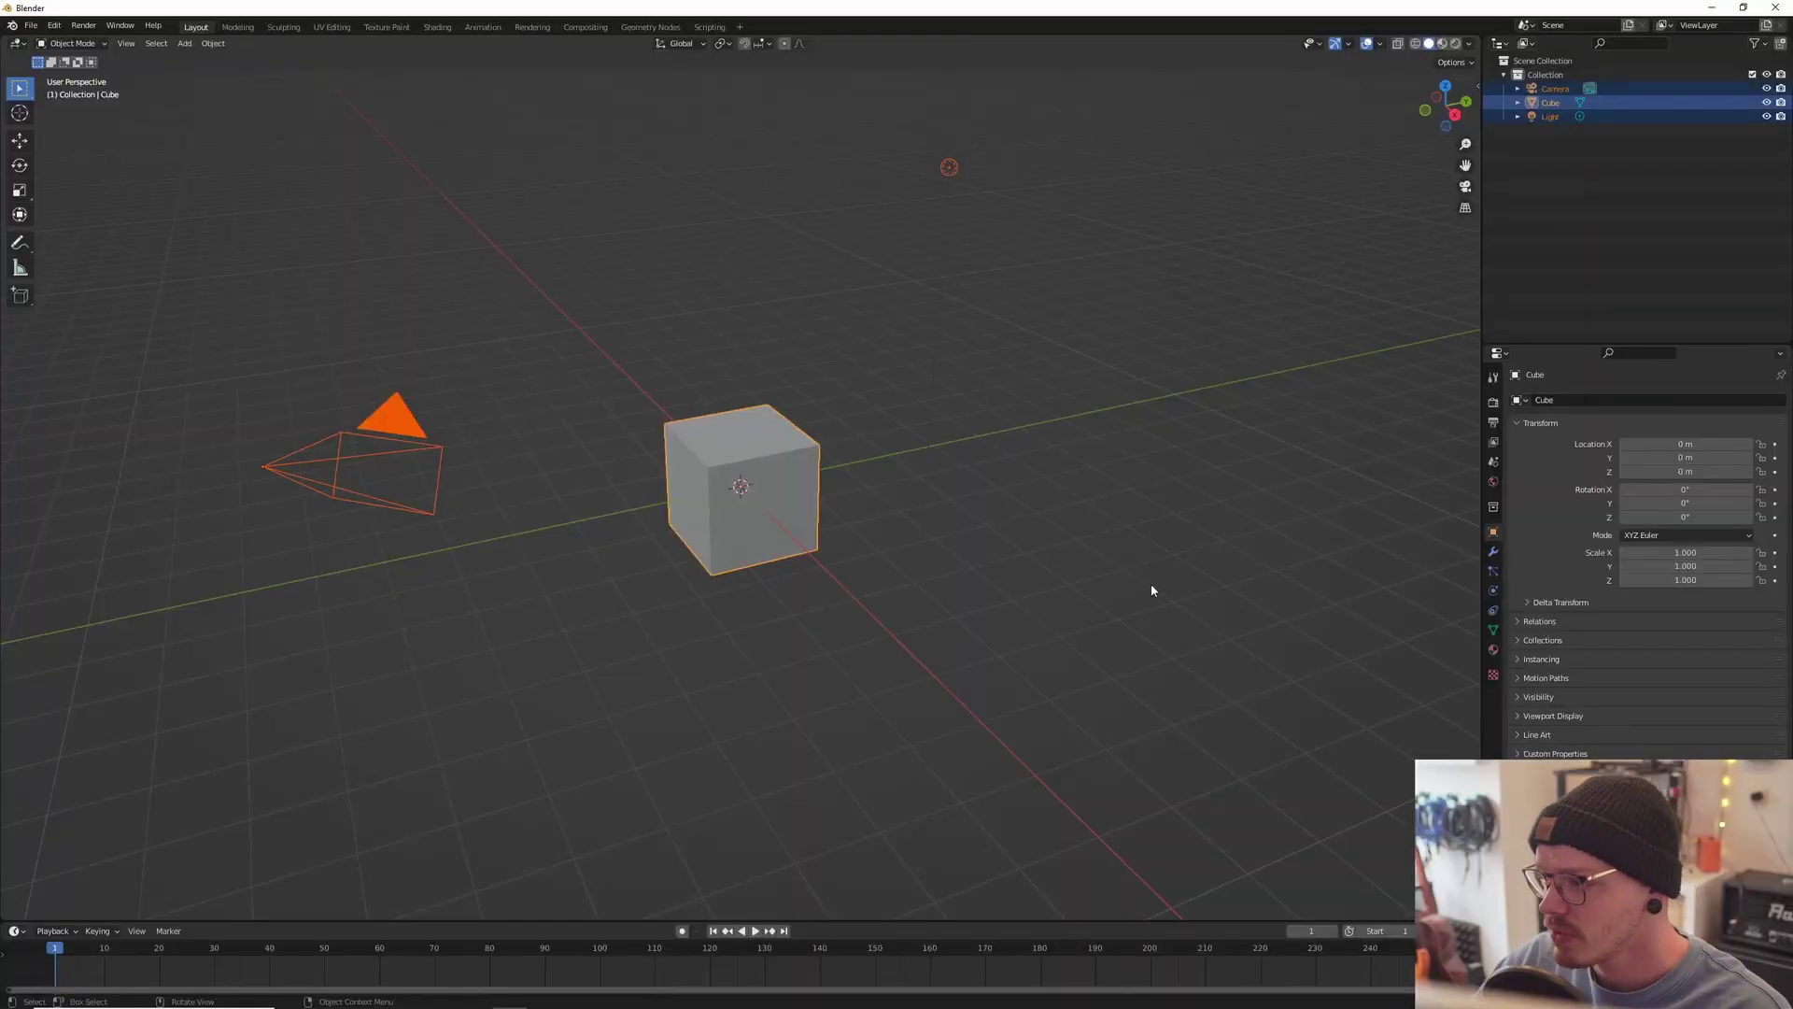
Step: Delete the default cube, camera and light from the scene
click(1086, 535)
shift+middle_drag(1009, 485, 1030, 496)
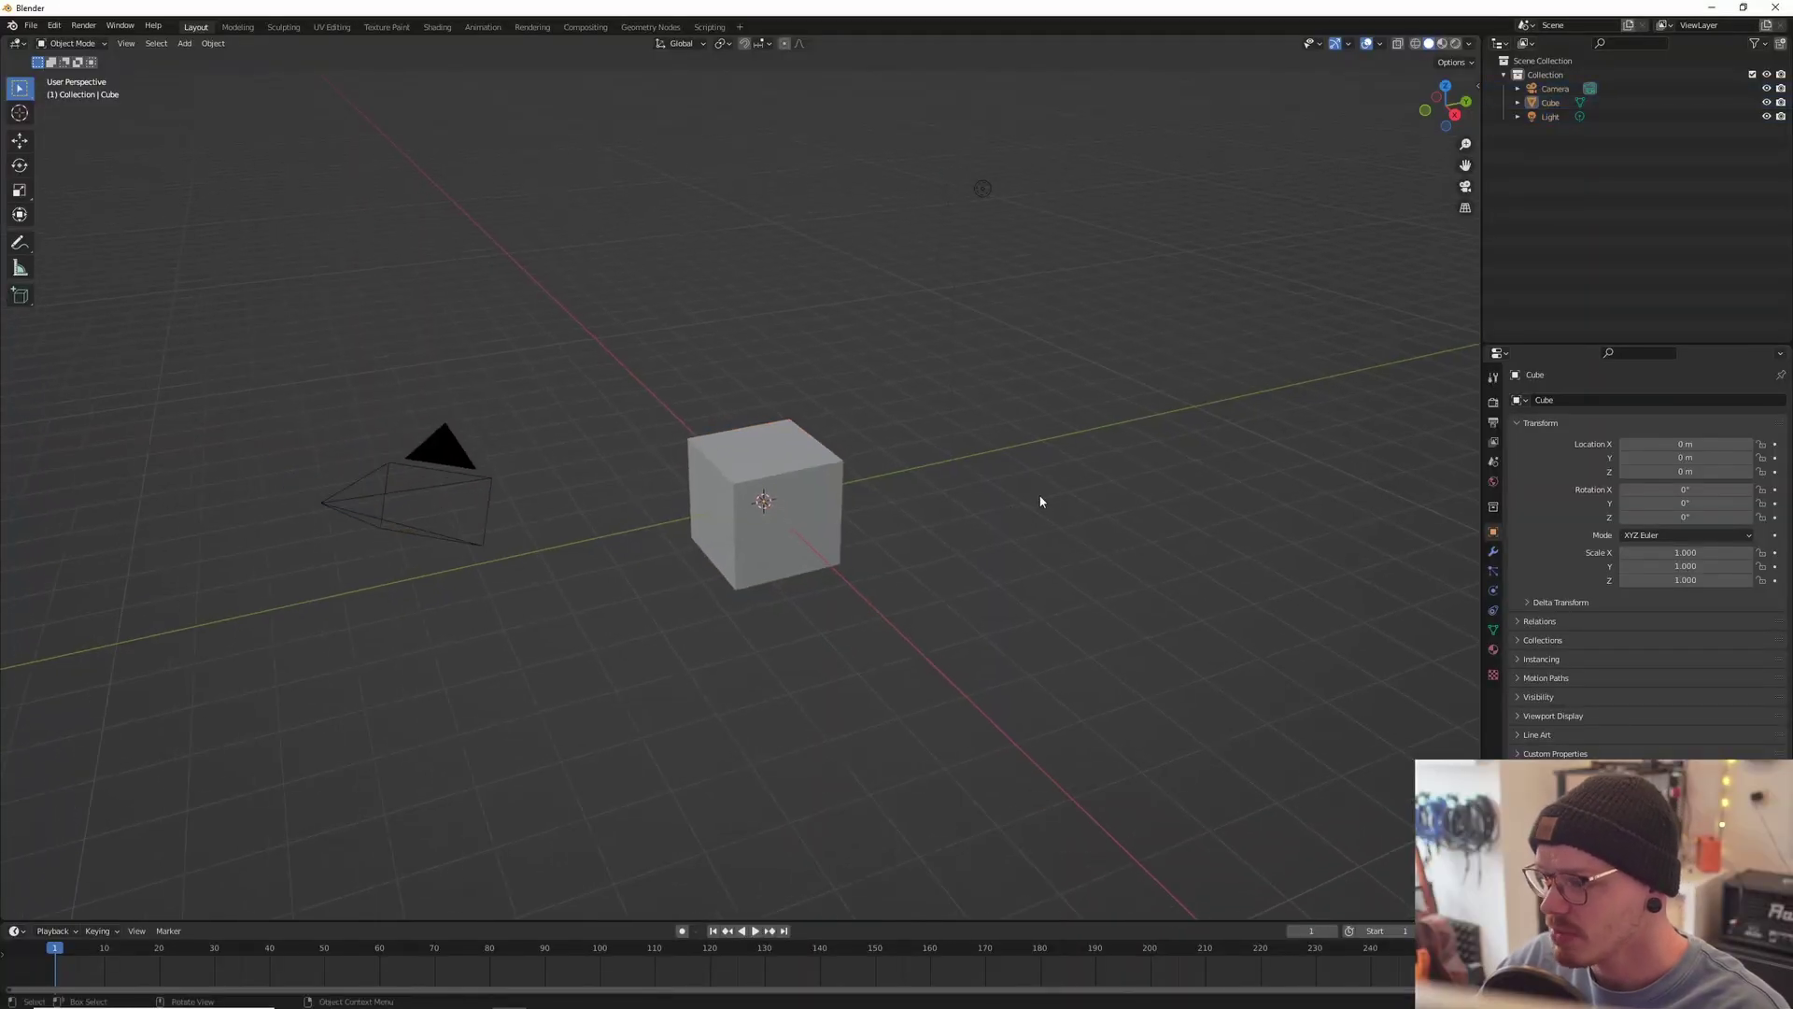
drag(210, 81, 1130, 802)
key(Delete)
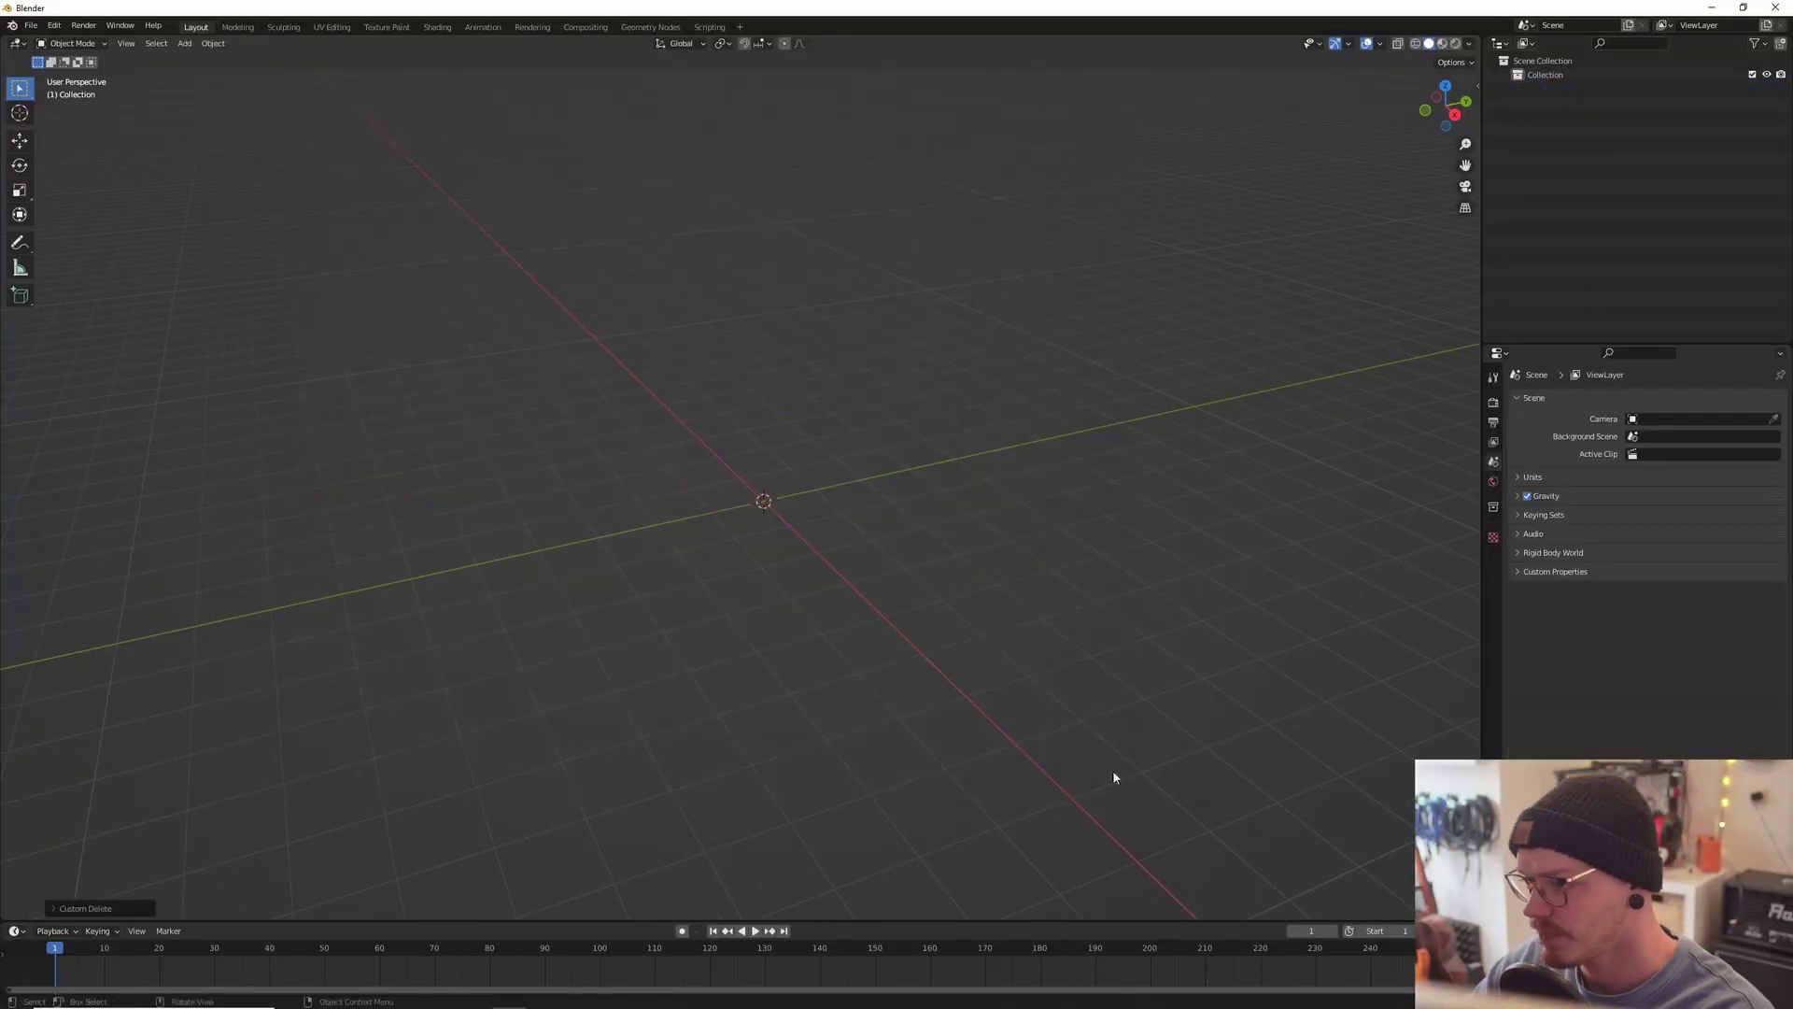
Step: Add a mesh plane at the origin and enlarge it uniformly by a factor of about 8.28
key(shift+a)
mouse_move(747, 293)
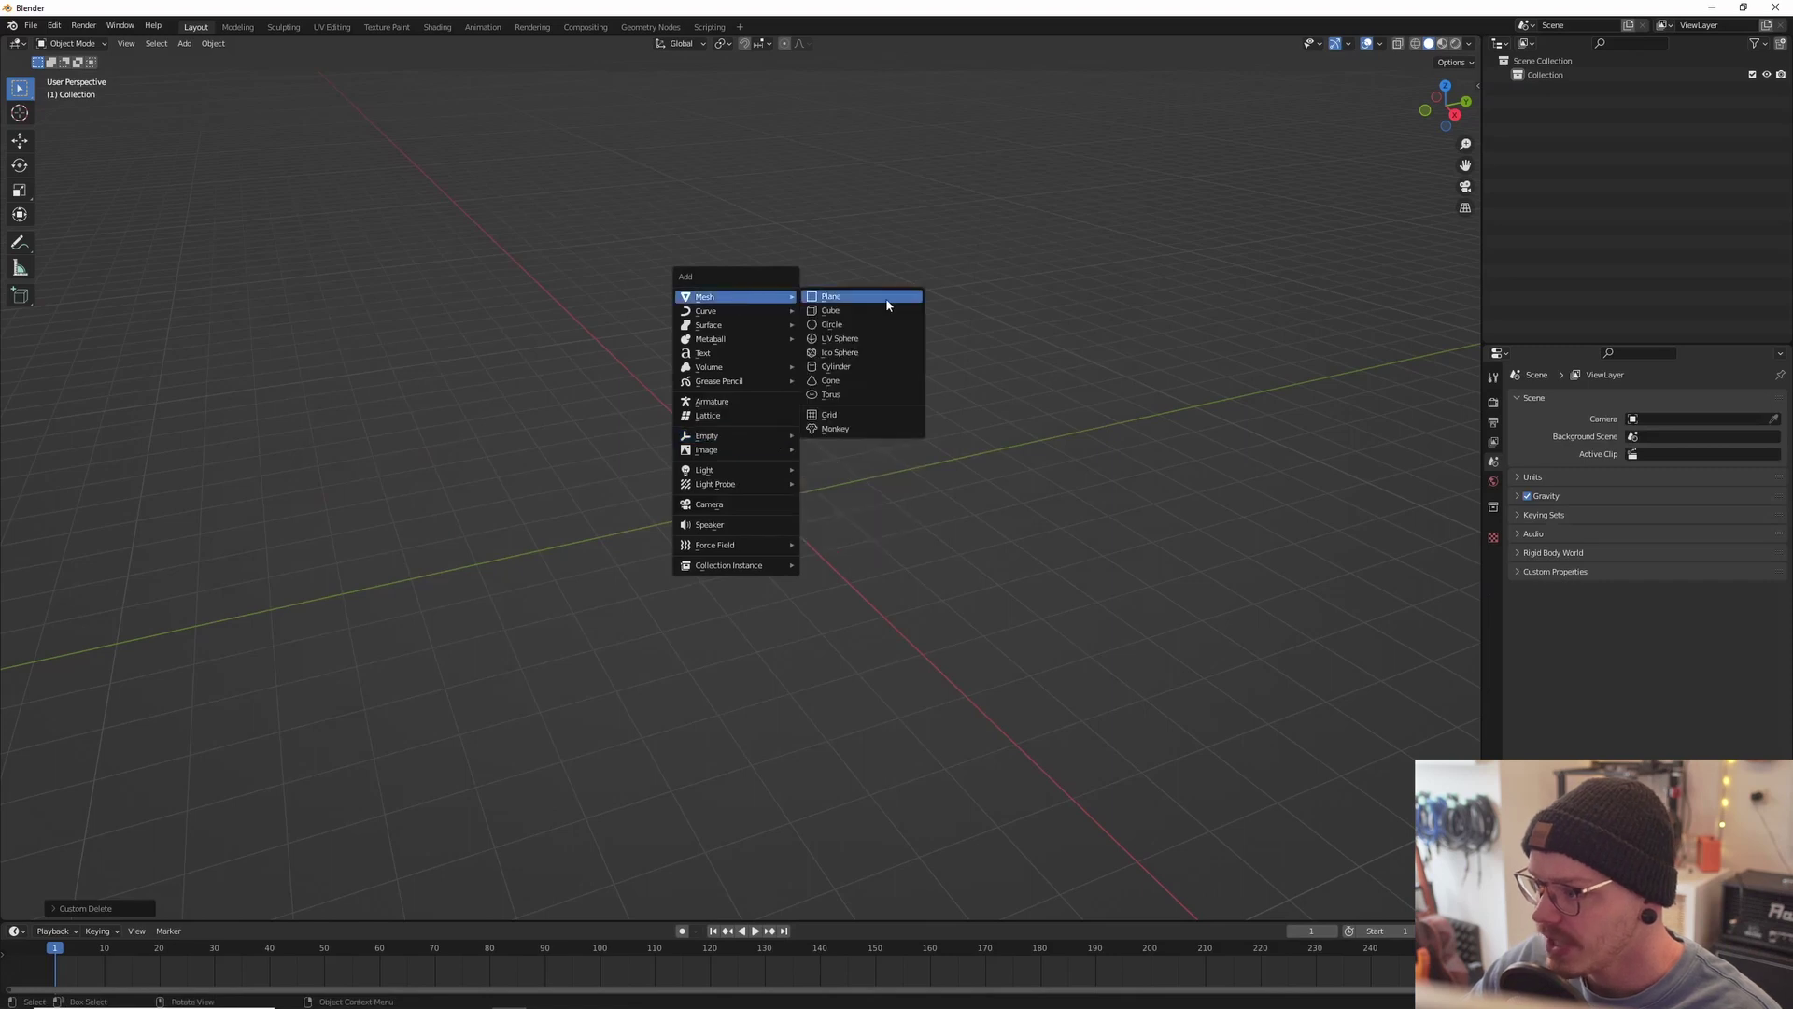
click(836, 293)
middle_drag(699, 445, 684, 457)
key(s)
click(421, 605)
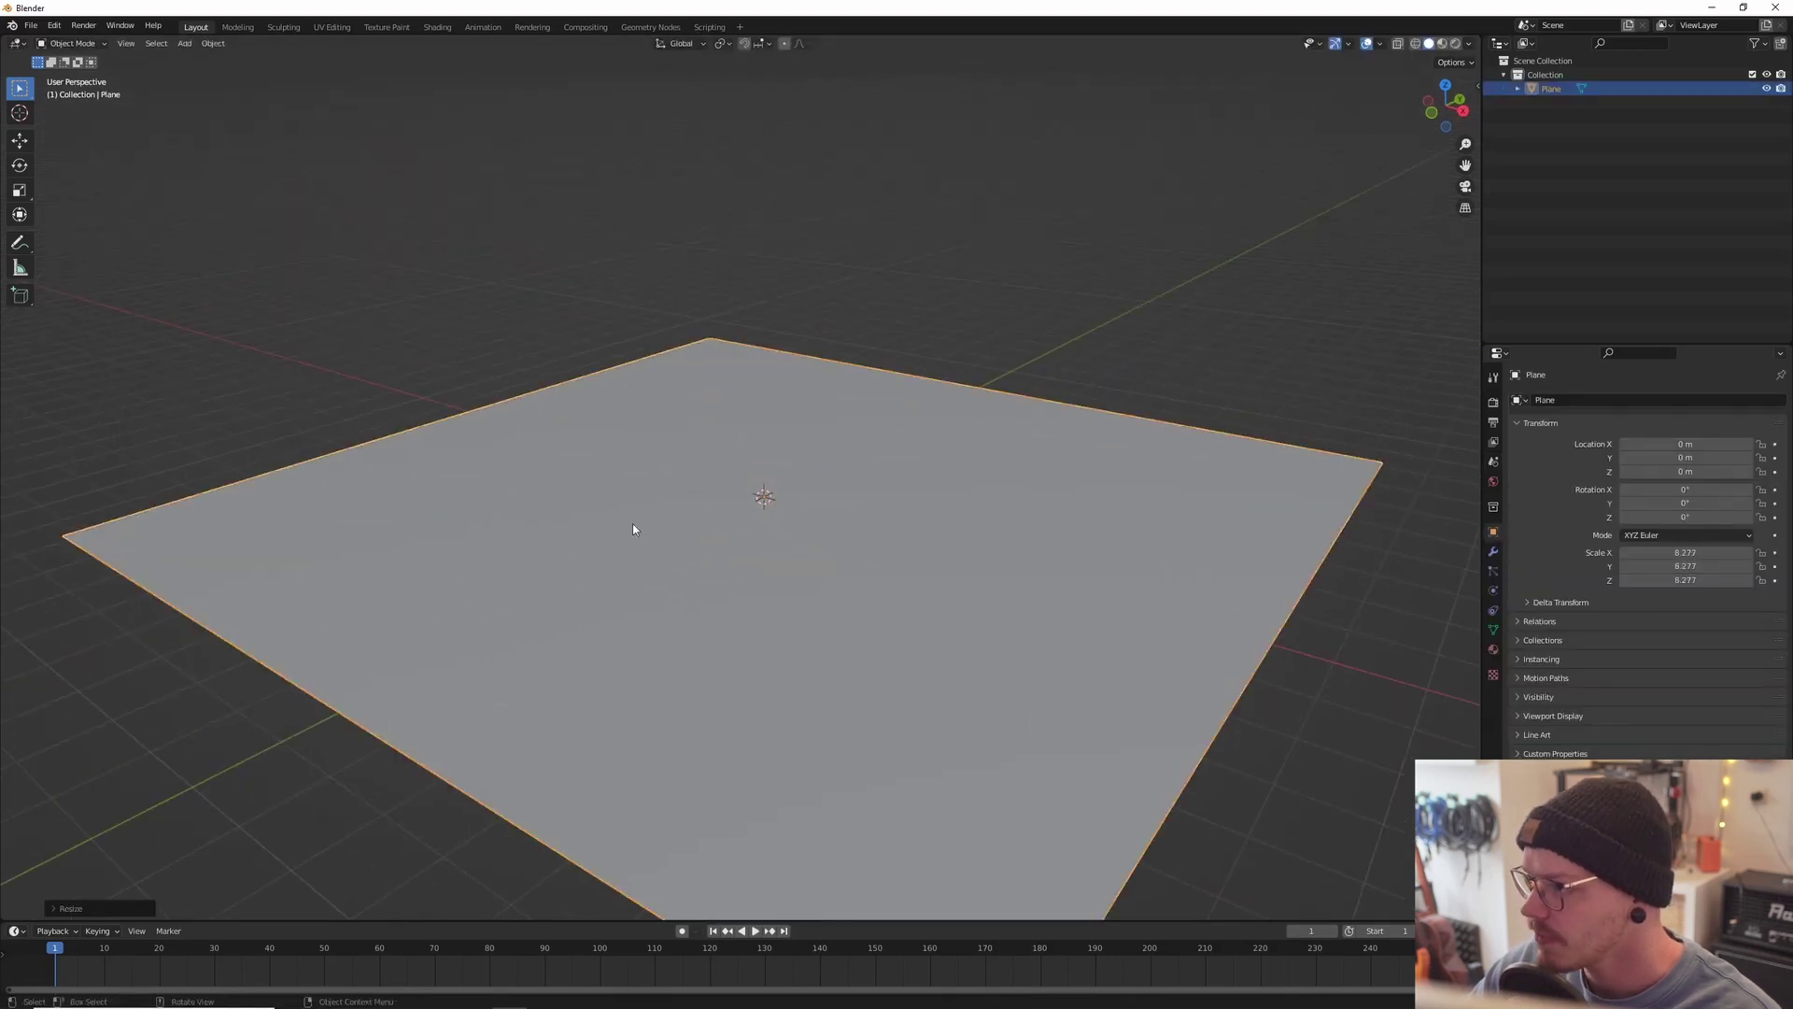
Step: Display the transform values and rescale the plane uniformly to about 15.4 m square
key(n)
scroll(752, 439, down, 4)
key(s)
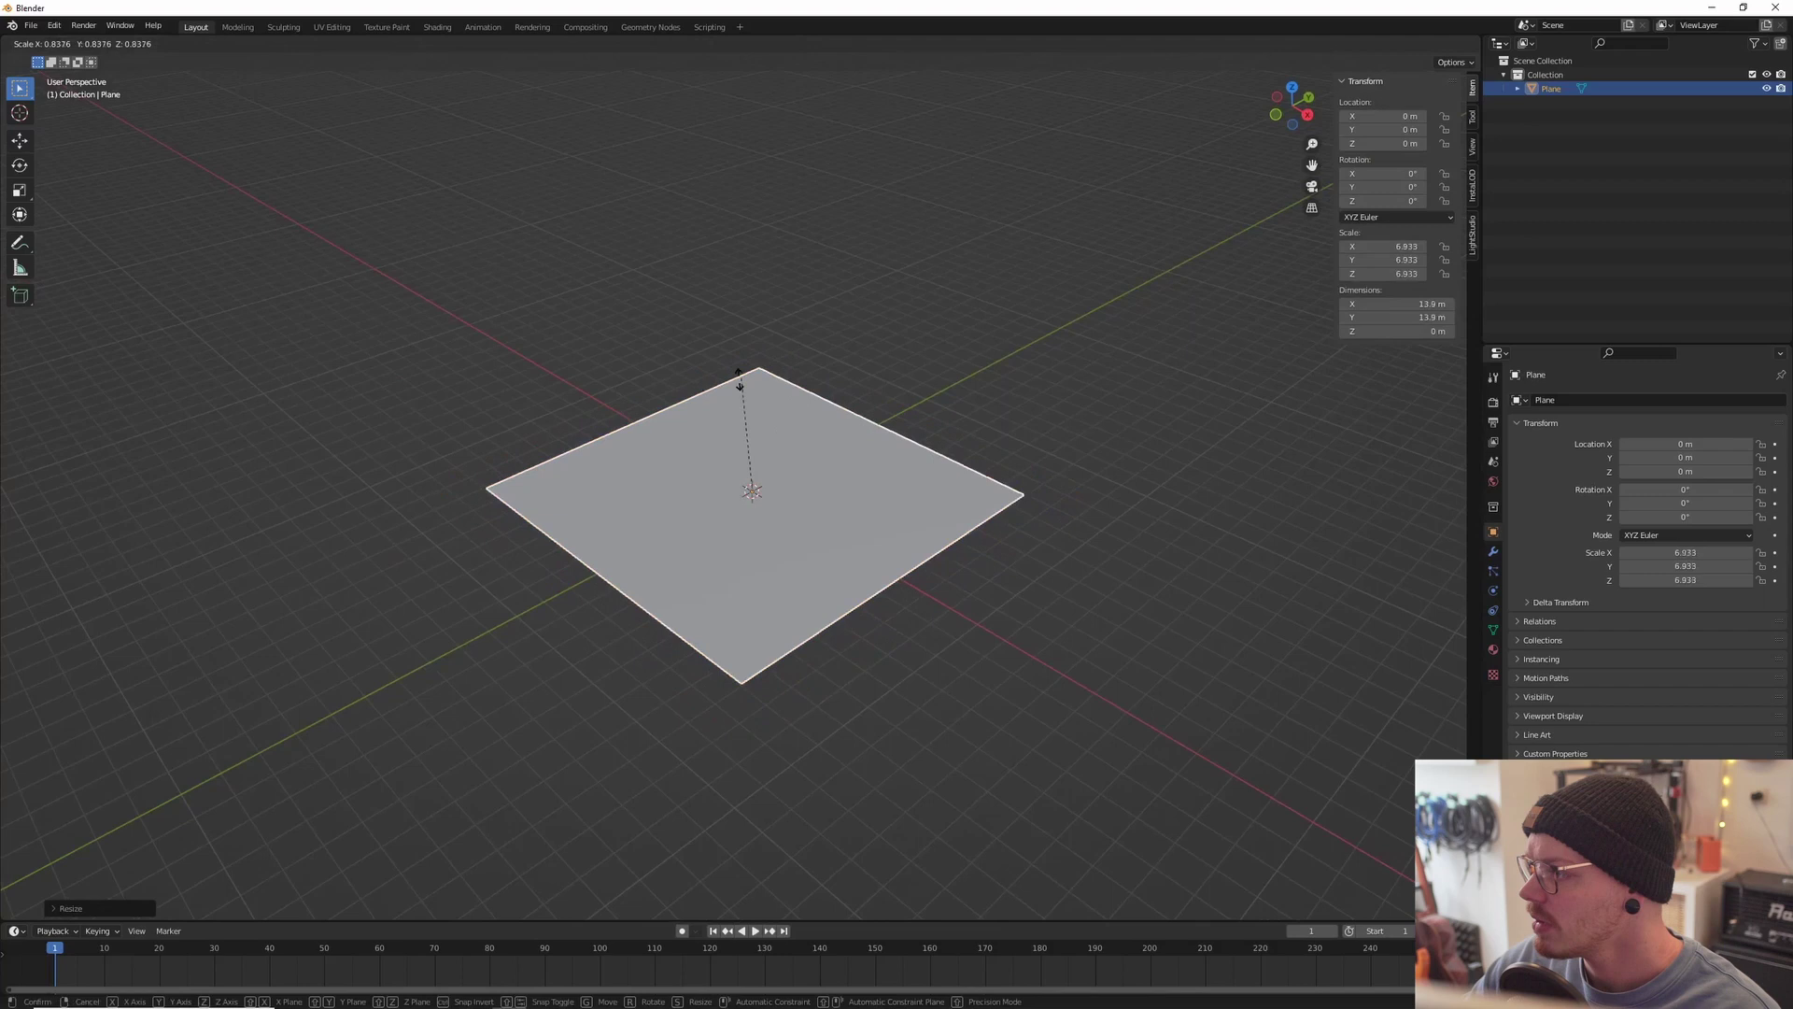
click(938, 327)
key(s)
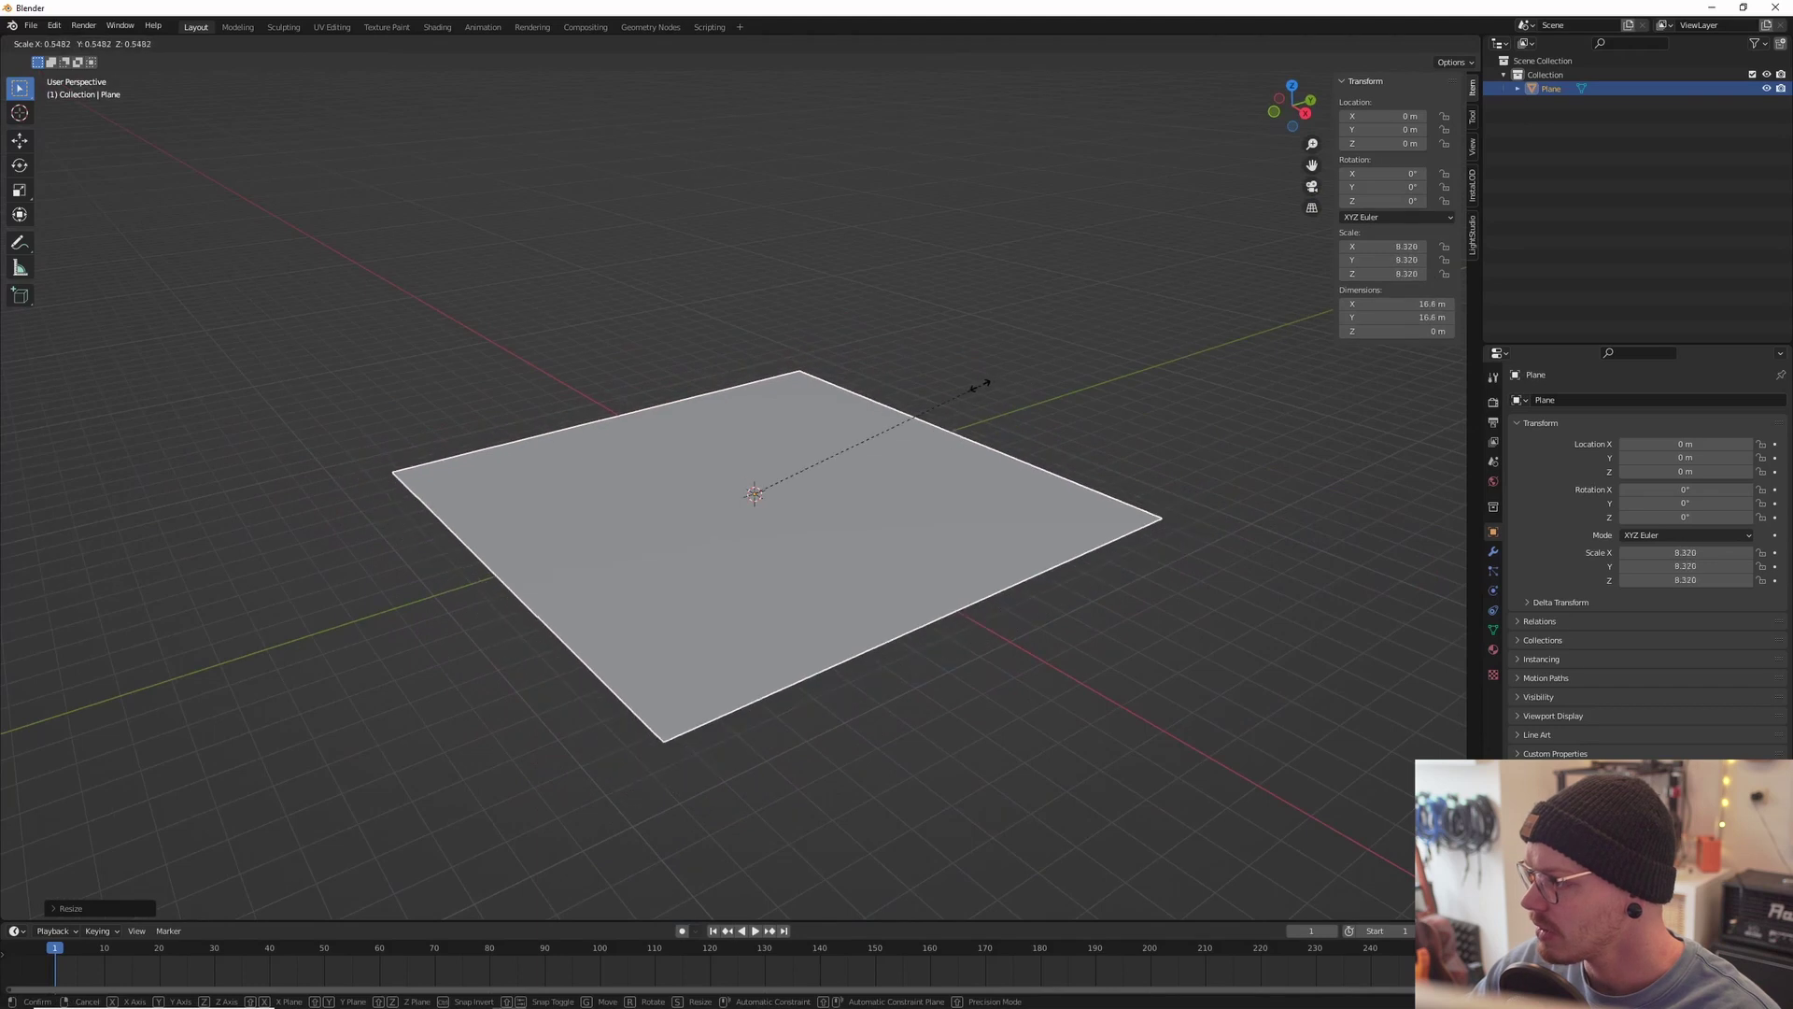
click(961, 387)
scroll(733, 402, up, 6)
scroll(728, 404, down, 5)
middle_drag(700, 407, 752, 413)
Step: In Edit Mode, extrude the plane's edge on the negative X side straight up into a back wall about 11.7 m high
key(Tab)
click(547, 411)
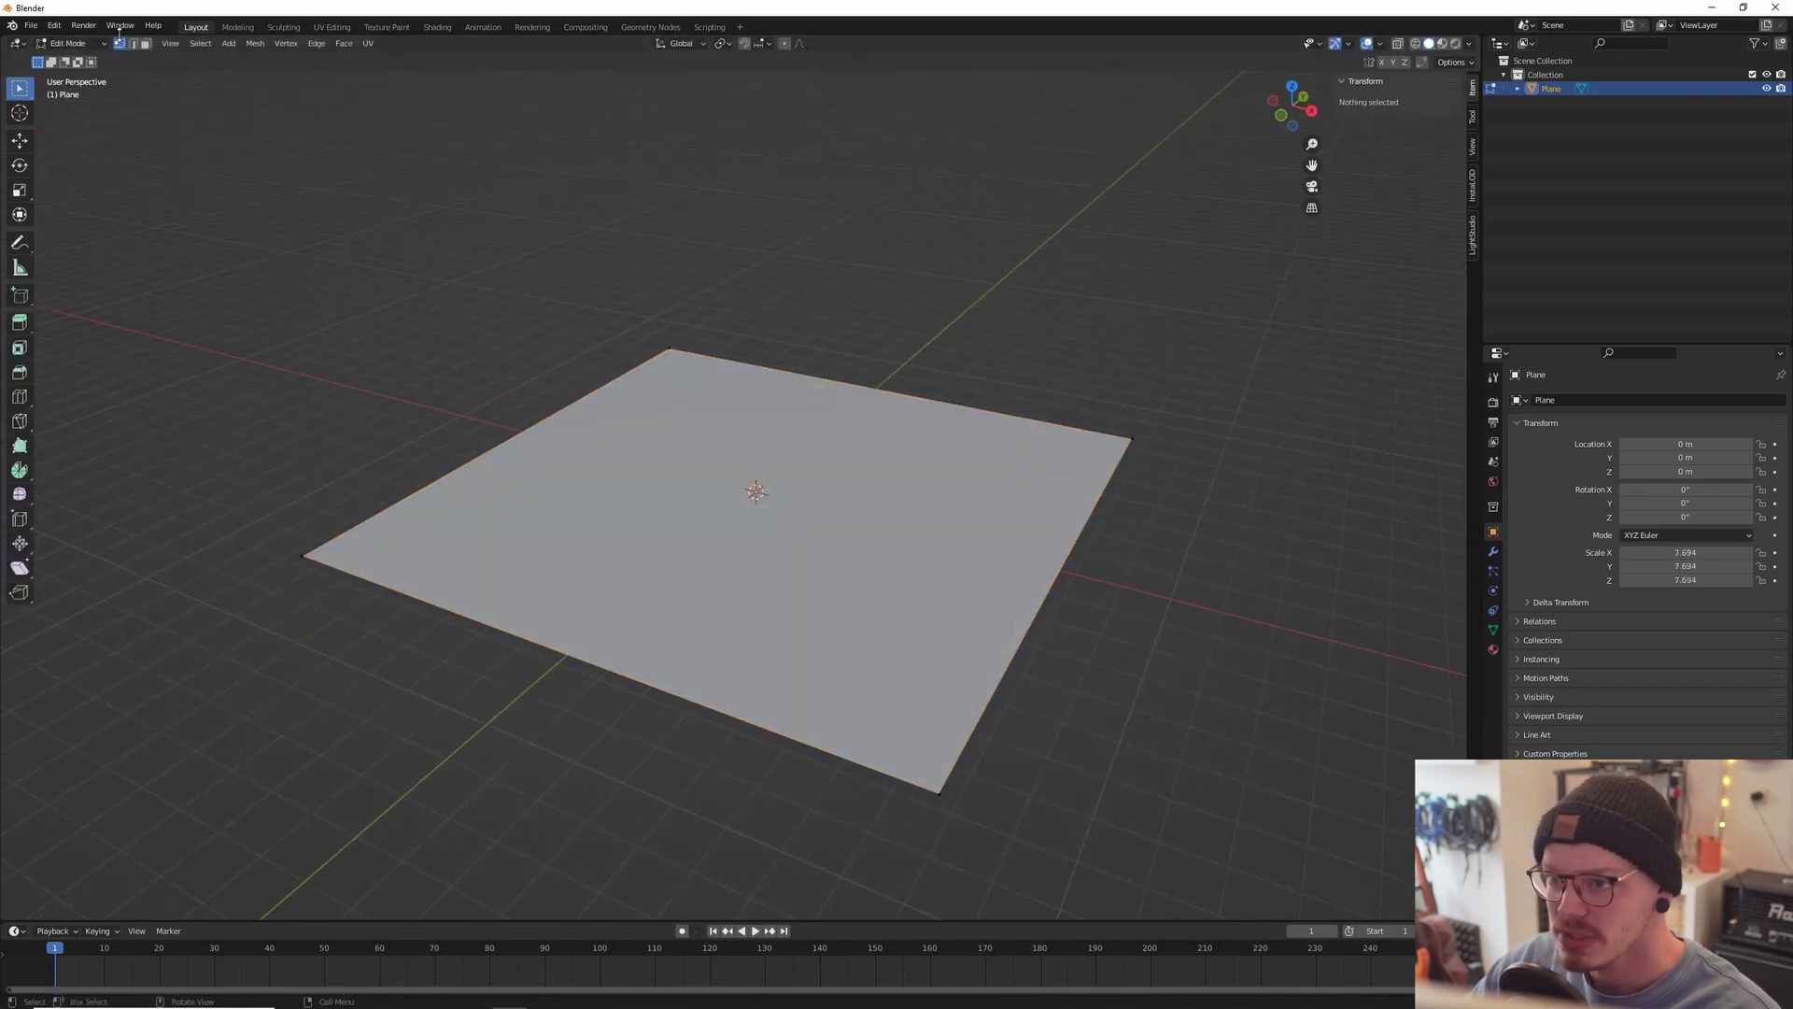
click(563, 425)
key(g)
key(z)
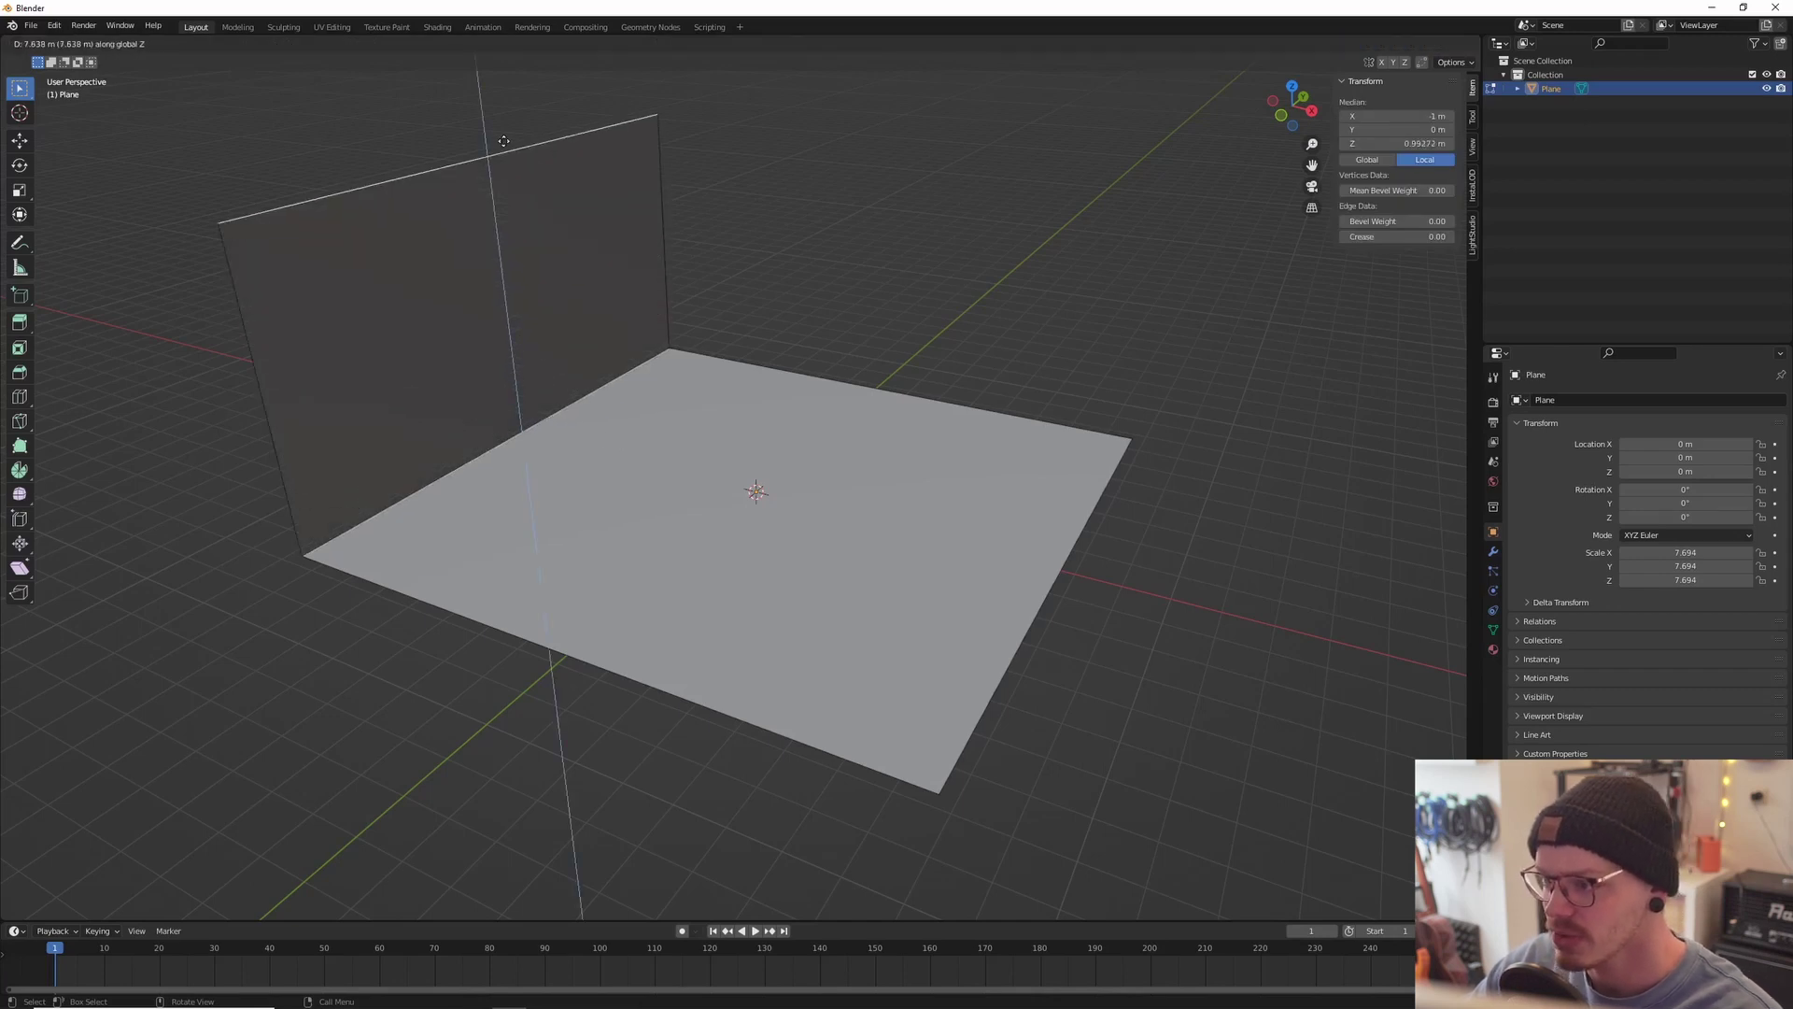
click(683, 312)
scroll(682, 312, down, 2)
middle_drag(683, 312, 722, 326)
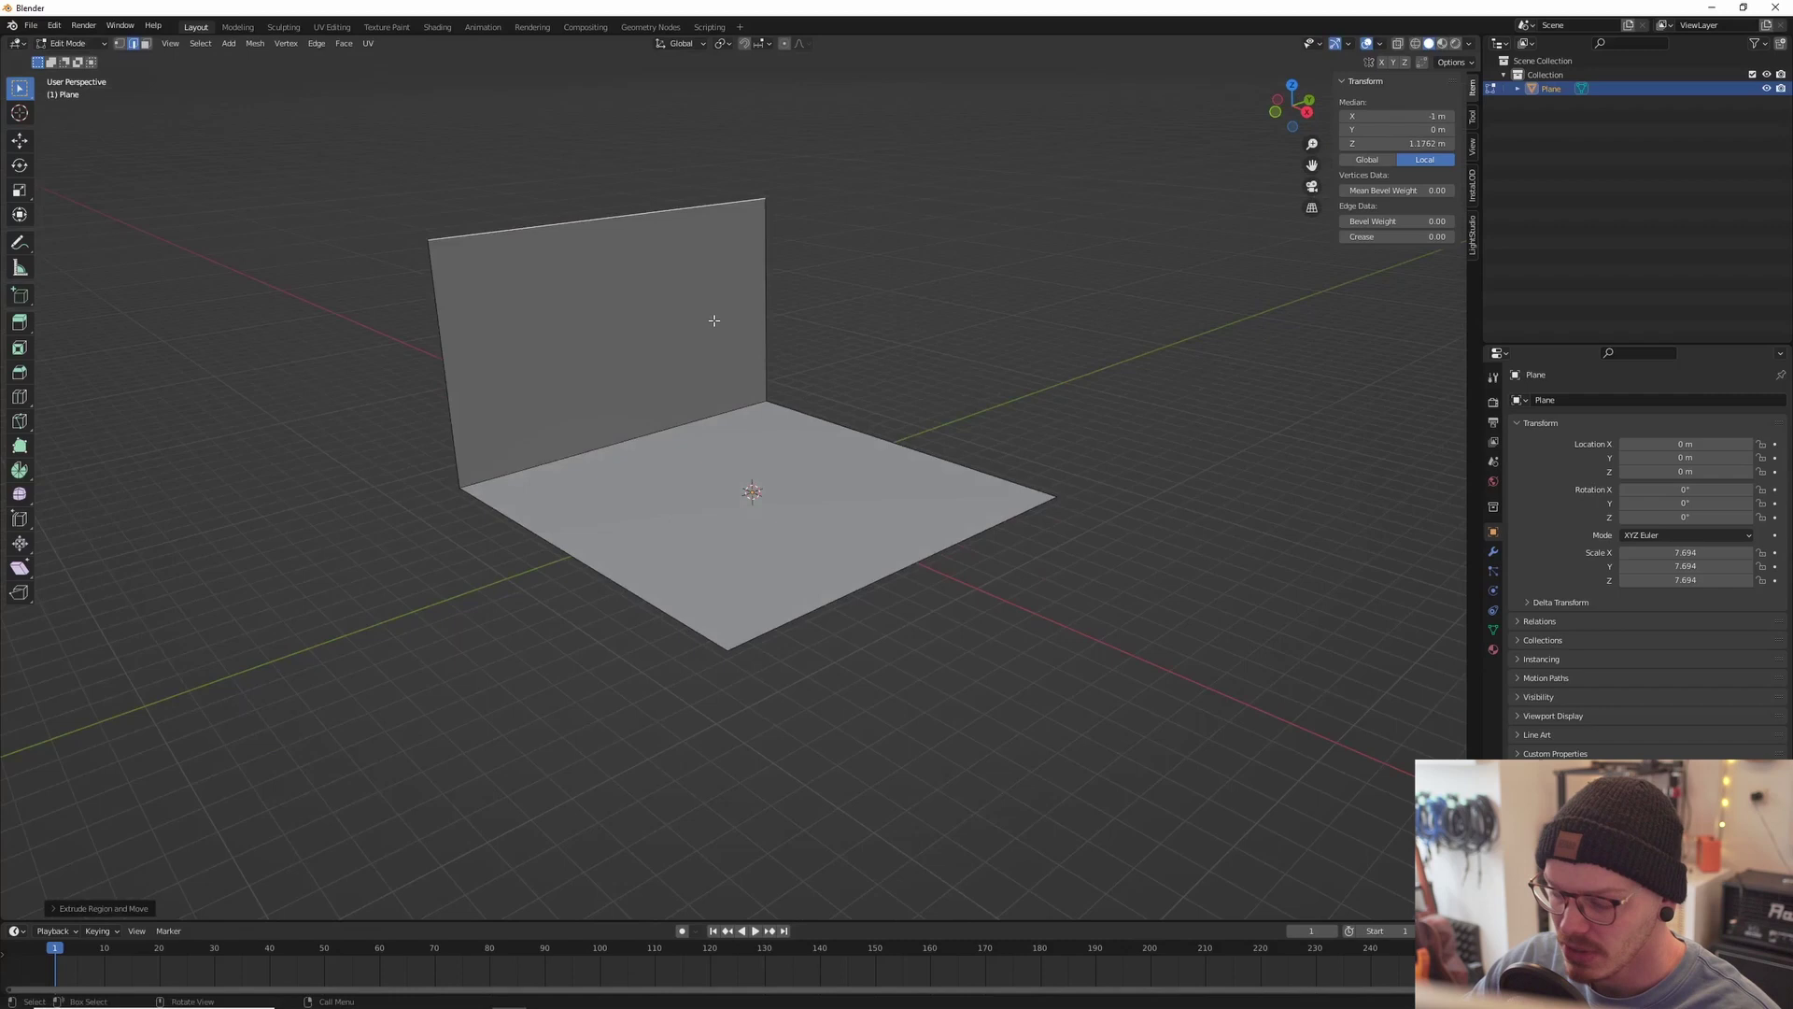
key(g)
key(z)
click(725, 248)
Step: Extrude the floor's three remaining outer edges upward along Z to enclose the room, and return to Object Mode
middle_drag(961, 305, 961, 327)
click(917, 449)
shift+click(589, 554)
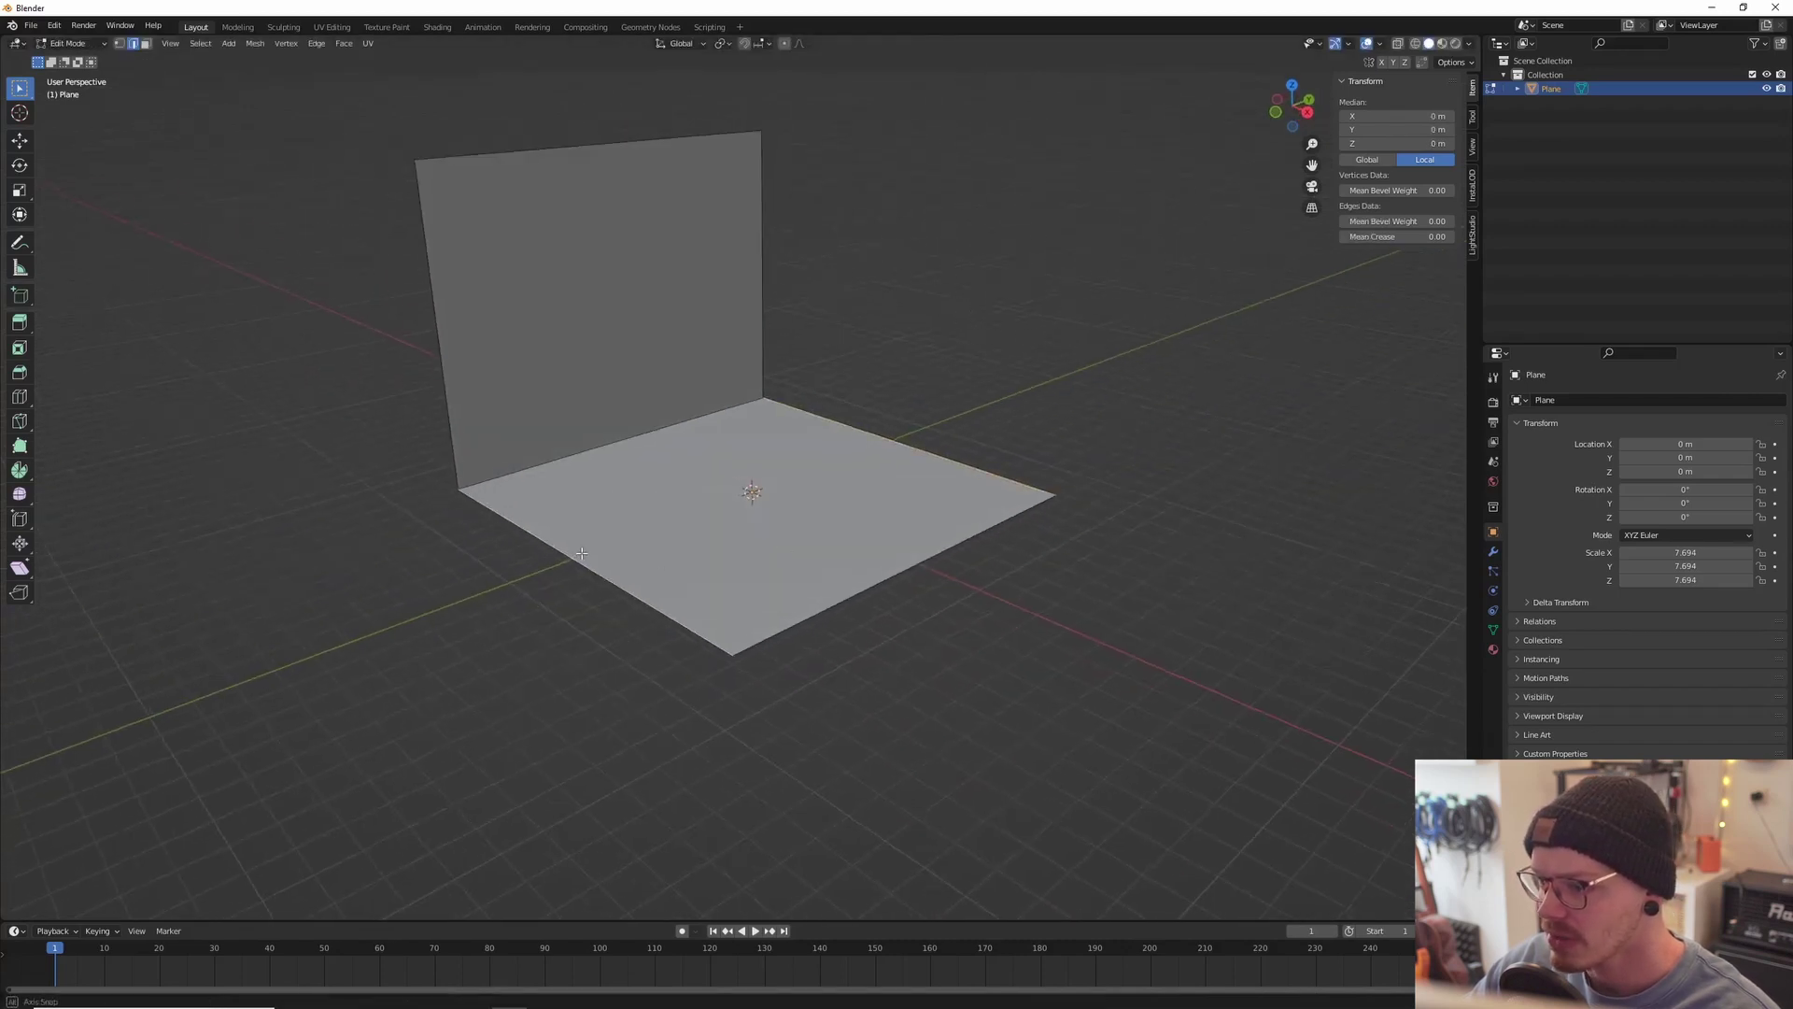
middle_drag(878, 504, 943, 500)
shift+click(972, 490)
key(e)
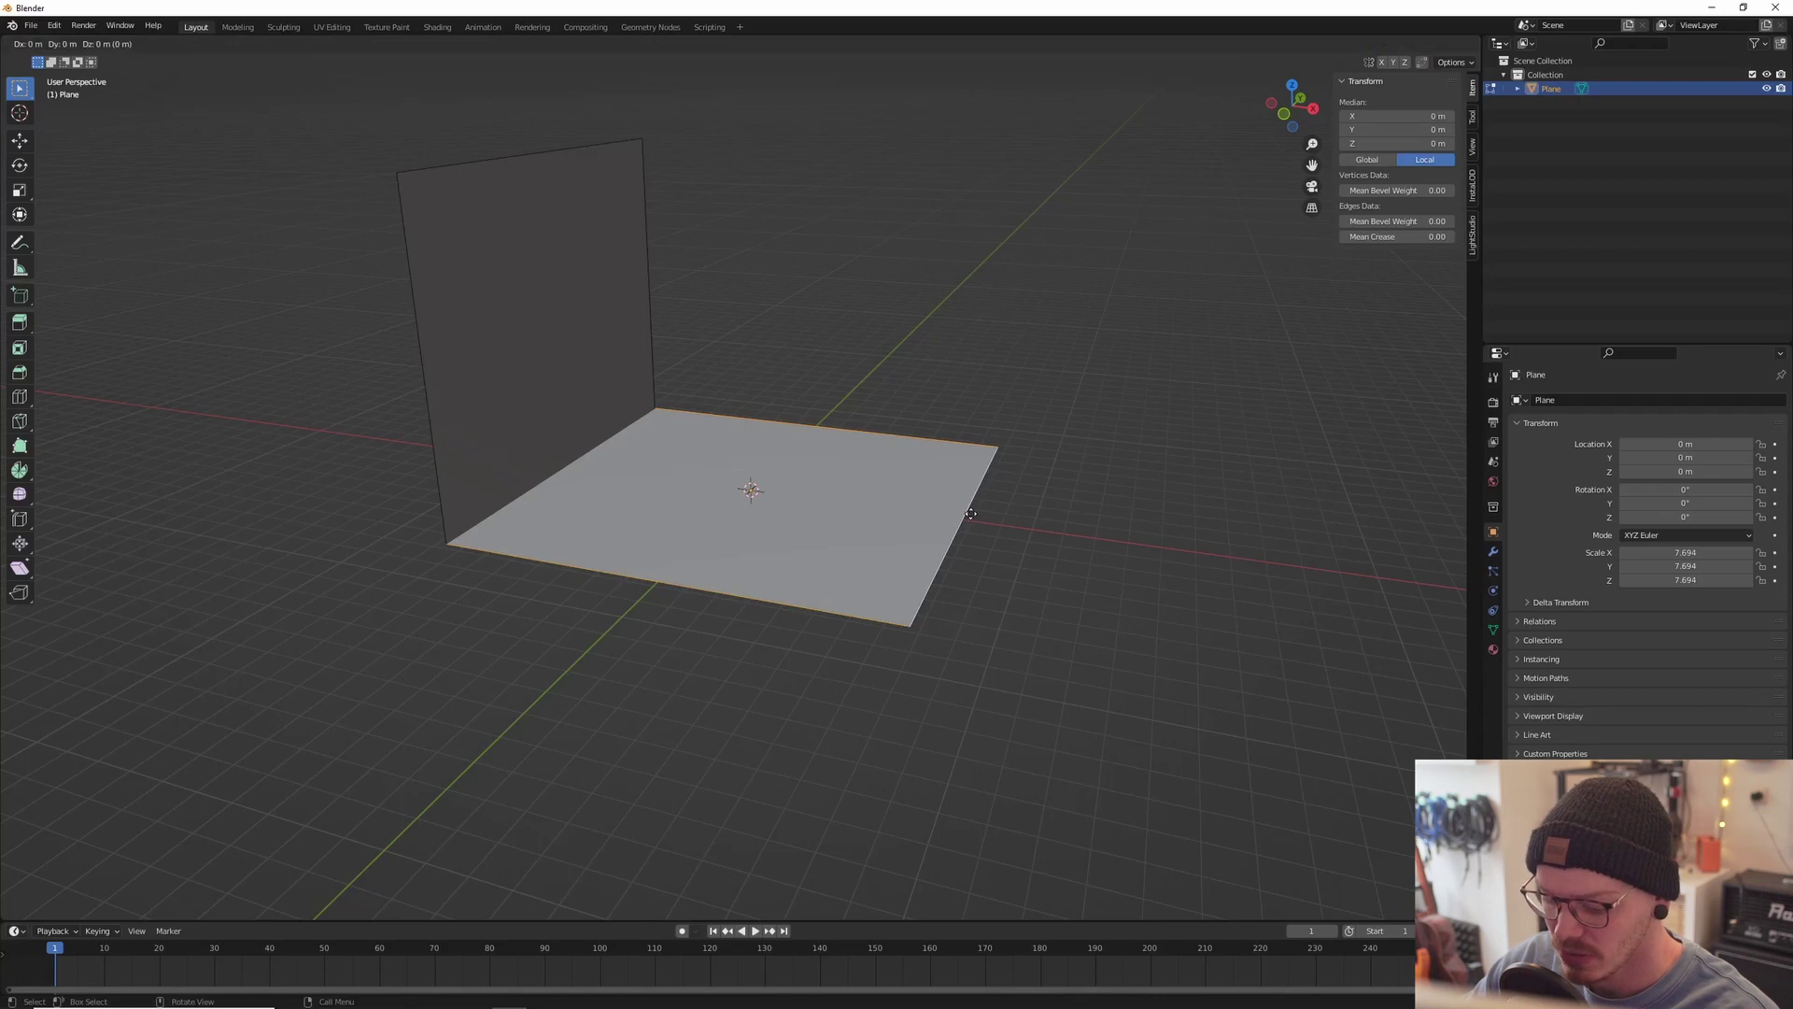
key(z)
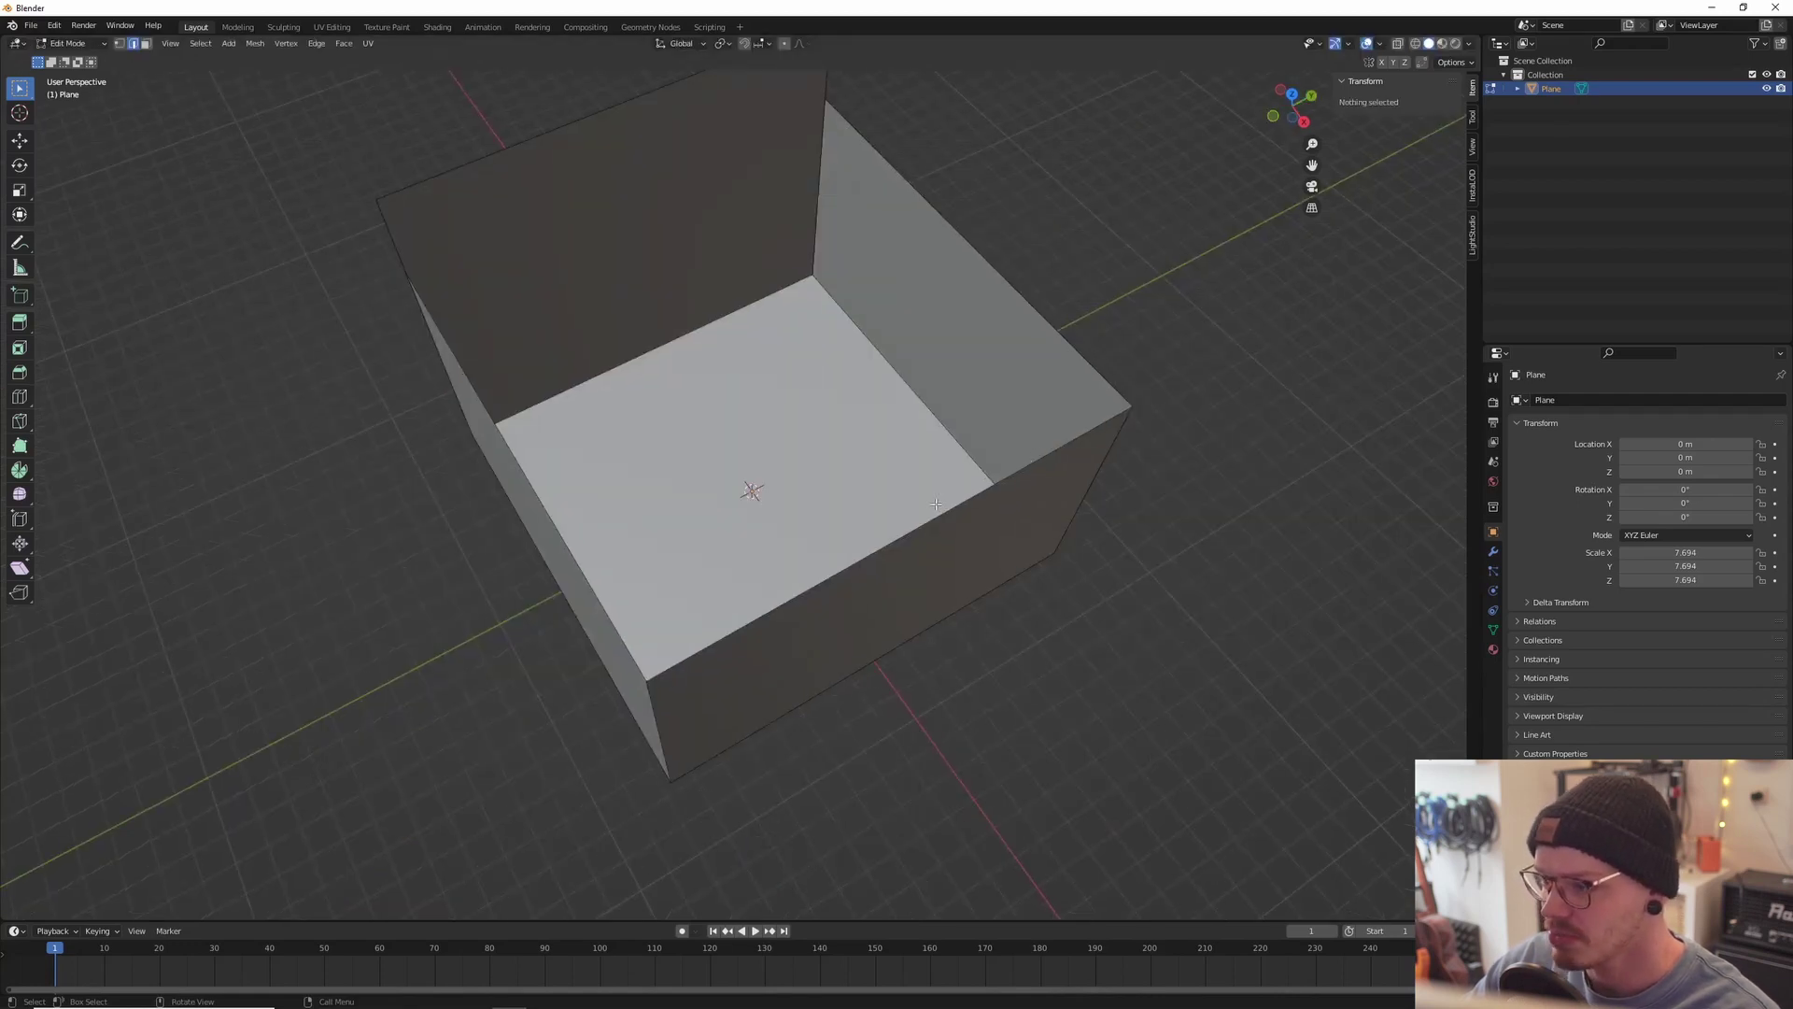
middle_drag(936, 504, 862, 449)
scroll(624, 512, up, 4)
key(Tab)
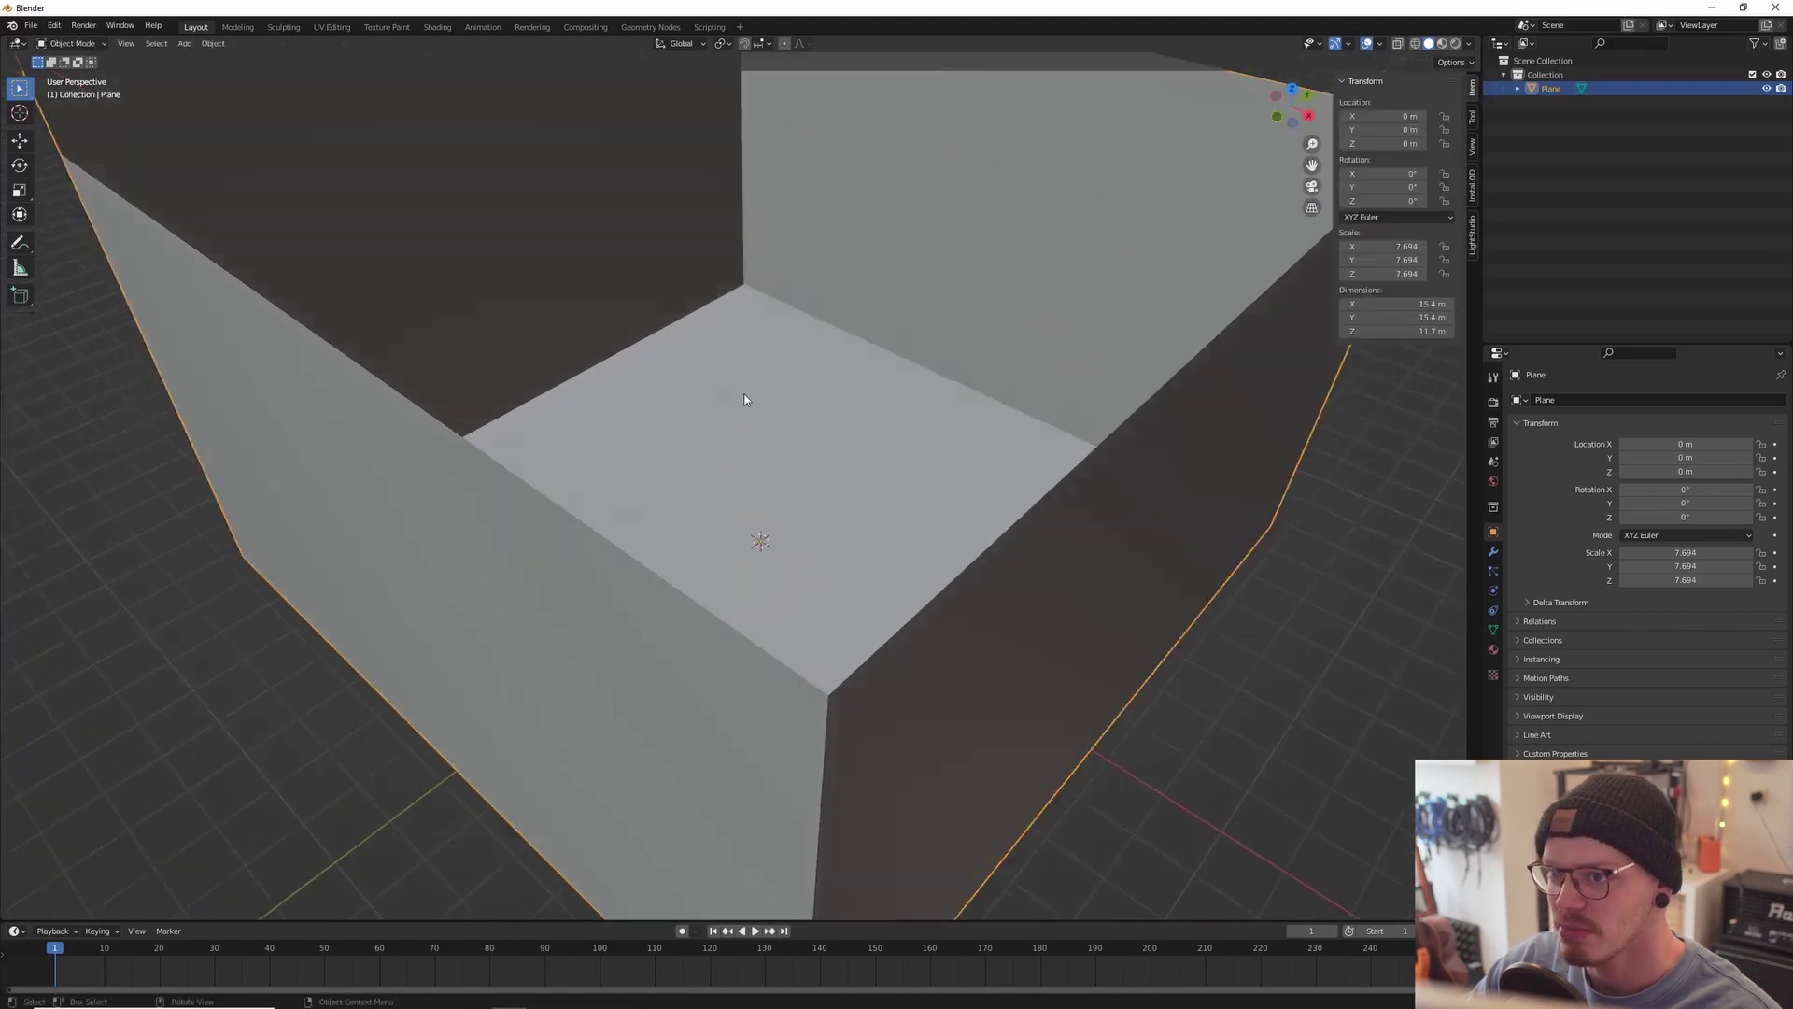
Step: Add a cube inside the room and move it along X to about -6.63 m, near the back wall
scroll(812, 425, up, 5)
middle_drag(833, 435, 775, 456)
key(shift+a)
mouse_move(812, 456)
click(886, 470)
middle_drag(888, 467, 788, 485)
key(g)
key(x)
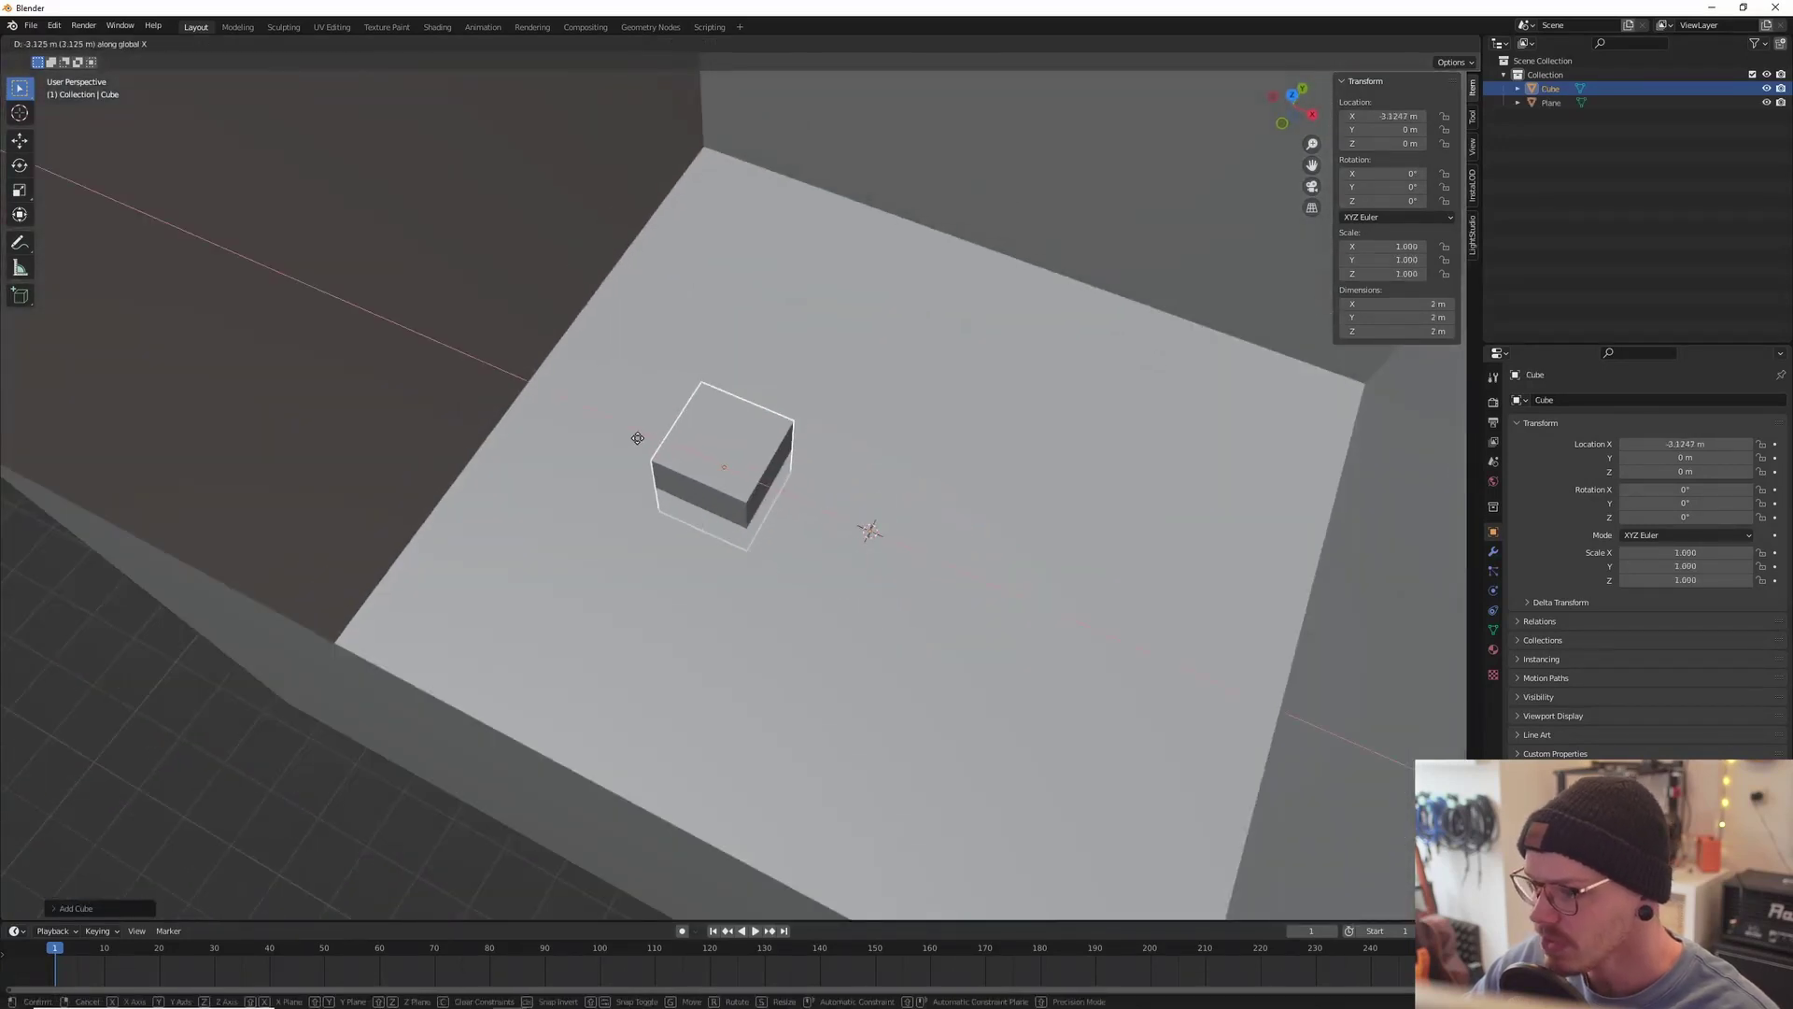
click(589, 425)
Step: Stretch the cube to about 15.8 m along Y and 3.66 m along X to form a platform
key(s)
key(x)
key(y)
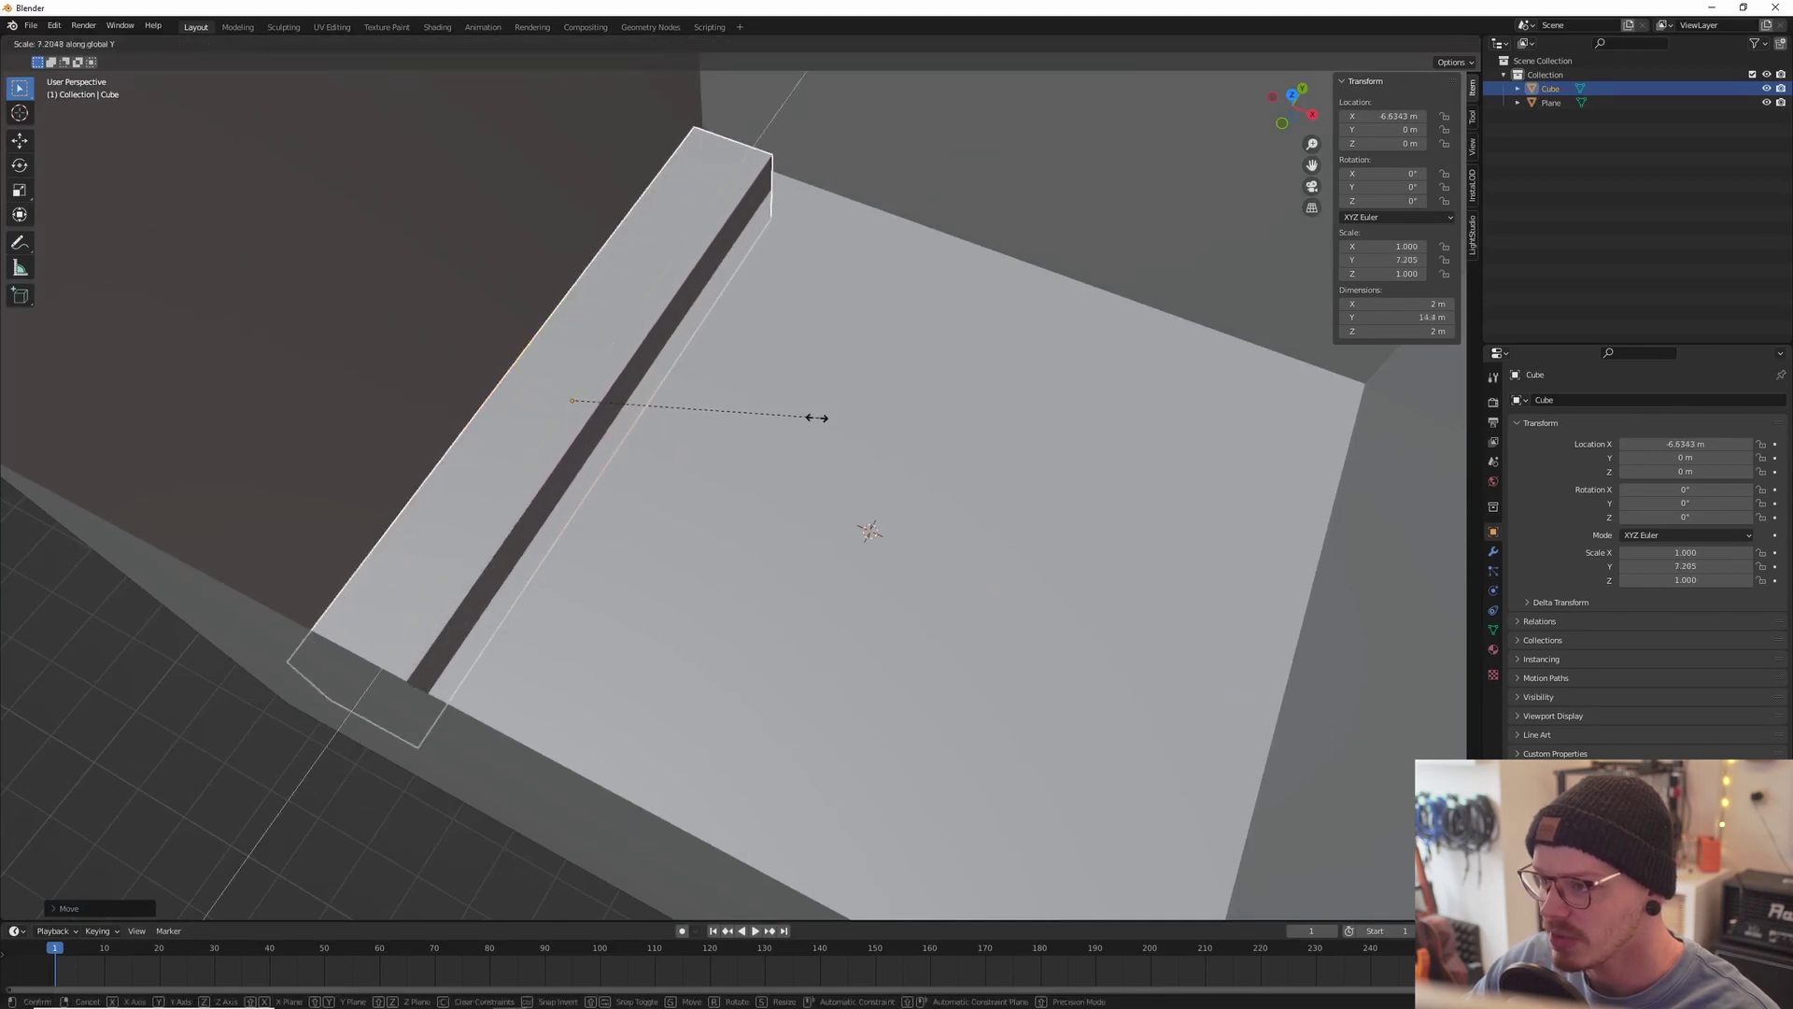
click(843, 420)
key(s)
key(y)
key(x)
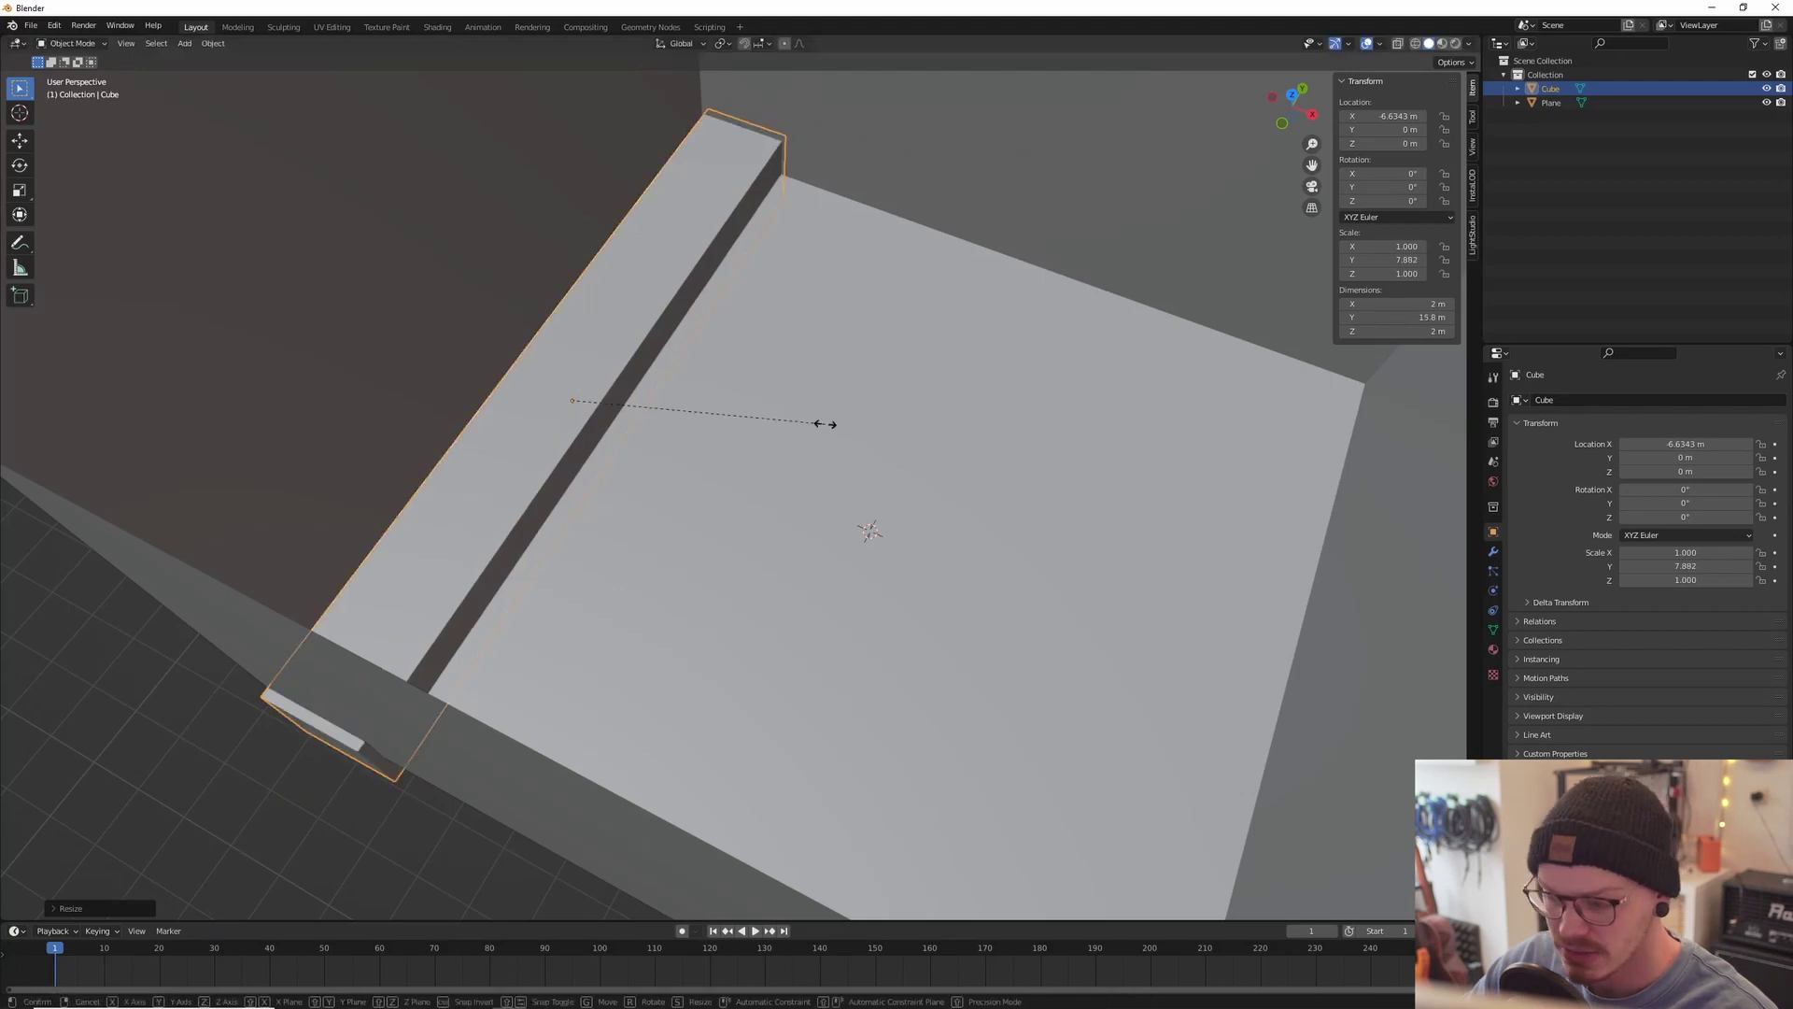
click(969, 439)
Step: Move the platform along X to about -5.61 m and widen it along X to about 4.53 m
key(g)
key(x)
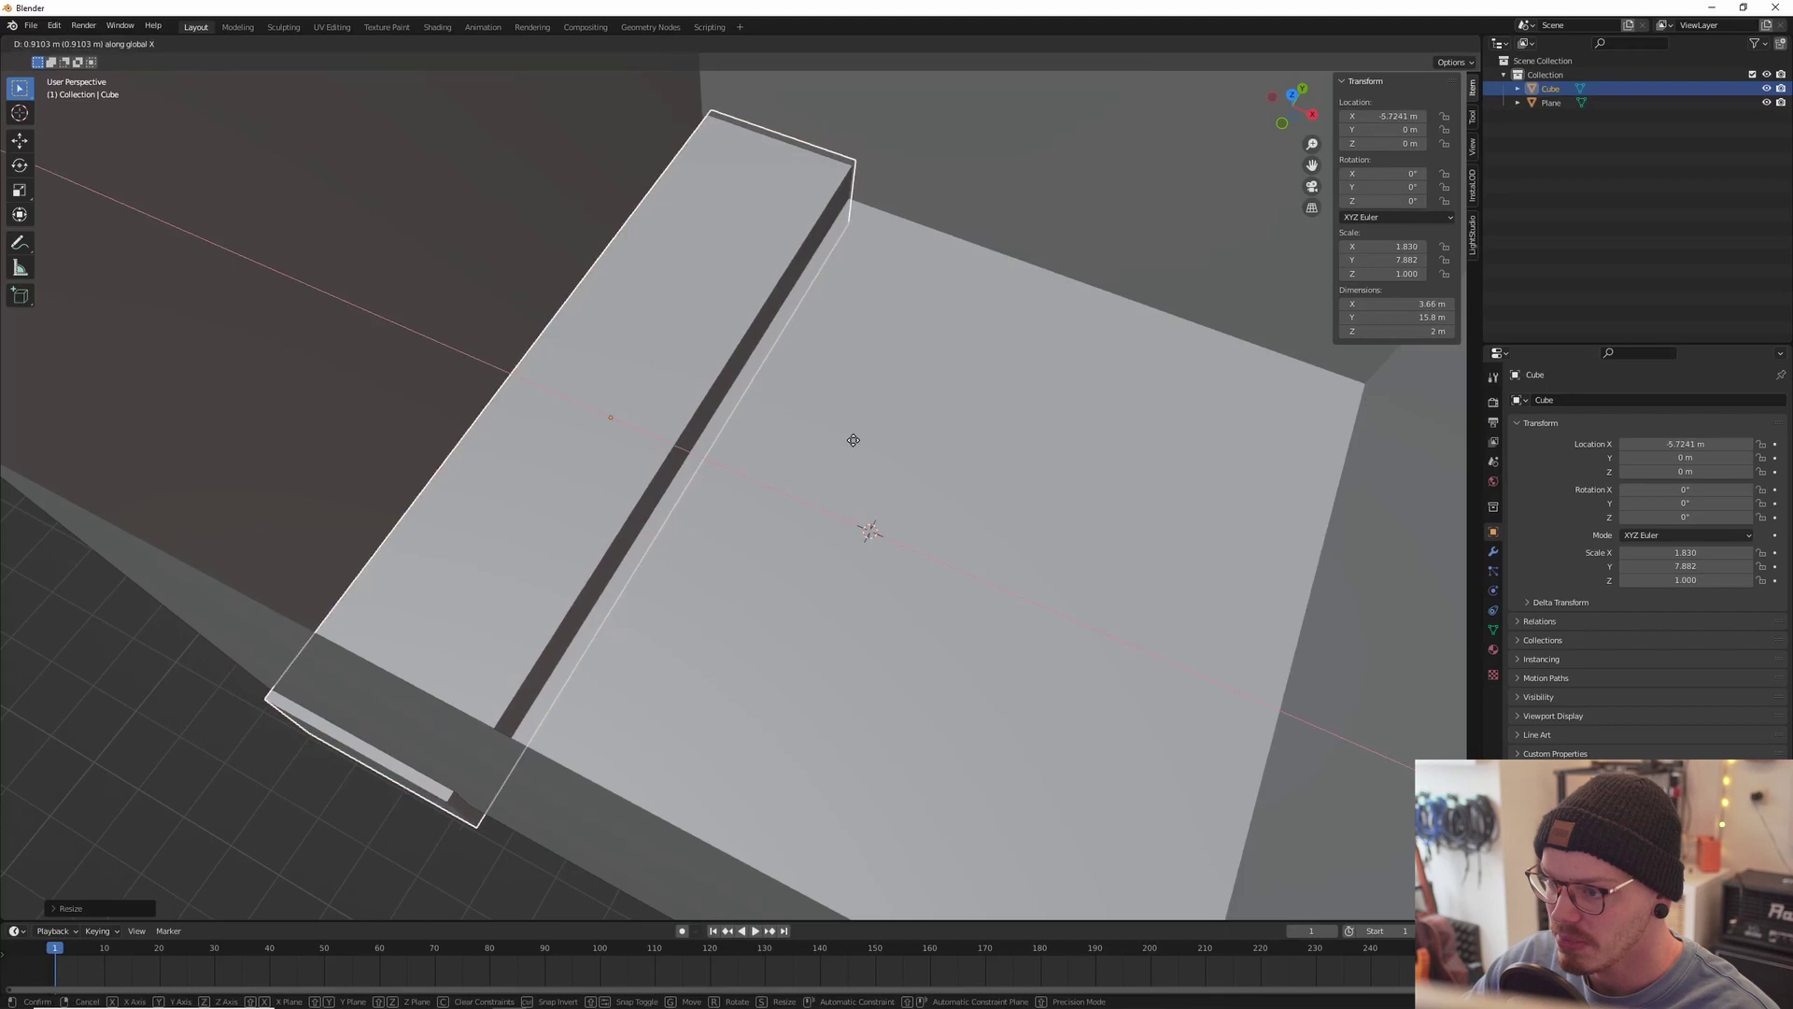
click(857, 442)
key(s)
key(x)
click(603, 470)
middle_drag(602, 474, 772, 542)
Step: Add a camera to the scene and look through it
key(shift+a)
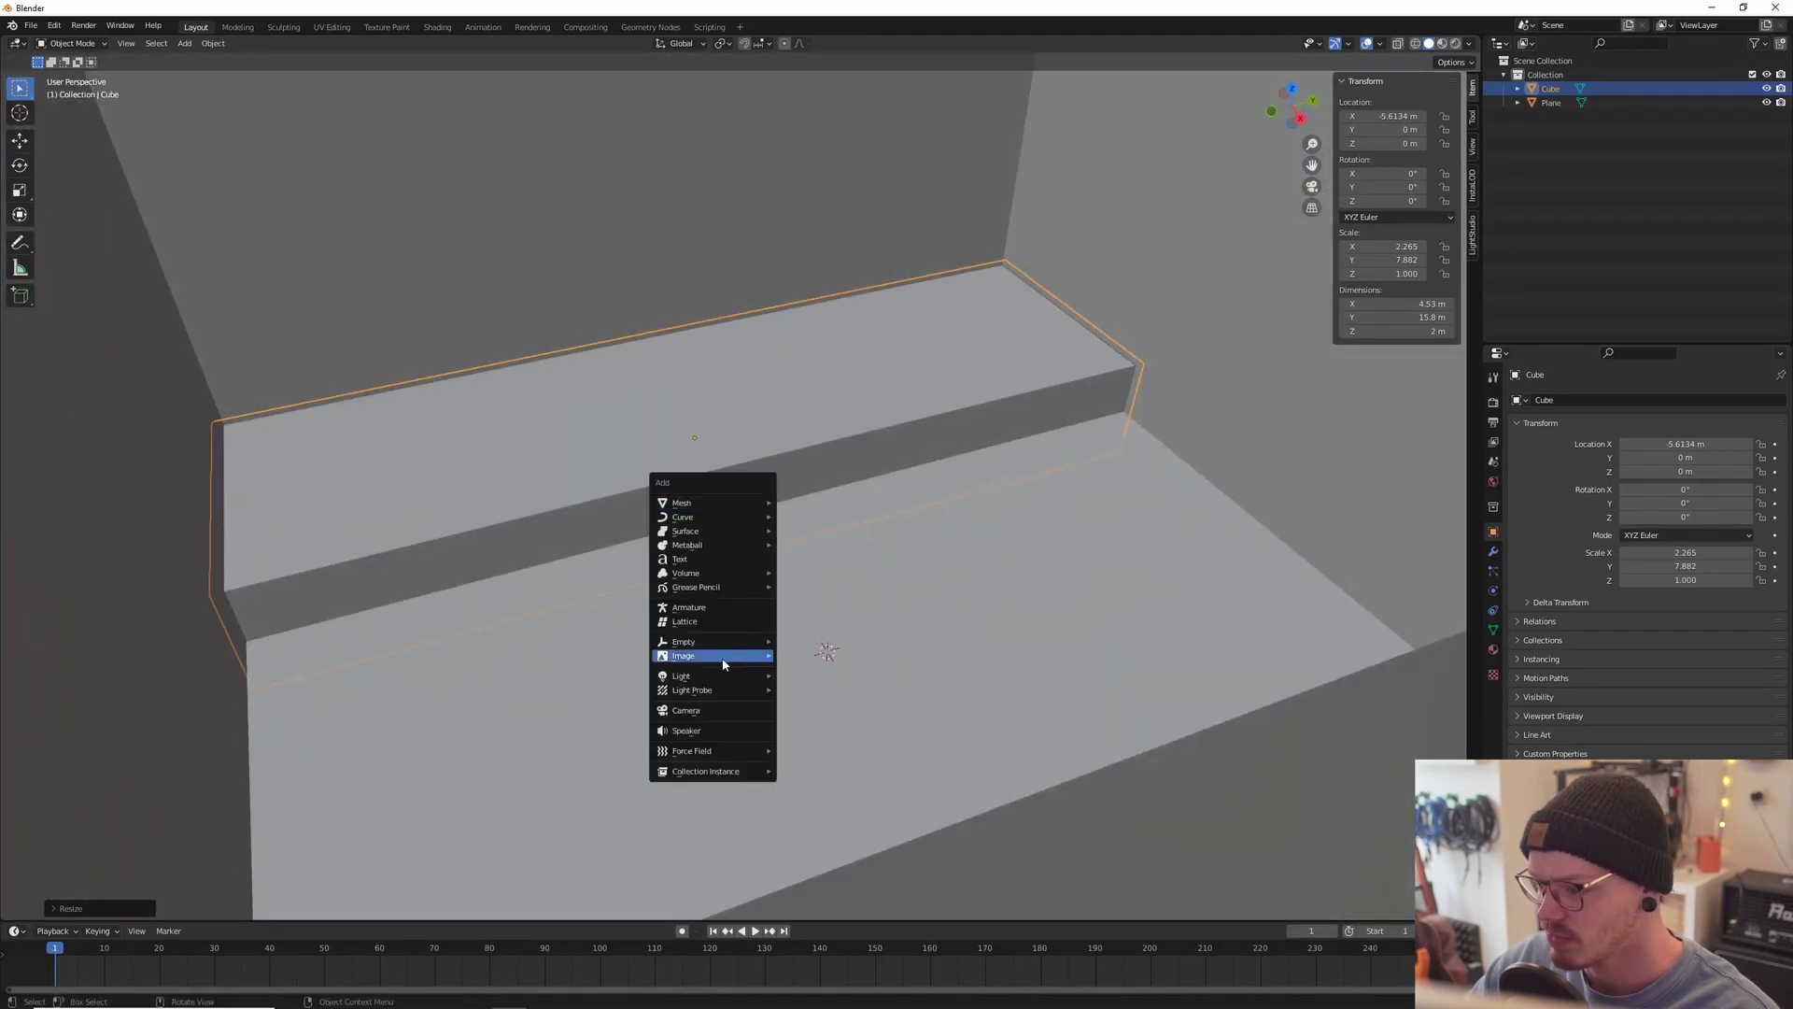
click(691, 710)
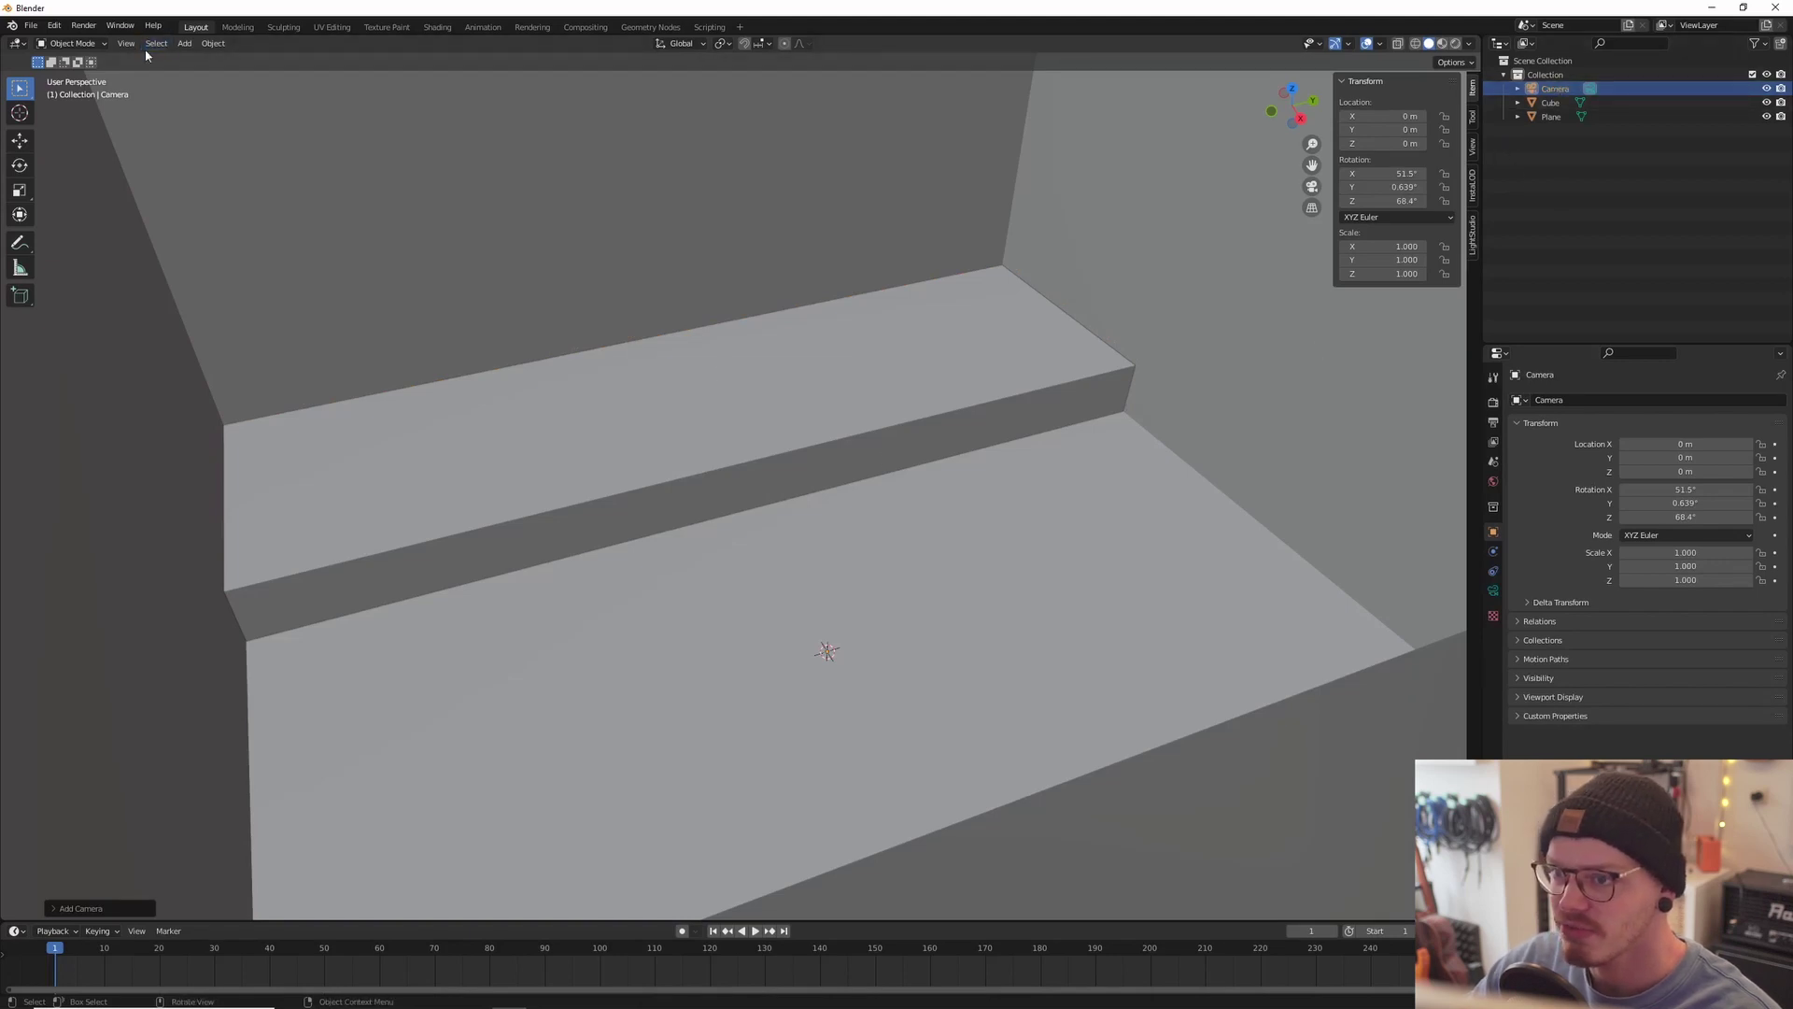
key(KP_0)
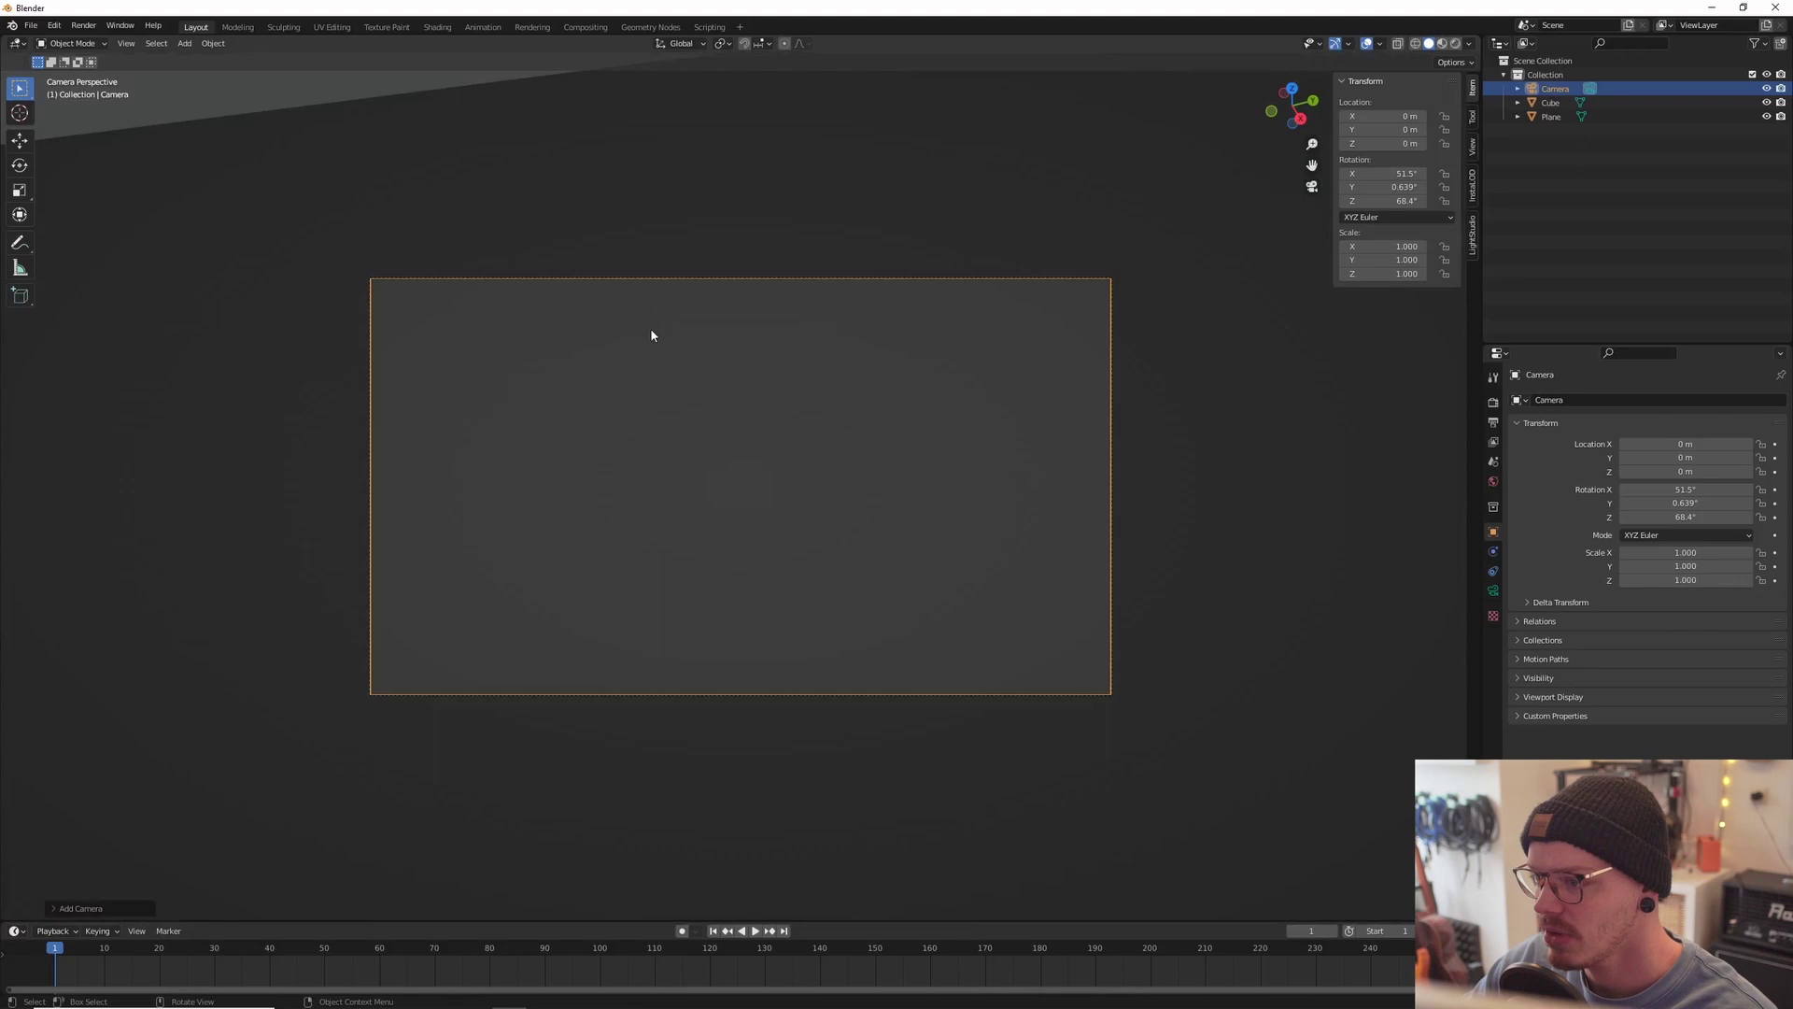
Step: Set the selected camera as the active scene camera and return to the camera view
click(138, 46)
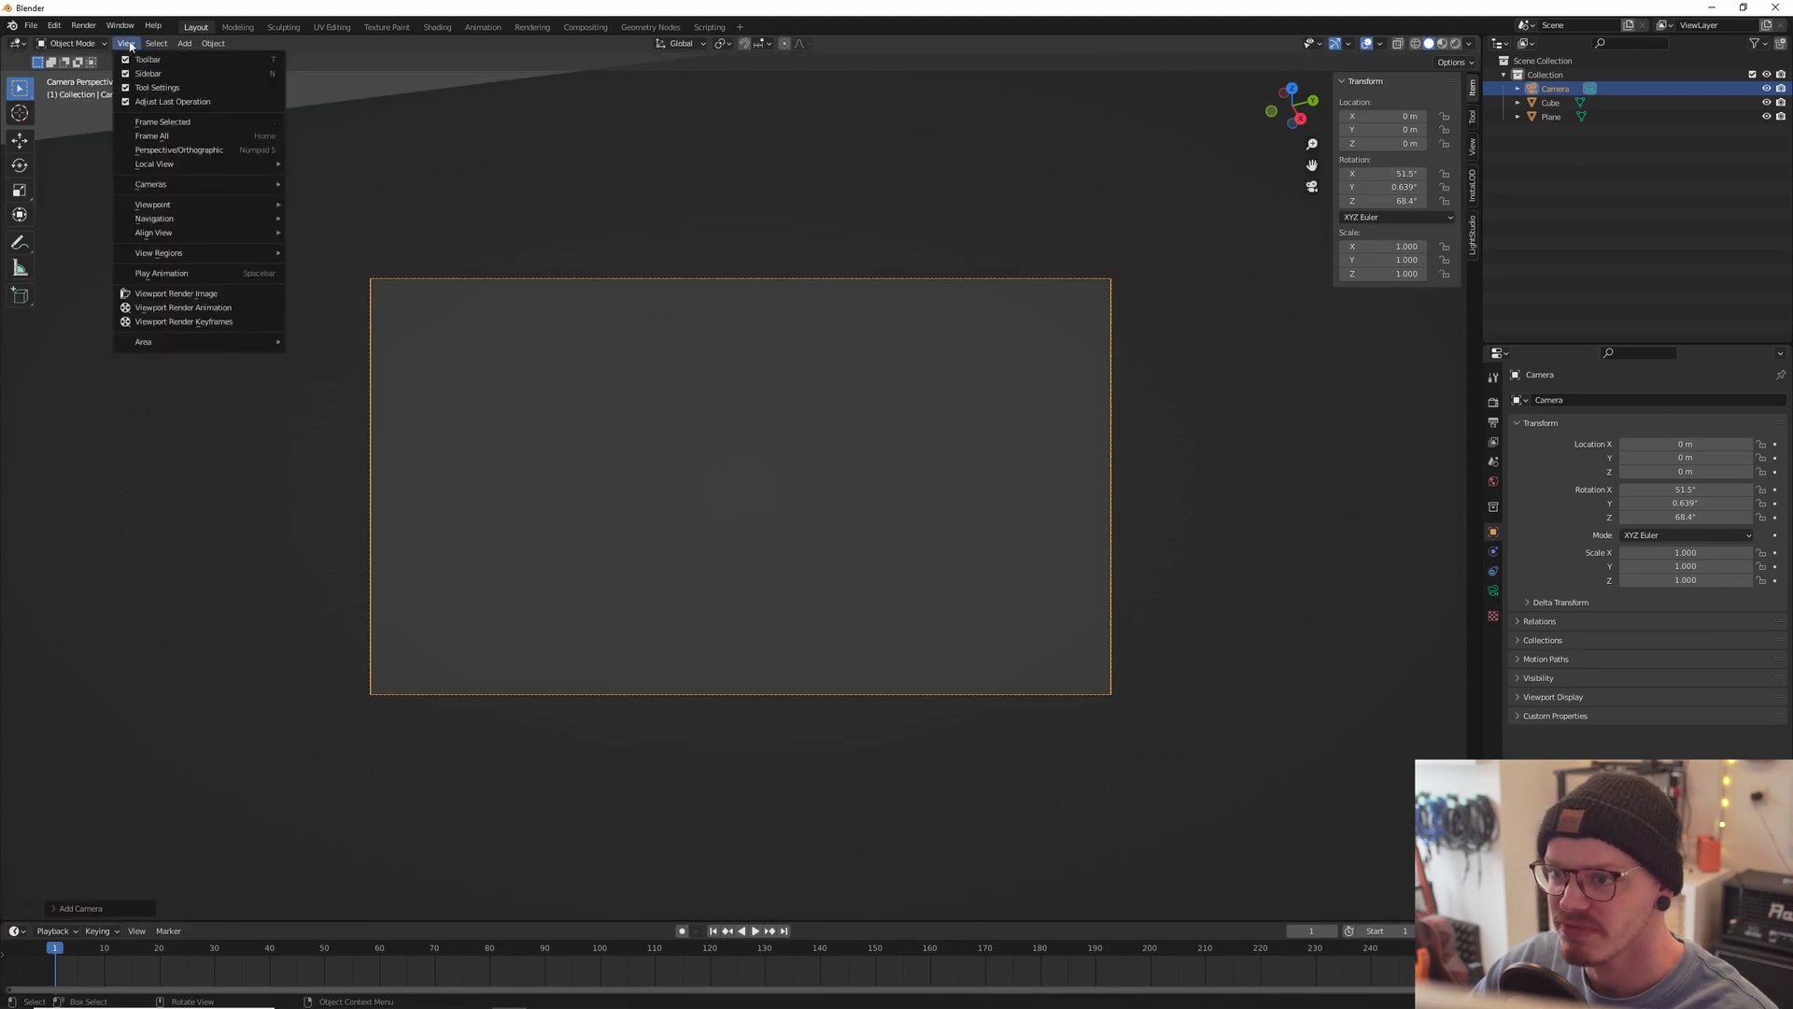
mouse_move(201, 184)
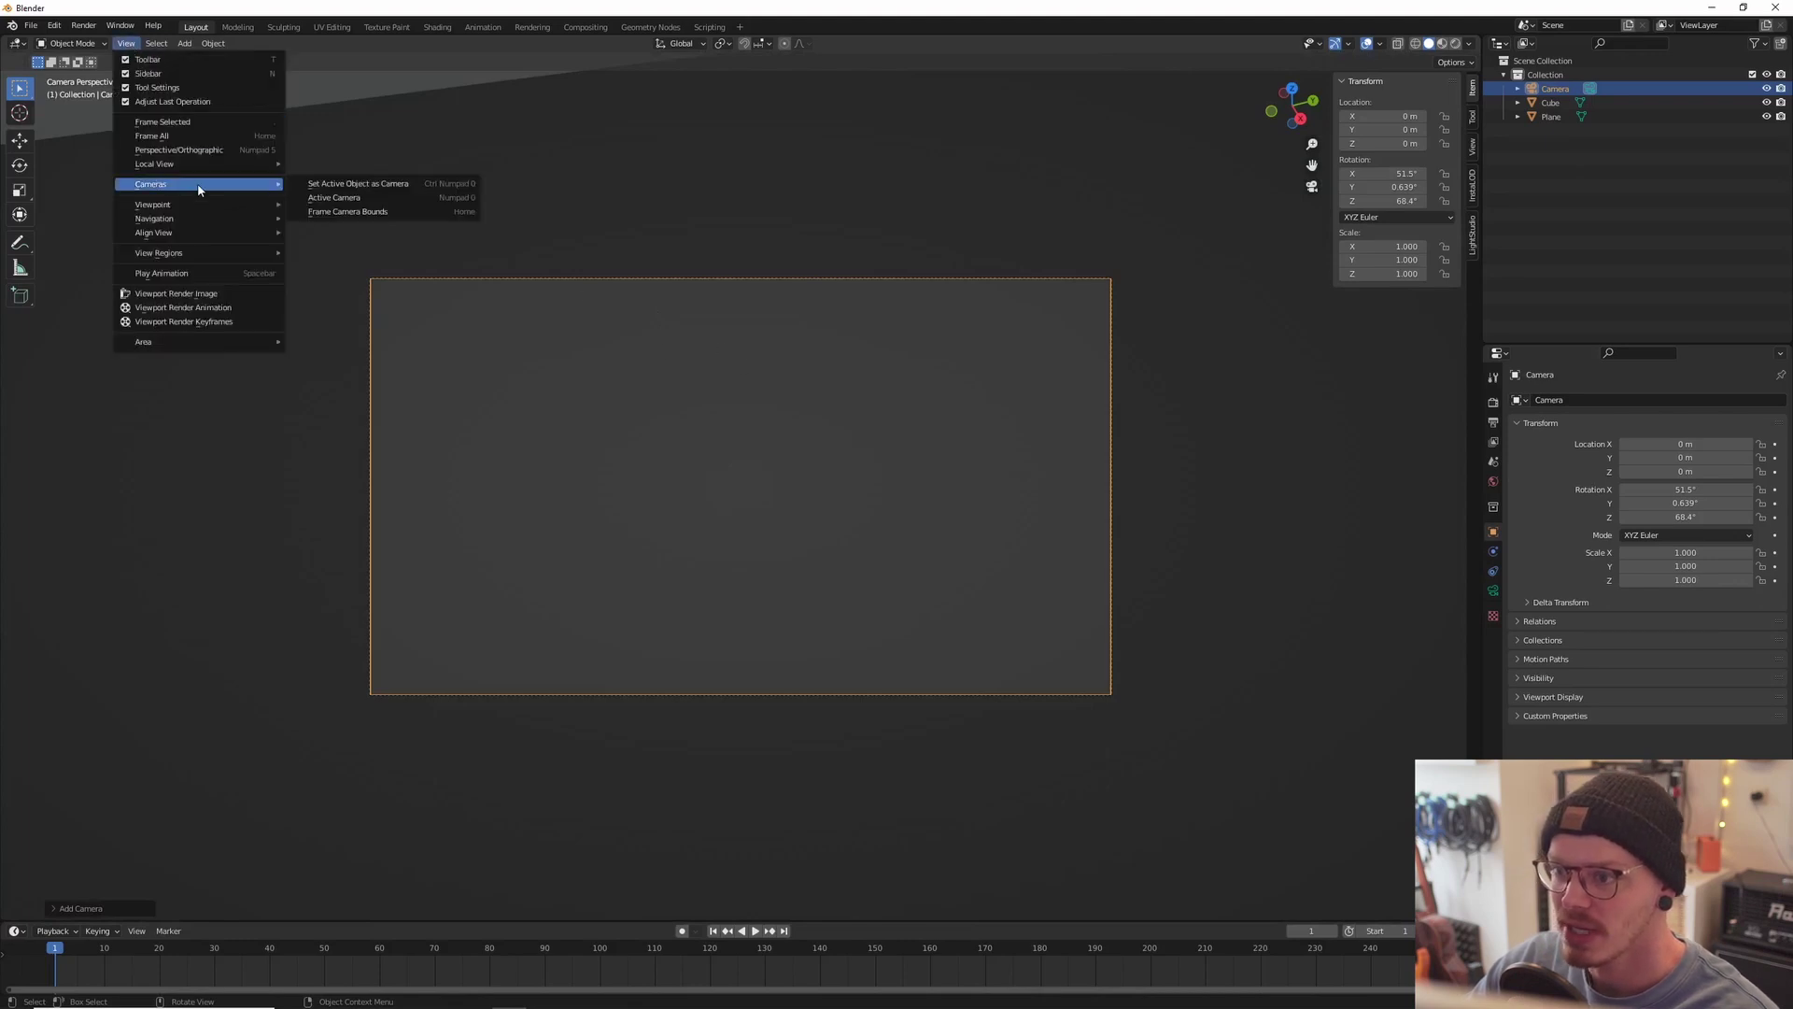
click(364, 185)
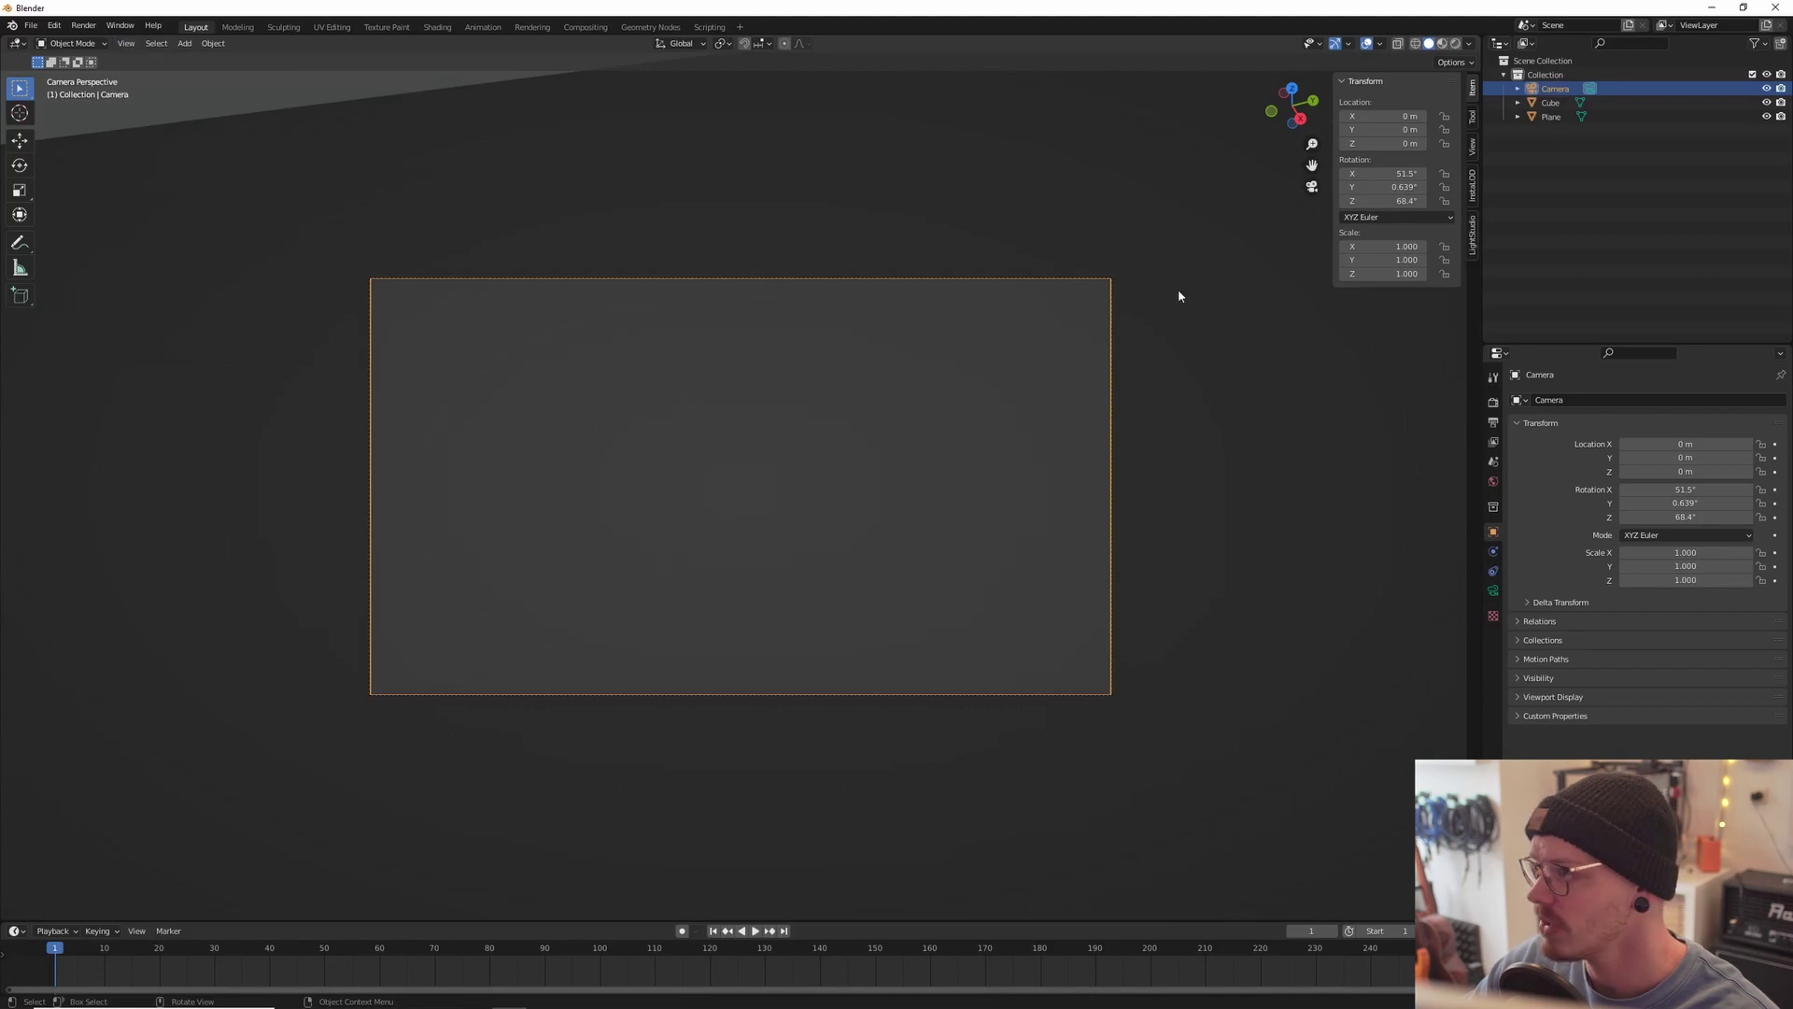
middle_drag(631, 299, 613, 384)
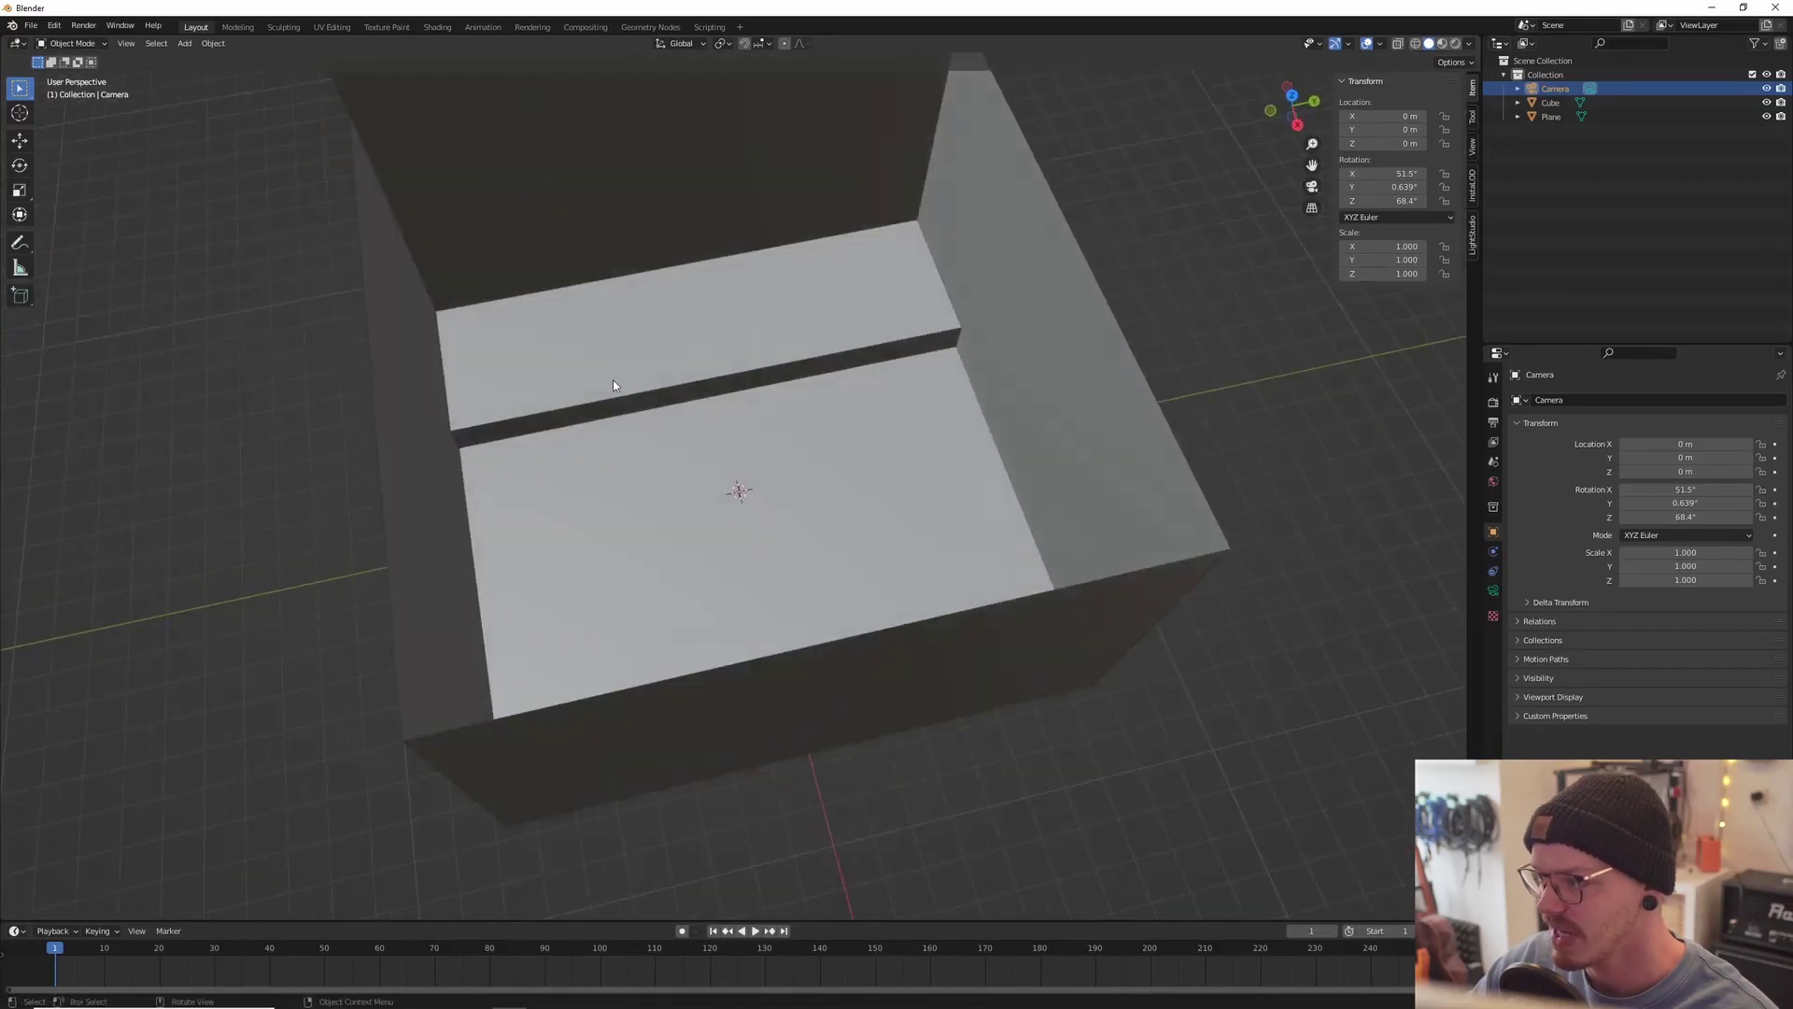
key(KP_0)
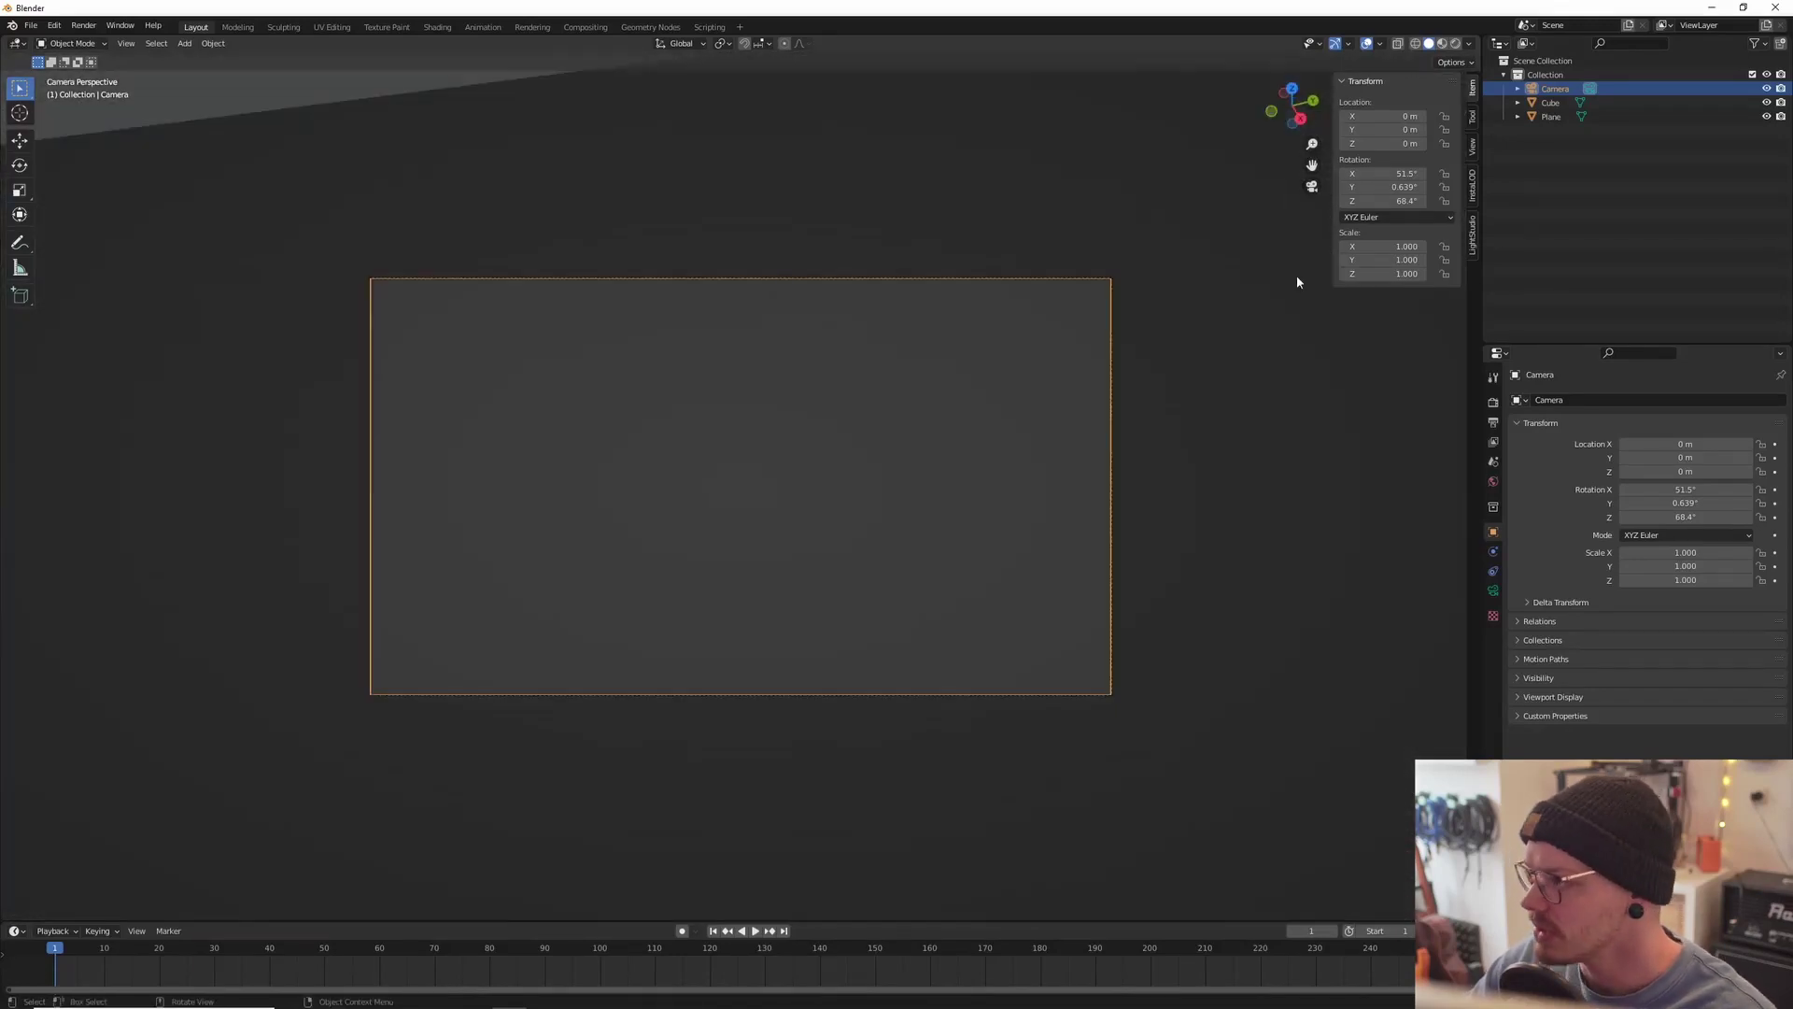
Step: Lock the camera to the view and frame the back wall and platform from about X 7.3, Y -2.0, Z 7.6 m
click(1474, 142)
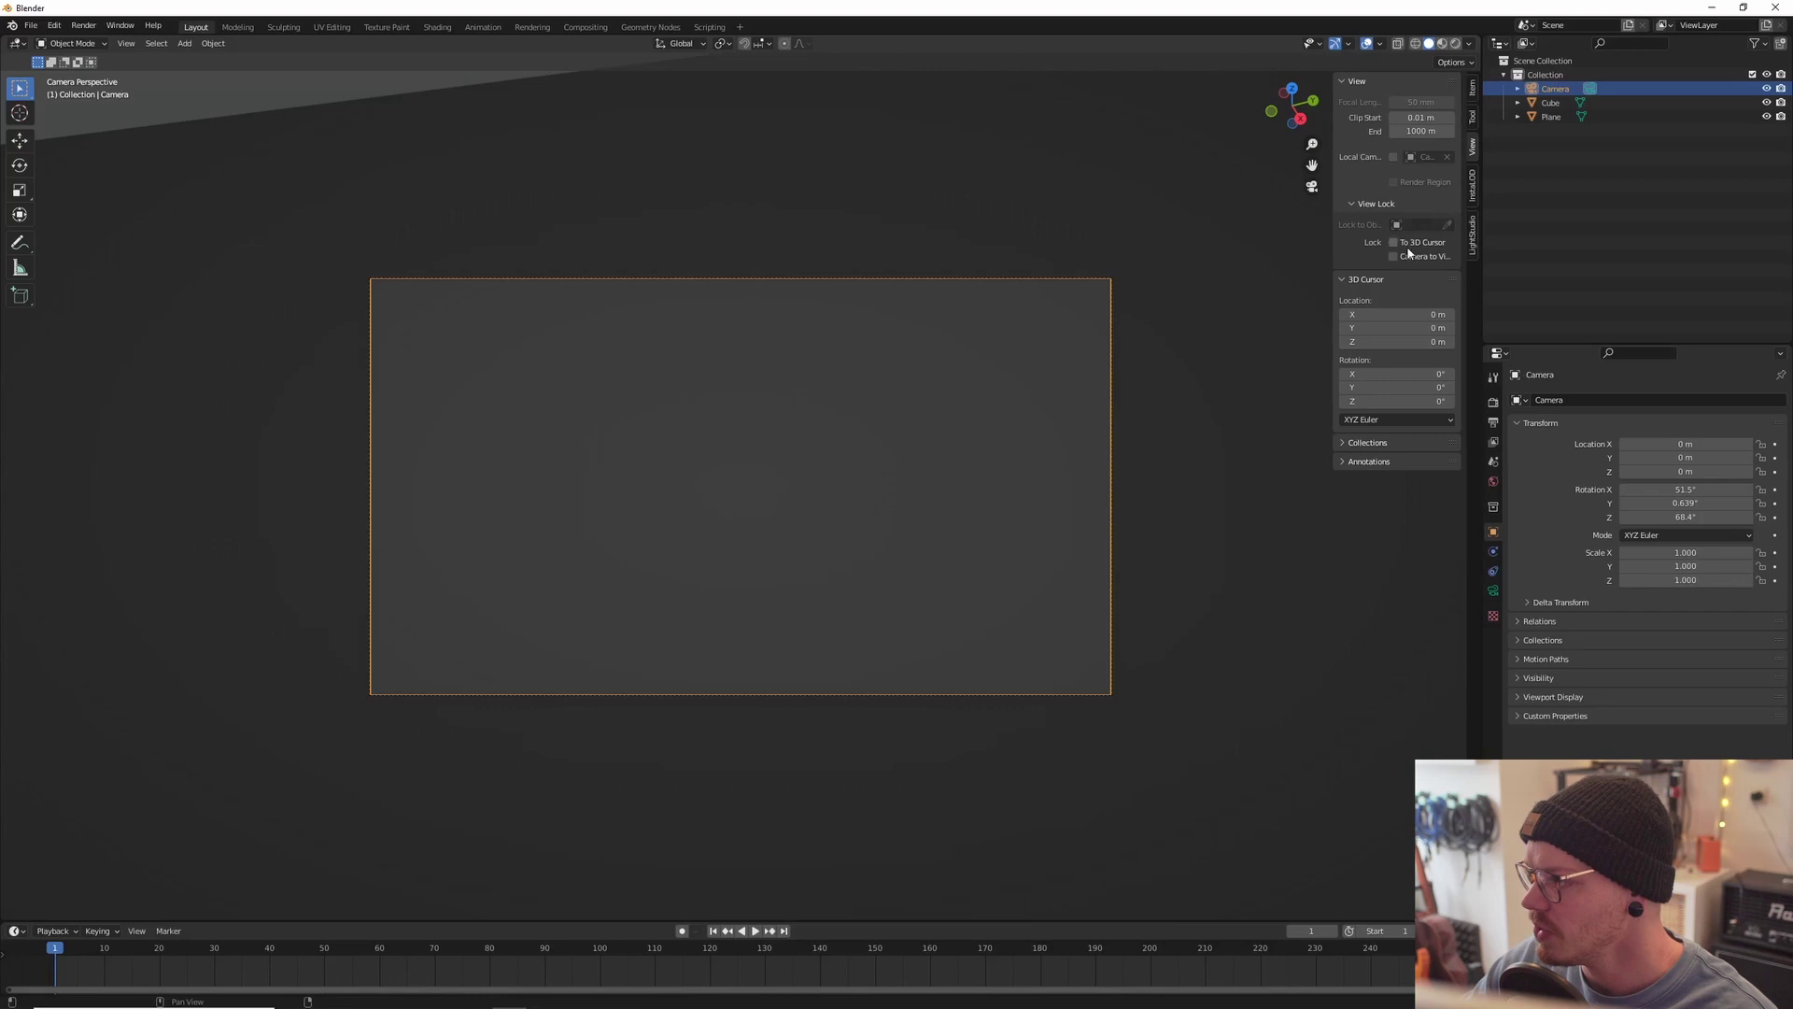
drag(1331, 248, 1289, 249)
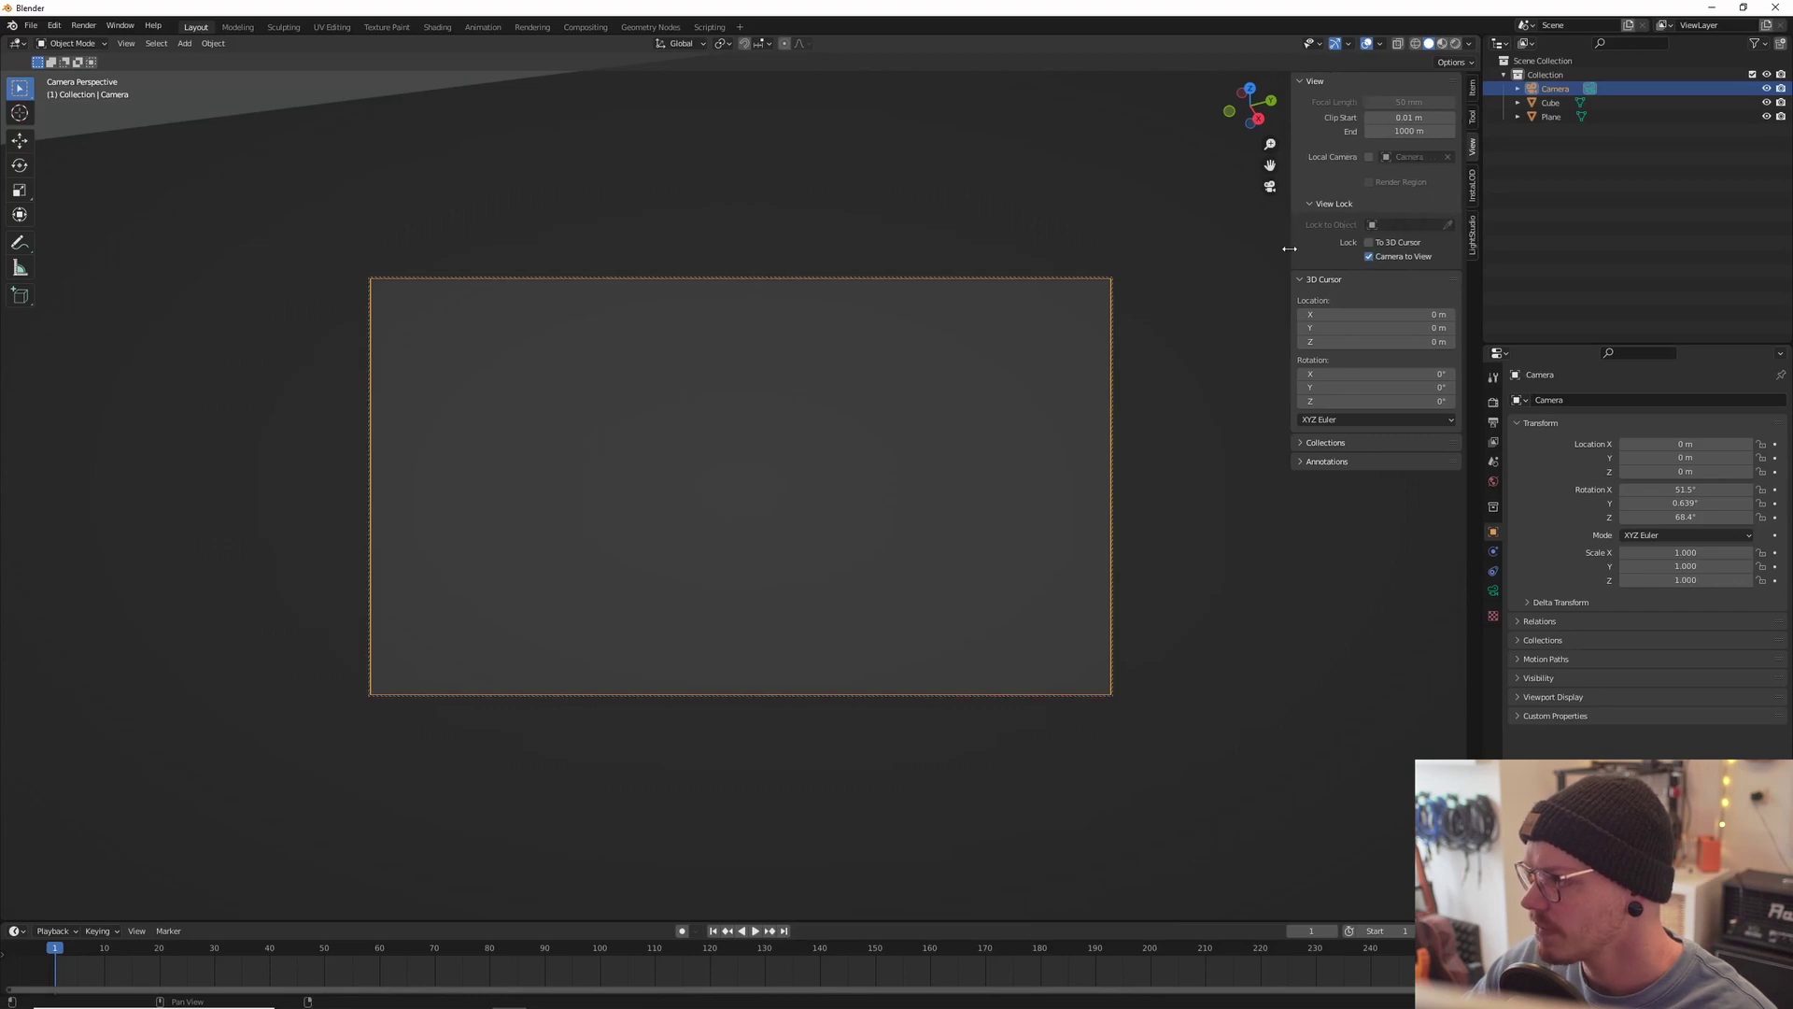
middle_drag(803, 402, 990, 841)
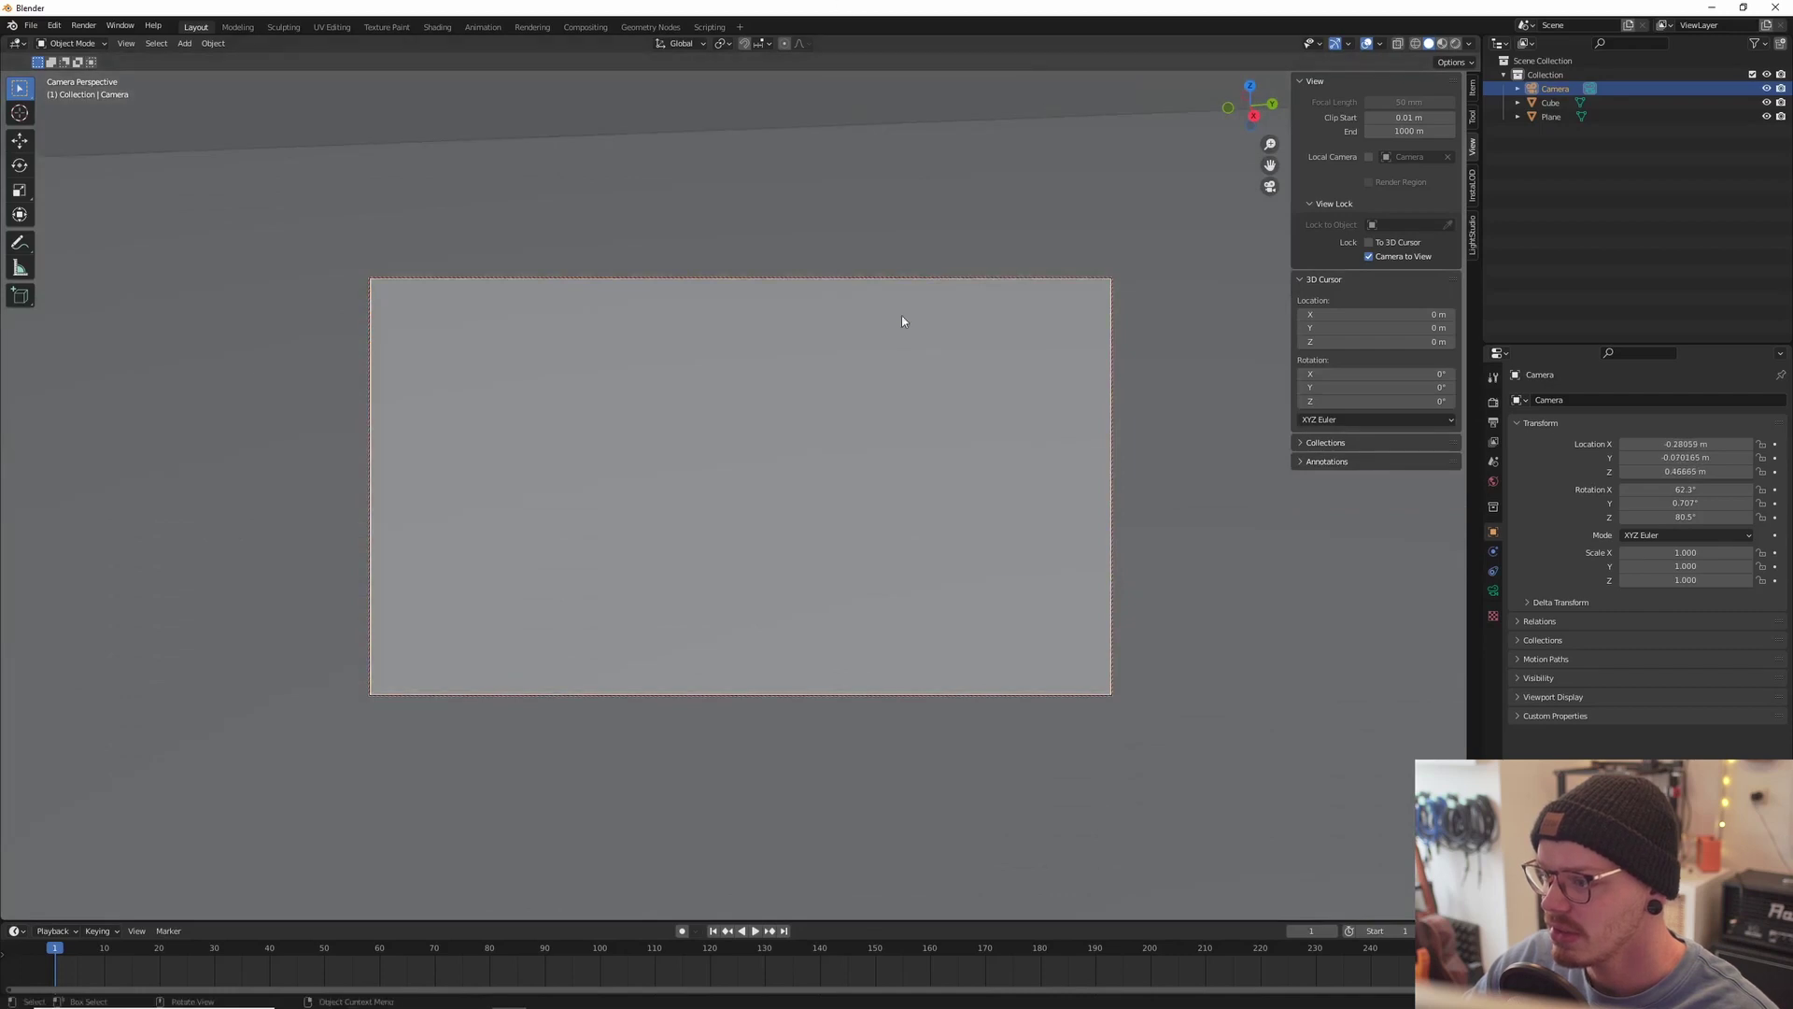
scroll(900, 351, down, 12)
middle_drag(761, 378, 753, 521)
scroll(771, 406, up, 7)
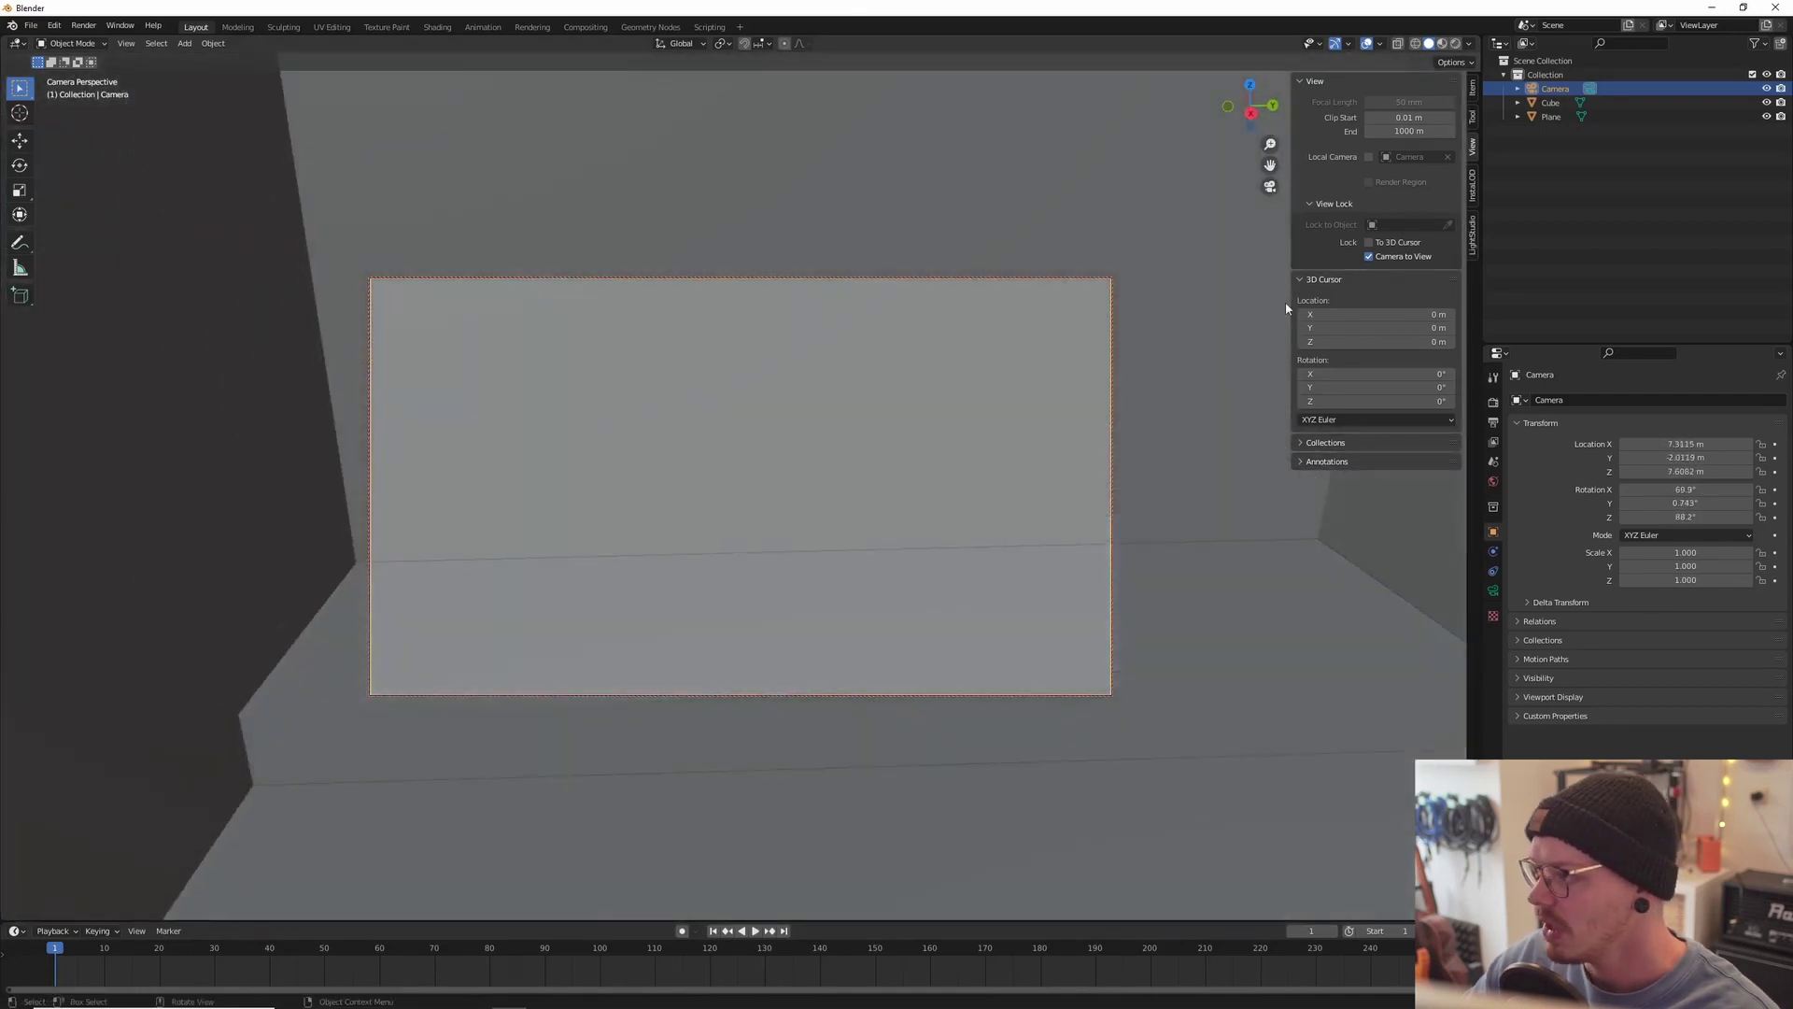
Step: Set the camera's X and Z rotation to 90° and leave the camera view
click(1473, 88)
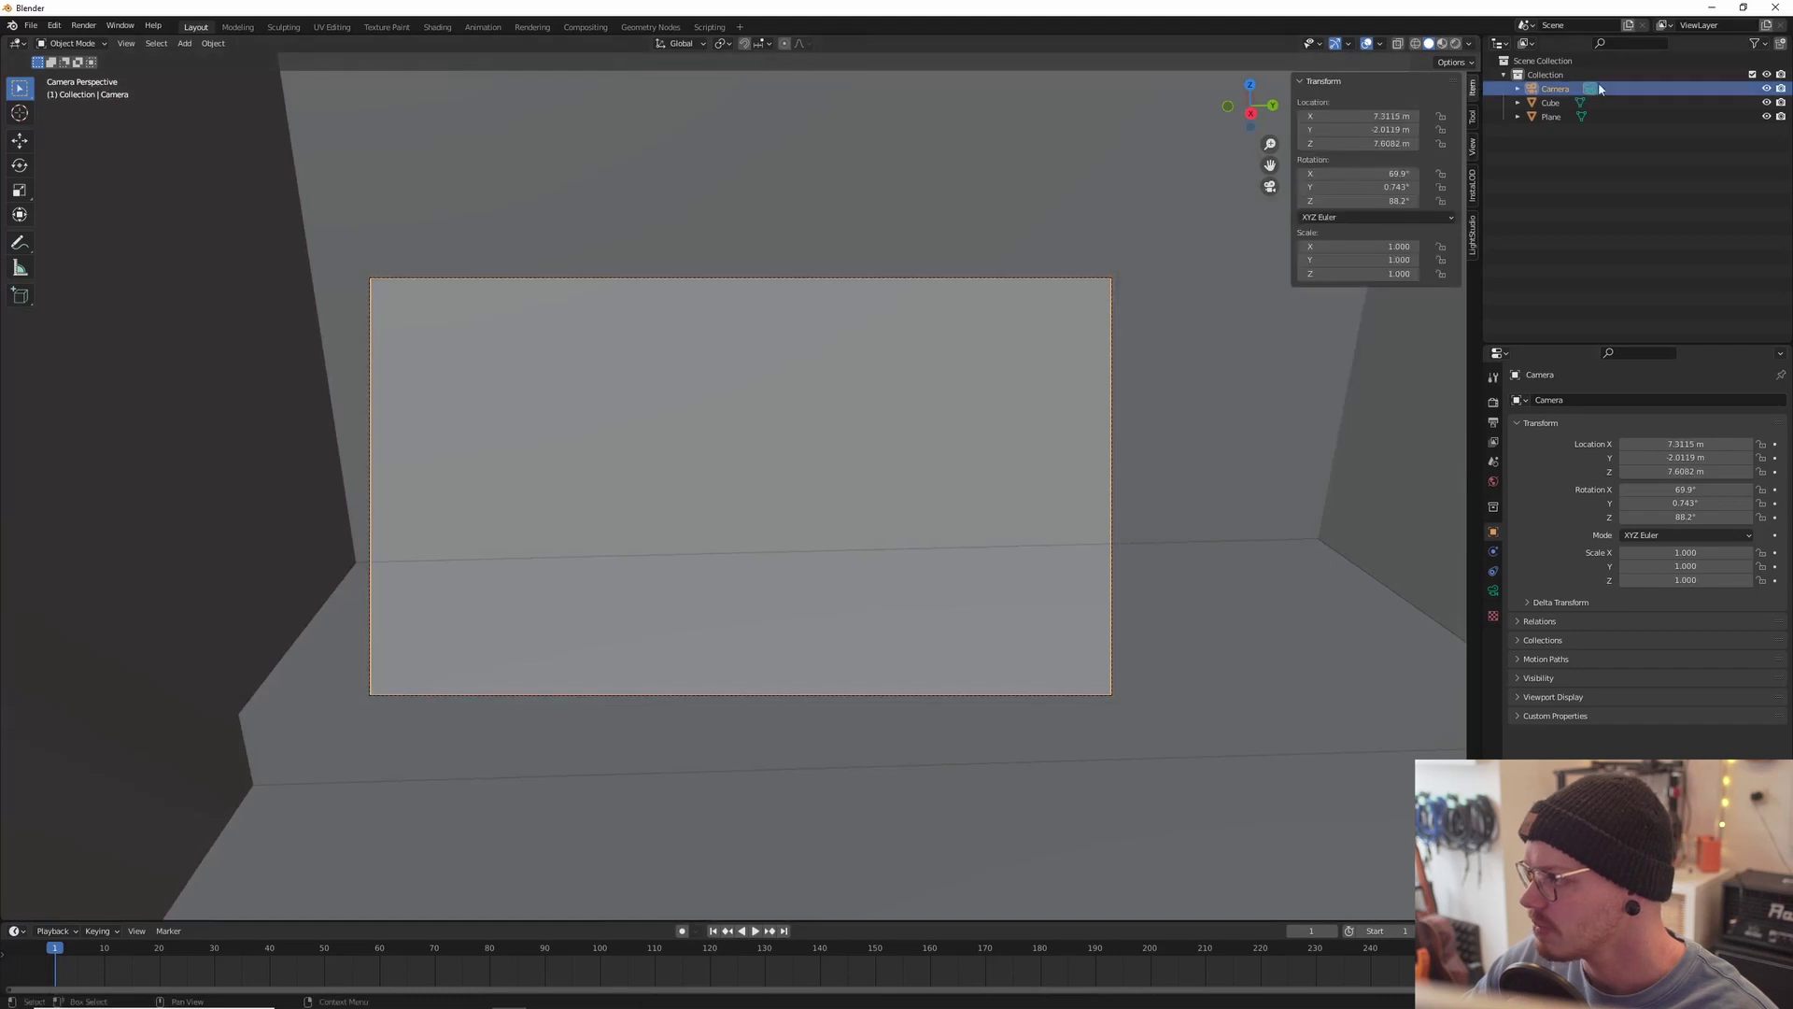
click(1383, 172)
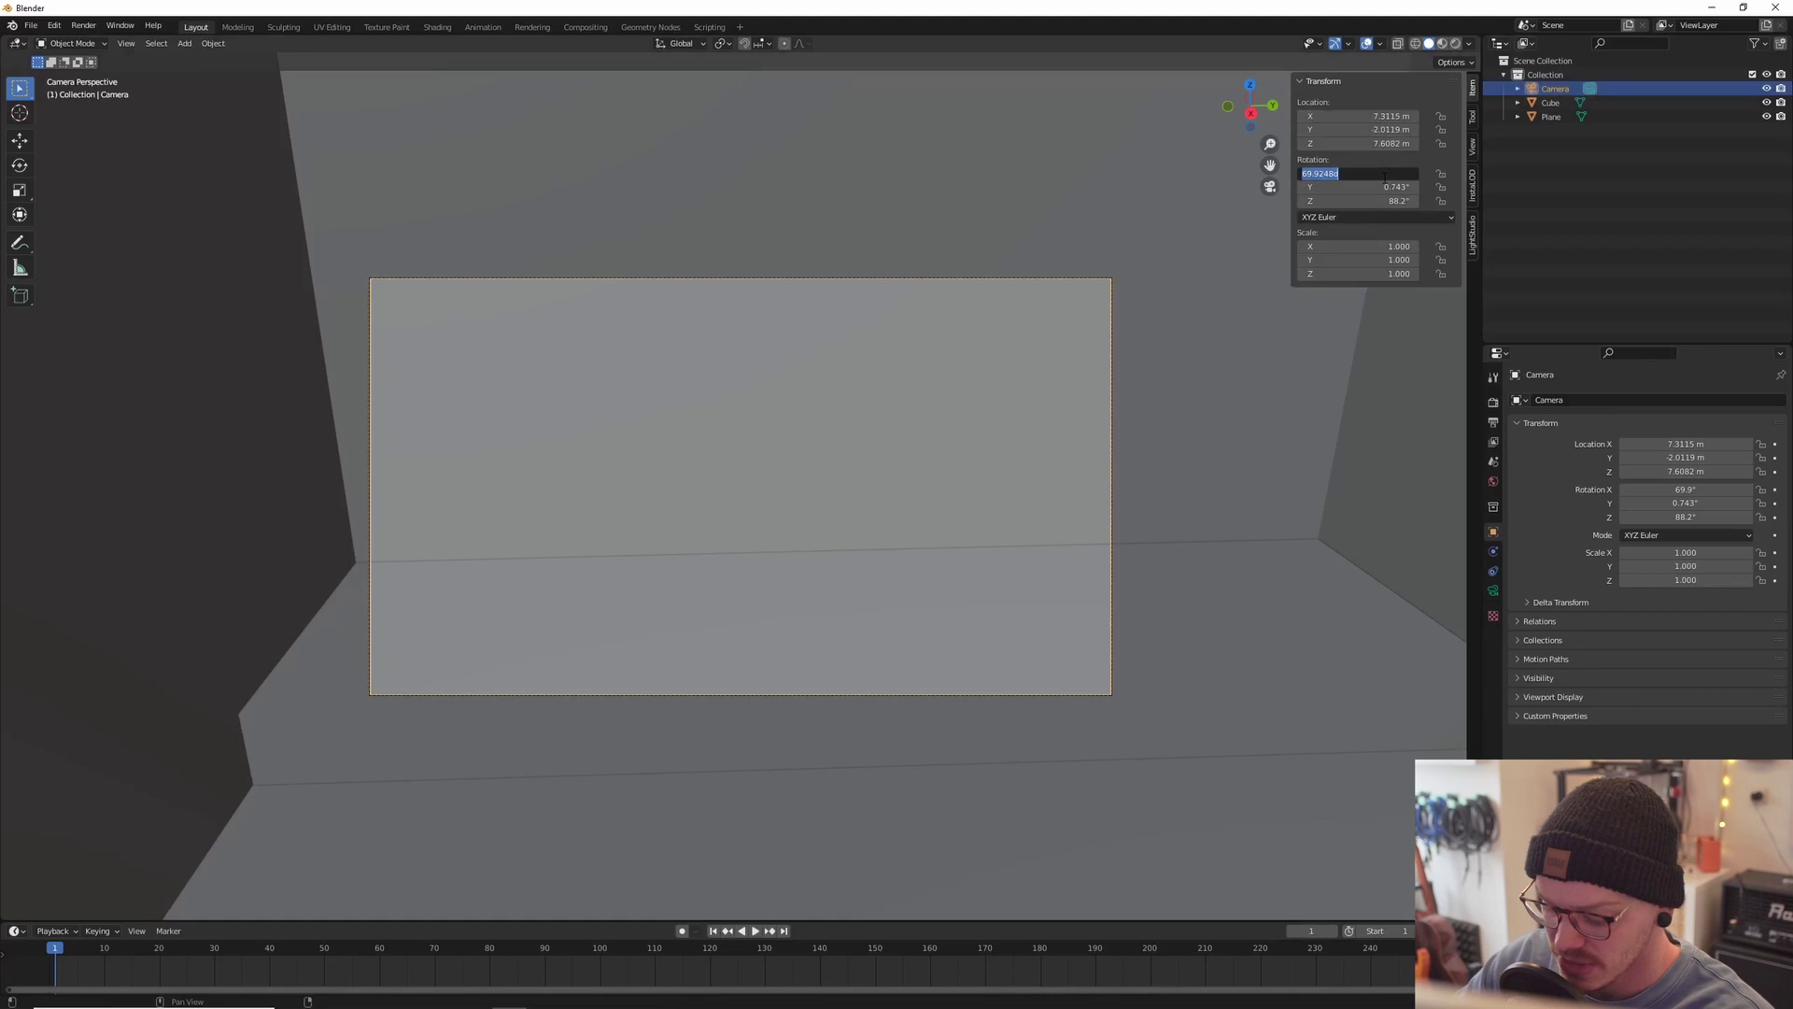
text(90)
key(Return)
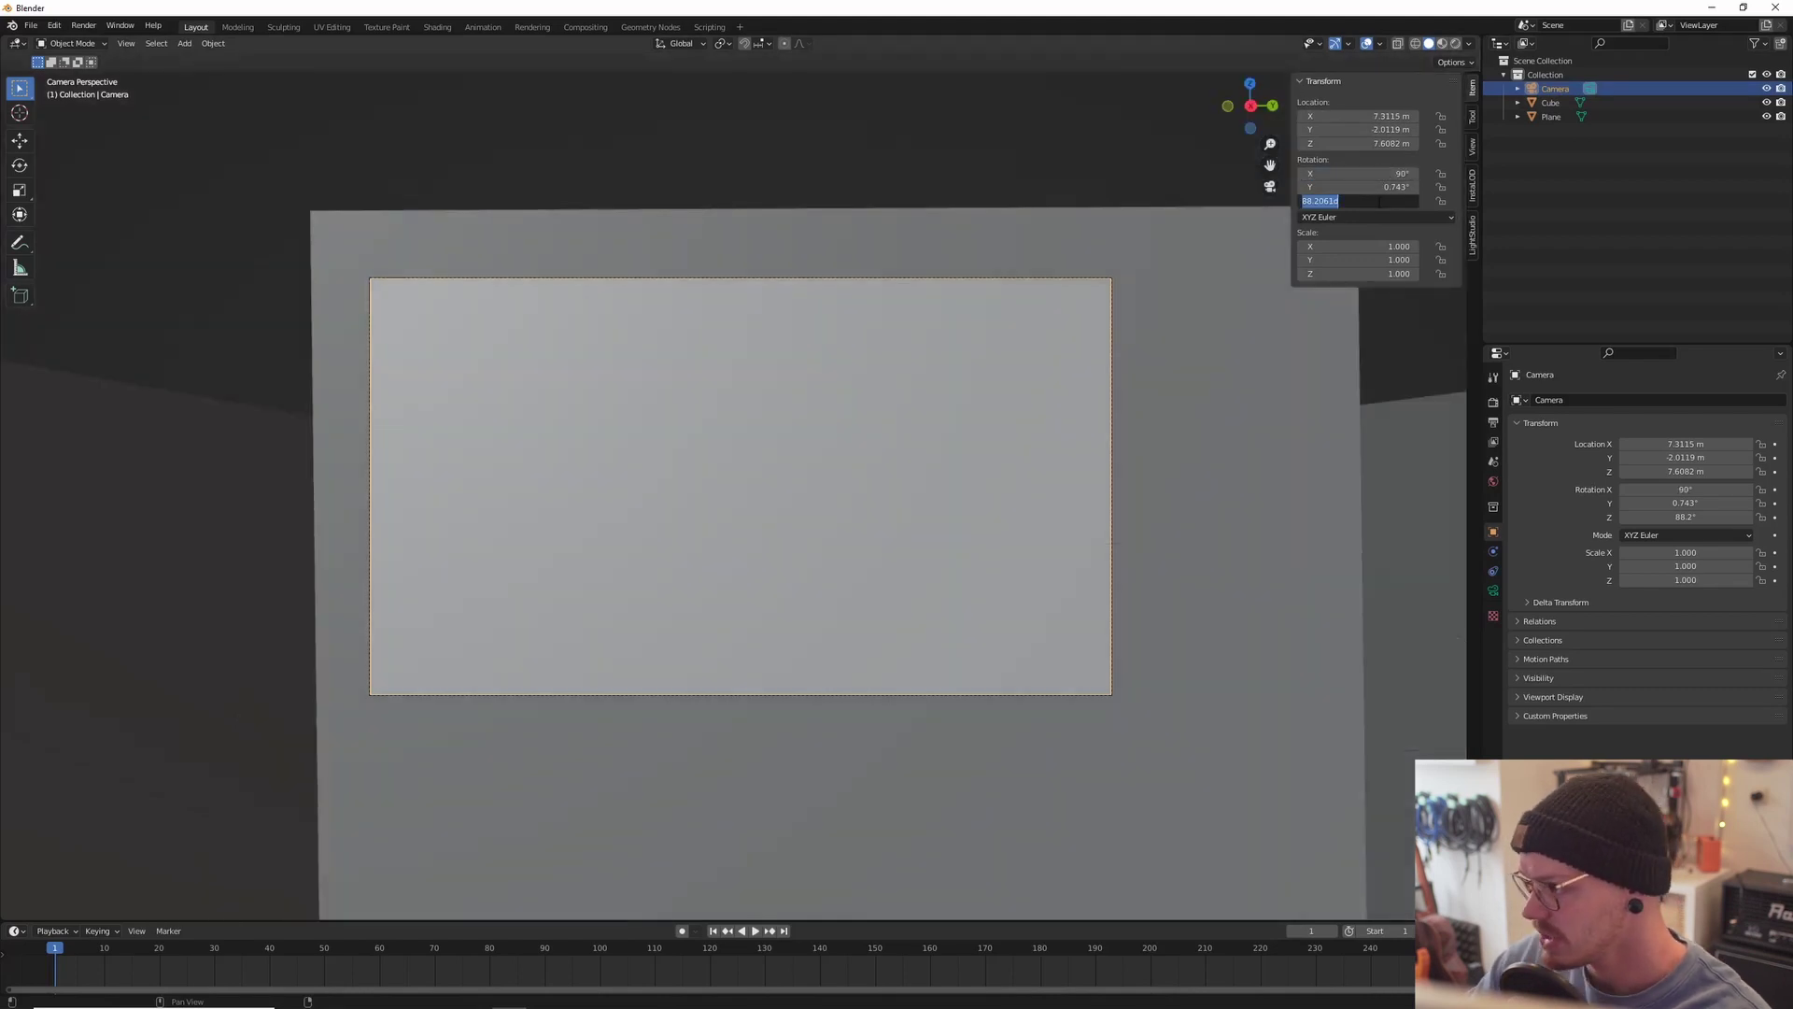
click(1379, 201)
text(90)
key(Return)
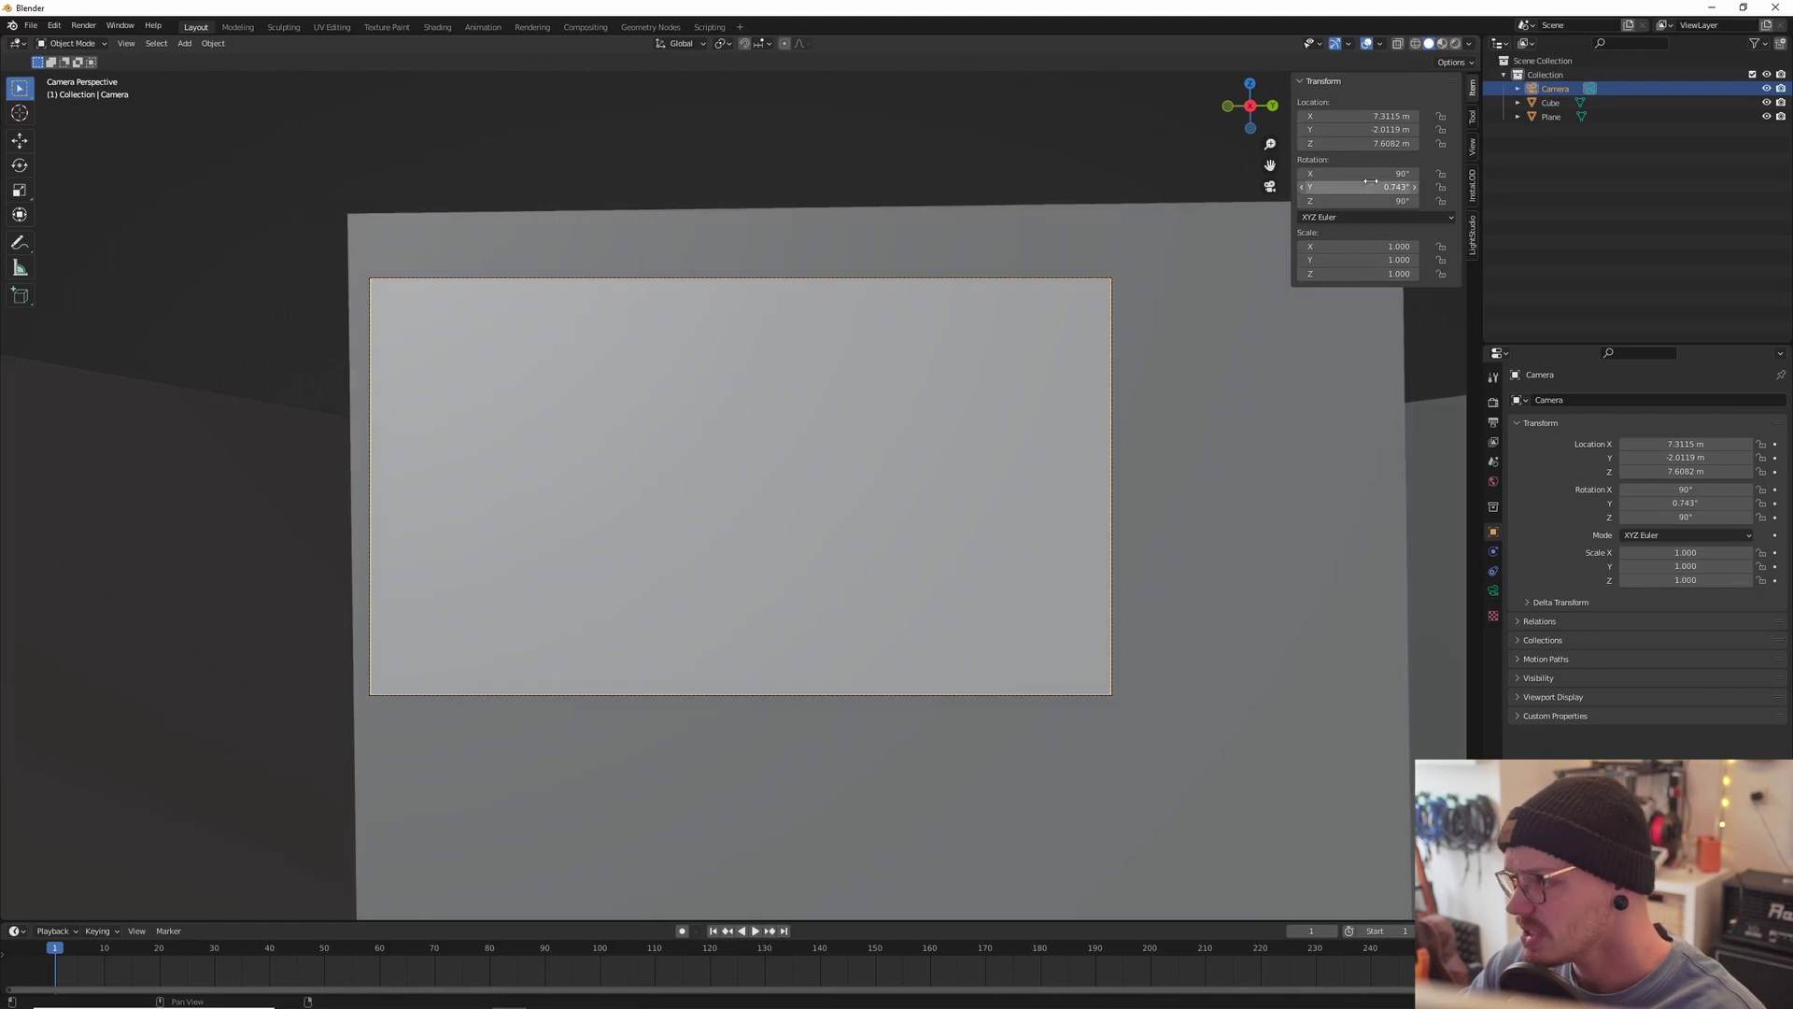
scroll(817, 480, up, 5)
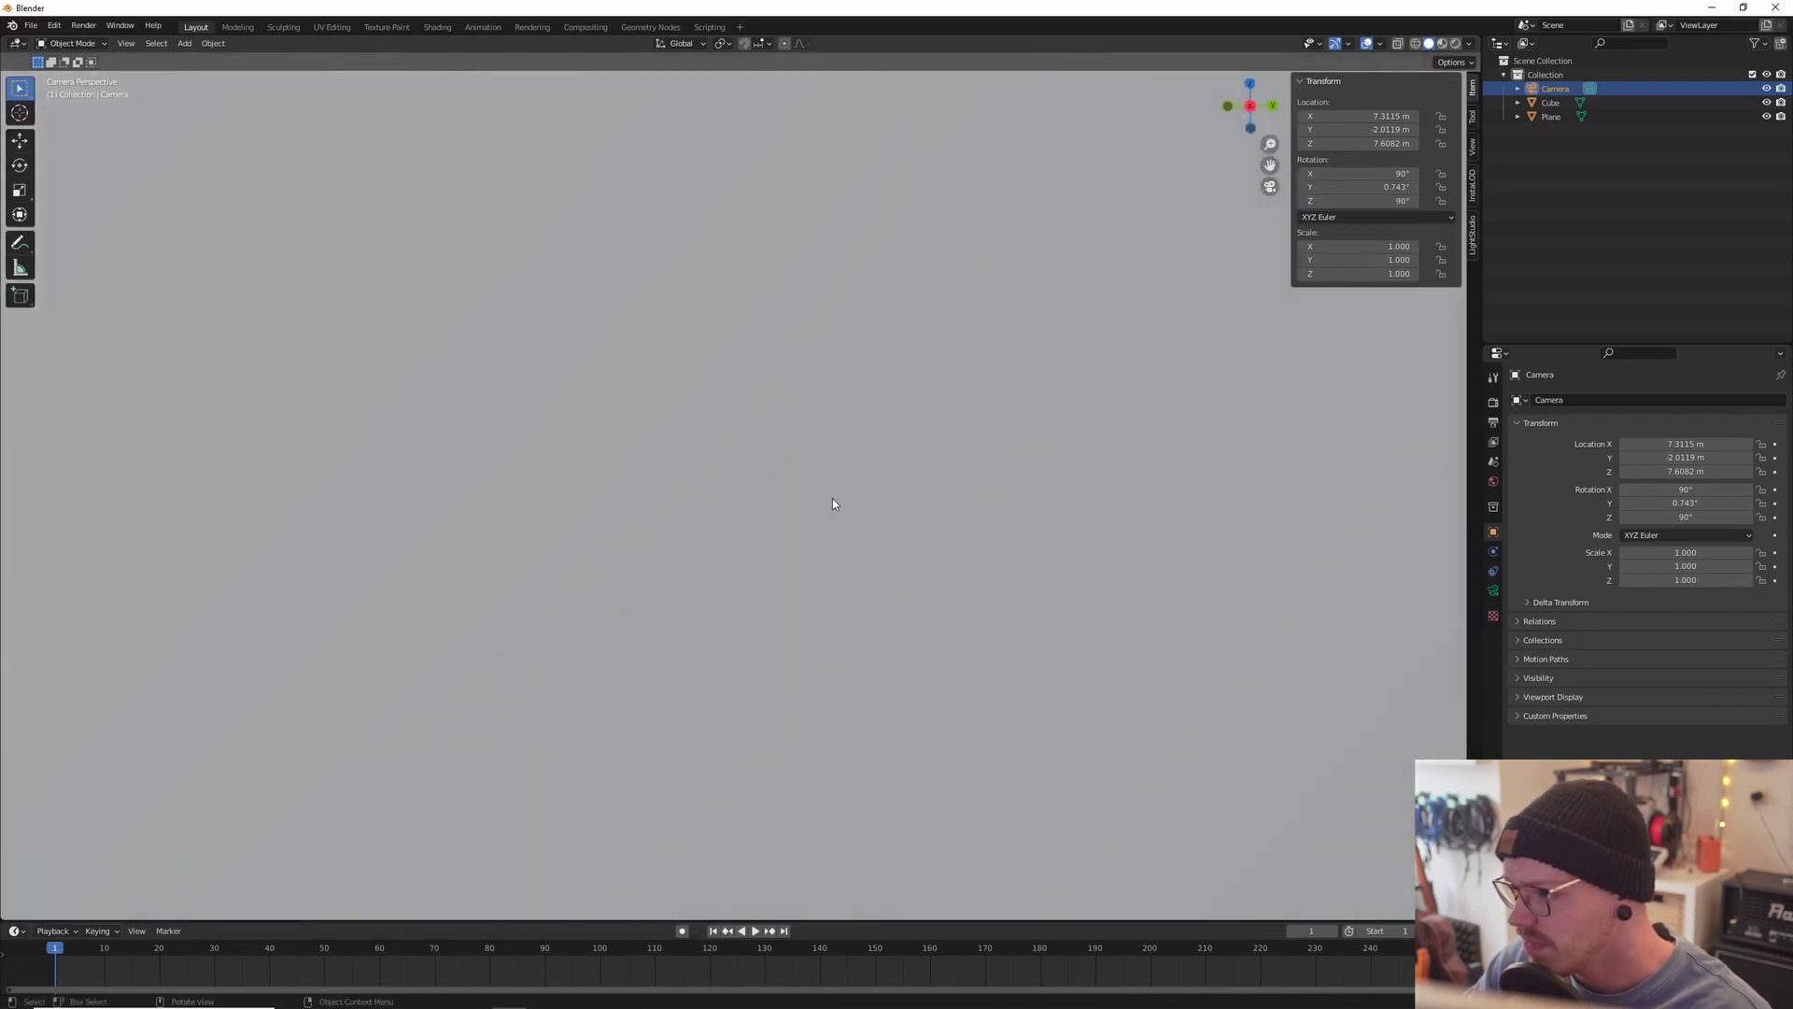
key(KP_0)
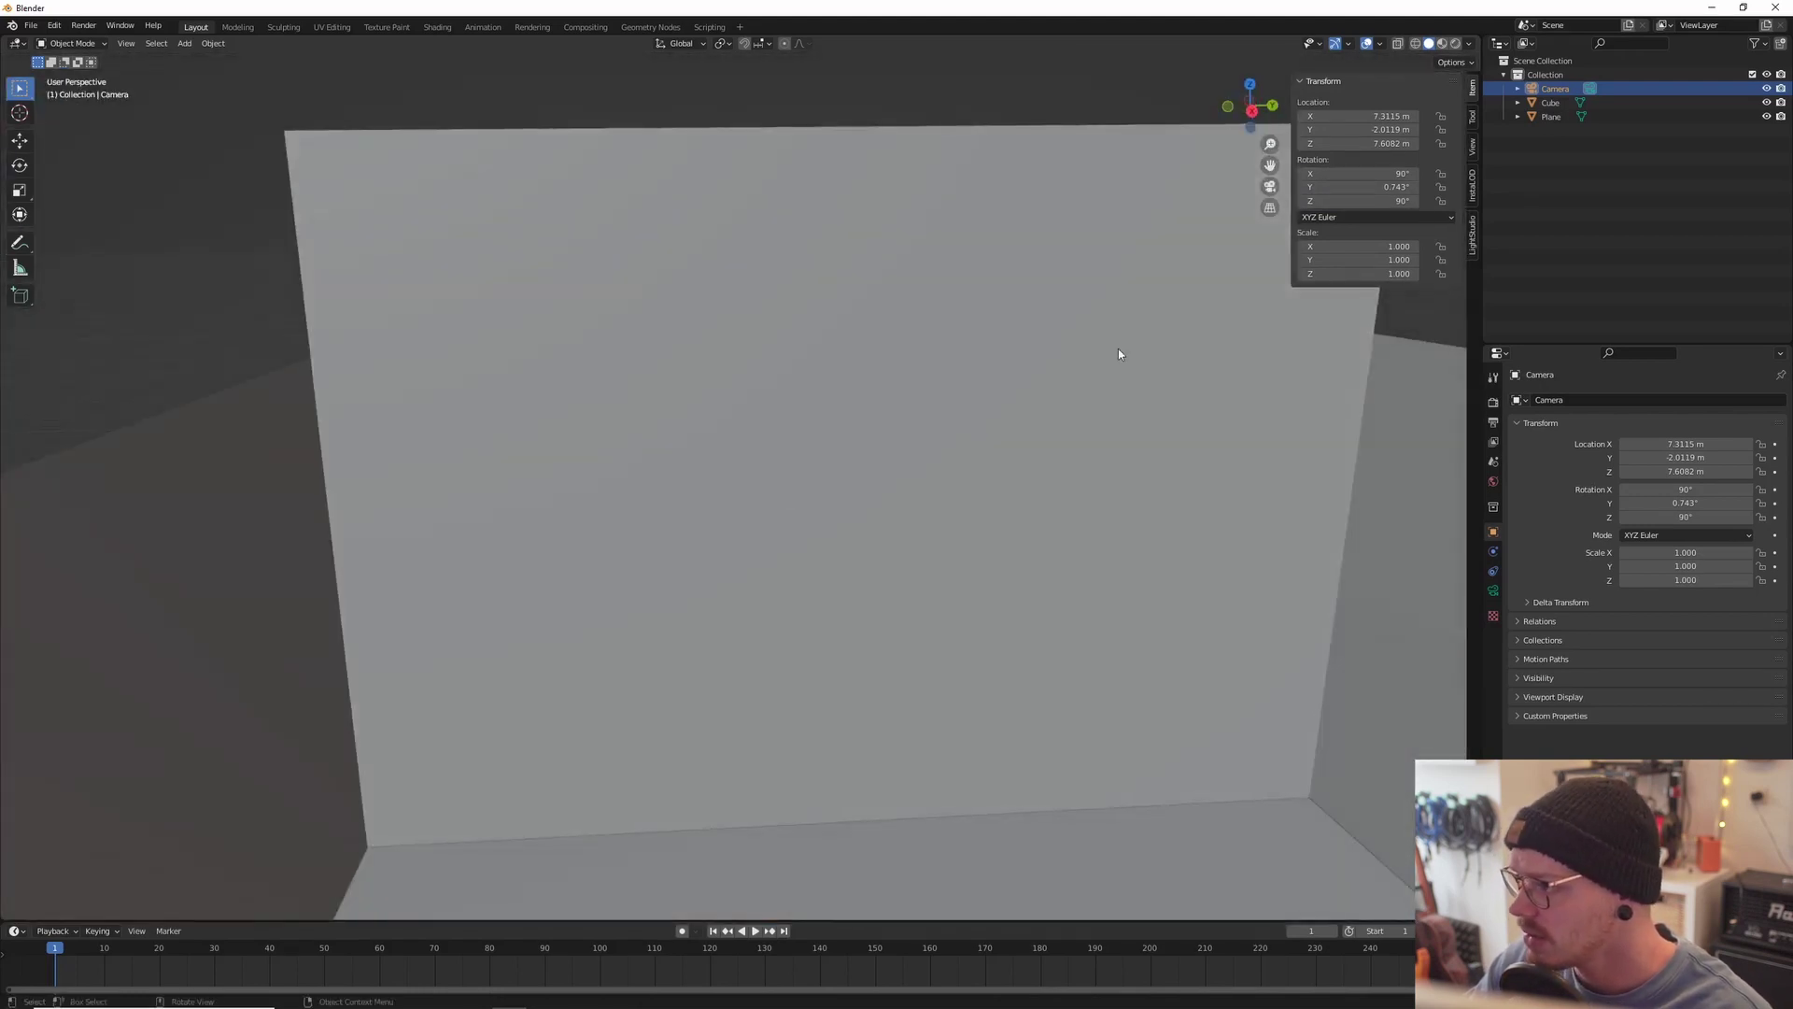
Step: Centre the camera sideways in the room by setting its Y location to 0 m
scroll(971, 437, down, 5)
middle_drag(940, 420, 826, 493)
drag(1344, 130, 1358, 135)
click(1357, 136)
text(0)
key(Return)
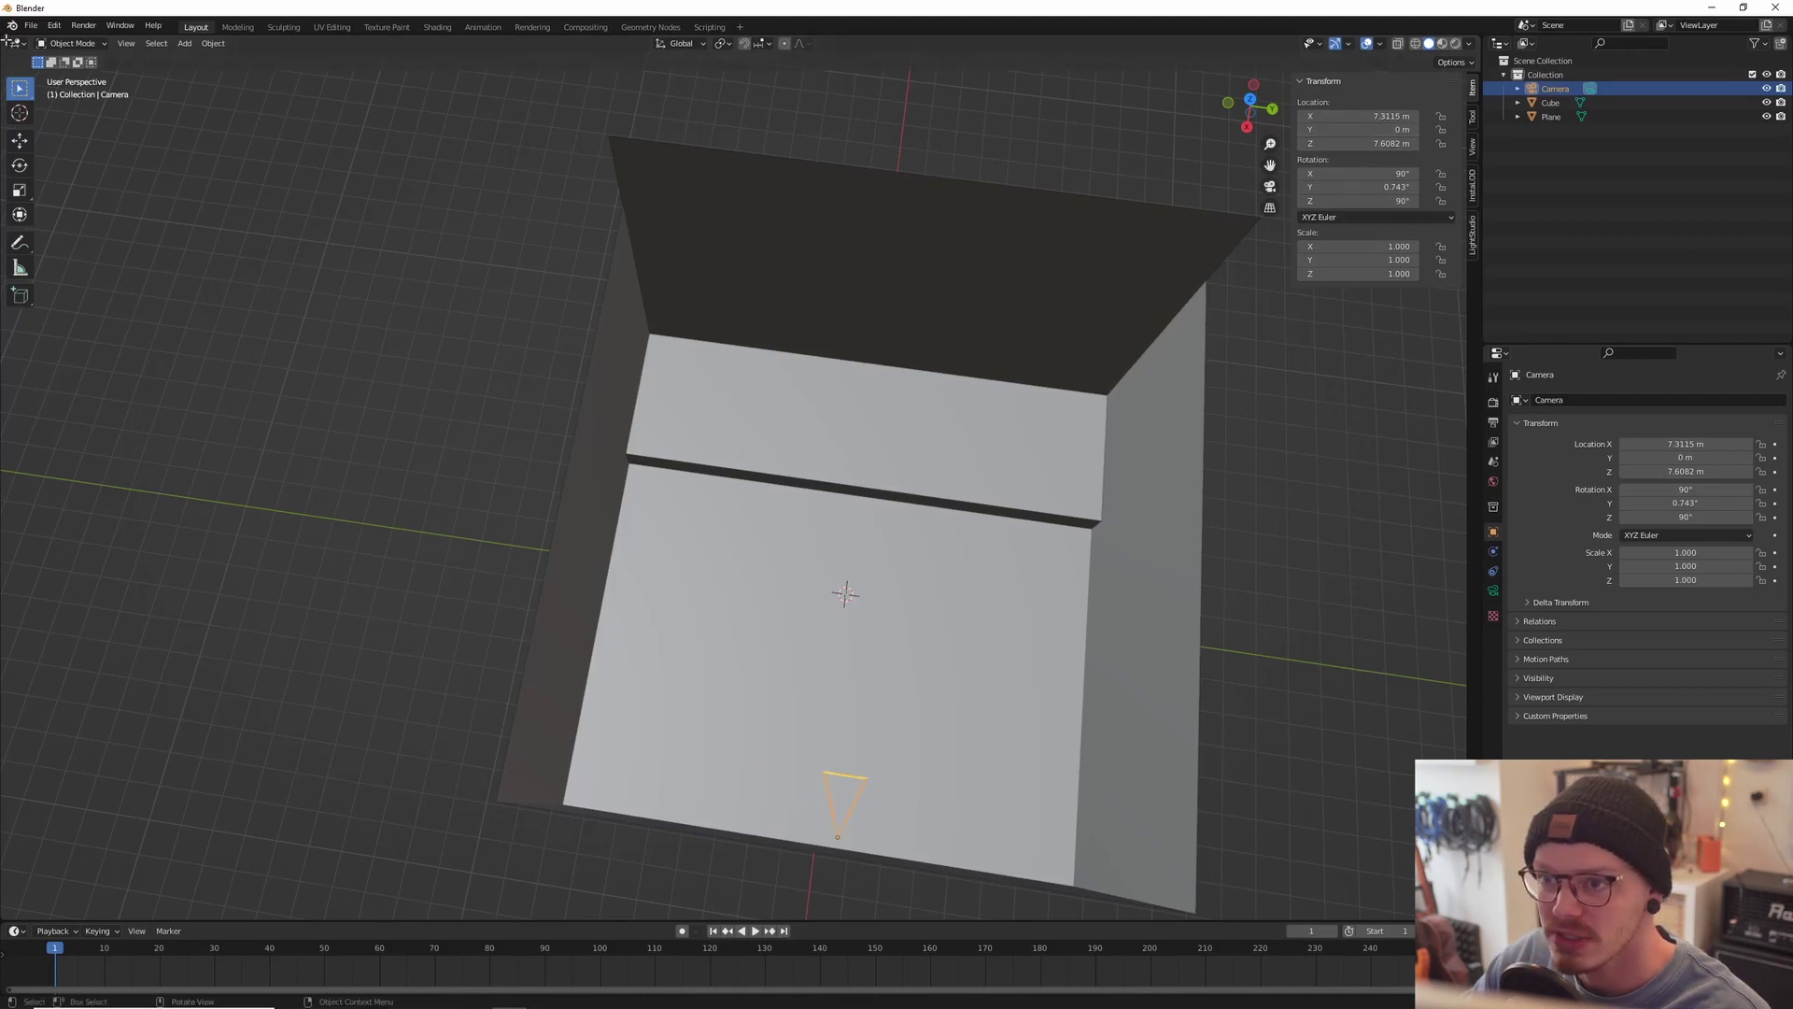
Step: Split the 3D viewport vertically and show the camera view in the new area with its sidebar hidden
drag(7, 41, 599, 93)
key(KP_0)
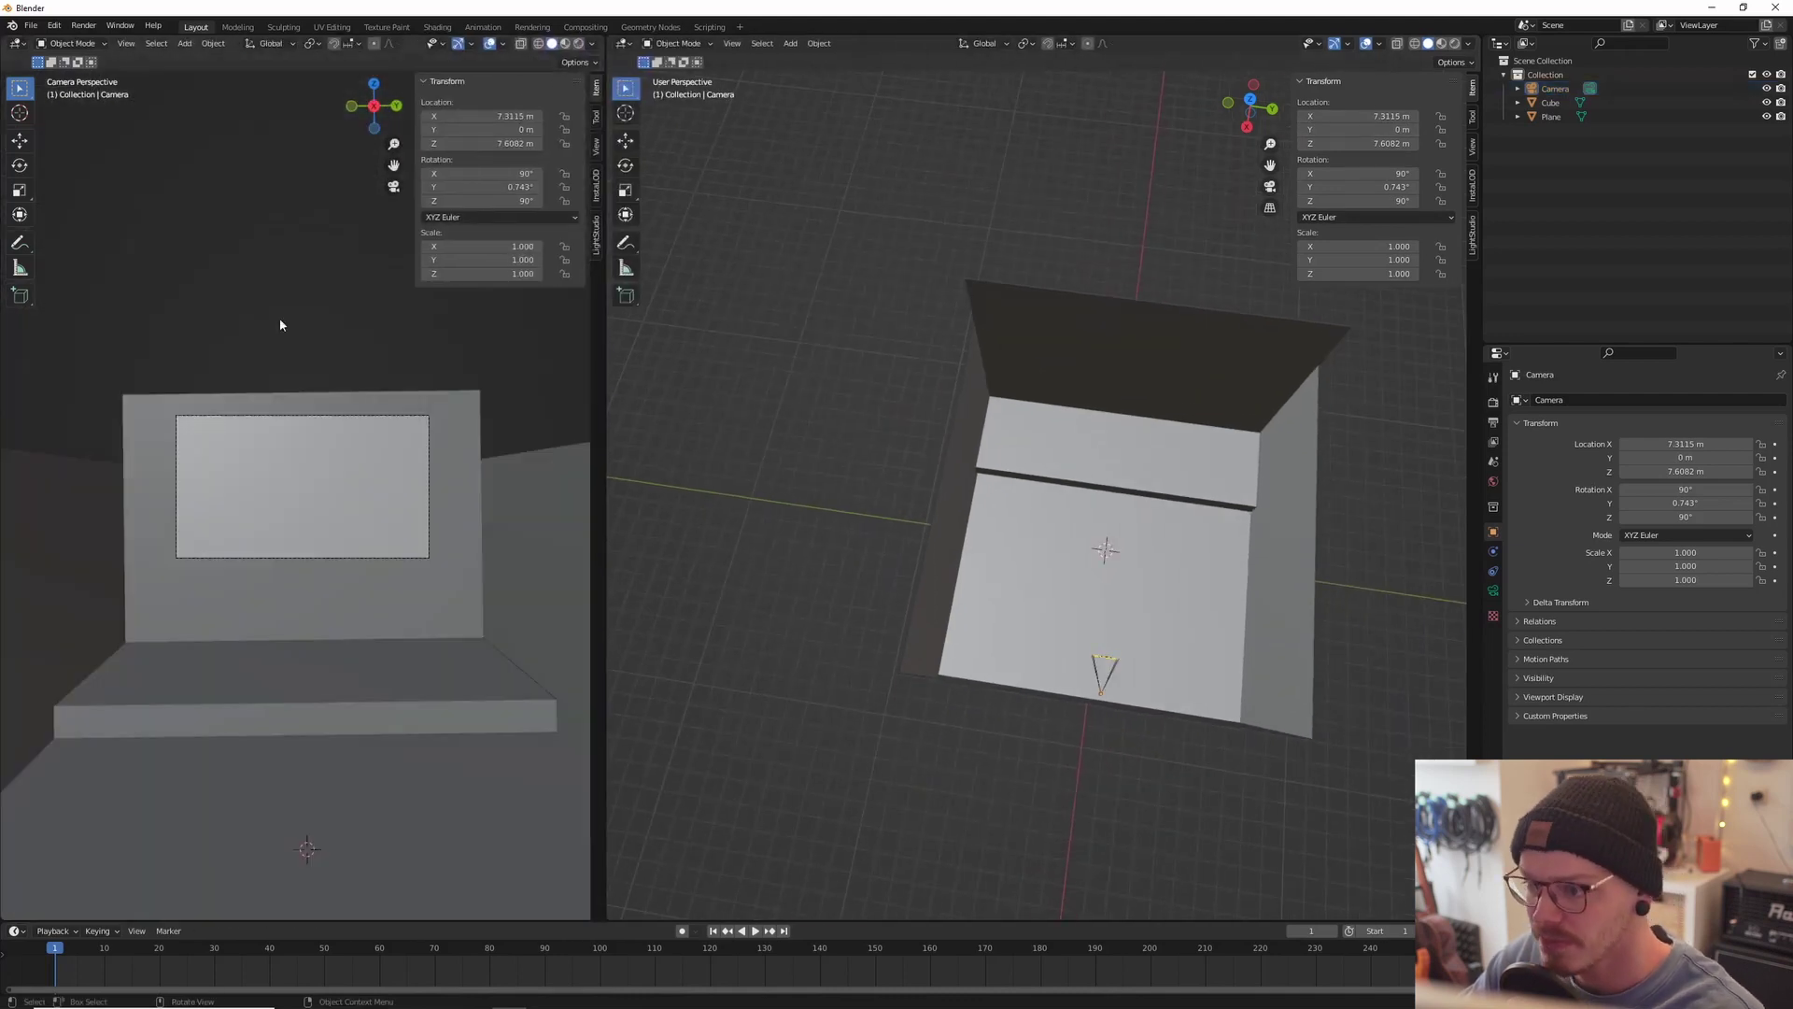
key(n)
scroll(294, 342, up, 4)
scroll(362, 379, down, 3)
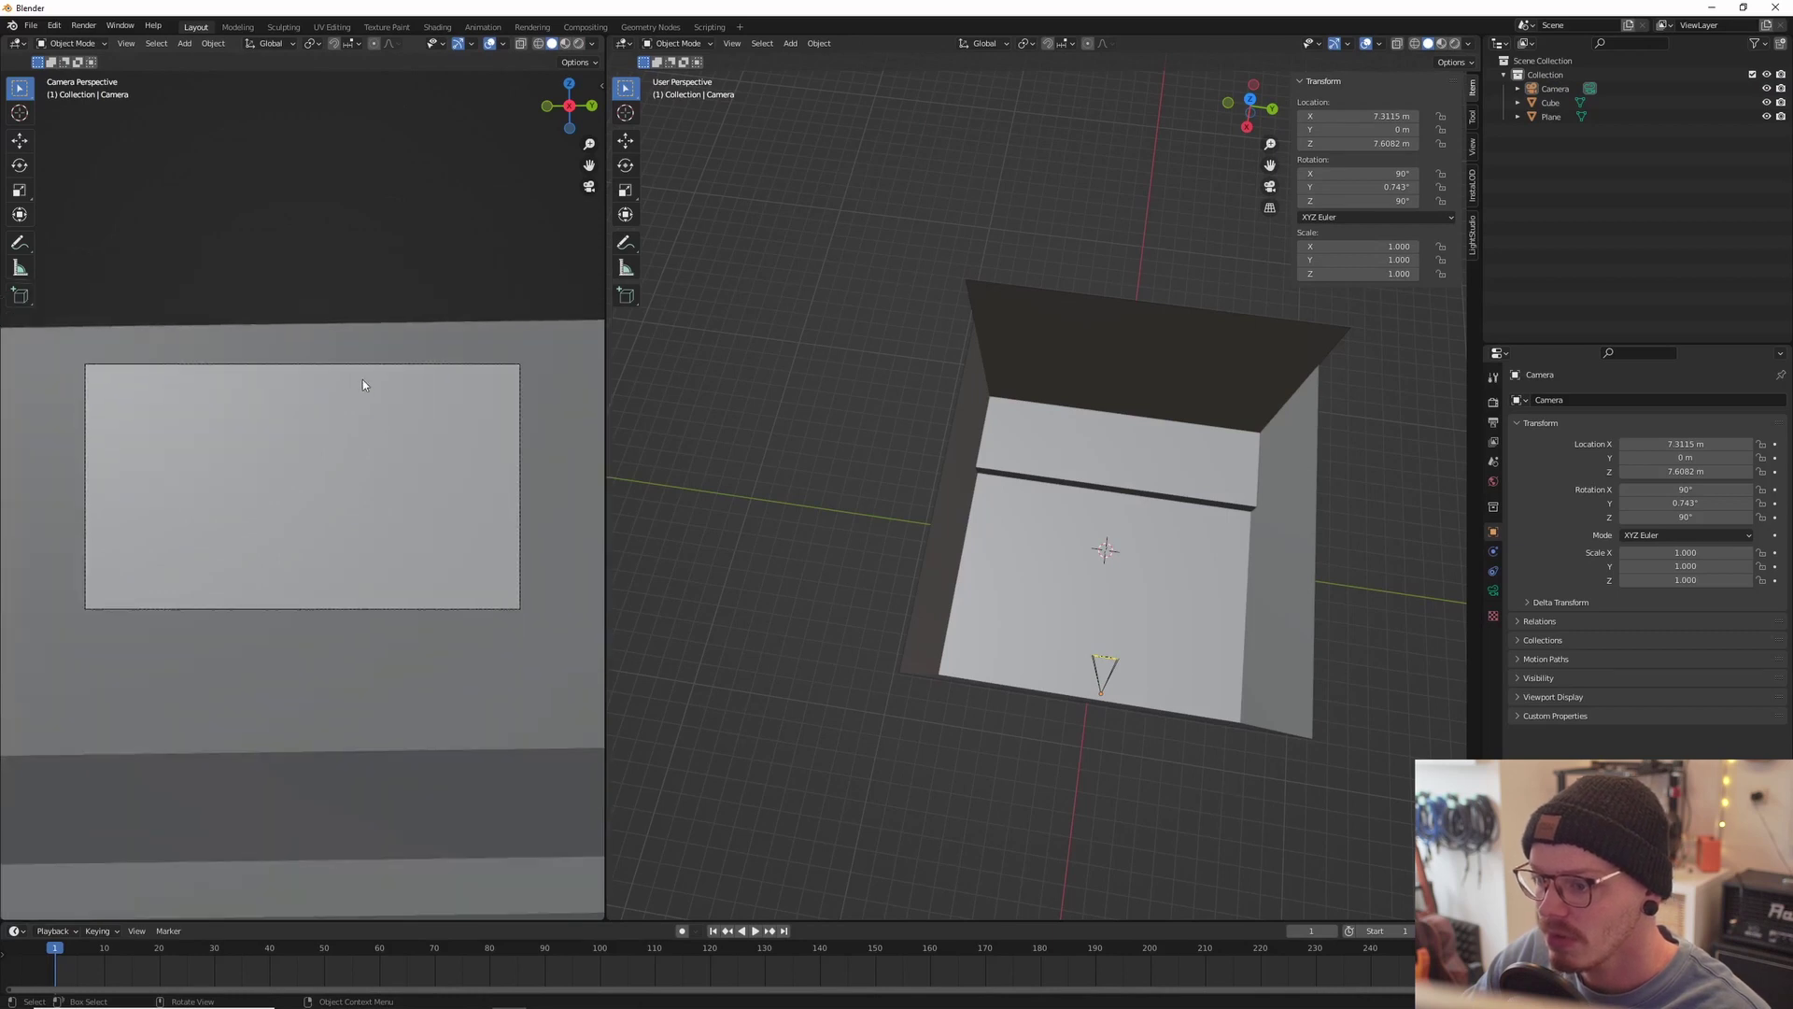
Step: Set the camera's Z location to 2 m and shift its X location to about 7.24 m
drag(1412, 143, 1370, 144)
text(2)
key(Return)
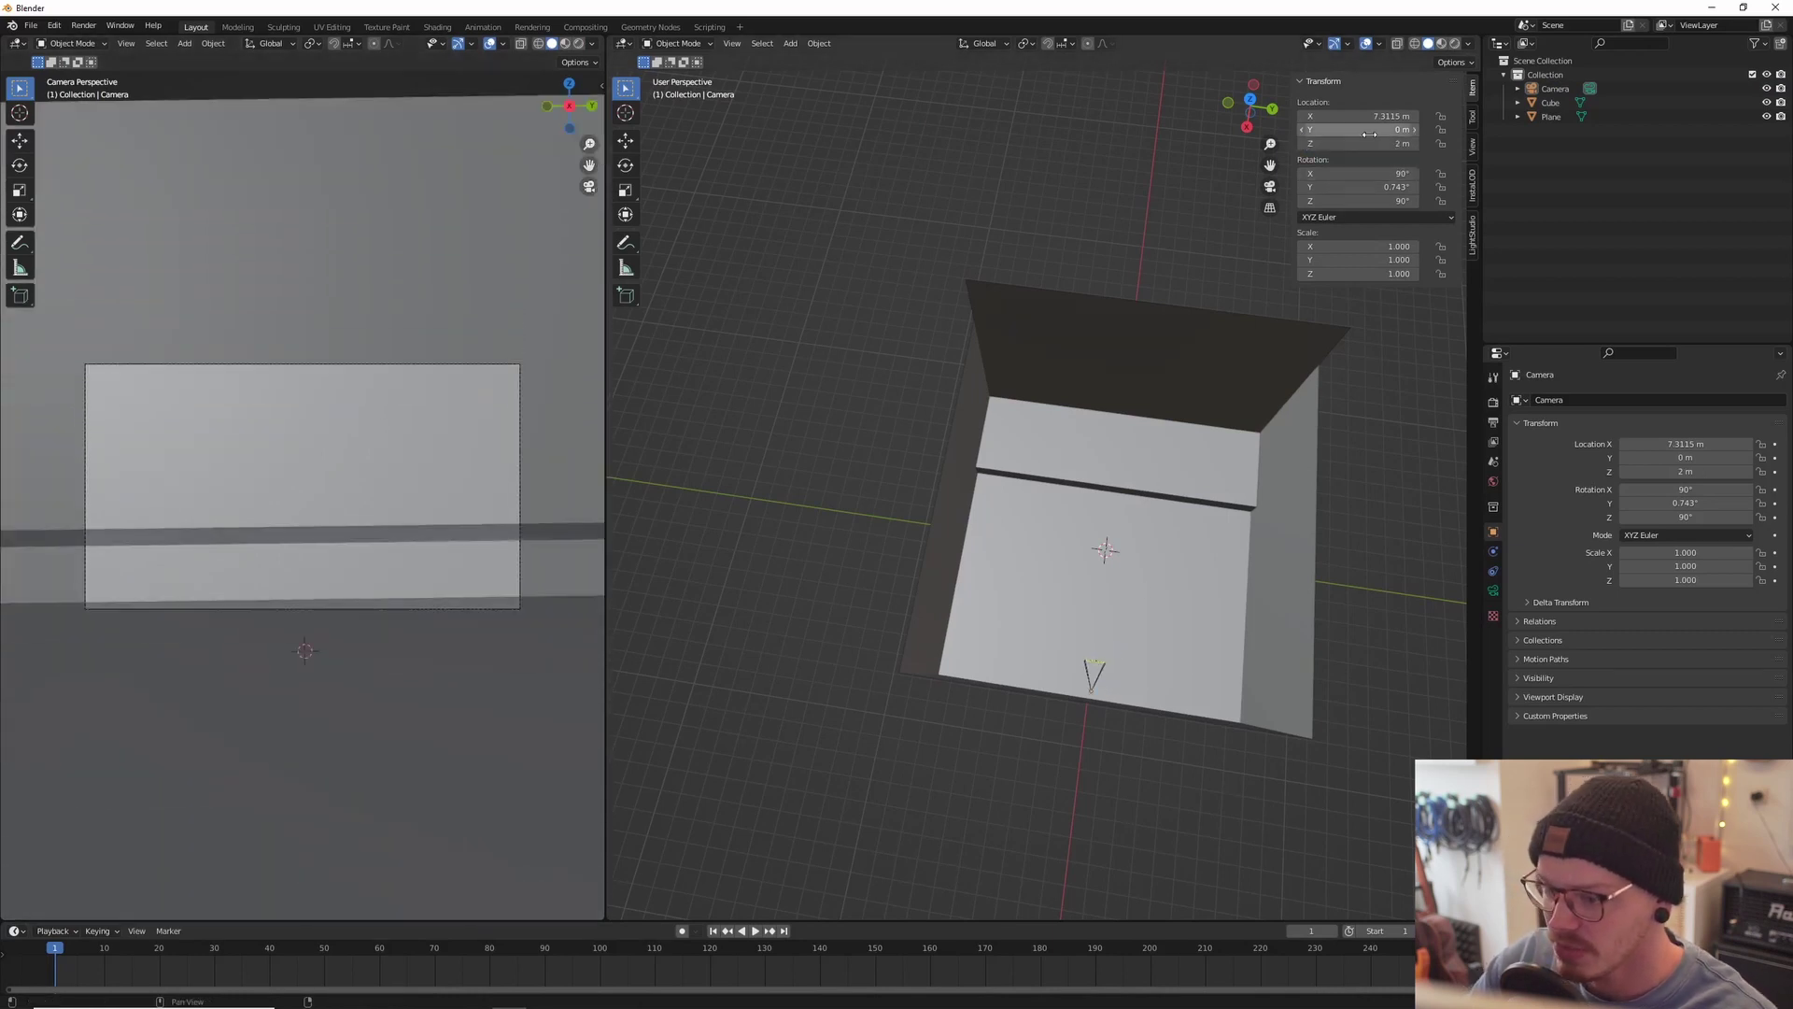
drag(1358, 116, 1351, 117)
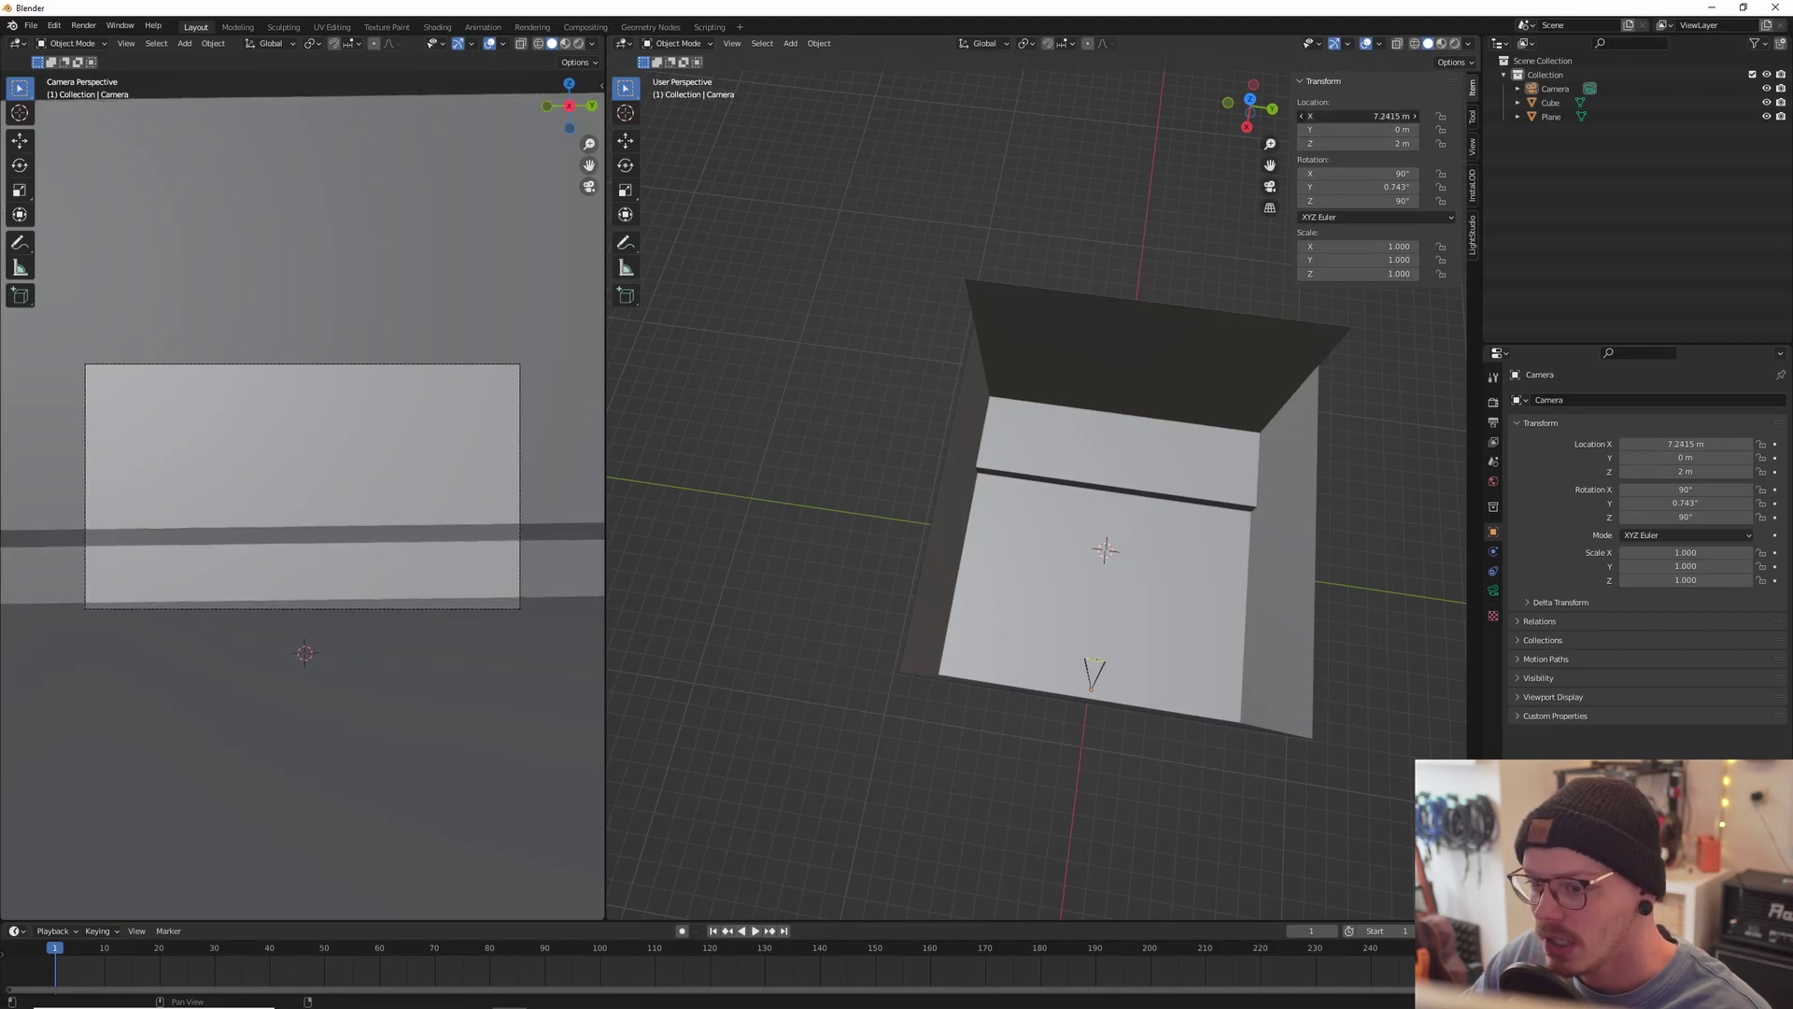
Step: Set the camera's Y rotation to 0° and fit the camera frame to its viewport
click(1362, 187)
text(0)
key(Return)
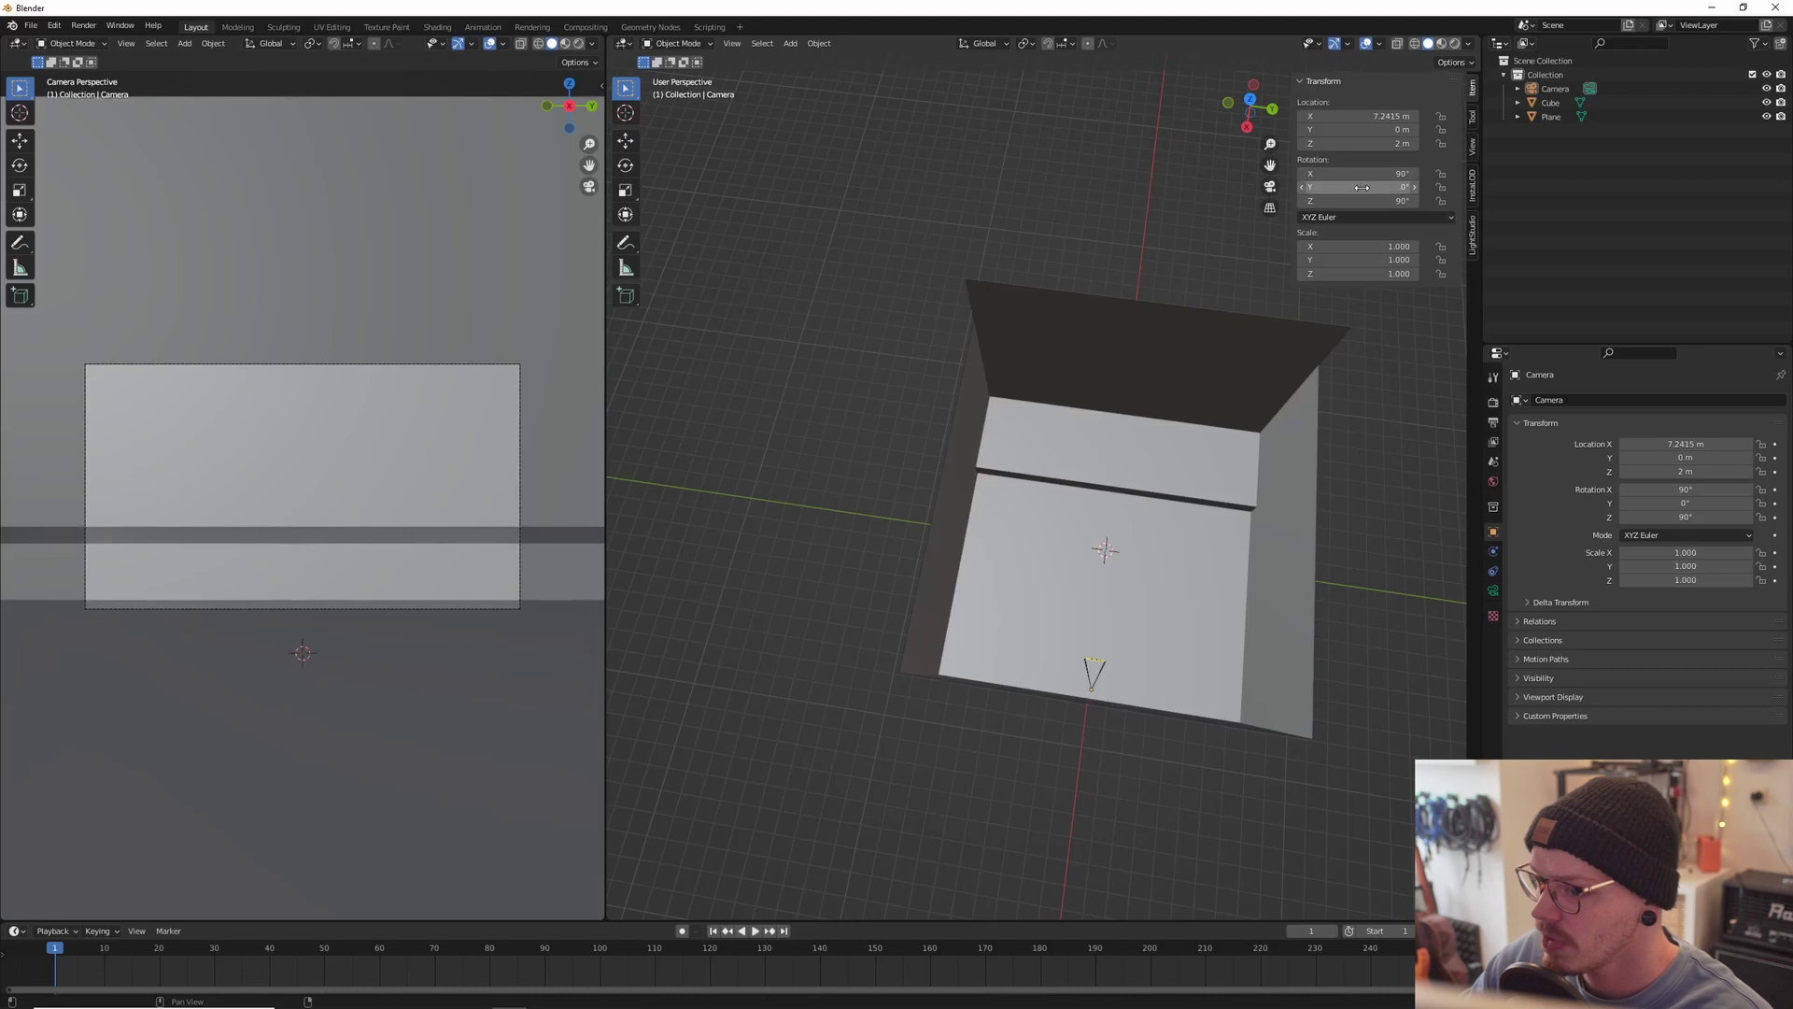
key(Home)
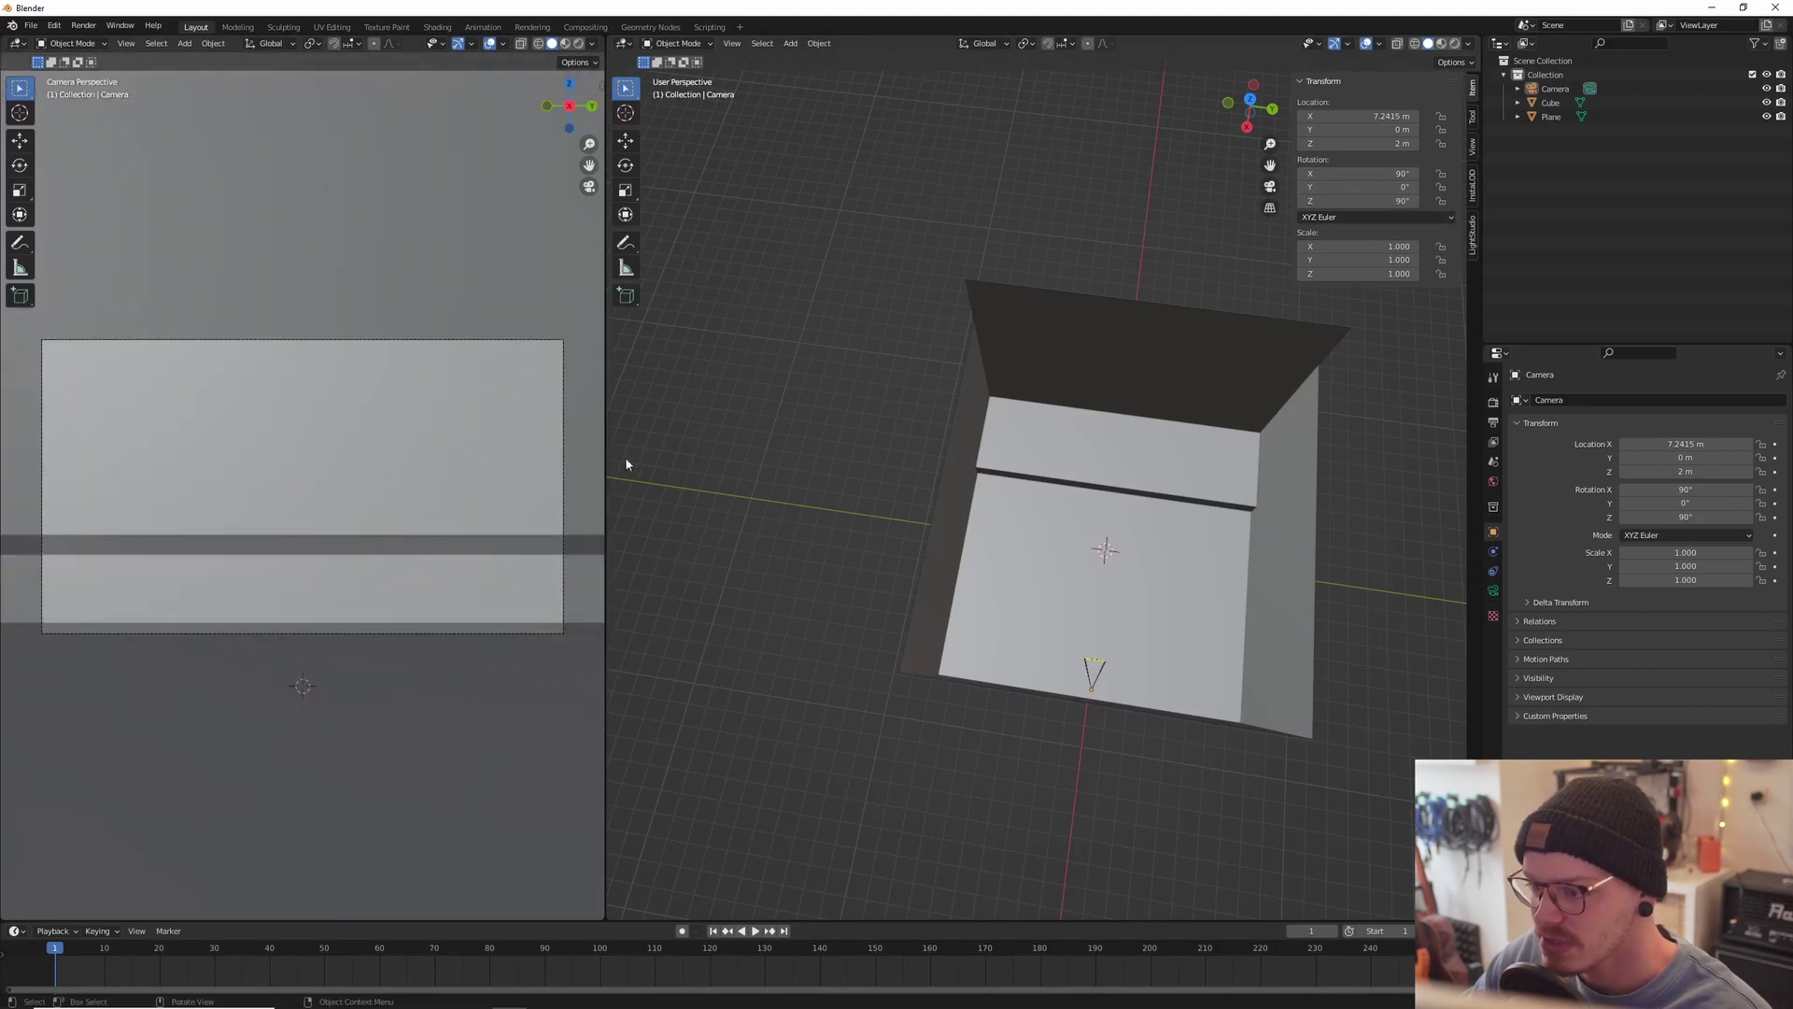
Step: Scale the platform along Z to a thickness of about 0.70 m
middle_drag(837, 548, 992, 505)
scroll(994, 505, up, 5)
middle_drag(1095, 435, 1104, 401)
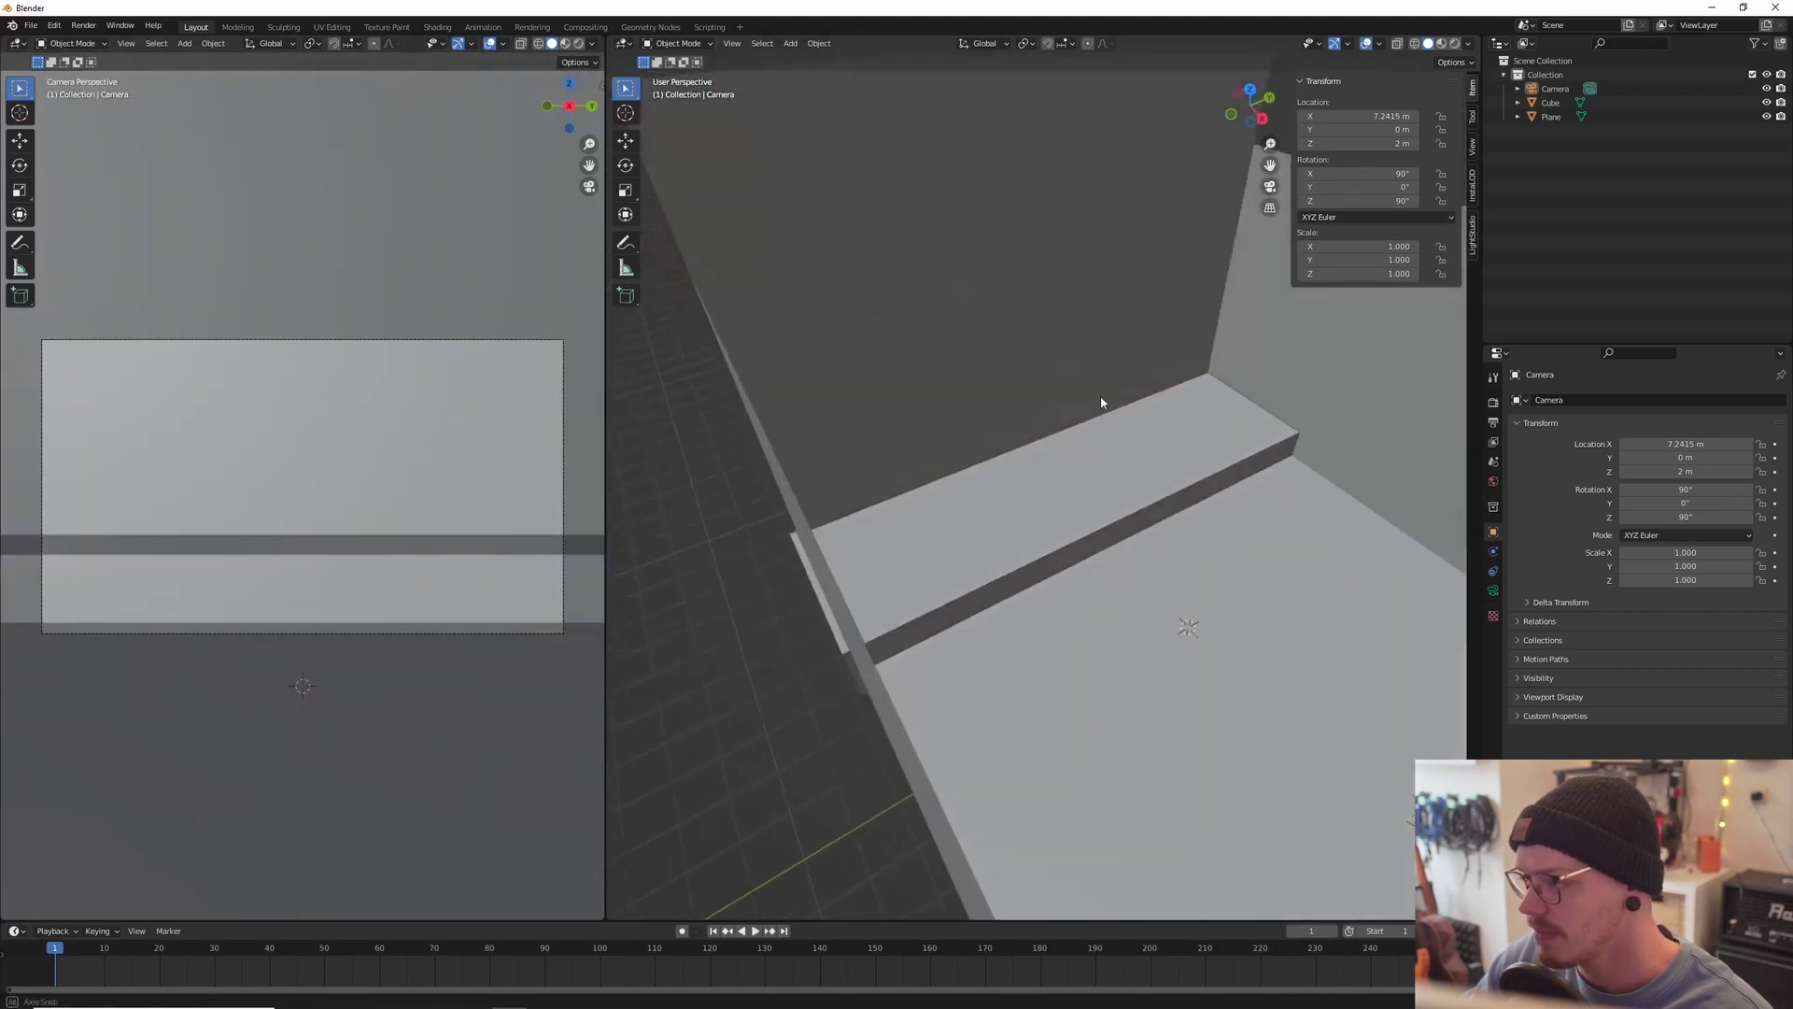
scroll(1103, 401, up, 3)
shift+middle_drag(1103, 520, 1013, 494)
click(1018, 490)
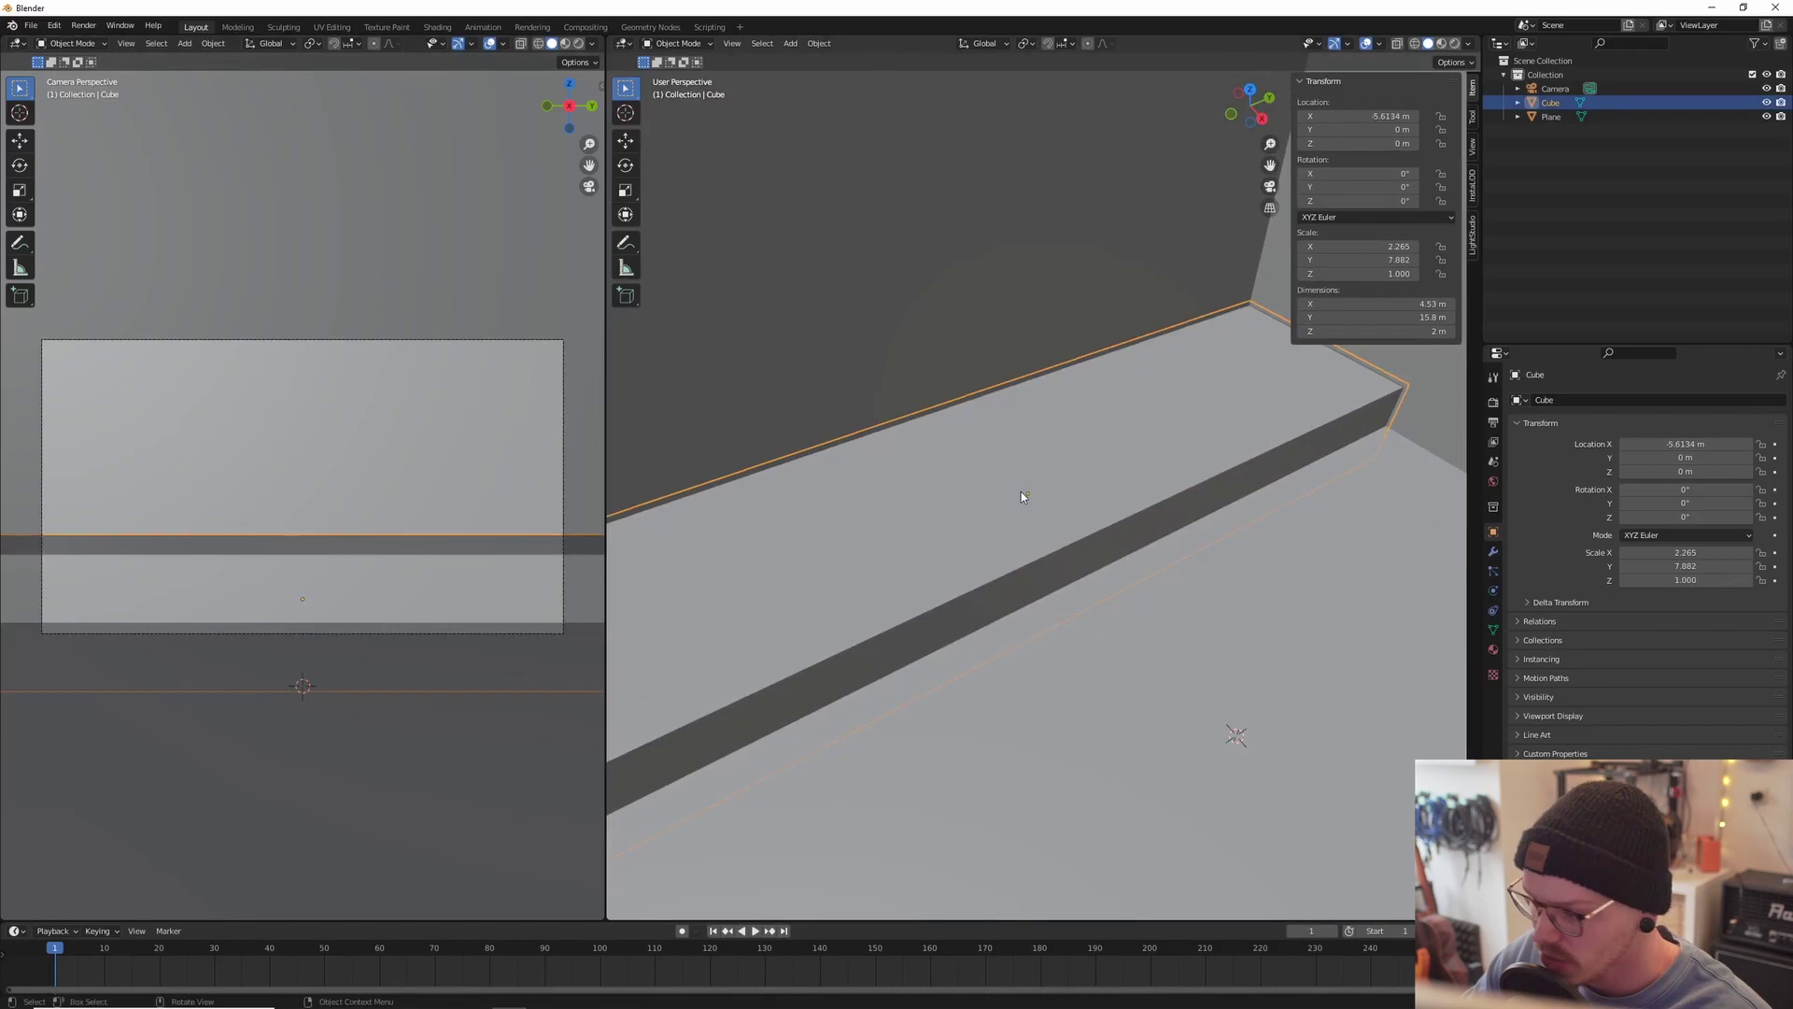
key(KP_Decimal)
mouse_move(1005, 568)
middle_down()
mouse_move(1048, 506)
mouse_move(1028, 541)
middle_up()
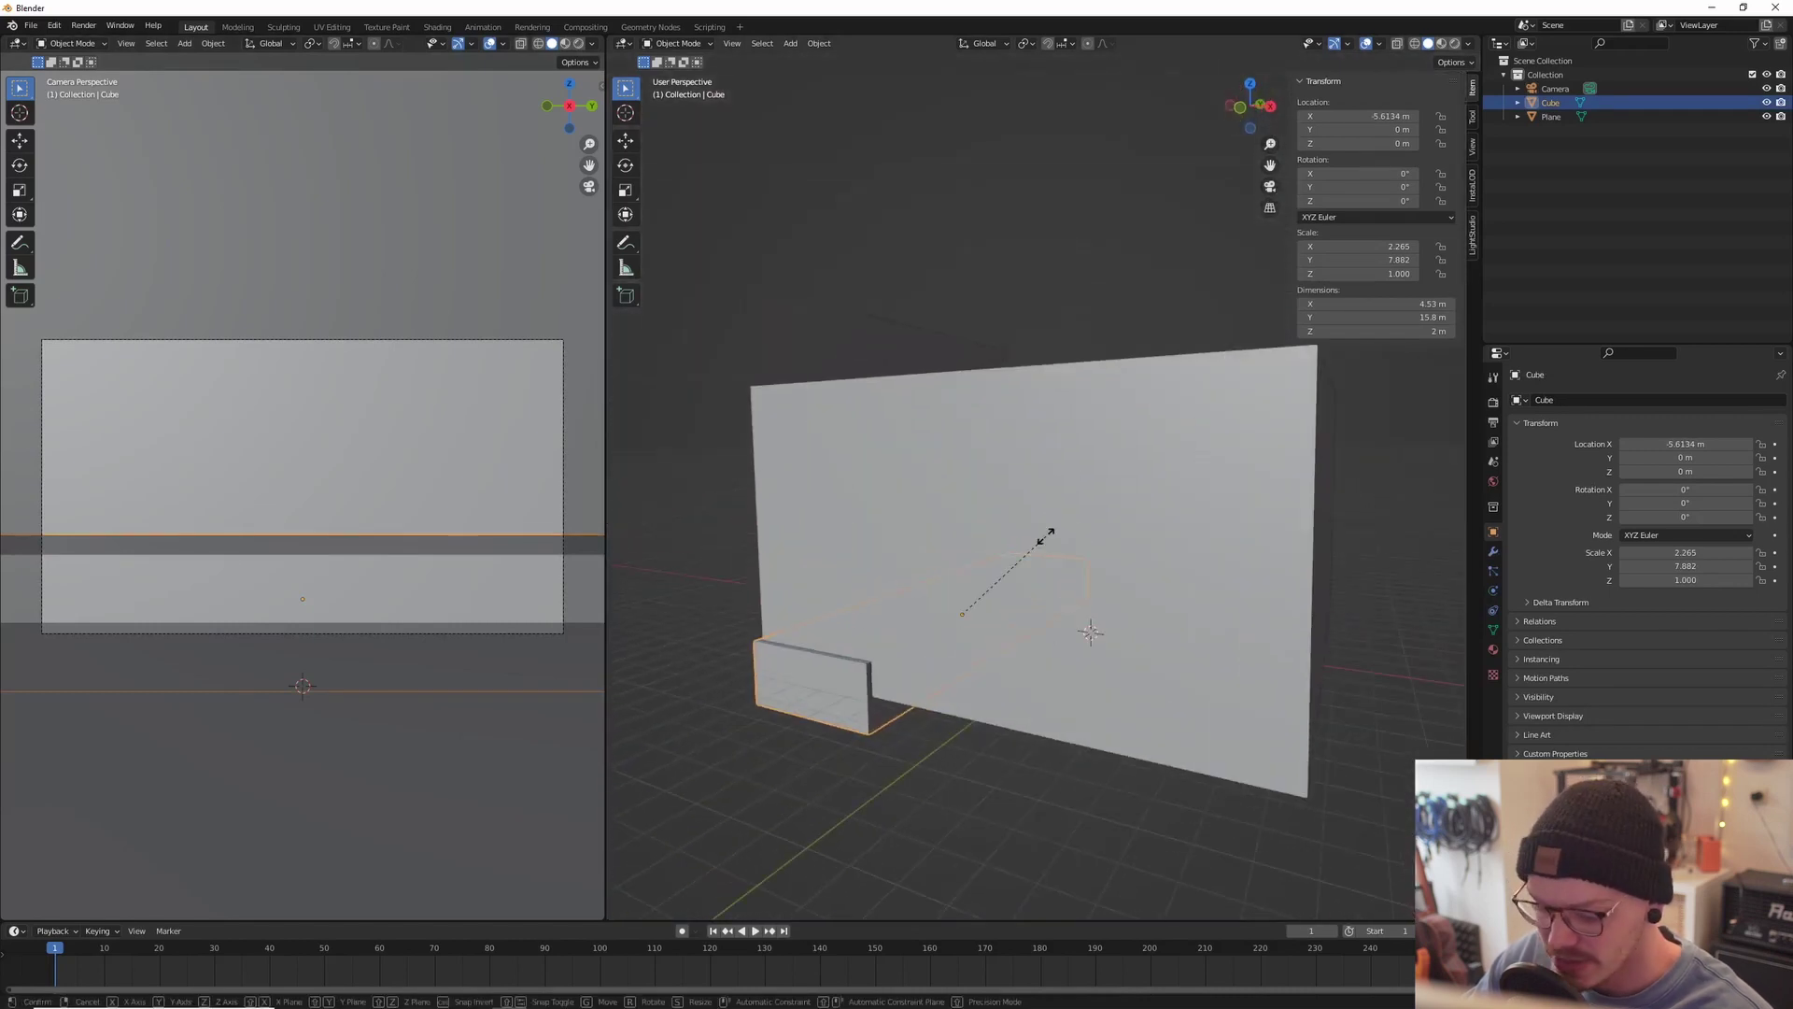
key(s)
key(z)
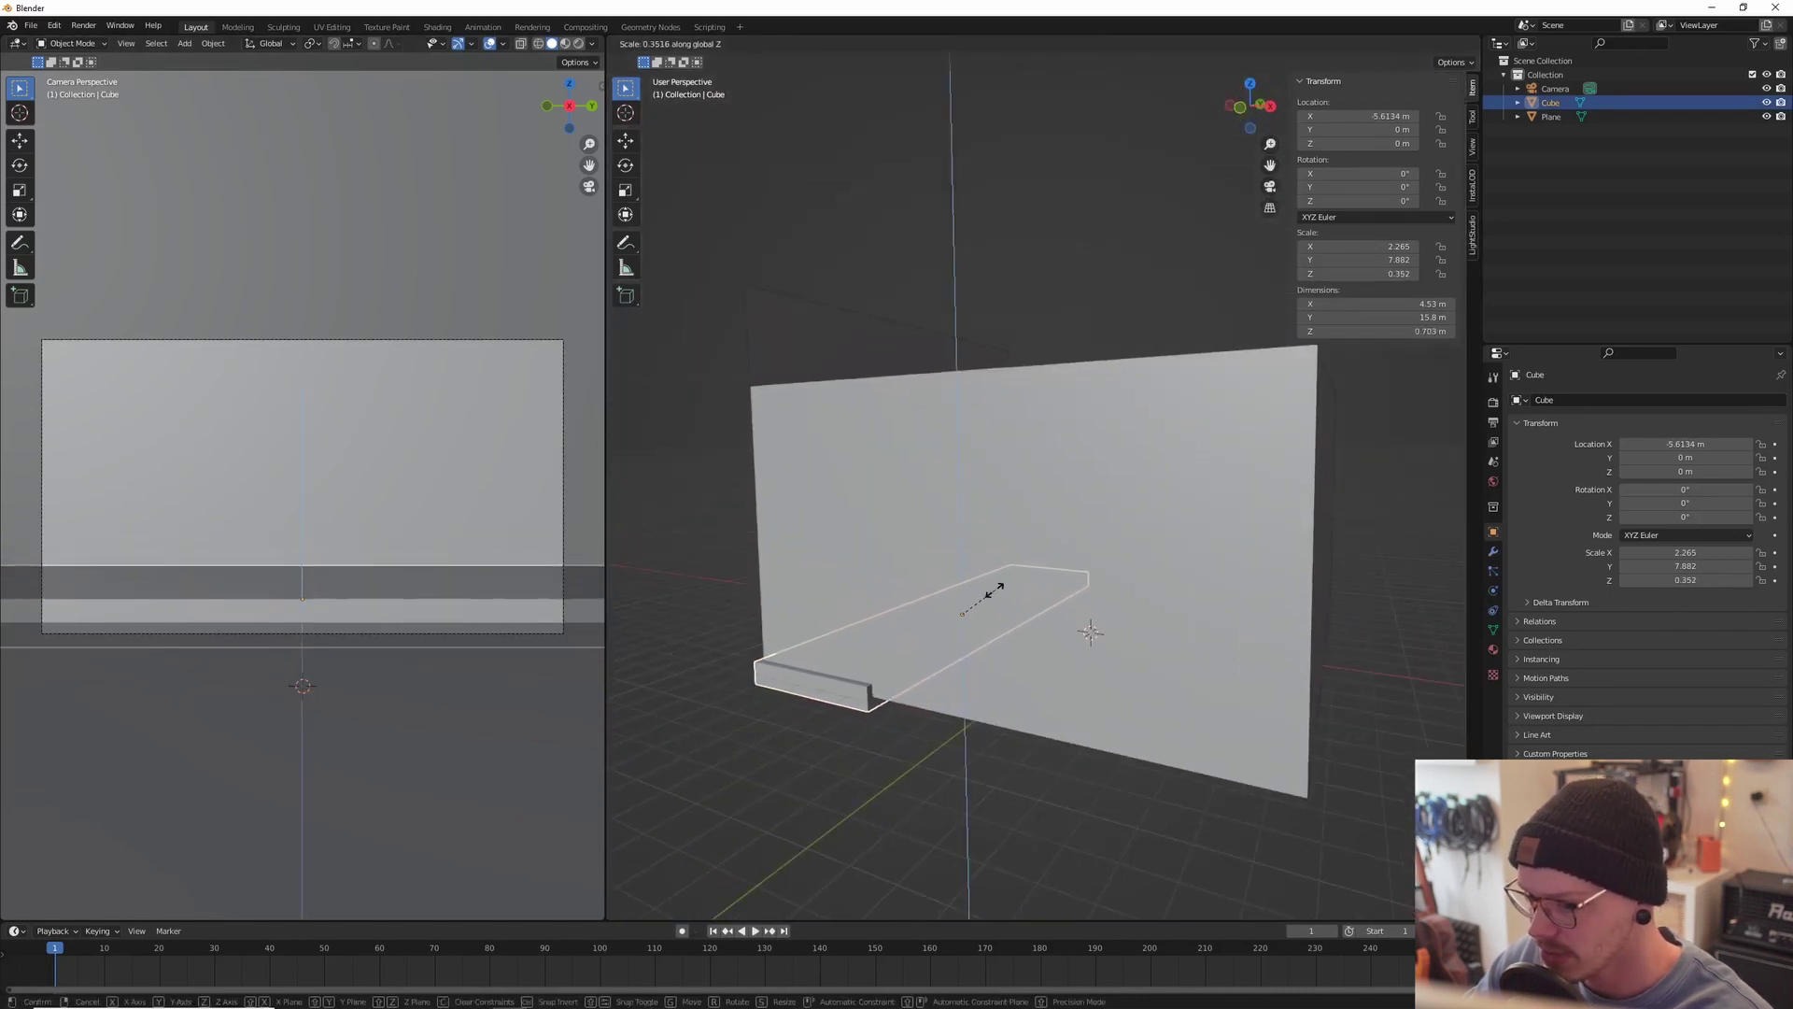
click(994, 590)
Step: Move the platform up along Z to about 0.33 m
key(g)
key(z)
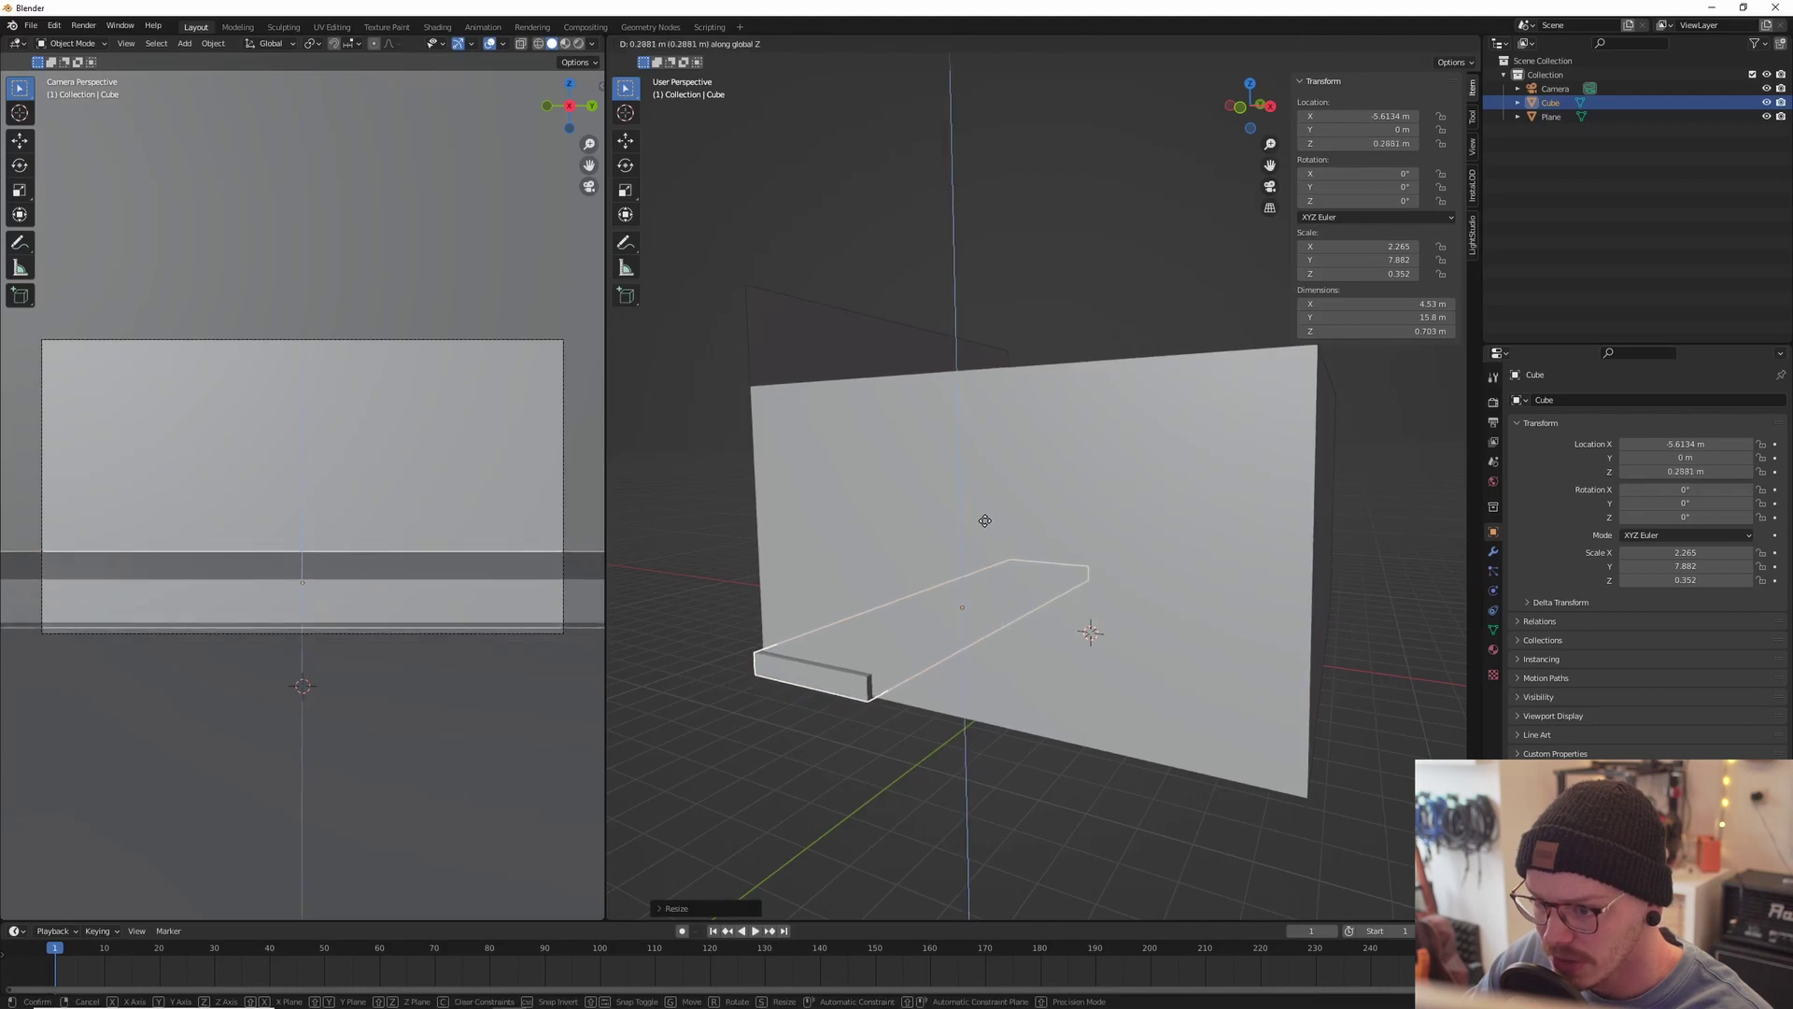
click(1029, 631)
Step: Thin the platform along Z to about 0.34 m and lower it to about Z 0.146 m
scroll(1030, 633, up, 5)
middle_drag(982, 629, 885, 639)
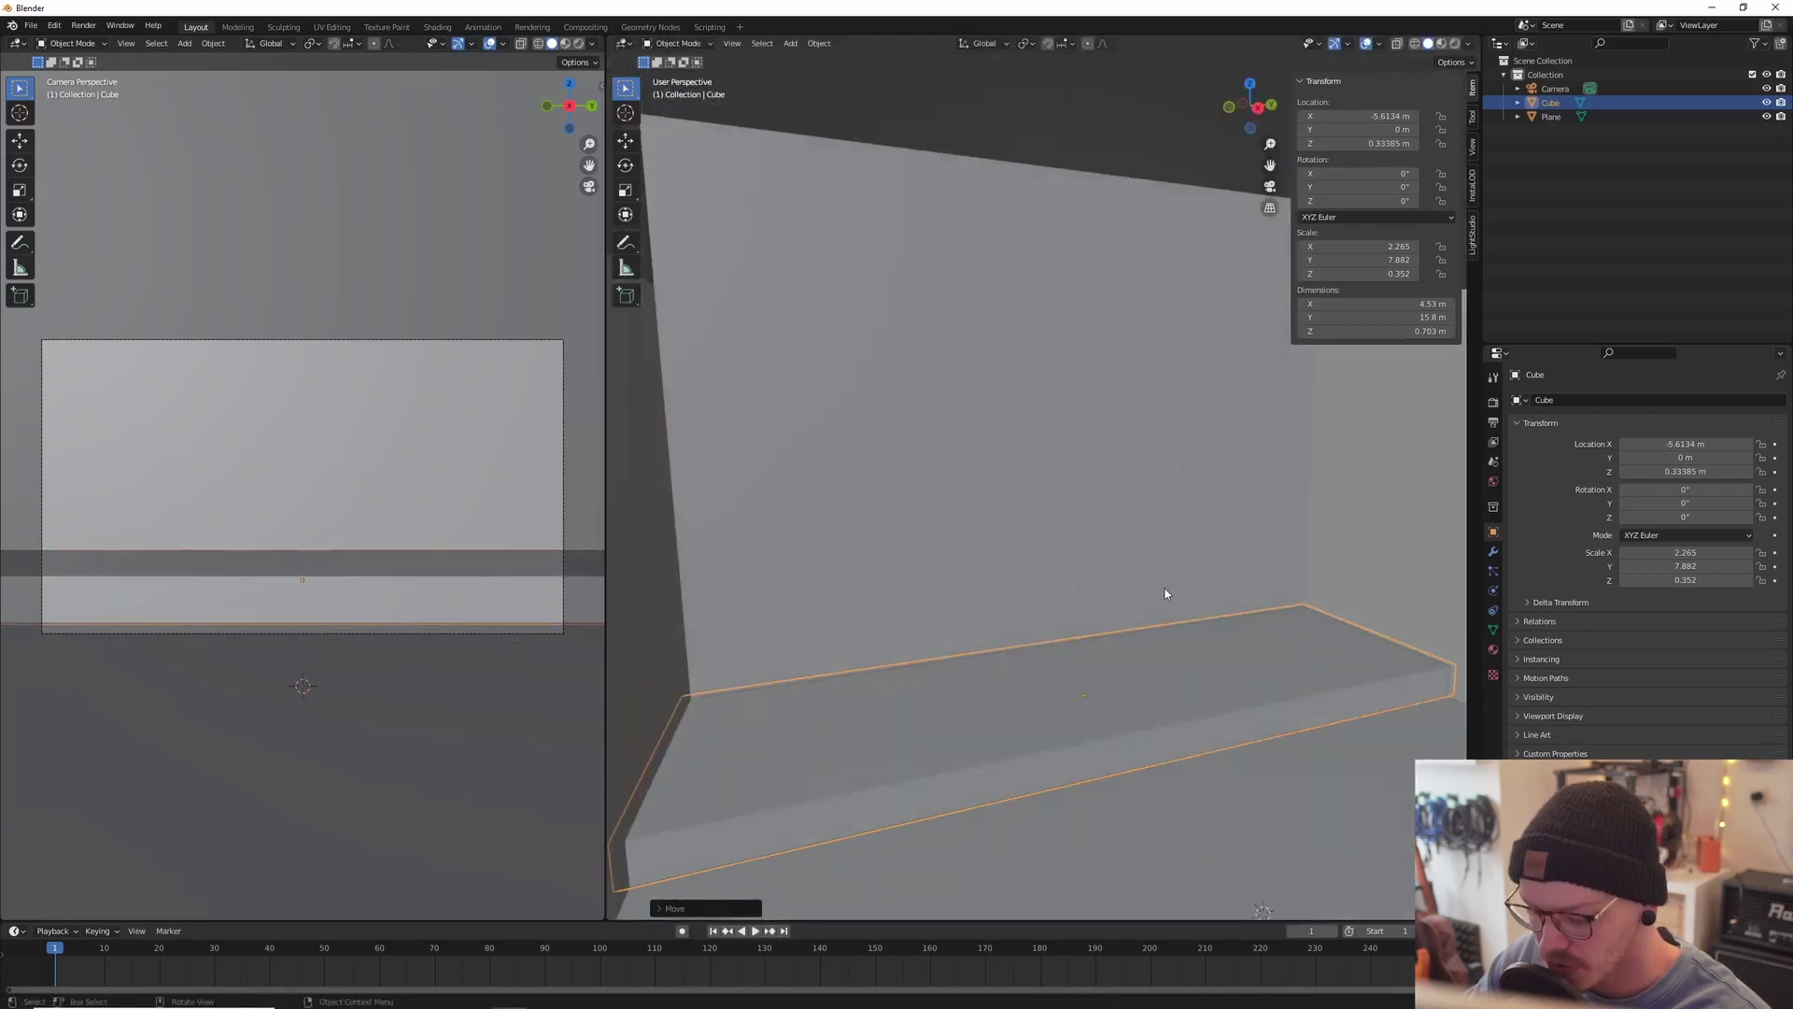
key(s)
key(z)
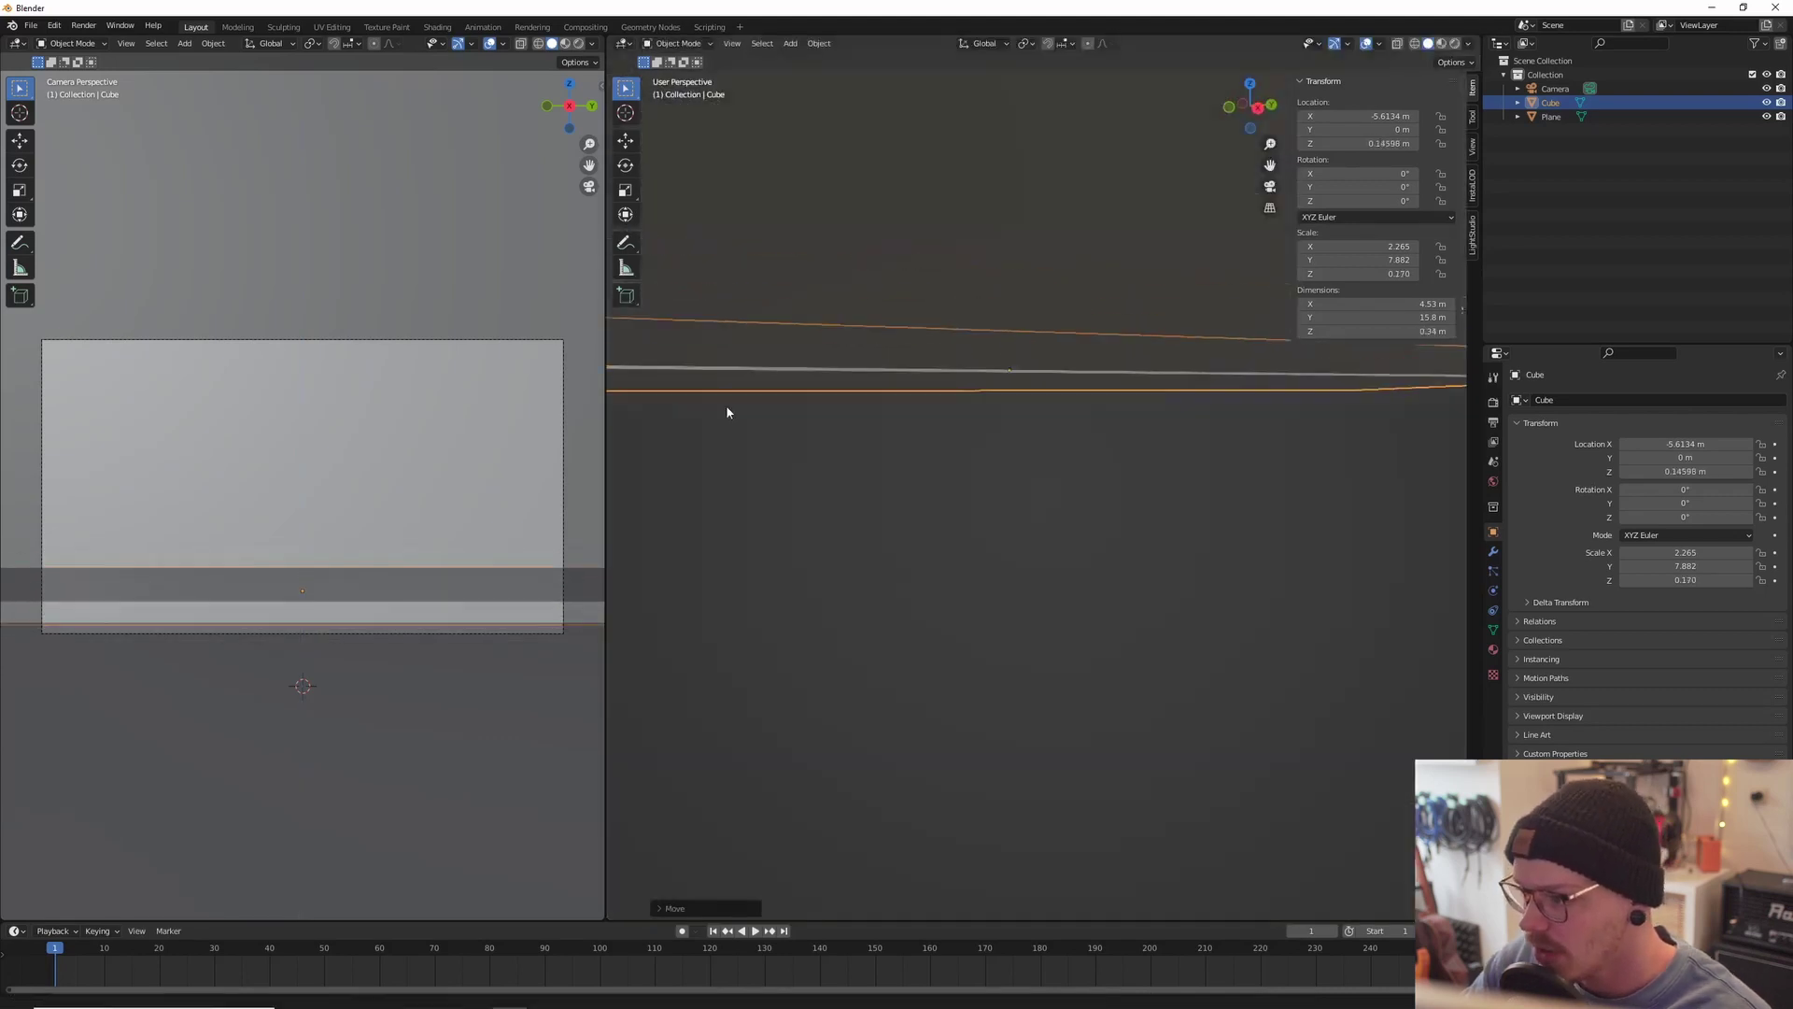
Step: Raise the platform along Z to about 0.159 m so it rests on the floor, and deselect it
shift+middle_drag(726, 405, 980, 689)
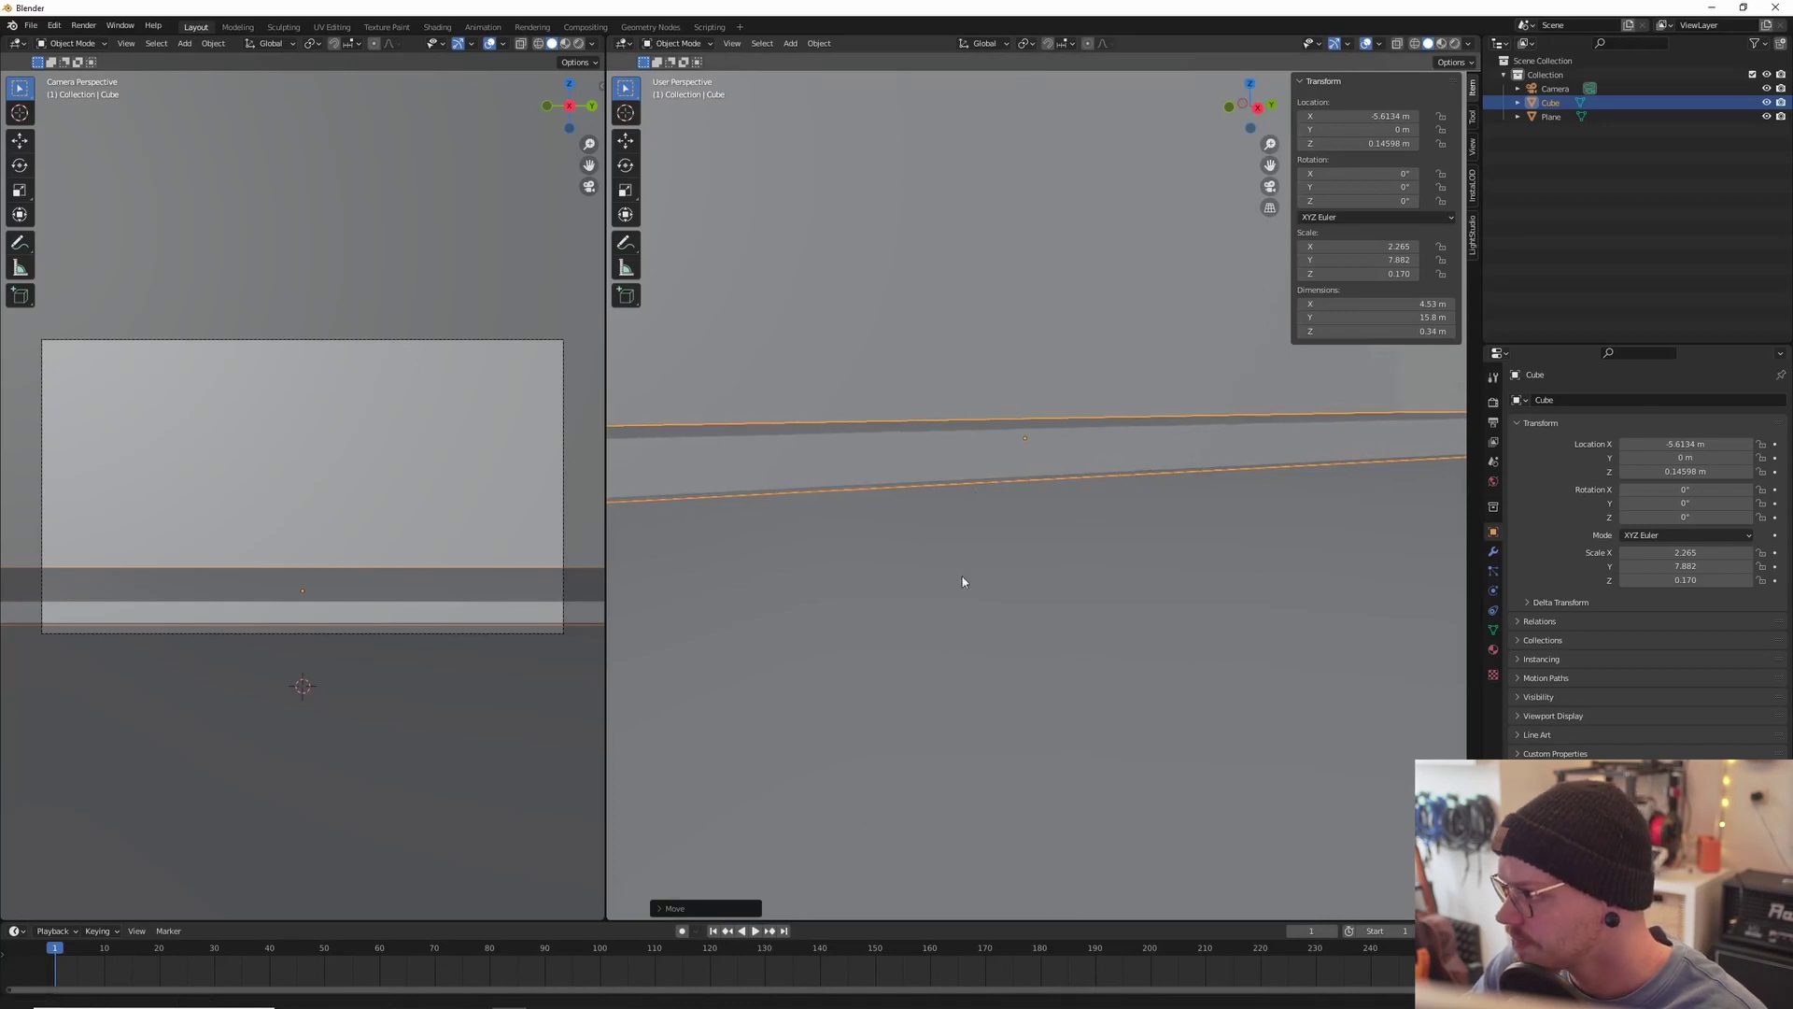
key(g)
key(z)
click(1028, 569)
shift+middle_drag(1027, 568, 979, 463)
scroll(934, 504, down, 12)
click(816, 614)
Step: Add a monkey mesh and move it onto the platform at about X -5.43 m, Z 1.04 m
scroll(897, 644, up, 5)
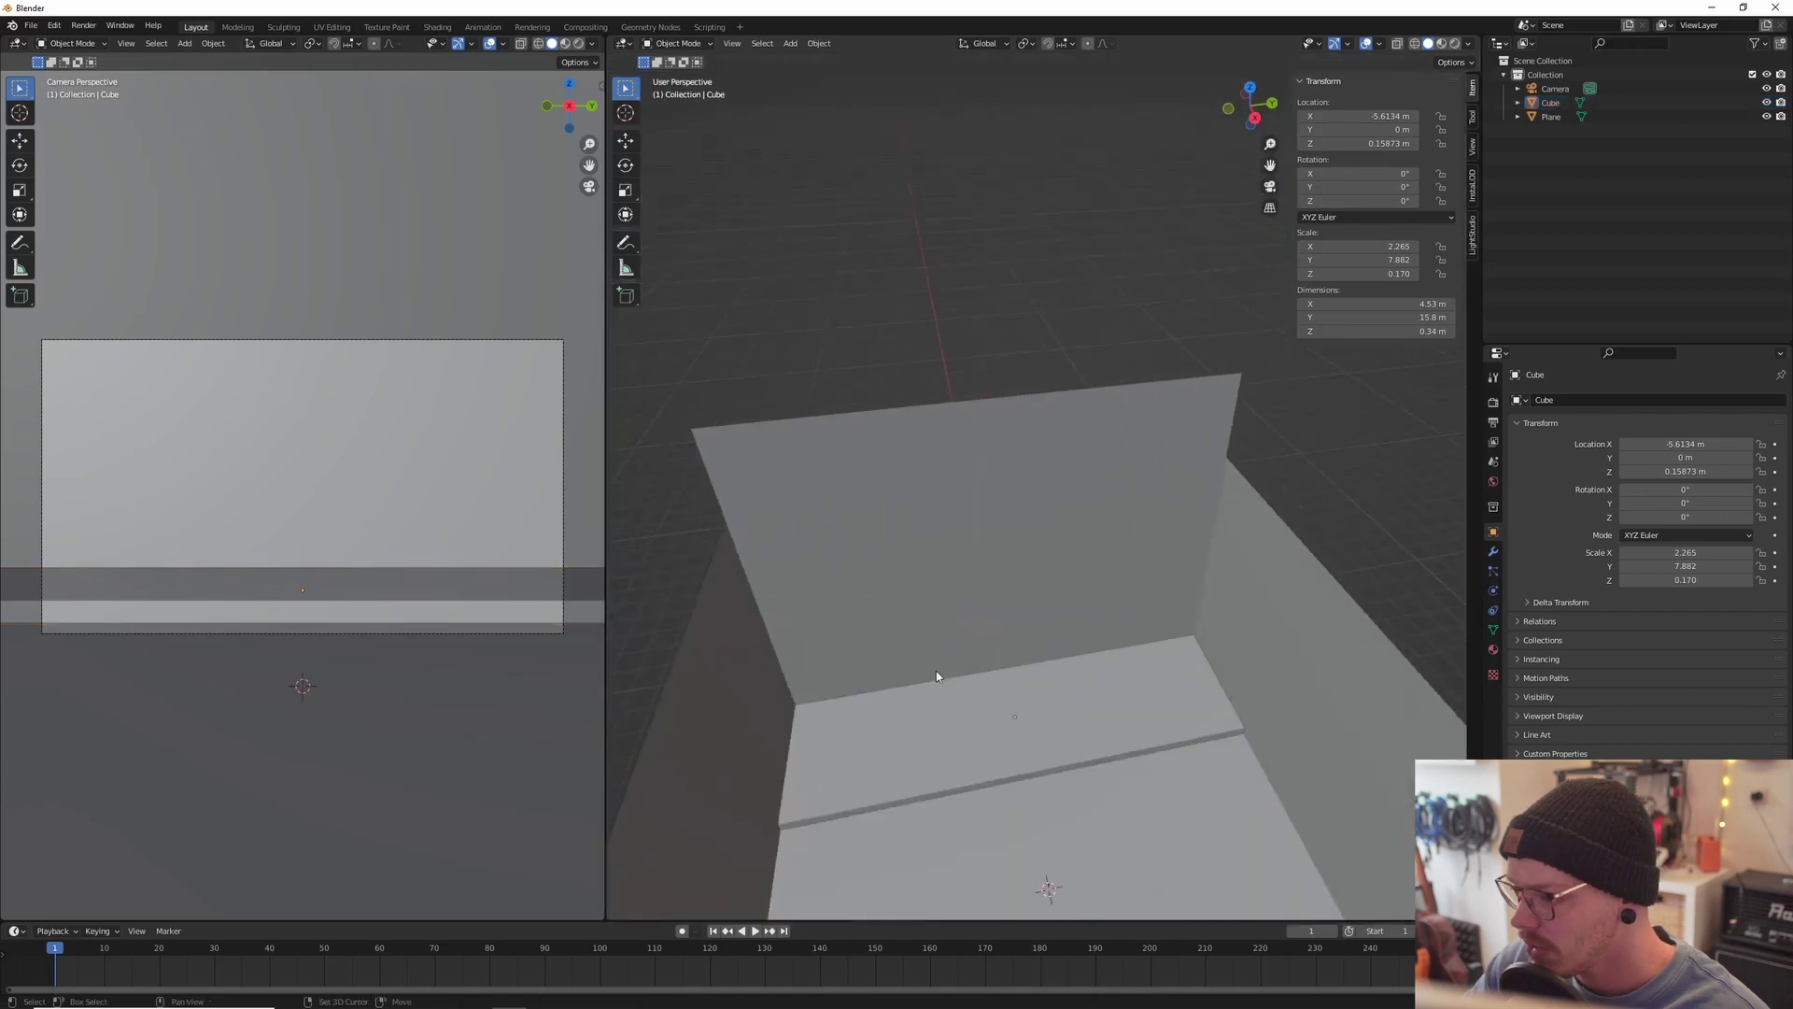
shift+middle_drag(990, 700, 1015, 609)
key(shift+a)
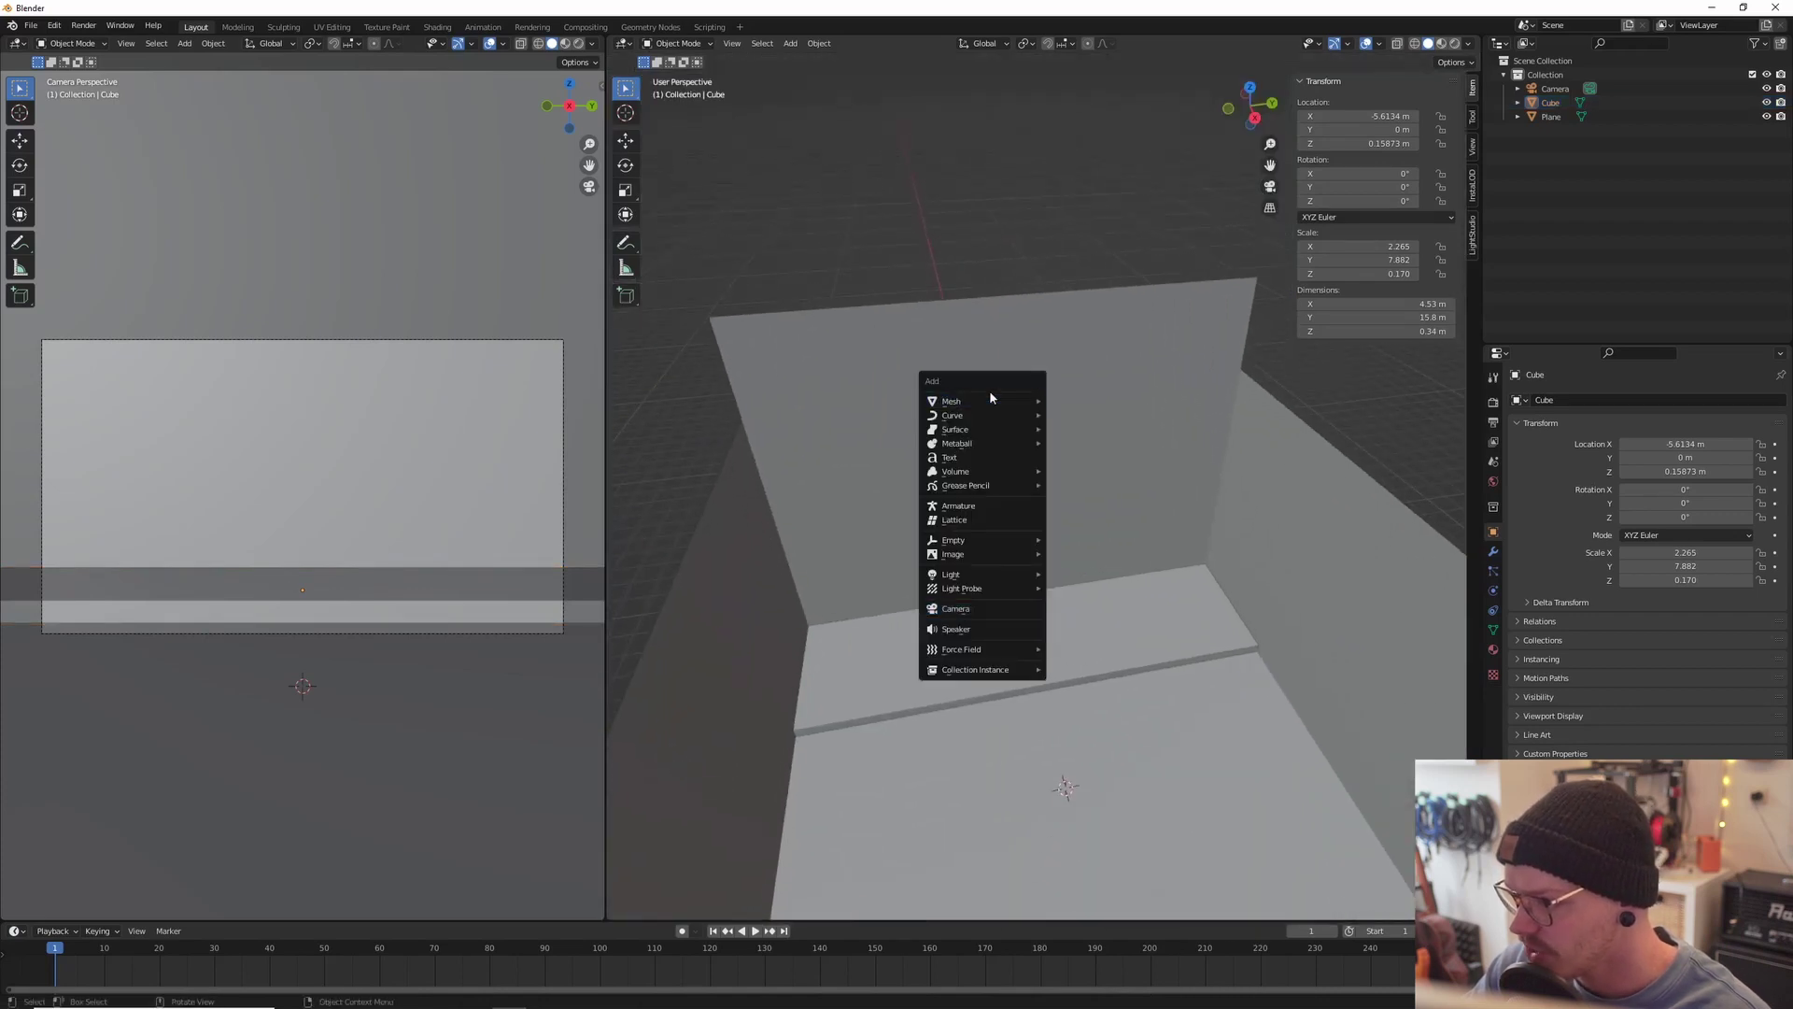
mouse_move(991, 399)
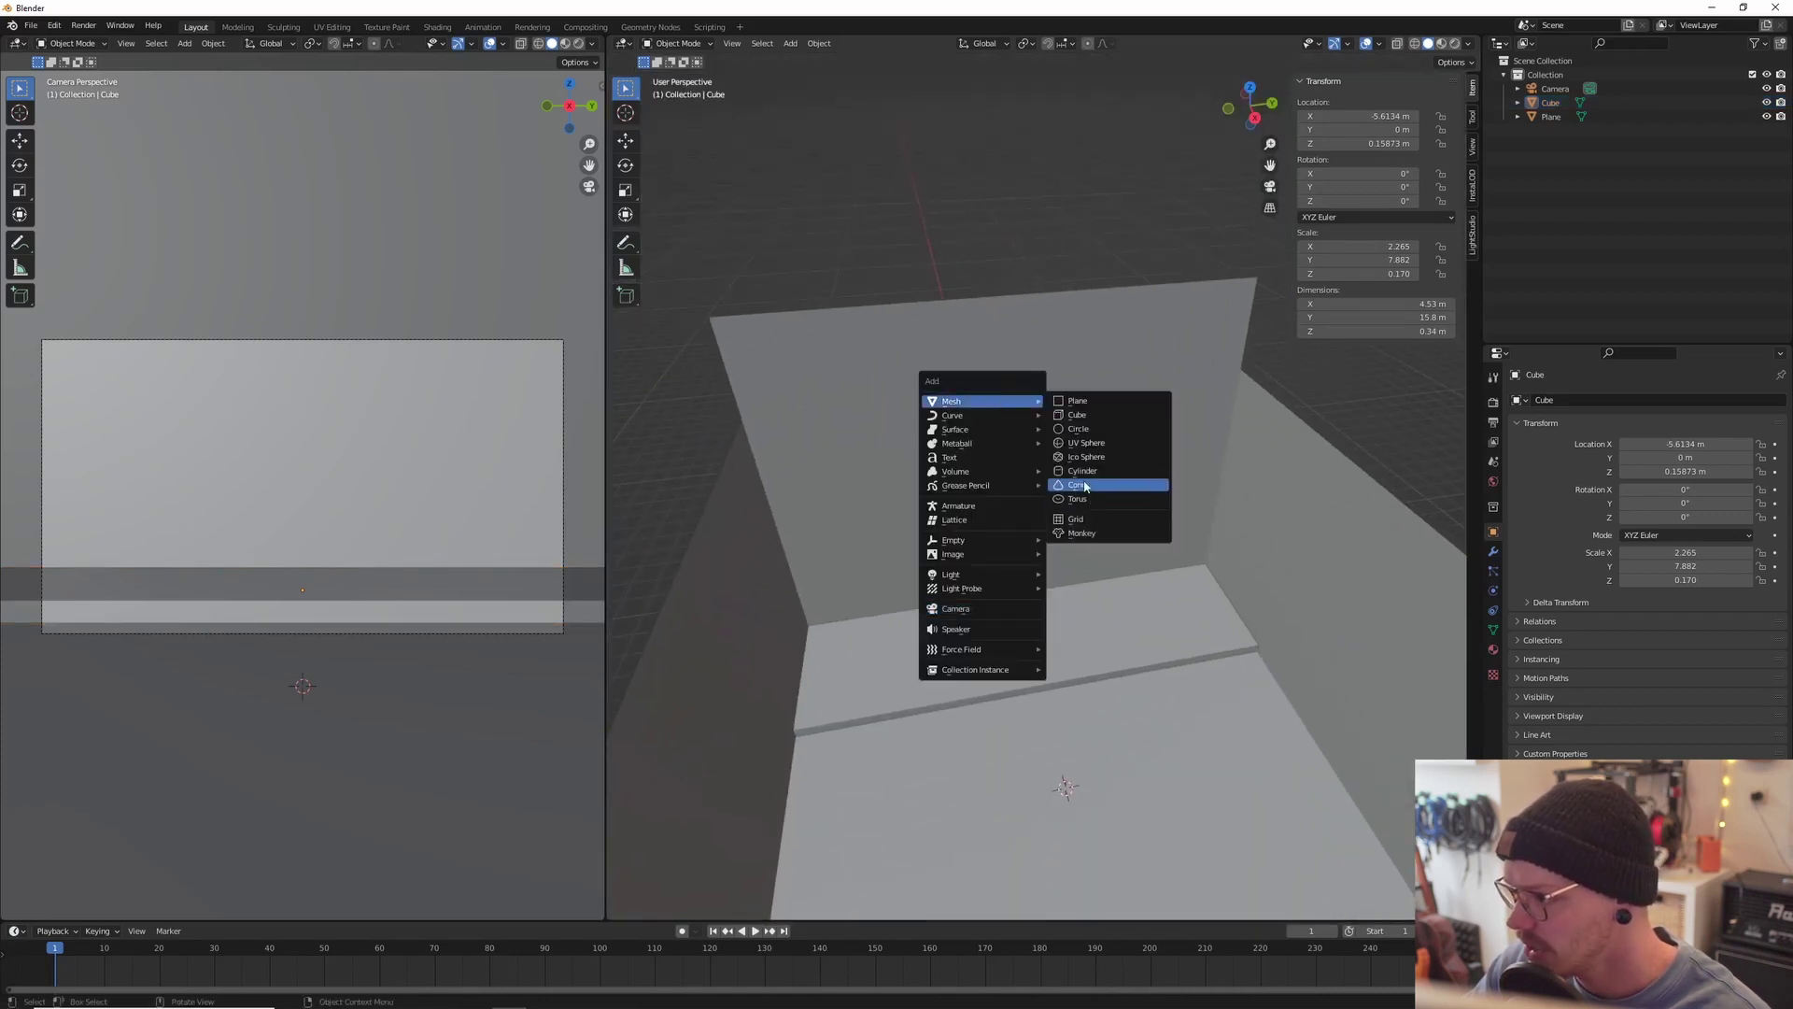
click(1095, 539)
key(g)
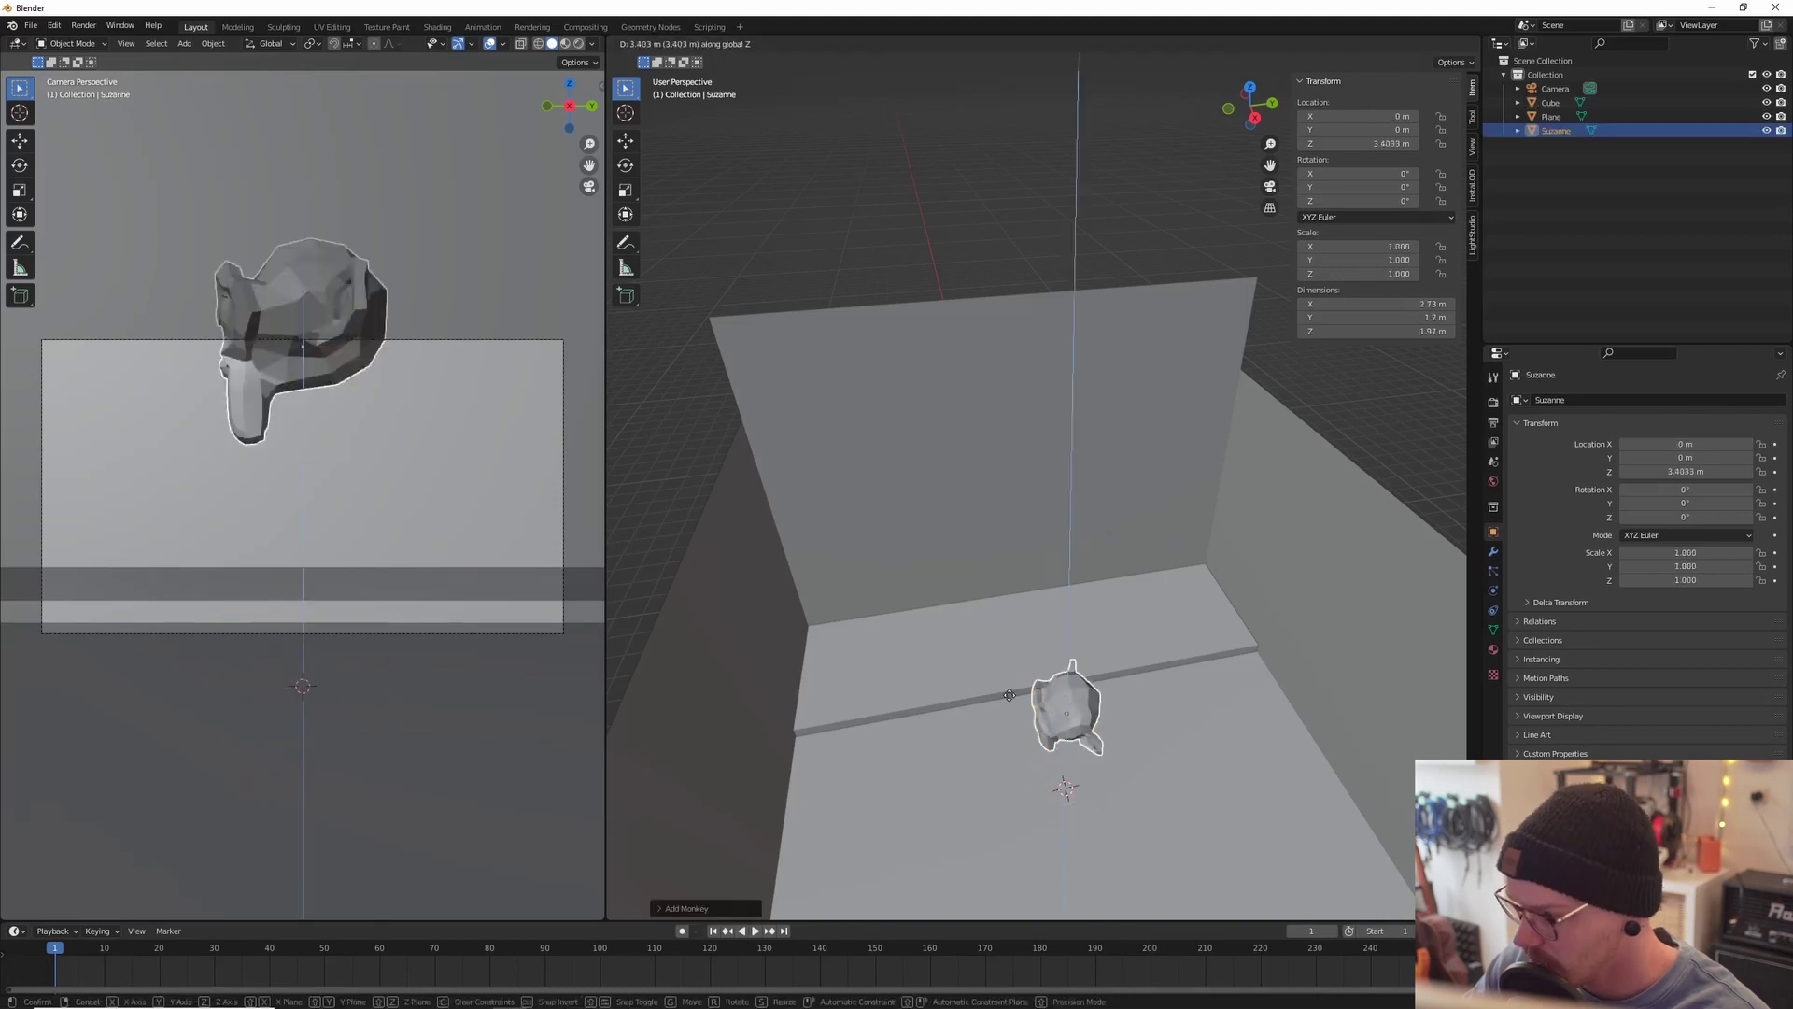
key(y)
key(x)
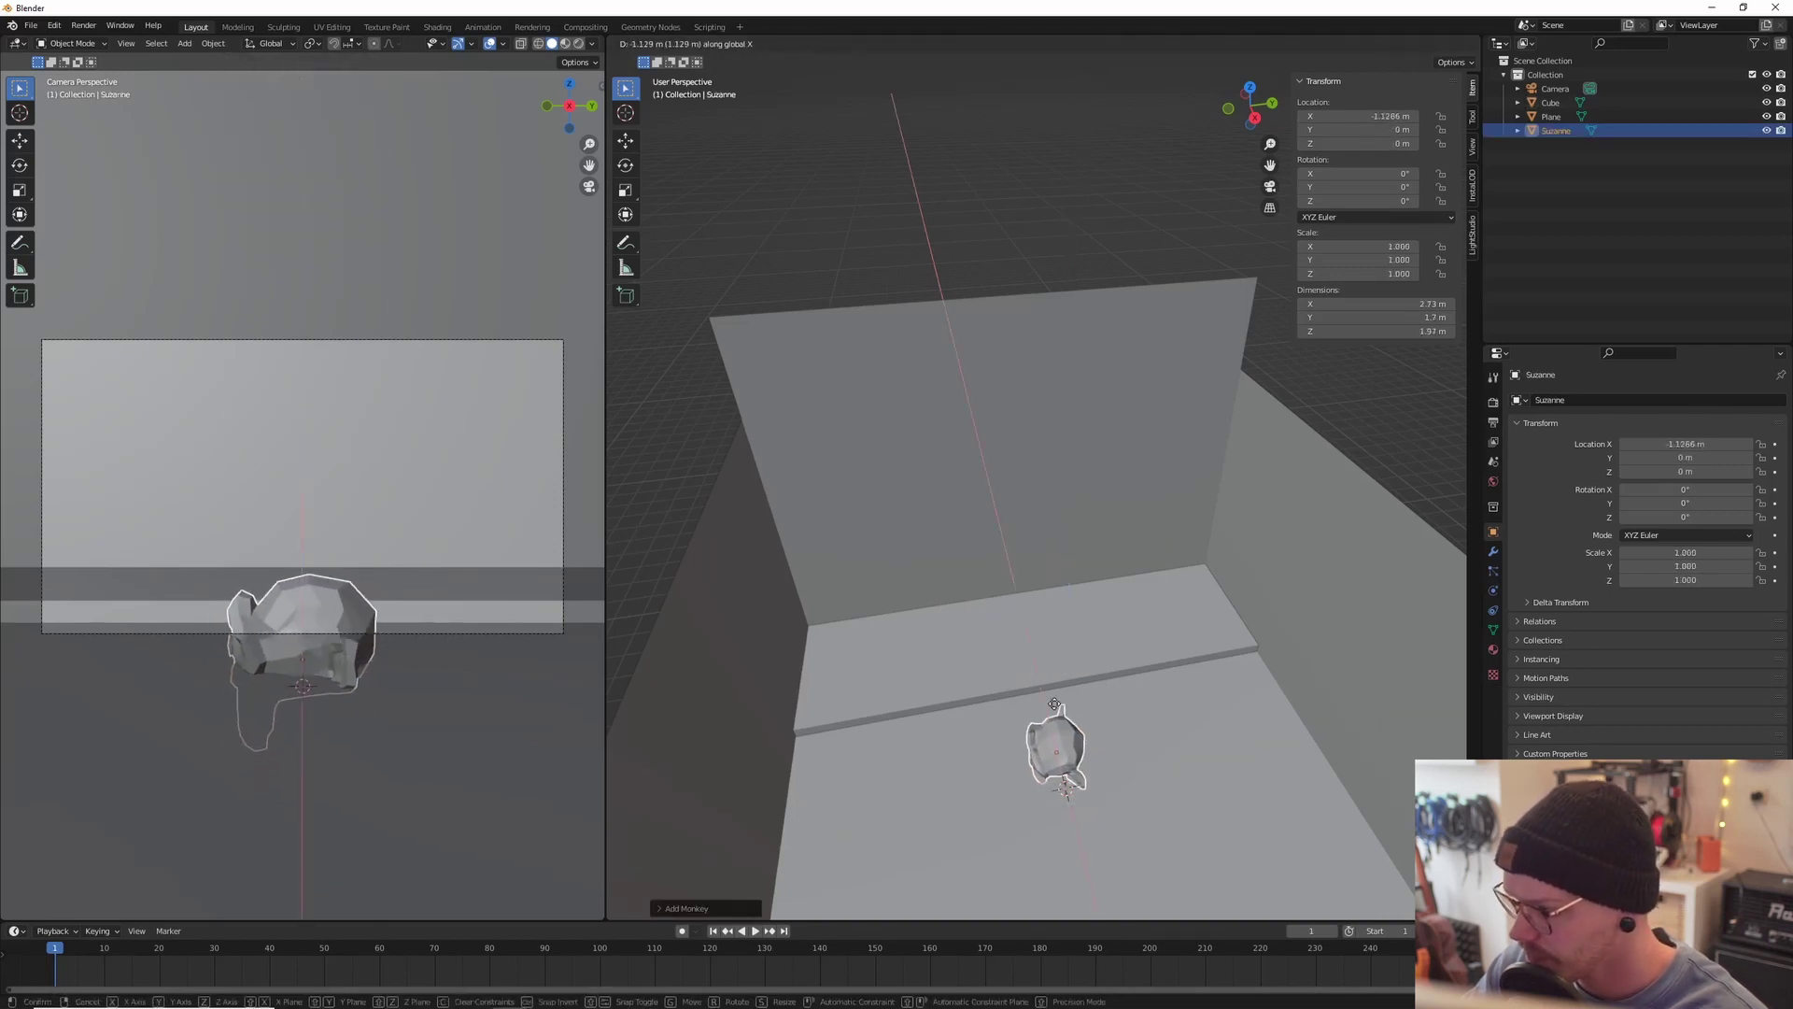
click(893, 643)
Step: Rotate the monkey to about X -33.8° and Z 131°, and lower it onto the platform at about Z 0.82 m
key(r)
key(x)
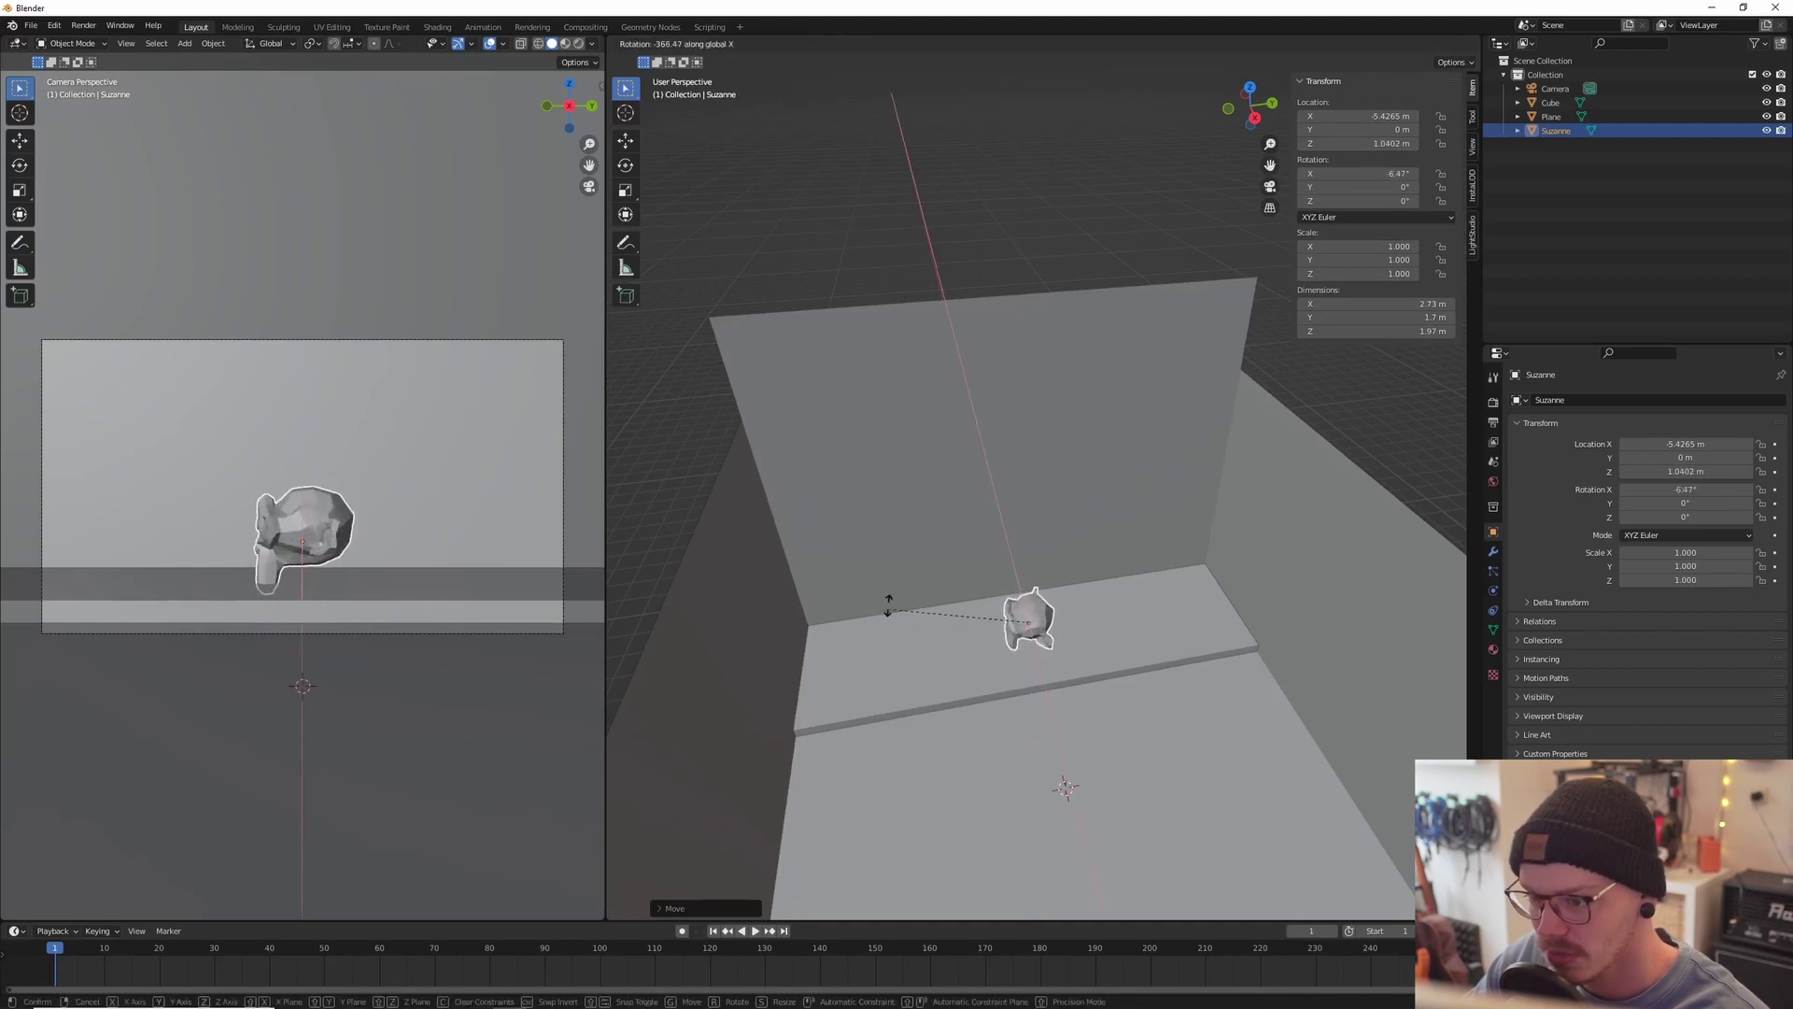
click(897, 572)
key(r)
key(z)
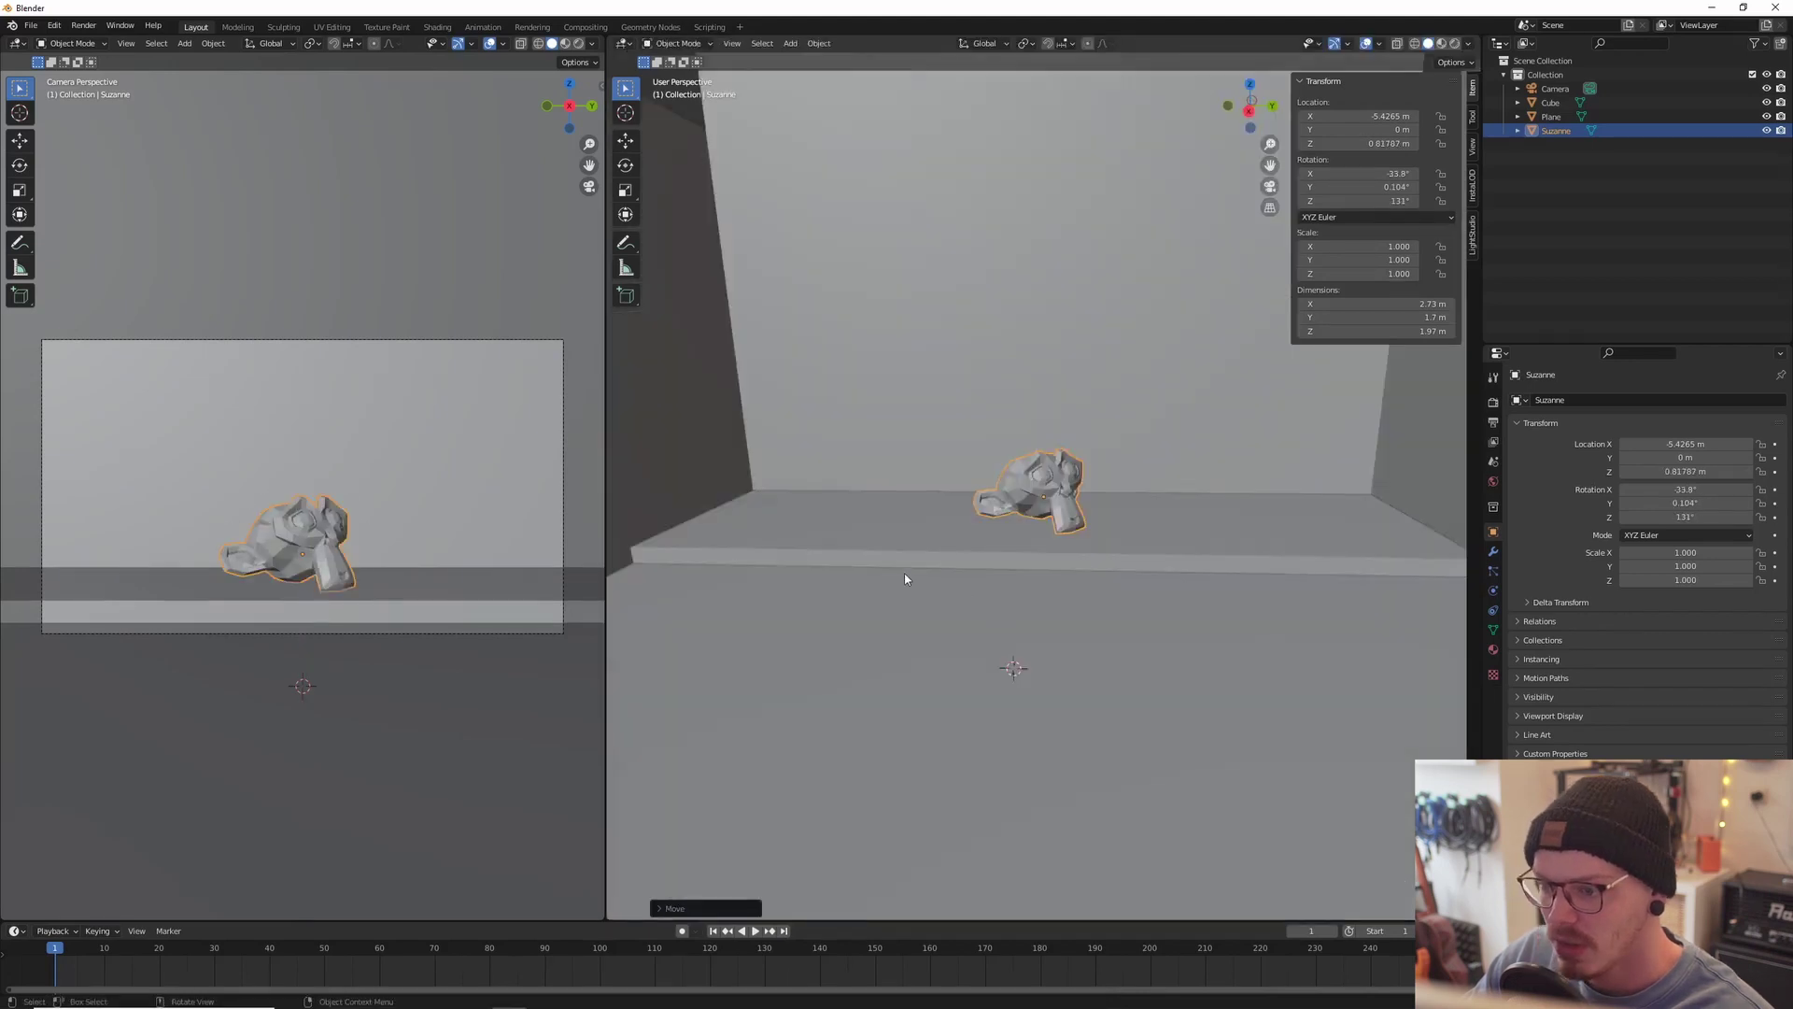
Step: Lower the camera to about Z 1.76 m and widen the camera viewport
click(1555, 88)
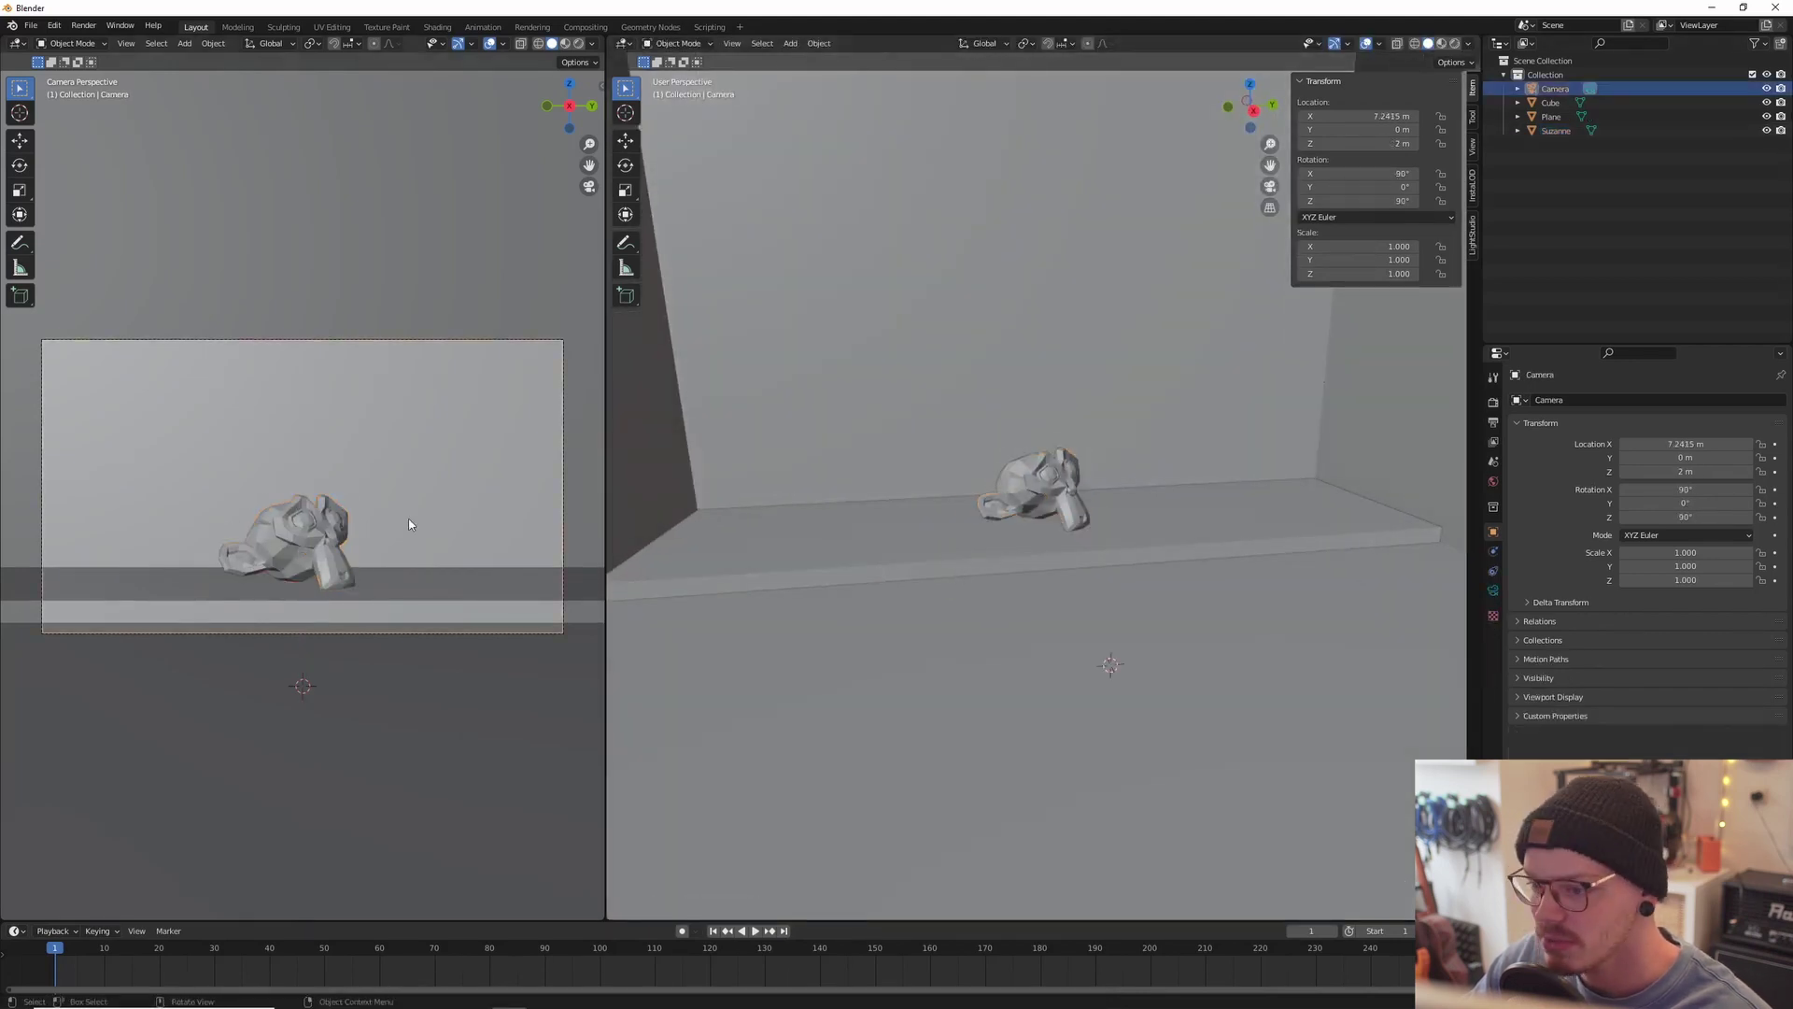
drag(1378, 147, 1345, 146)
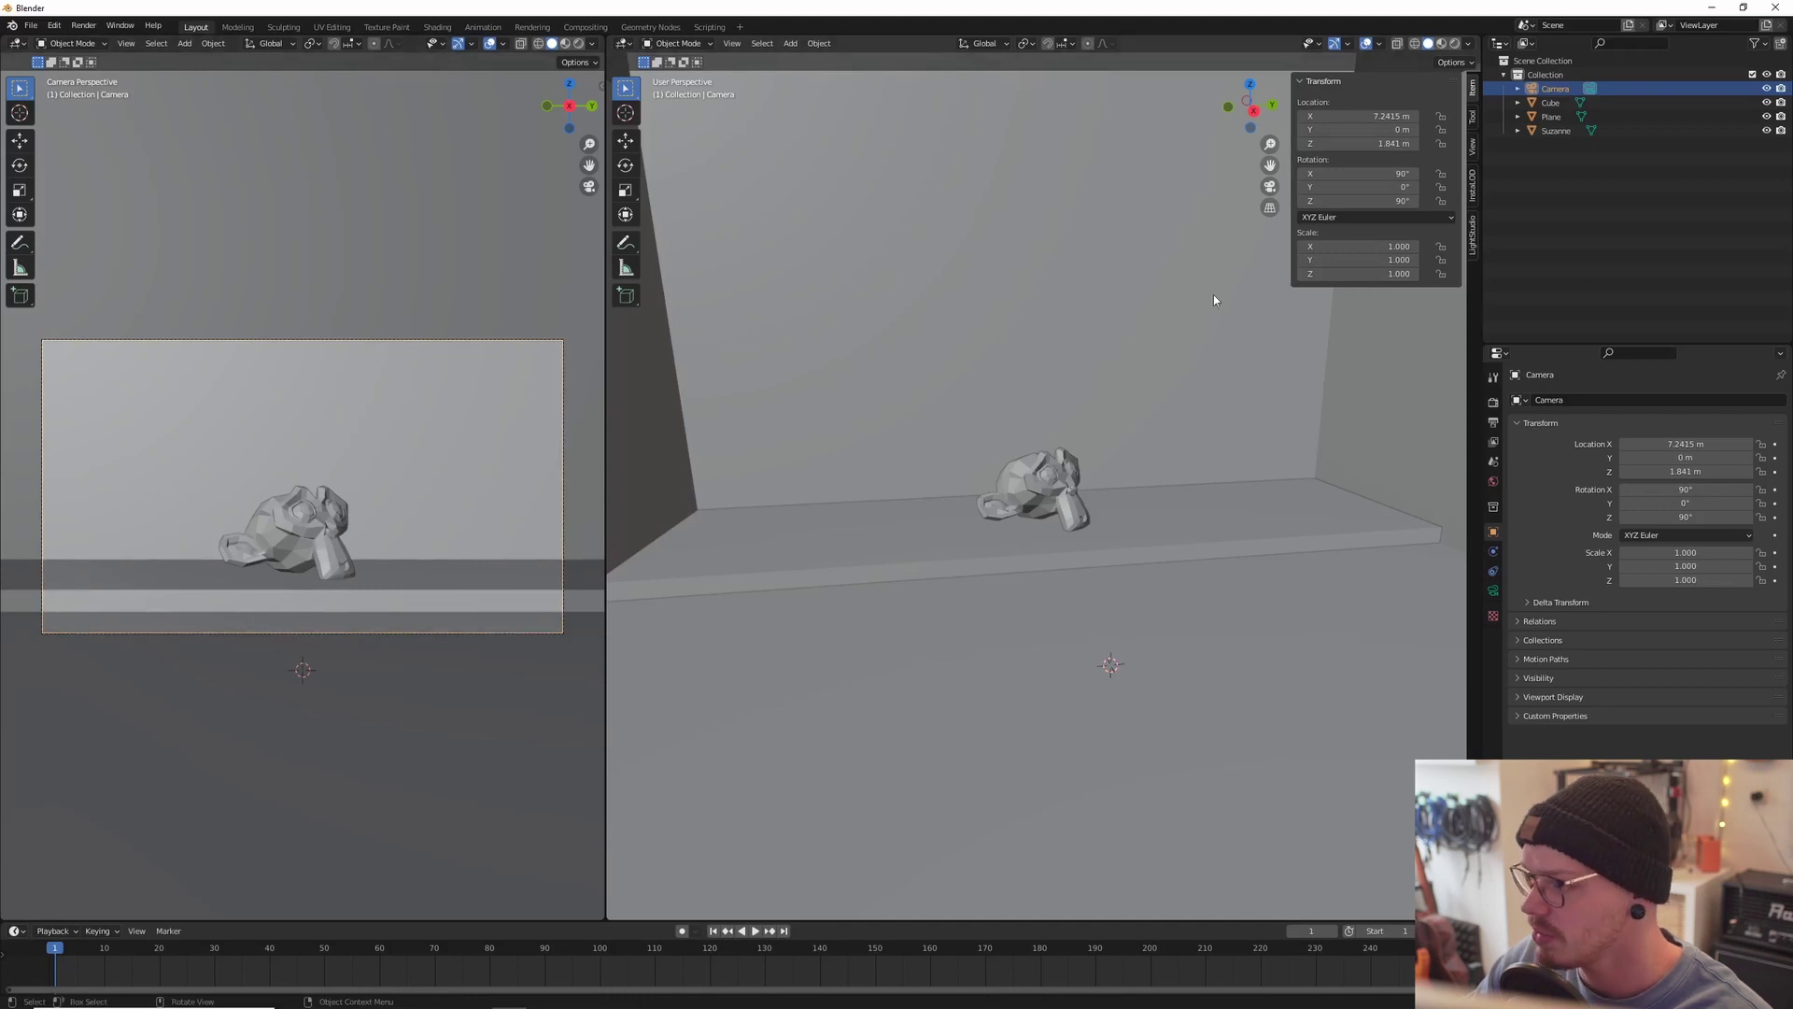
drag(1389, 143, 1360, 143)
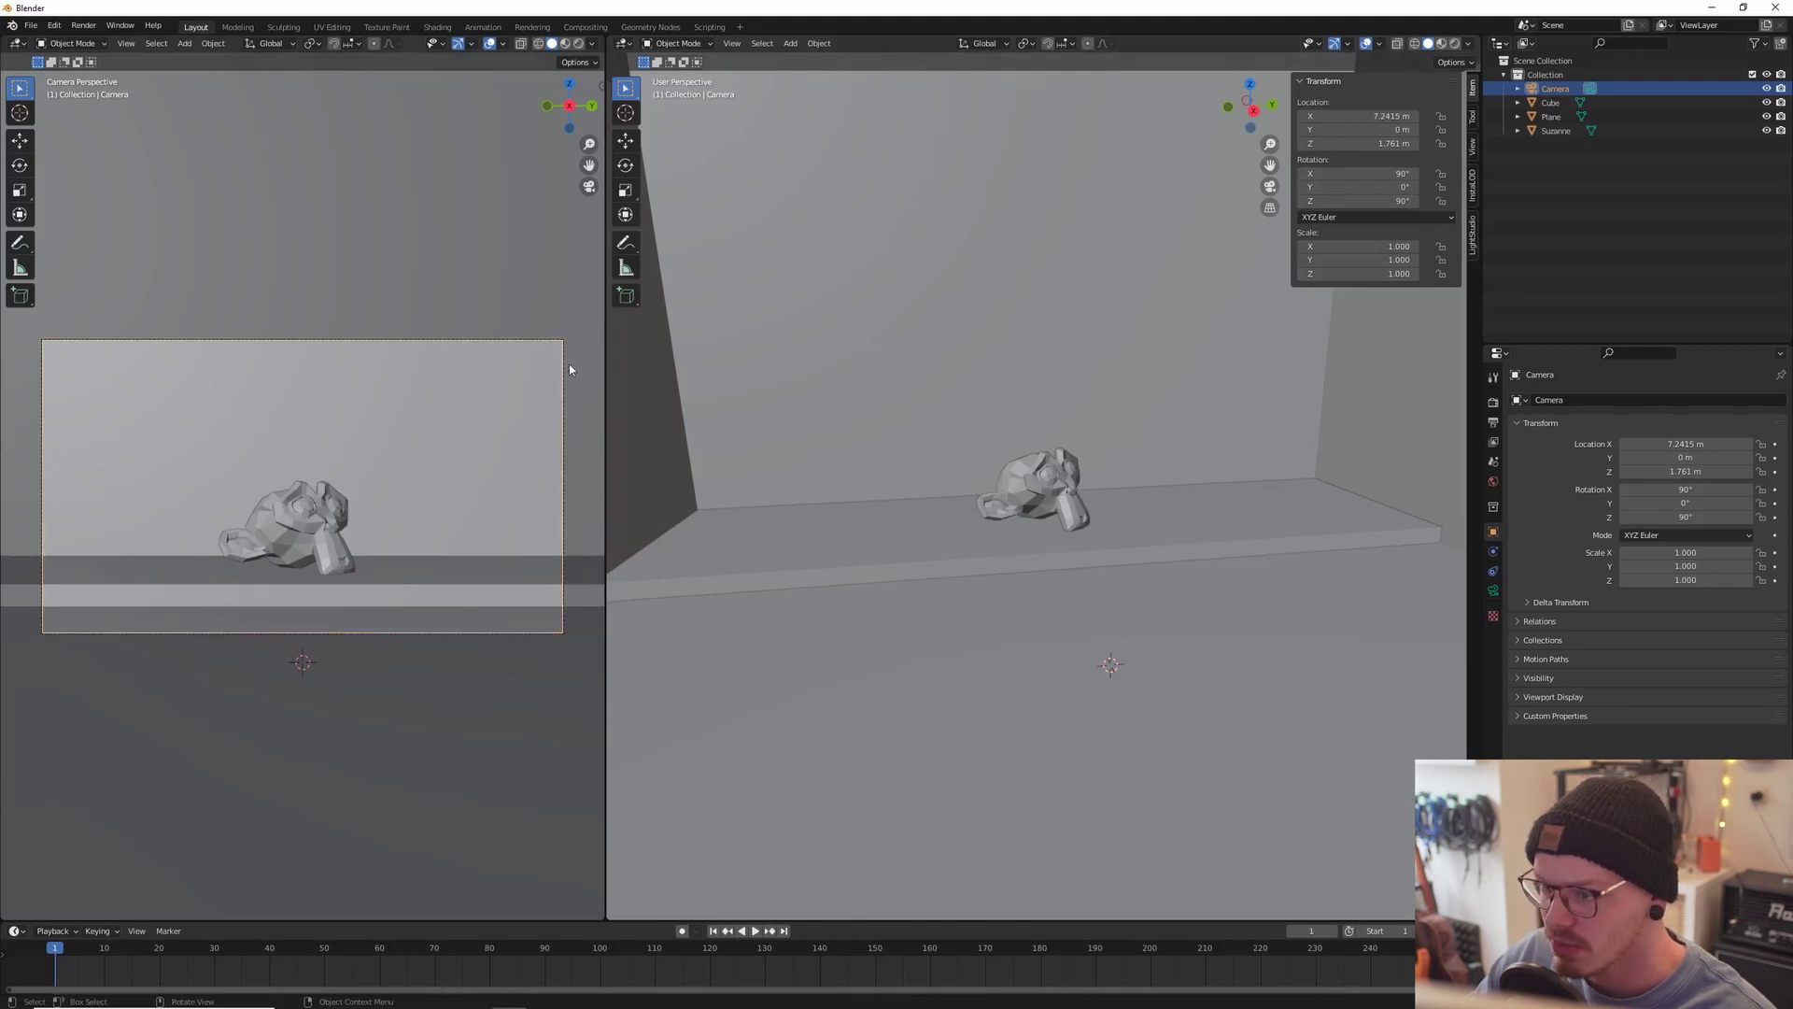
drag(604, 342, 722, 353)
scroll(1112, 560, up, 5)
middle_drag(1115, 583, 1091, 508)
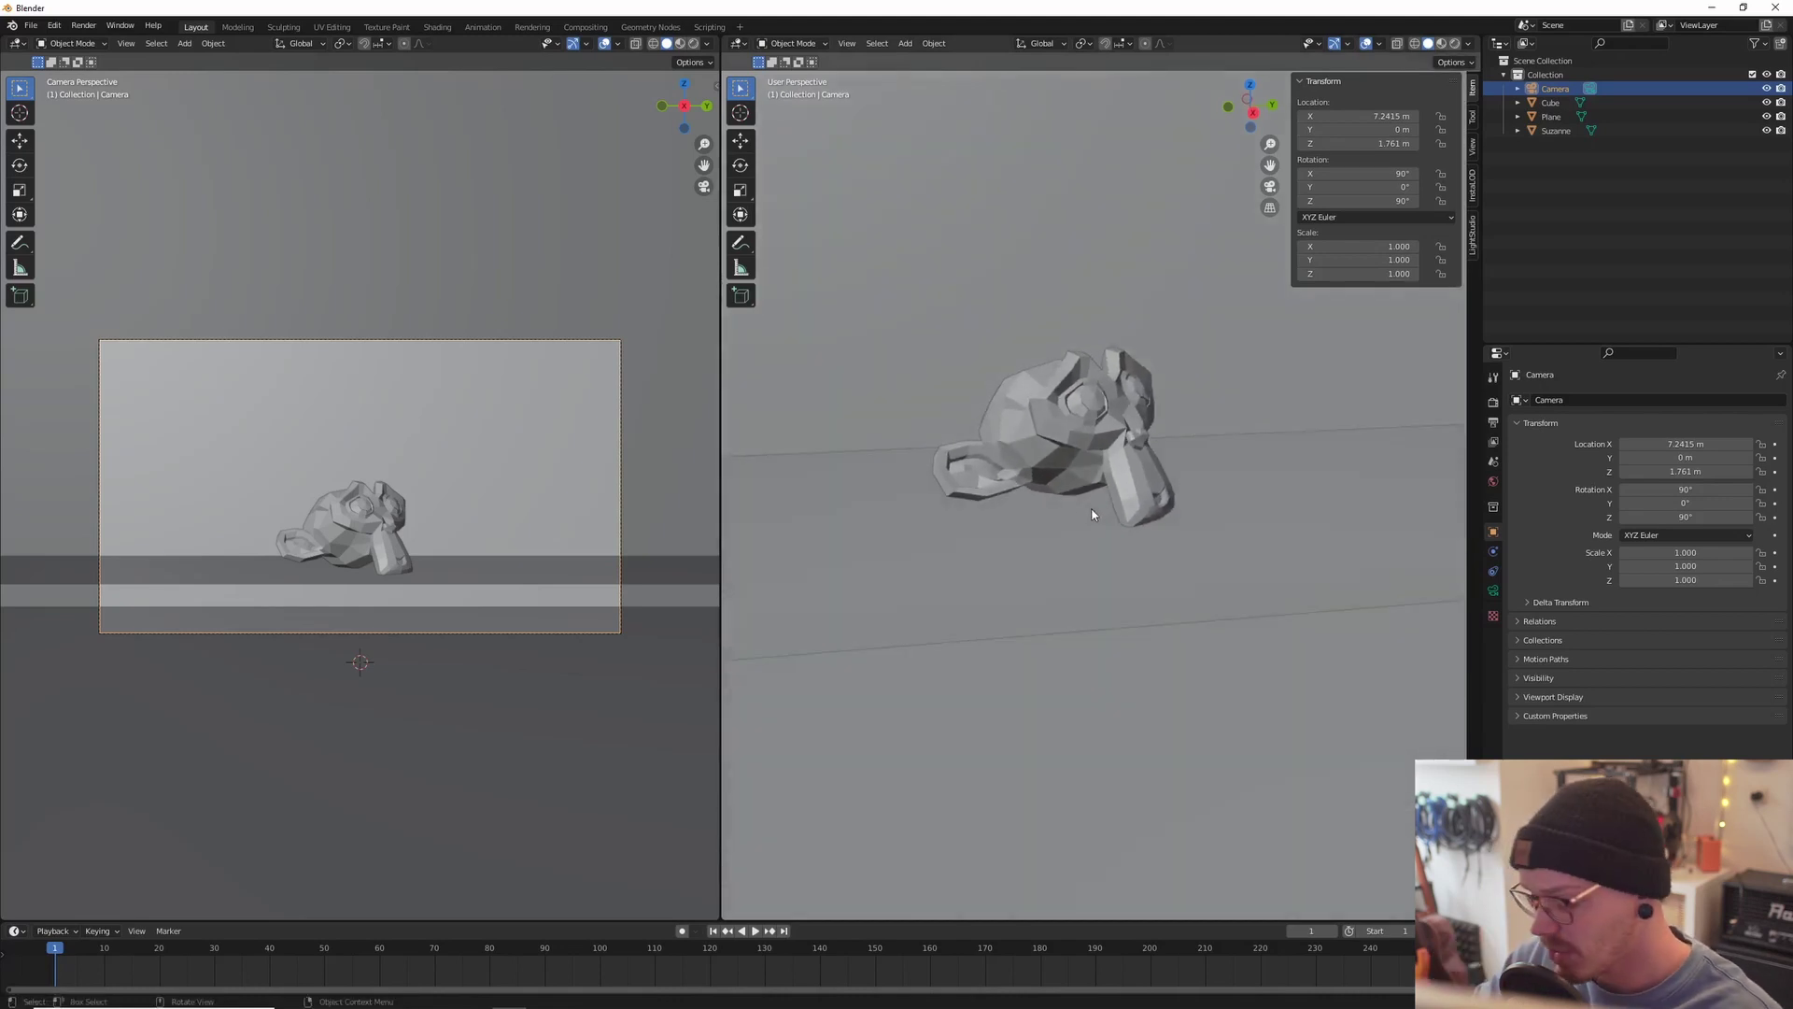
middle_drag(1320, 583, 1408, 600)
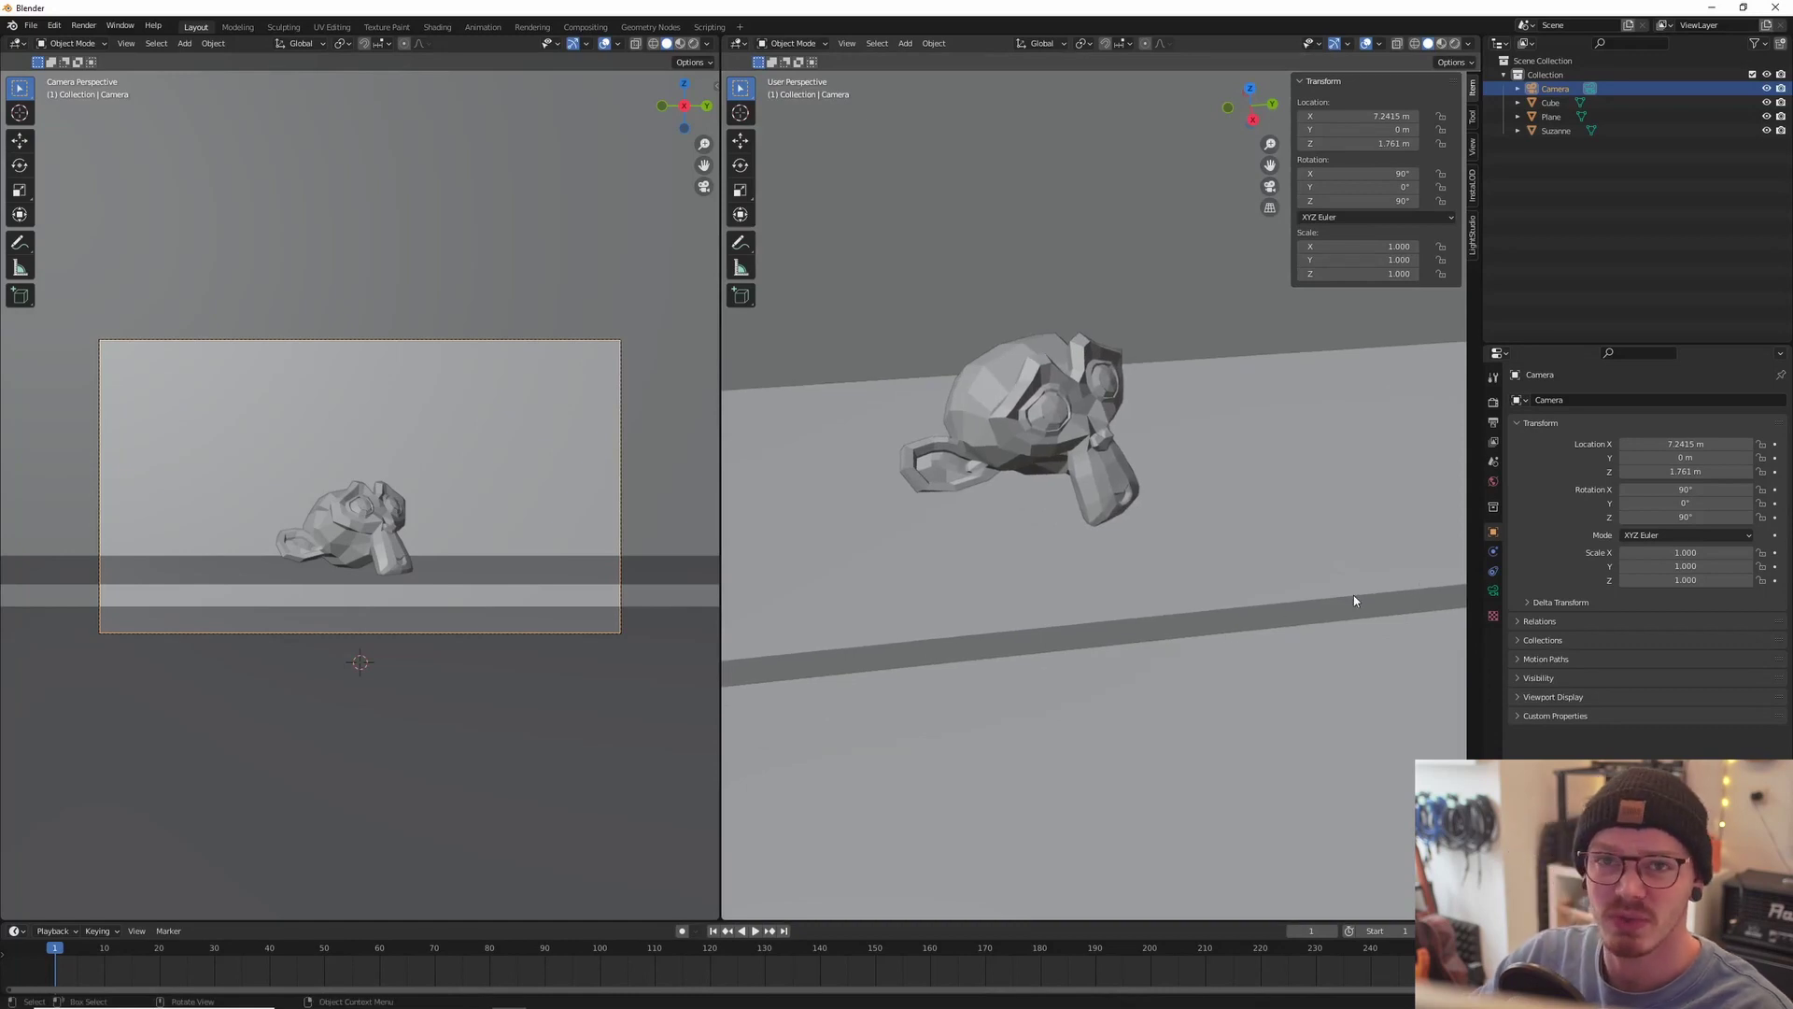
middle_drag(1229, 629, 1186, 619)
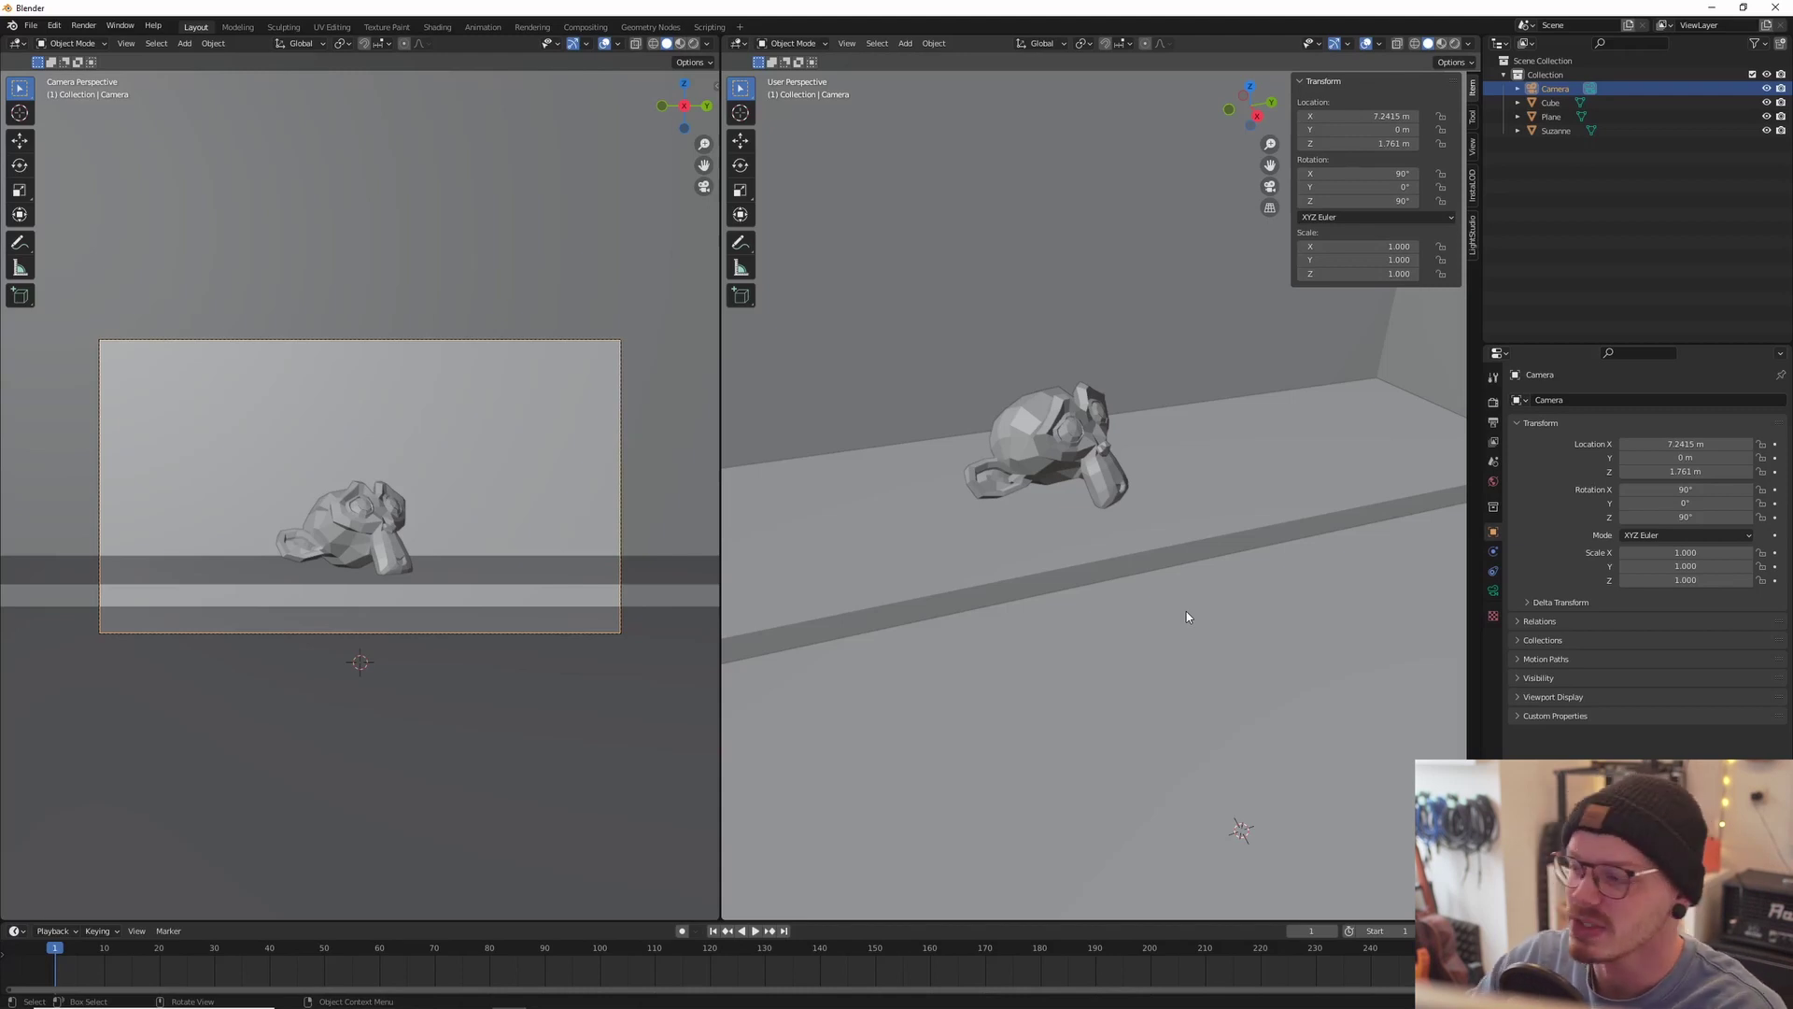
Step: Add a cylinder mesh and move it along X to about -3.47 m, in front of the platform
middle_drag(1115, 527, 1147, 456)
key(shift+a)
mouse_move(1111, 516)
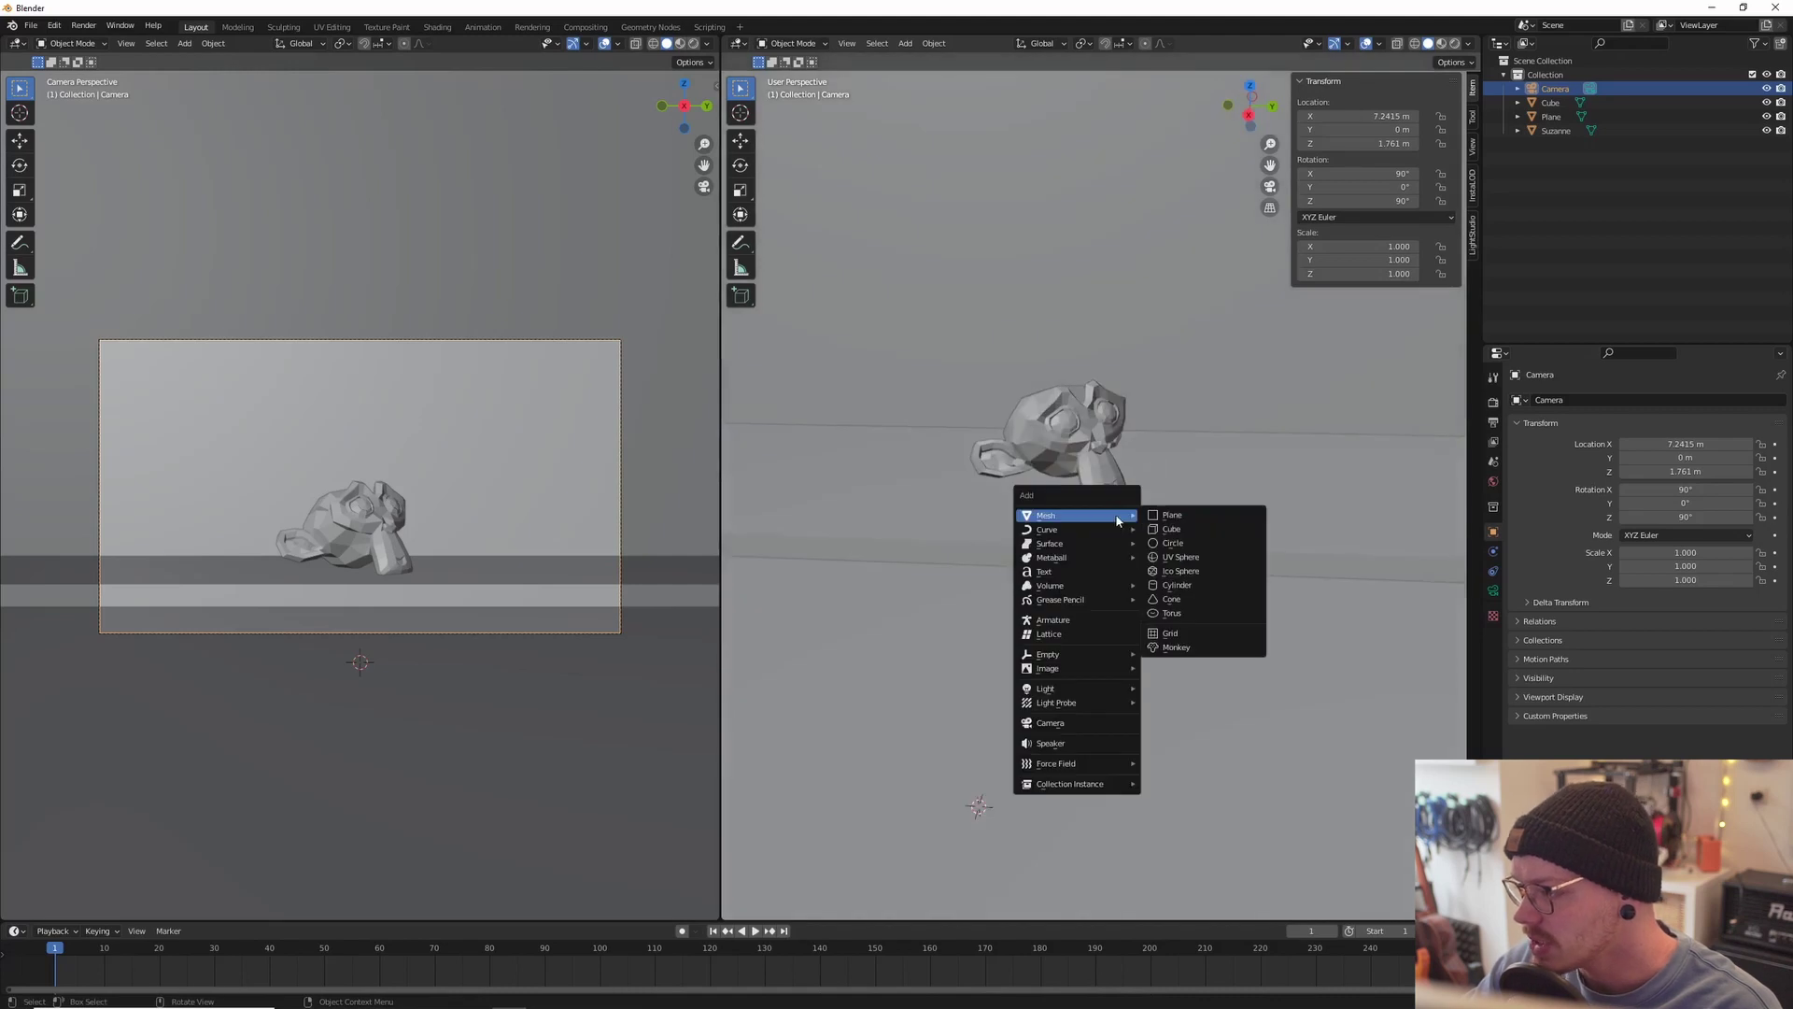
click(1215, 585)
mouse_move(1084, 560)
middle_down()
mouse_move(1031, 562)
mouse_move(1155, 580)
mouse_move(1078, 562)
middle_up()
key(g)
key(z)
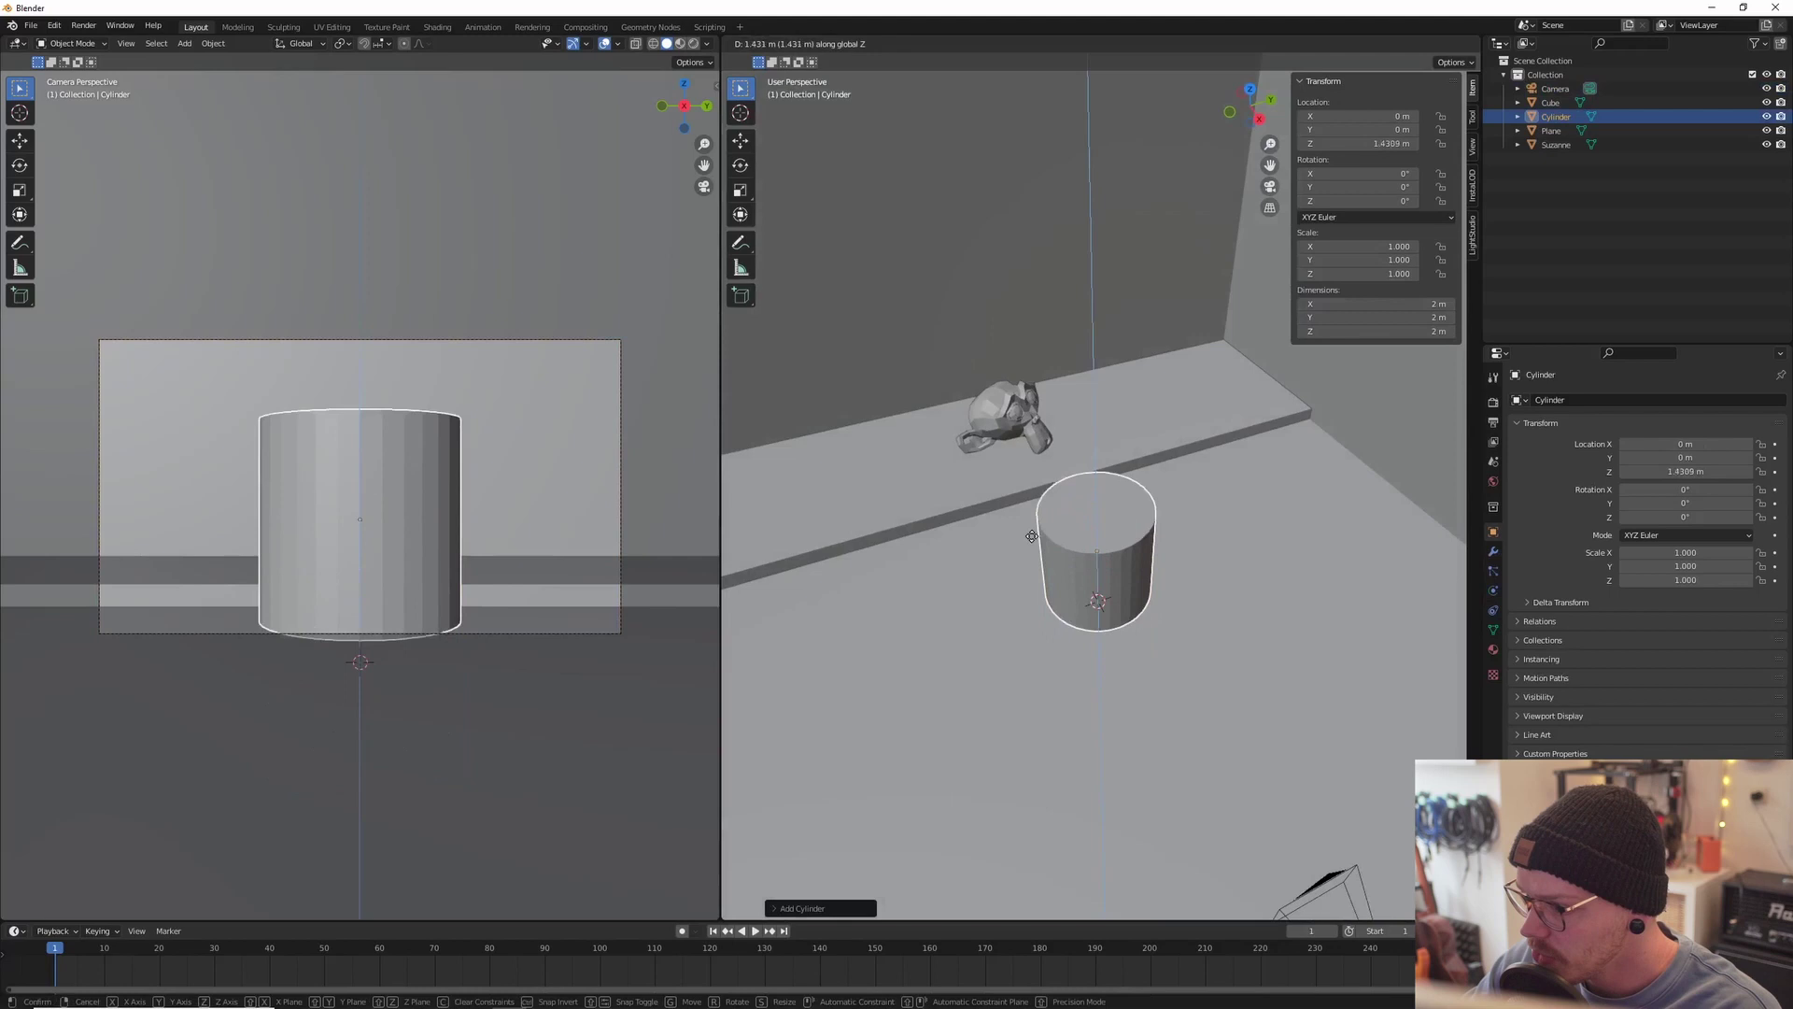
key(x)
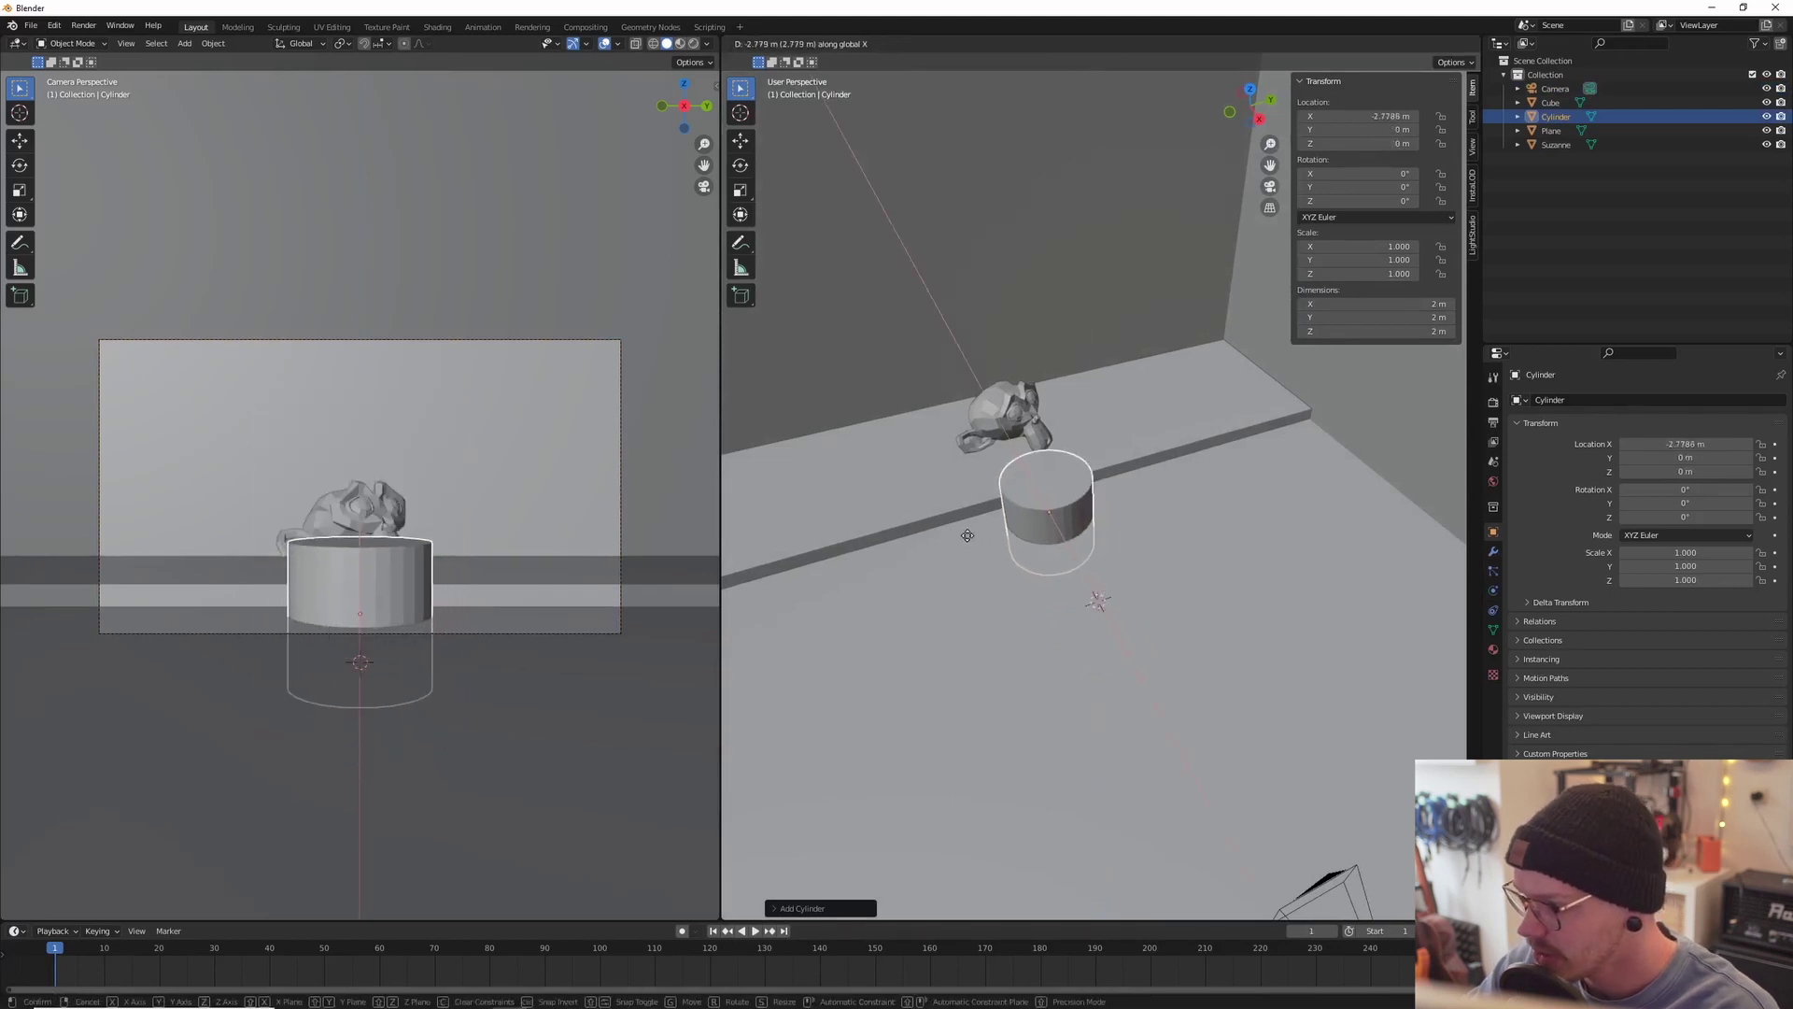
click(938, 534)
Step: Raise the cylinder along Z to about 1.01 m so it stands on the floor
scroll(938, 533, up, 5)
shift+middle_drag(984, 528, 1097, 545)
key(g)
key(x)
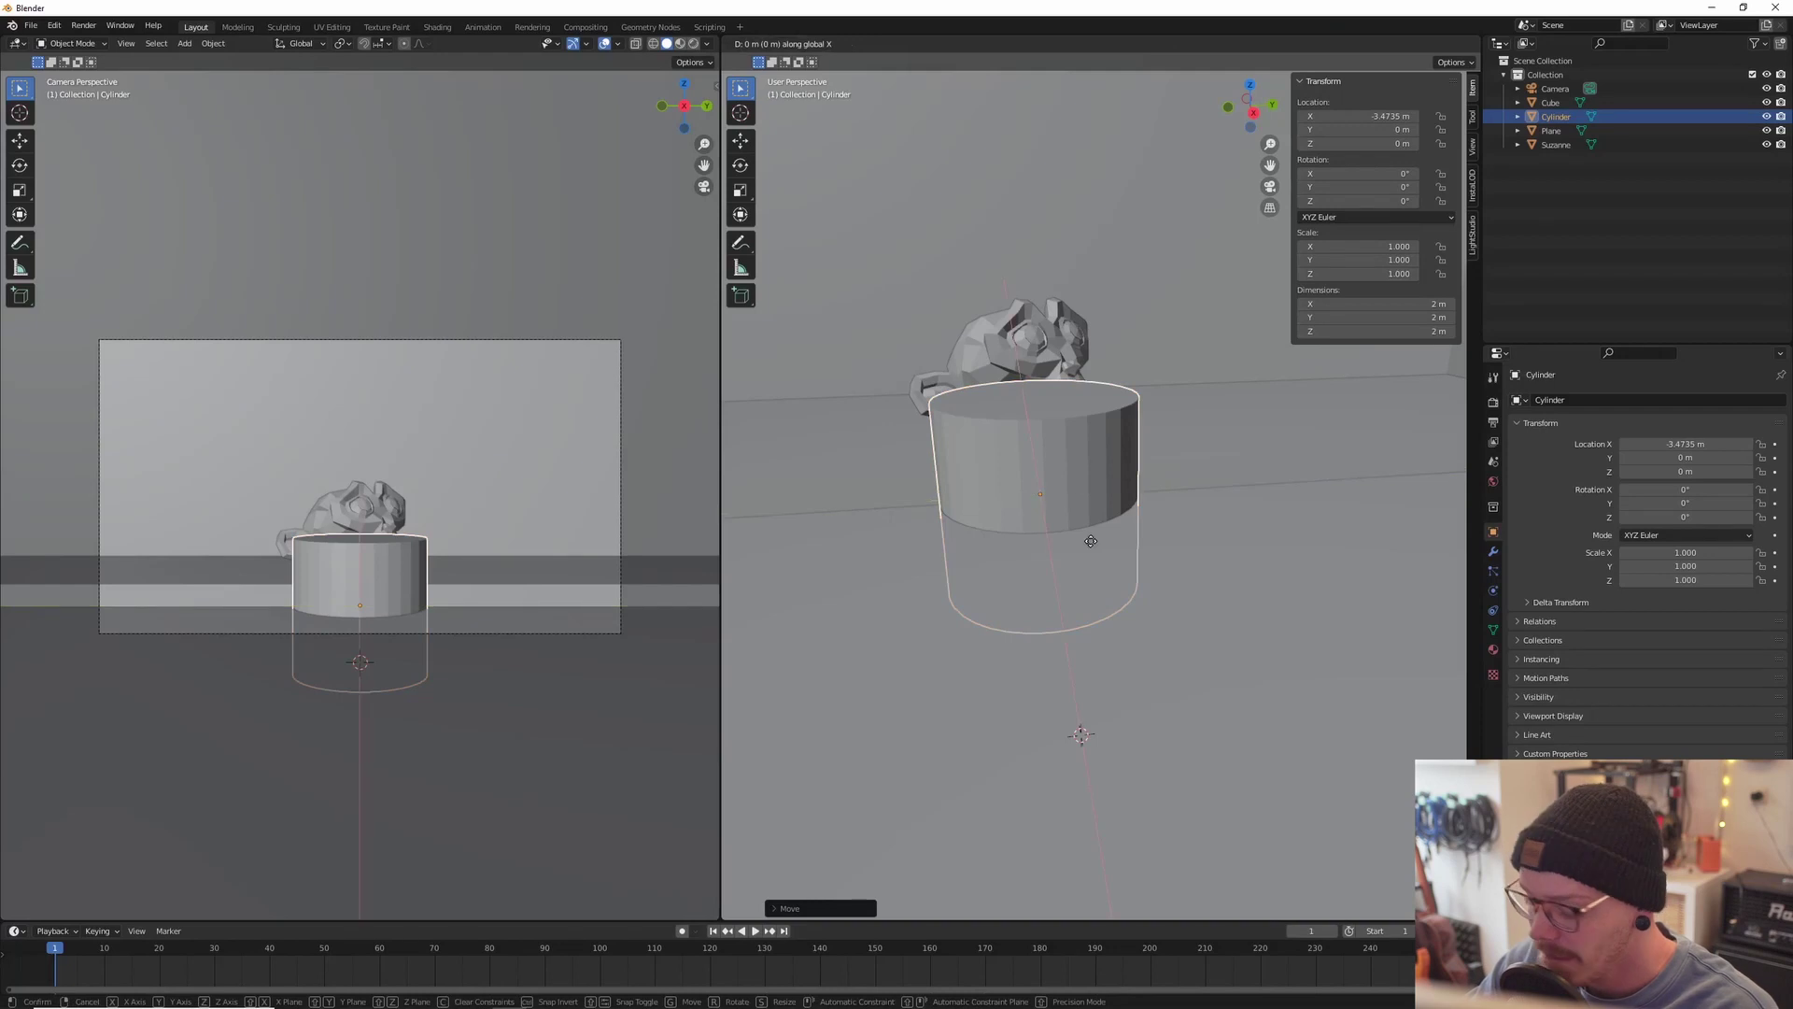
click(1035, 442)
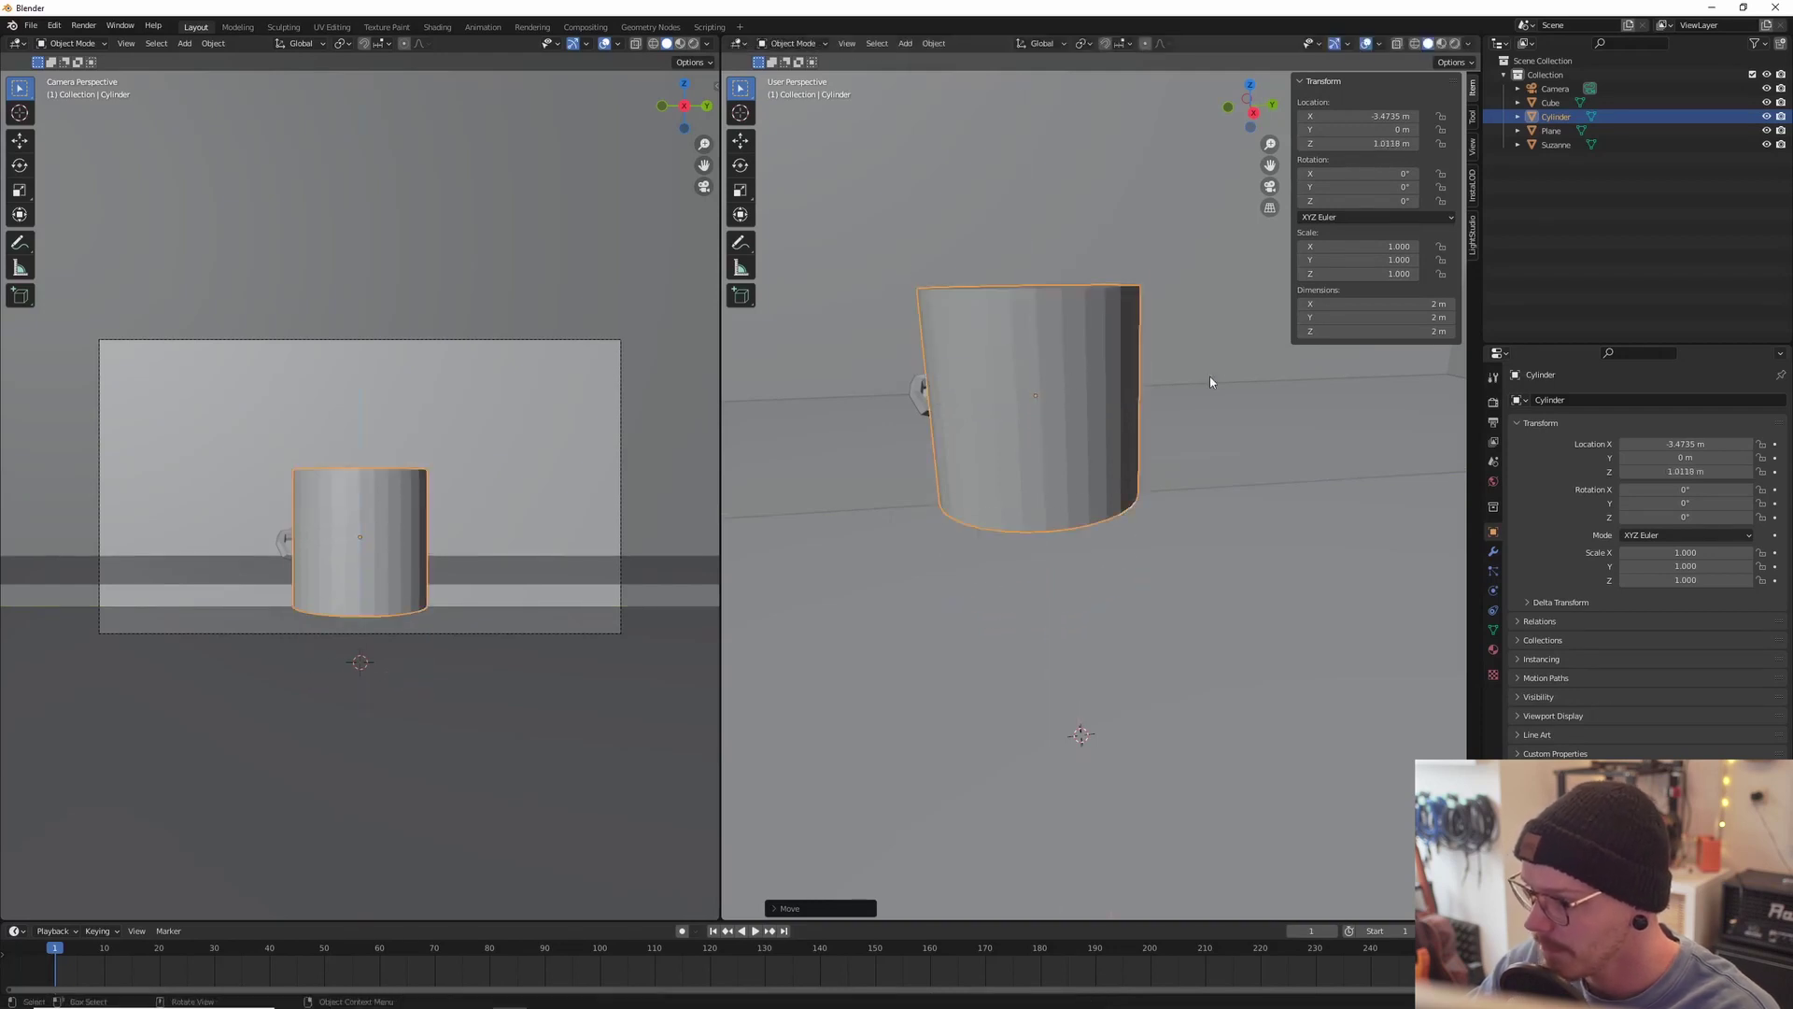
Step: Shrink the cylinder to a scale of about 0.212 and stretch it along Z into a slim column
key(s)
click(1073, 405)
key(s)
key(z)
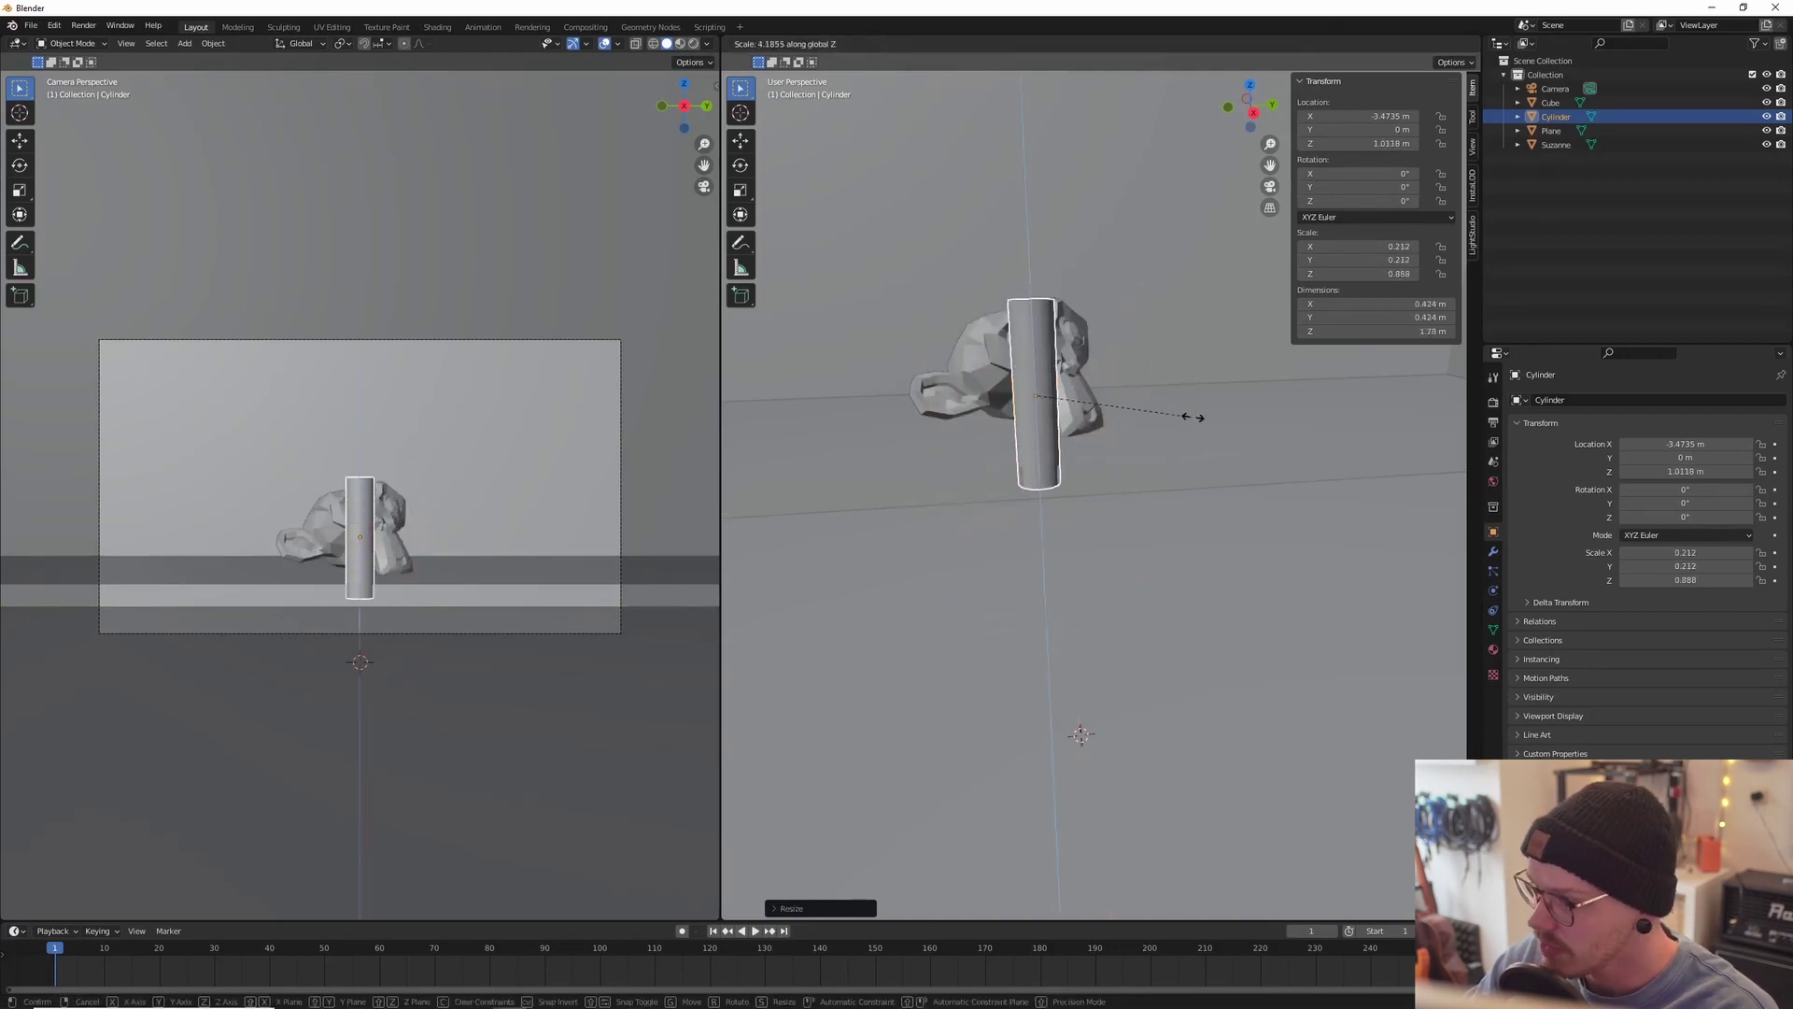
click(1227, 418)
Step: Scale the column down uniformly to about 0.025 in X and Y and 0.129 in Z, and lower it to about Z 0.076 m
middle_drag(1227, 418, 1078, 424)
key(s)
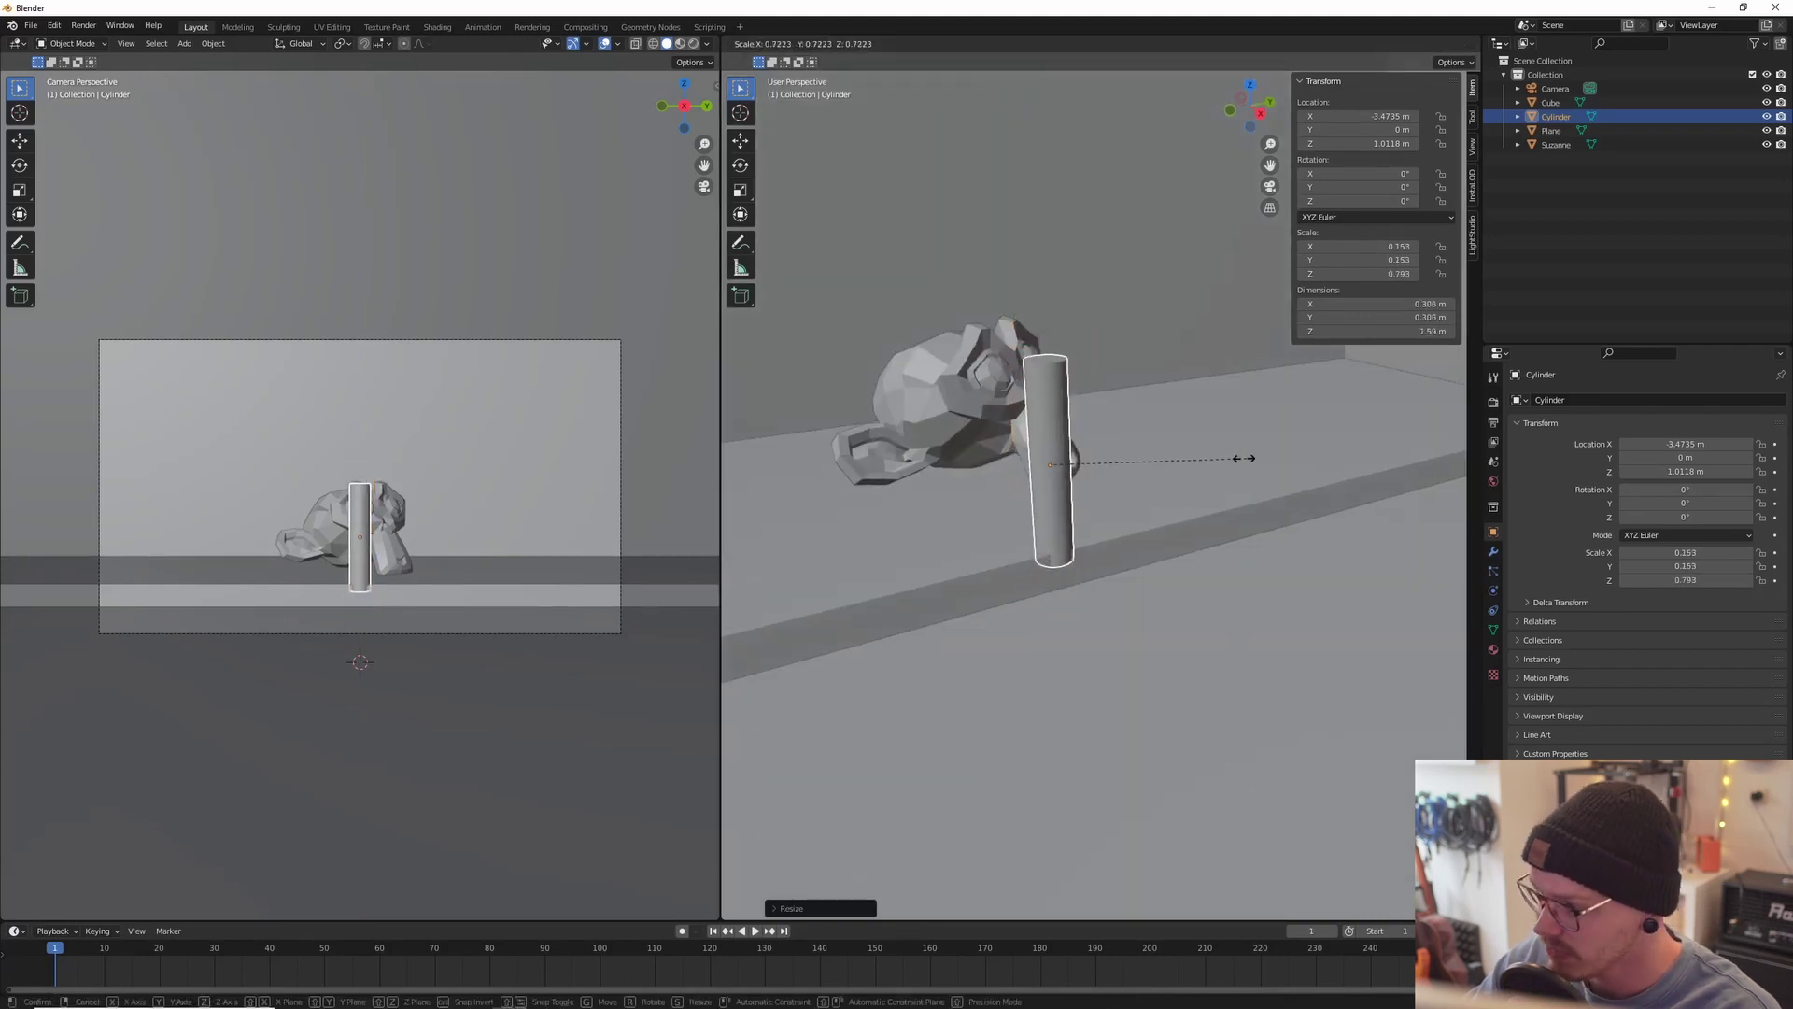
click(1083, 465)
scroll(1081, 497, up, 2)
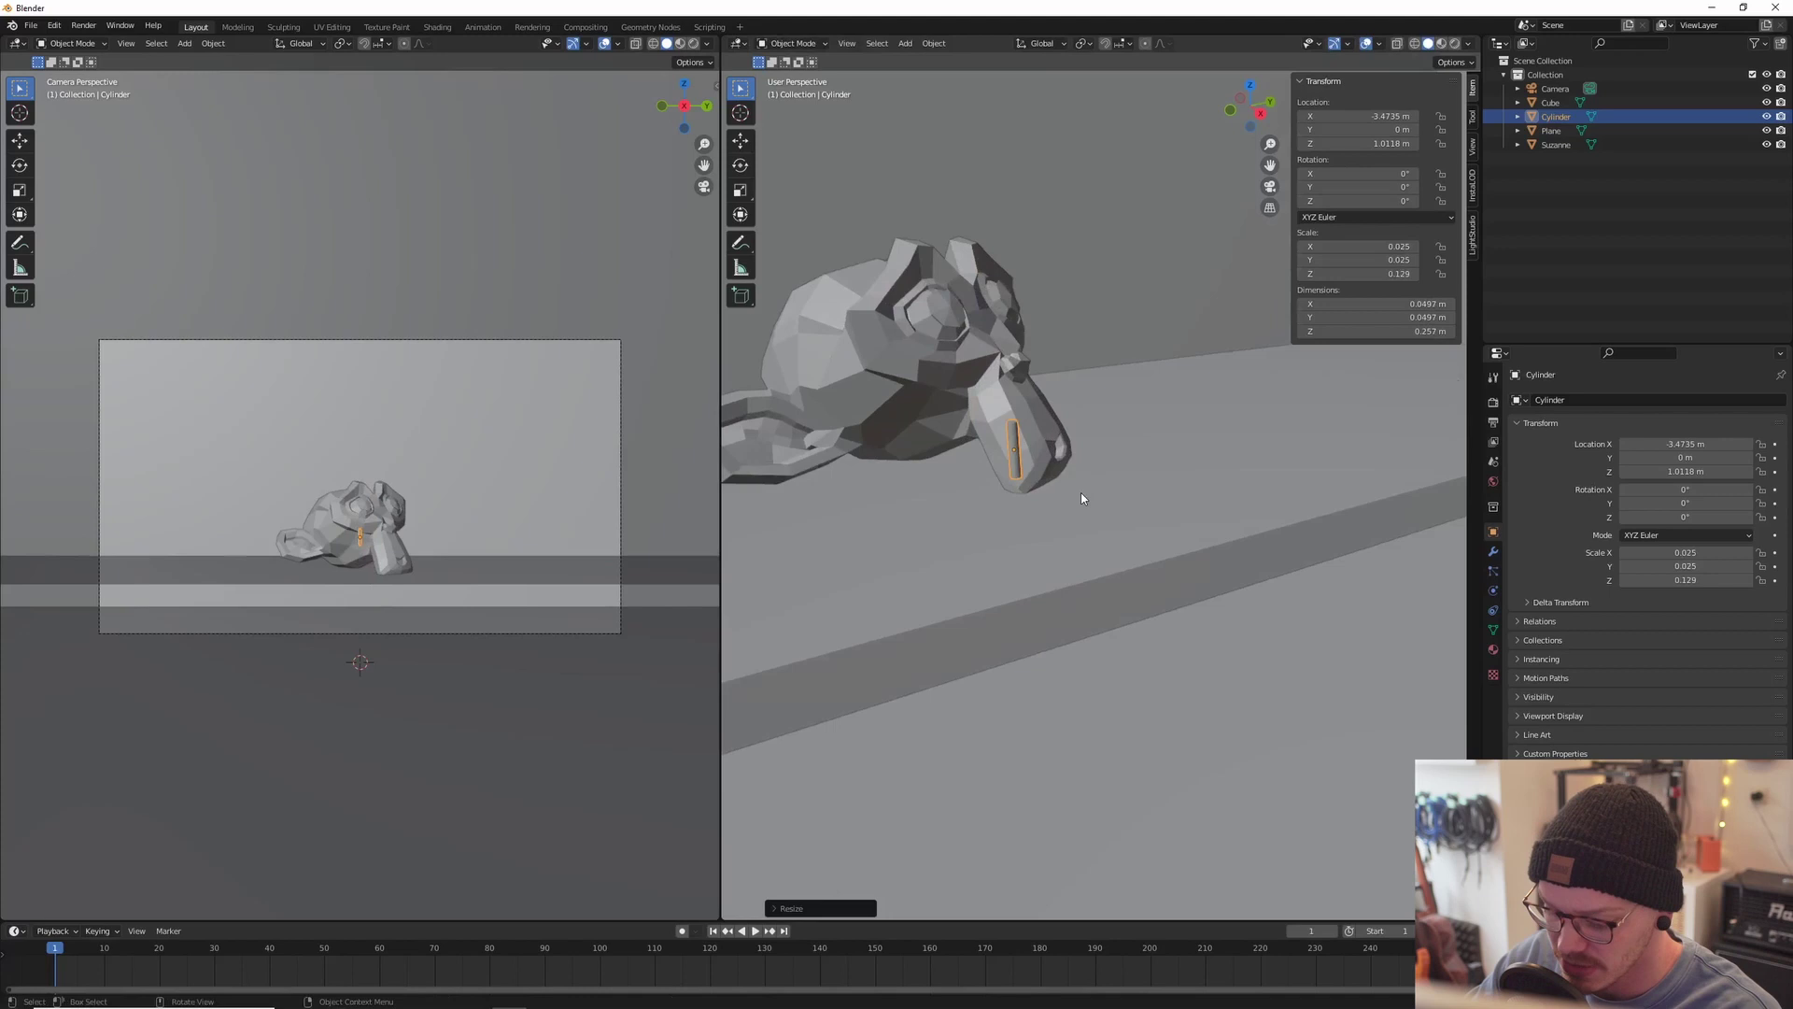
key(g)
key(z)
click(1115, 673)
Step: In top view, move the cylinder against the platform's front edge, at about X -3.34 m and Y 0.011 m
middle_drag(1114, 673, 1074, 654)
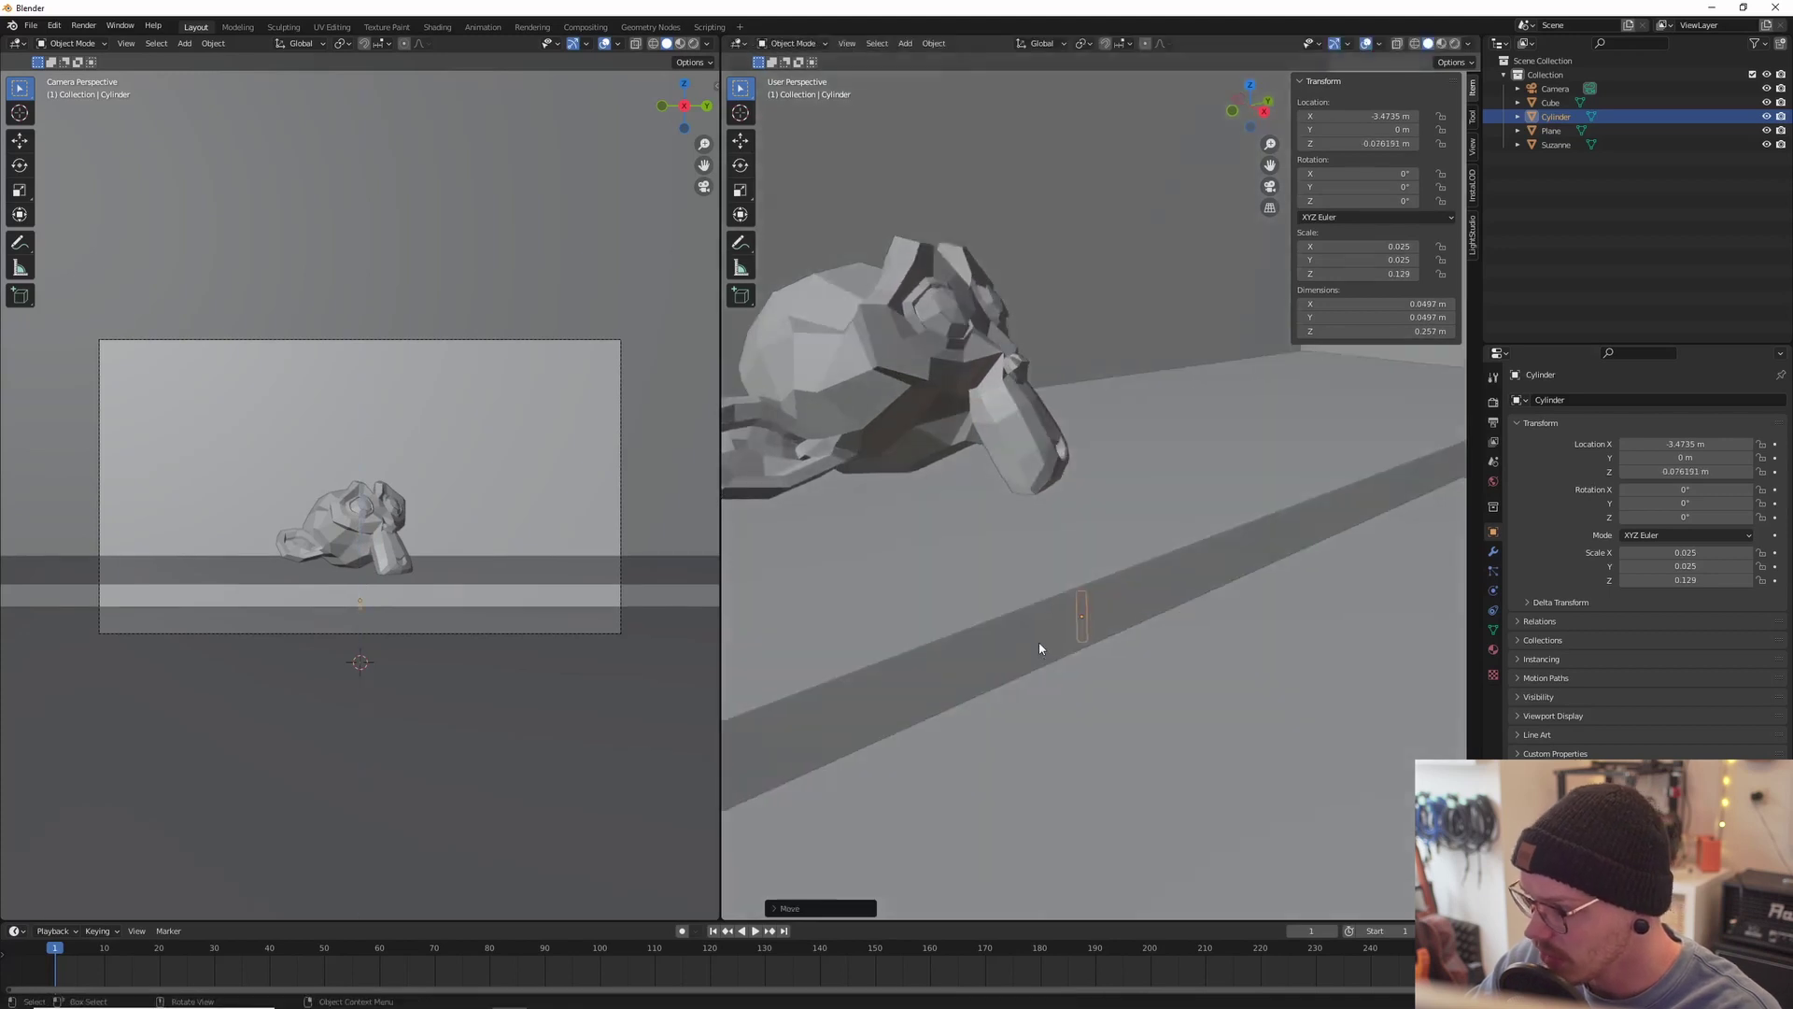
key(KP_7)
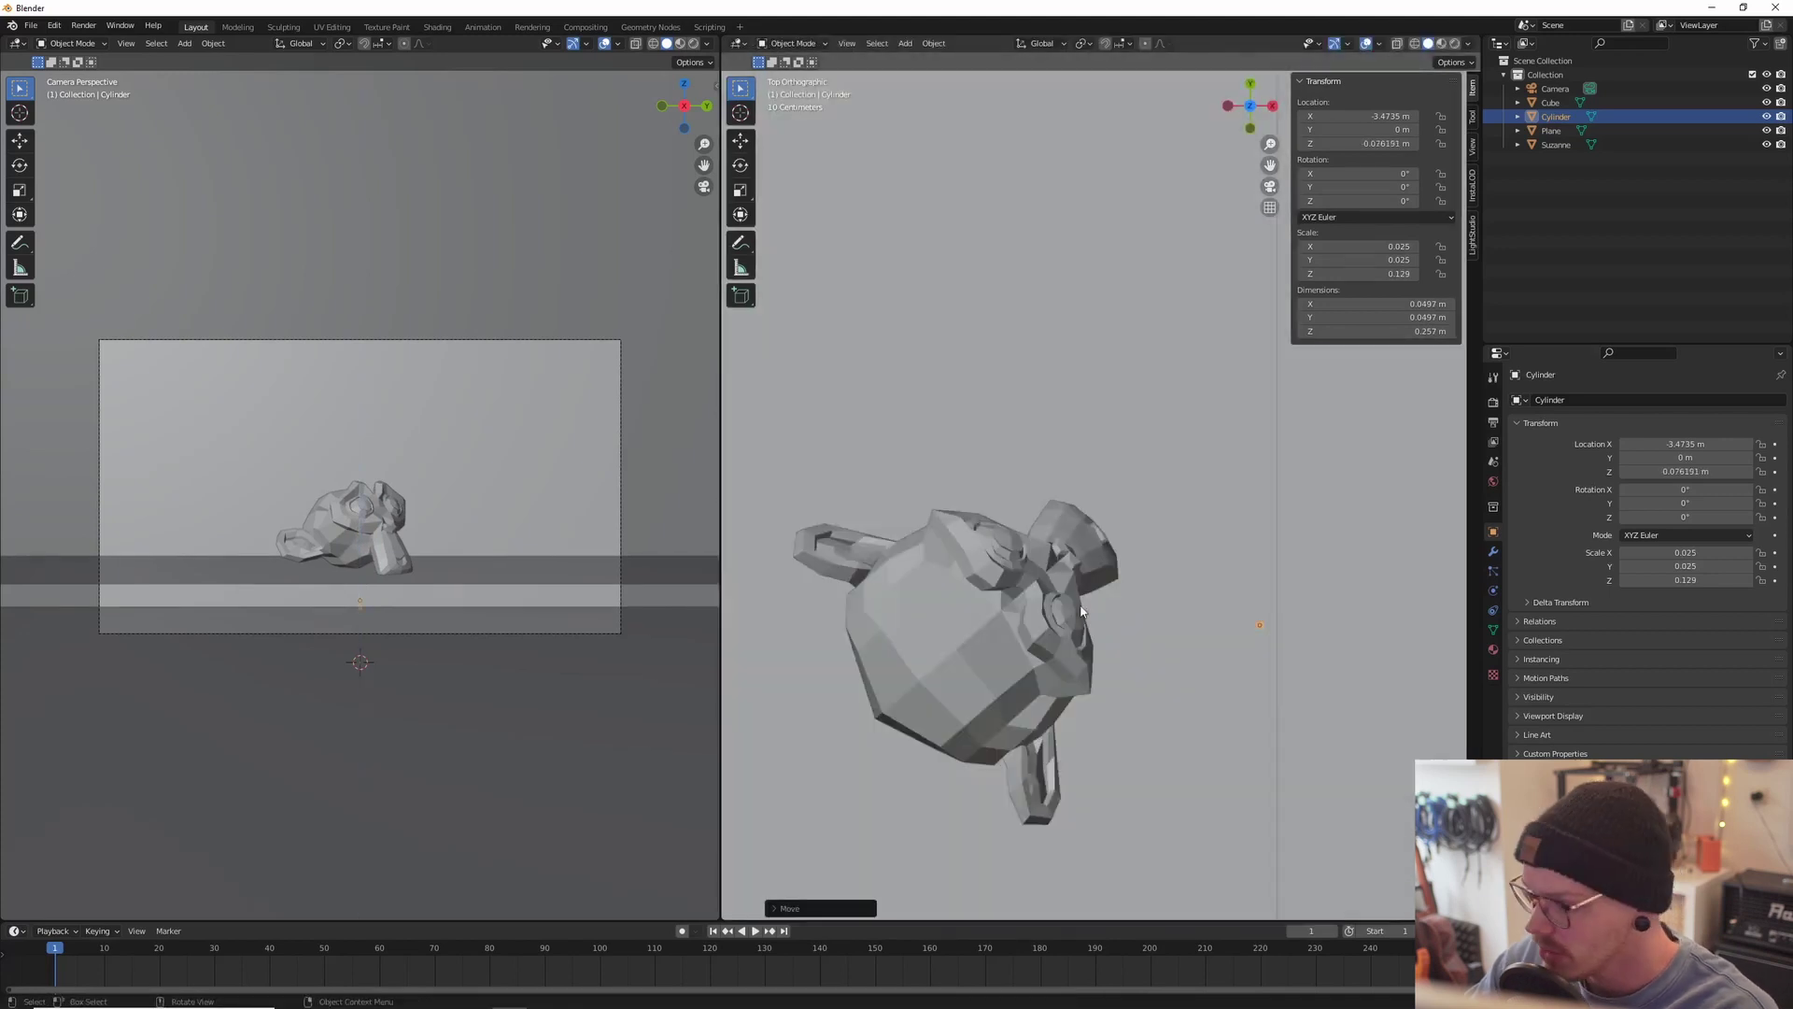
scroll(1085, 538, up, 6)
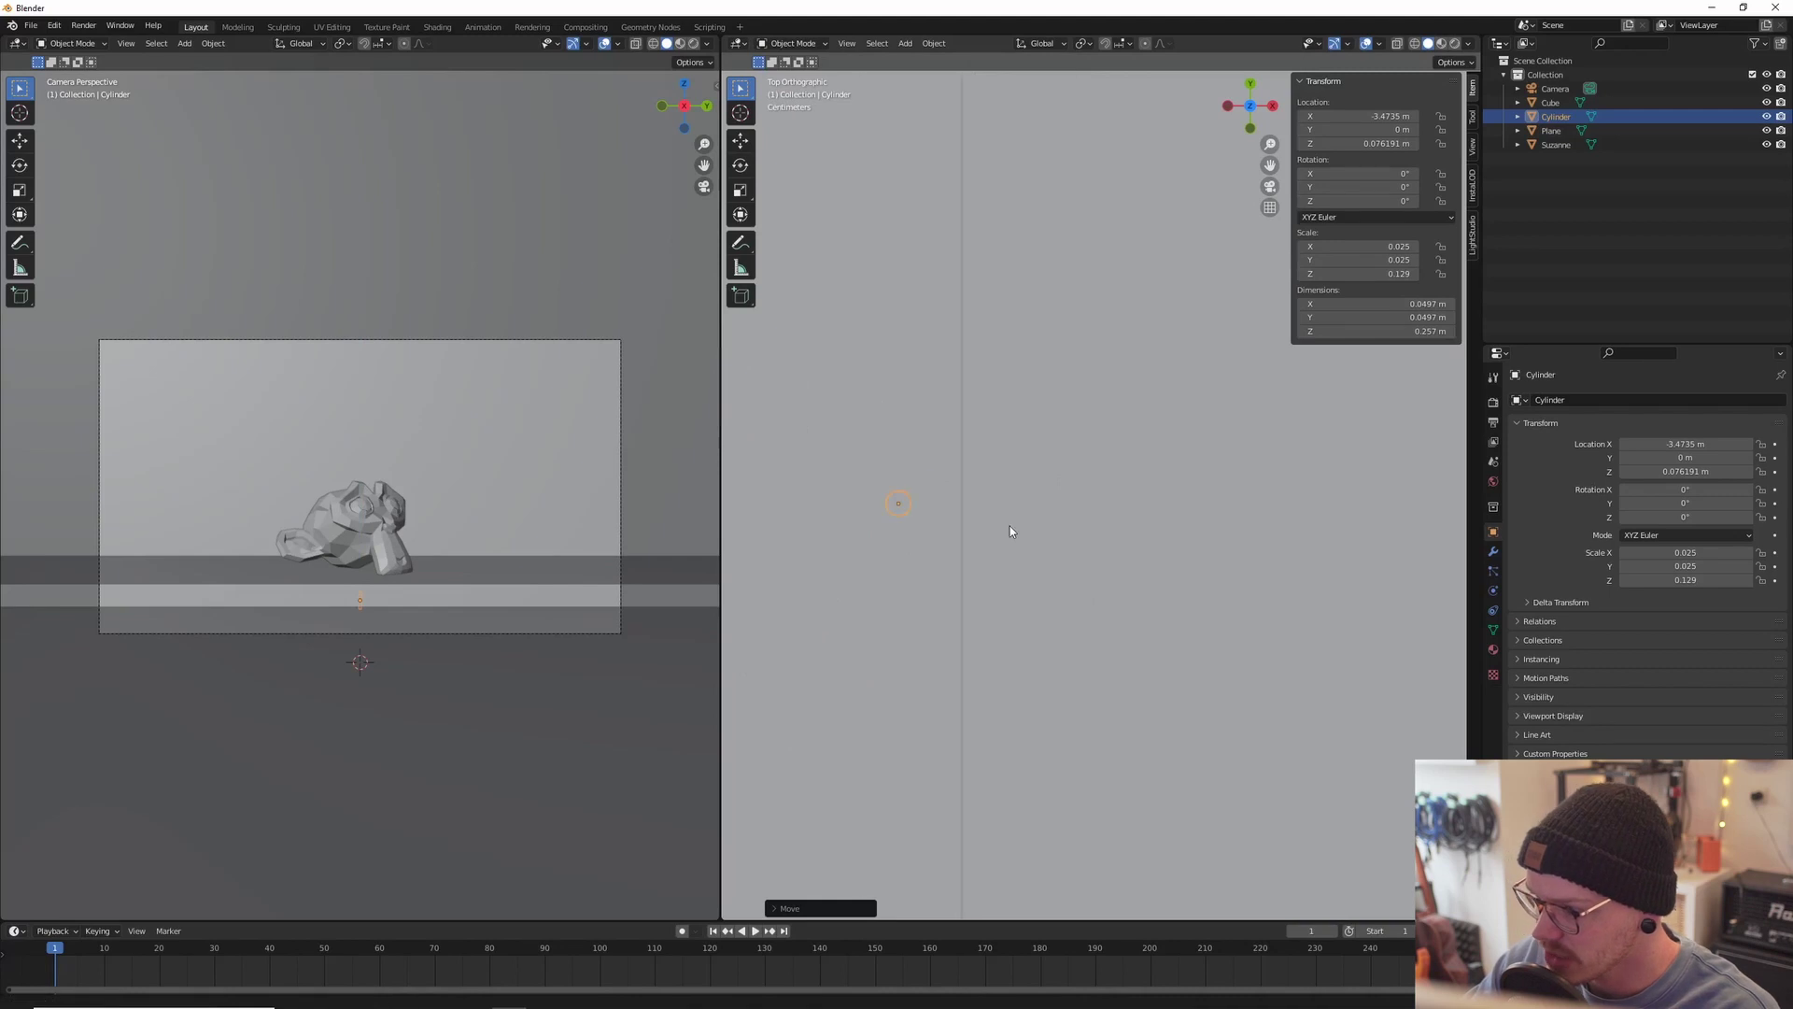
key(g)
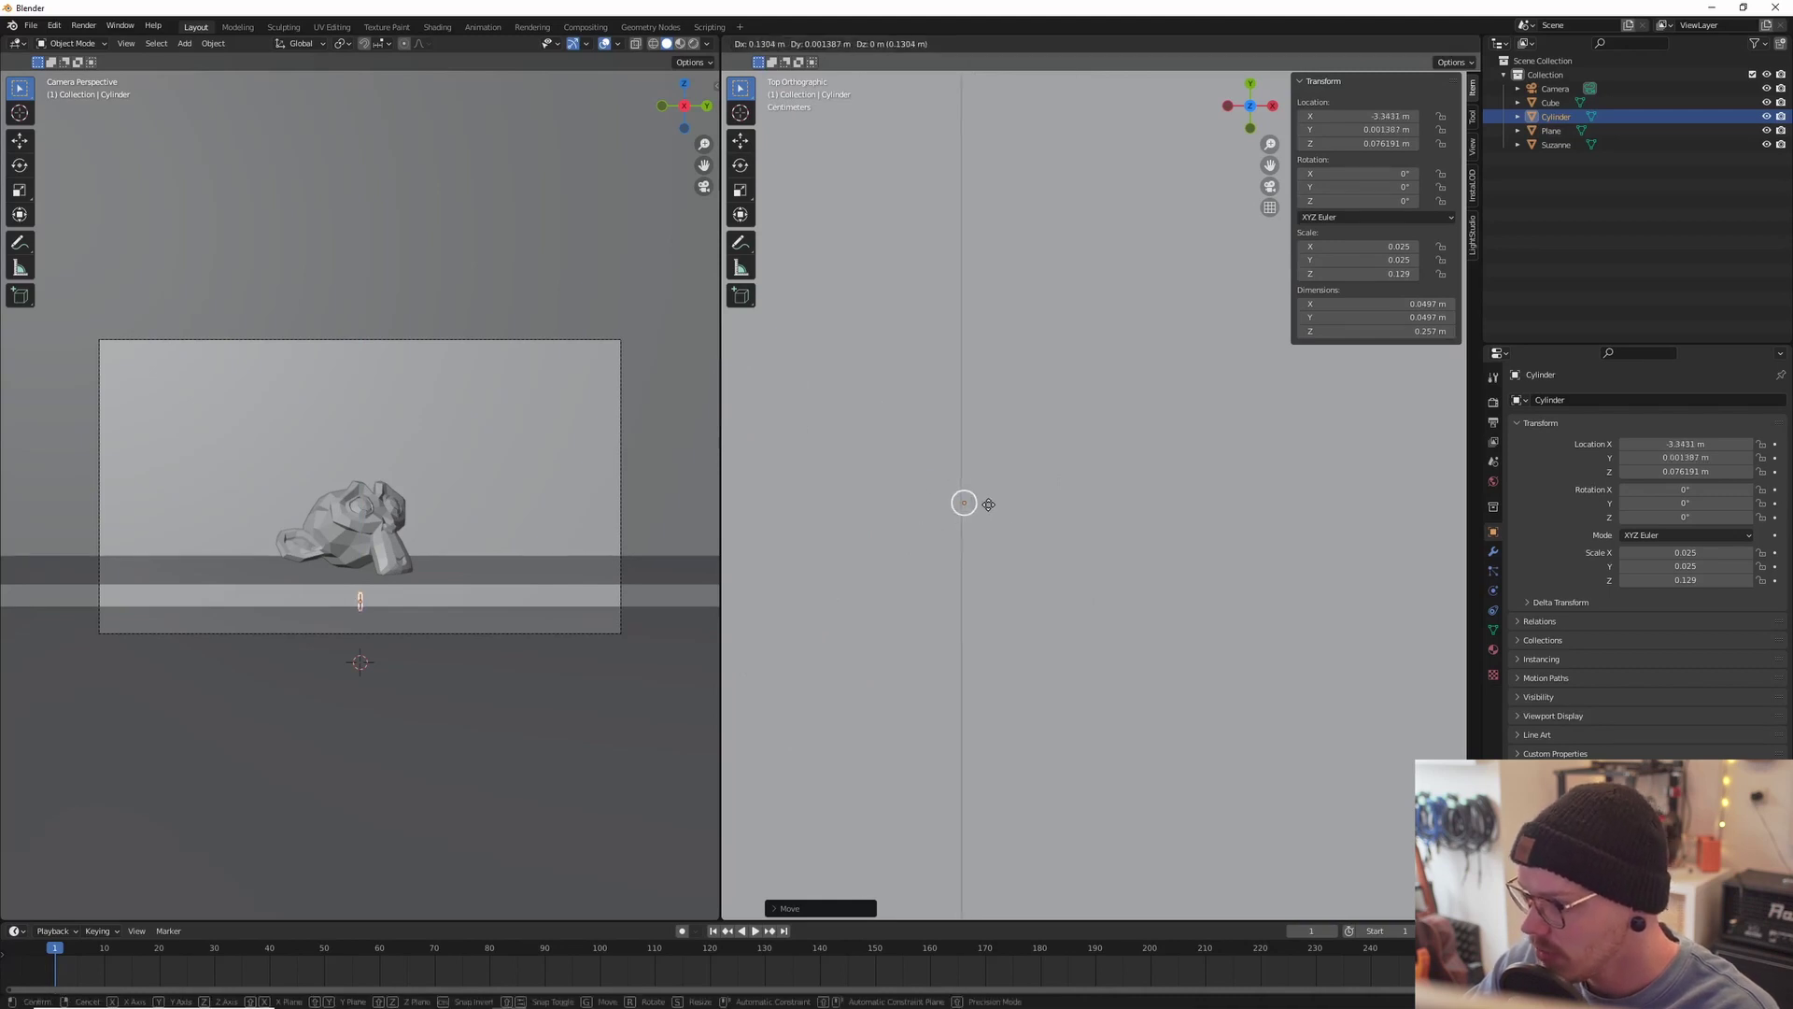
click(976, 505)
Step: Raise the cylinder along Z to about 0.165 m so it stands above the floor in front of the platform
scroll(966, 506, up, 1)
shift+middle_drag(934, 532, 1104, 504)
scroll(1104, 504, up, 3)
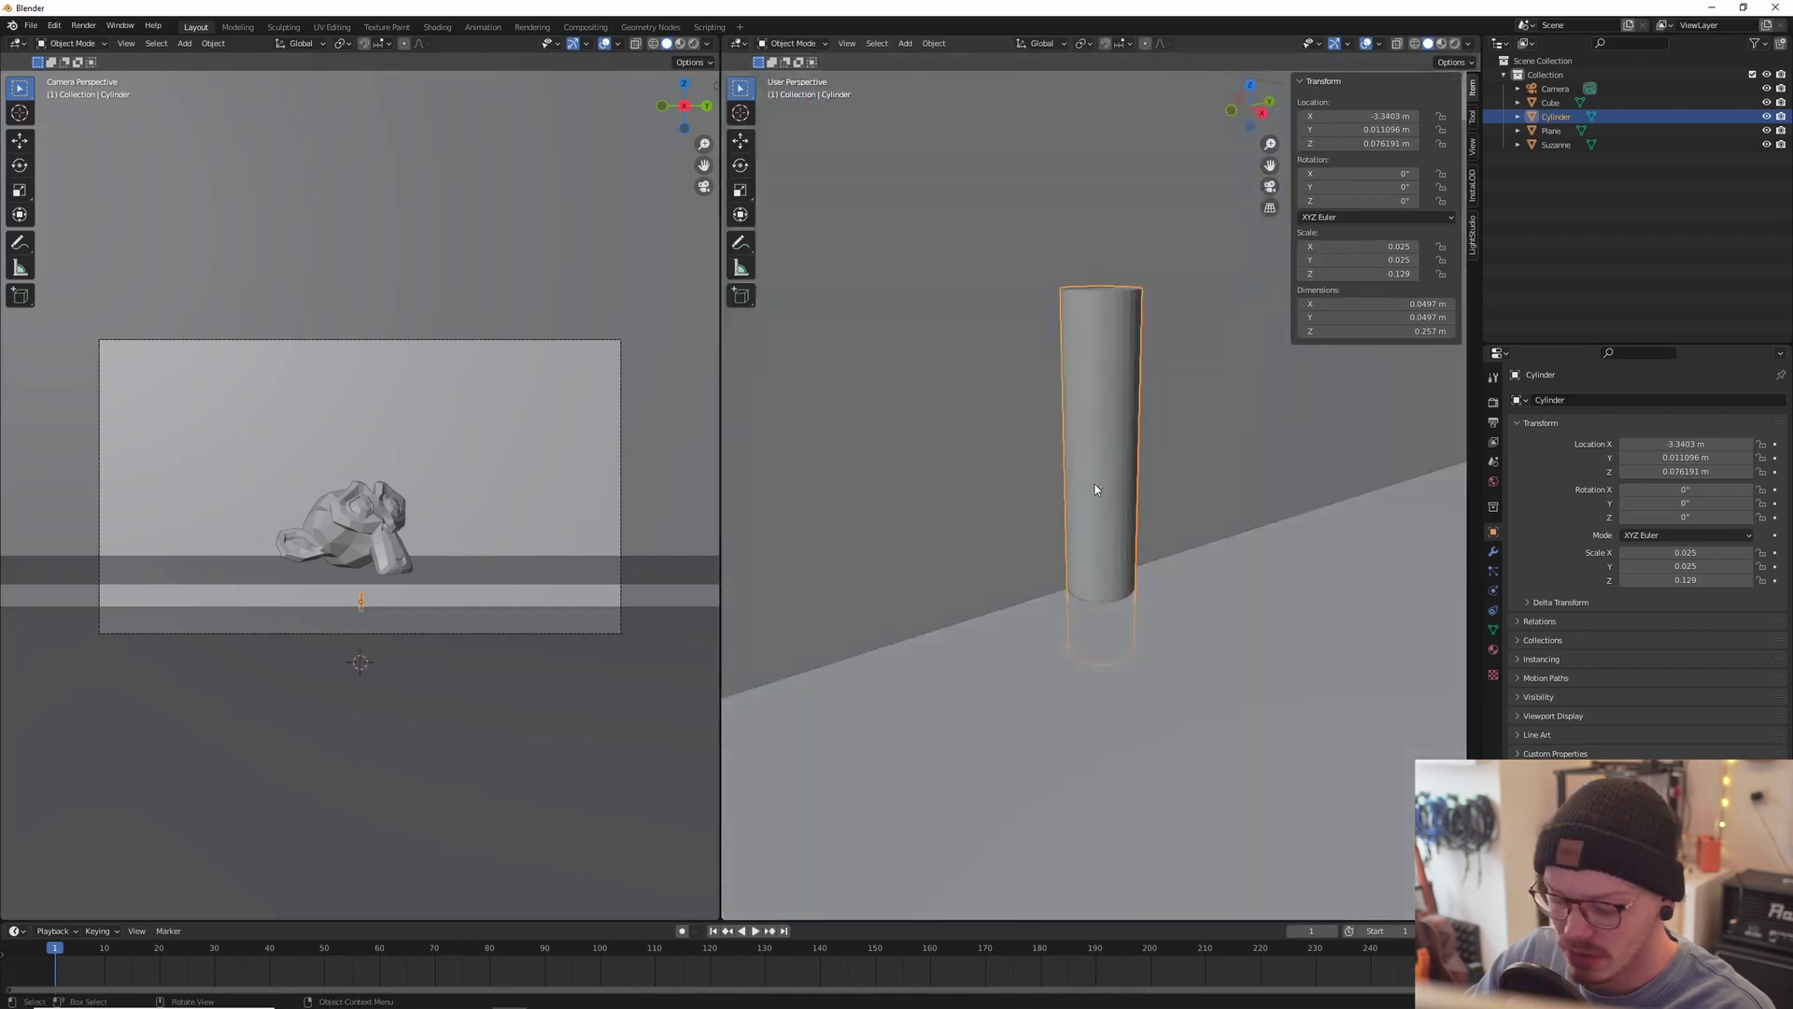
key(g)
key(z)
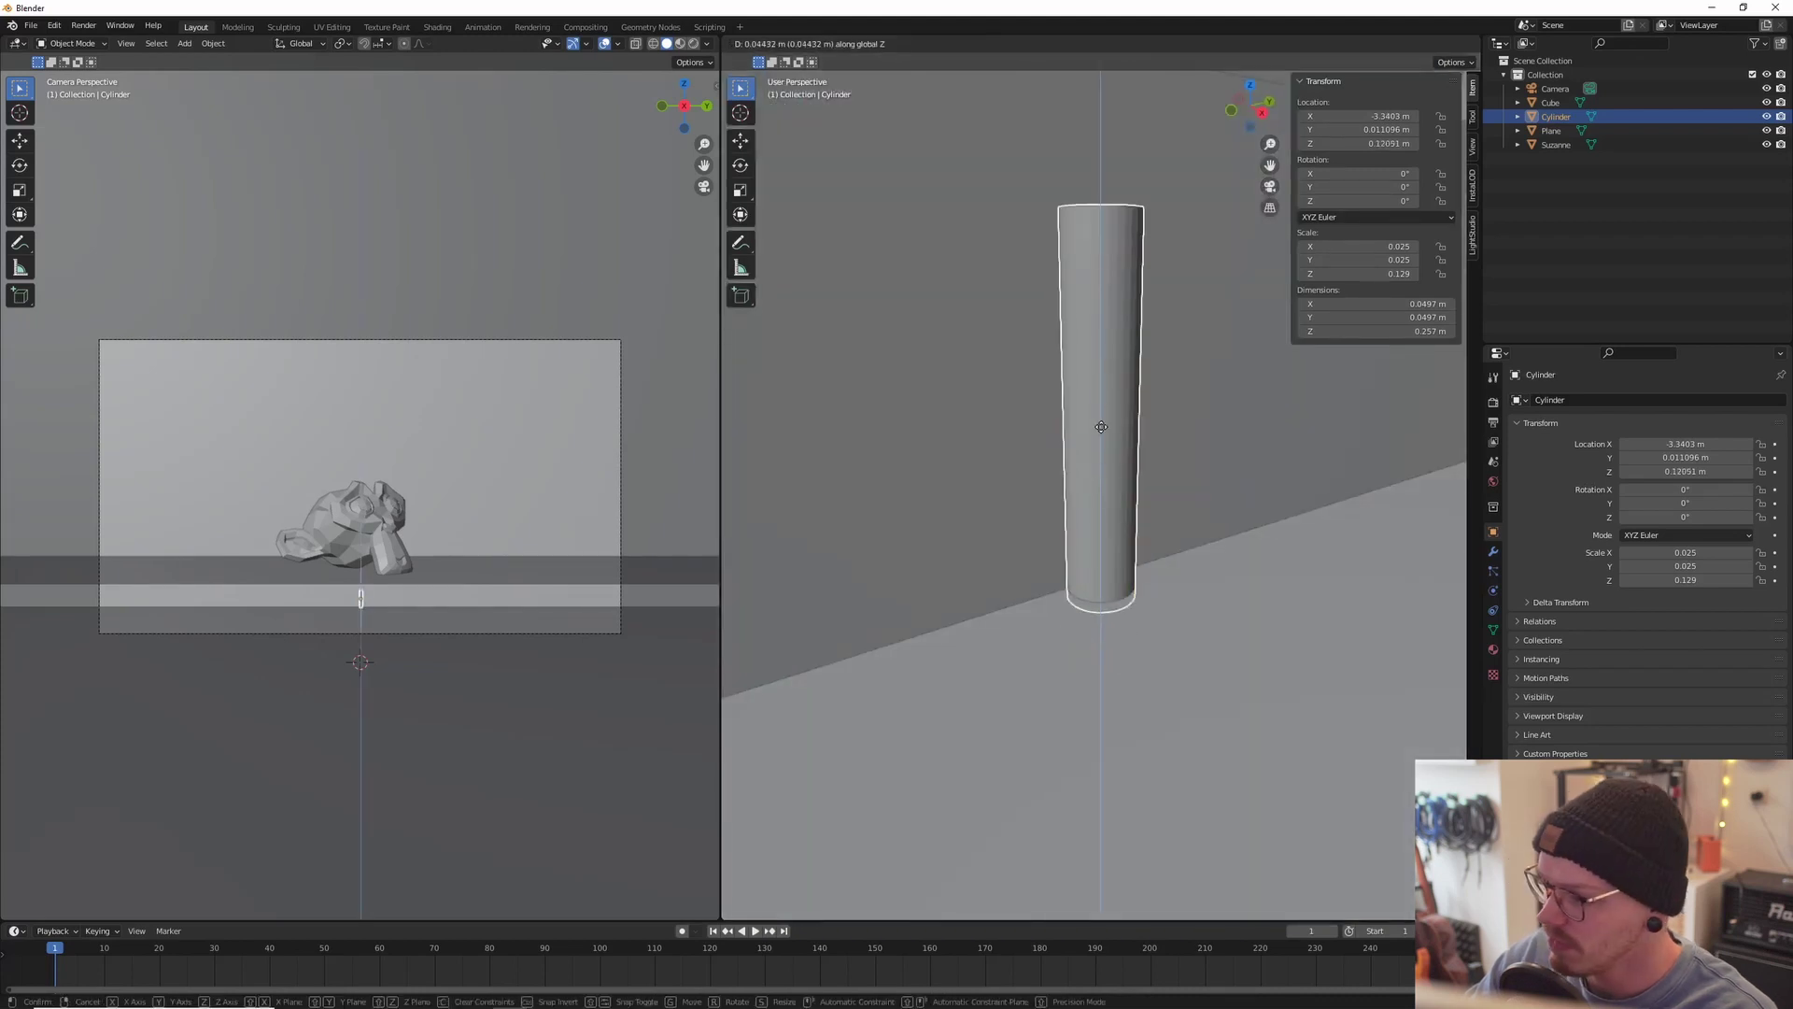
click(1104, 351)
scroll(1095, 376, down, 3)
key(g)
key(z)
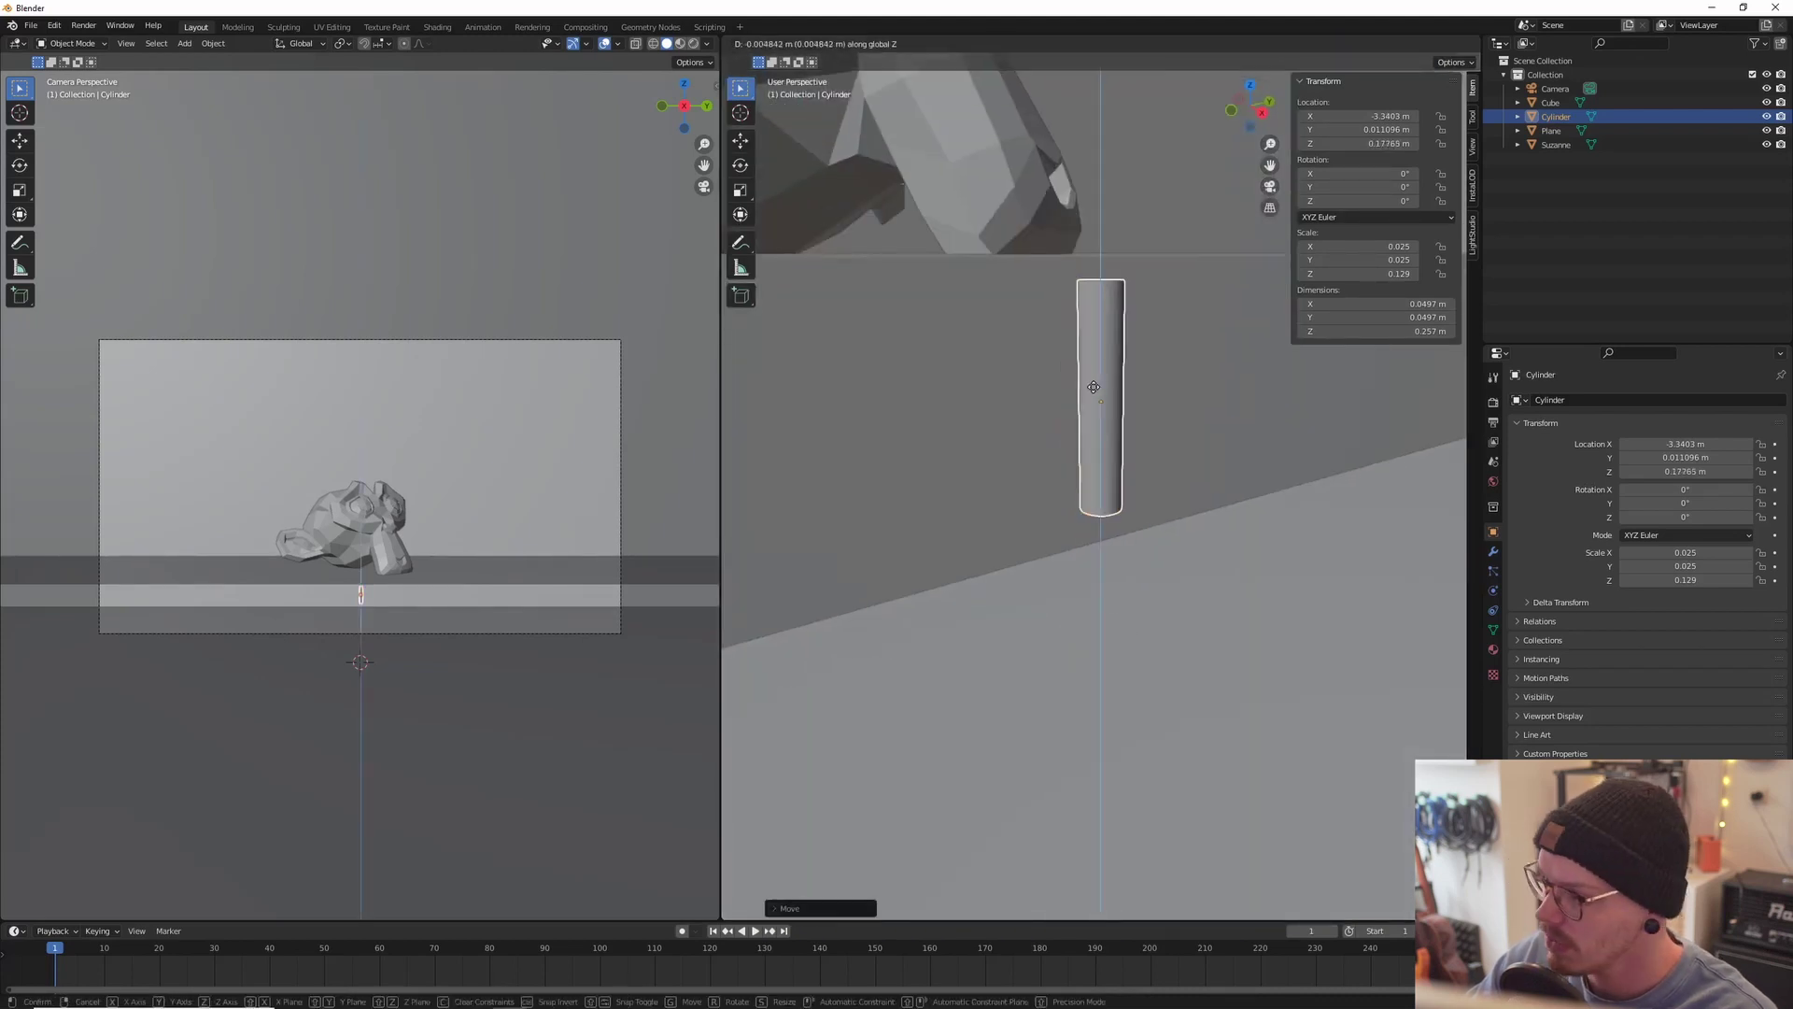
click(1092, 392)
key(s)
key(z)
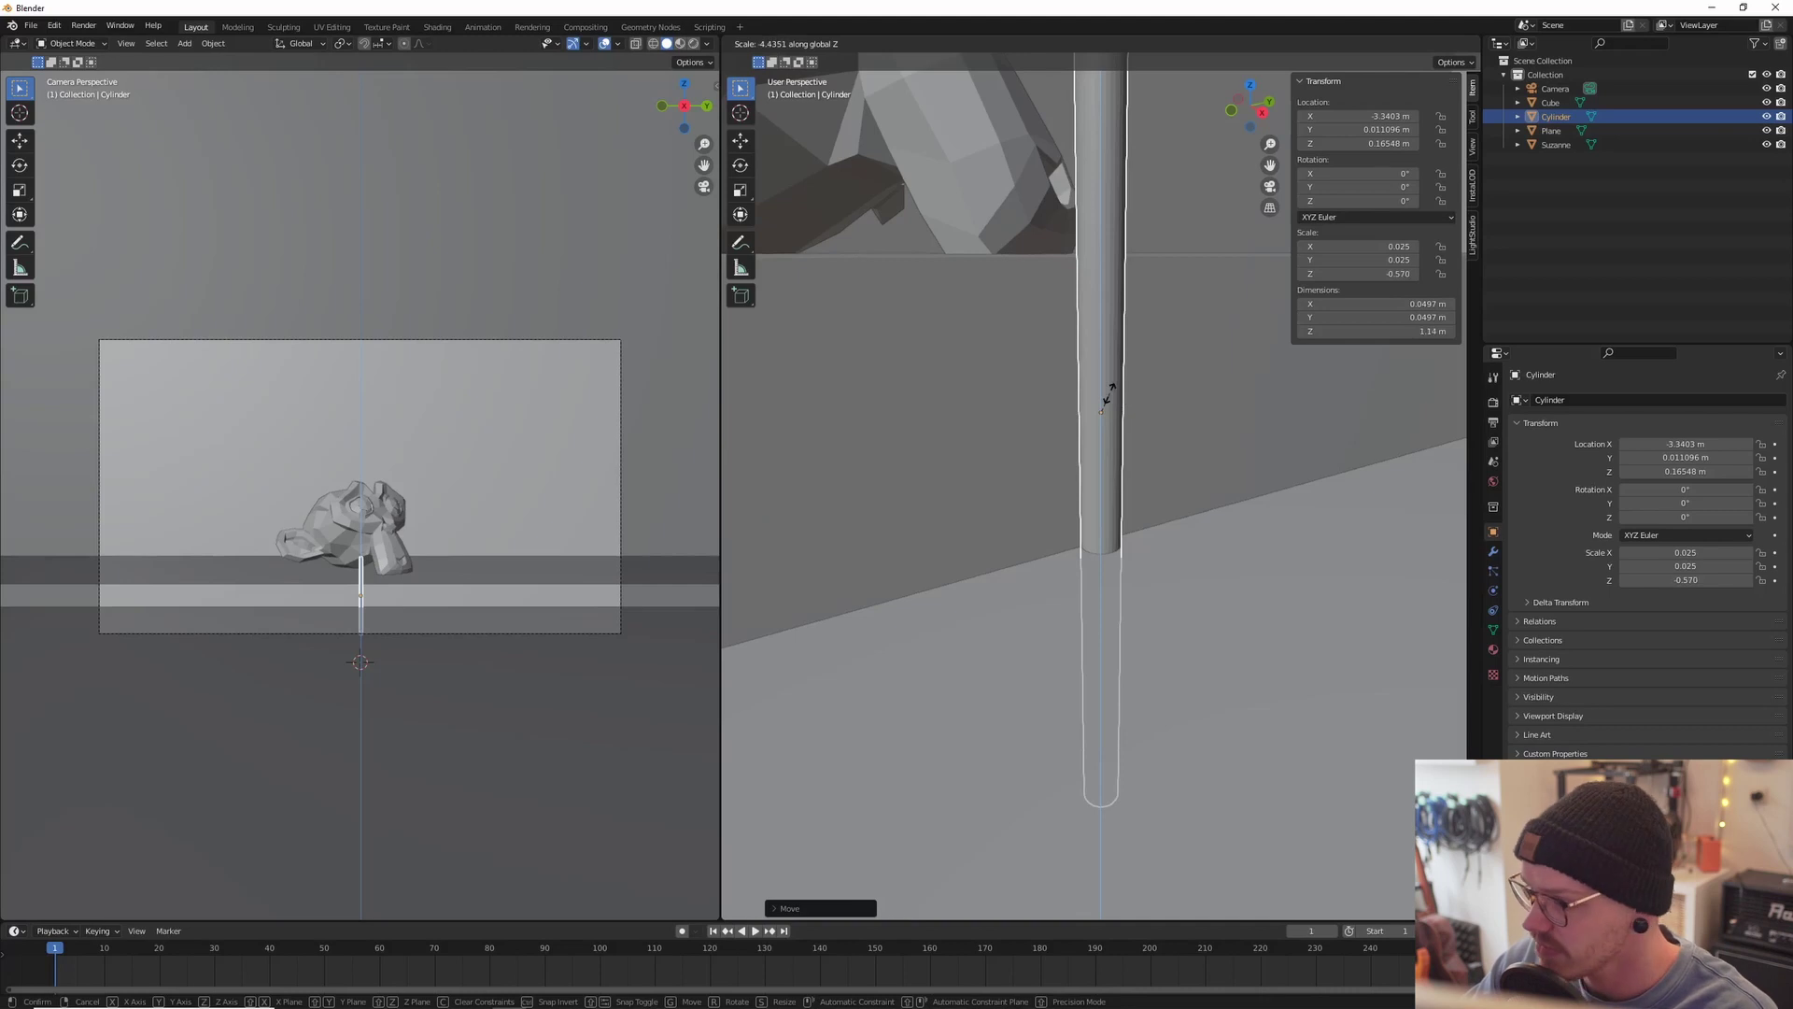
key(Escape)
Step: Enlarge the cylinder uniformly to a scale of about 0.033 in X and Y and 0.172 in Z, and lower it to about Z 0.160 m
key(s)
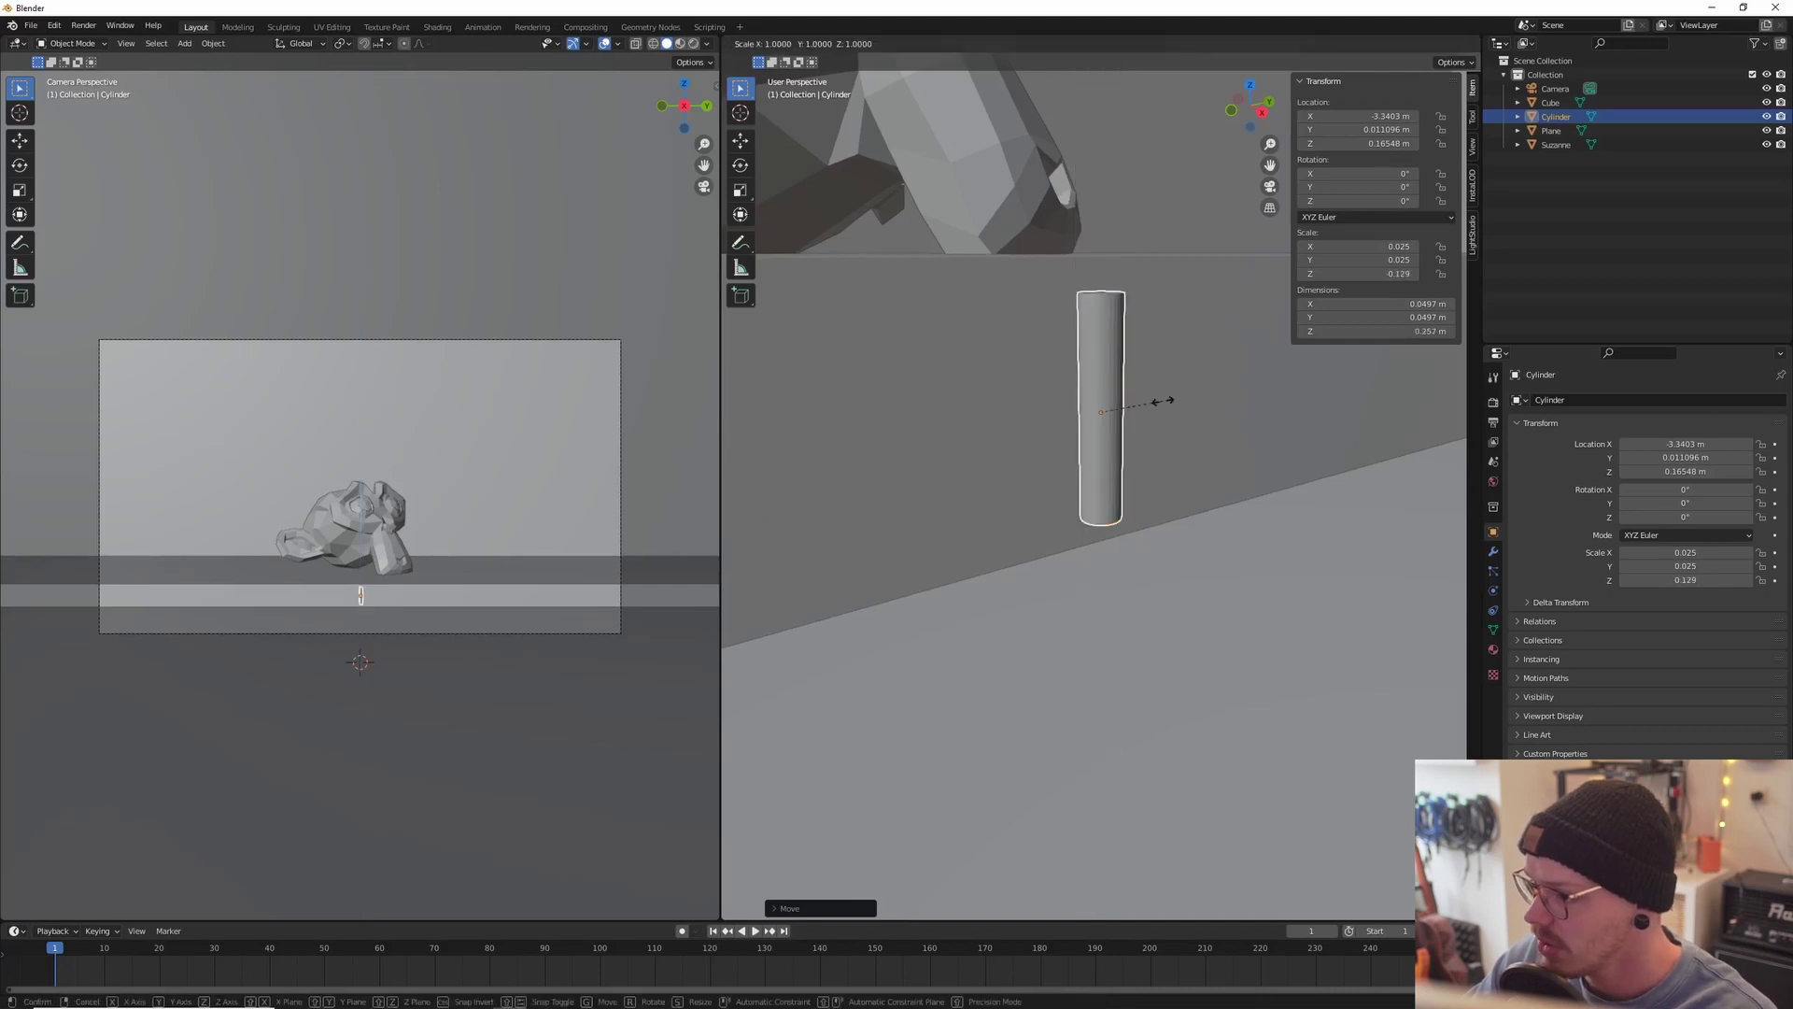
click(1380, 412)
key(g)
key(z)
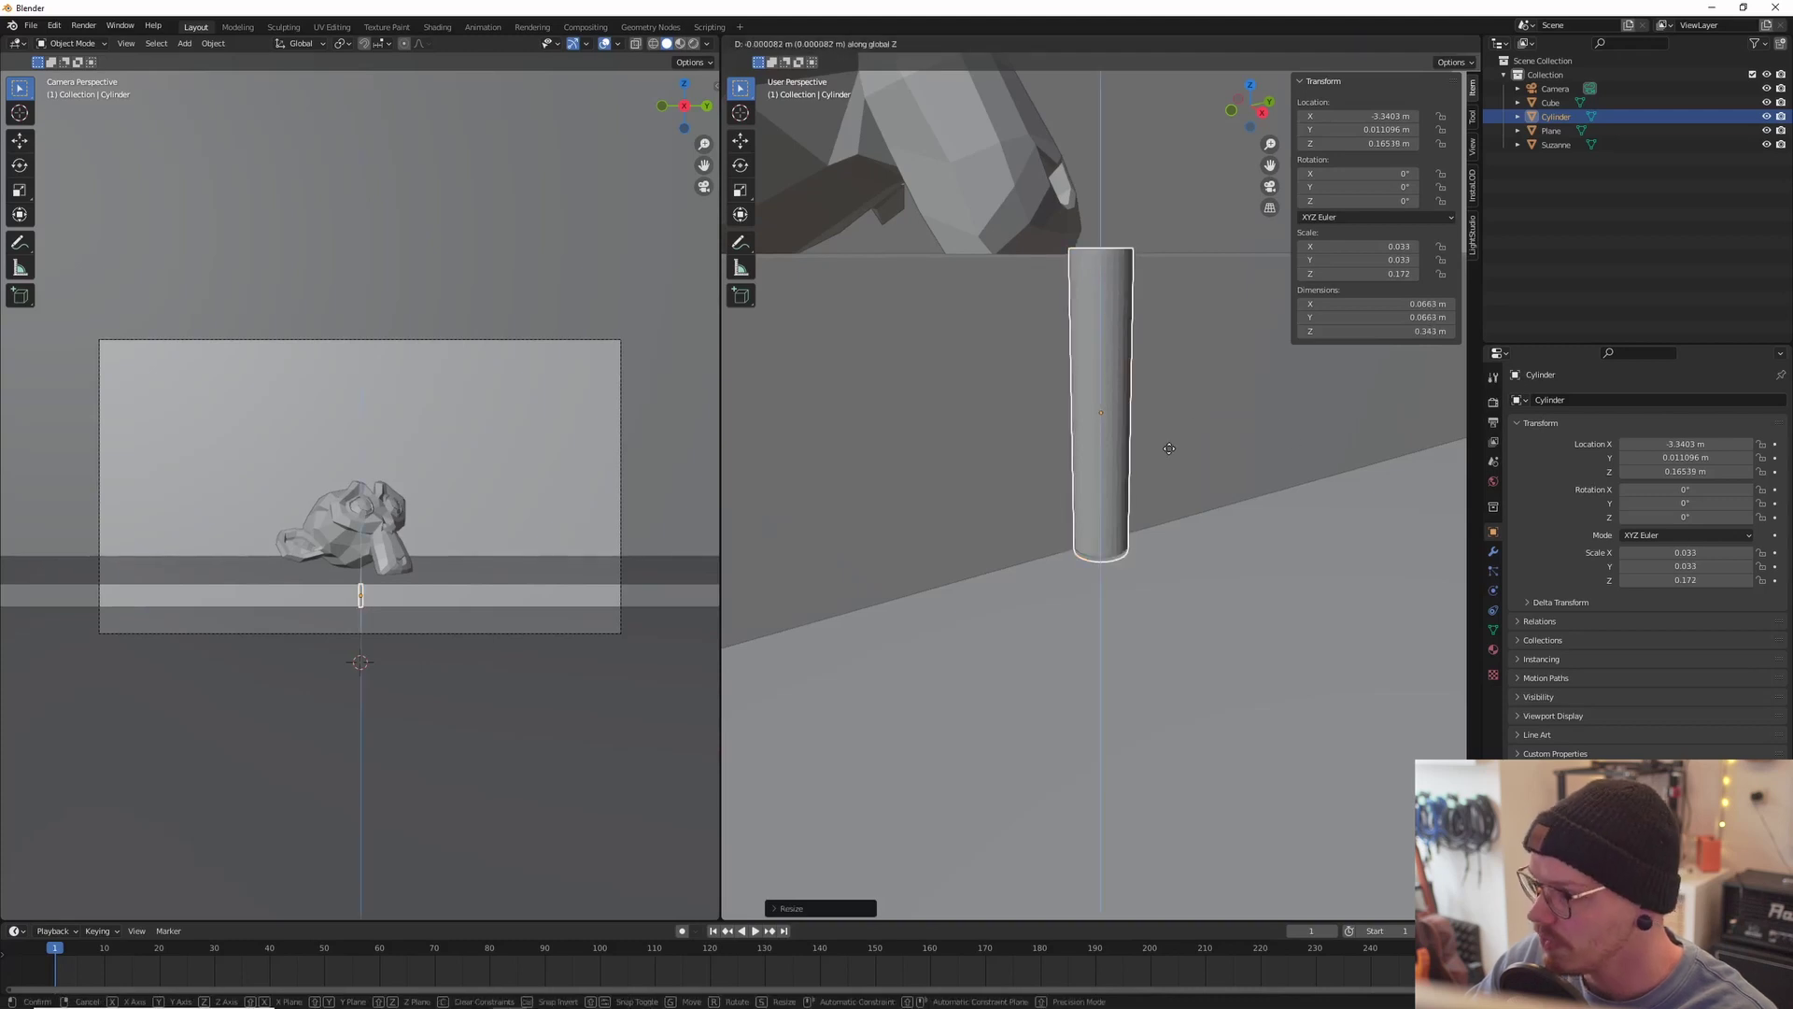
click(1189, 500)
middle_drag(1189, 501, 995, 320)
scroll(1050, 486, down, 4)
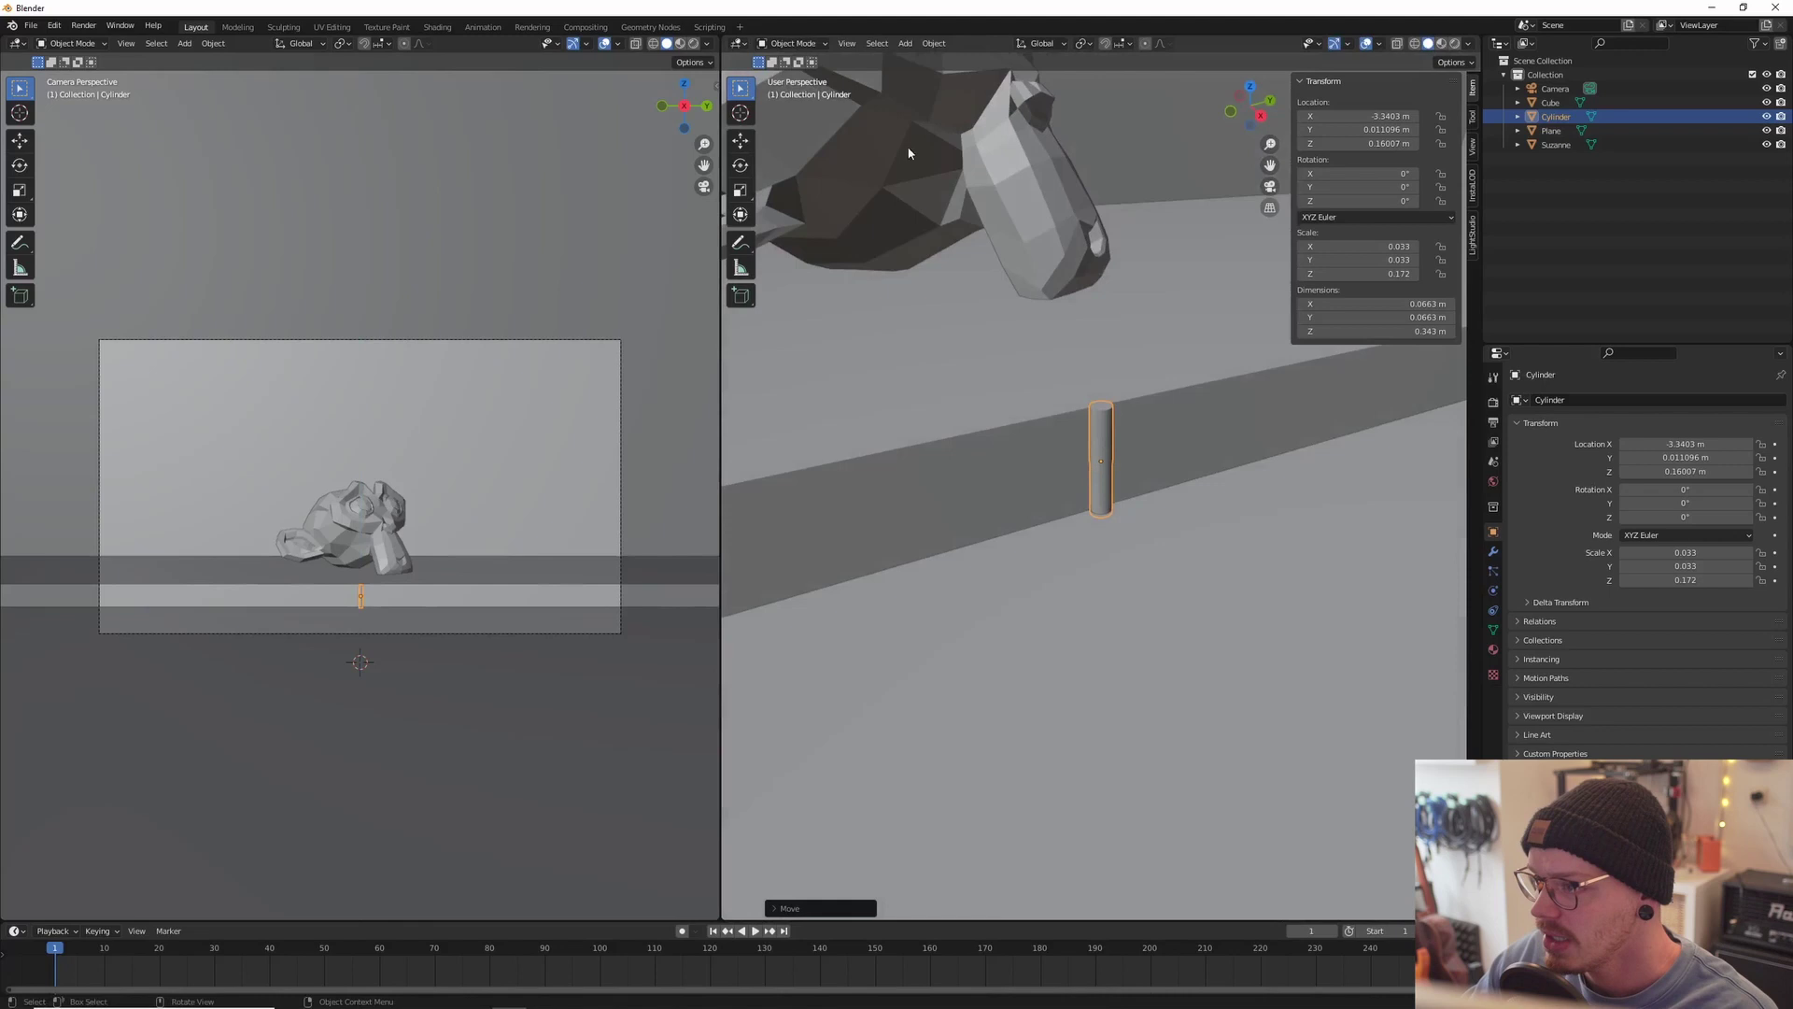
Step: Turn the perspective viewport beside the camera view into a Geometry Node Editor and create a new node tree for the cylinder
click(736, 43)
click(814, 161)
click(1103, 44)
key(Home)
scroll(990, 392, down, 3)
scroll(976, 411, up, 2)
scroll(487, 653, up, 4)
shift+middle_drag(487, 653, 426, 479)
scroll(978, 409, down, 2)
middle_drag(1084, 388, 1025, 375)
Step: Add a Curve Line node and connect its Curve output to the Group Output's Geometry input
key(shift+a)
mouse_move(941, 411)
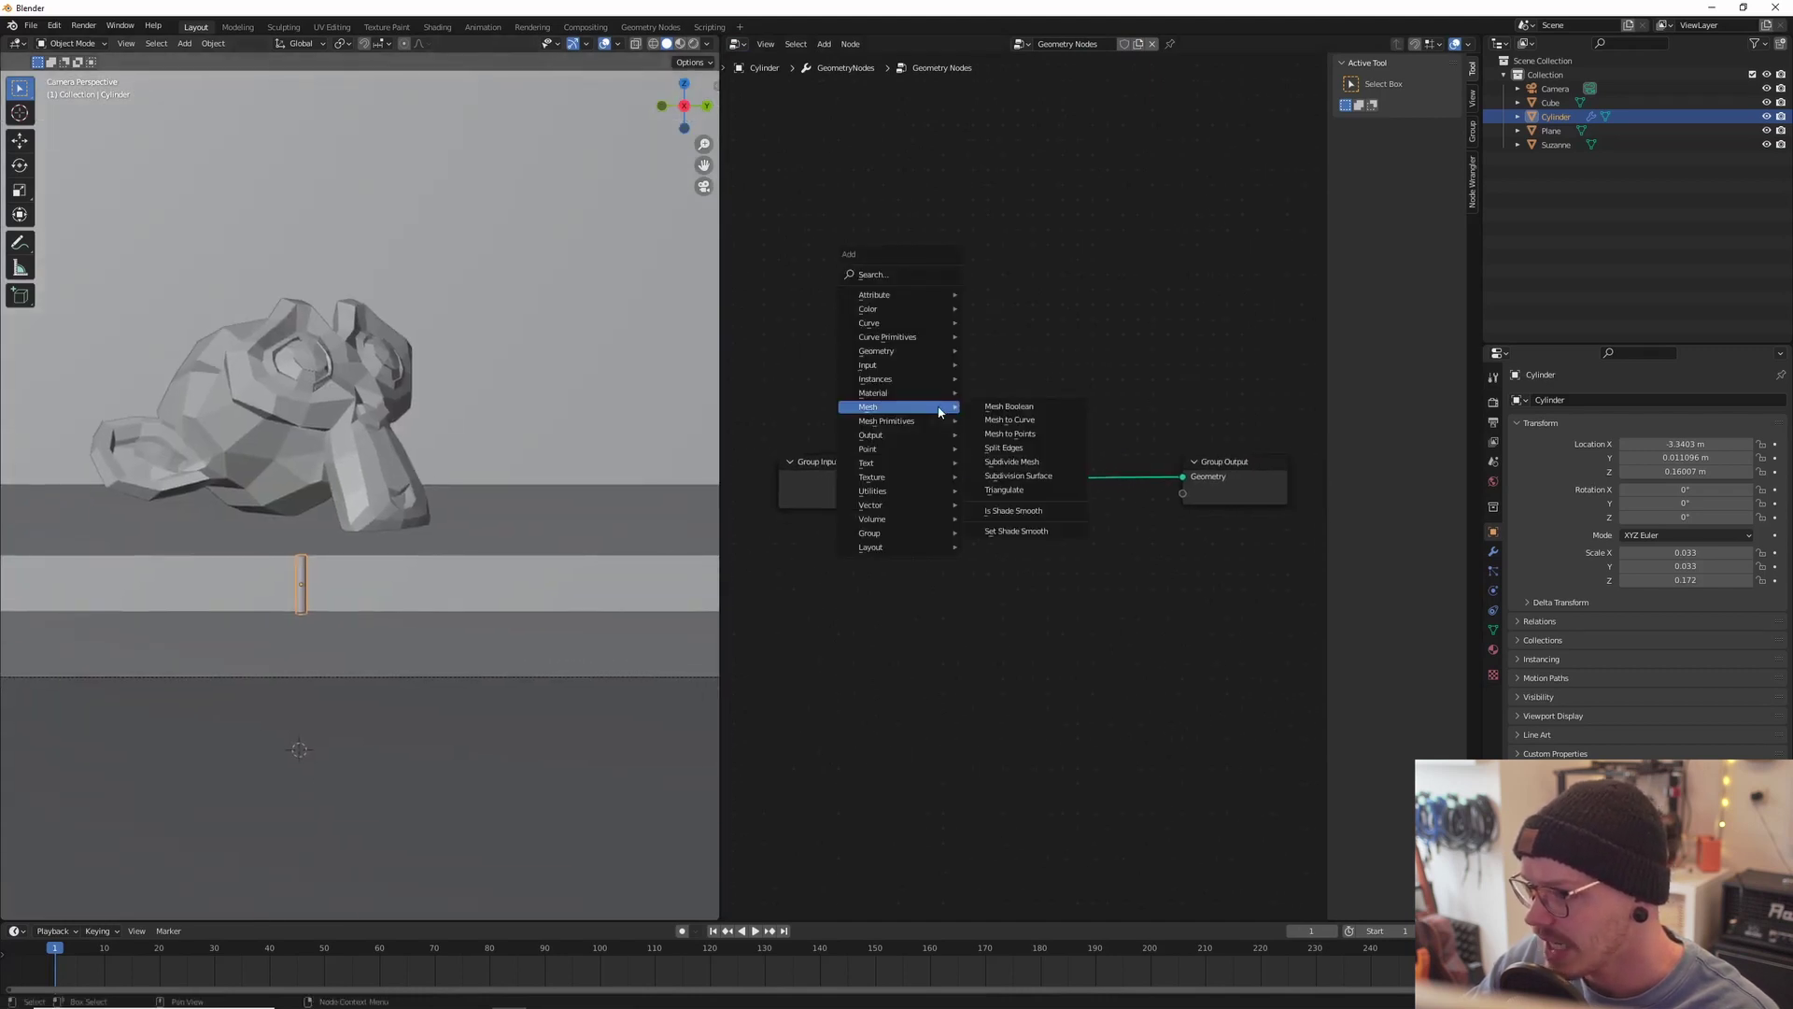
key(shift+a)
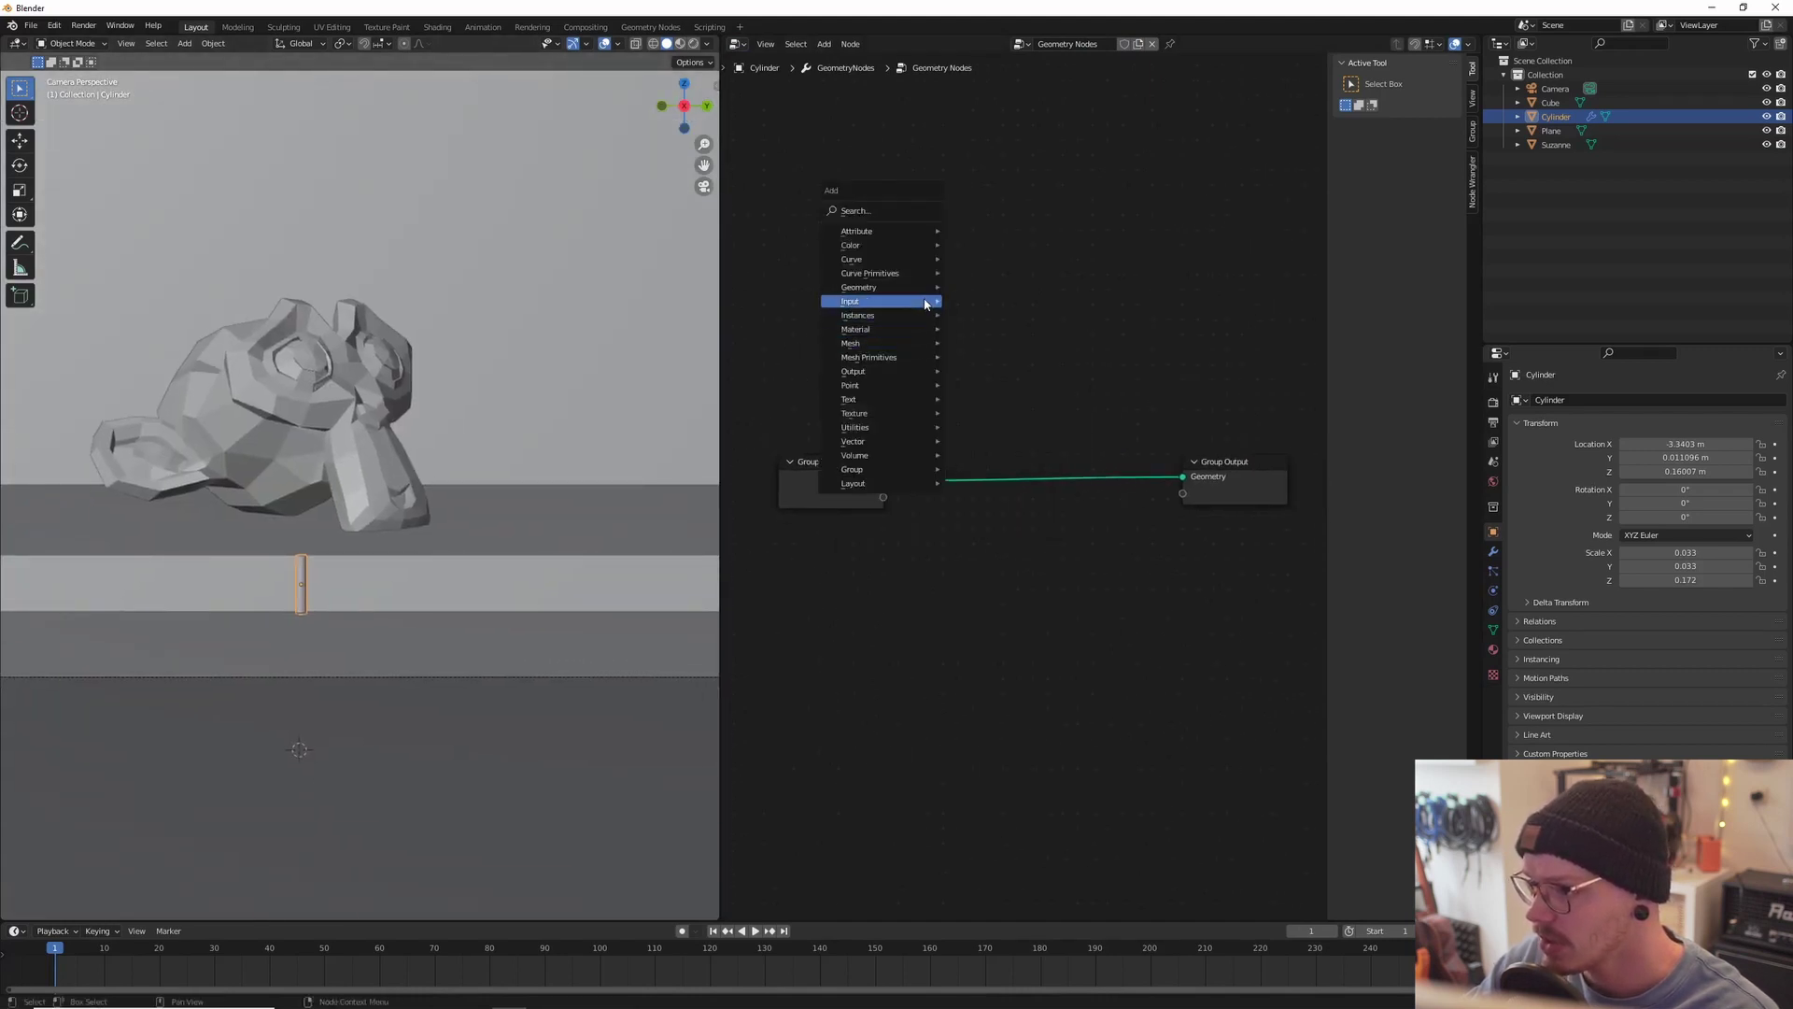
mouse_move(923, 258)
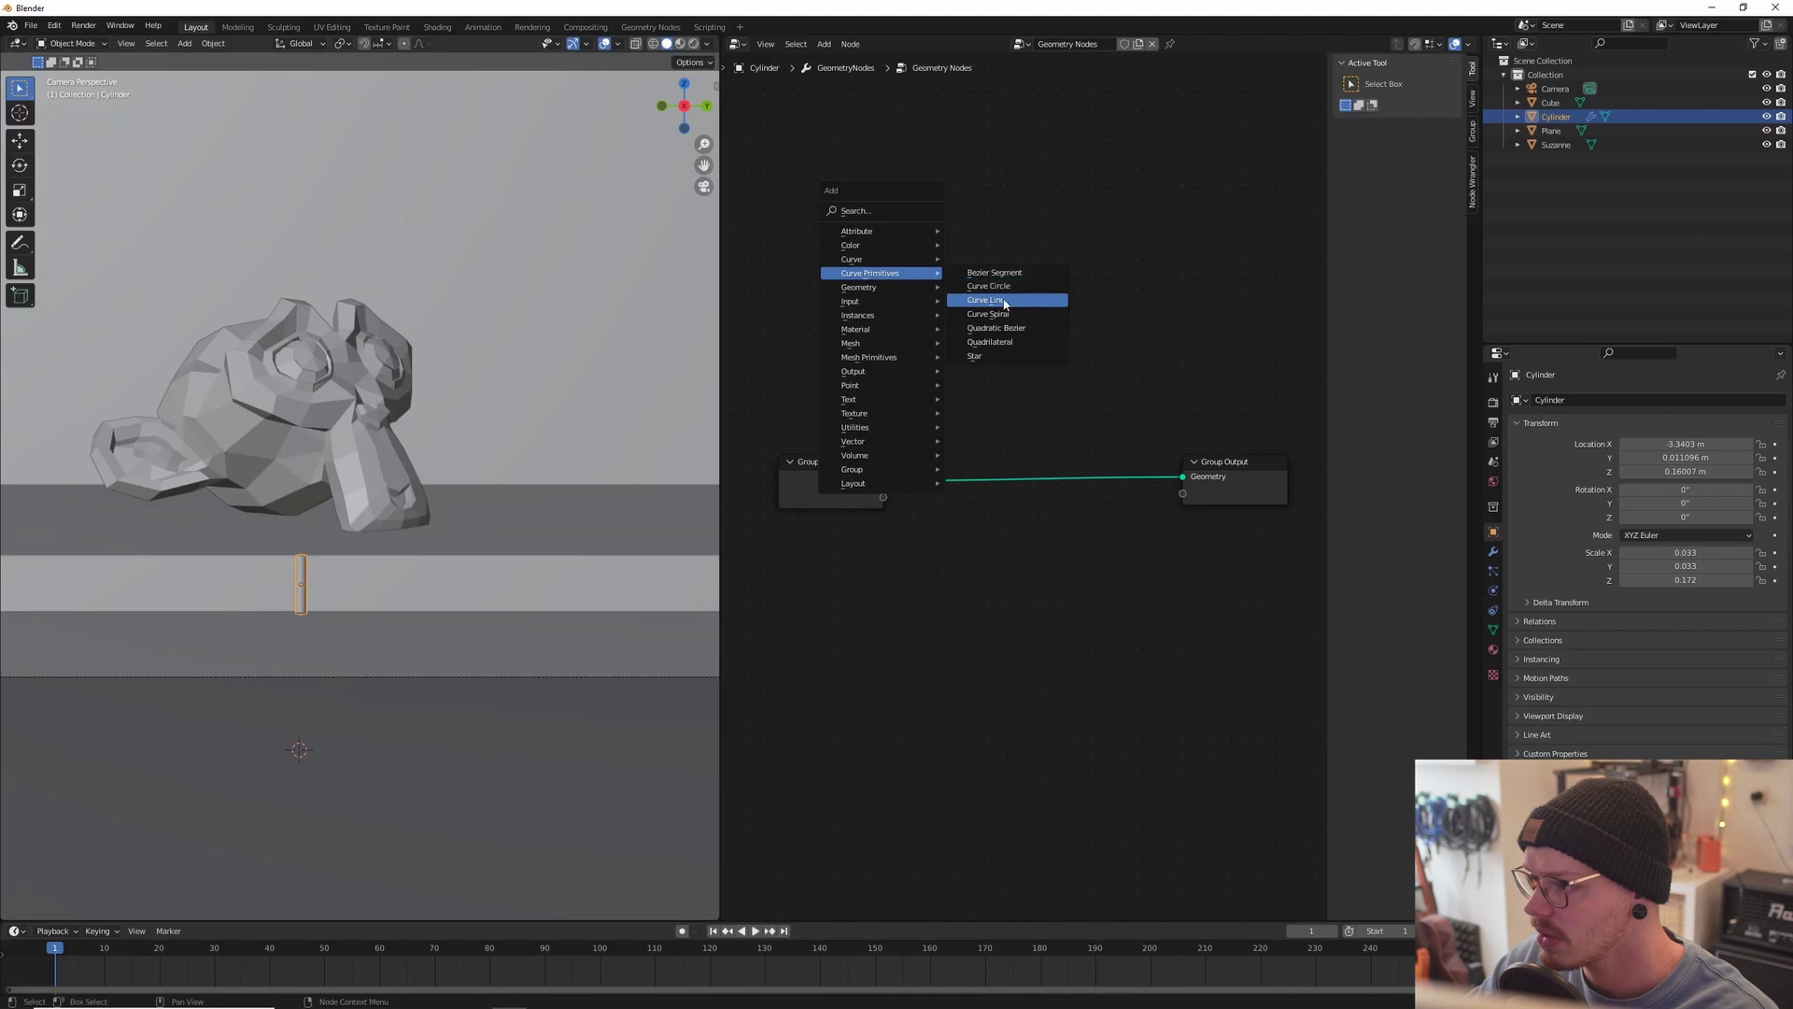
click(999, 303)
click(873, 217)
drag(1007, 271, 1183, 476)
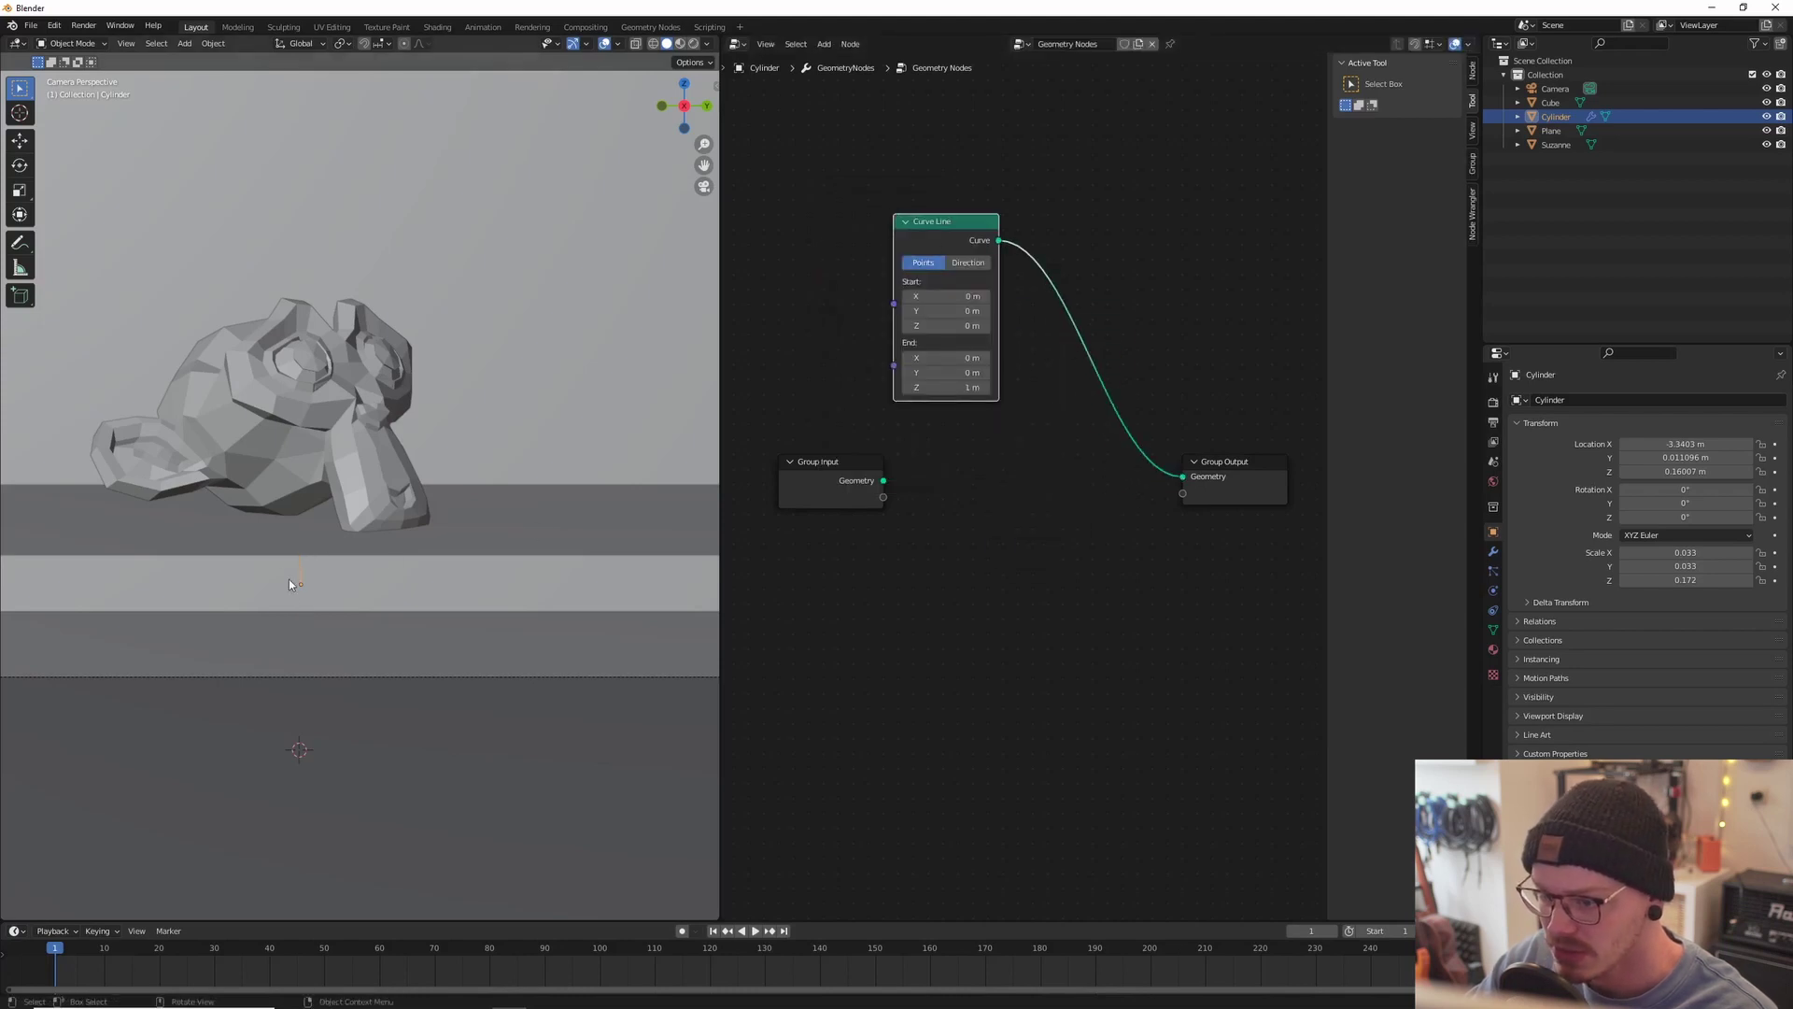
Step: Set the Curve Line's end point to X 0 m, Y about 15.3 m and Z 0 m so it runs along the platform
click(936, 362)
text(1)
key(Return)
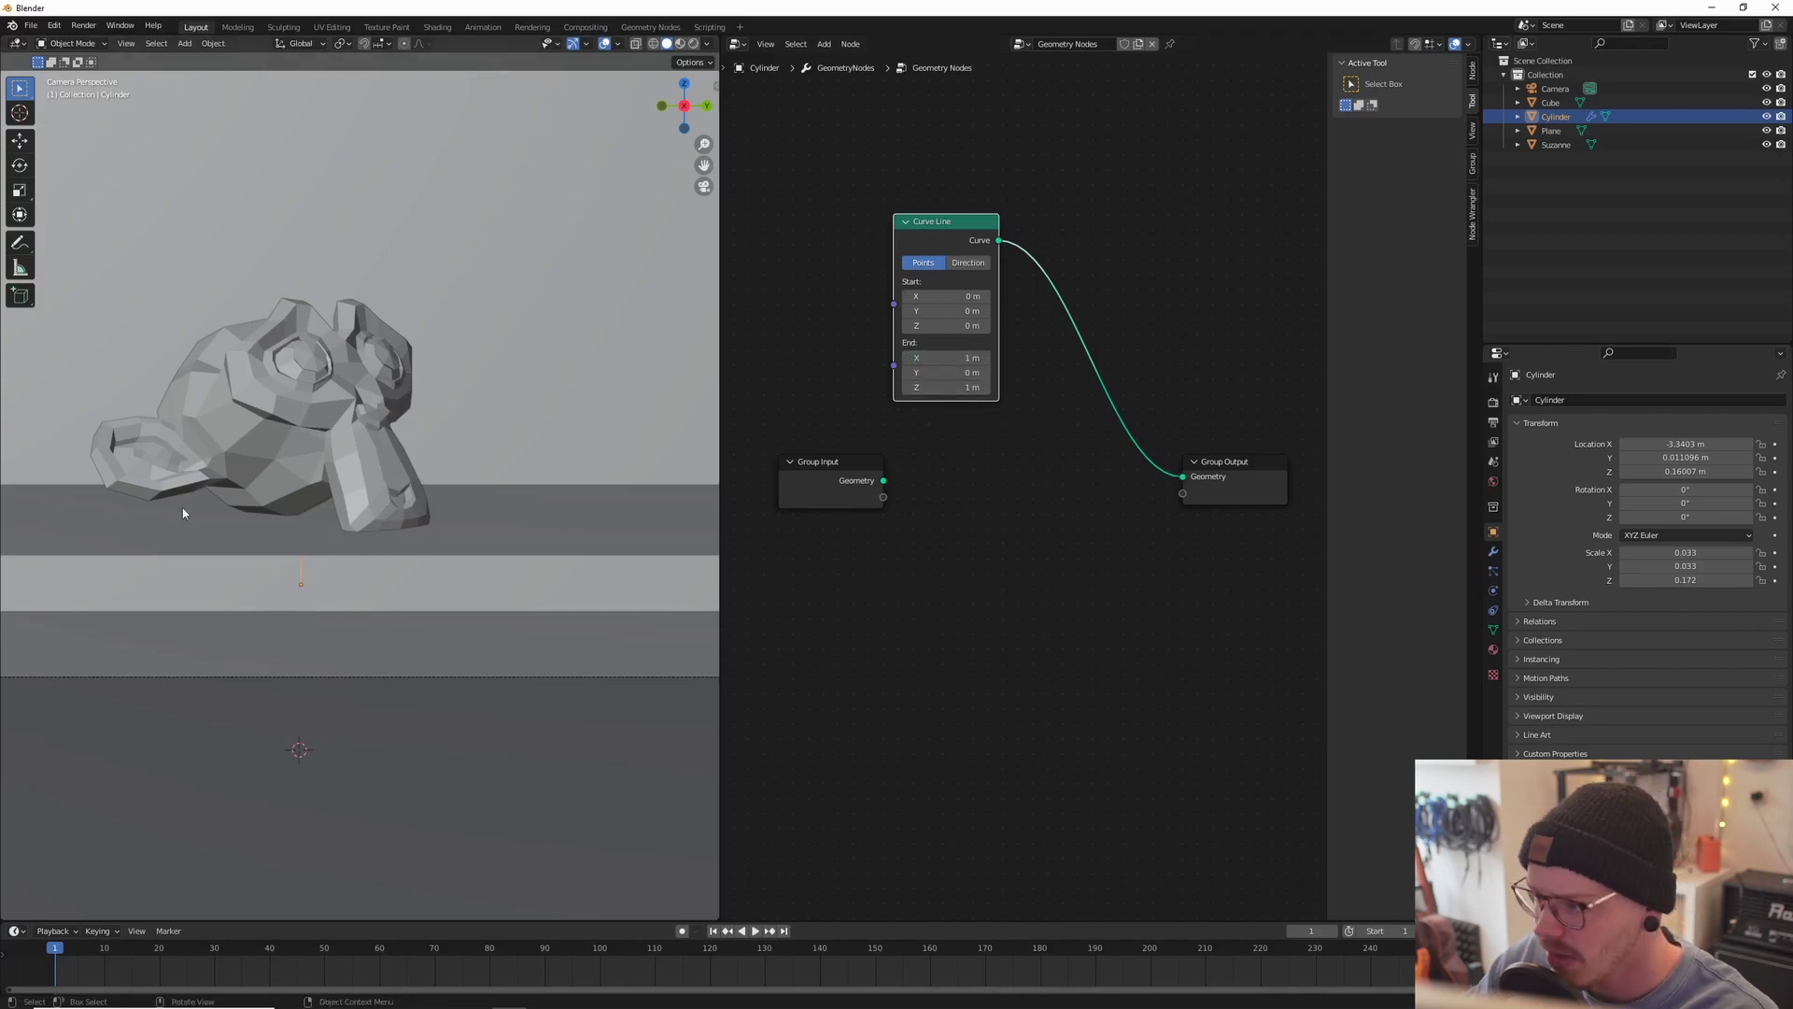
click(945, 386)
text(0)
key(Return)
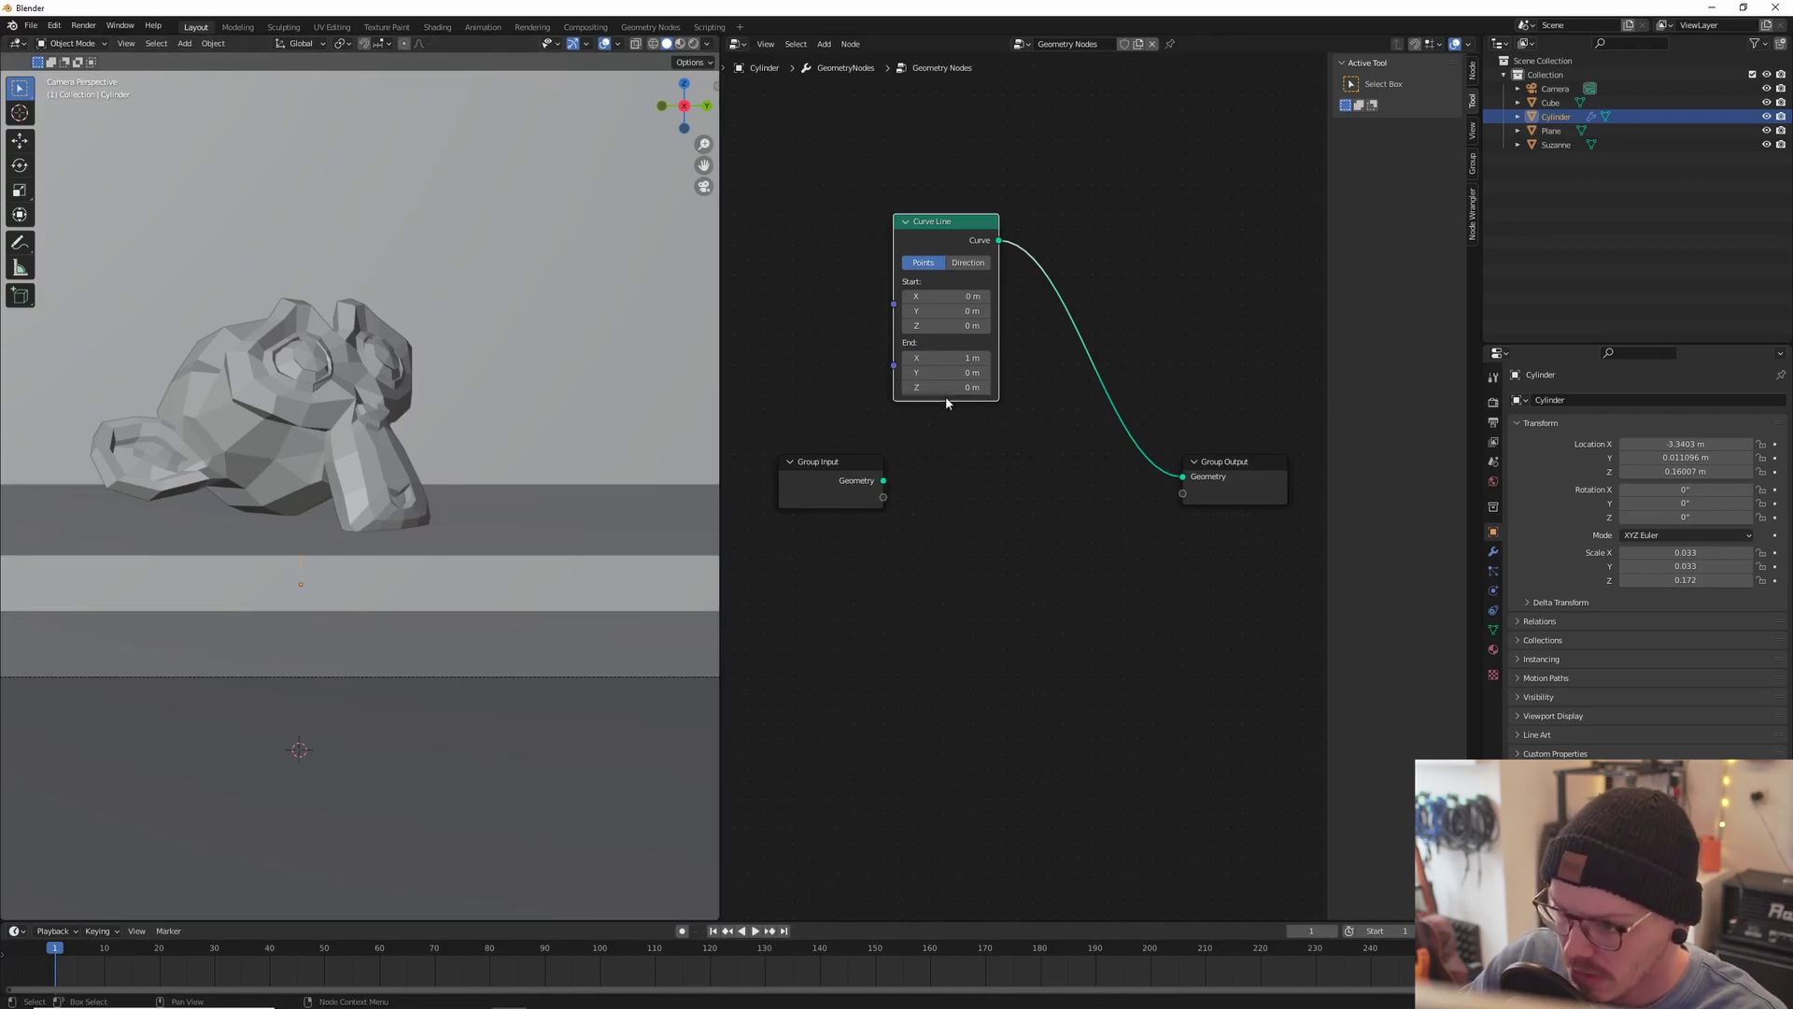
middle_drag(467, 495, 635, 387)
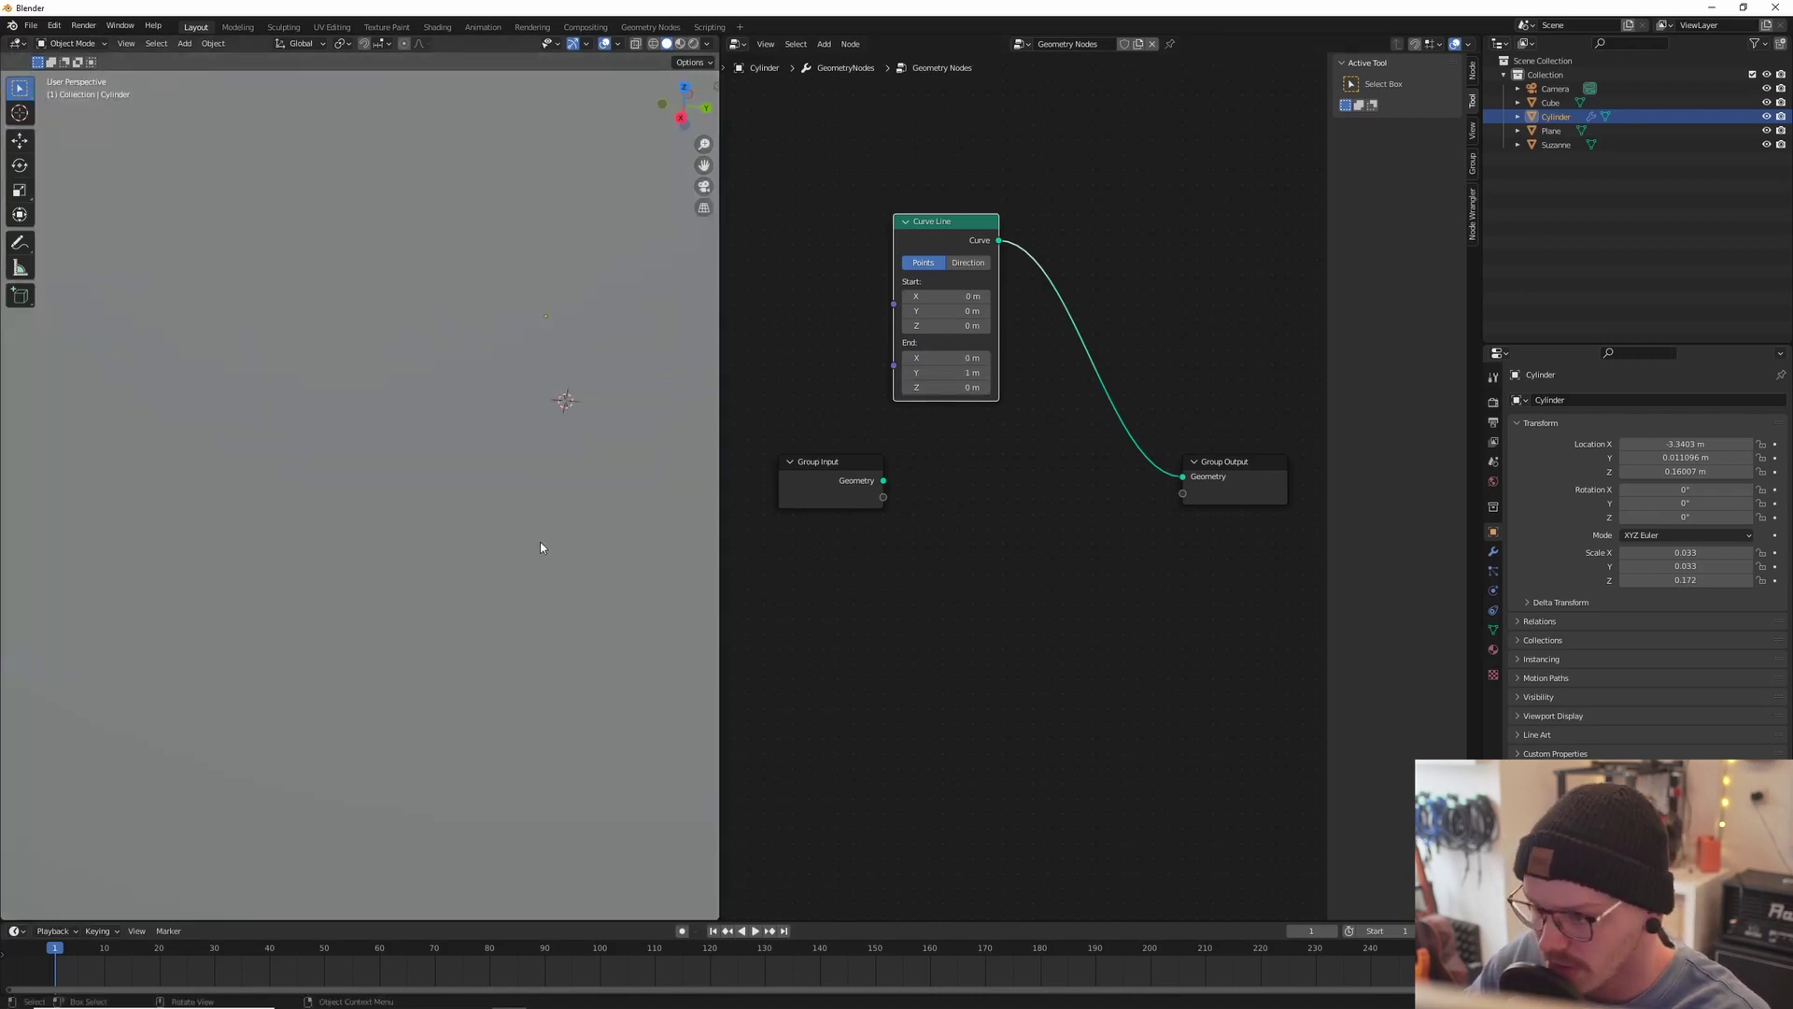
drag(945, 371, 1074, 371)
middle_drag(484, 480, 418, 444)
drag(946, 372, 958, 372)
Step: Insert an Instance on Points node between the Curve Line and the Group Output
key(shift+a)
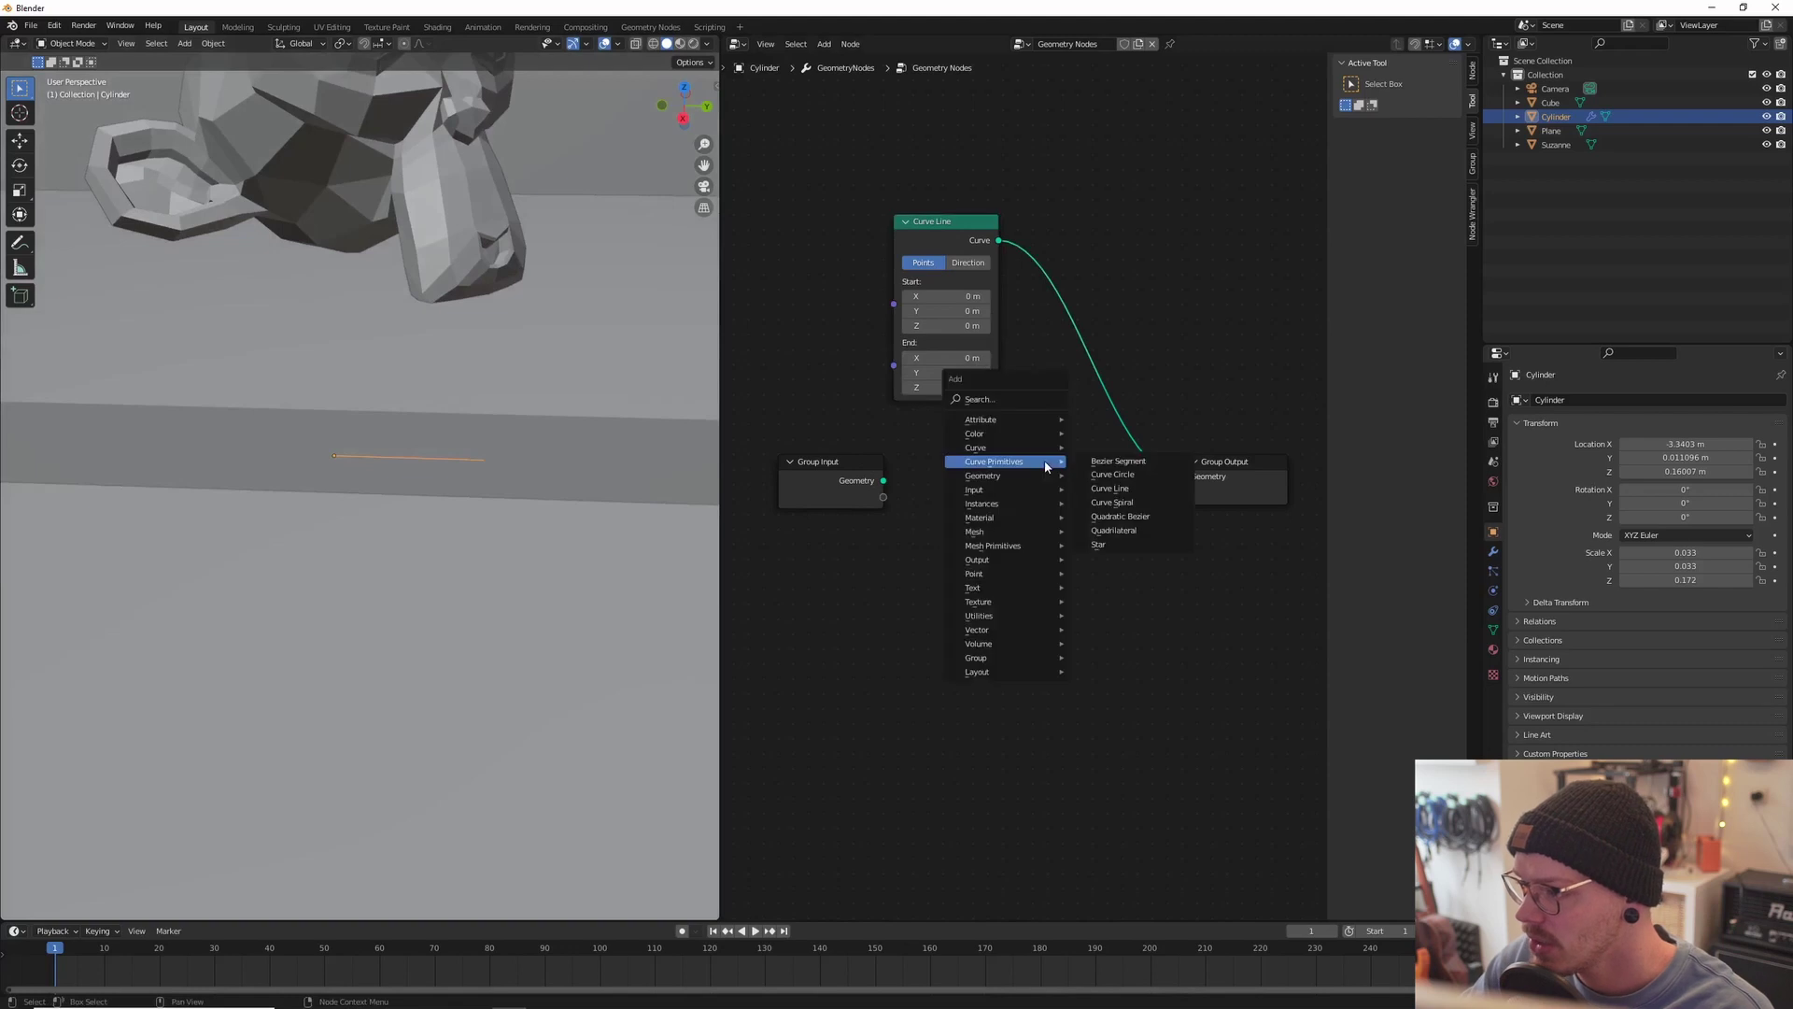
click(1051, 407)
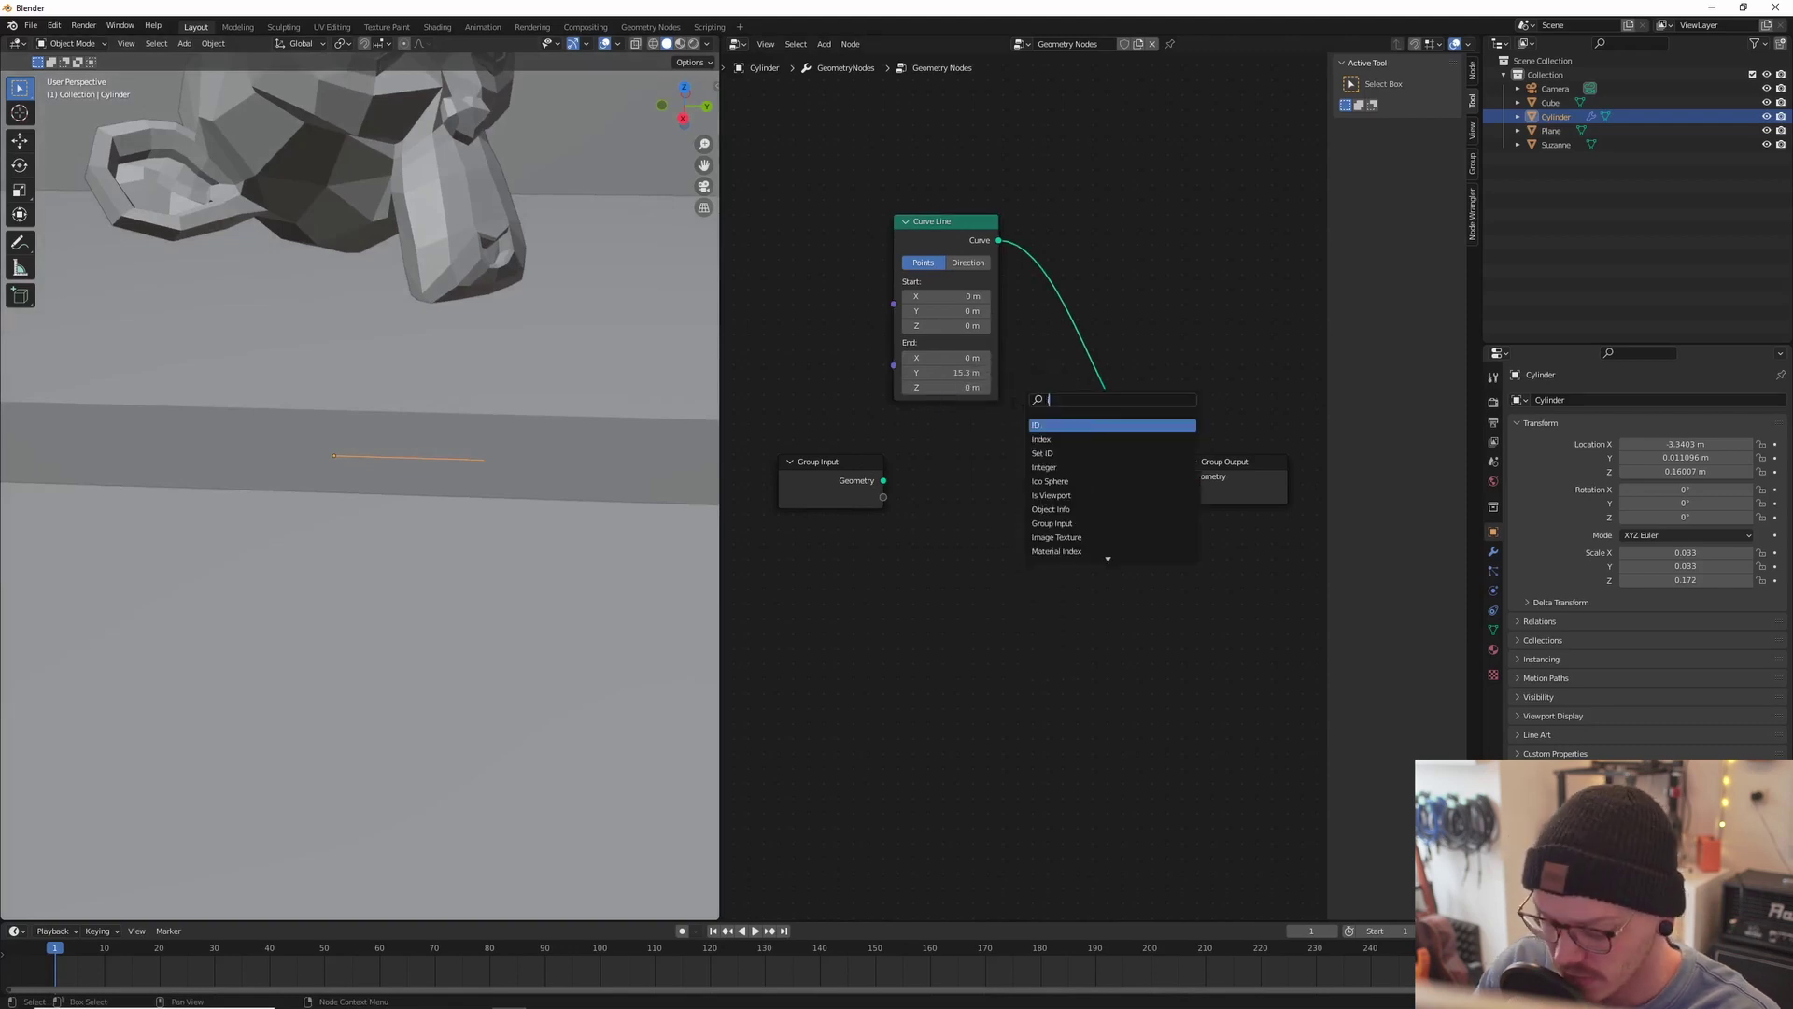
text(instance)
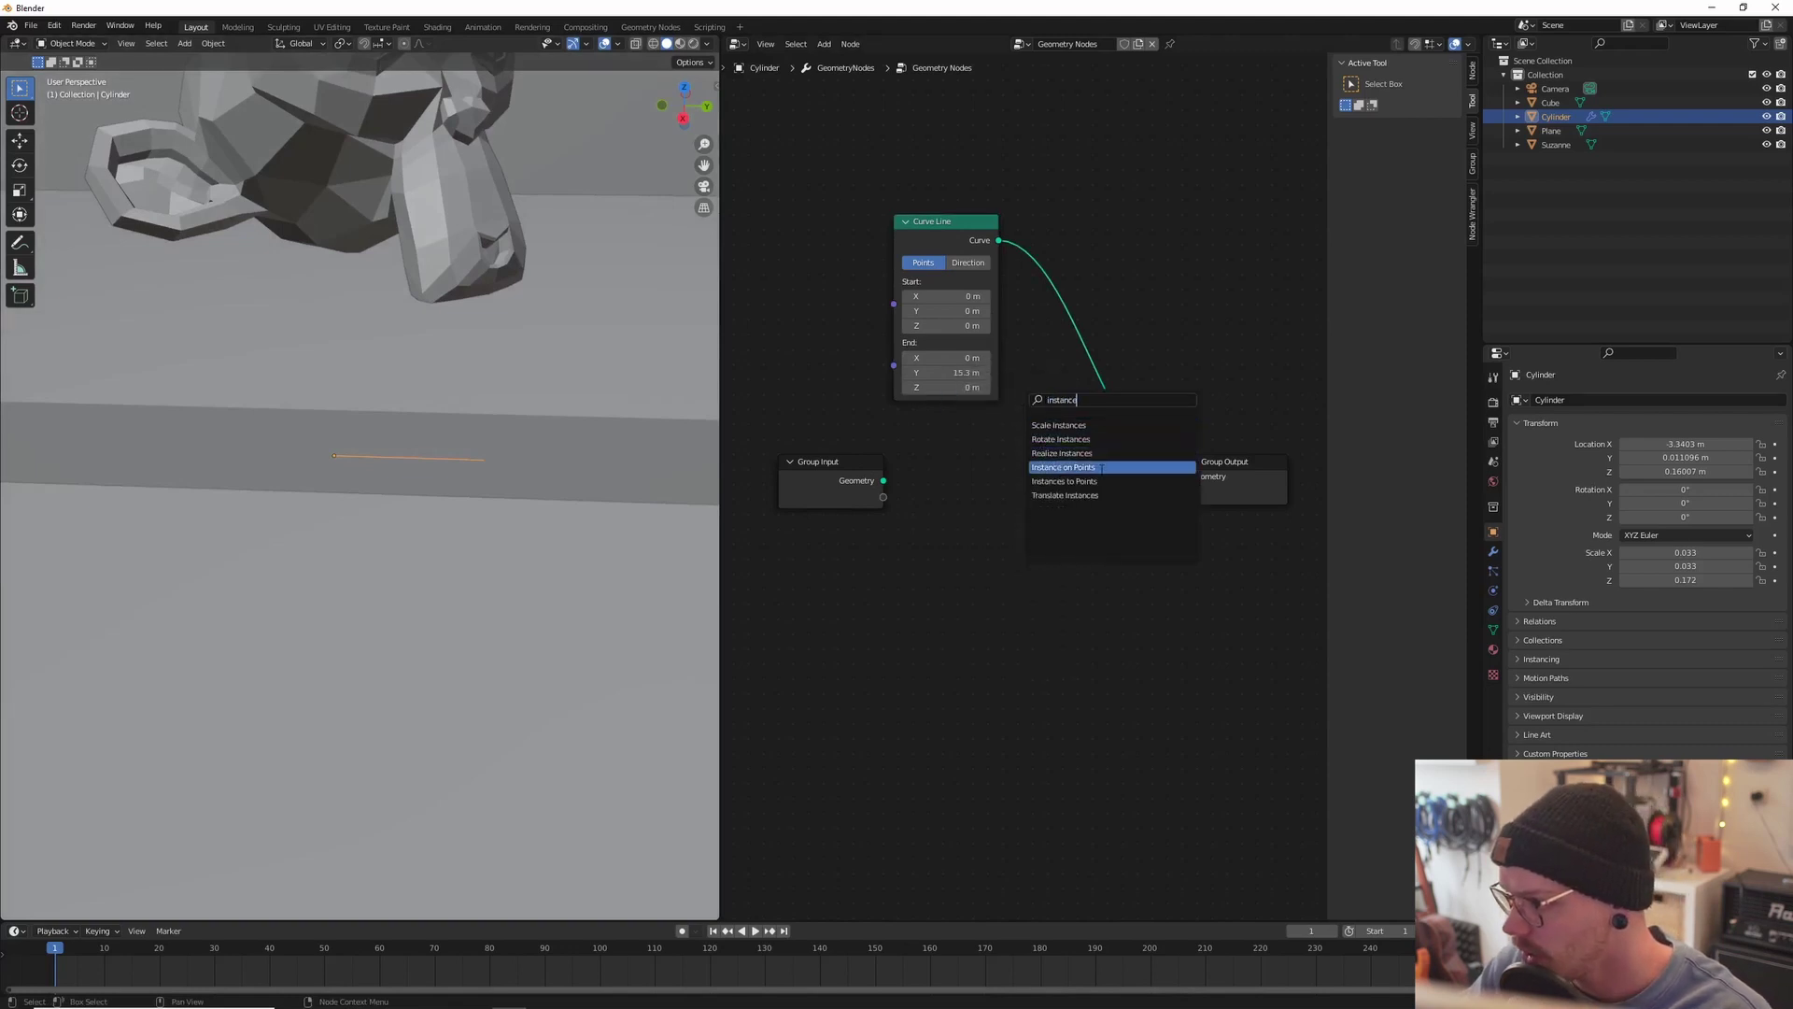
click(1075, 467)
click(1113, 383)
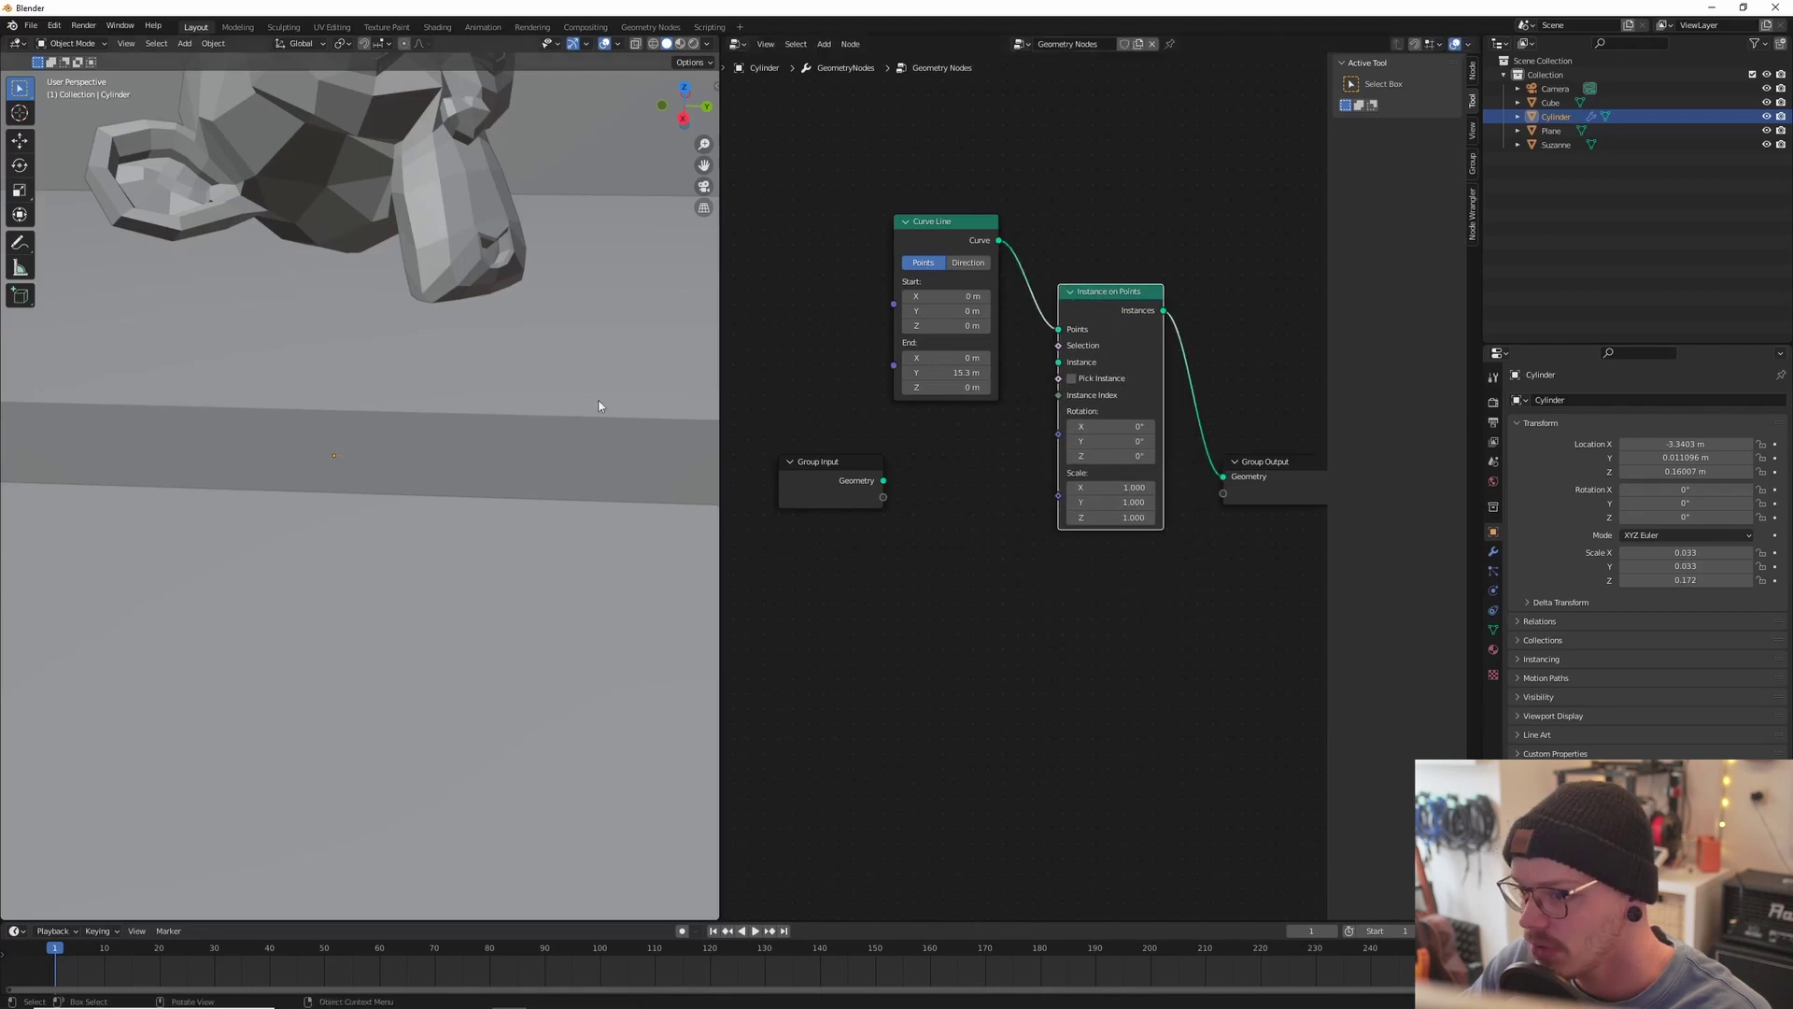
Step: Connect the Group Input's Geometry to the Instance input so the cylinder is placed on the line's points
scroll(417, 490, up, 3)
click(916, 506)
drag(883, 480, 1058, 361)
middle_drag(318, 570, 443, 475)
scroll(441, 456, up, 2)
scroll(431, 454, down, 5)
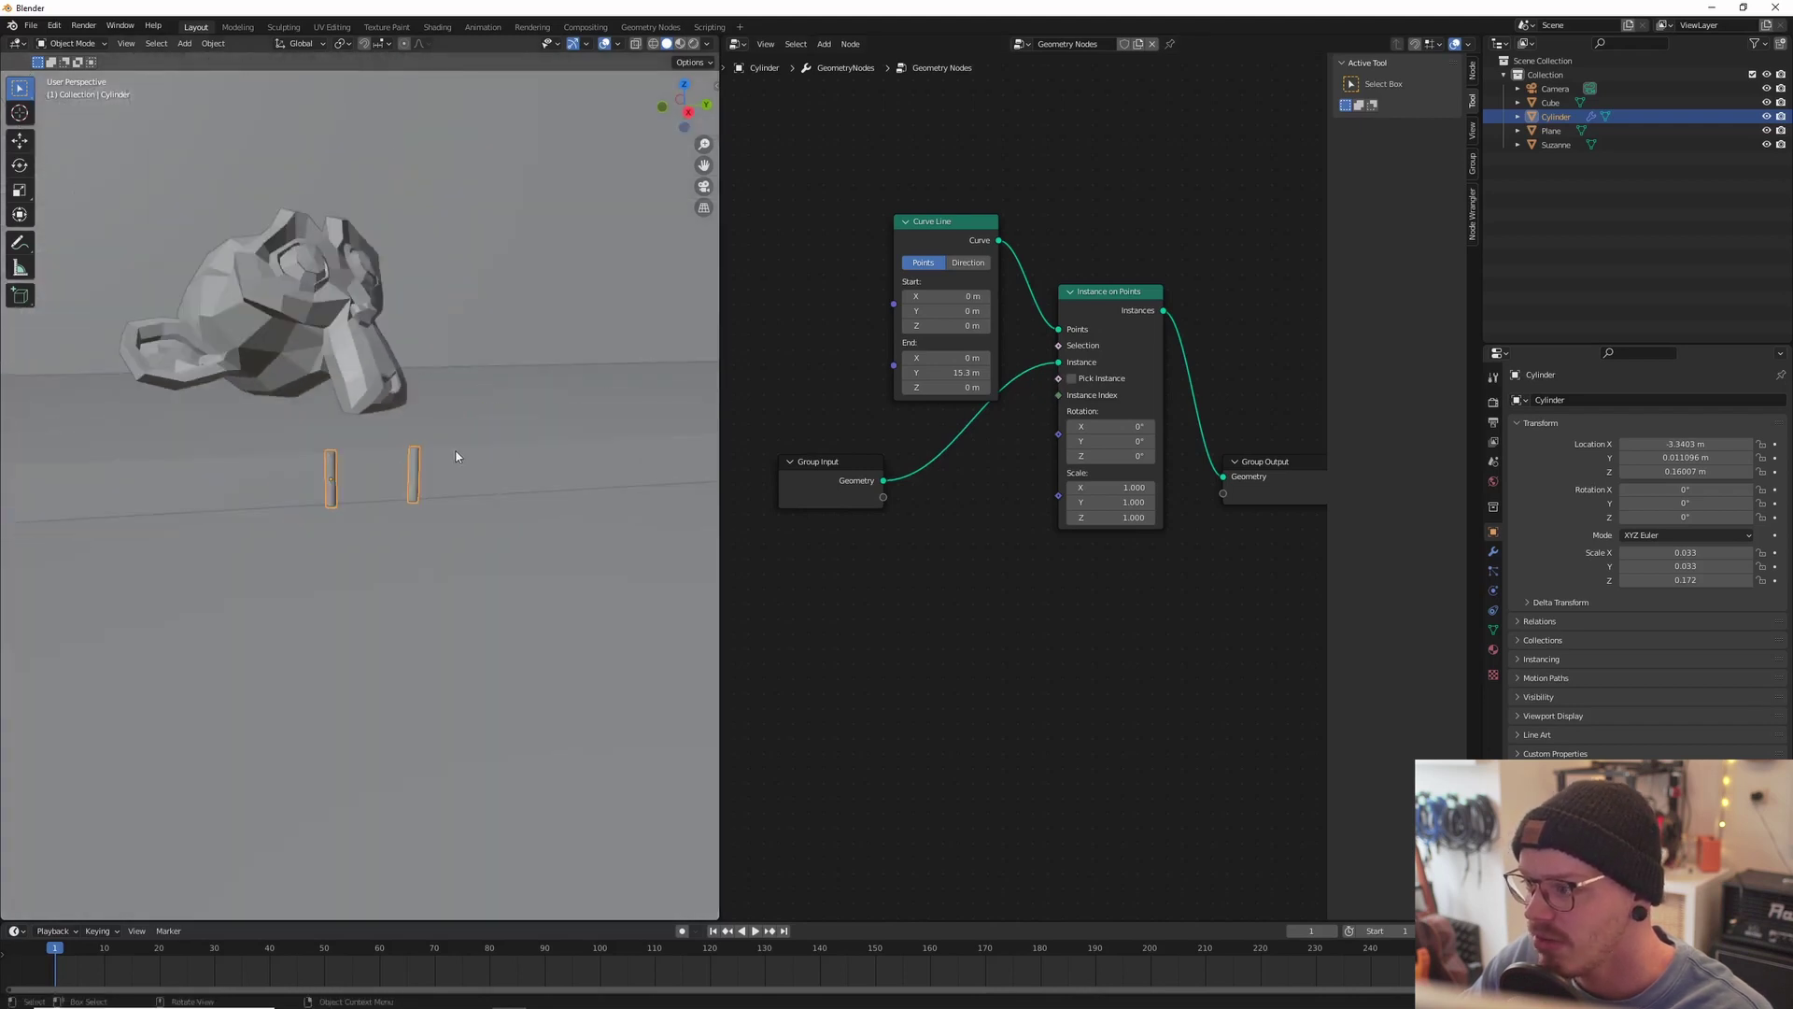
Step: Lengthen the Curve Line by setting its end Y to about 20.8 m
drag(953, 372, 976, 372)
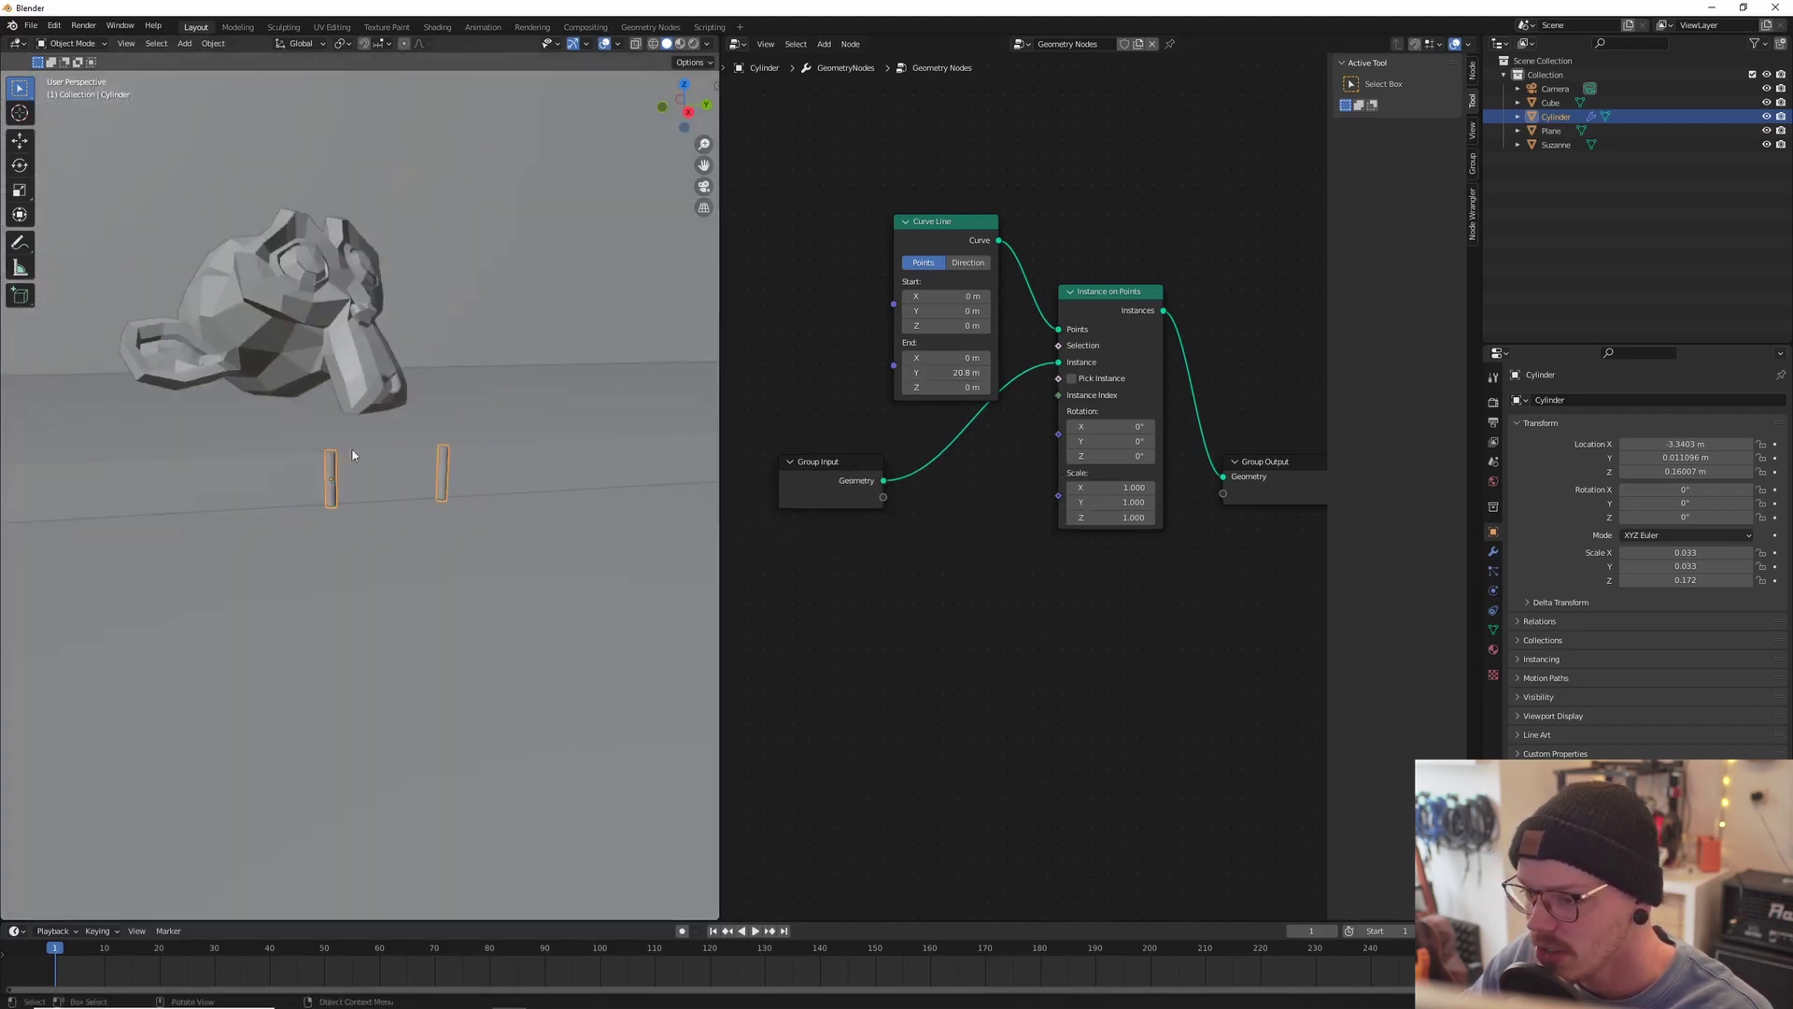
scroll(341, 456, up, 5)
middle_drag(341, 455, 324, 472)
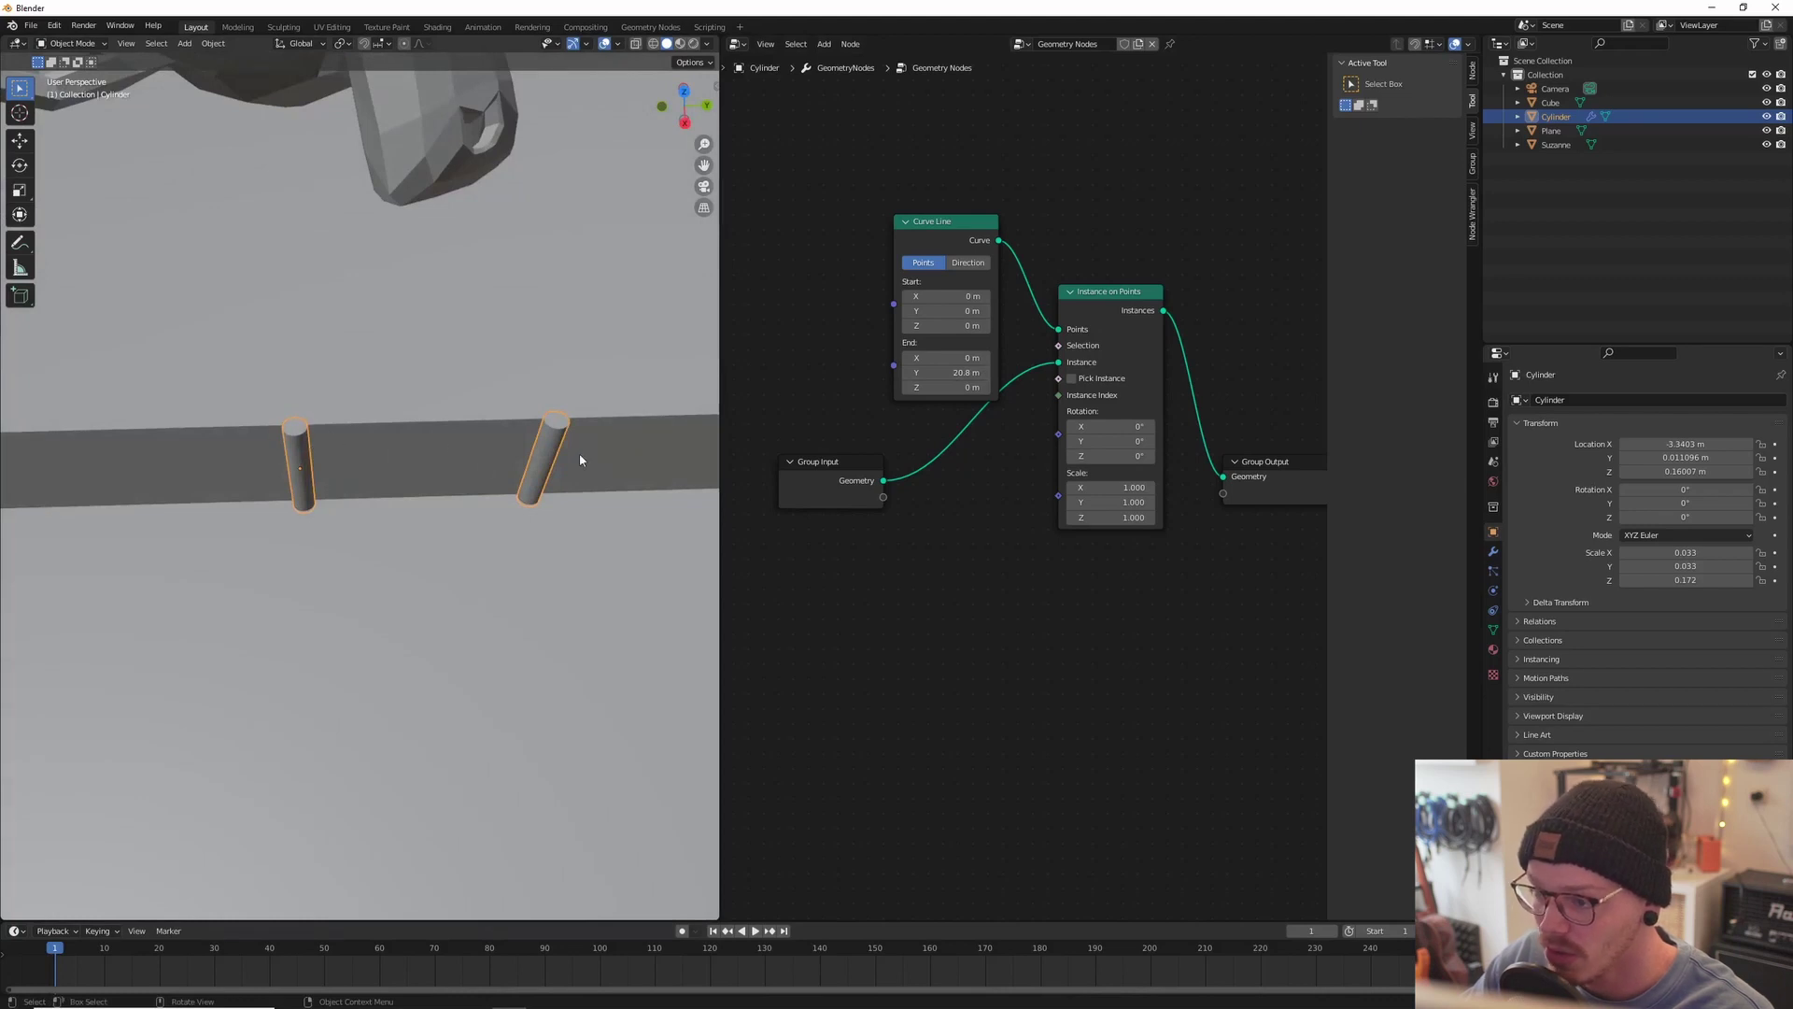
middle_drag(321, 461, 588, 452)
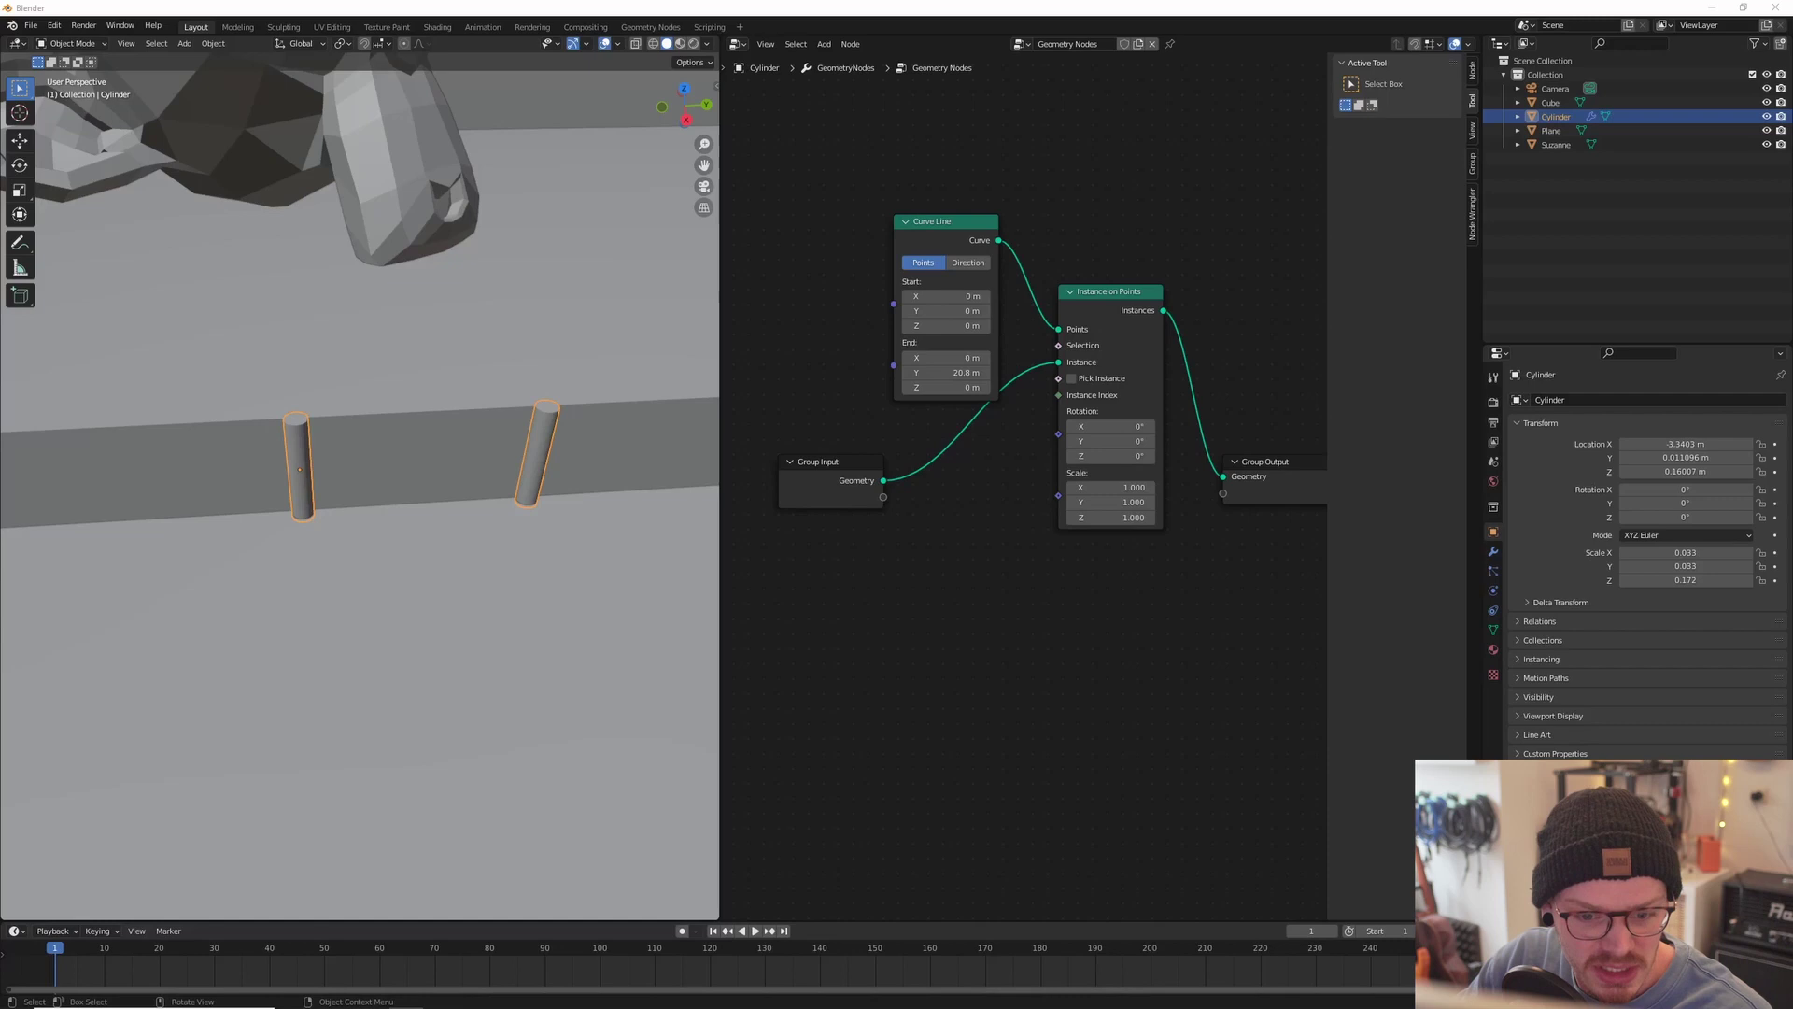
Step: Rearrange the Instance on Points, Group Output and Curve Line nodes to make room for another node after the Curve Line
middle_drag(896, 551, 895, 516)
middle_drag(436, 464, 486, 400)
drag(1124, 260, 1140, 397)
drag(1247, 428, 1299, 412)
middle_drag(1144, 311, 1122, 344)
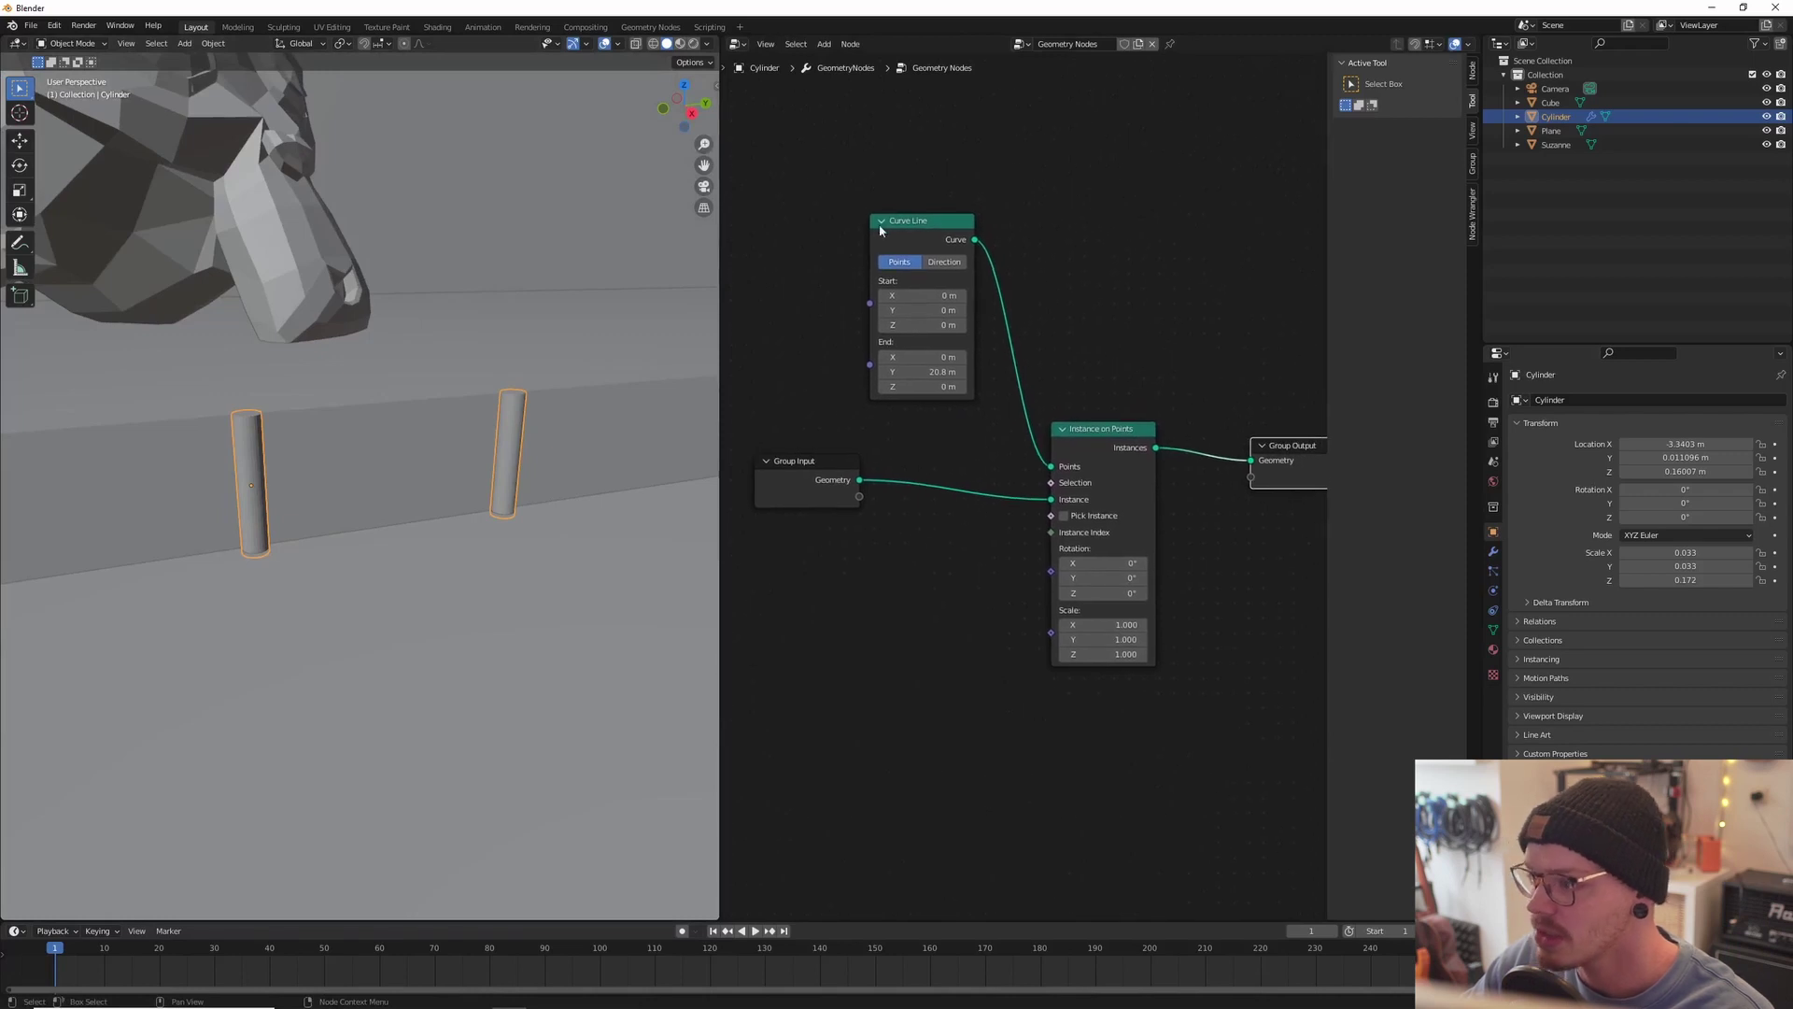
drag(934, 220, 811, 217)
Step: Insert a Resample Curve node in Count mode, with a count of 10, between the Curve Line and Instance on Points nodes
key(shift+a)
mouse_move(946, 285)
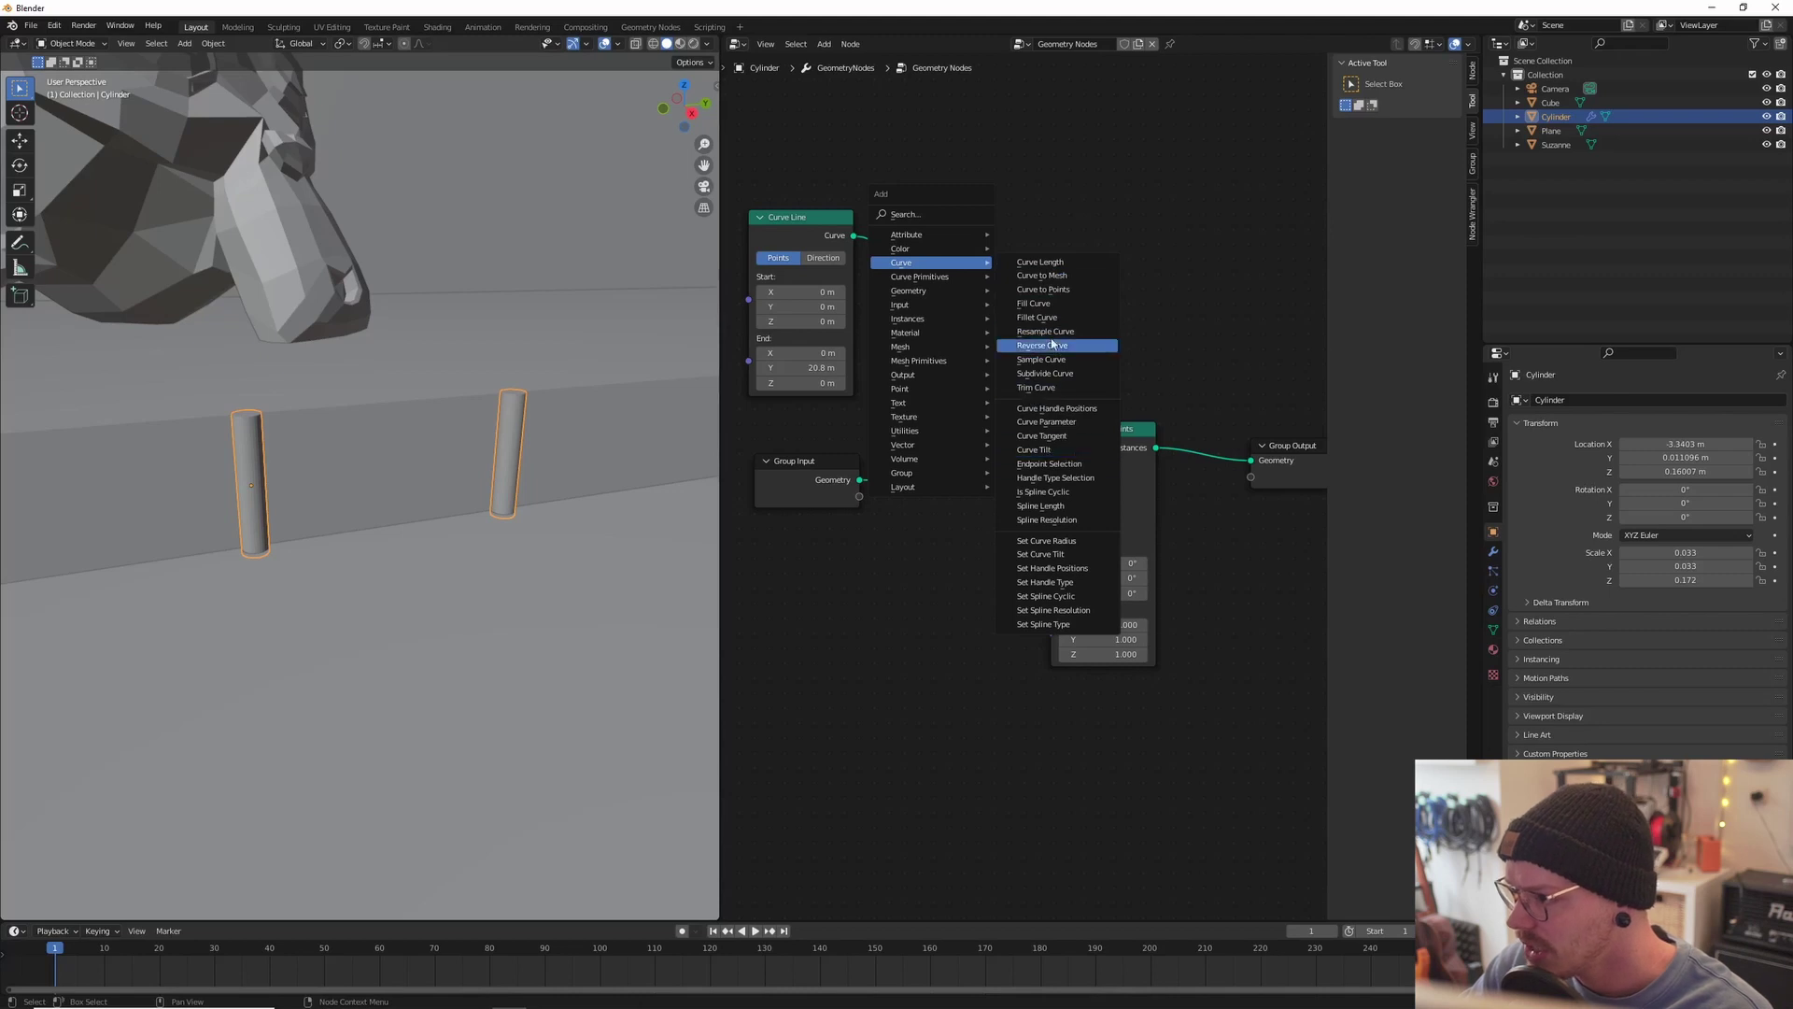
click(1010, 332)
click(988, 348)
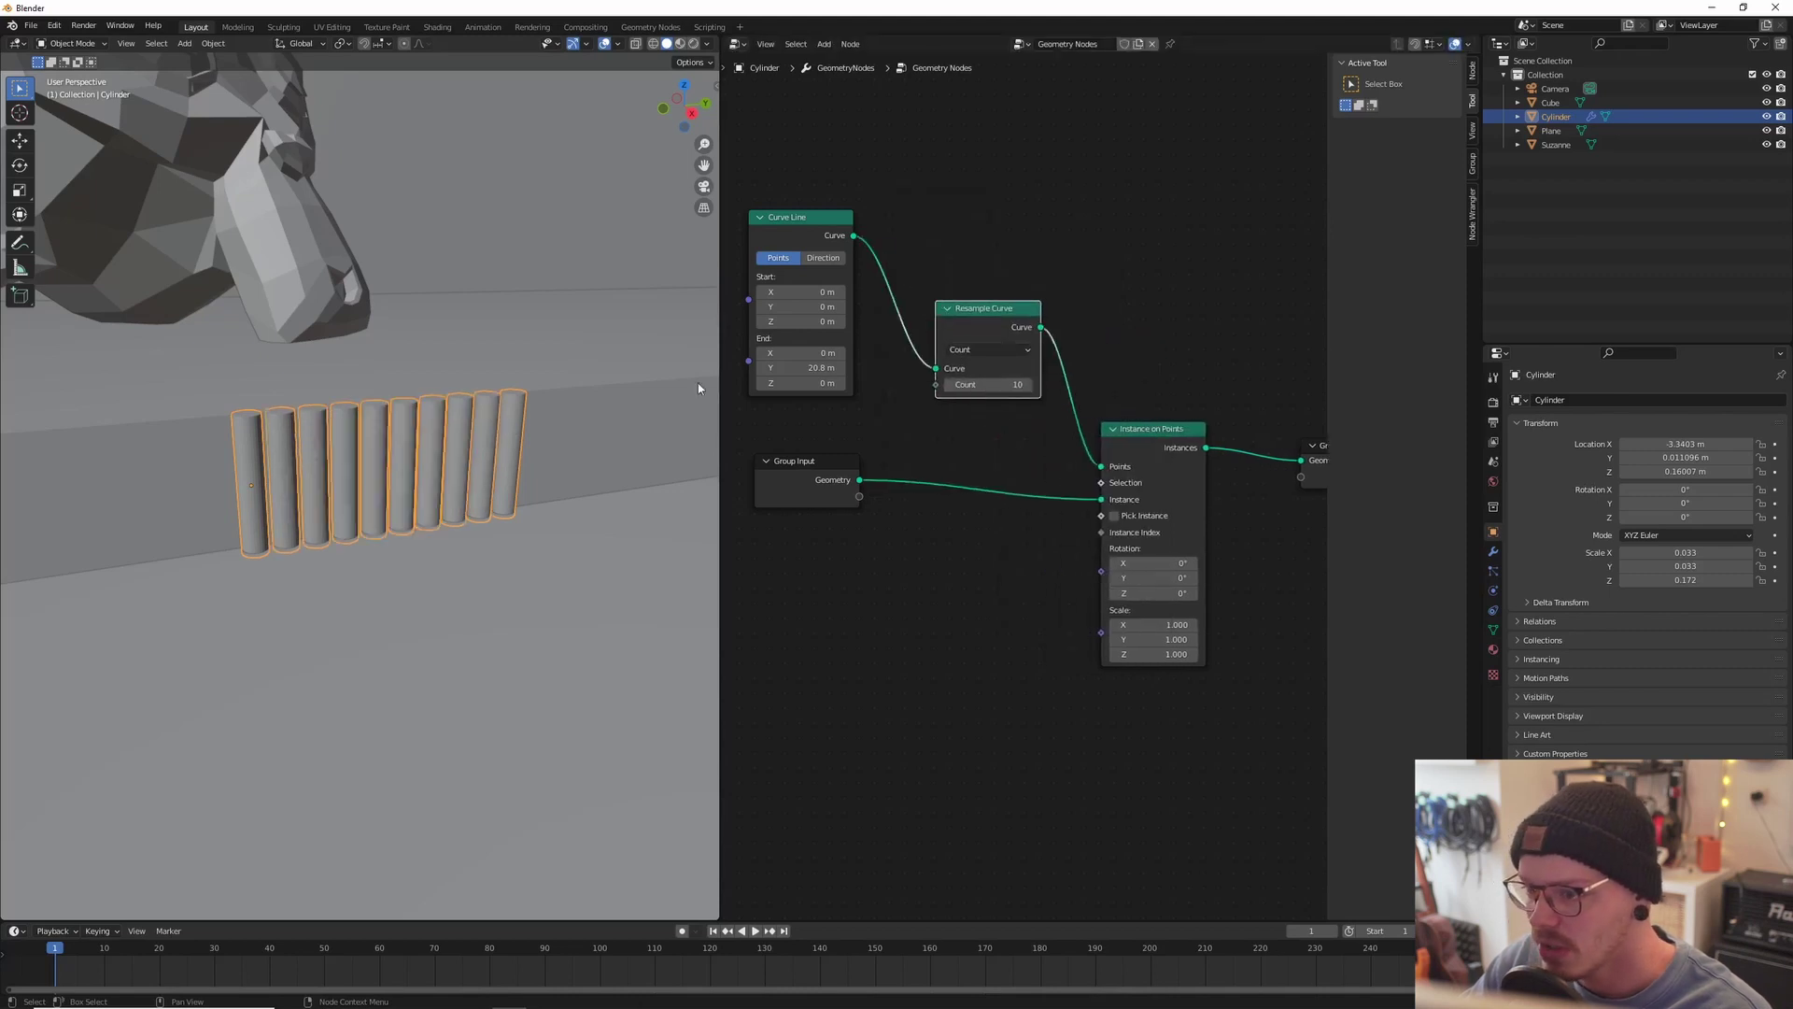
mouse_move(990, 384)
mouse_down()
mouse_move(957, 384)
mouse_move(990, 384)
mouse_up()
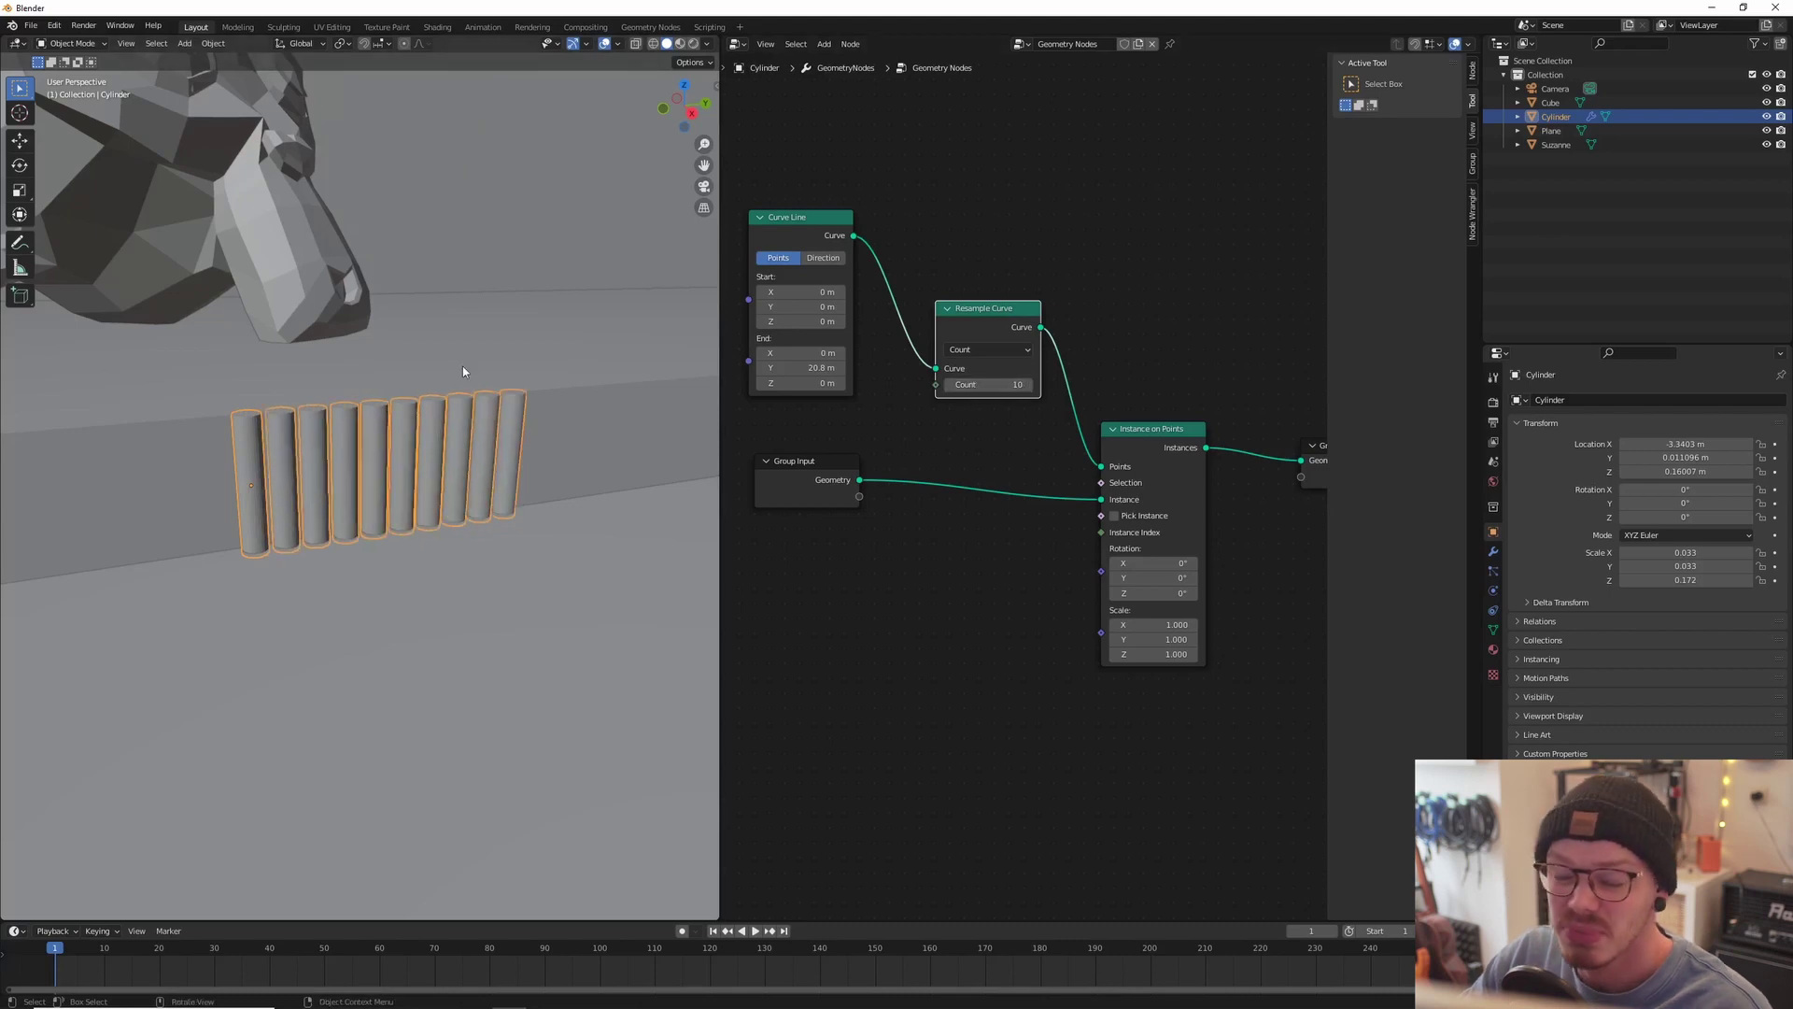
mouse_move(279, 510)
middle_down()
mouse_move(344, 584)
mouse_move(281, 516)
middle_up()
scroll(483, 481, down, 4)
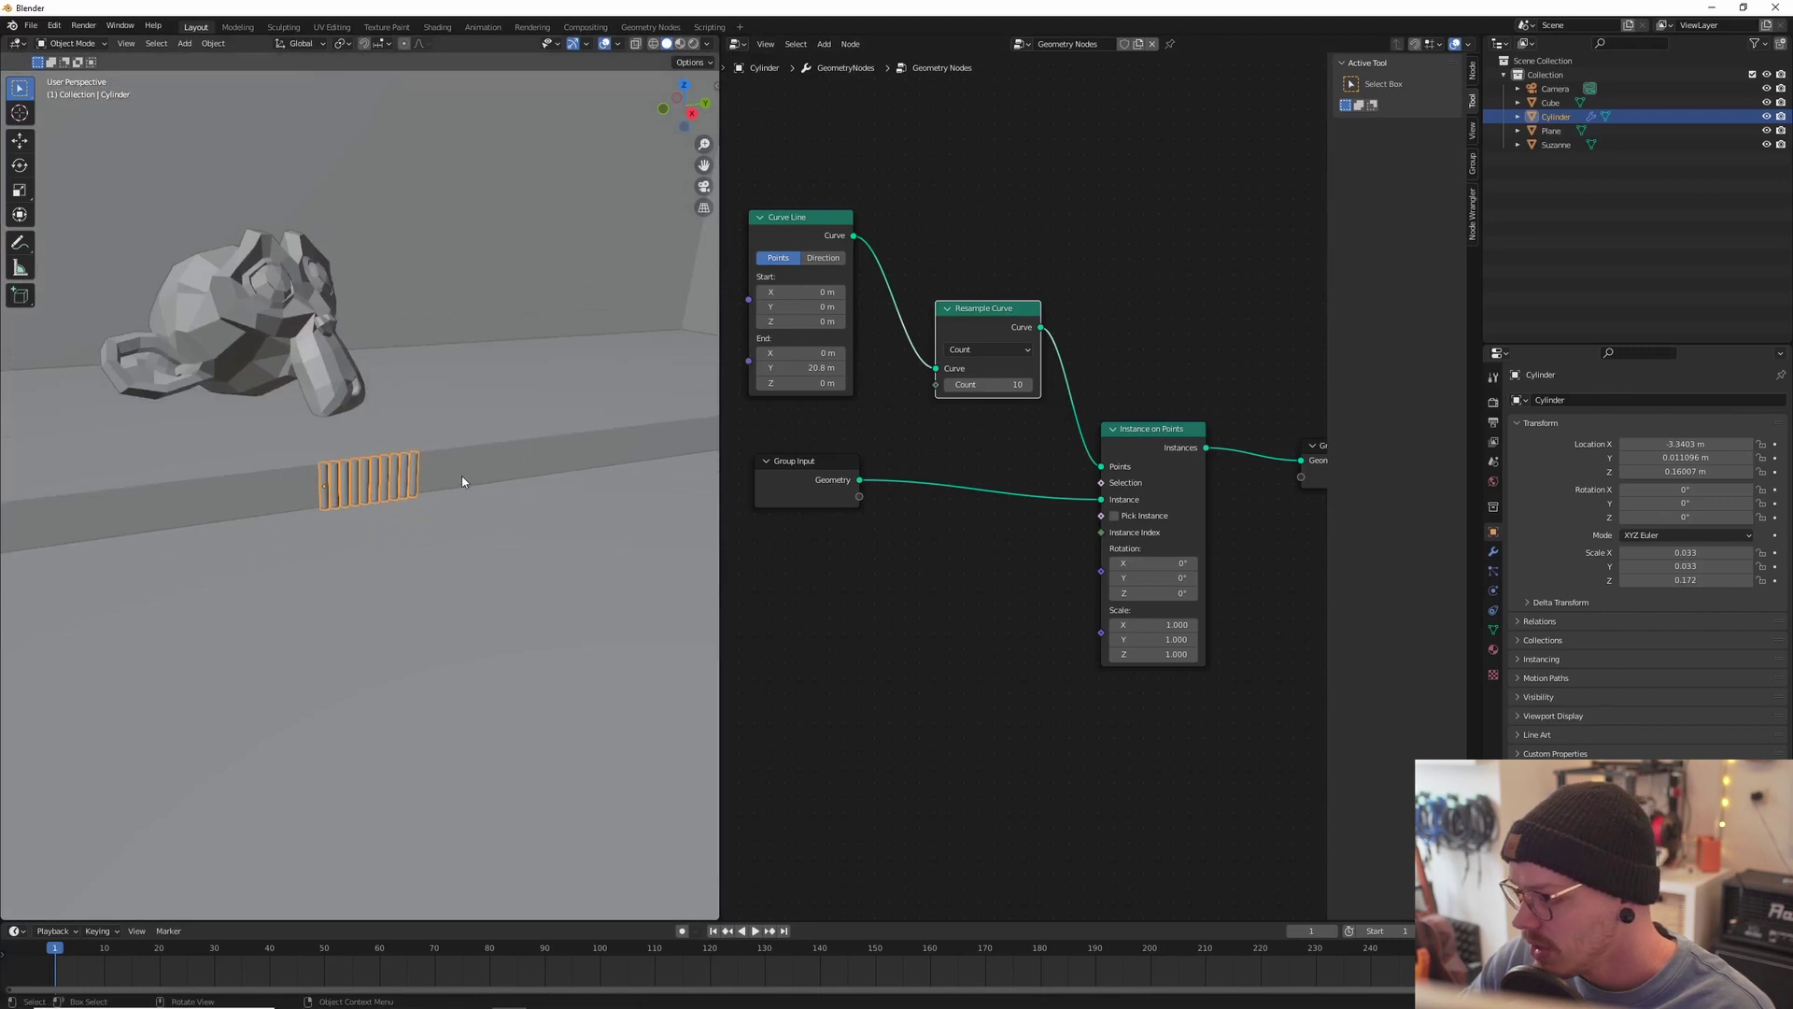
scroll(430, 481, up, 4)
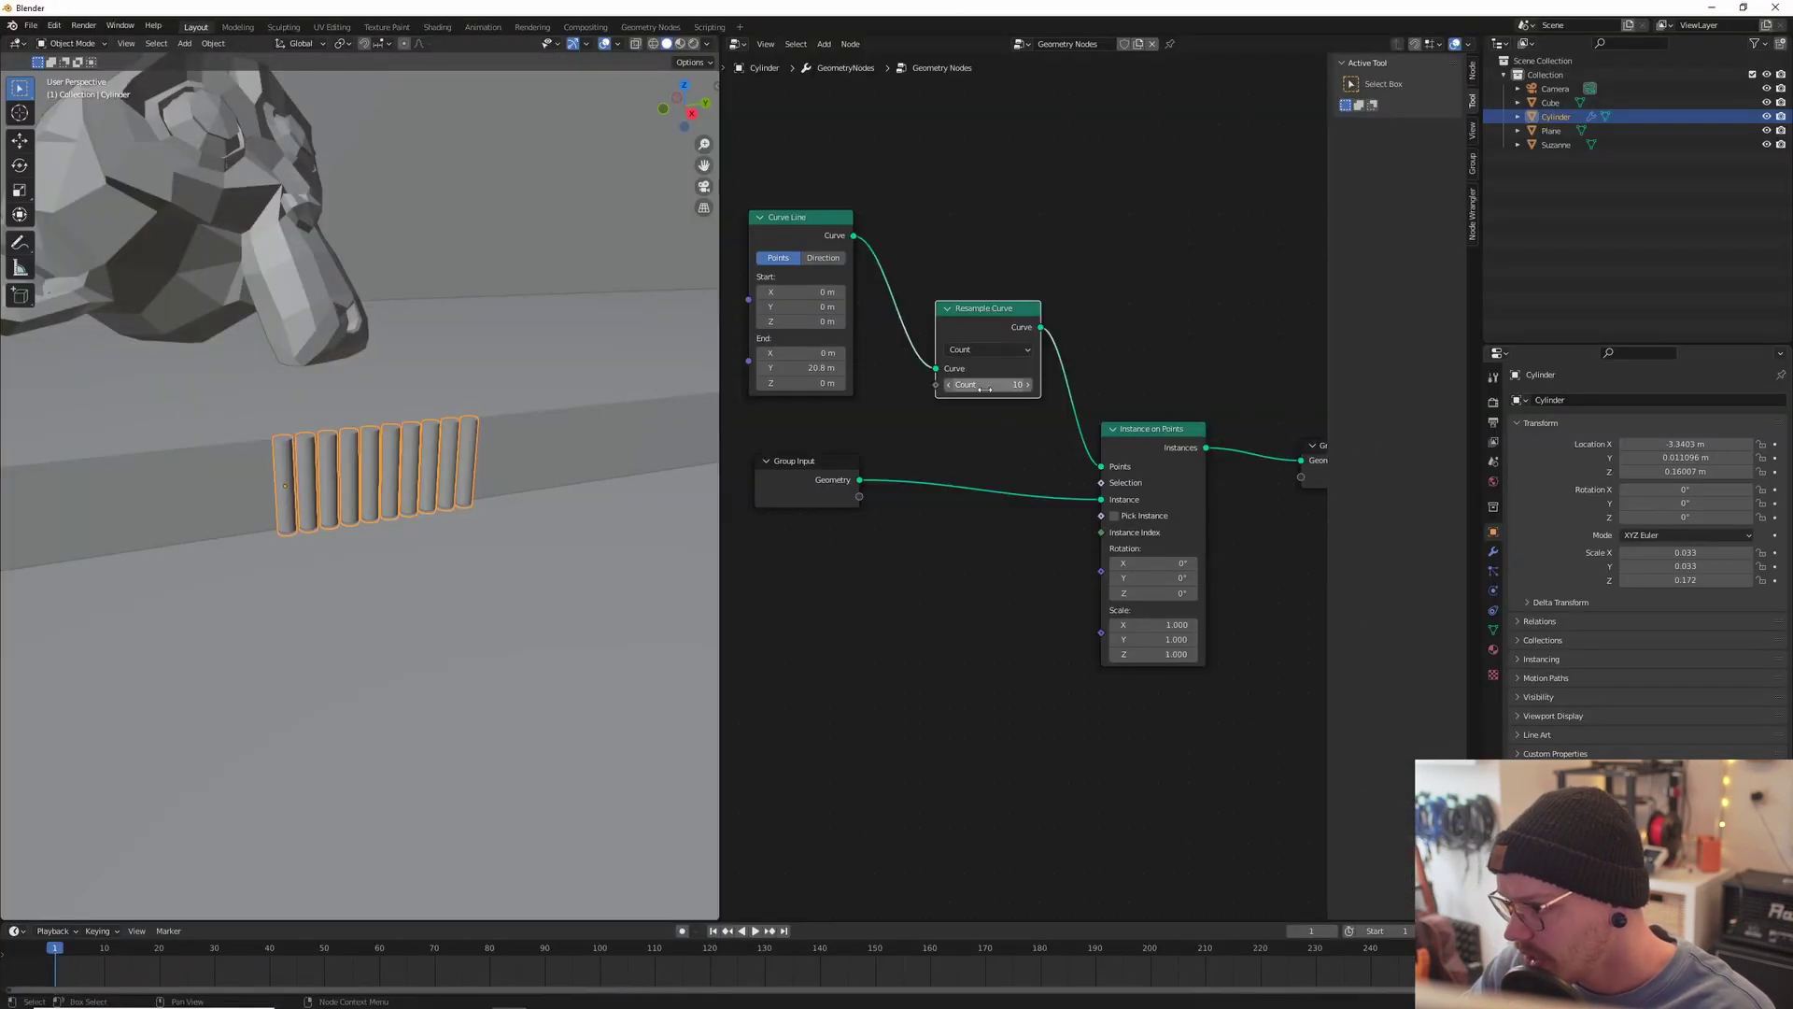
Step: Set the Resample Curve node's count to 11
drag(984, 388, 892, 385)
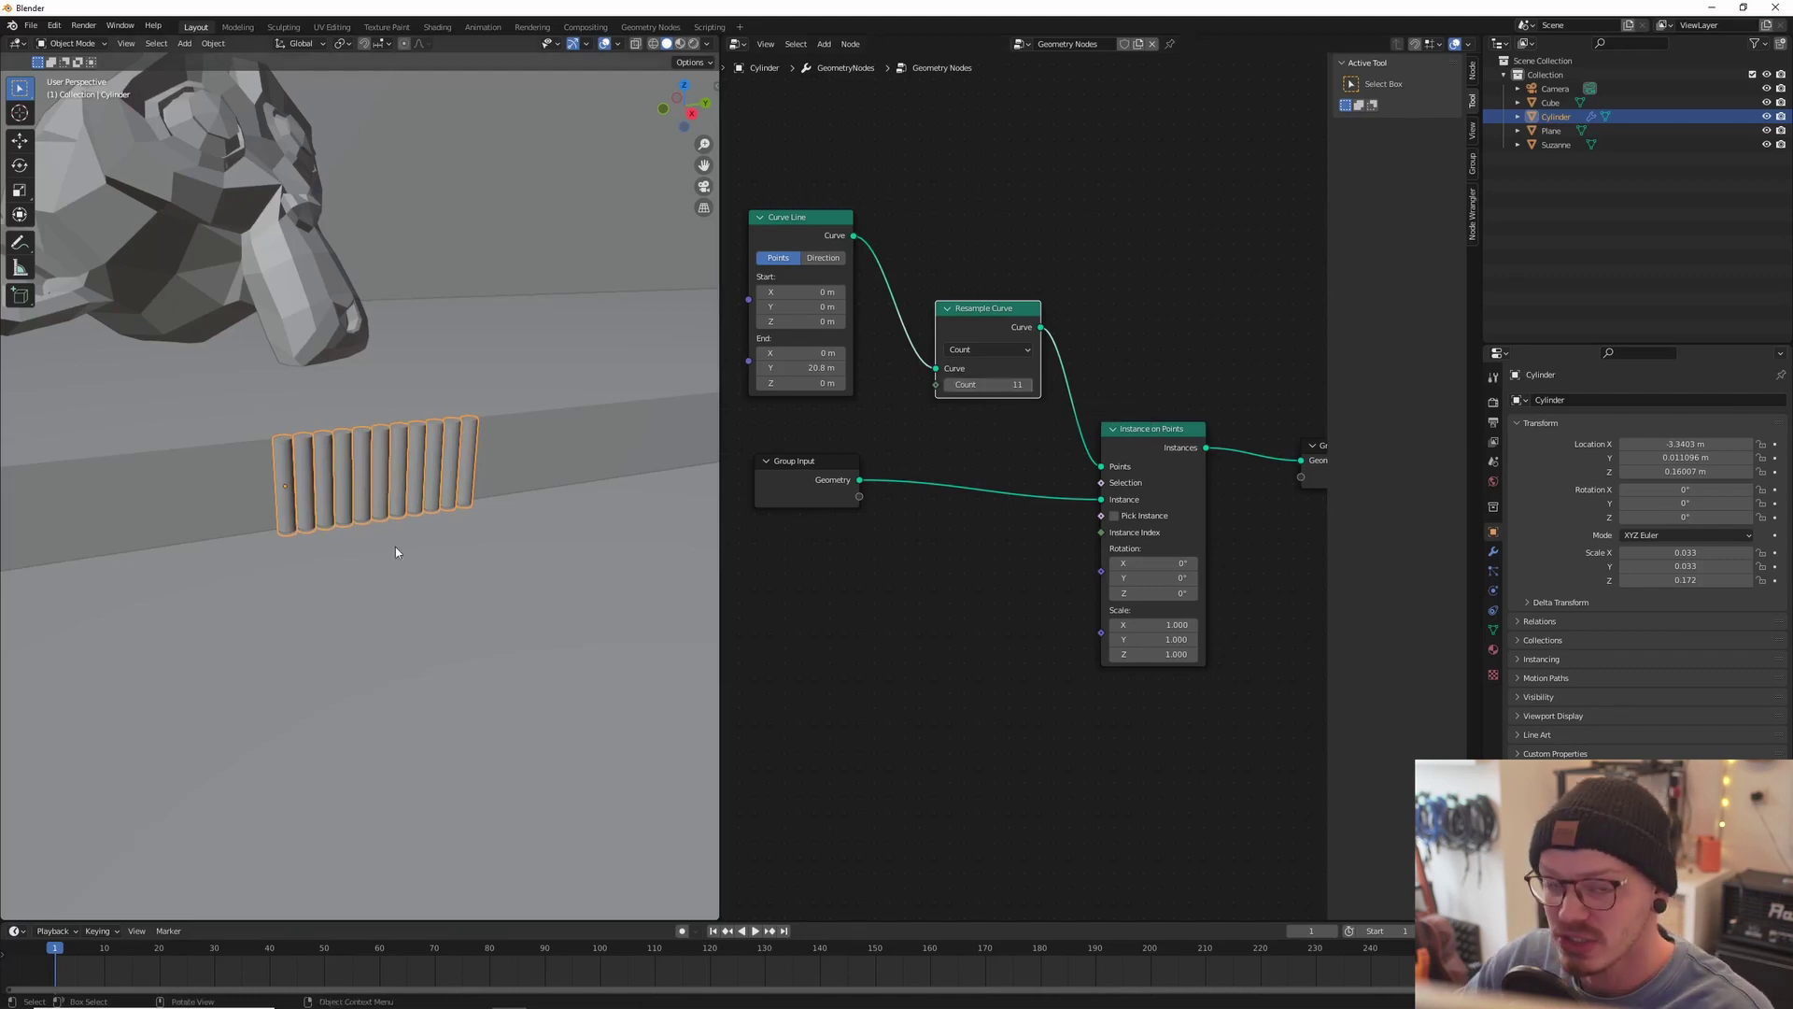
mouse_move(387, 540)
middle_down()
mouse_move(372, 562)
mouse_move(355, 551)
mouse_move(377, 490)
mouse_move(364, 525)
middle_up()
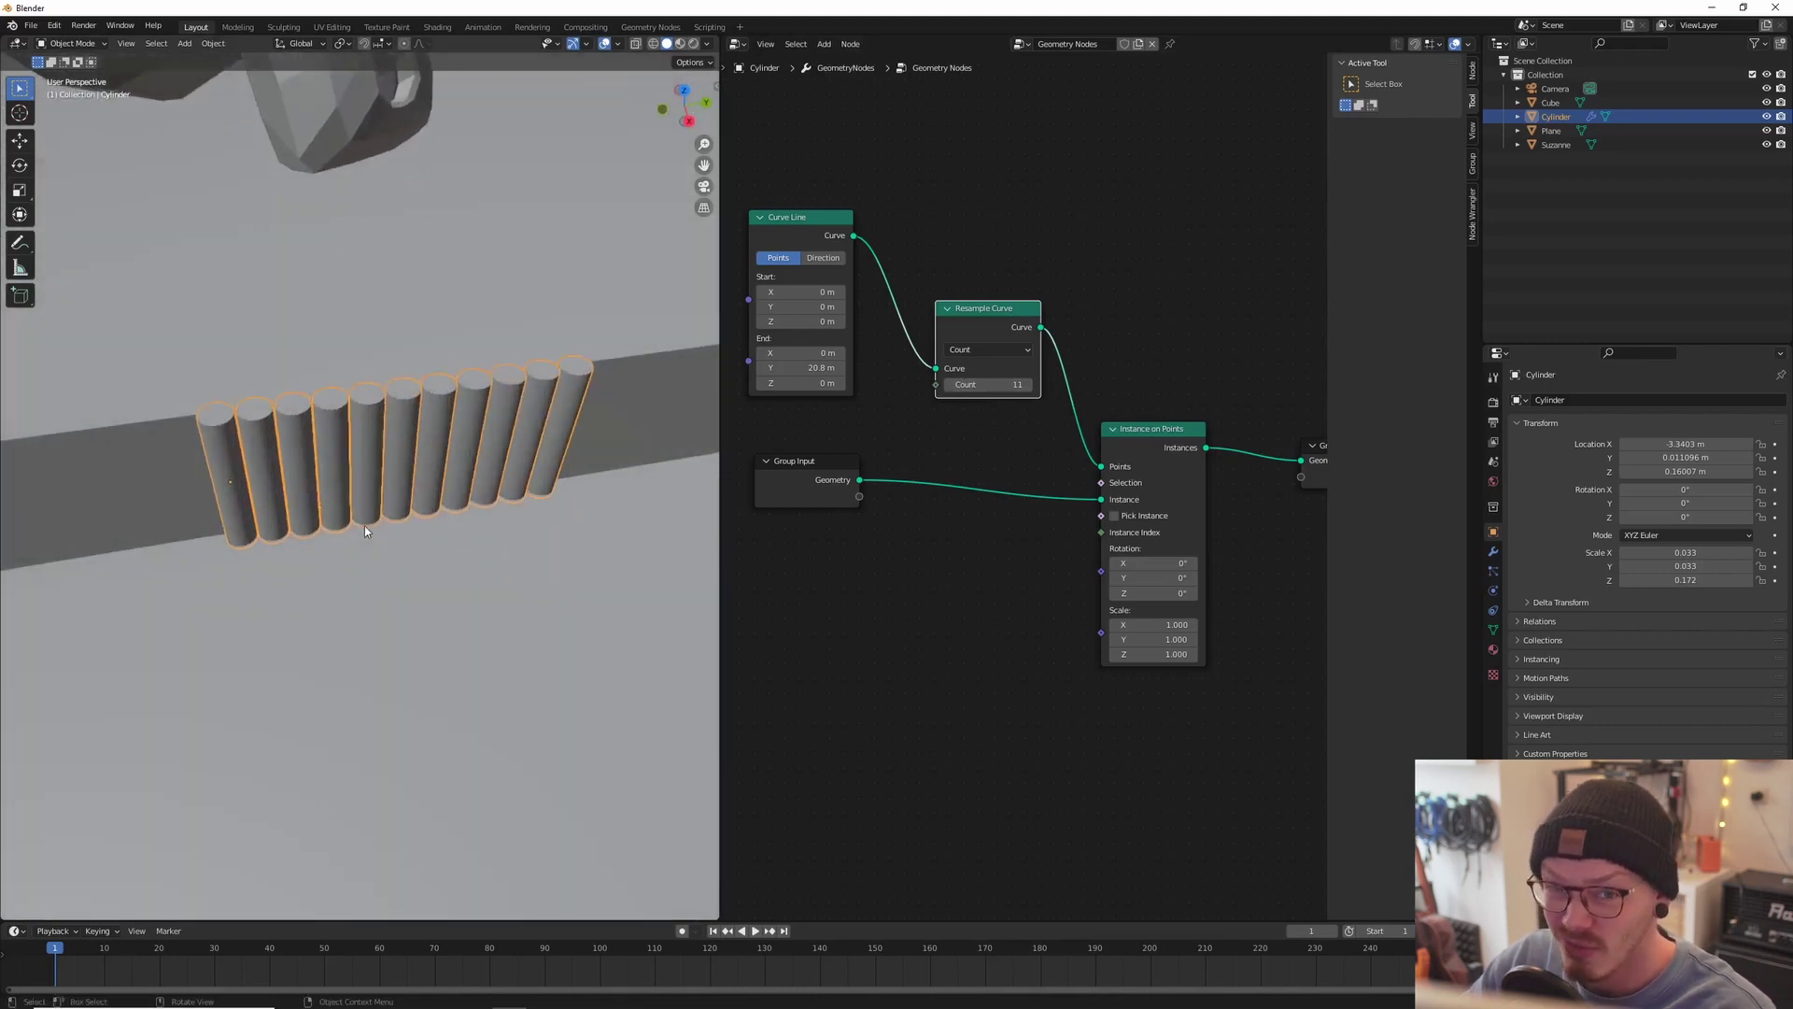
middle_drag(530, 530, 568, 472)
Step: Move the cylinder row along Y to about -4.43 m, toward one end of the platform's front edge
scroll(563, 469, down, 7)
middle_drag(420, 459, 411, 504)
scroll(414, 501, down, 4)
key(g)
key(y)
click(104, 533)
middle_drag(177, 512, 198, 456)
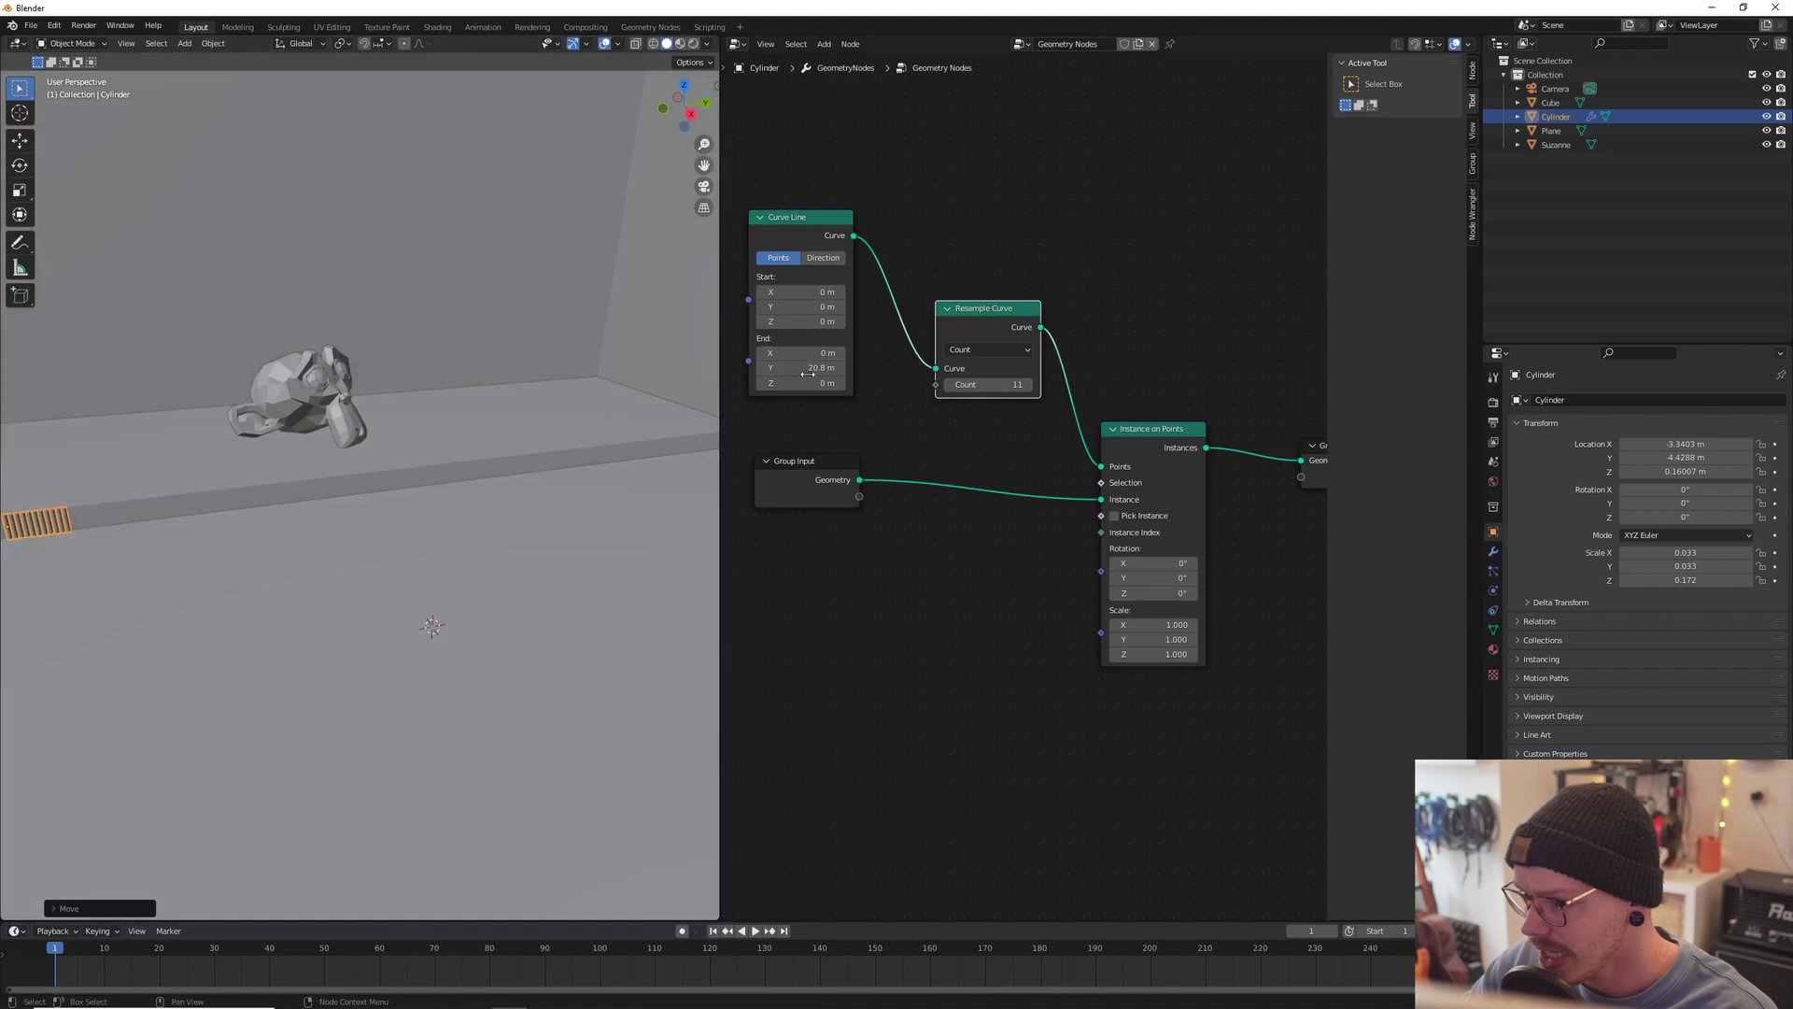
Step: Lengthen the Curve Line to an end Y of about 354 m and shift the cylinder row along Y to about -6 m
mouse_move(803, 367)
mouse_down()
mouse_move(897, 367)
mouse_move(875, 367)
mouse_up()
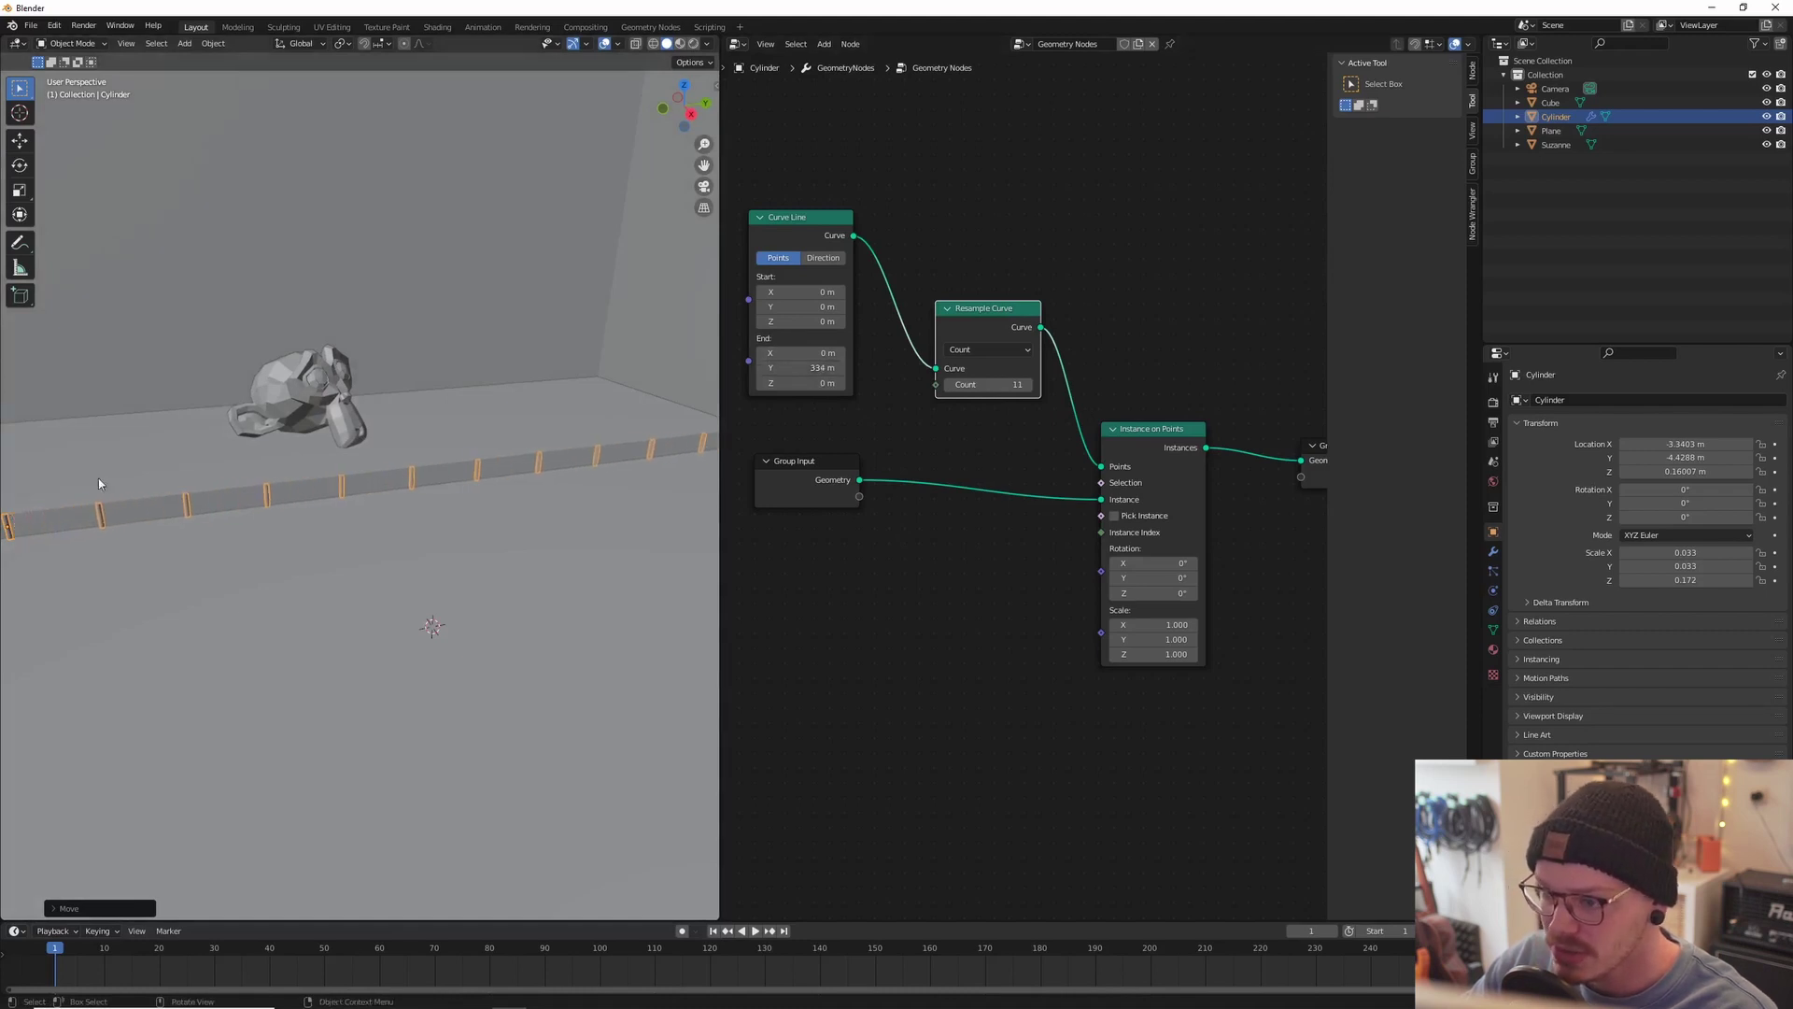
scroll(407, 462, down, 5)
middle_drag(412, 460, 400, 524)
scroll(401, 524, down, 1)
drag(813, 367, 816, 367)
key(g)
key(y)
click(348, 491)
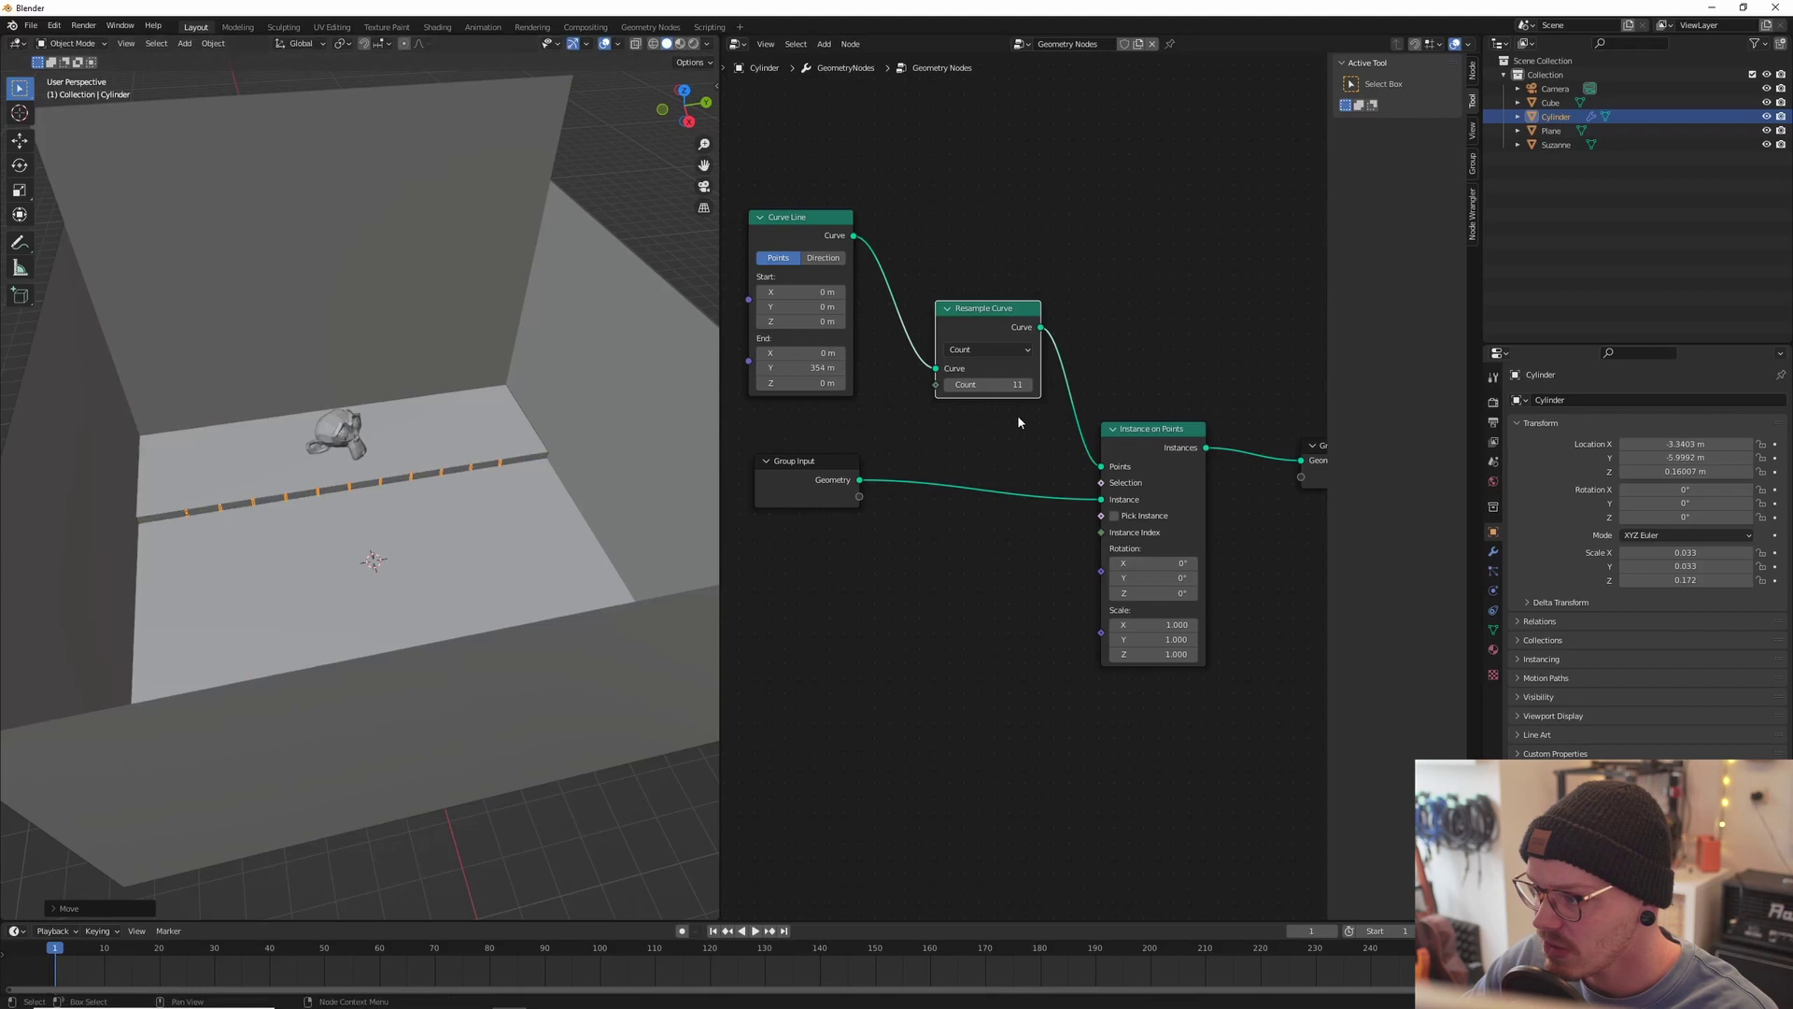
Step: Raise the Resample Curve count to 178 so the cylinders stand tightly side by side along the platform
drag(990, 384, 1046, 384)
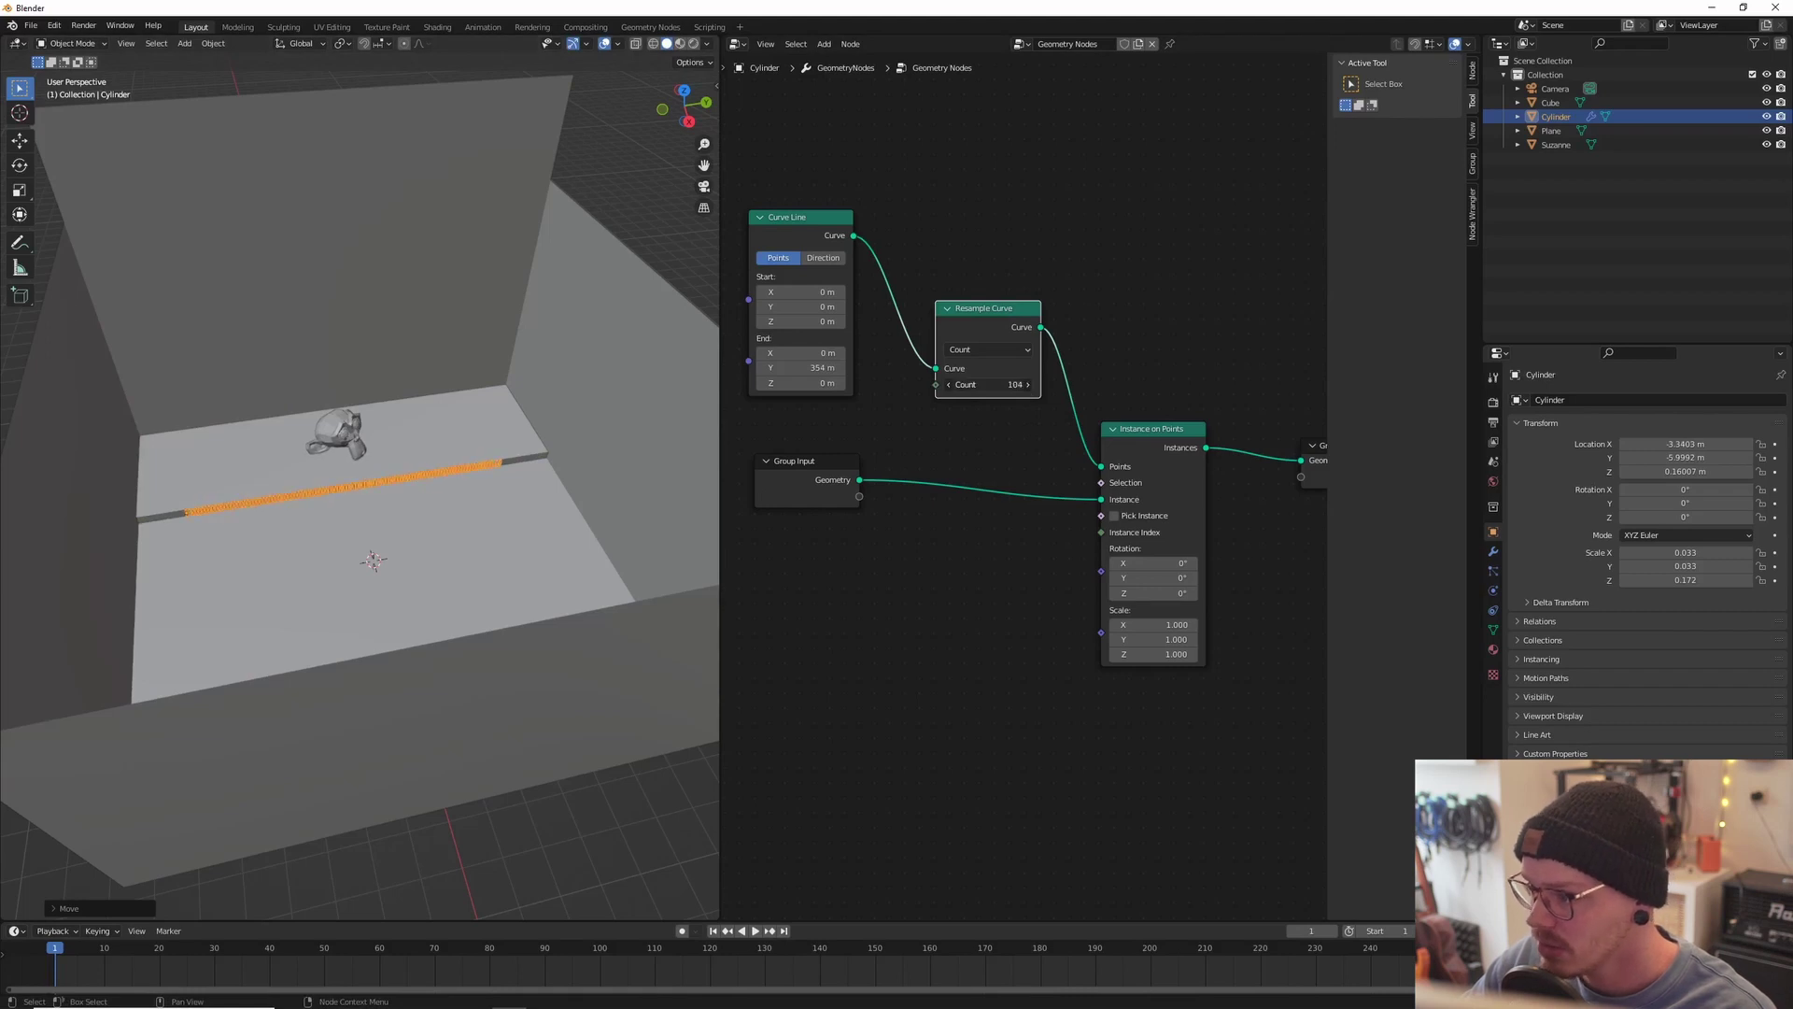
scroll(392, 481, up, 10)
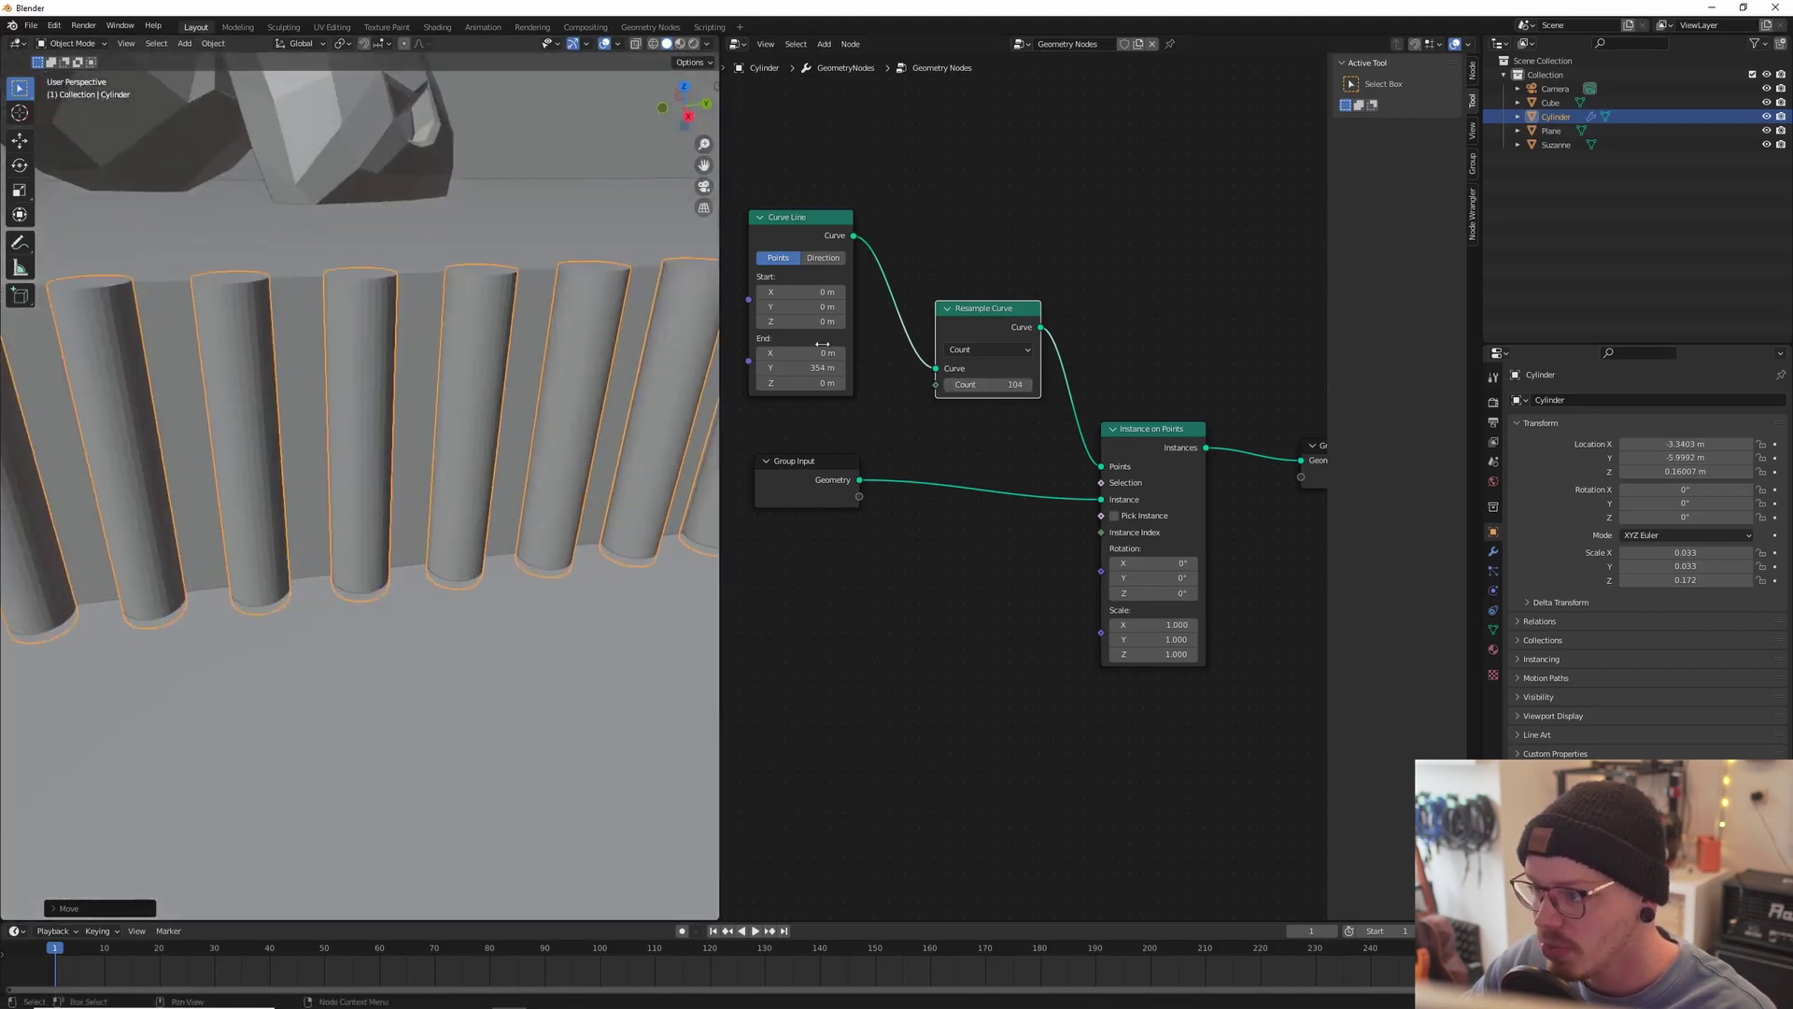
drag(990, 384, 1041, 384)
scroll(411, 381, up, 3)
middle_drag(389, 377, 399, 471)
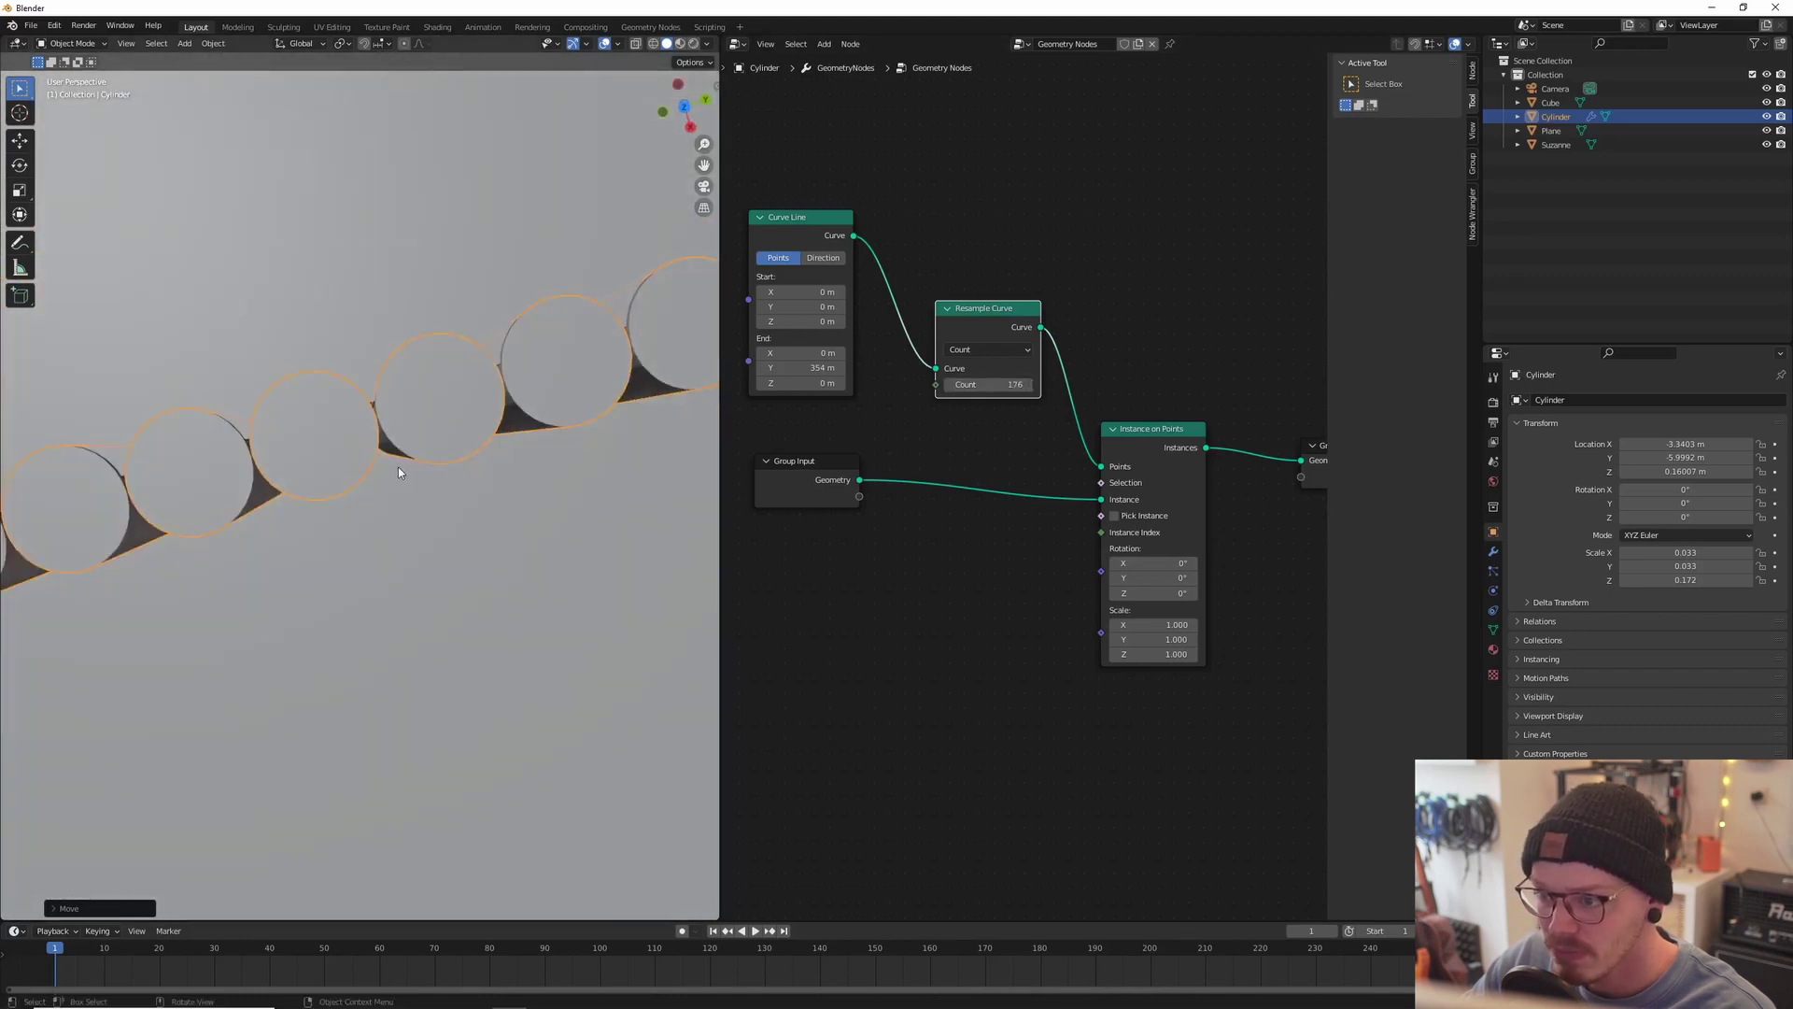
click(1029, 386)
click(1030, 386)
middle_drag(483, 546, 447, 490)
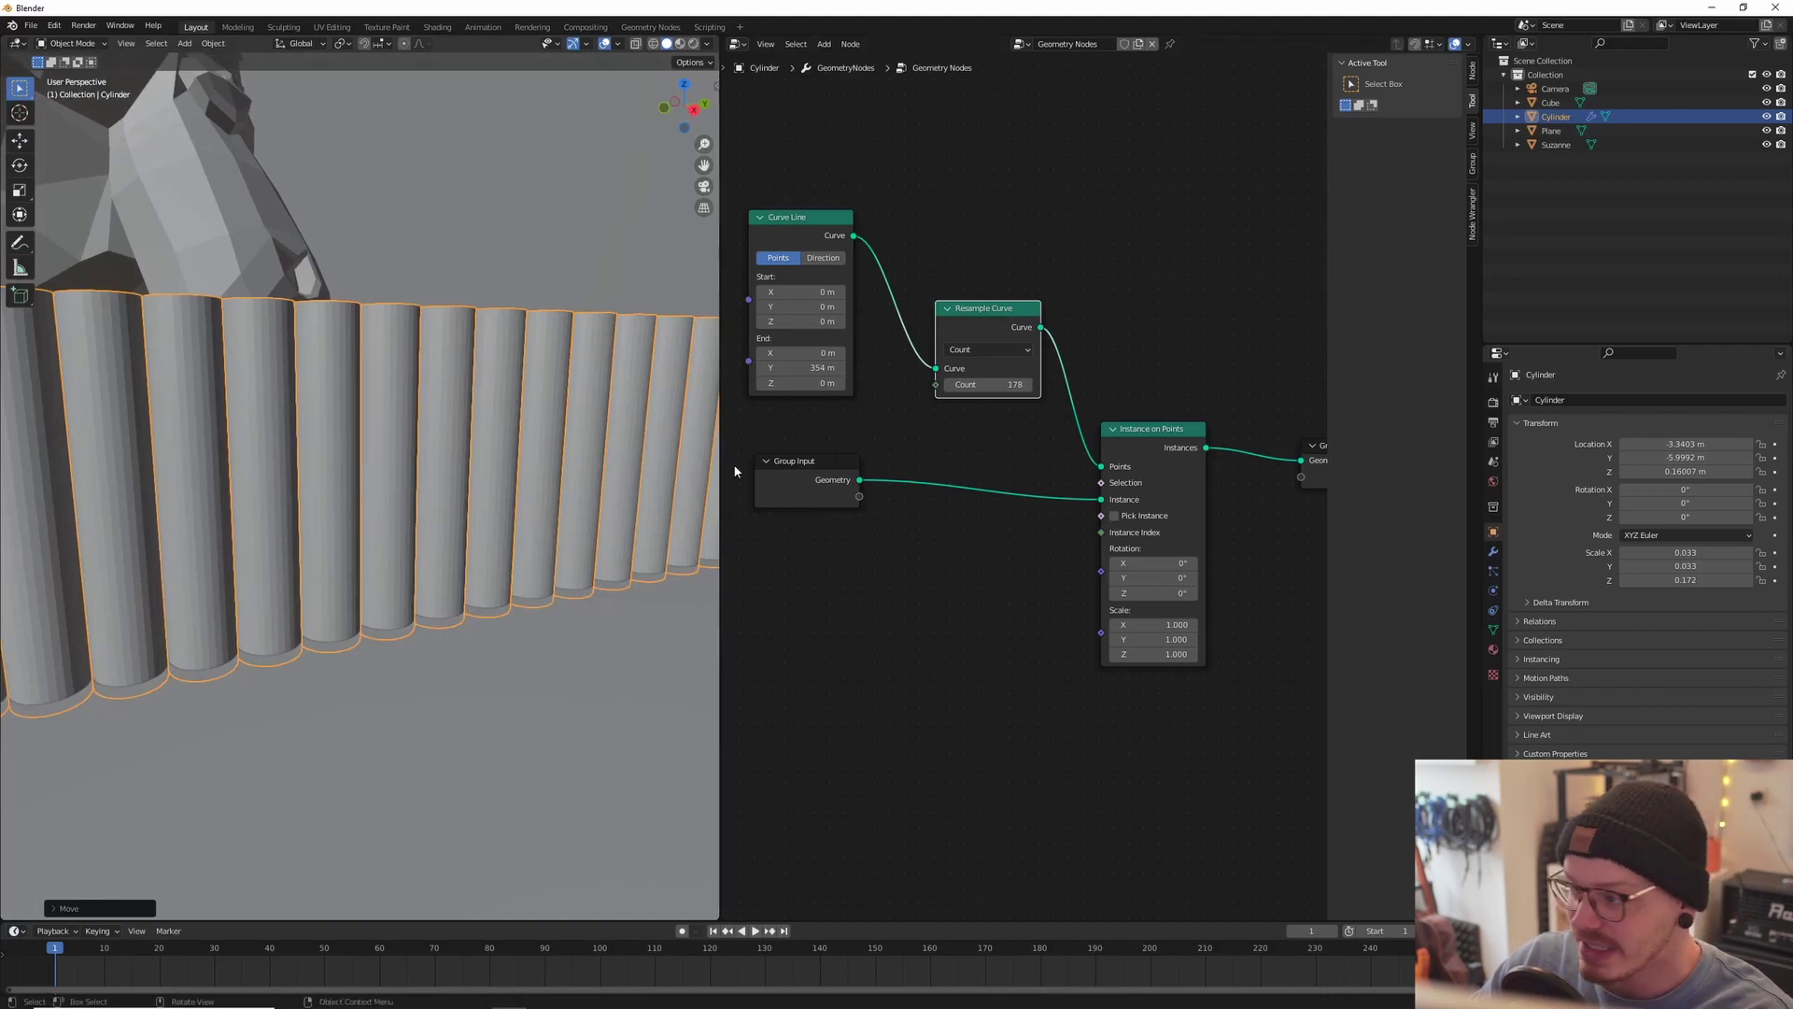
Step: Insert a Set Shade Smooth node between Instance on Points and the Group Output
middle_drag(1176, 357, 1070, 331)
right_click(1206, 295)
key(Escape)
key(shift+a)
mouse_move(1126, 298)
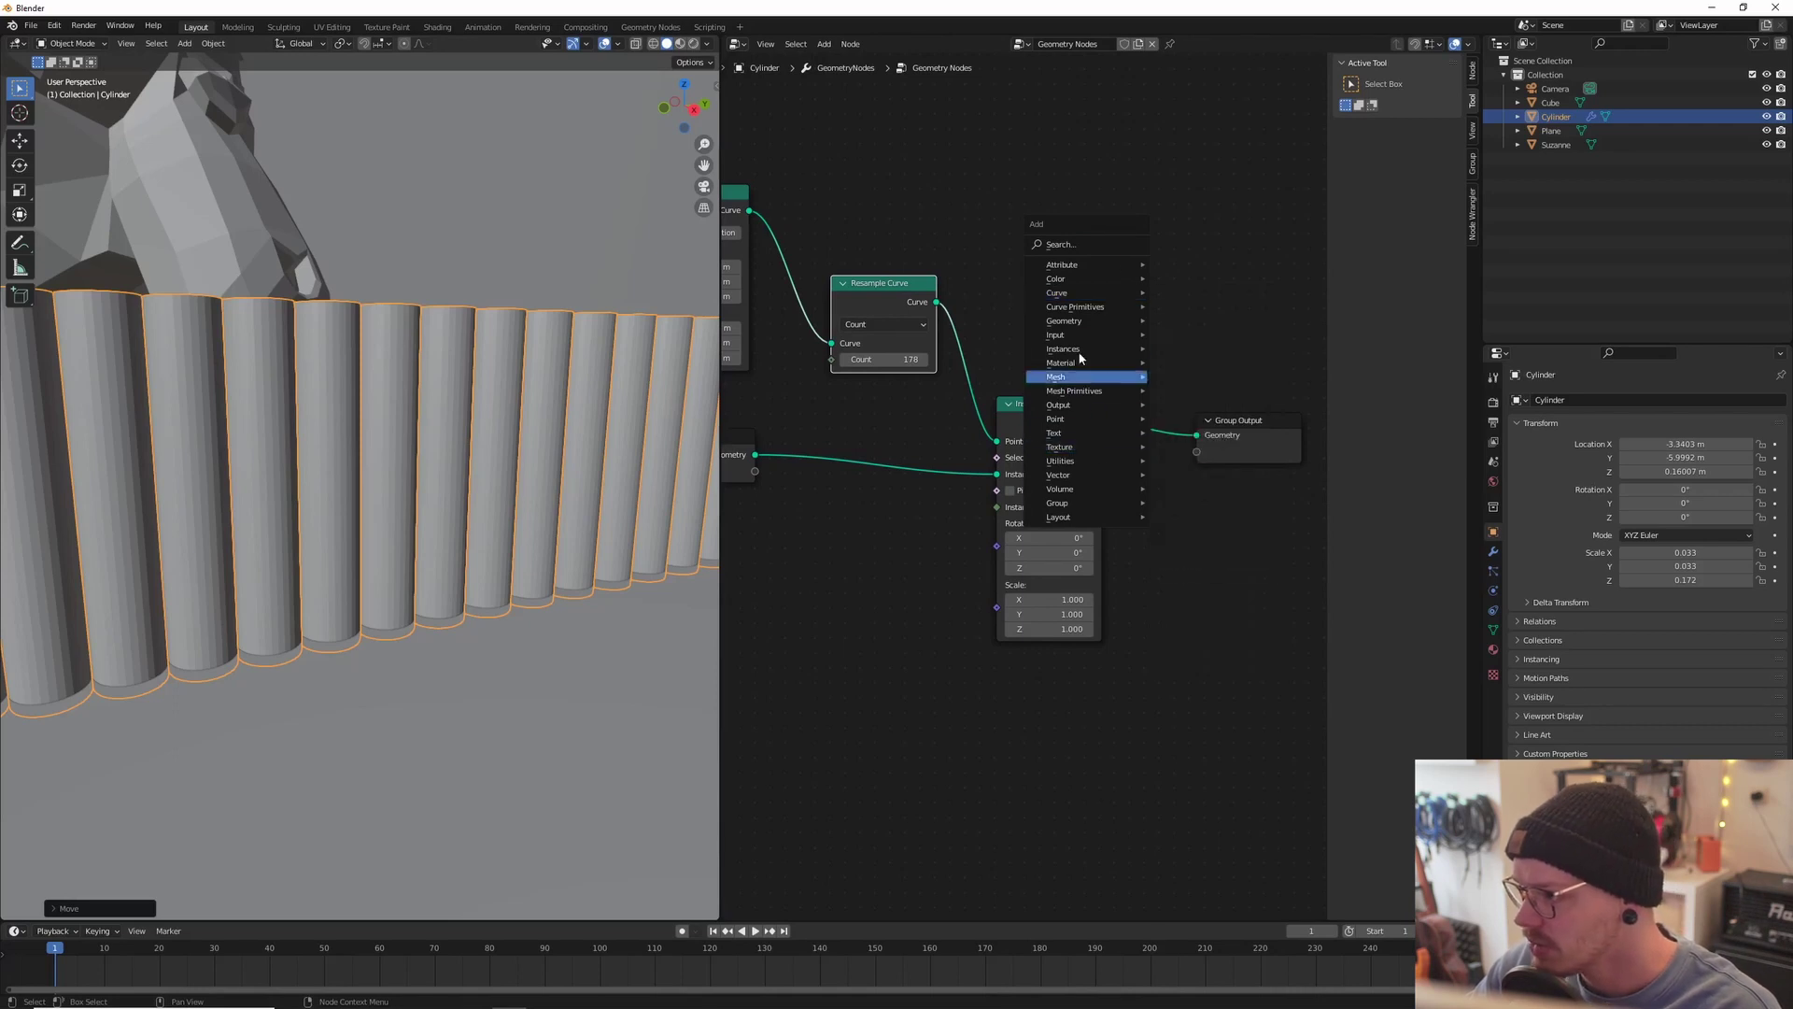
click(1063, 245)
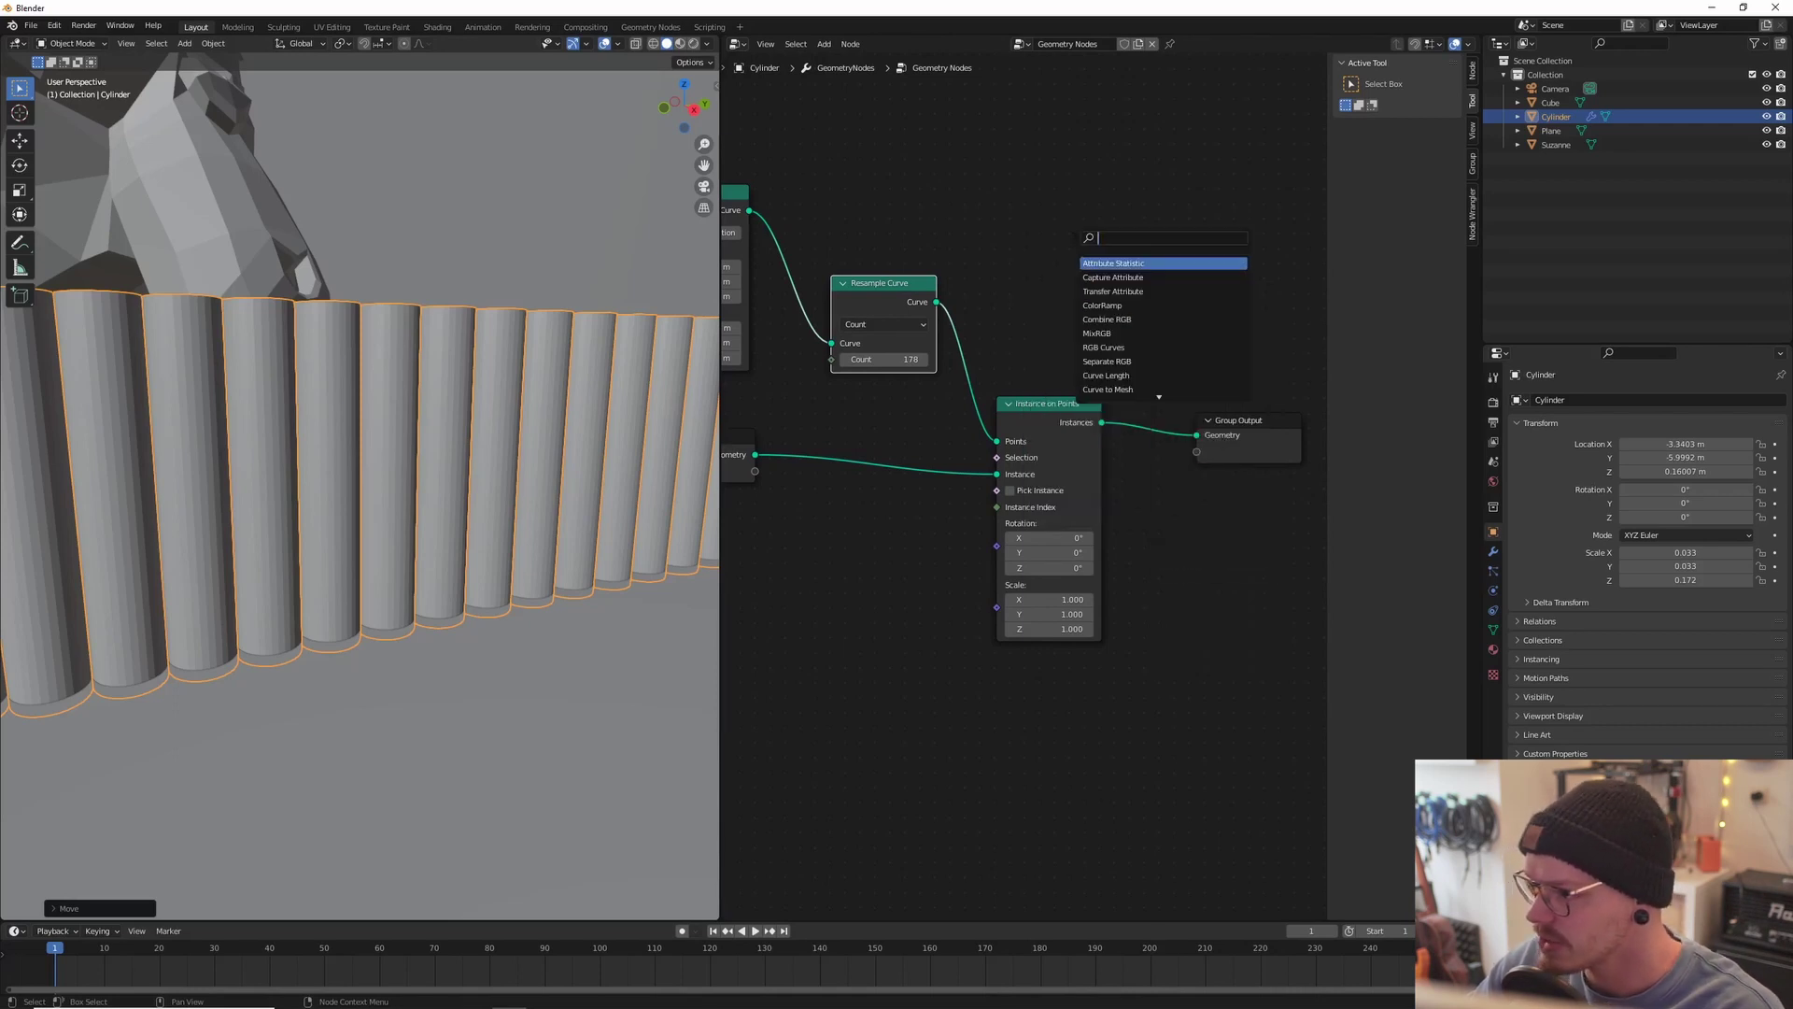
text(shade)
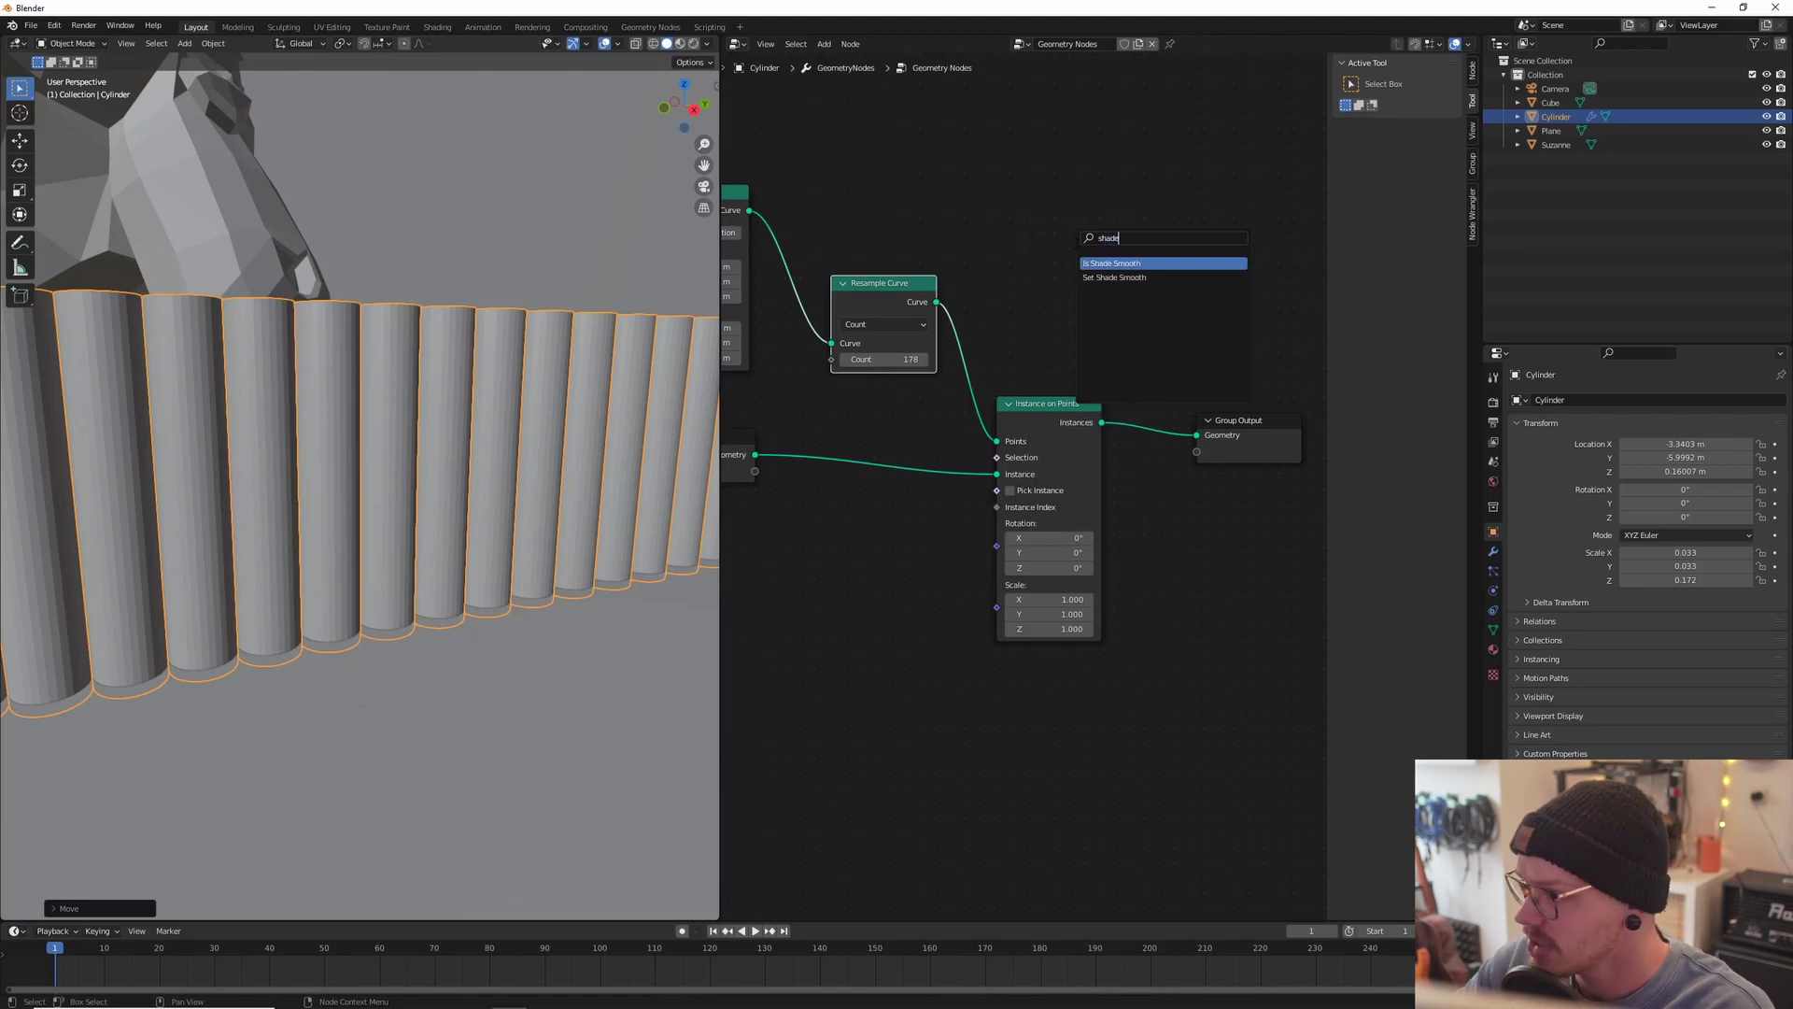
click(1114, 278)
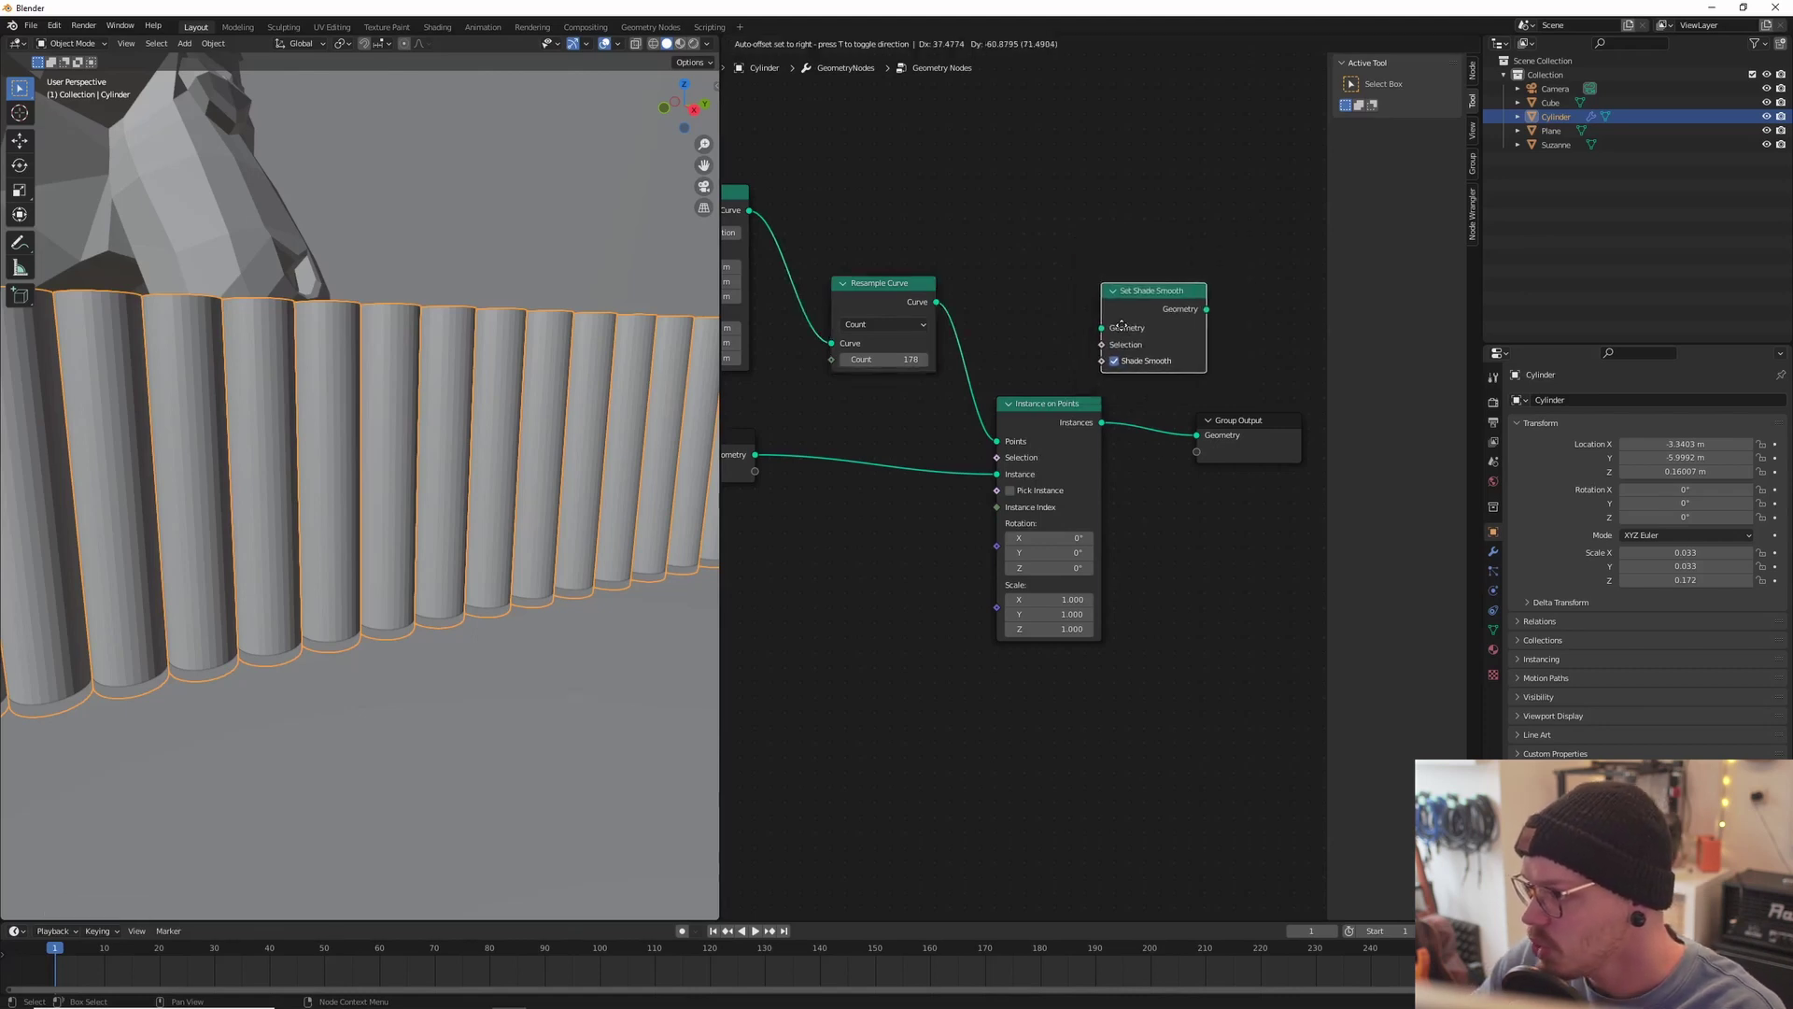
click(1125, 418)
middle_drag(1179, 278, 1133, 280)
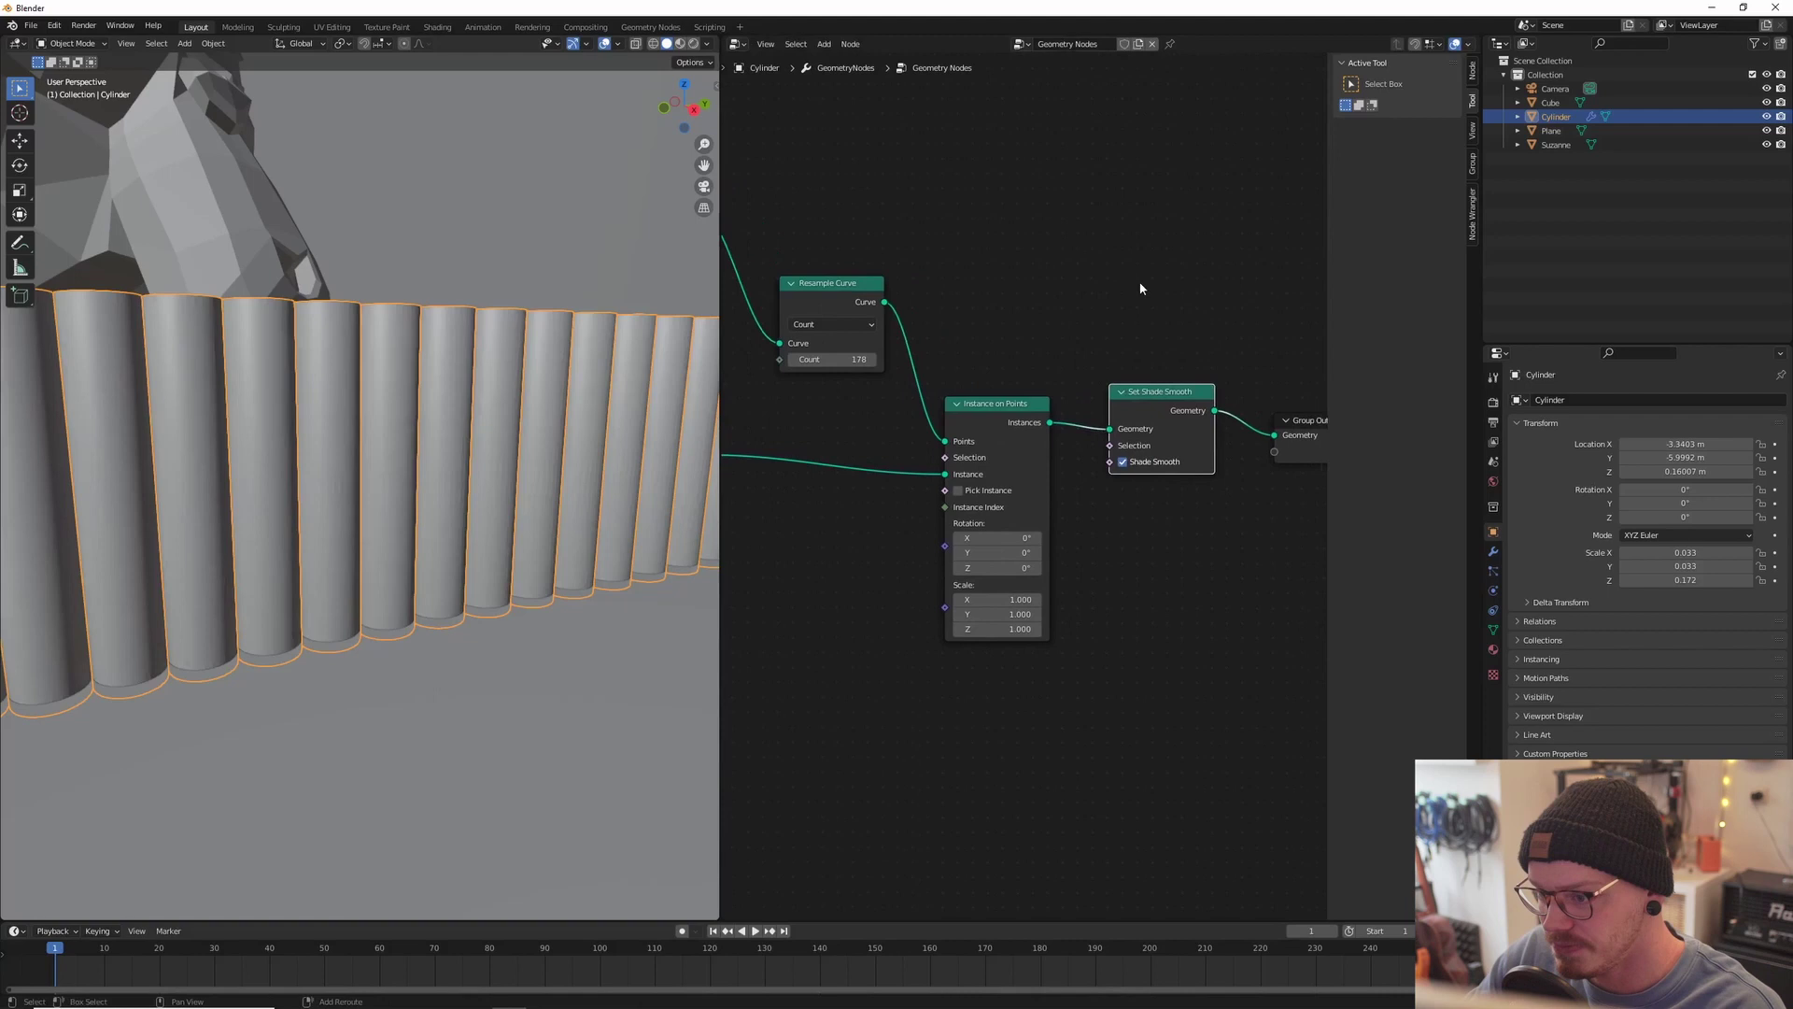
Step: Examine the smooth shading on the cylinders' sides and tops from several angles, keeping the cylinder object selected
middle_drag(249, 374, 485, 418)
scroll(476, 402, up, 3)
click(426, 280)
middle_drag(418, 283, 215, 291)
middle_drag(330, 282, 307, 369)
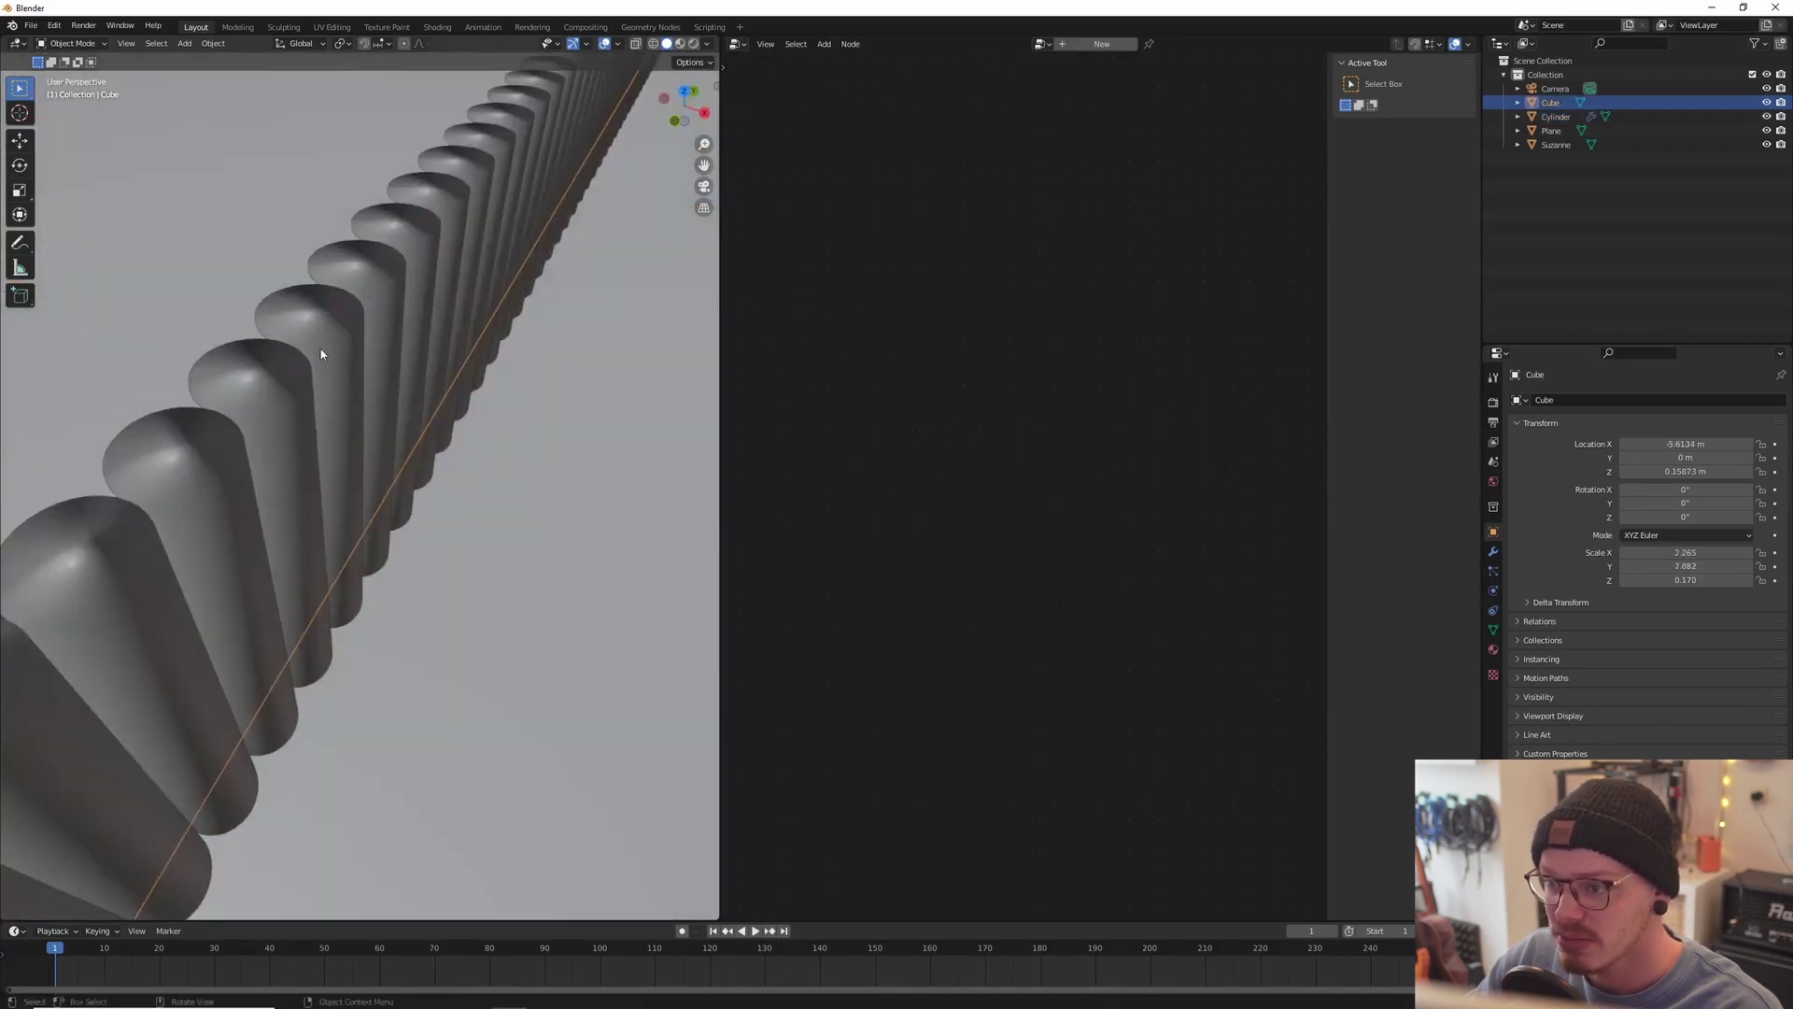
drag(431, 314, 600, 373)
middle_drag(600, 374, 742, 357)
click(393, 400)
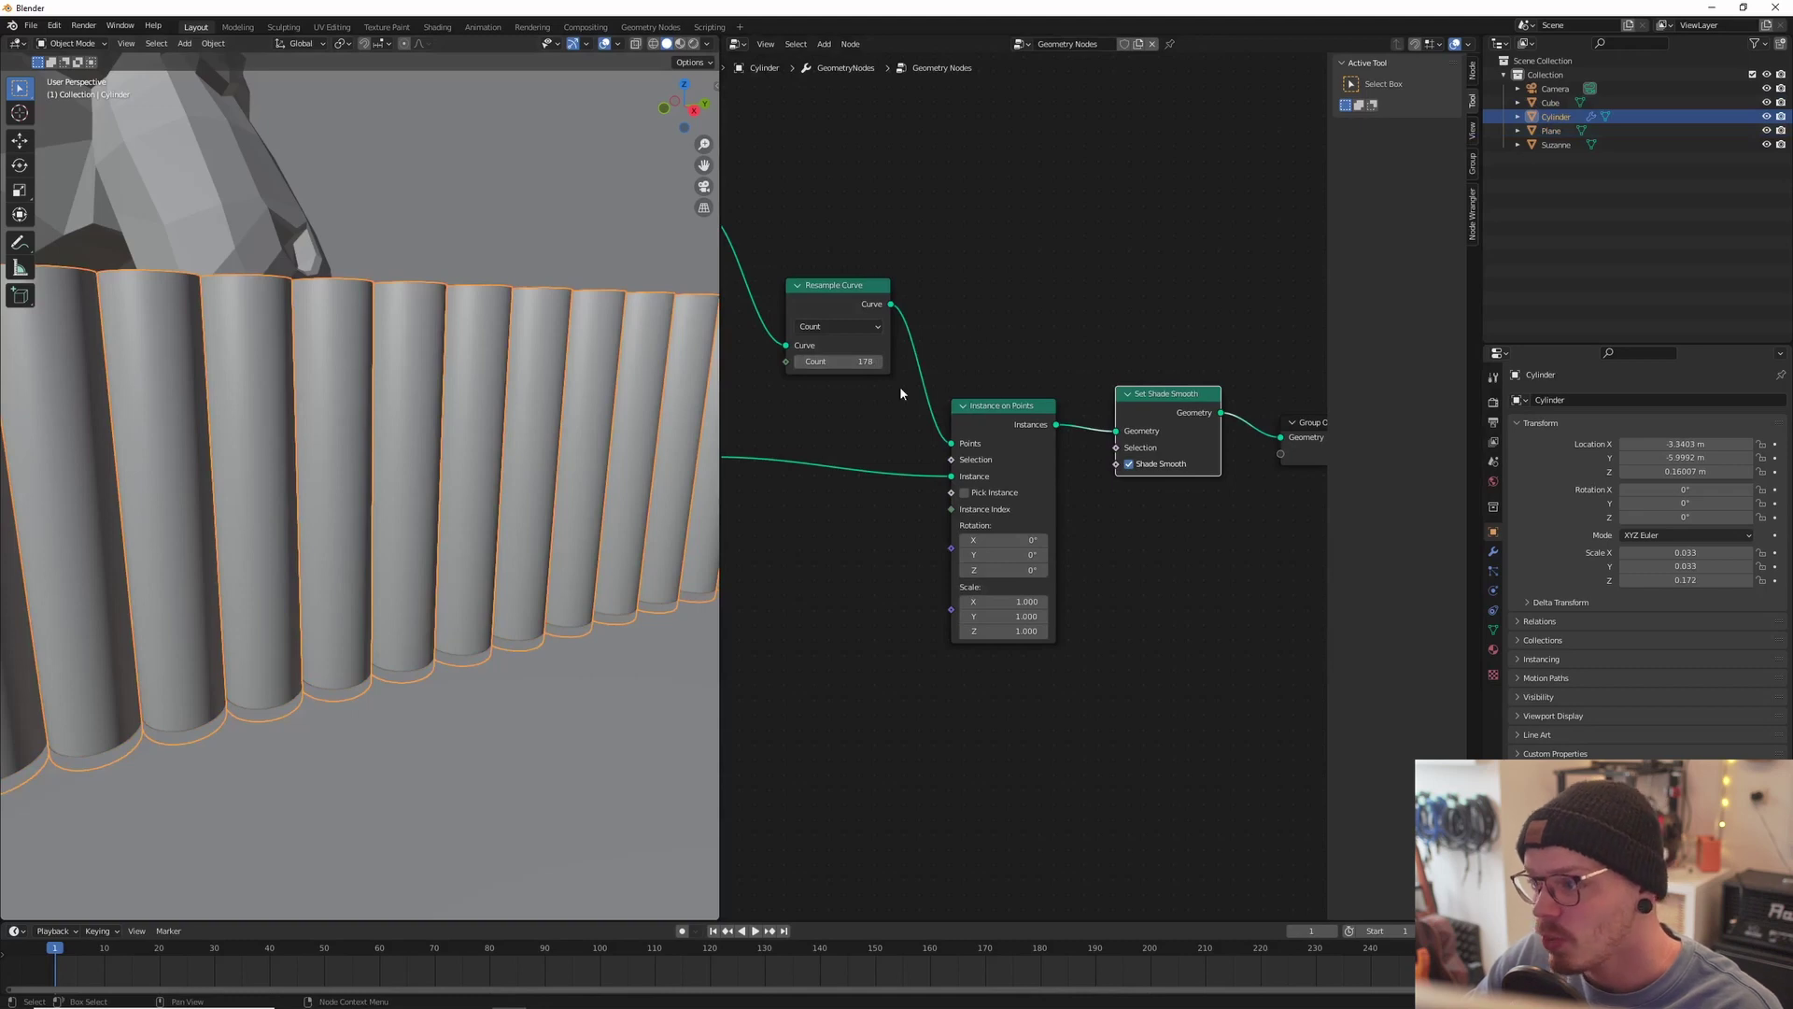
Step: Add a Cylinder mesh primitive node and connect its Mesh output to the Instance input in place of the Group Input
middle_drag(902, 393, 1088, 410)
drag(833, 481, 820, 529)
key(shift+a)
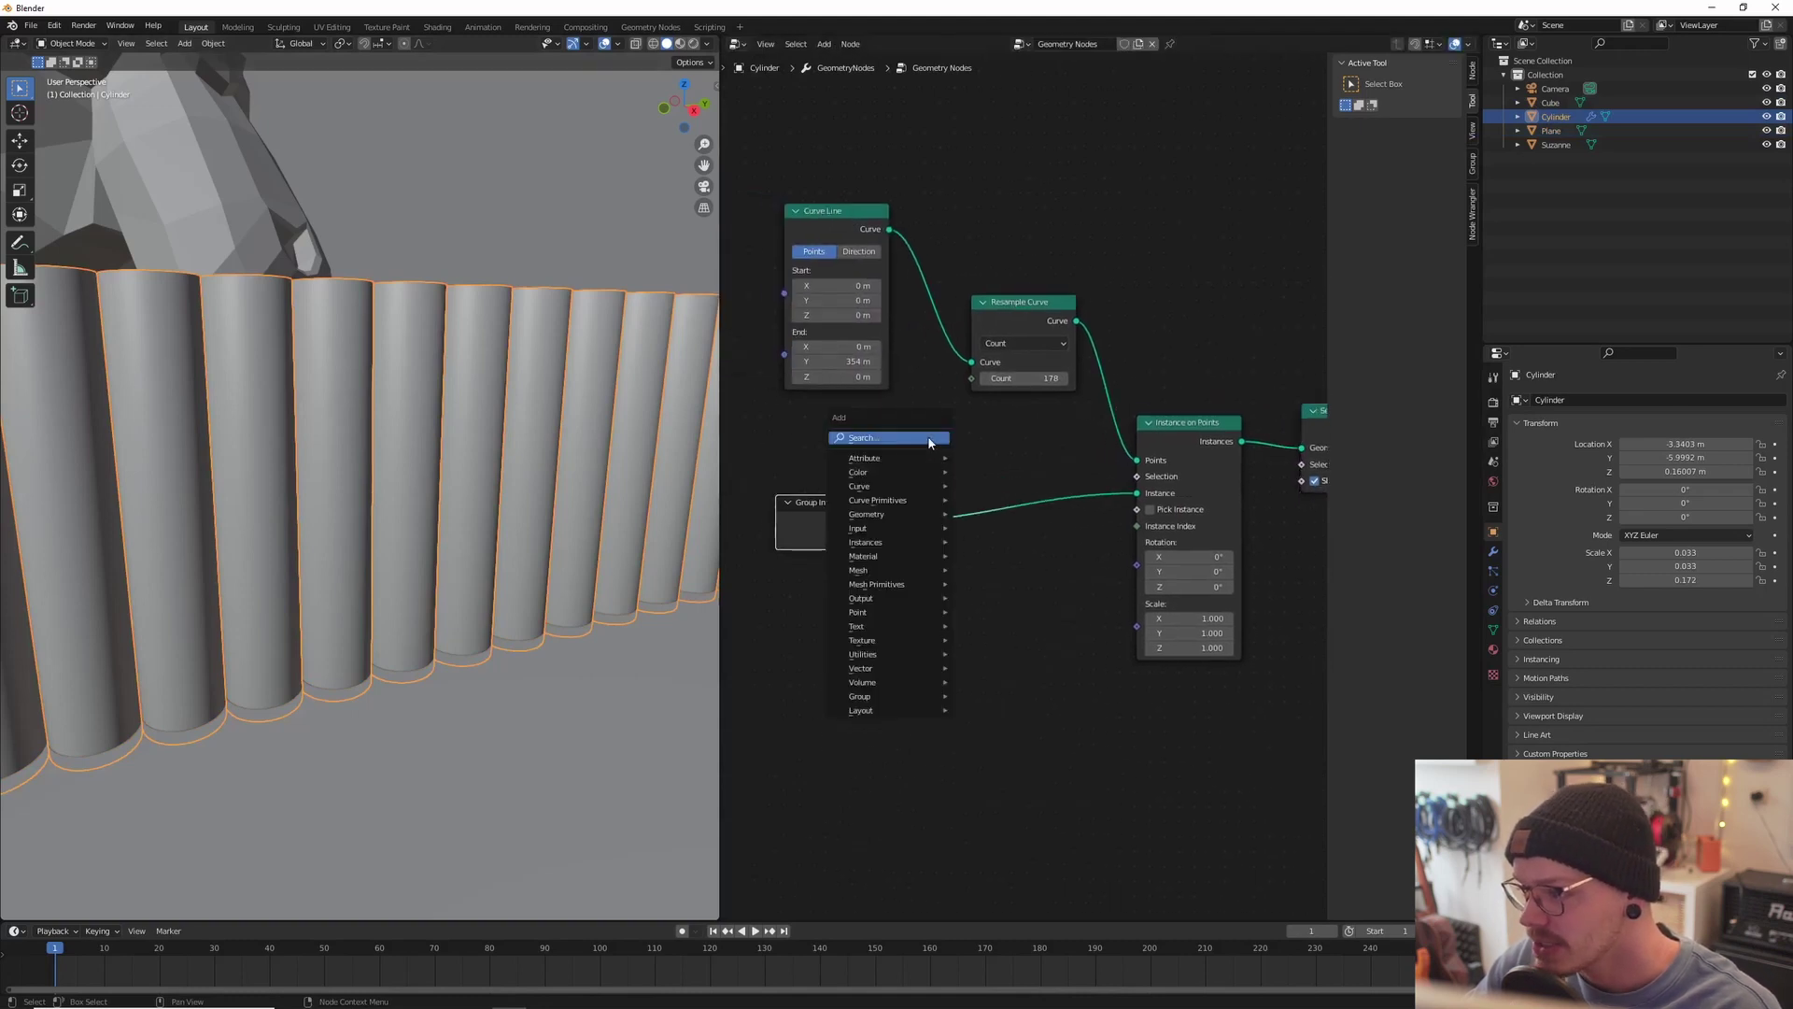
click(928, 439)
text(cy)
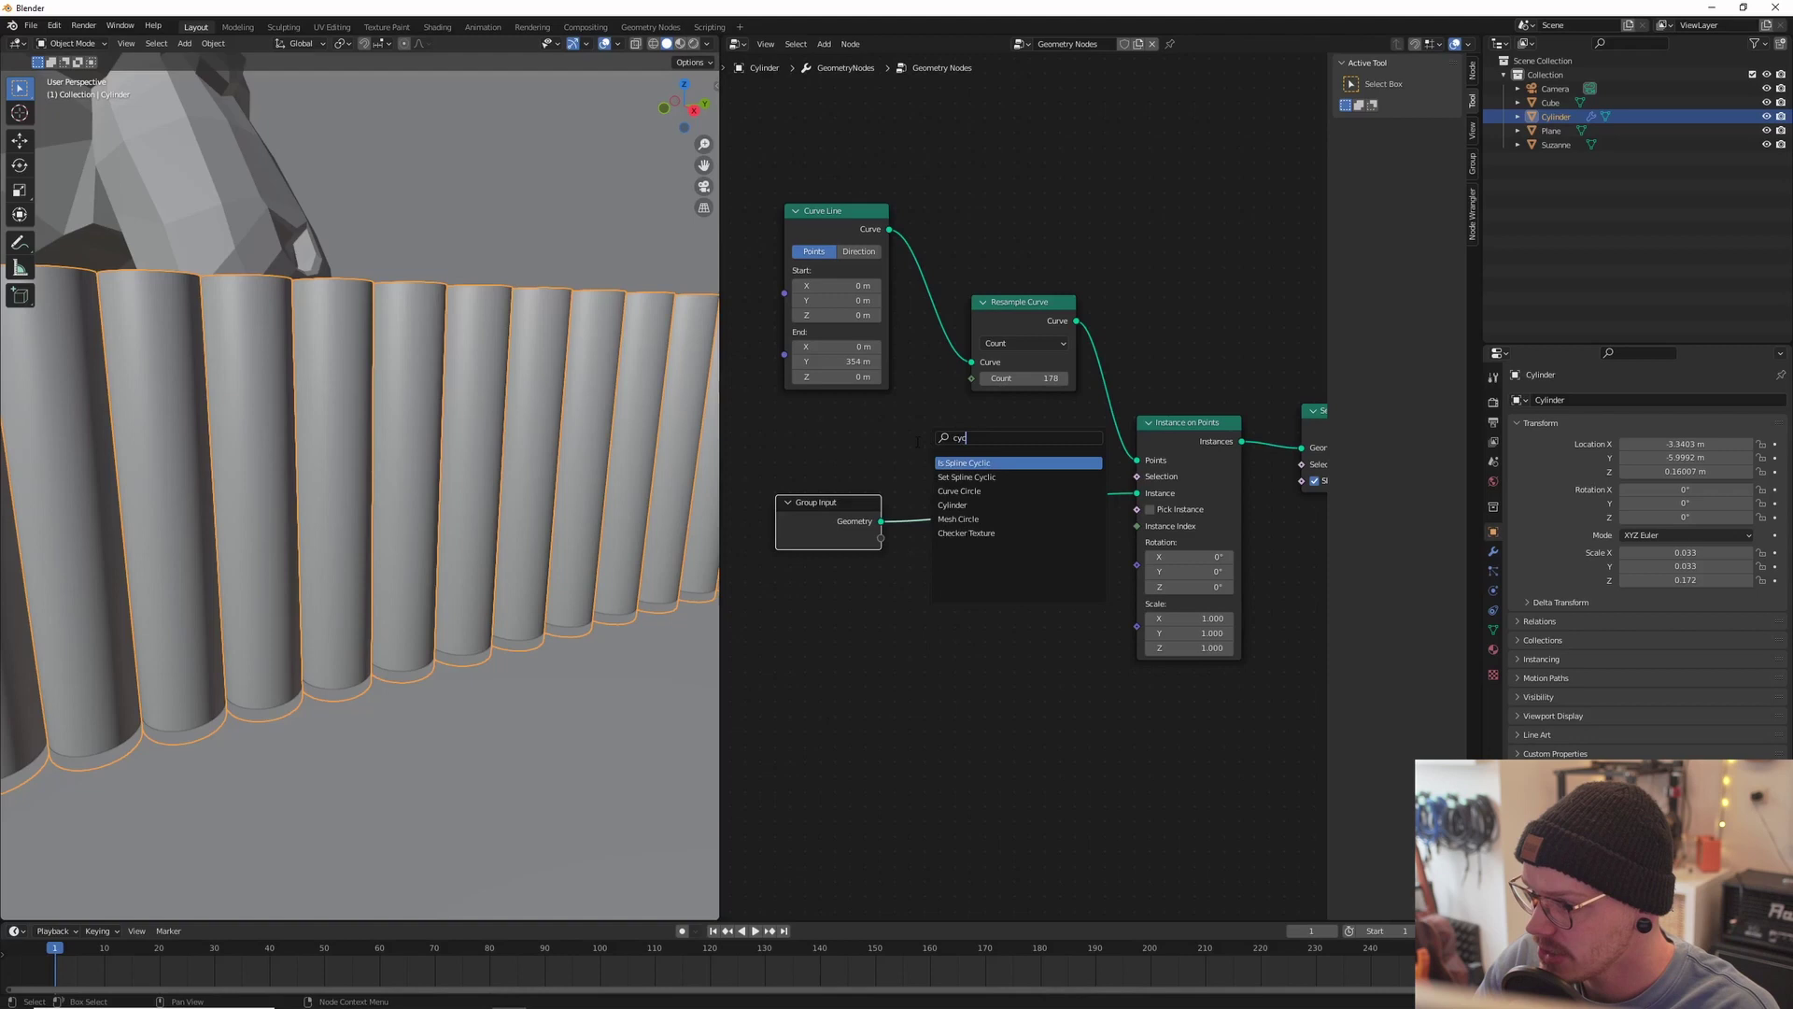
click(967, 463)
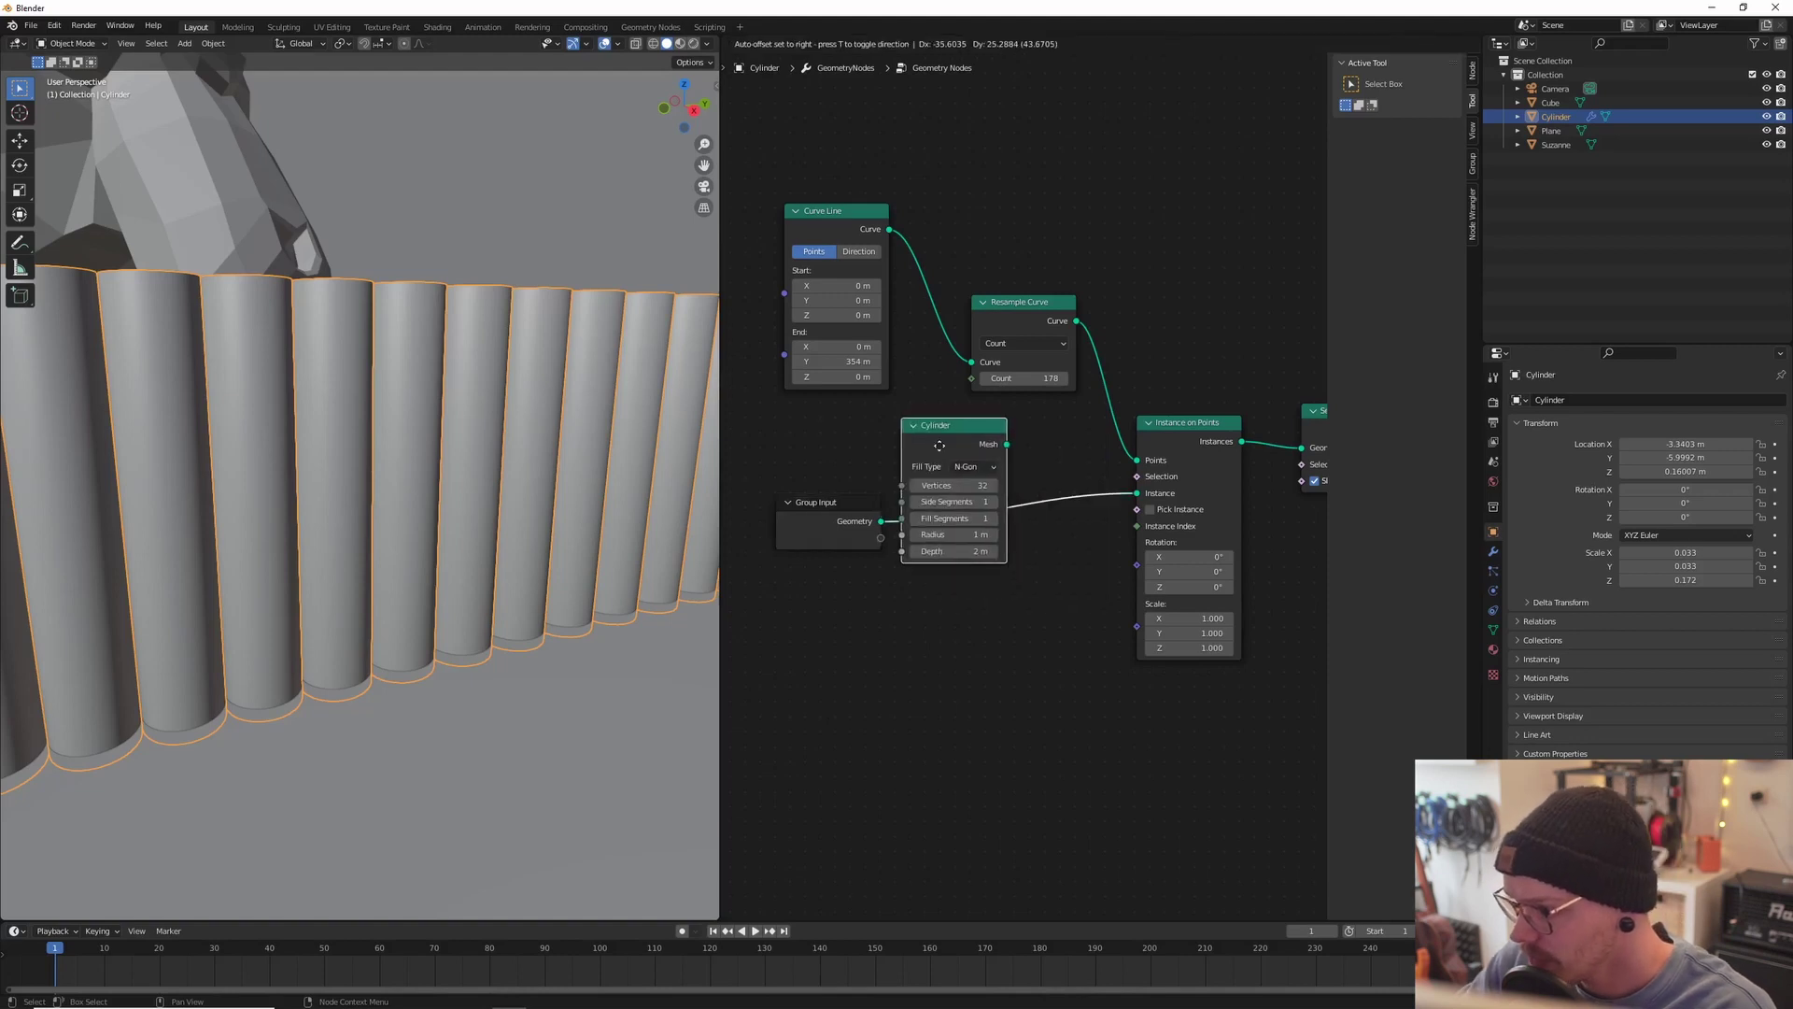
drag(1028, 595, 1118, 497)
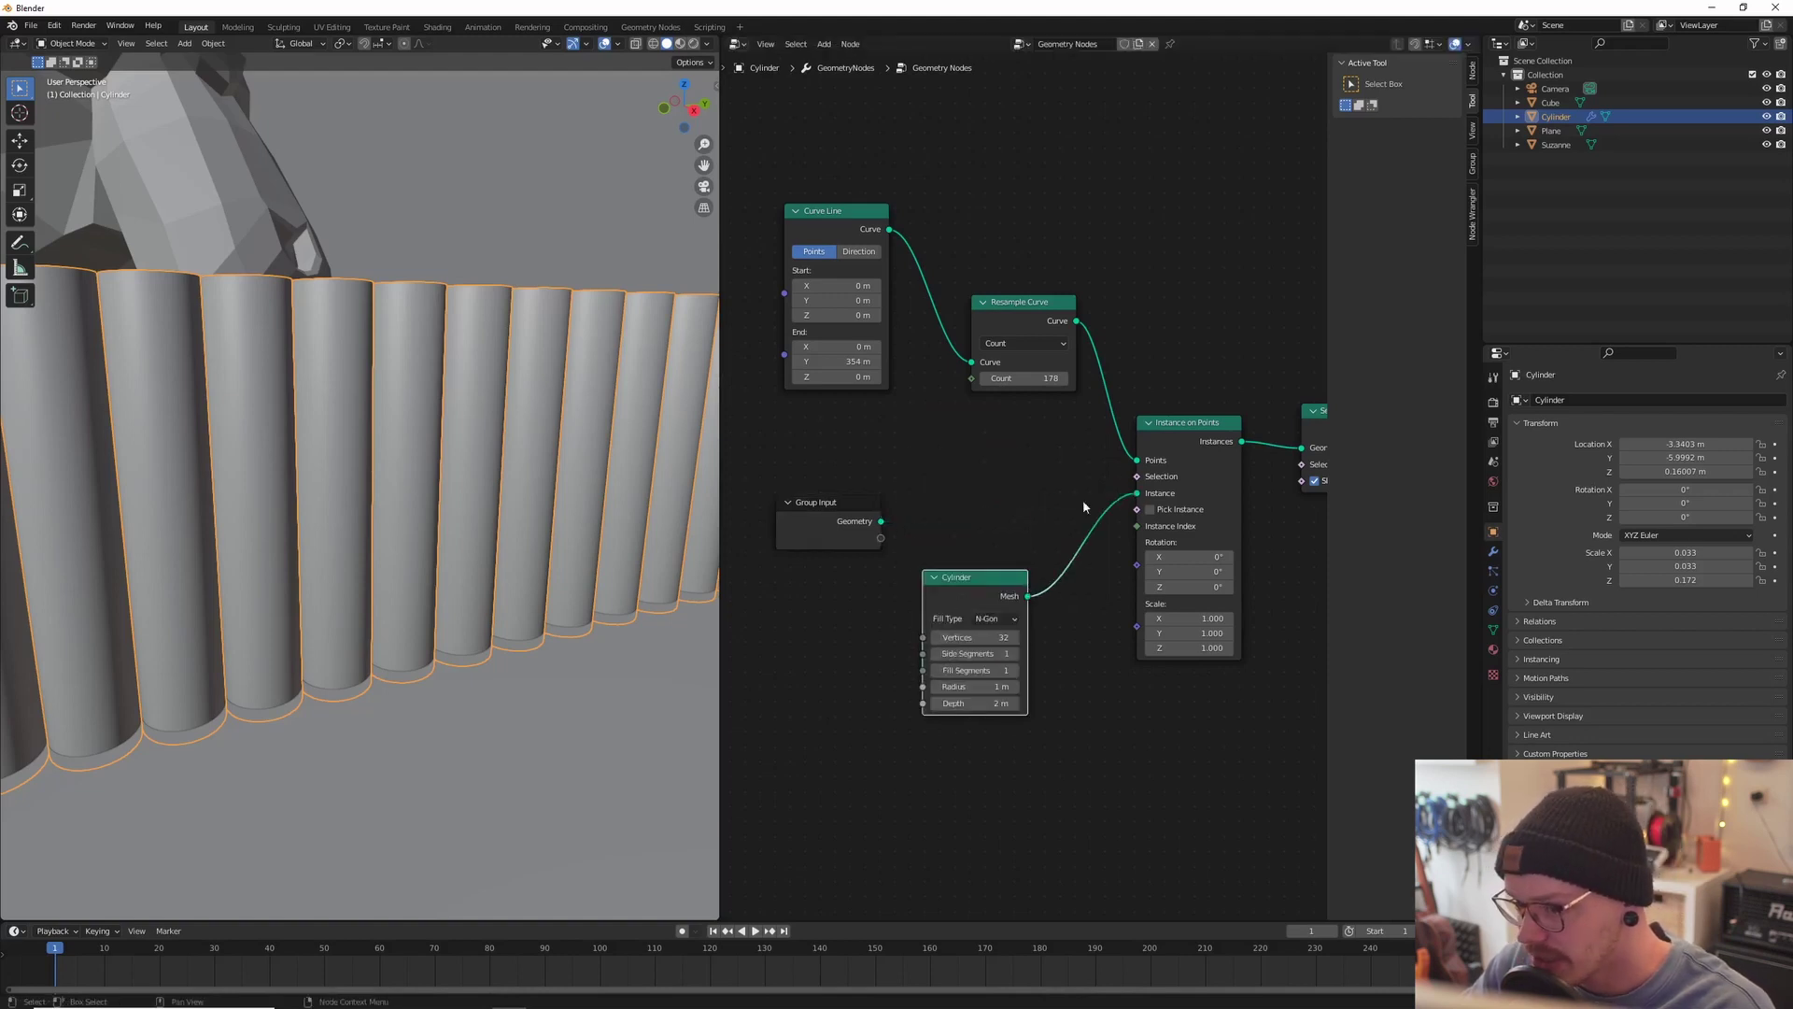
Step: Try a radius of 3.7 m on the Cylinder node and undo the change
middle_drag(450, 482, 432, 484)
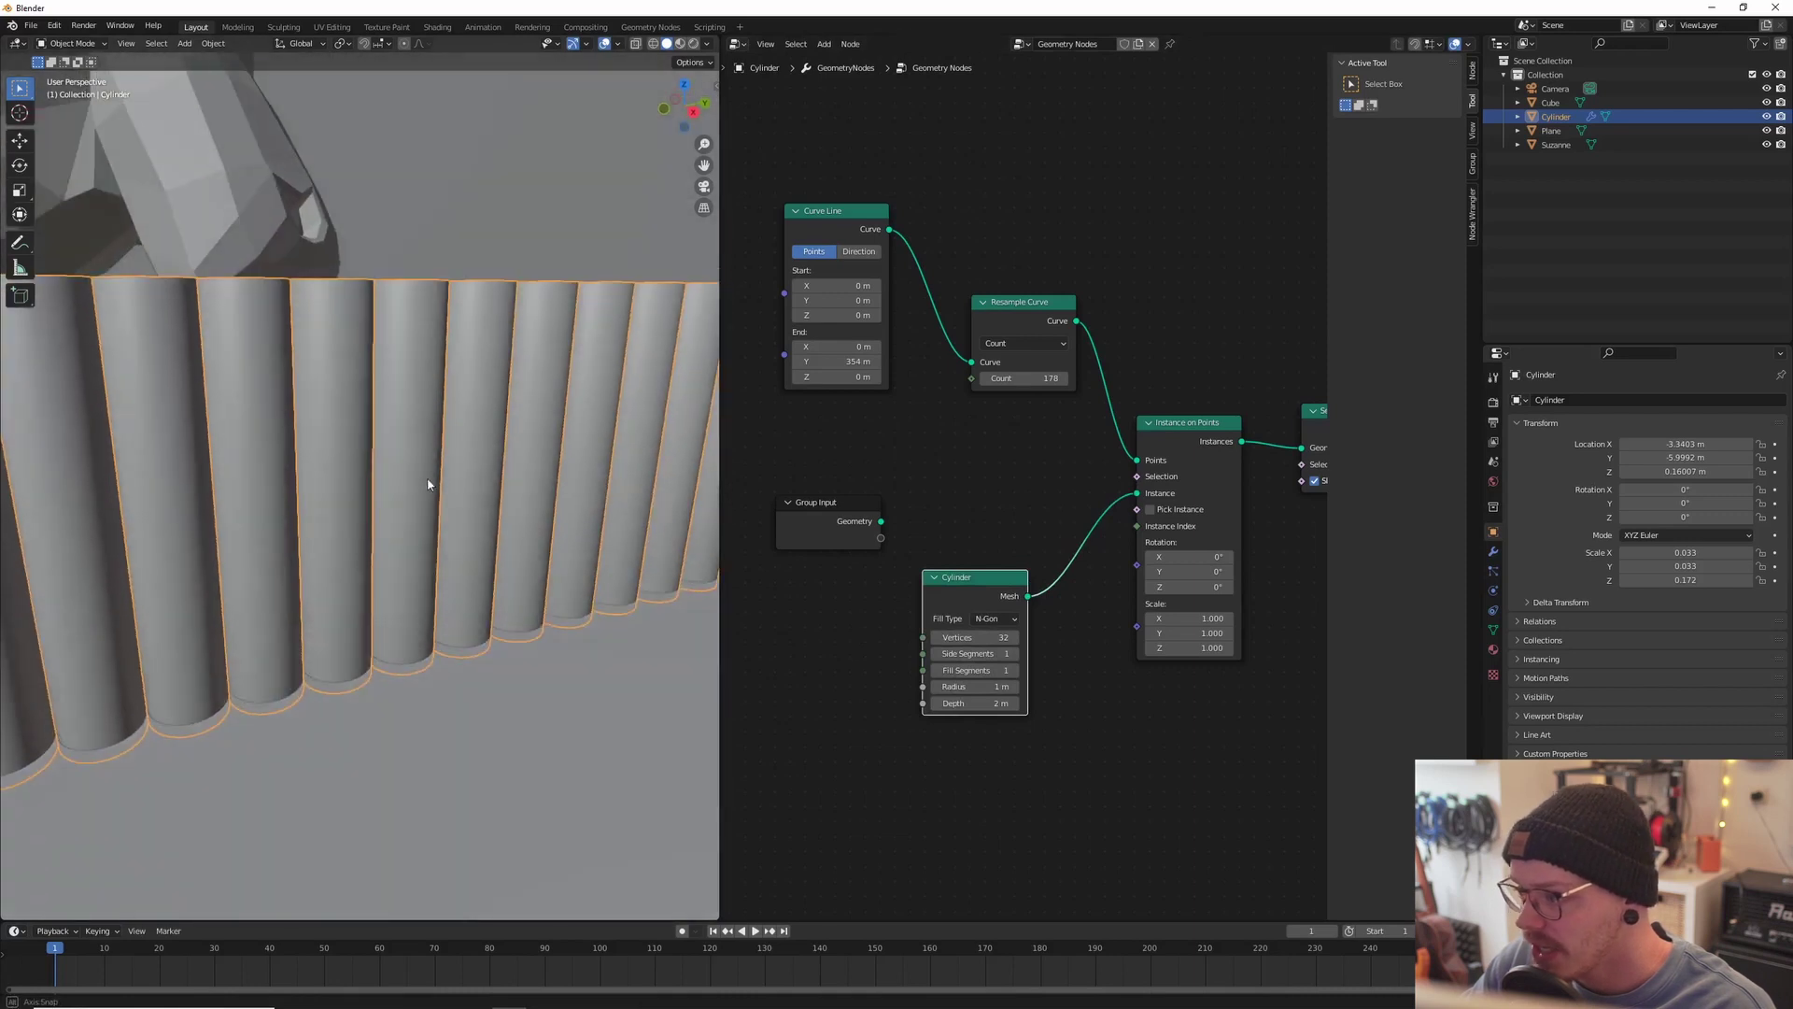
drag(962, 687, 1004, 686)
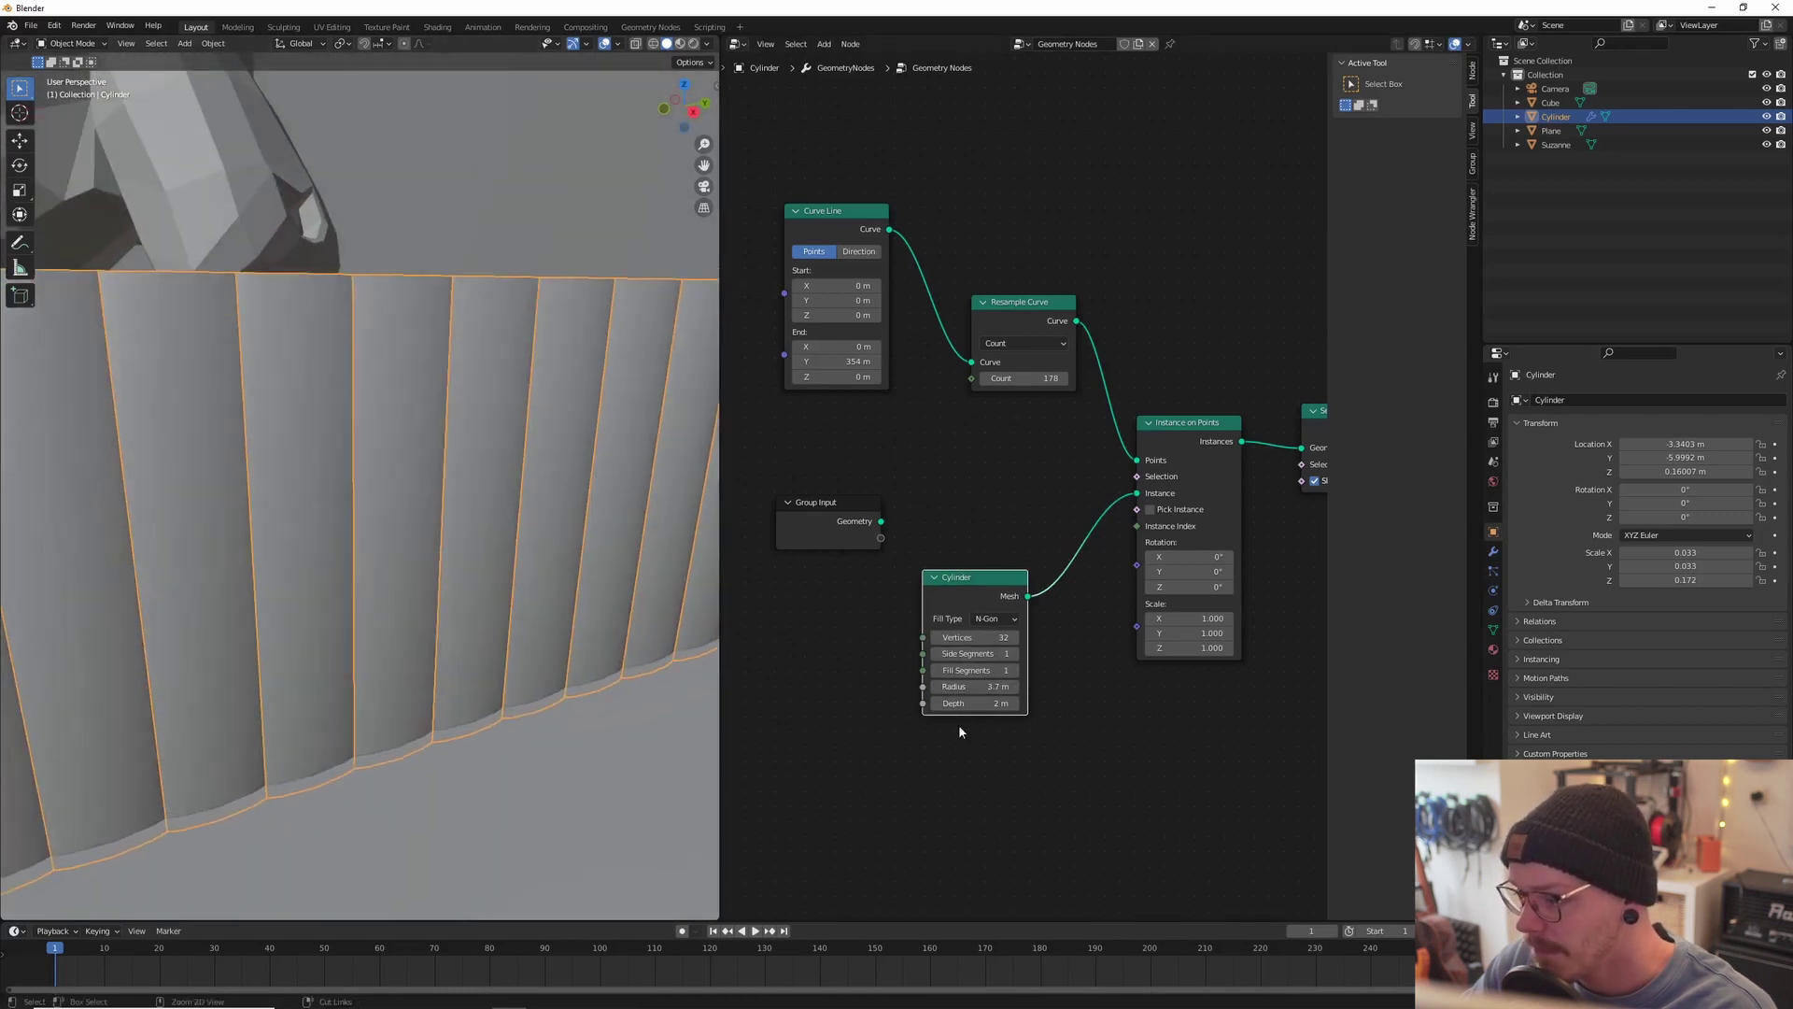
key(ctrl+z)
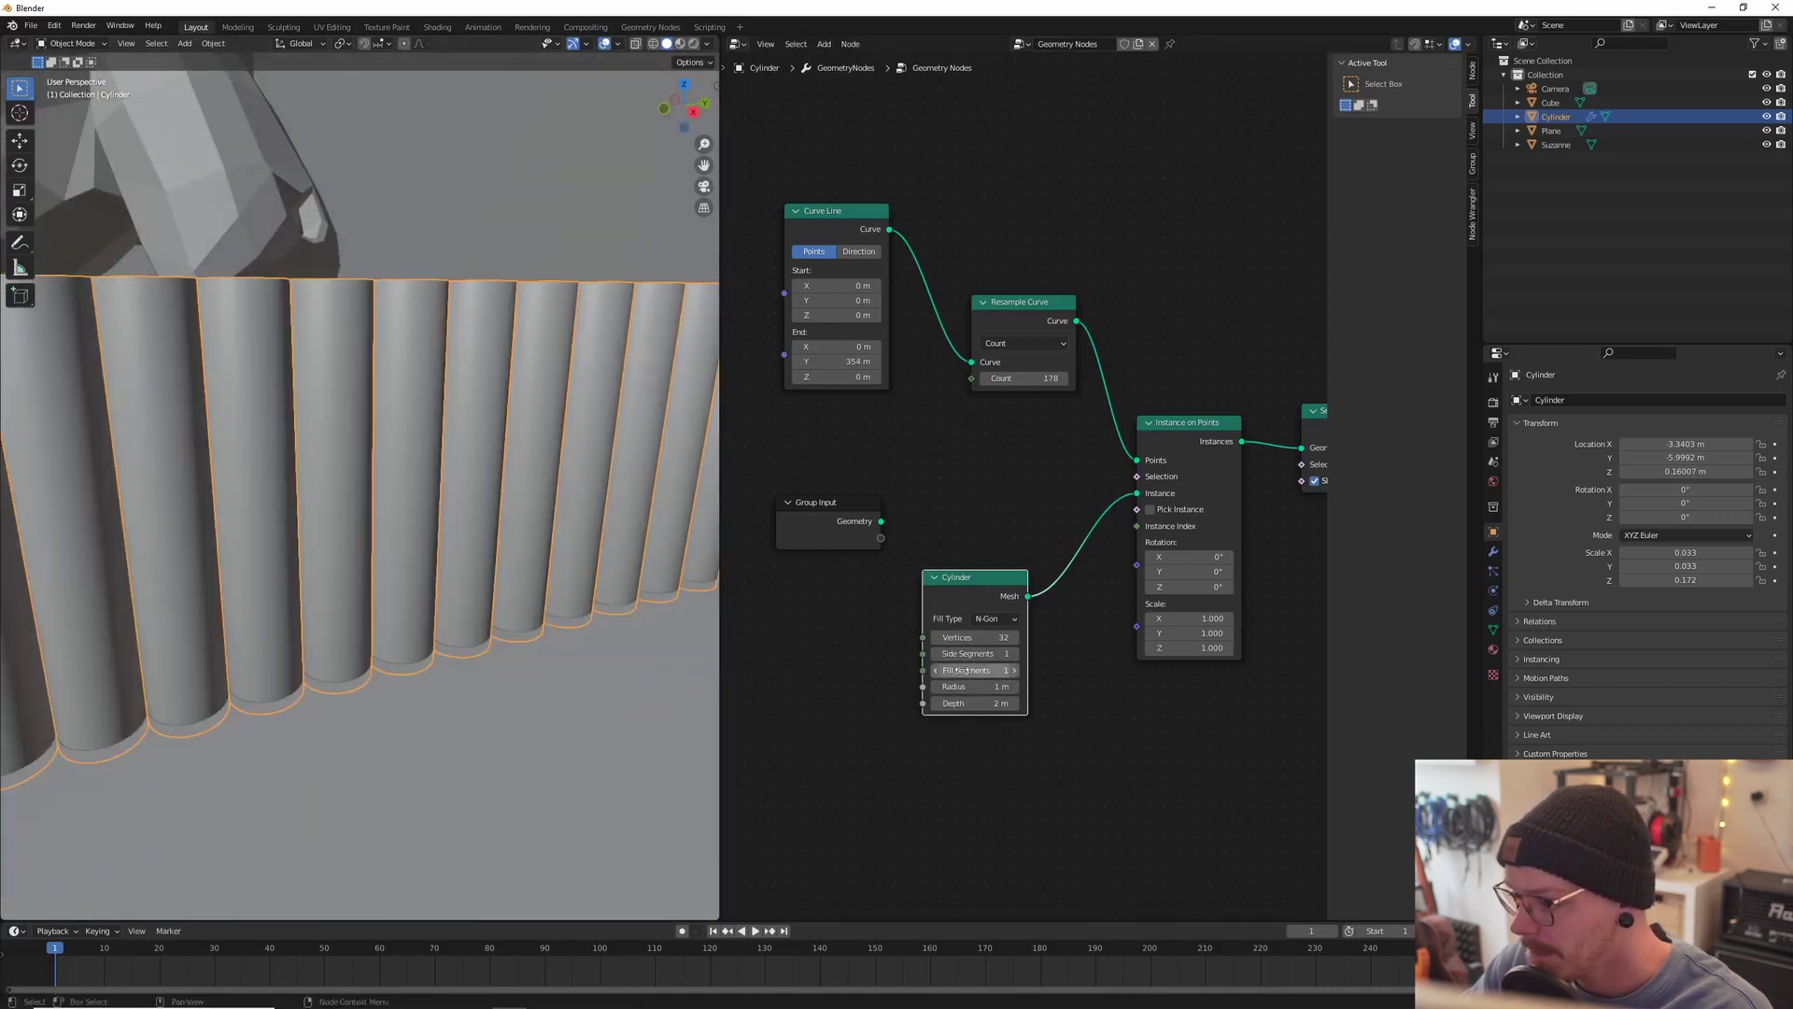
Step: Try extra side segments on the Cylinder node in wireframe shading, return to solid shading and reset Side Segments to 1
click(654, 45)
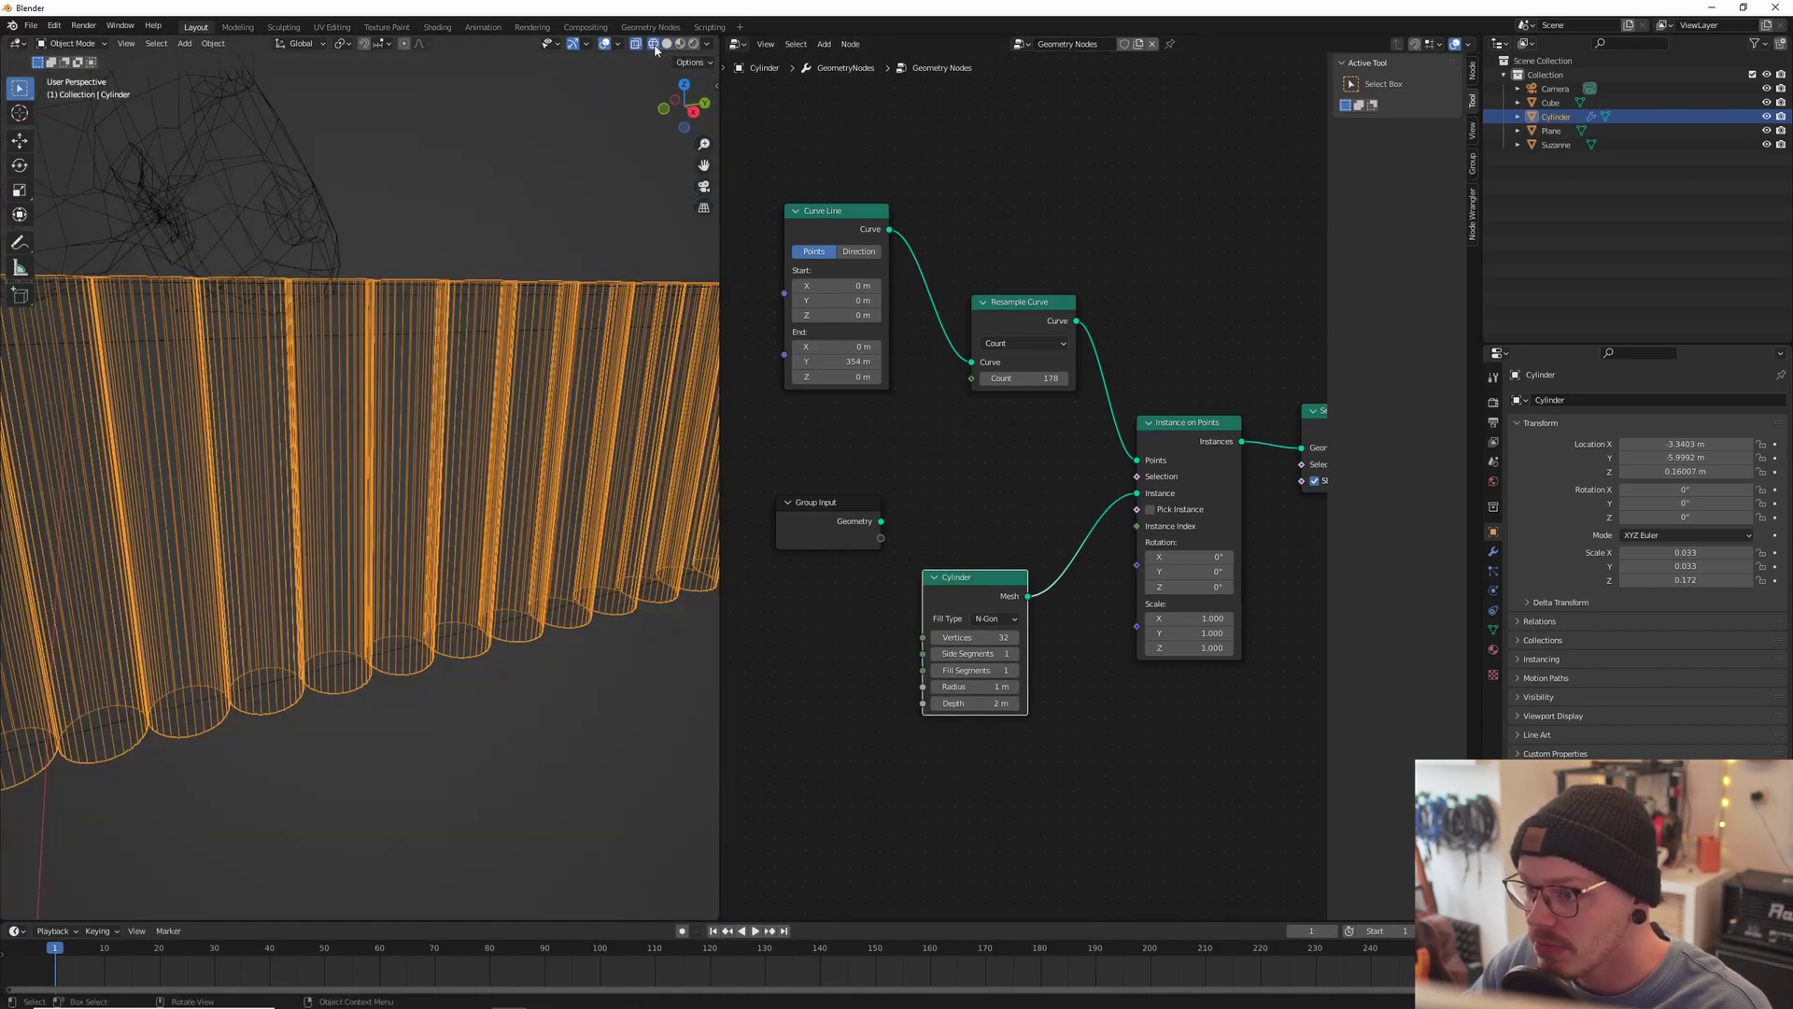
click(1015, 654)
click(1015, 654)
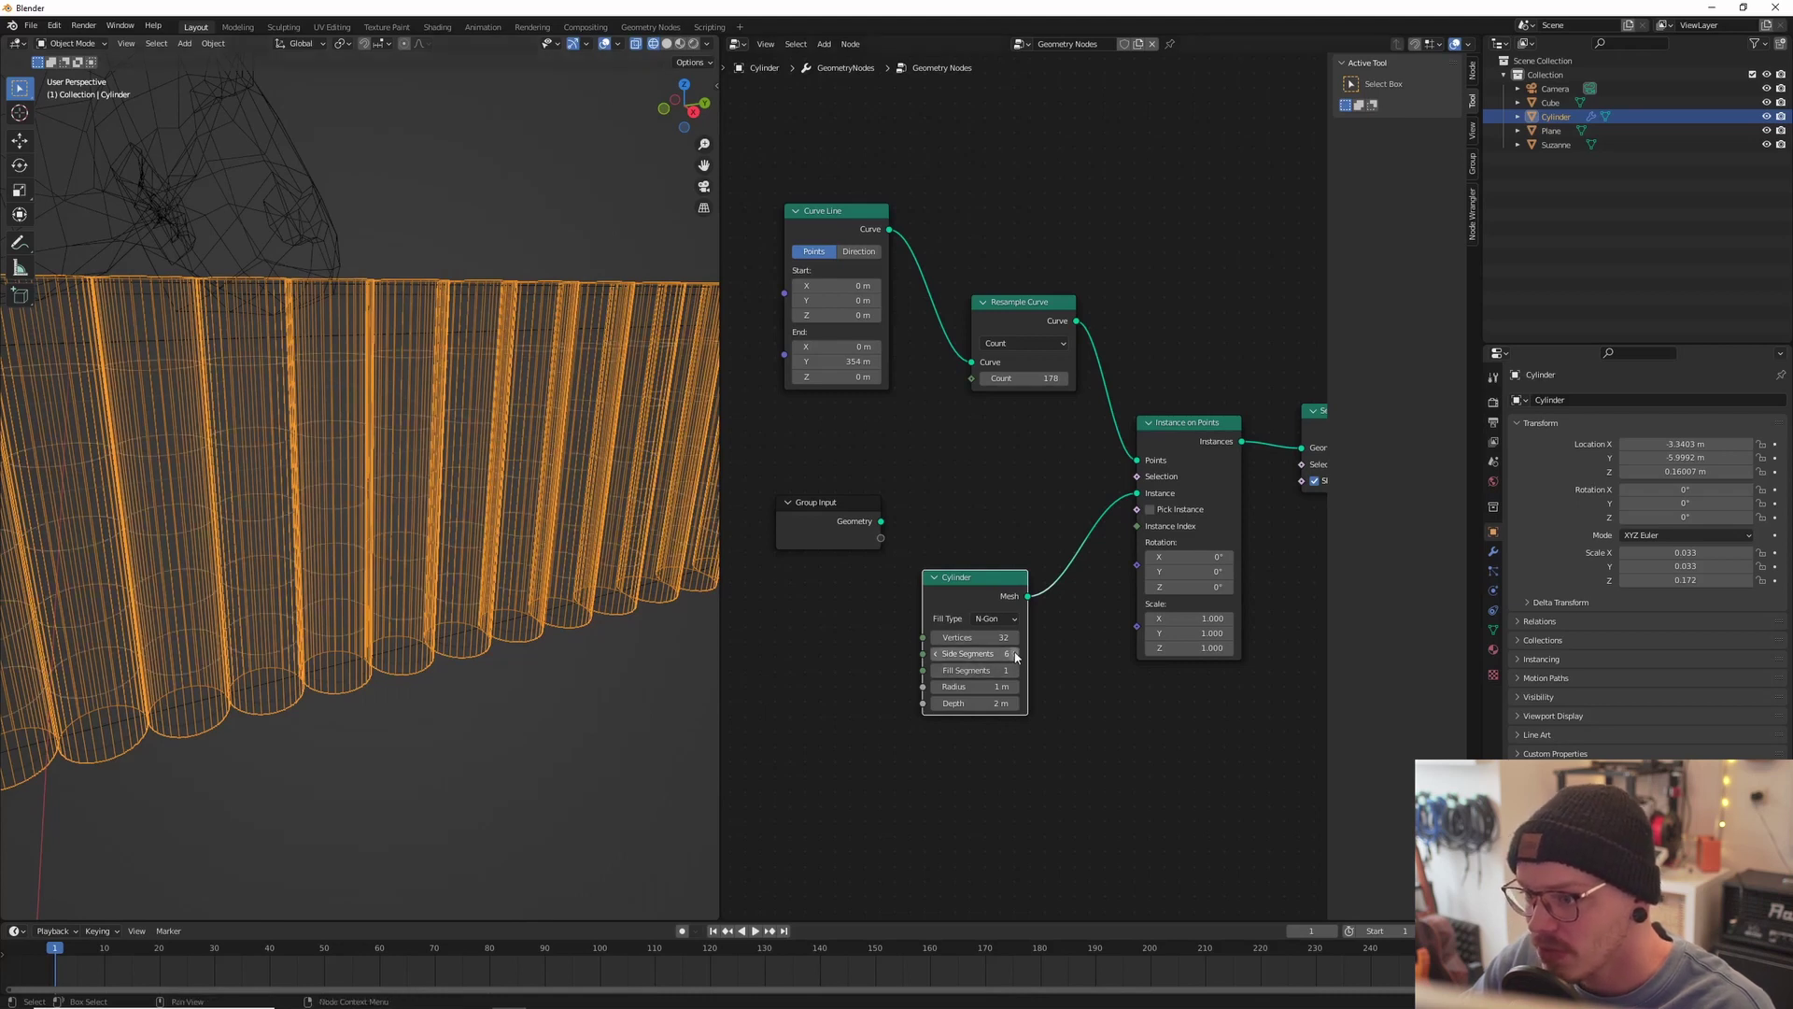
click(668, 44)
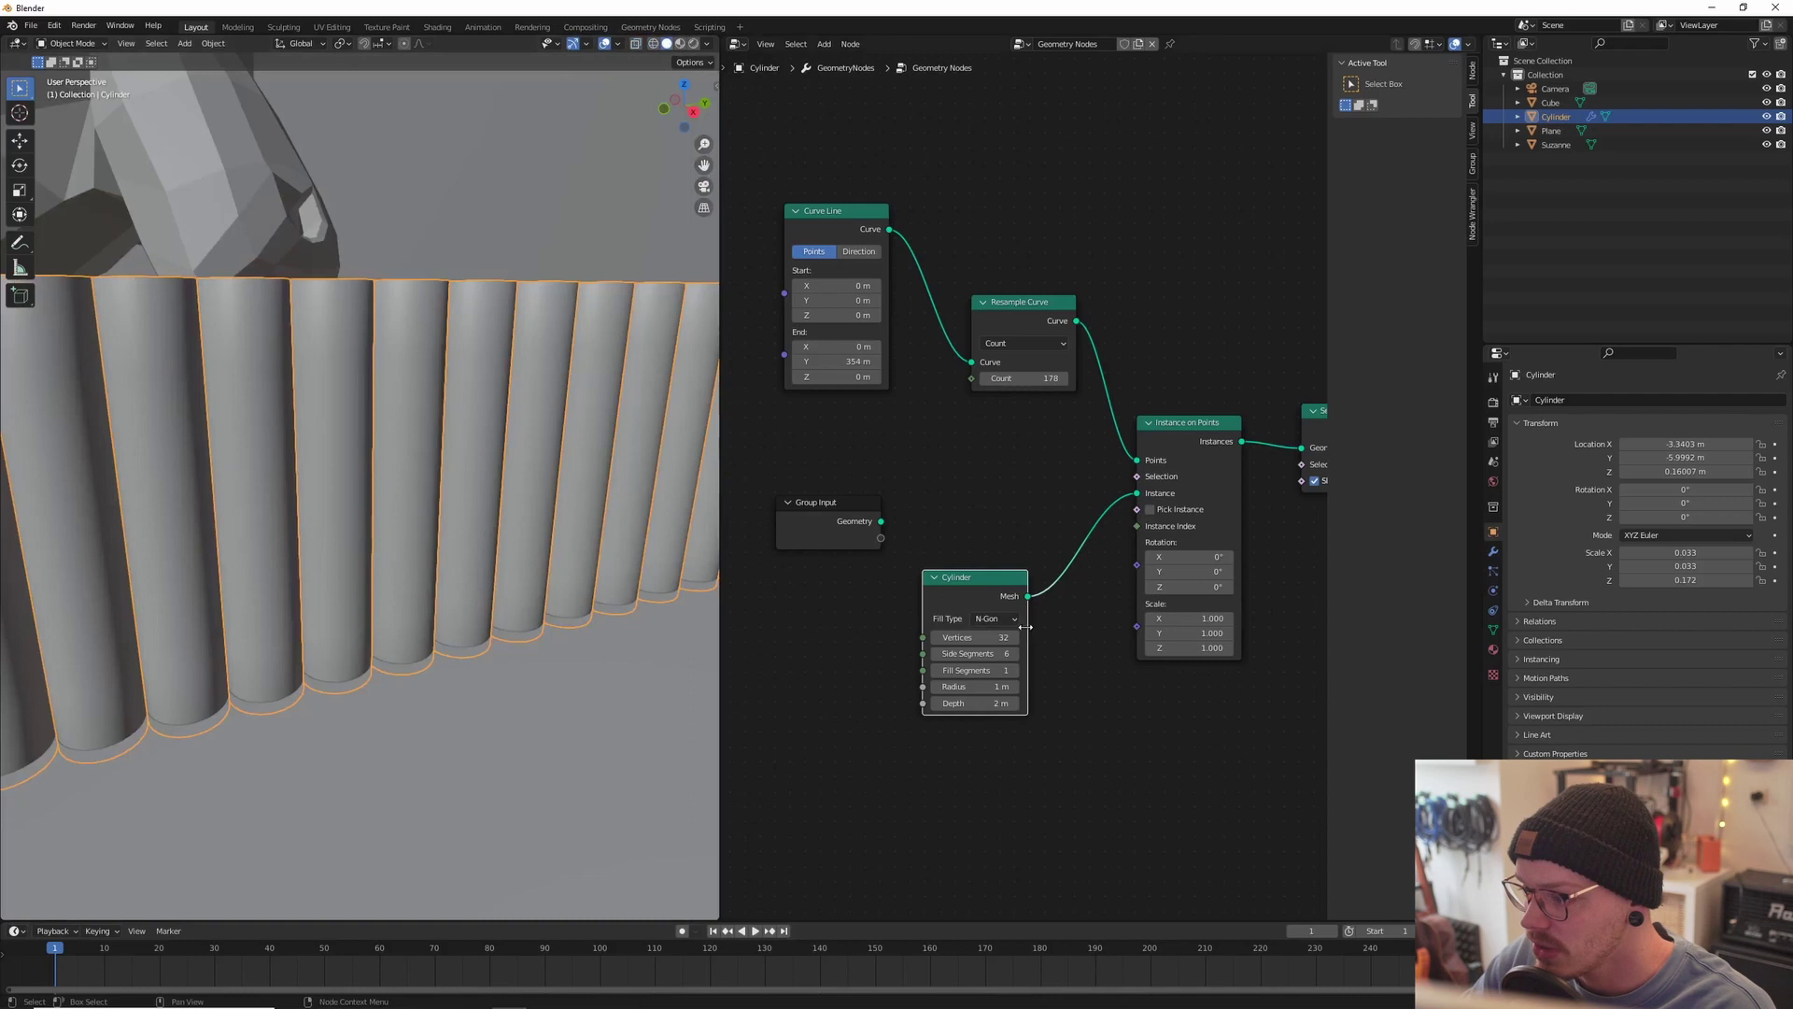
drag(968, 654, 906, 654)
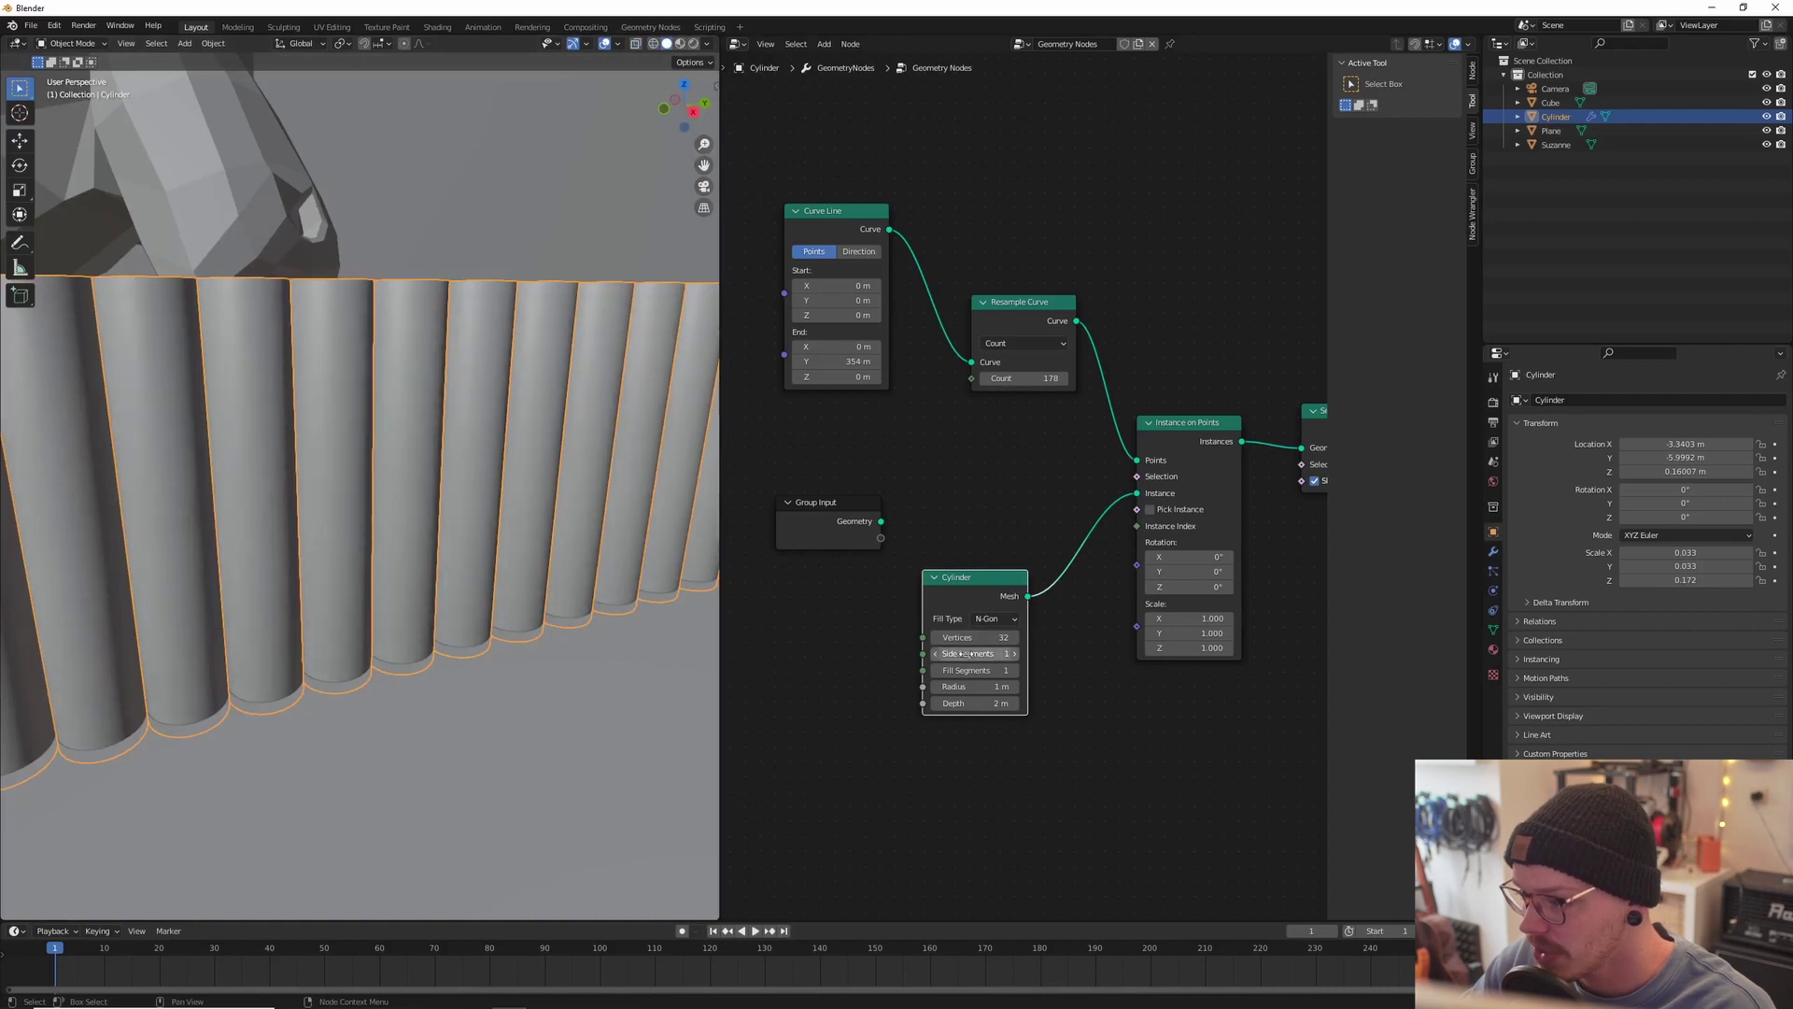
Step: Raise the Cylinder node's Side Segments to 13 and check the shading of the cylinders
click(1015, 654)
click(1015, 654)
click(1015, 654)
click(1015, 653)
click(1016, 653)
click(1016, 653)
click(1016, 654)
click(1015, 654)
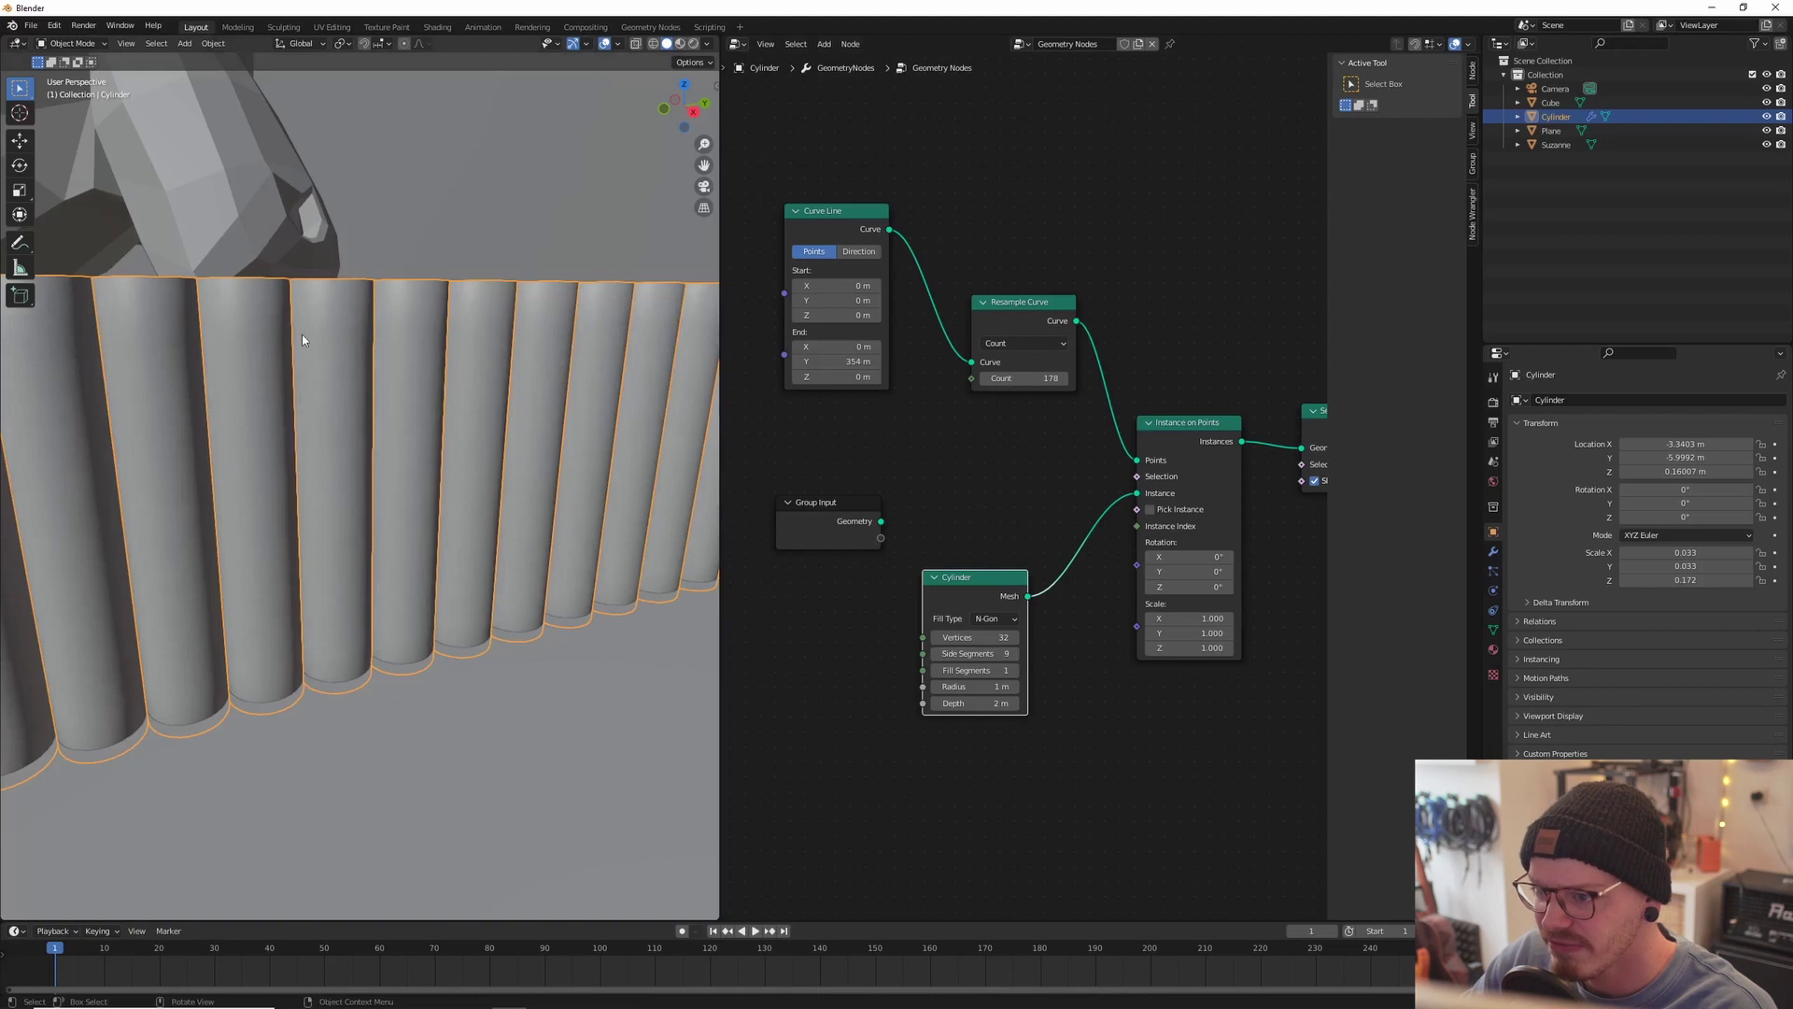
click(1015, 654)
click(1015, 654)
click(1016, 654)
middle_drag(402, 374, 439, 448)
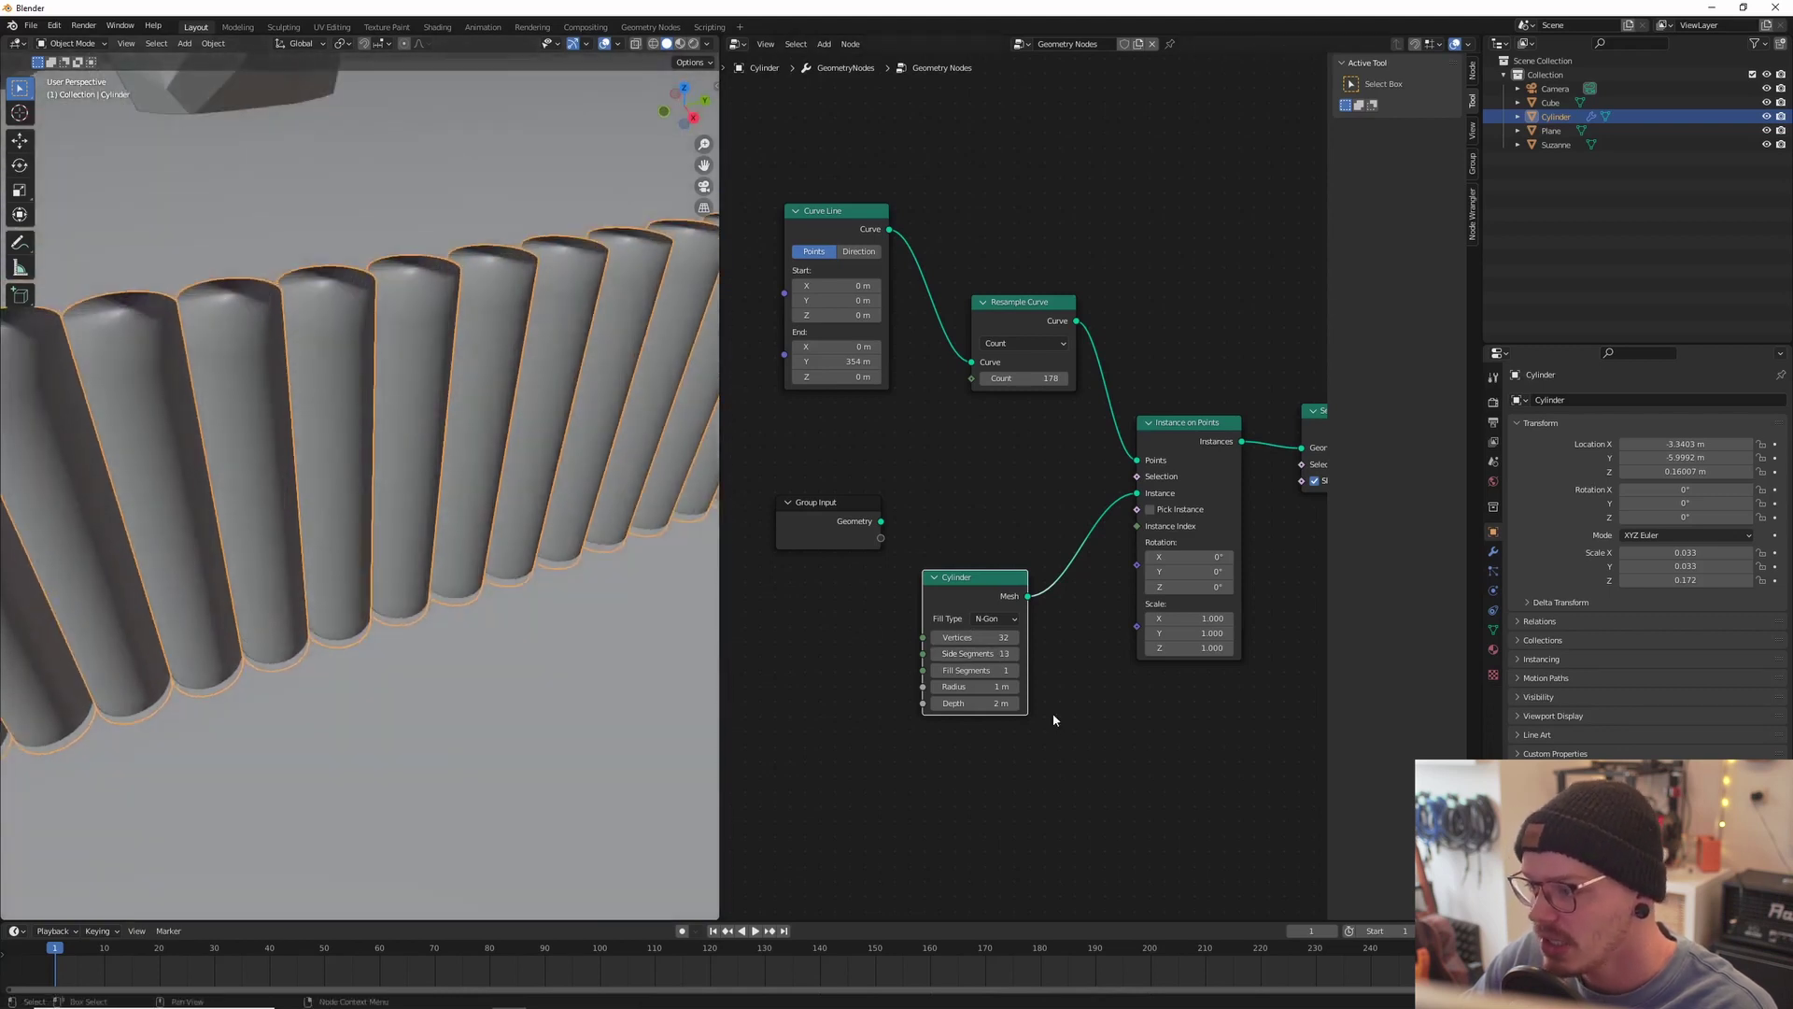
Step: Set the Cylinder node's Fill Segments to 4 and inspect the shading on the cylinder caps
click(1015, 670)
click(1014, 669)
click(1014, 670)
mouse_move(374, 479)
middle_down()
mouse_move(429, 512)
mouse_move(408, 470)
middle_up()
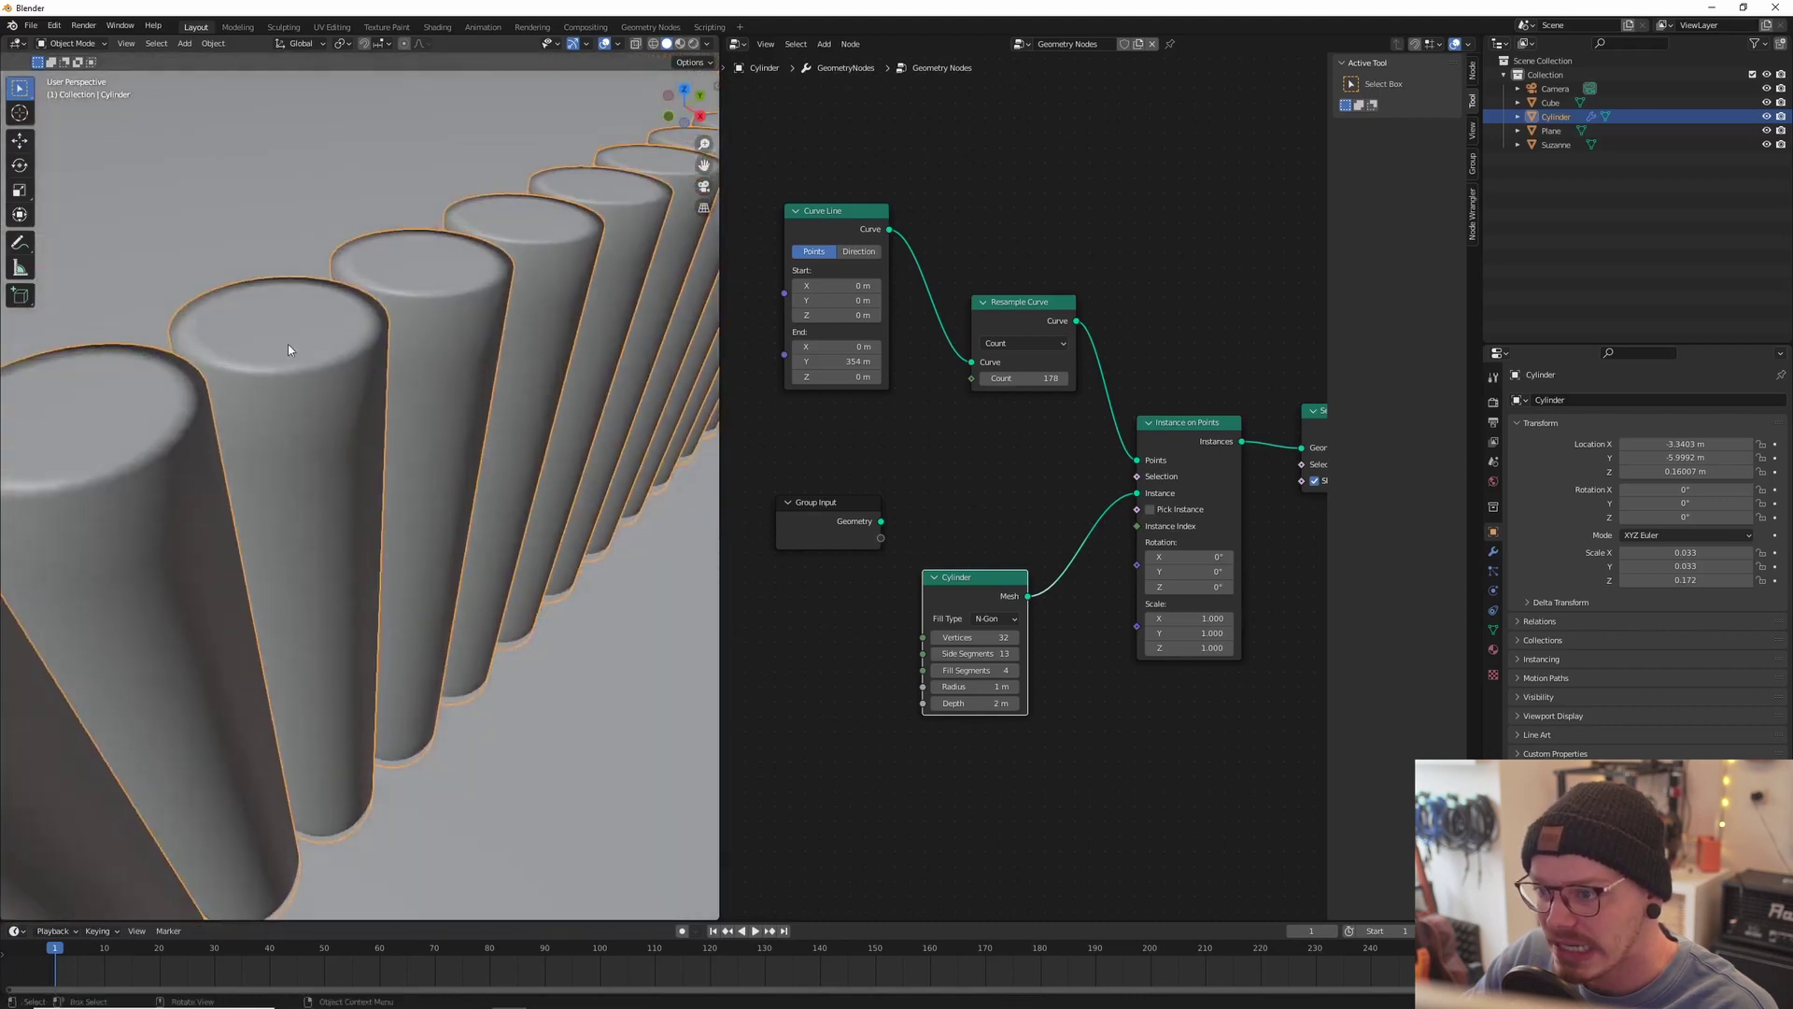
middle_drag(343, 392, 523, 481)
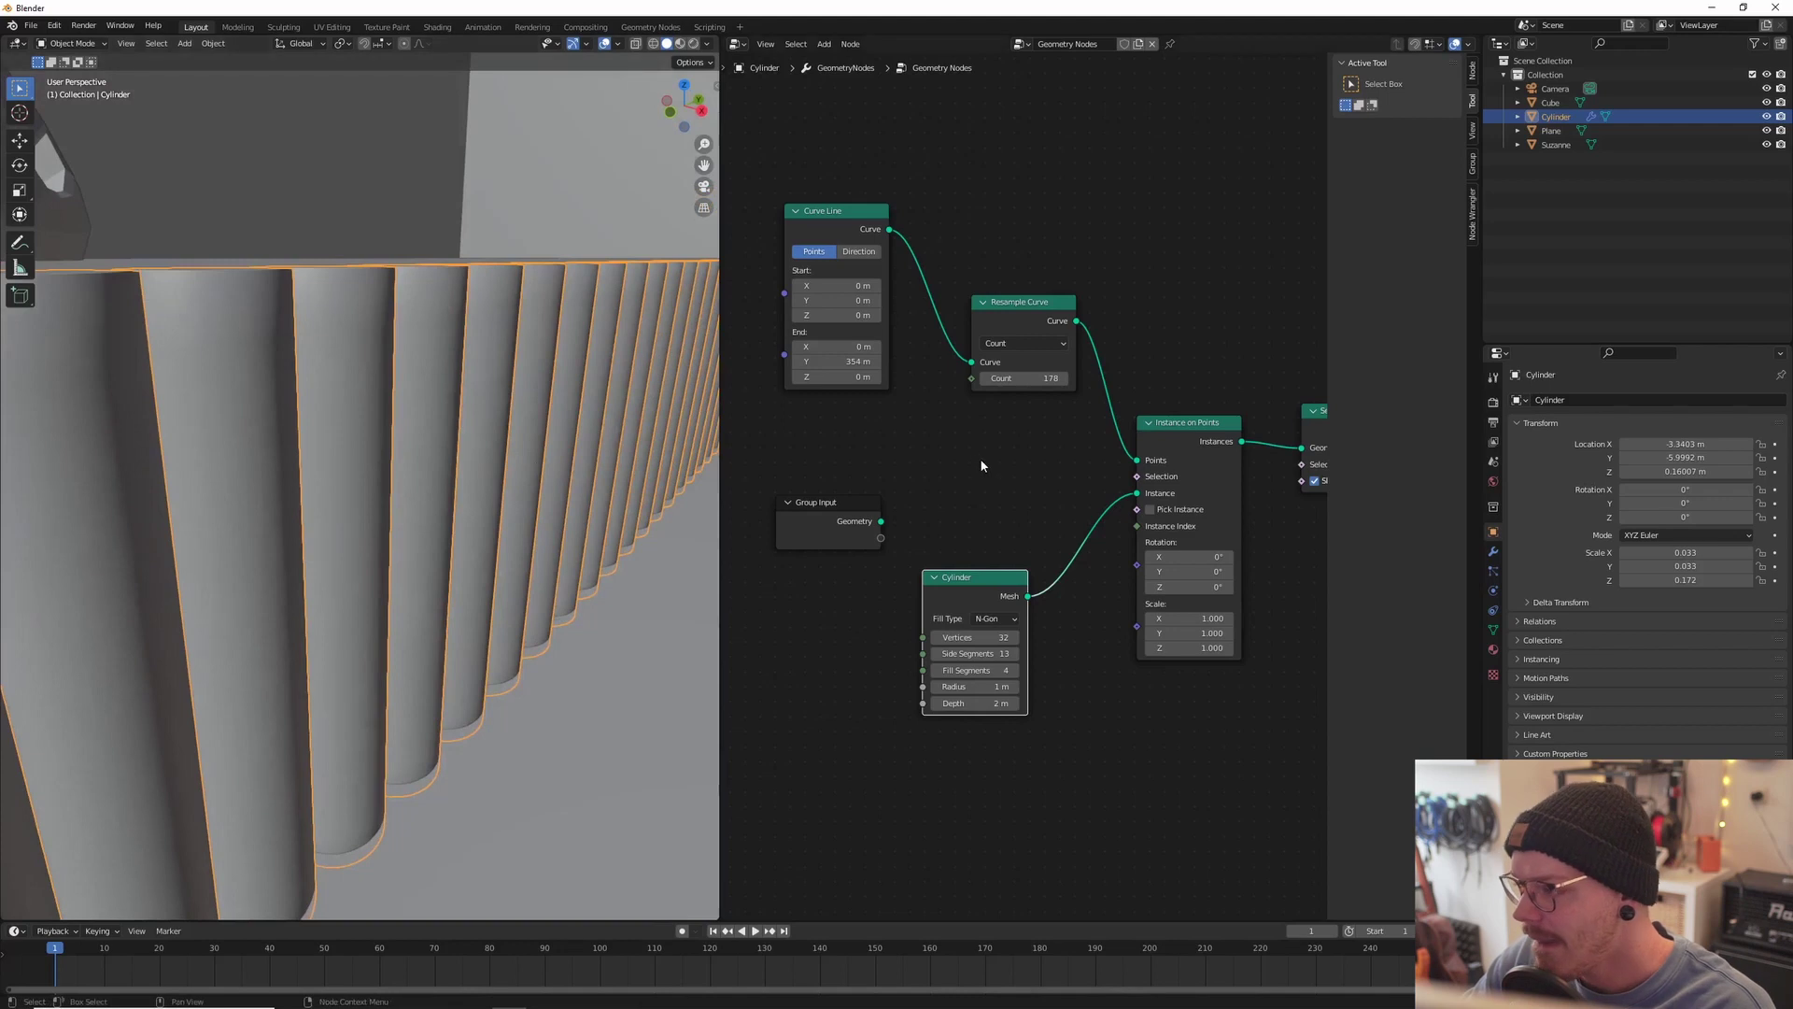
scroll(981, 459, down, 1)
middle_drag(985, 458, 1025, 491)
middle_drag(437, 361, 414, 436)
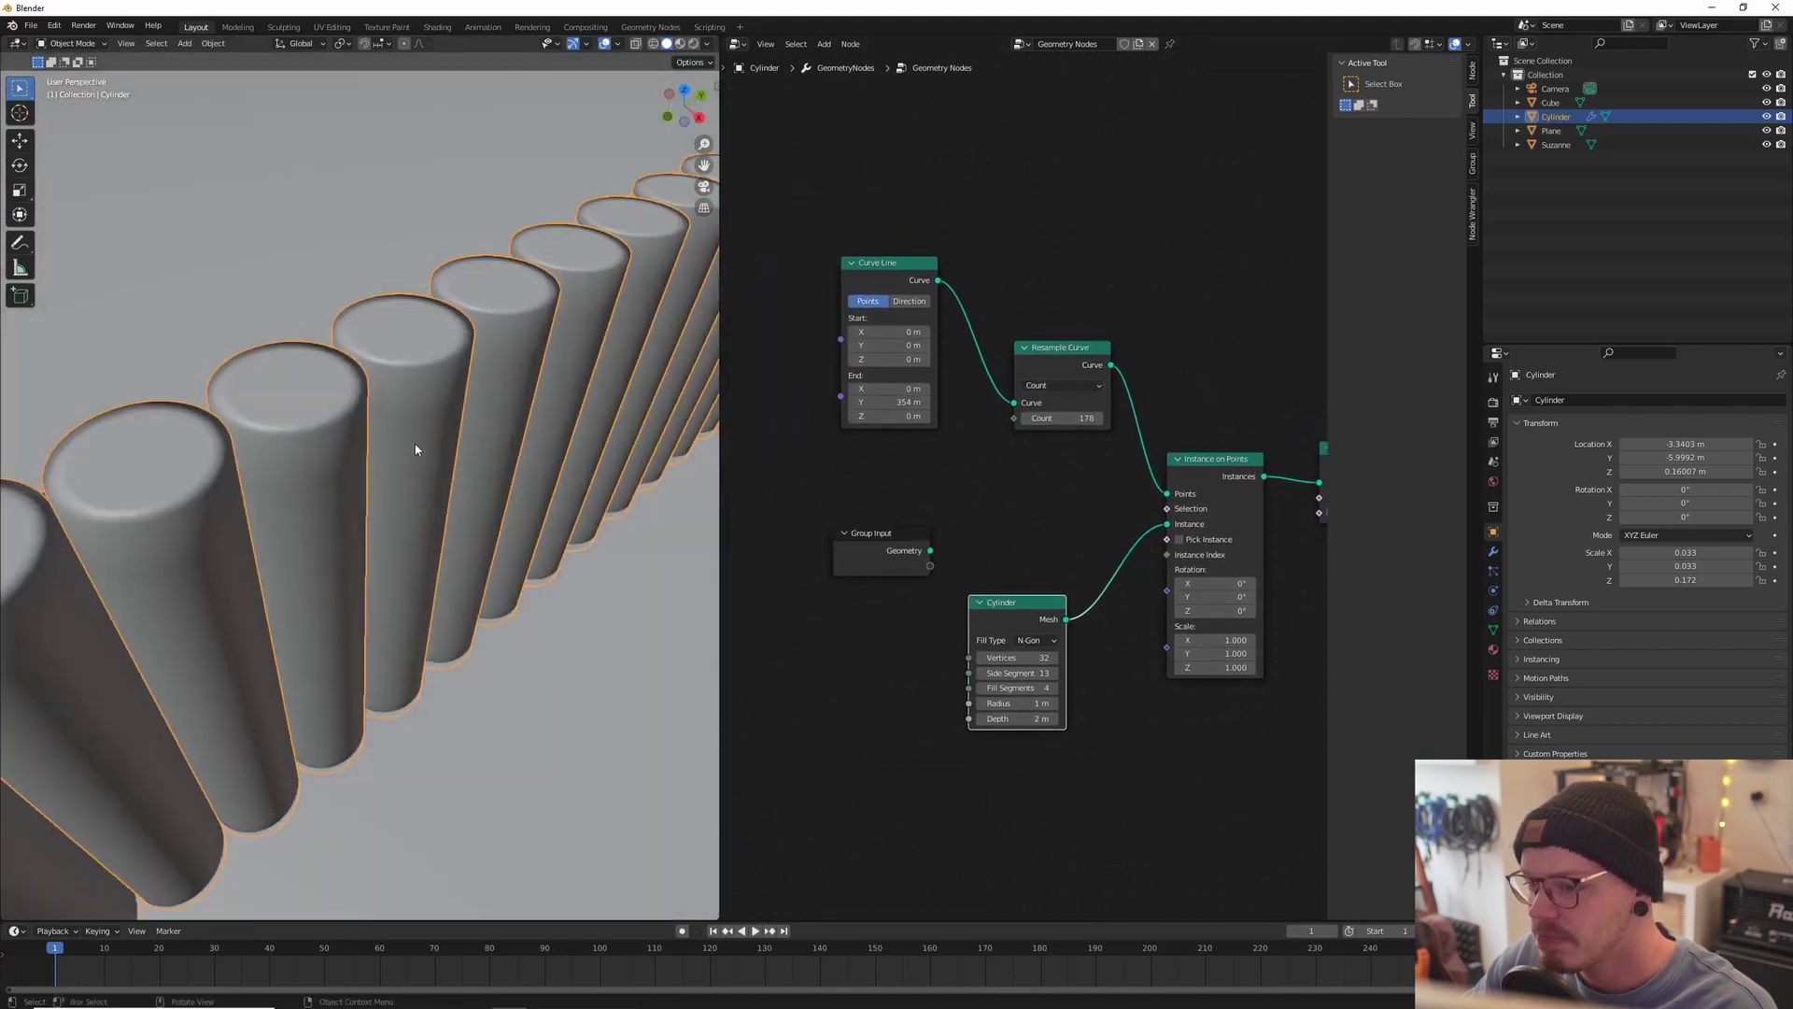
Step: Reconnect the Group Input's Geometry to the Instance input and delete the Cylinder node
middle_drag(897, 562, 878, 534)
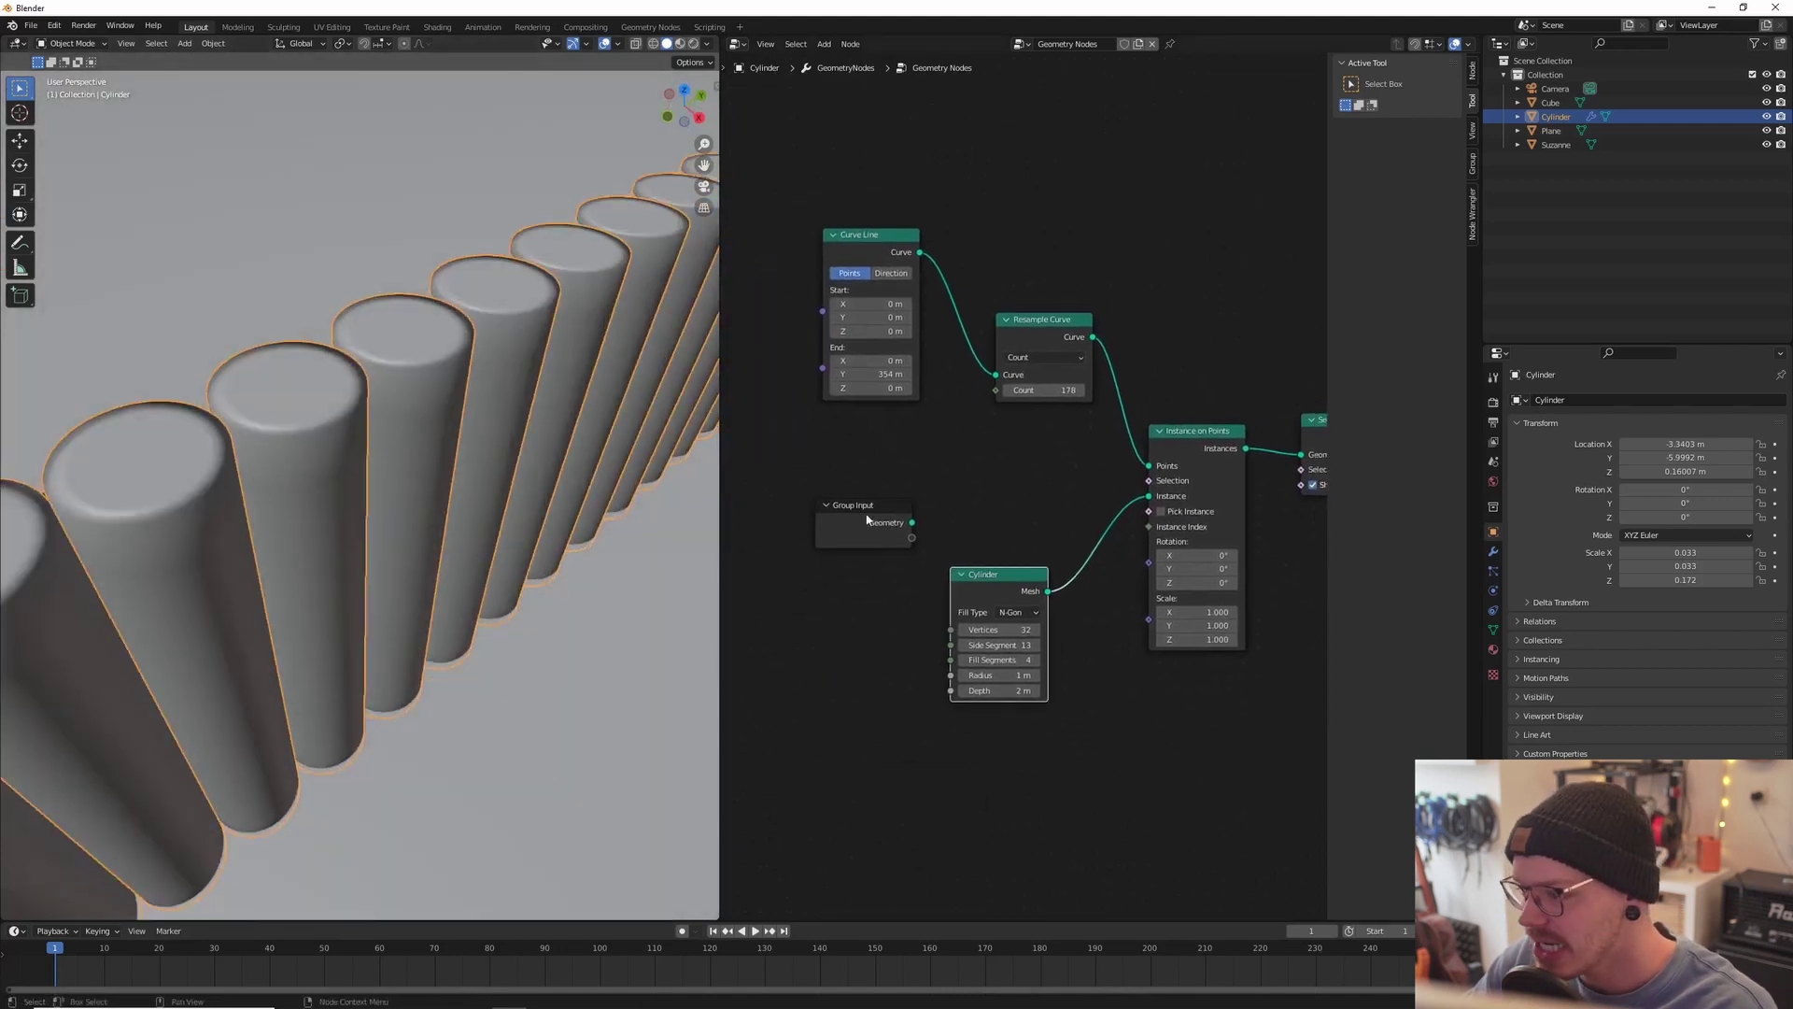
drag(878, 543, 1149, 496)
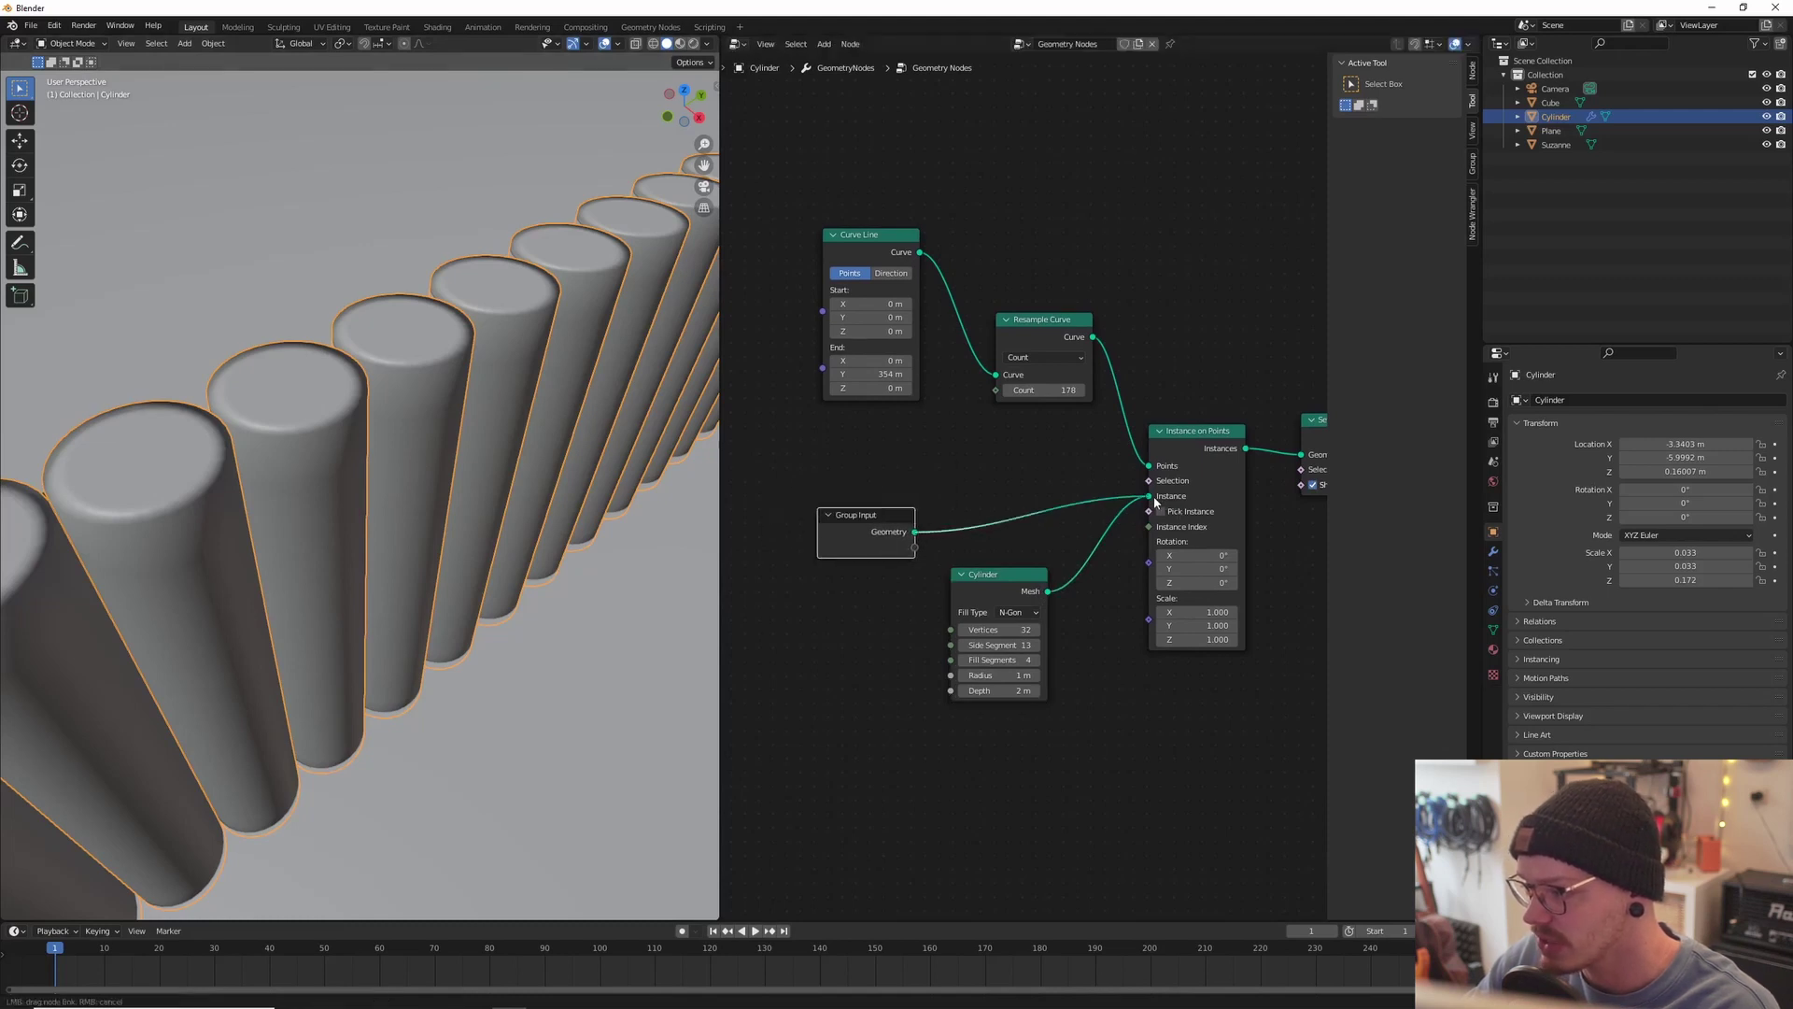
click(980, 587)
key(x)
drag(883, 542, 901, 536)
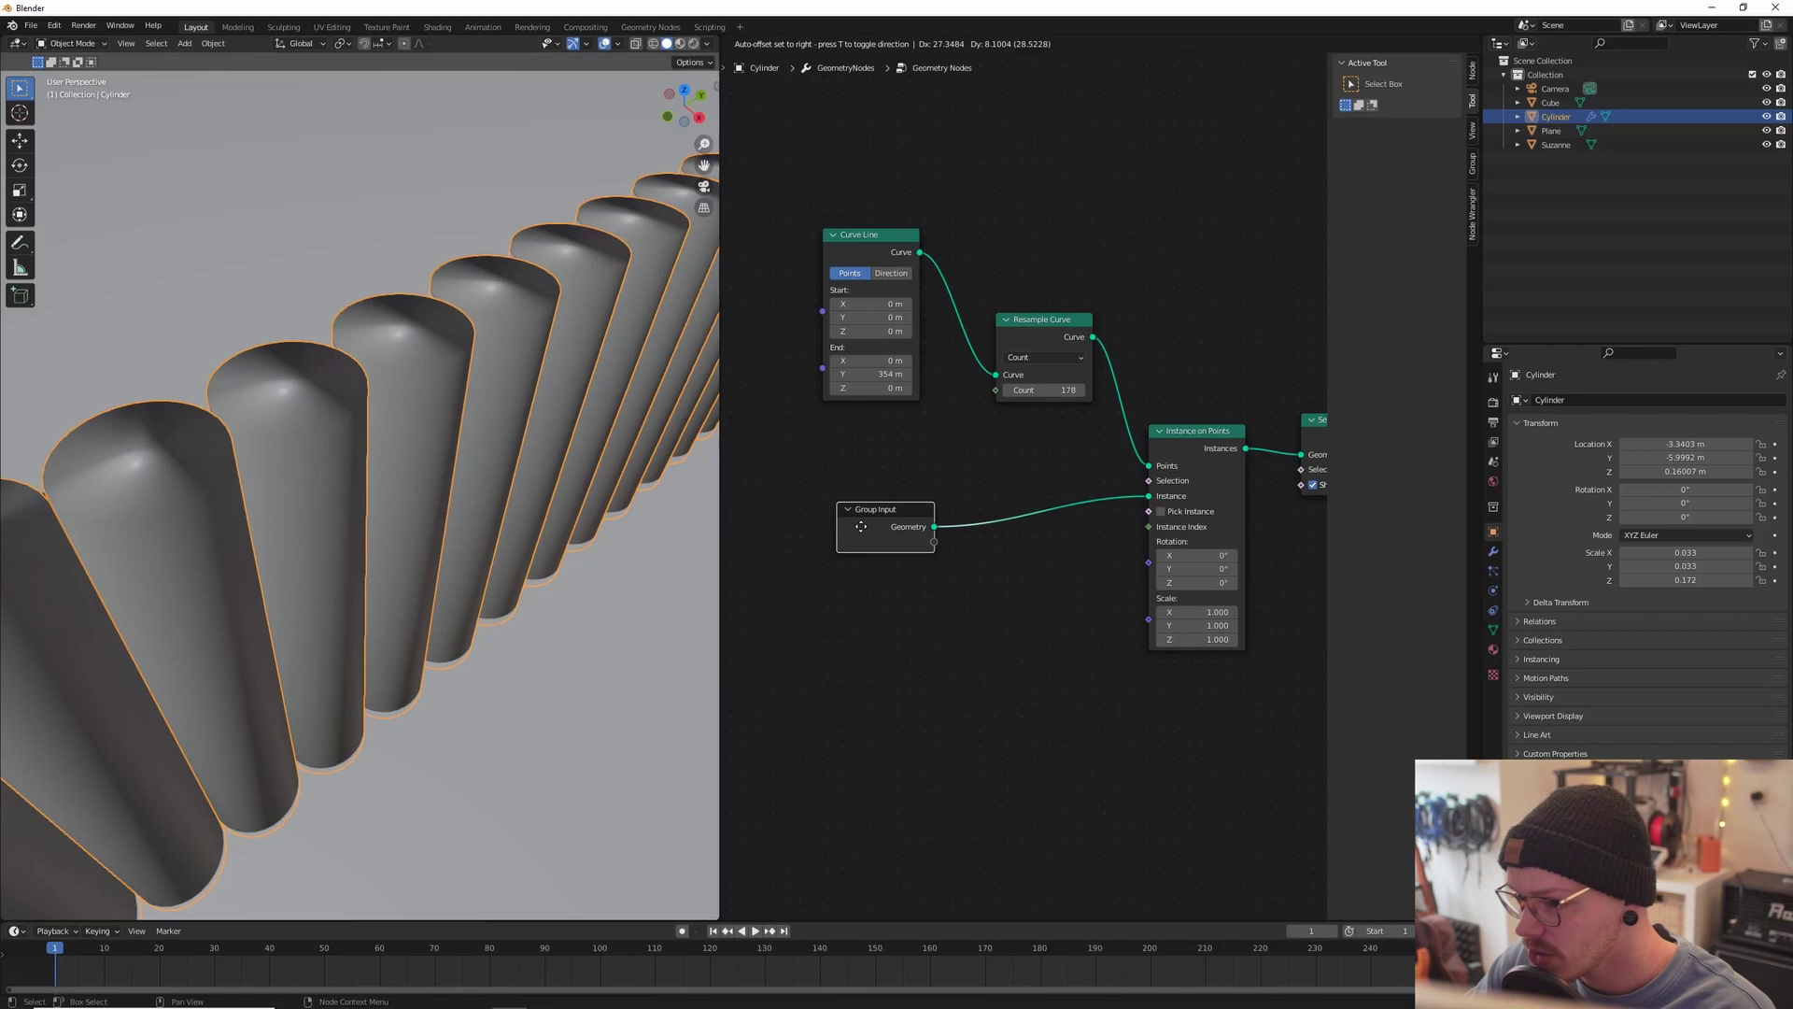
Step: Disconnect the Set Shade Smooth node from the Group Output and centre the view on the cylinder object
scroll(631, 506, down, 3)
middle_drag(1310, 469, 994, 533)
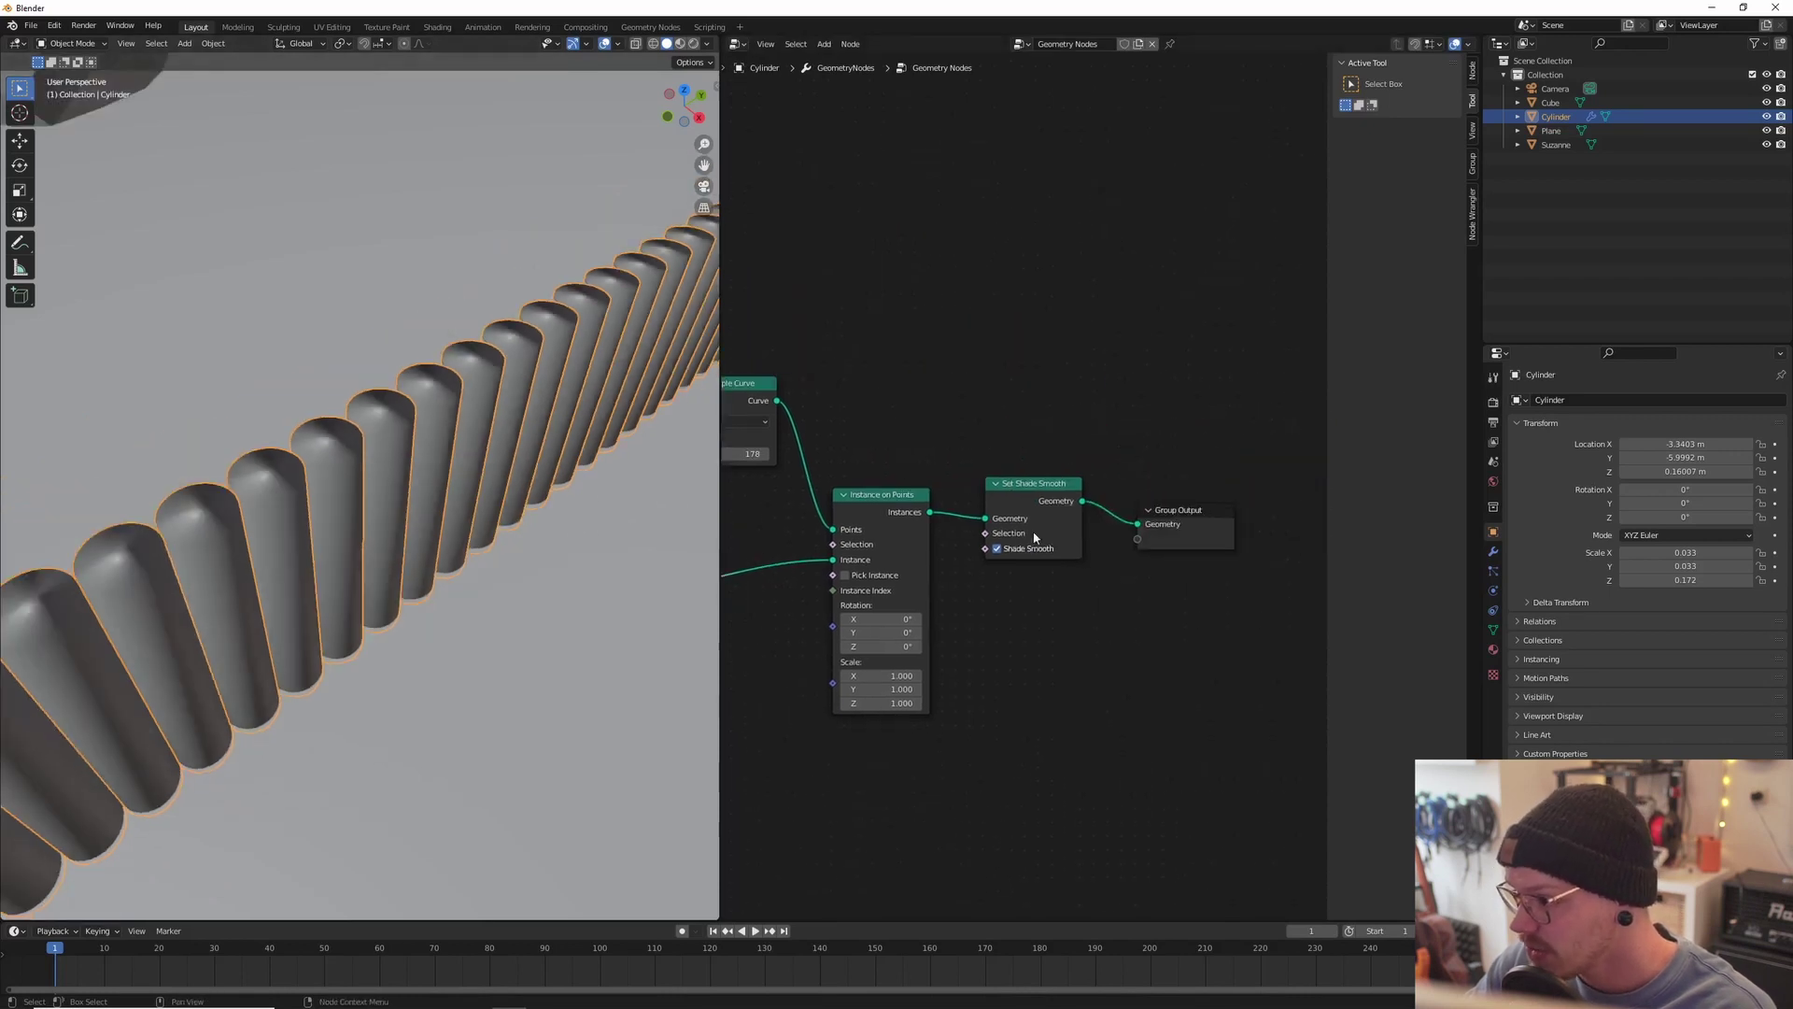
drag(1137, 525, 1111, 526)
middle_drag(566, 491, 329, 476)
scroll(445, 485, down, 5)
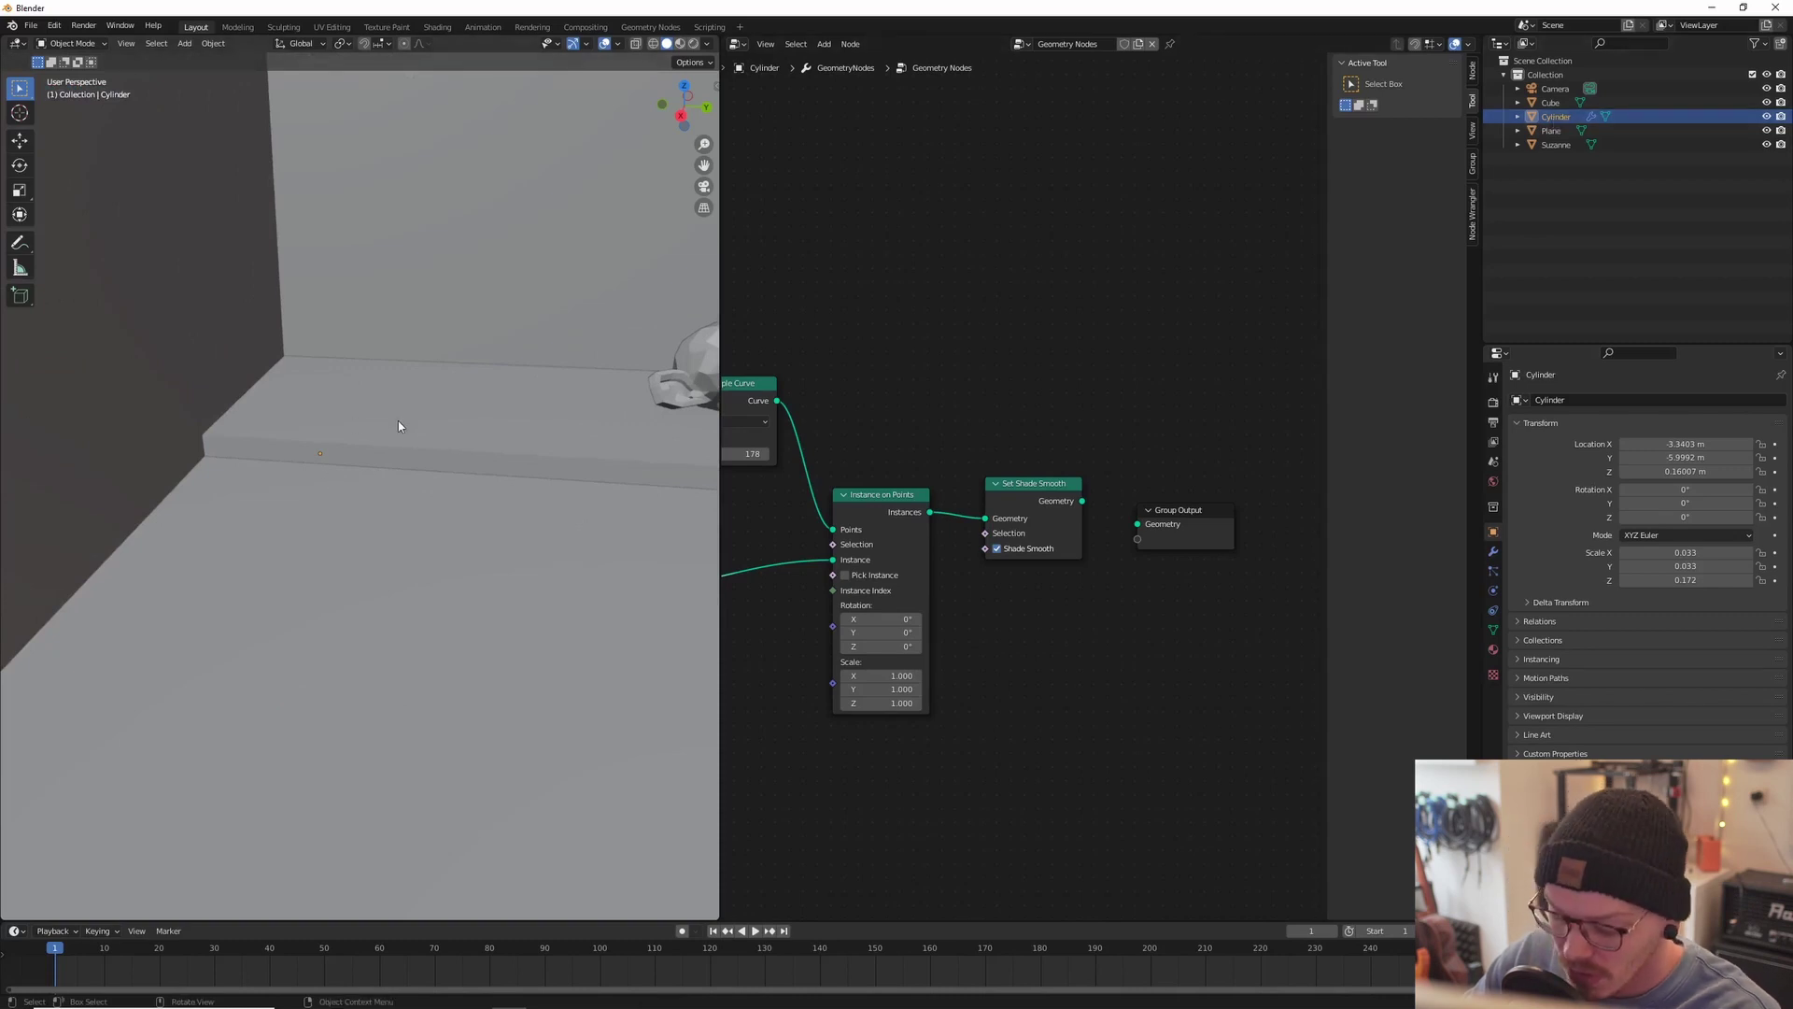
key(KP_Decimal)
middle_drag(284, 501, 327, 493)
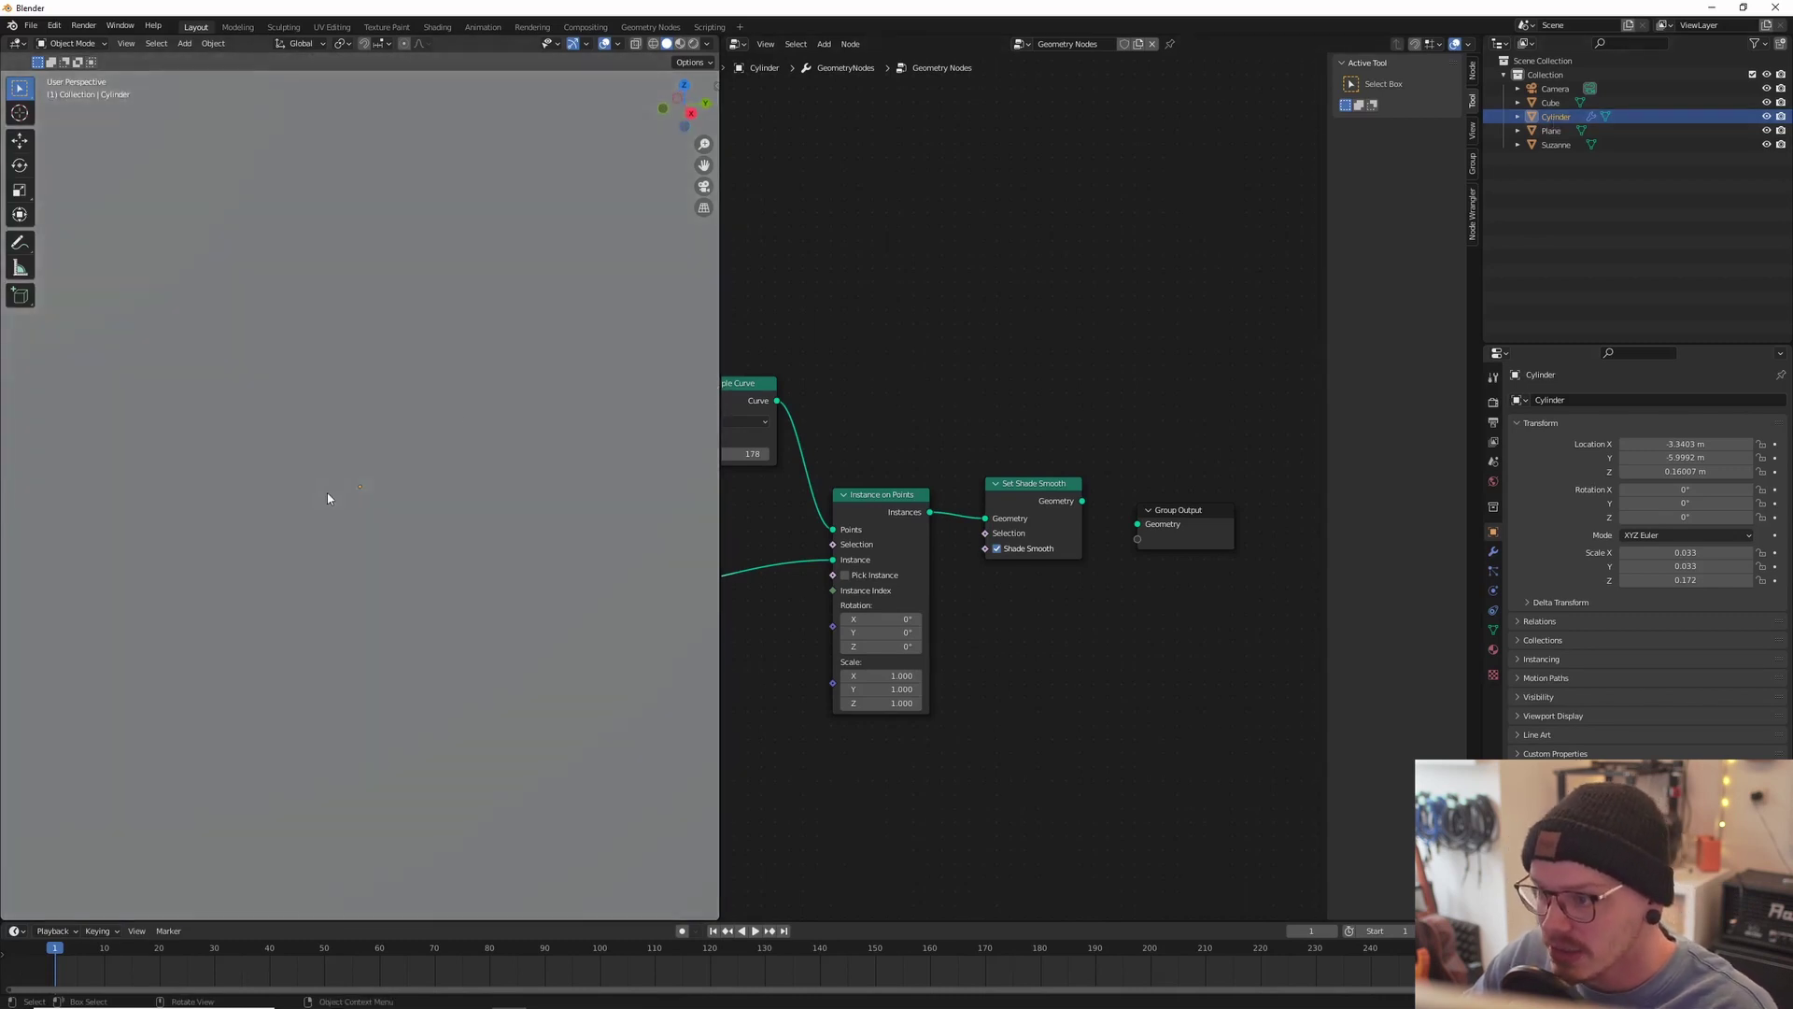
Step: Switch the viewport to wireframe shading and connect the Group Input's Geometry directly to the Group Output
click(653, 44)
middle_drag(417, 304, 390, 327)
scroll(925, 505, down, 2)
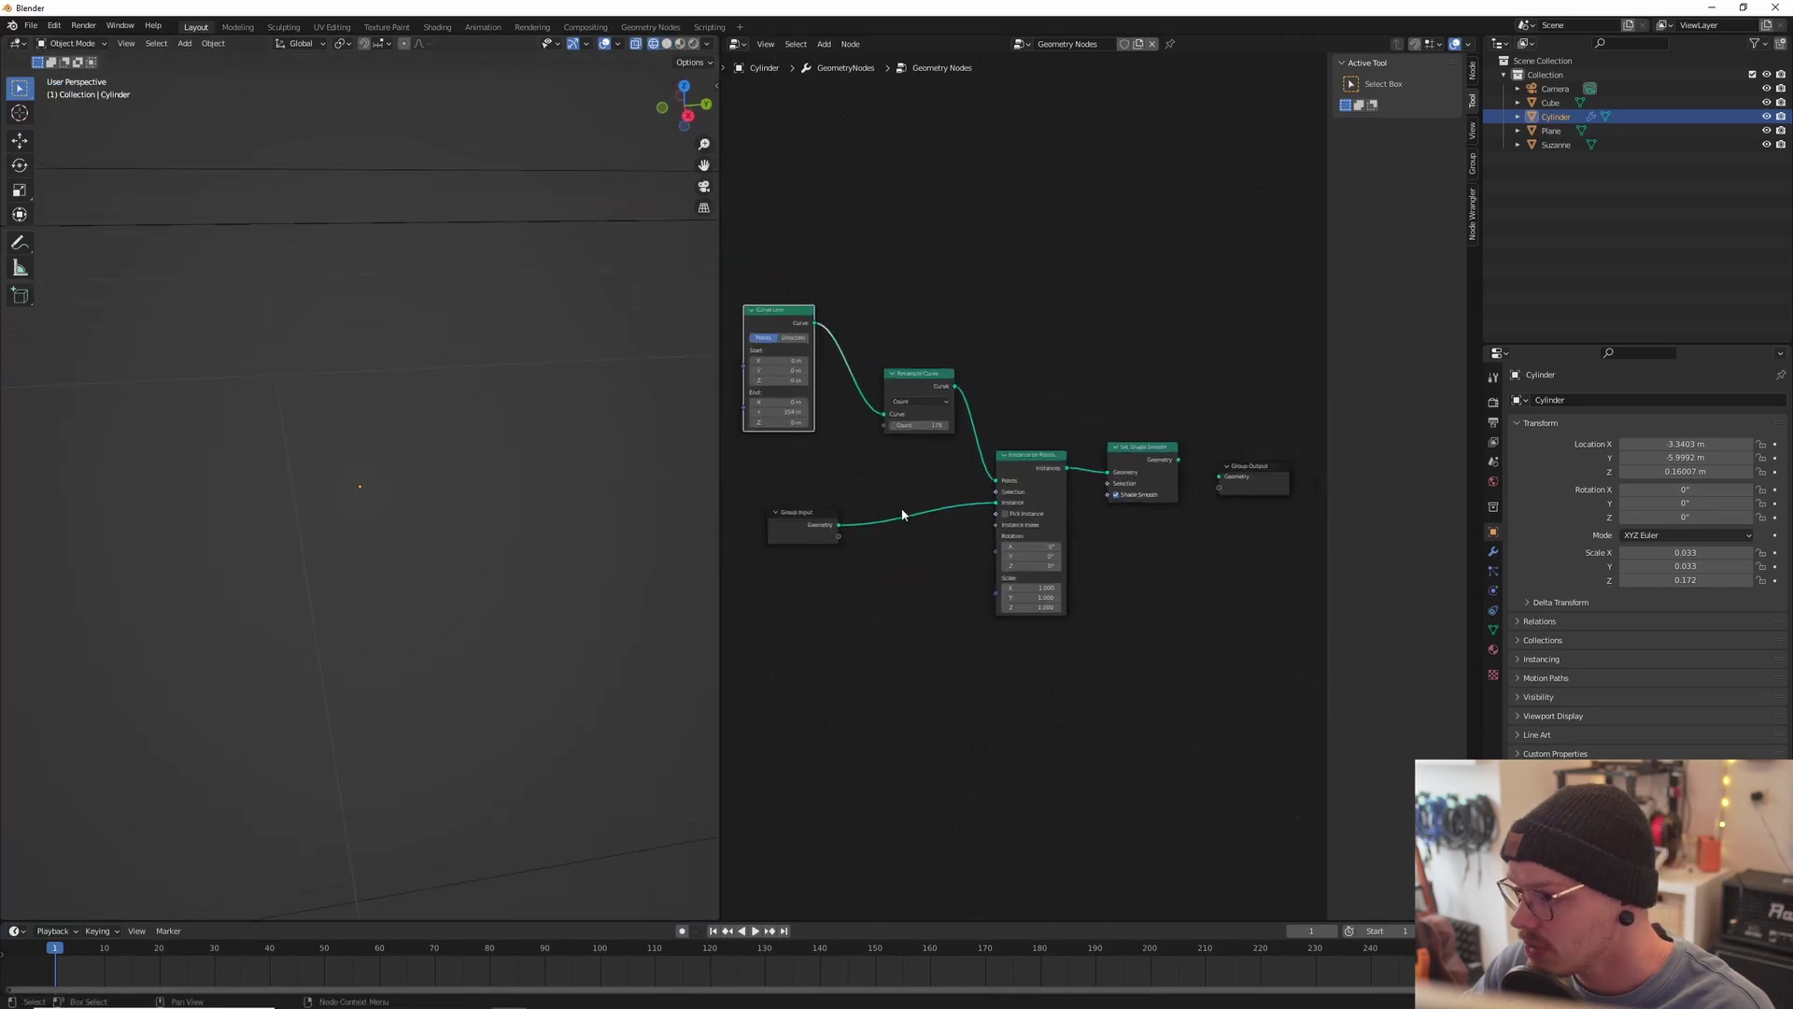
drag(1179, 459, 1220, 477)
Step: In Edit Mode, add one loop cut close to the cylinder's top edge and another close to its bottom edge
key(Tab)
middle_drag(435, 500, 415, 390)
key(ctrl+r)
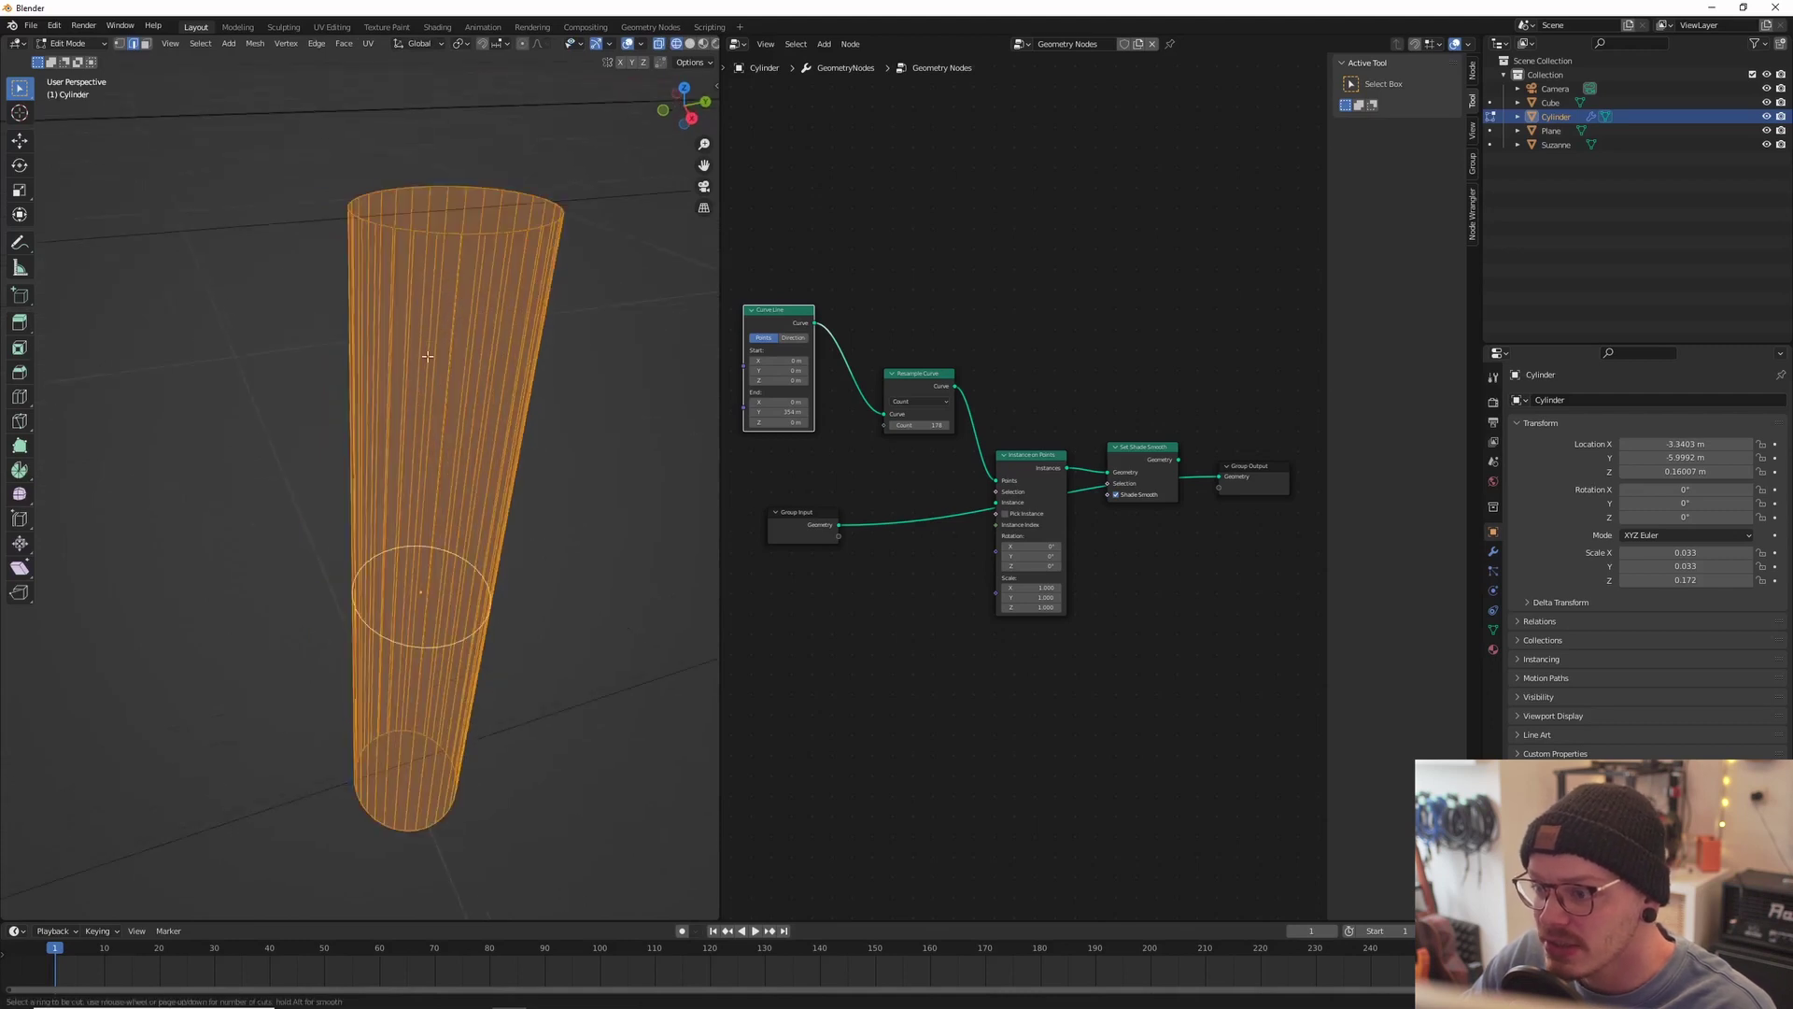
click(436, 578)
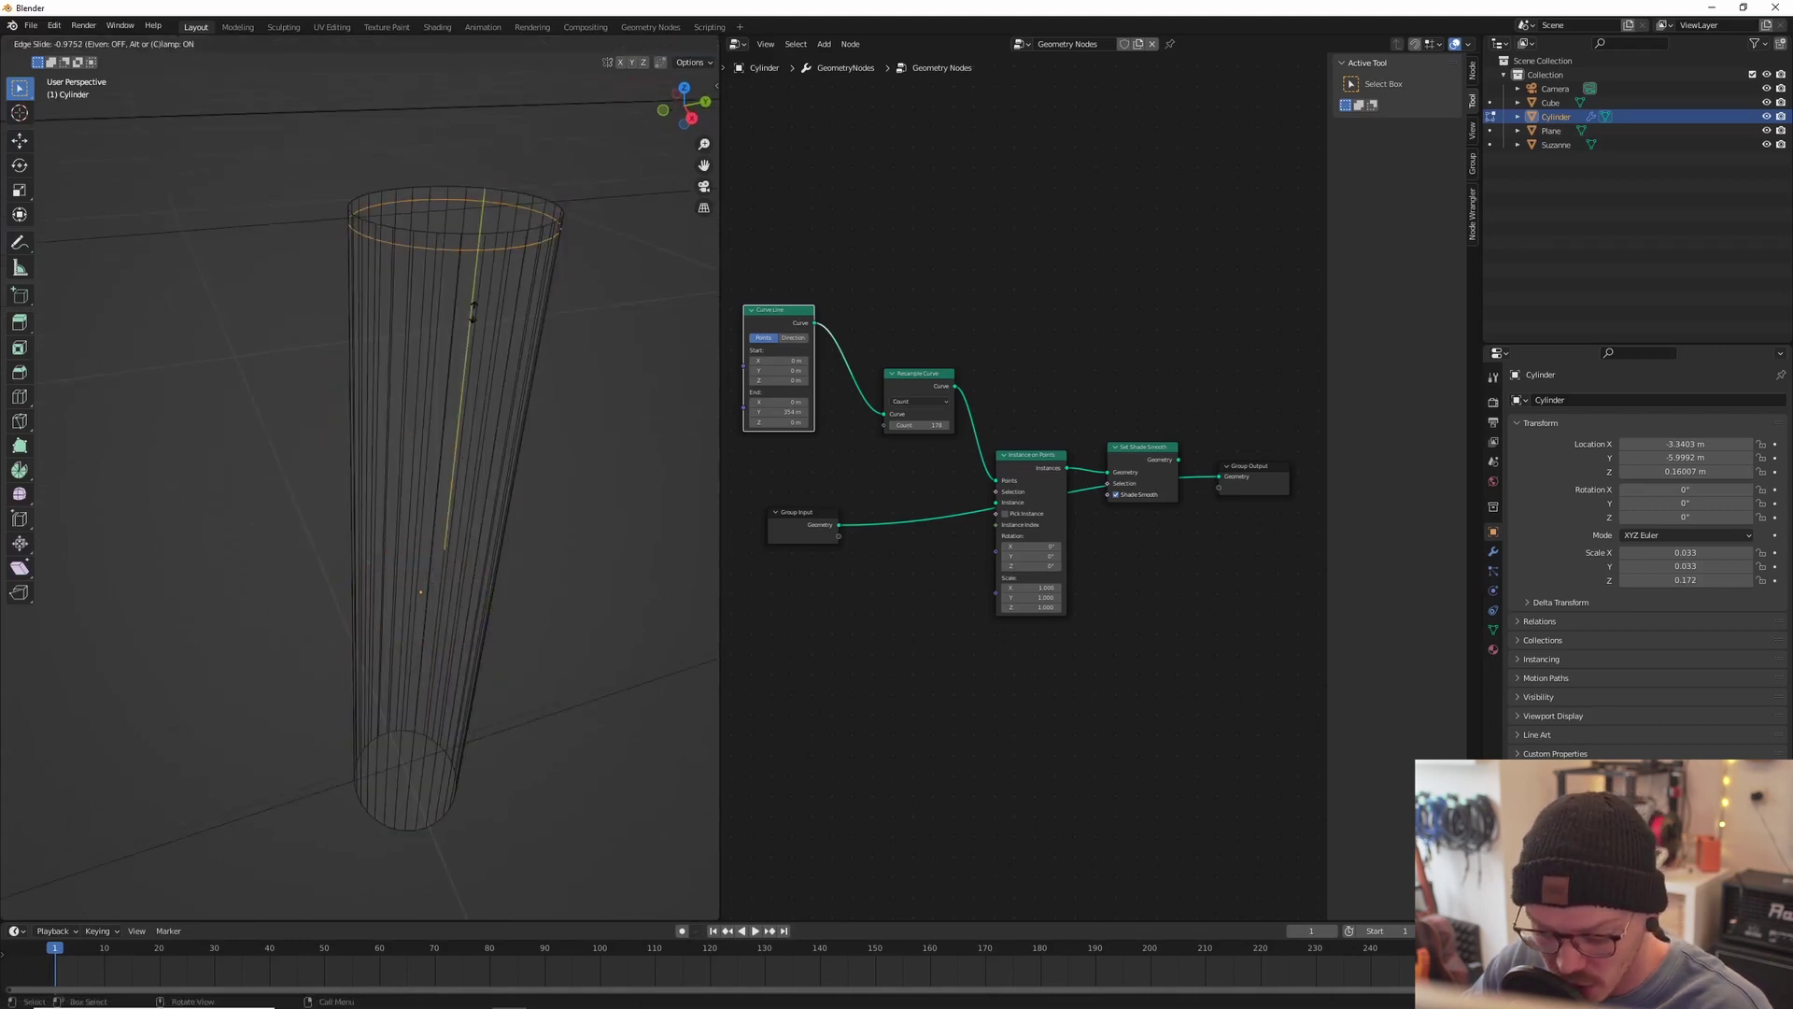
click(479, 383)
key(ctrl+r)
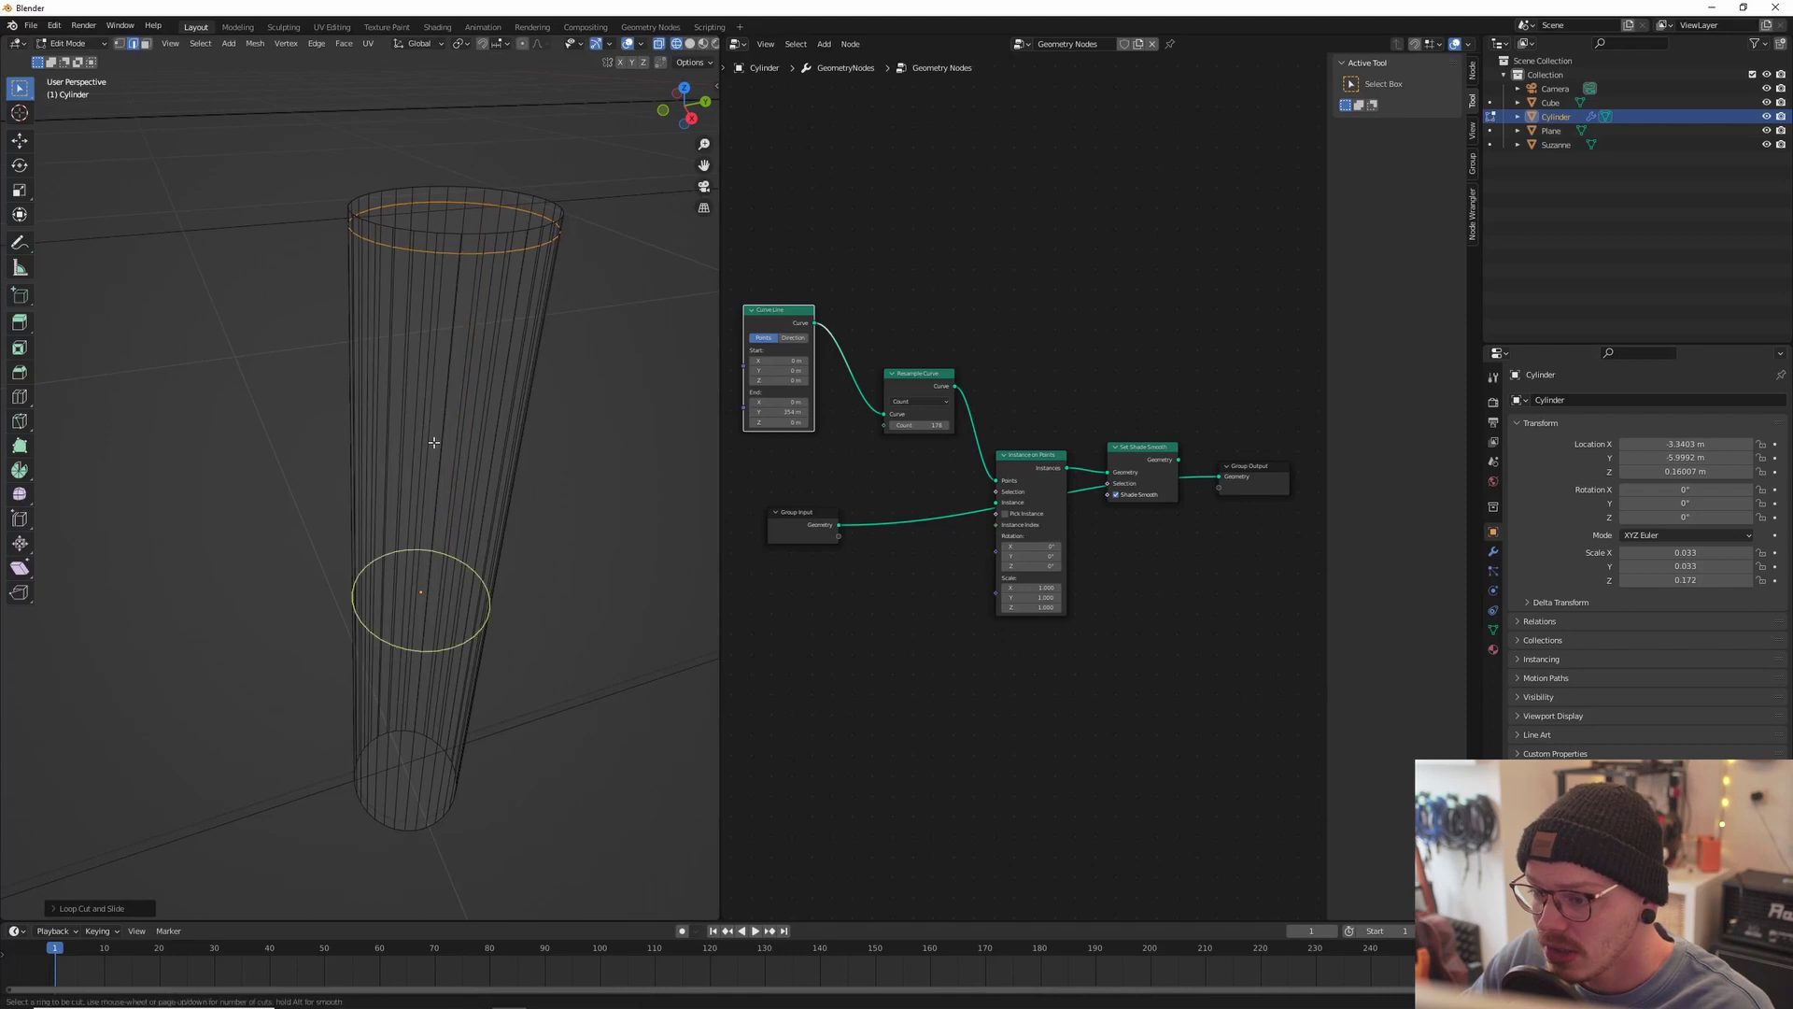
click(435, 446)
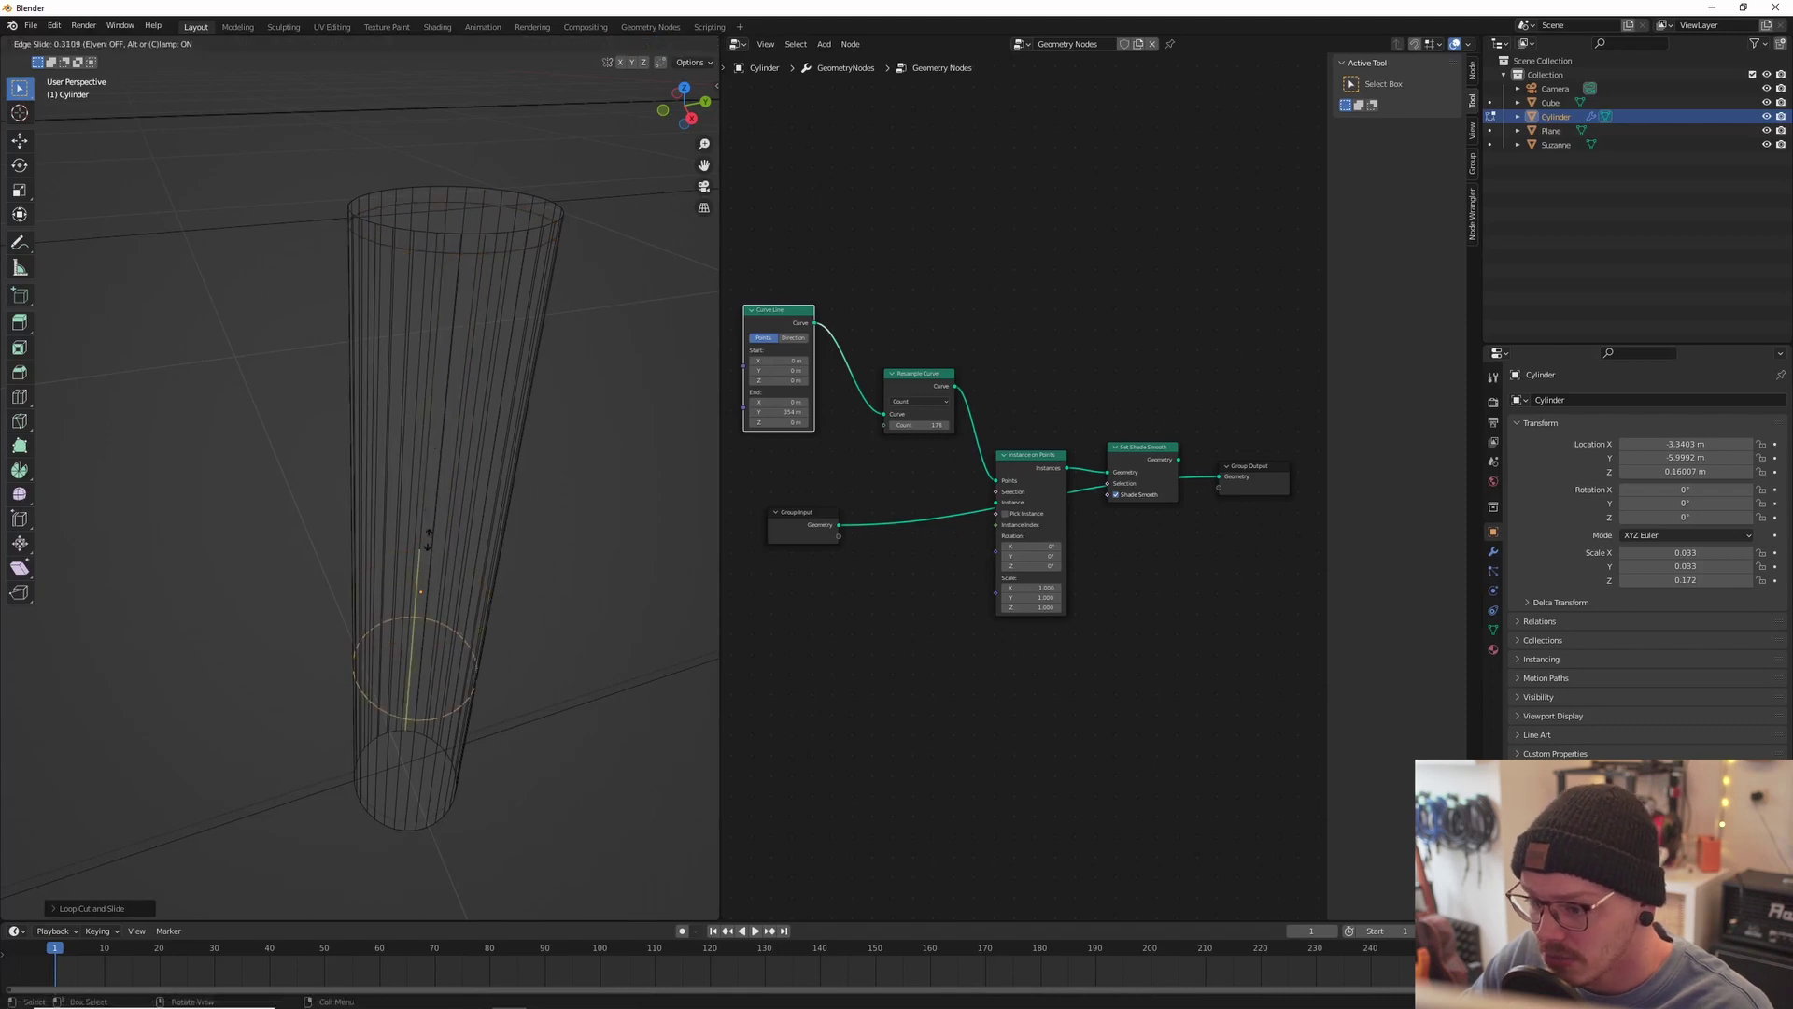
click(411, 721)
Step: Extrude the cylinder's top cap face twice, scaling it inward each time to leave a small central face
middle_drag(378, 735, 399, 588)
scroll(388, 628, down, 2)
shift+middle_drag(432, 430, 356, 660)
scroll(370, 626, up, 4)
key(Tab)
key(Tab)
scroll(375, 651, up, 2)
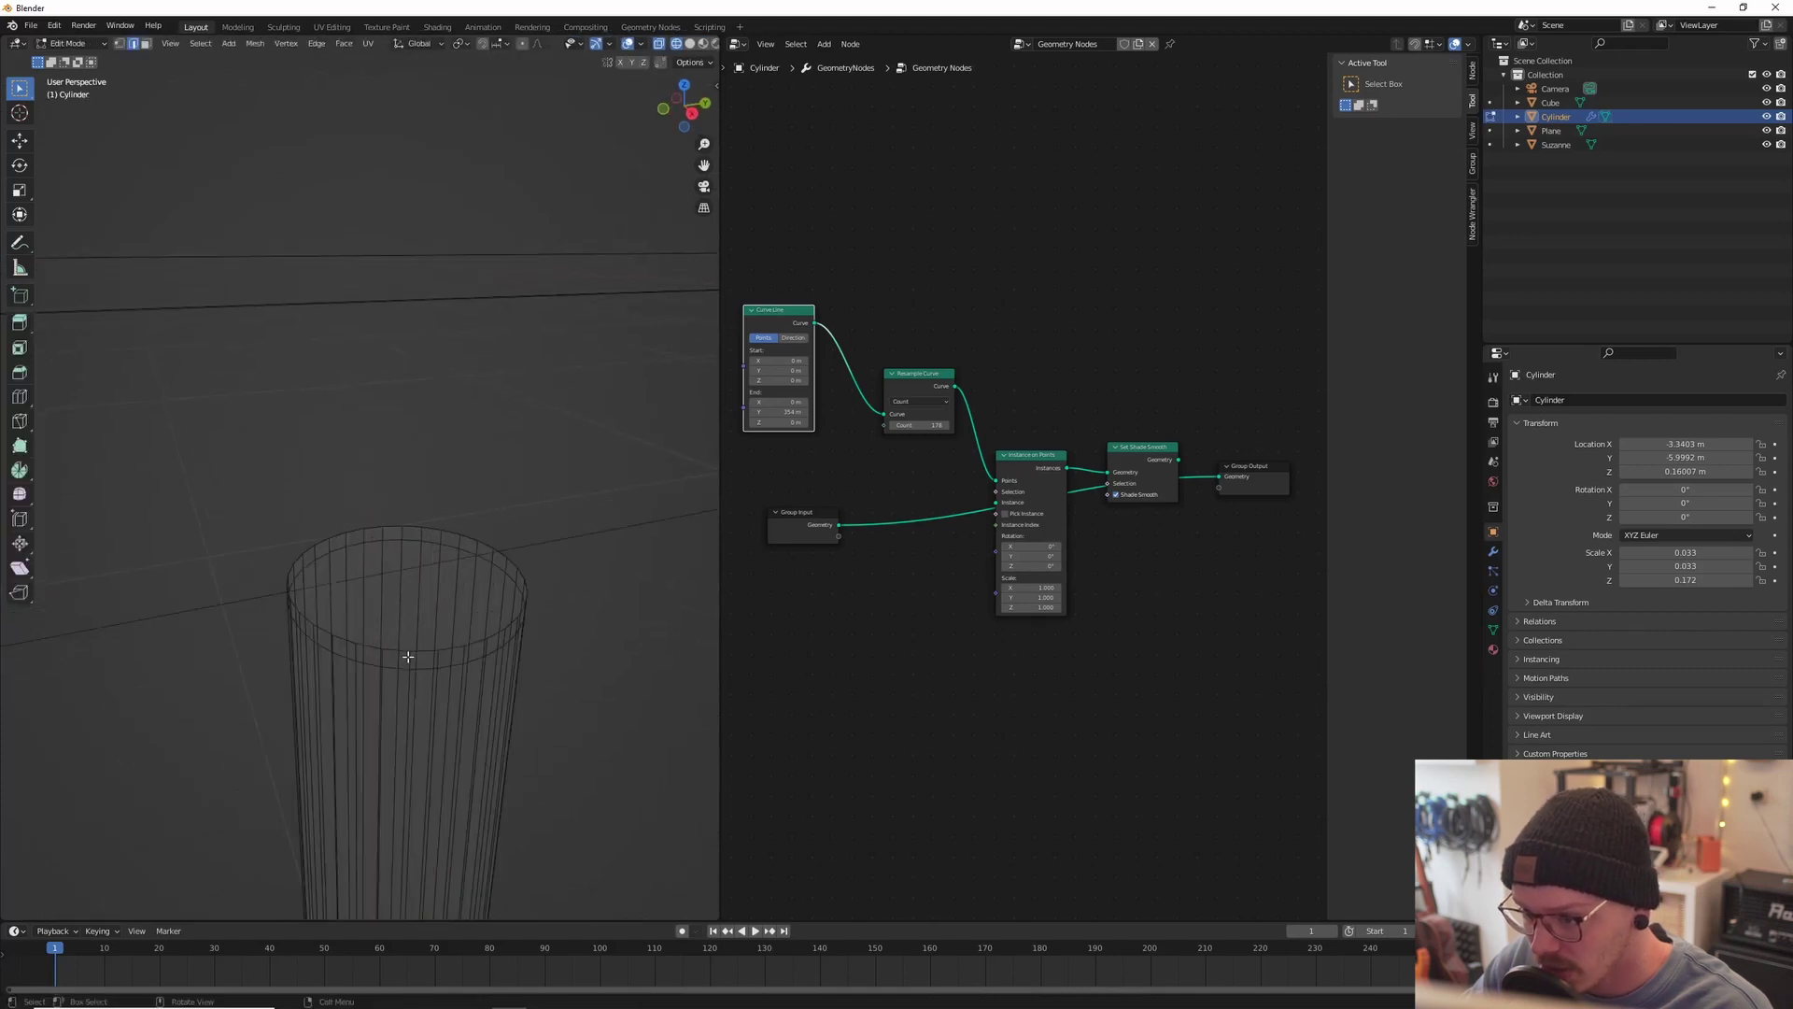
alt+click(398, 652)
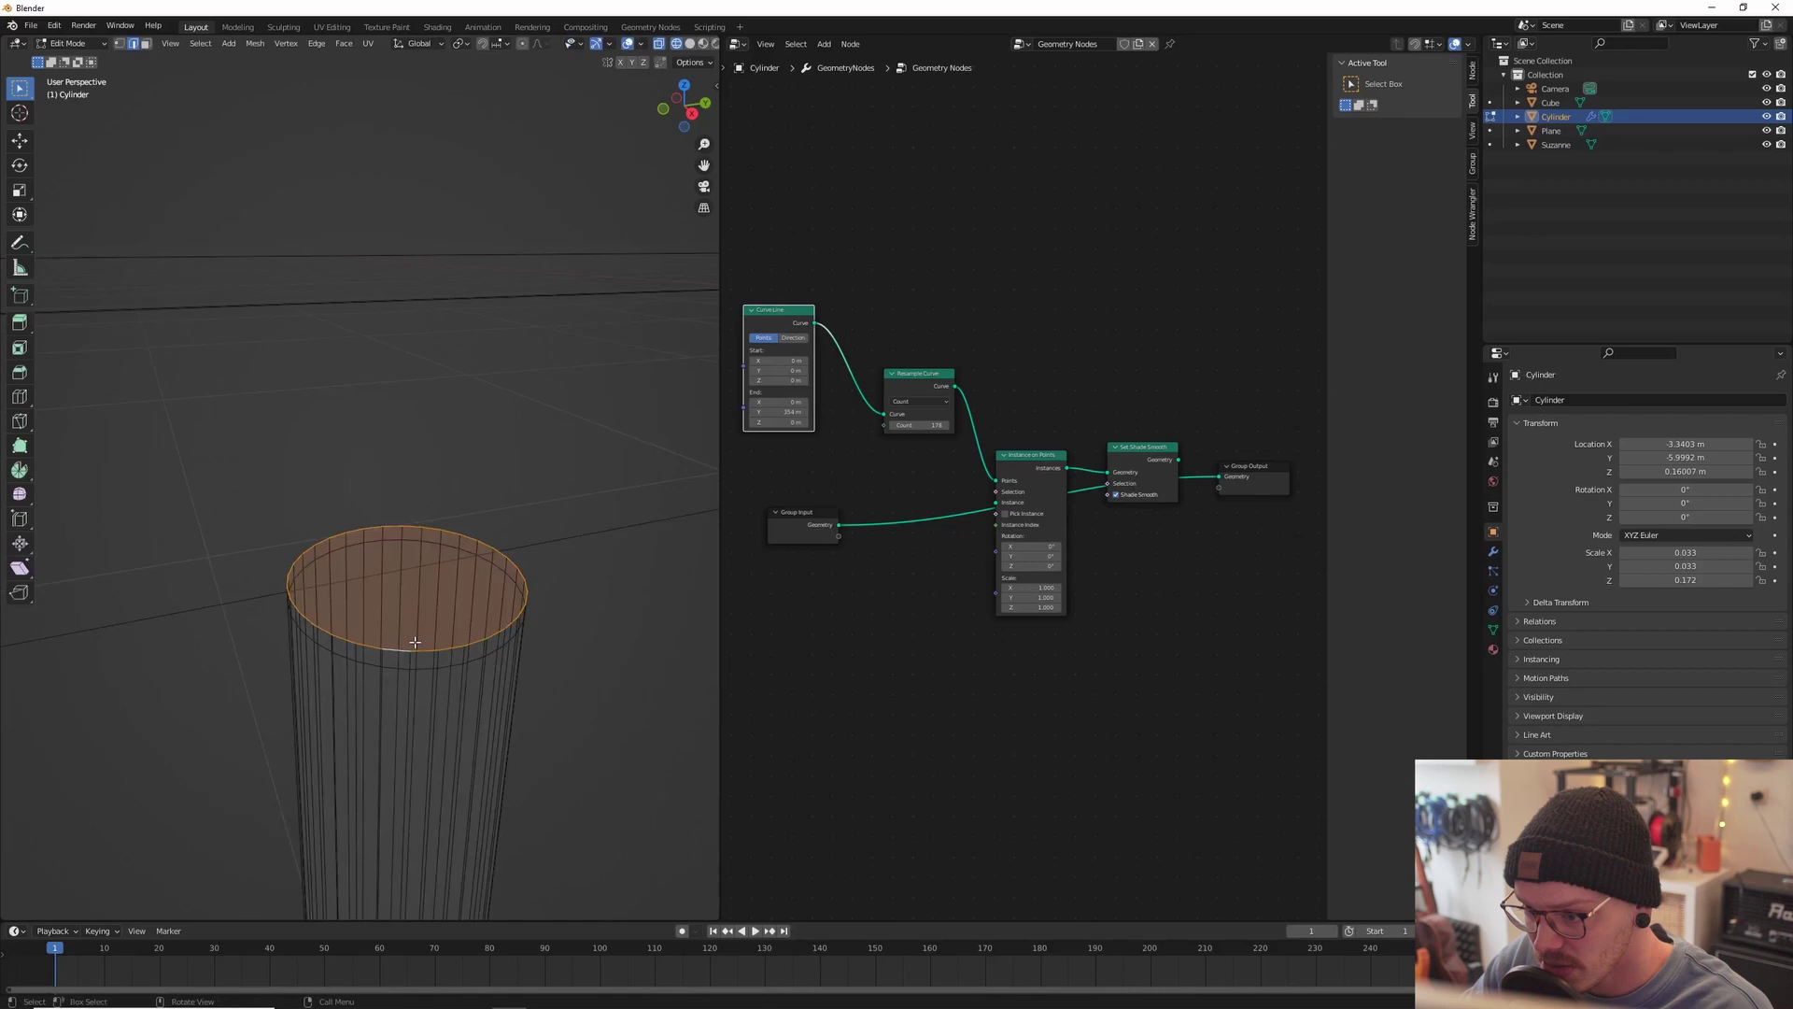
key(e)
key(s)
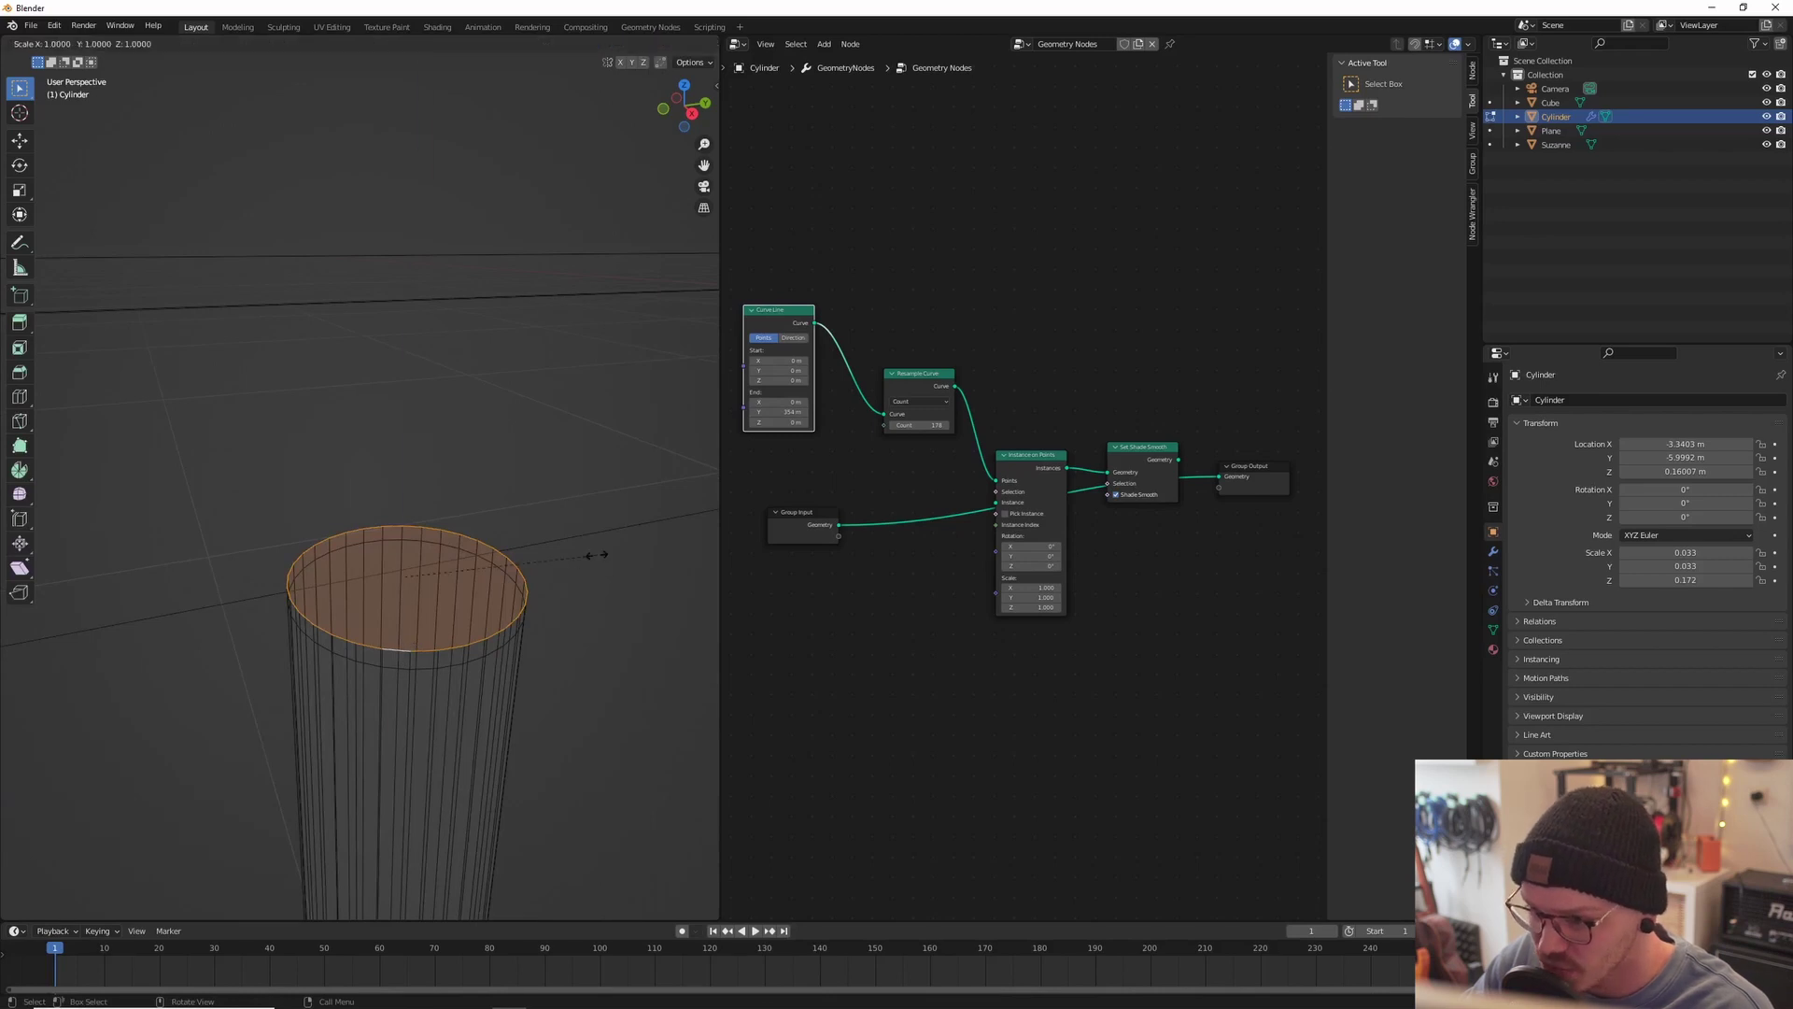
click(537, 569)
key(e)
key(s)
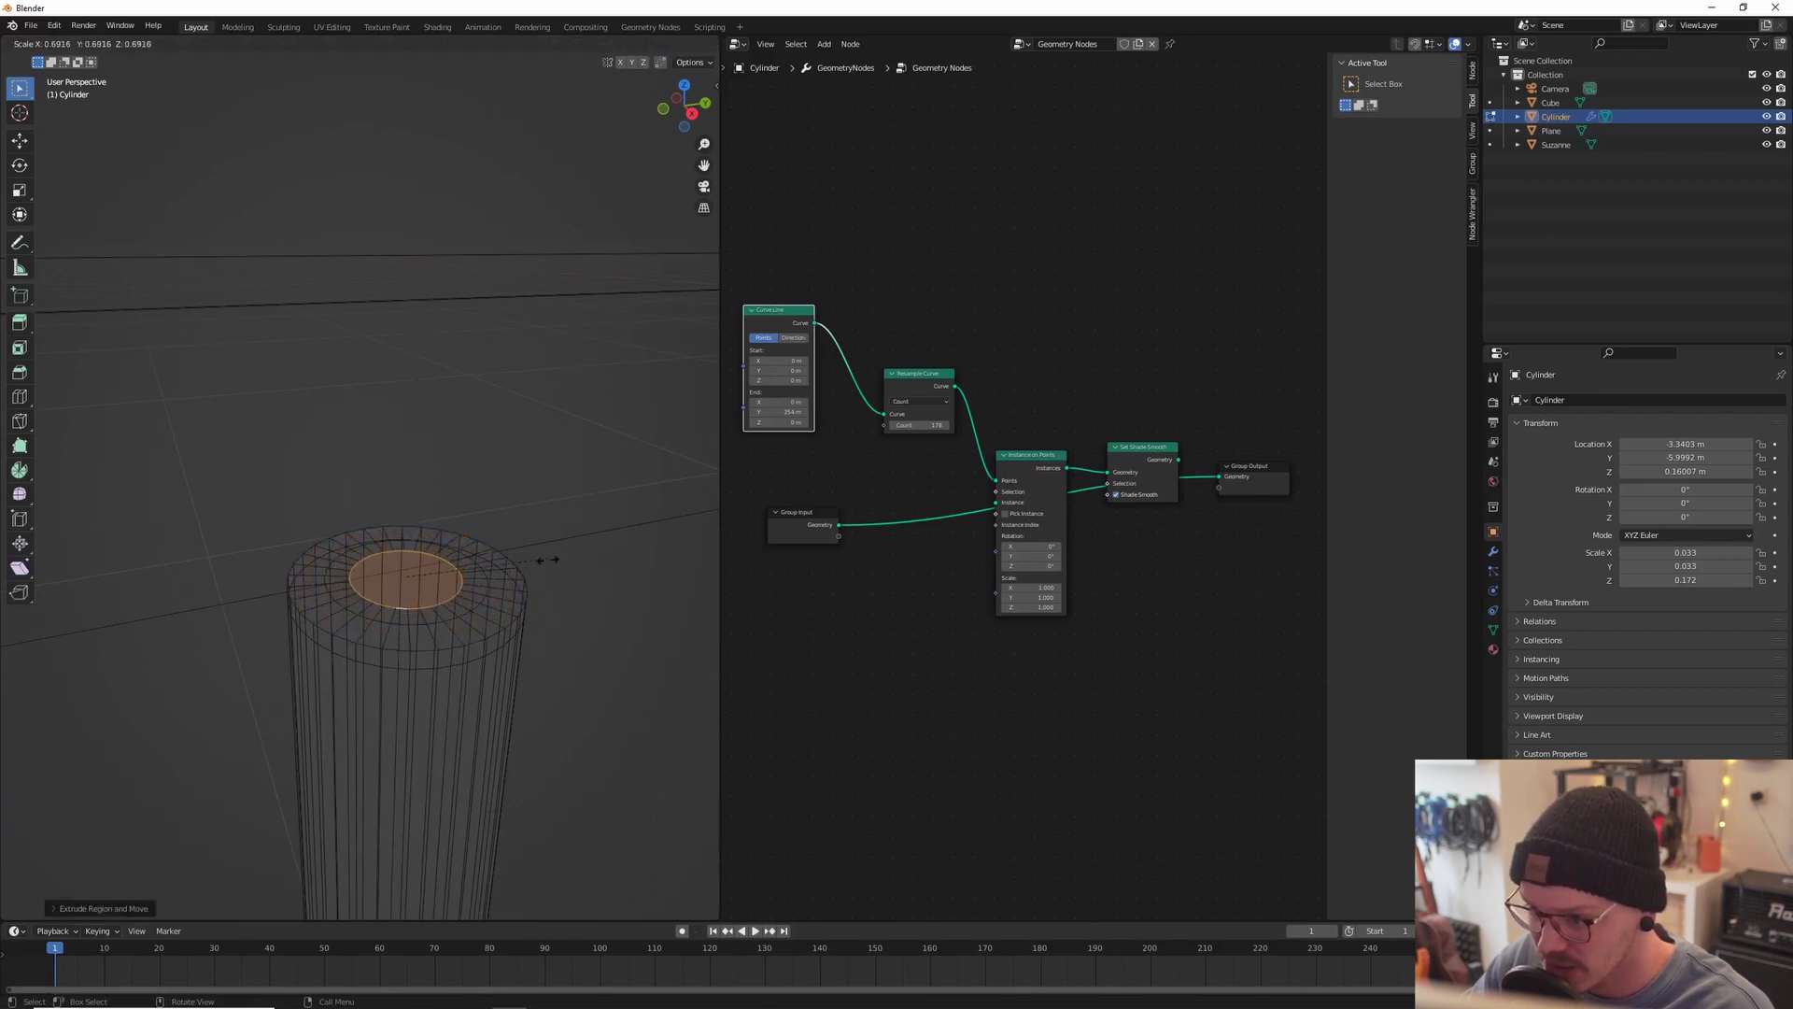
click(474, 575)
Step: Try to bevel the edge loop around the cylinder's top rim
middle_drag(361, 730, 405, 608)
key(Tab)
key(Tab)
scroll(434, 601, up, 2)
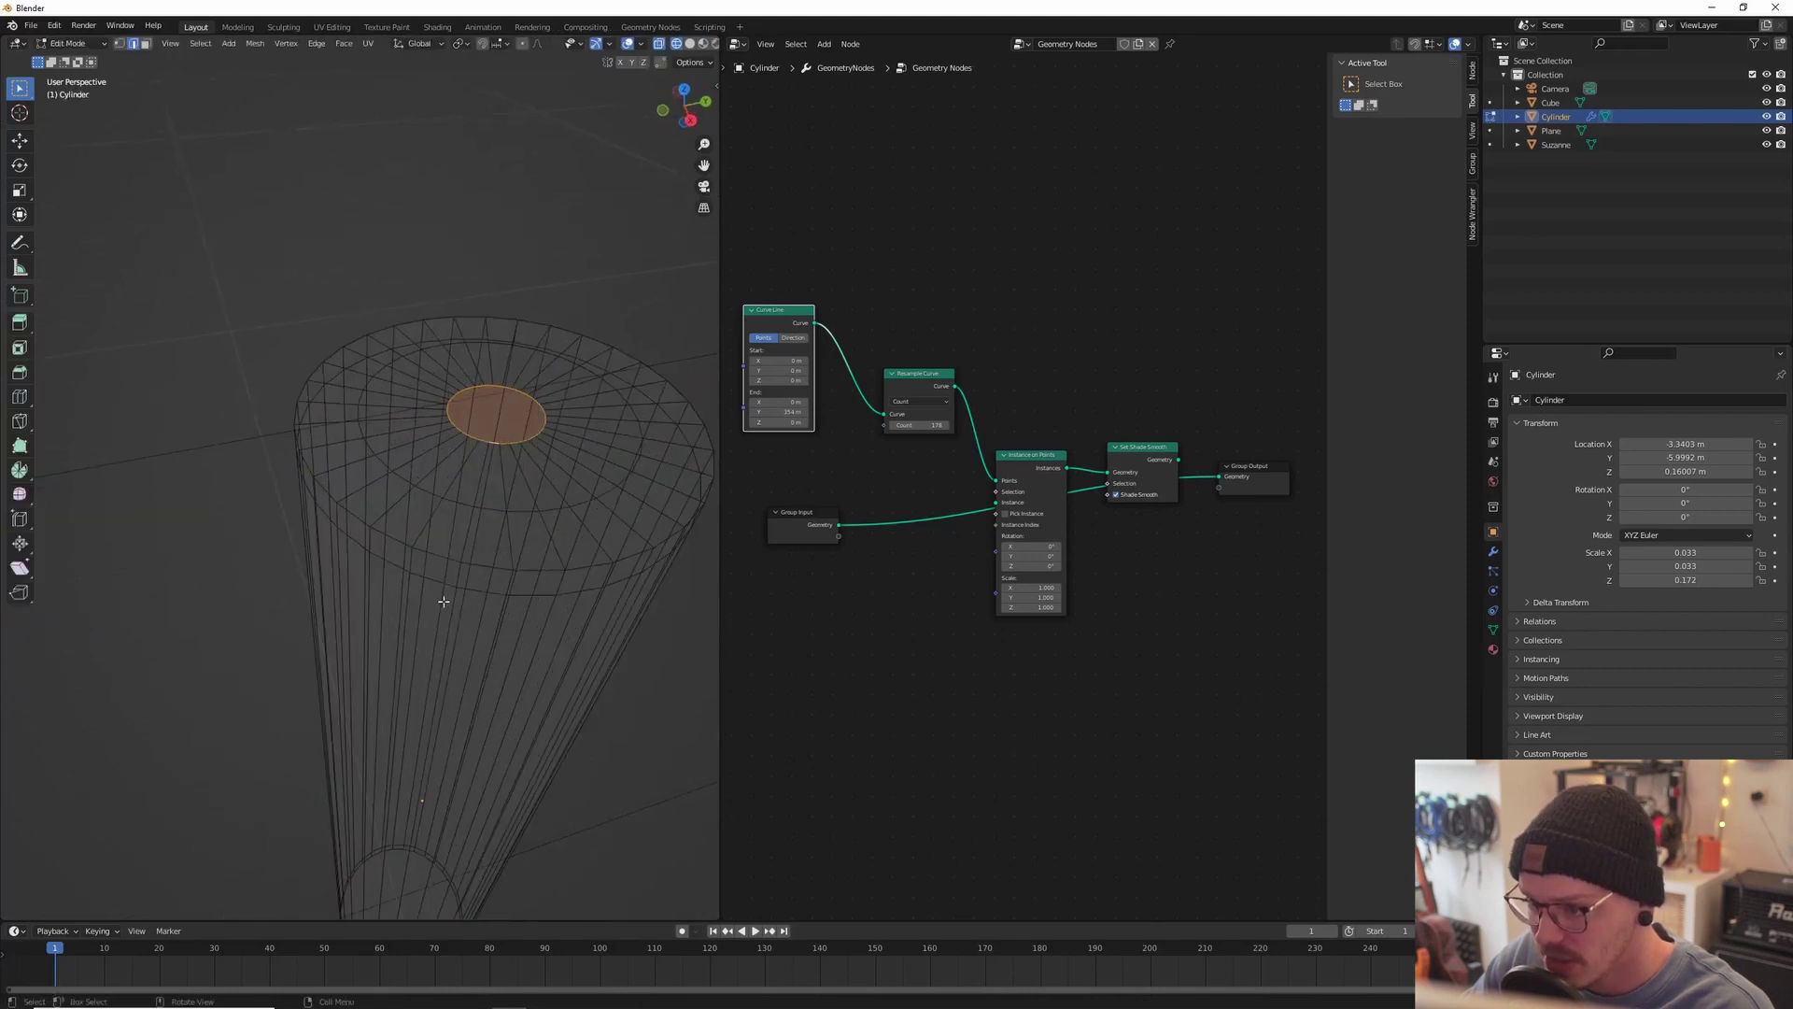
alt+click(488, 561)
alt+click(485, 562)
middle_drag(444, 574, 485, 532)
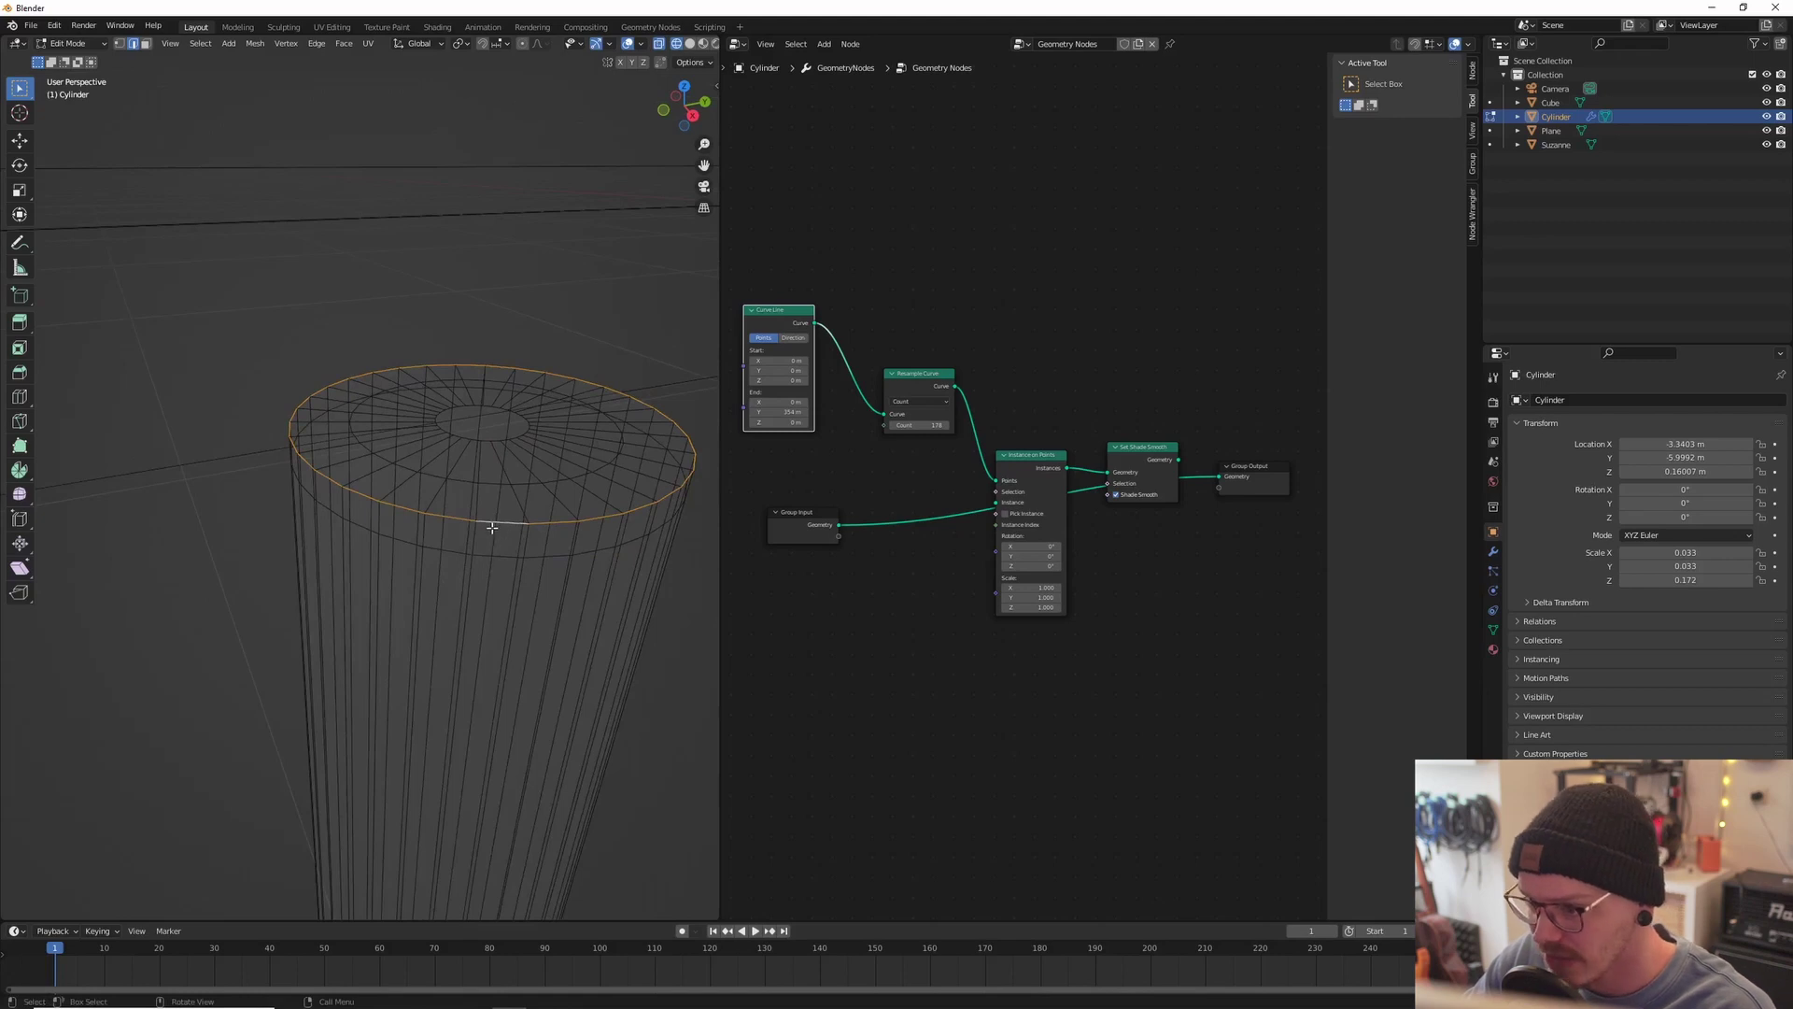
middle_drag(458, 338, 464, 368)
shift+middle_drag(520, 435, 464, 419)
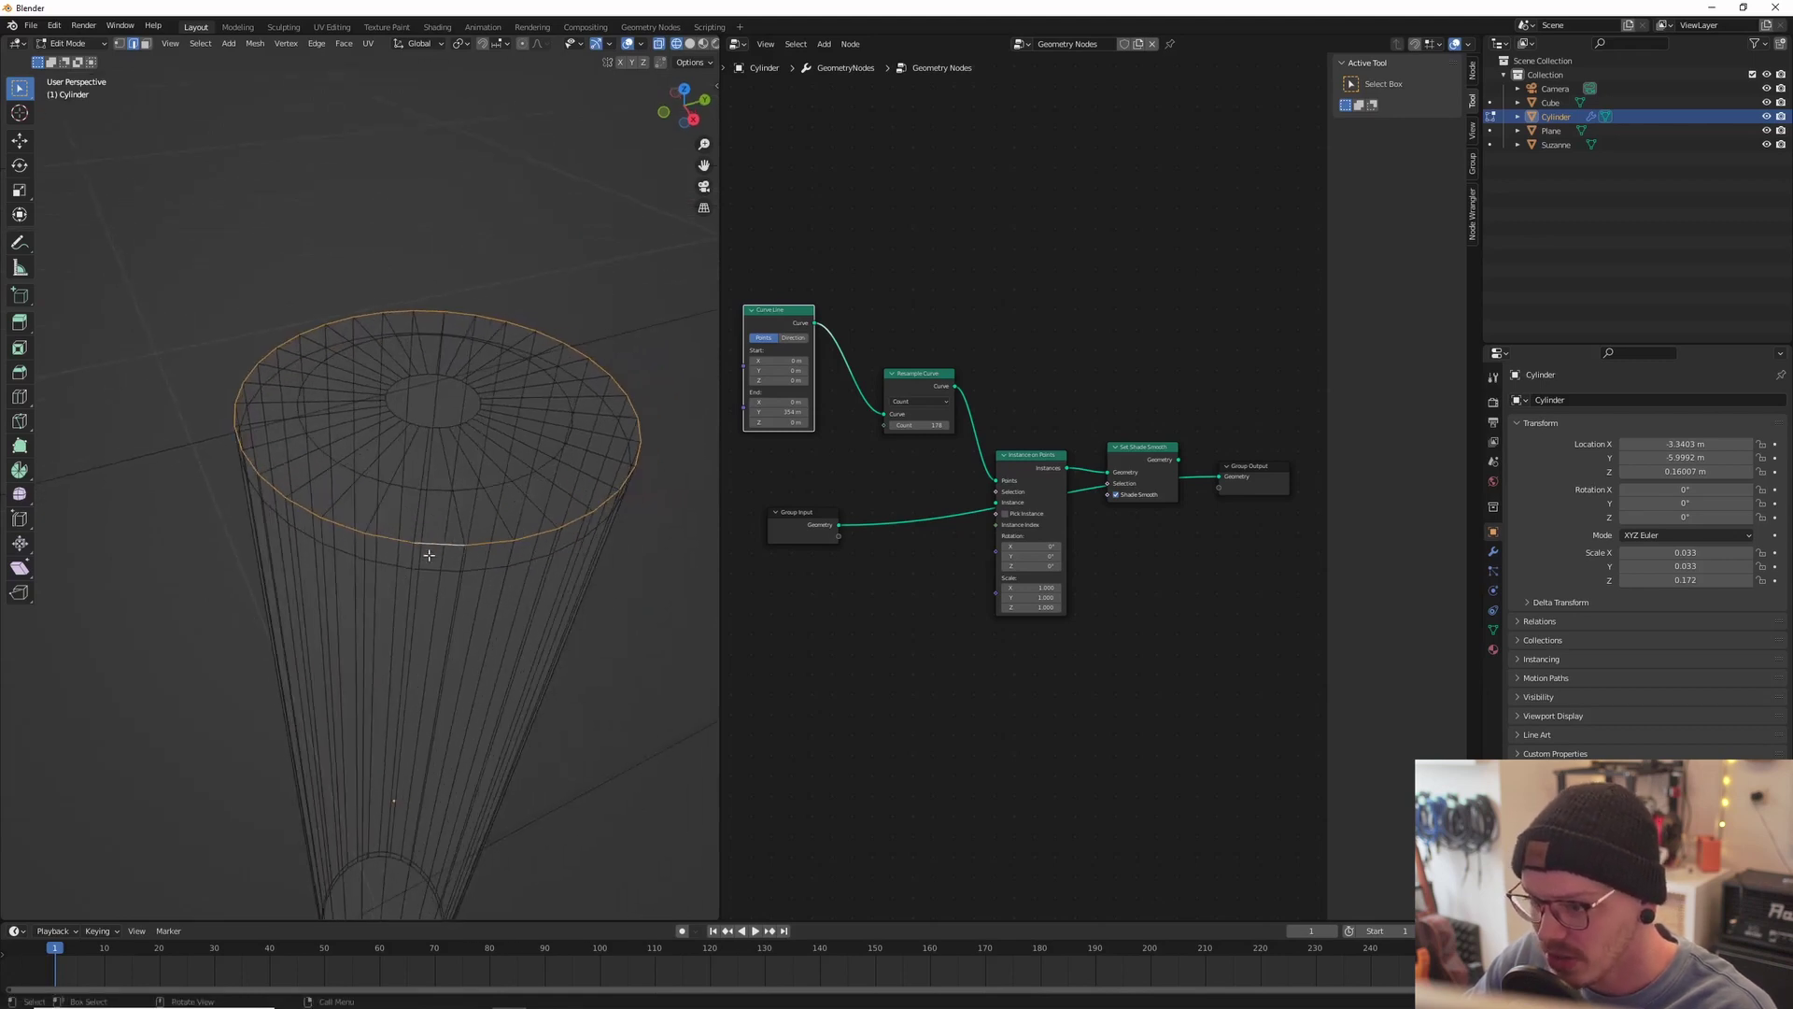
right_click(442, 546)
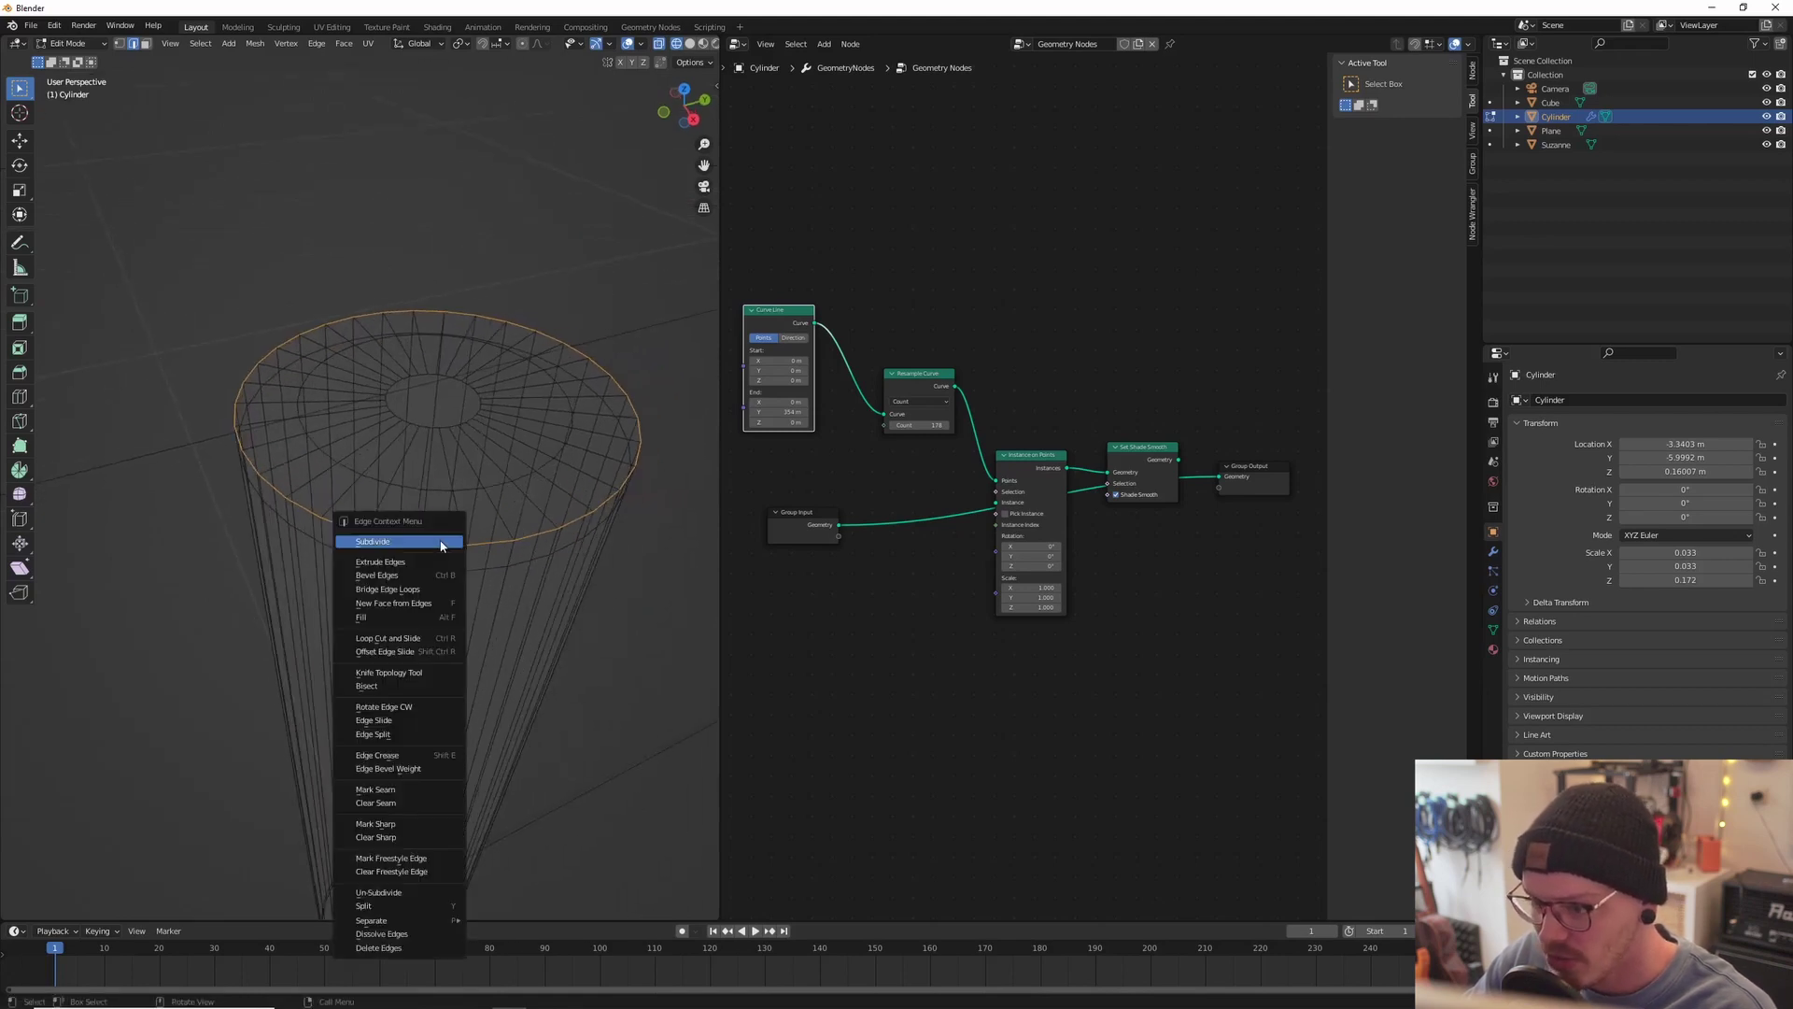
click(399, 576)
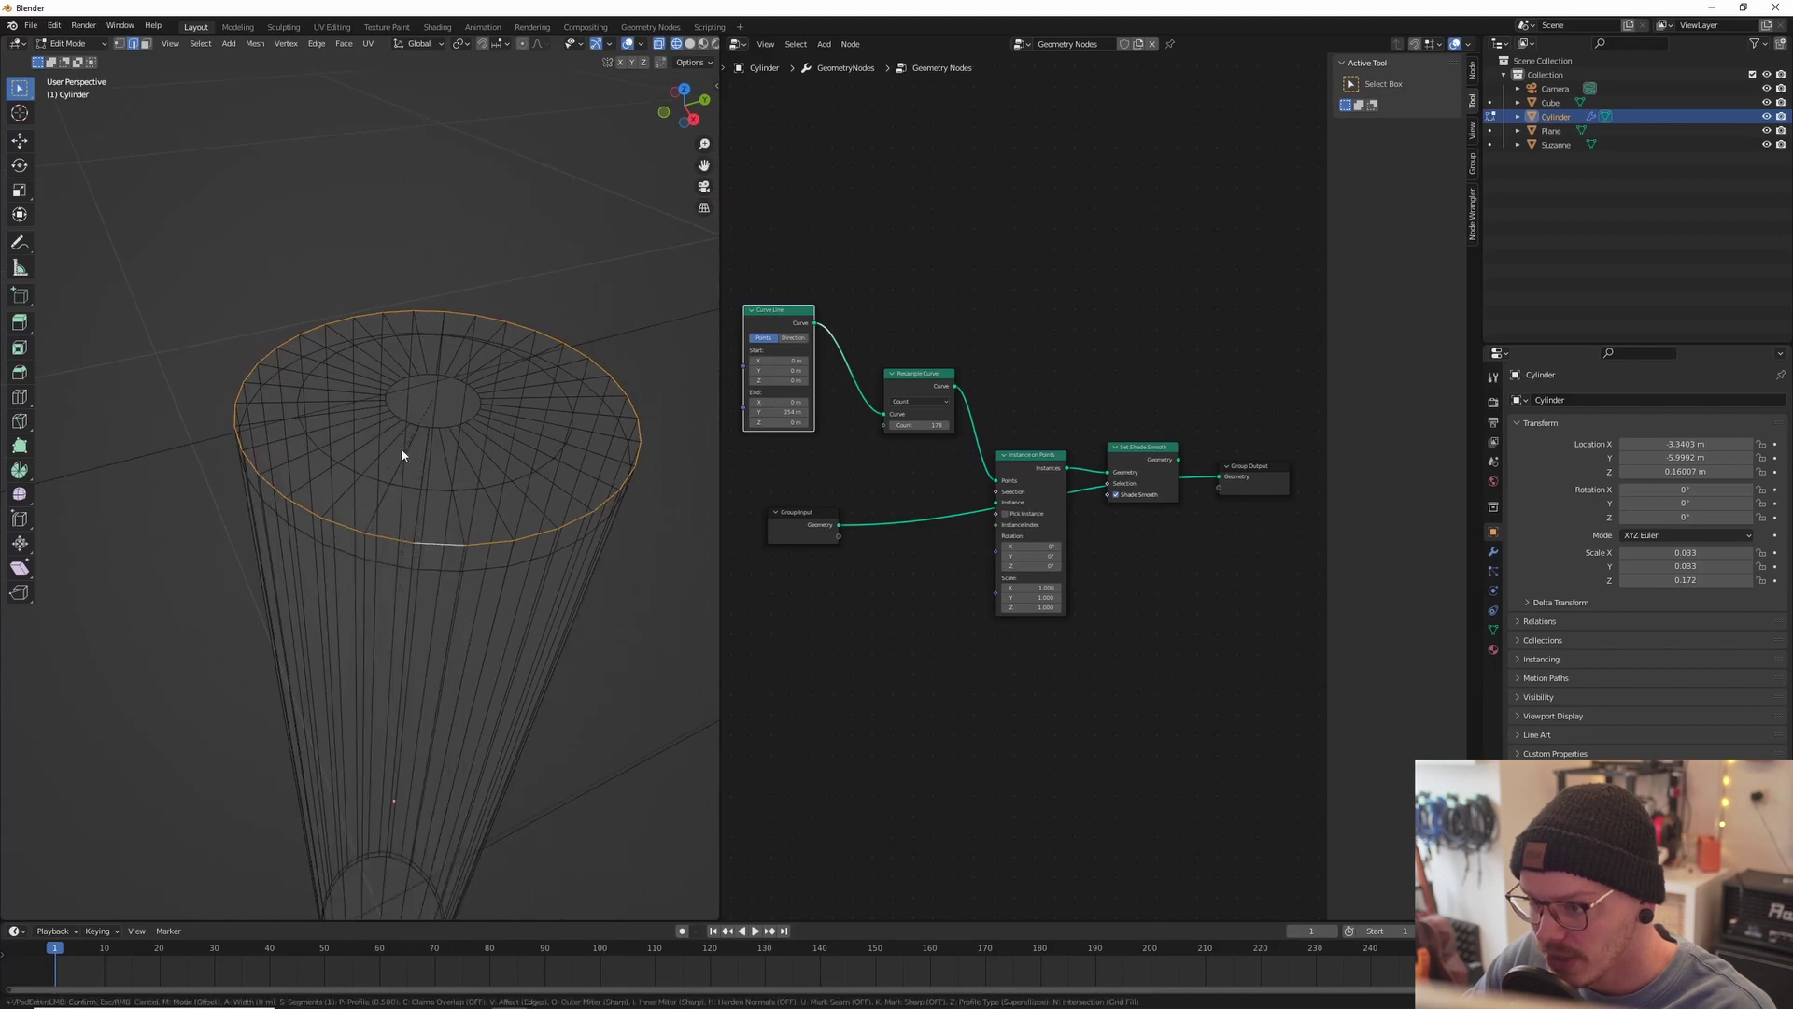
click(329, 553)
middle_drag(328, 553, 311, 481)
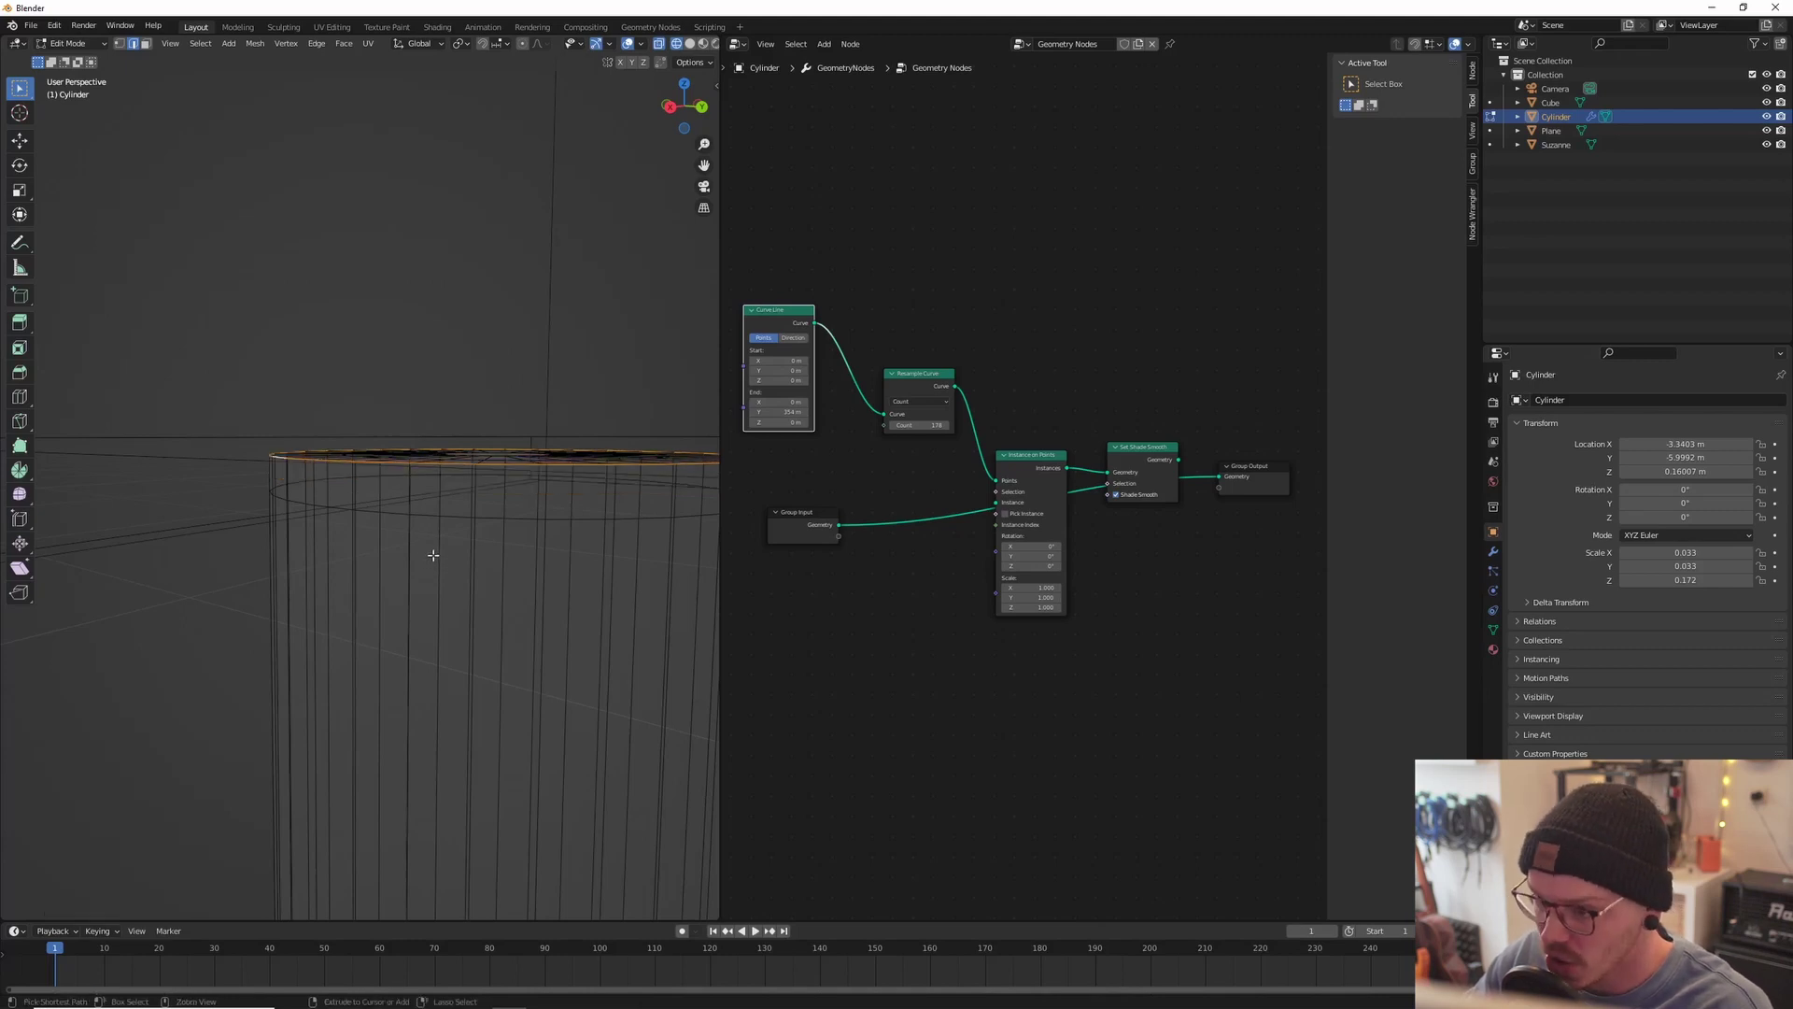
Step: Return to Object Mode, display the object's transform values and apply all transforms to the cylinder
key(Tab)
middle_drag(396, 537, 443, 475)
key(n)
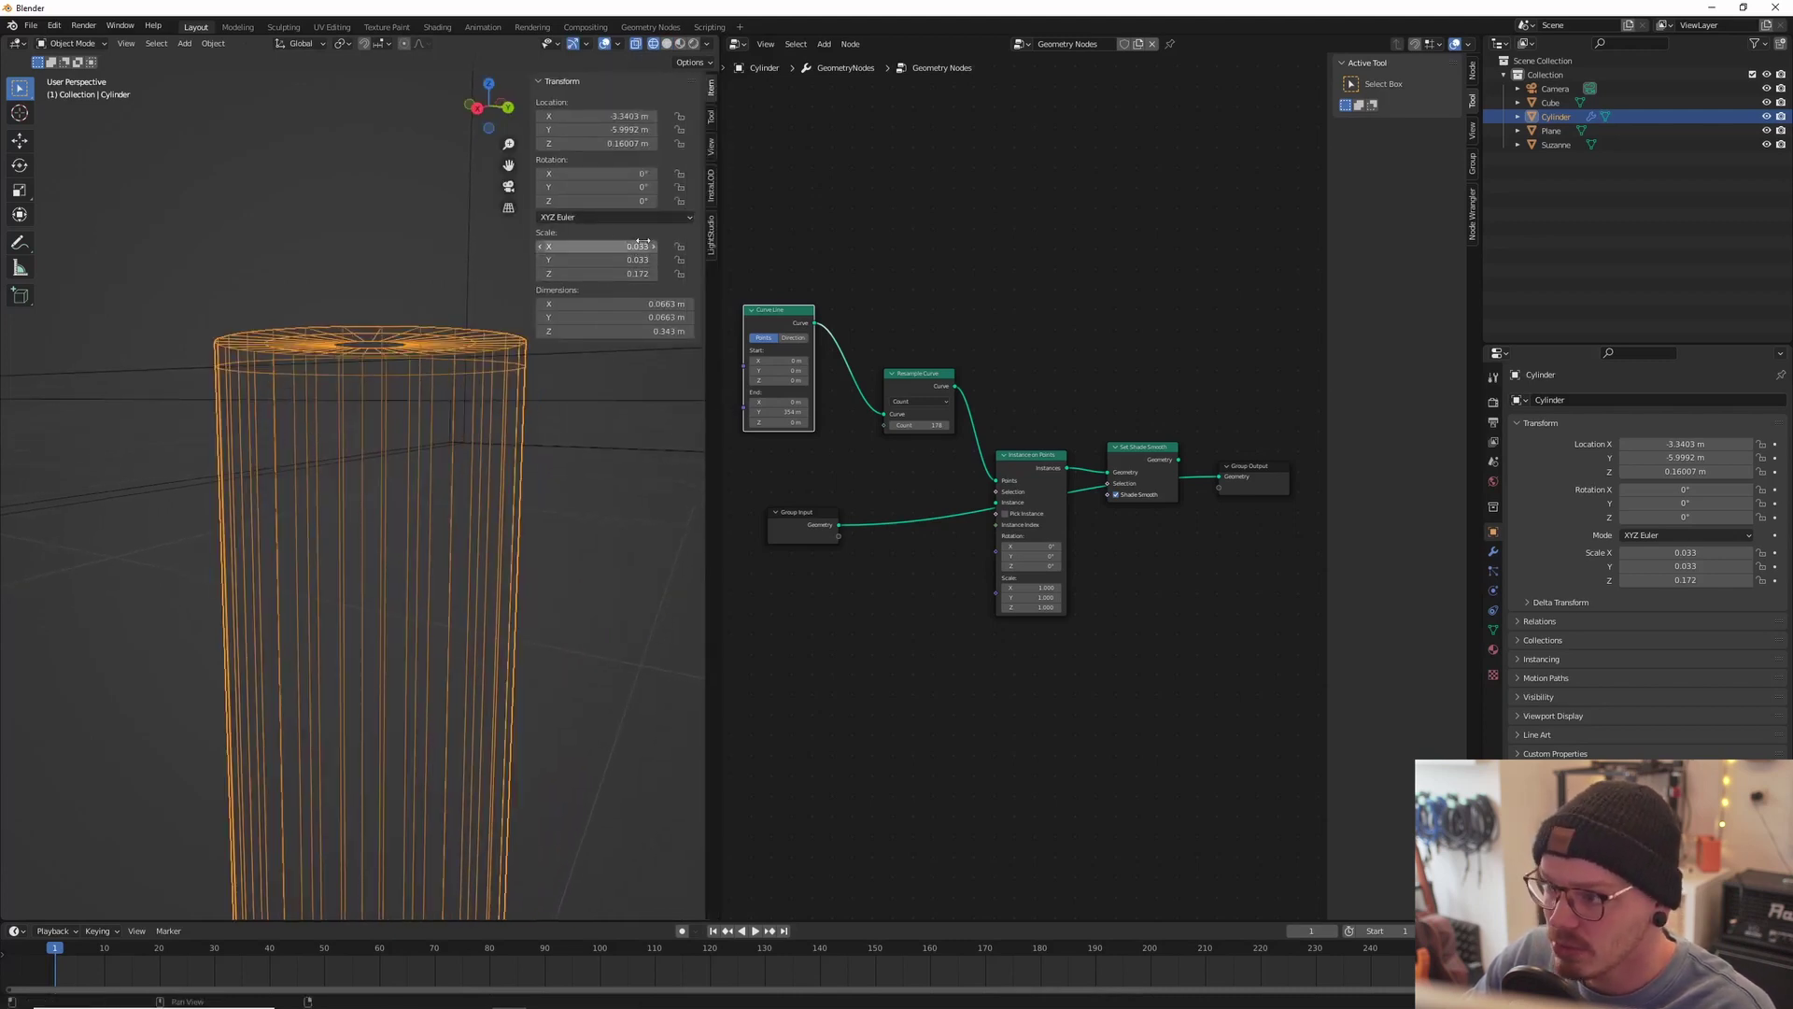
mouse_move(345, 518)
middle_down()
mouse_move(336, 484)
mouse_move(349, 536)
middle_up()
key(ctrl+a)
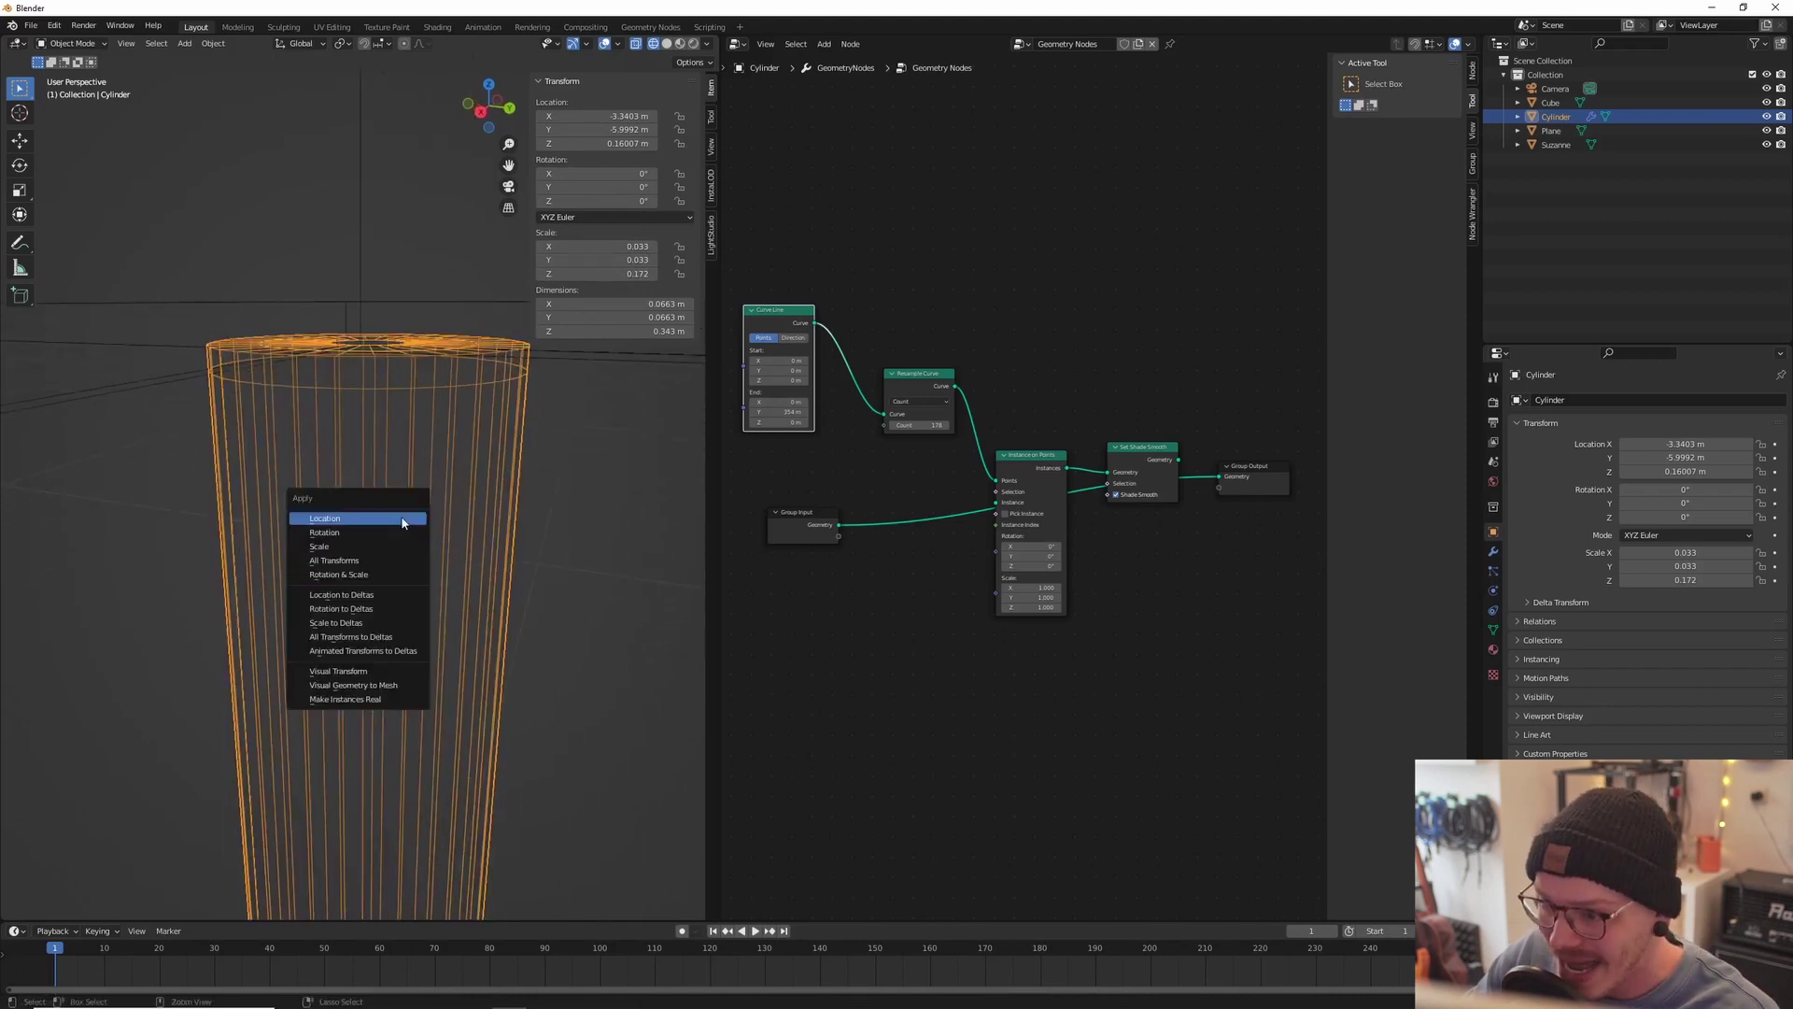
click(335, 564)
middle_drag(328, 484, 372, 506)
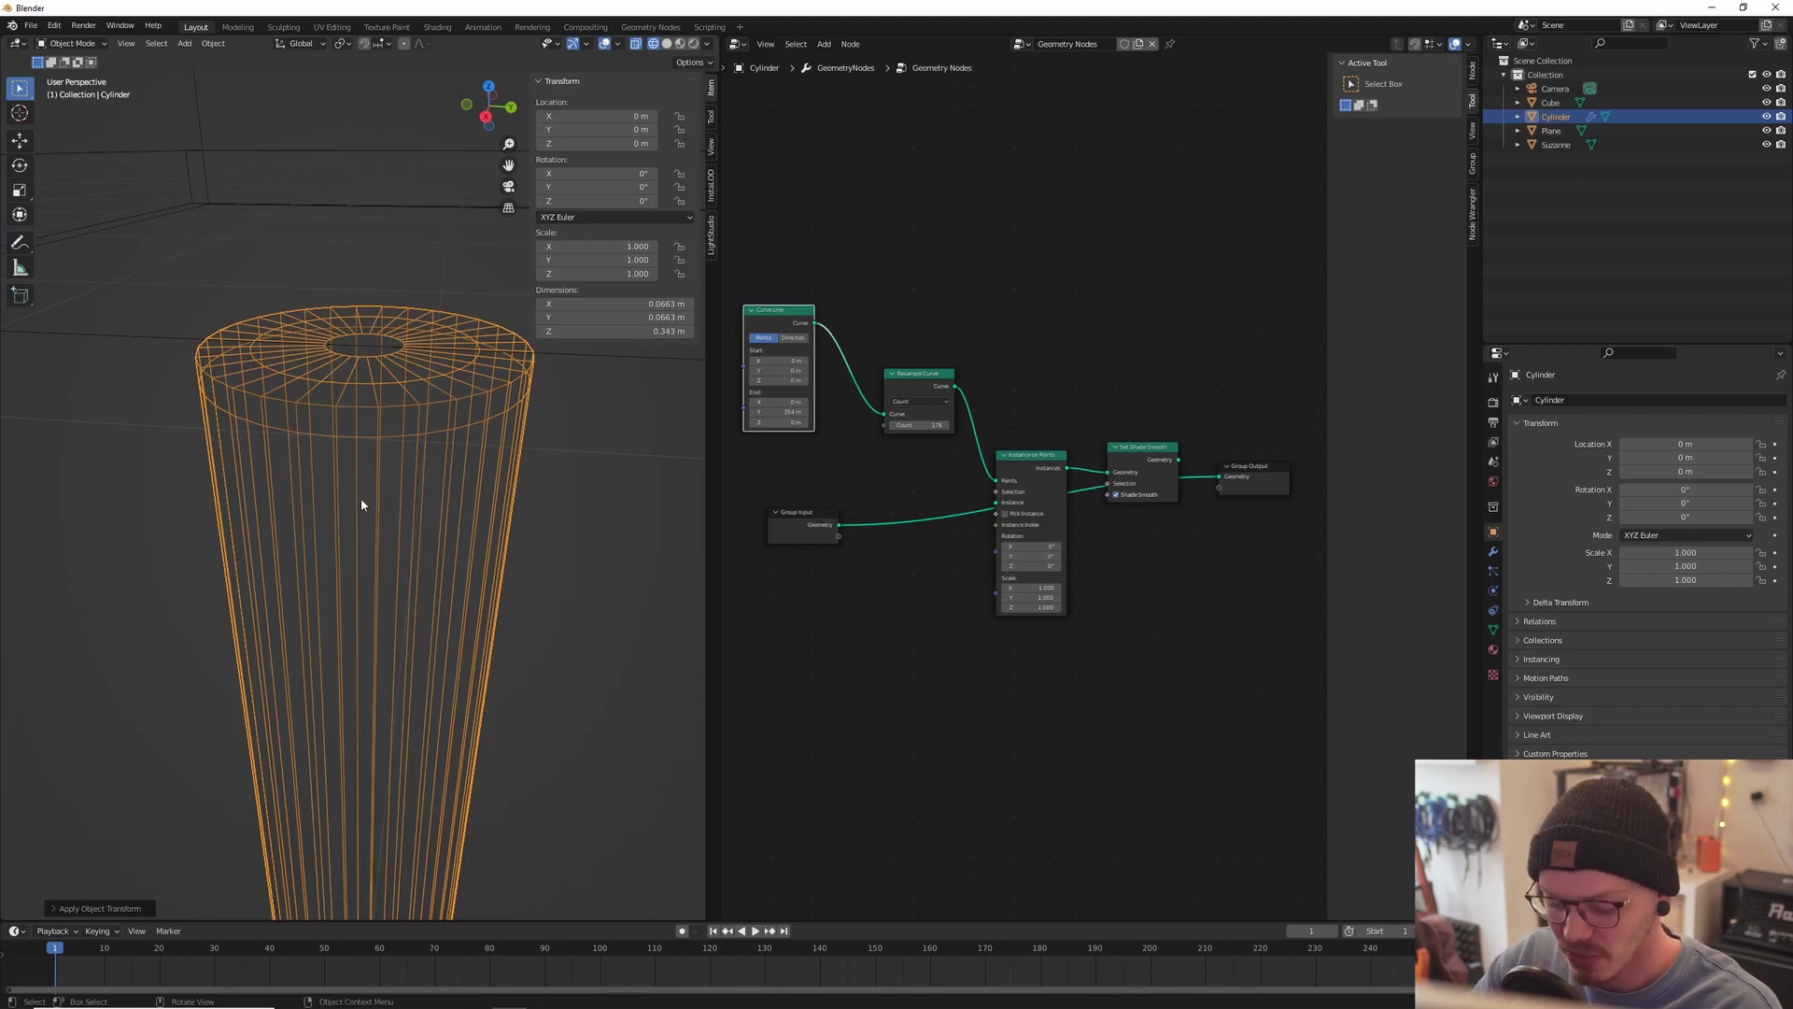
Step: Bevel the edge loop around the cylinder's top rim narrowly with 3 segments
scroll(392, 411, up, 1)
middle_drag(390, 407, 354, 521)
key(Tab)
alt+click(362, 430)
scroll(361, 433, up, 1)
right_click(354, 521)
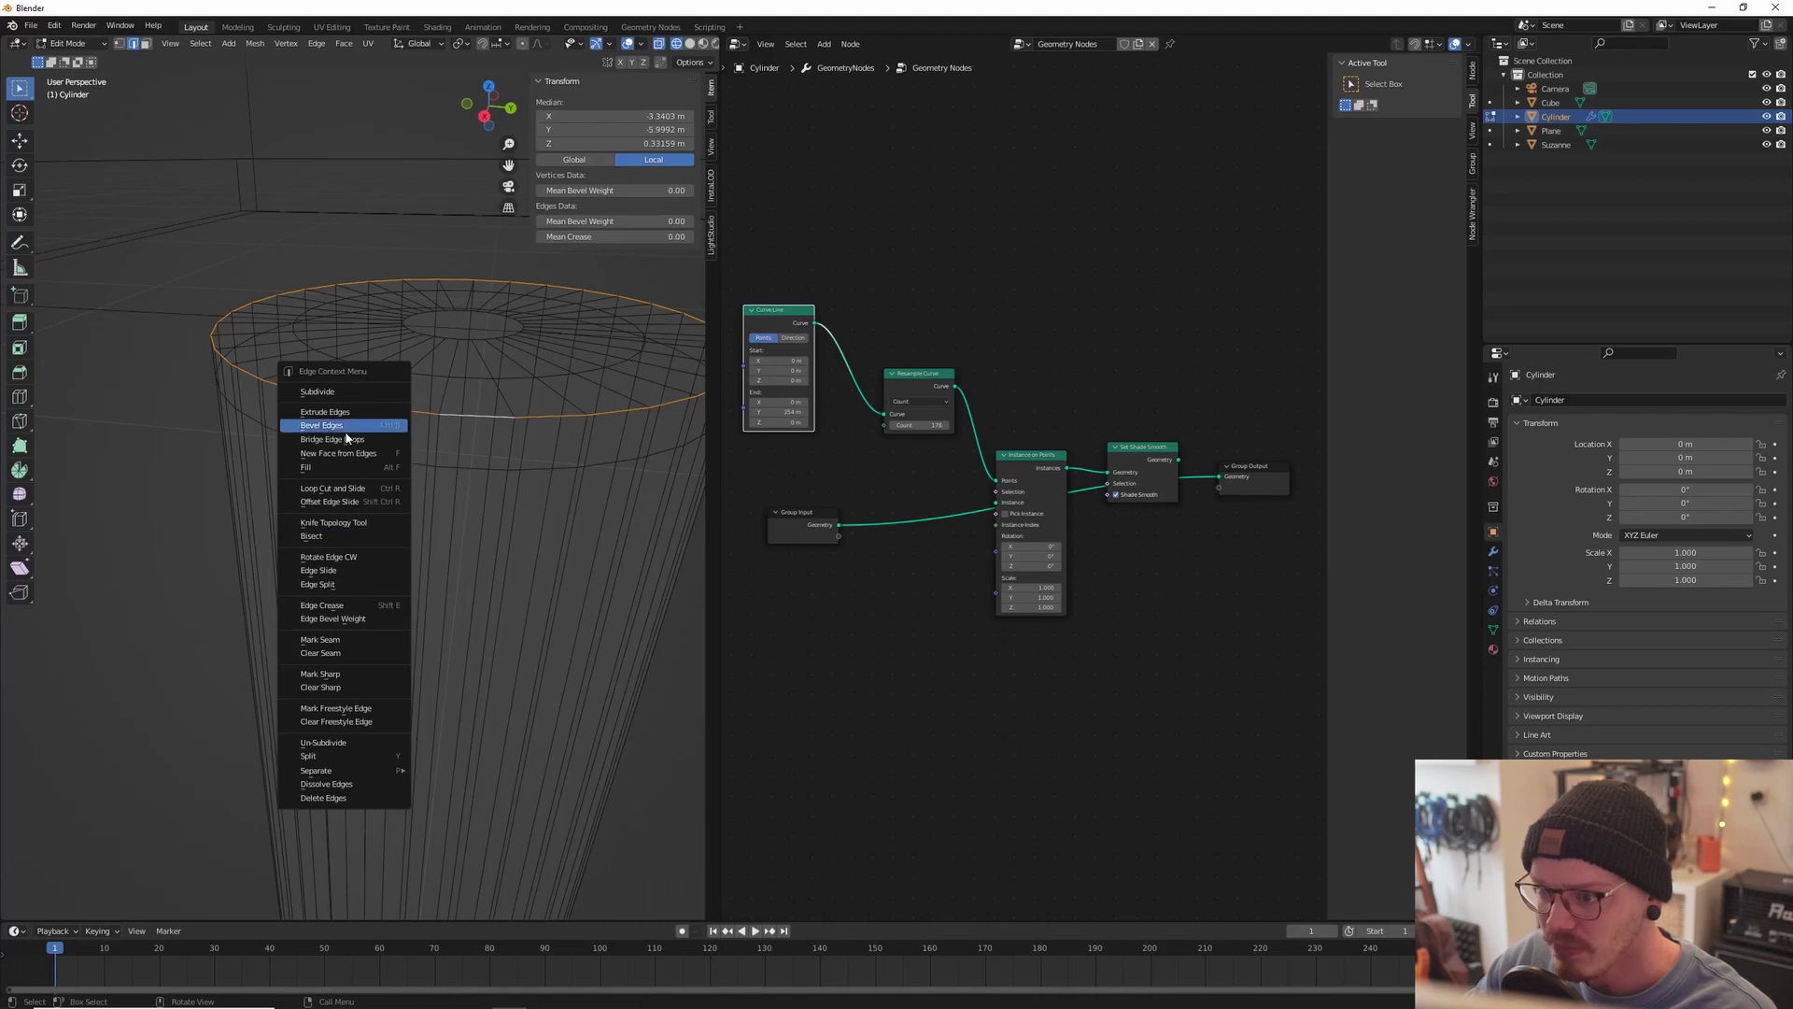
click(344, 426)
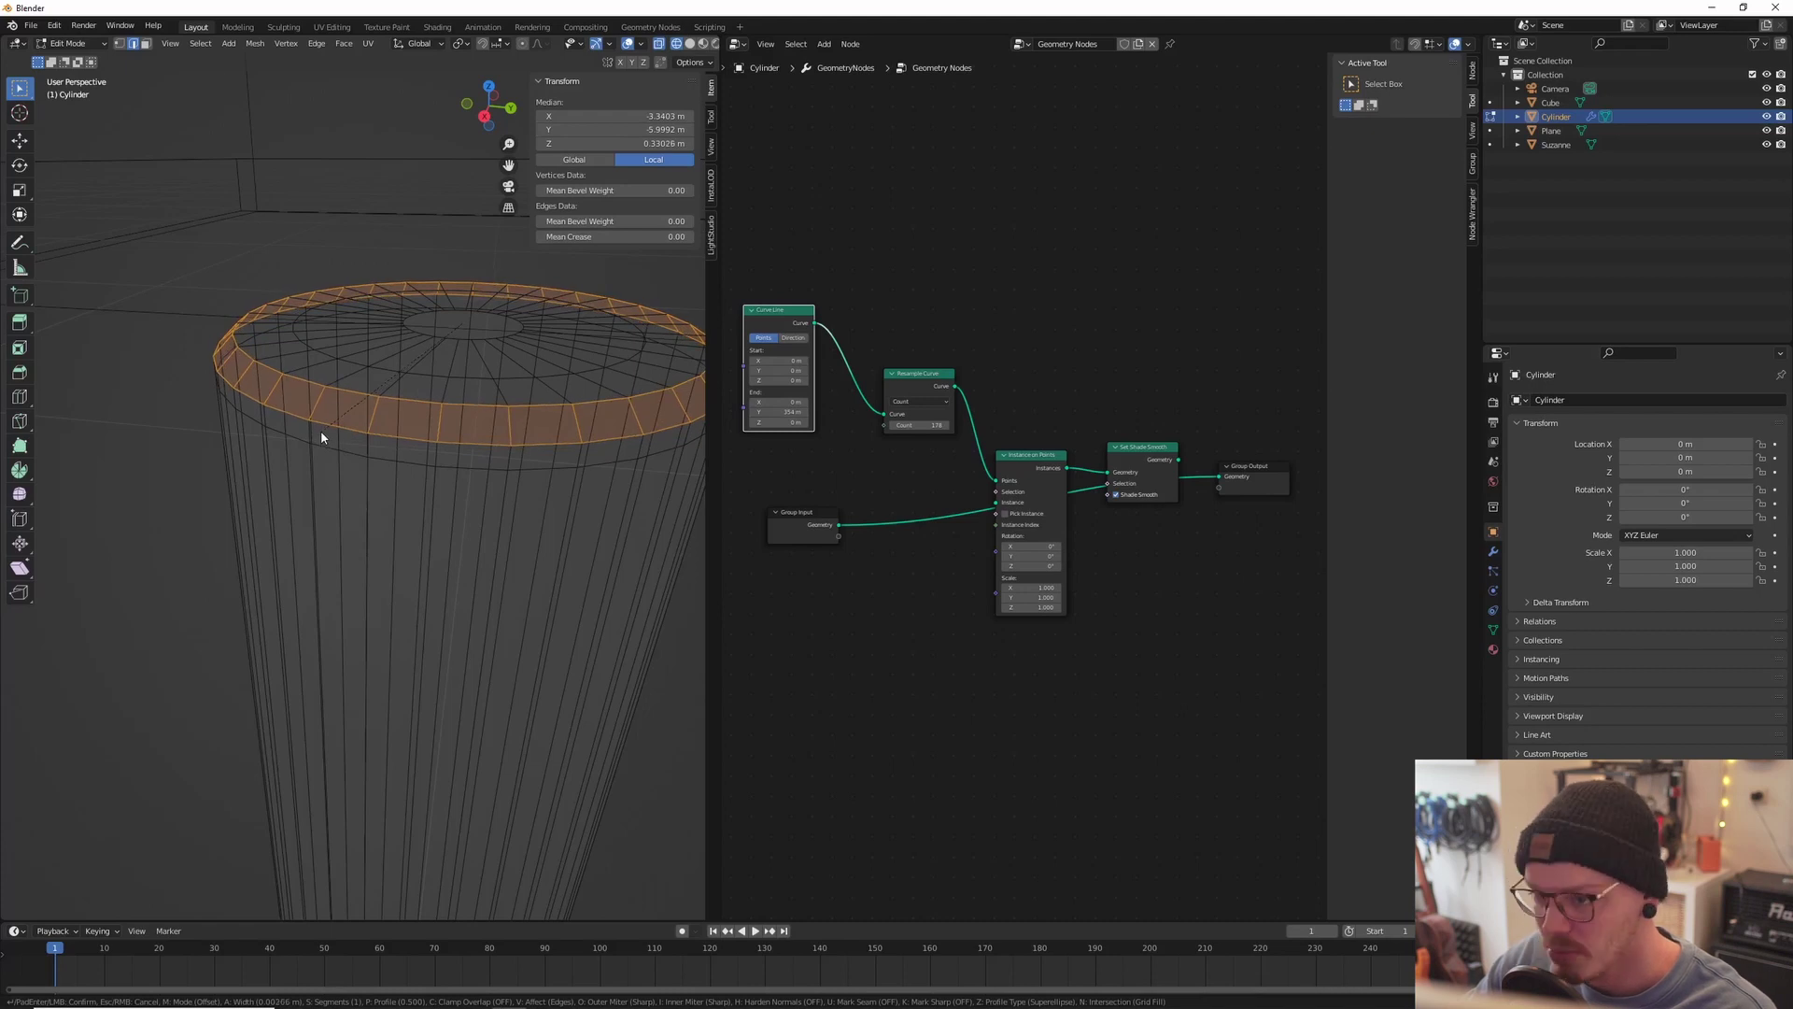
scroll(322, 437, up, 2)
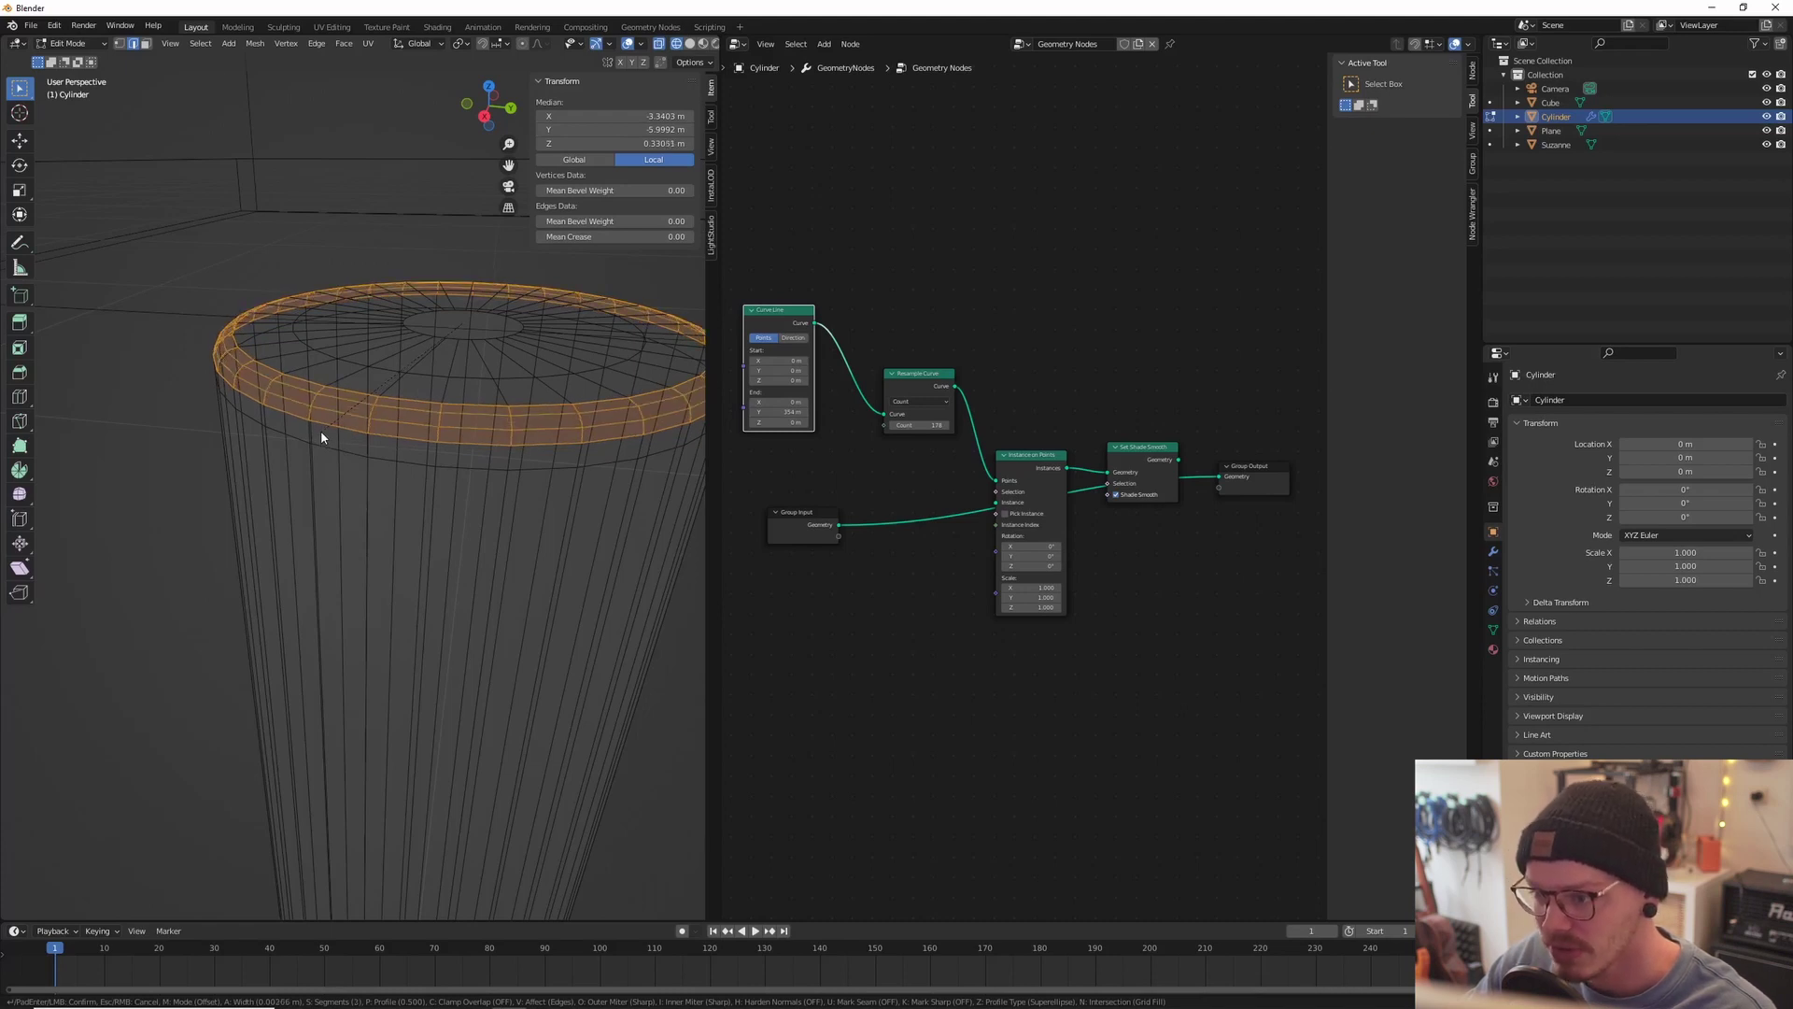
click(317, 434)
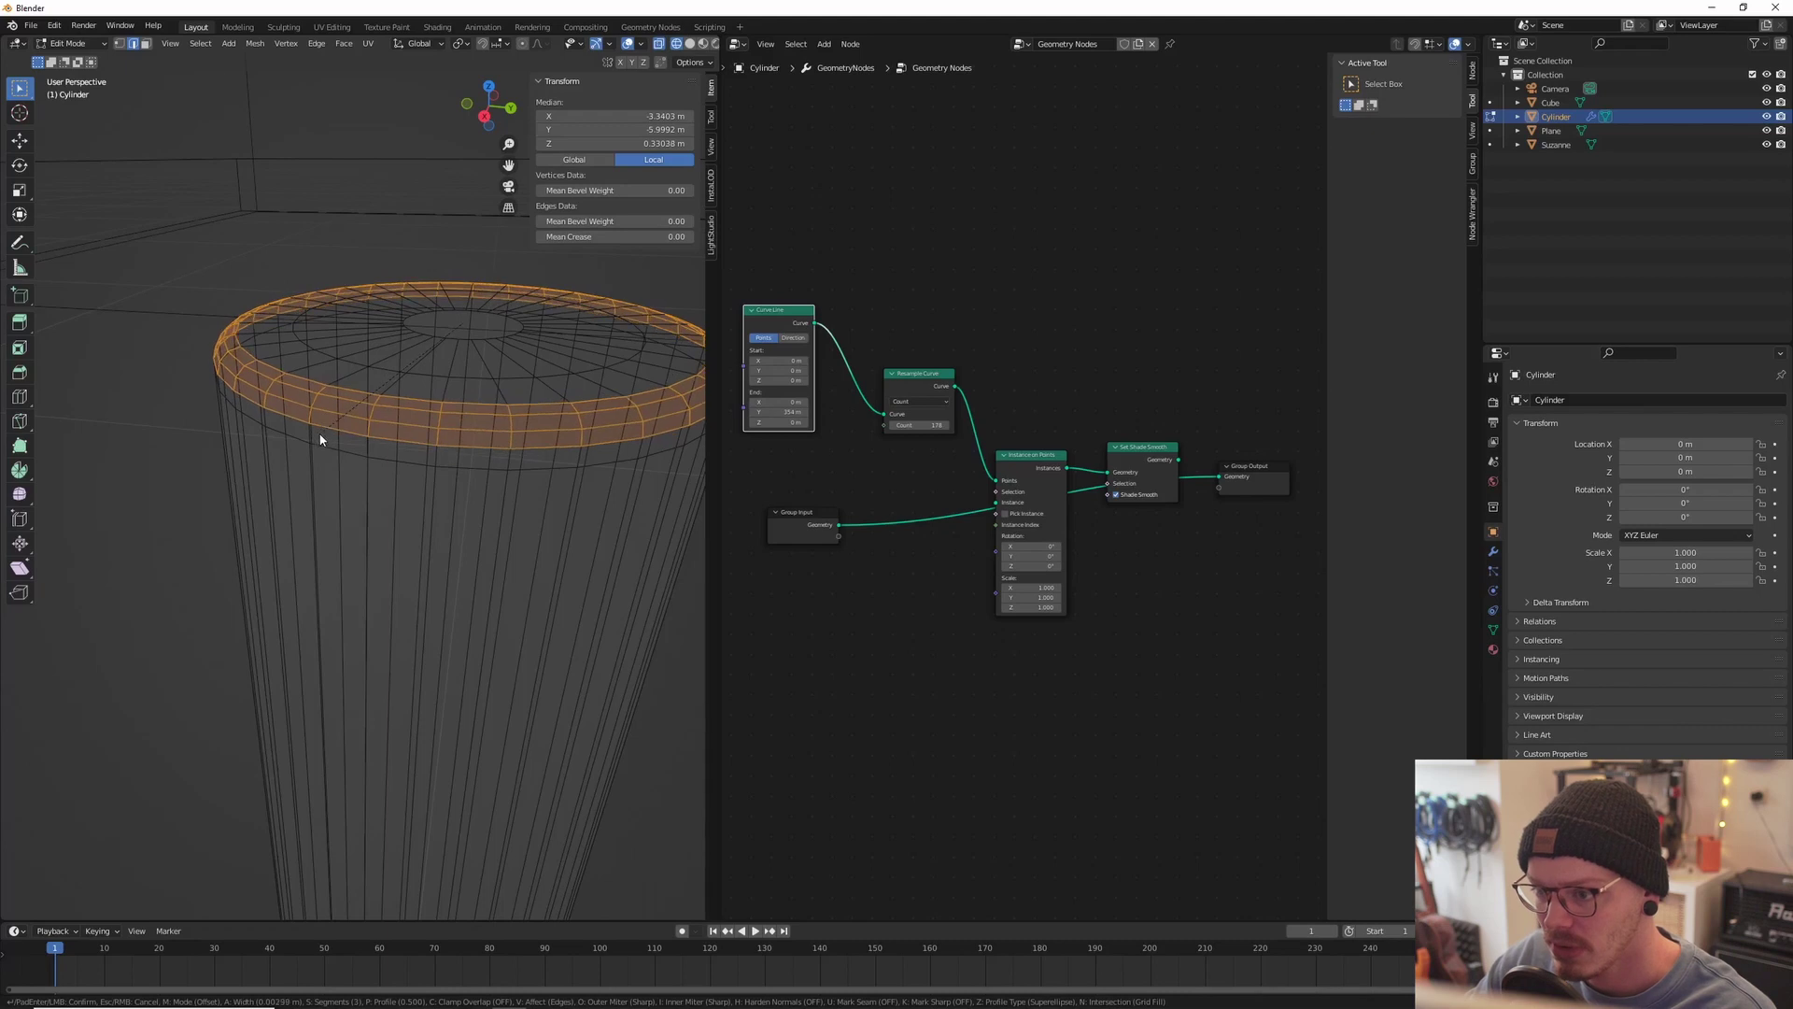
Step: Leave Edit Mode with the cylinder selected and switch the viewport back to solid shading
key(Tab)
click(87, 452)
click(385, 462)
scroll(384, 462, down, 3)
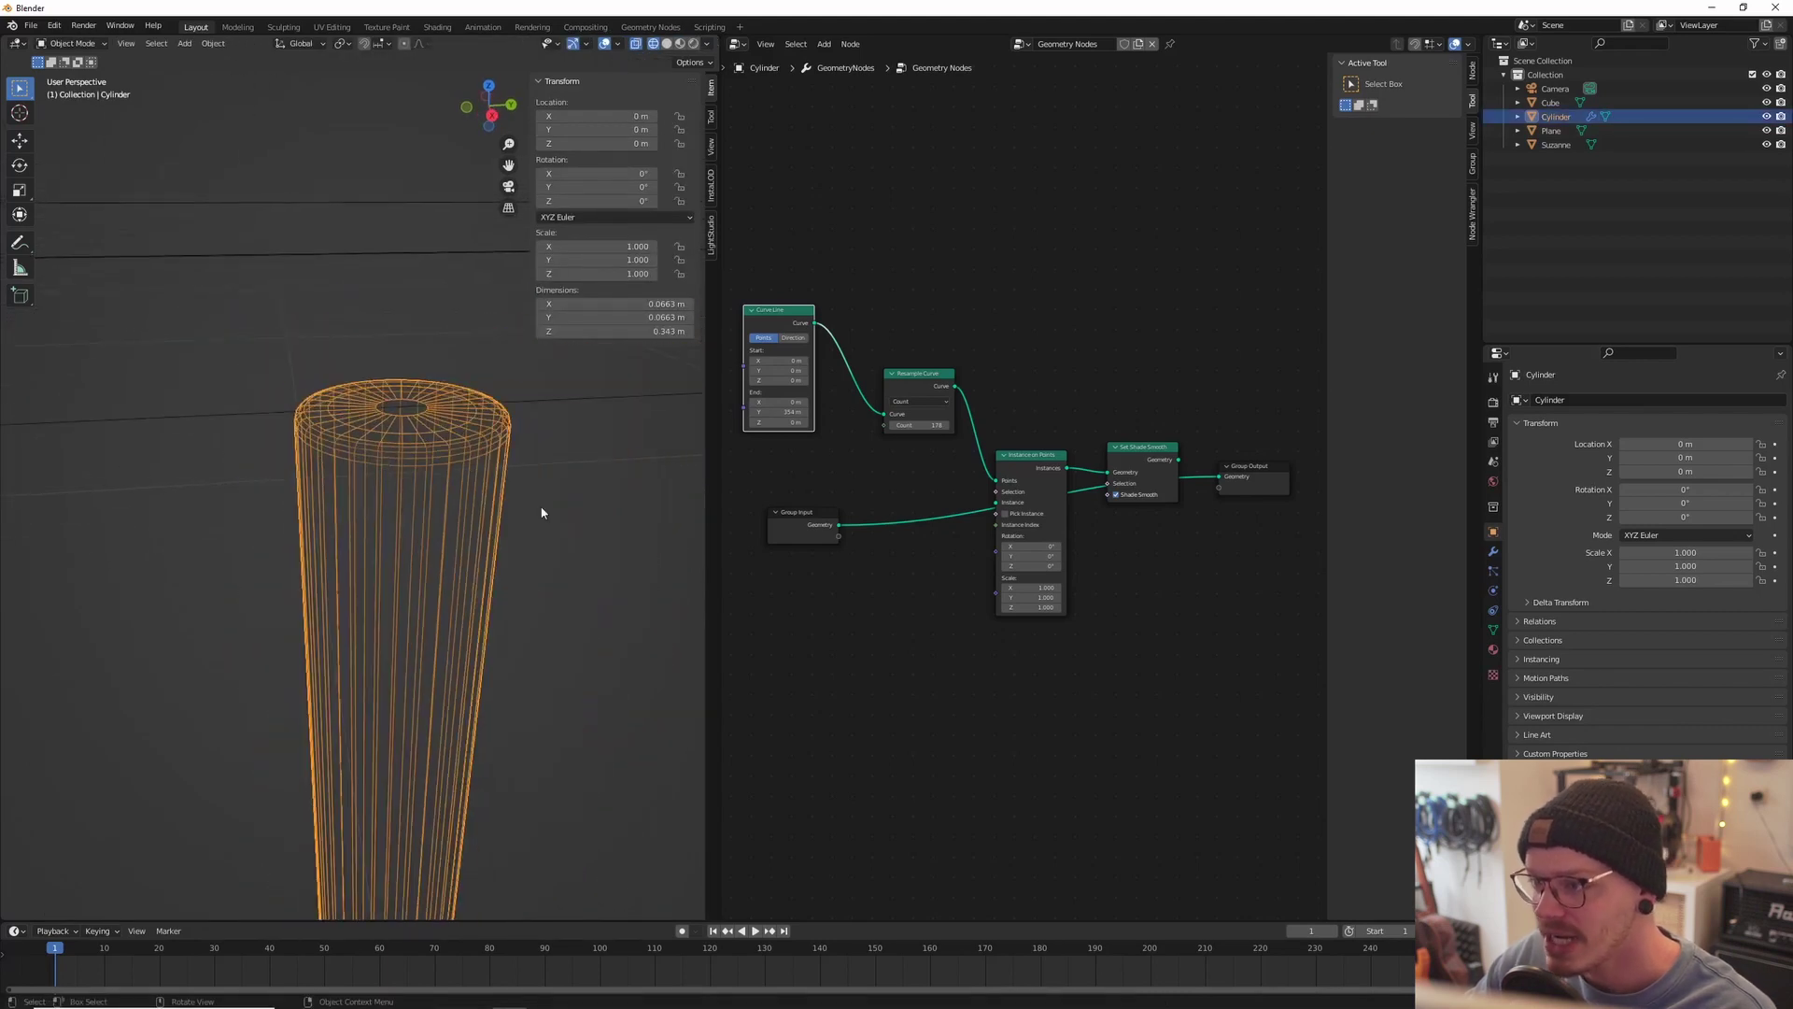
click(667, 44)
middle_drag(532, 323, 574, 308)
scroll(579, 373, up, 1)
Step: Reconnect the Group Input's Geometry to the Instance input and route the instances through Set Shade Smooth into the Group Output
click(801, 564)
scroll(1063, 560, up, 1)
drag(1250, 476, 878, 587)
drag(846, 506, 991, 506)
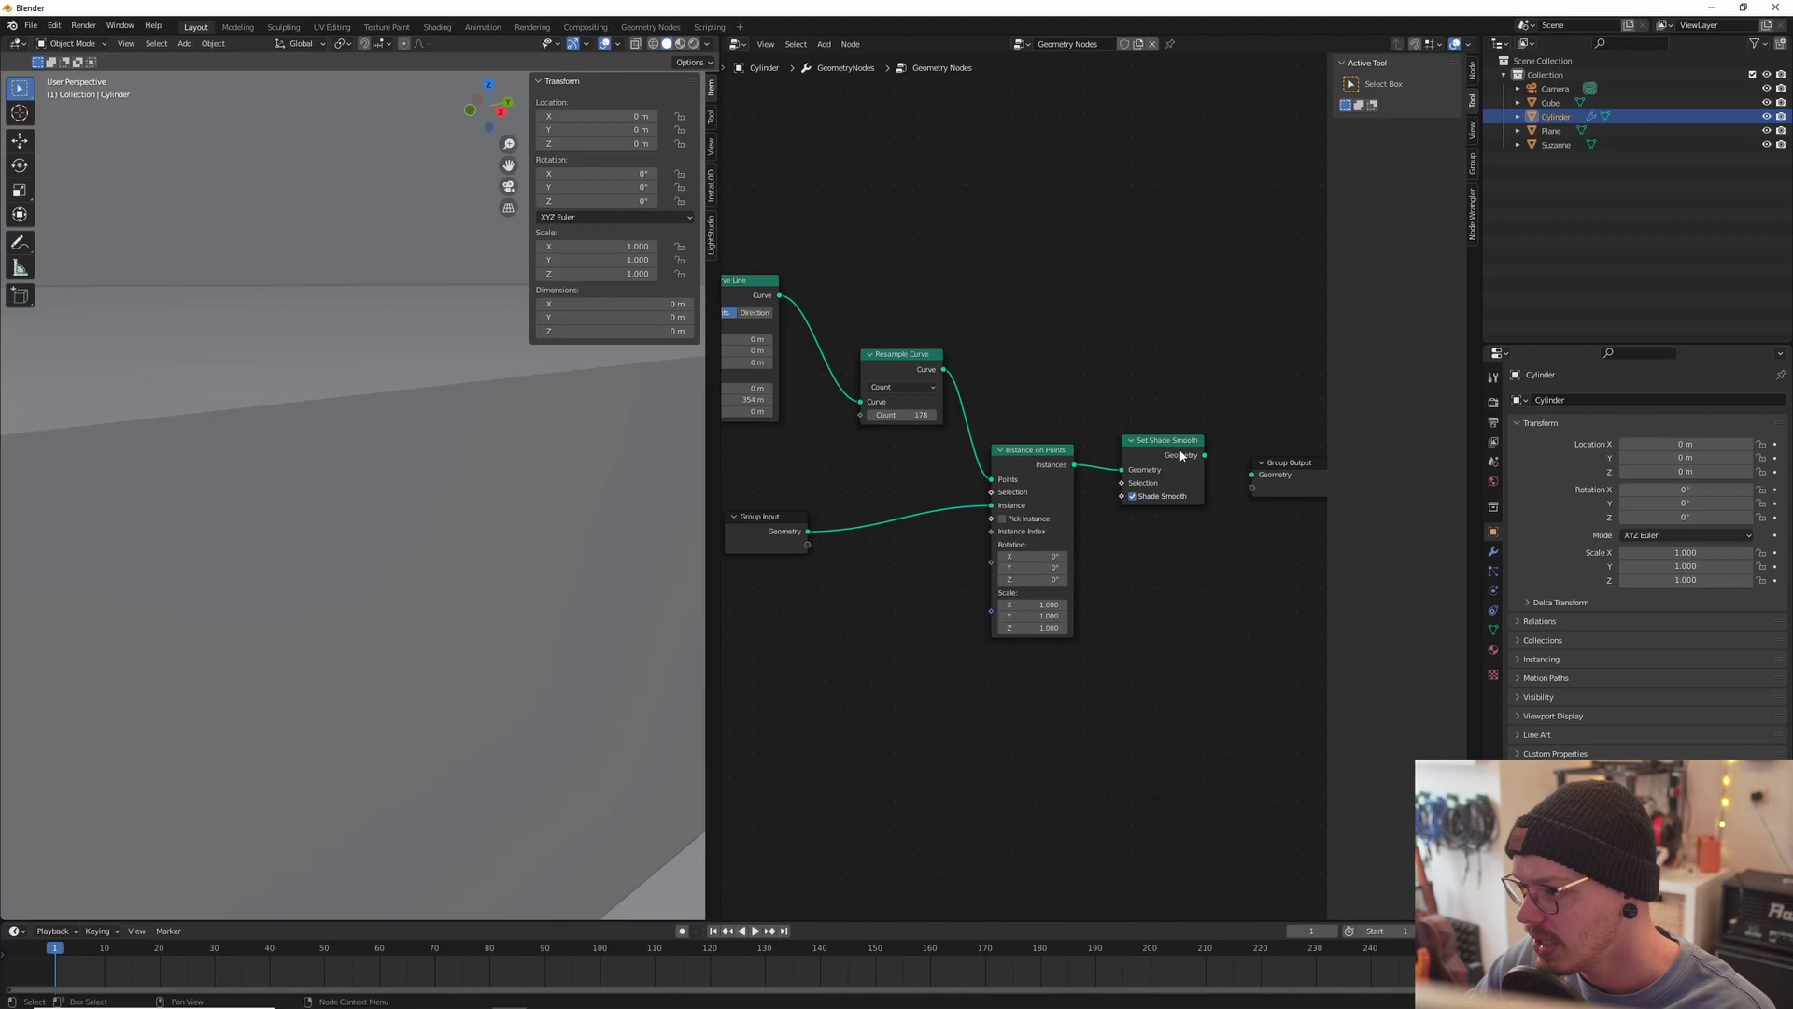
drag(1075, 464, 1251, 474)
mouse_move(1144, 485)
mouse_down()
mouse_move(1129, 357)
mouse_move(1158, 354)
mouse_move(1252, 474)
mouse_up()
Step: Move the cylinder object down along Z by about 0.0024 m
mouse_move(504, 533)
middle_down()
mouse_move(552, 524)
mouse_move(467, 551)
mouse_move(439, 586)
mouse_move(480, 449)
mouse_move(580, 513)
mouse_move(556, 522)
mouse_move(479, 473)
mouse_move(400, 560)
mouse_move(416, 520)
middle_up()
key(g)
key(z)
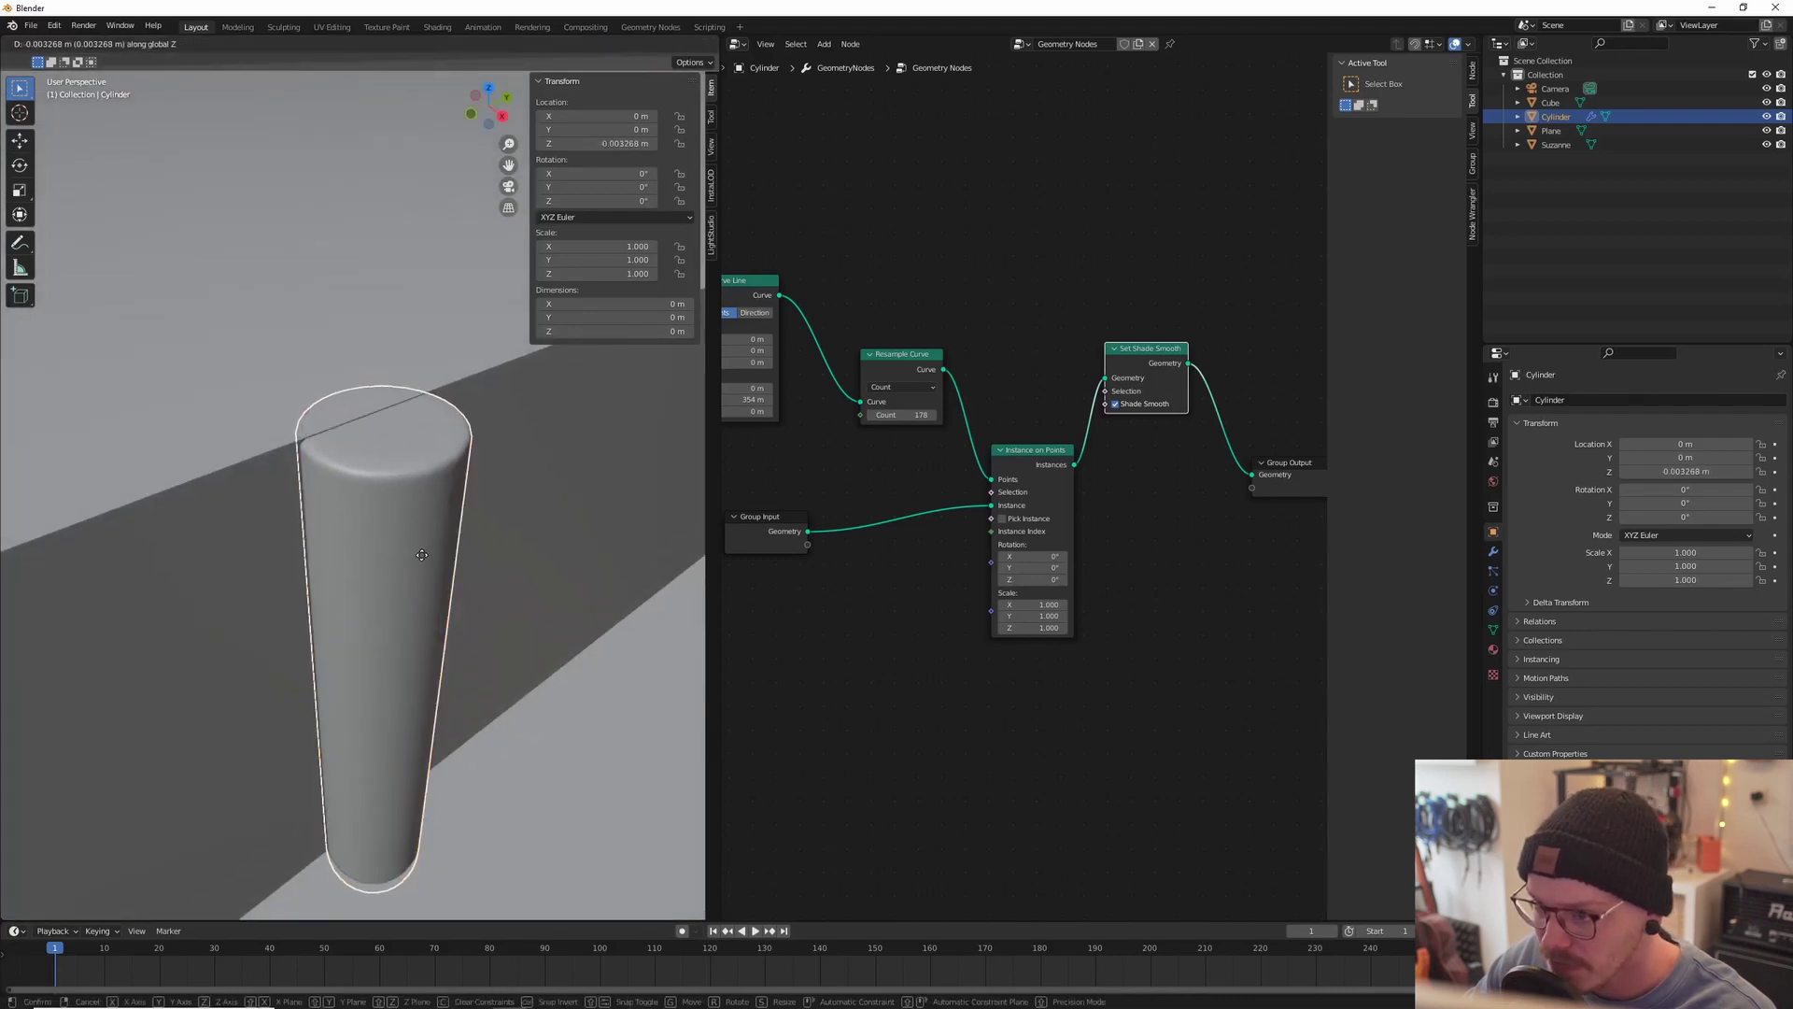
click(424, 553)
Step: Shorten the Curve Line node's End Y to 12.2 m to fit the row within the platform's front edge
middle_drag(473, 501, 398, 499)
scroll(516, 485, down, 11)
scroll(510, 485, up, 3)
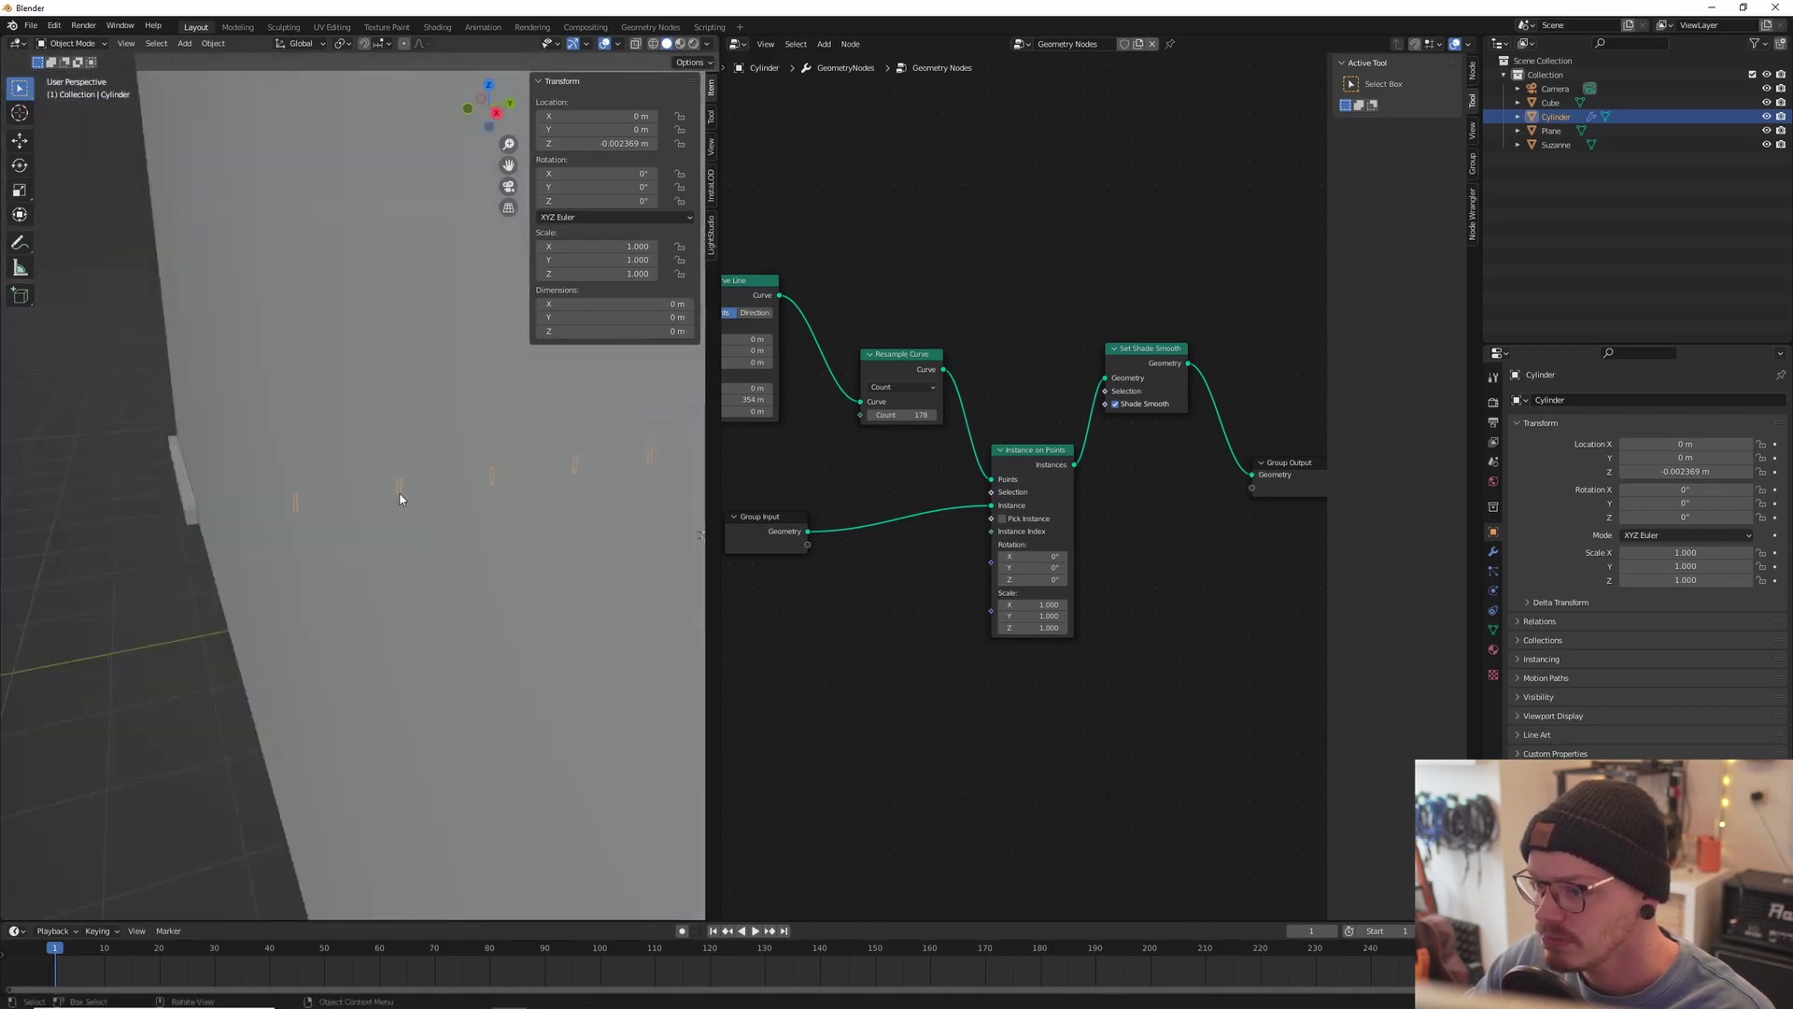
middle_drag(584, 490, 490, 512)
middle_drag(379, 509, 467, 517)
scroll(486, 509, down, 11)
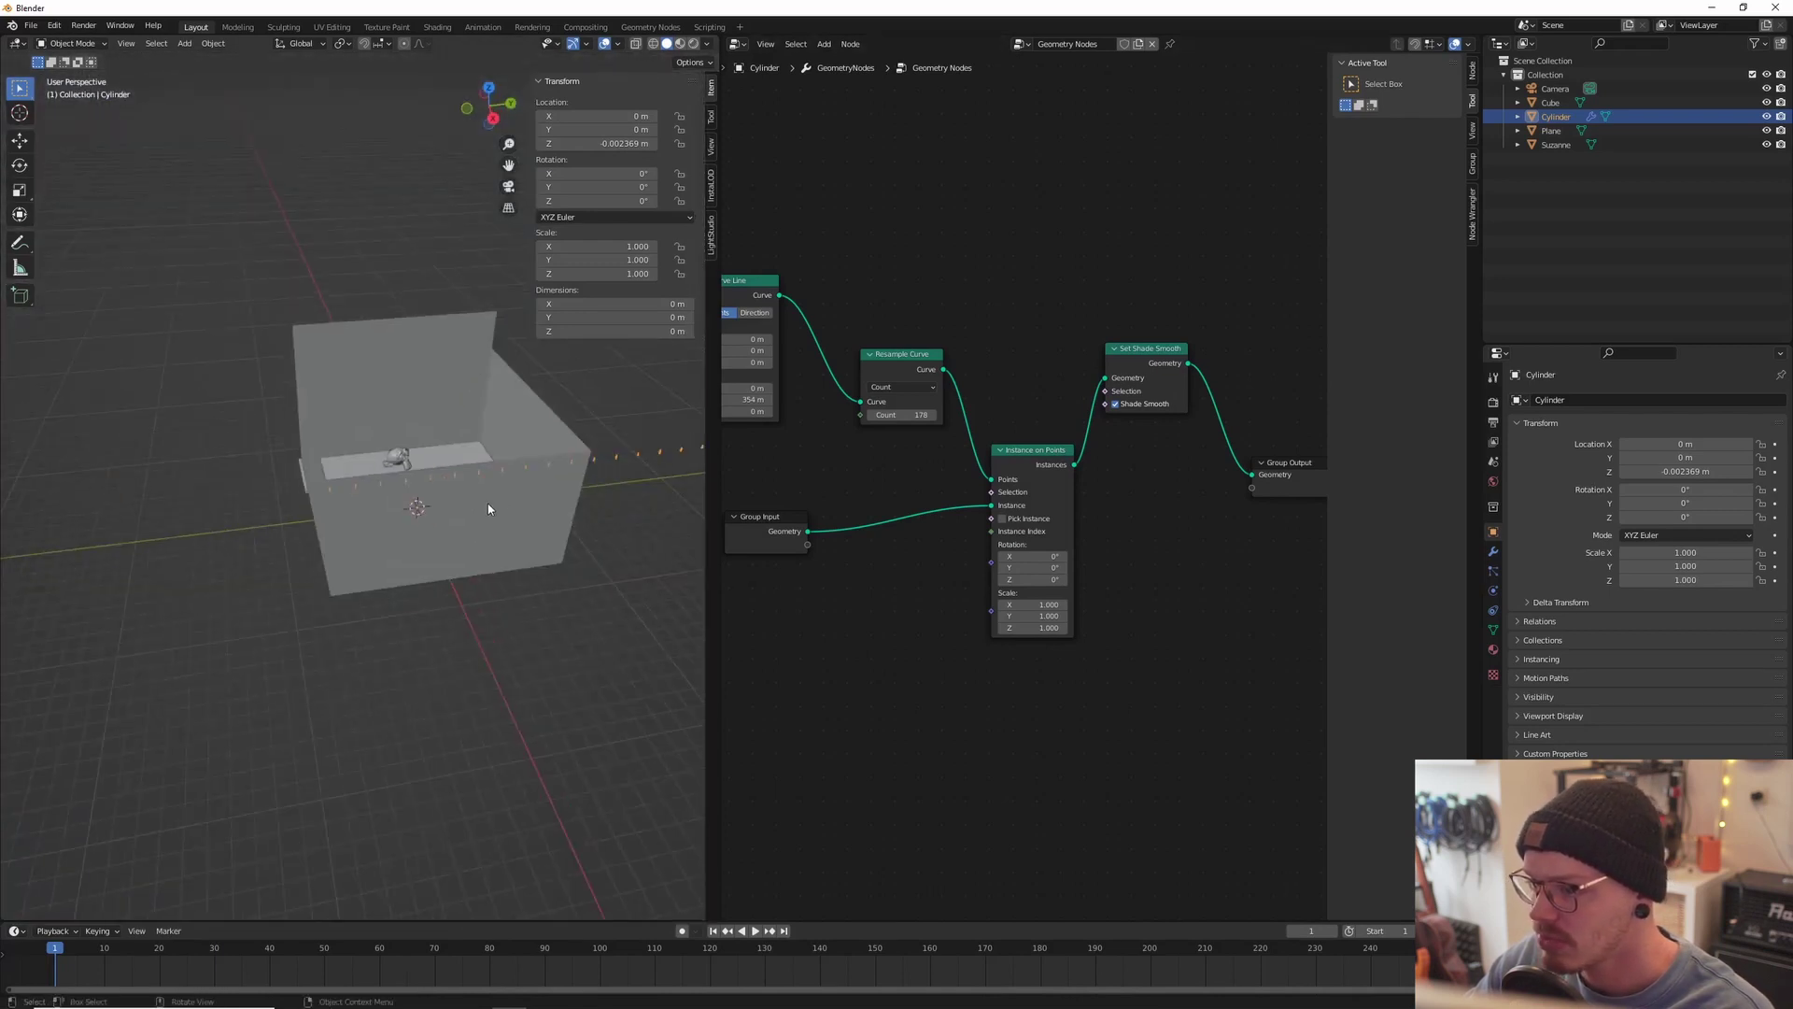
scroll(485, 512, up, 1)
middle_drag(872, 514, 1203, 557)
scroll(1066, 500, up, 5)
middle_drag(1066, 499, 1018, 556)
drag(1024, 471, 1026, 471)
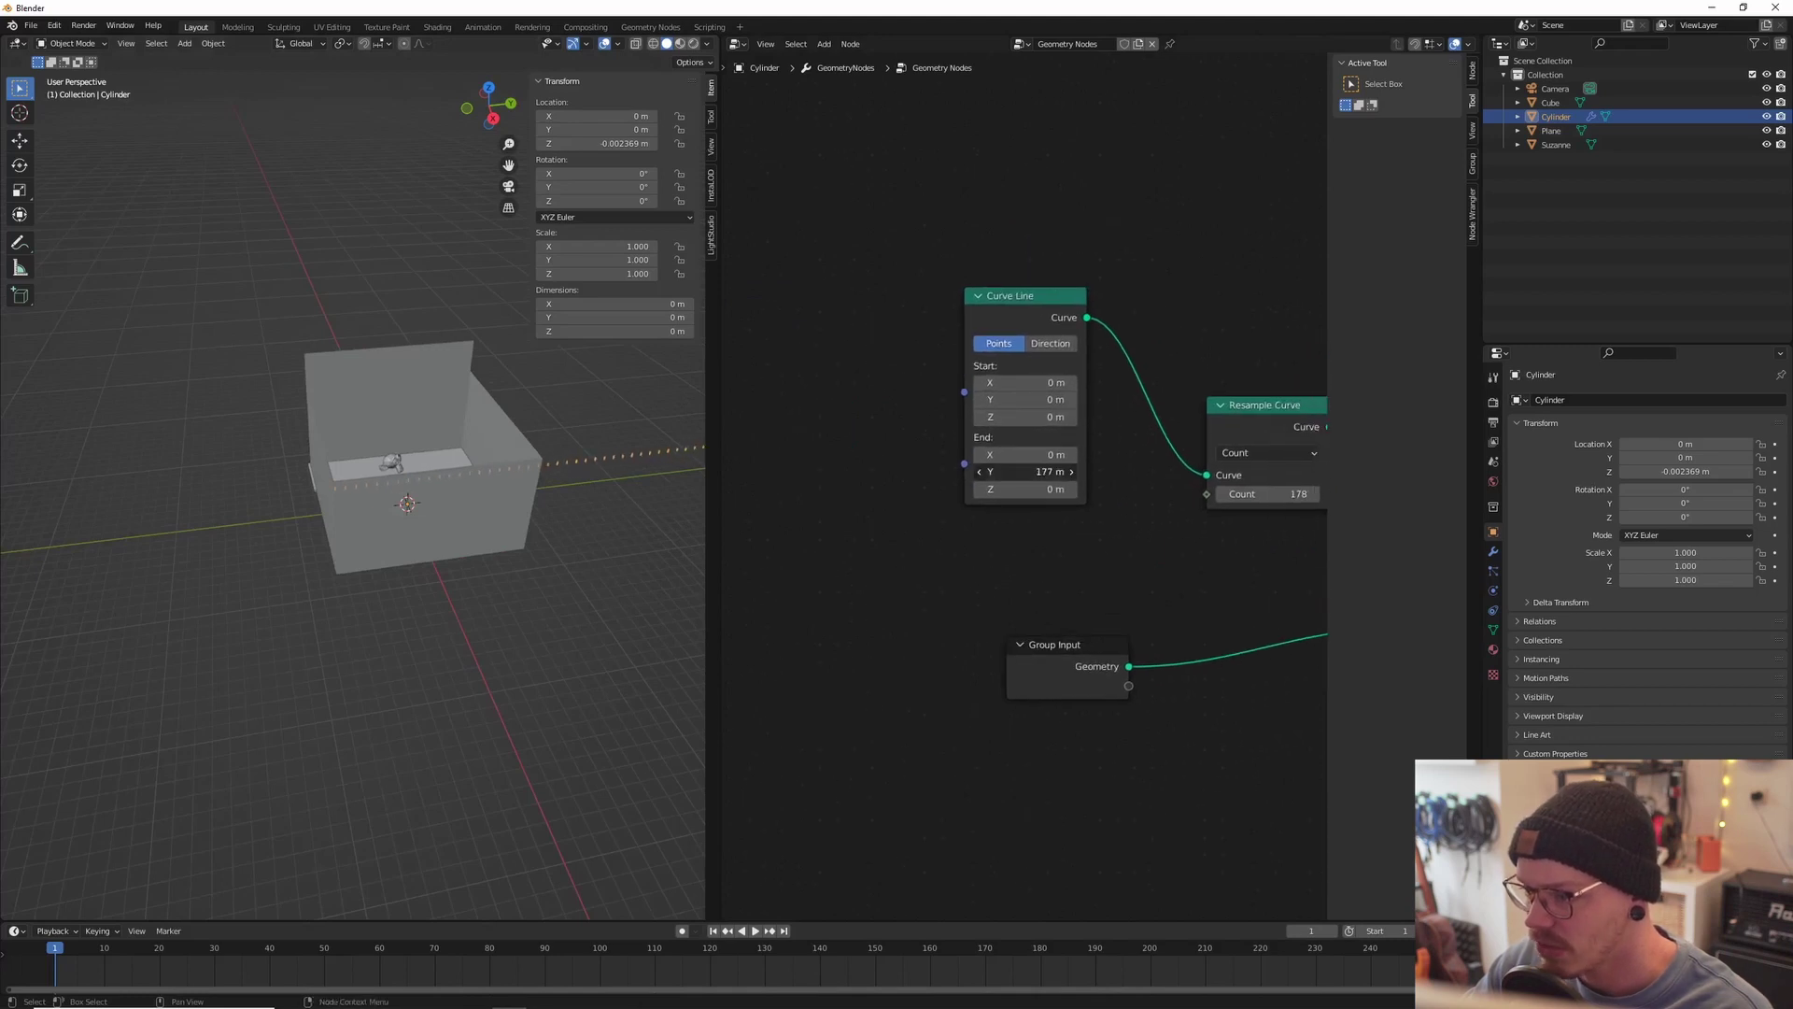
drag(1026, 471, 990, 472)
scroll(549, 472, up, 5)
middle_drag(549, 472, 569, 439)
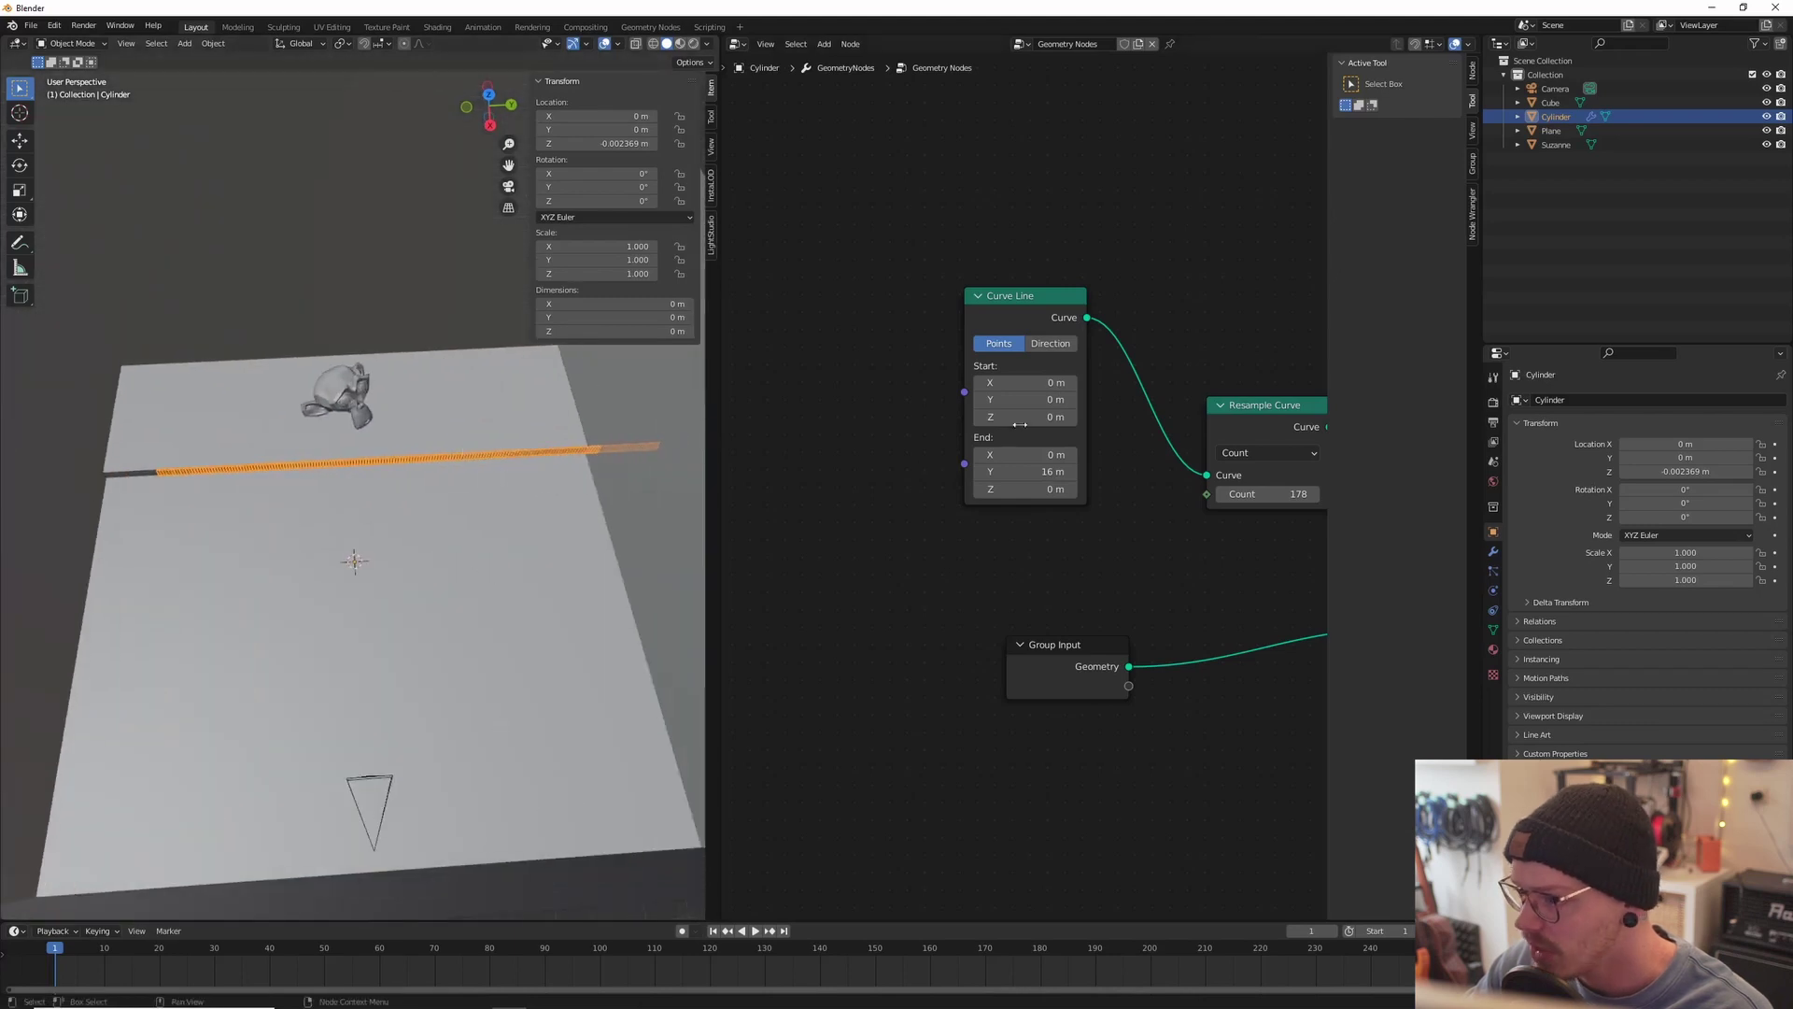
drag(1026, 472, 1016, 471)
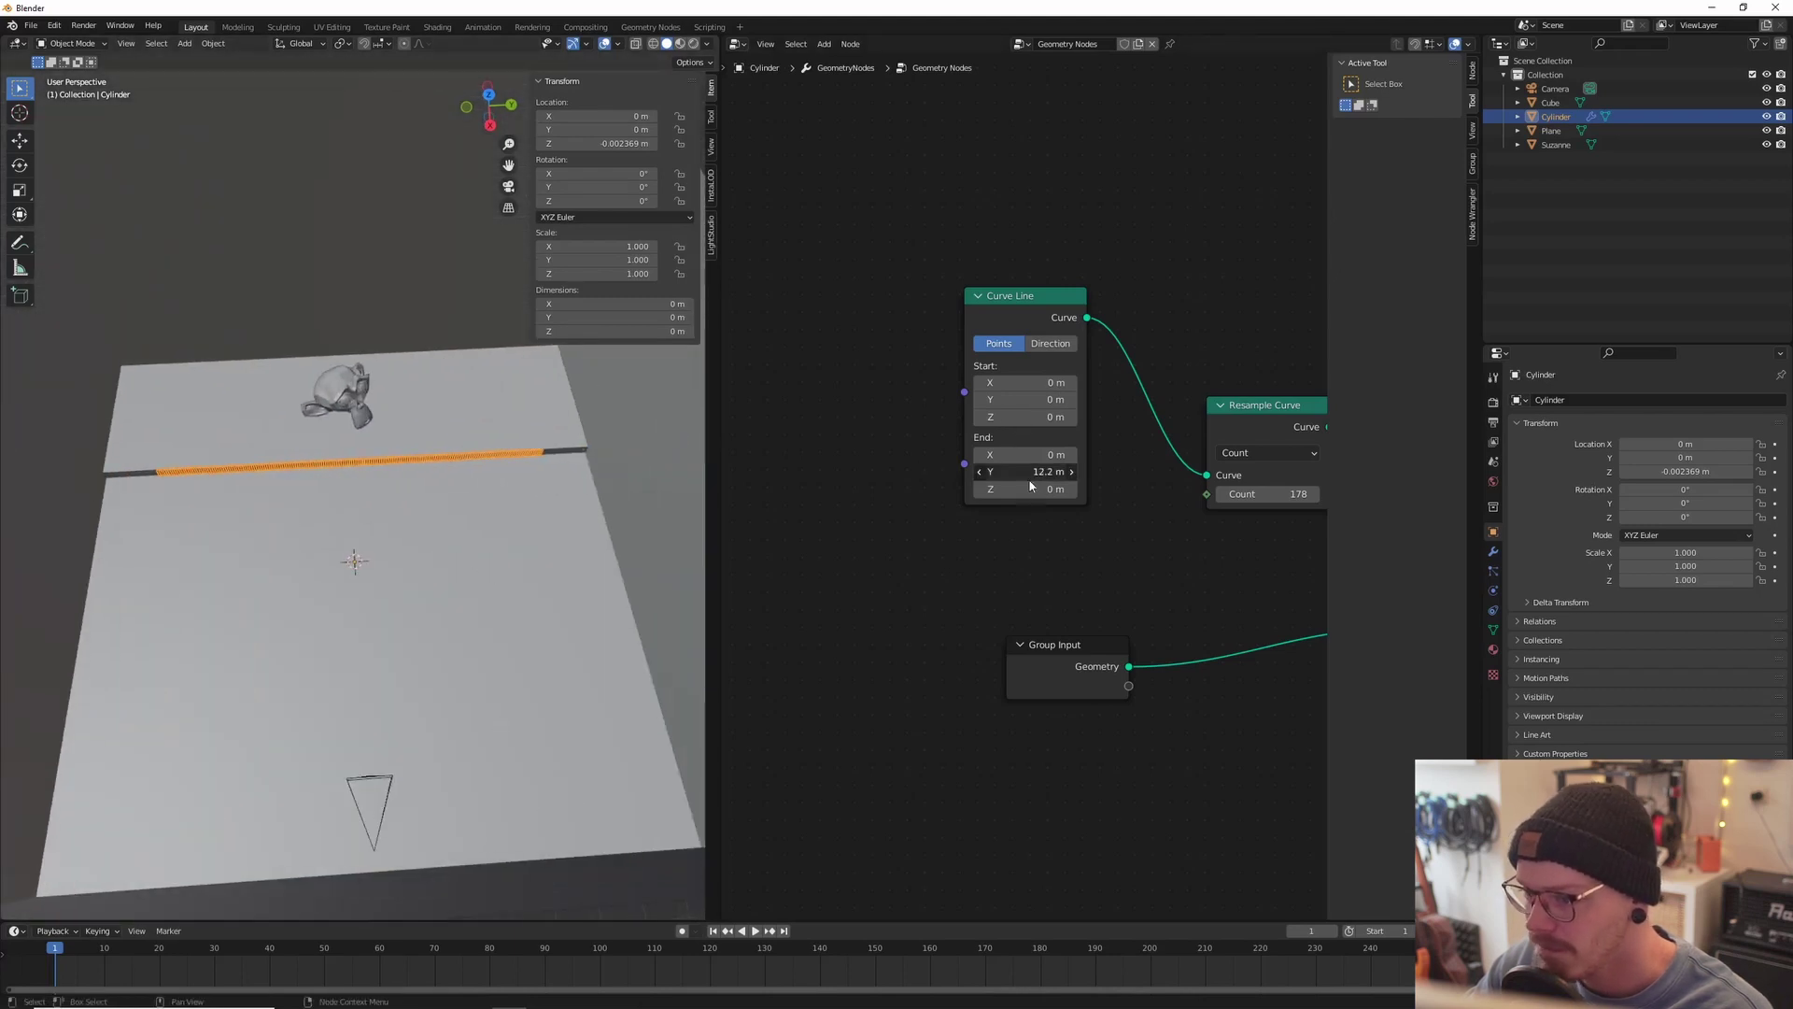
Step: Raise the Resample Curve node's Count in single increments to tighten the cylinder spacing, and select the room's plane object
scroll(409, 523, up, 10)
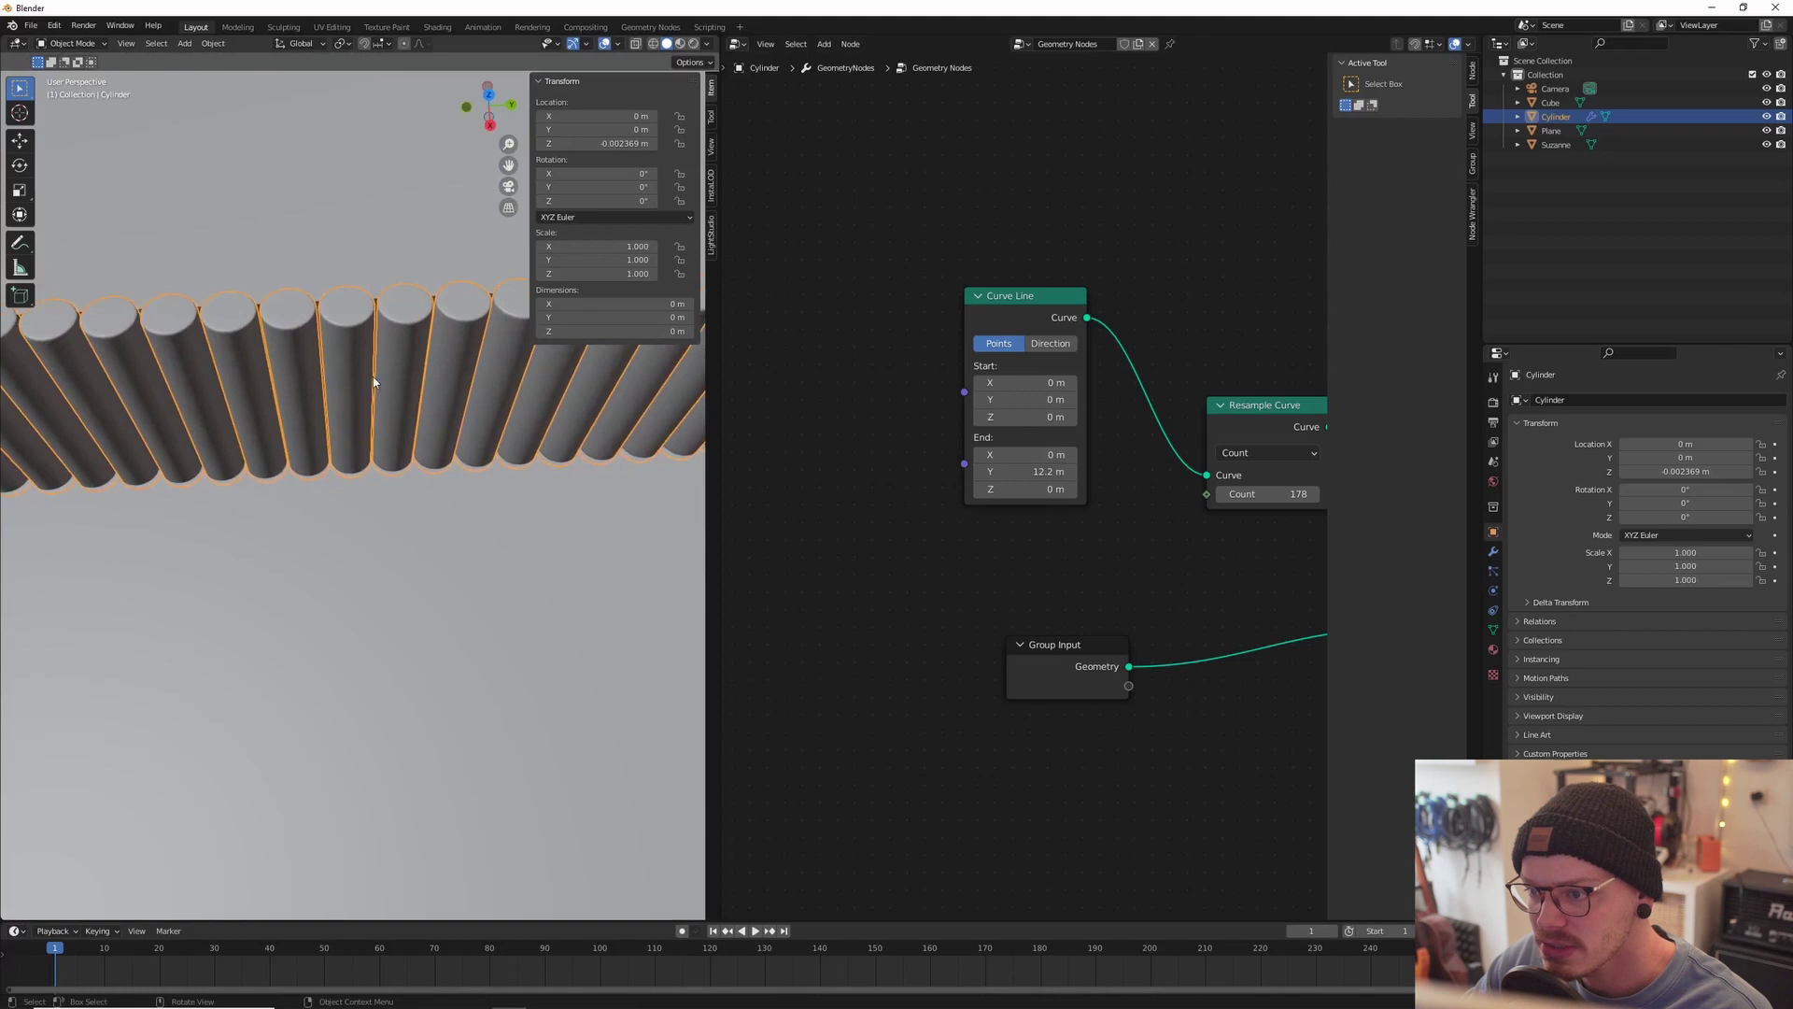
middle_drag(1126, 489, 779, 527)
click(971, 535)
click(970, 536)
click(971, 536)
click(971, 536)
click(971, 536)
click(971, 536)
click(971, 536)
click(971, 536)
scroll(325, 489, down, 6)
middle_drag(329, 420, 381, 516)
click(401, 502)
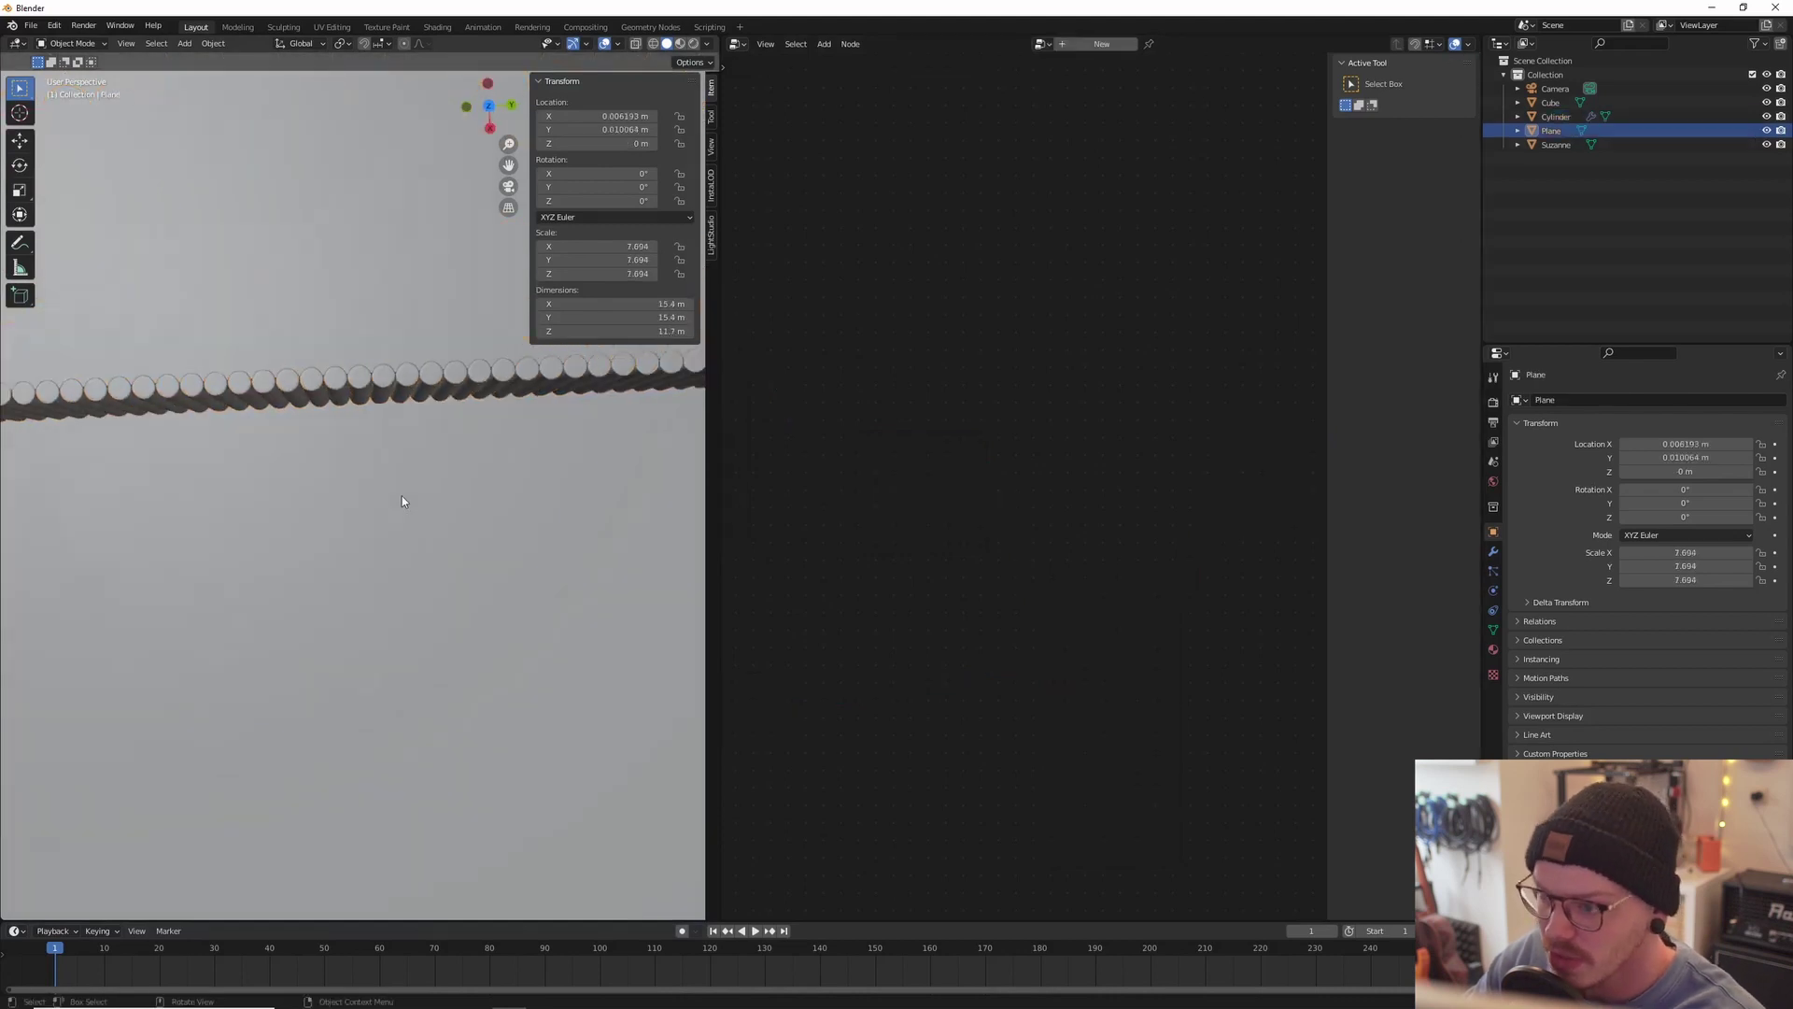
Step: Look through the camera with the sidebar hidden, and change the empty node editor into a second 3D Viewport
key(KP_0)
scroll(408, 467, up, 2)
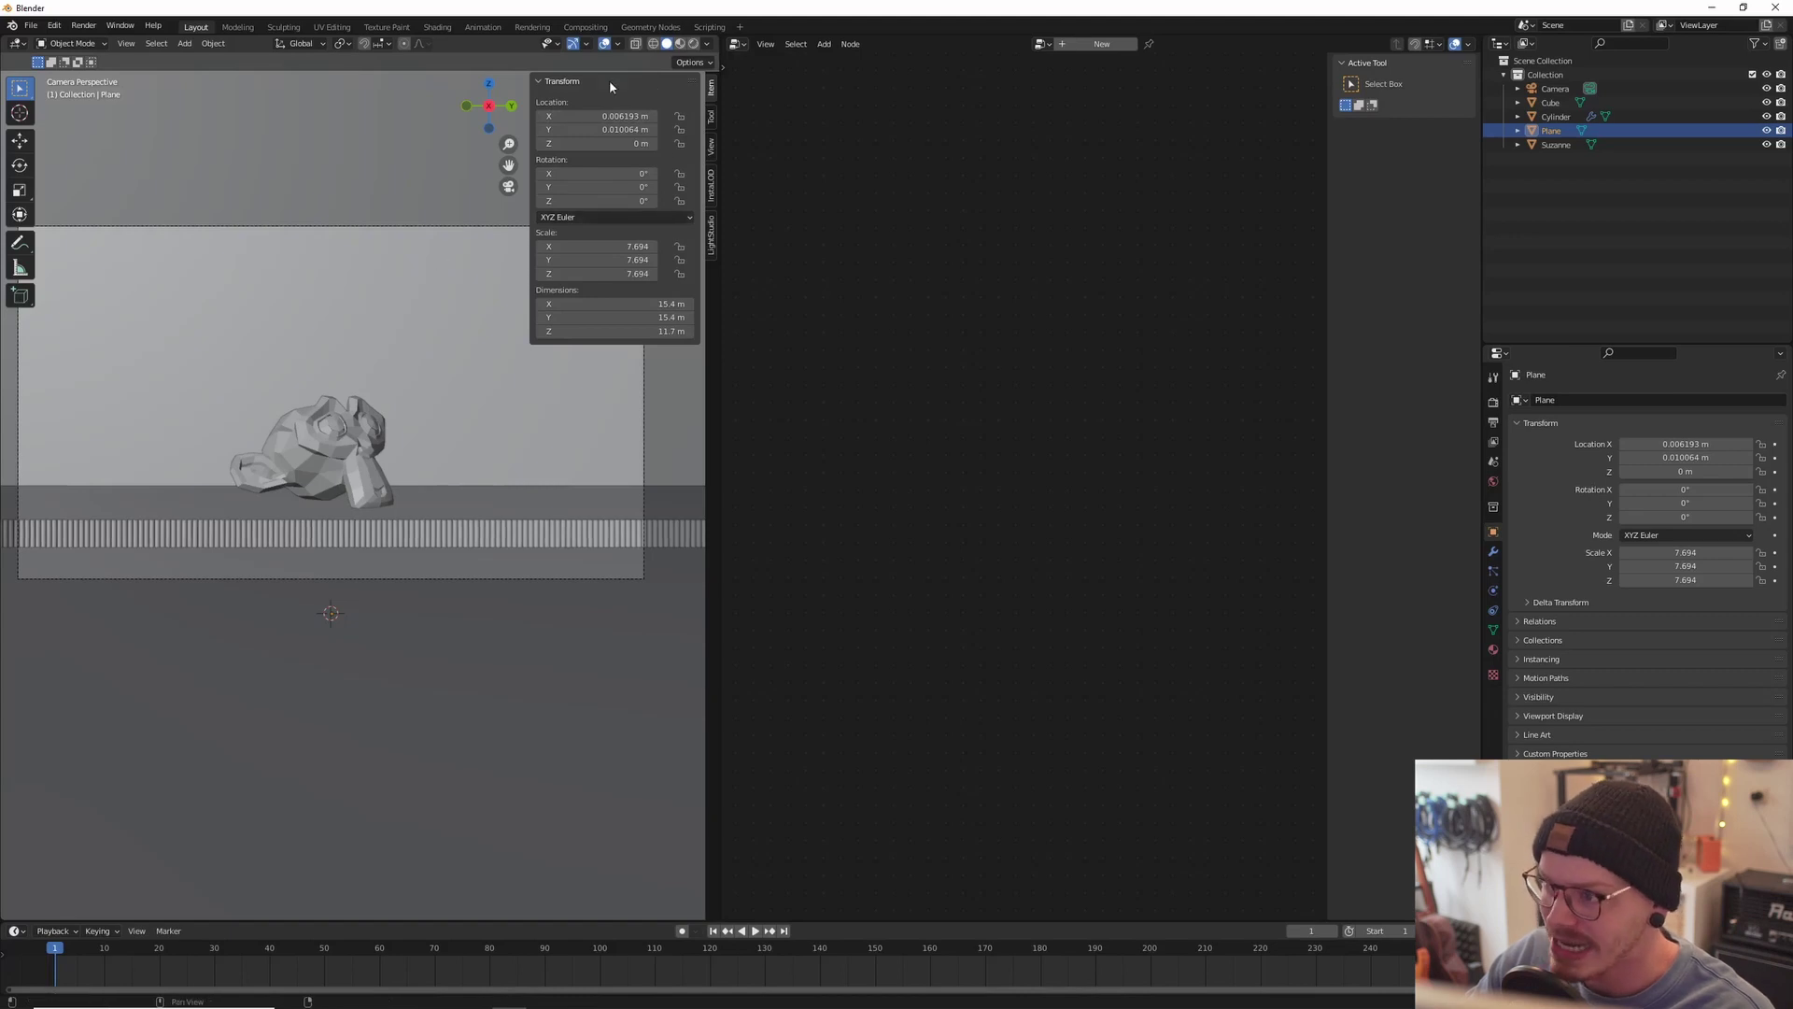
key(n)
shift+middle_drag(269, 328, 305, 363)
scroll(519, 538, up, 1)
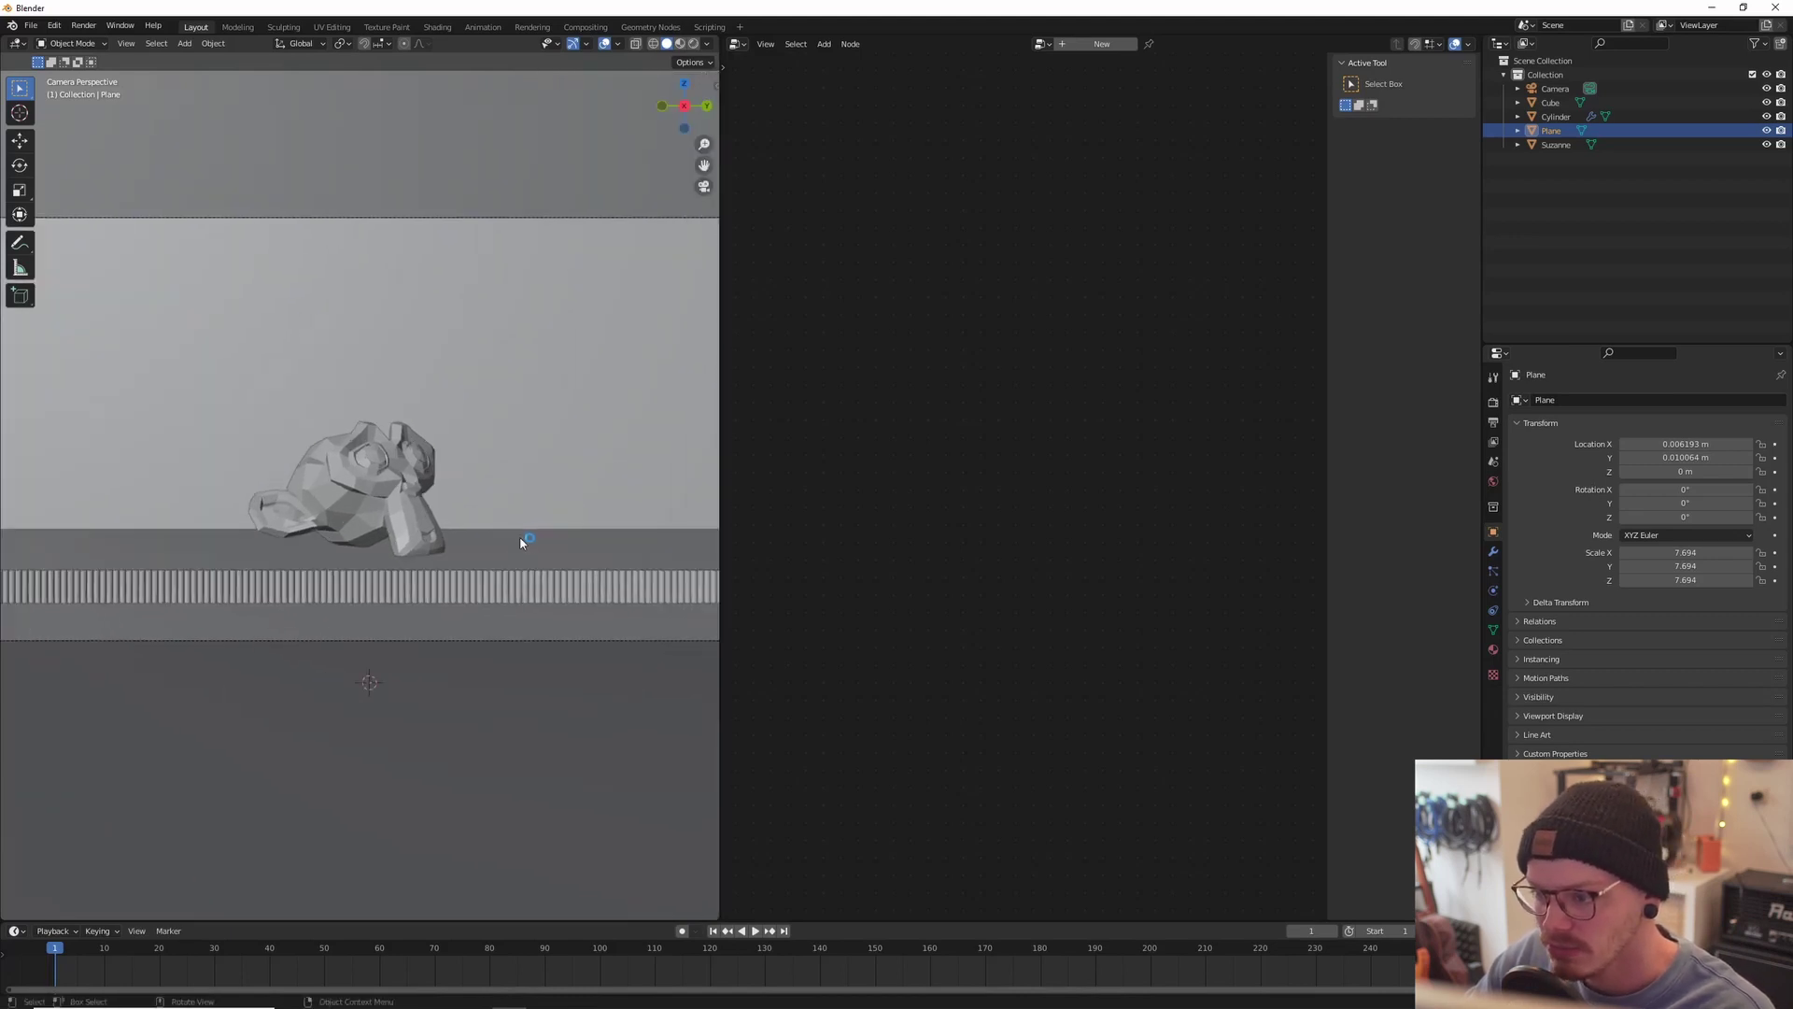
scroll(523, 541, down, 1)
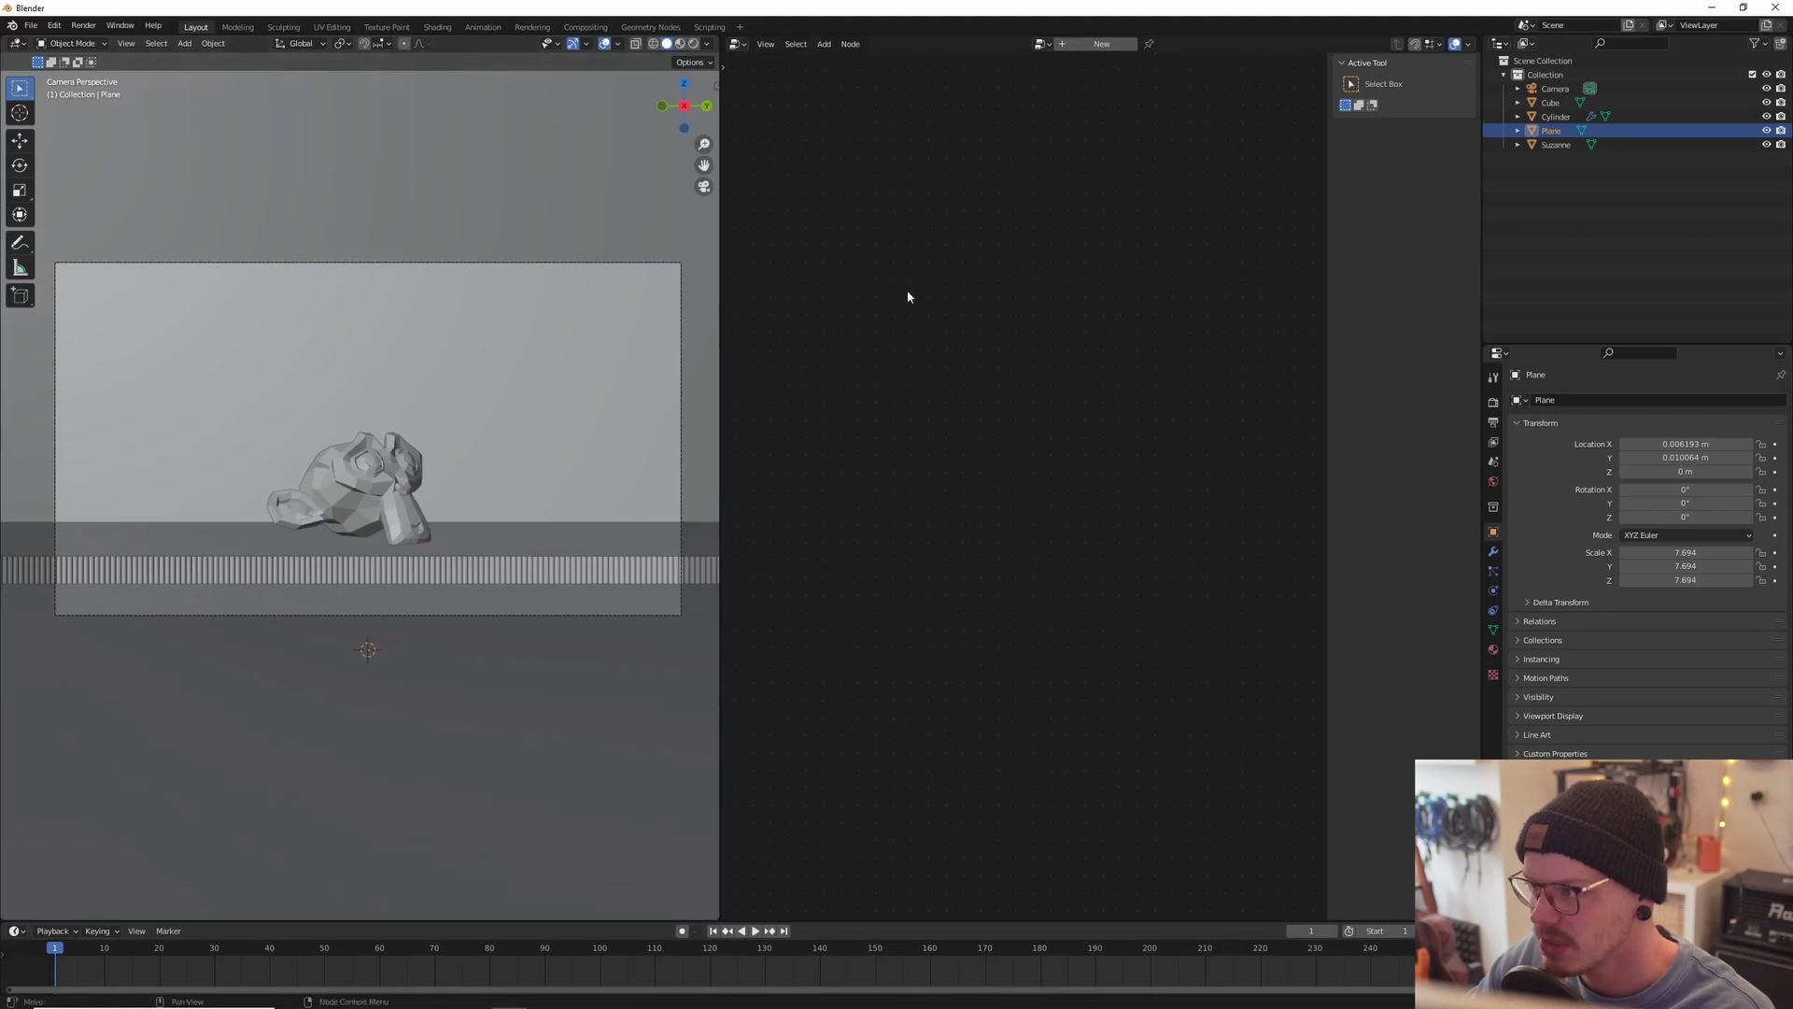
click(737, 44)
click(775, 83)
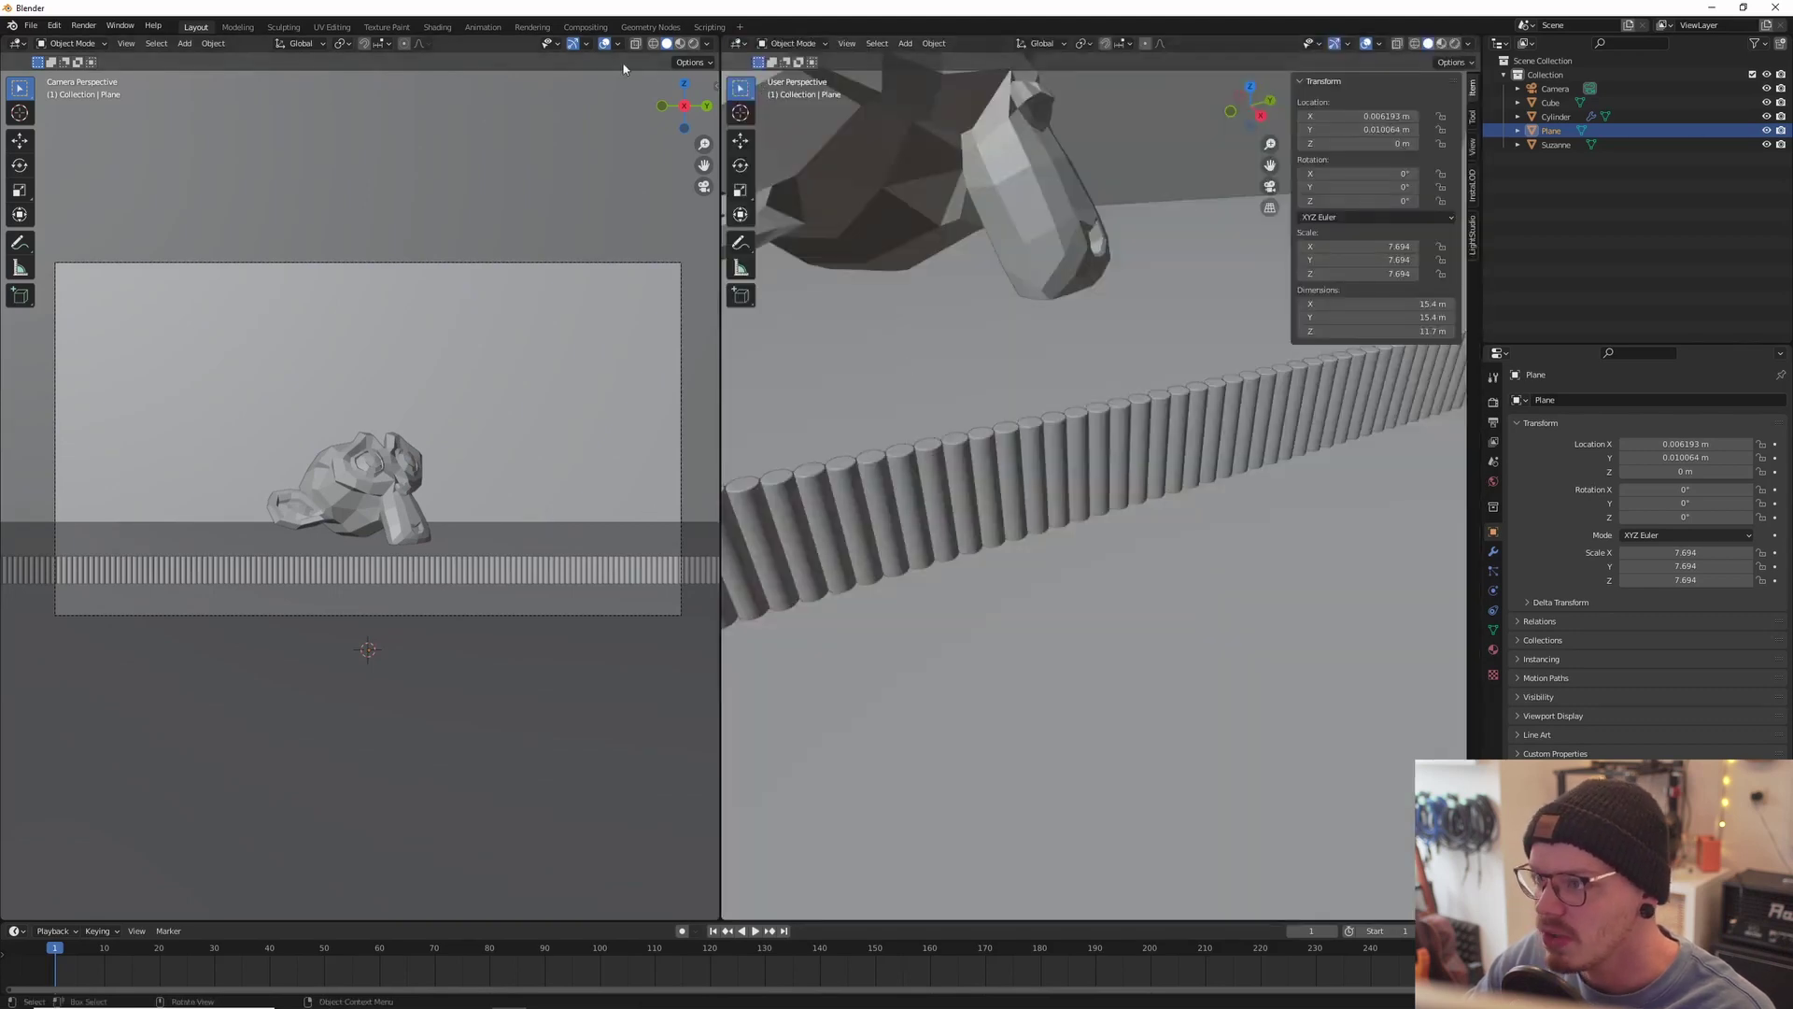
Step: Show the camera viewport in rendered shading and set the render engine to Cycles with GPU Compute as the device
click(693, 43)
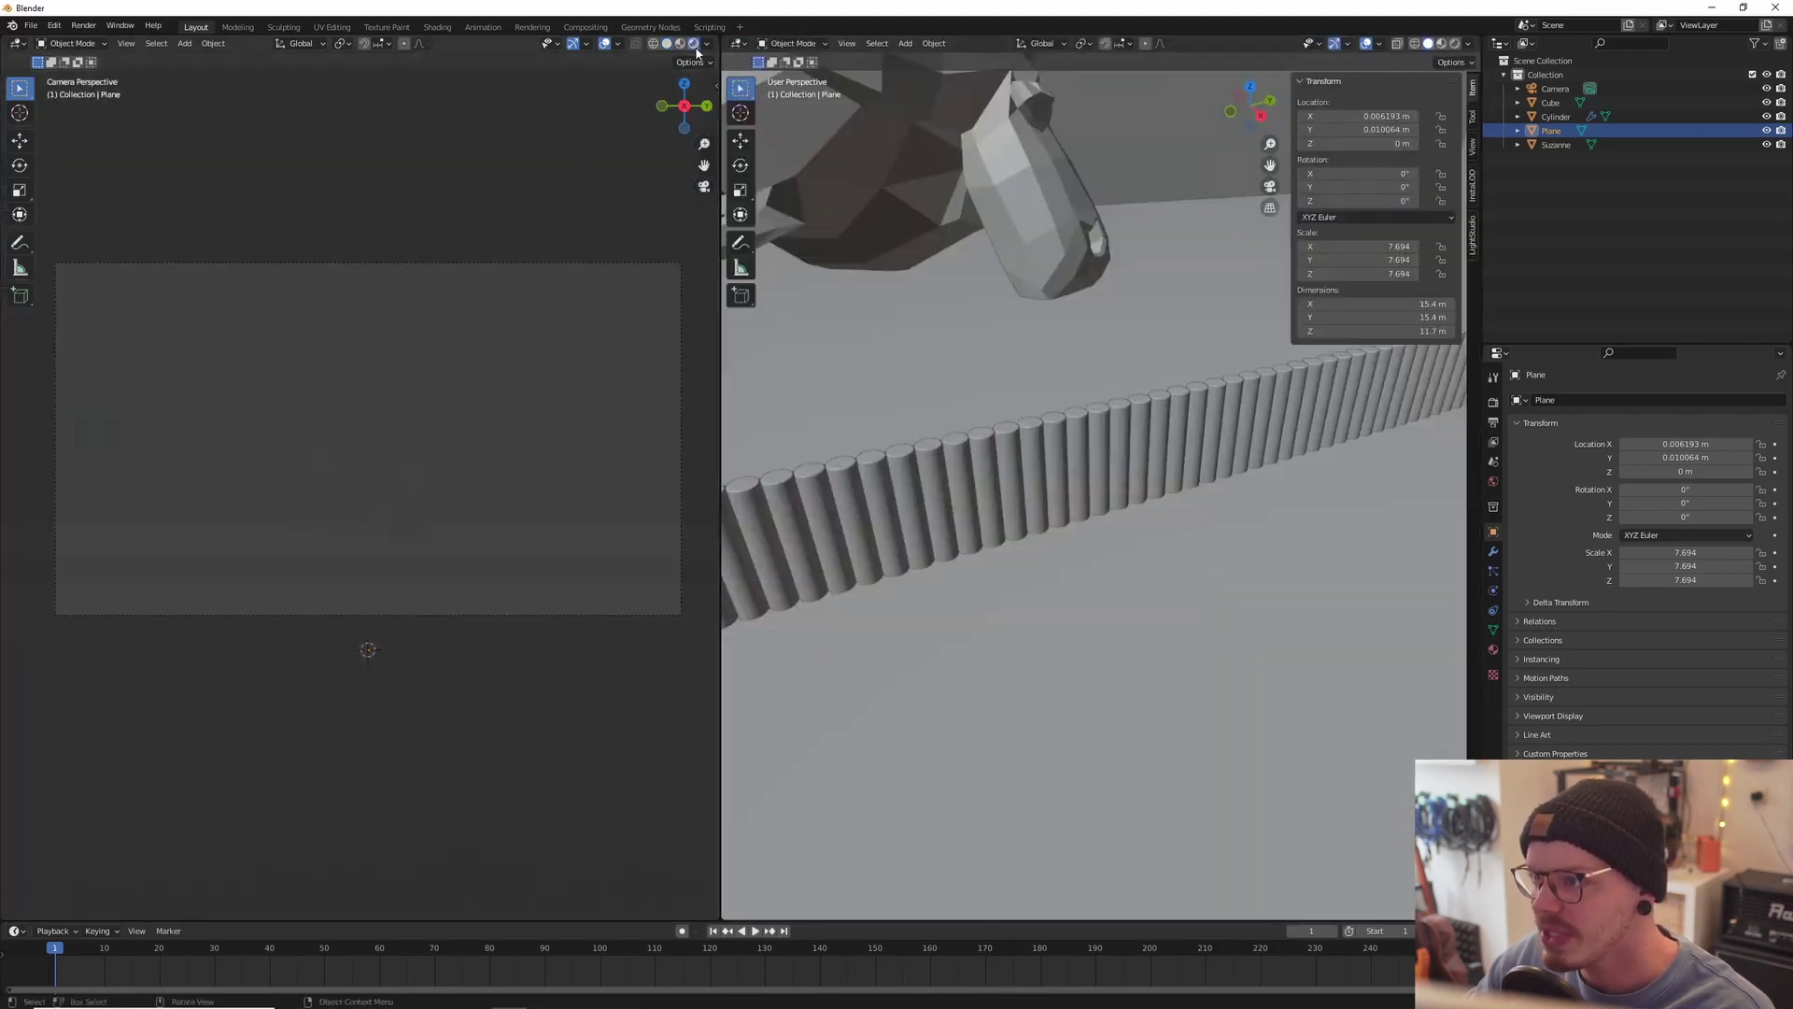
click(1494, 401)
click(1641, 404)
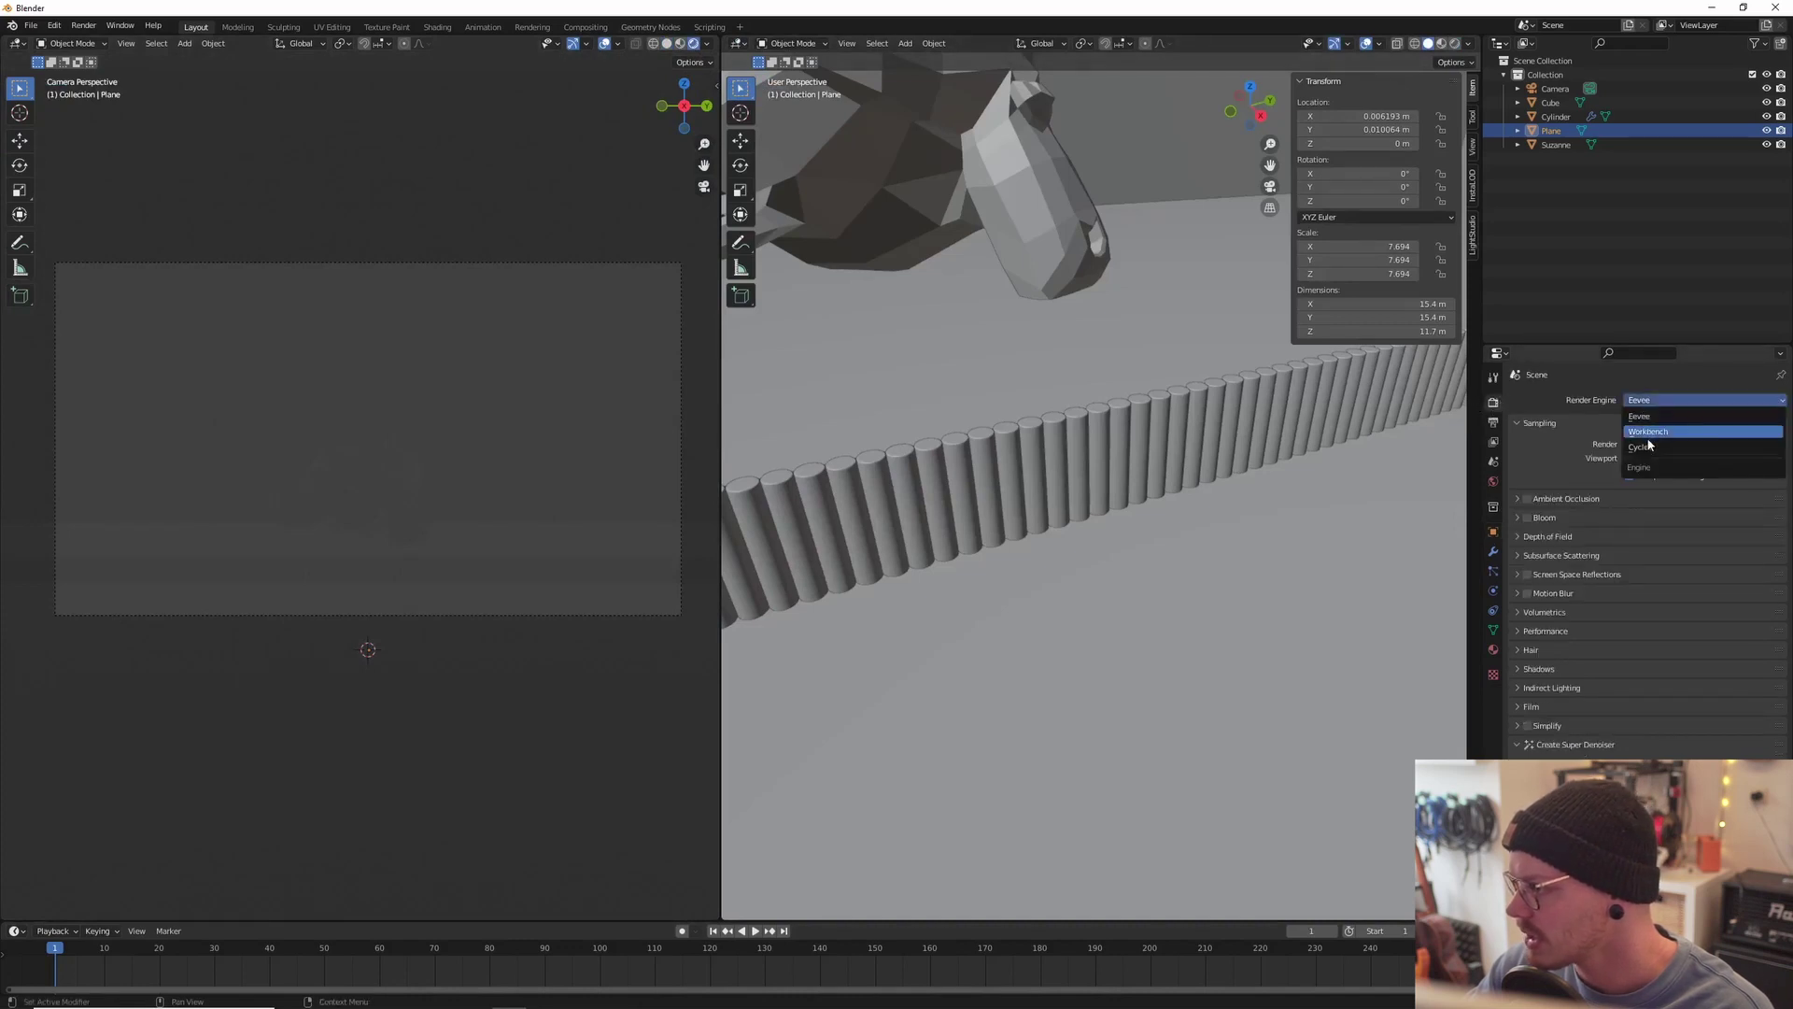
click(1621, 454)
click(1644, 435)
click(1649, 455)
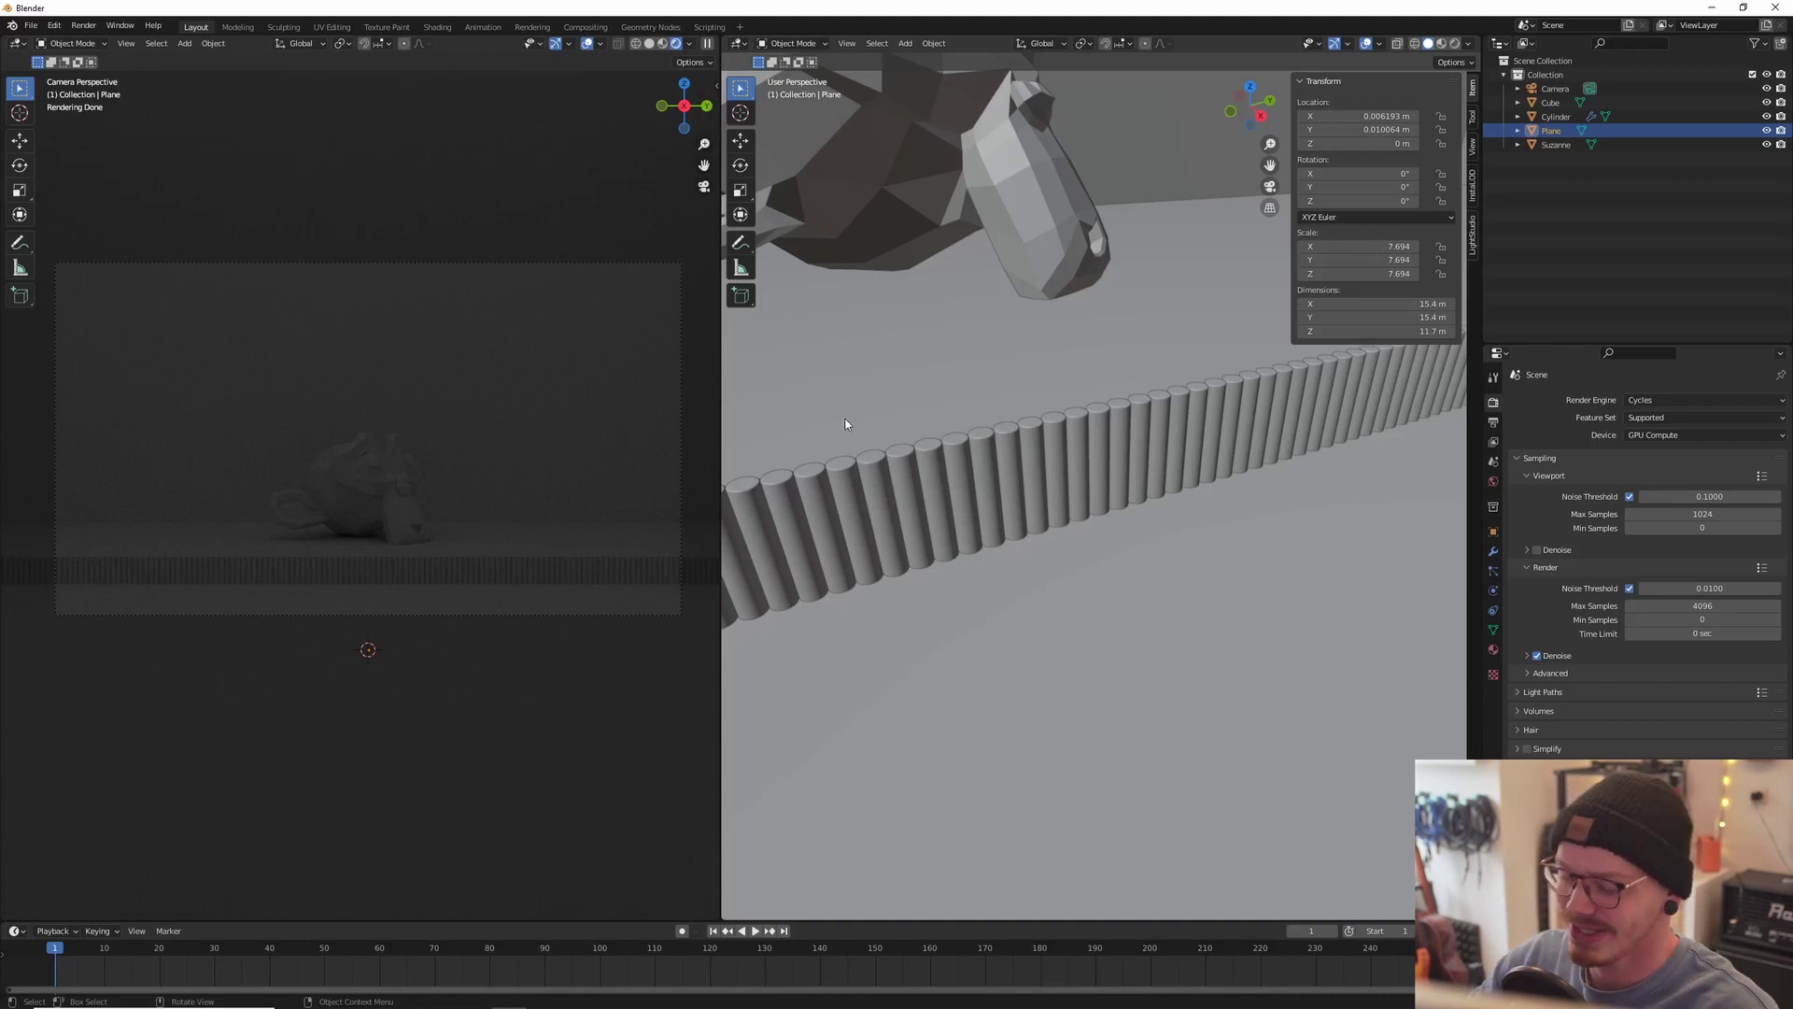
Step: Assign a Sky Texture to the World background's Color
scroll(854, 425, down, 8)
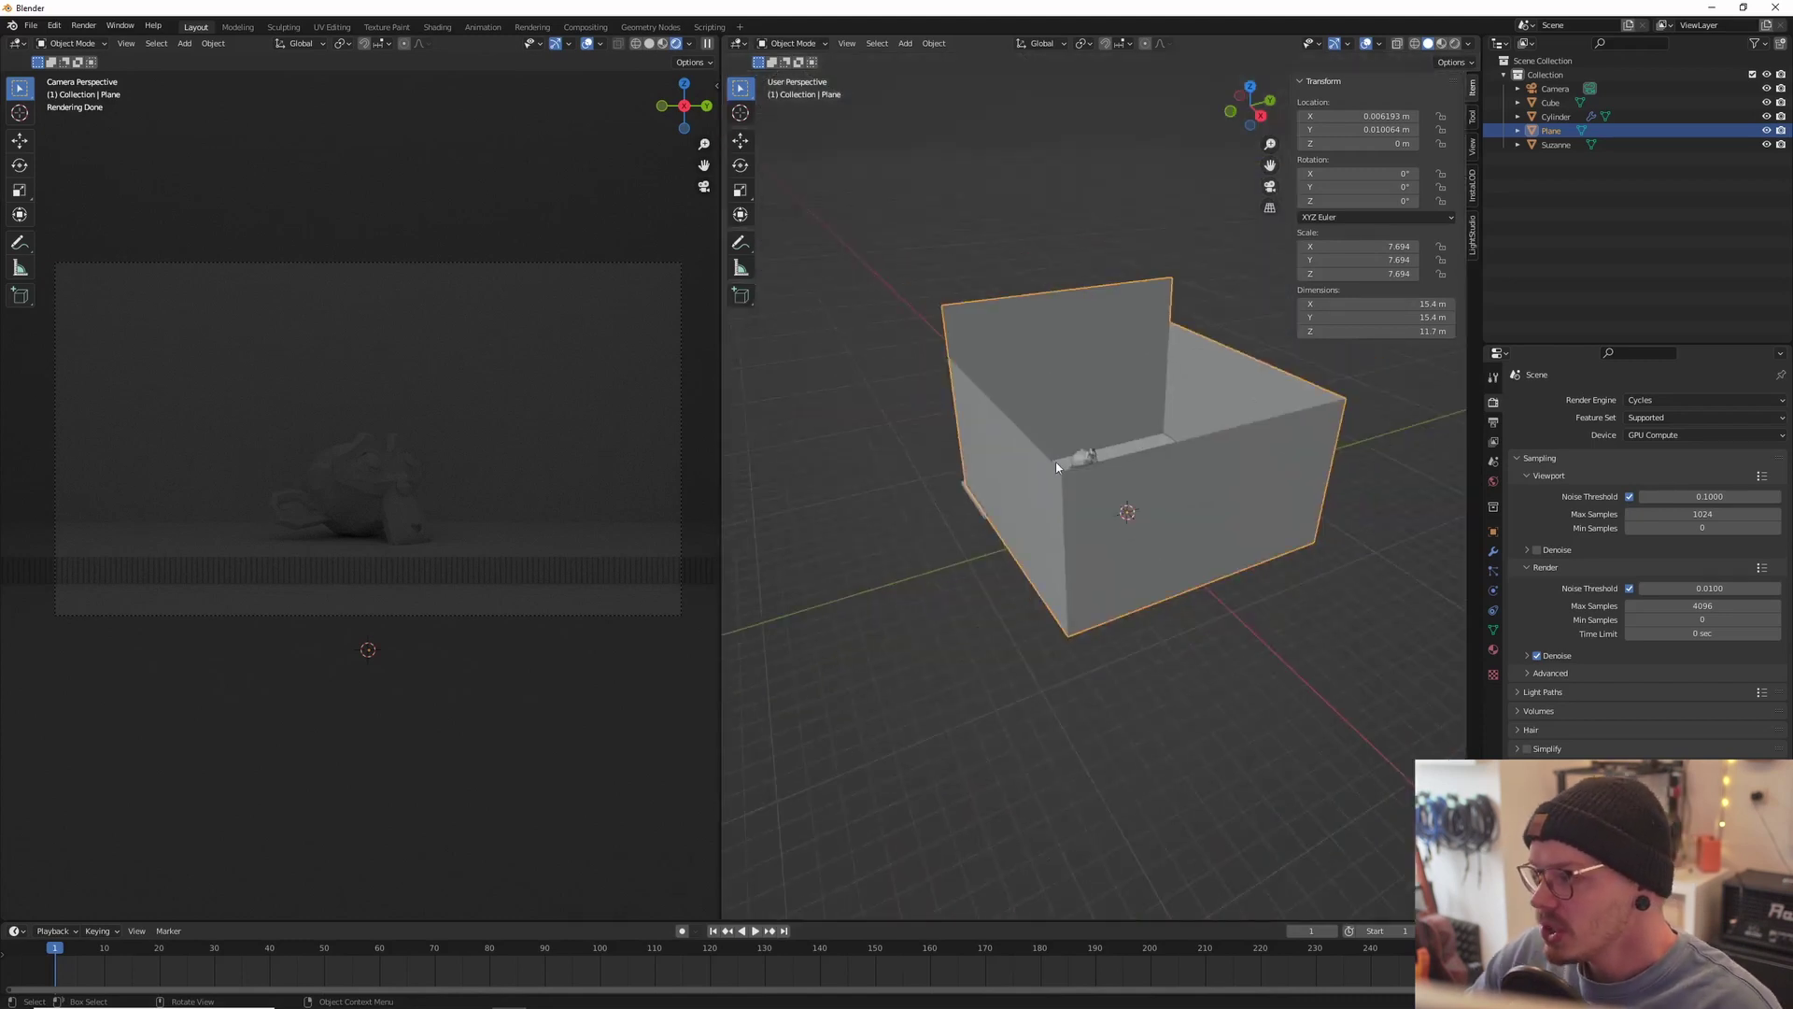
middle_drag(1305, 478, 1044, 605)
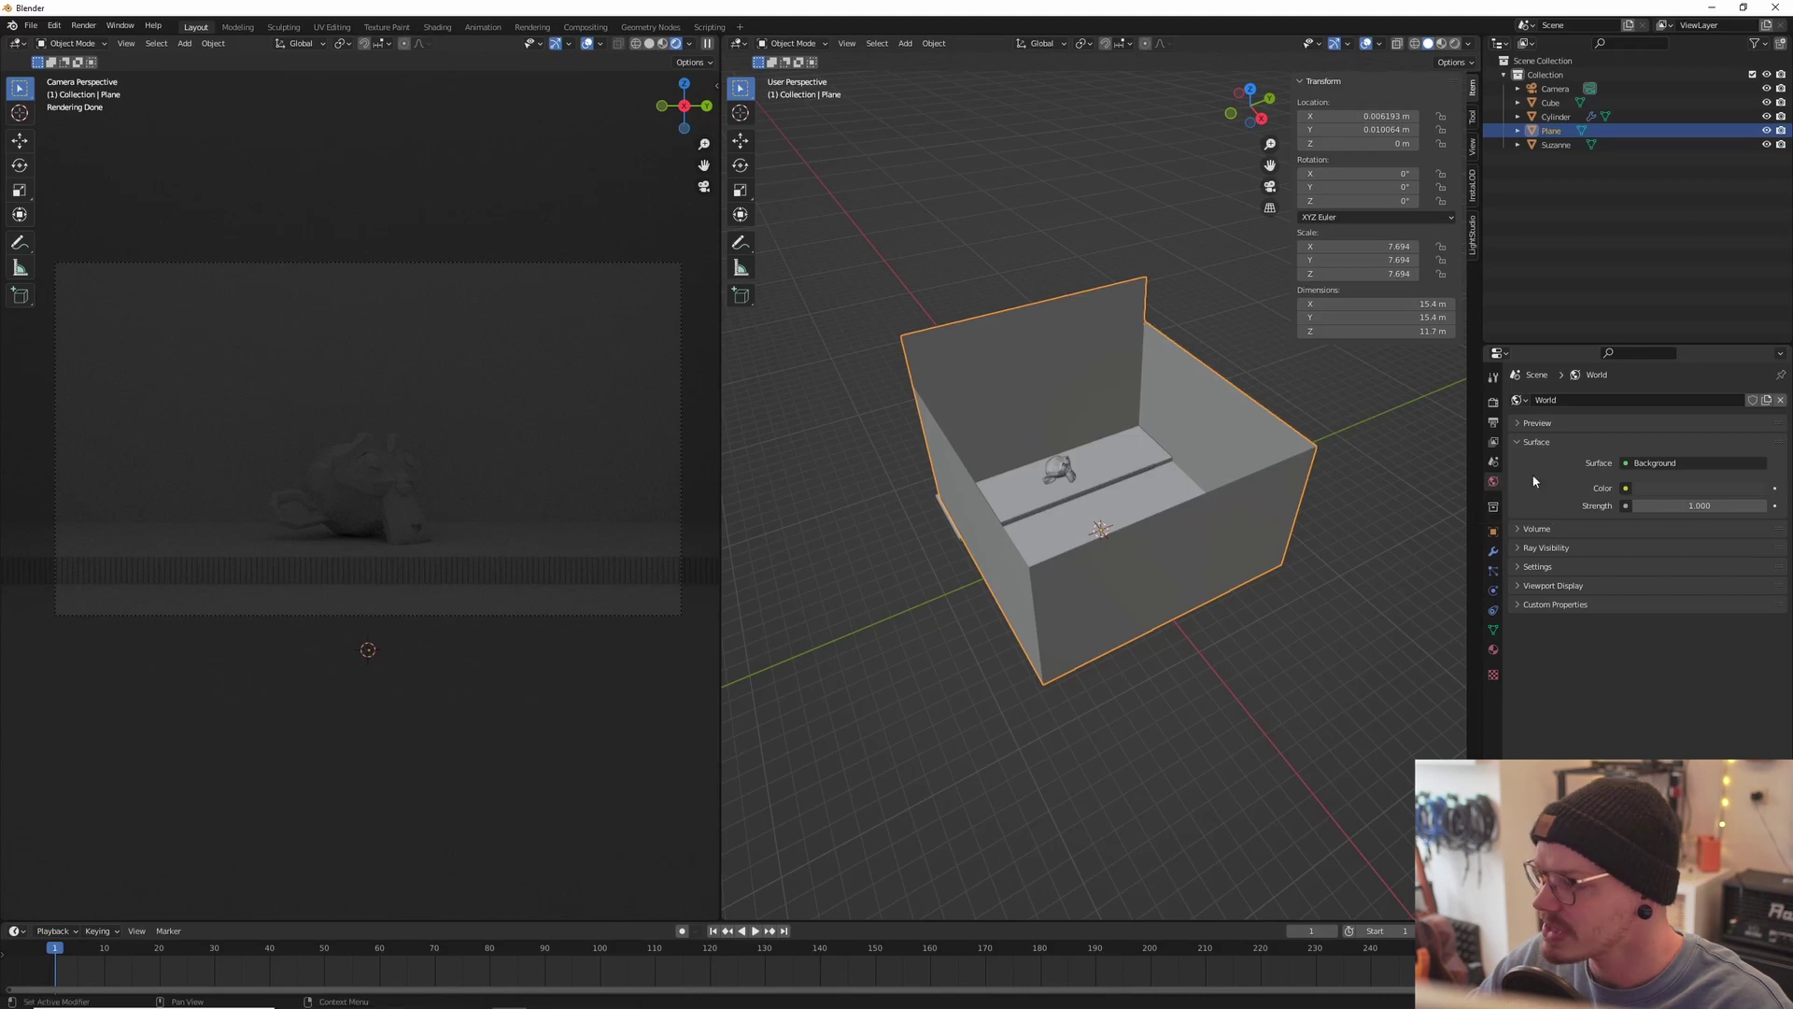
click(1626, 488)
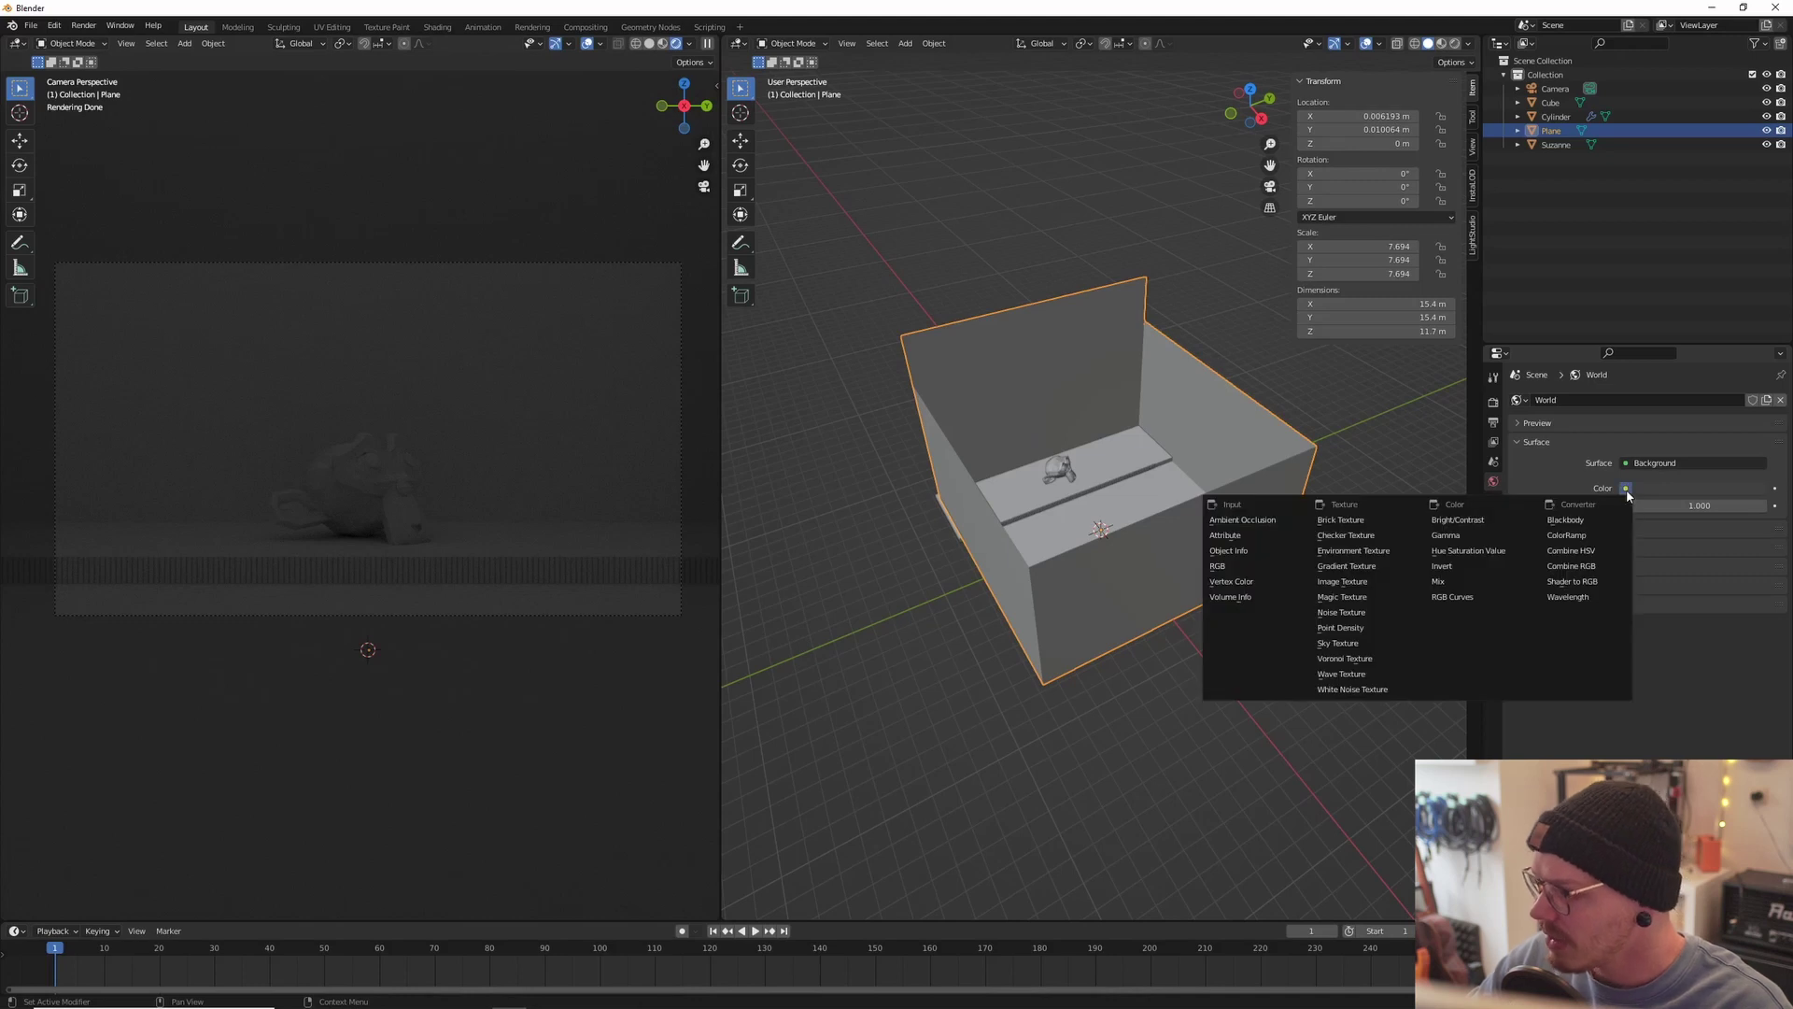
click(1350, 645)
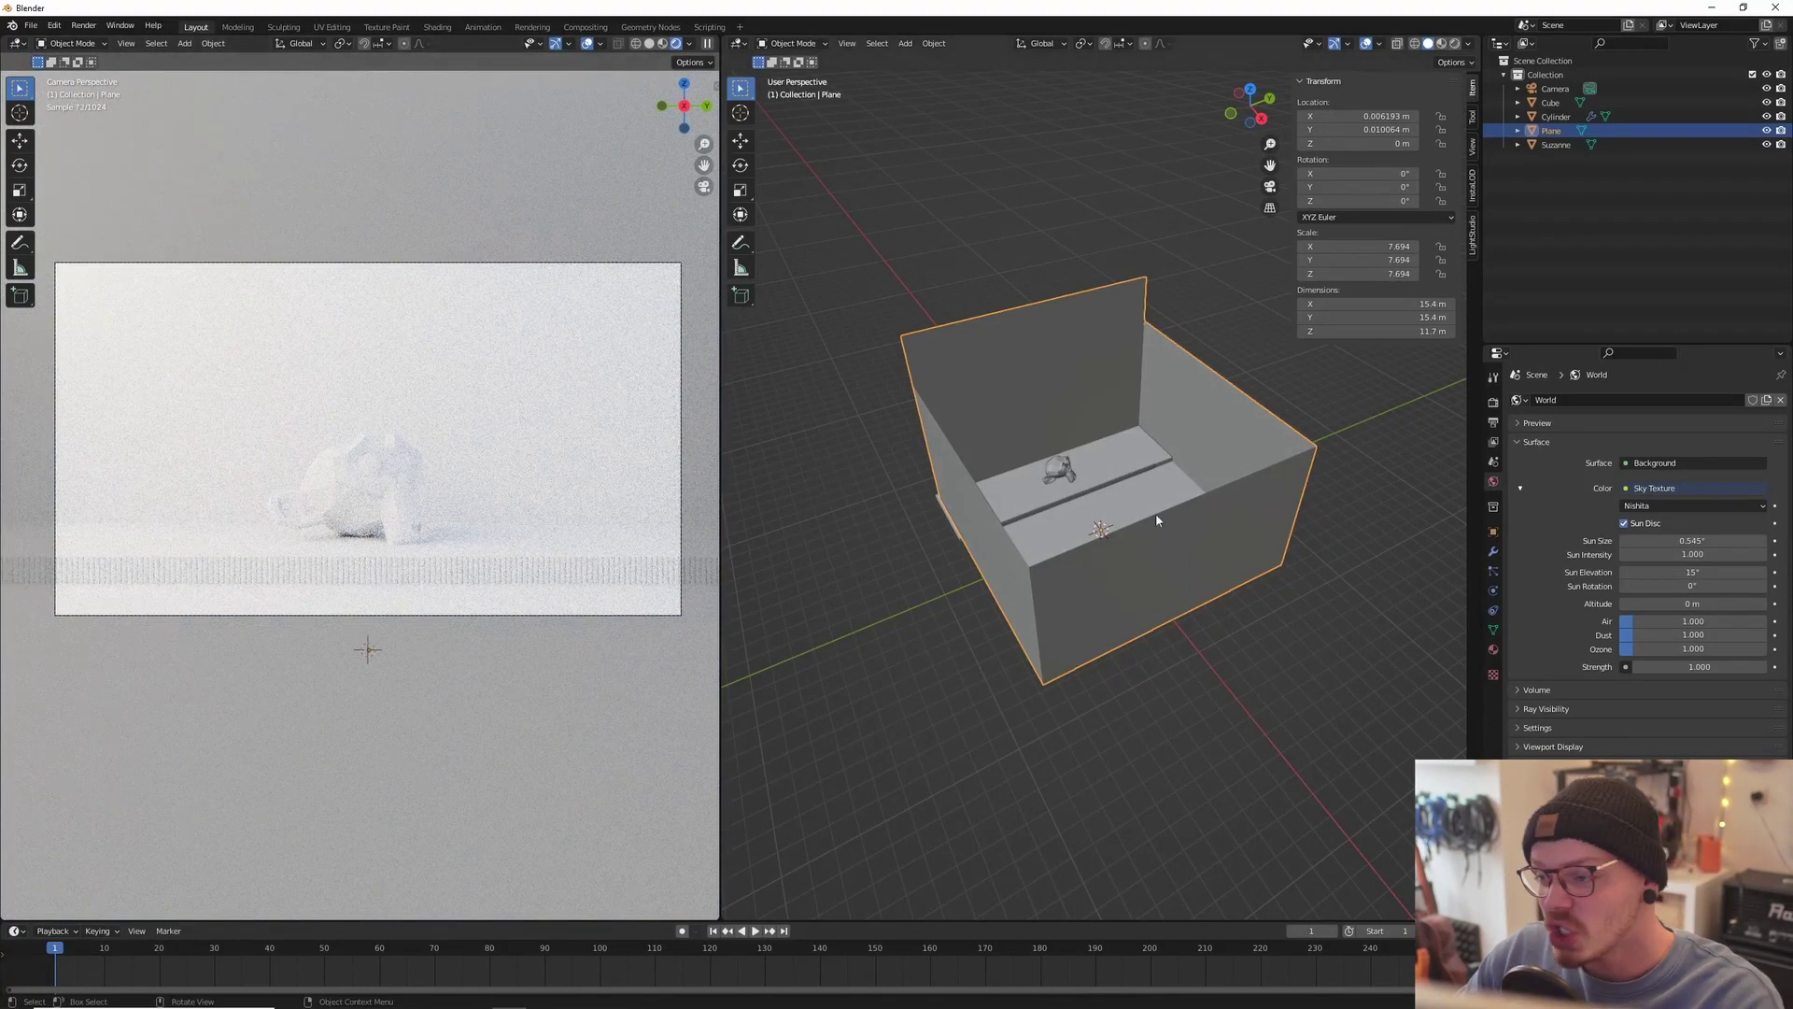
Step: Preview the whole room from outside in rendered shading, and return that viewport to solid shading
click(1455, 43)
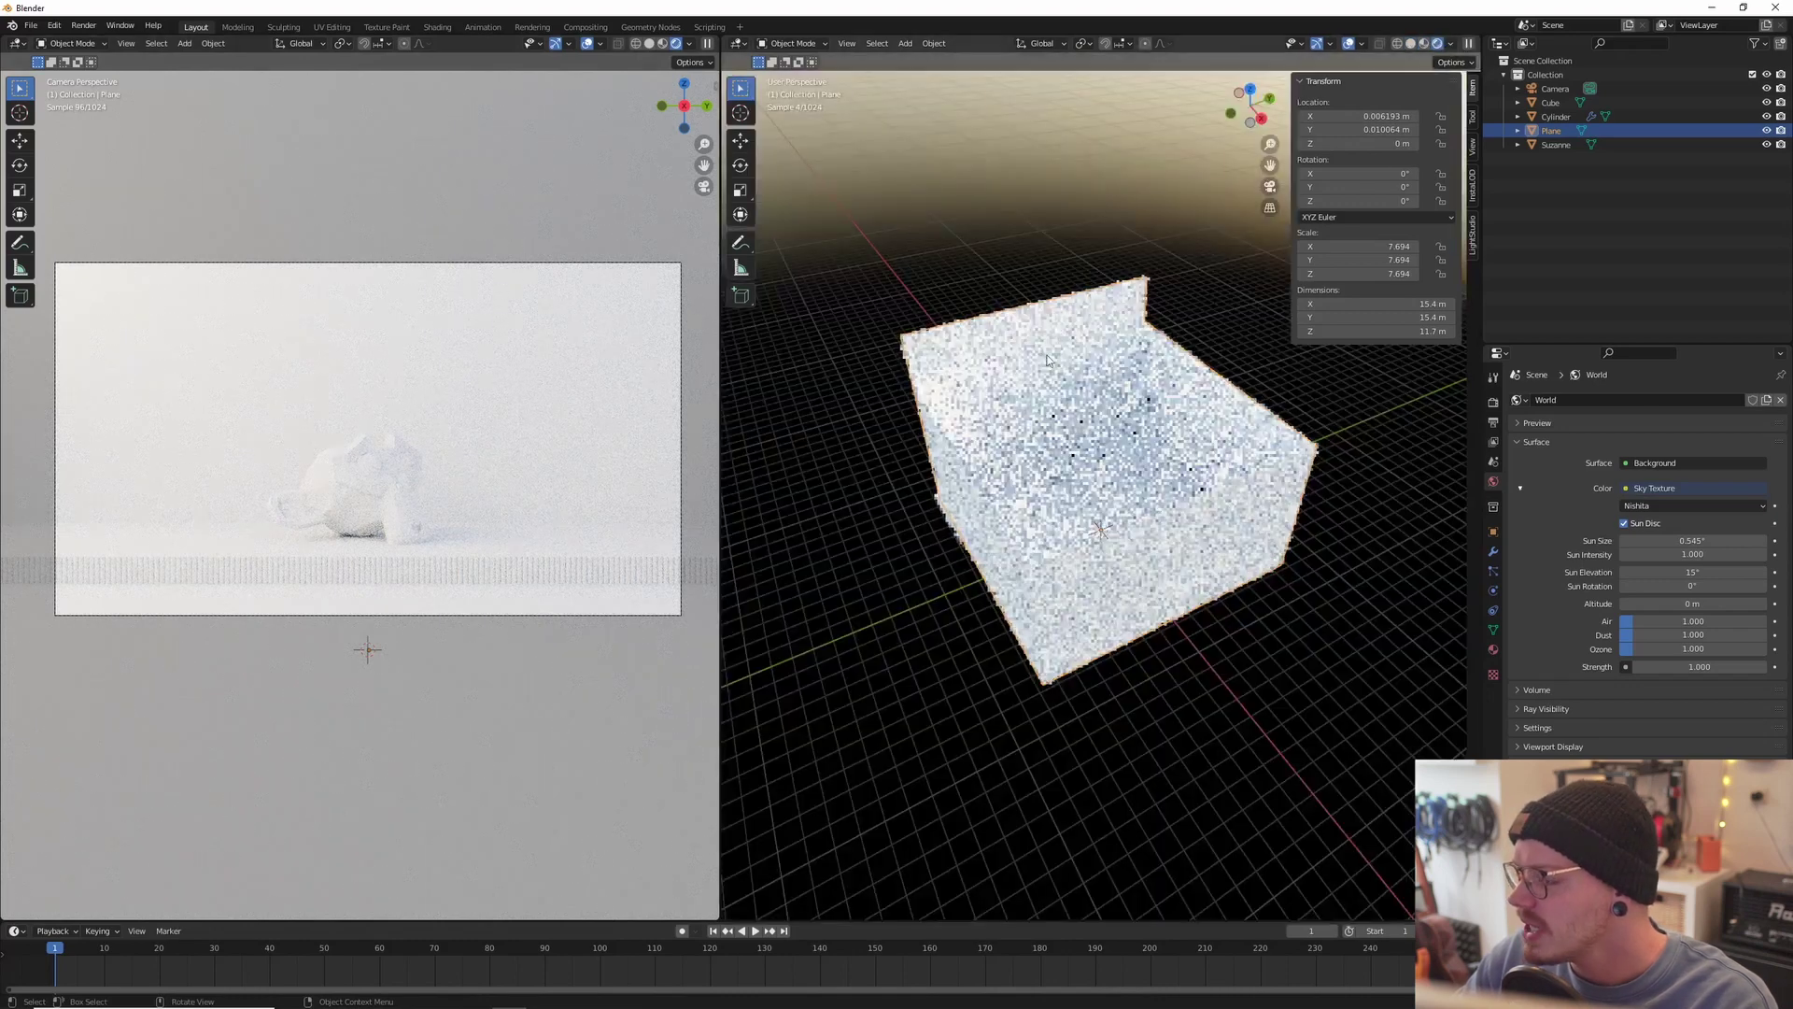
mouse_move(1205, 402)
middle_down()
mouse_move(1251, 461)
mouse_move(1103, 383)
mouse_move(1061, 228)
mouse_move(889, 557)
mouse_move(1214, 607)
mouse_move(1011, 632)
mouse_move(1182, 420)
middle_up()
click(1412, 45)
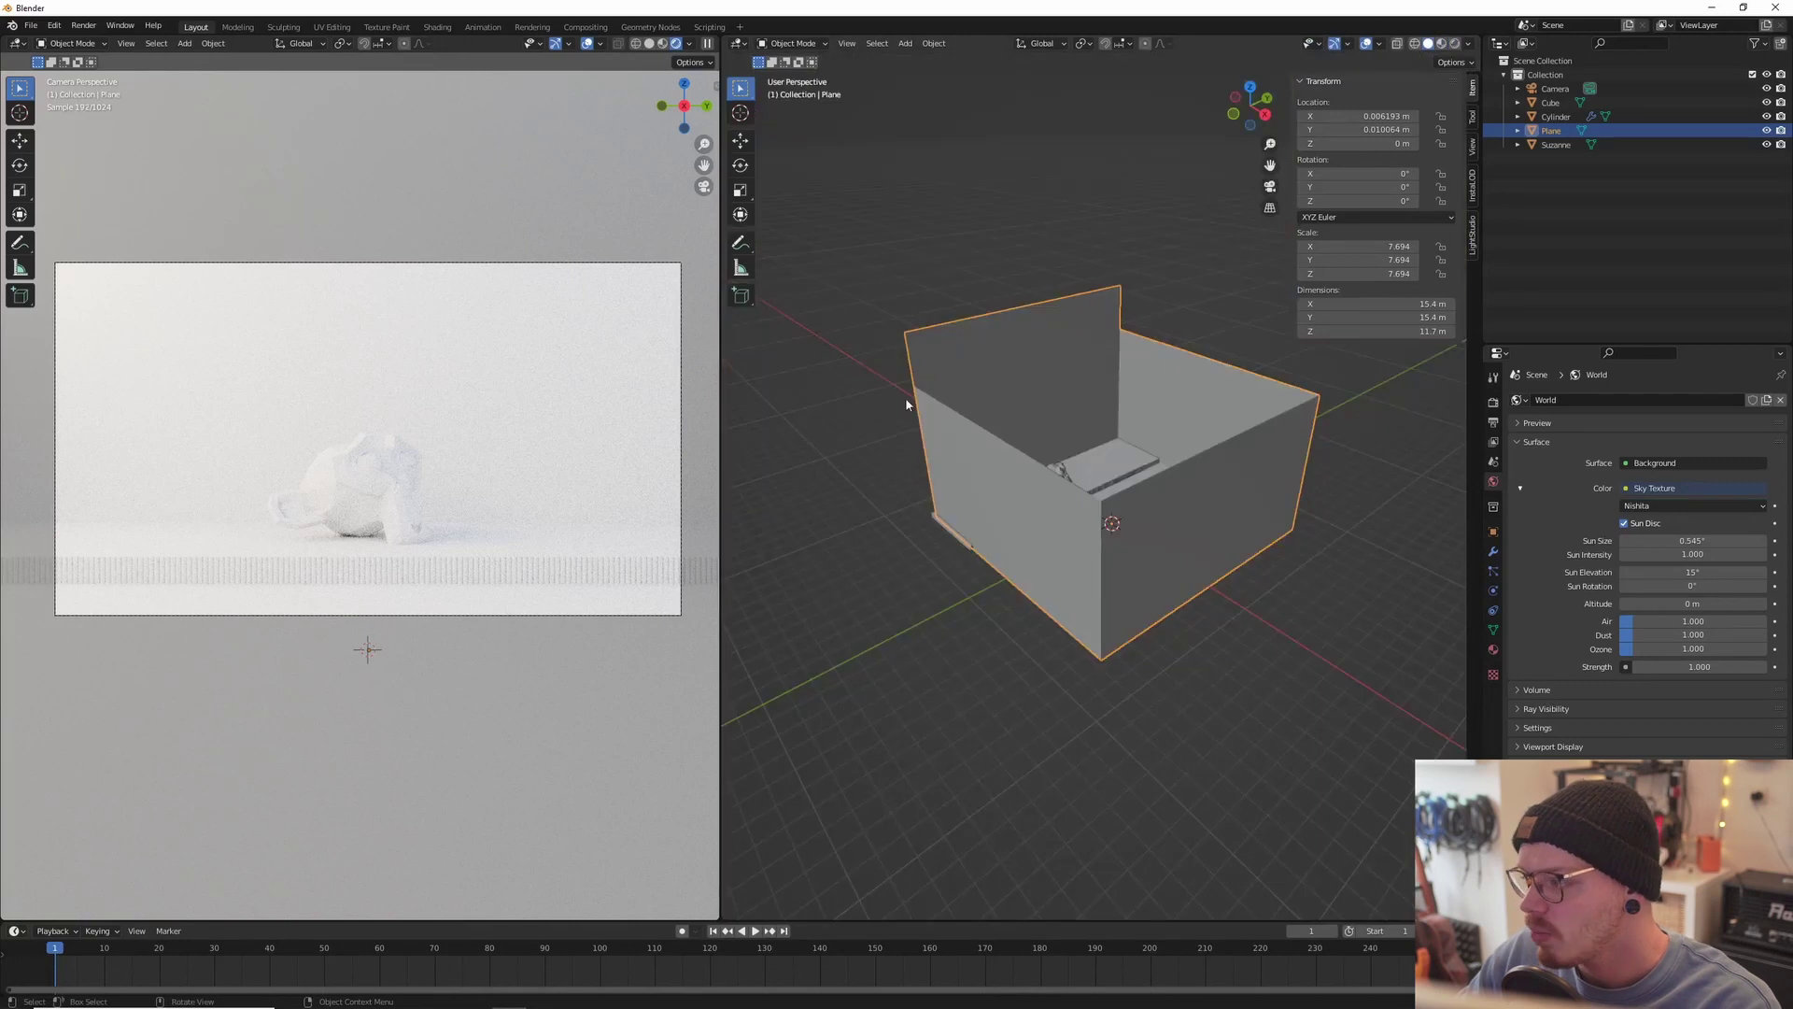
Step: Widen the camera viewport and set the Sky Texture's Sun Intensity to 0.1, Sun Elevation to 25° and Sun Rotation to 140°
click(1693, 555)
text(0.1)
key(Return)
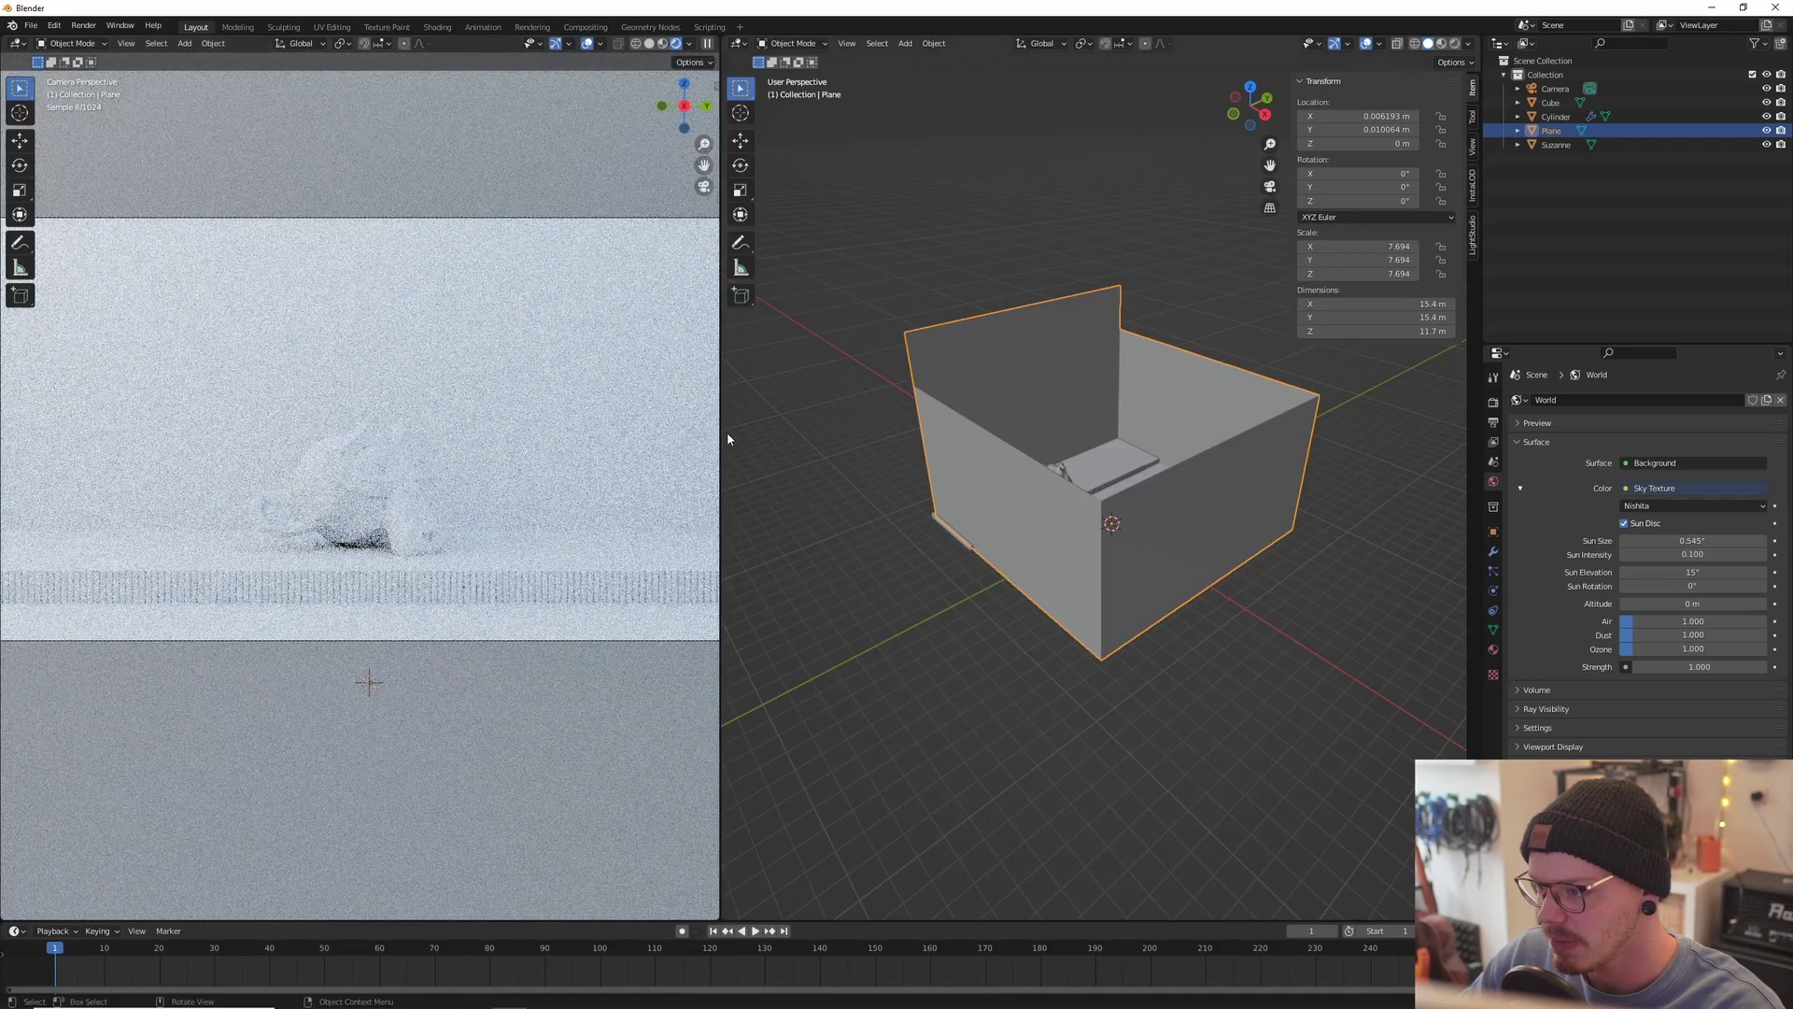
drag(721, 439, 801, 435)
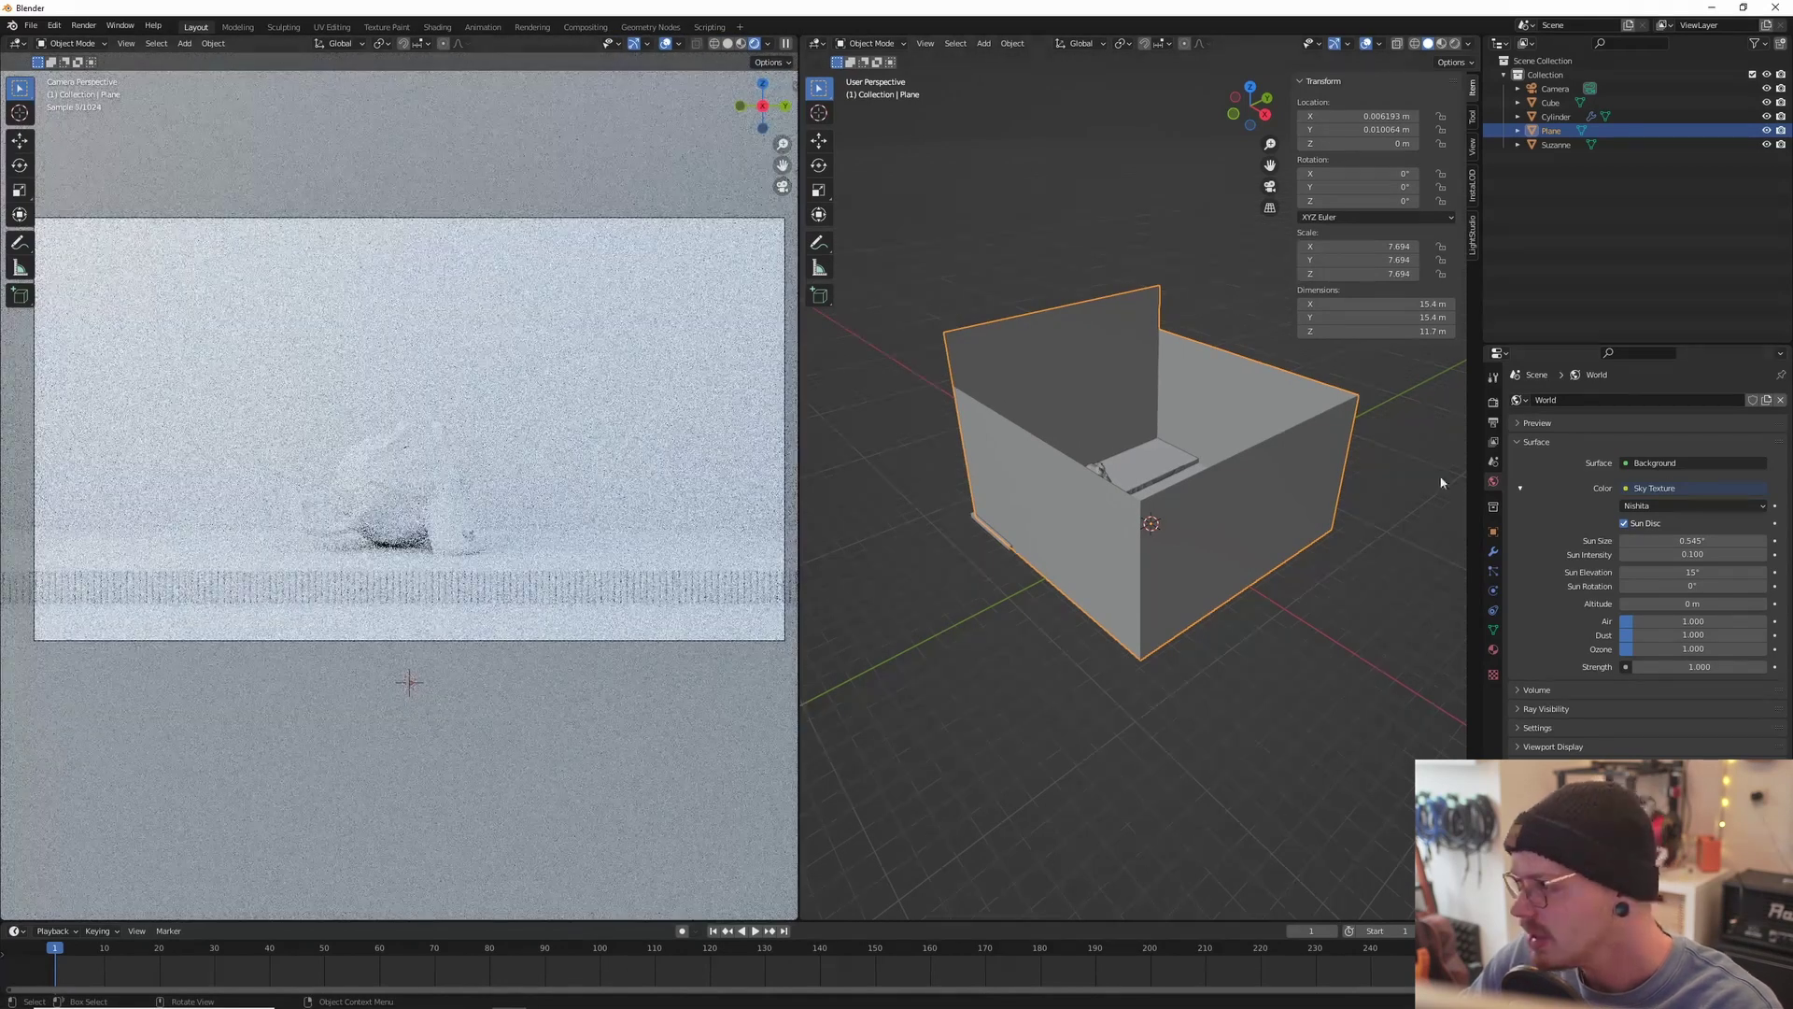
middle_drag(1280, 575, 1138, 591)
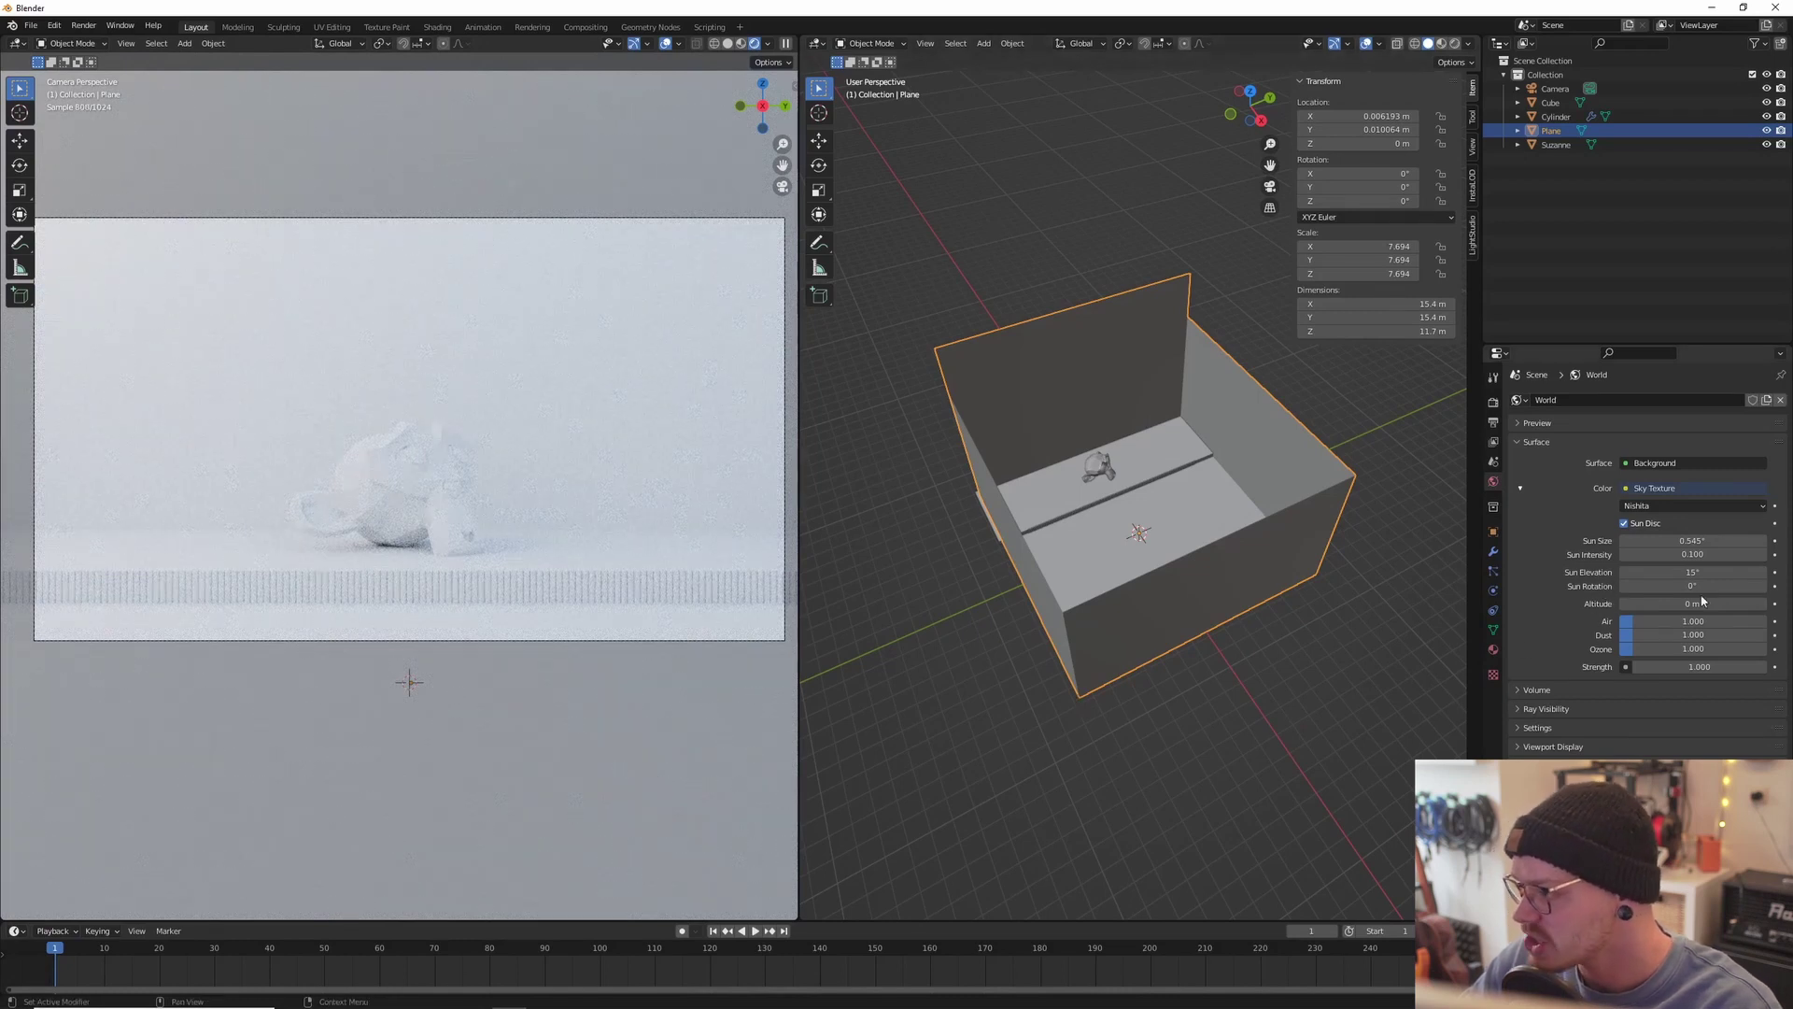
mouse_move(1663, 585)
mouse_down()
mouse_move(1762, 586)
mouse_move(1655, 589)
mouse_move(1685, 572)
mouse_move(1671, 586)
mouse_up()
middle_drag(998, 545, 1025, 478)
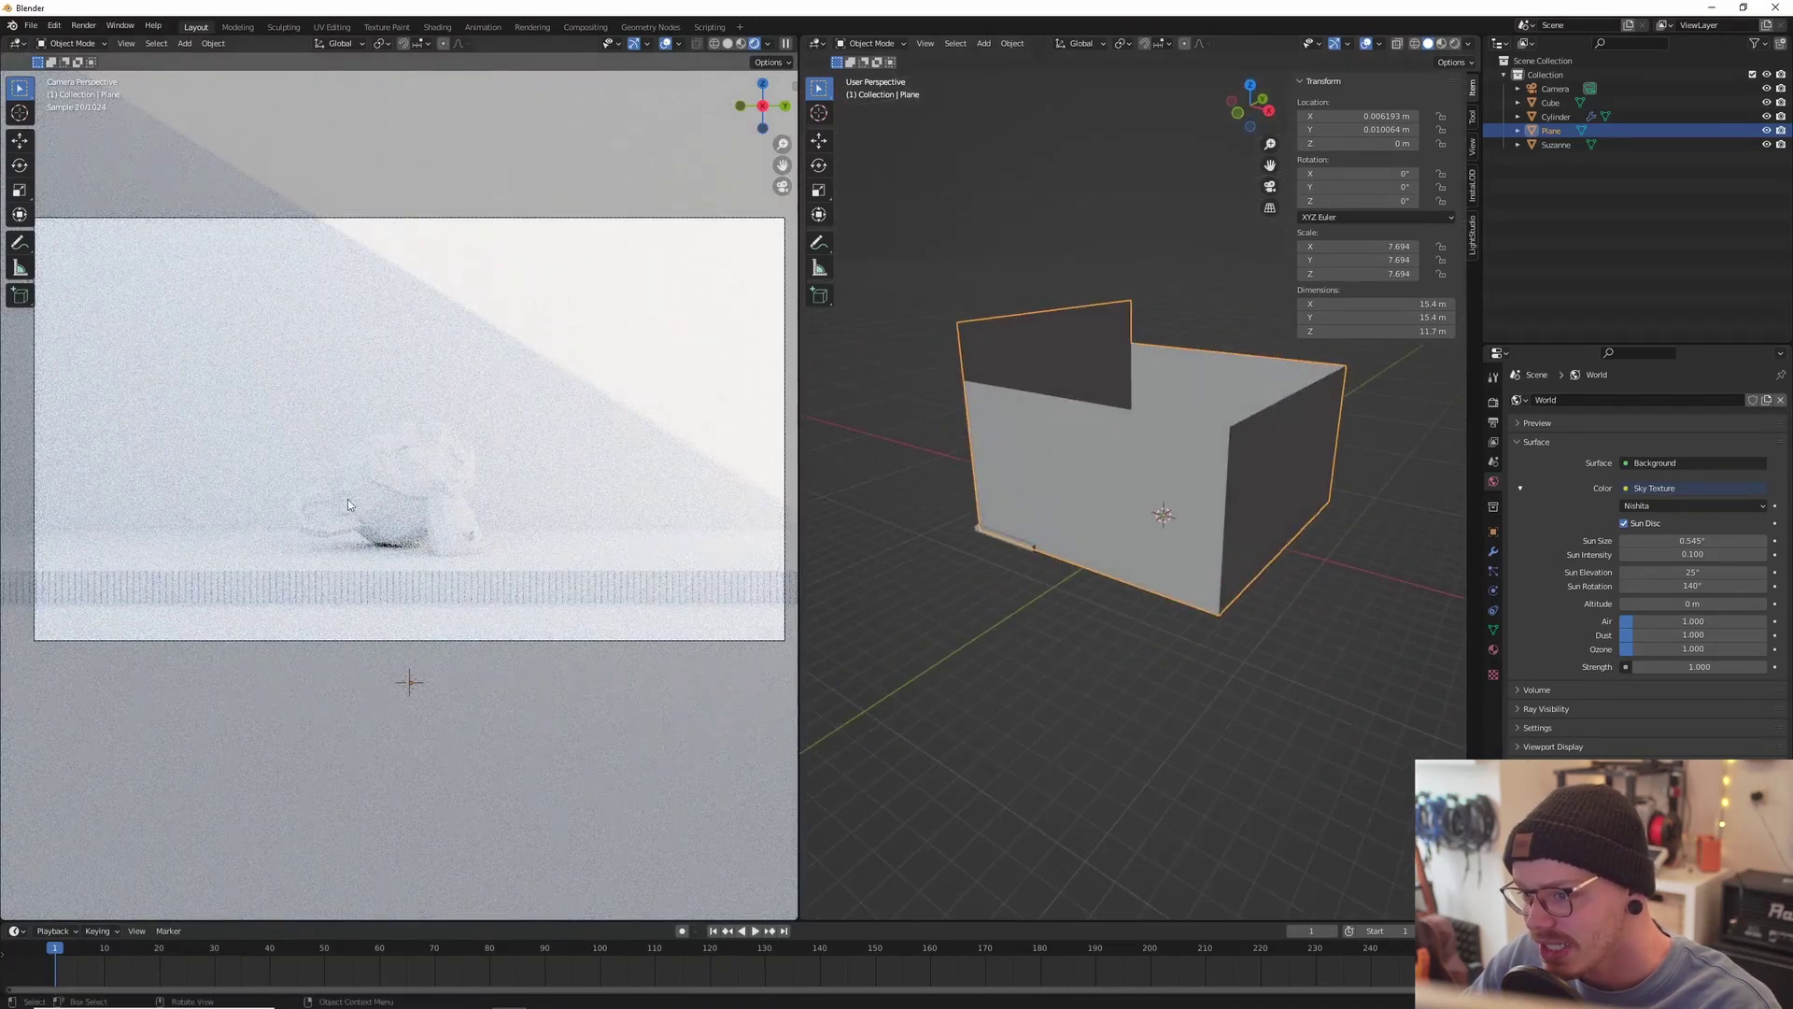
Step: Lower the top edge of the room's side wall along Z to a local height of about 0.75 m
middle_drag(1106, 420, 1168, 392)
key(Tab)
click(1122, 358)
key(g)
key(z)
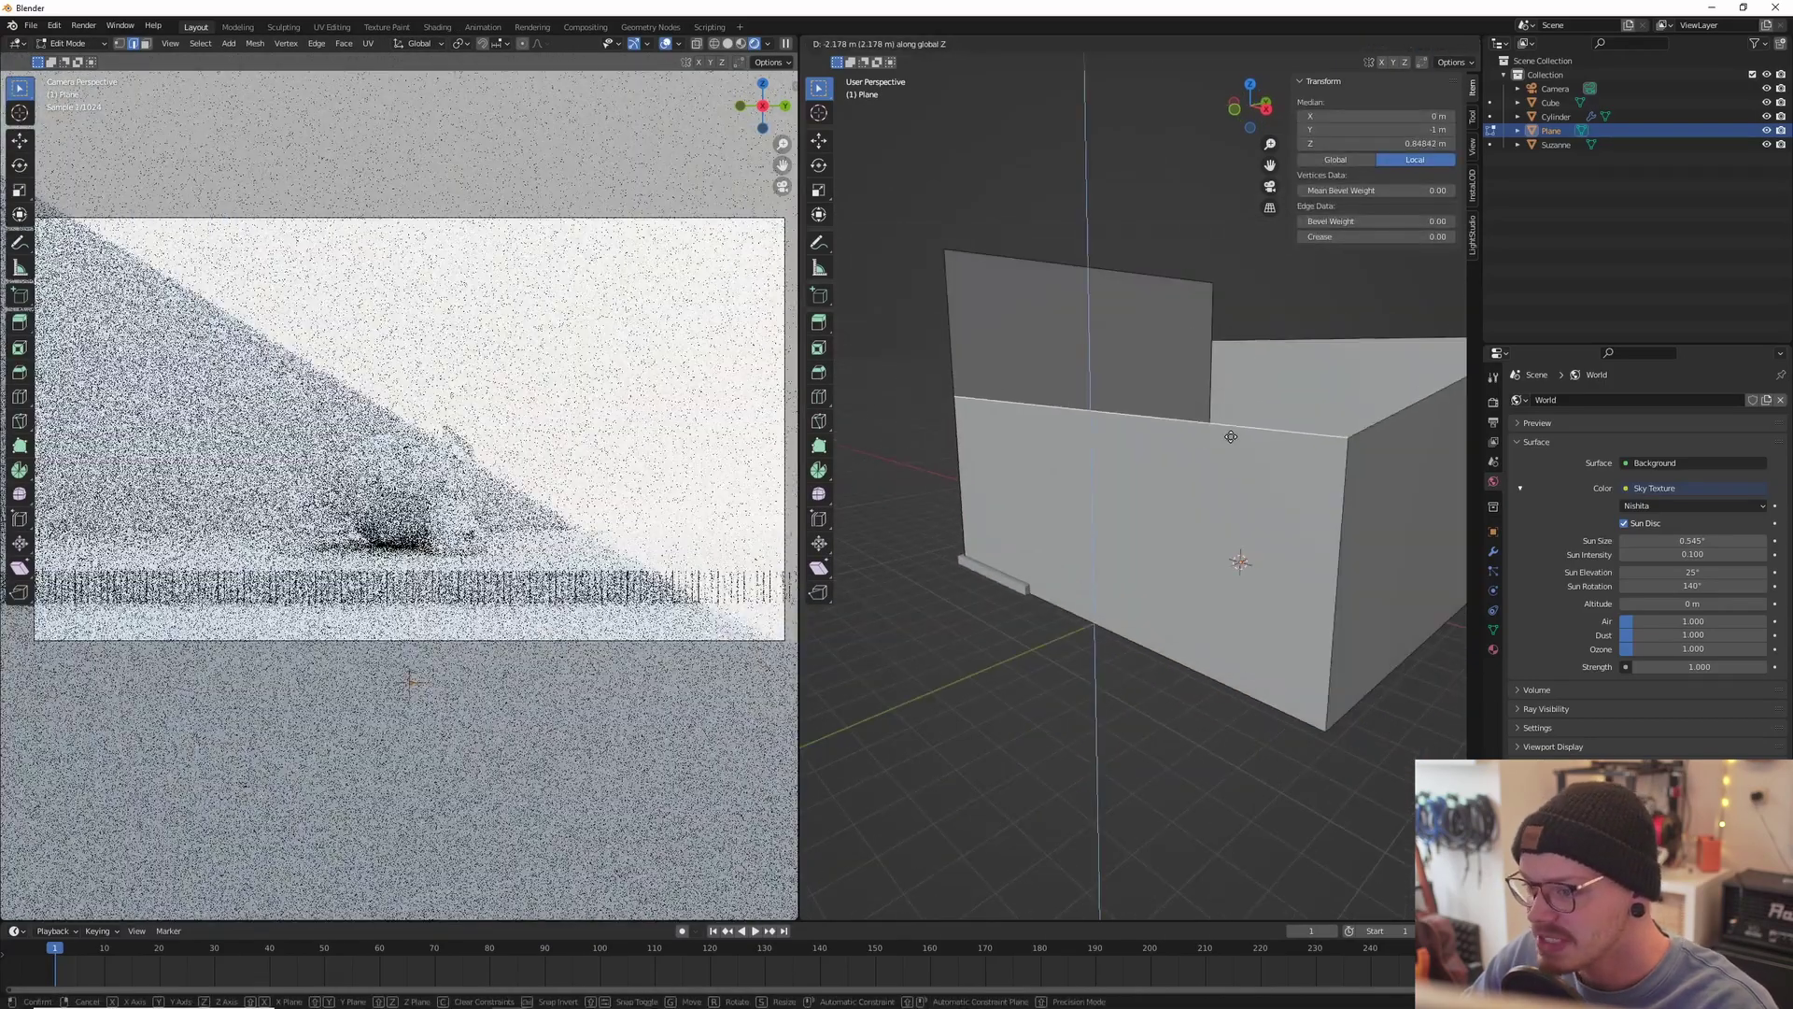
click(1232, 462)
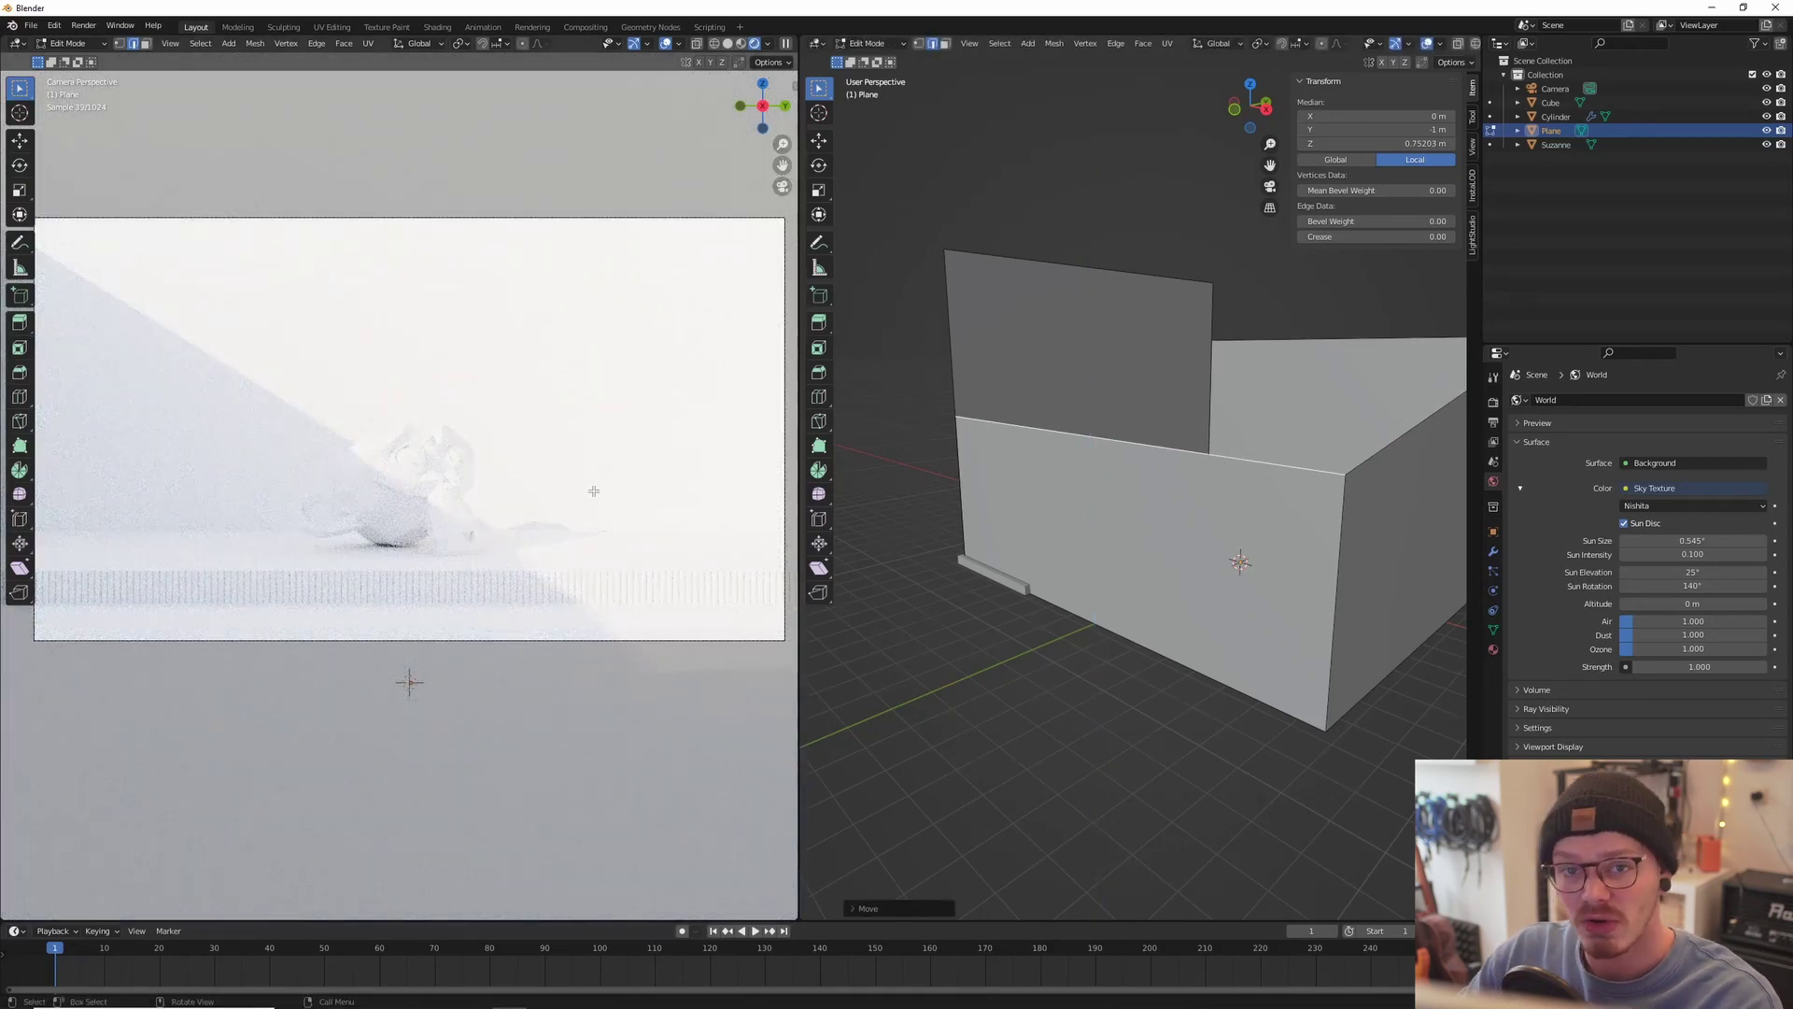
Step: Lower the same side wall's top edge further along Z by a little over 1.1 m
middle_drag(1170, 452, 1185, 501)
key(g)
key(z)
right_click(1160, 510)
key(g)
key(z)
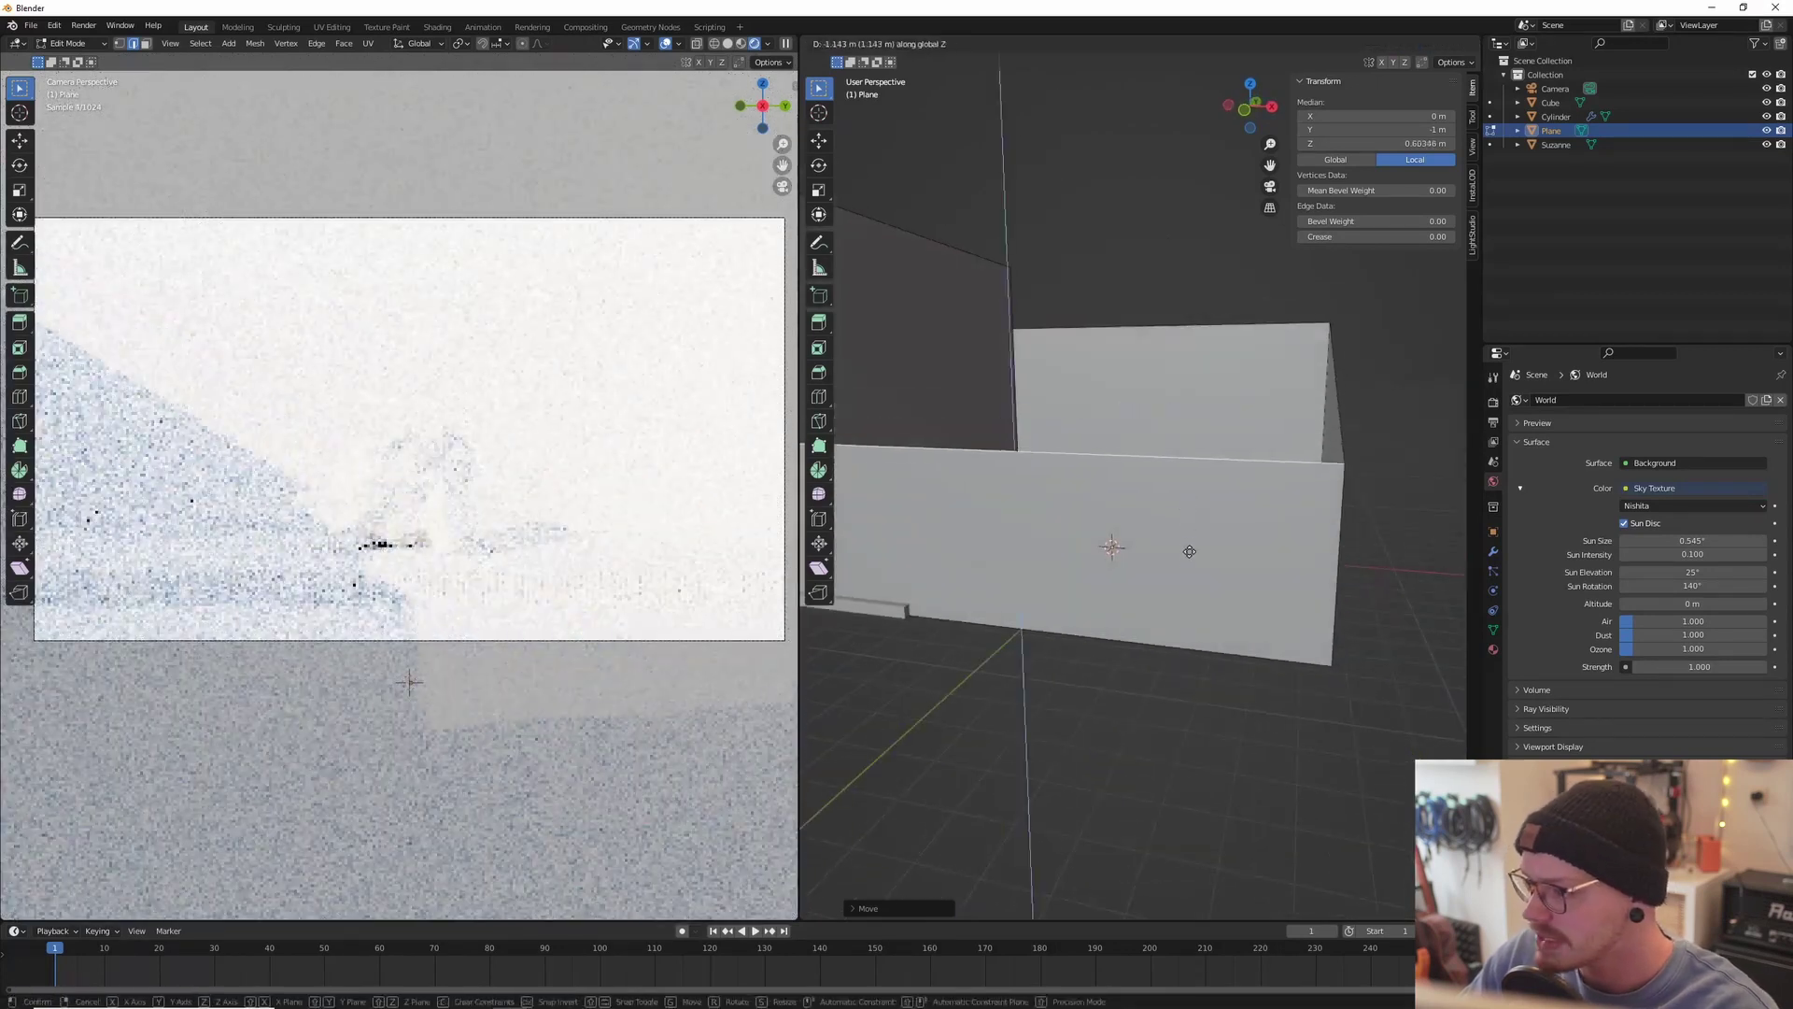
click(1189, 566)
Step: Lower the opposite side wall's top edge along Z to a local height of about 0.93 m
middle_drag(1189, 566, 1232, 365)
click(1120, 548)
click(1233, 360)
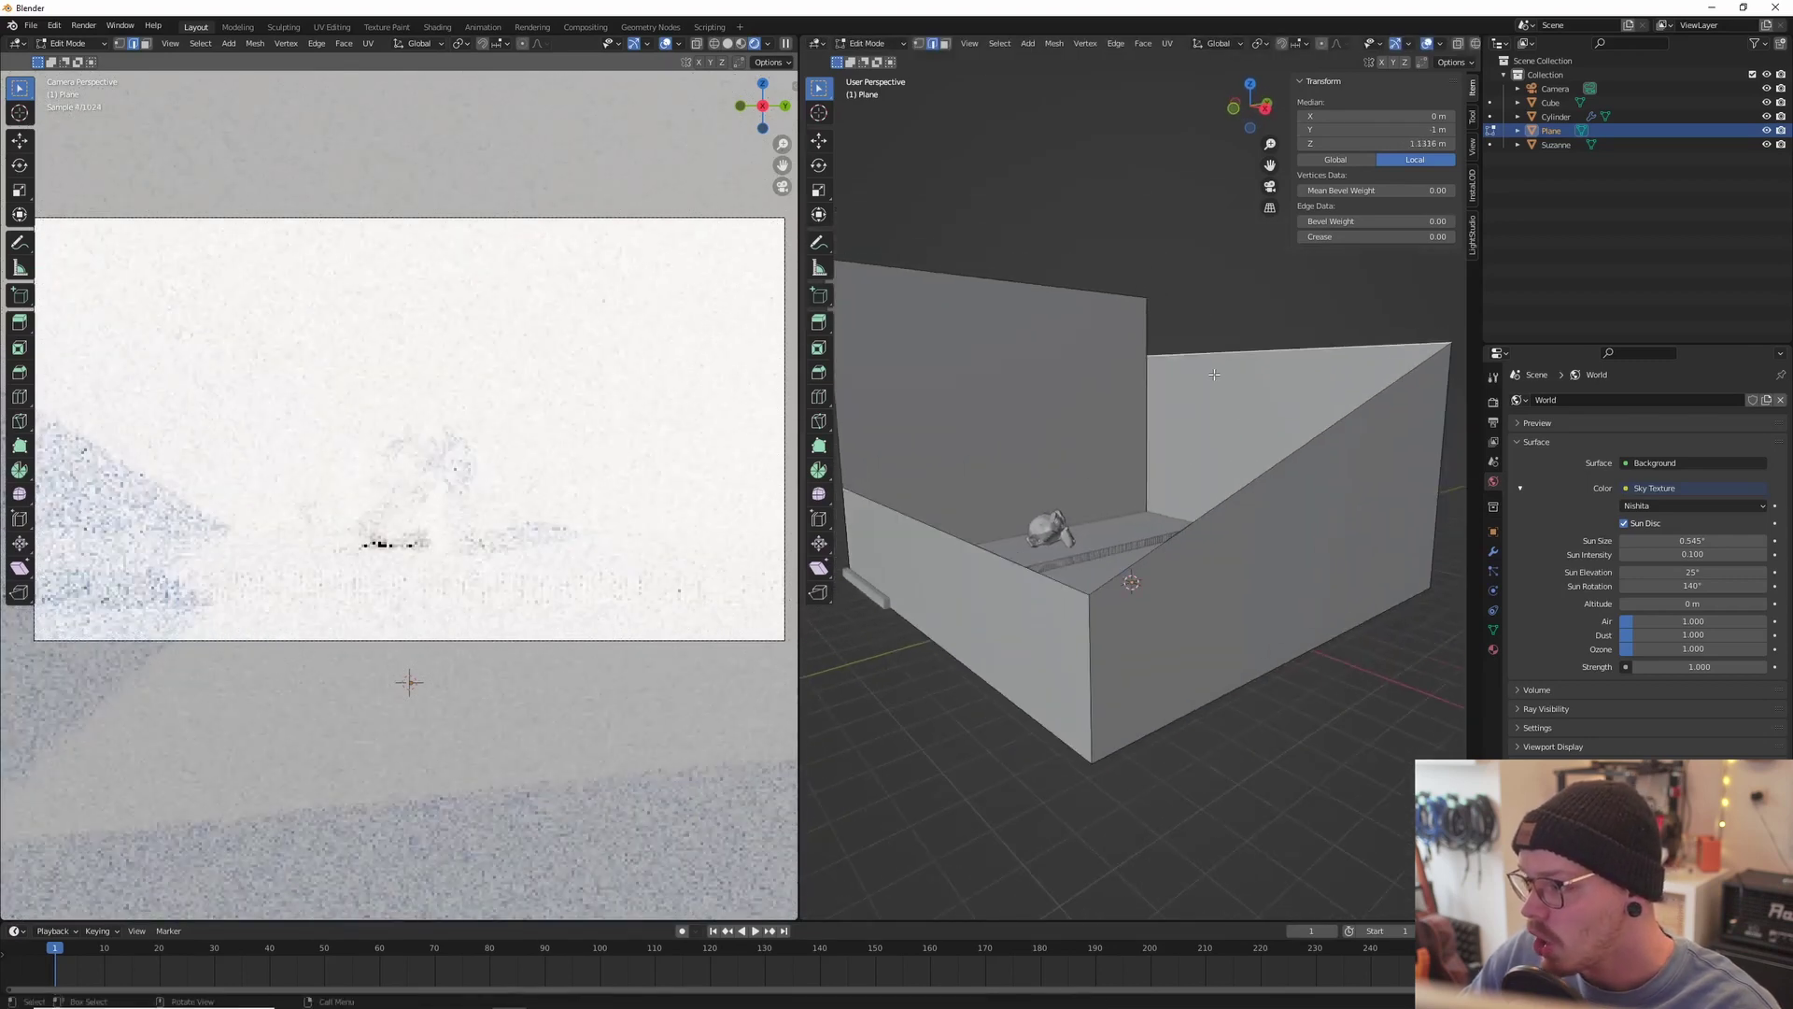
key(g)
key(z)
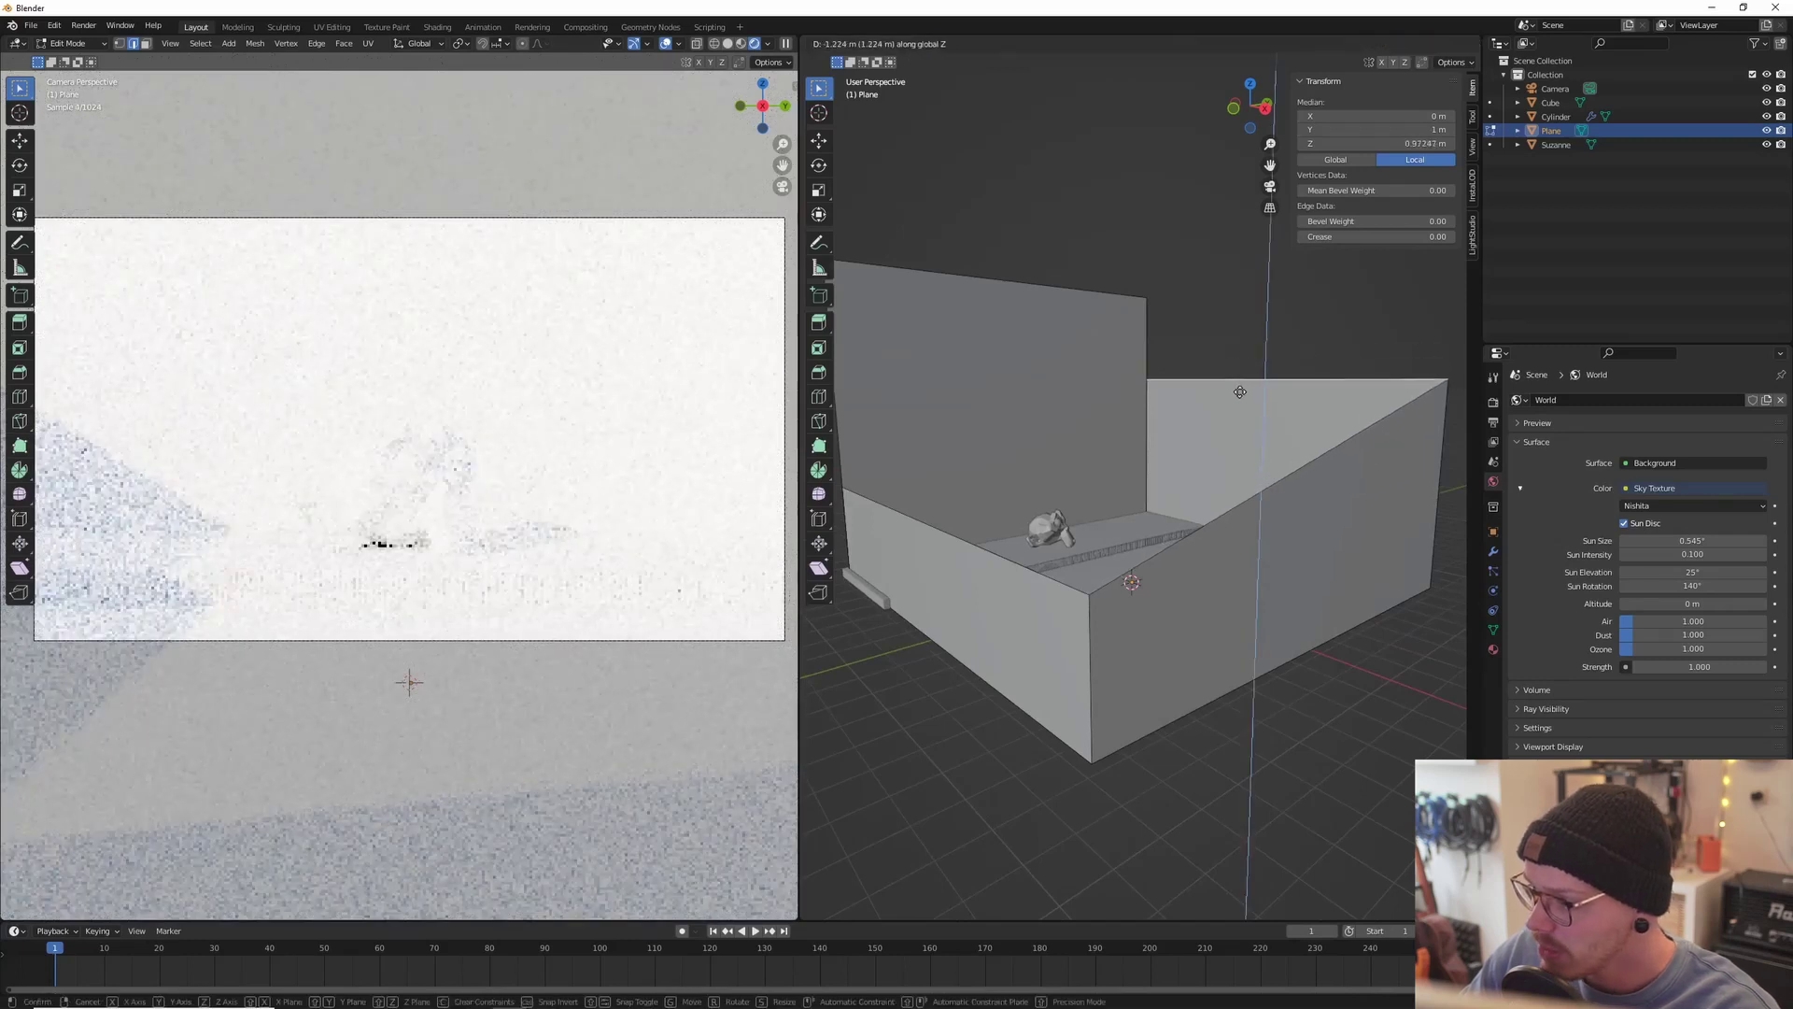
click(1231, 383)
Step: Add a separate plane as a ceiling, raised to about 8.1 m and scaled to about 17.4 m per side
middle_drag(1231, 383, 1151, 390)
key(shift+a)
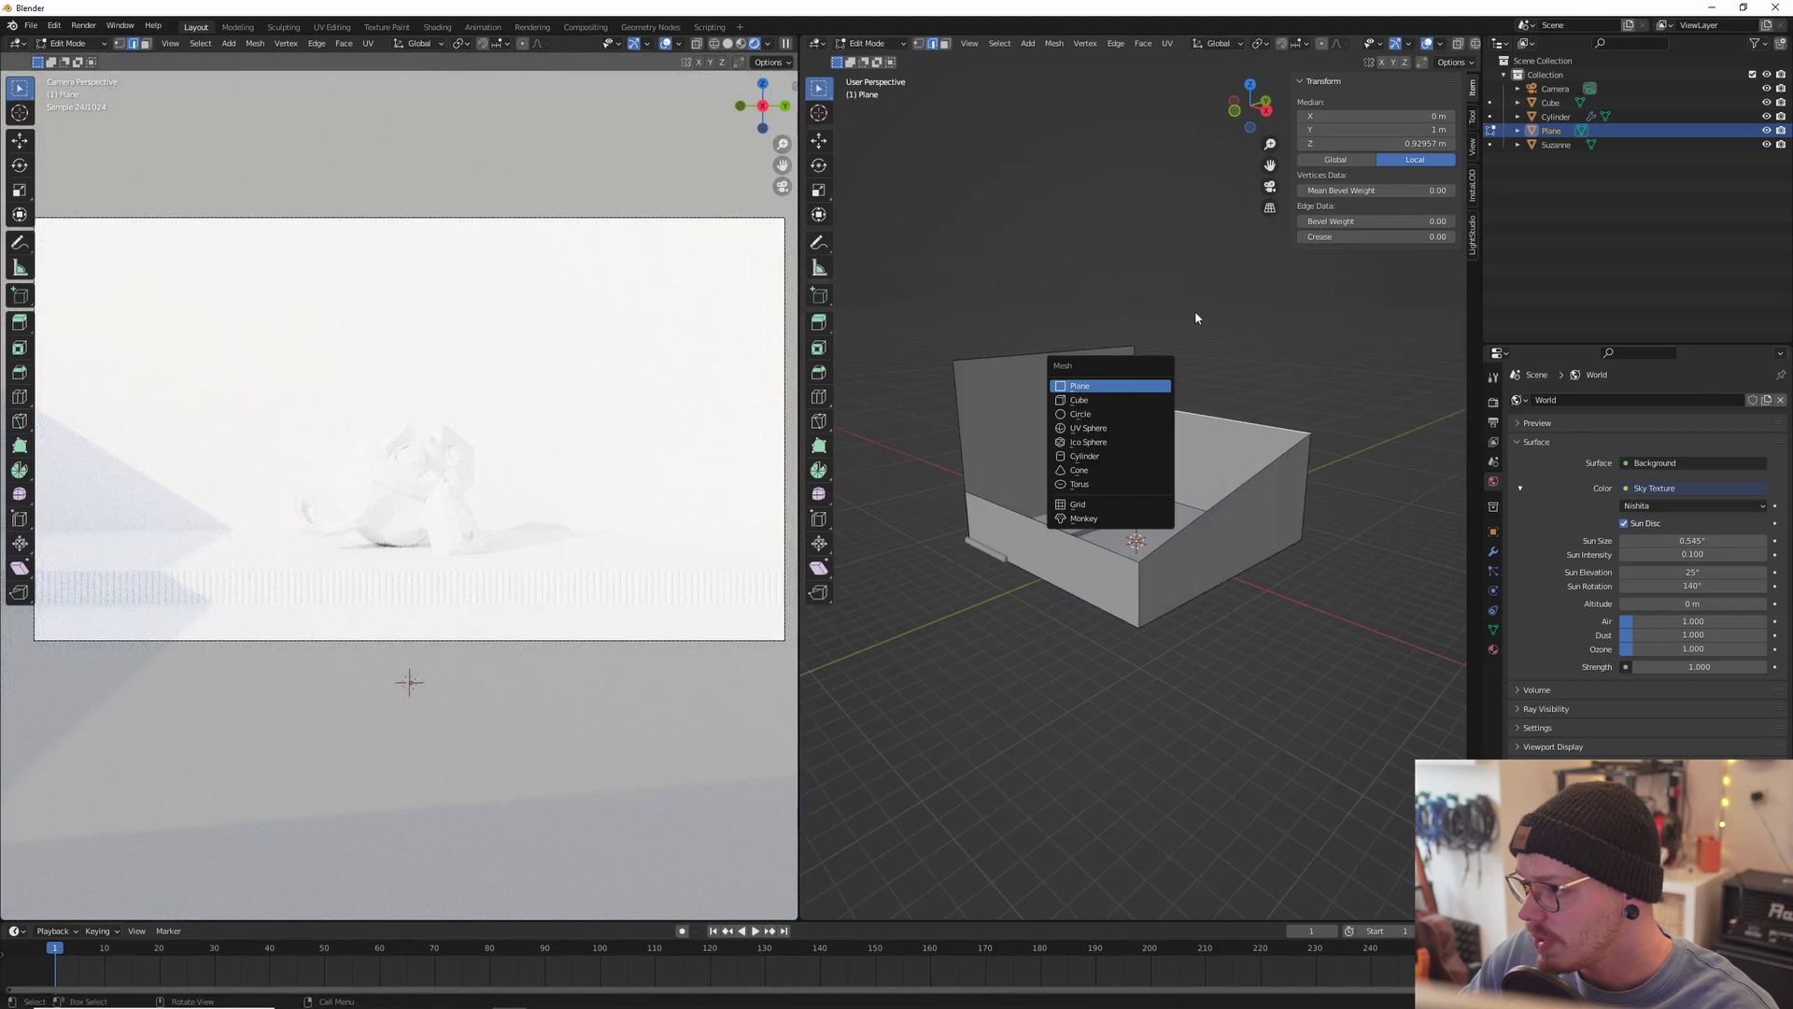
key(Escape)
key(Tab)
key(shift+a)
mouse_move(947, 250)
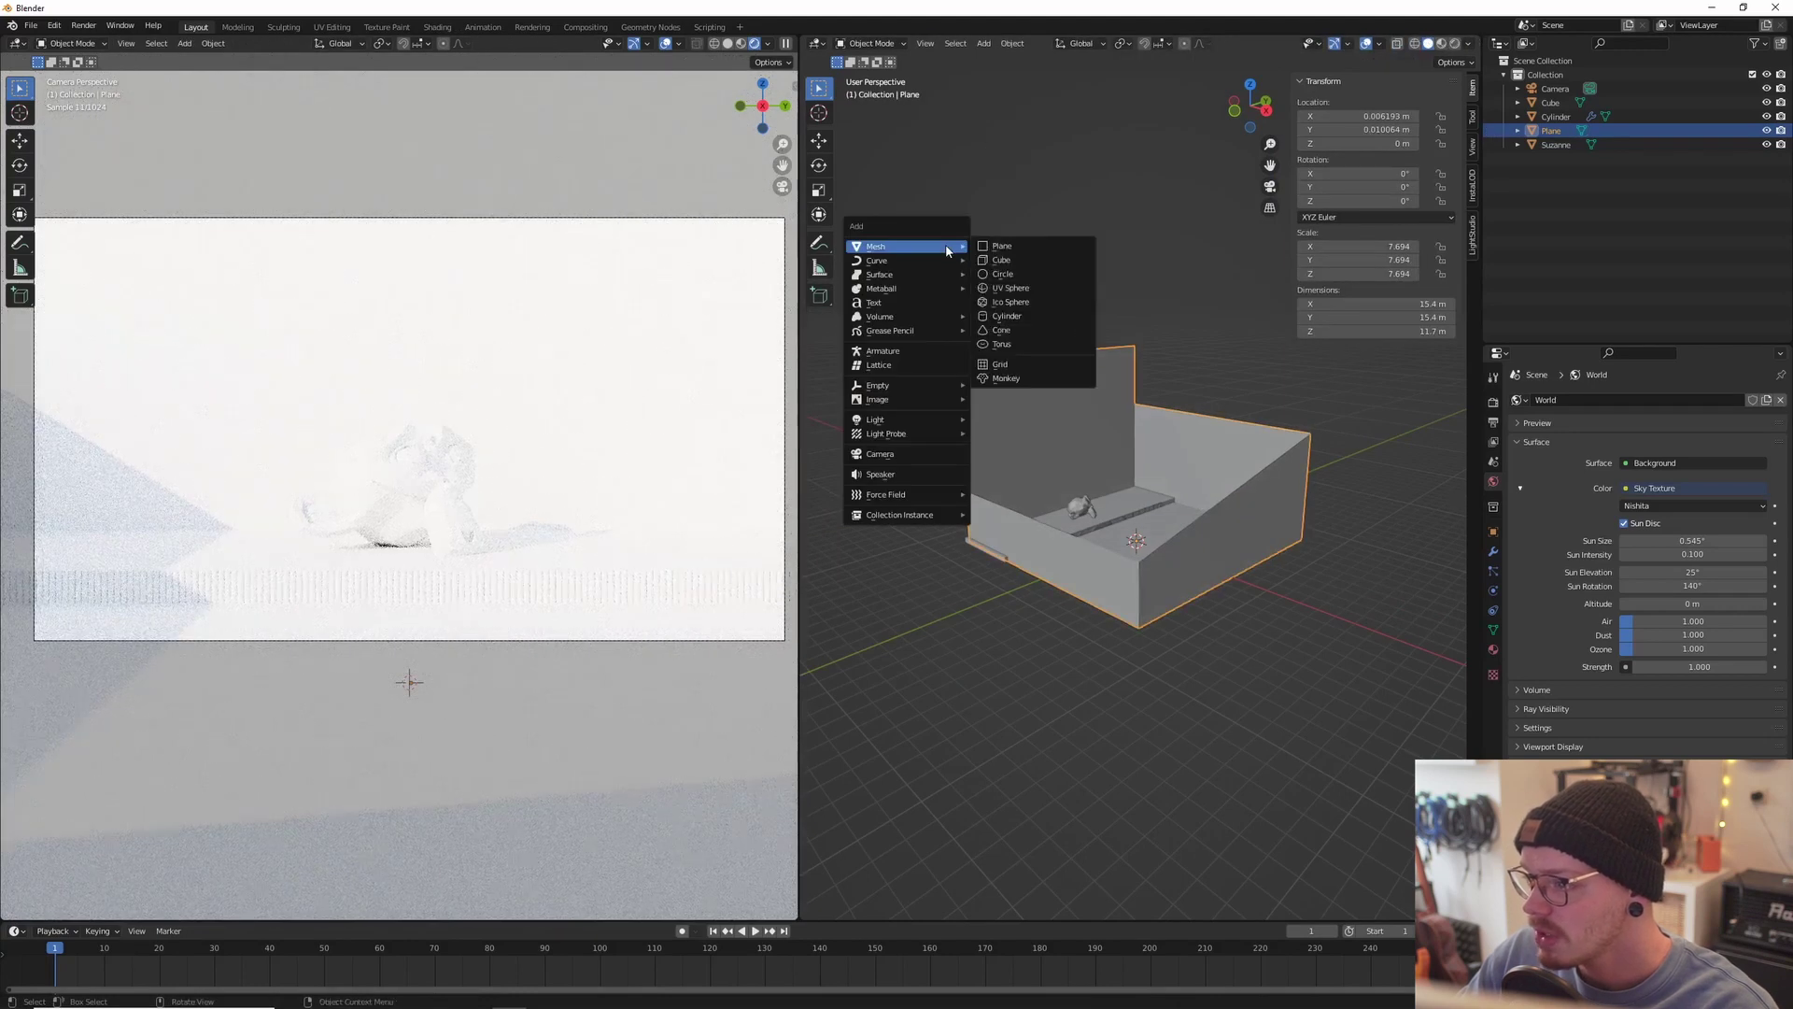
click(1002, 246)
key(g)
key(z)
key(s)
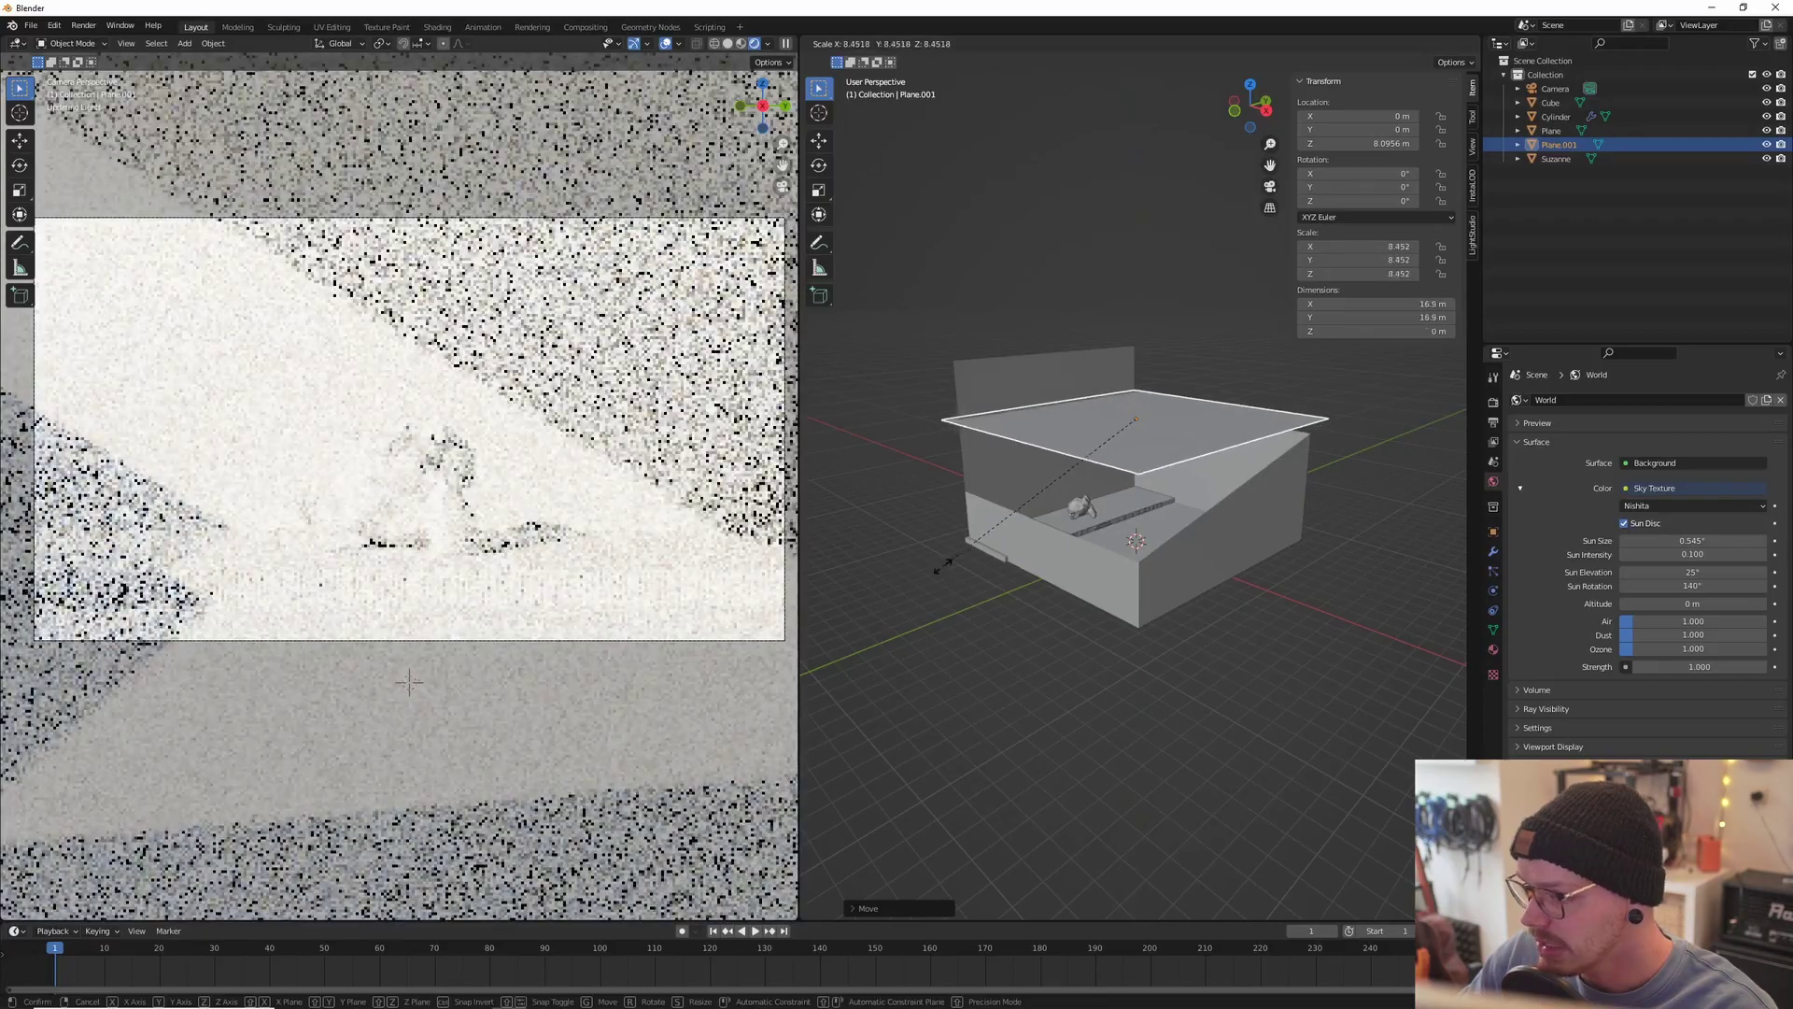
click(927, 560)
Step: Lower the ceiling plane along Z to a height of about 6.42 m
middle_drag(928, 561, 915, 509)
key(g)
key(z)
click(1089, 515)
mouse_move(1088, 516)
middle_down()
mouse_move(1157, 536)
mouse_move(1076, 507)
middle_up()
scroll(1158, 535, up, 4)
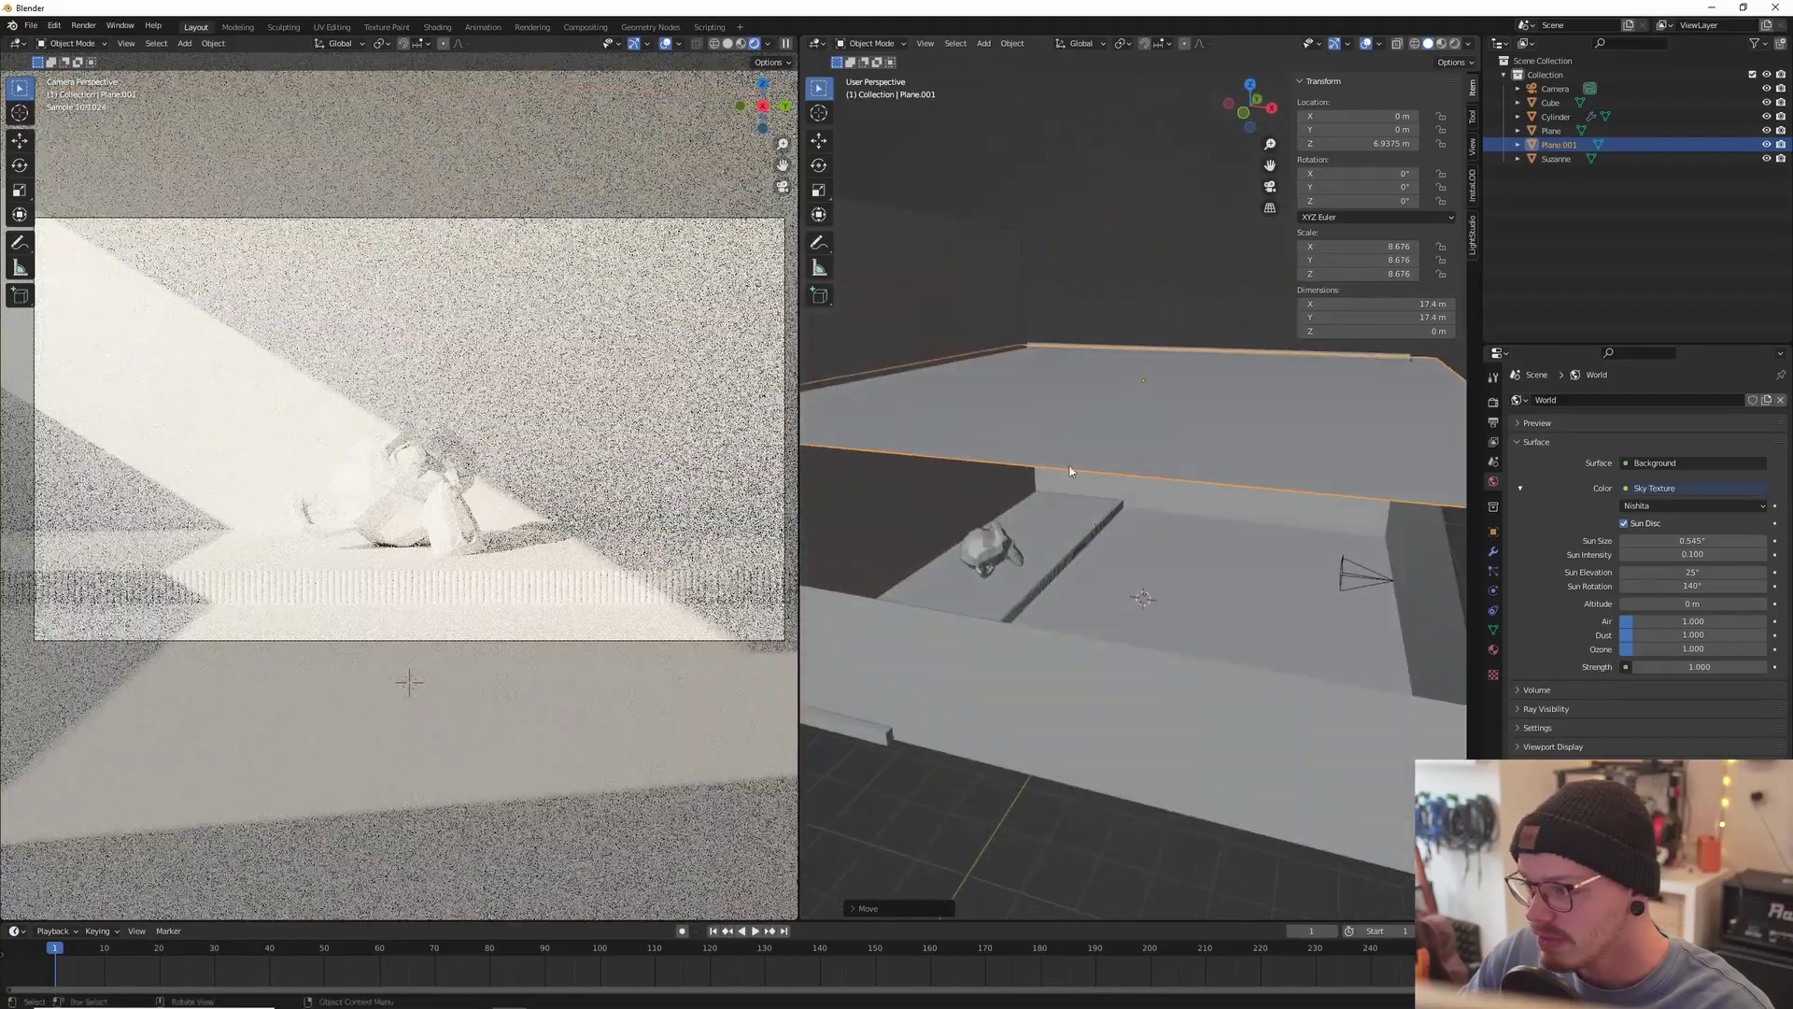
key(g)
key(z)
click(1125, 453)
Step: Rescale the ceiling plane to about 16.6 m per side so it fits the room's outline more closely
middle_drag(1124, 453, 1080, 535)
scroll(1042, 524, down, 4)
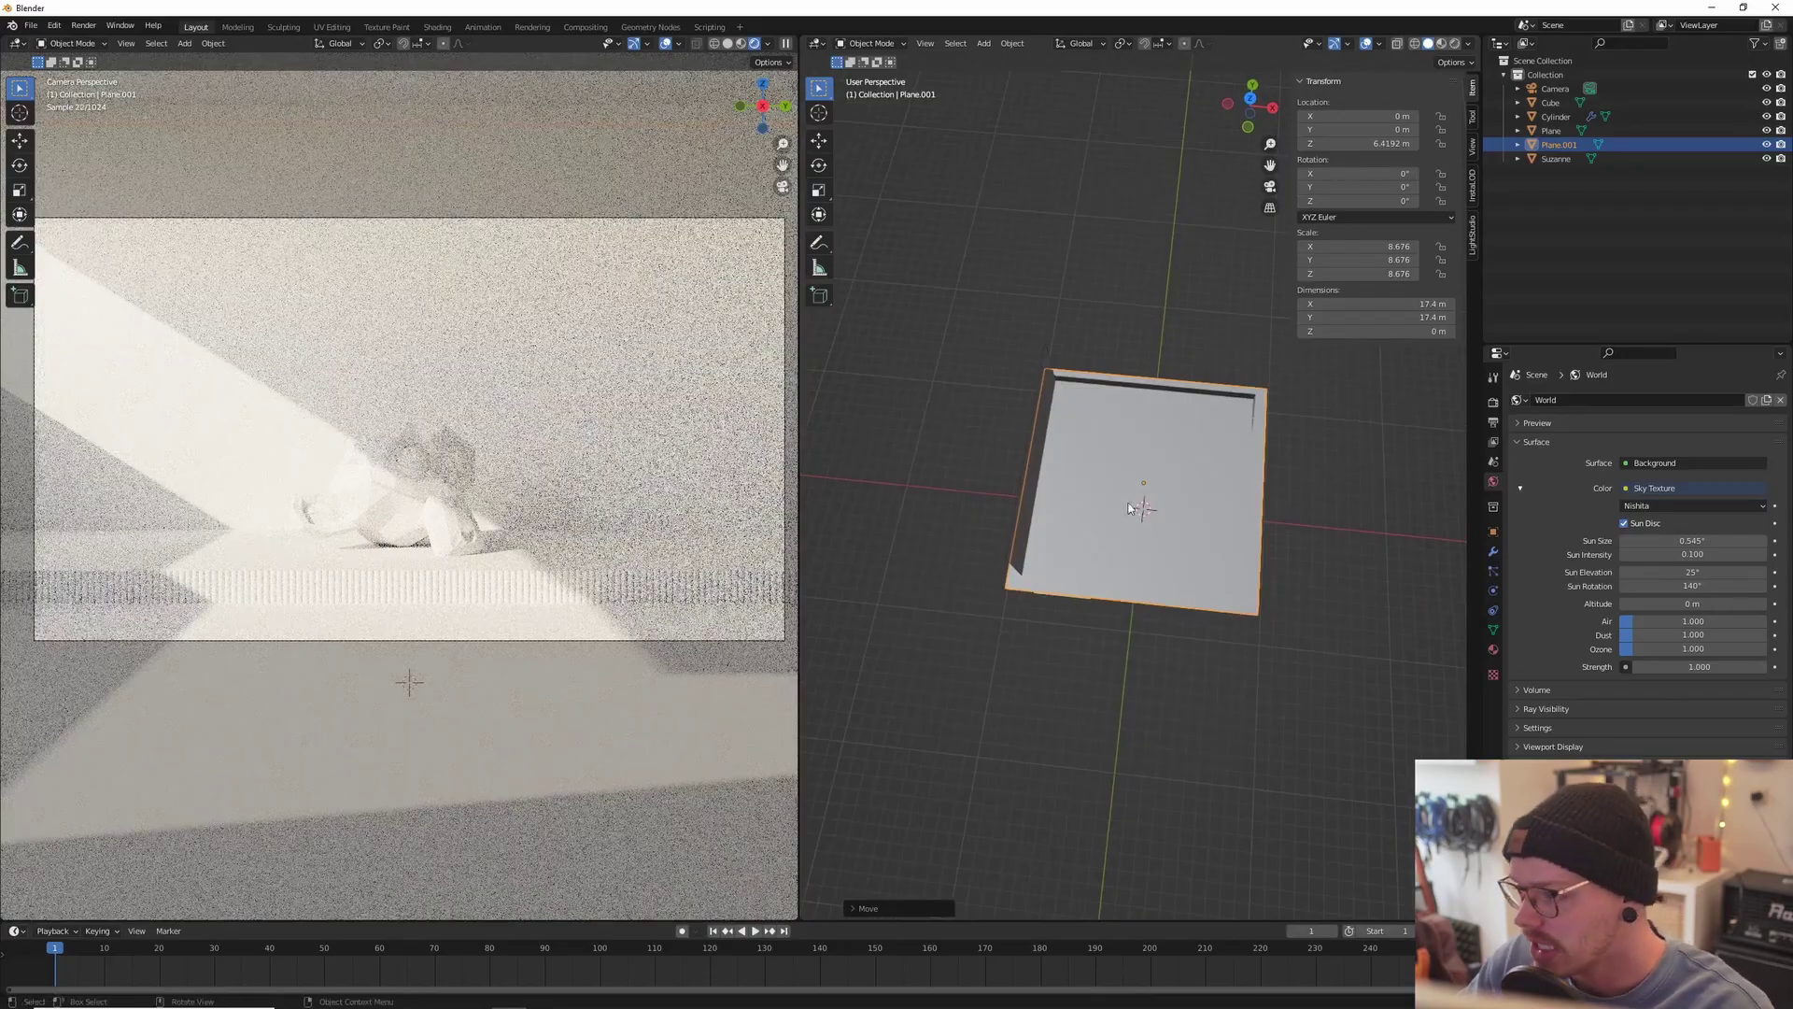
key(s)
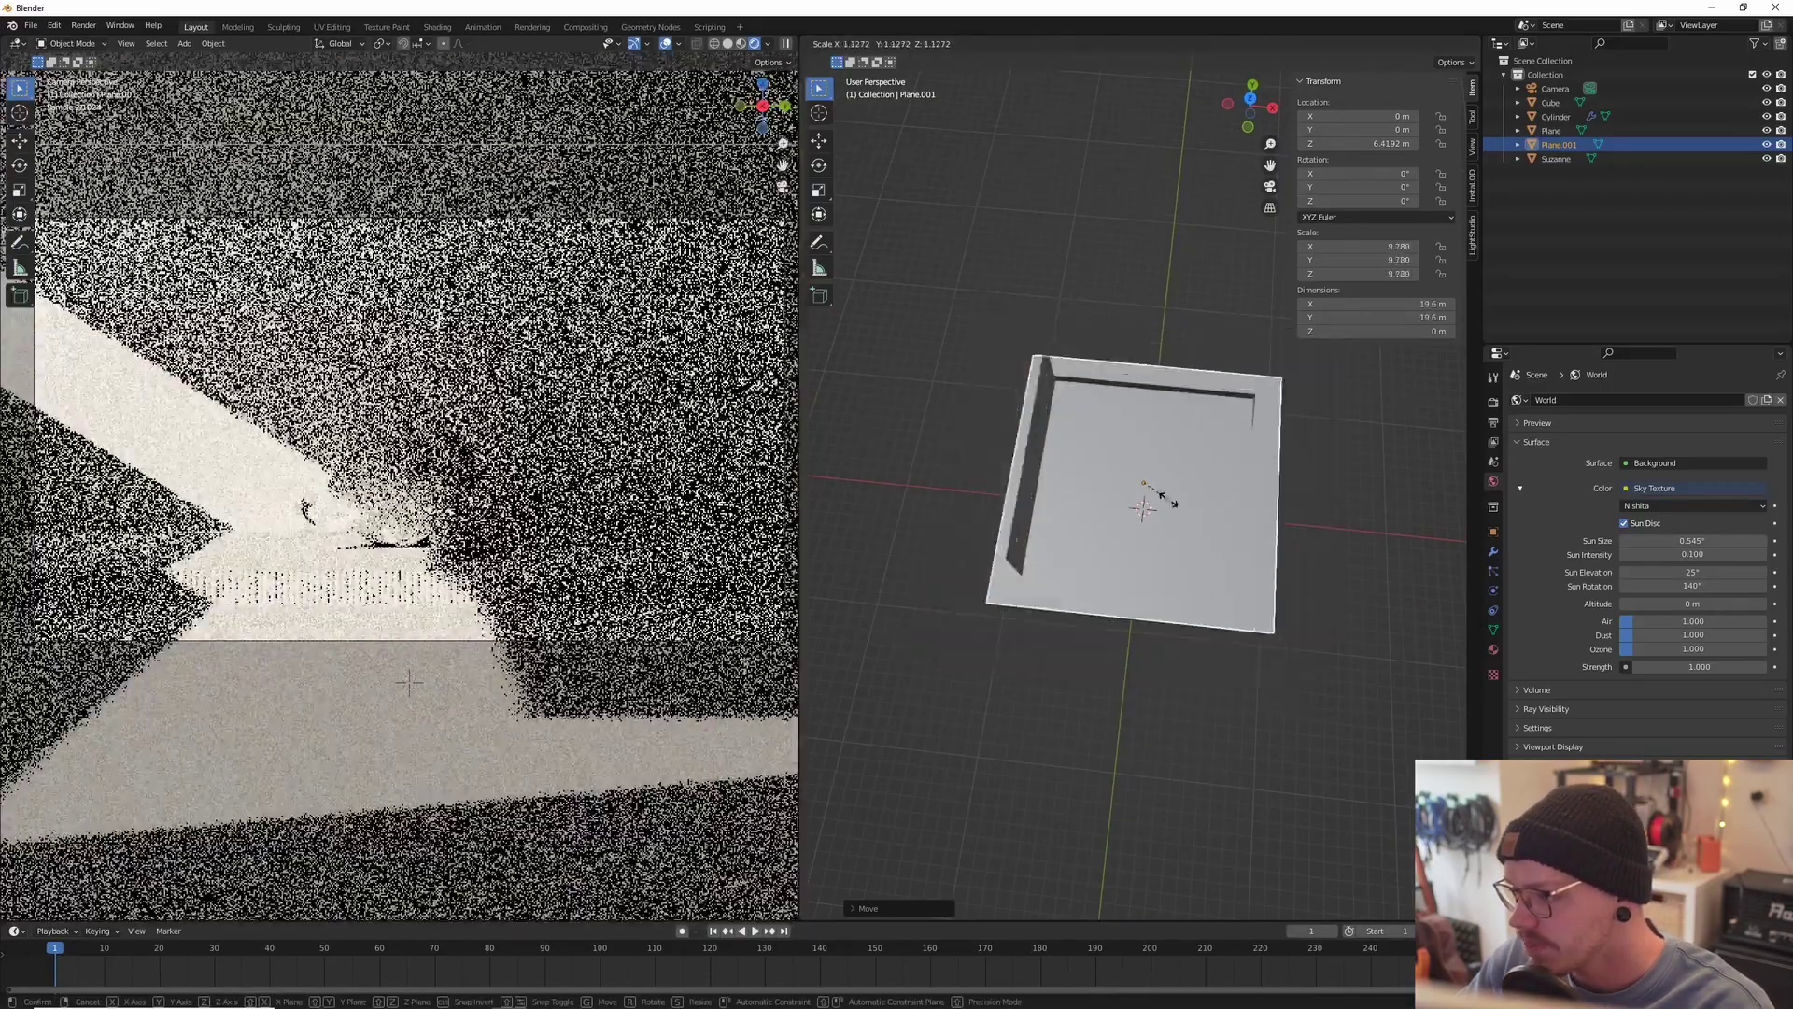
click(1177, 523)
middle_drag(1177, 523, 1074, 541)
key(s)
click(1303, 399)
scroll(1298, 407, up, 4)
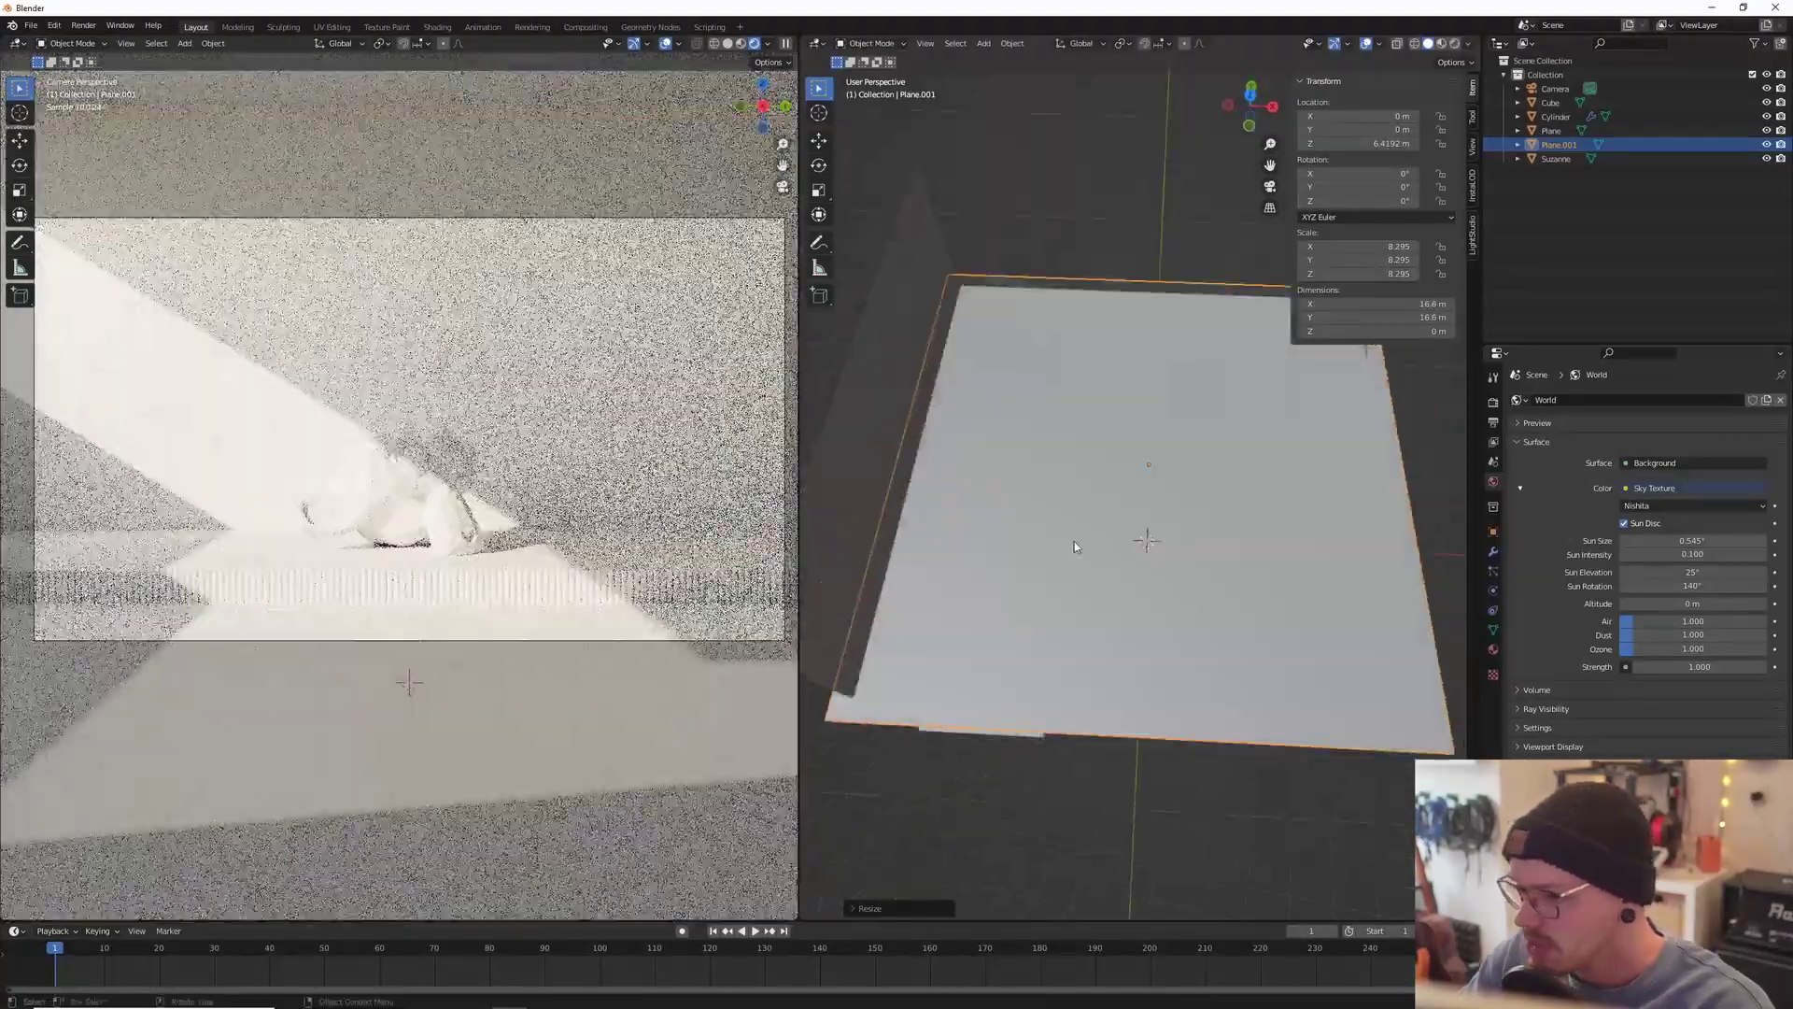
Step: Cut two edge loops across the ceiling plane near one side, at local Y of about -0.91 m and -0.78 m
key(Tab)
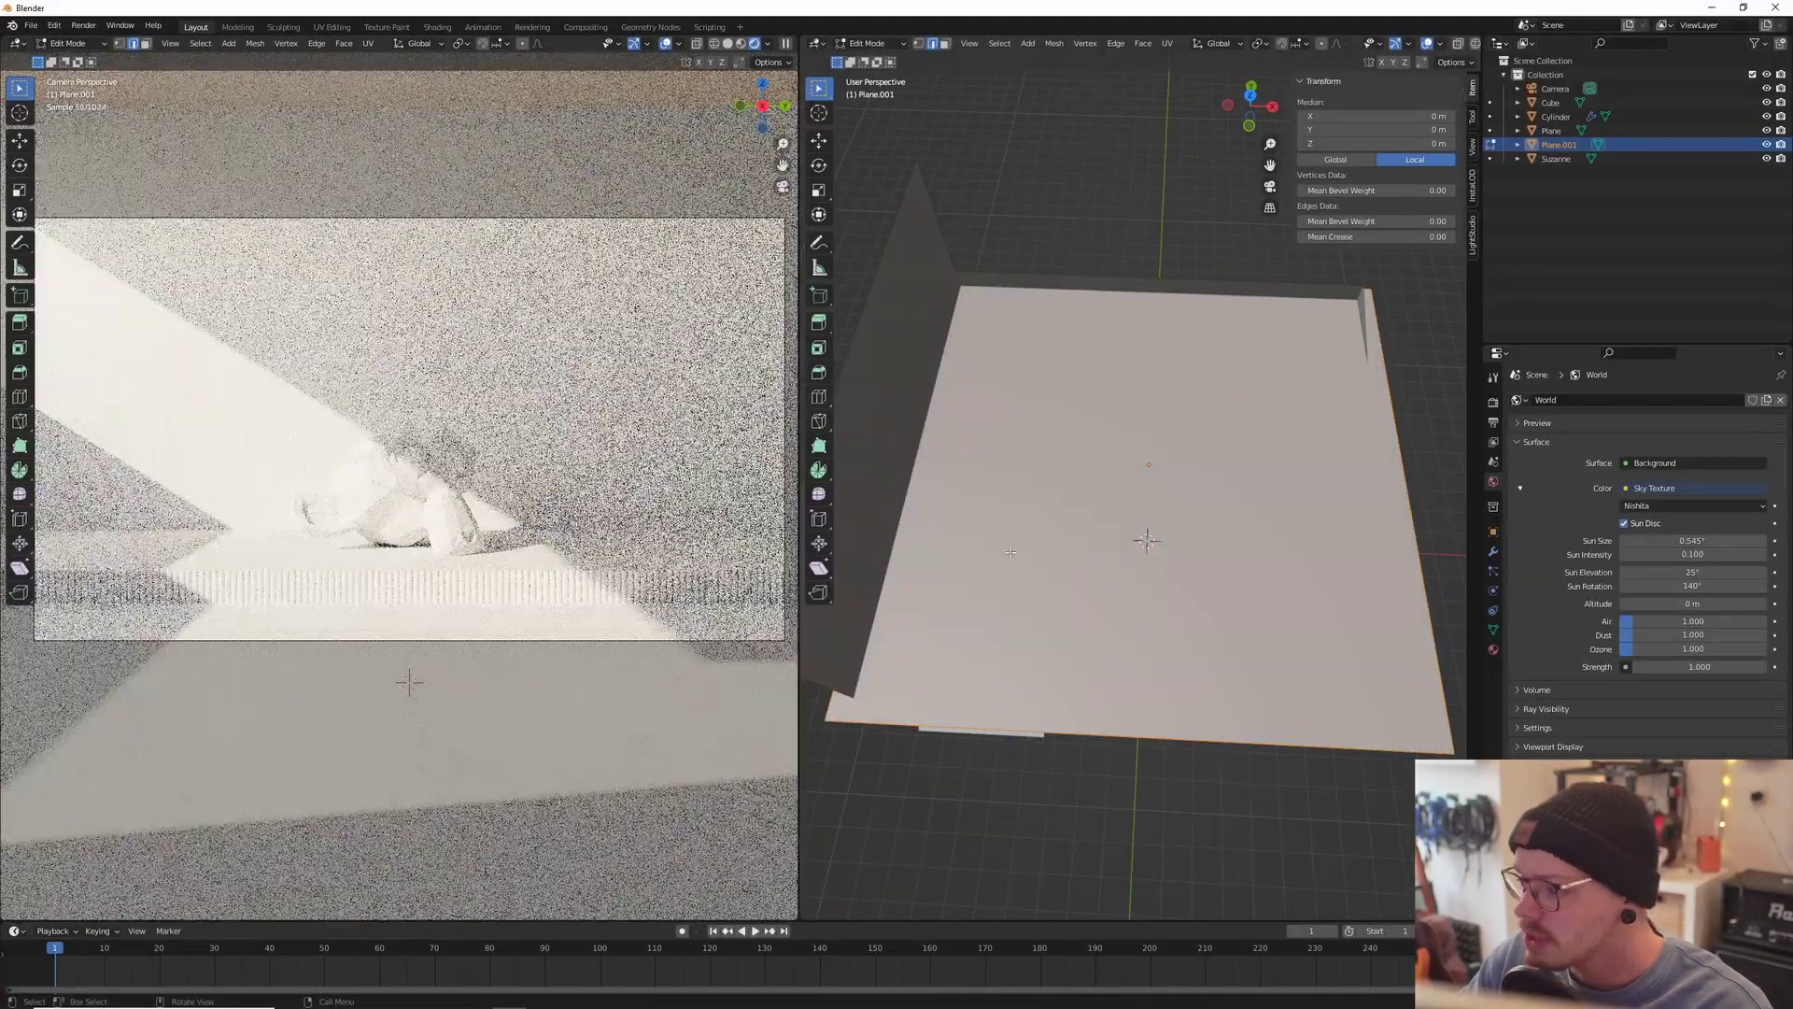
middle_drag(1084, 474, 1100, 433)
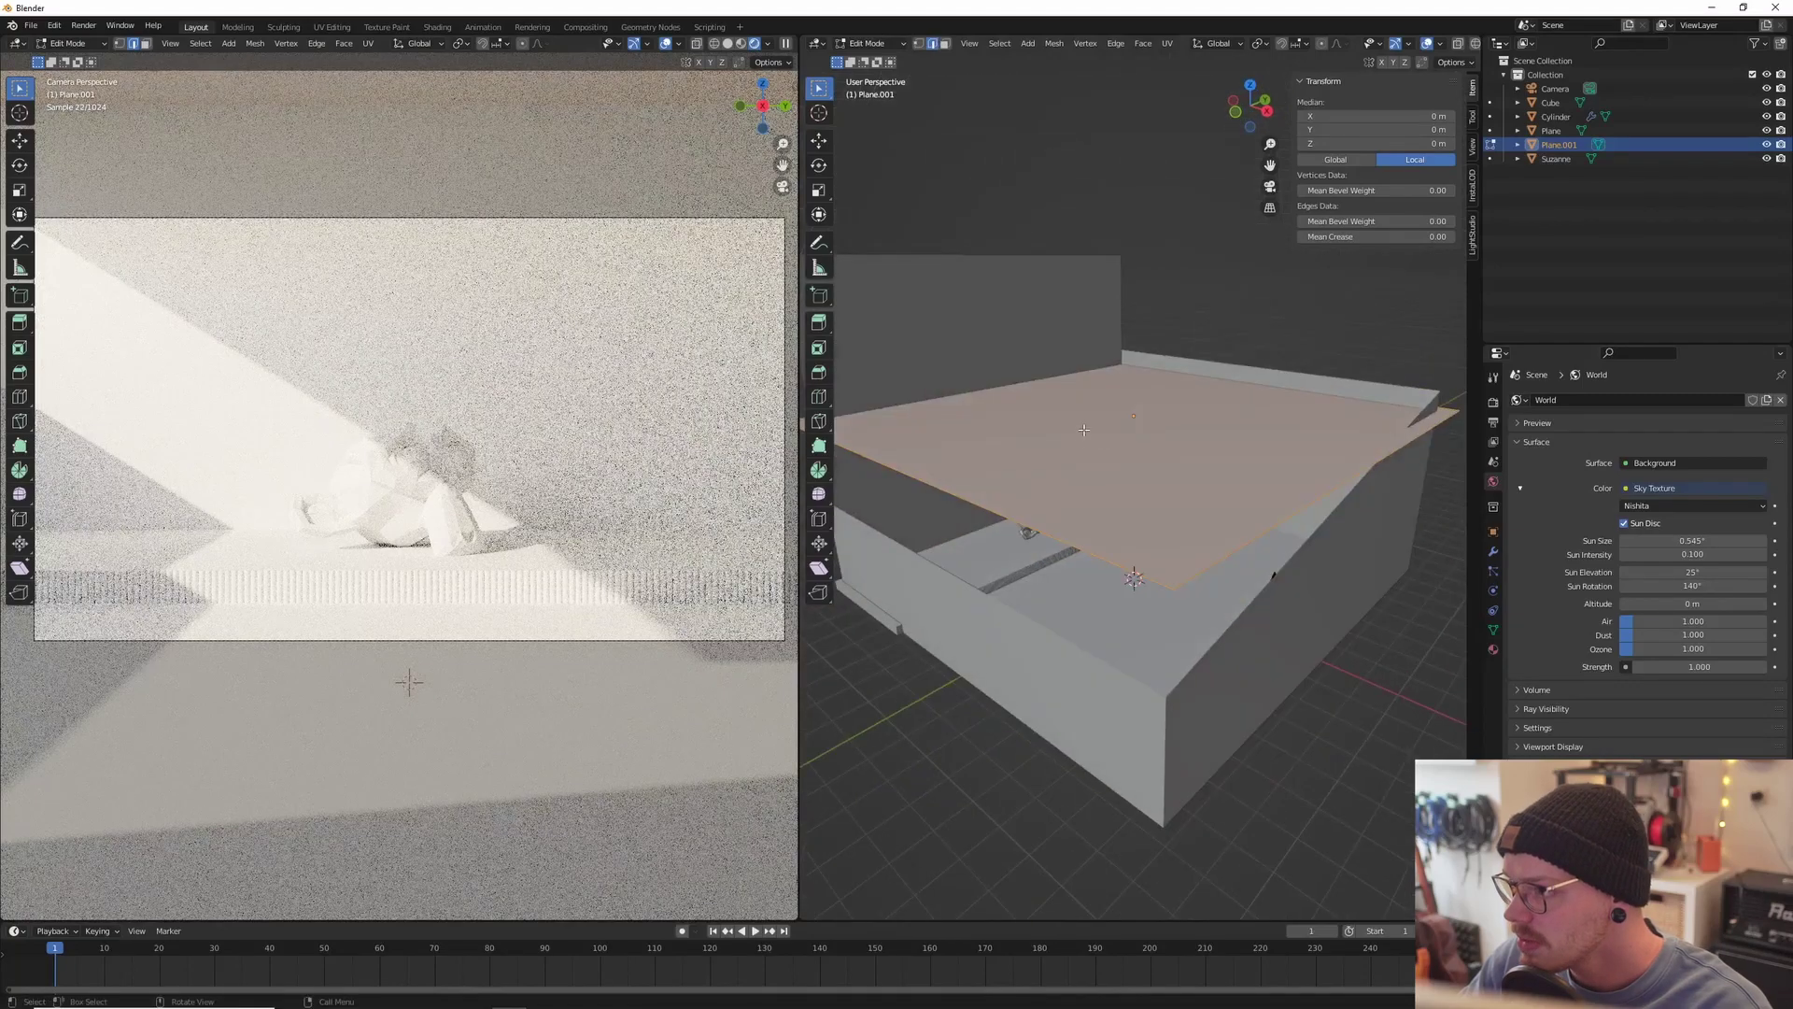
key(Tab)
key(Tab)
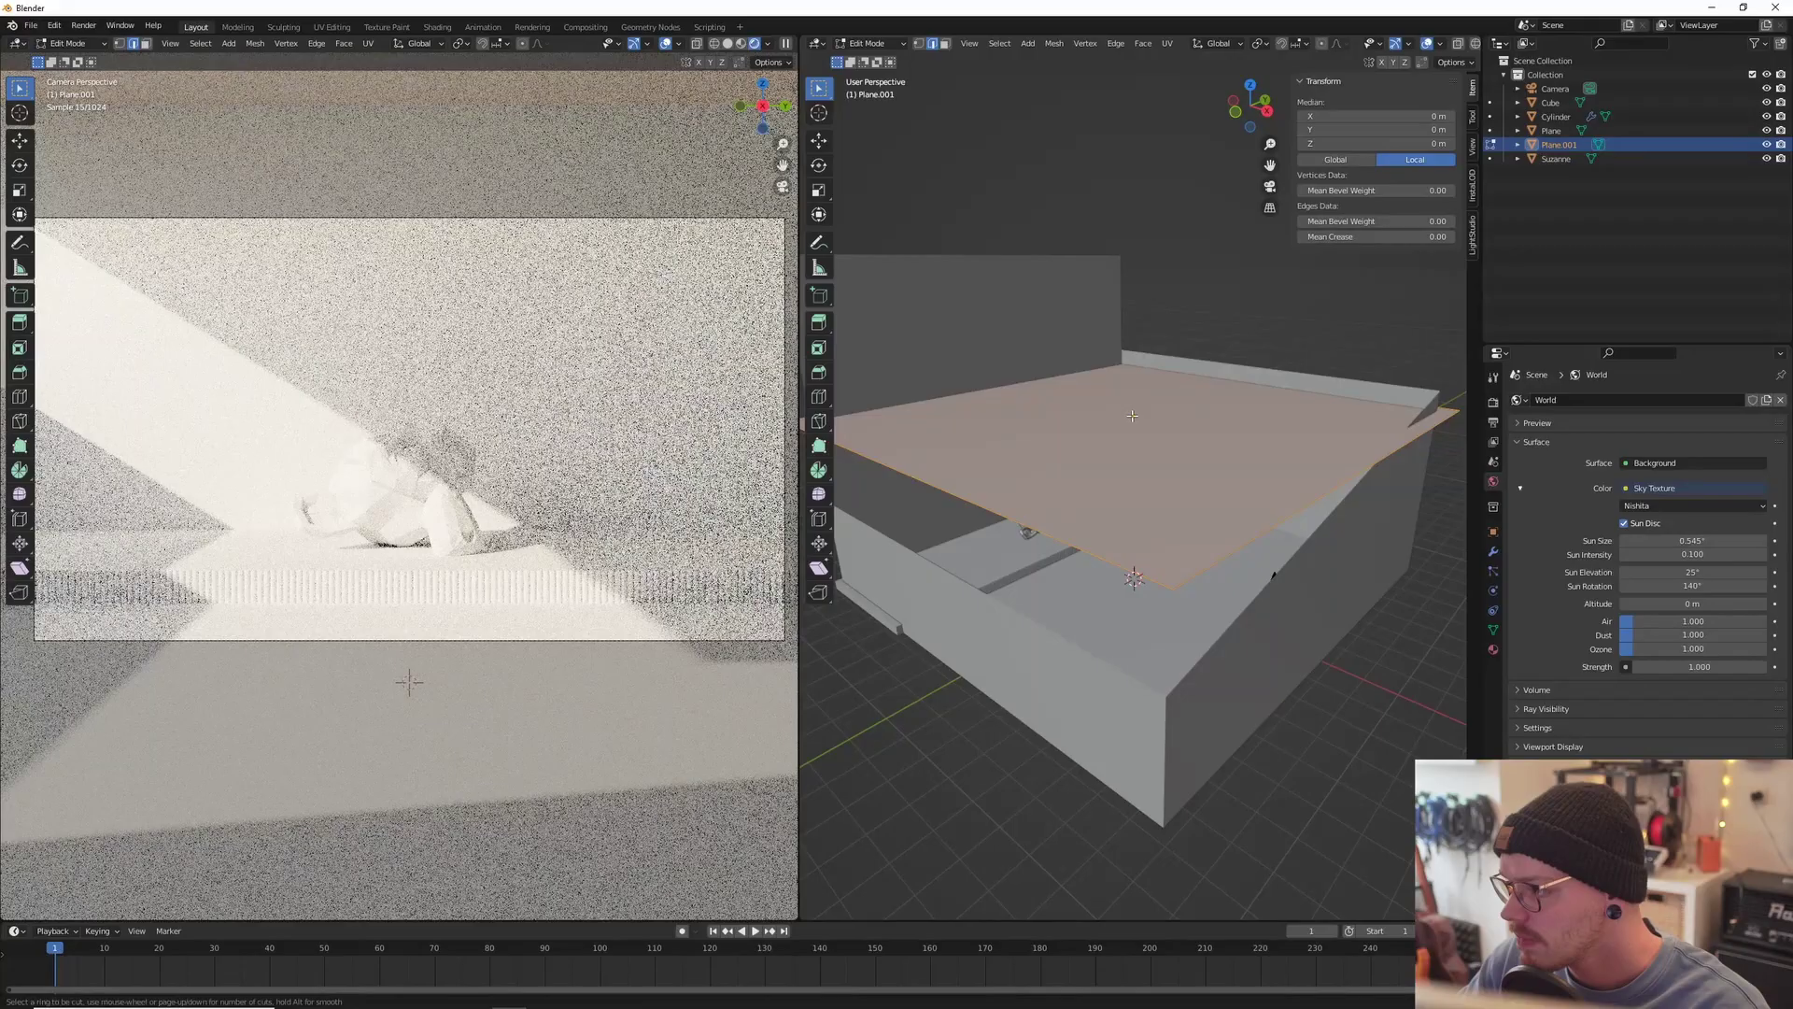
click(1328, 452)
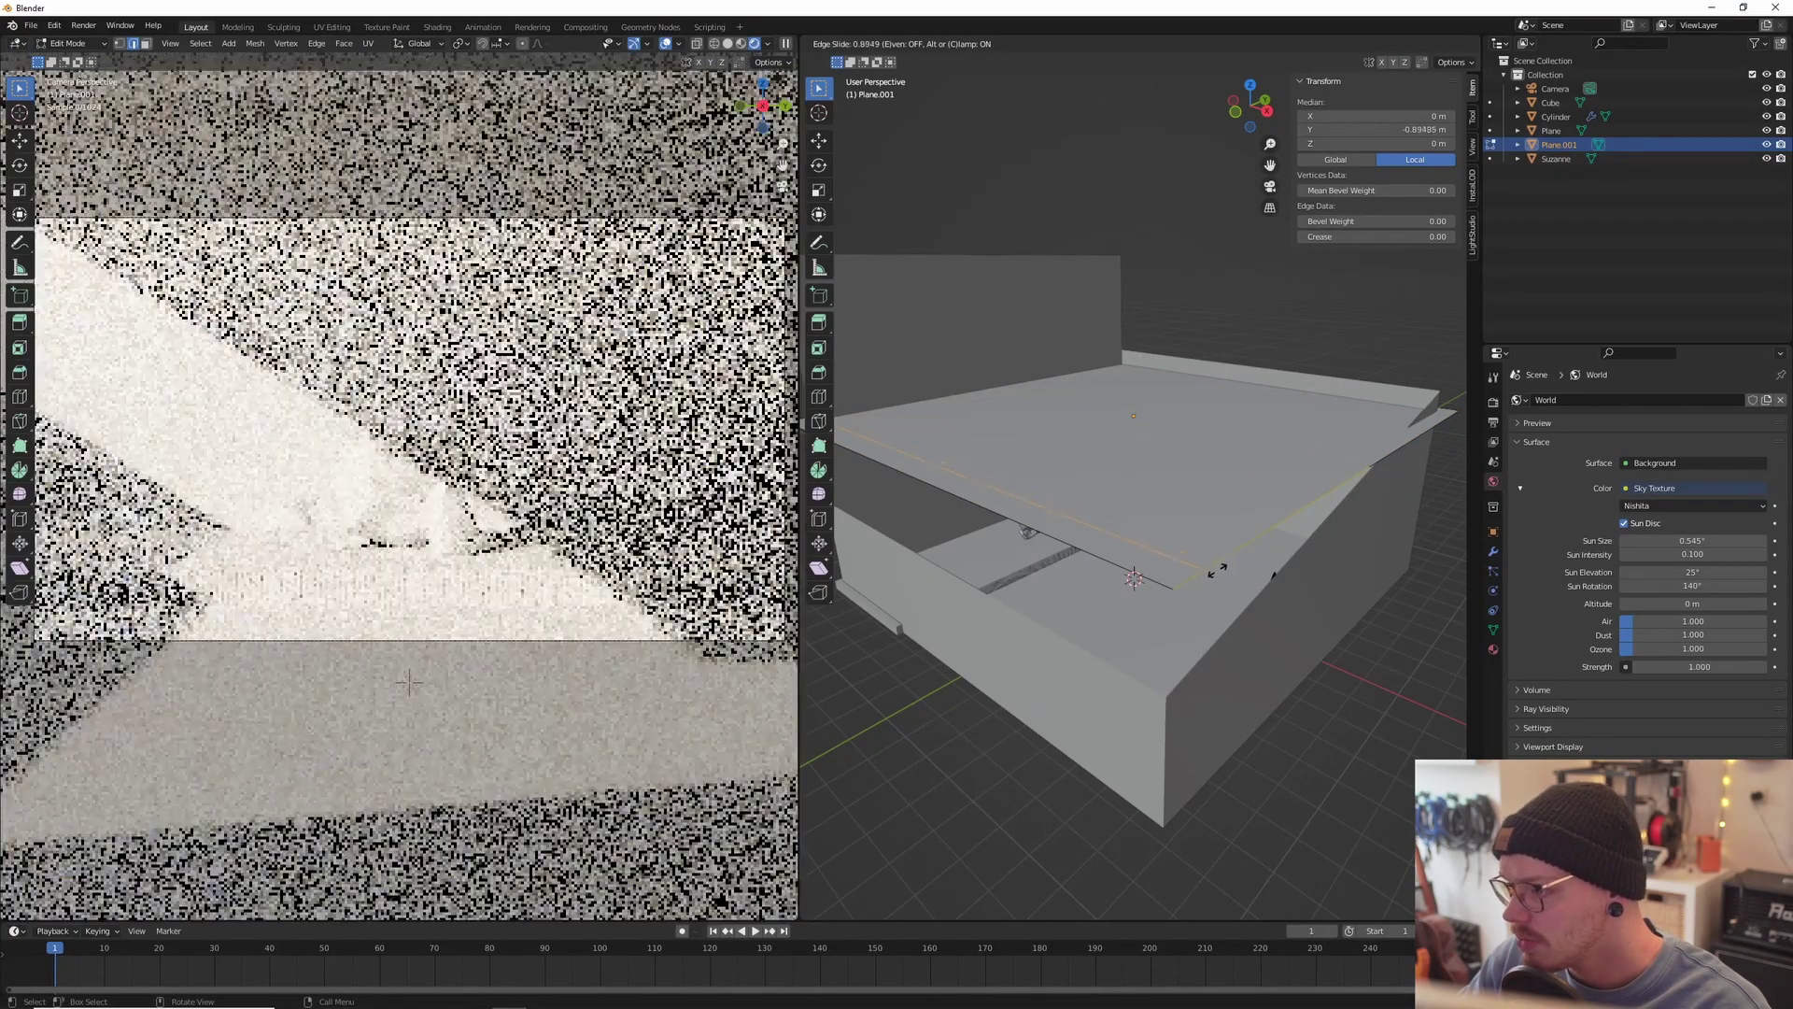
click(1263, 507)
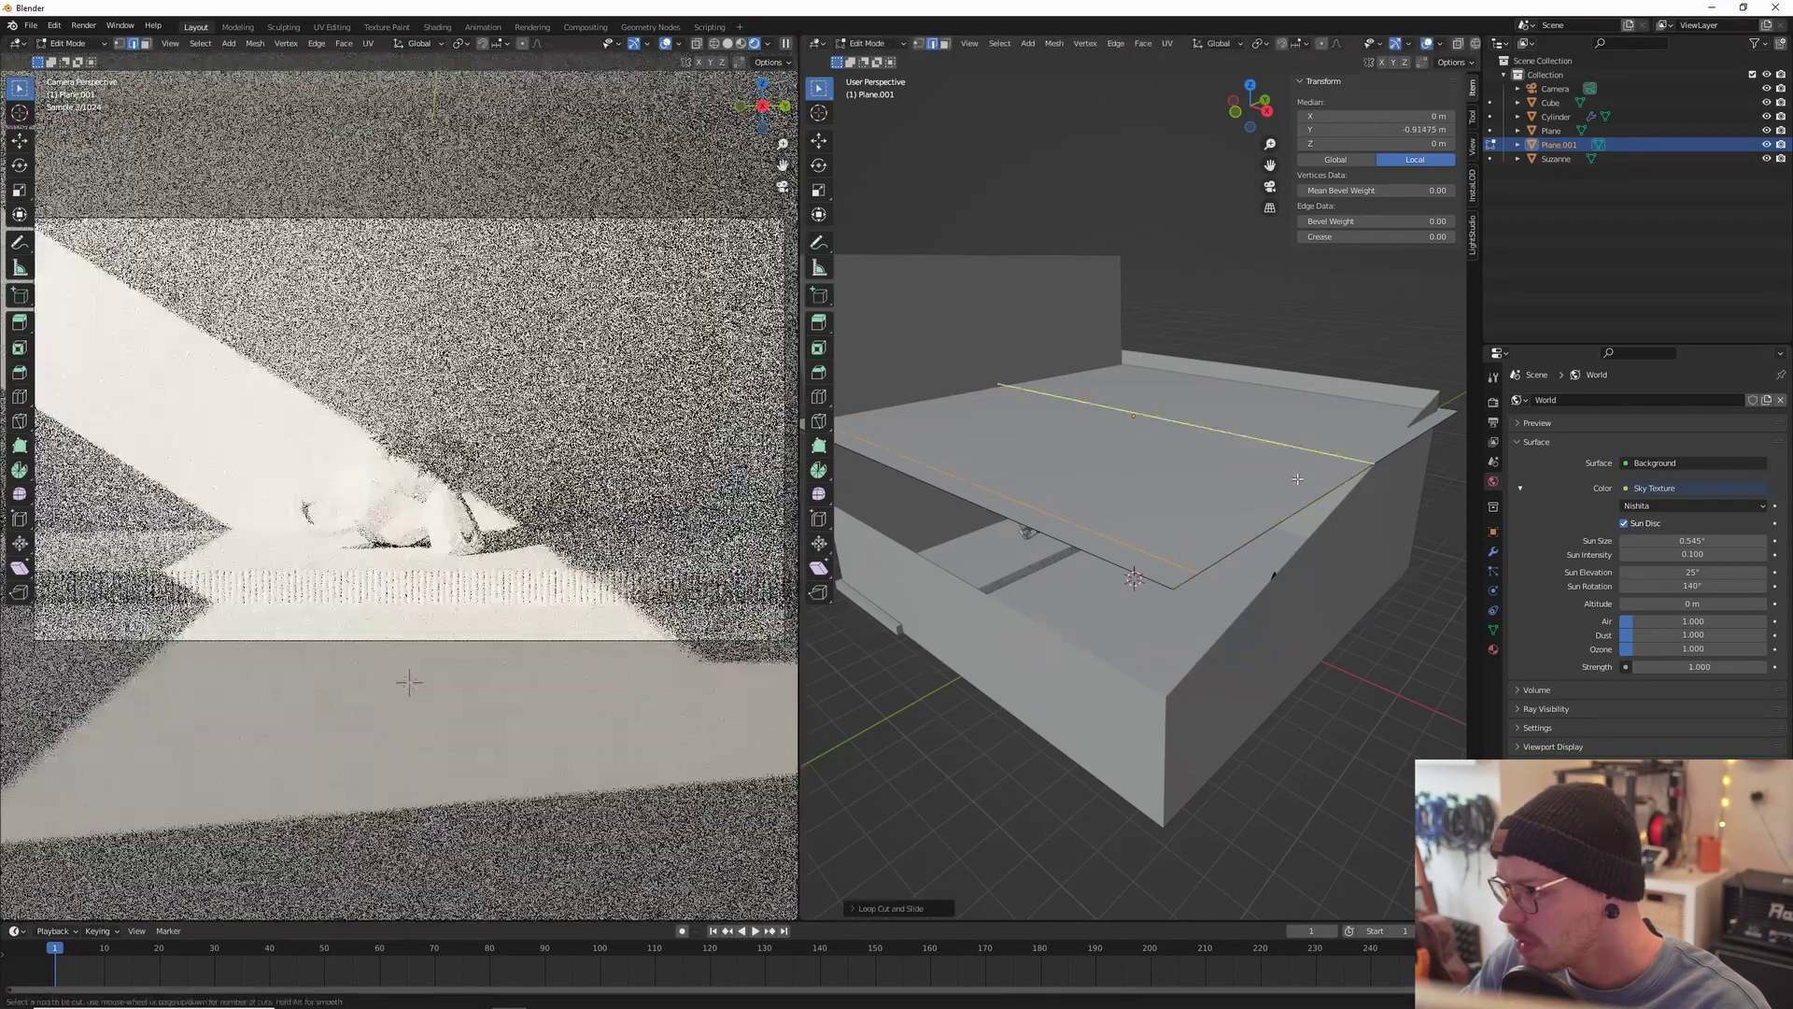
click(1297, 478)
click(1147, 526)
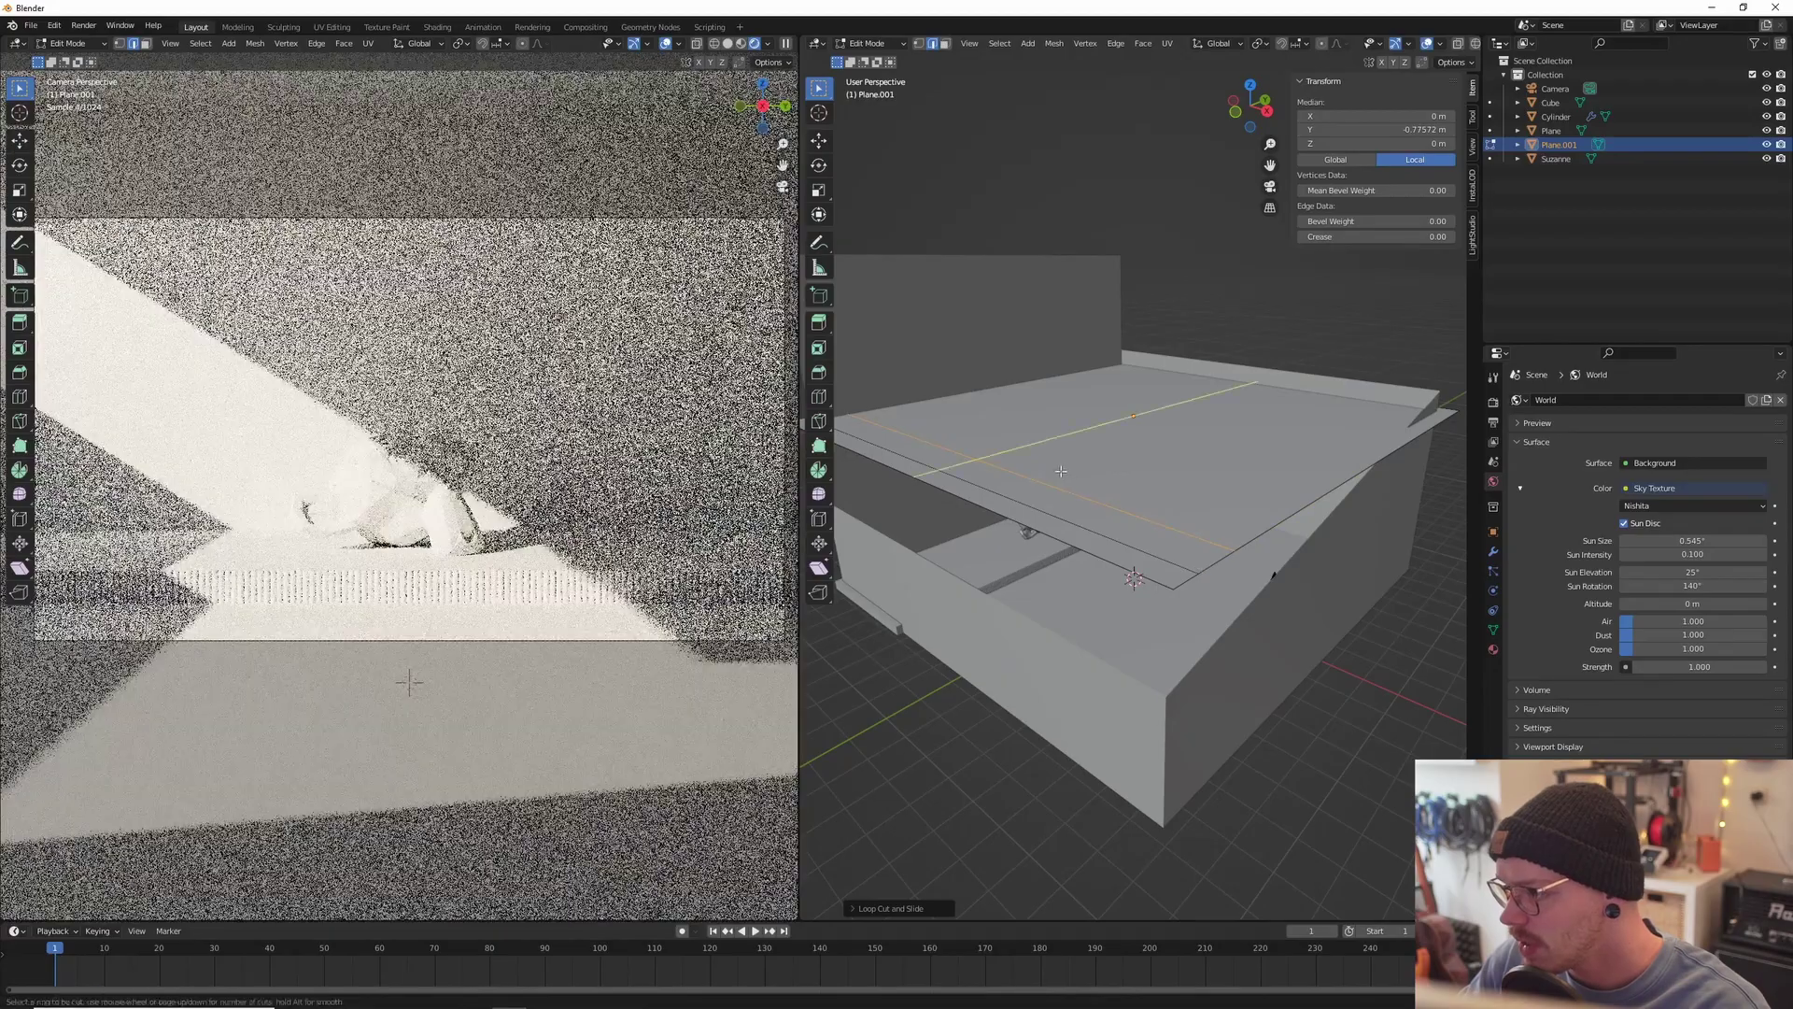
Step: Cut two perpendicular edge loops across the ceiling plane, at local X of about -0.7 m and 0.05 m
click(1061, 471)
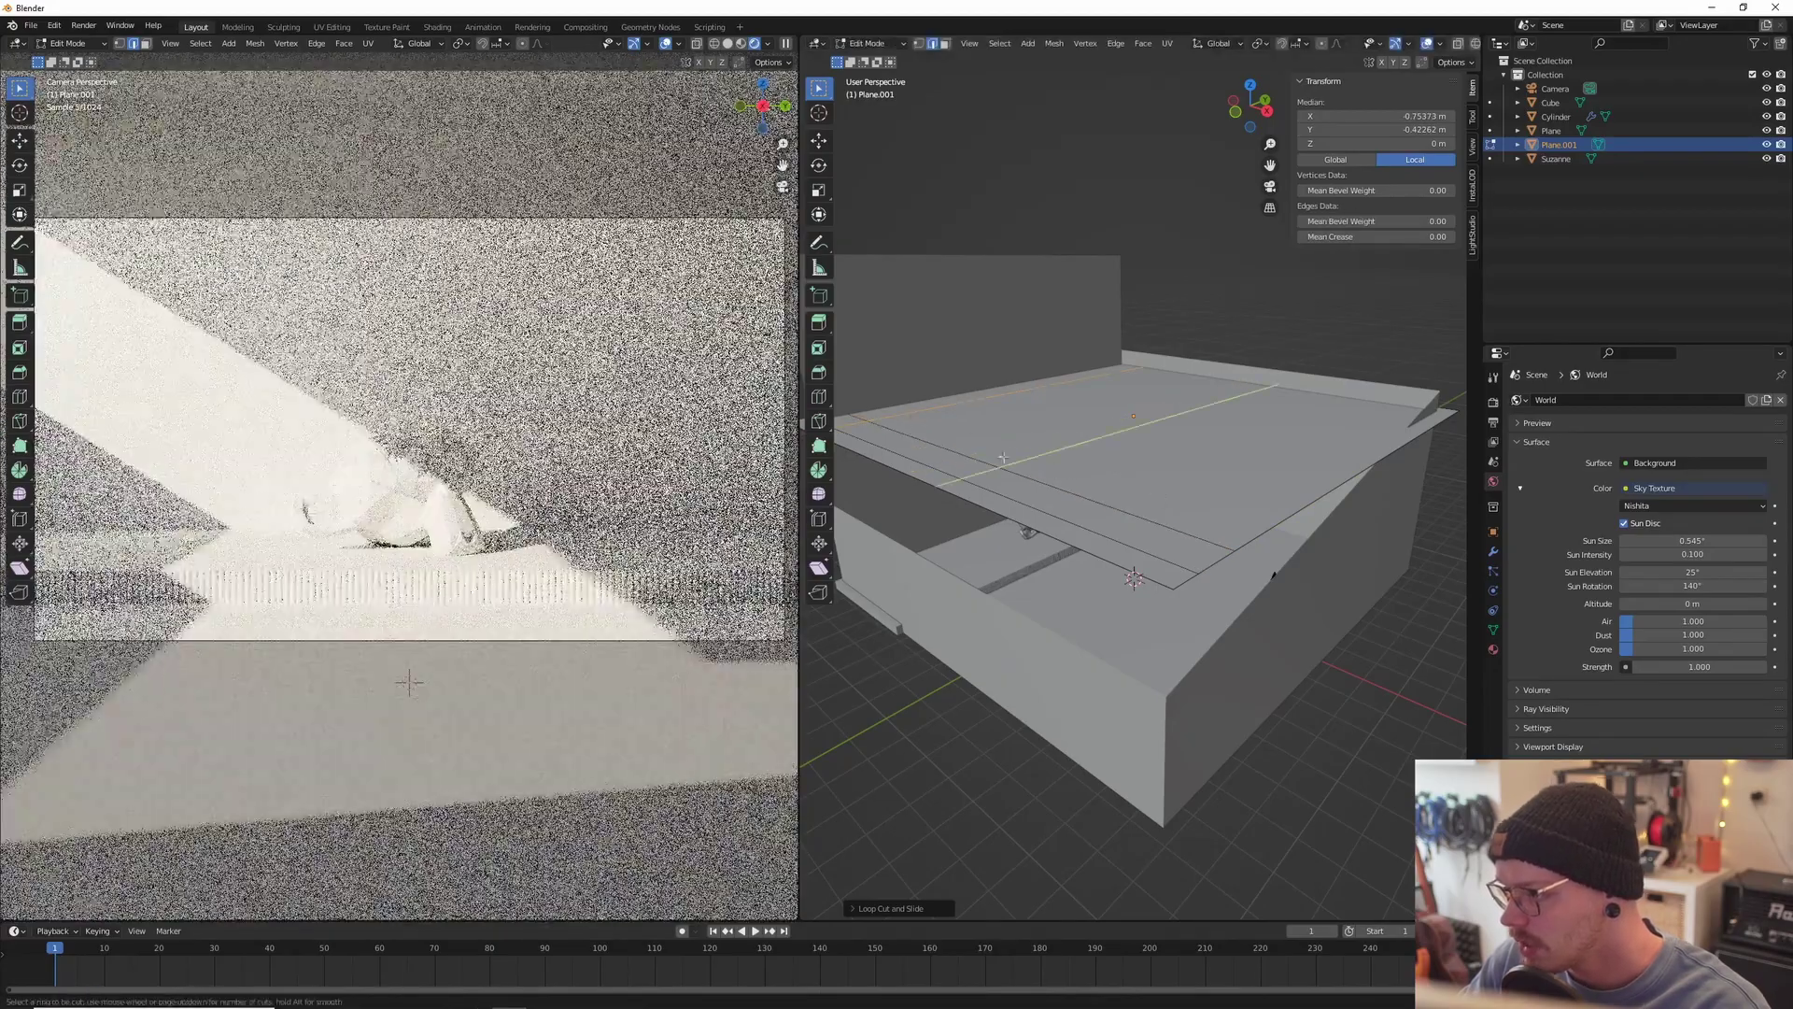
click(996, 453)
scroll(997, 454, down, 5)
middle_drag(998, 454, 1072, 499)
scroll(1070, 501, up, 4)
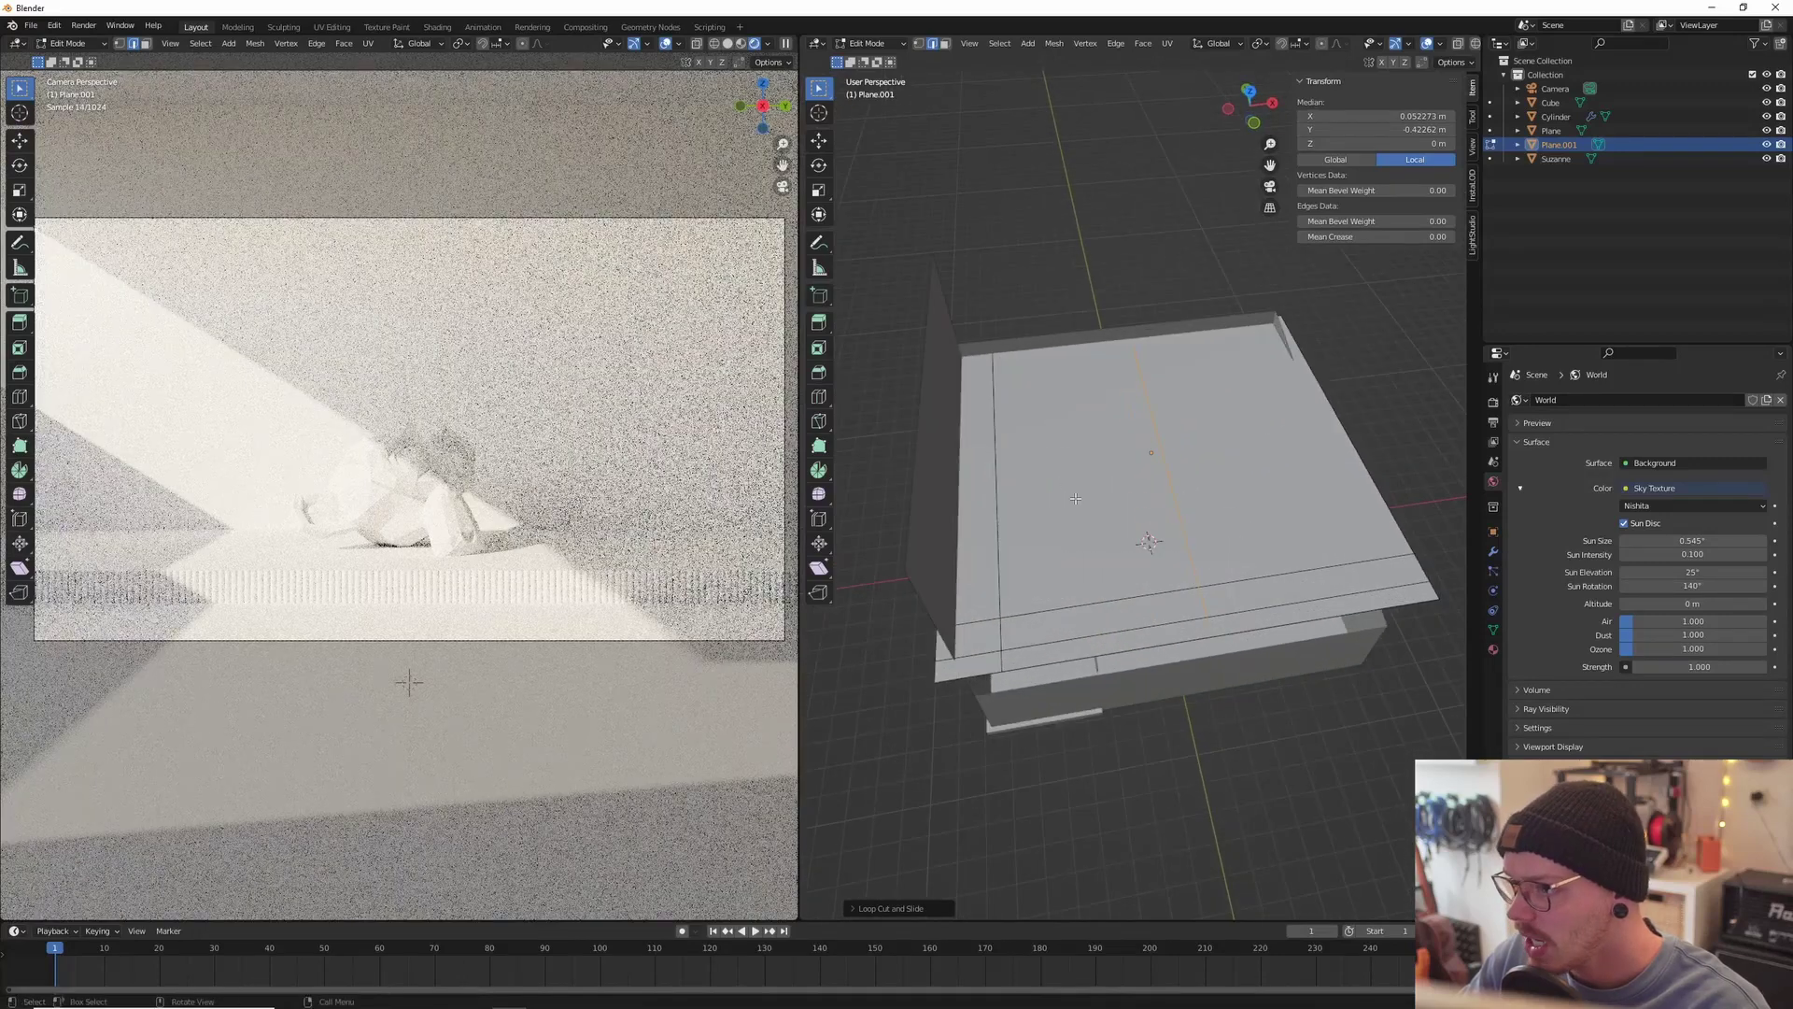
Step: Move the ceiling edge loop nearest the tall wall along X to a local X of about -0.89 m
alt+click(997, 501)
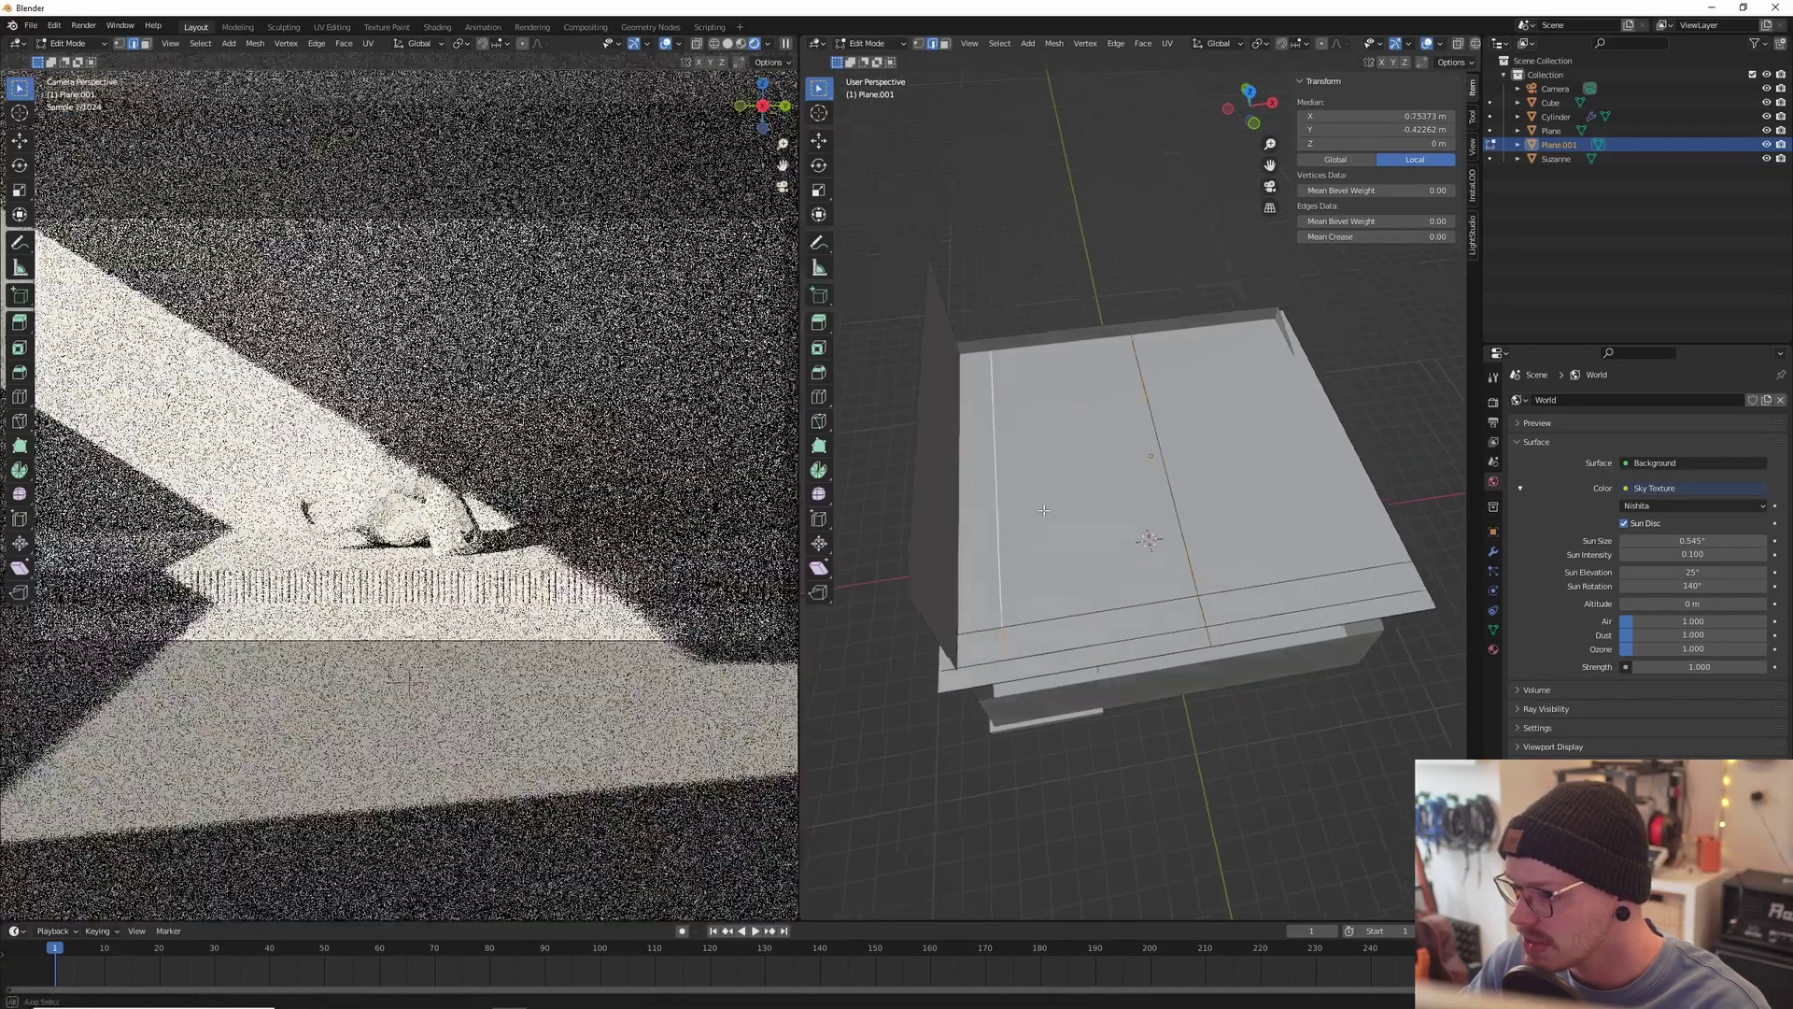
key(g)
key(y)
key(x)
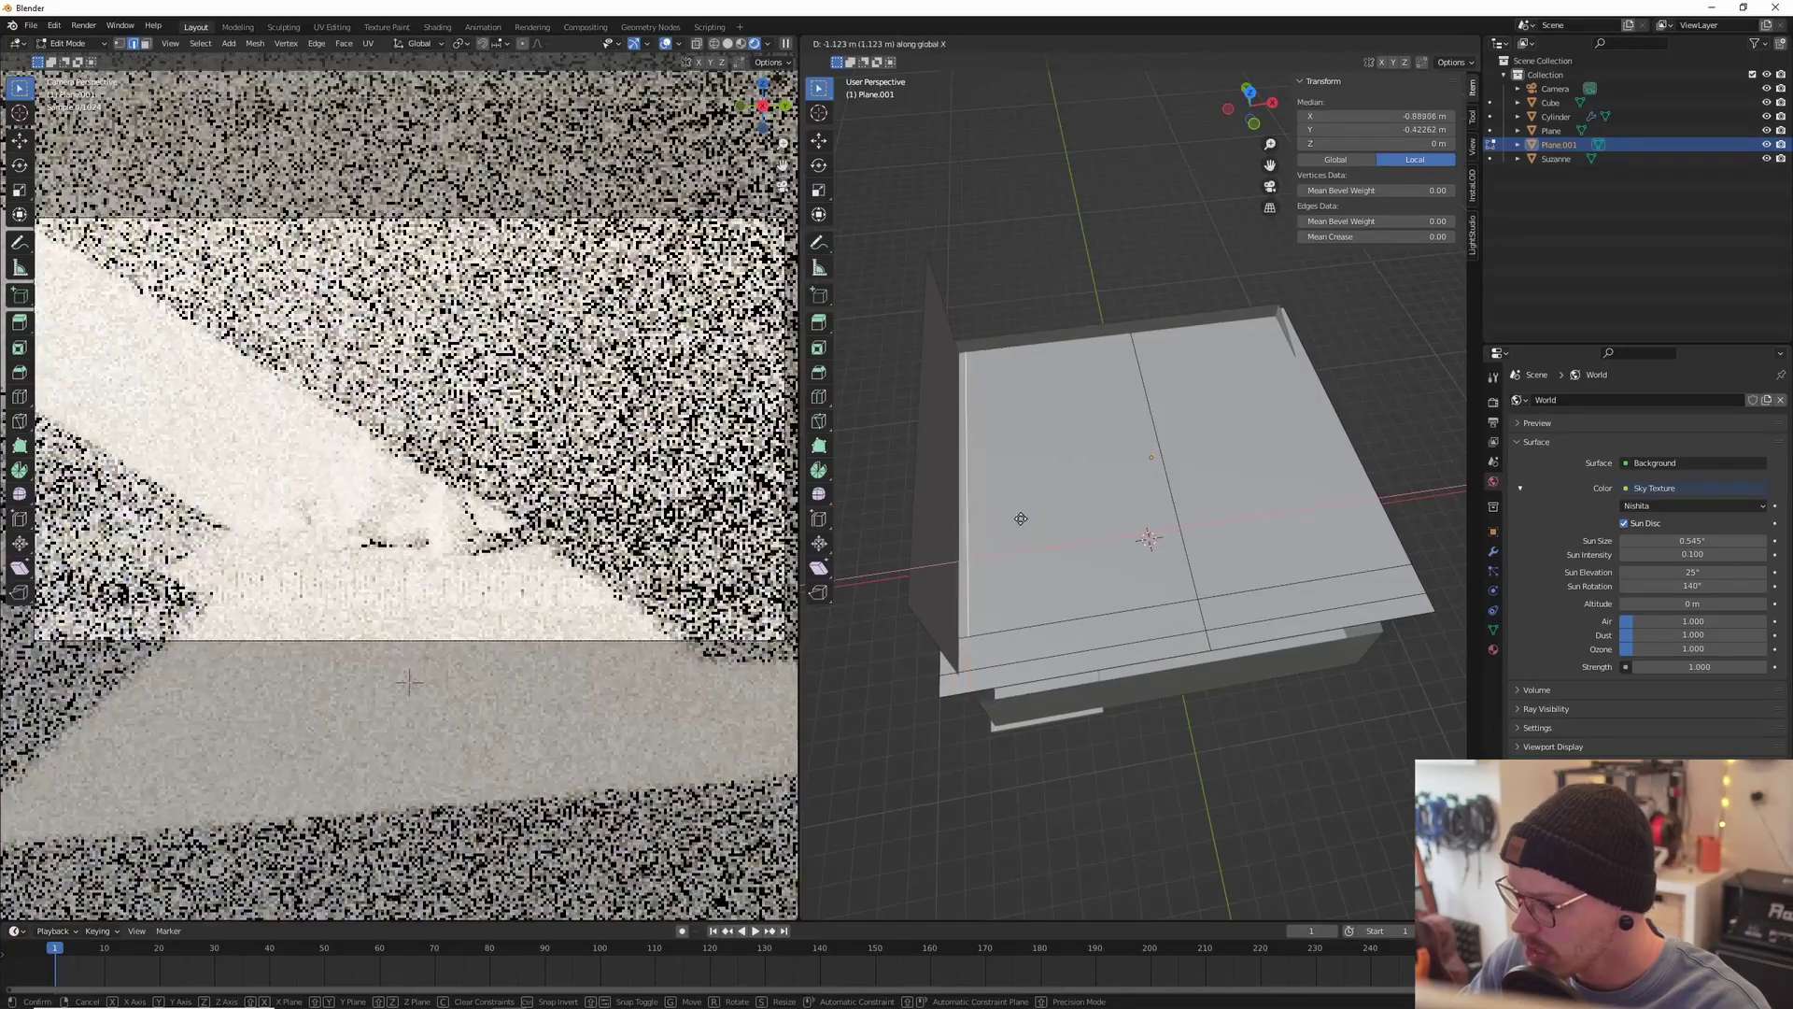
click(1021, 518)
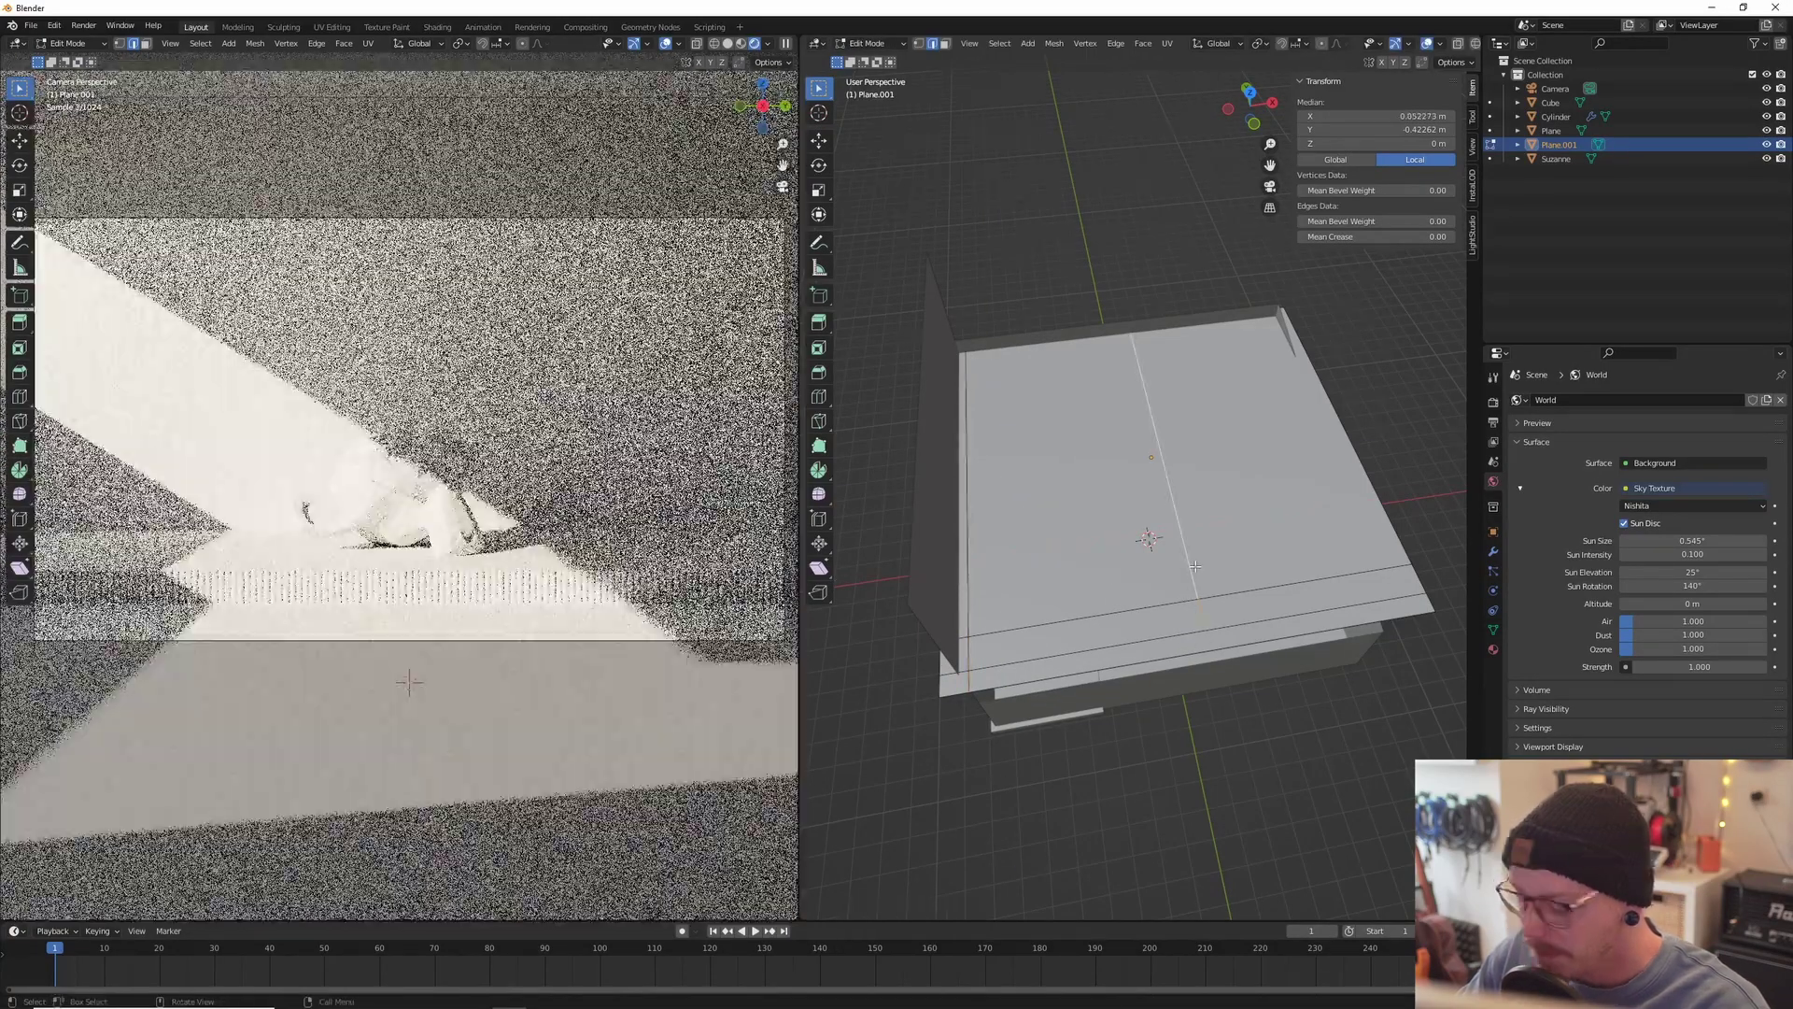
Step: Shift the middle edge loop of the ceiling along X to a local X of about 0.01 m
key(g)
key(x)
click(1185, 563)
key(Tab)
key(Tab)
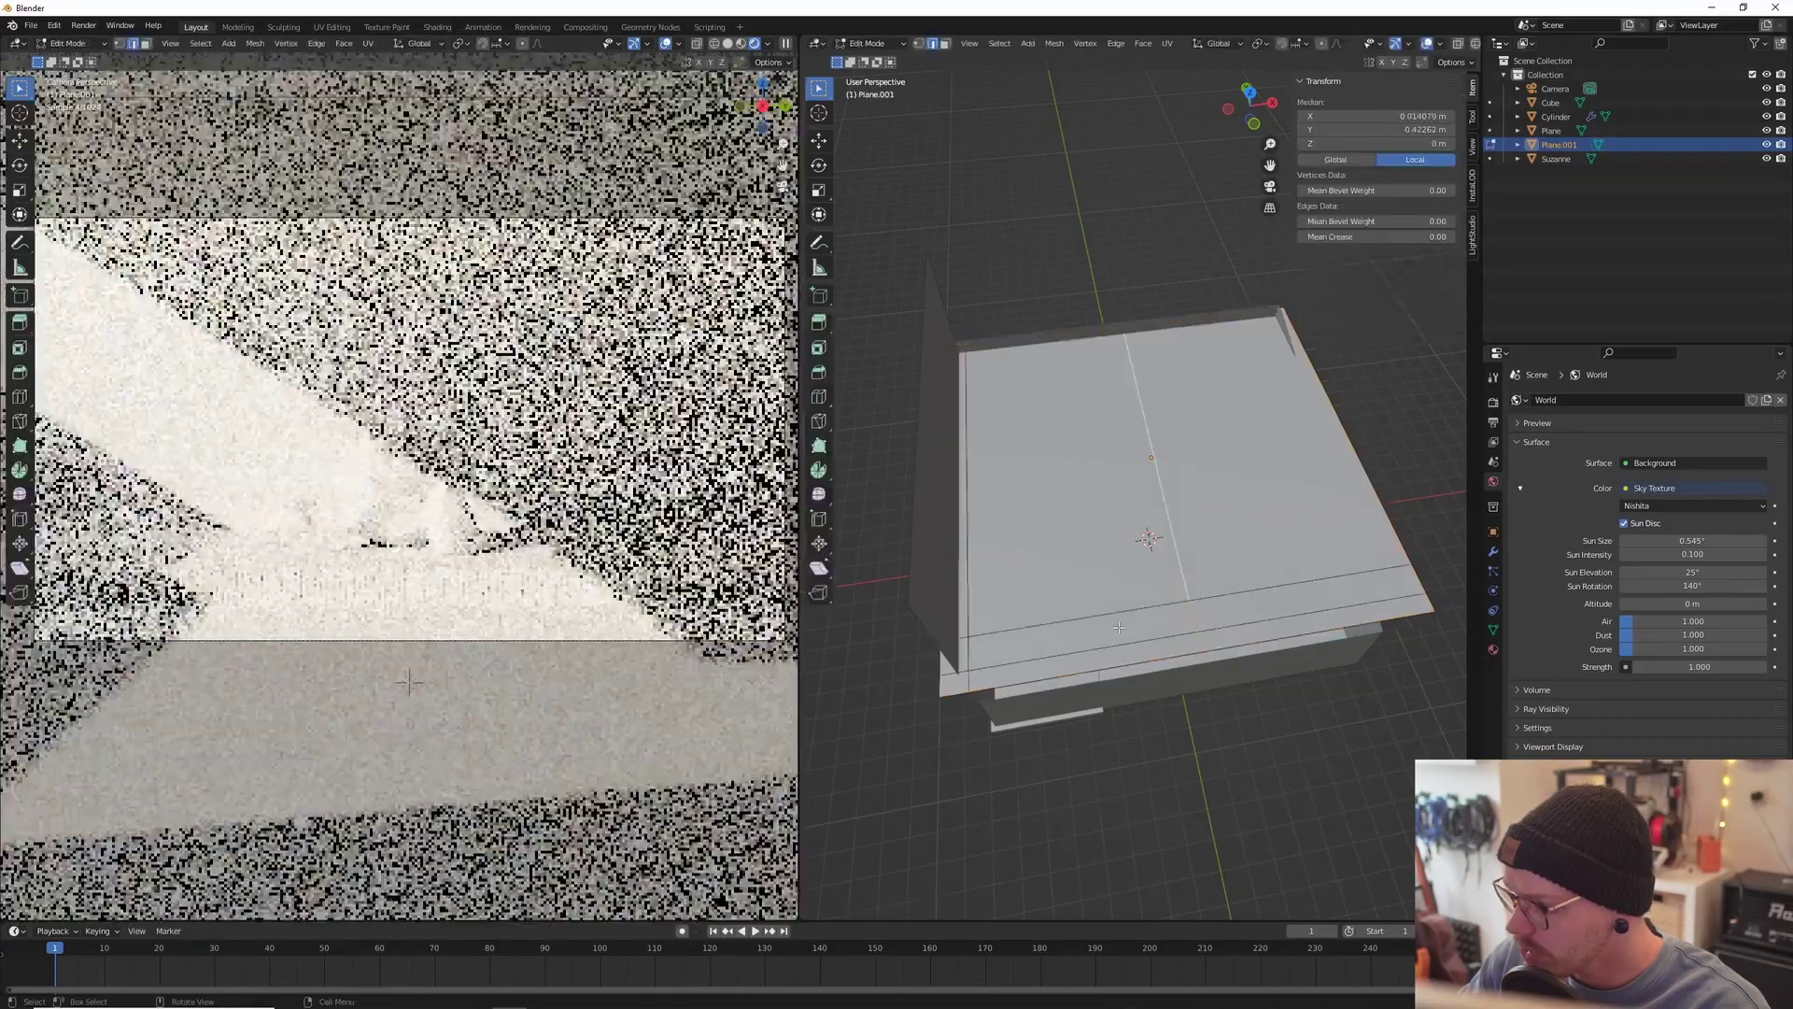
Step: Delete the narrow ceiling face enclosed by the crossing edge loops to create an opening for the sunlight
key(alt+a)
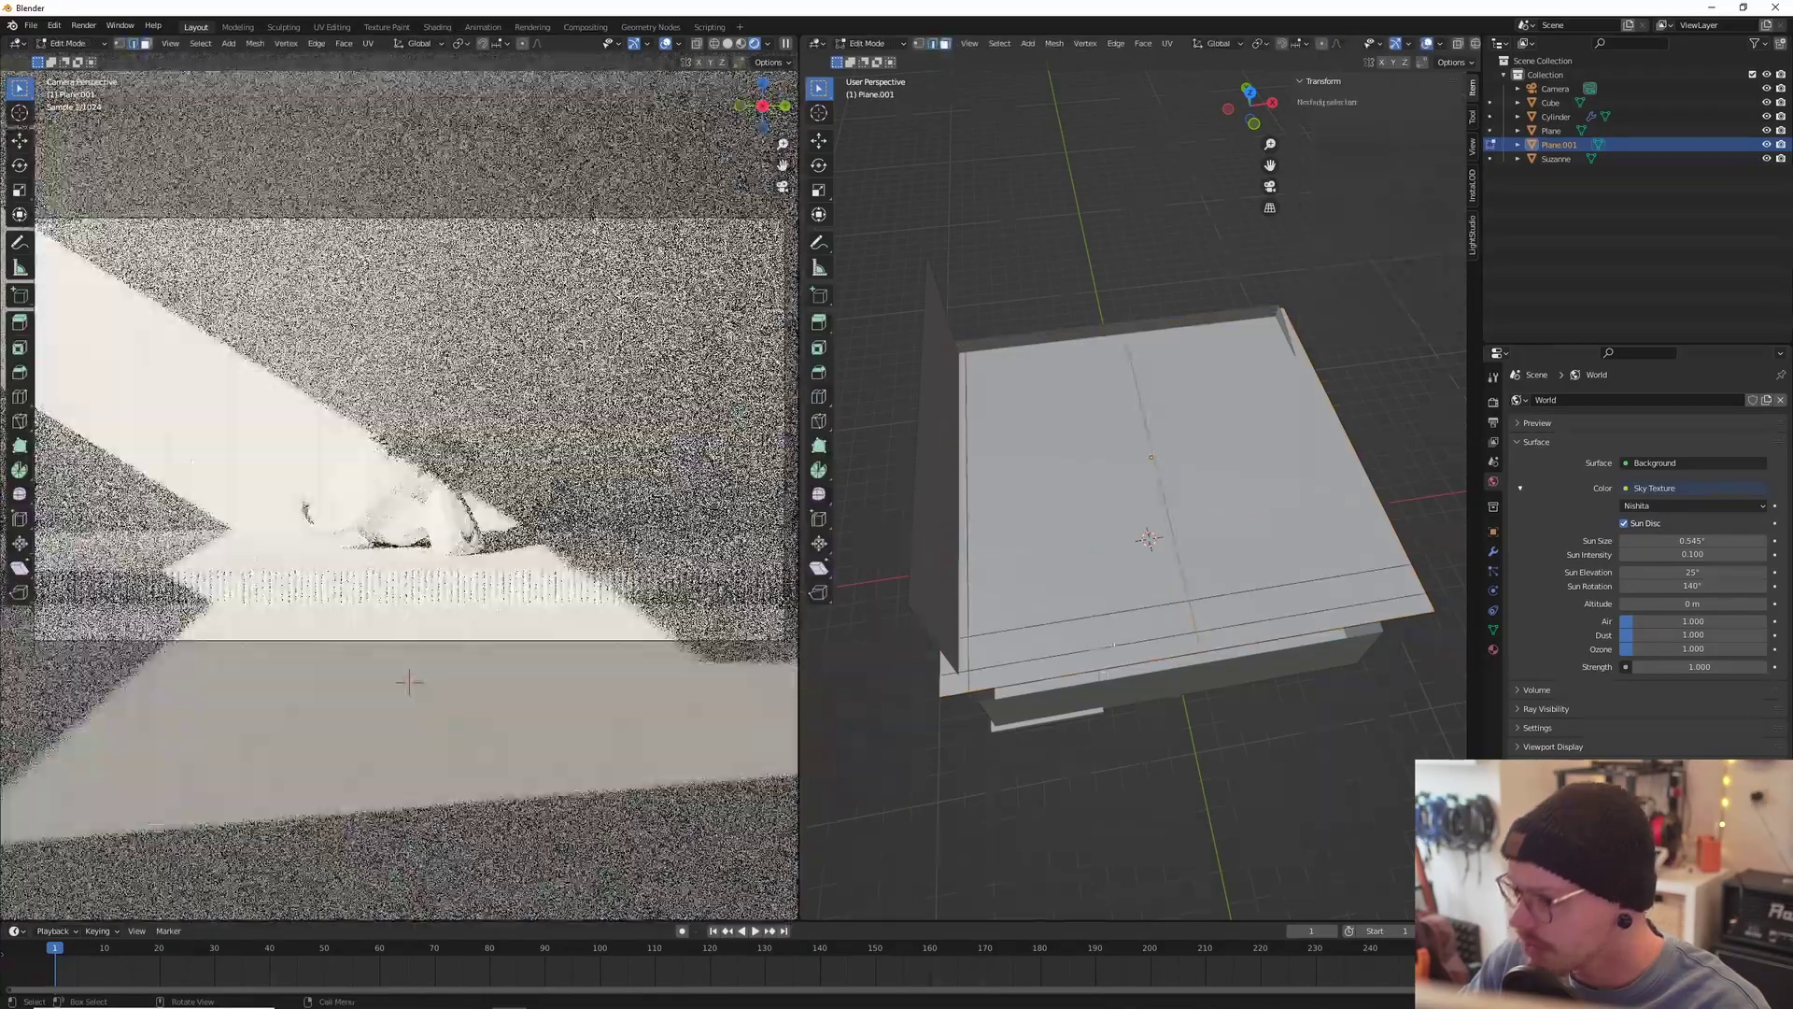
click(1086, 636)
key(x)
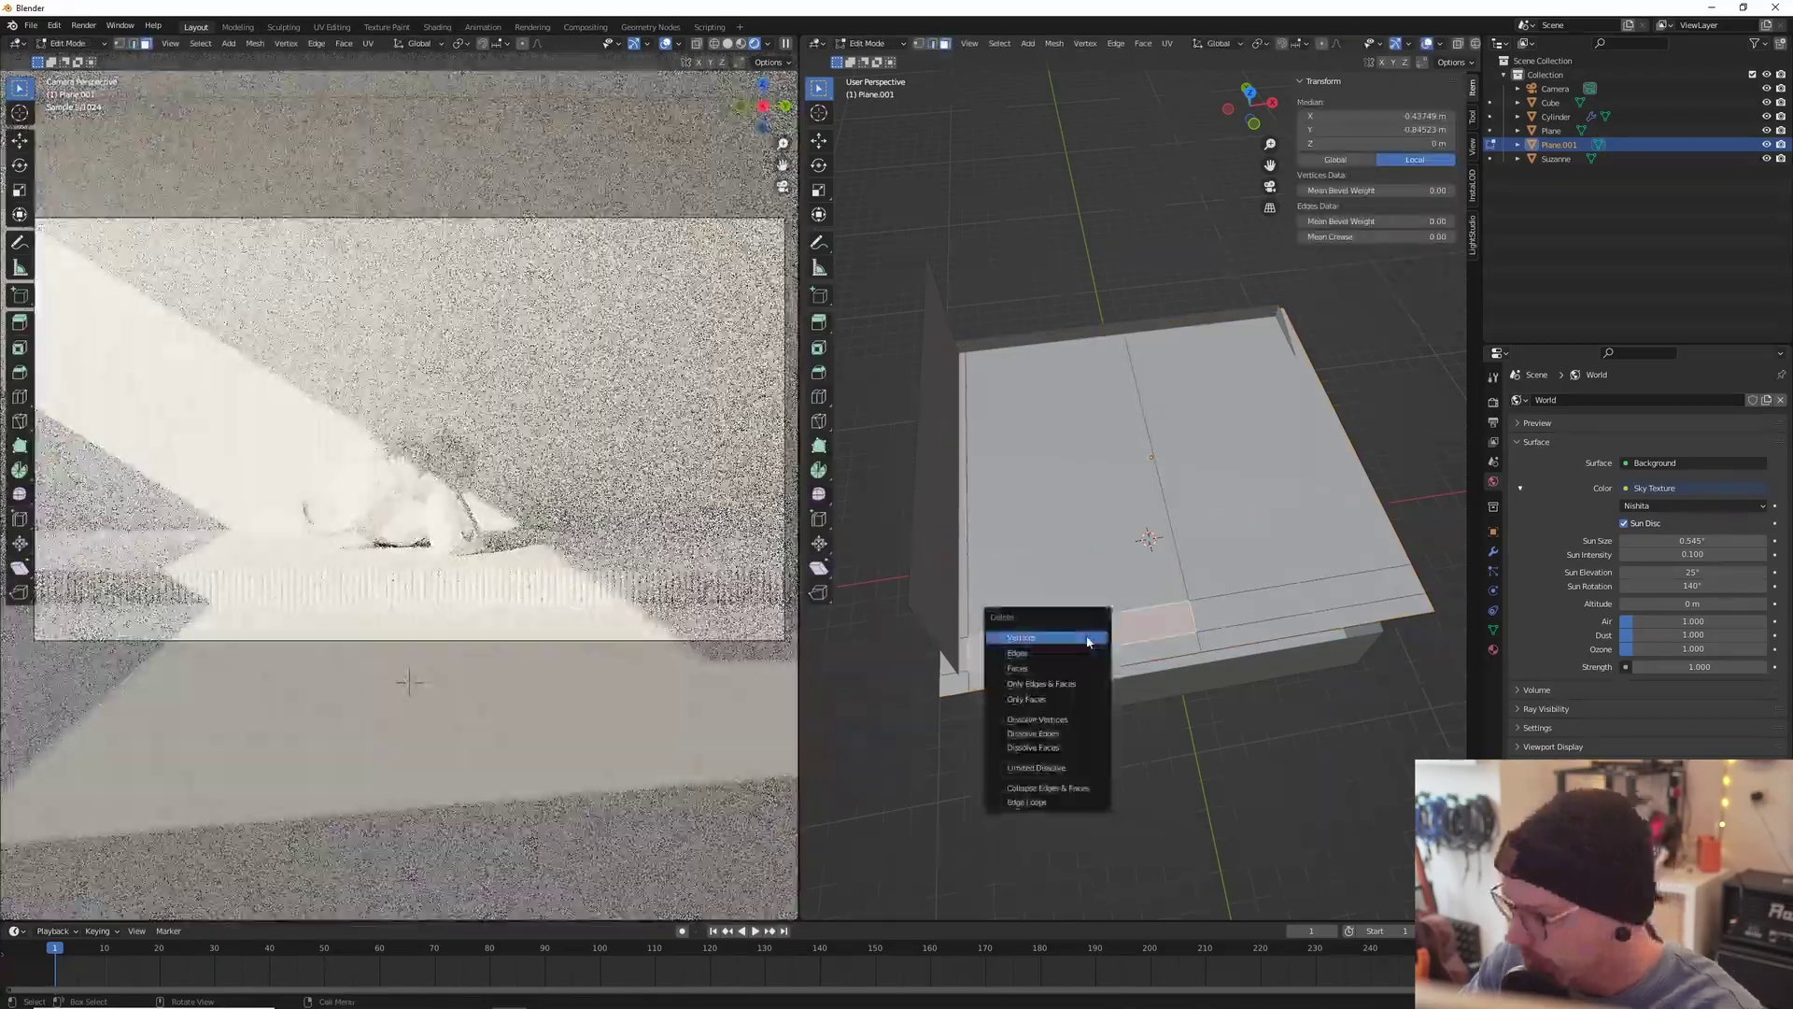
click(1034, 667)
middle_drag(1034, 668, 1018, 588)
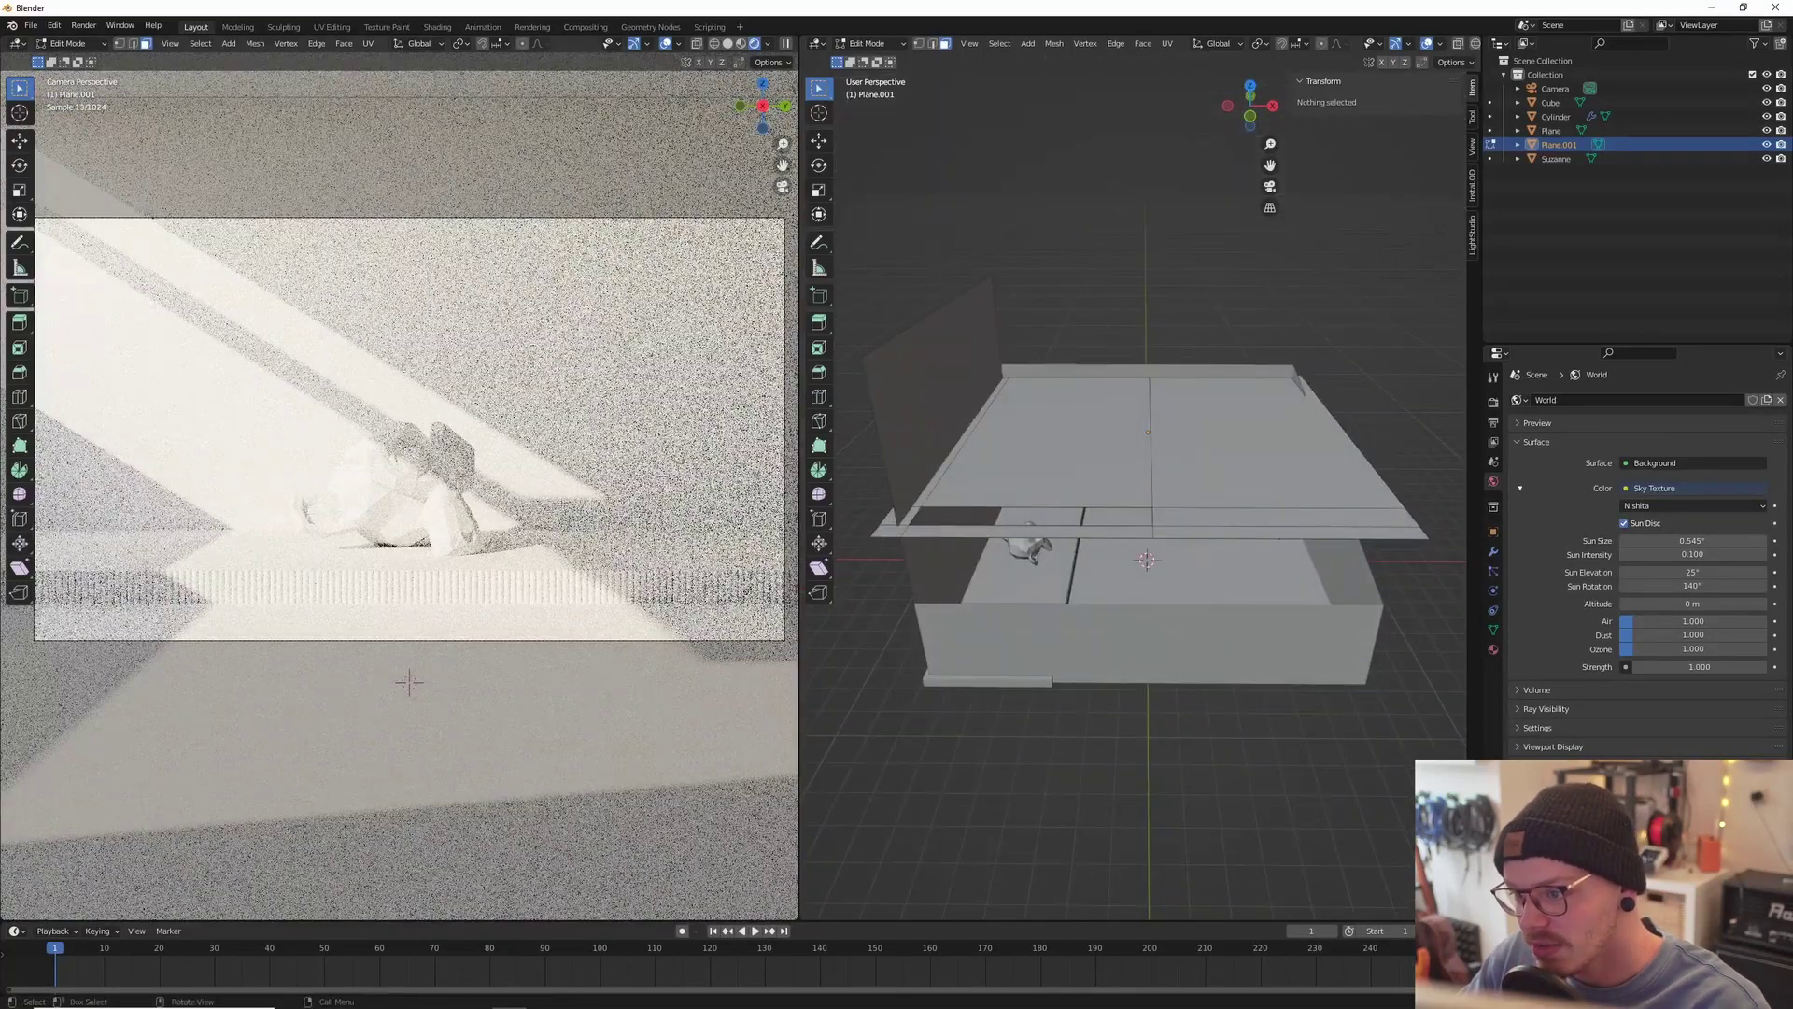
middle_drag(1134, 518, 1122, 579)
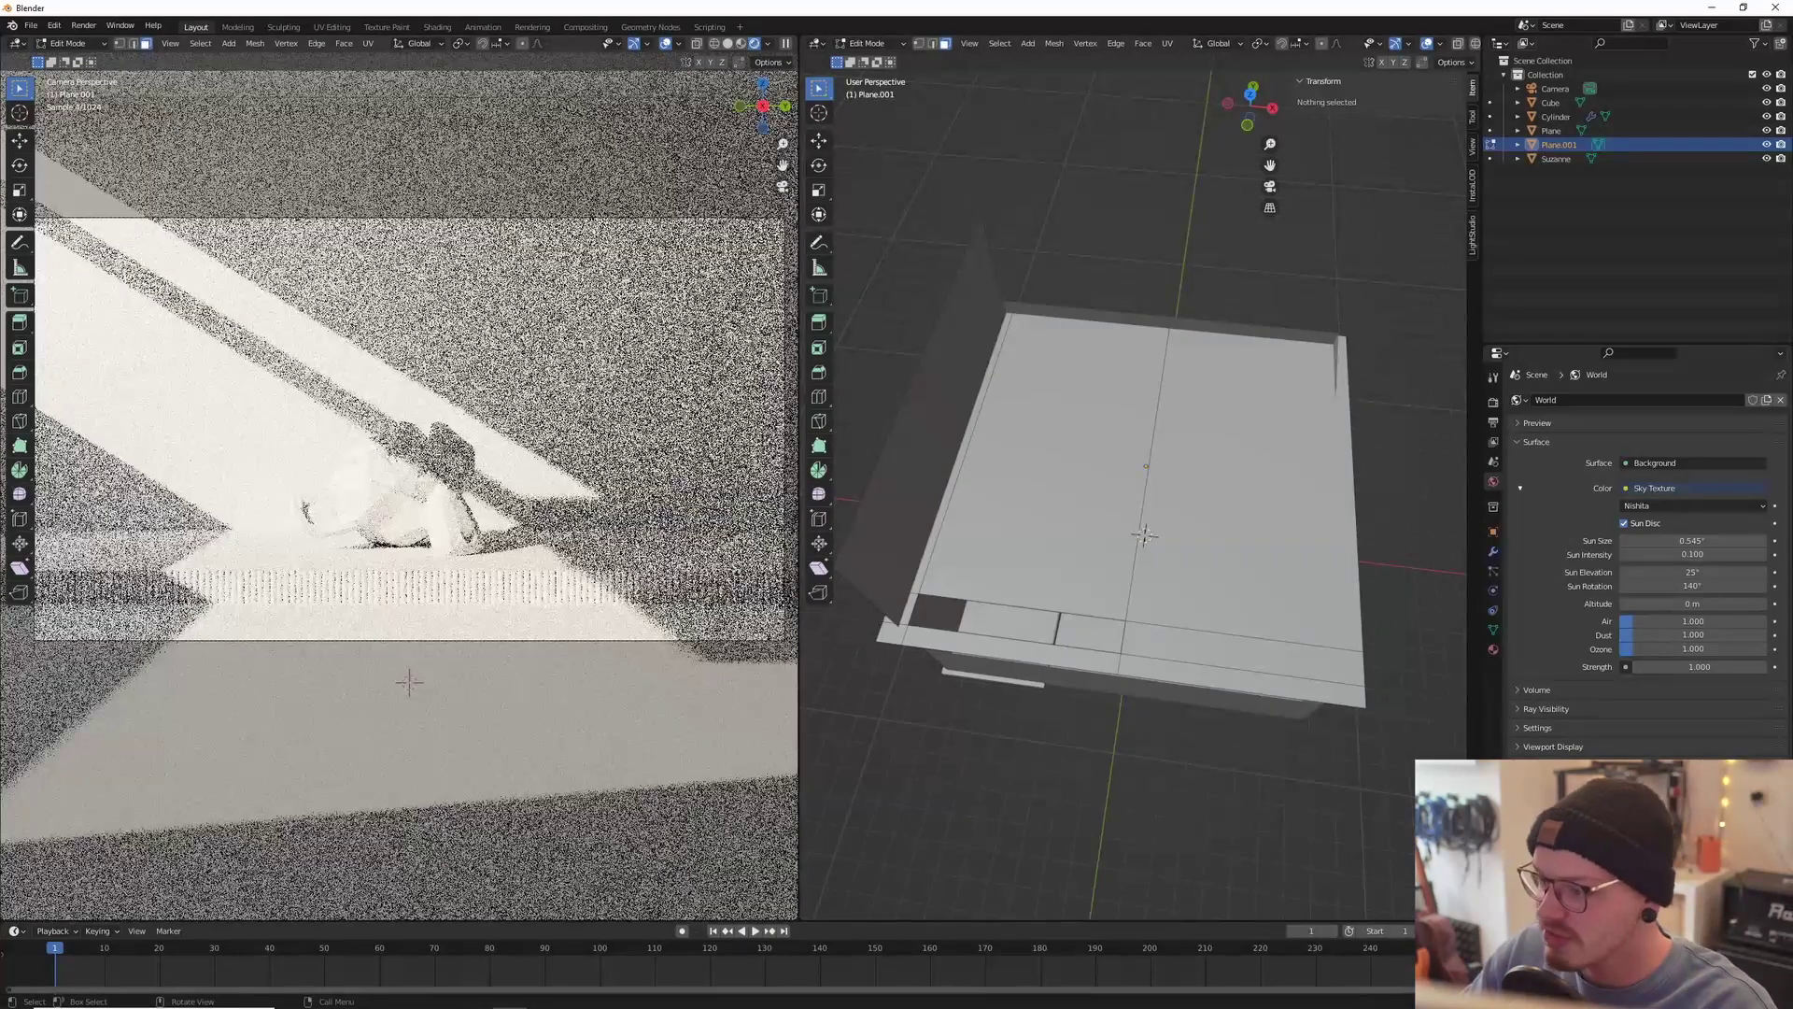
Step: Lengthen the ceiling opening by moving the edge loop at its end along X to a local X of about 0.55 m
scroll(1091, 633, up, 2)
middle_drag(1116, 625, 1188, 559)
alt+click(1150, 577)
scroll(1172, 561, down, 2)
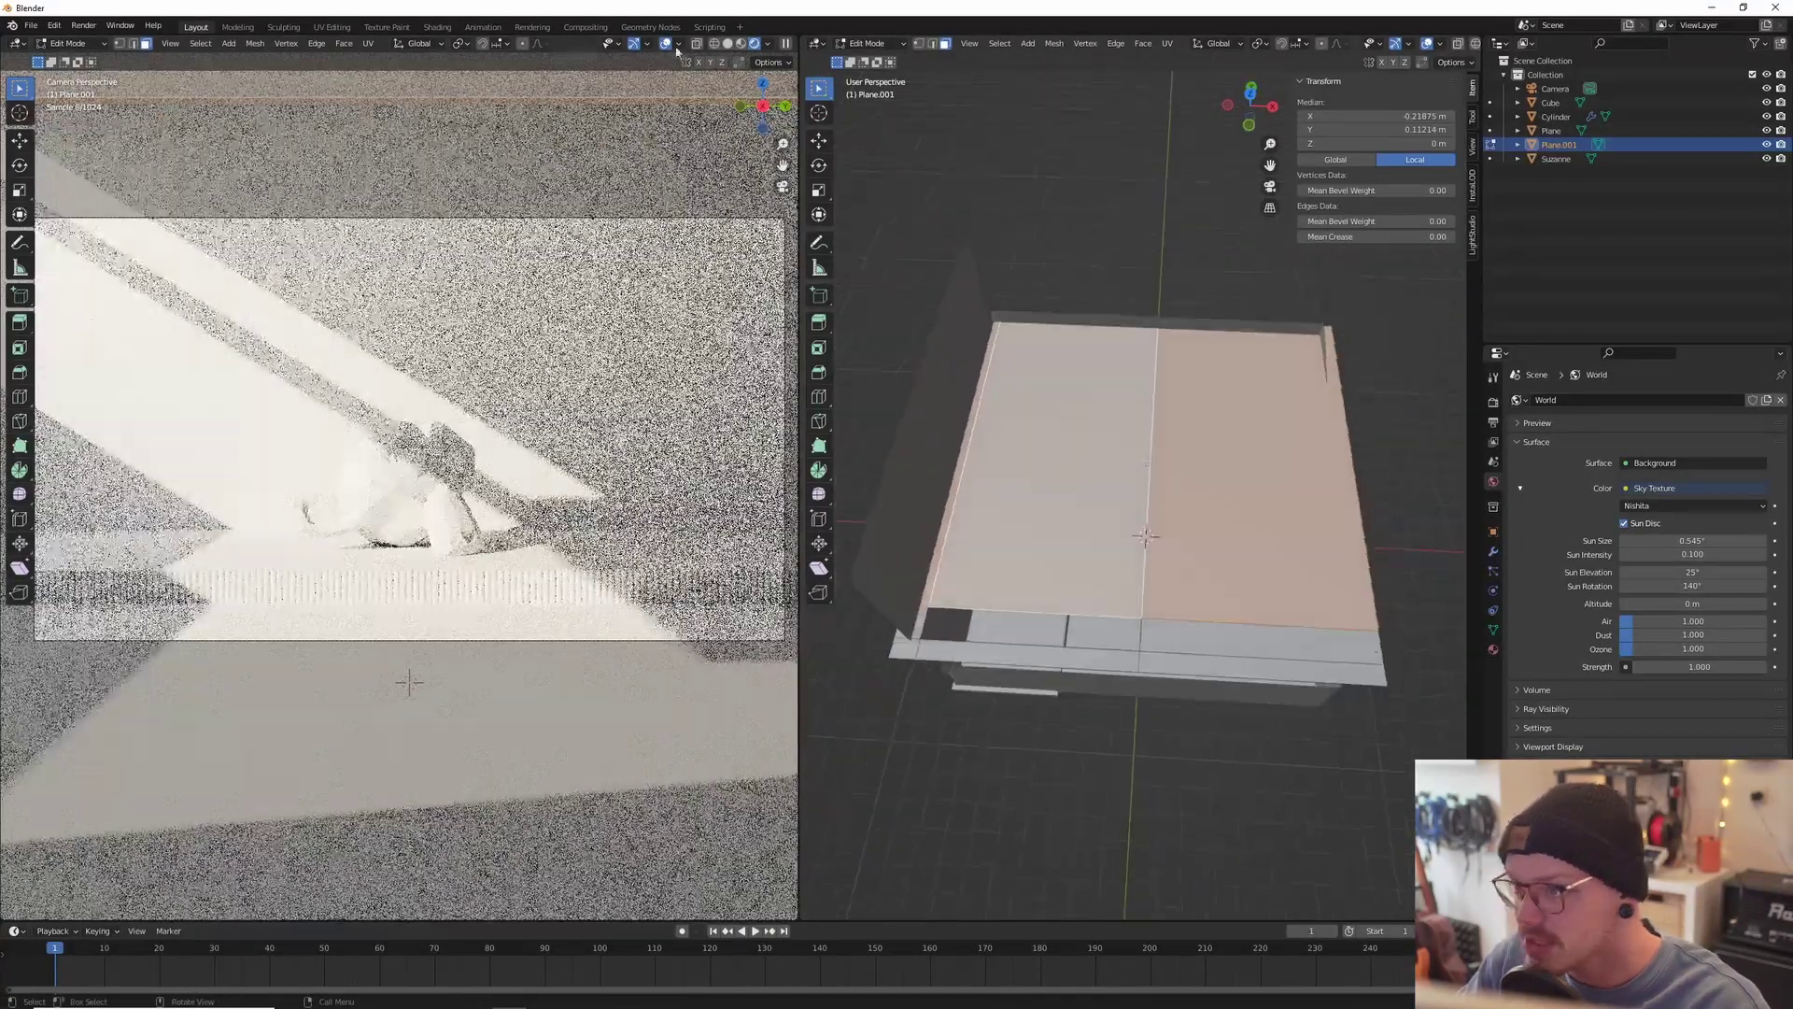
click(931, 43)
click(1113, 660)
middle_drag(1113, 659, 1197, 575)
alt+click(1077, 605)
scroll(1077, 605, up, 2)
scroll(1176, 559, down, 1)
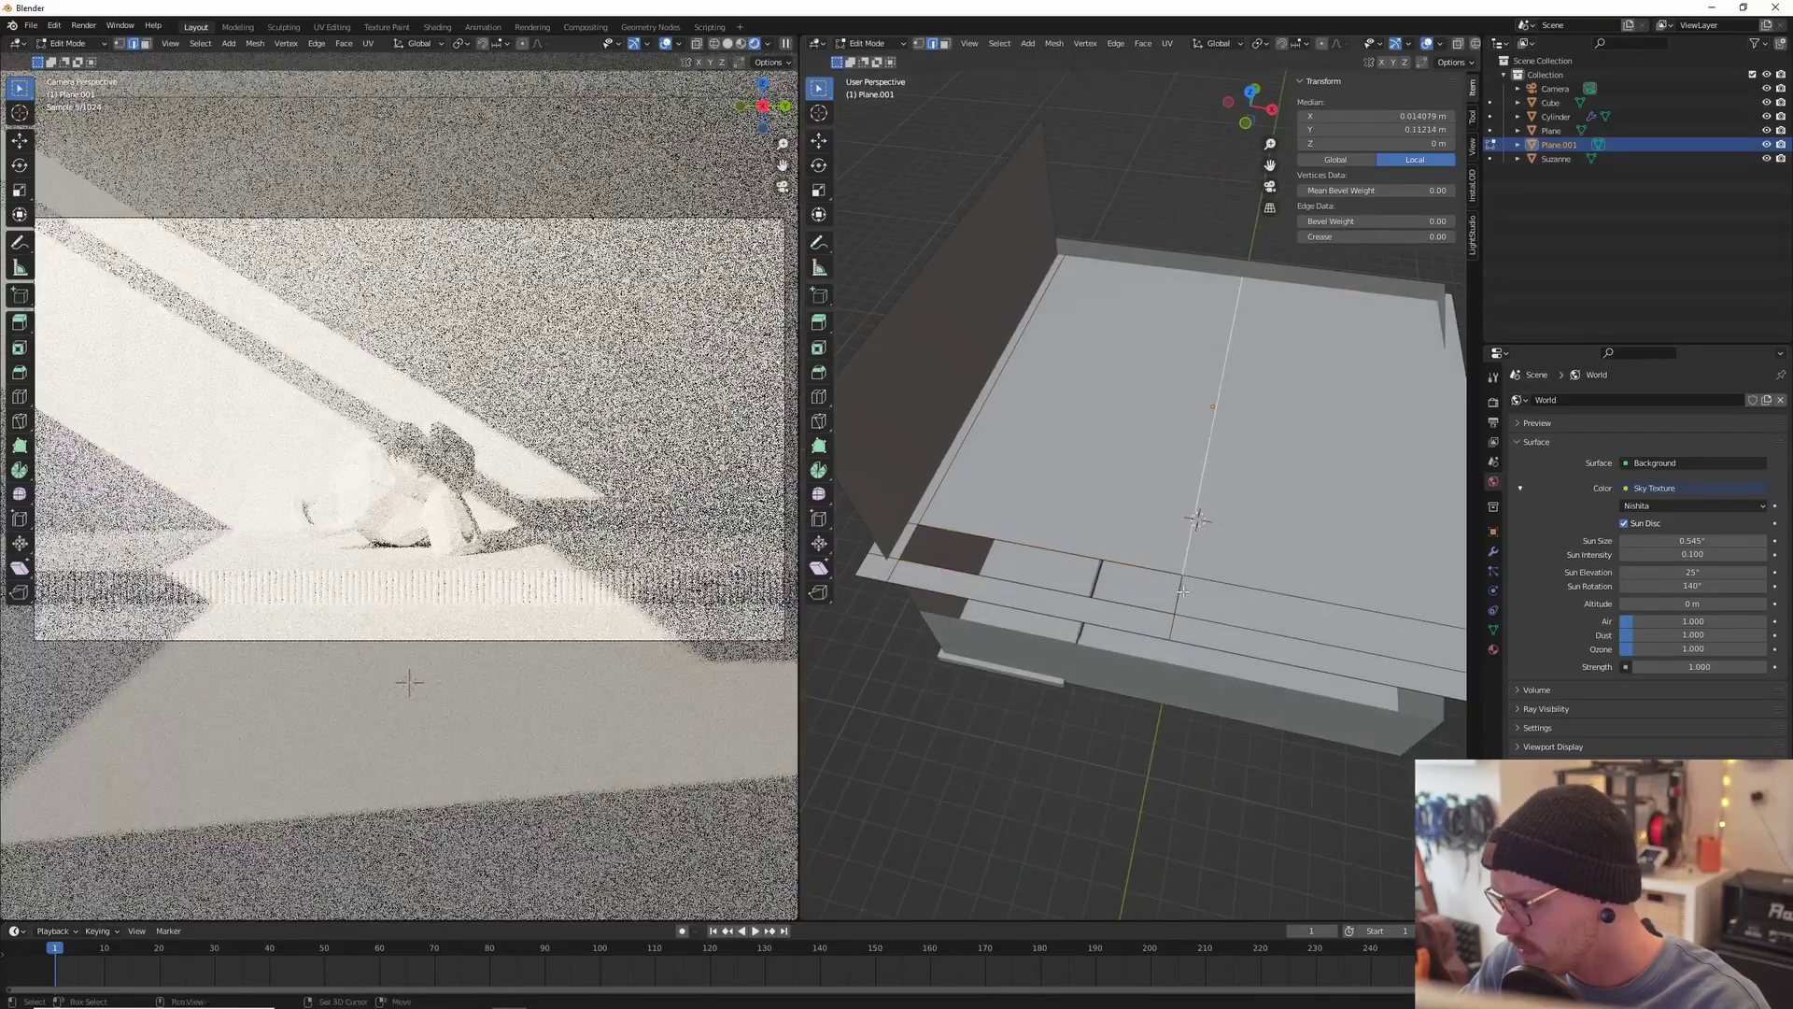
alt+click(1175, 628)
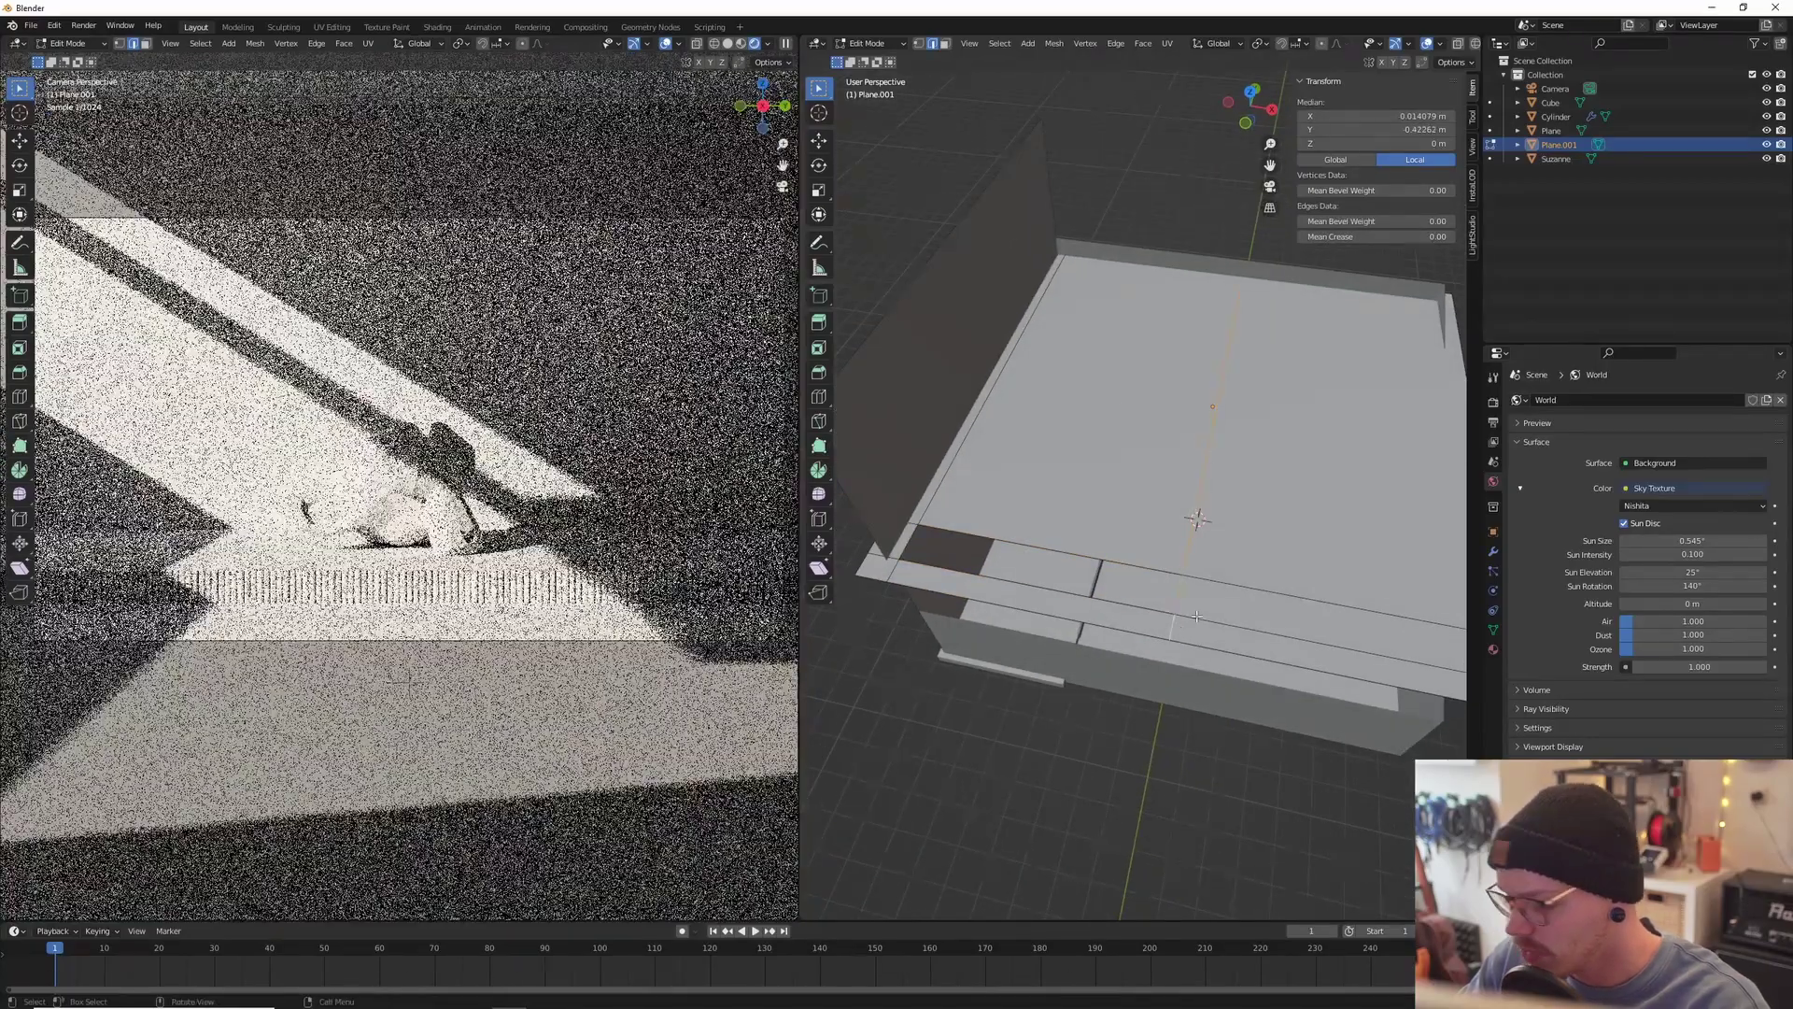
key(g)
key(x)
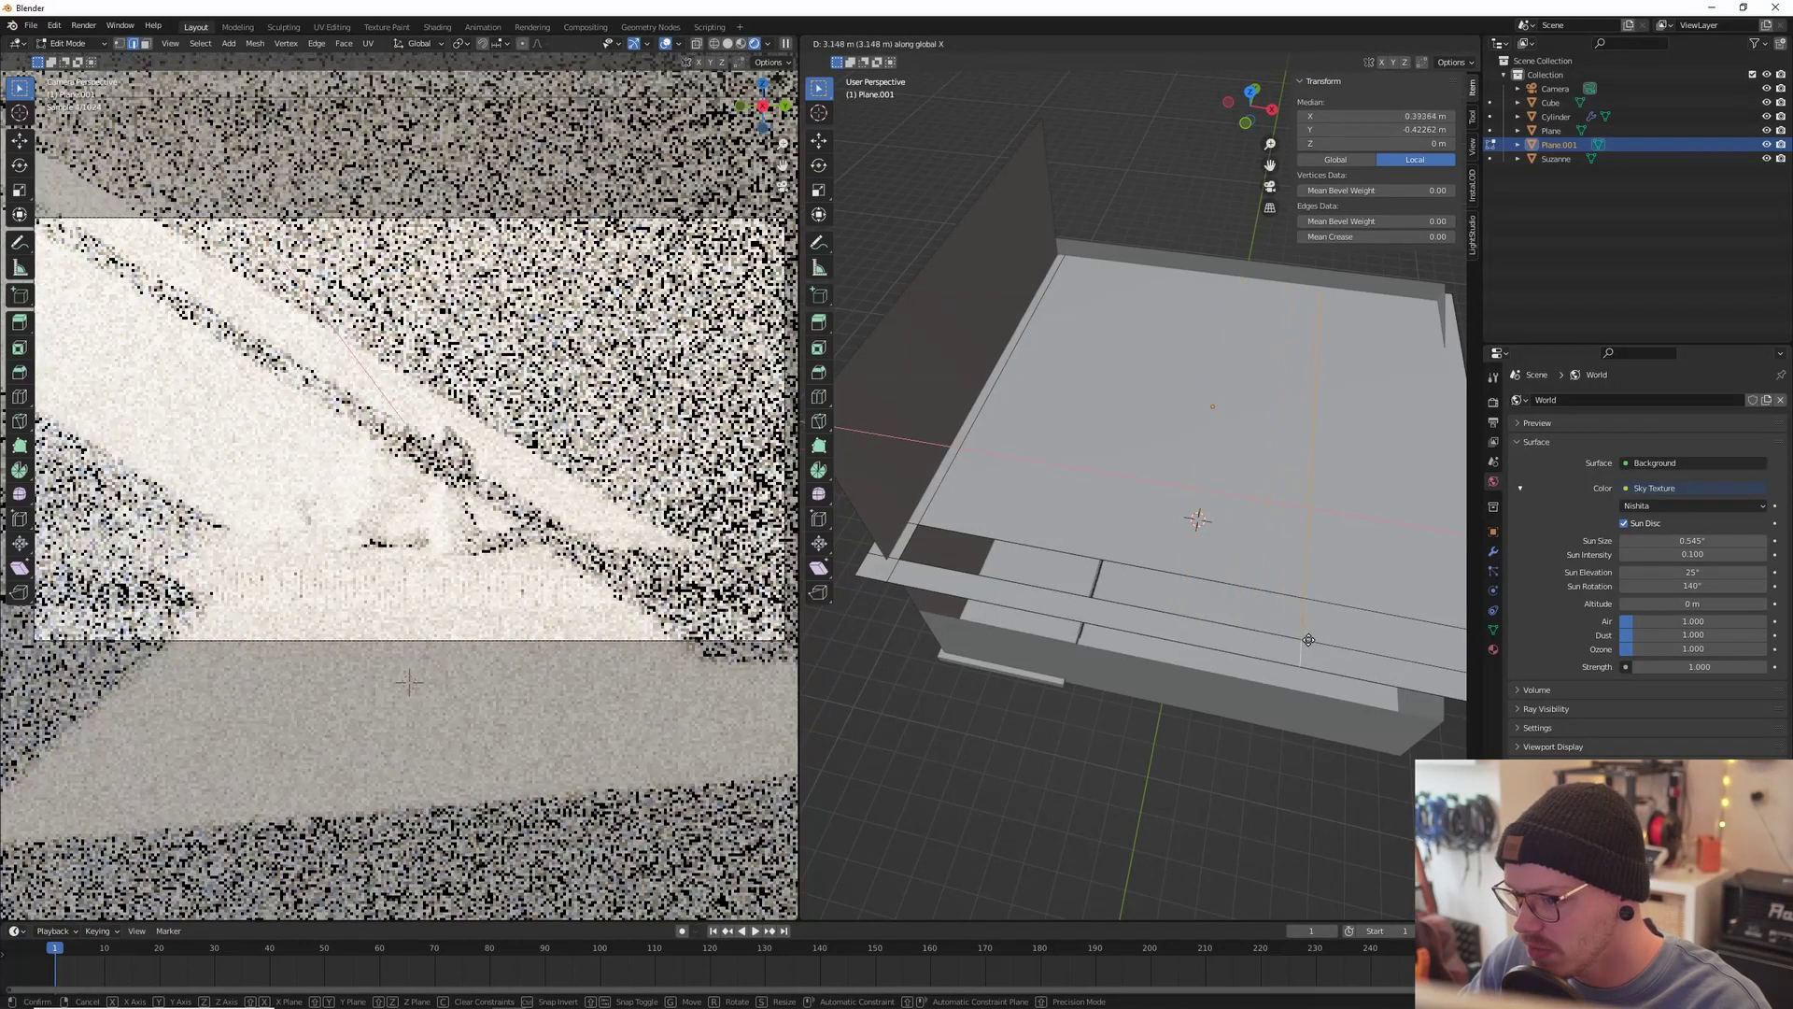
click(1353, 652)
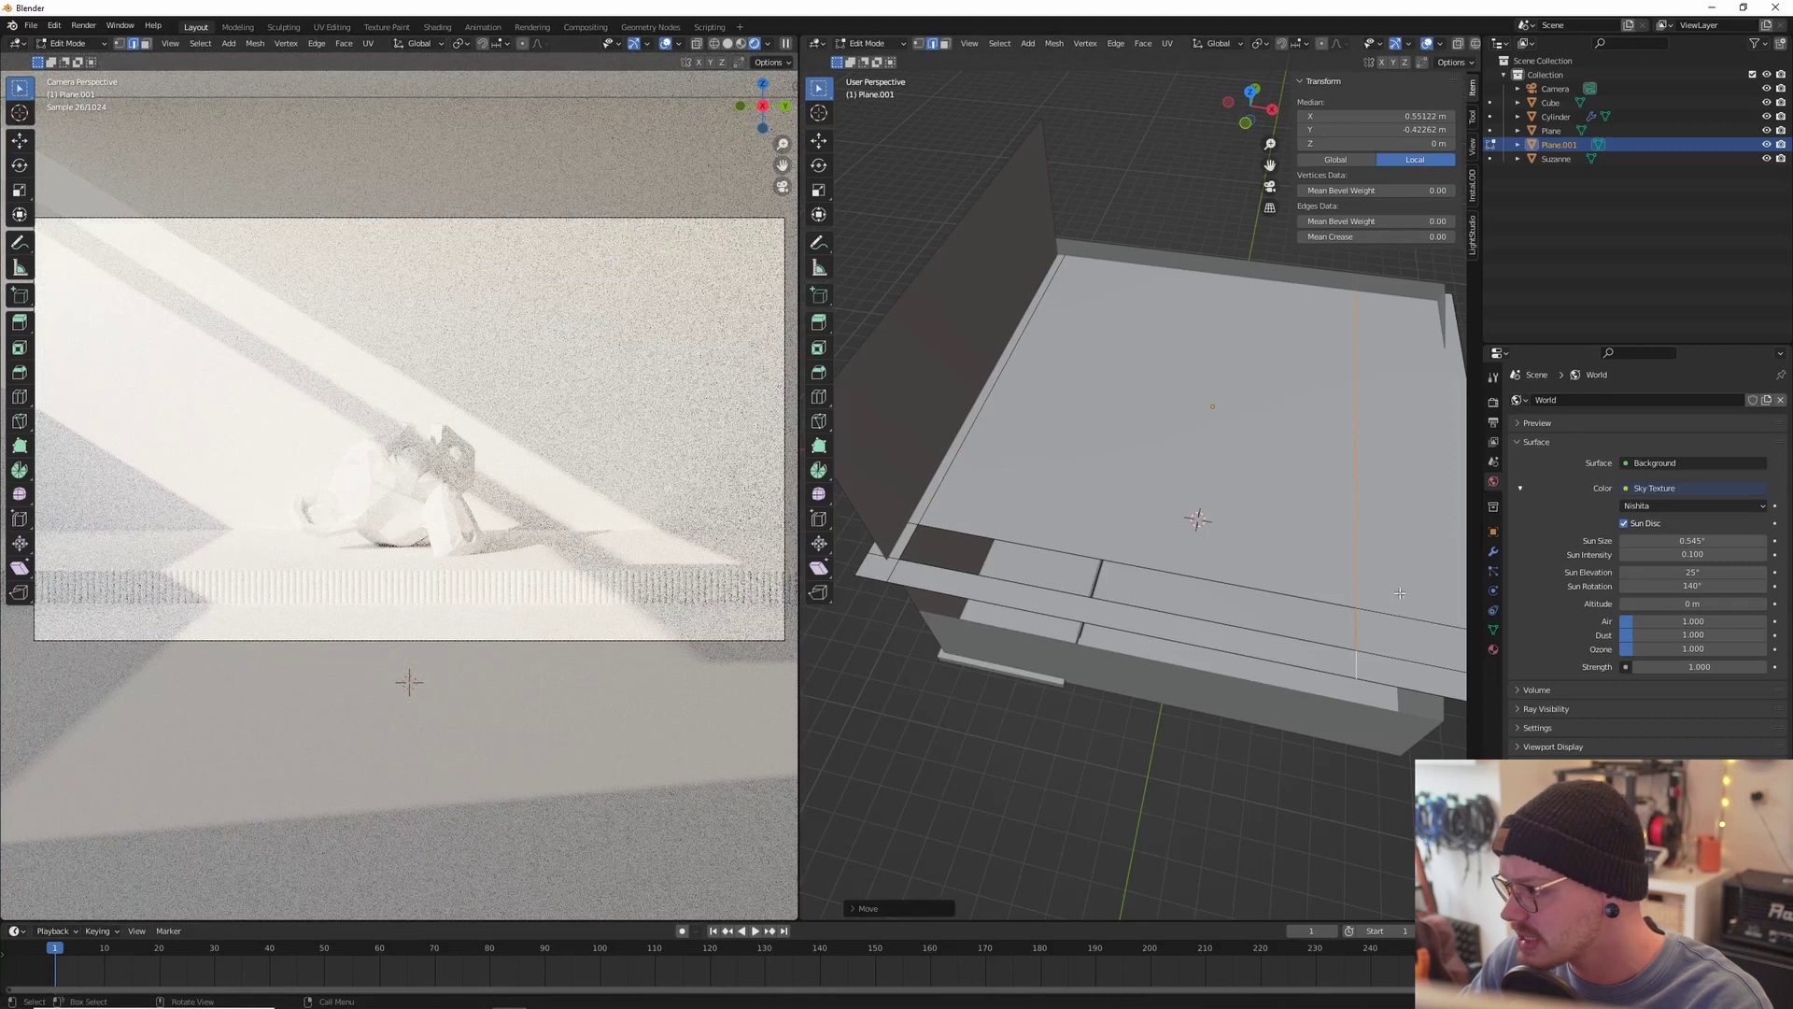
Step: Set the sky texture's sun rotation to 160°
scroll(1384, 627, down, 3)
middle_drag(1384, 627, 878, 266)
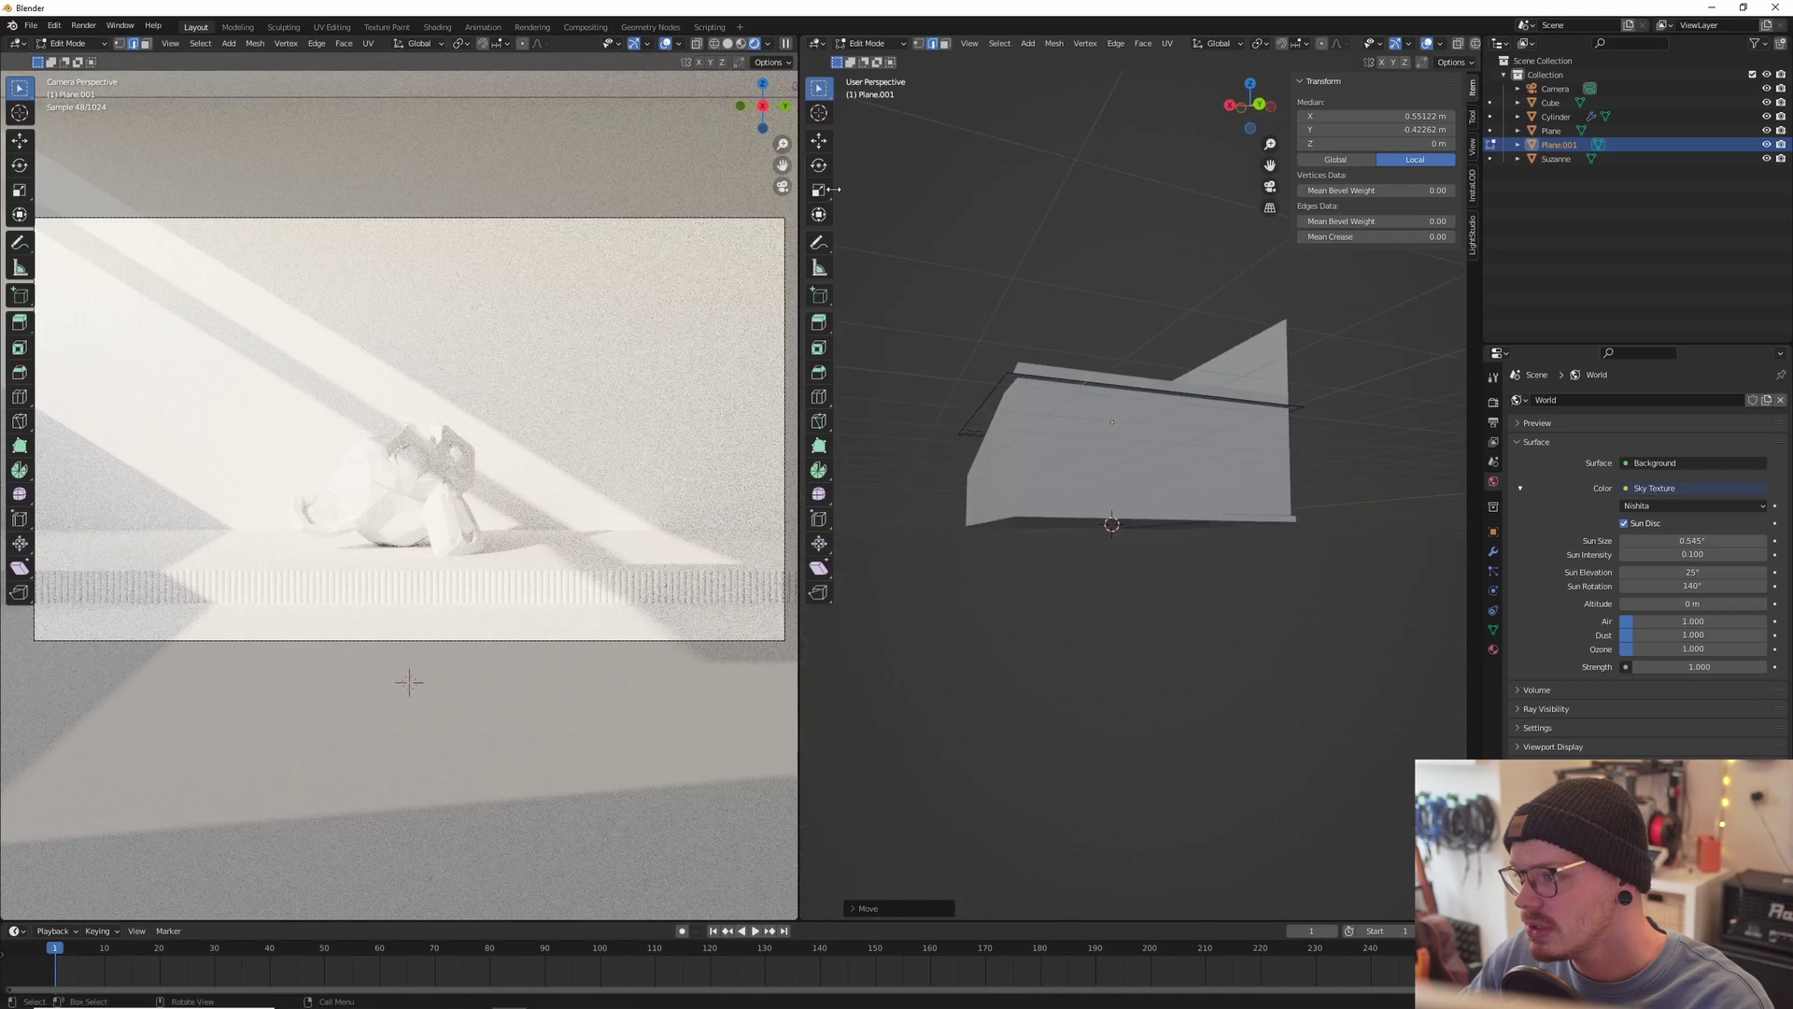
middle_drag(905, 183, 876, 177)
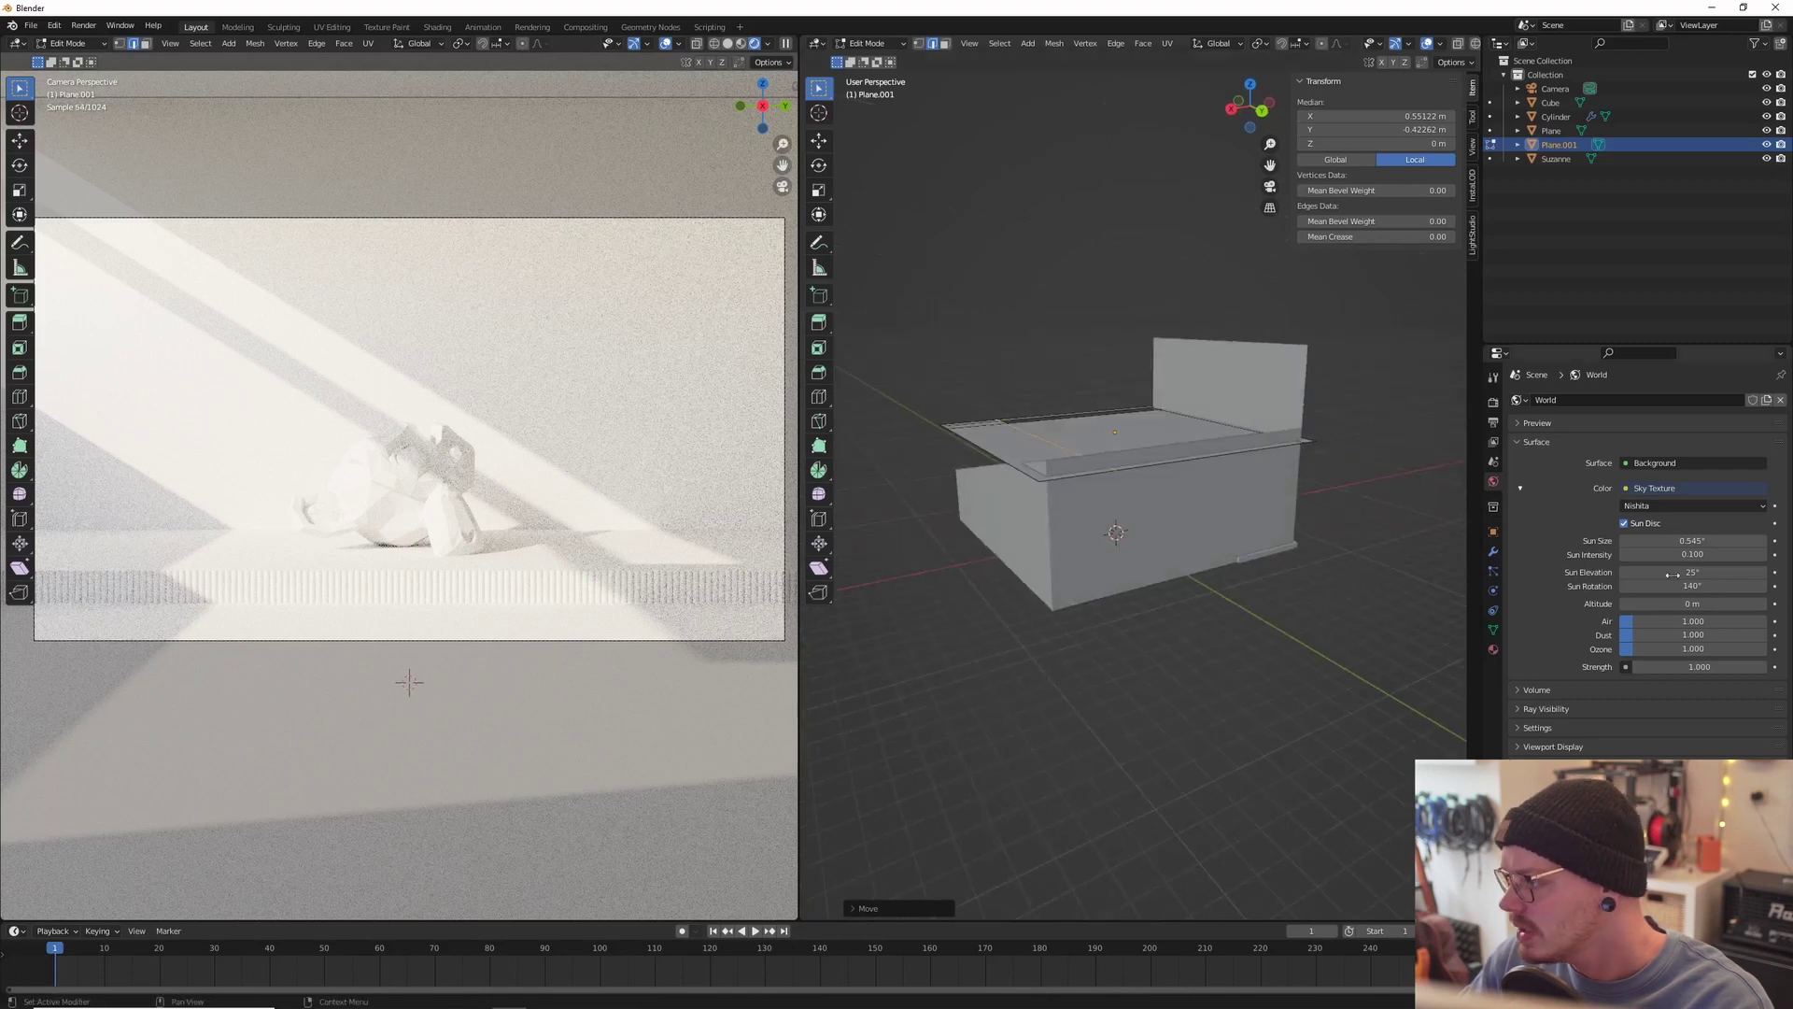
middle_drag(1287, 488, 1326, 504)
mouse_move(1693, 586)
mouse_down()
mouse_move(1674, 586)
mouse_move(1704, 589)
mouse_up()
click(1704, 587)
text(160)
key(Return)
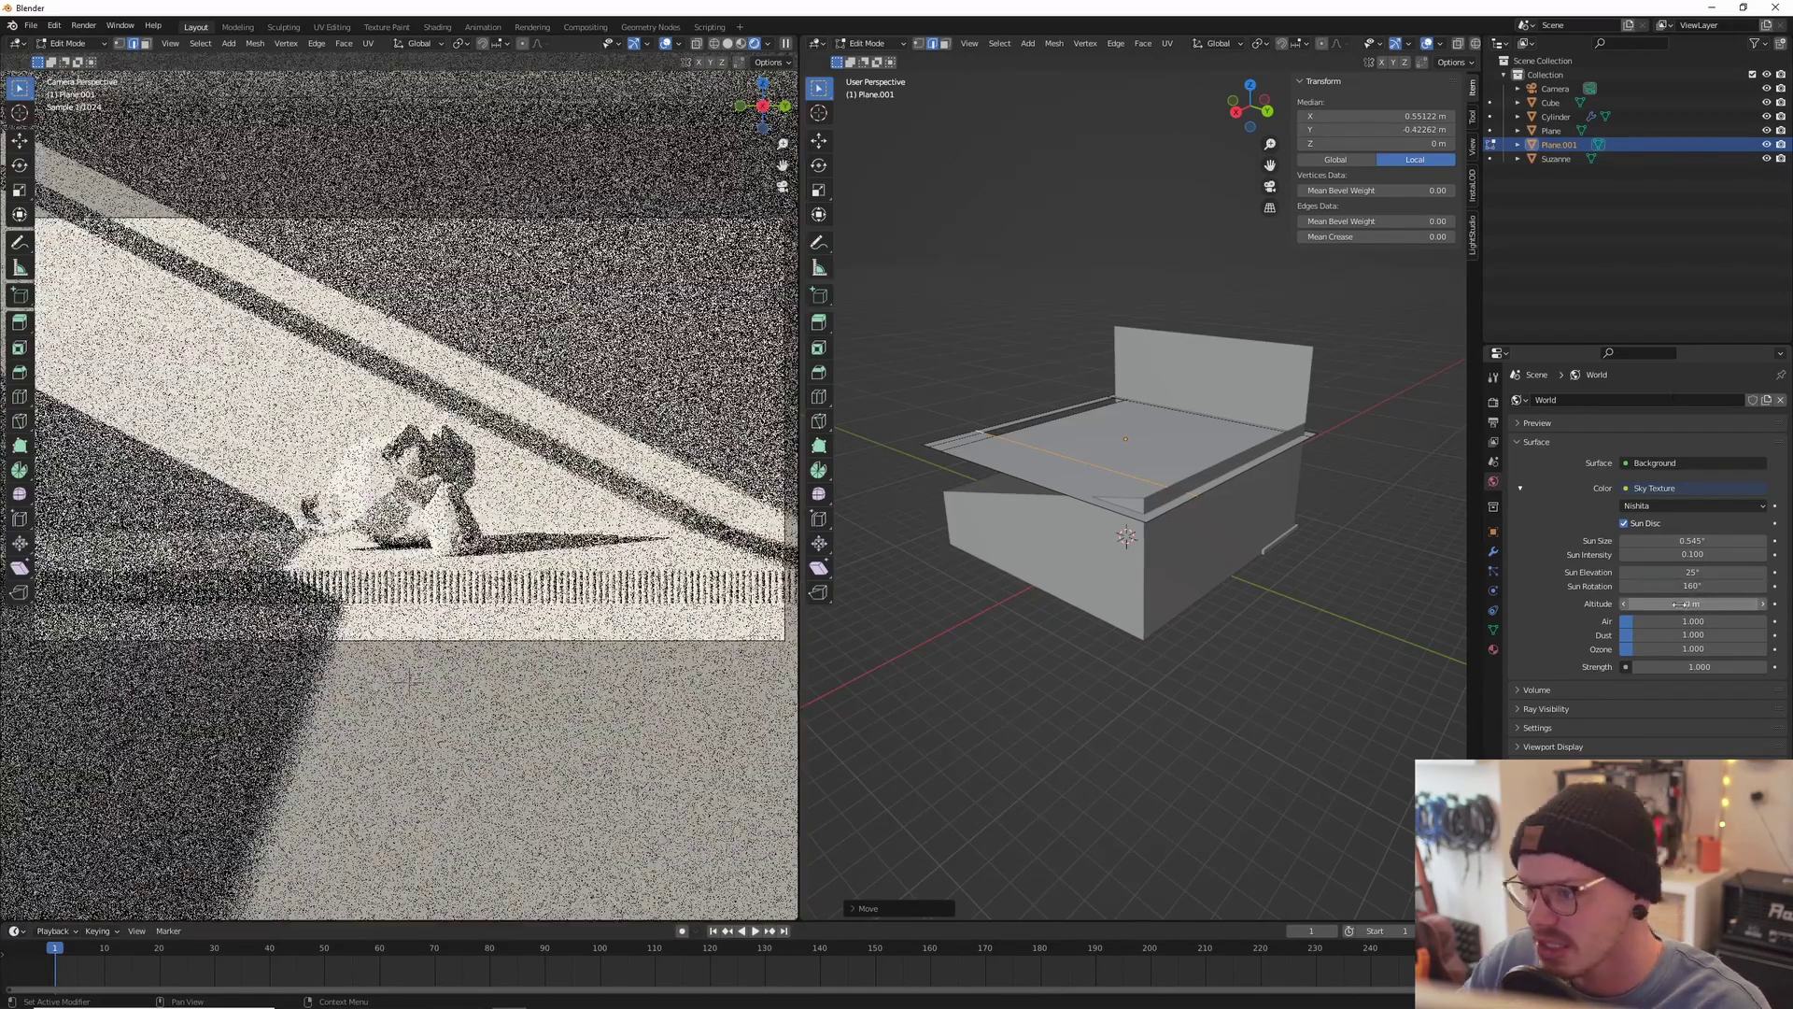
Step: Switch mesh editing from the ceiling to the room plane and select the top edge of its low wall
middle_drag(1130, 467, 1007, 486)
scroll(1098, 512, up, 4)
scroll(977, 453, up, 3)
key(Tab)
click(1082, 501)
key(Tab)
click(1008, 473)
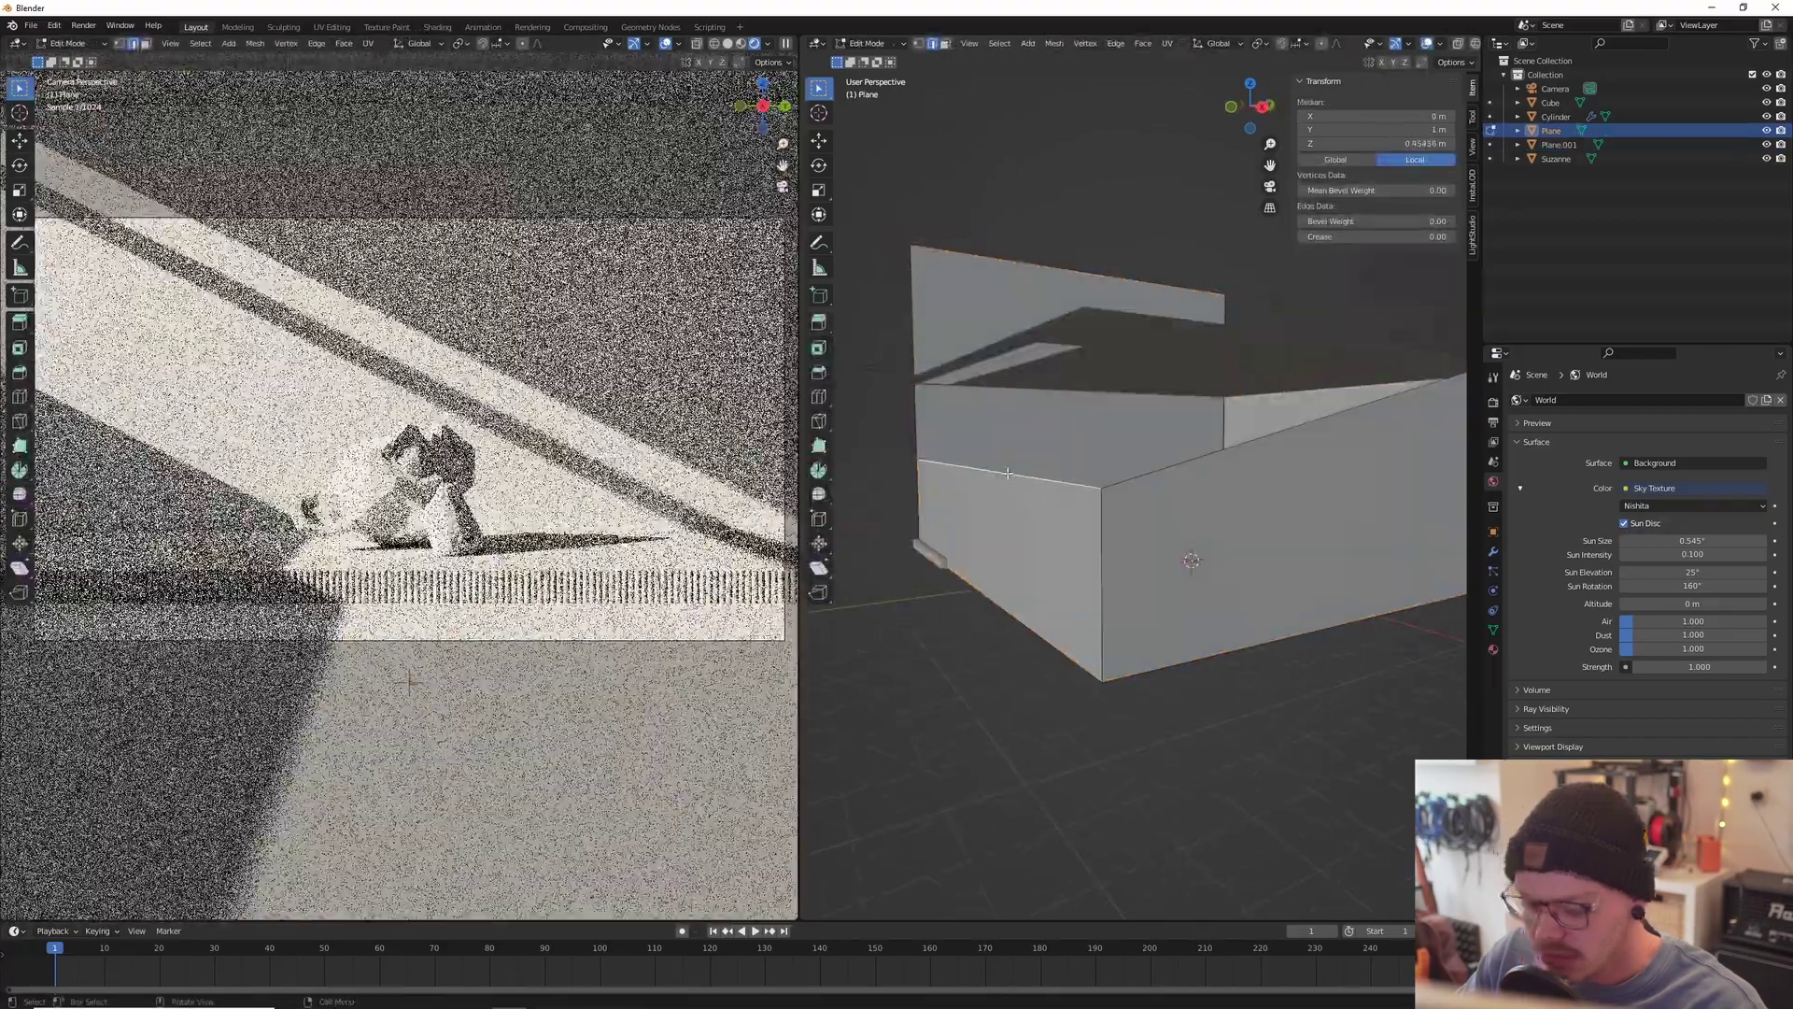
key(g)
key(z)
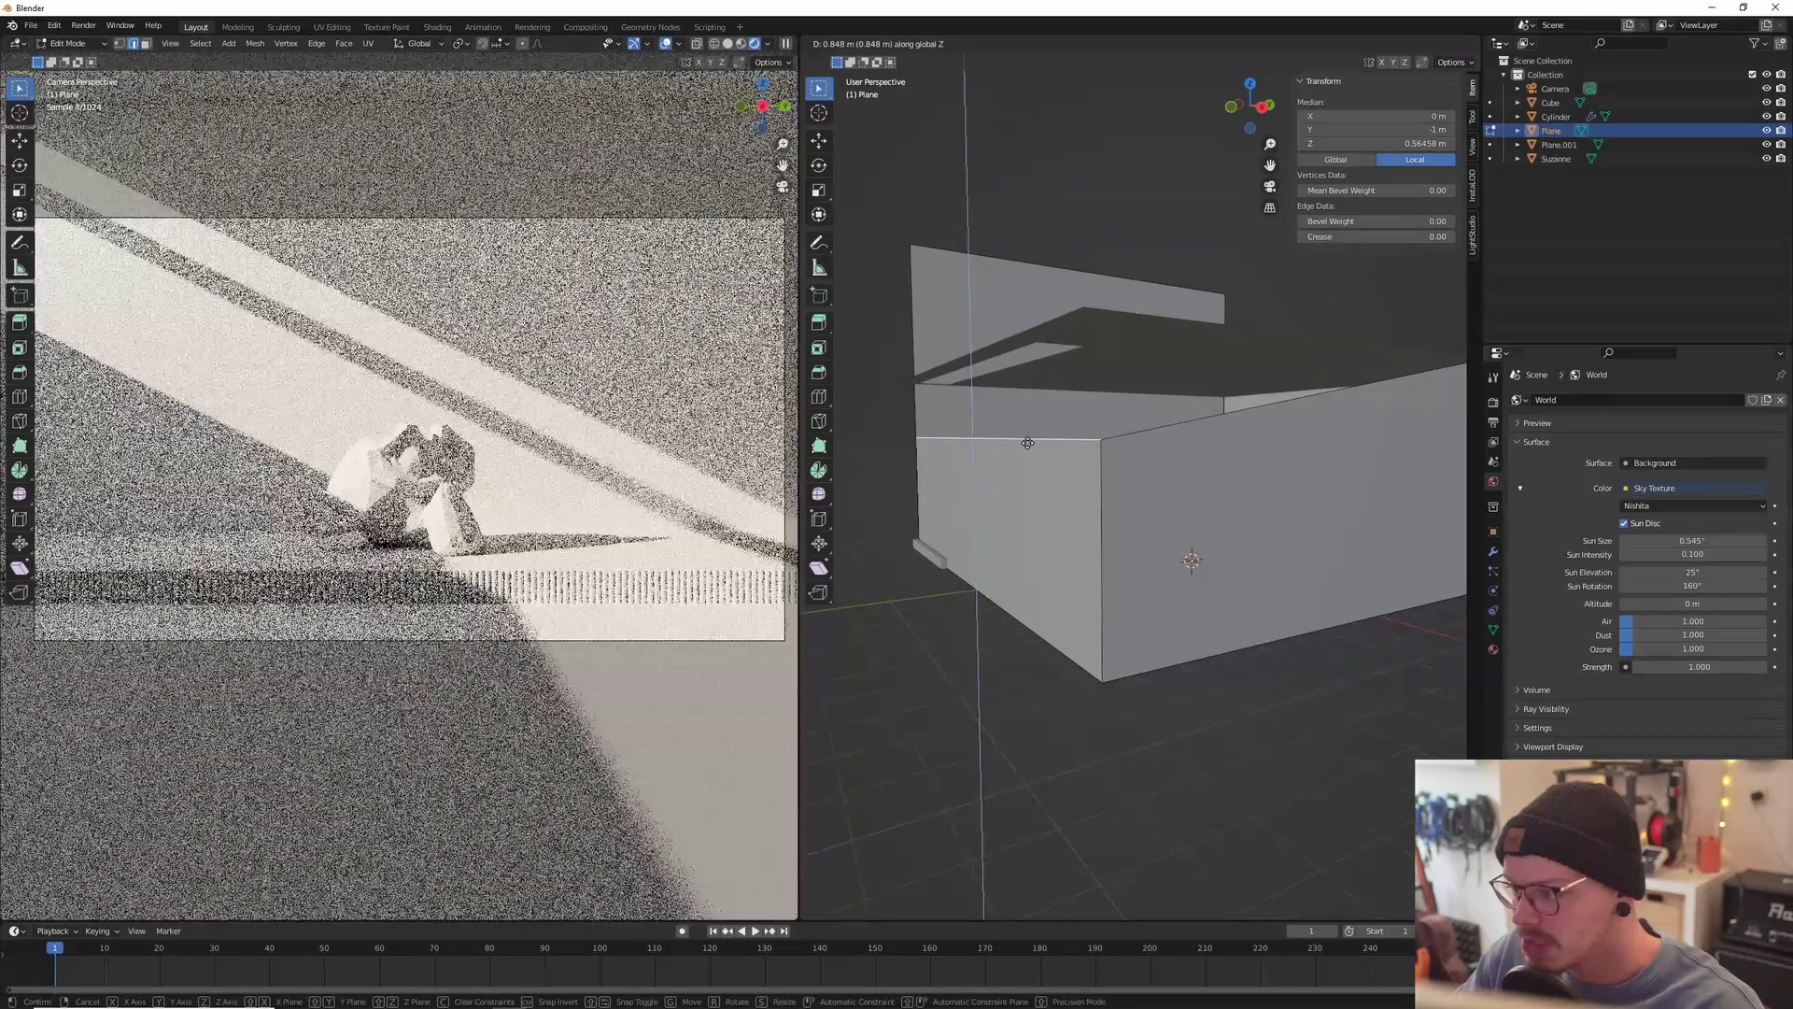
click(1027, 447)
middle_drag(1028, 447, 1121, 408)
Step: Raise the low wall's top edge along Z to a local height of about 0.59 m, and set the sun elevation to 33.7°
click(1135, 444)
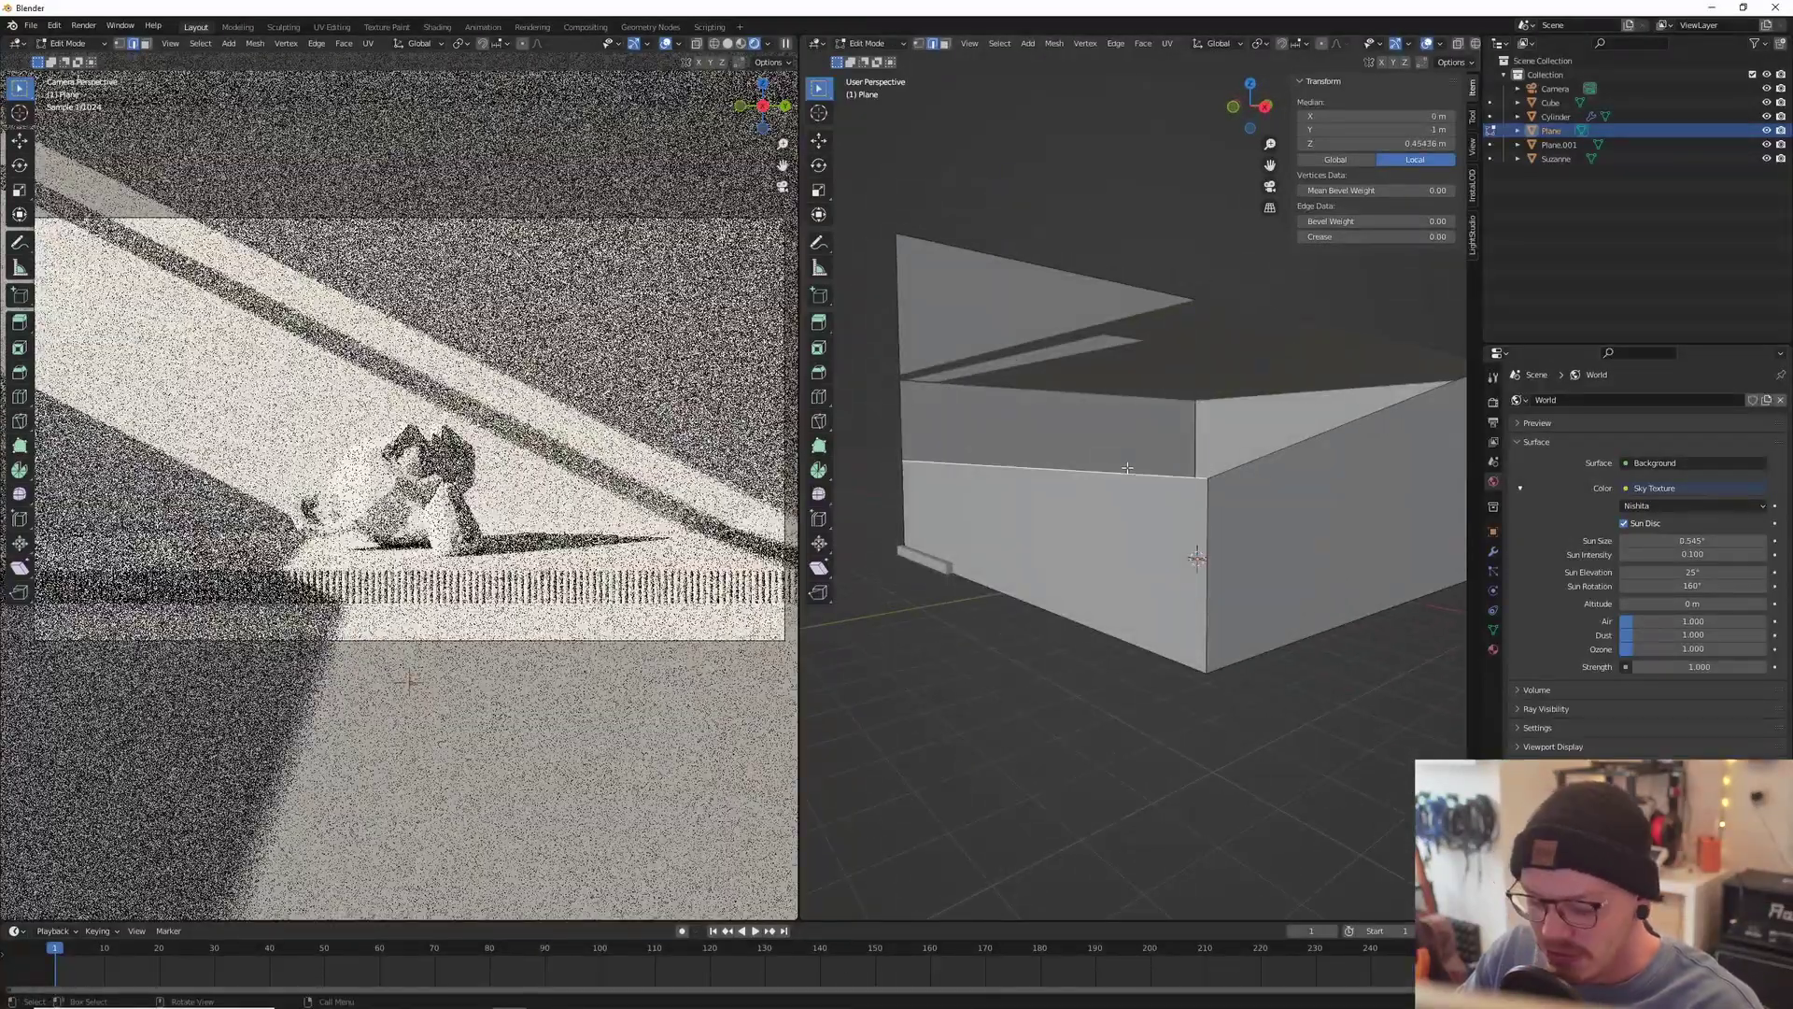
key(g)
key(z)
click(1138, 427)
middle_drag(1137, 427, 1168, 541)
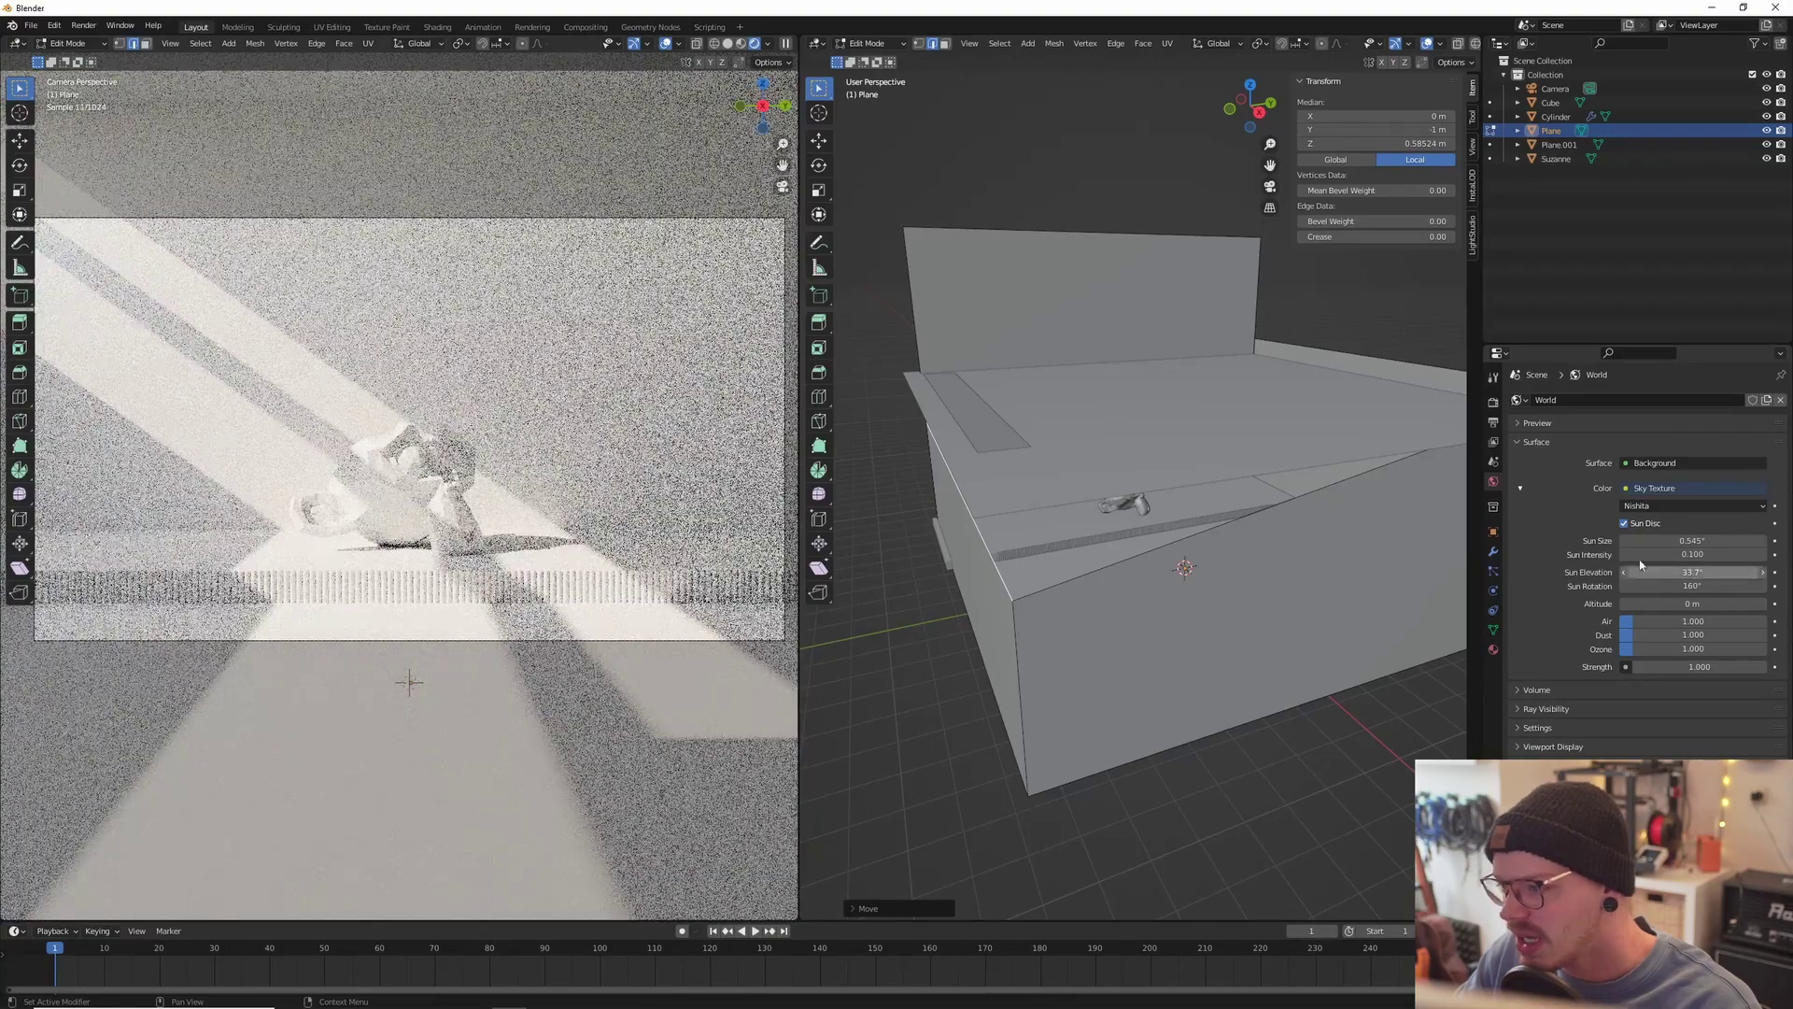
Step: Switch editing back to the ceiling plane and widen its opening by moving the inner long edge along Y
middle_drag(1056, 523, 1026, 490)
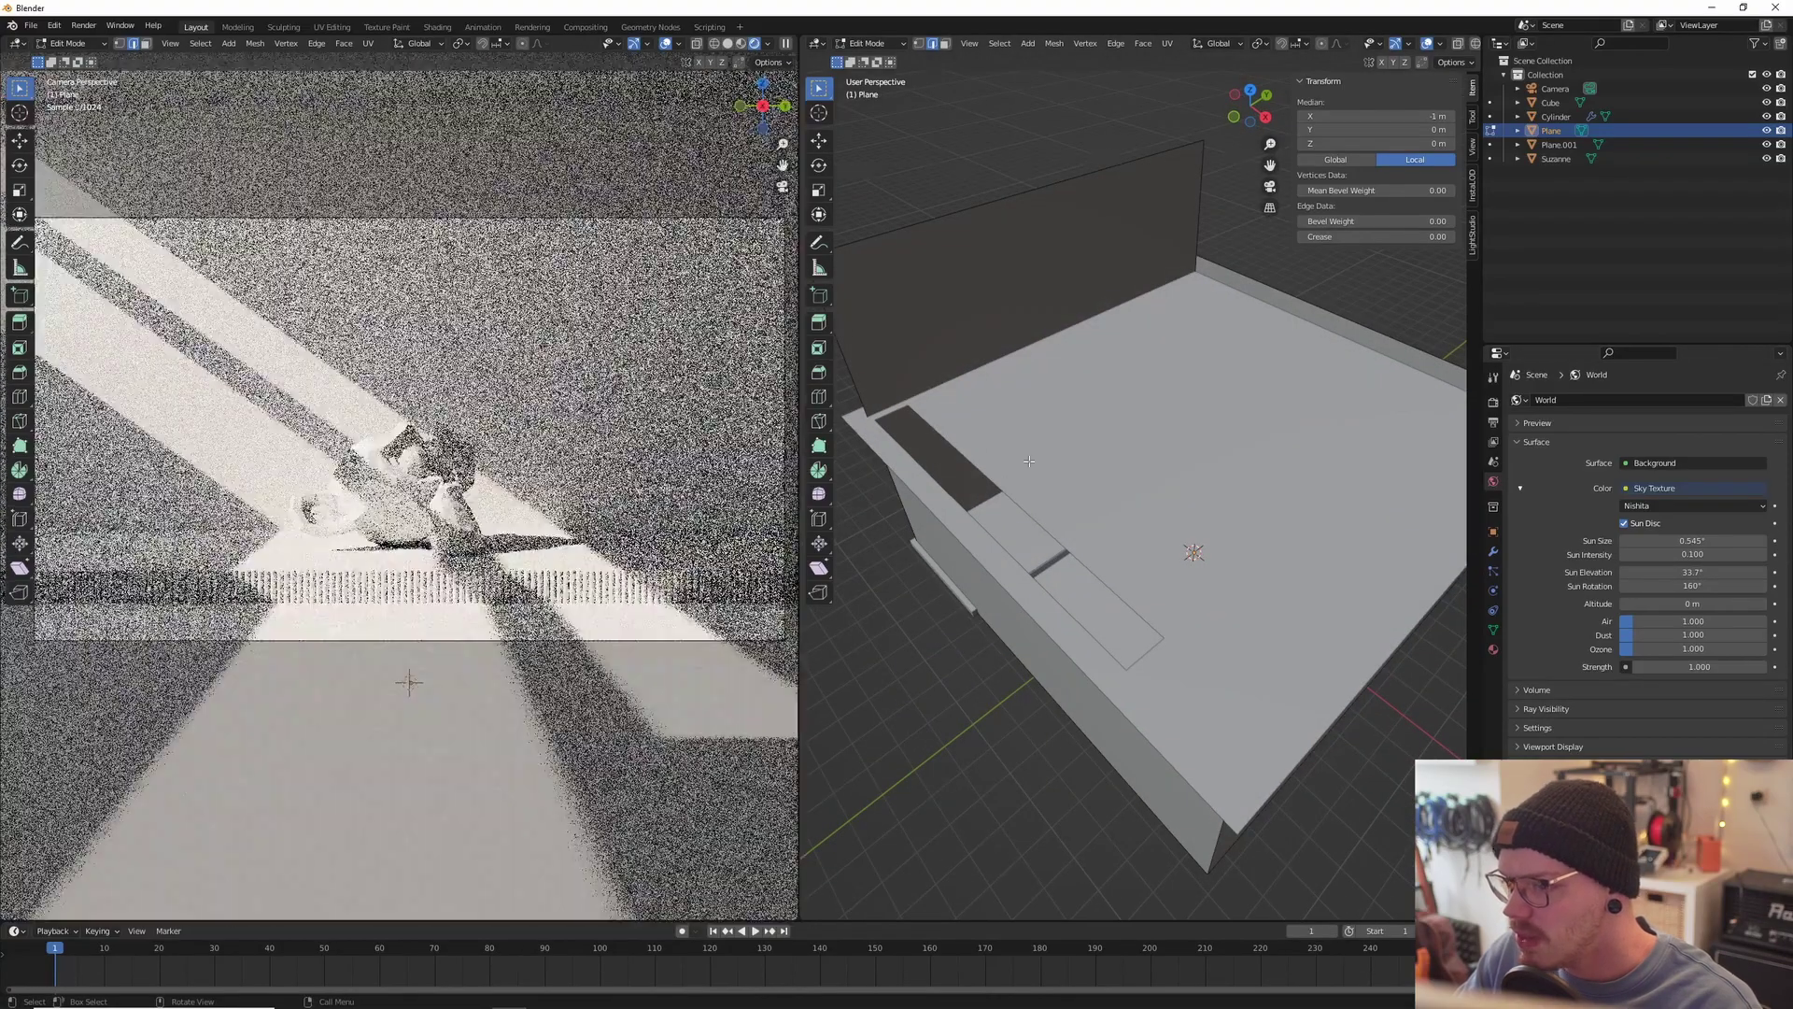
key(Tab)
click(1023, 476)
key(Tab)
middle_drag(1022, 476, 993, 510)
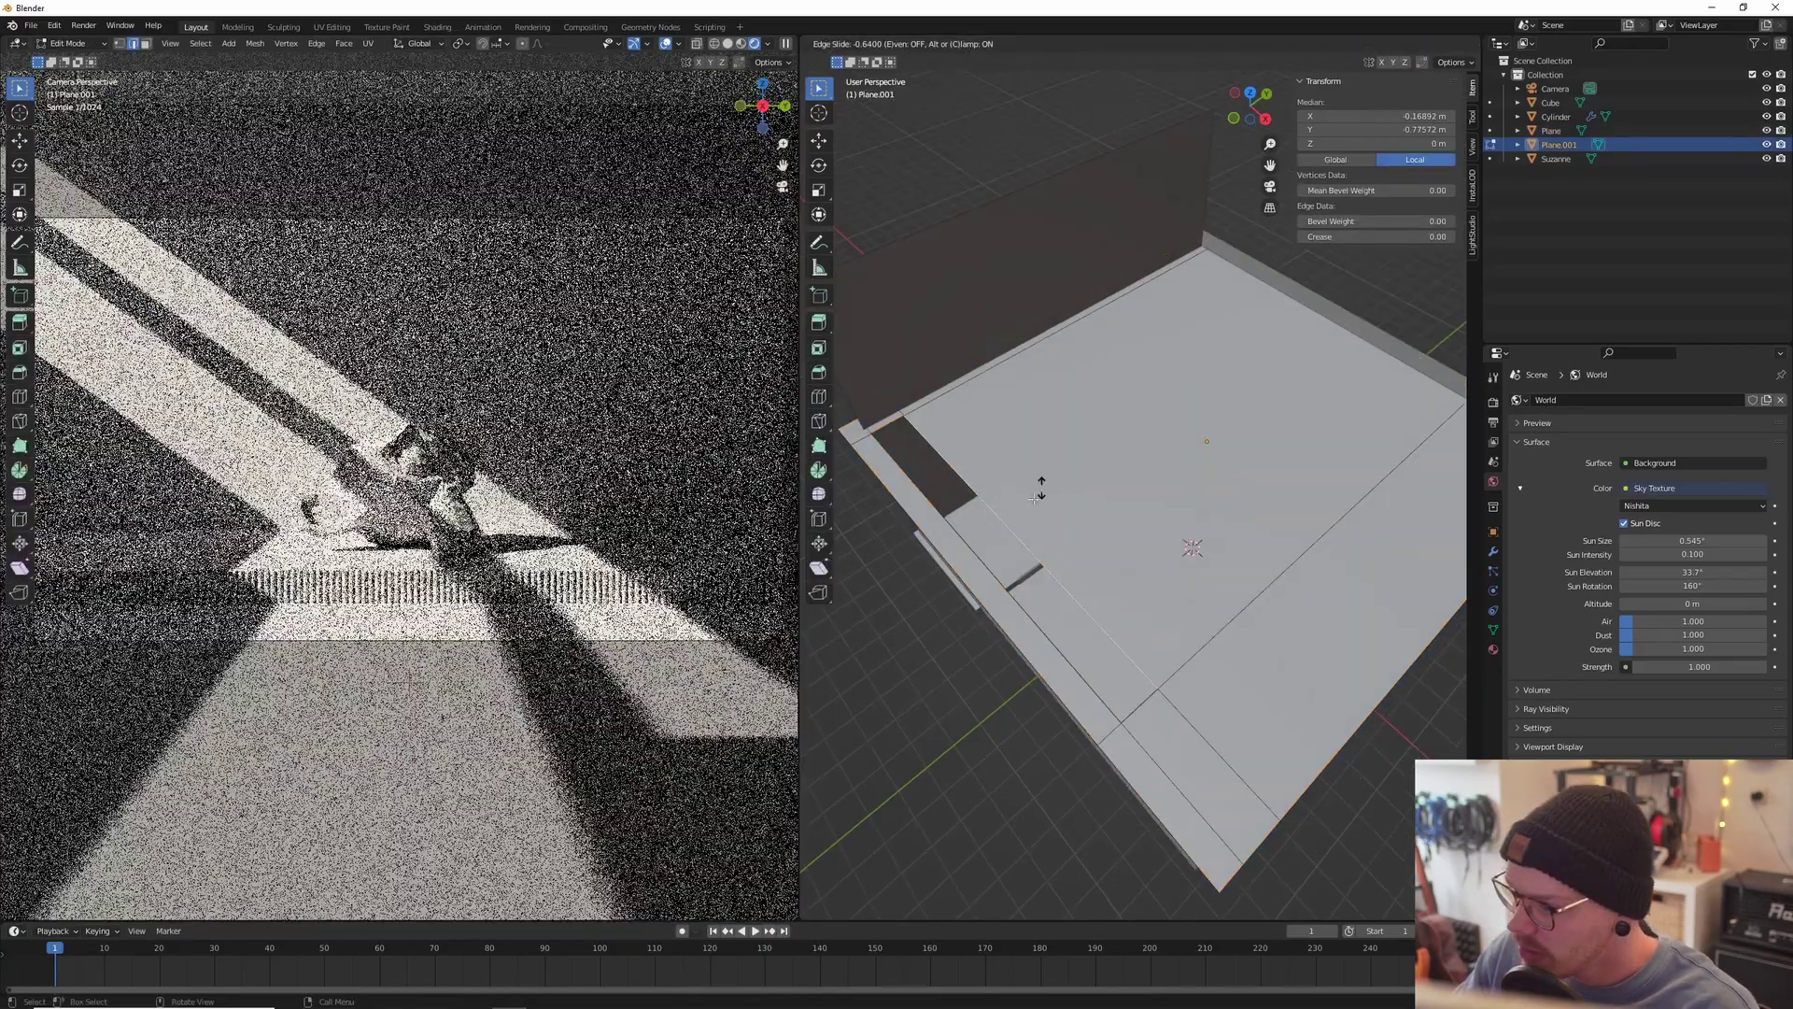
click(1035, 498)
key(e)
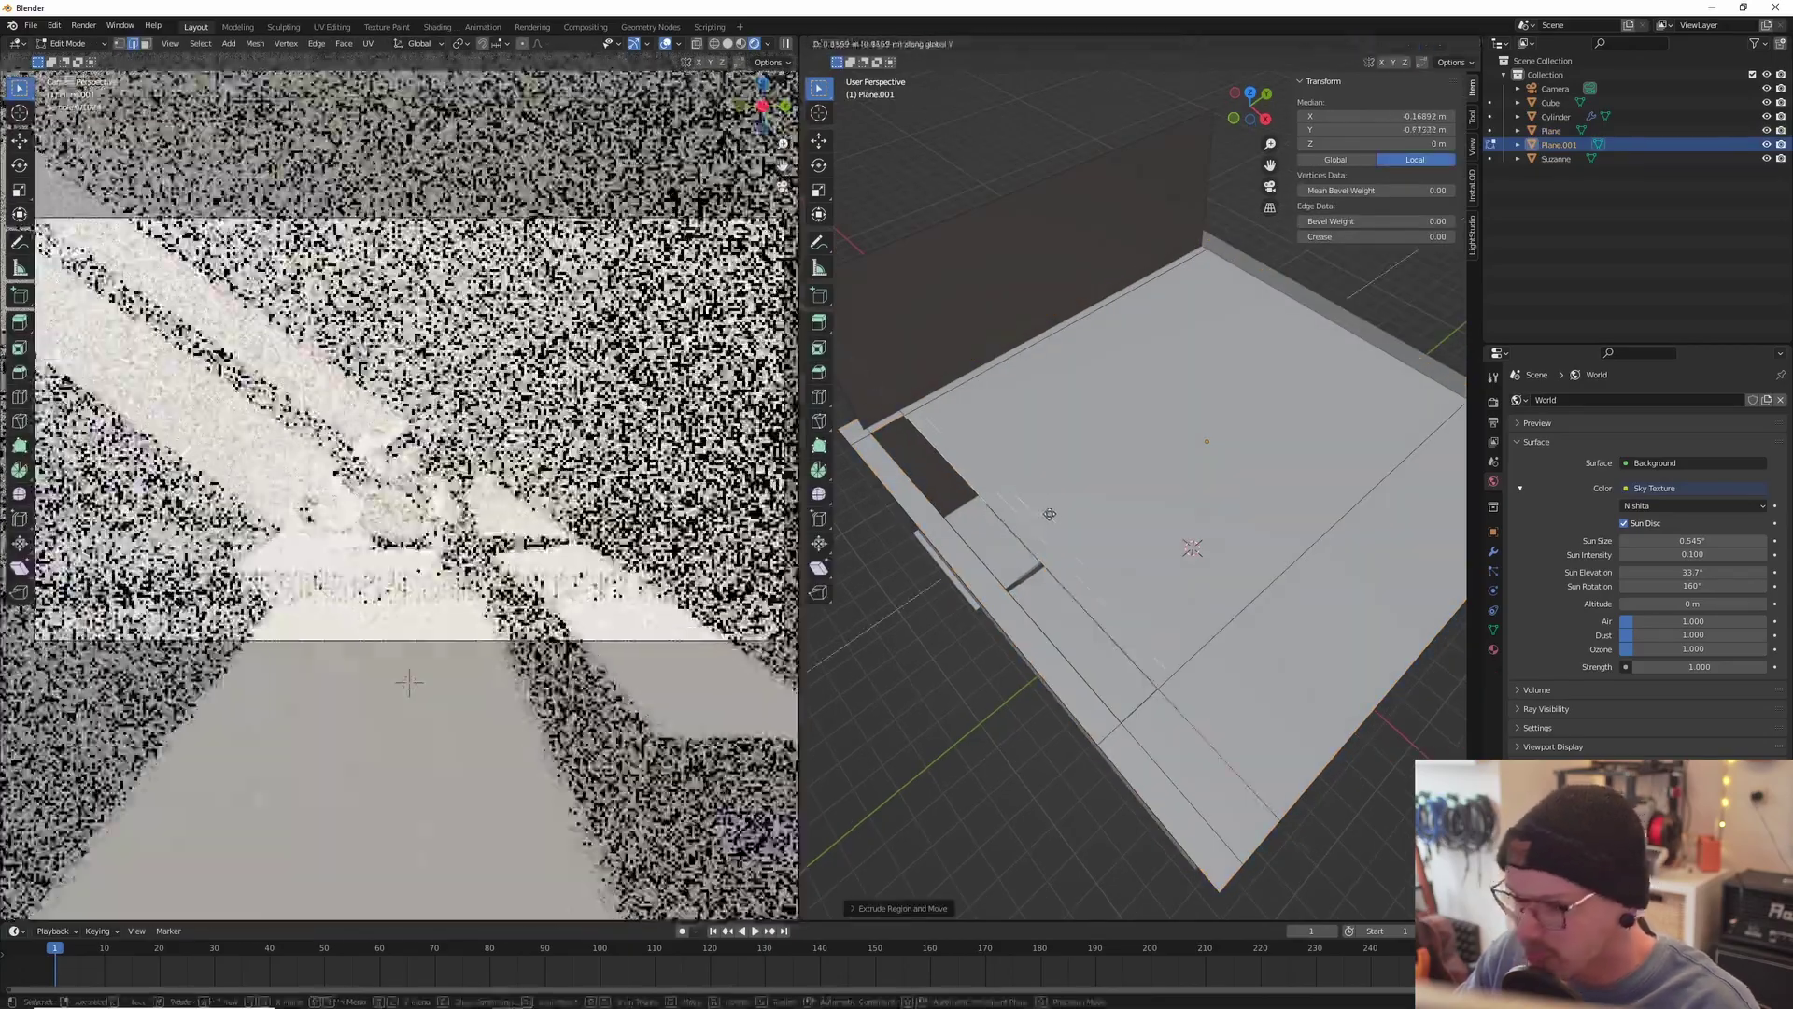
Step: Extend the ceiling's outer edge beyond the low wall along Y to a local Y of about -1.16 m
middle_drag(1065, 505, 1106, 632)
key(x)
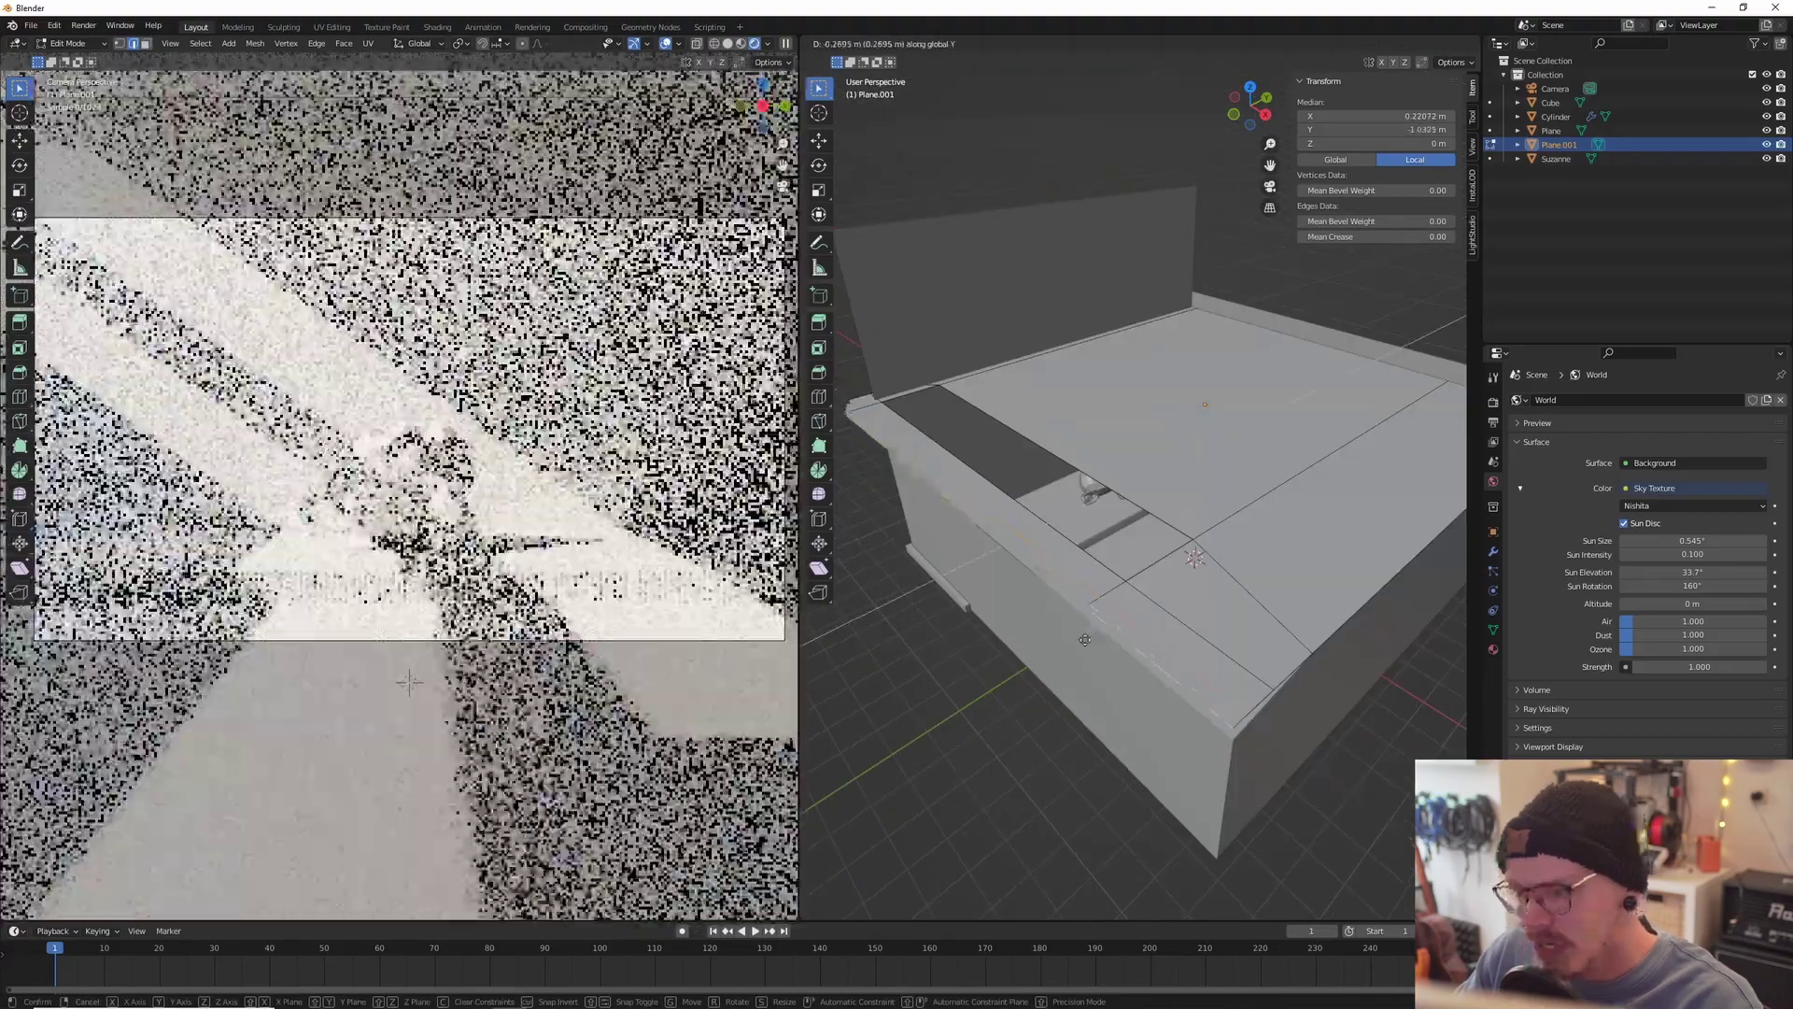
click(975, 631)
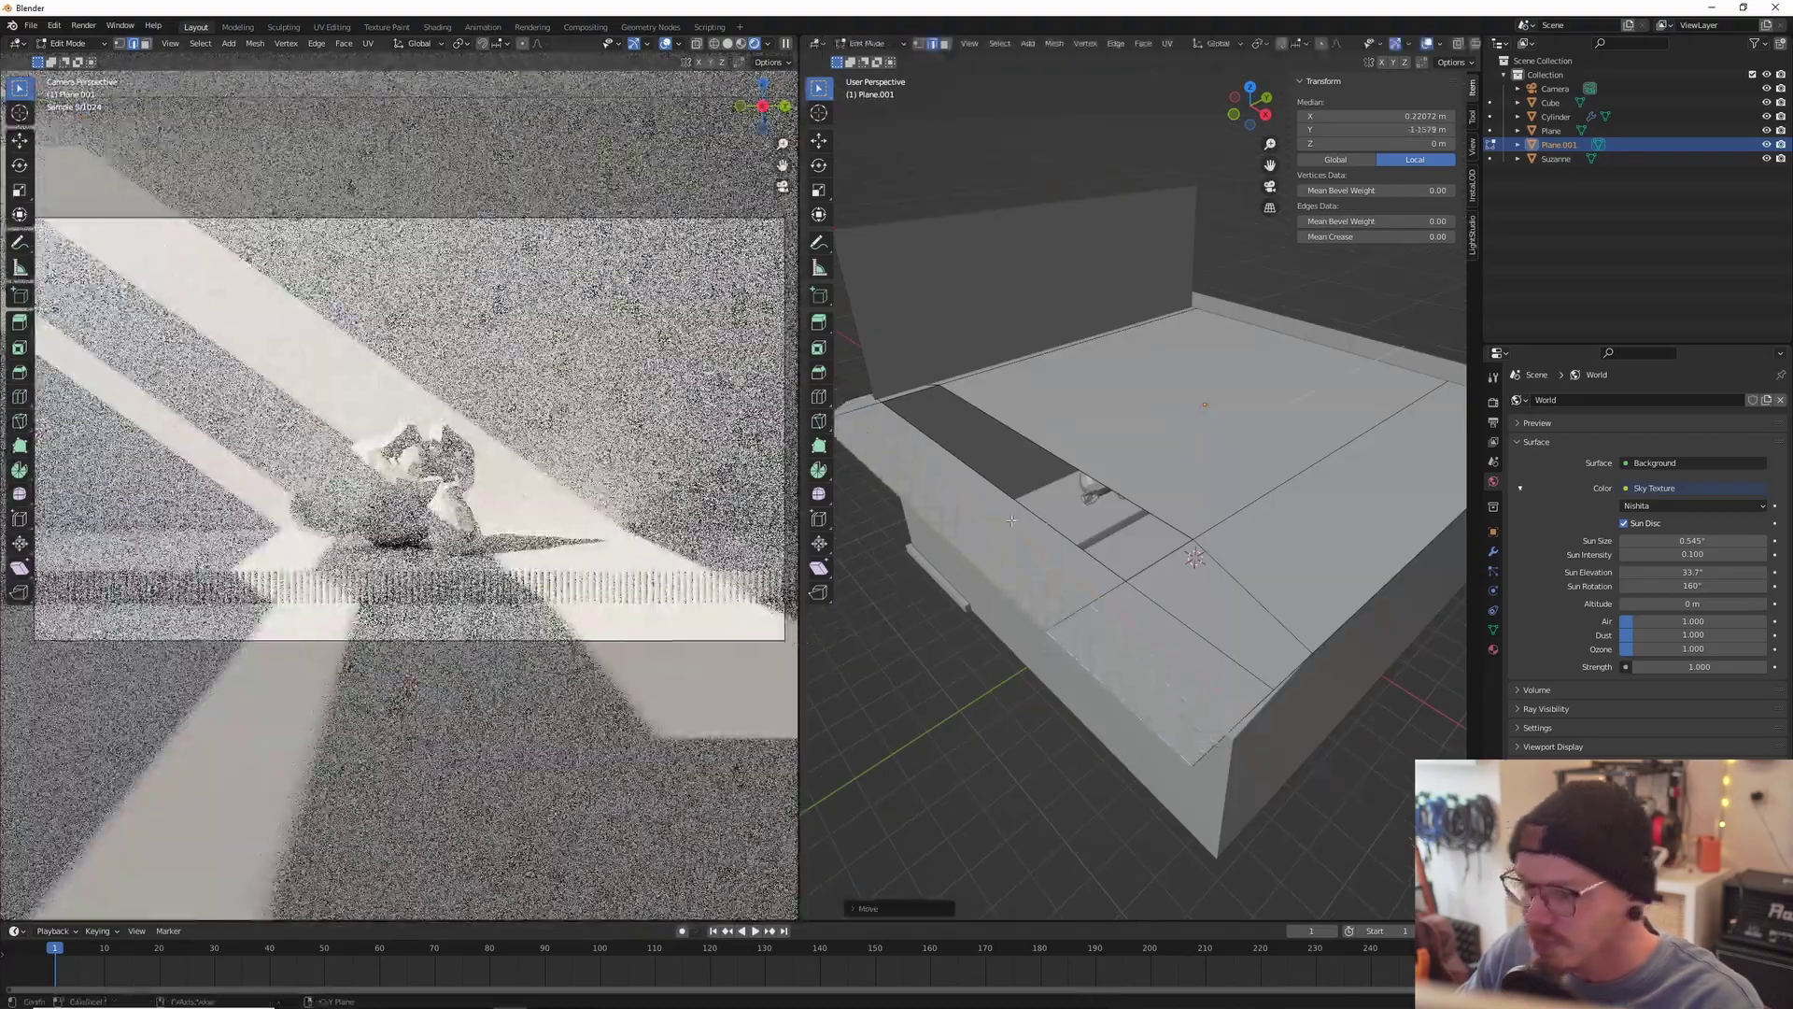
Step: Cut two edge loops beside the ceiling opening, delete the strip between them to form a narrow slot, and adjust its edges
middle_drag(1012, 520, 1102, 434)
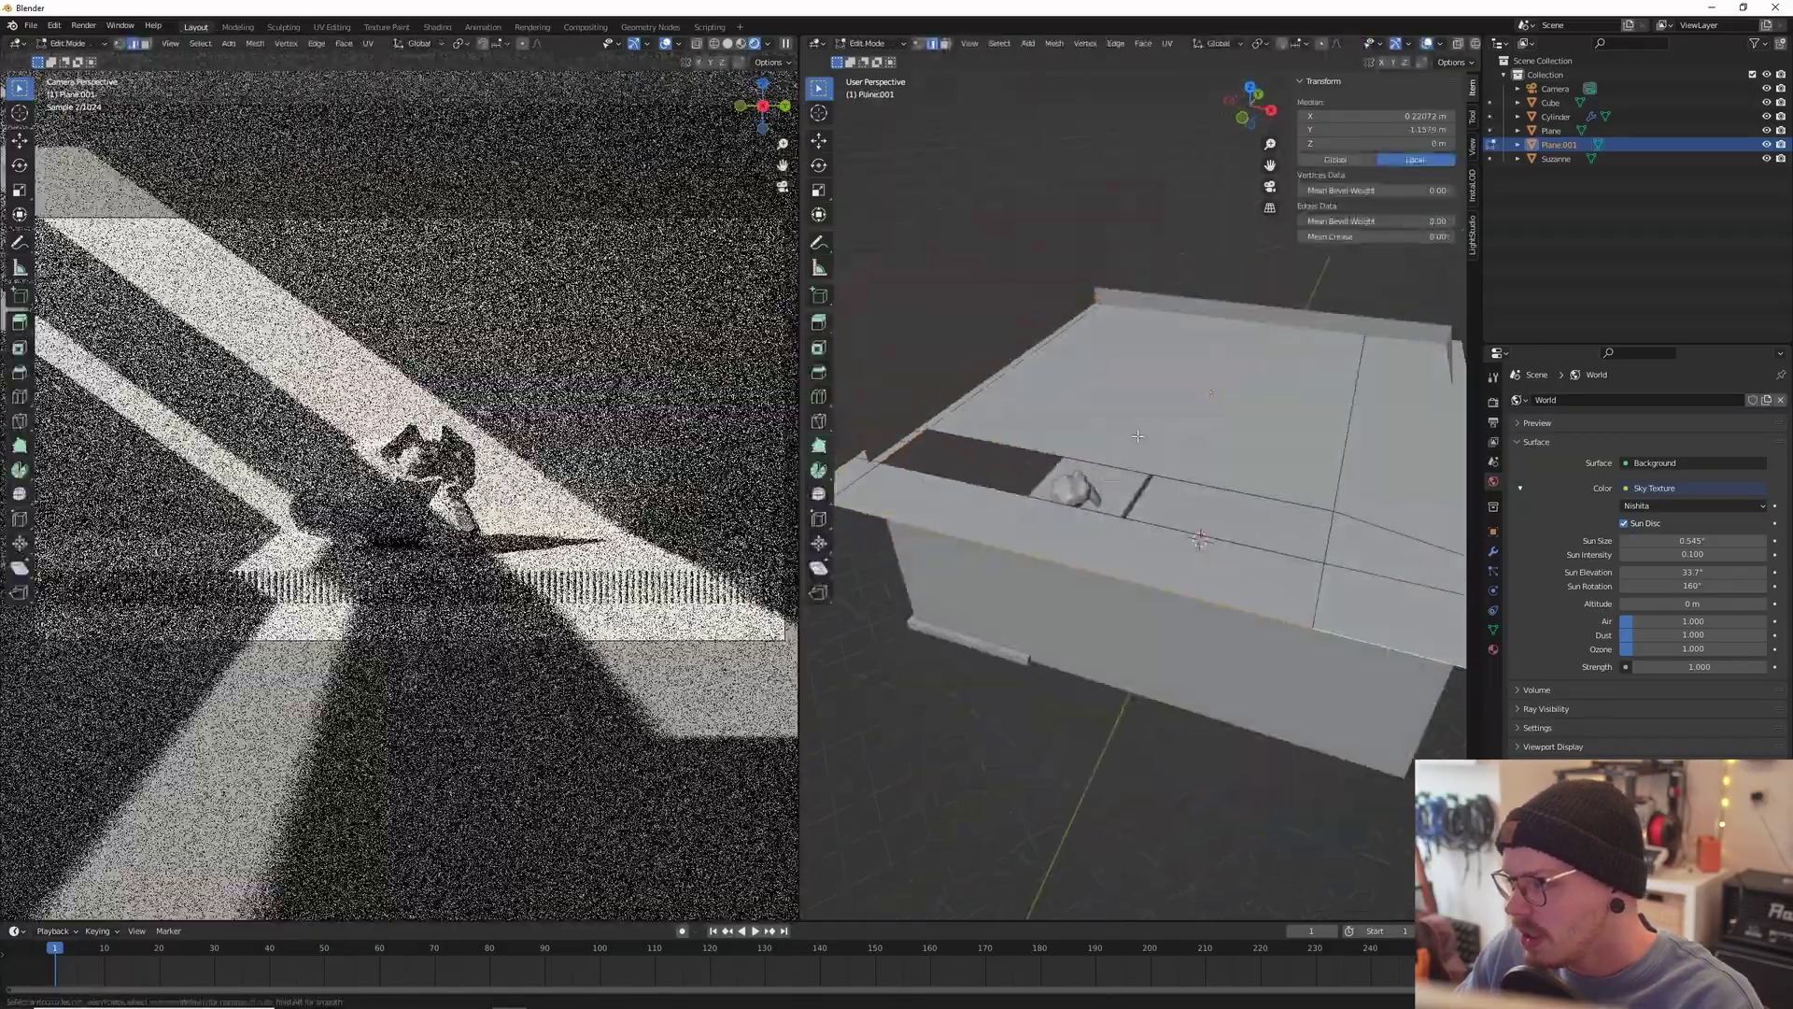
click(1345, 496)
key(ctrl+r)
click(1336, 497)
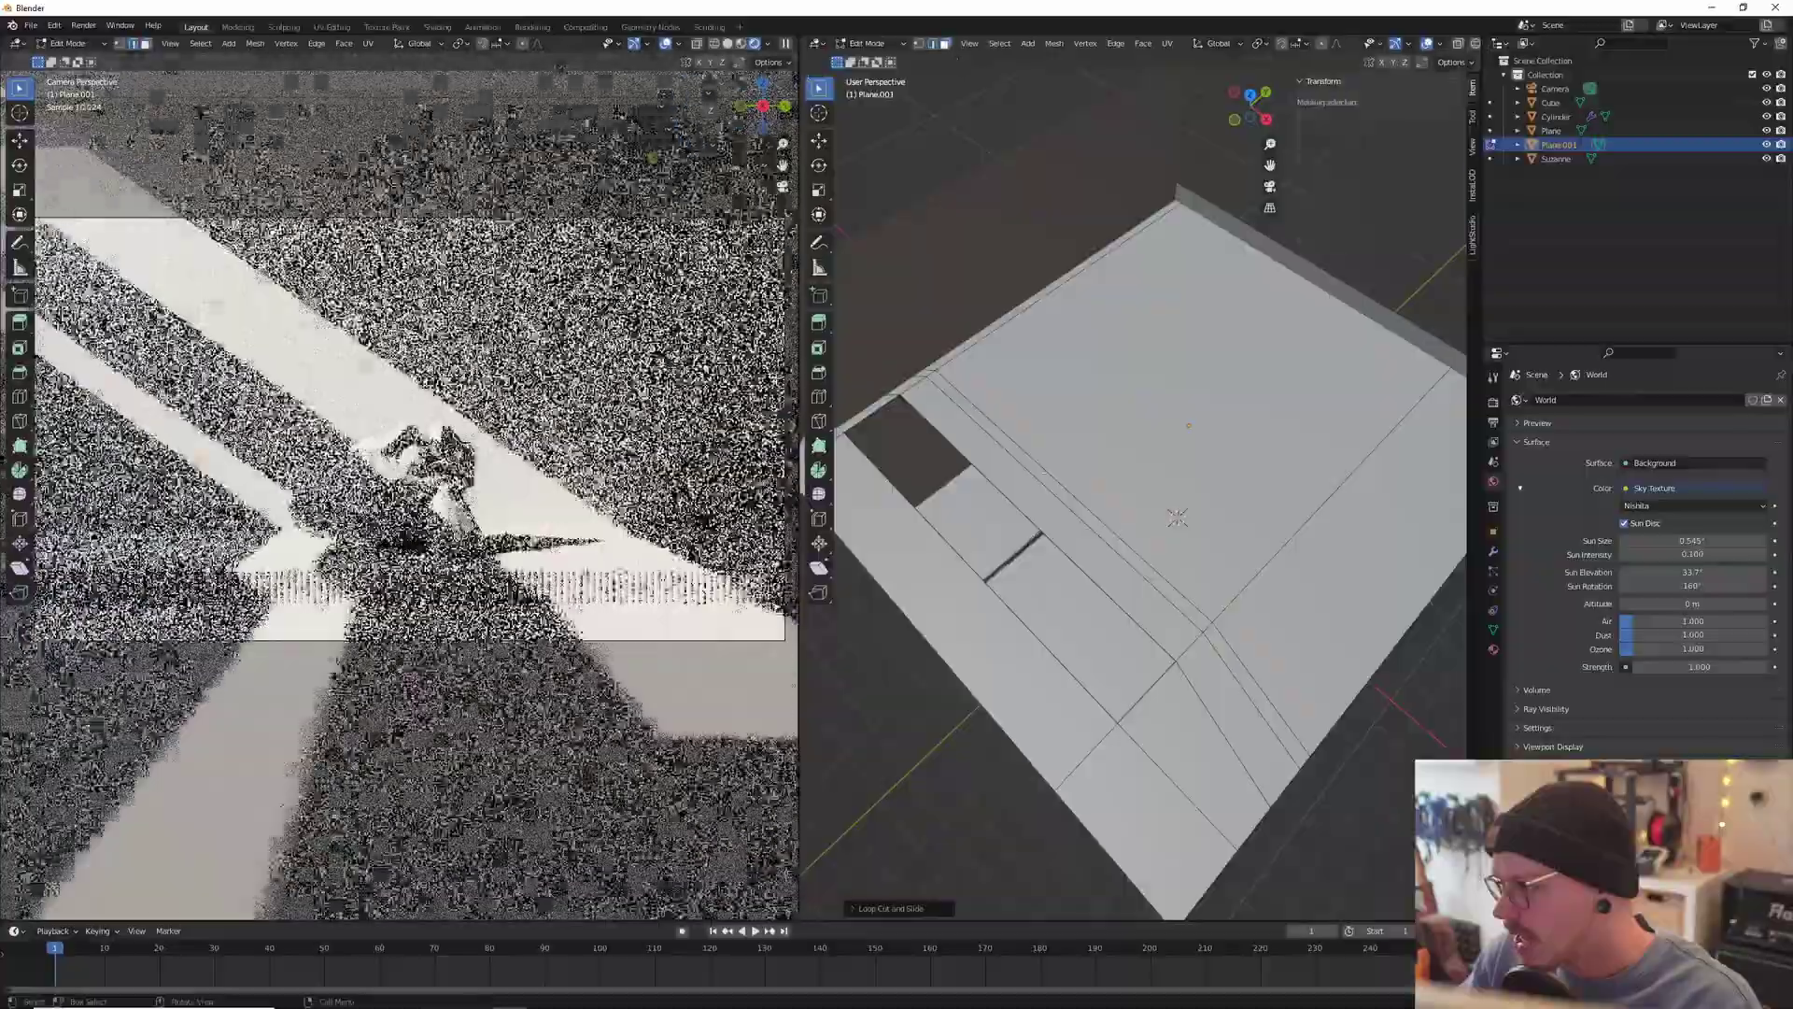
right_click(962, 435)
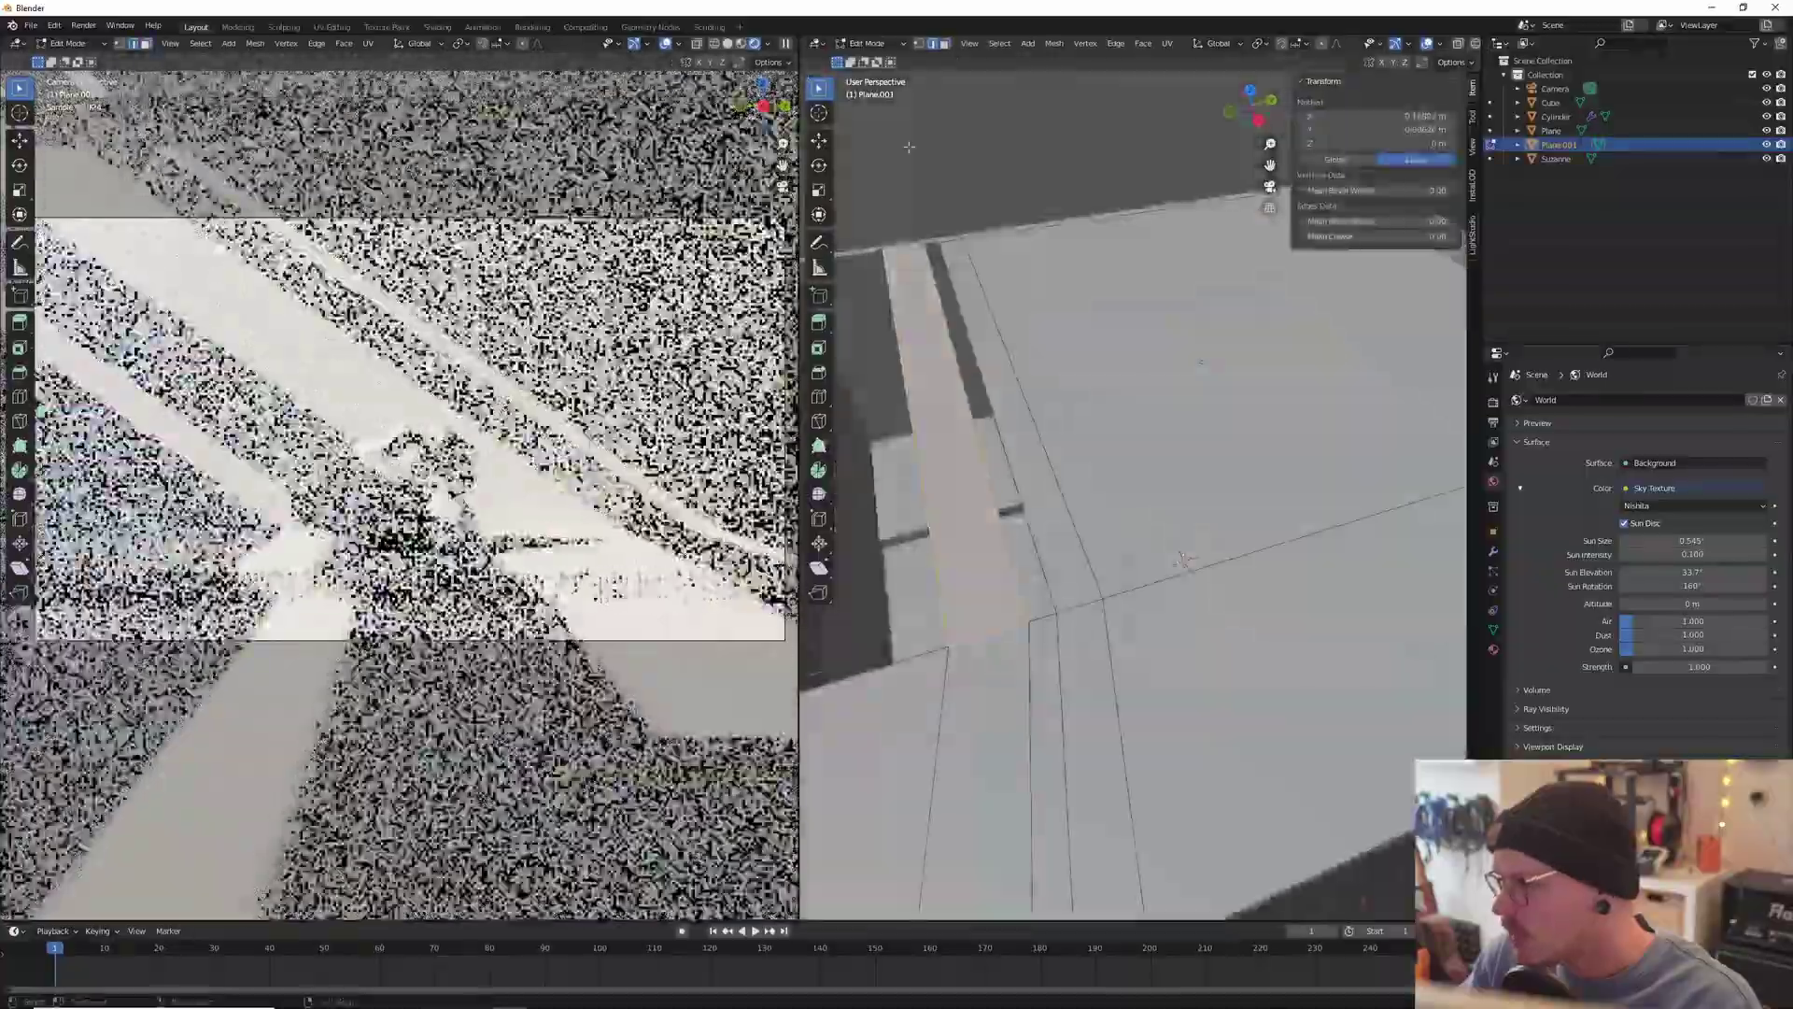
key(g)
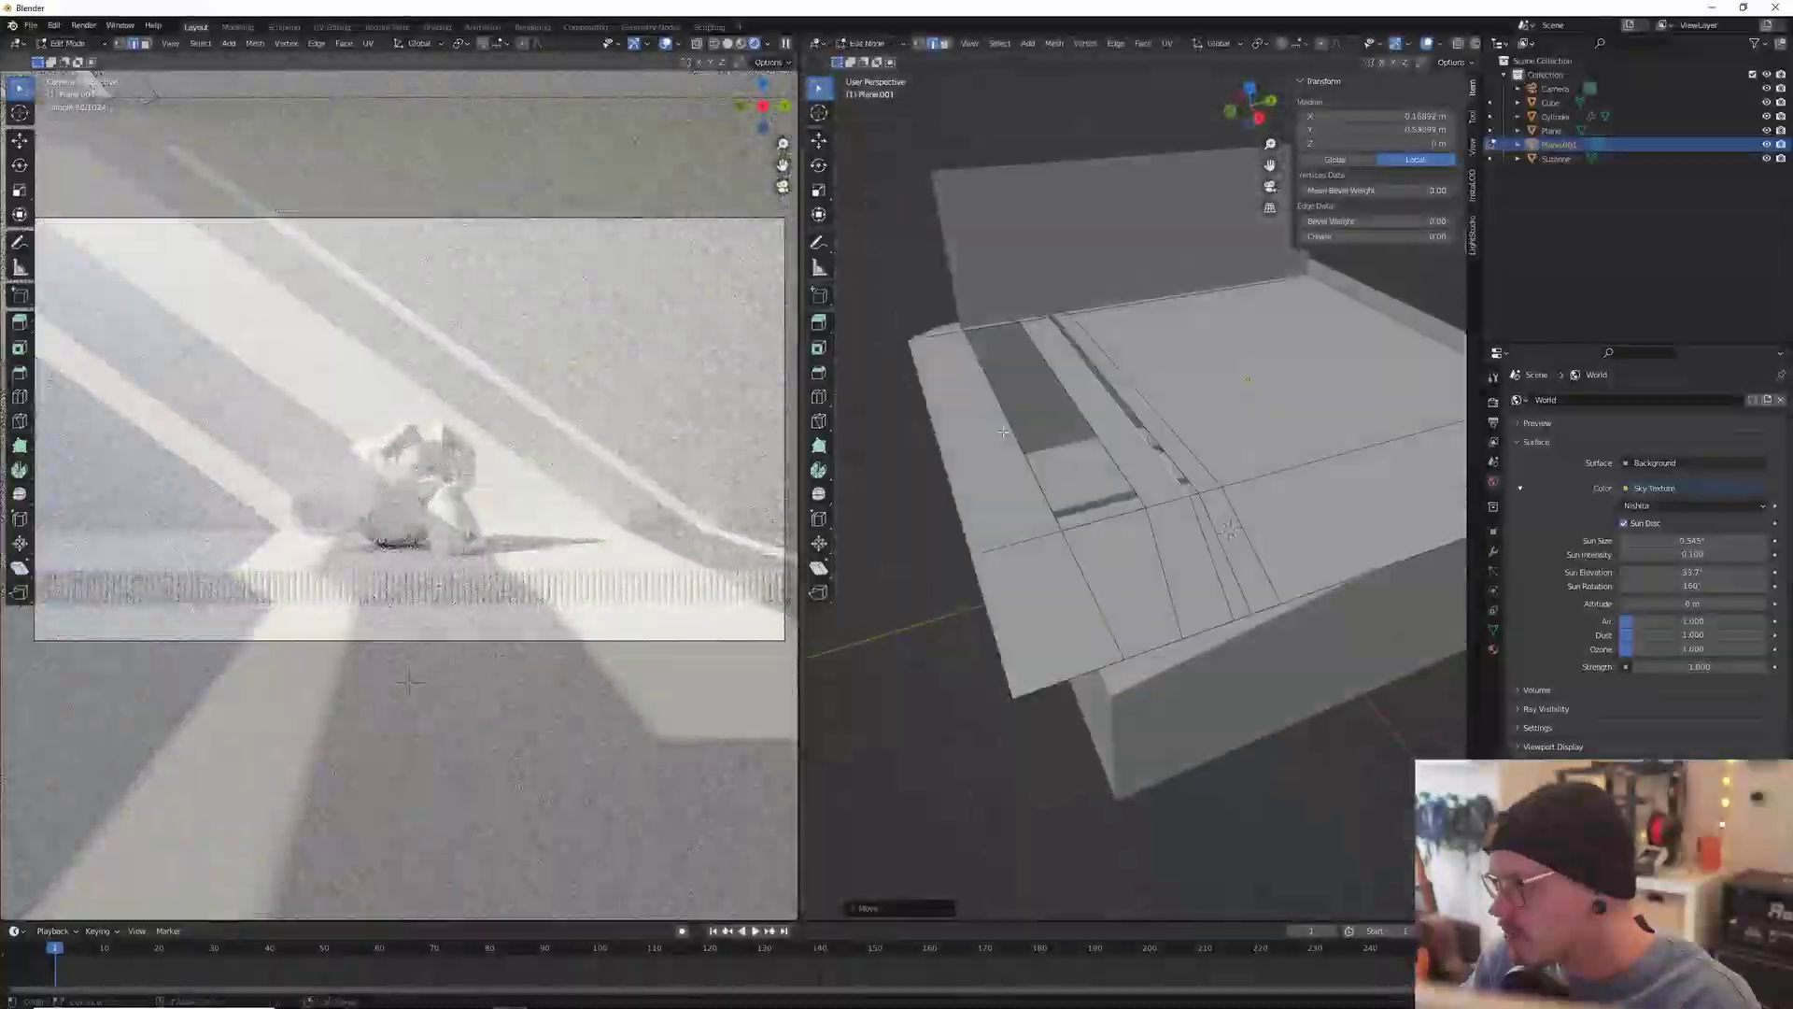
Step: Move the whole ceiling object along Y to about -0.66 m
key(Tab)
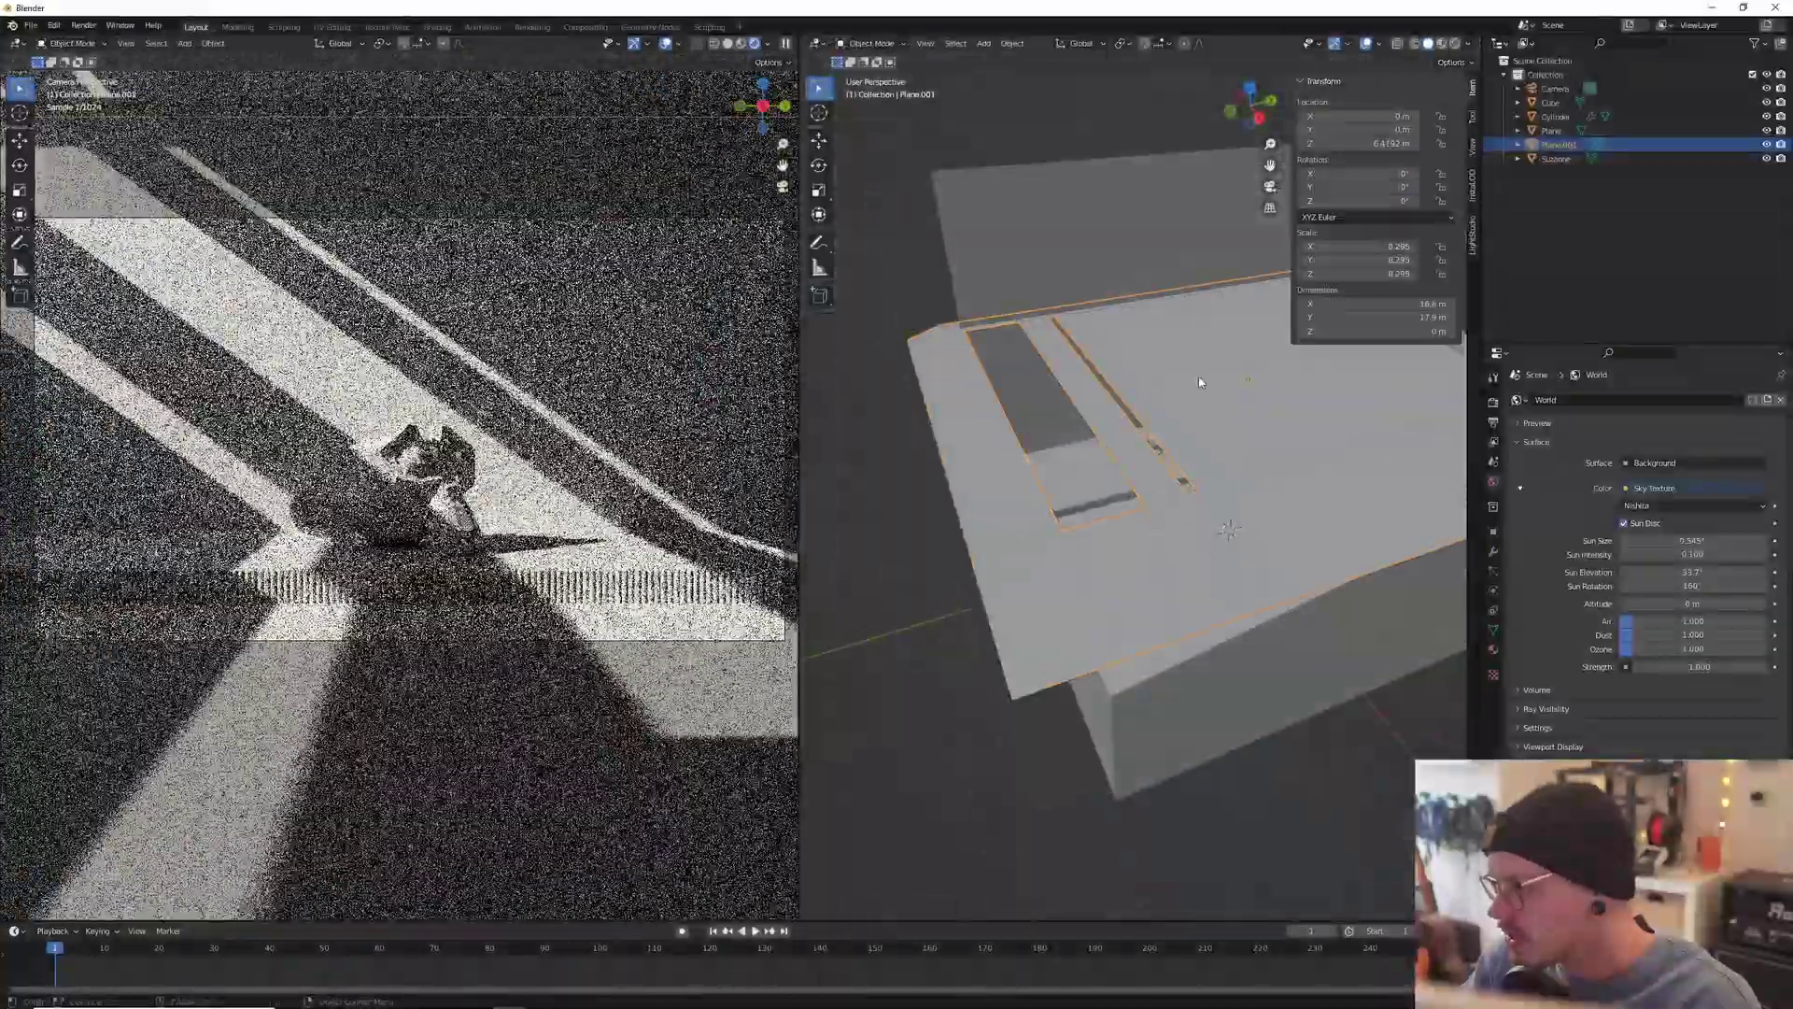
key(g)
key(y)
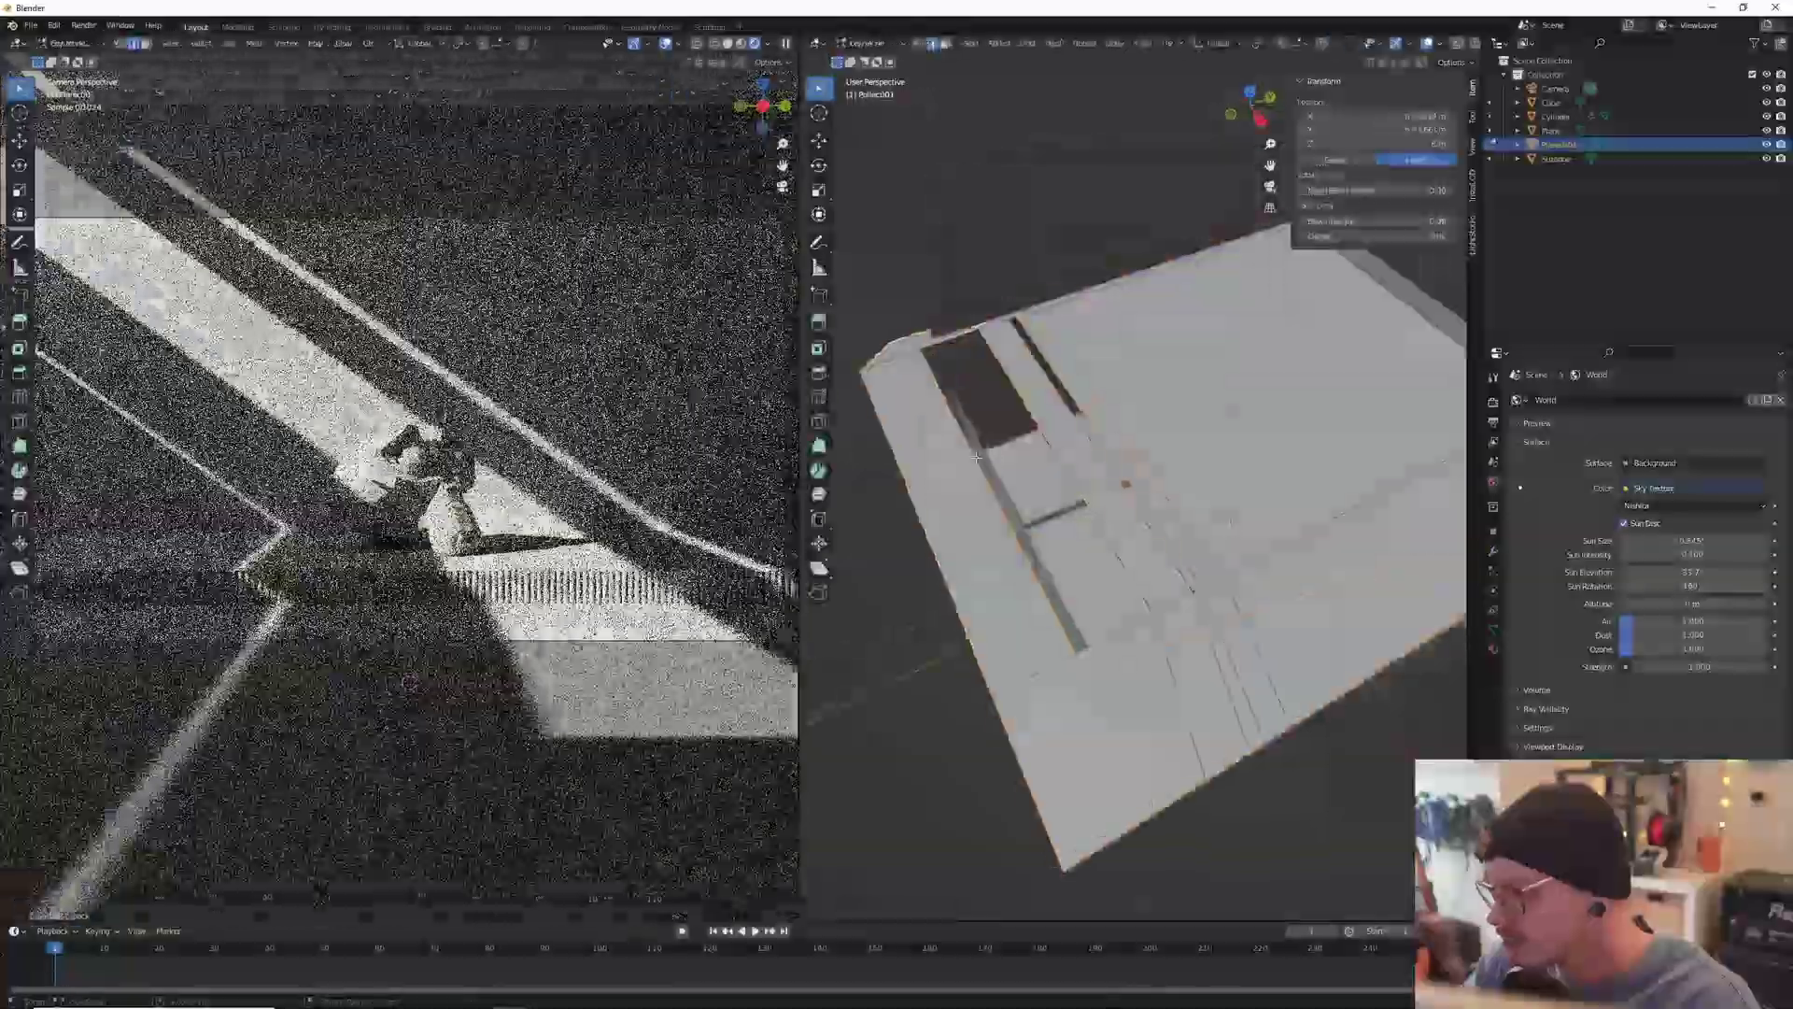
Step: Adjust the width of the large ceiling opening by moving its outer and inner long edges along Y
alt+click(977, 457)
key(g)
key(y)
click(983, 455)
alt+click(1038, 429)
key(g)
key(y)
click(1056, 425)
Step: Reposition the narrow ceiling slot along Y by moving its edge loops together, and return to object mode
alt+click(1106, 458)
alt+shift+click(1114, 457)
alt+shift+click(1128, 456)
key(g)
key(y)
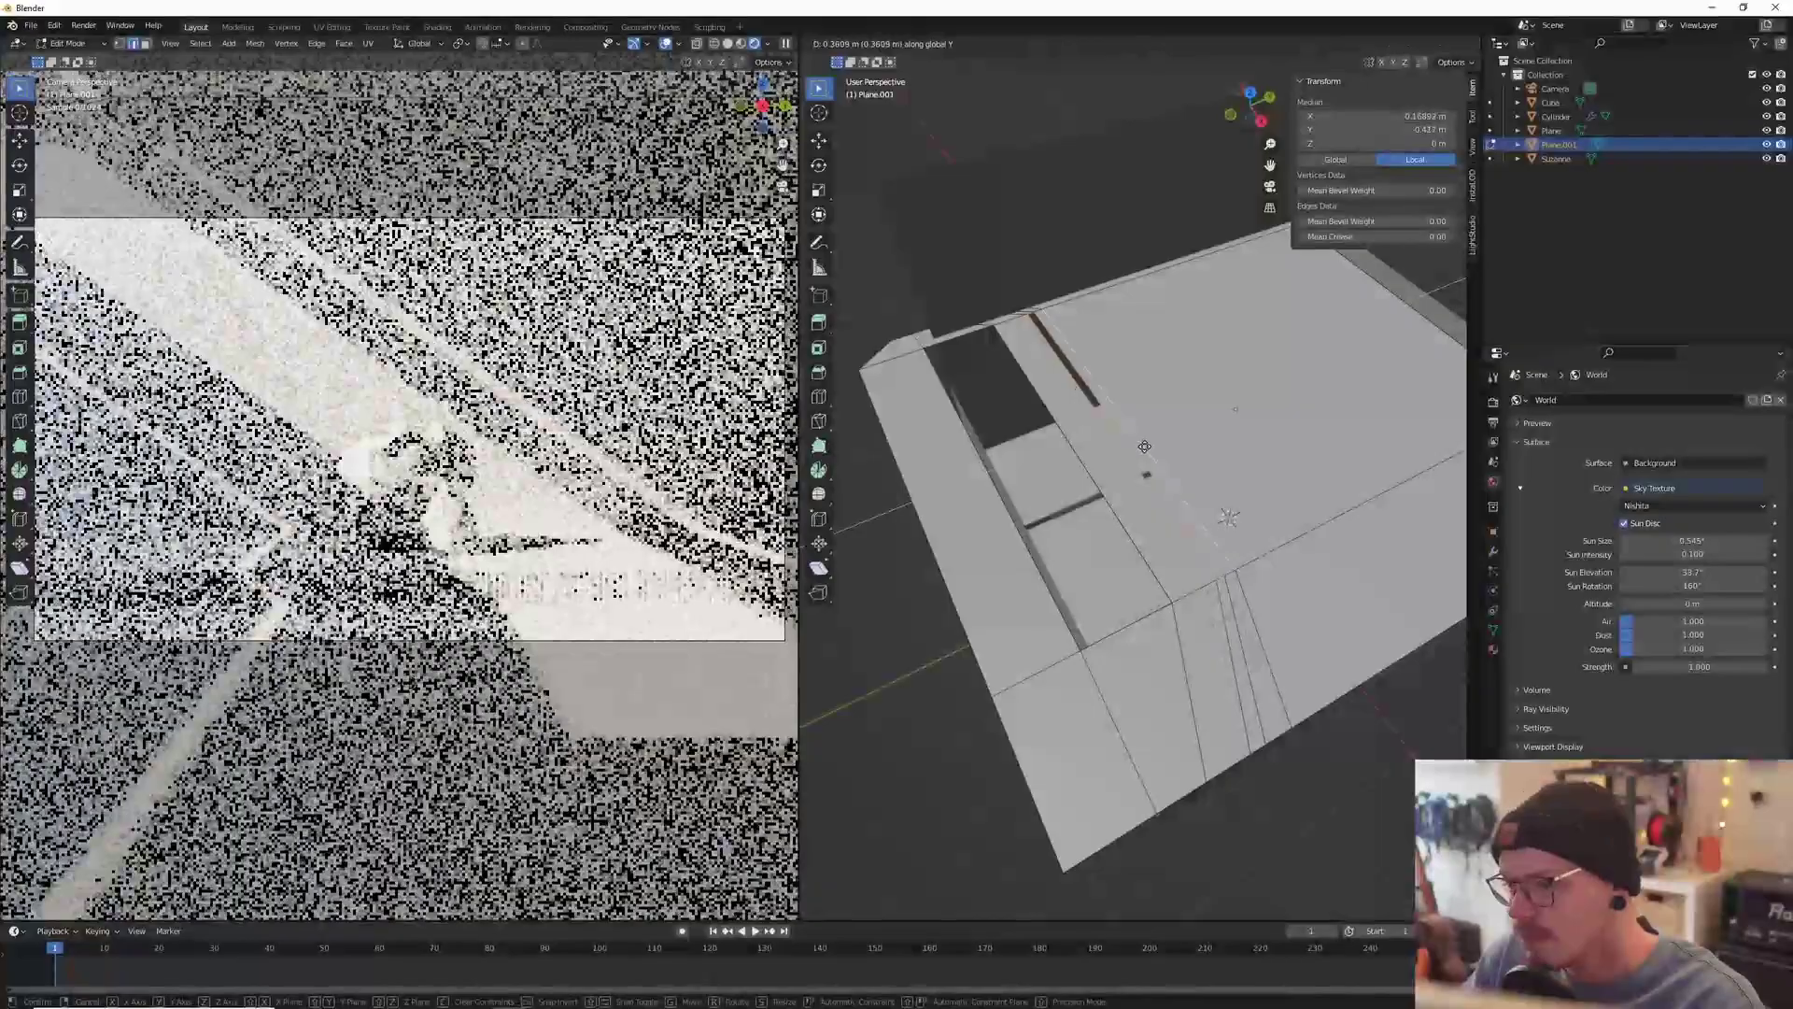
click(1119, 461)
key(Tab)
Step: Examine the ceiling openings and the room's interior around the platform and monkey head, with the ceiling deselected
middle_drag(1117, 504, 1057, 444)
scroll(1144, 472, up, 3)
key(Tab)
scroll(946, 502, down, 4)
key(Tab)
click(969, 481)
mouse_move(969, 480)
middle_down()
mouse_move(945, 529)
mouse_move(923, 503)
mouse_move(995, 483)
mouse_move(904, 500)
mouse_move(939, 501)
middle_up()
scroll(946, 528, up, 2)
scroll(923, 502, down, 2)
scroll(950, 485, up, 4)
scroll(904, 500, up, 5)
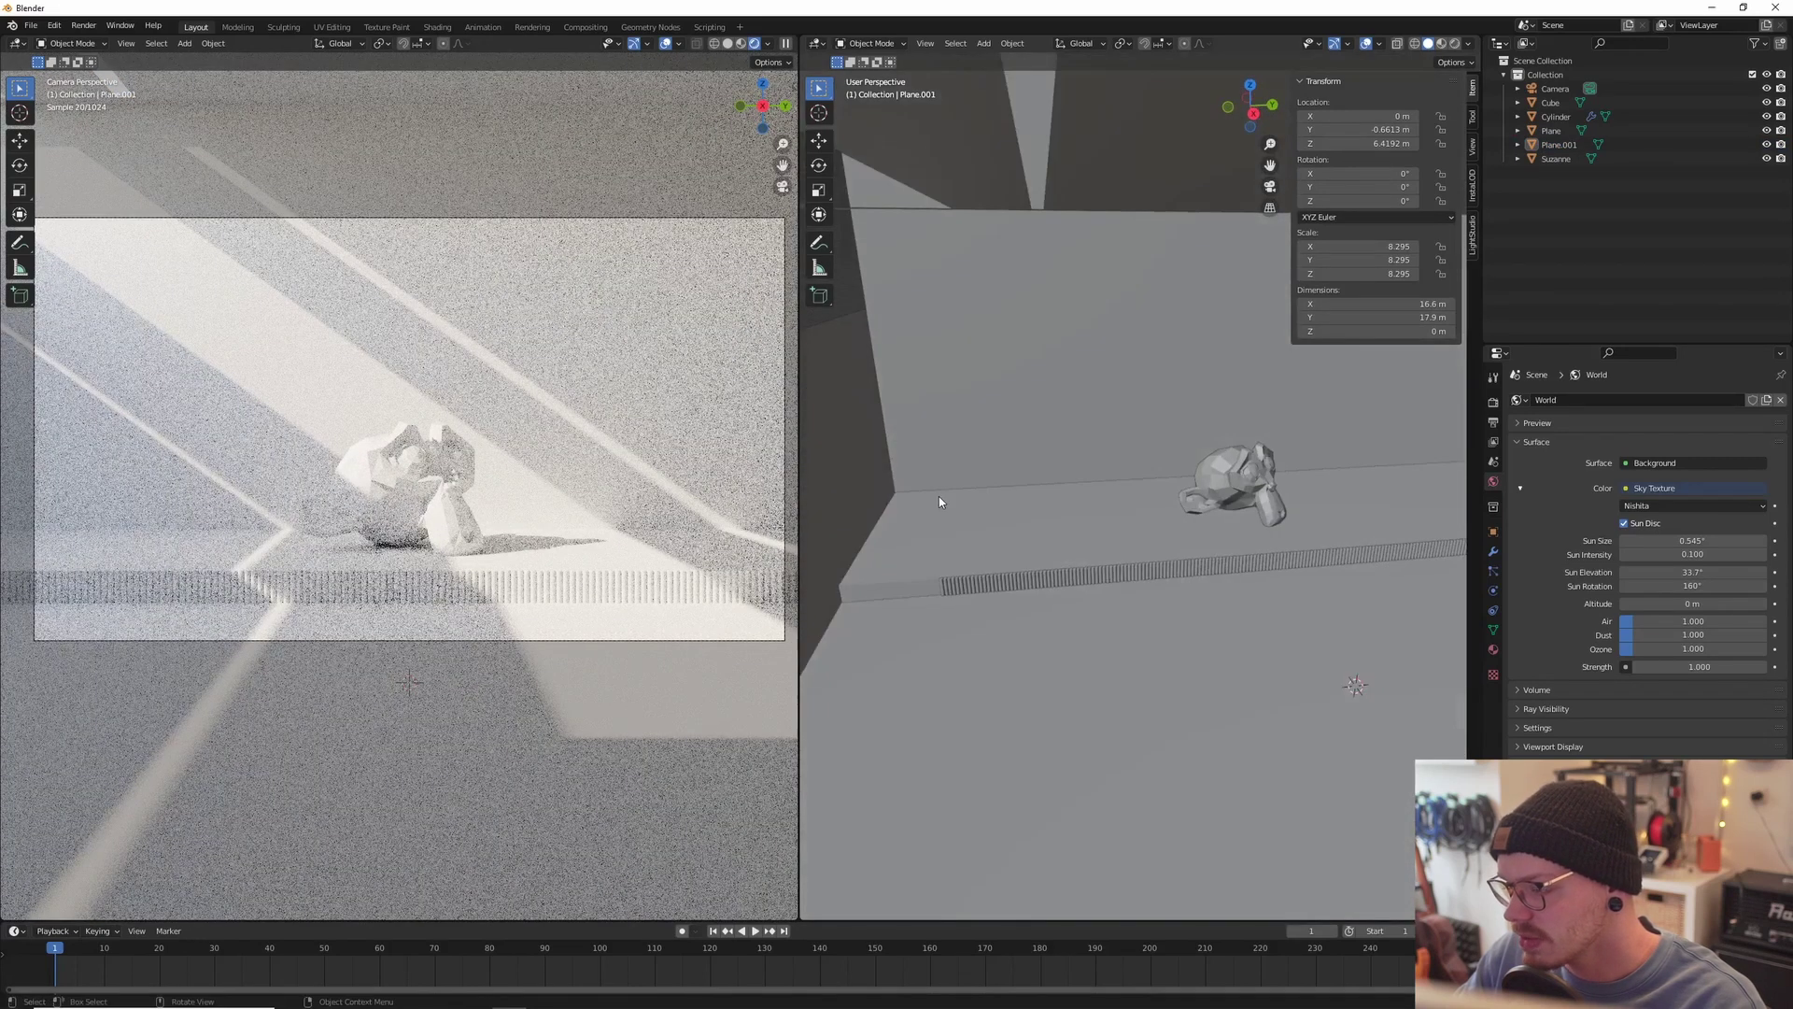
Step: Add a cylinder mesh and move it up to hover above the room's roof, at a height of about 9.2 m
scroll(939, 501, down, 6)
key(shift+a)
mouse_move(935, 504)
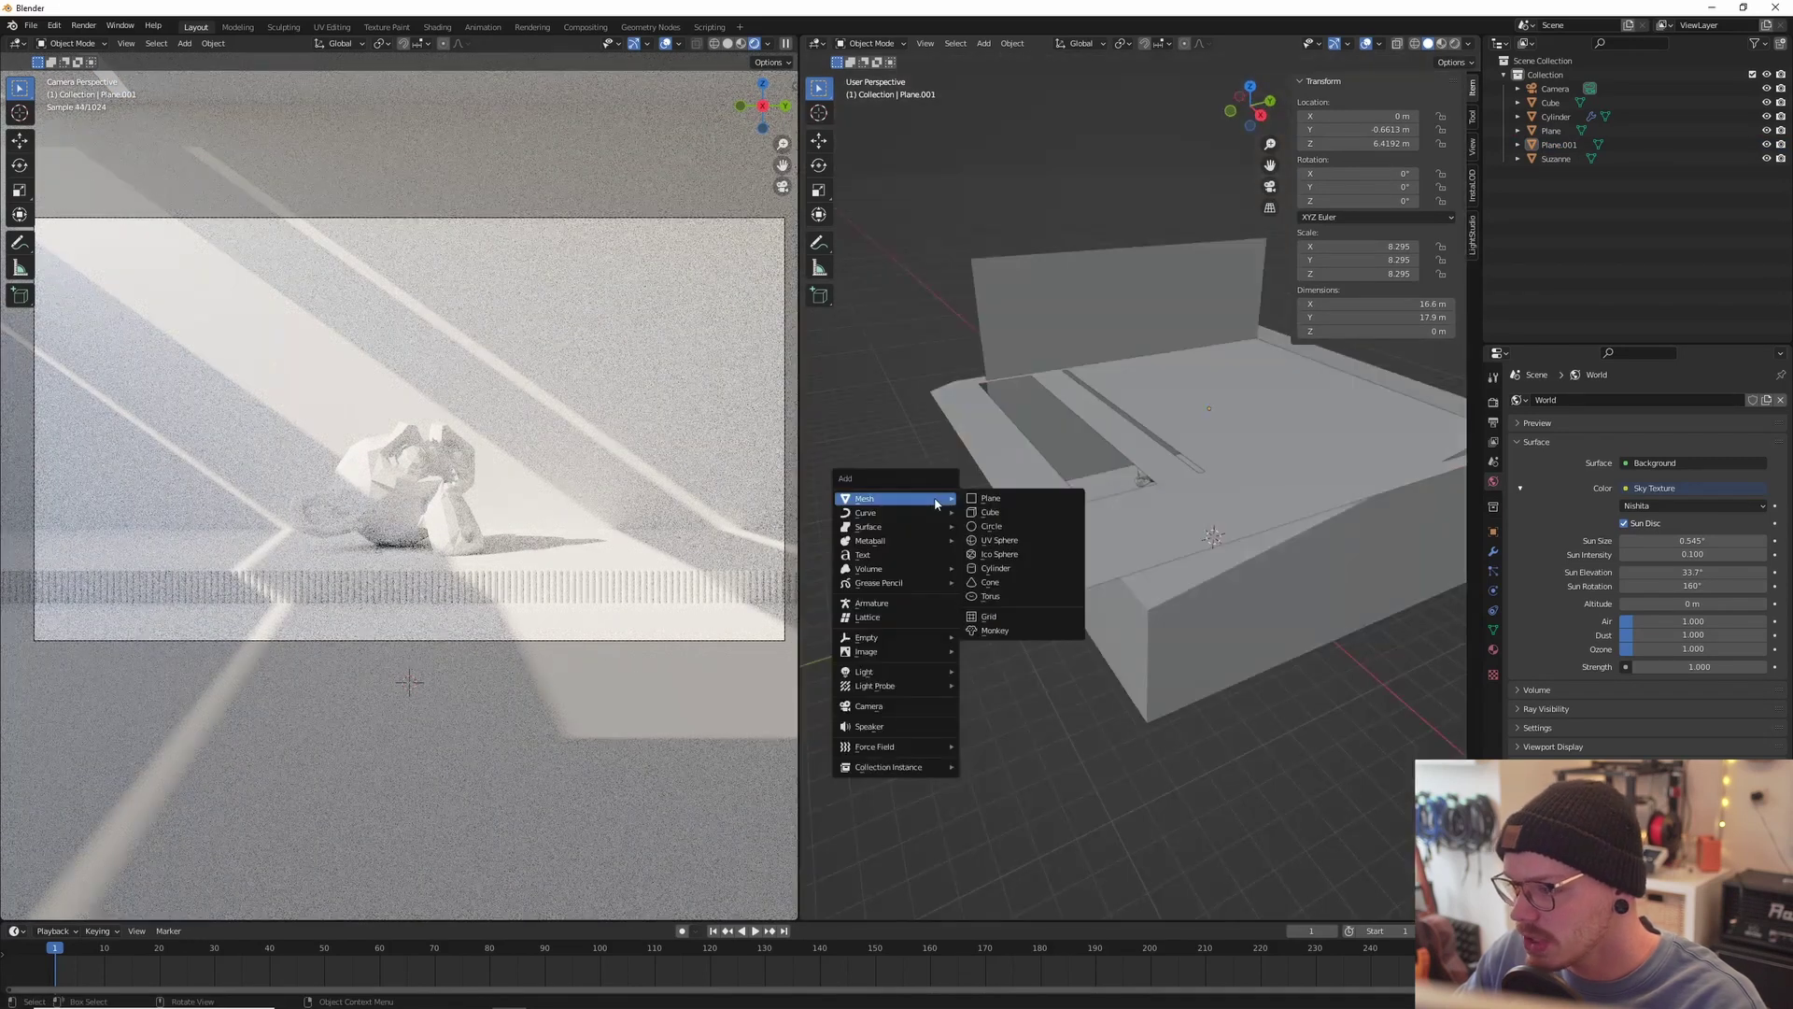
click(1010, 568)
key(g)
click(1143, 341)
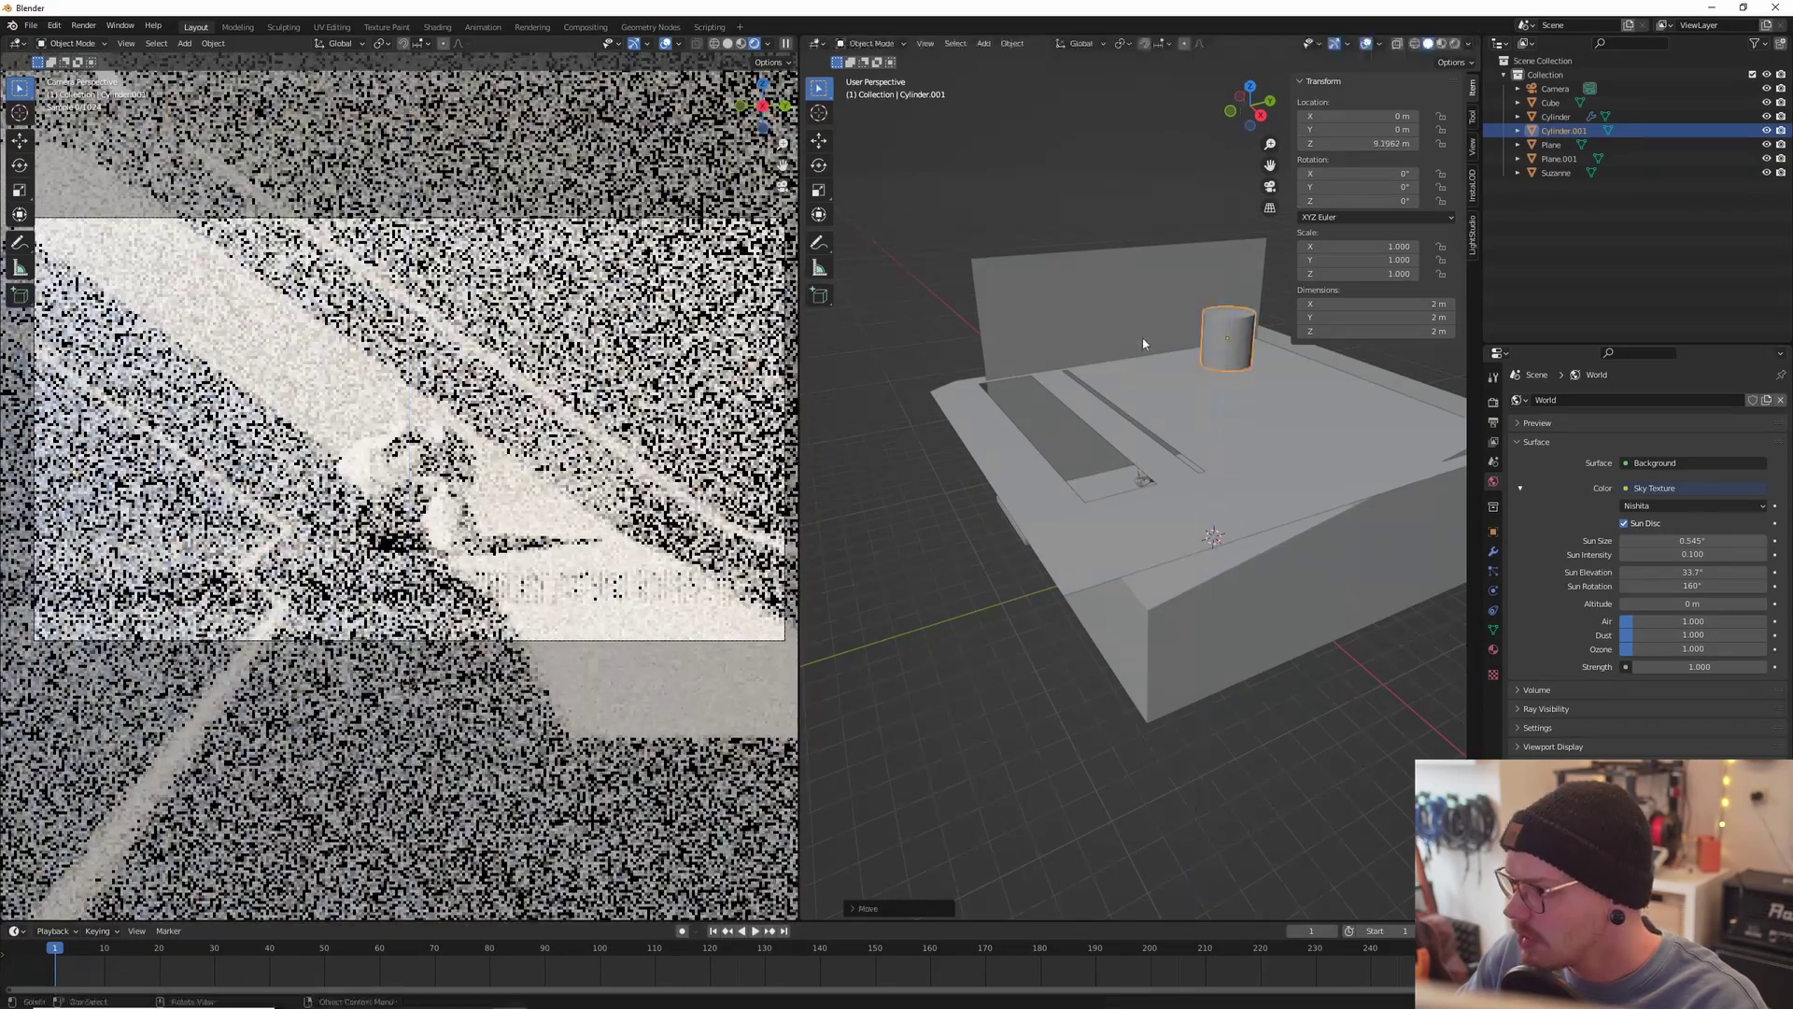
Step: Stretch the cylinder along Z and scale it down into a thin pole about 0.185 m thick and 4.39 m long
key(s)
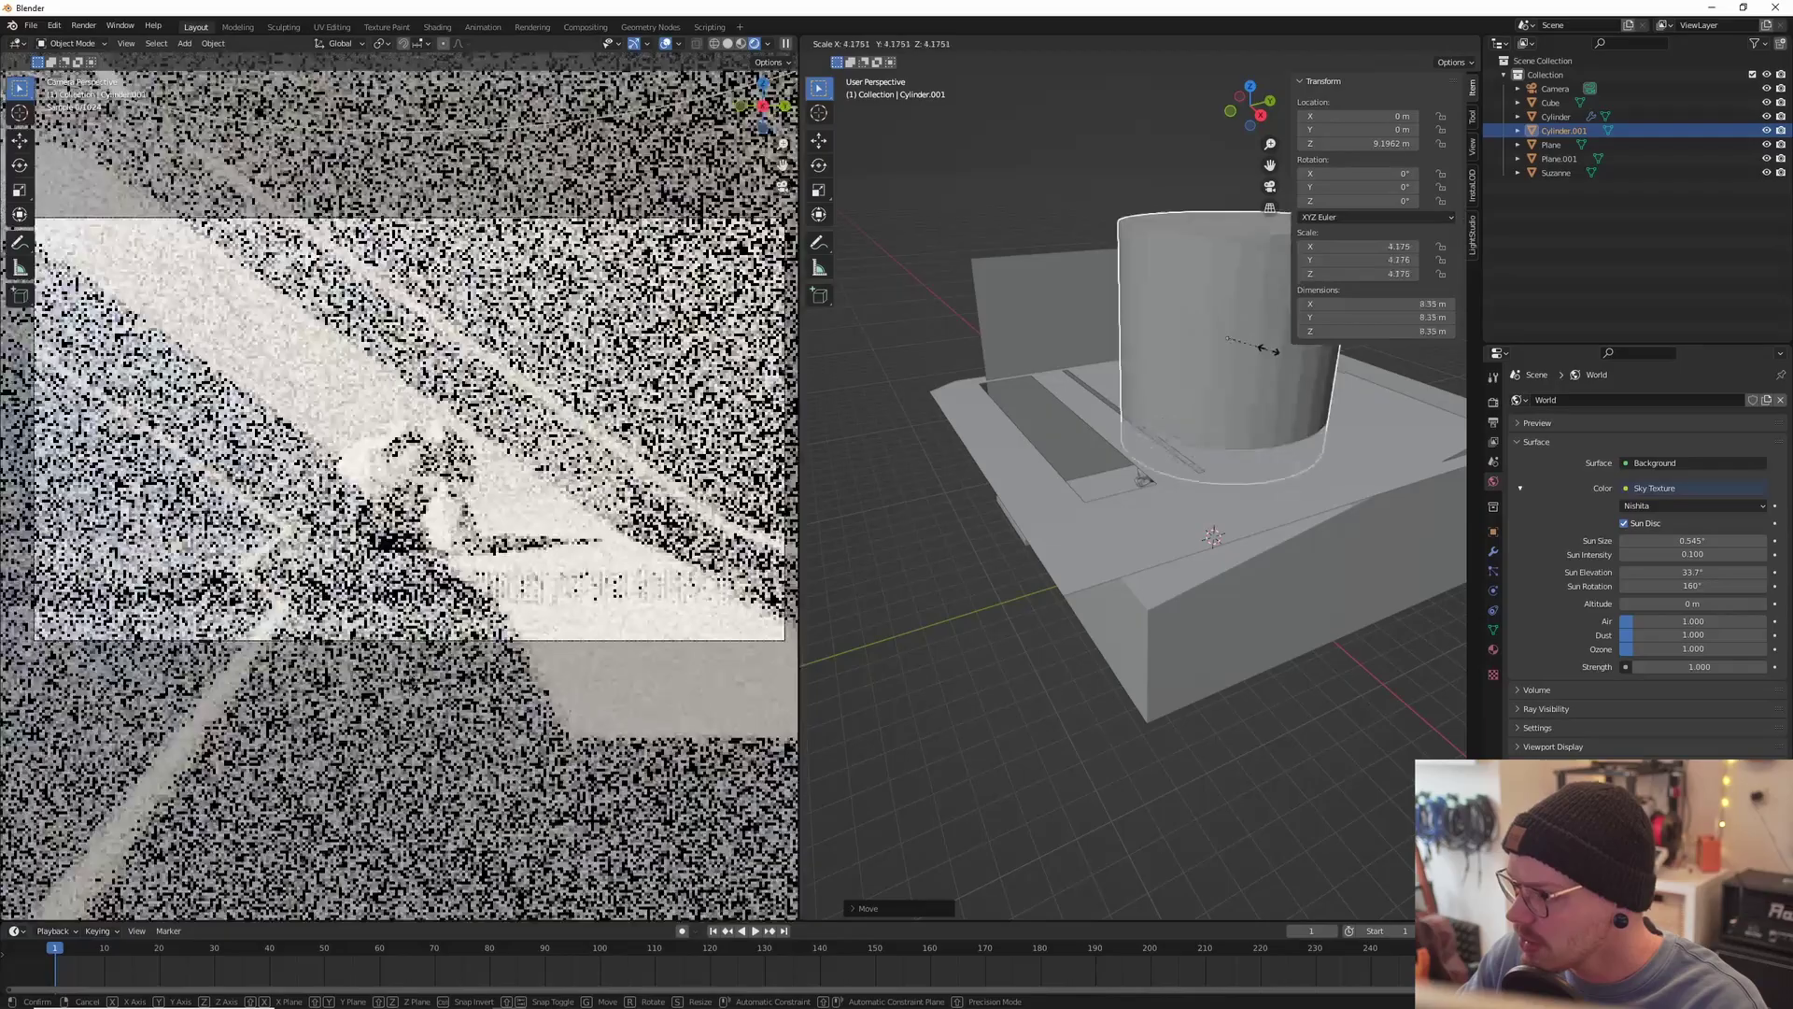
key(z)
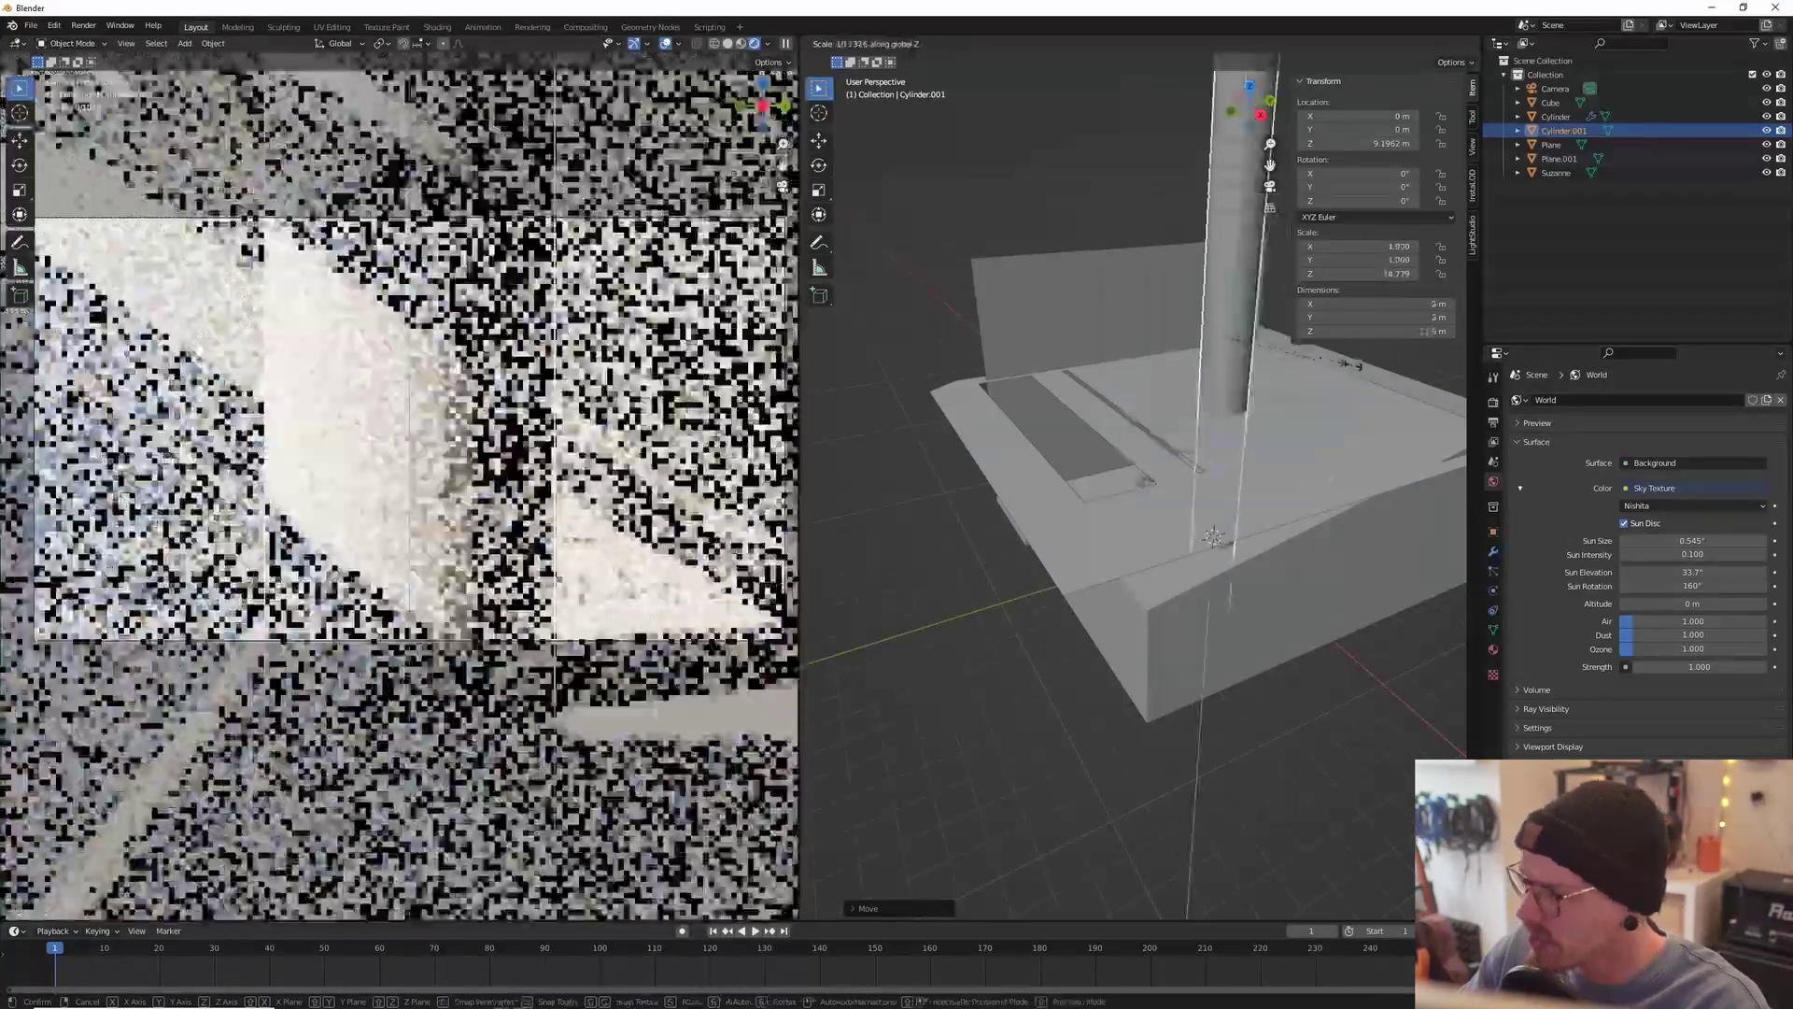
click(1460, 365)
key(s)
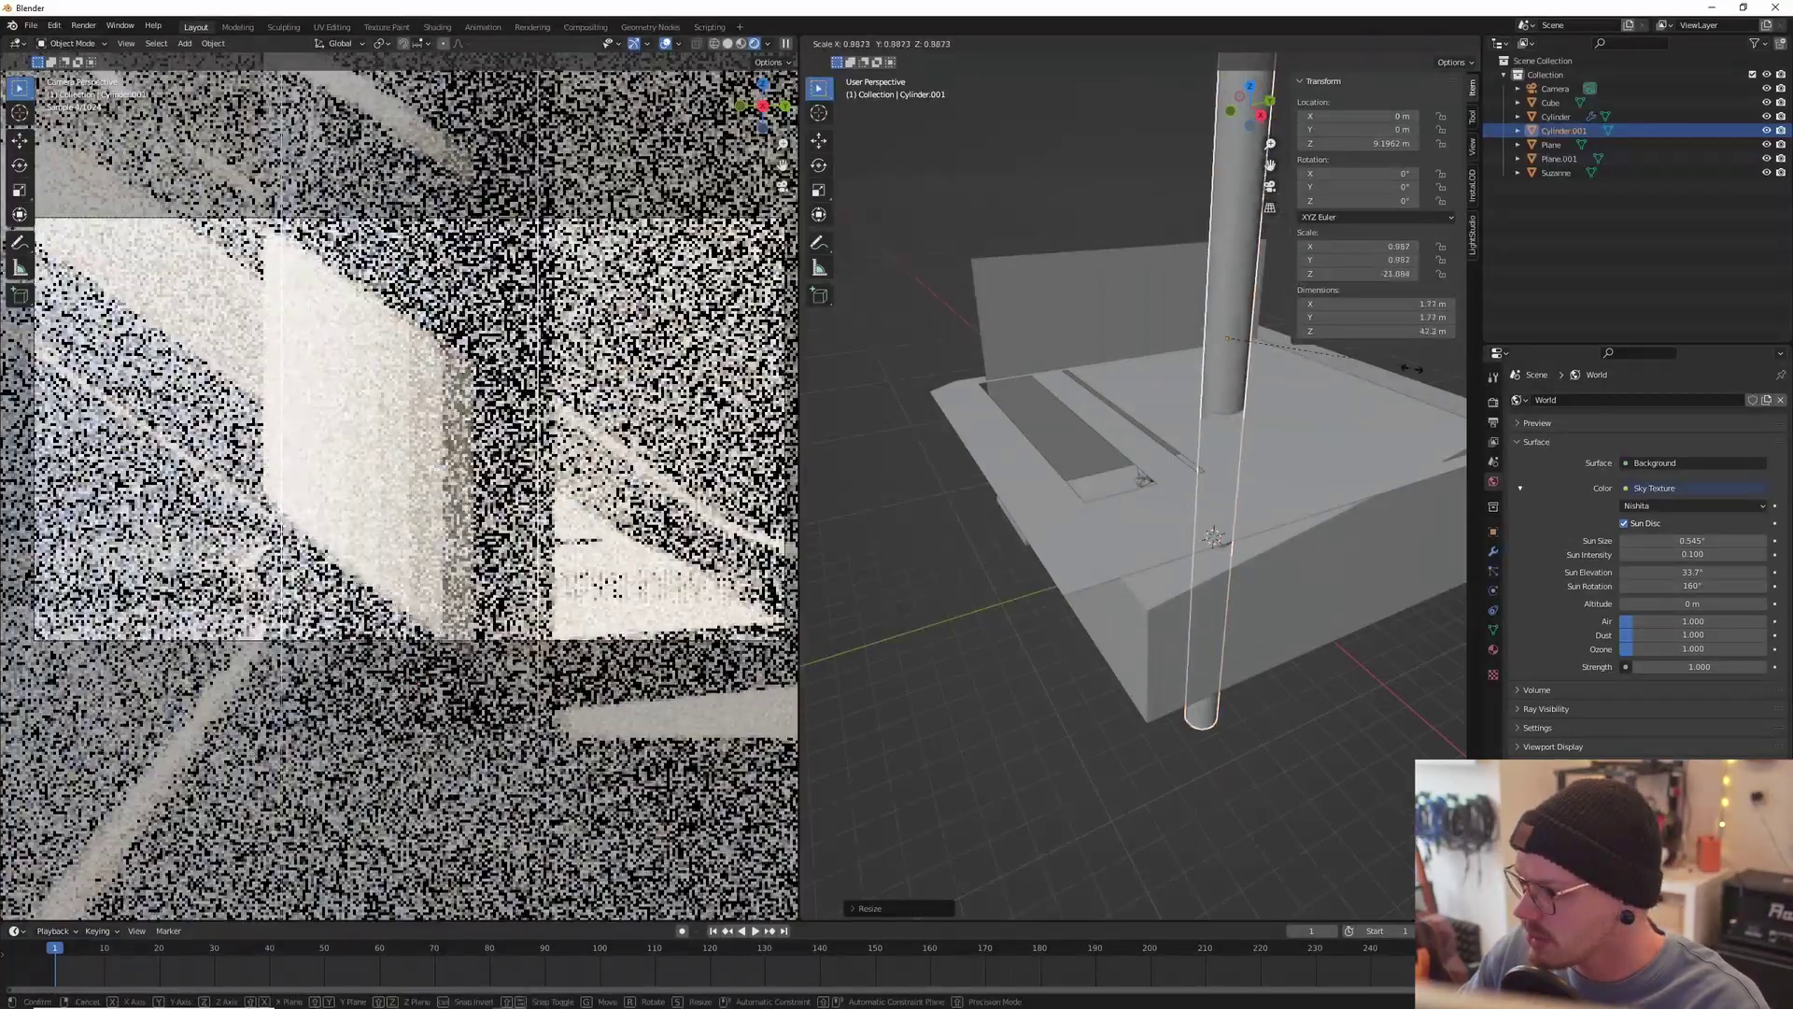
click(1240, 360)
middle_drag(1240, 360, 1081, 404)
scroll(1123, 415, up, 7)
scroll(1122, 427, down, 3)
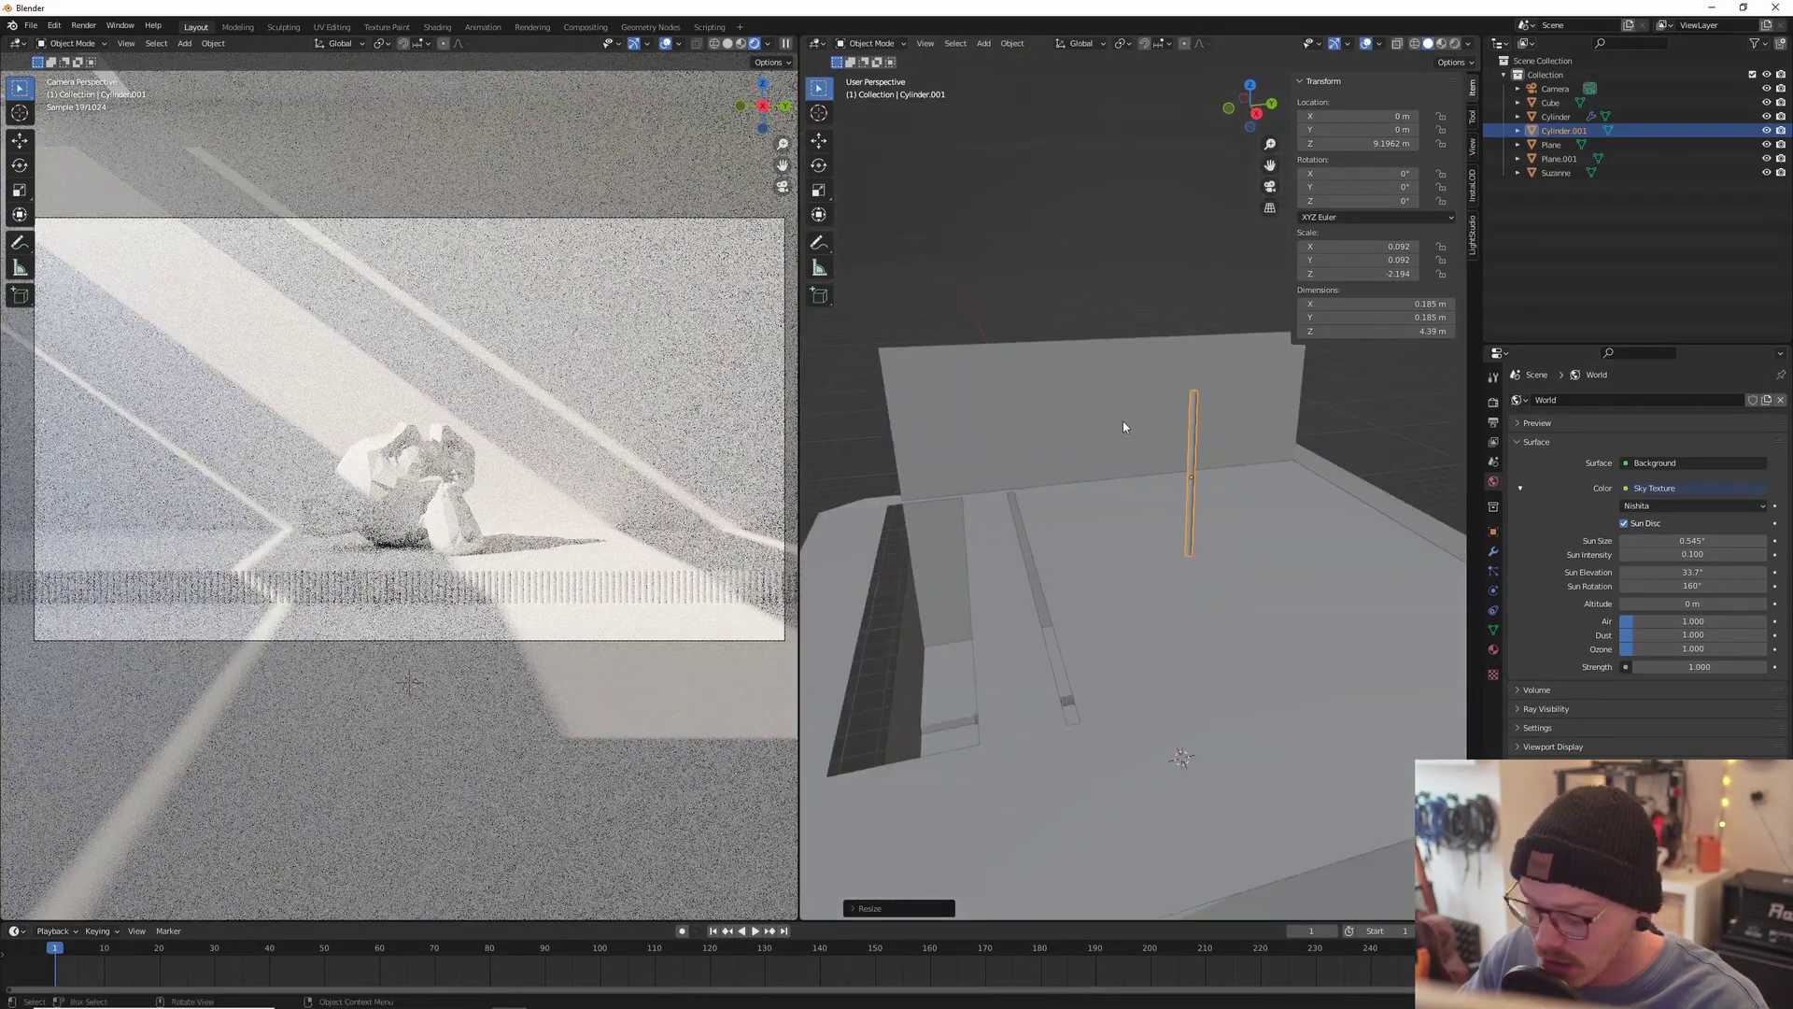
Step: Lengthen the thin pole along its axis to about 9.76 m and rotate it until it lies nearly horizontal
key(s)
key(z)
click(1042, 351)
middle_drag(1081, 439, 1063, 397)
key(r)
click(1287, 340)
Step: Move the horizontal pole to about X -3.8 m, Y -7.8 m, Z 9.6 m so its shadow crosses the light streaks
scroll(1034, 336, down, 2)
middle_drag(1034, 336, 1074, 523)
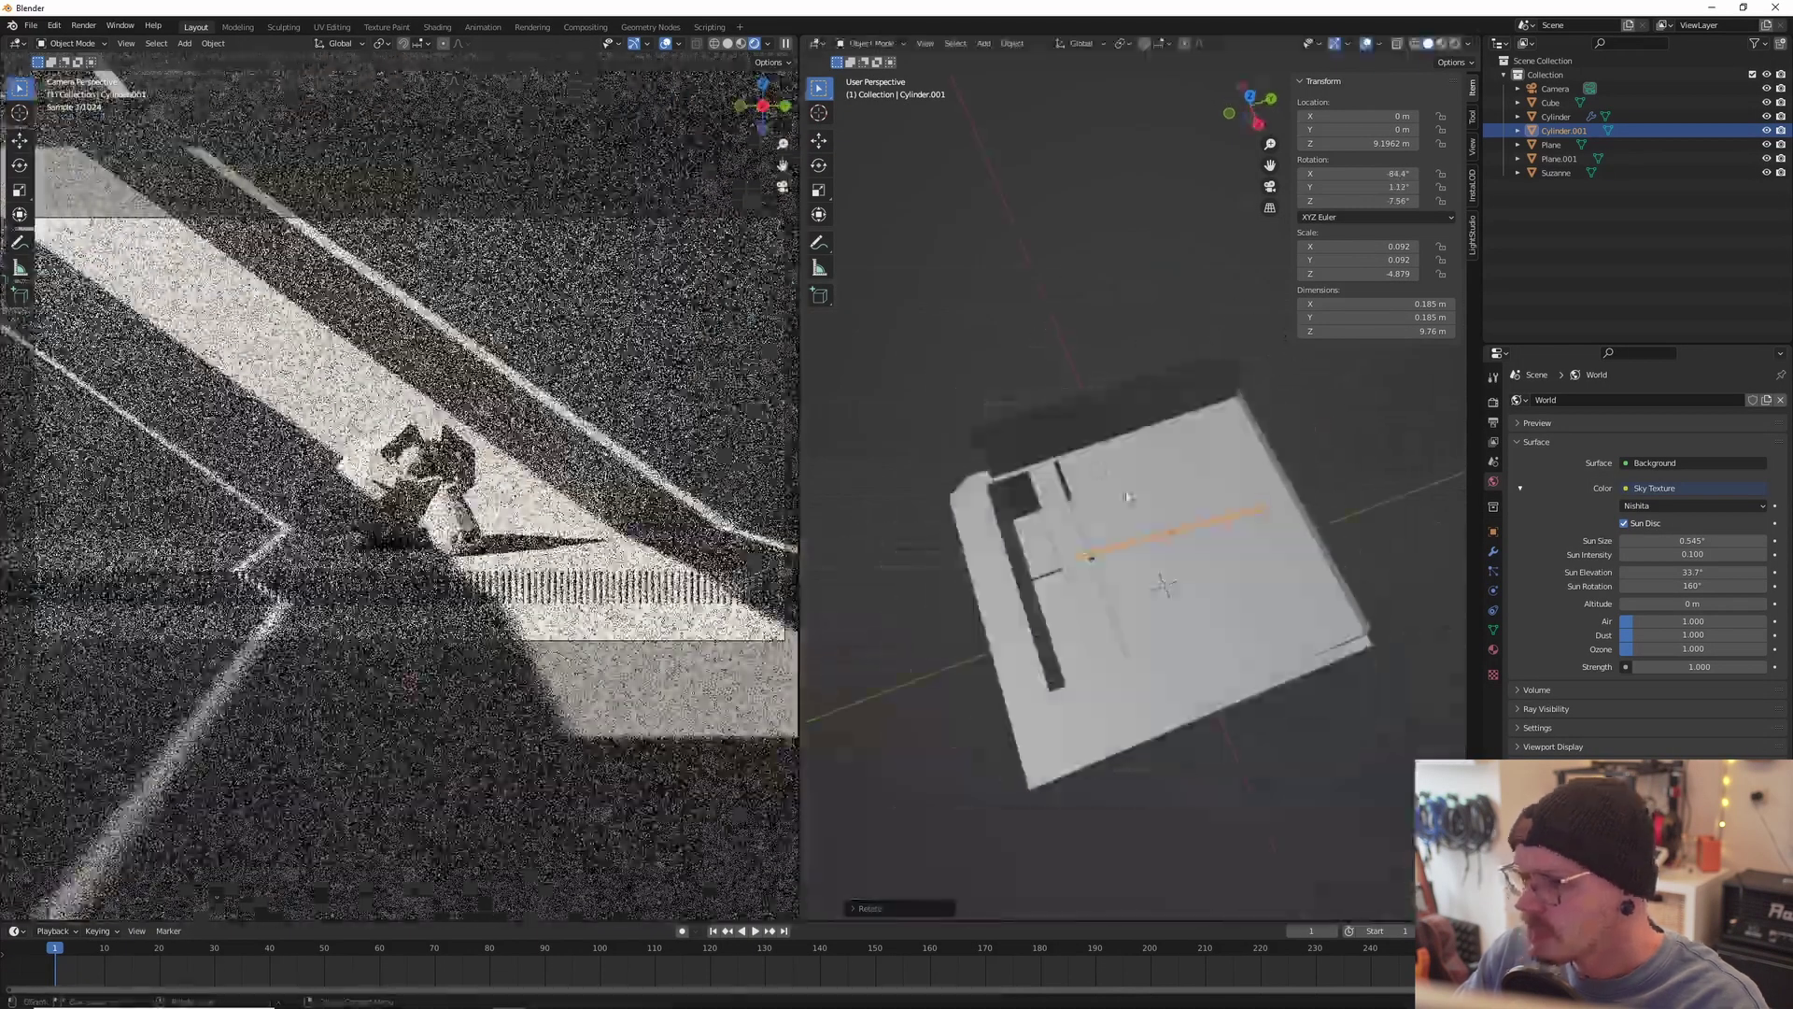
key(g)
click(1163, 586)
middle_drag(1163, 586, 976, 530)
middle_drag(975, 741, 913, 452)
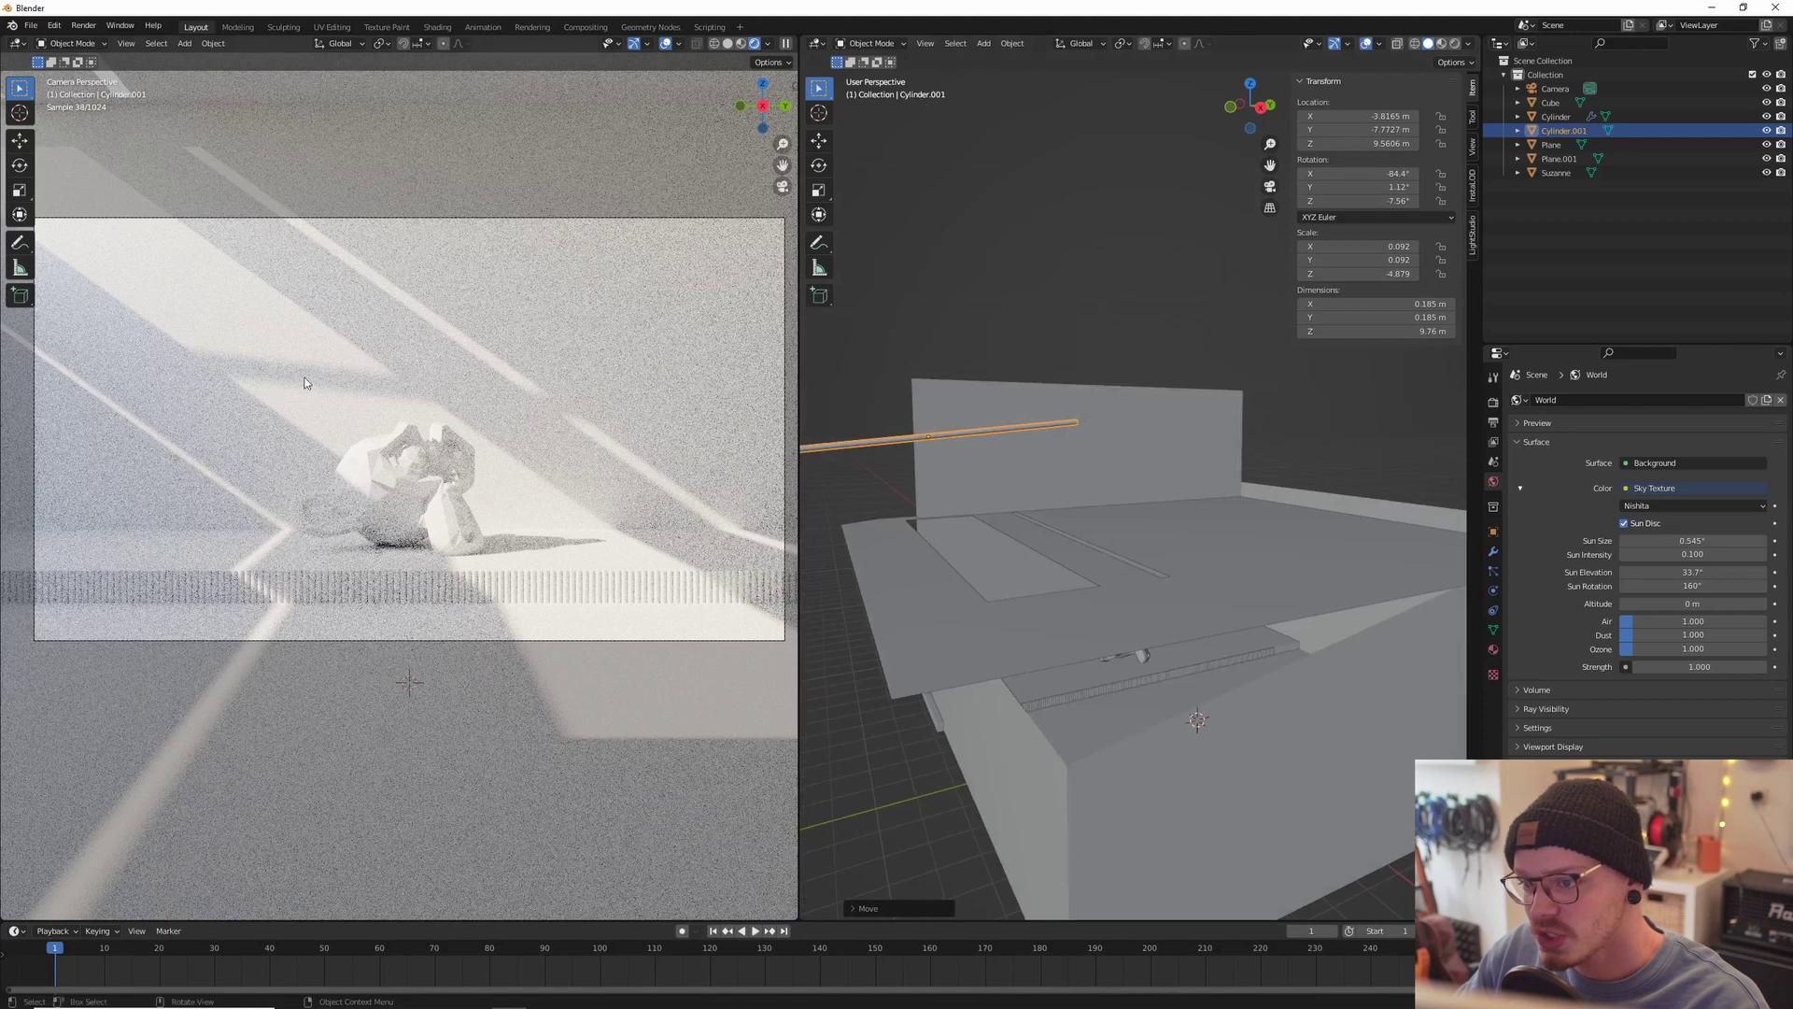
mouse_move(1037, 523)
middle_down()
mouse_move(1073, 513)
mouse_move(1022, 508)
middle_up()
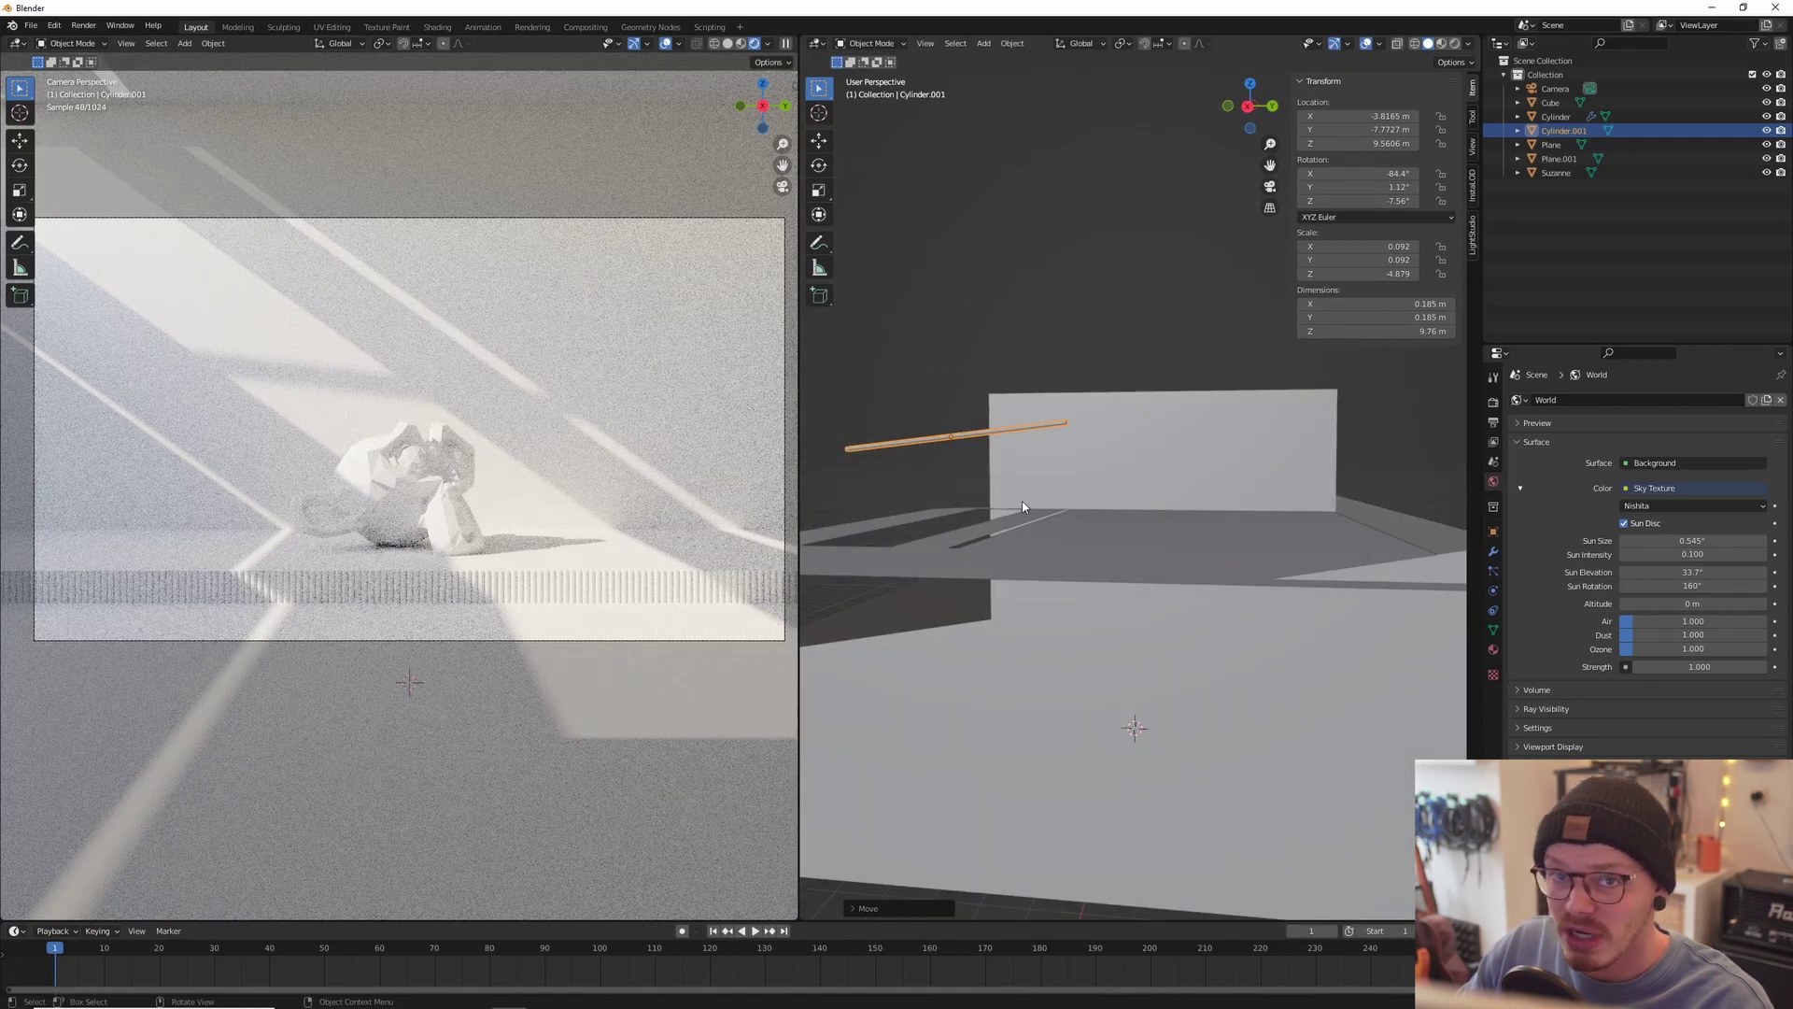
scroll(1023, 507, up, 3)
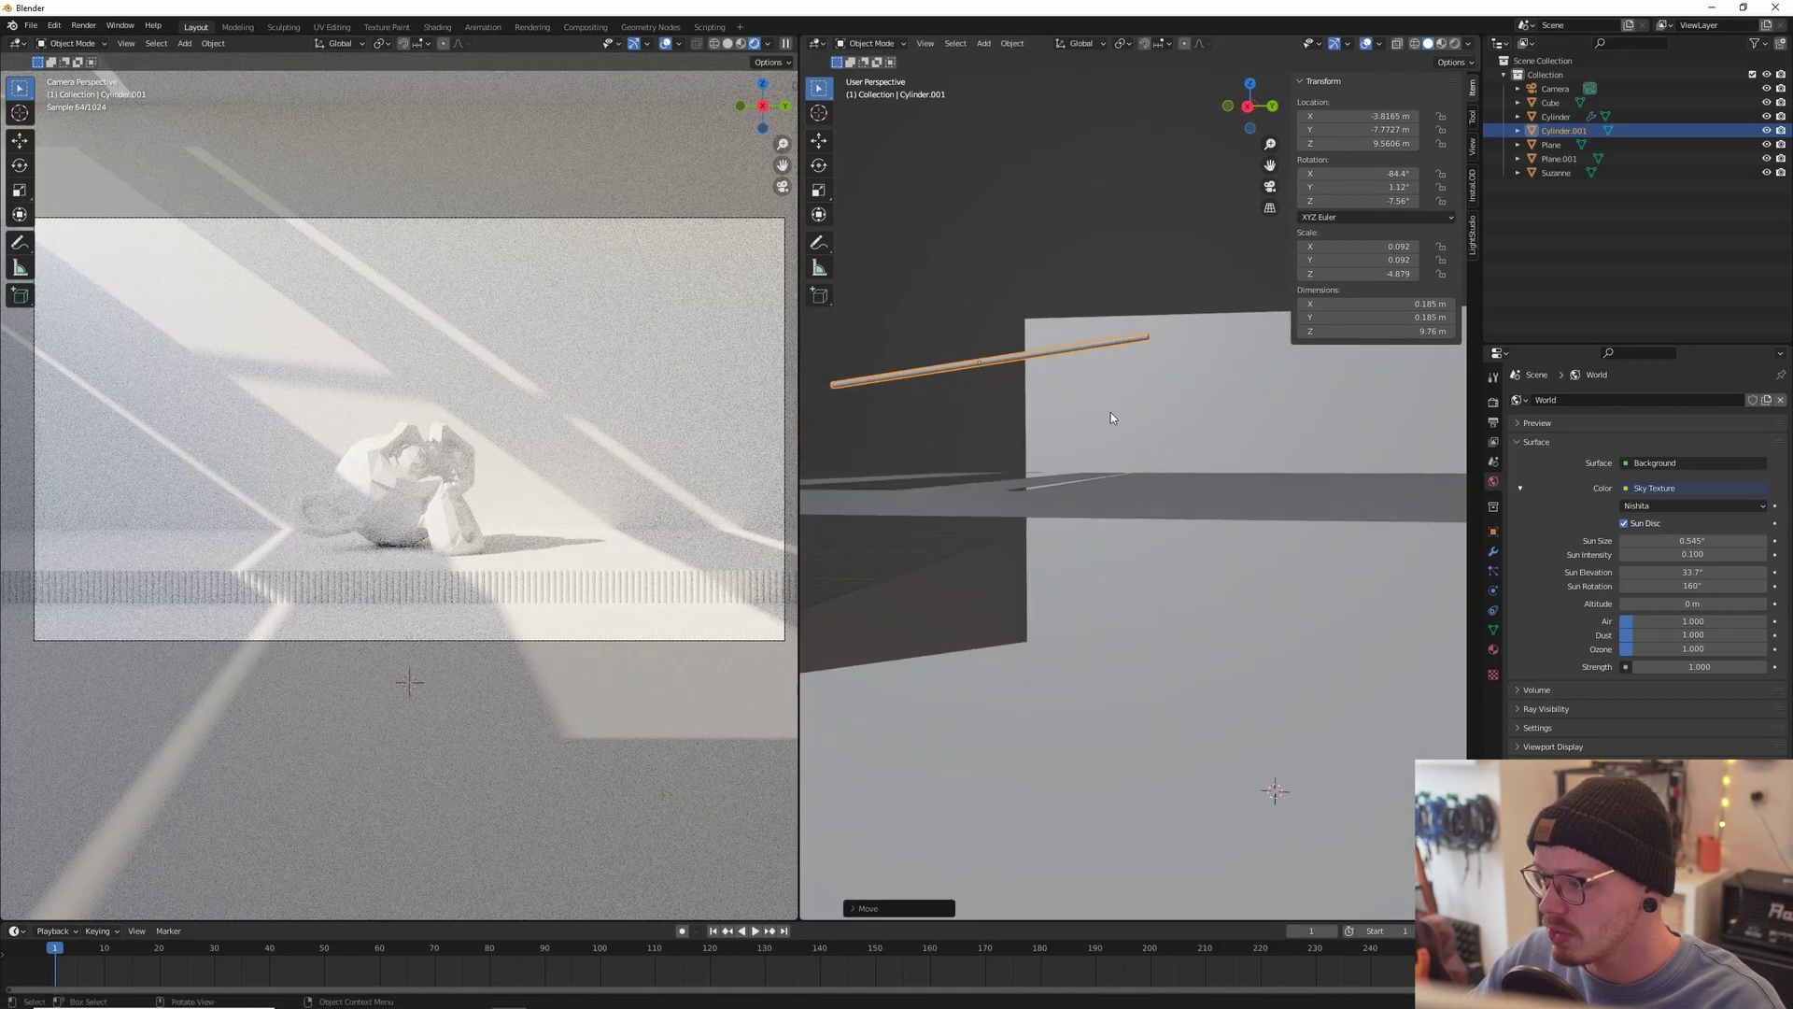
Step: Lower the pole into the room below the ceiling openings, at about X -5.9 m, Y -3.9 m, Z 5.4 m
key(g)
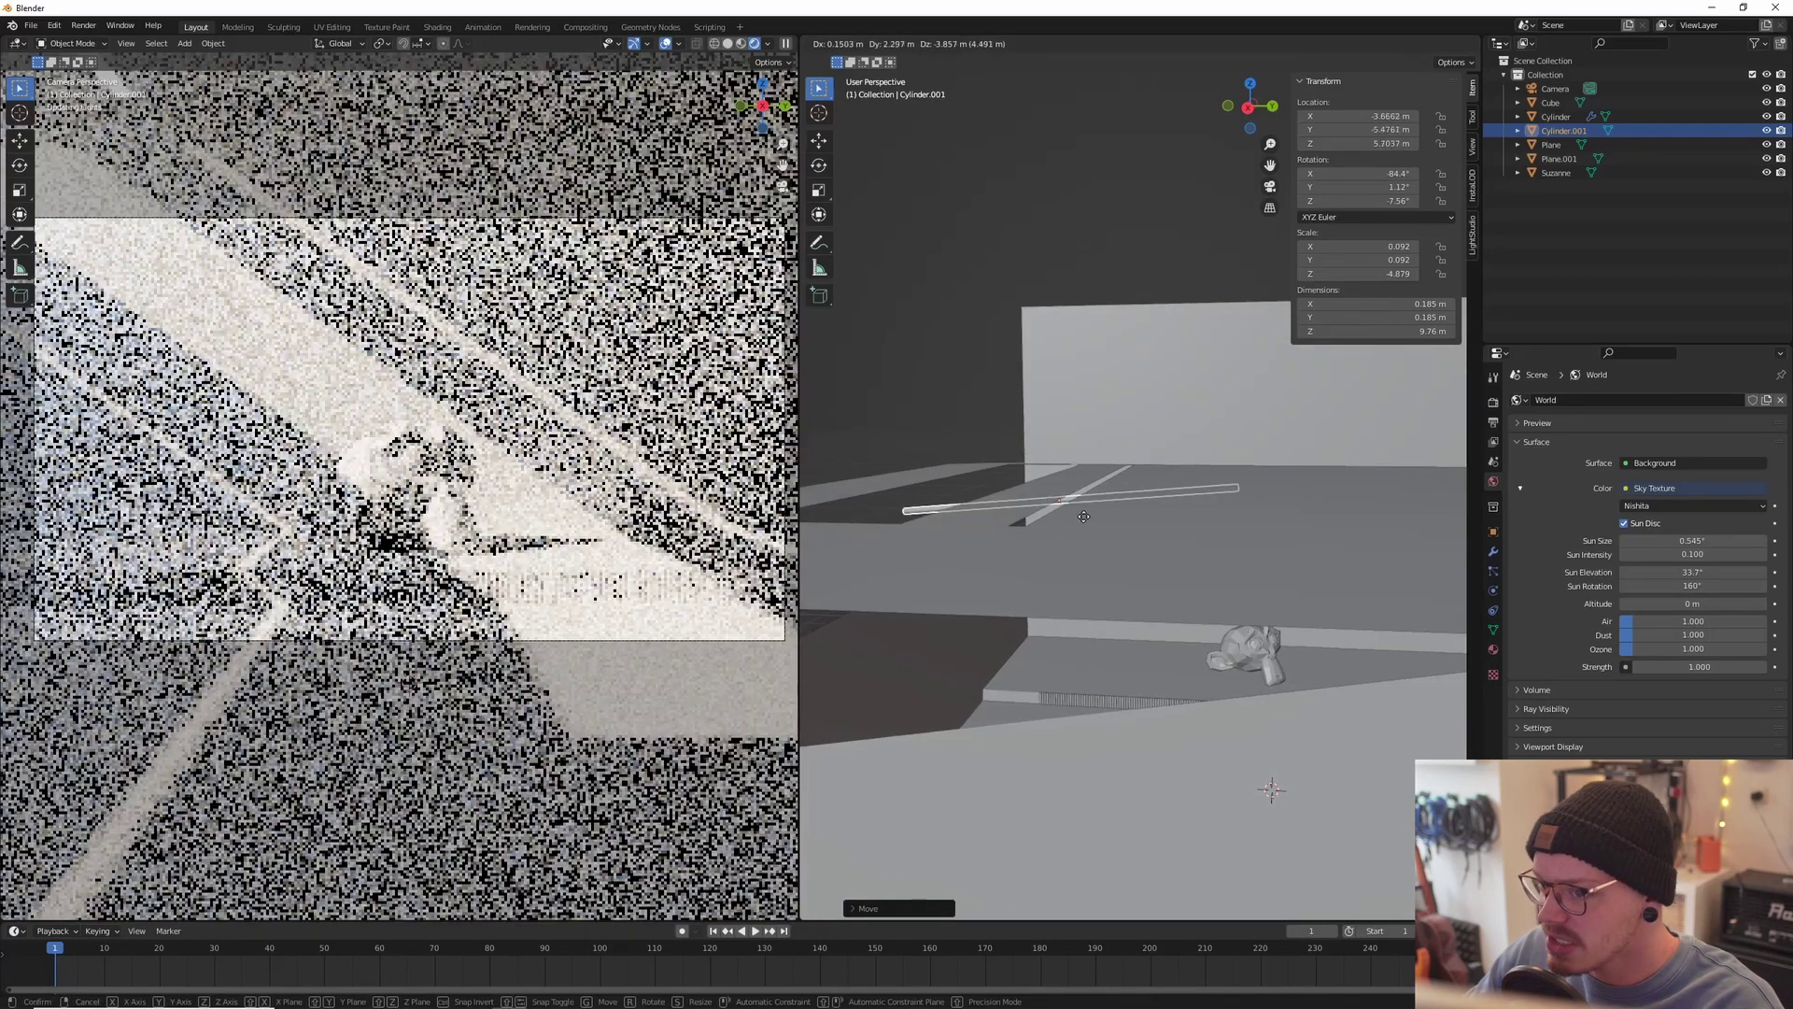
click(1096, 541)
middle_drag(1096, 542, 1130, 467)
key(g)
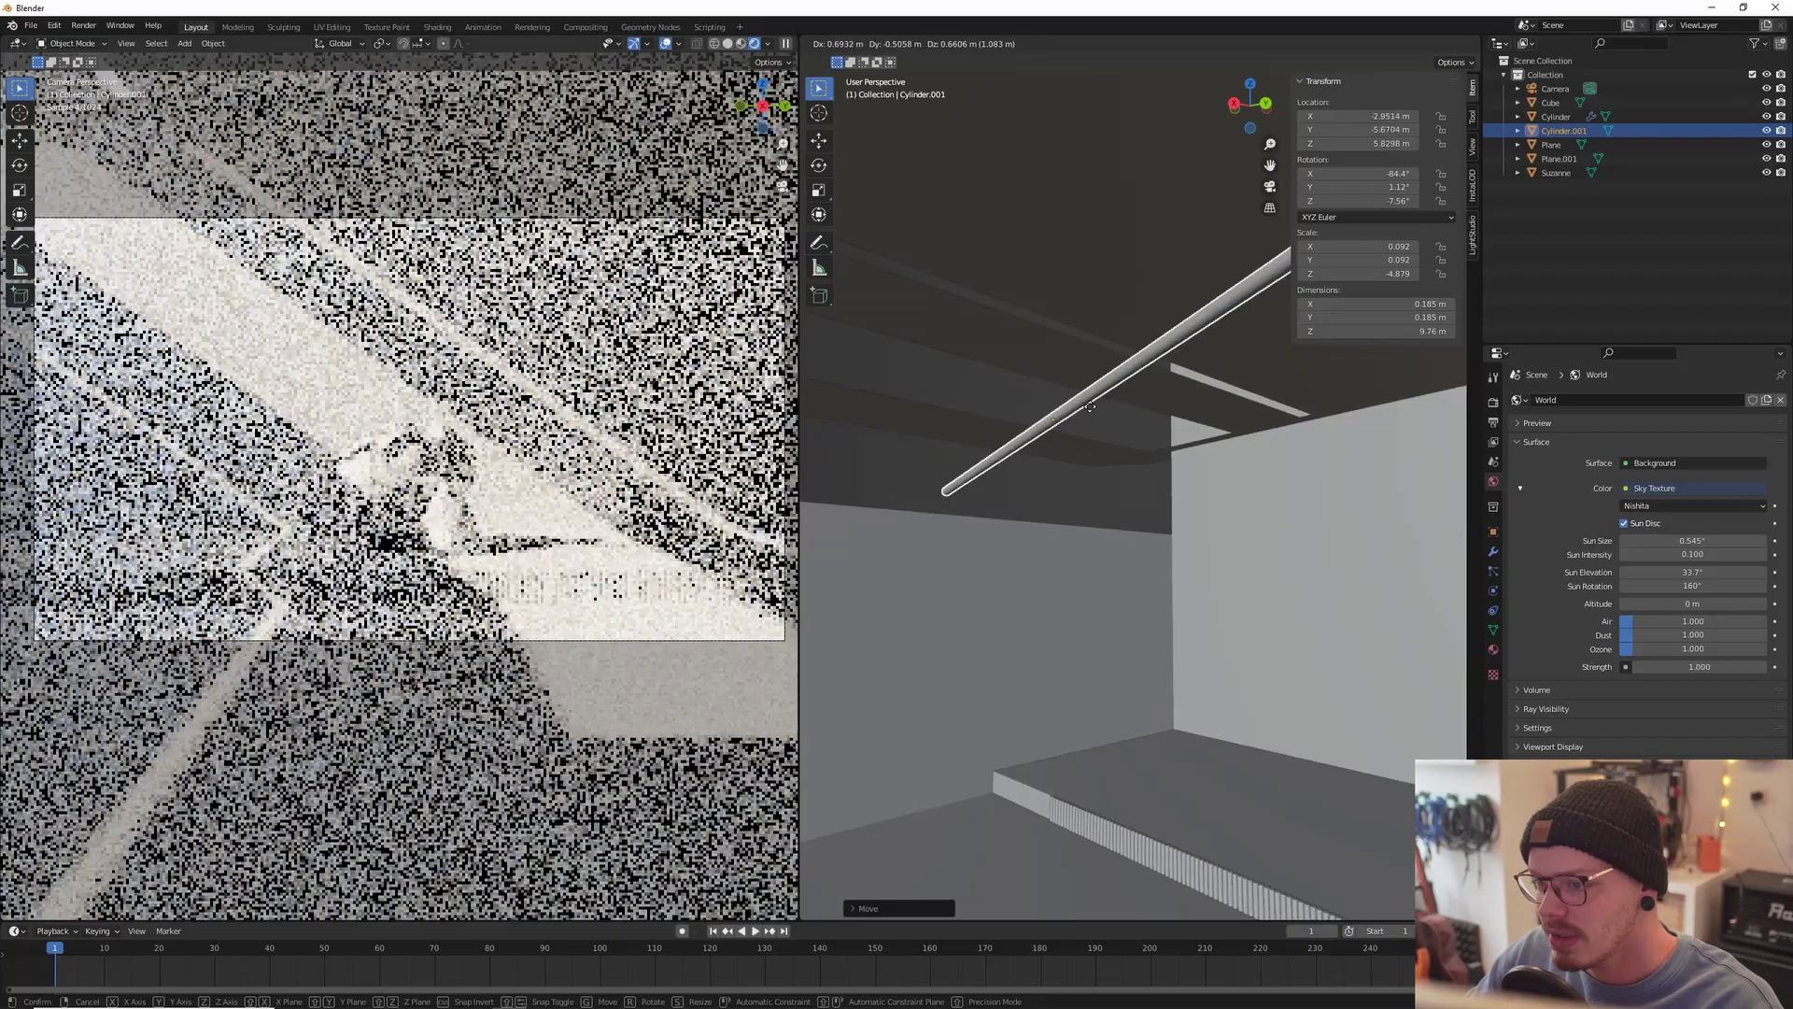
click(1228, 426)
middle_drag(1065, 512, 1213, 446)
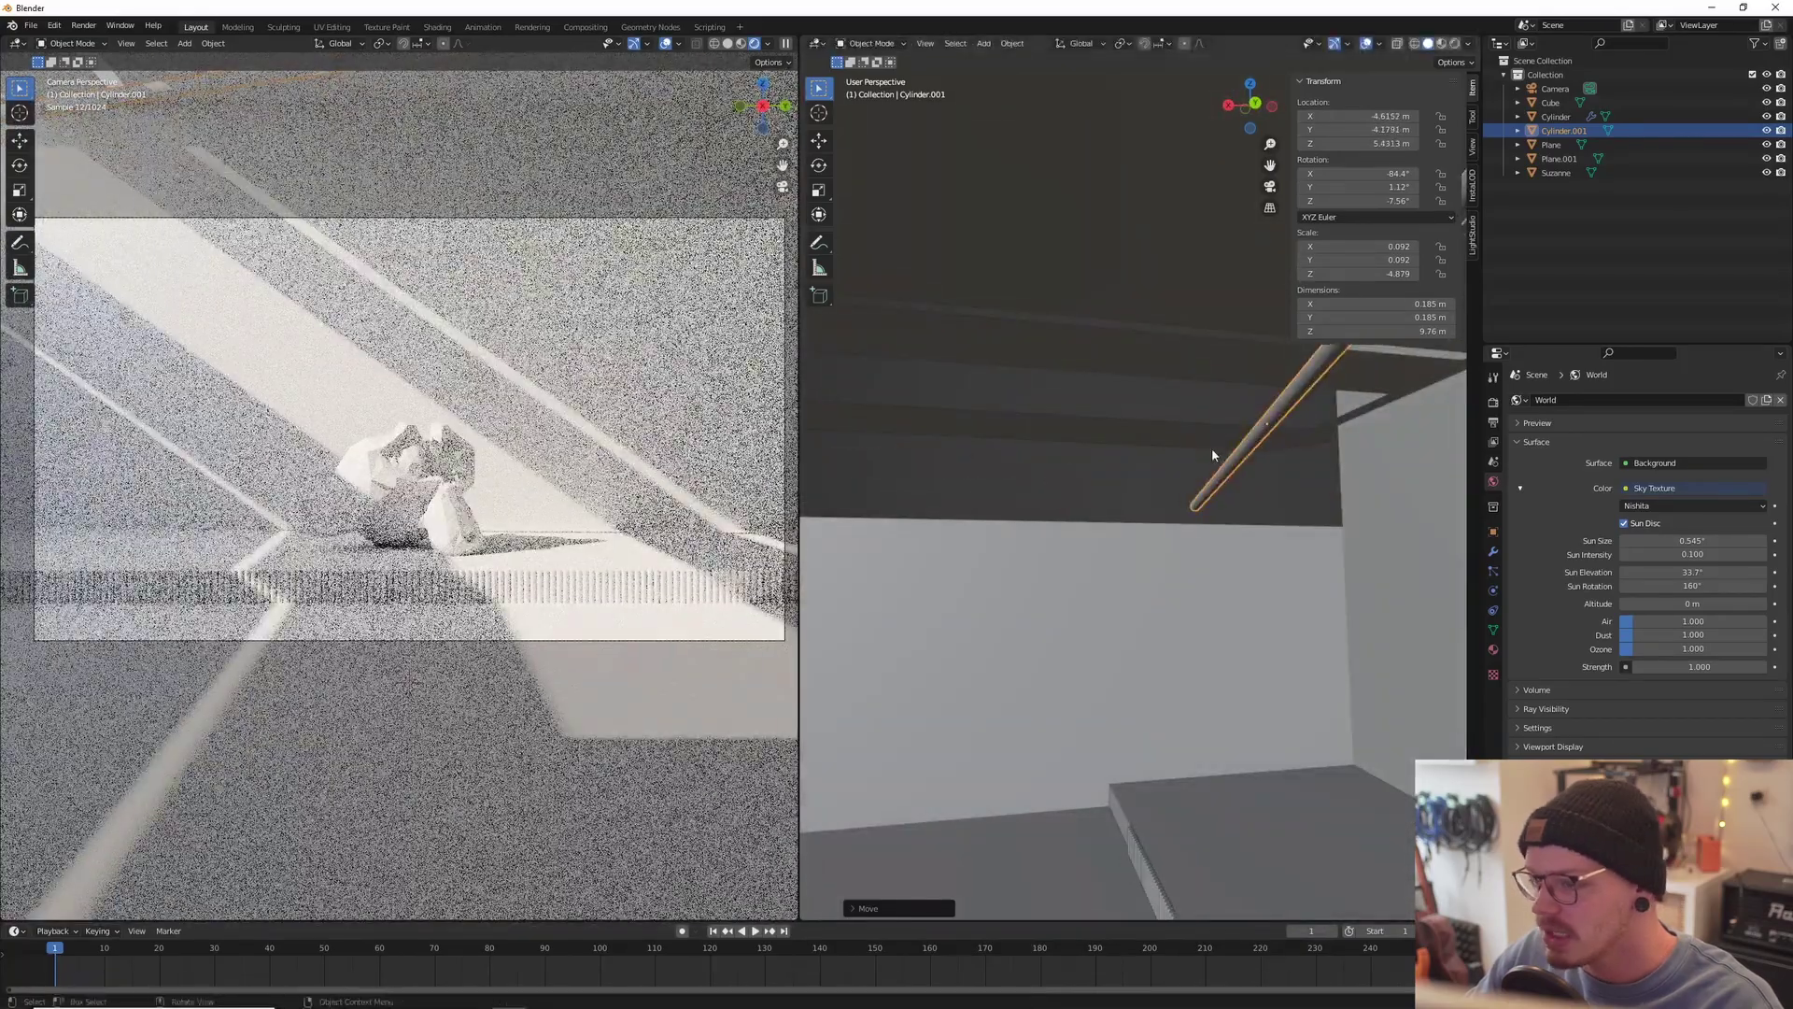
key(g)
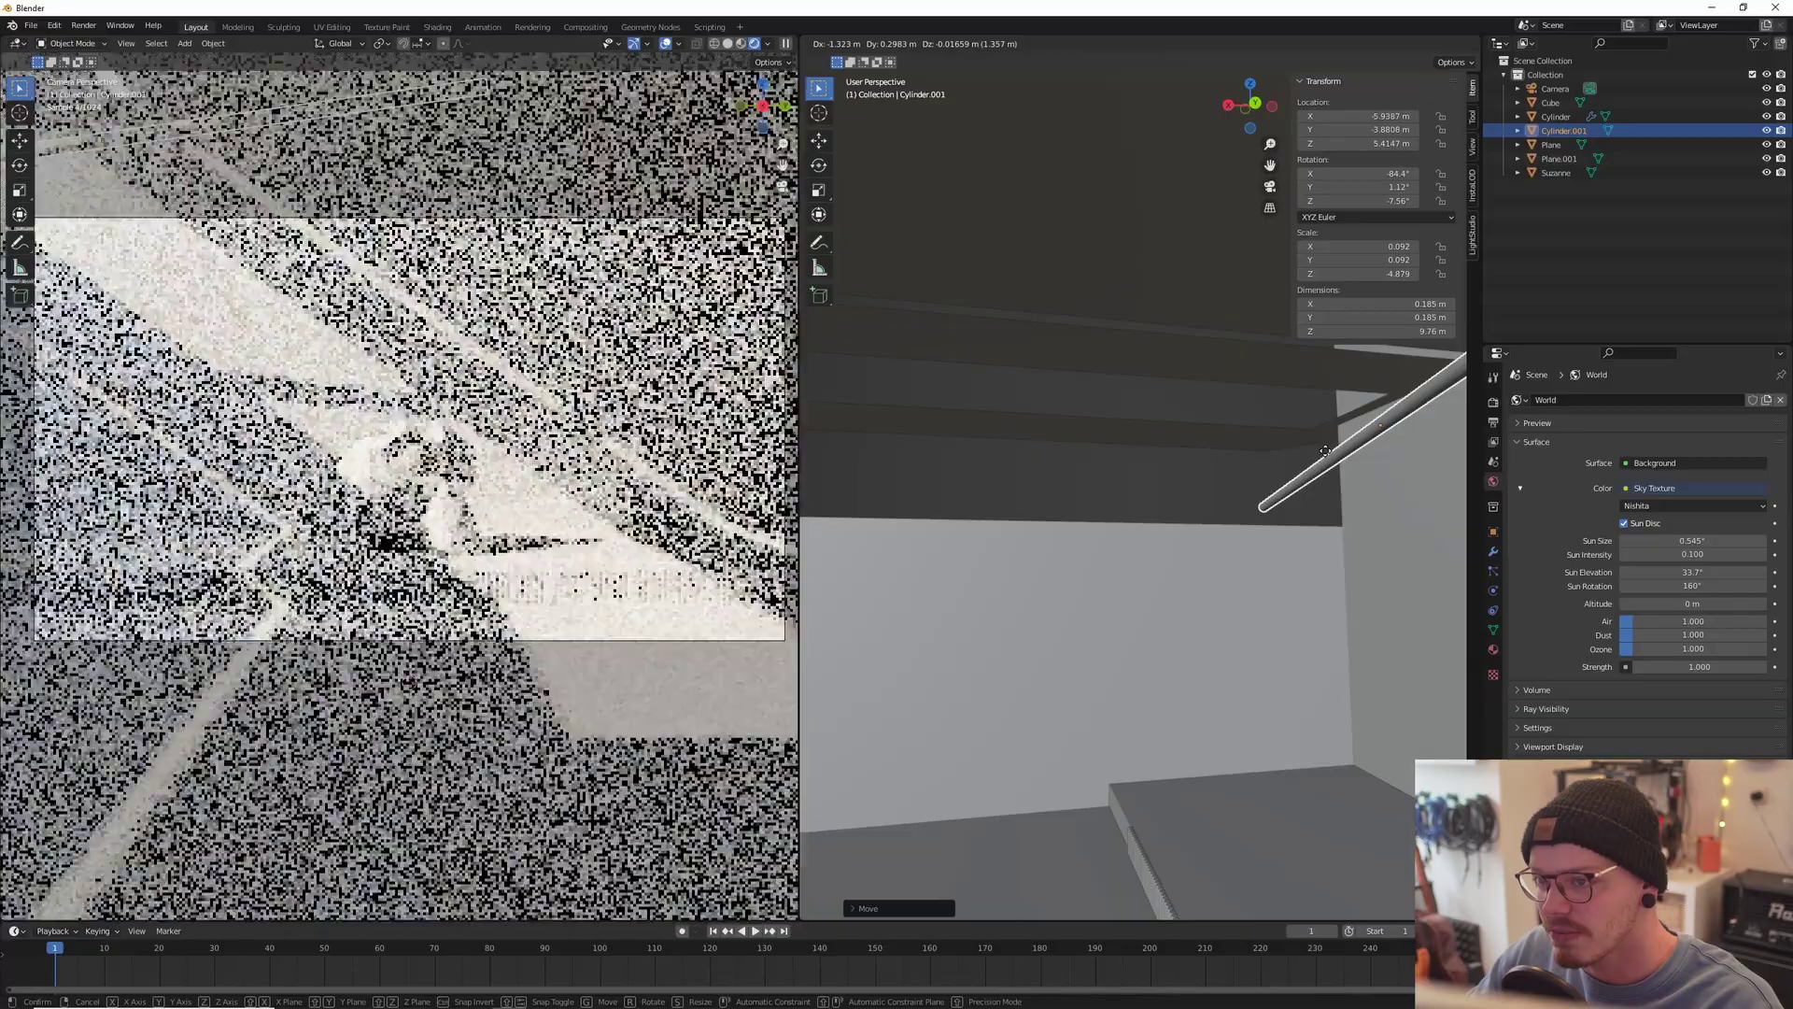
click(1308, 446)
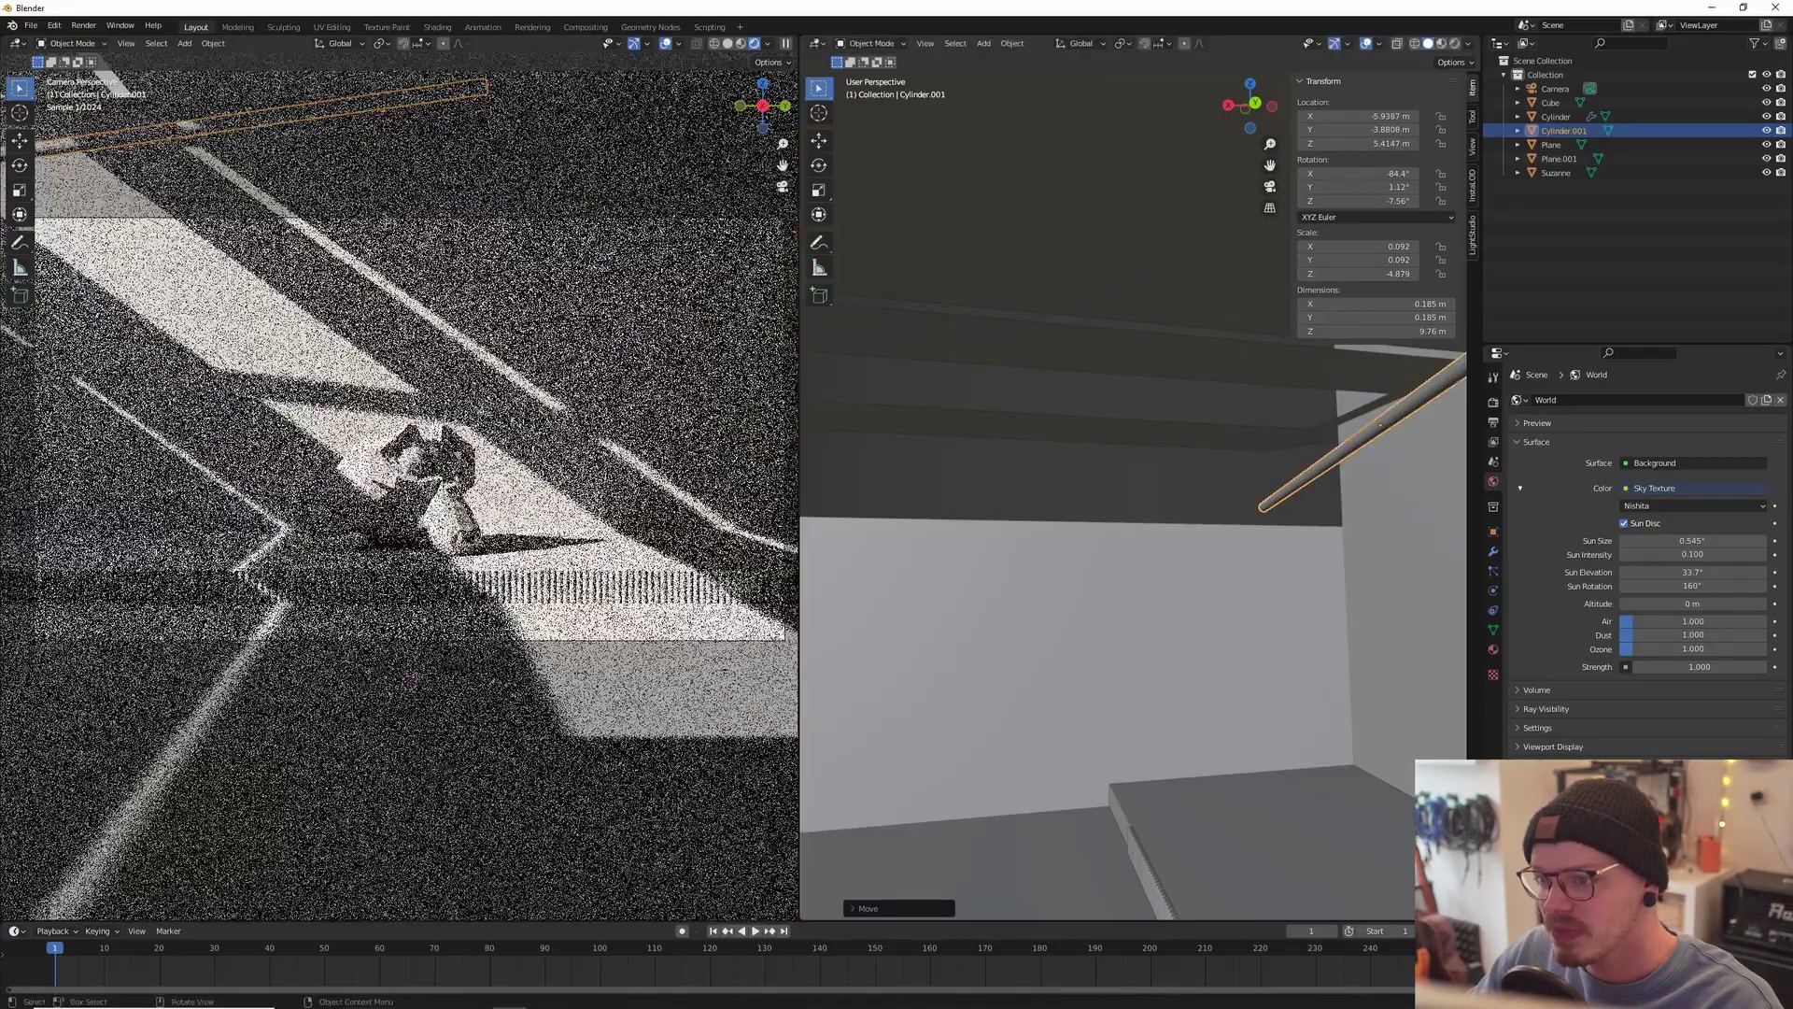
Step: Tilt the pole about 24° in the view and lower it to about Z 4.76 m for a diagonal shadow
middle_drag(1117, 464, 1242, 448)
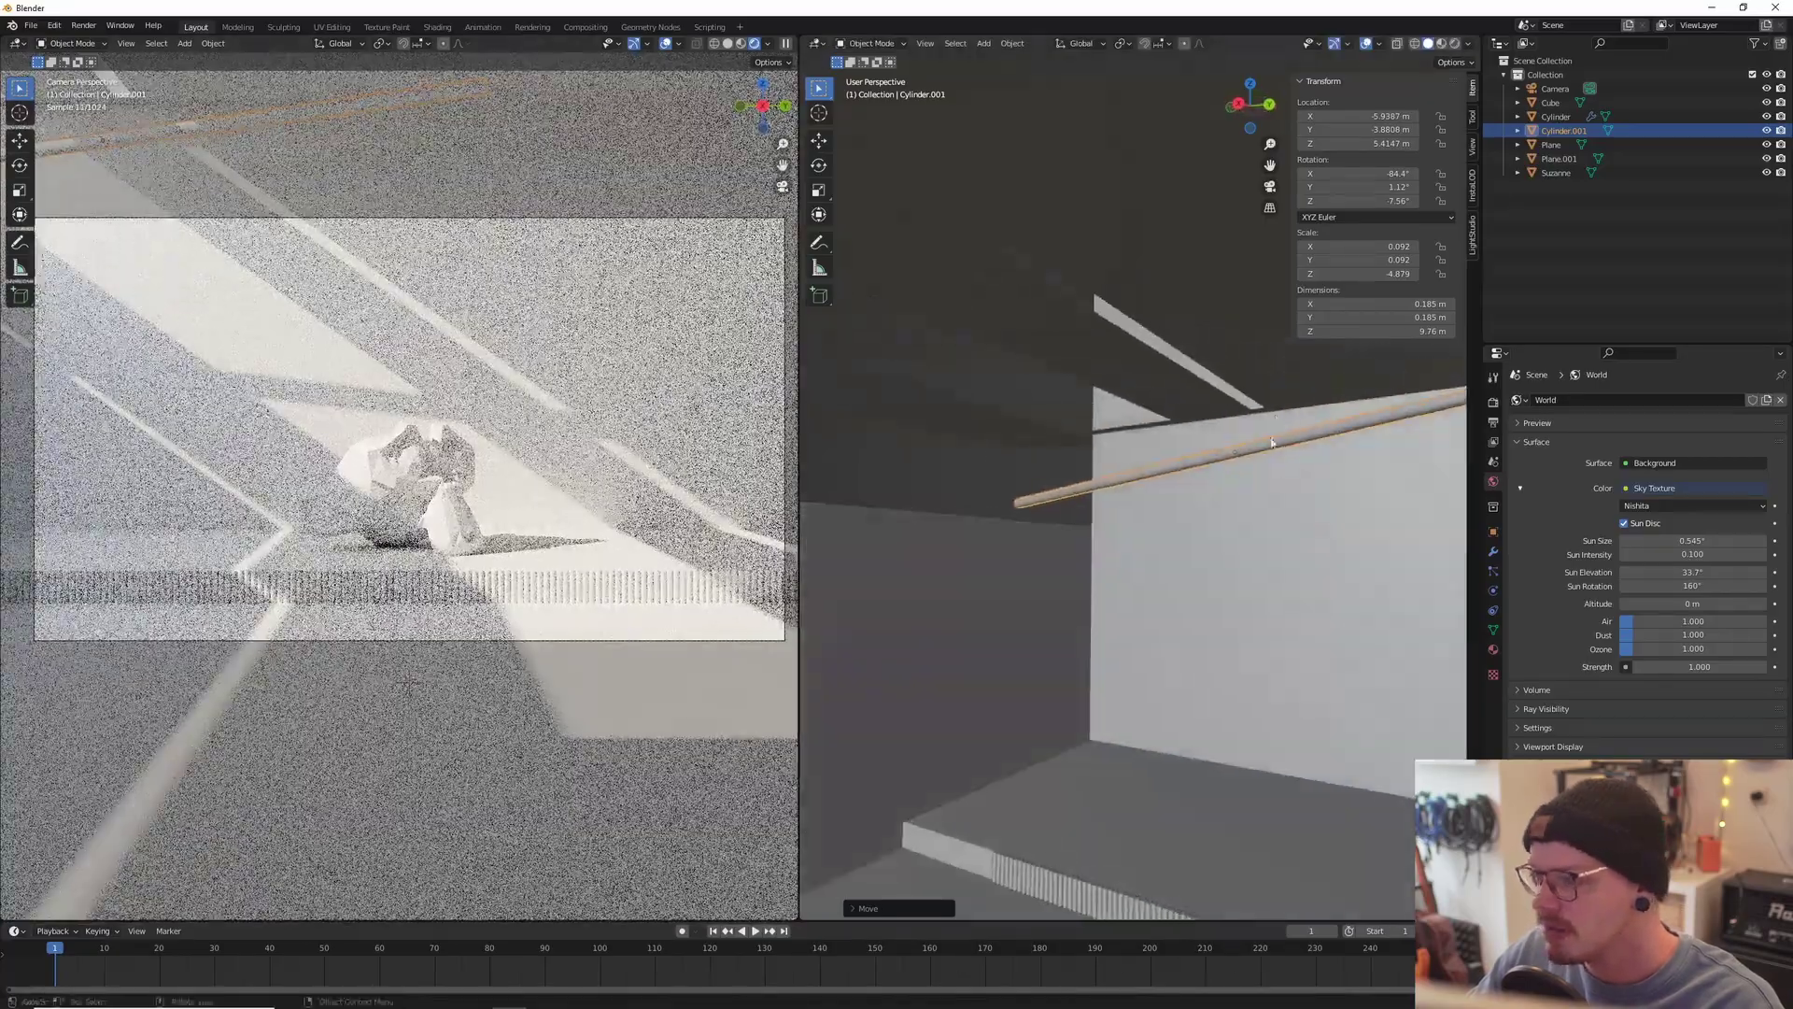
key(r)
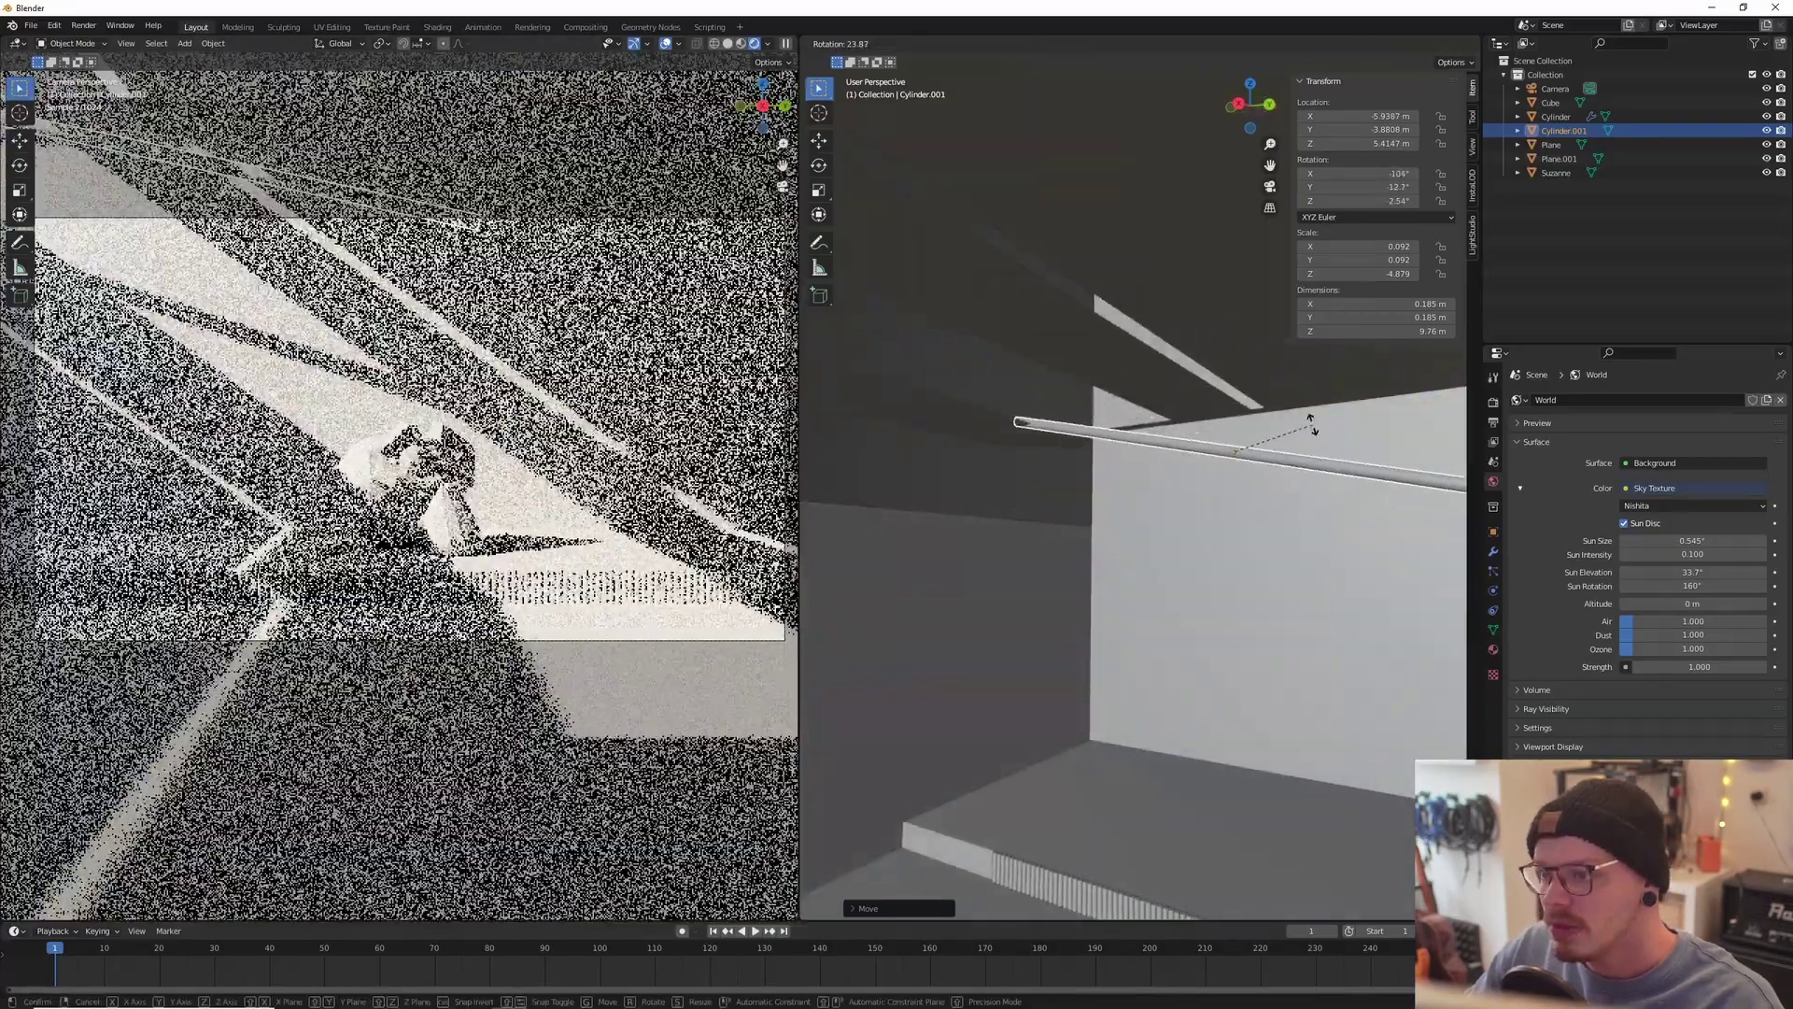
click(1306, 437)
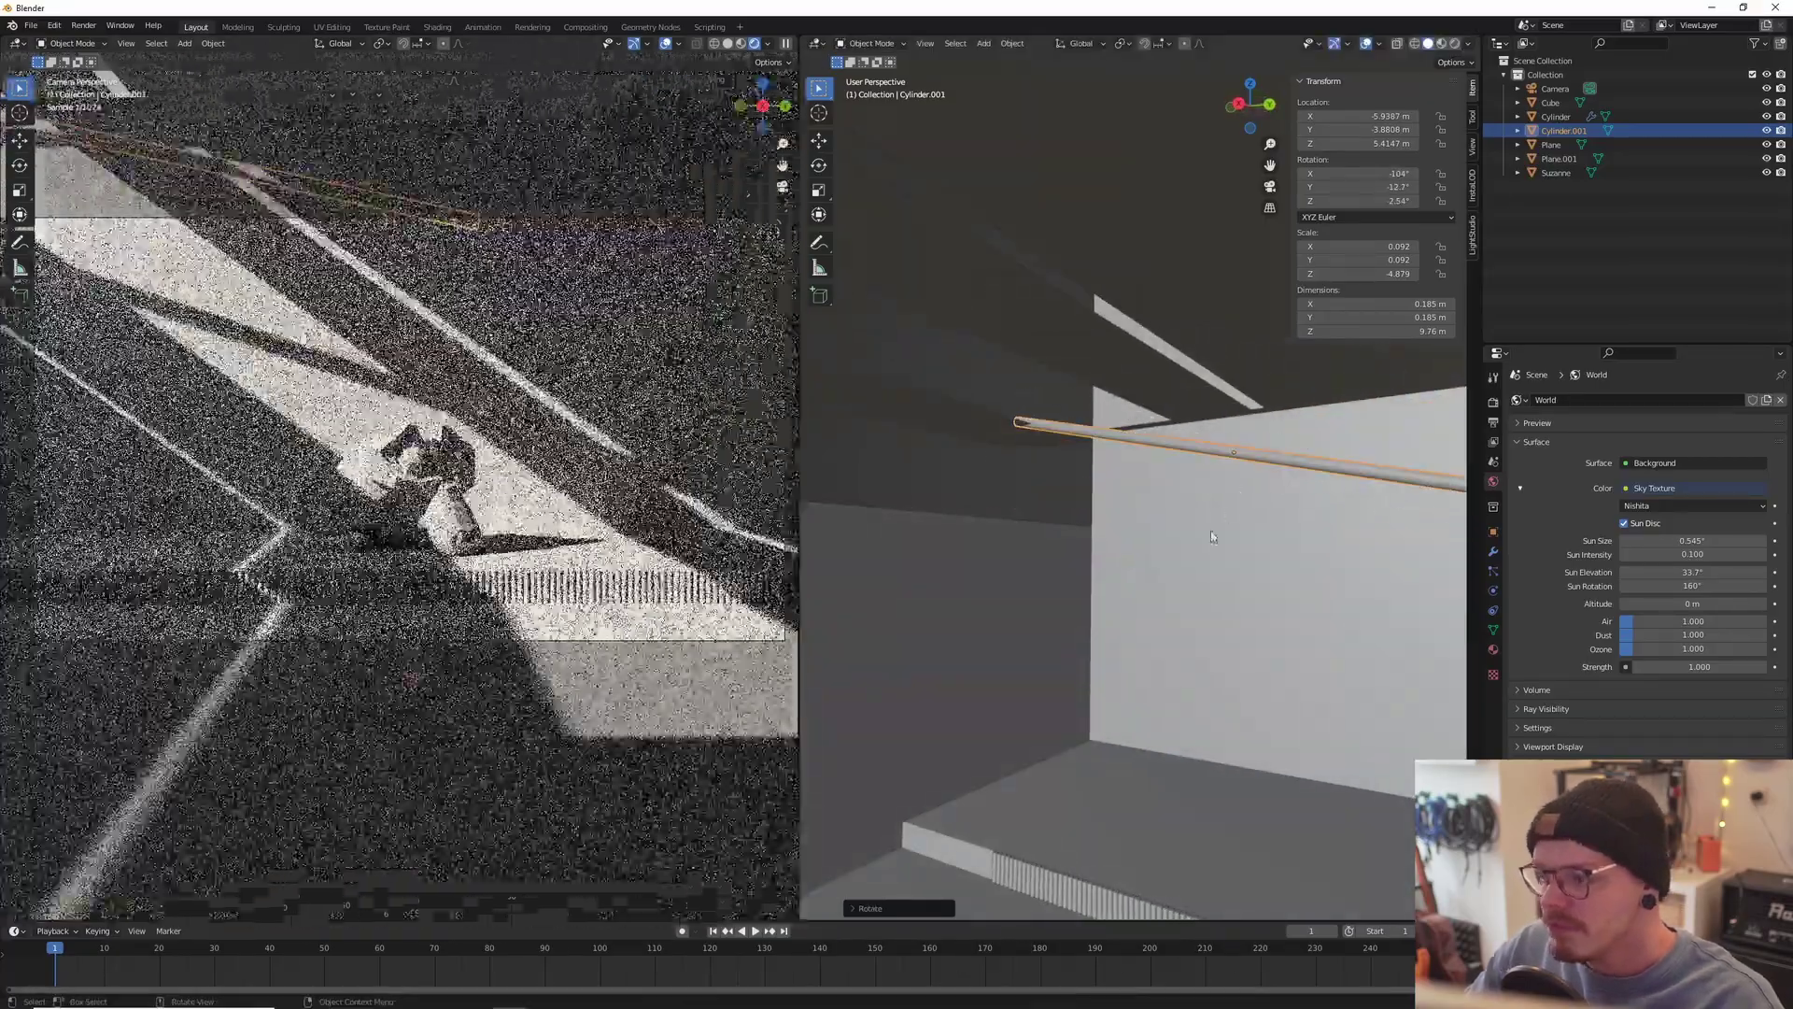
key(g)
click(1203, 499)
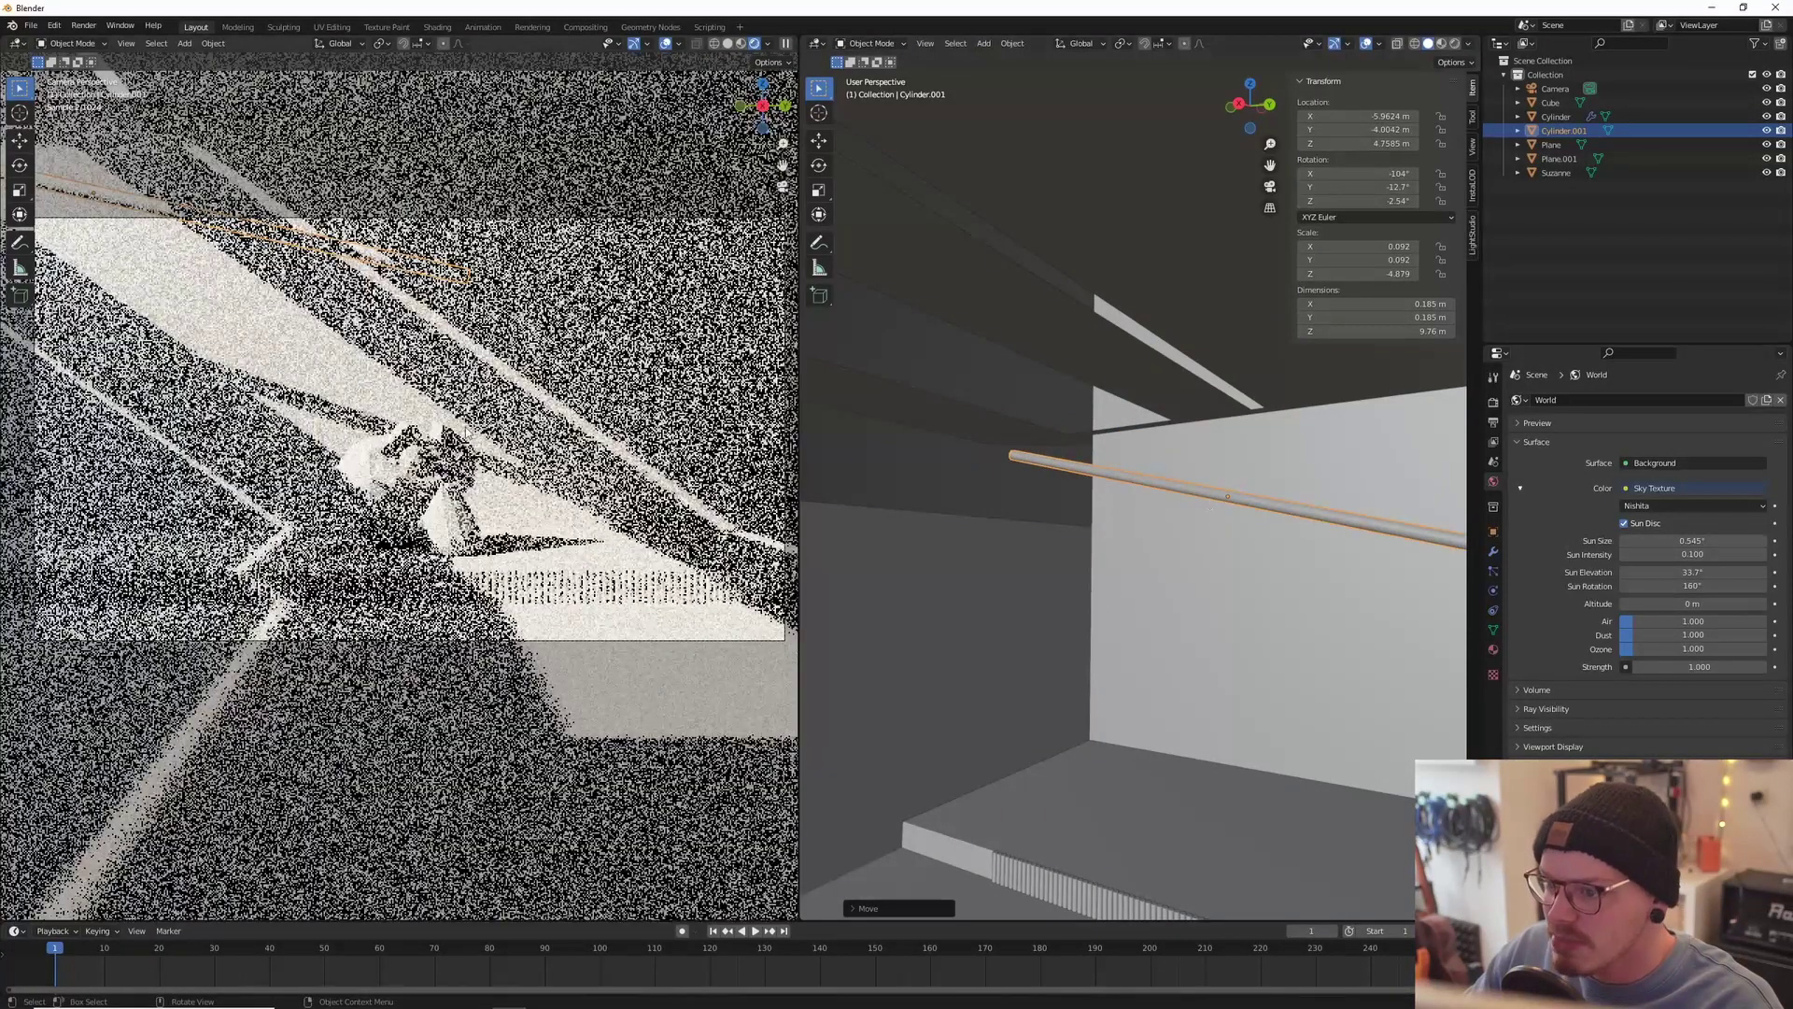
click(1095, 459)
click(1095, 467)
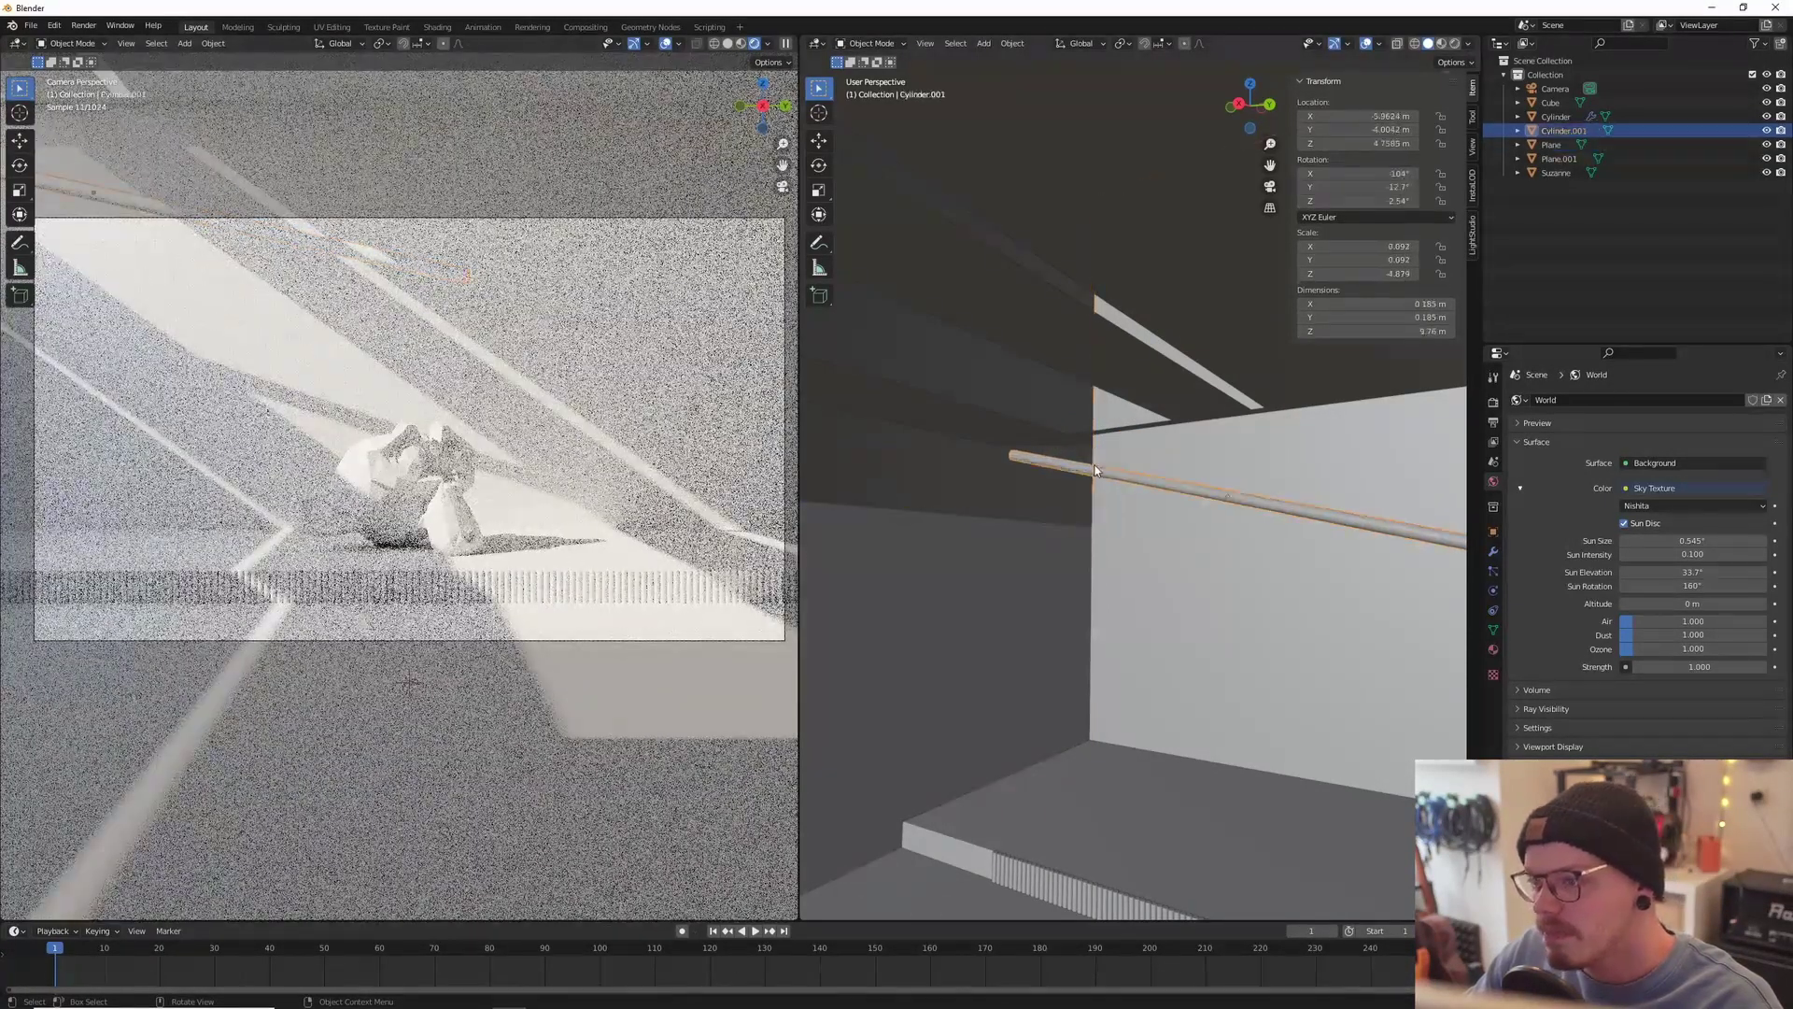
key(alt+a)
click(330, 260)
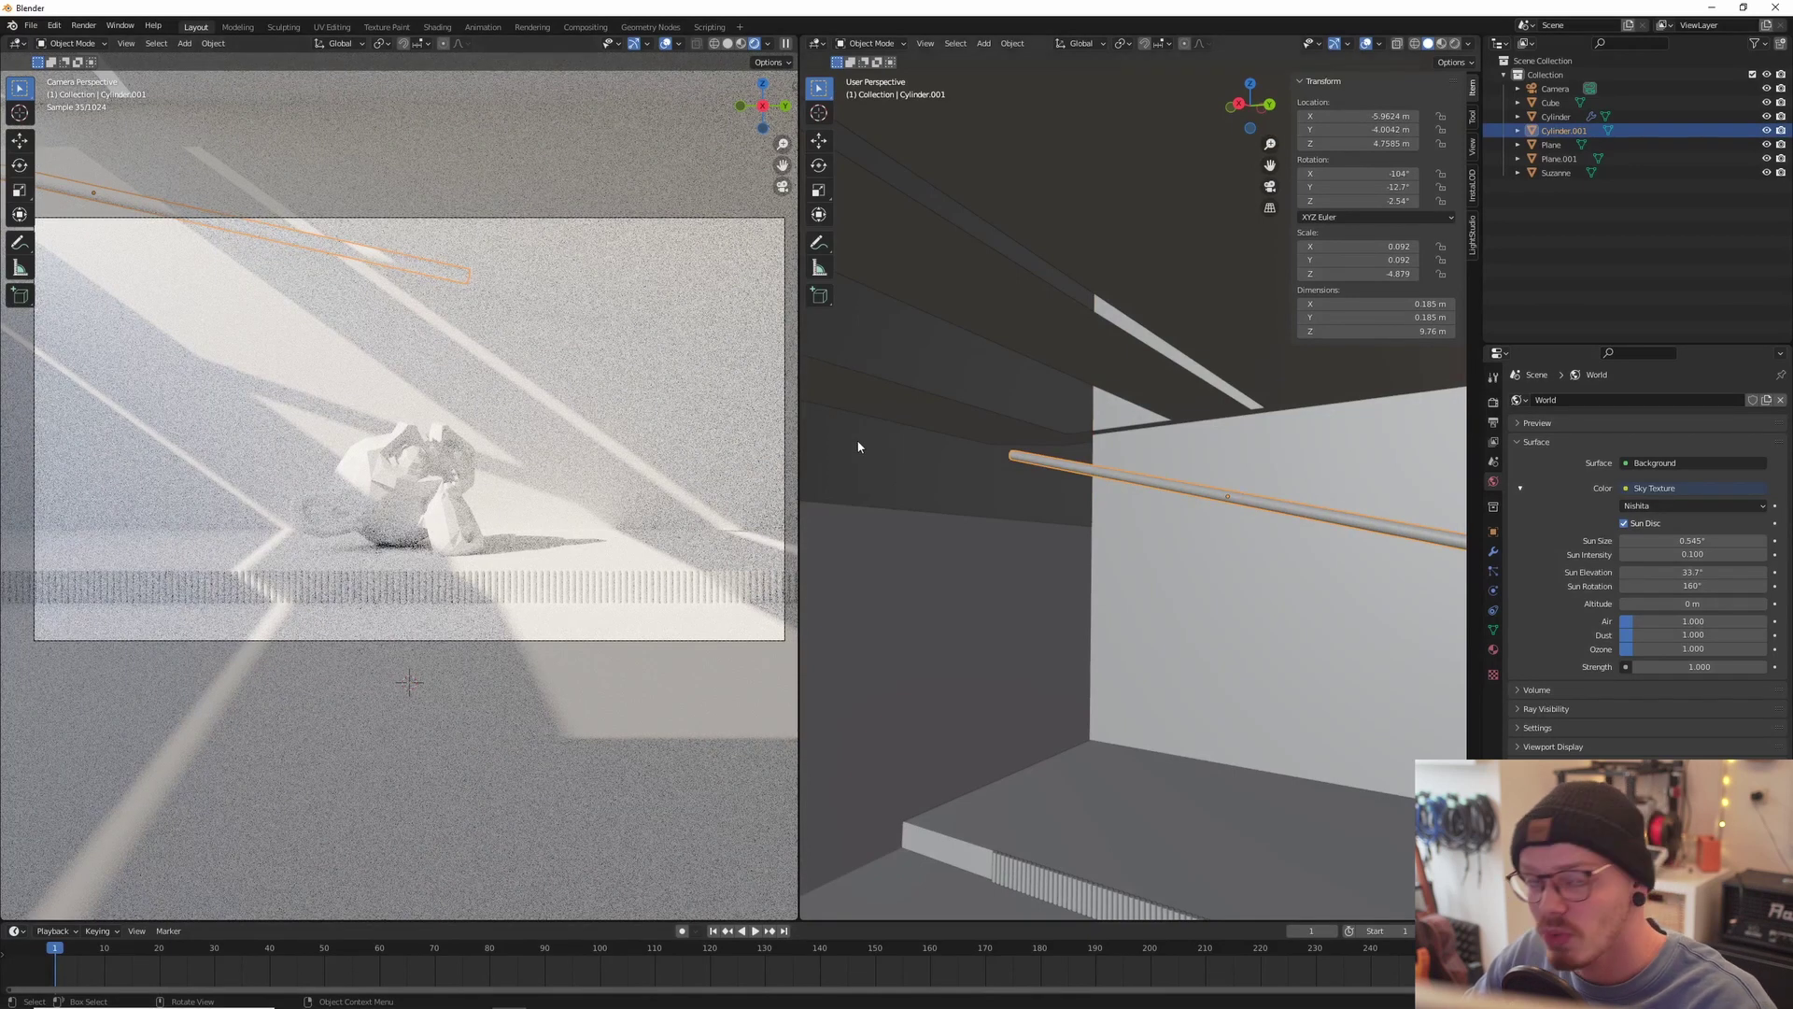
Step: Disable Camera in the pole's ray visibility settings so that it only casts a shadow
click(1494, 530)
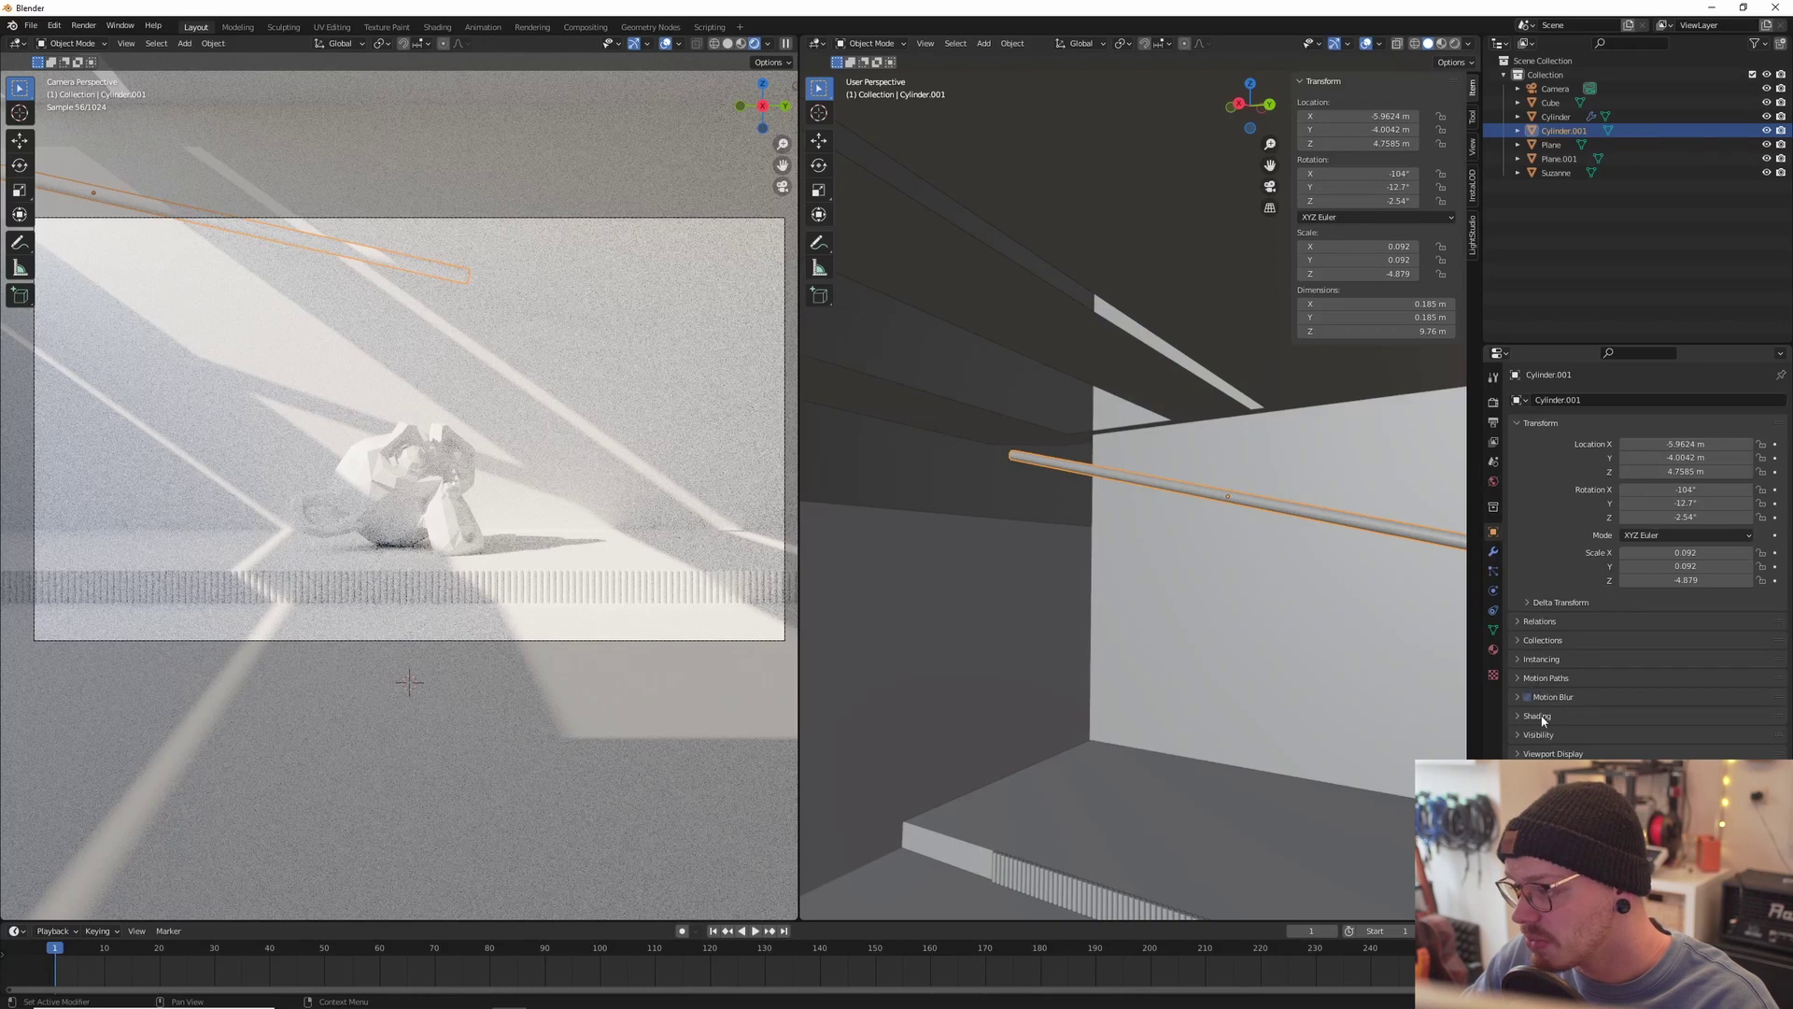
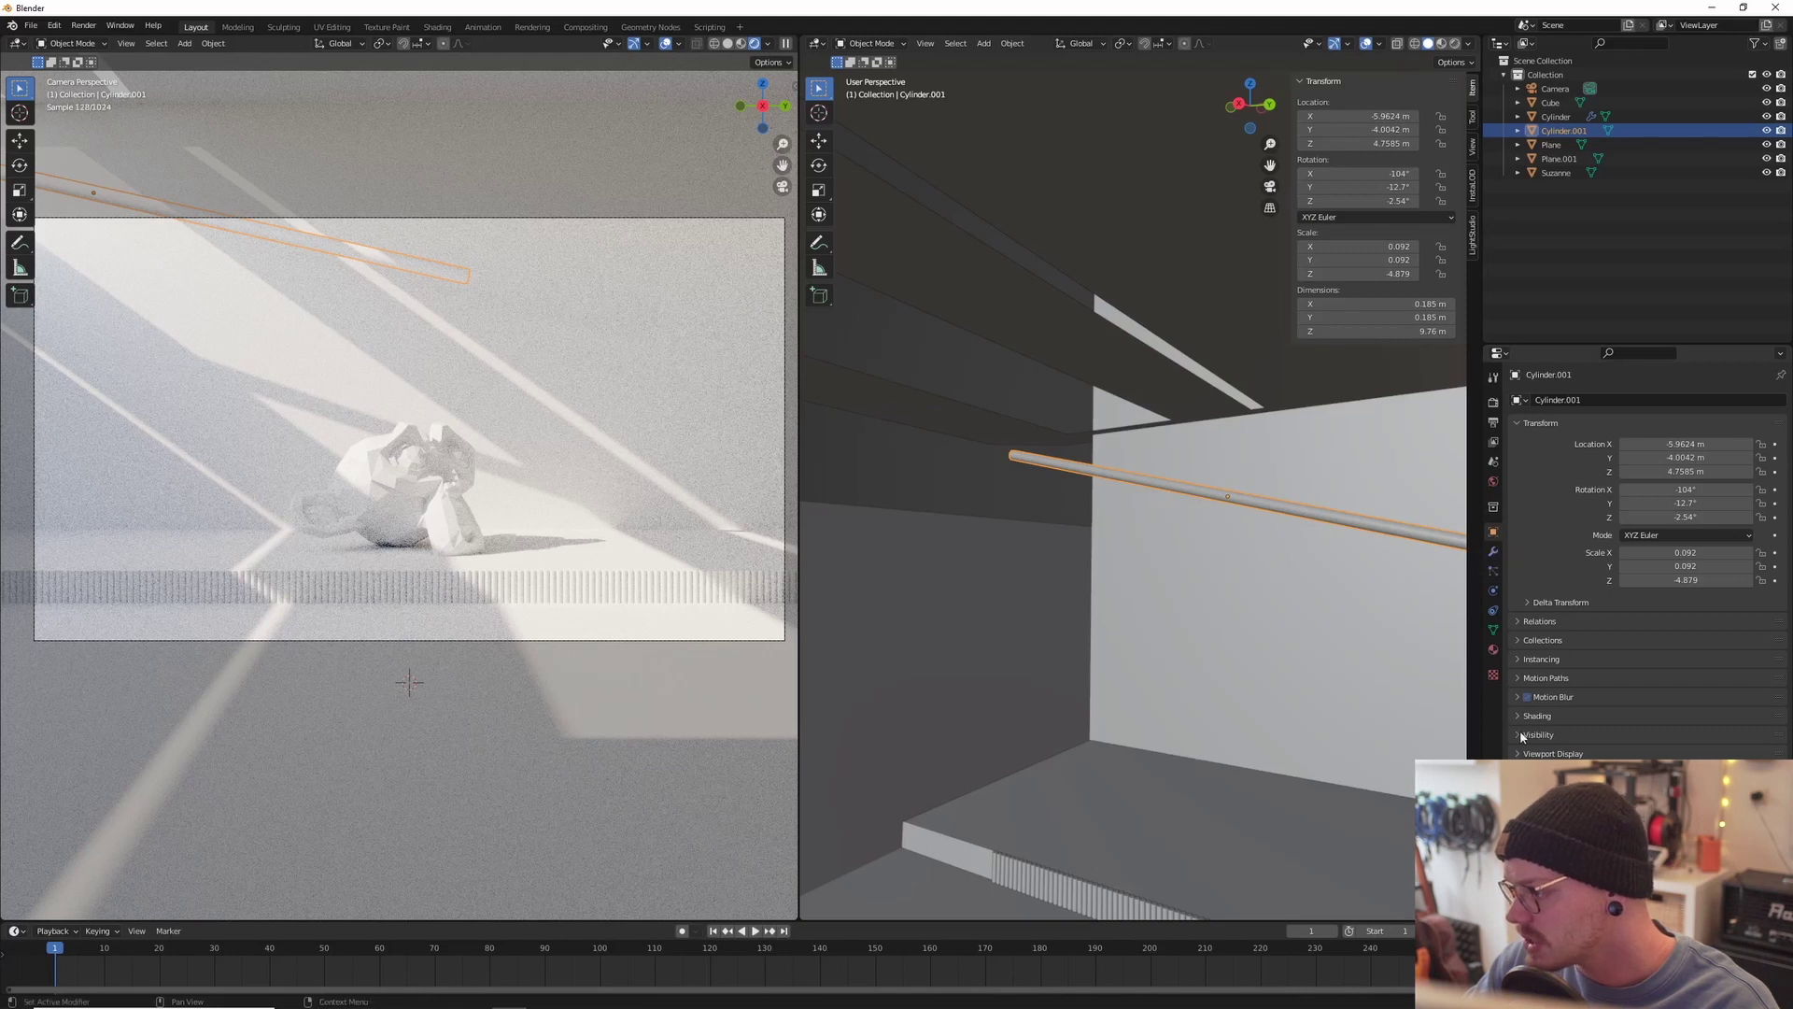
scroll(1532, 747, down, 2)
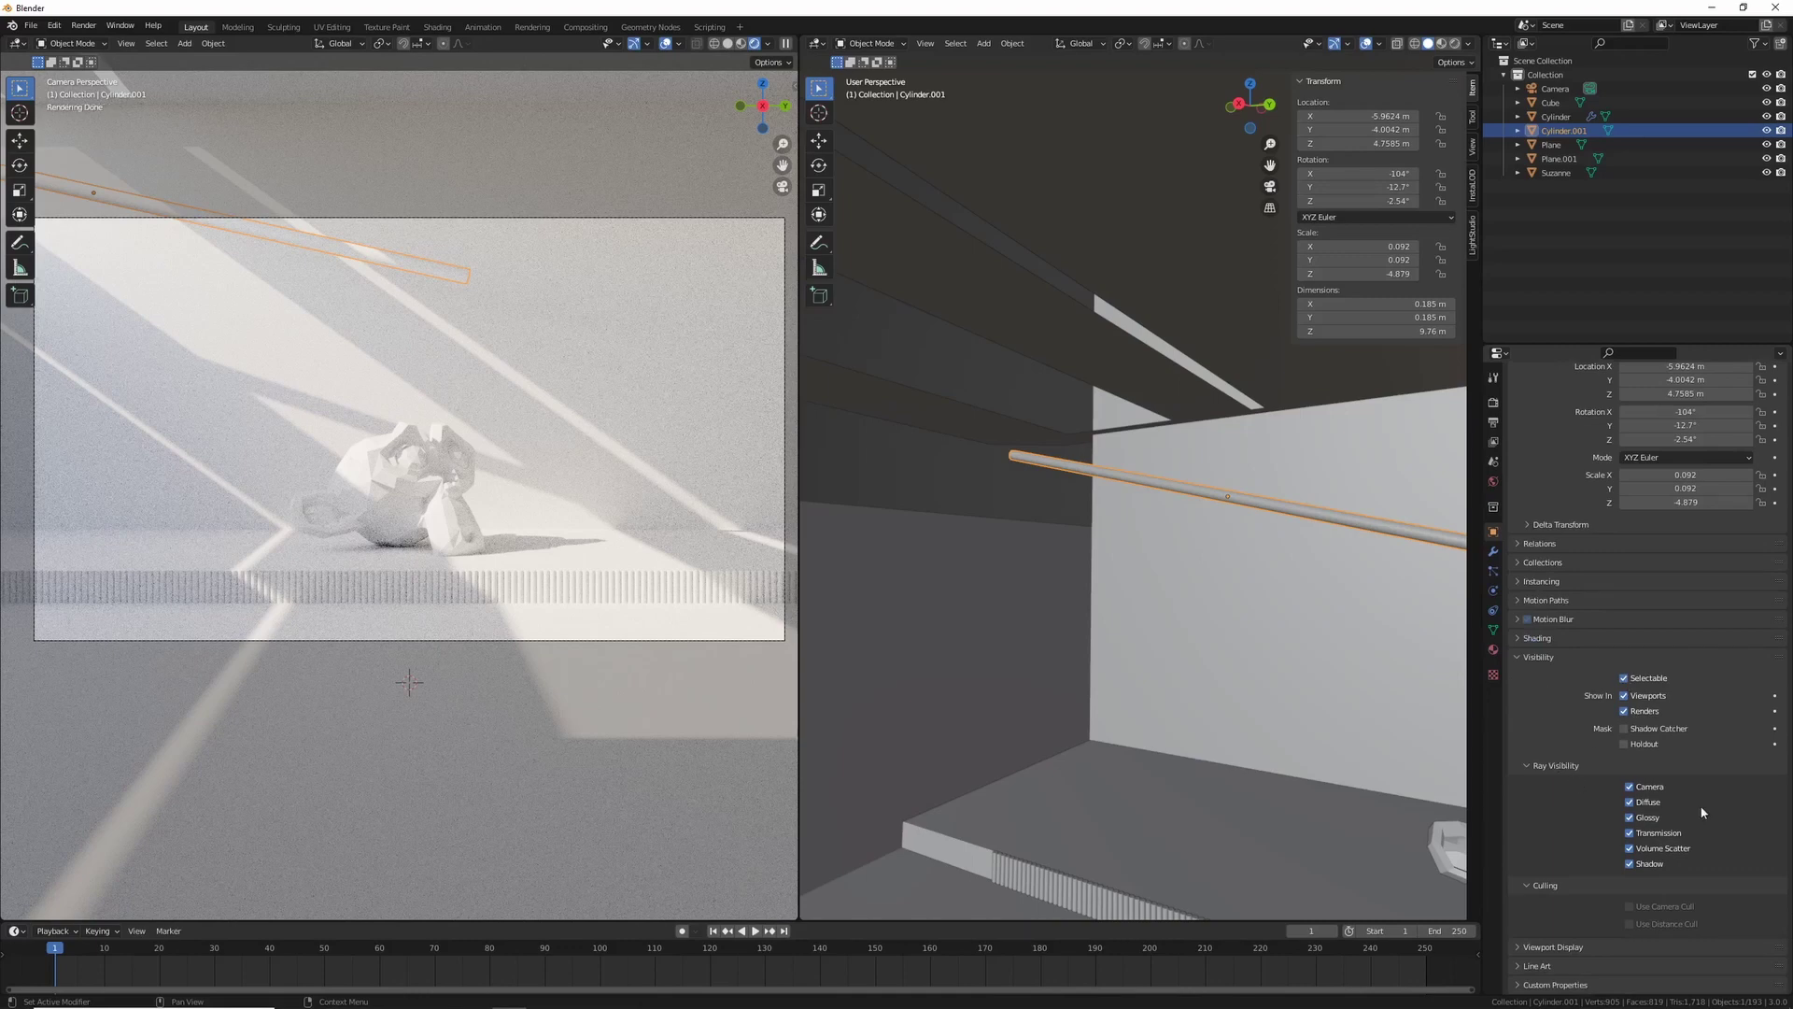
click(1630, 787)
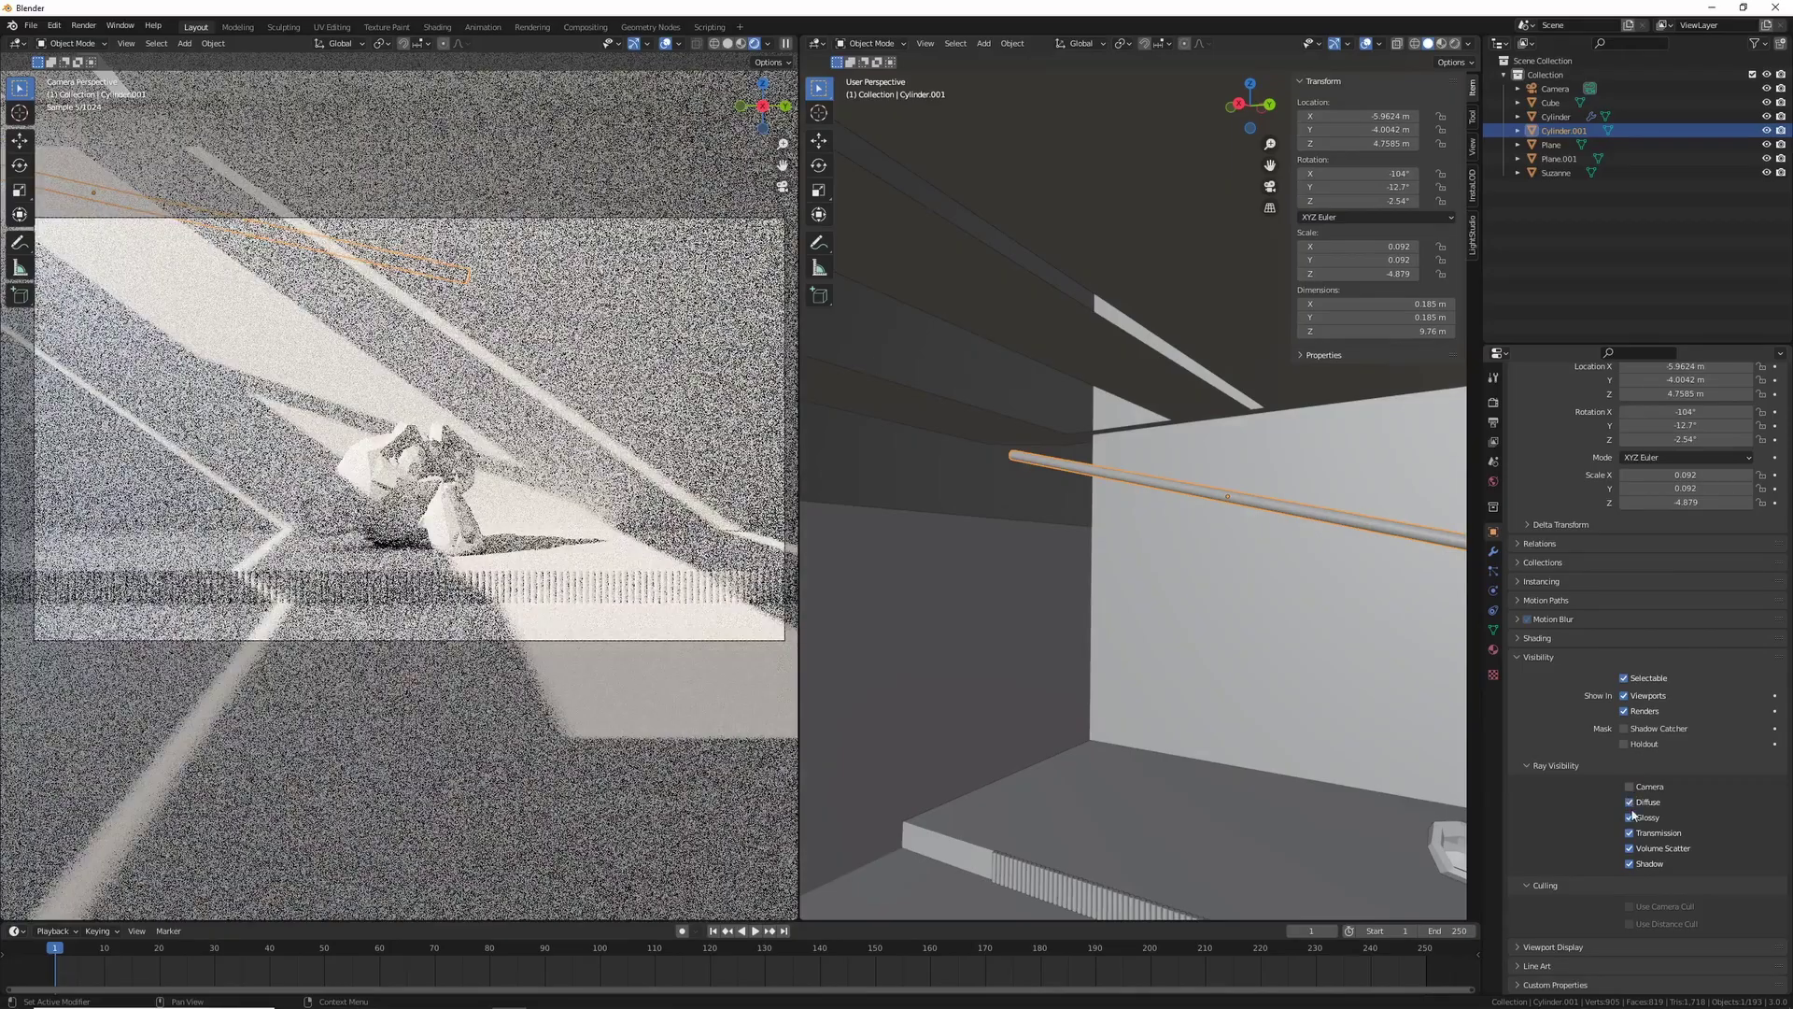
click(589, 609)
click(1105, 476)
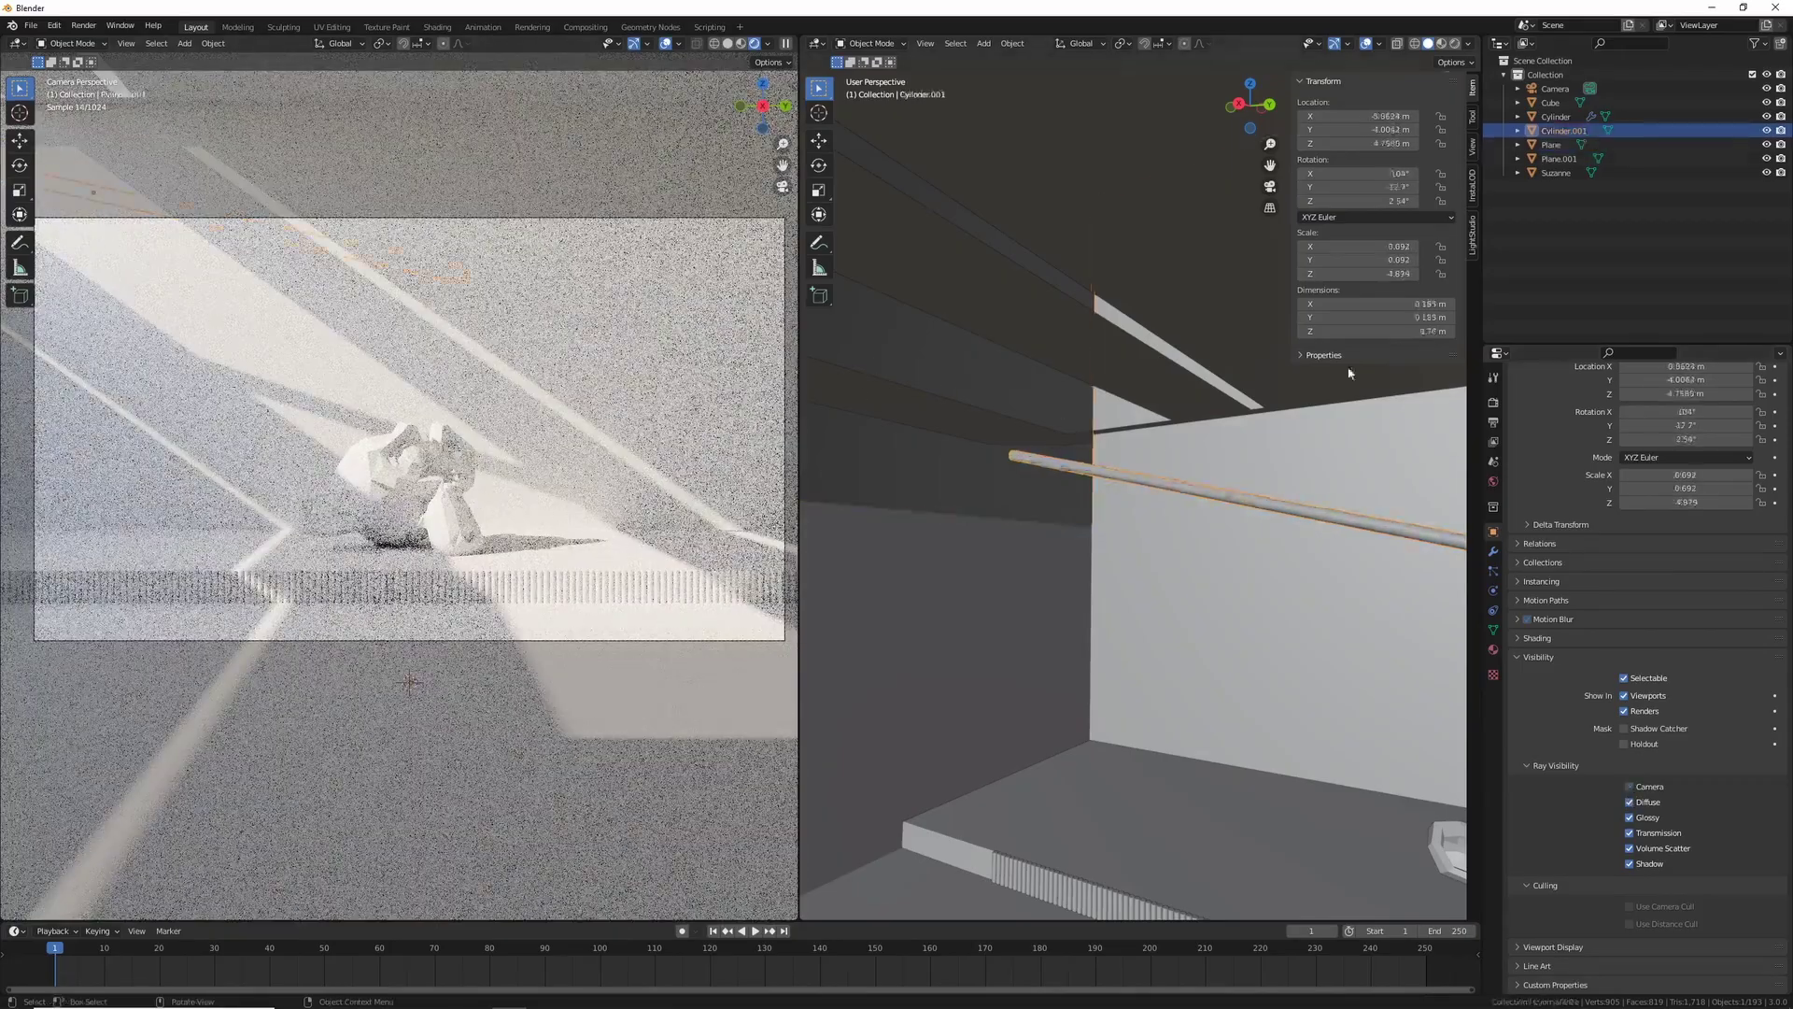
Step: Set the pole's material base color to a fully saturated red
click(1493, 649)
click(1700, 582)
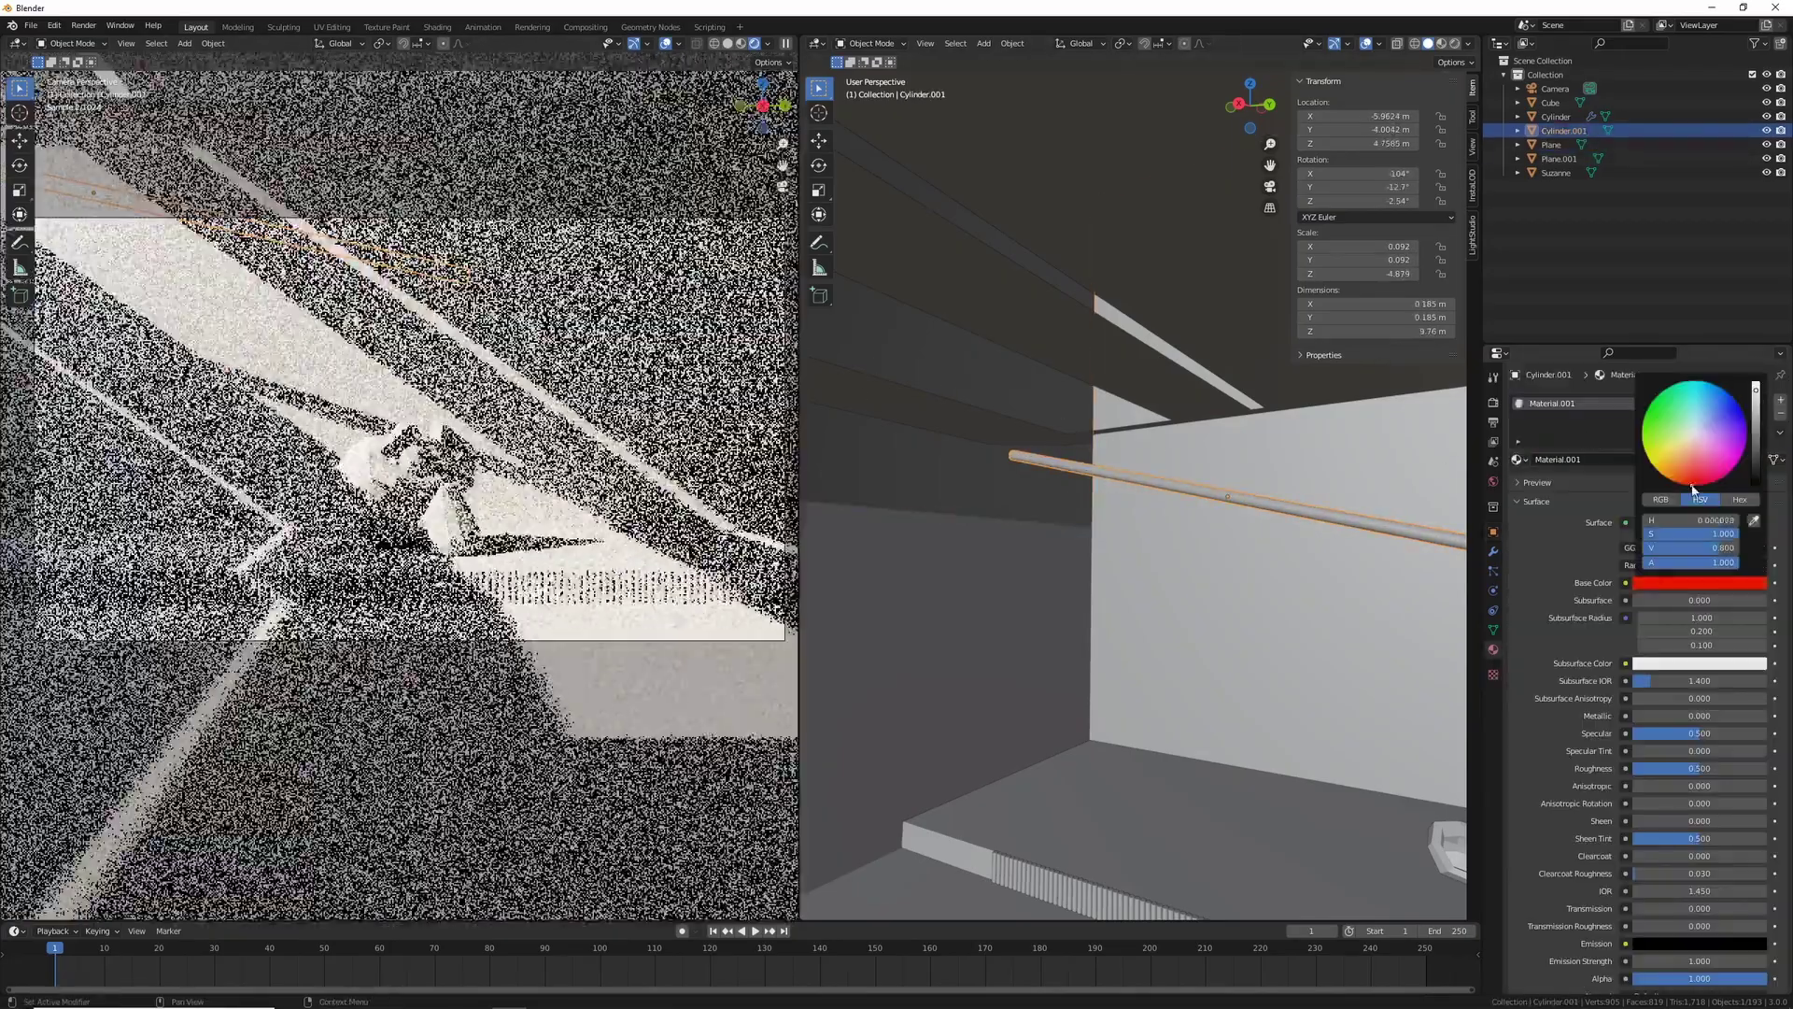
Step: Try toggling the Shadow option in the object ray visibility settings
click(1494, 532)
click(1629, 864)
click(598, 590)
click(1630, 865)
click(1629, 865)
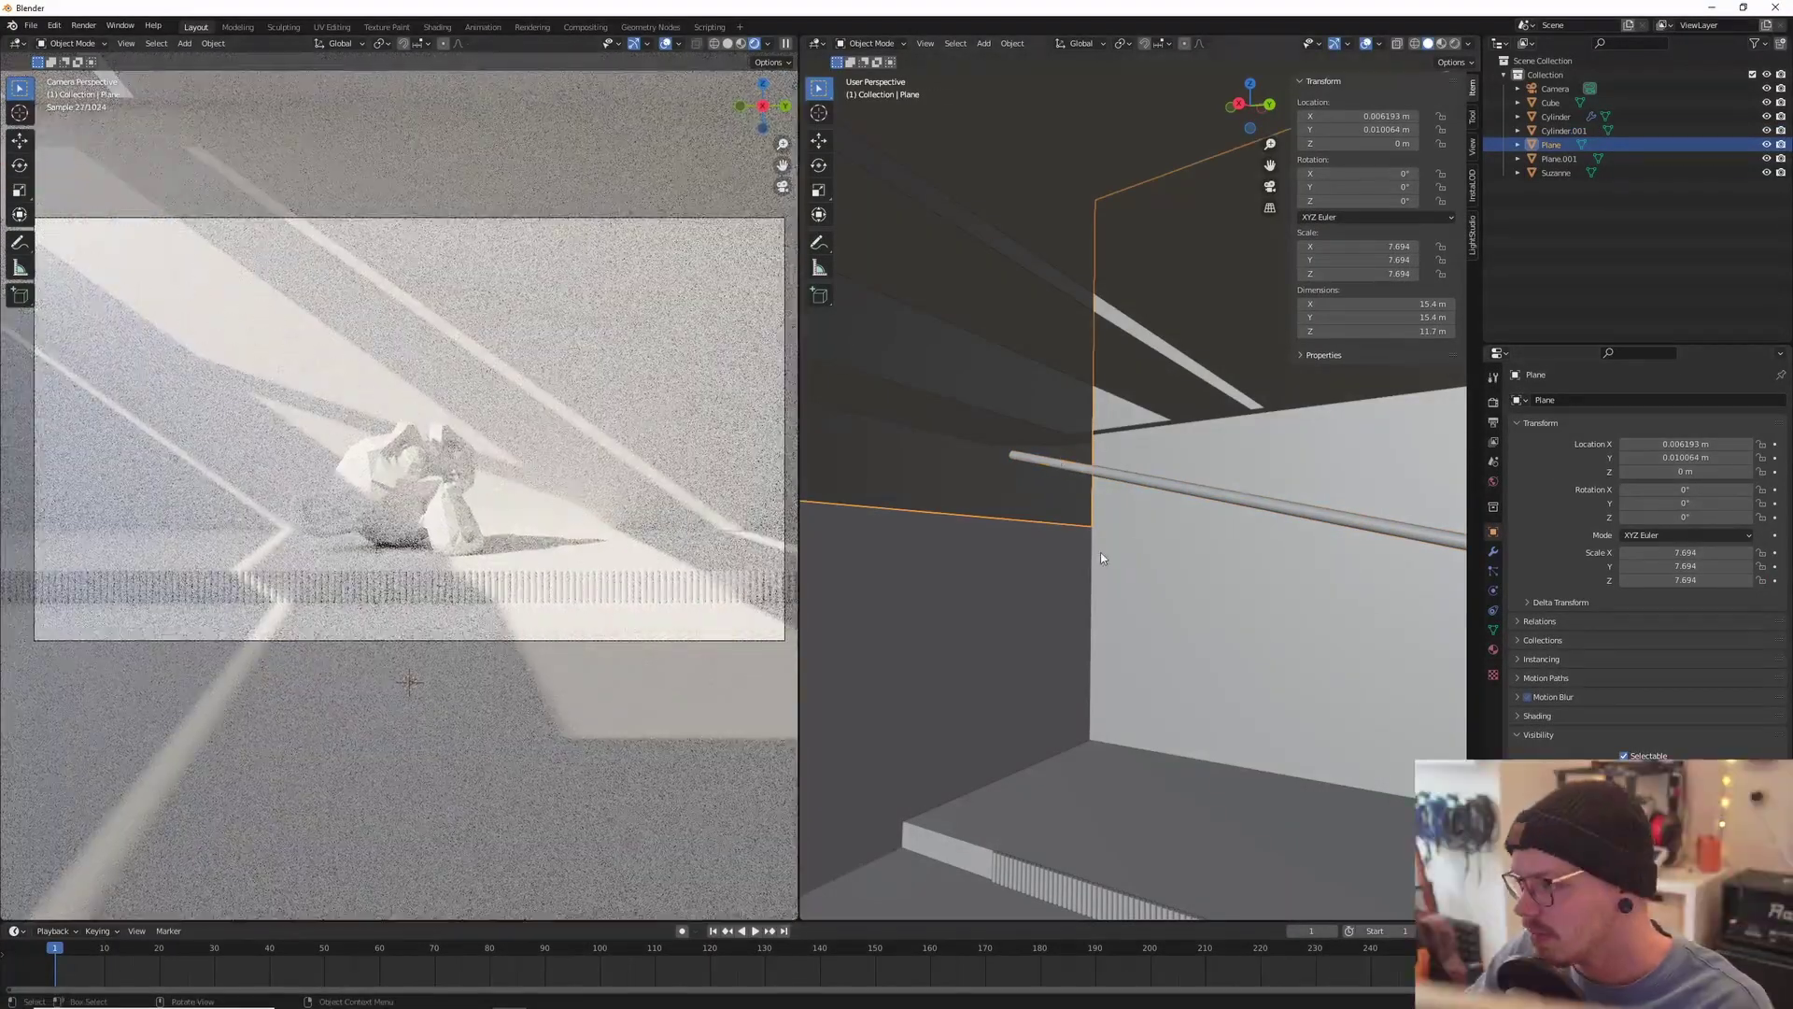
Step: Select the pole and raise it about 1.15 m along the Z axis
click(1124, 461)
middle_drag(1125, 461, 1186, 525)
key(g)
key(z)
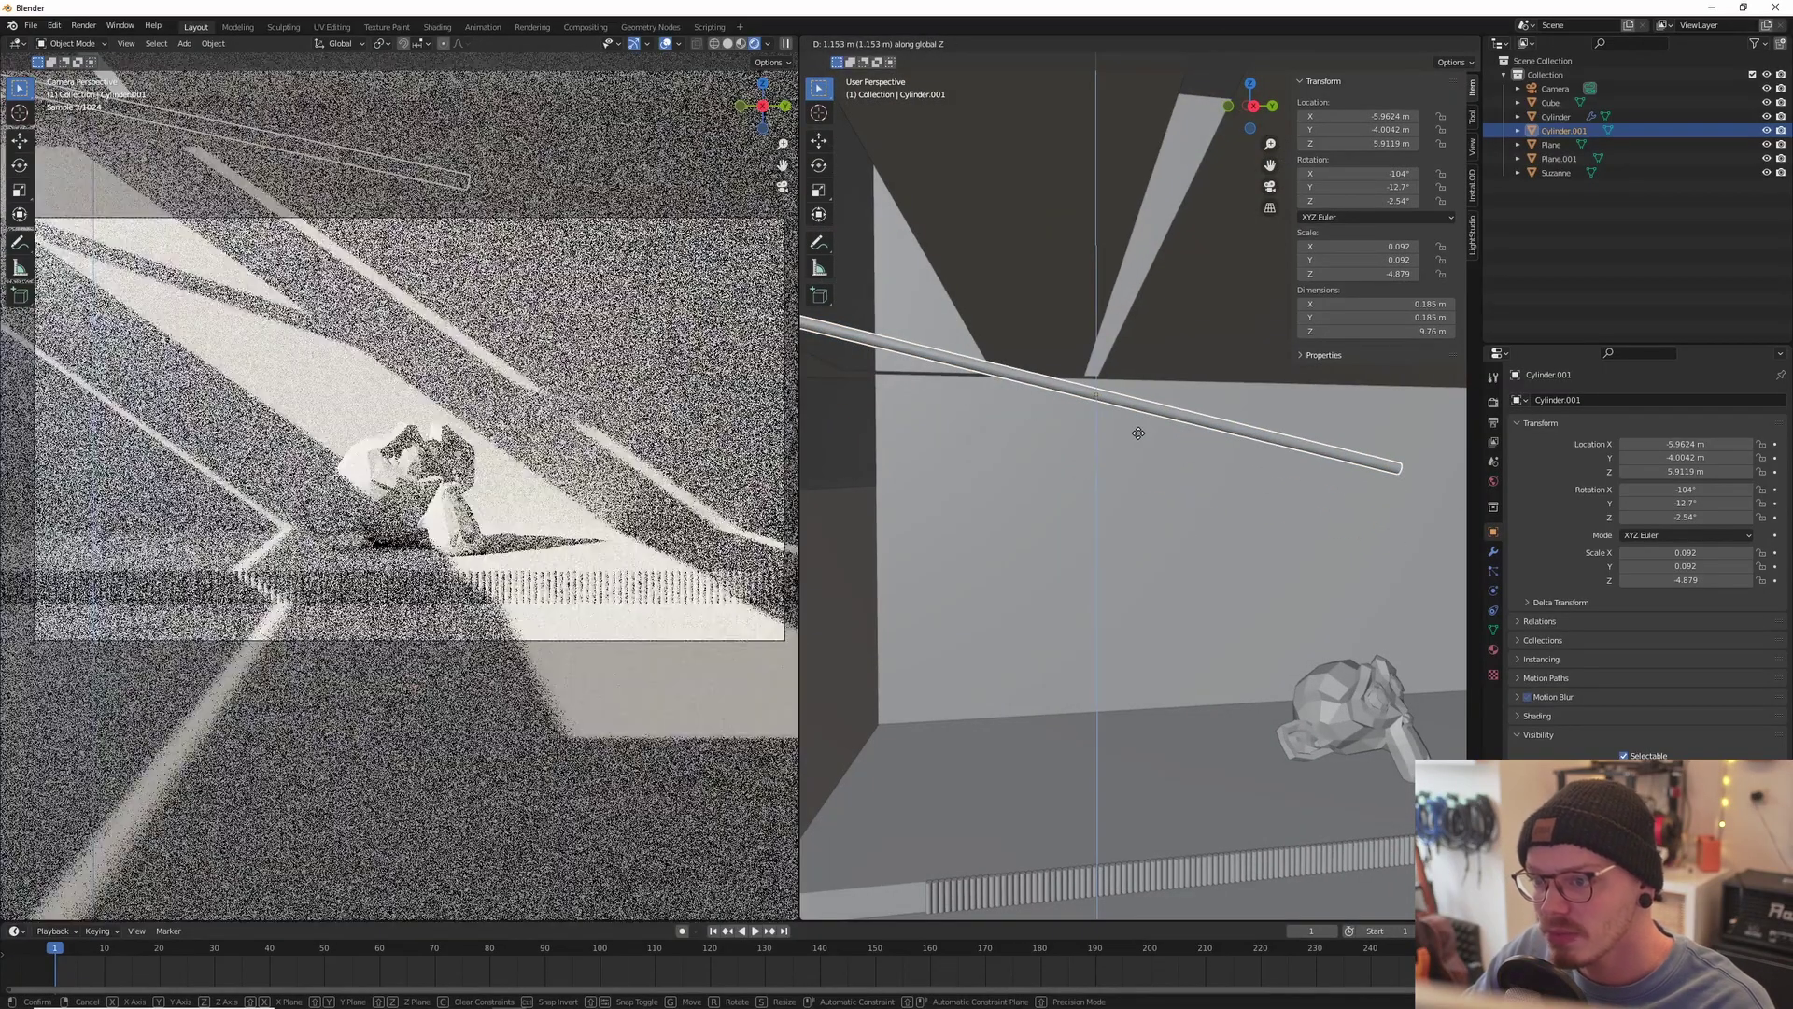
click(1138, 433)
Step: Duplicate the pole, rotate the copy to a different angle across the roof opening and enlarge it
middle_drag(1052, 423, 1040, 463)
key(shift+d)
click(1089, 414)
key(r)
click(943, 359)
middle_drag(972, 393, 1076, 658)
key(r)
click(1249, 417)
key(s)
click(1266, 422)
Step: Duplicate the enlarged pole, rotate the copy and resize it to about 0.145 m thick and 18.9 m long
key(shift+d)
key(r)
click(1289, 561)
middle_drag(1289, 560, 1335, 519)
key(s)
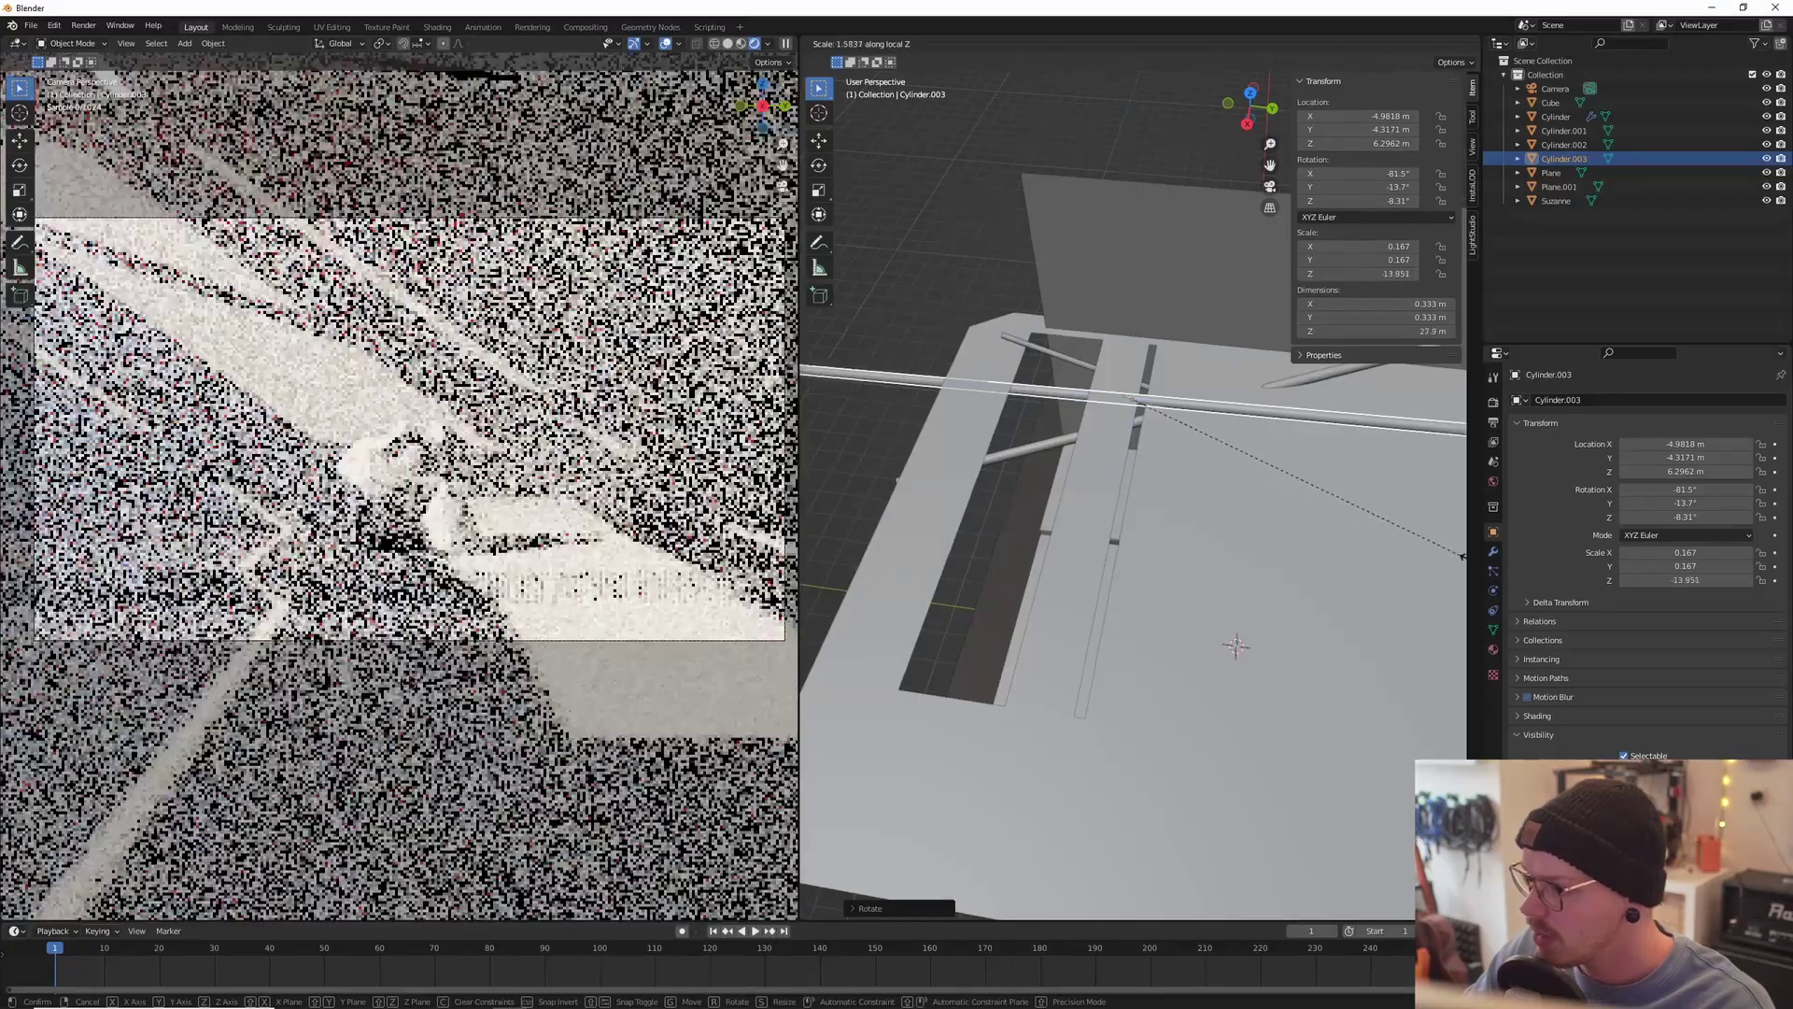
click(1463, 555)
key(s)
click(1266, 492)
key(s)
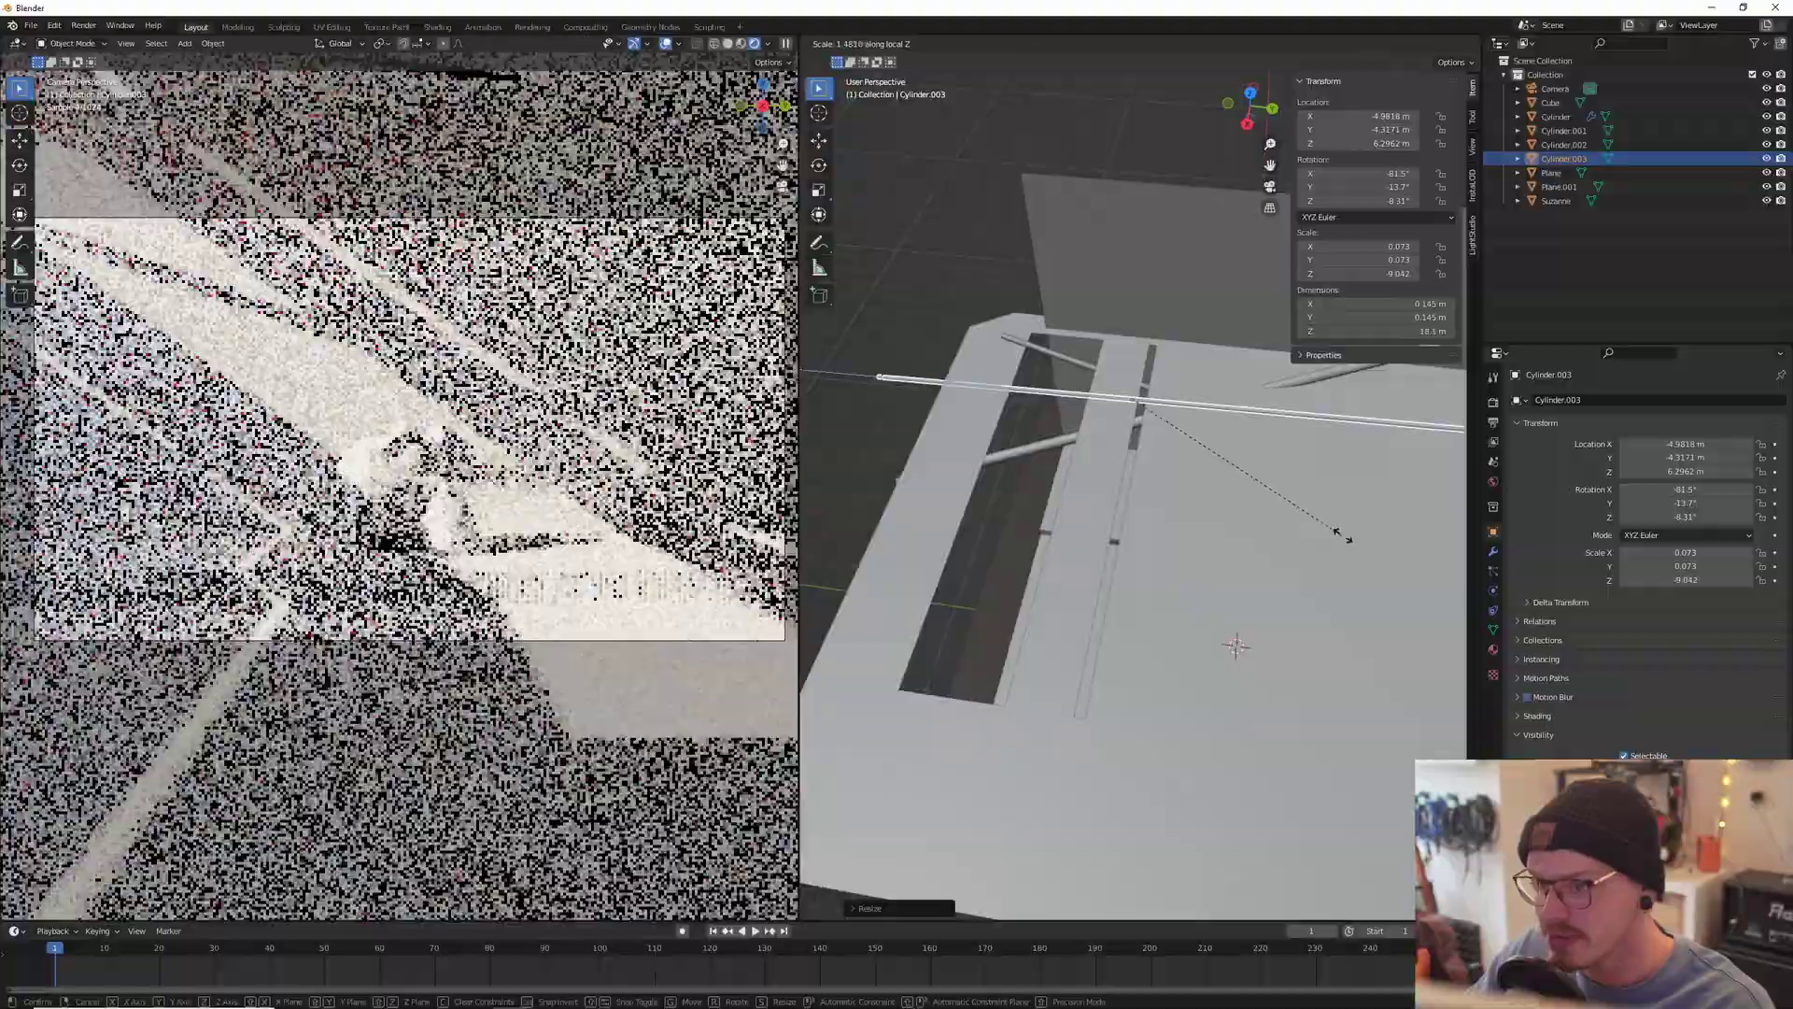
click(1352, 541)
Step: Move and rotate the long thin pole so it lies diagonally across the roof openings in the sun's path
middle_drag(1289, 560, 1102, 458)
key(g)
click(1233, 452)
key(g)
click(1059, 458)
key(r)
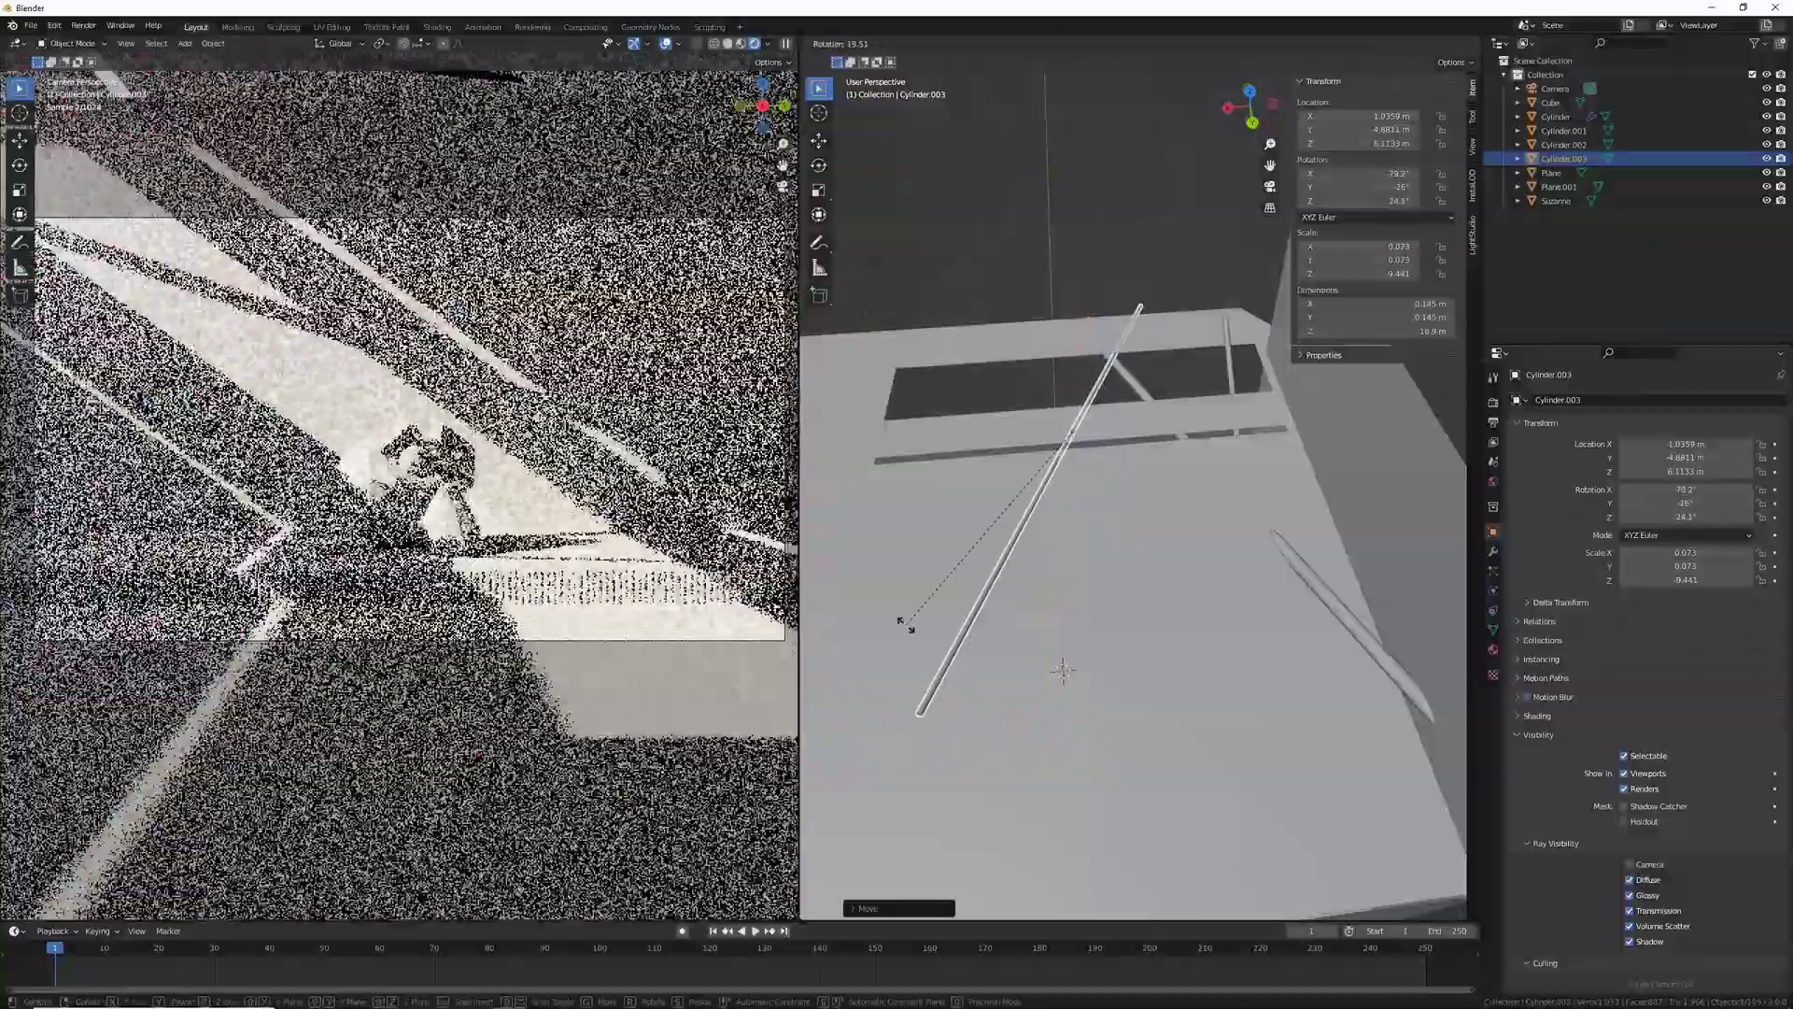
click(892, 608)
middle_drag(916, 640, 1134, 568)
click(1161, 432)
key(g)
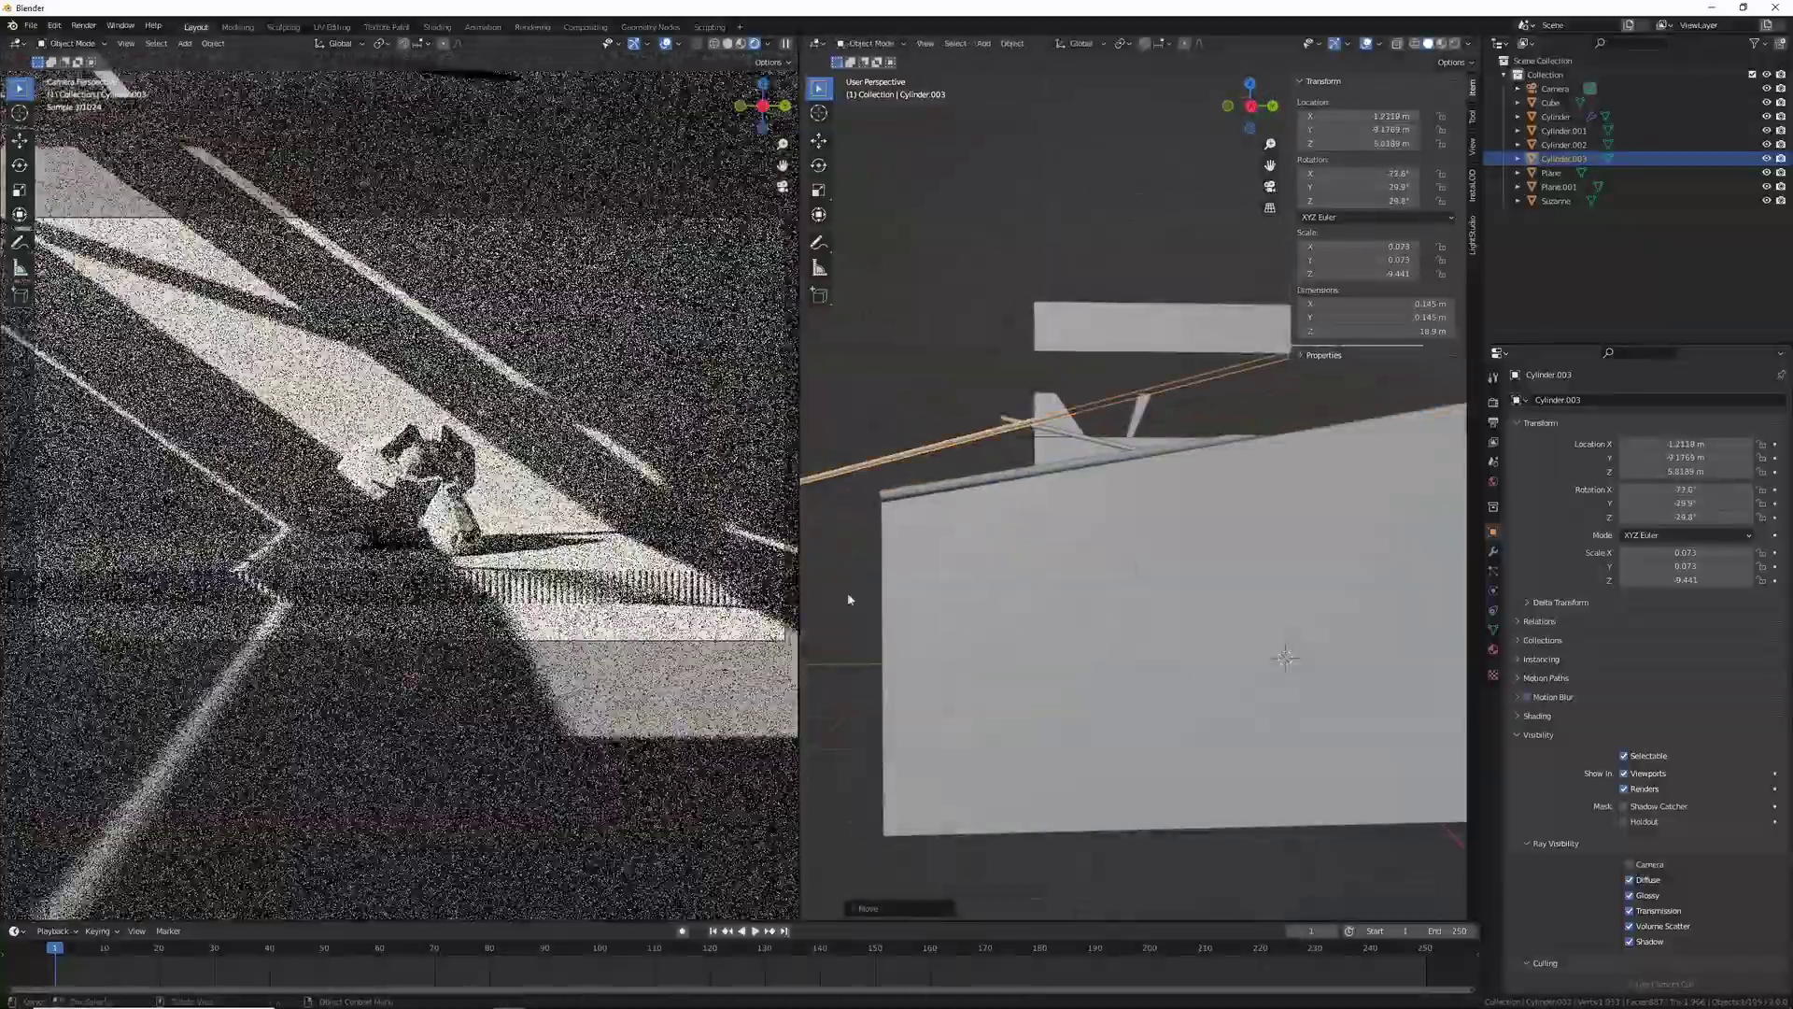
click(962, 458)
middle_drag(962, 459, 972, 509)
key(g)
click(1010, 571)
Step: Duplicate the long thin pole twice, offsetting each copy across the roof openings
middle_drag(1011, 571, 1037, 672)
key(shift+d)
click(1037, 523)
key(shift+d)
click(1056, 467)
Step: Make another copy of the long pole, rotate it to a new angle and reposition it over the openings
middle_drag(1056, 467, 1013, 348)
key(shift+d)
key(r)
click(1062, 566)
middle_drag(1014, 509, 1032, 616)
key(g)
click(1013, 552)
Step: Duplicate the latest pole, then rotate and move the copy to about X -2.1 m, Y -5.6 m, Z 3.4 m
key(shift+d)
click(1076, 609)
key(r)
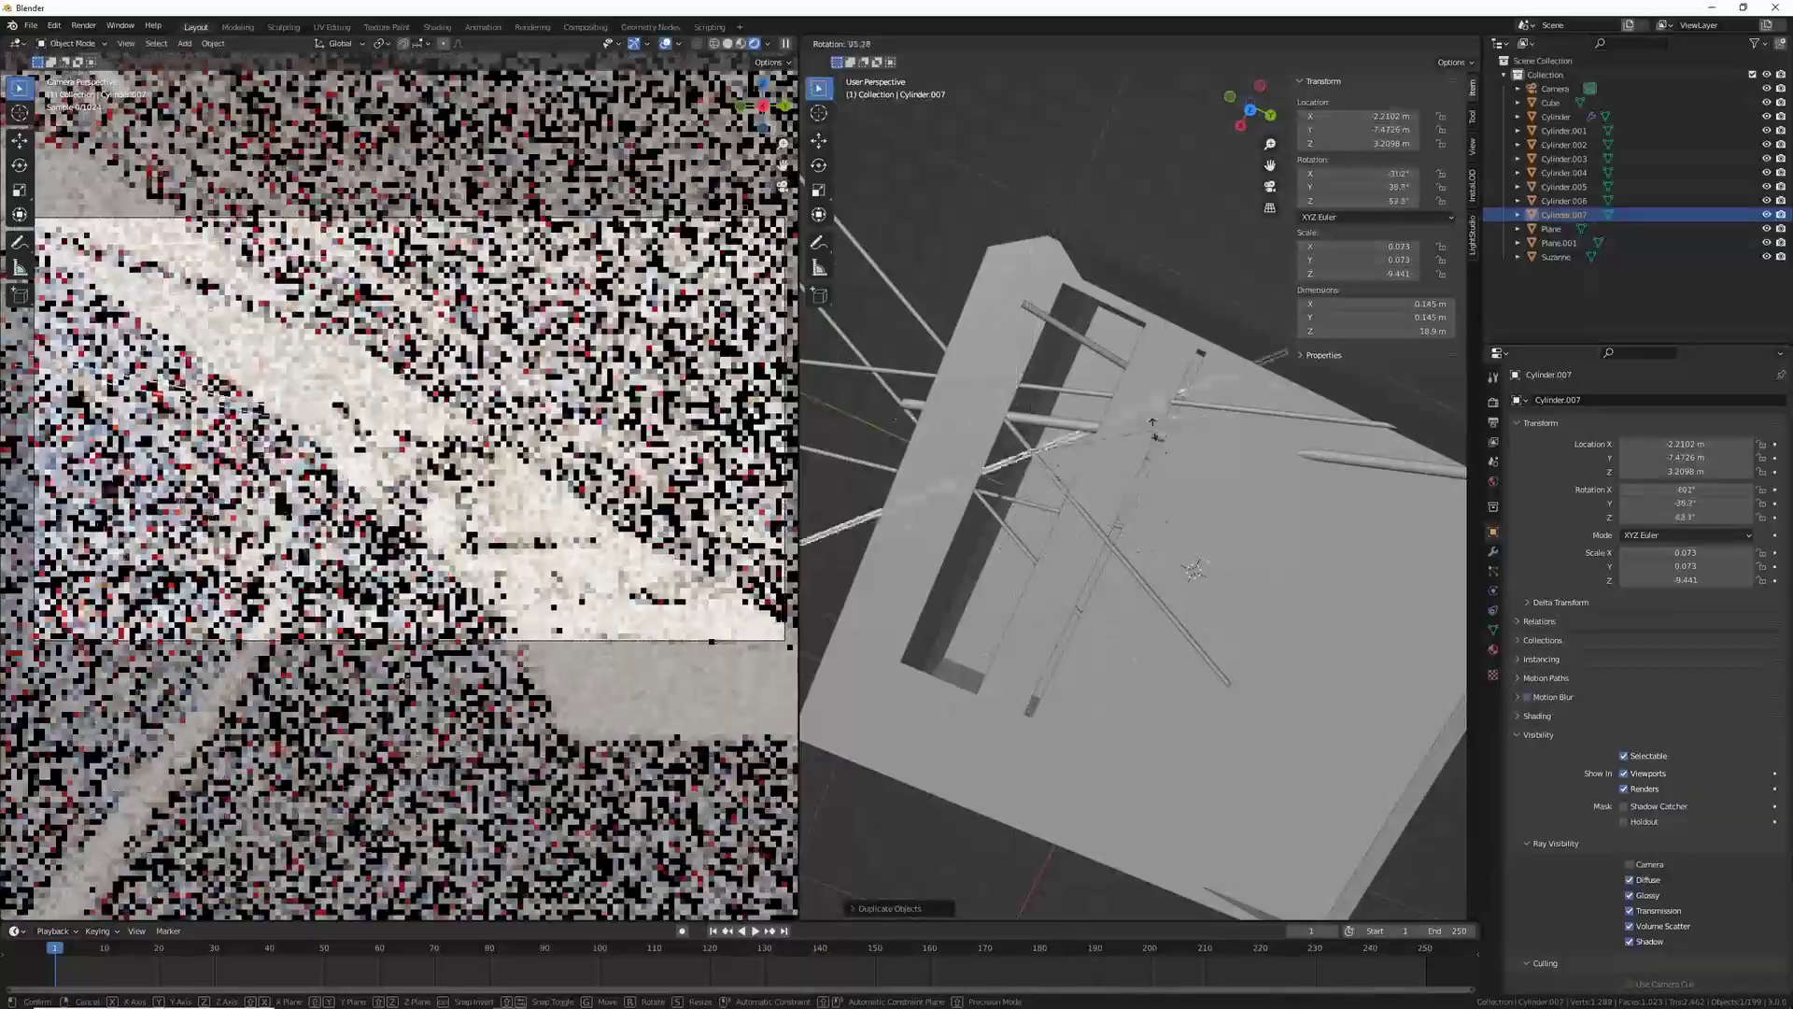
click(1017, 418)
key(g)
click(981, 388)
key(r)
click(984, 409)
middle_drag(983, 408, 1089, 461)
scroll(1084, 473, up, 5)
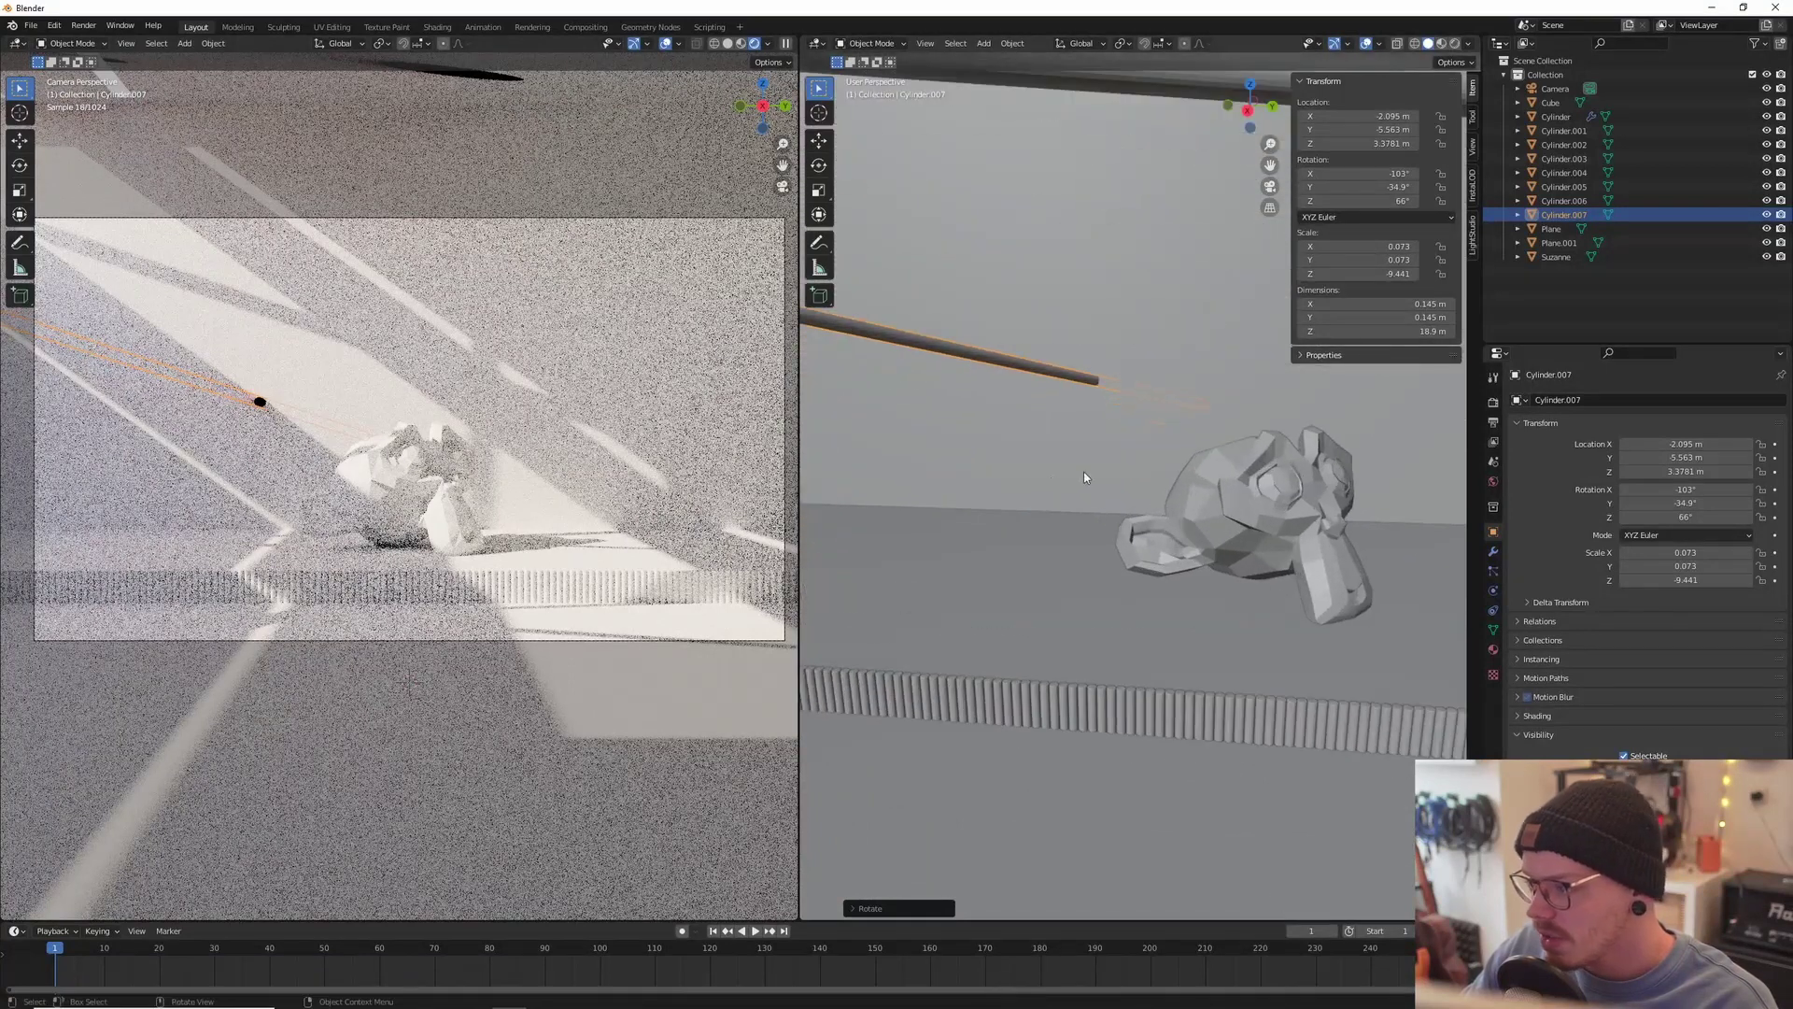
Step: Switch the solid-view 3D viewport to the Shader Editor, keeping the rendered camera view alongside it
click(818, 44)
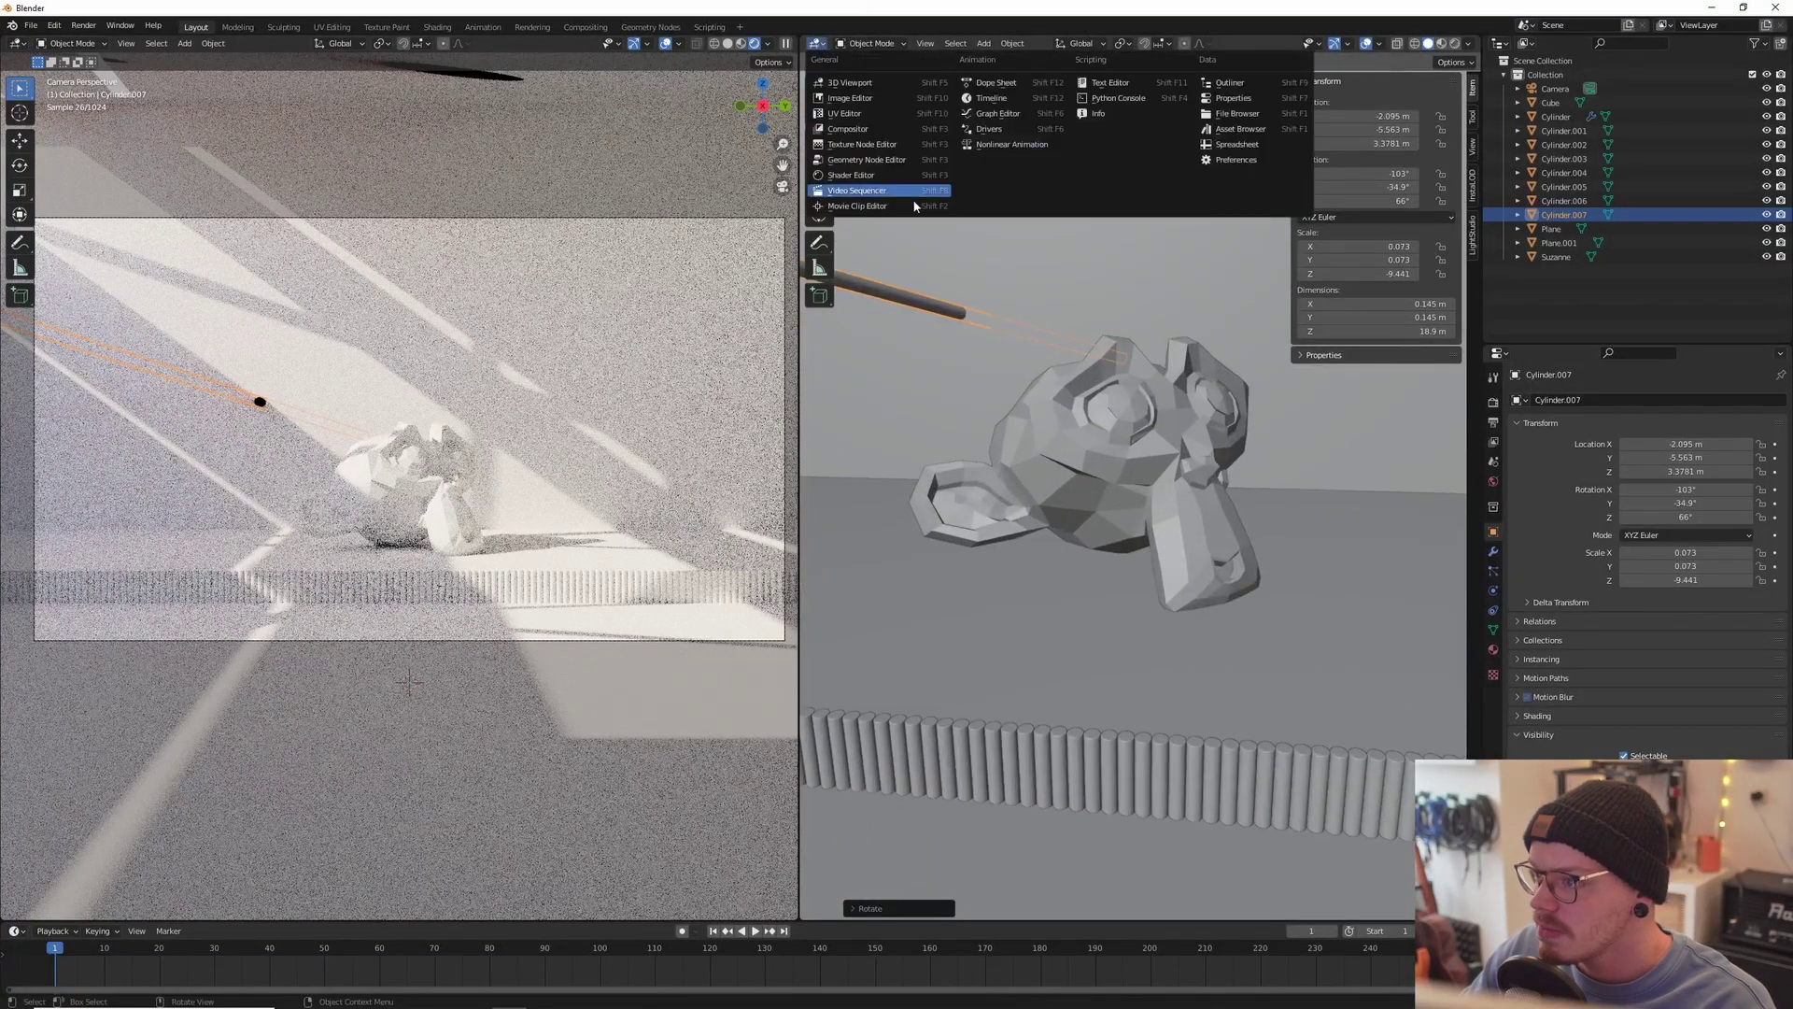
click(904, 176)
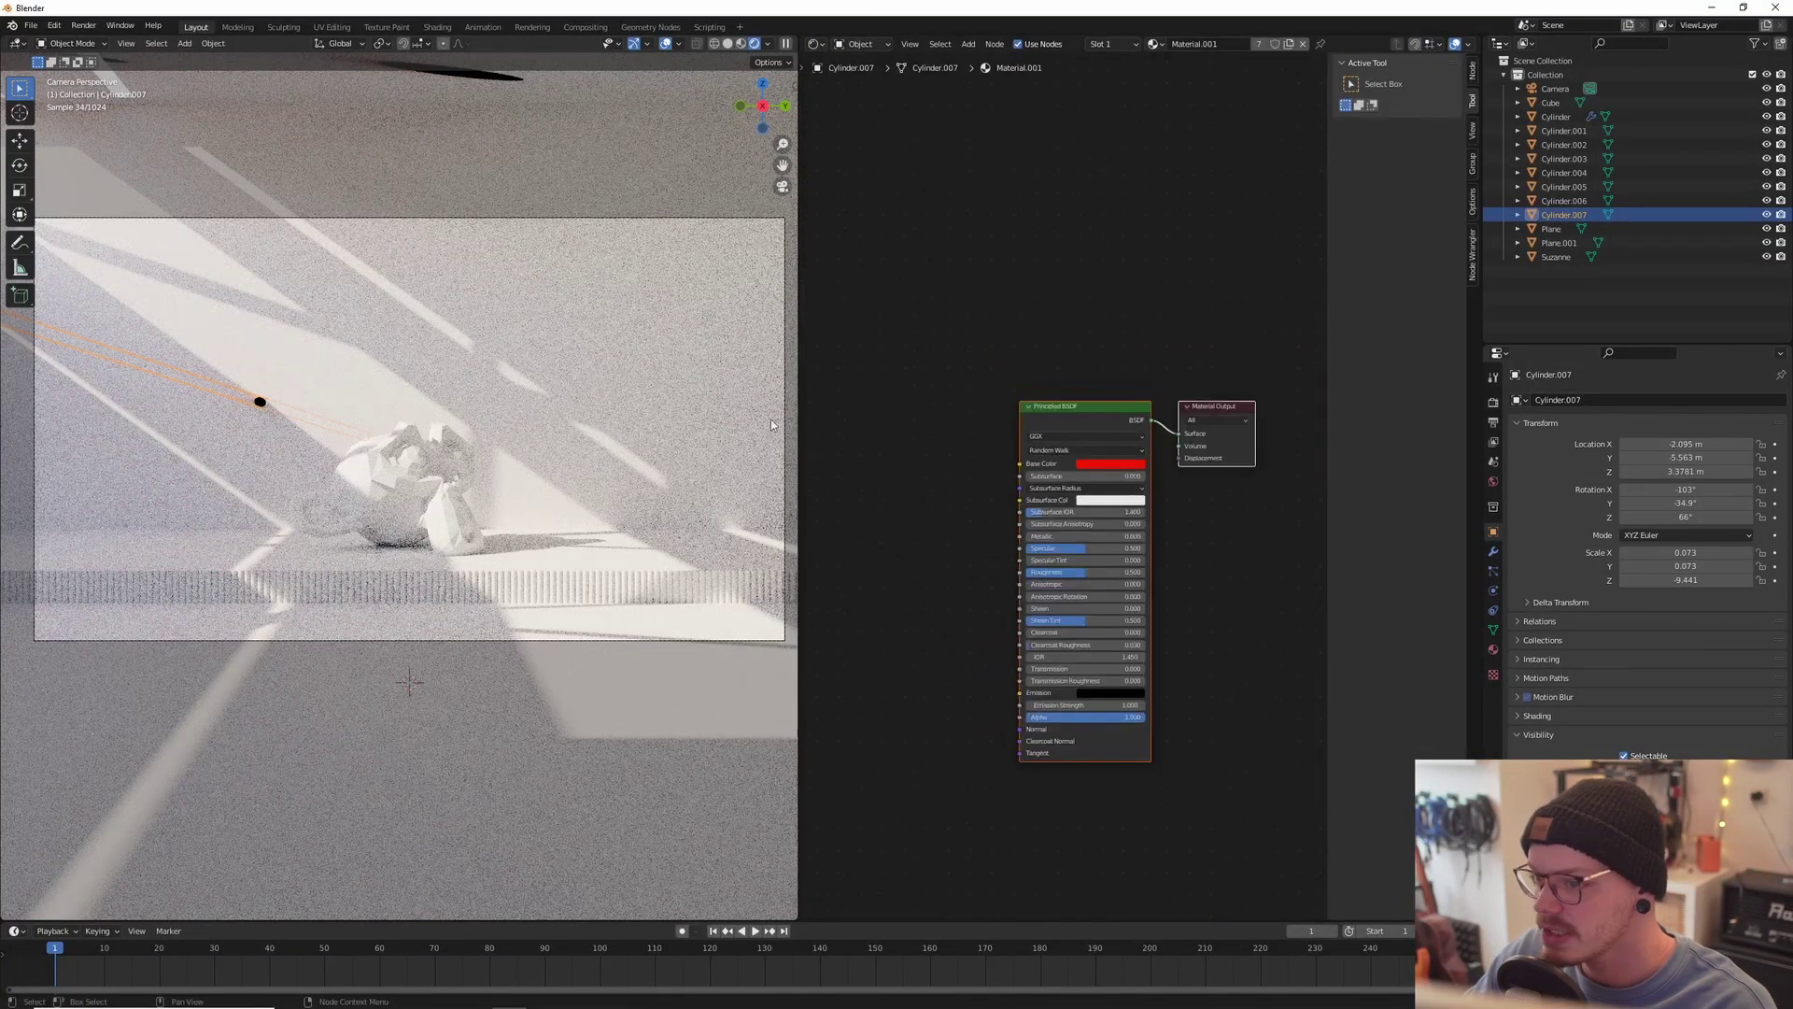
click(384, 462)
click(521, 459)
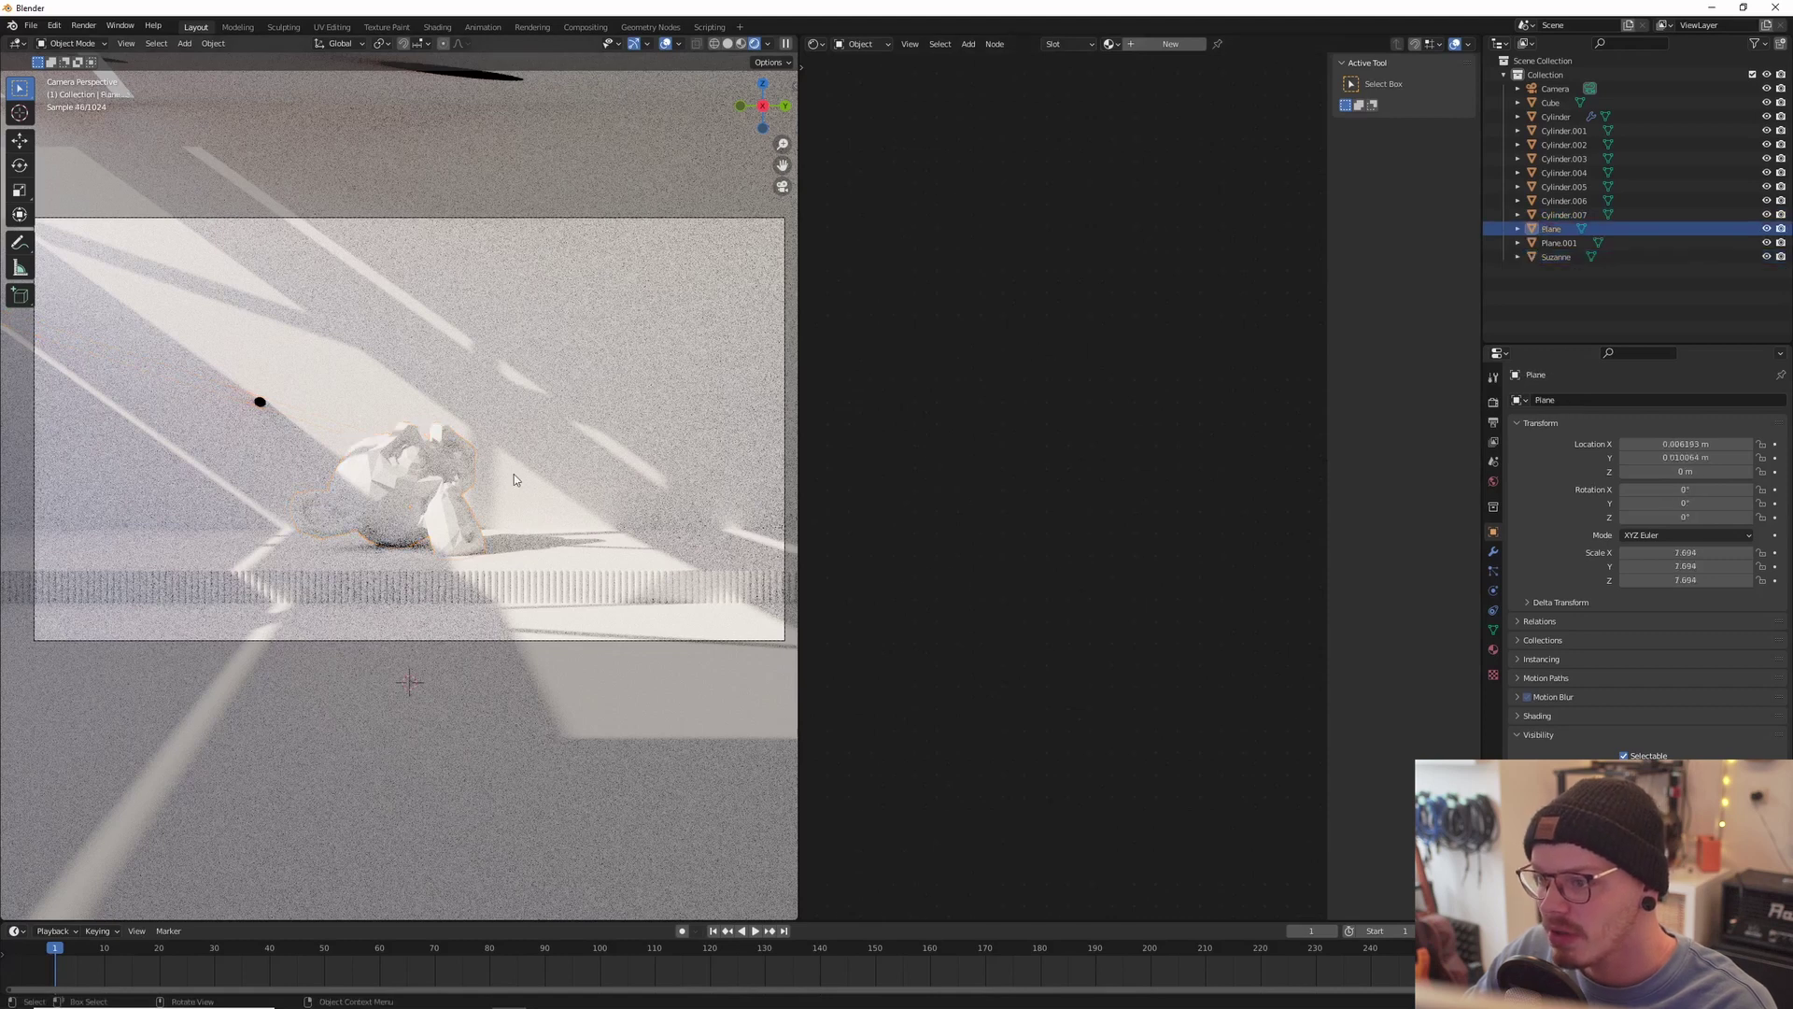
Step: Create a new material named White Bump on the row of small upright cylinders
click(541, 574)
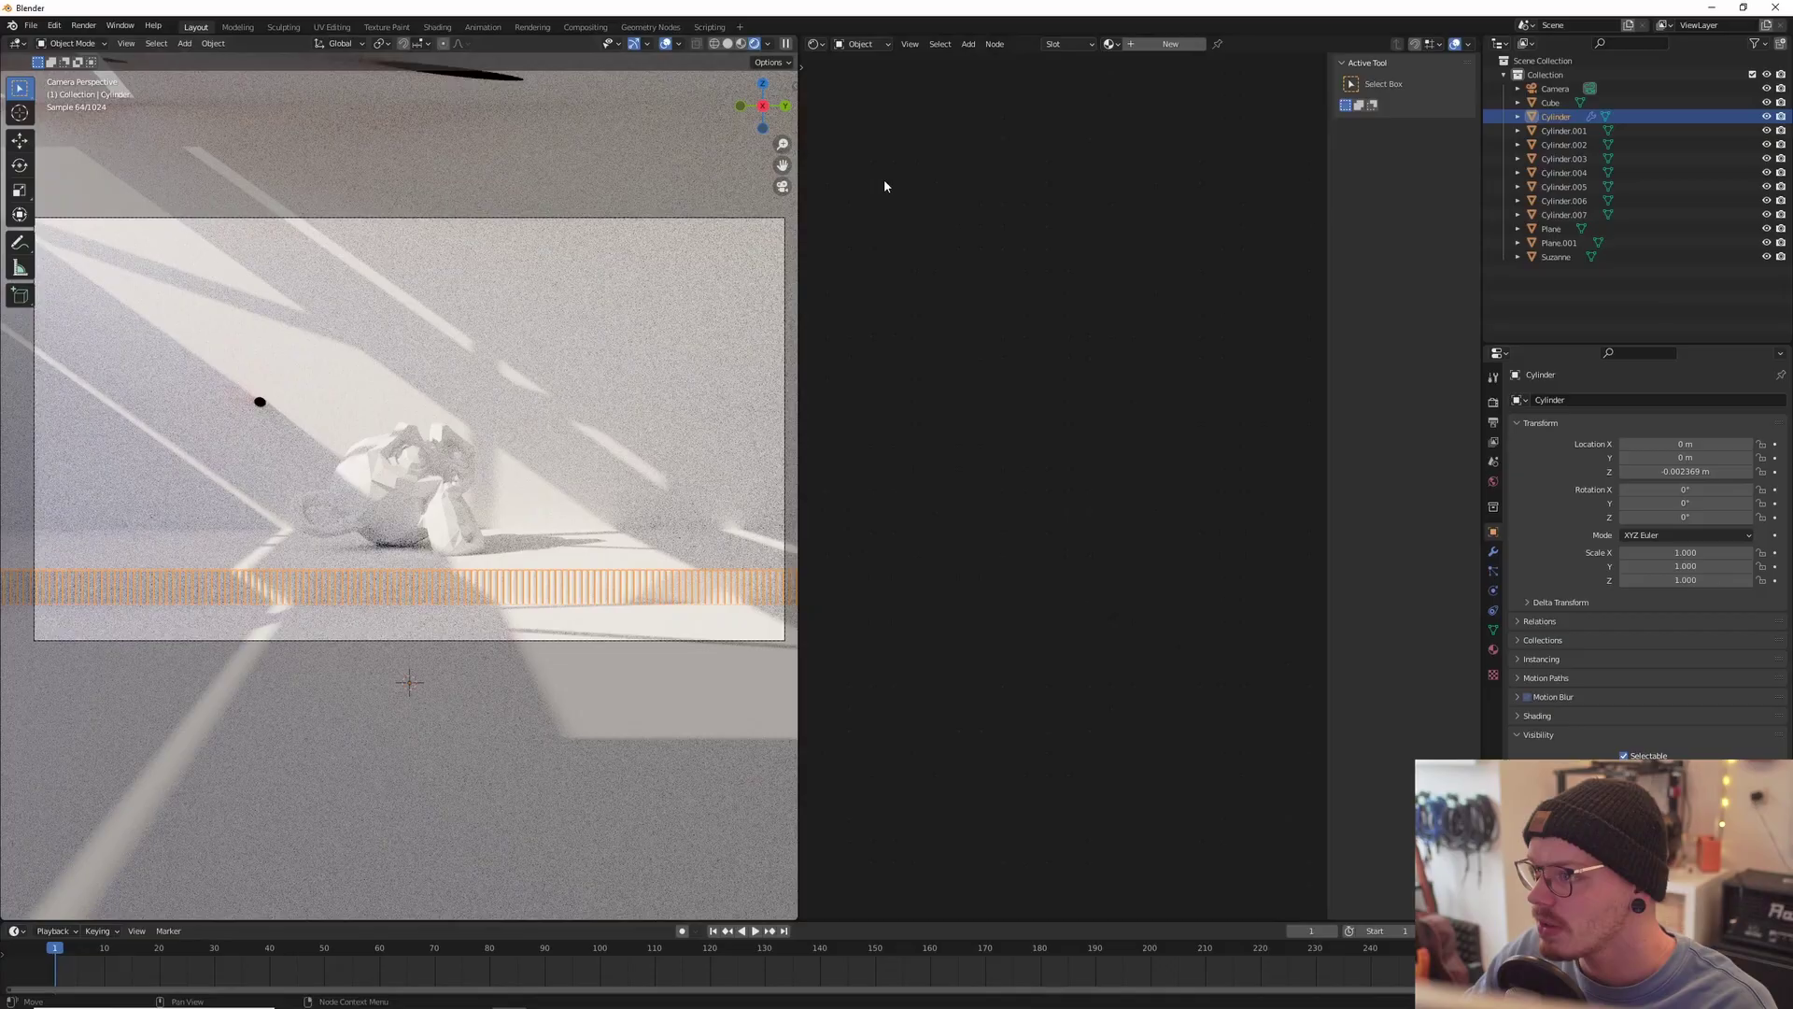
click(1165, 47)
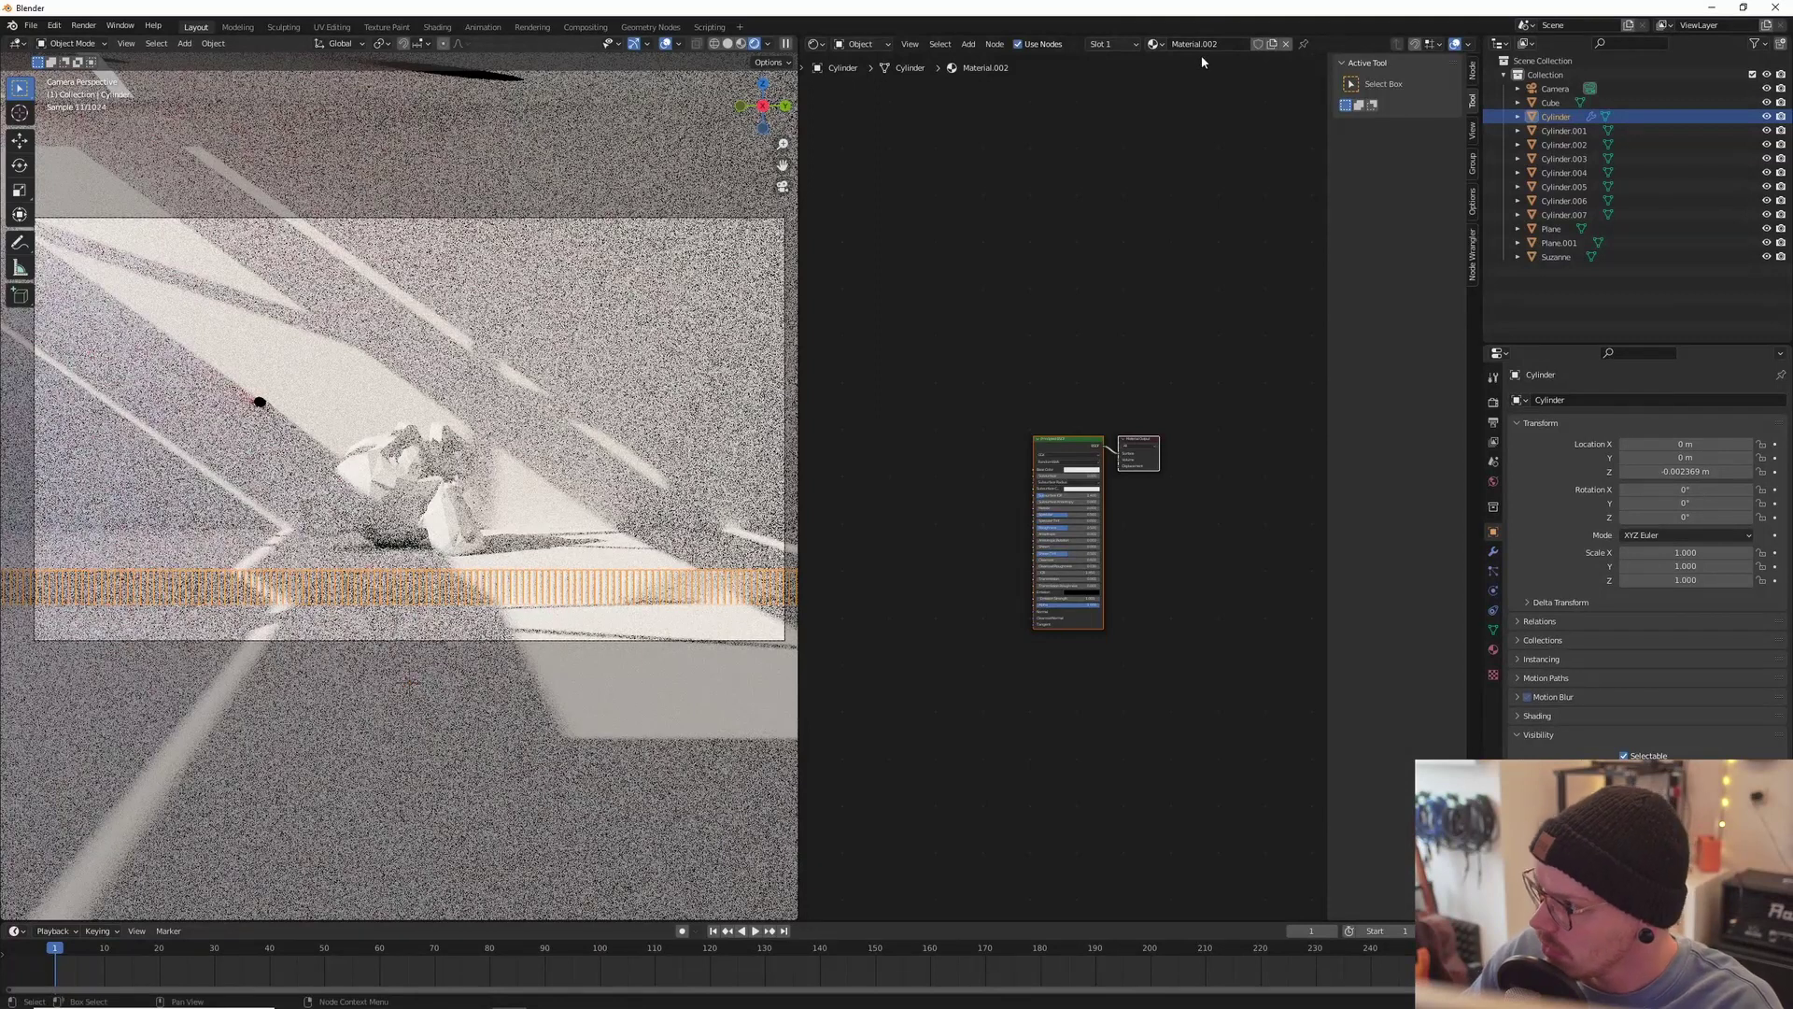
text(W)
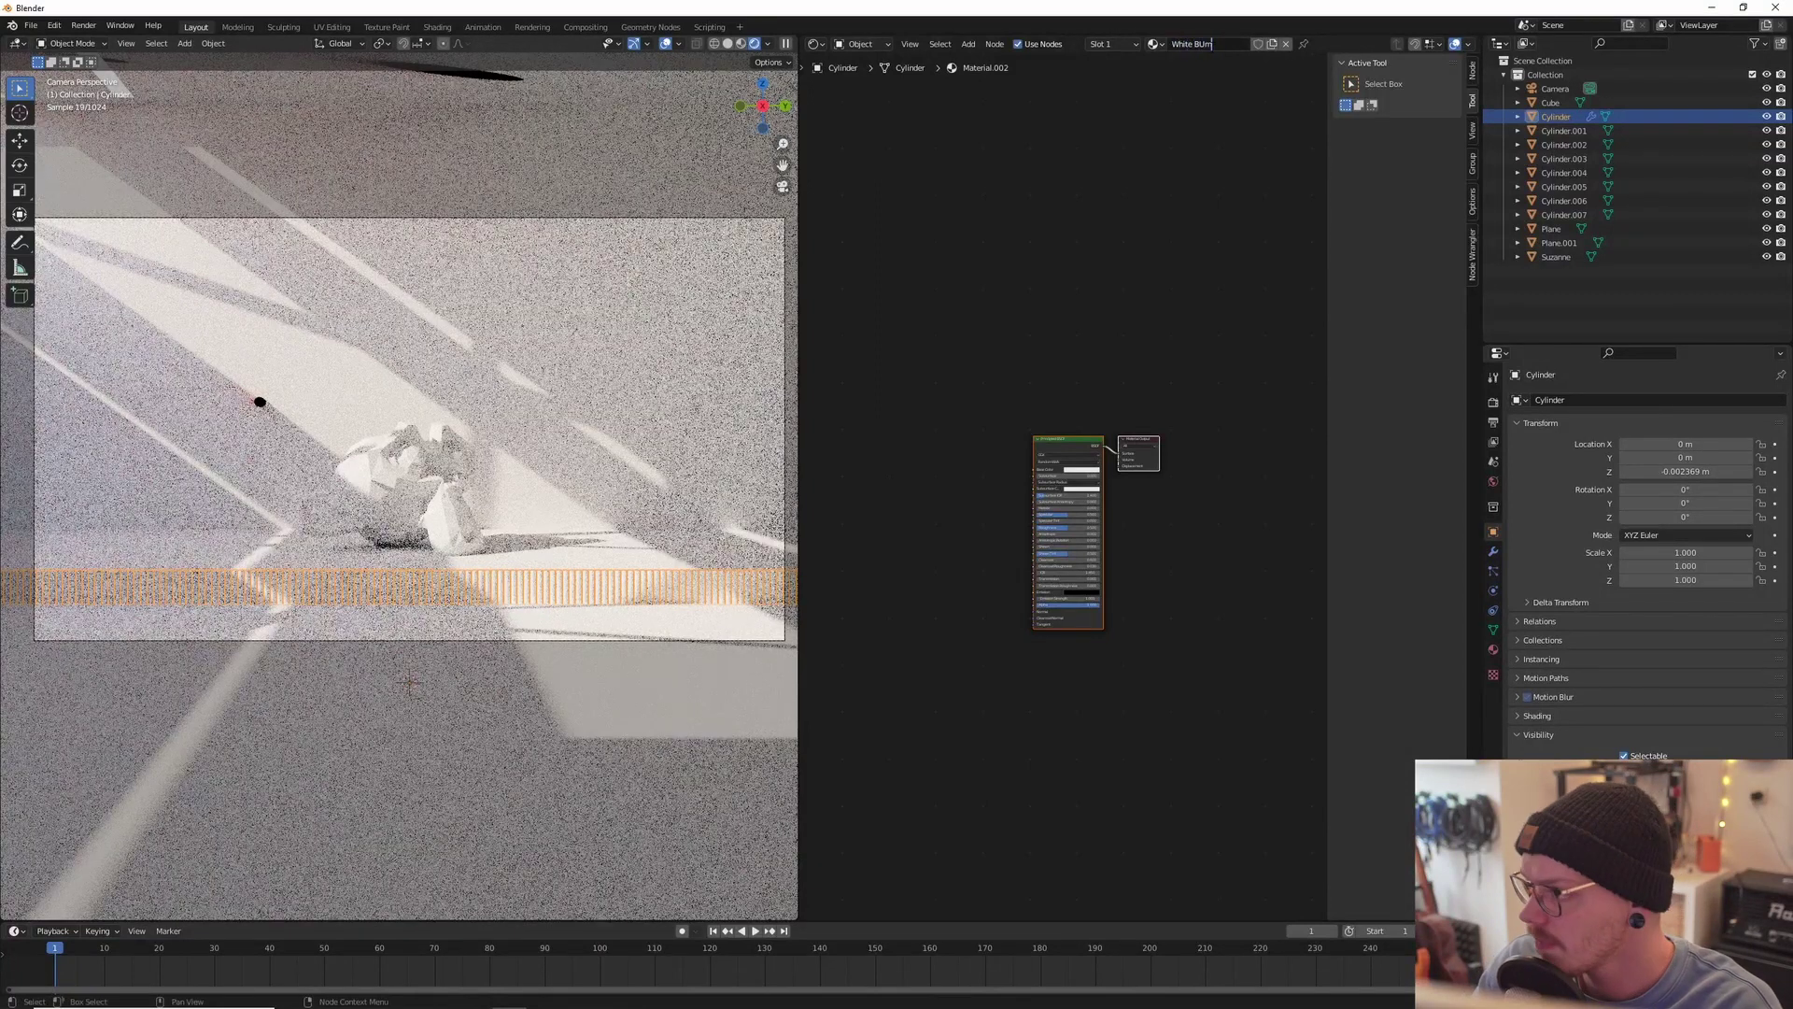
text(hite Bl)
key(BackSpace)
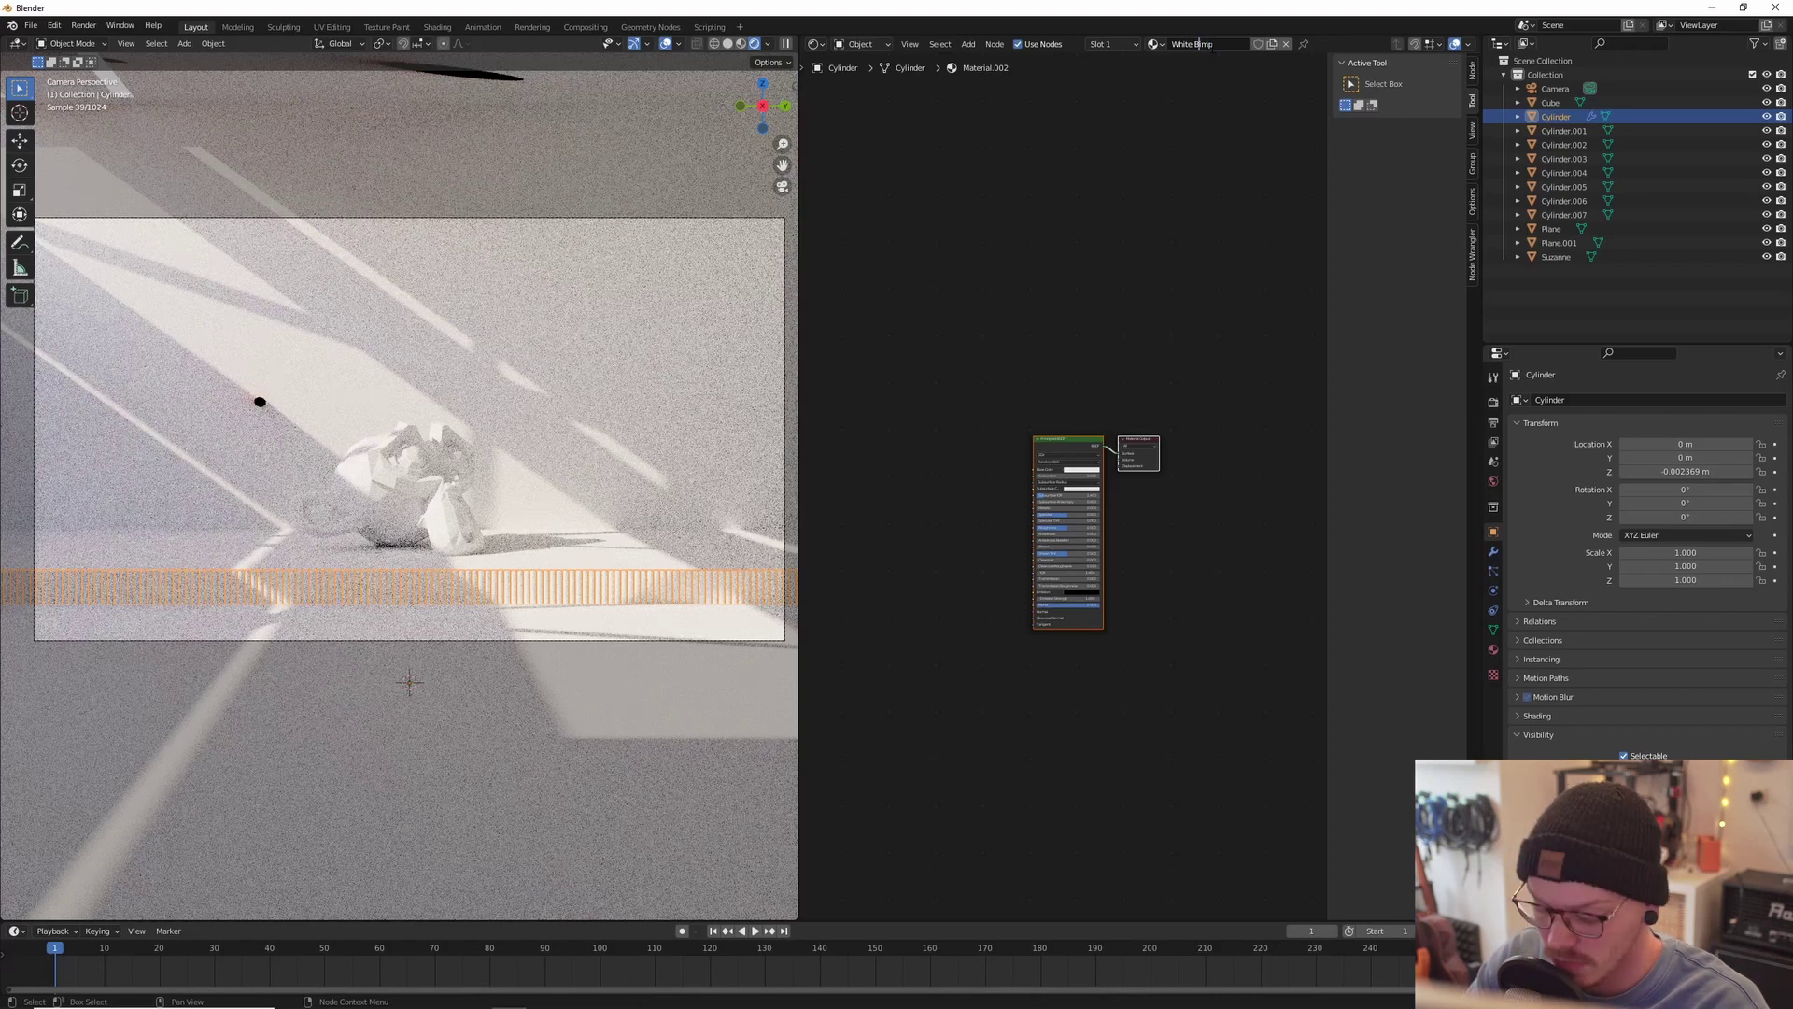
key(Return)
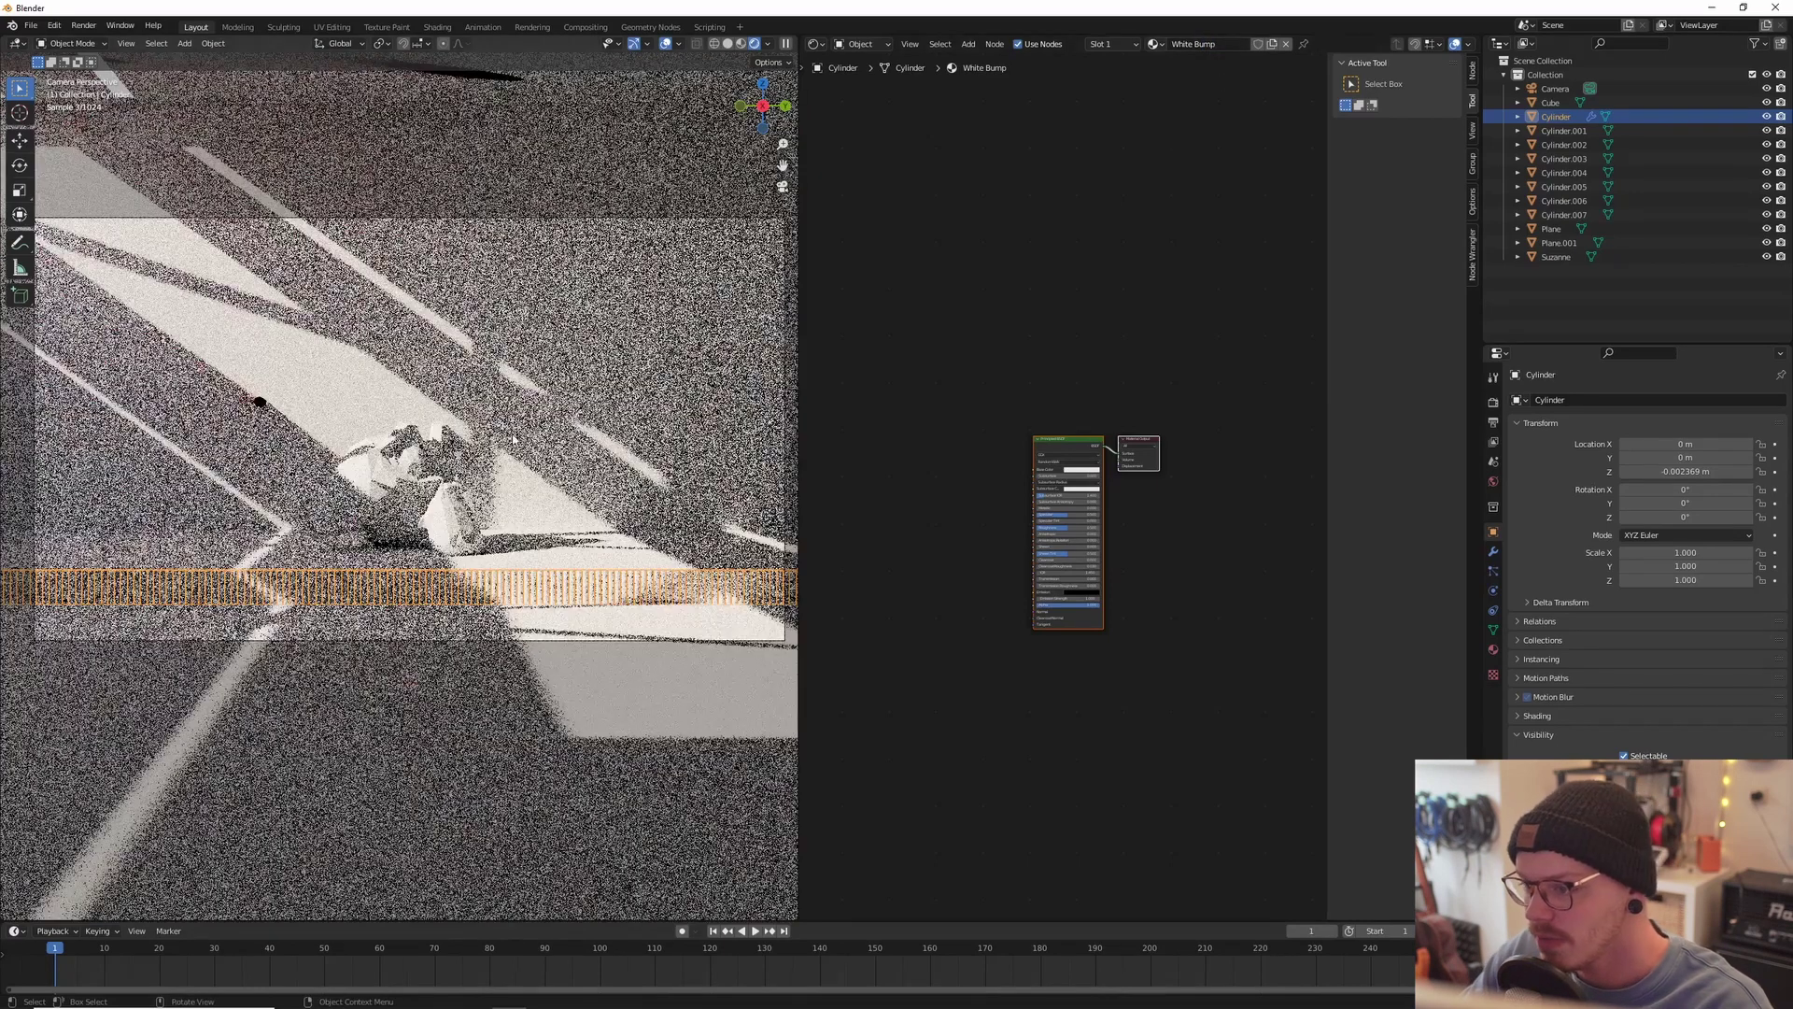
Step: Assign the existing White Bump material to the room plane and to the monkey head
click(746, 411)
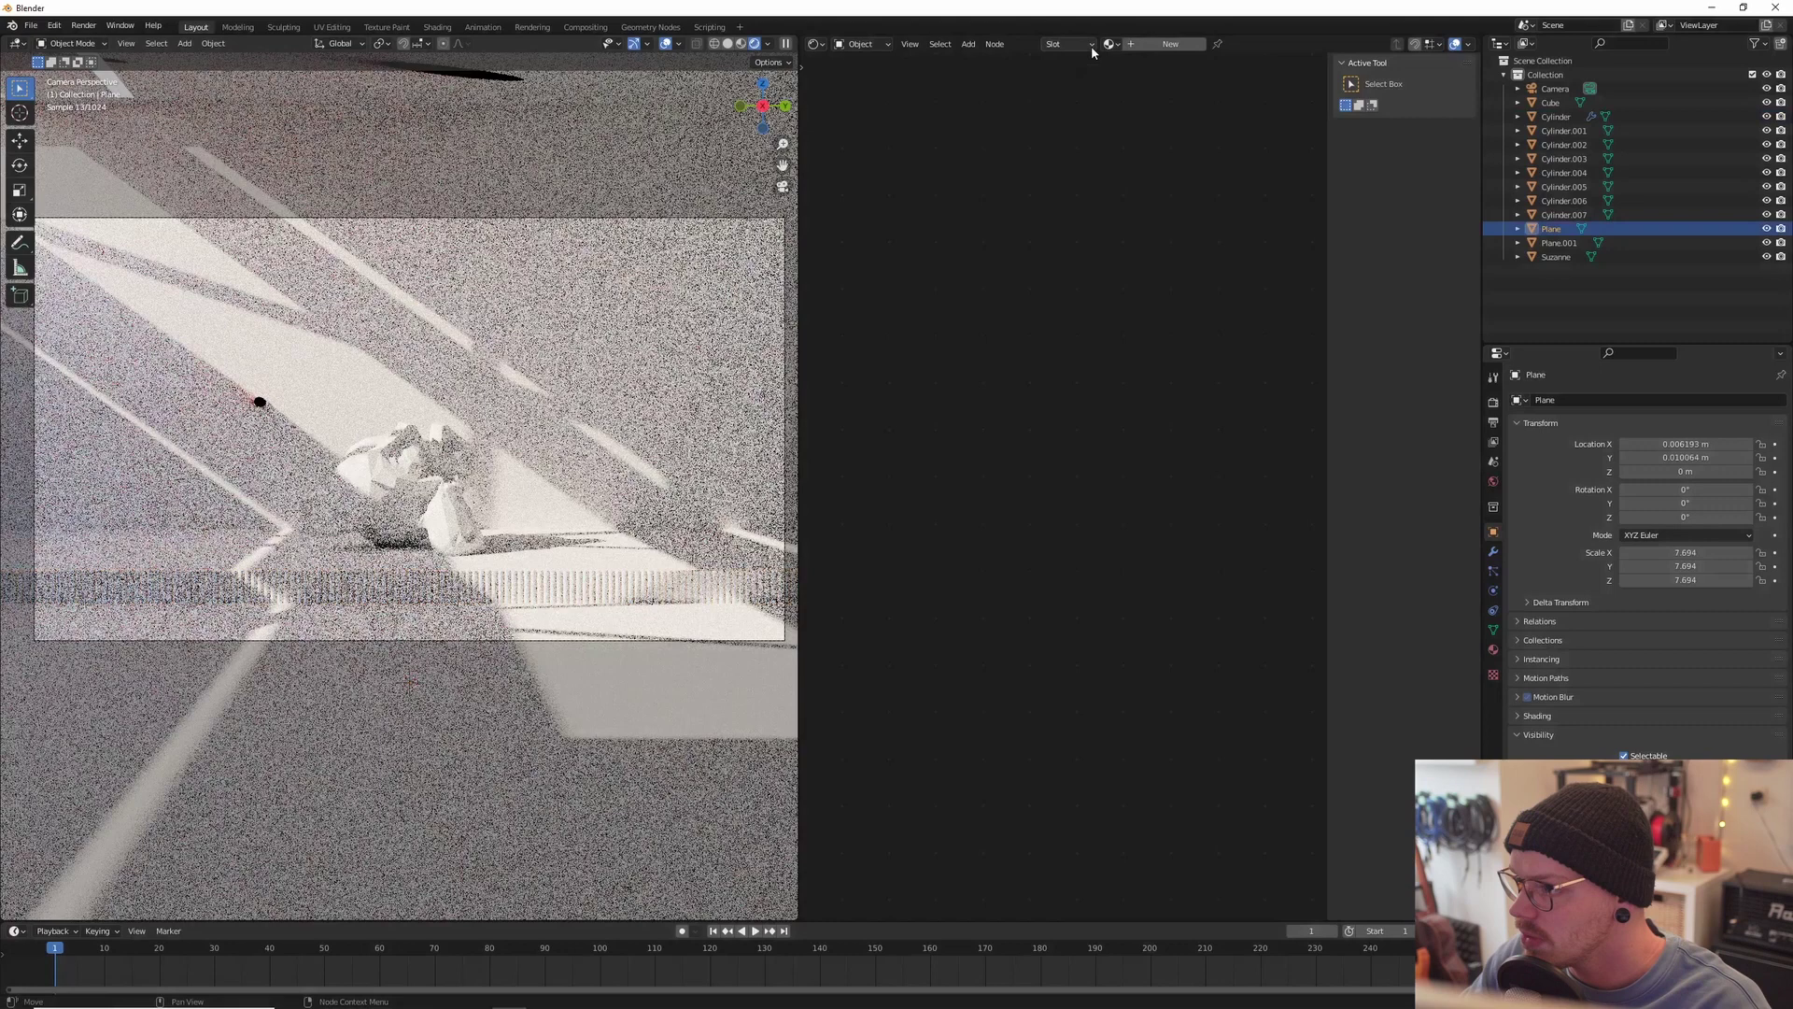
click(1098, 47)
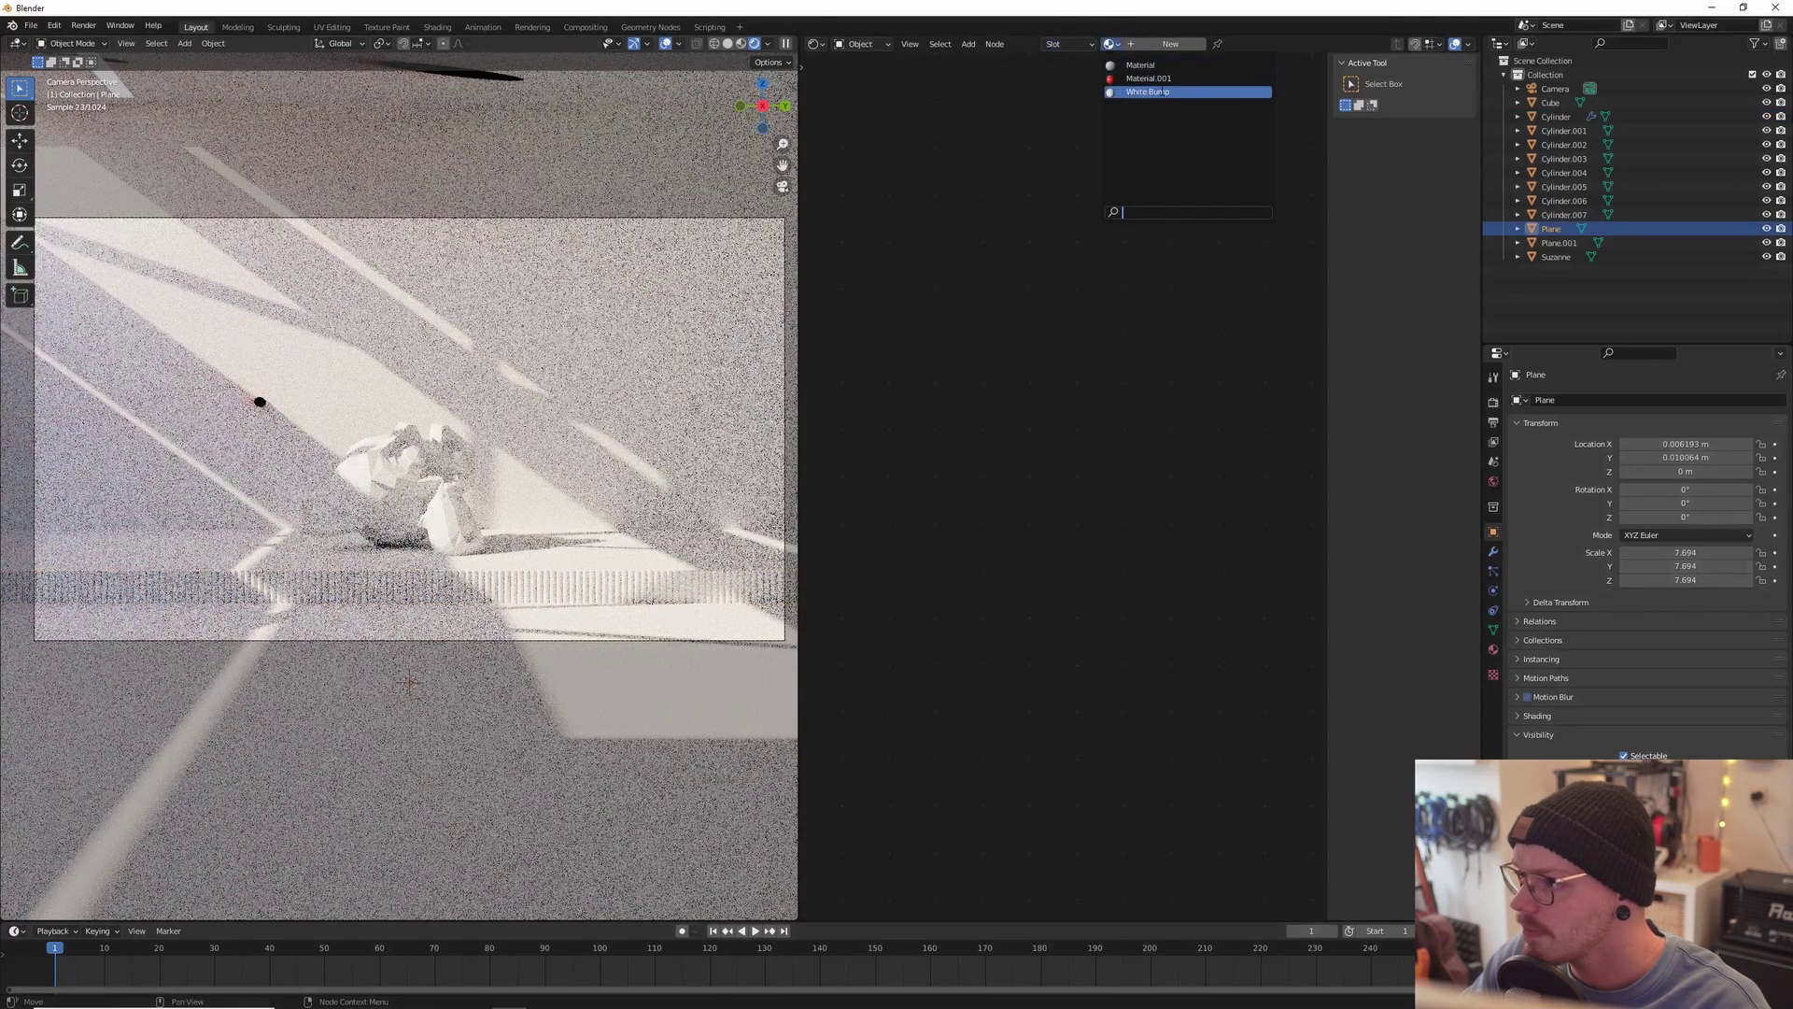
click(1151, 92)
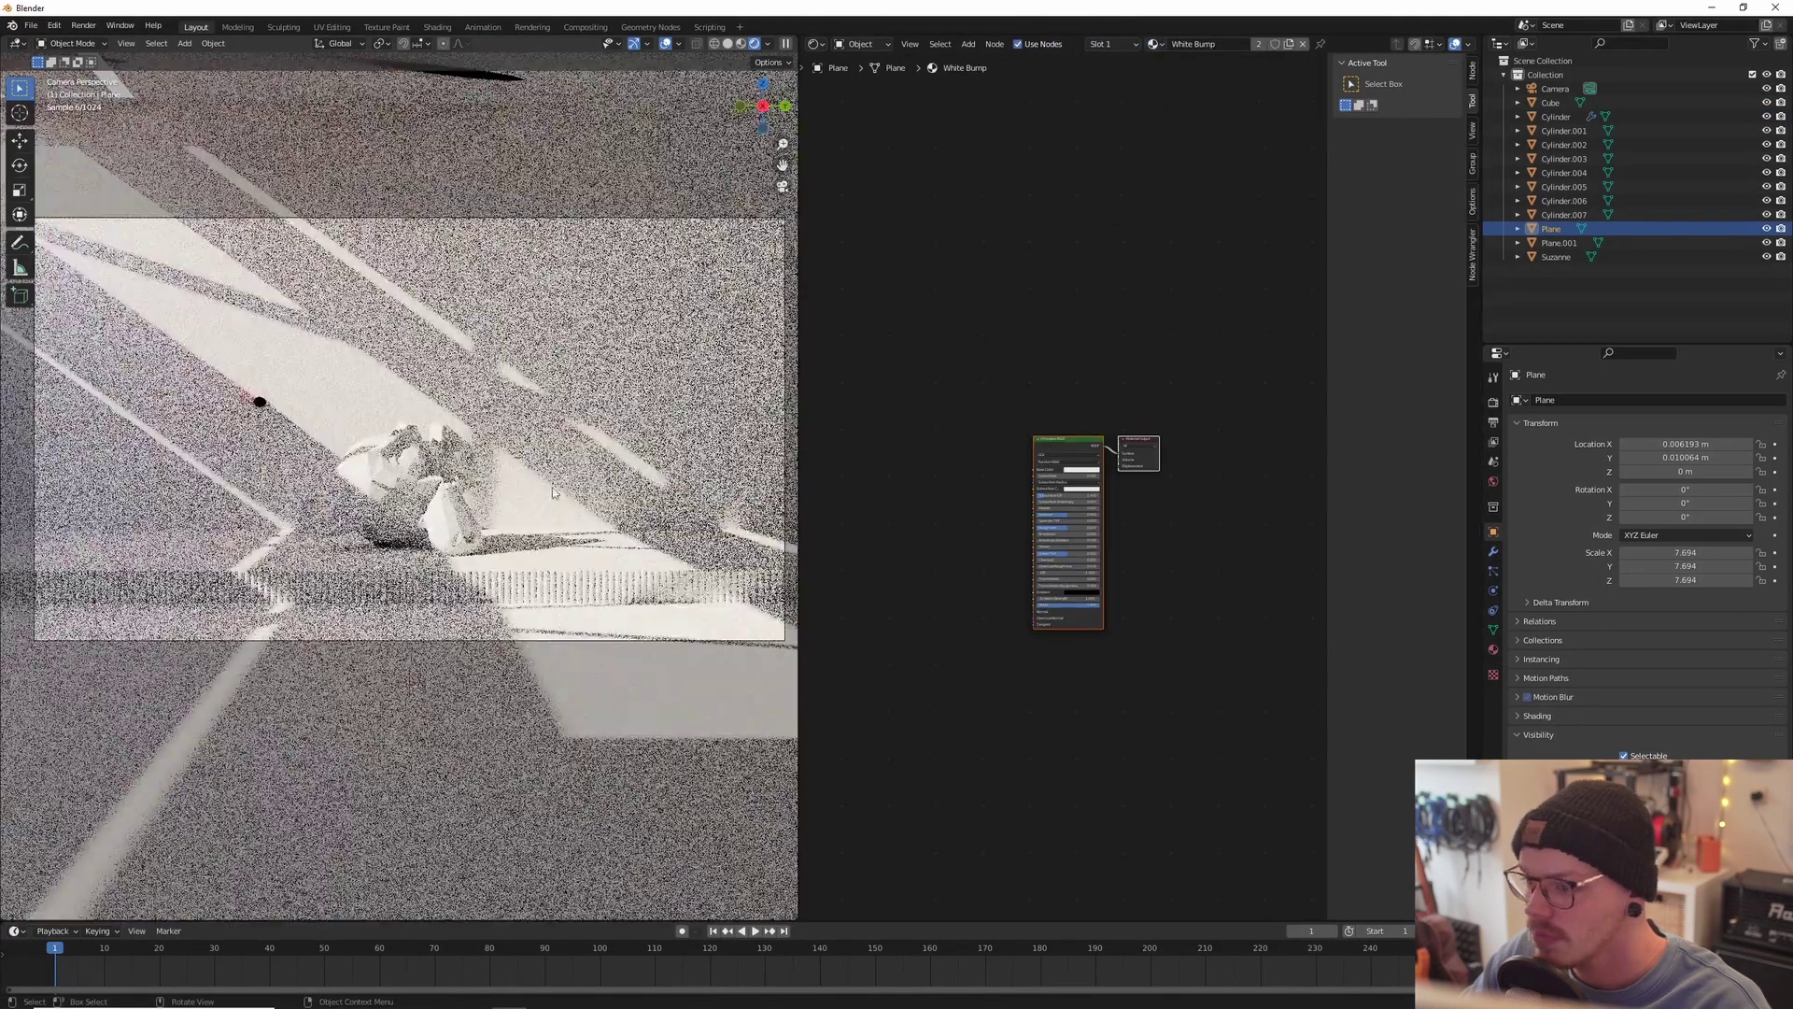
click(596, 591)
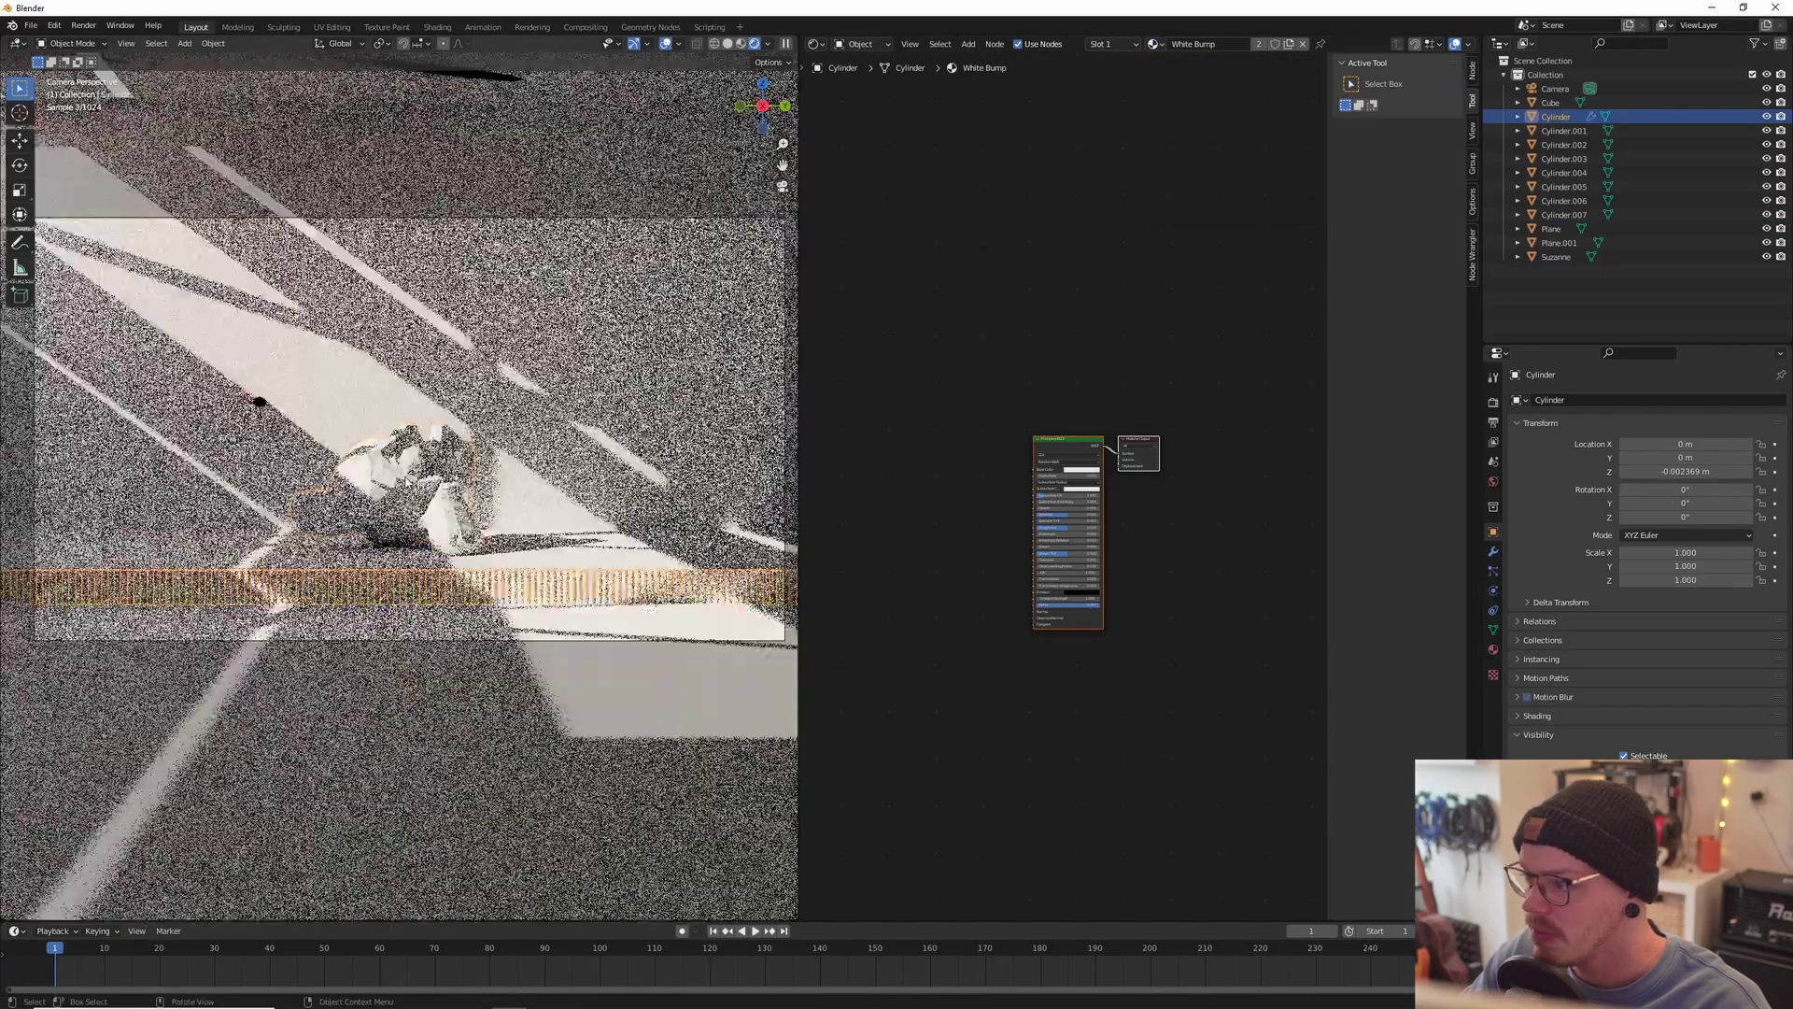
click(411, 495)
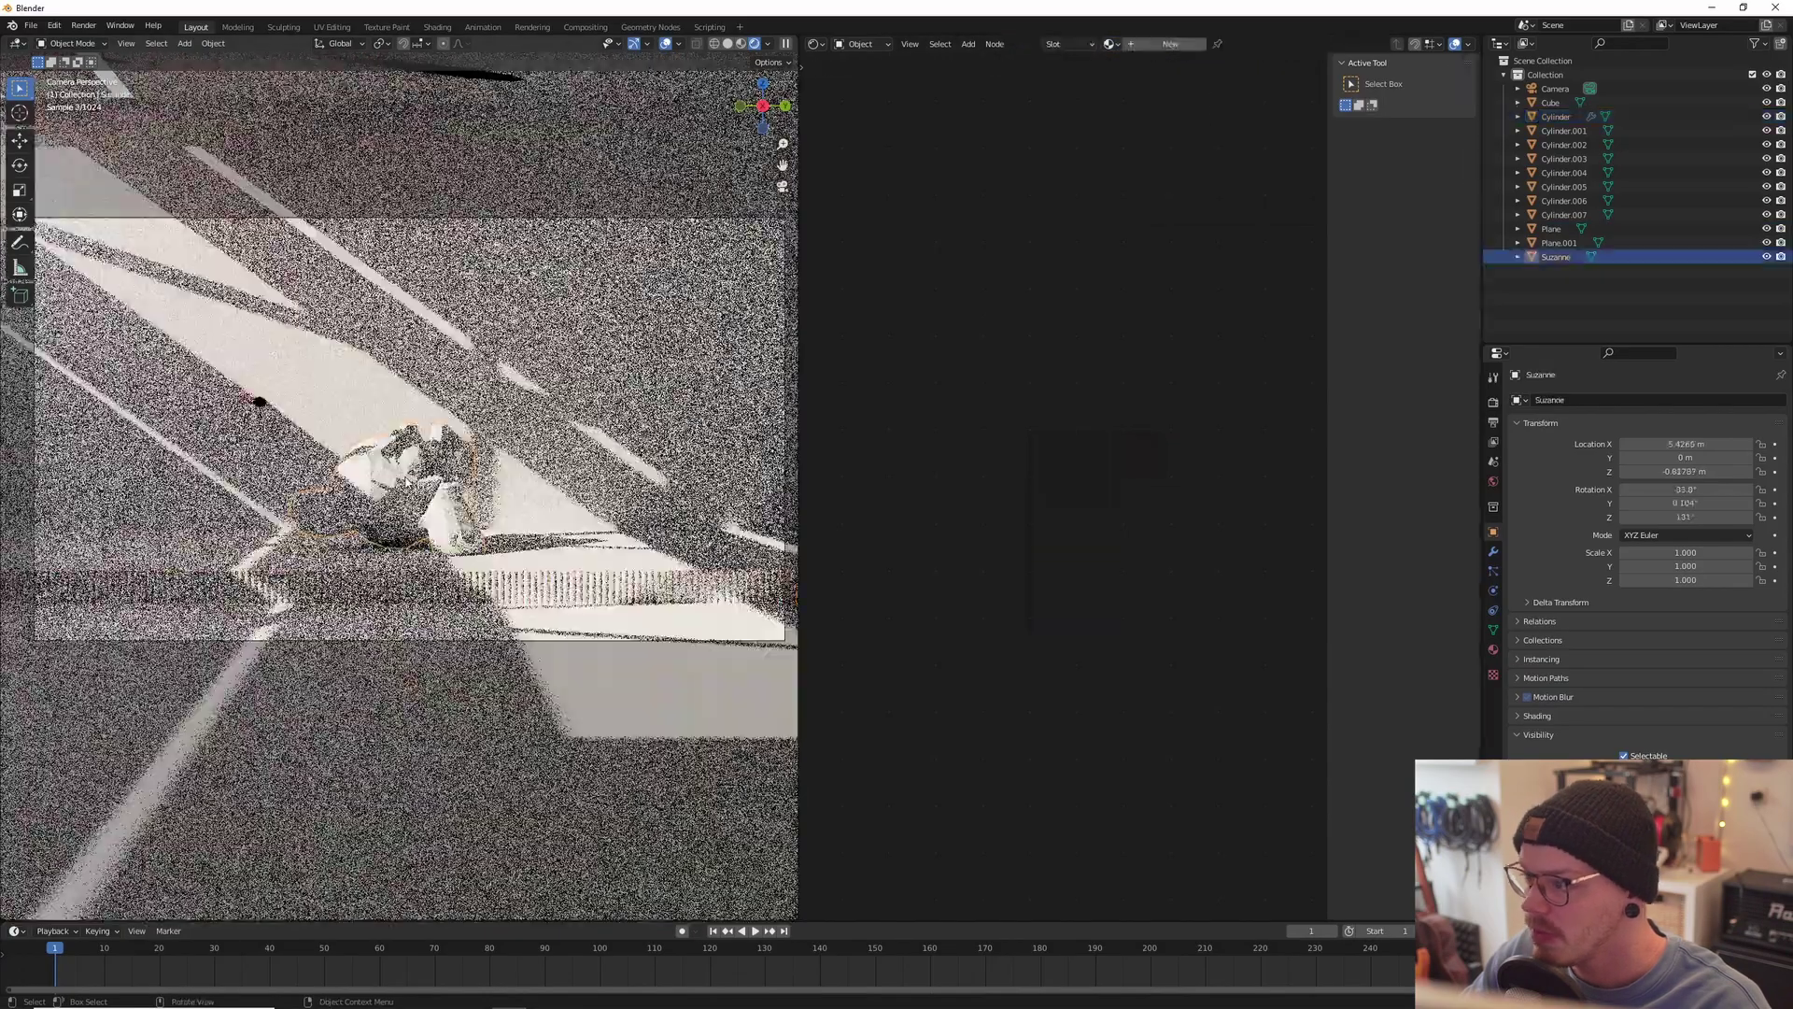
click(1148, 91)
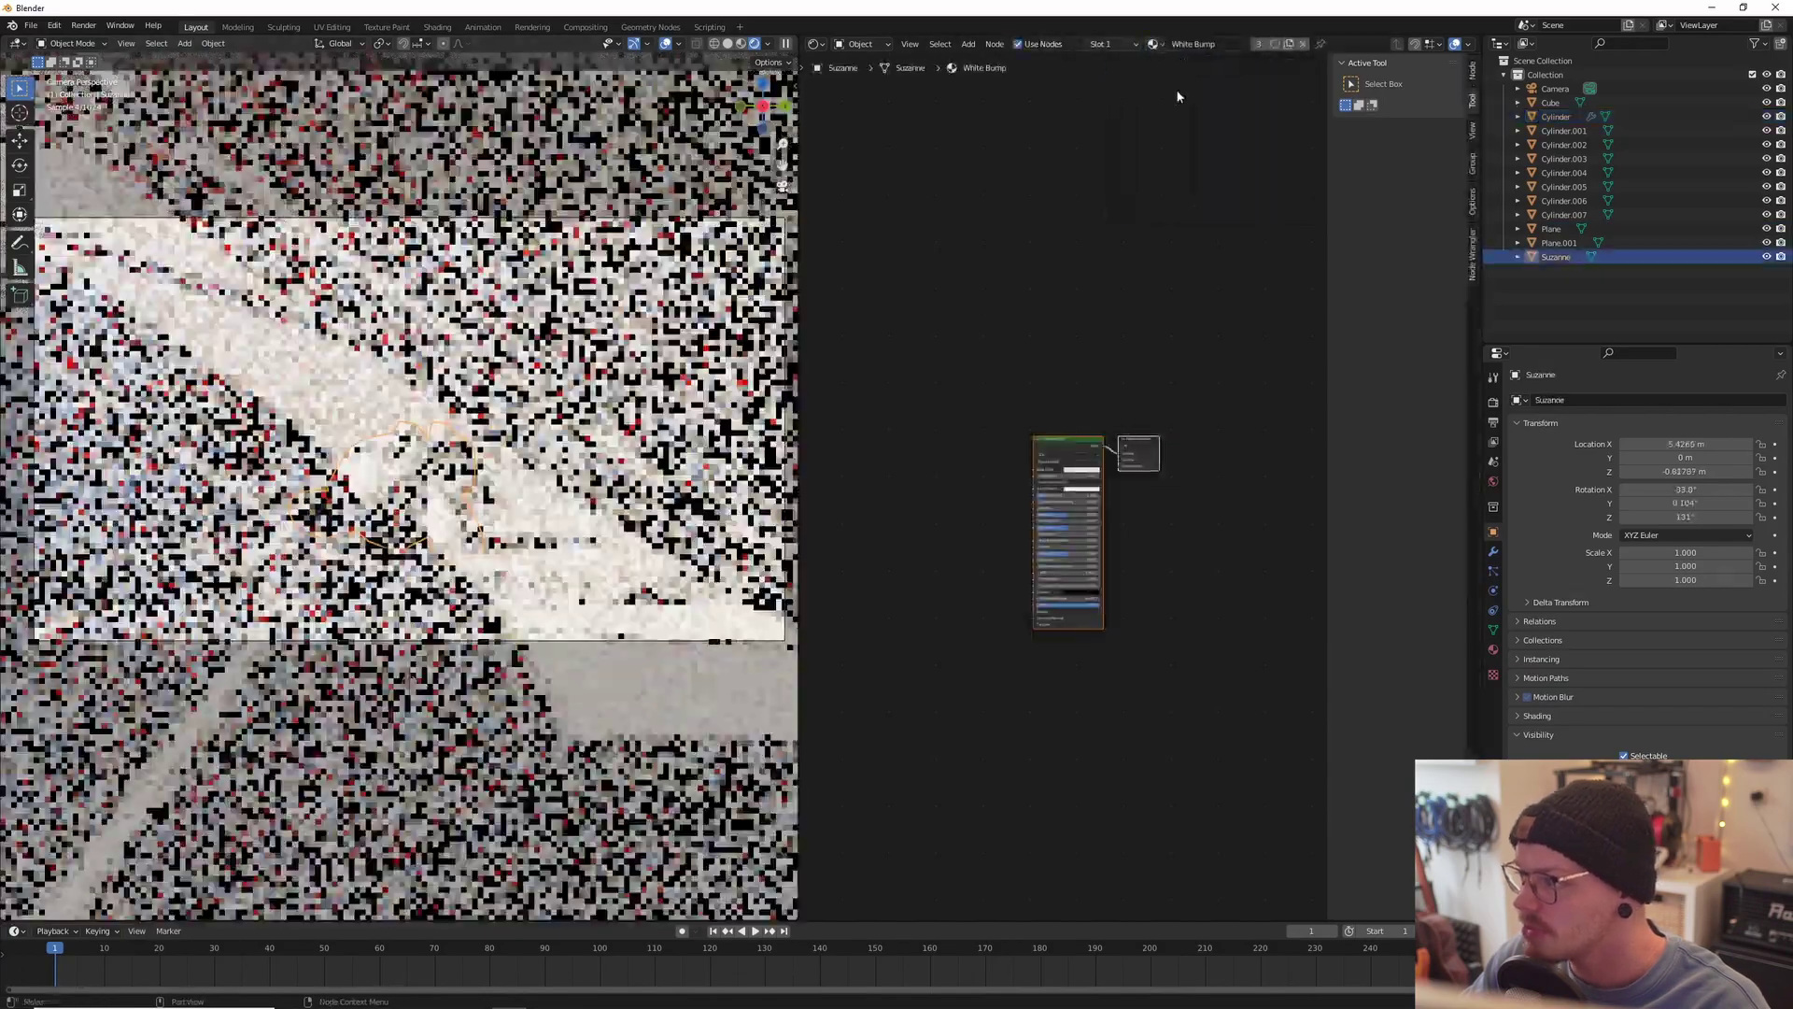
Step: Add a Musgrave Texture node ahead of the Principled BSDF in the White Bump material
scroll(440, 503, up, 2)
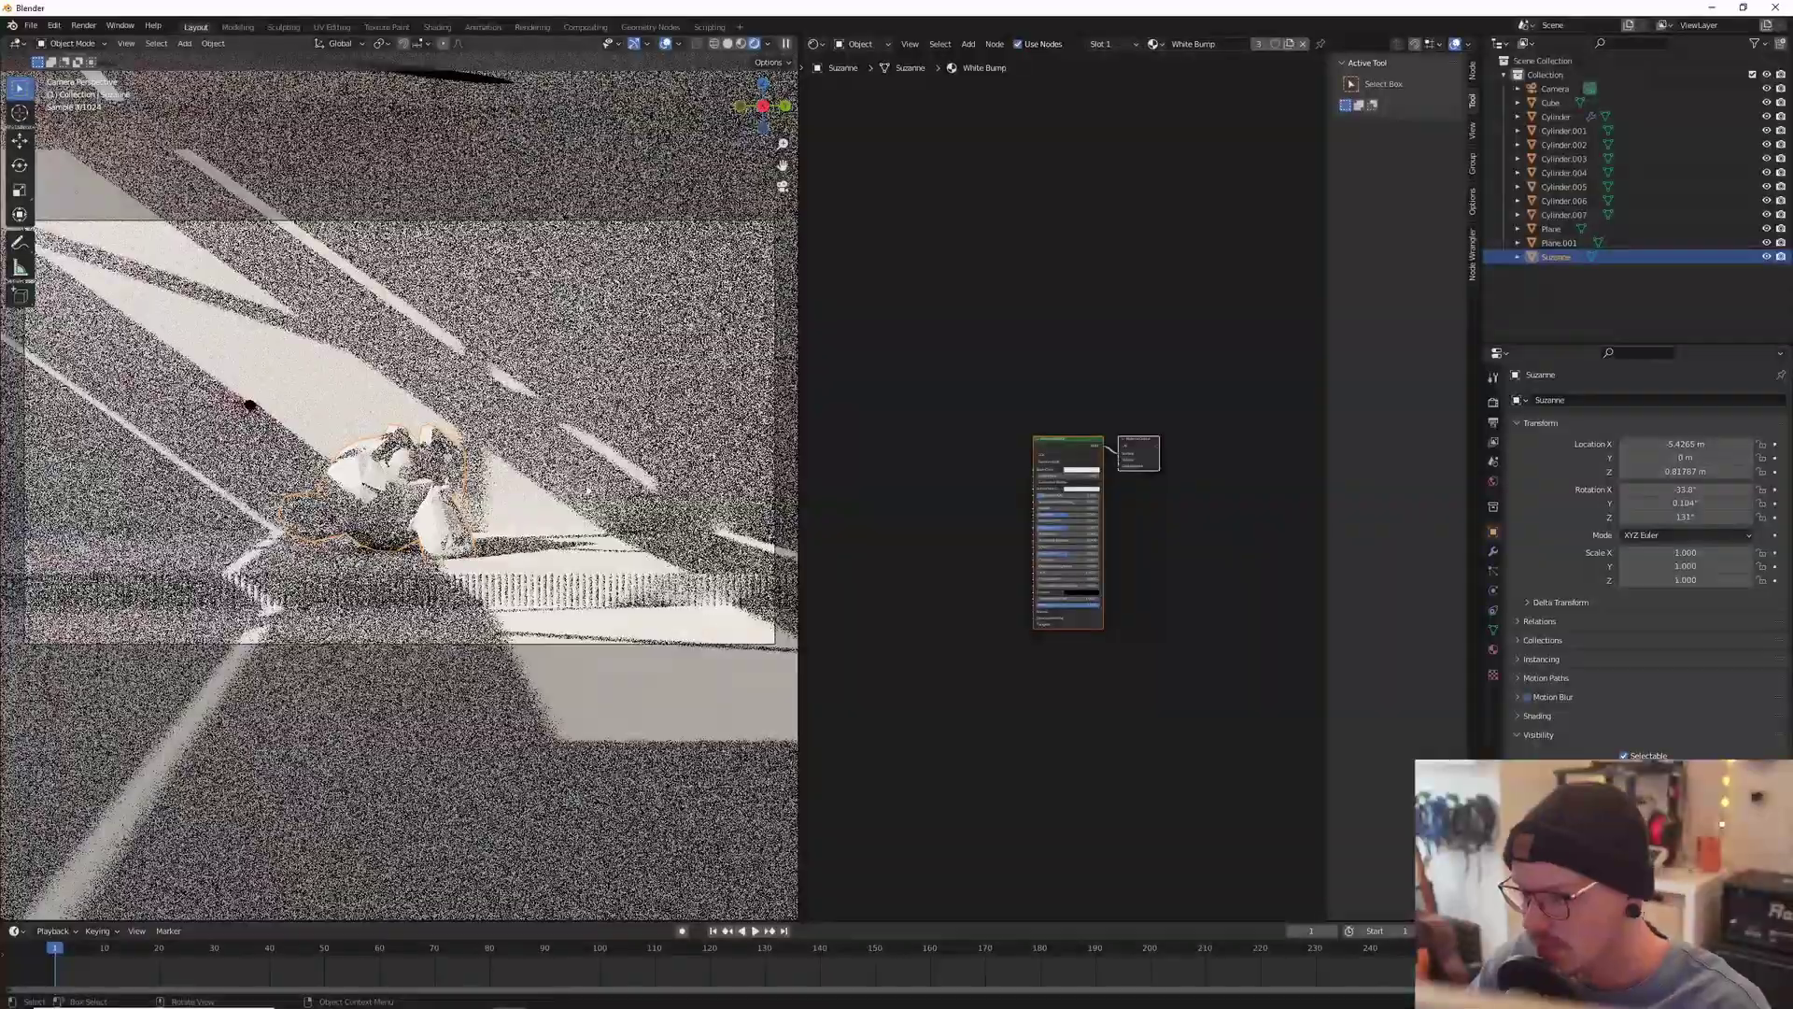
middle_drag(477, 515, 365, 536)
scroll(553, 491, up, 3)
scroll(374, 514, up, 5)
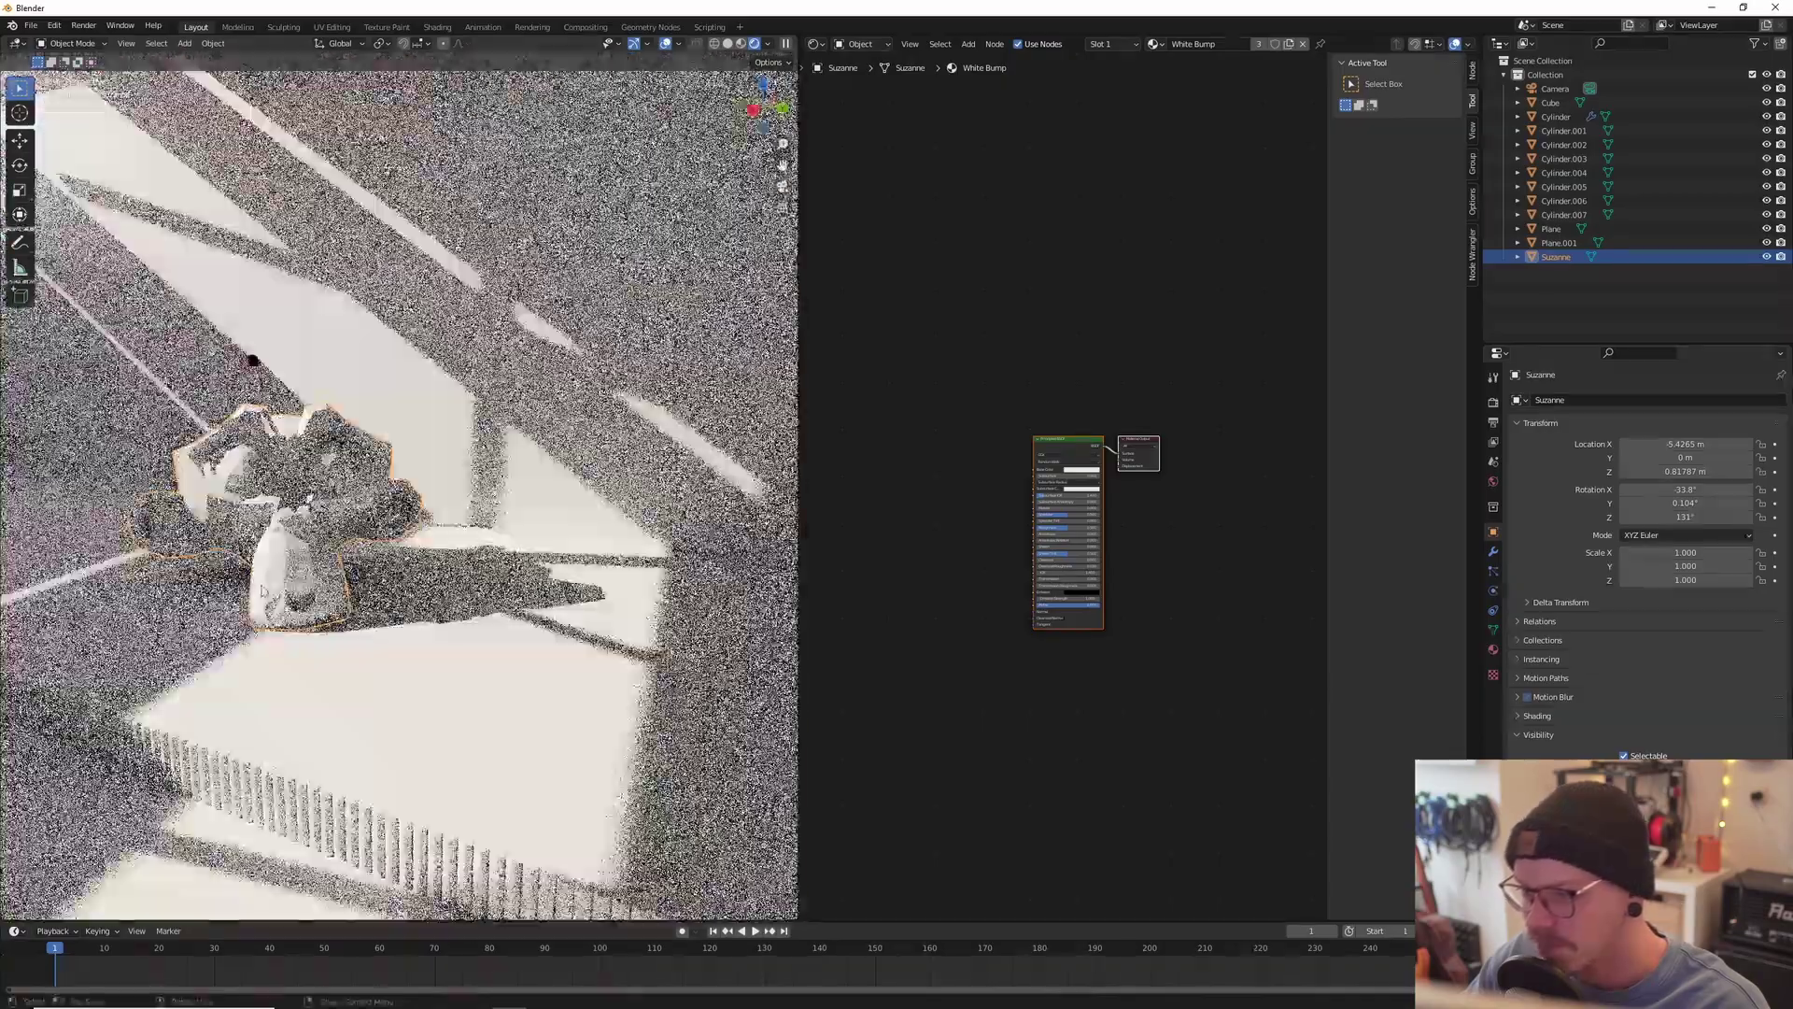
middle_drag(374, 514, 467, 509)
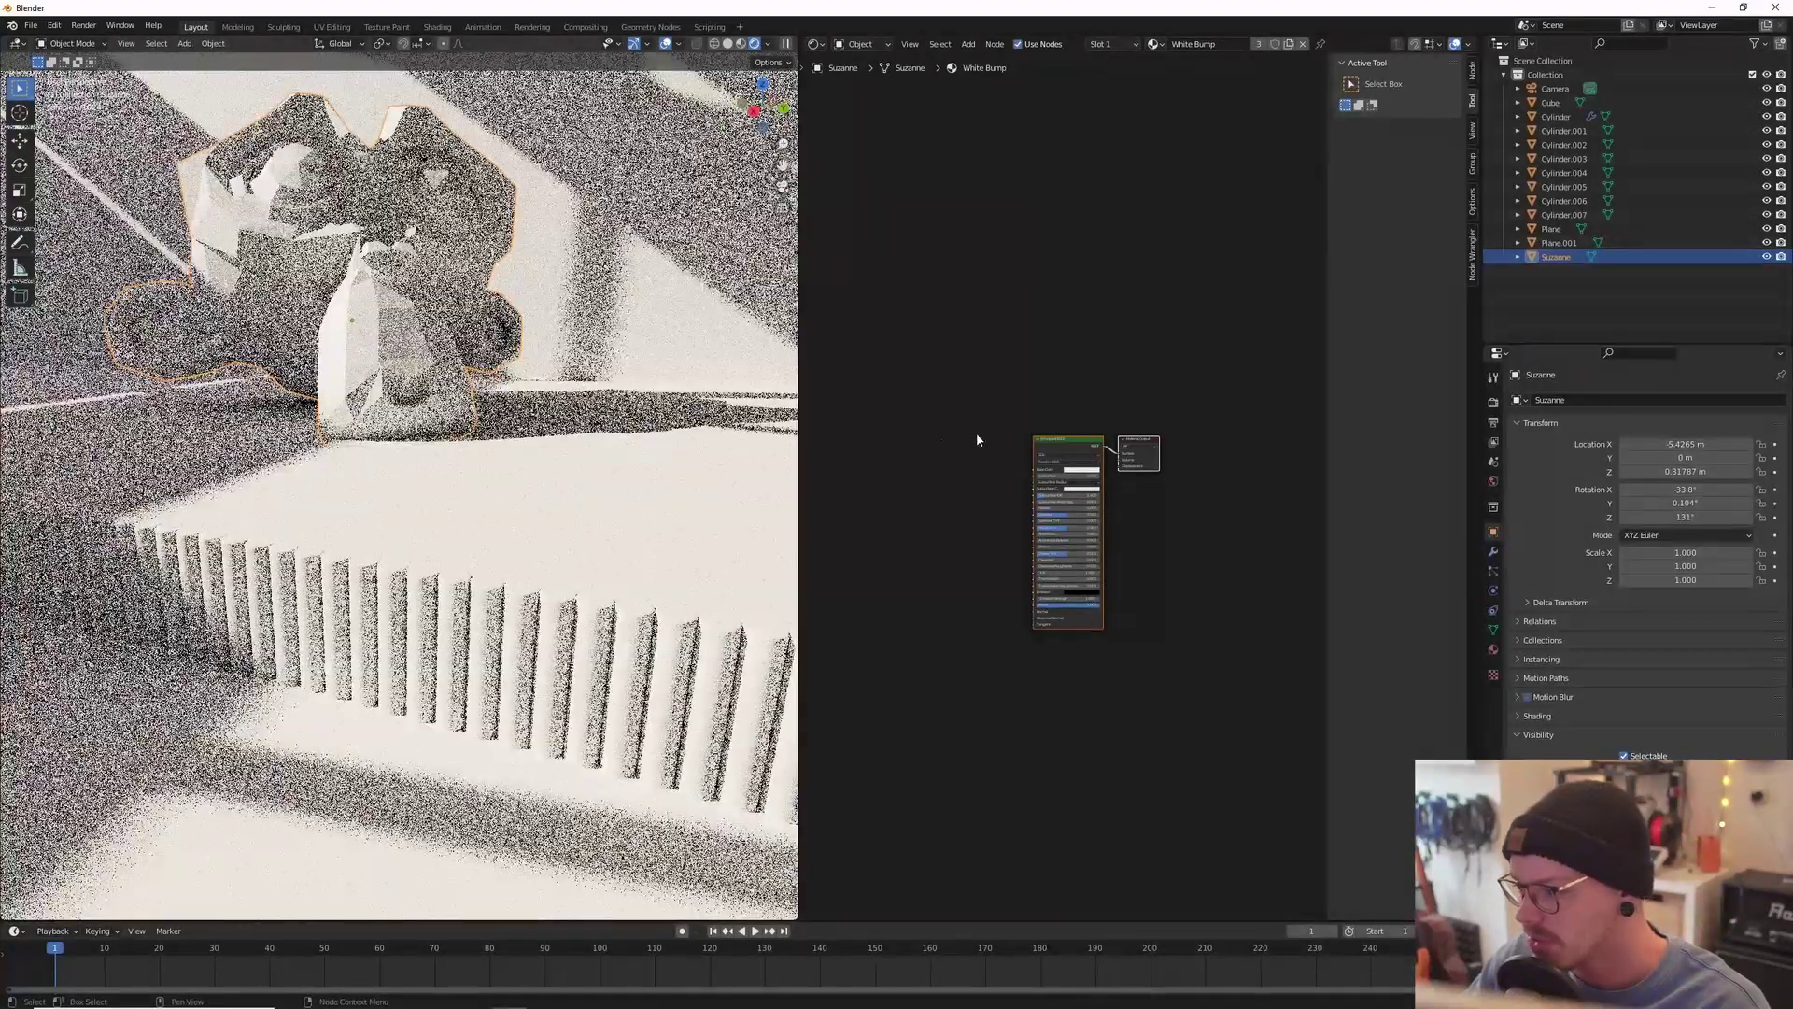
scroll(1037, 481, up, 2)
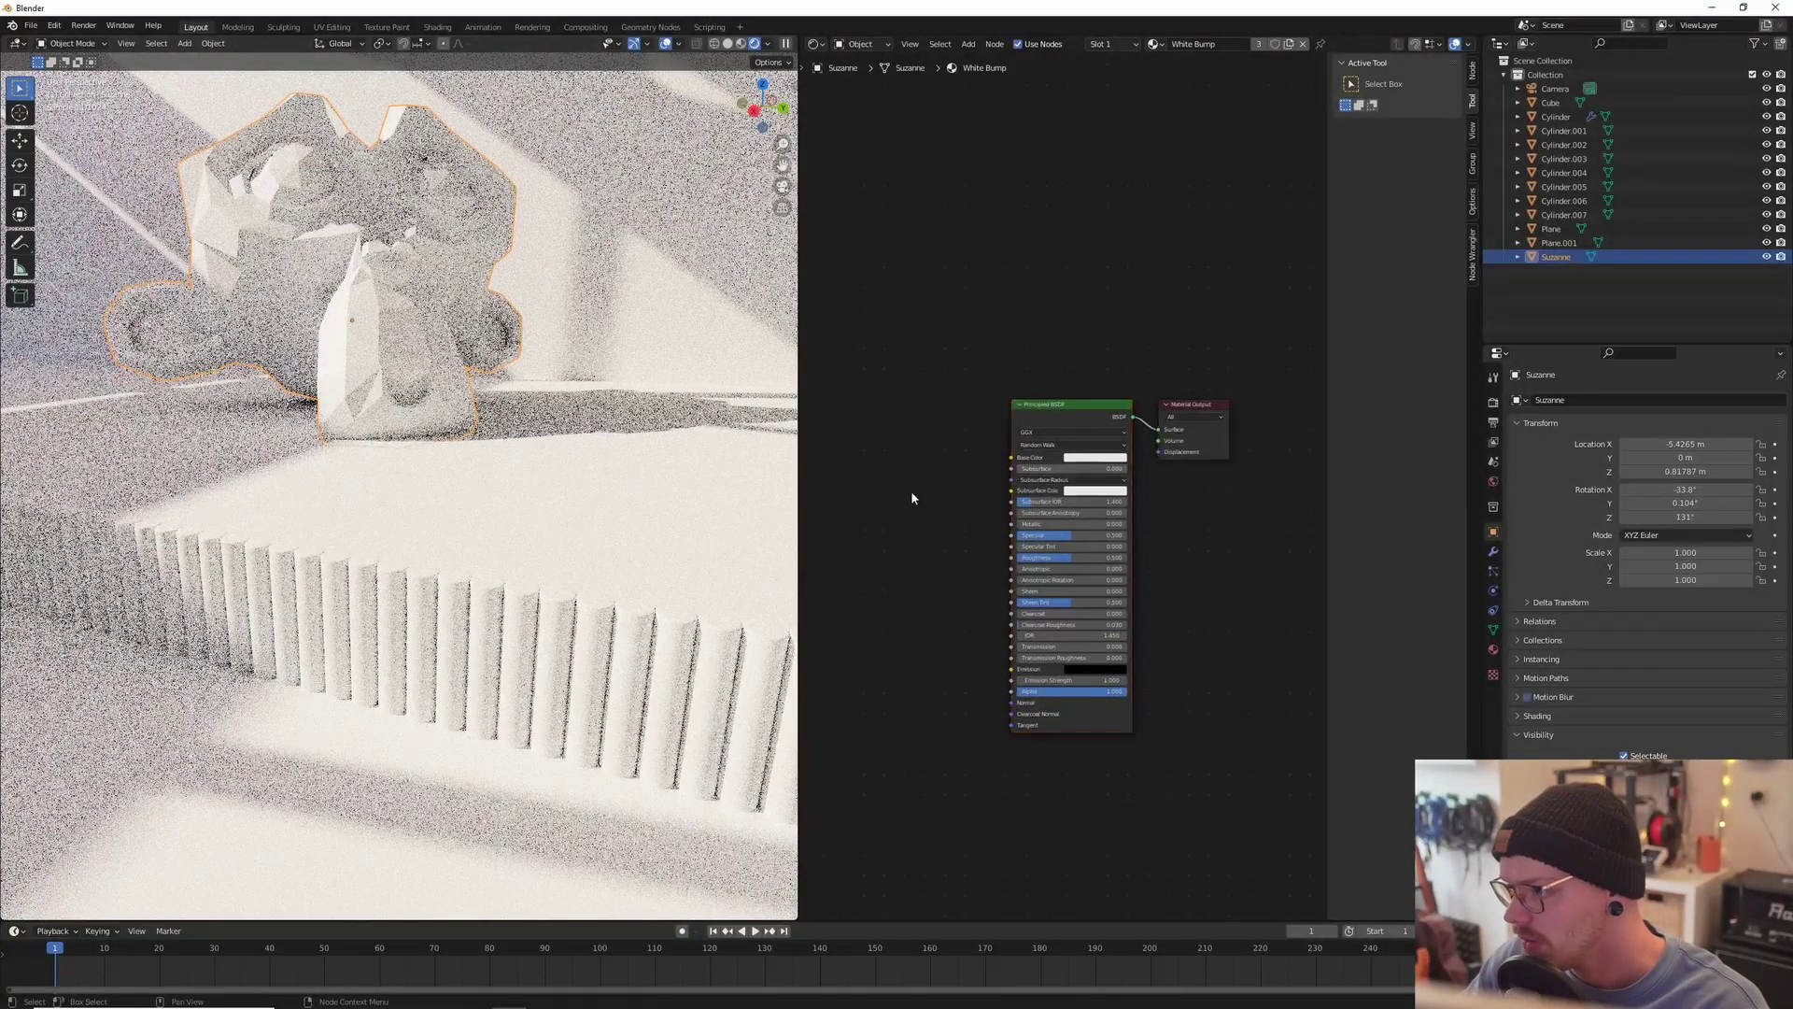
click(909, 495)
middle_drag(909, 495, 1132, 481)
scroll(981, 461, down, 3)
key(shift+a)
click(984, 457)
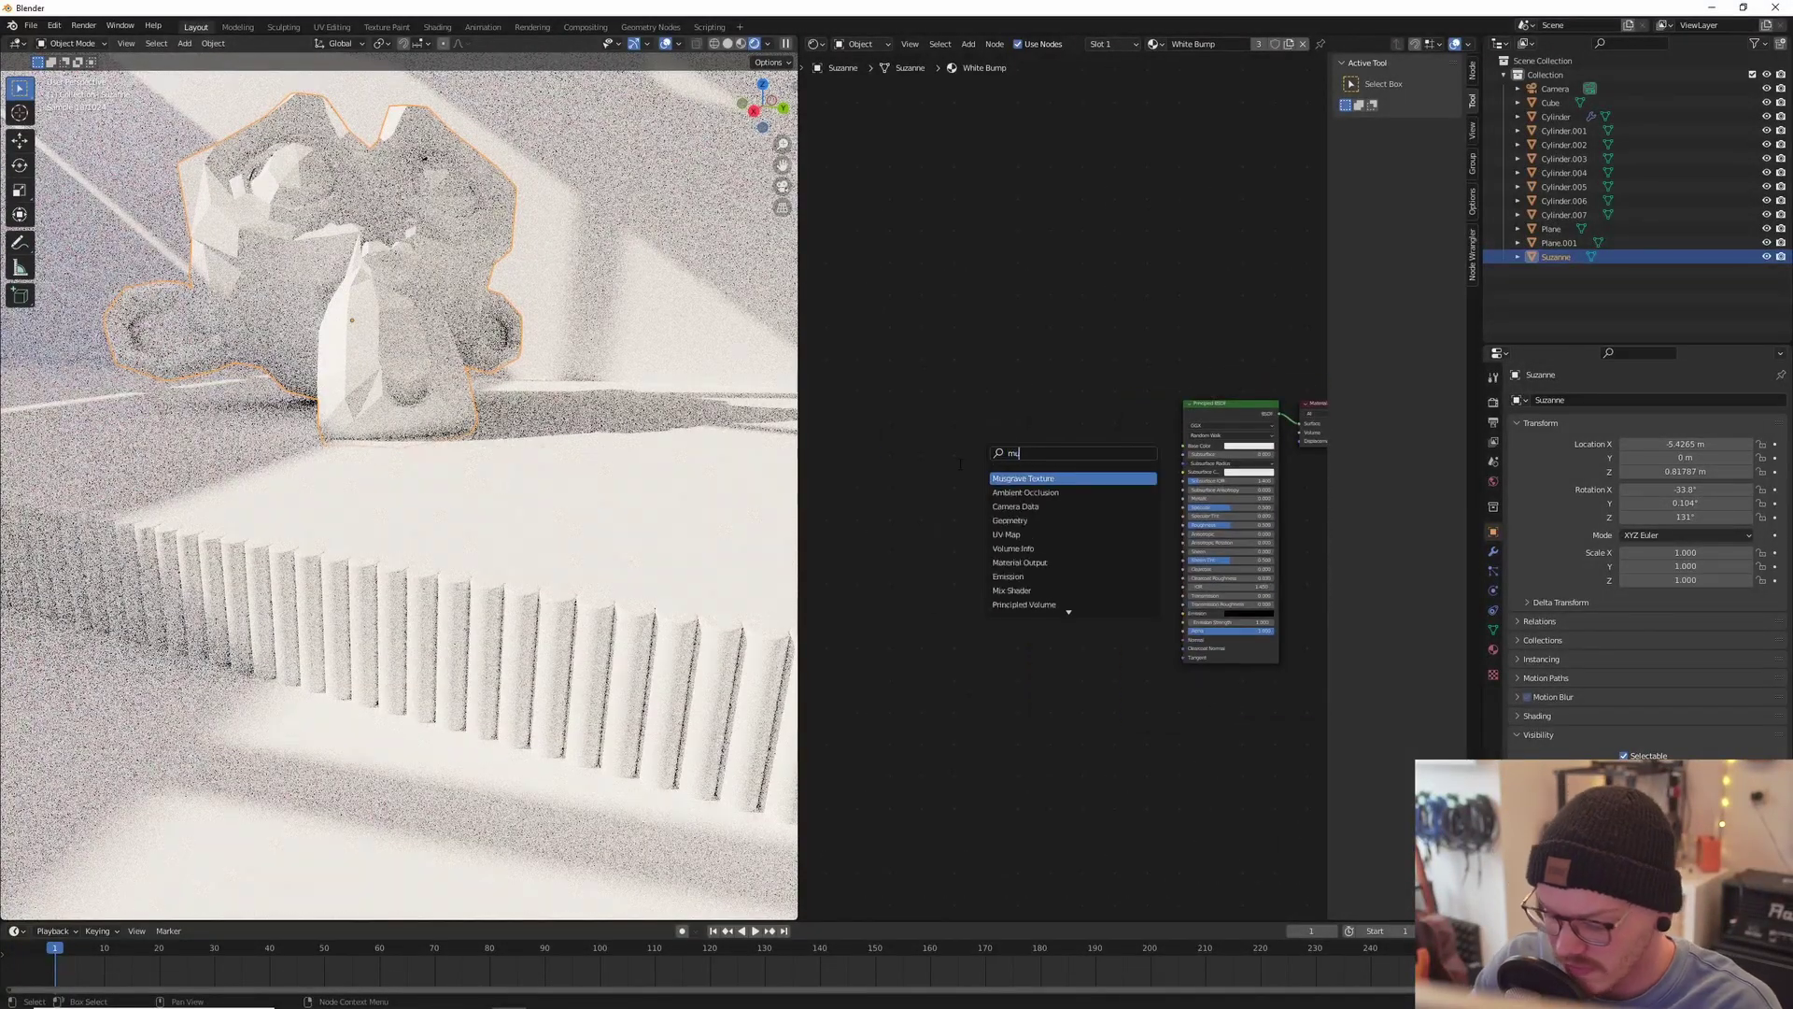
text(musgrav)
key(Return)
click(957, 463)
scroll(1056, 495, up, 2)
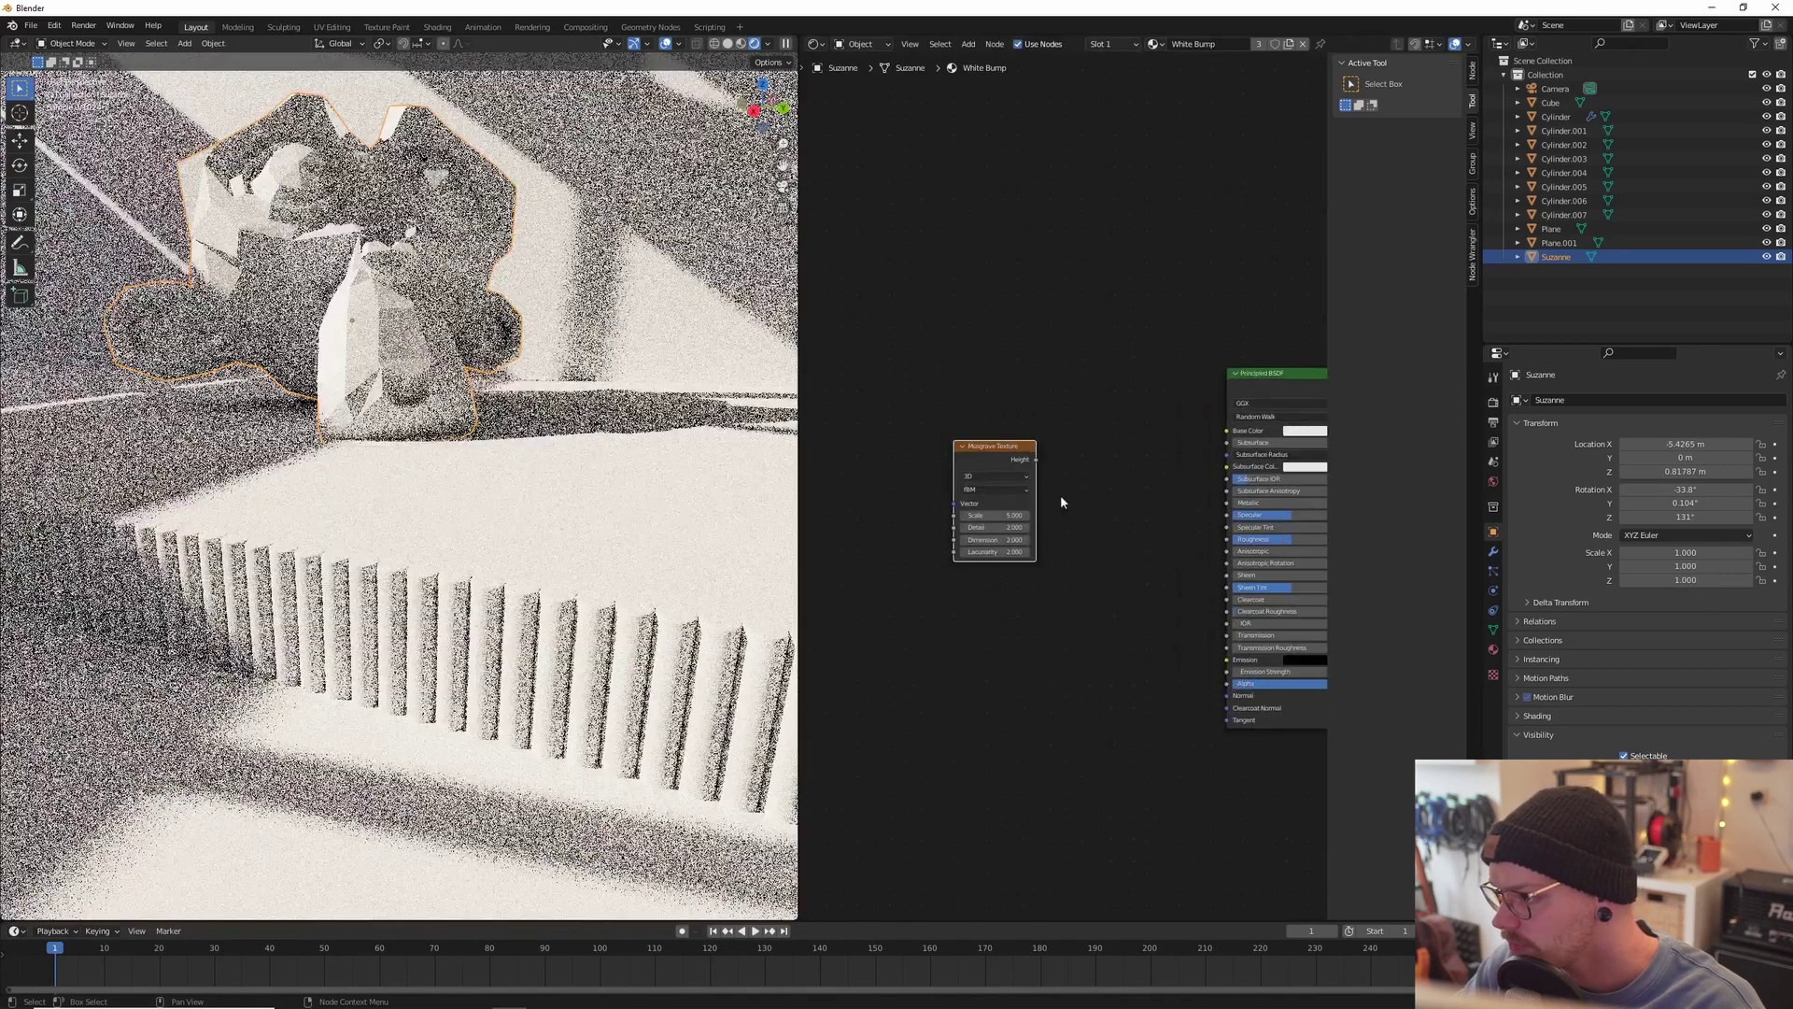
Step: Add a Bump node and route the Musgrave Height through its Height input into the Principled BSDF's Normal
key(shift+a)
drag(1021, 441, 1242, 427)
drag(1176, 553, 1146, 584)
key(shift+a)
click(1145, 577)
text(bump)
key(Return)
click(1151, 463)
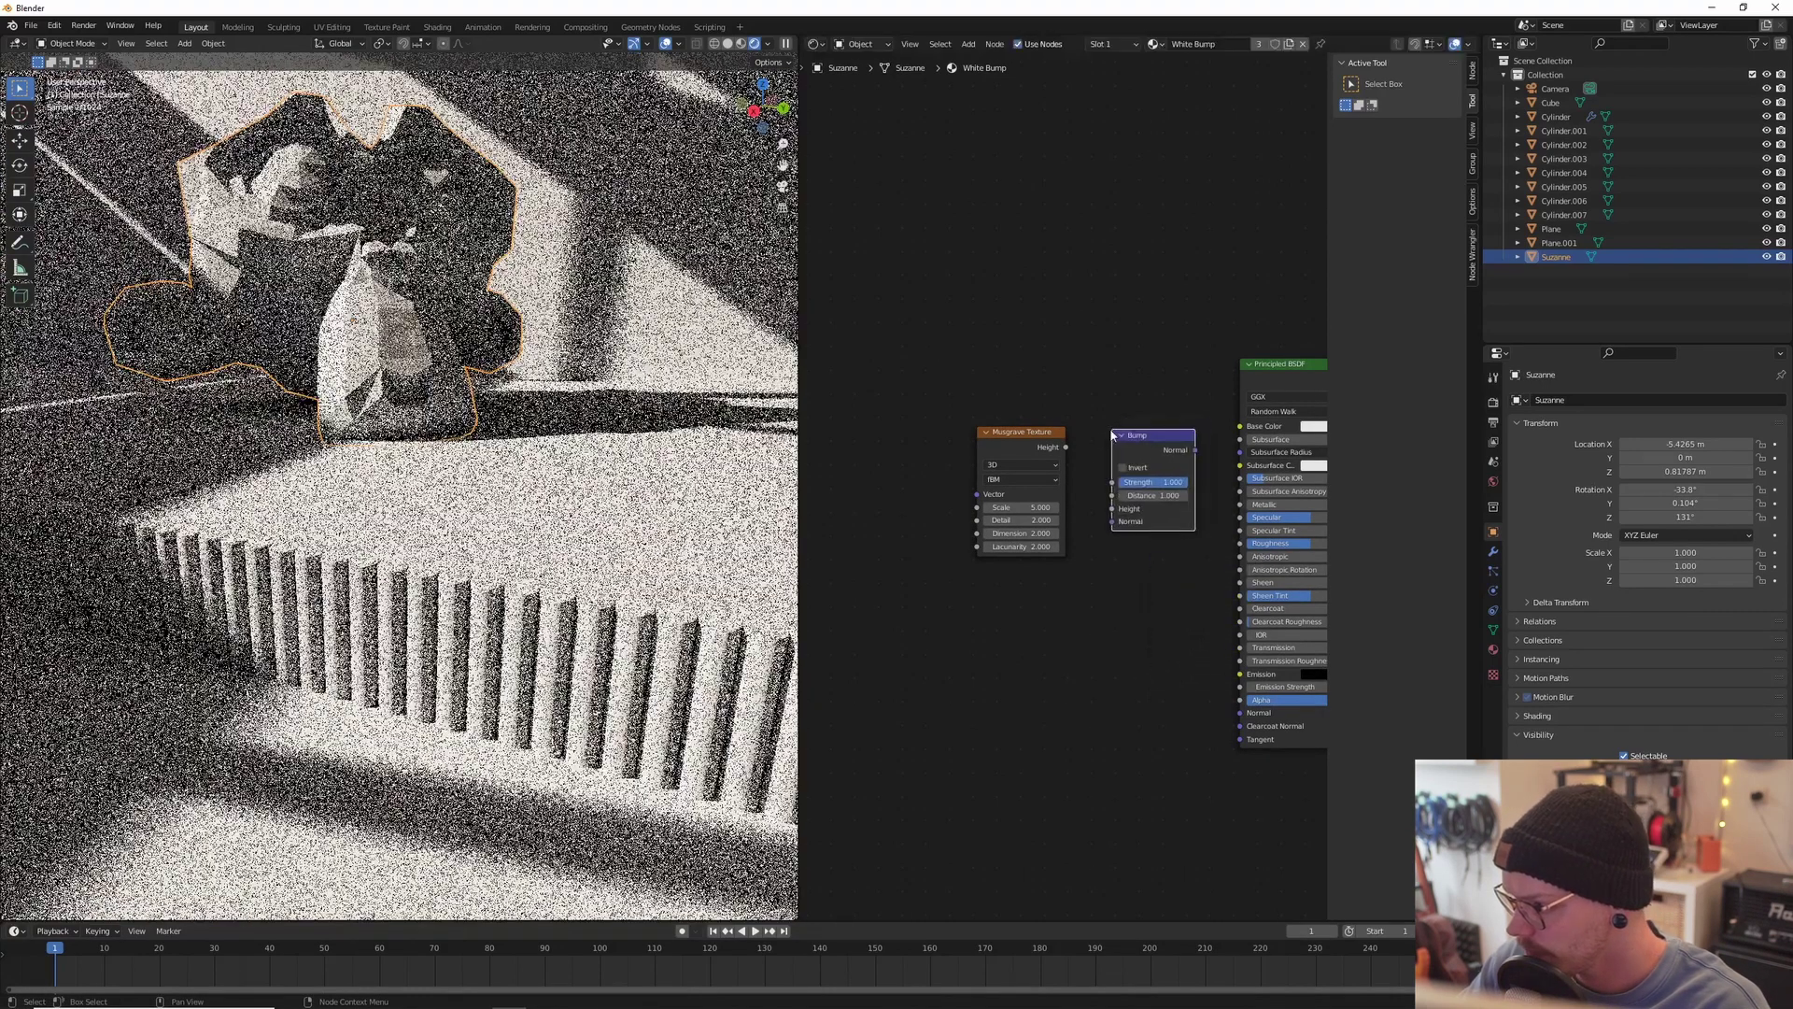
drag(1064, 440, 1109, 511)
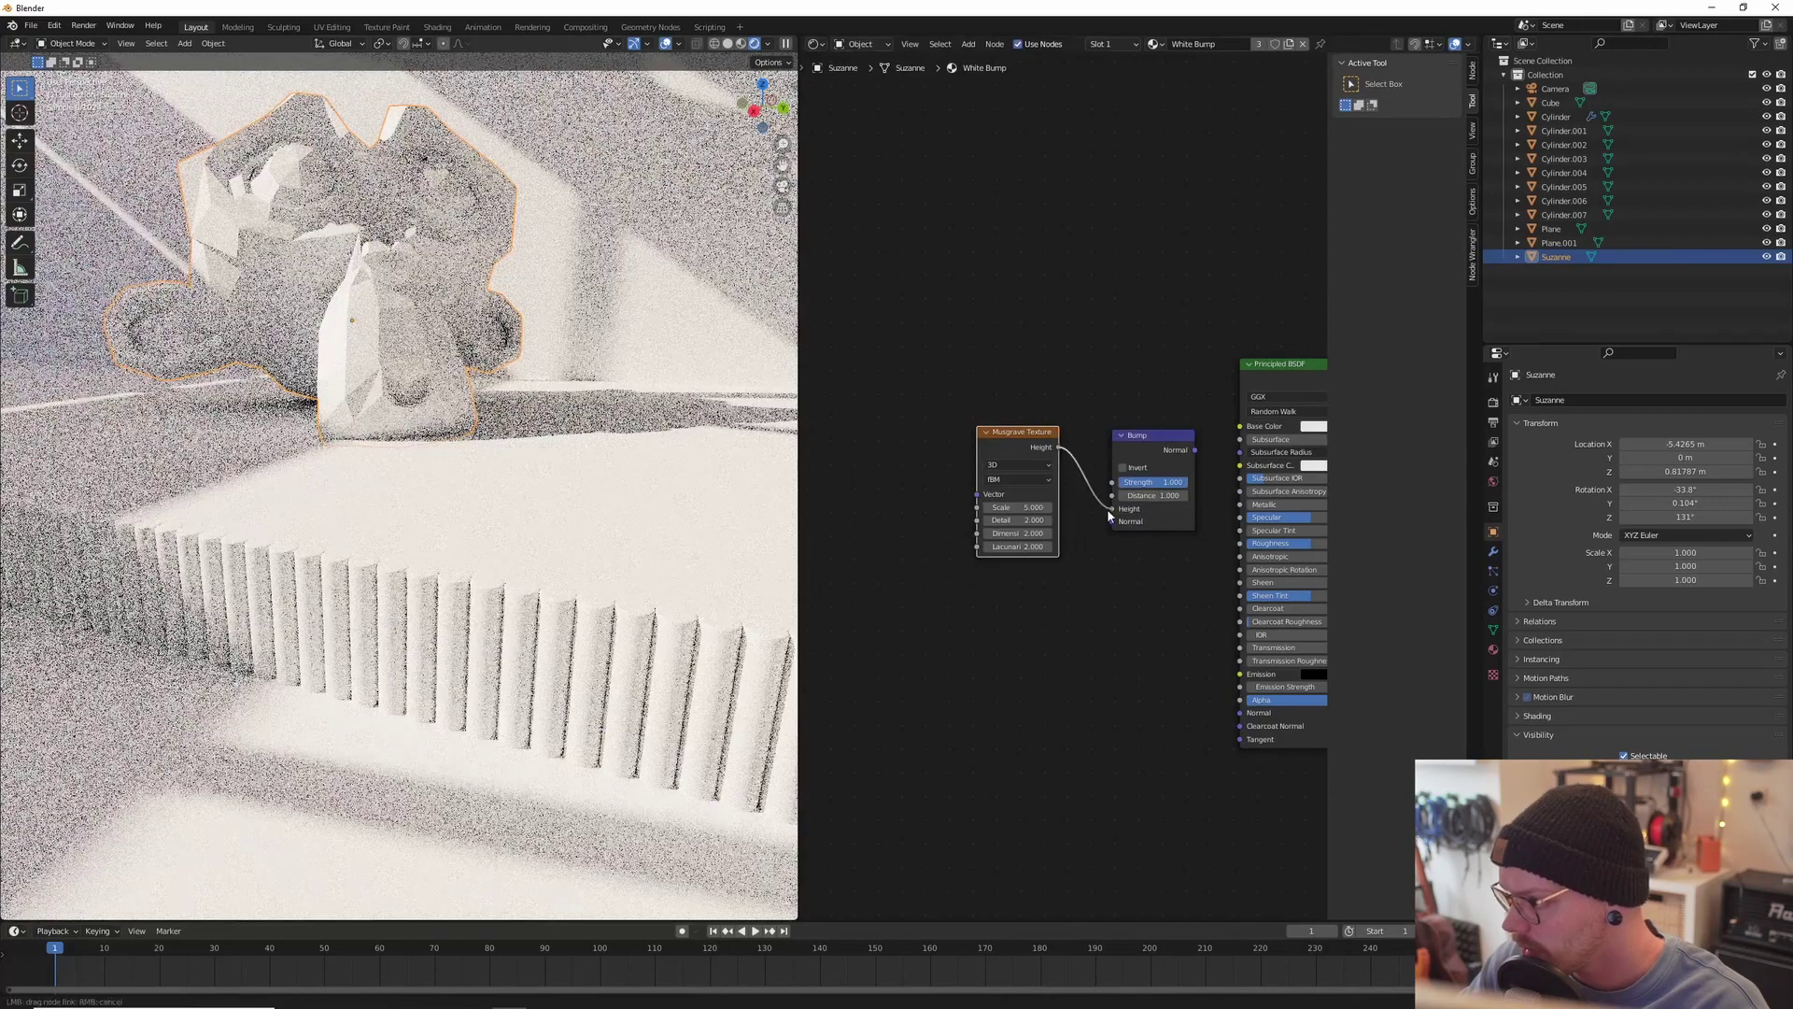
drag(1196, 450, 1241, 713)
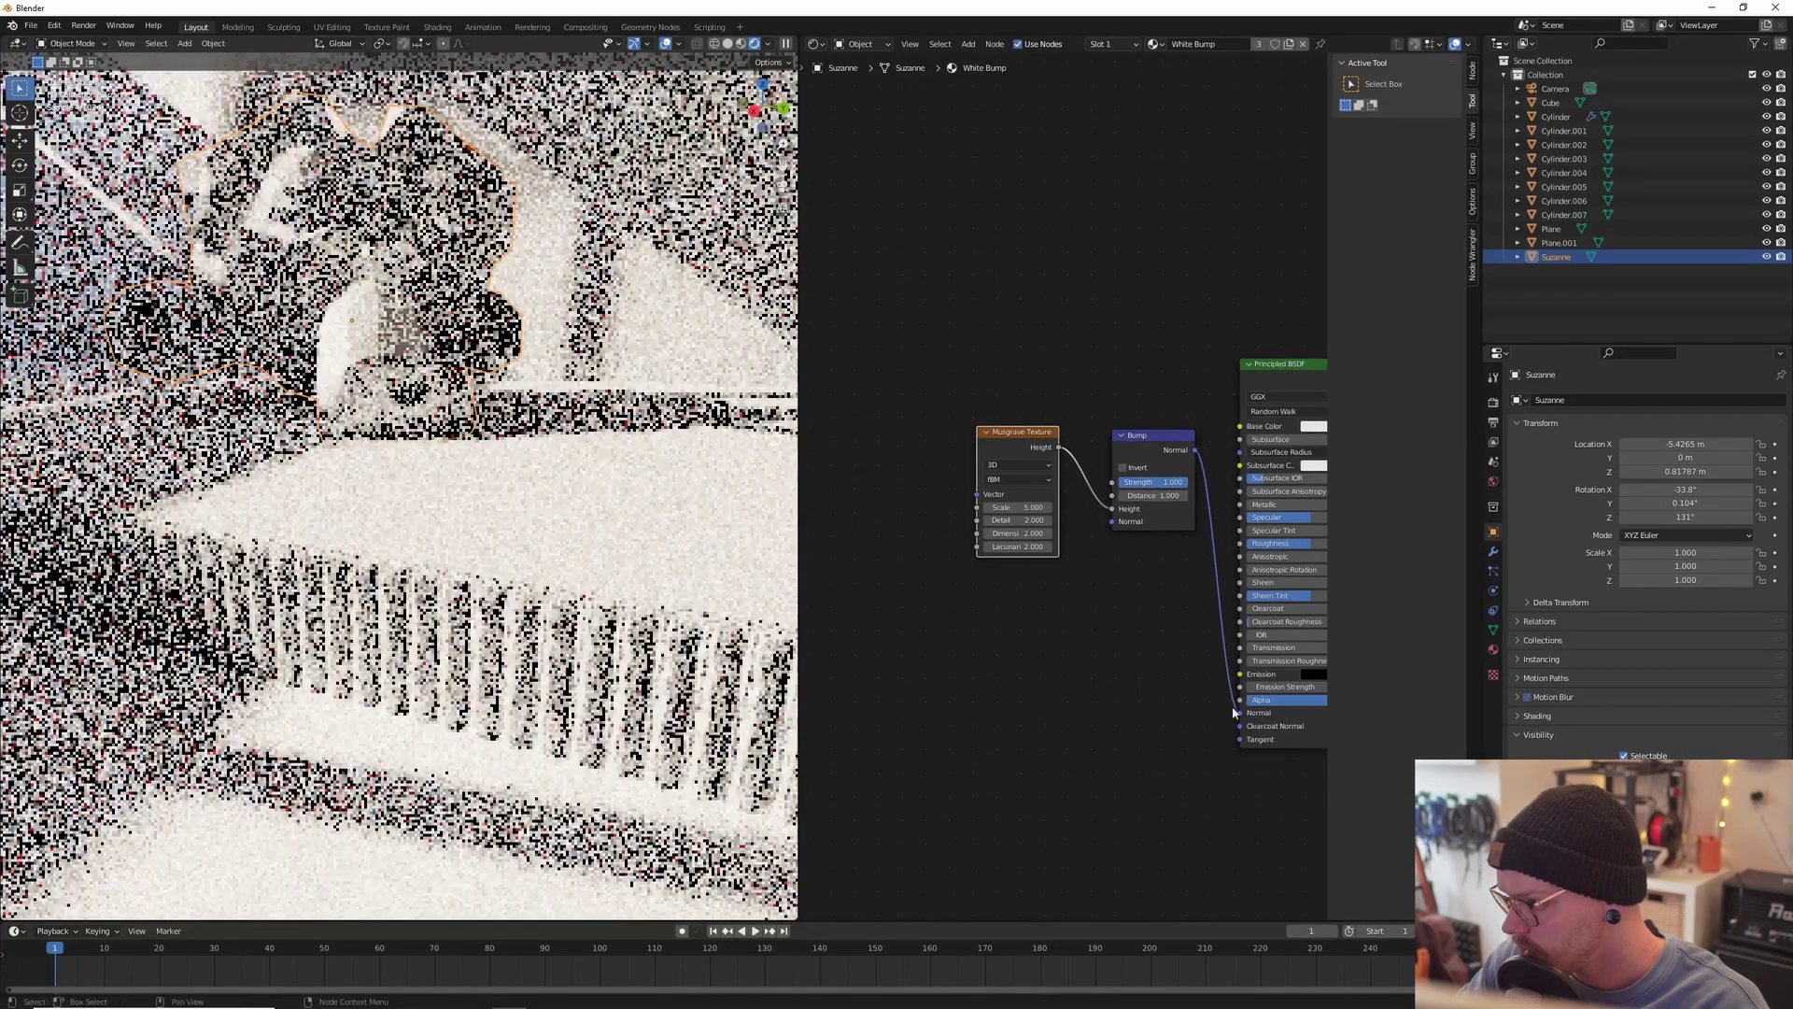
Step: Add Mapping and Texture Coordinate nodes ahead of the Musgrave Texture and tidy the node layout
key(ctrl+t)
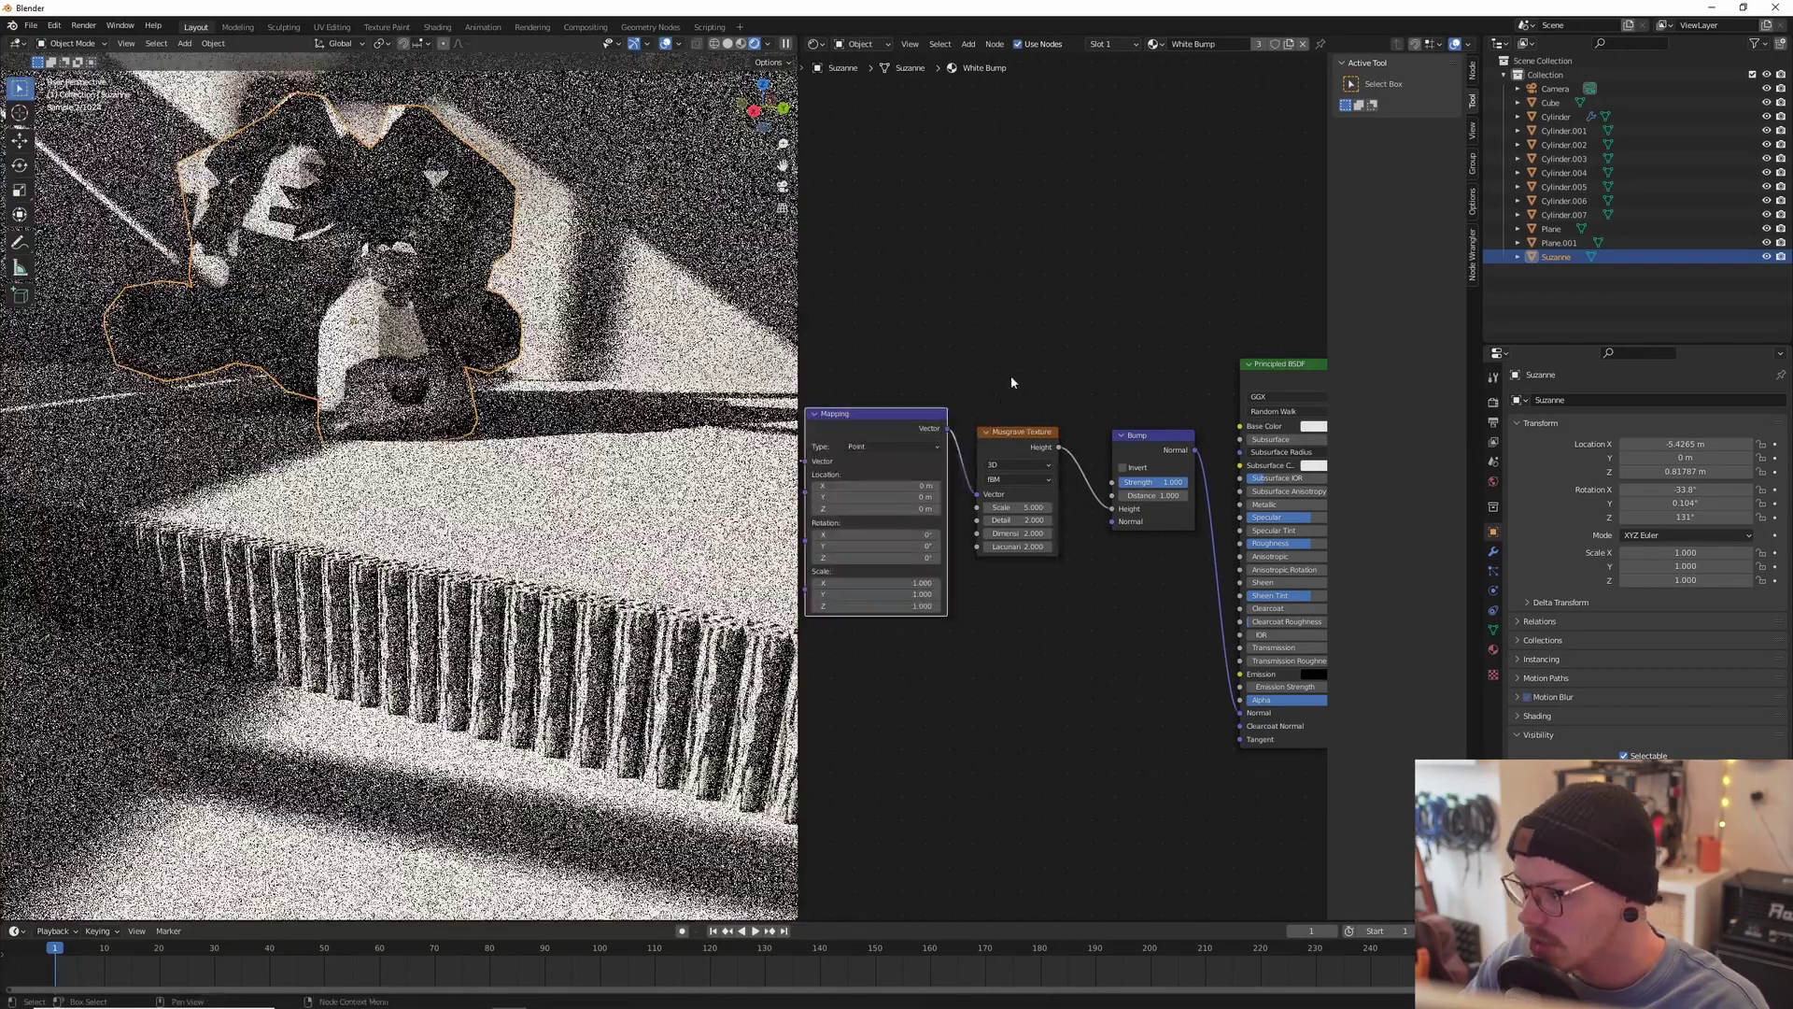
scroll(975, 423, down, 2)
scroll(977, 446, up, 2)
middle_drag(920, 373, 959, 368)
drag(878, 354, 1042, 509)
click(1119, 378)
middle_drag(1165, 353, 1128, 356)
drag(1103, 427, 1100, 415)
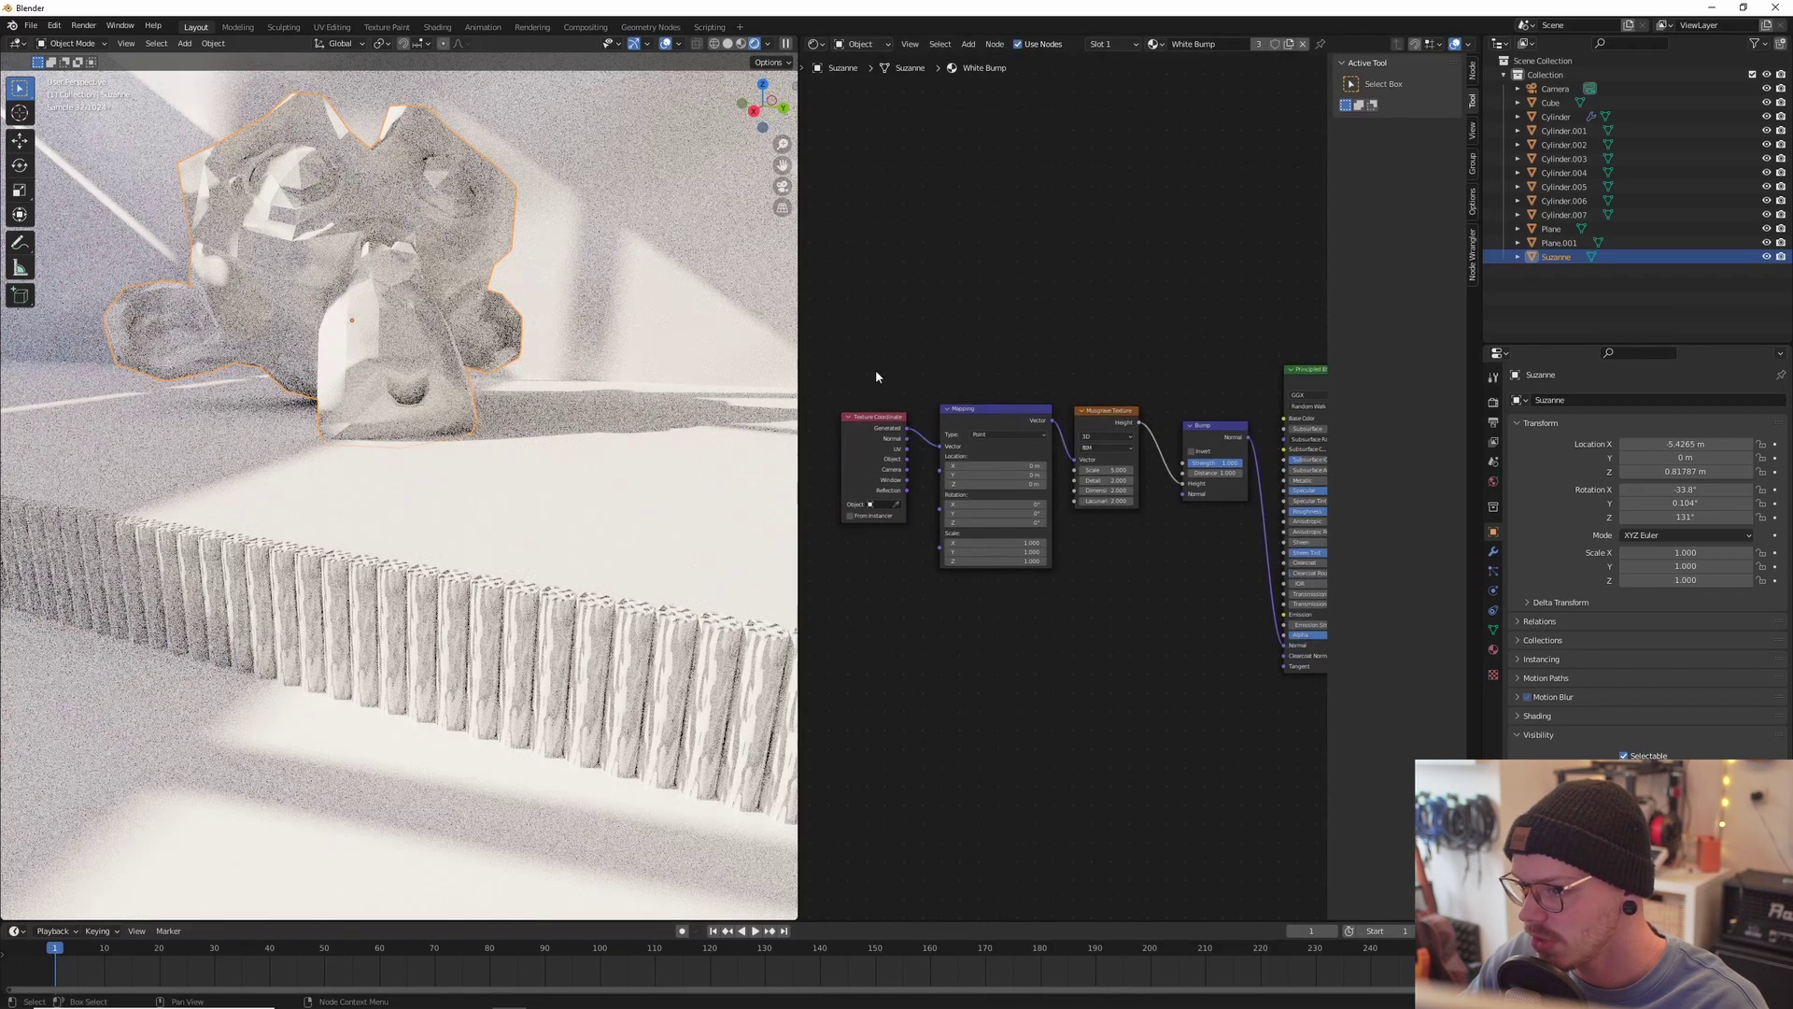
Step: Search the add-ons in the preferences for "node" to check whether Node Wrangler is enabled, and close the preferences
click(55, 25)
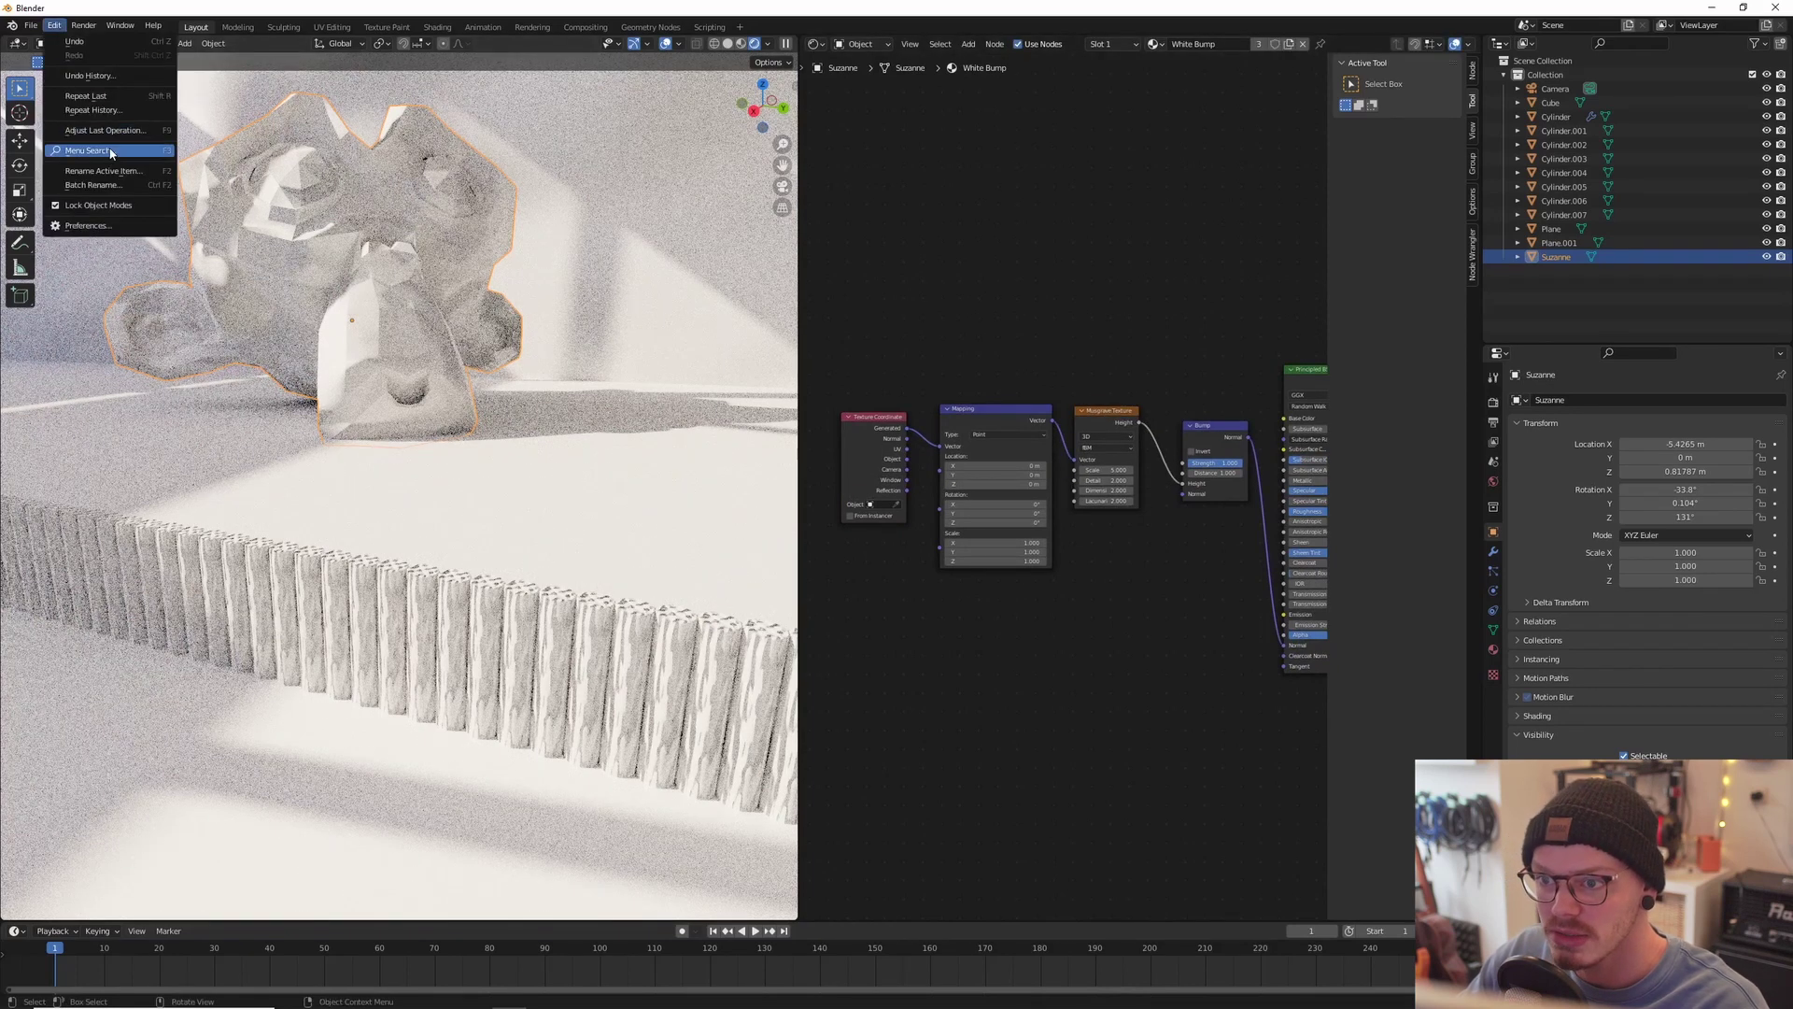
click(89, 226)
click(56, 174)
click(397, 74)
text(nodre)
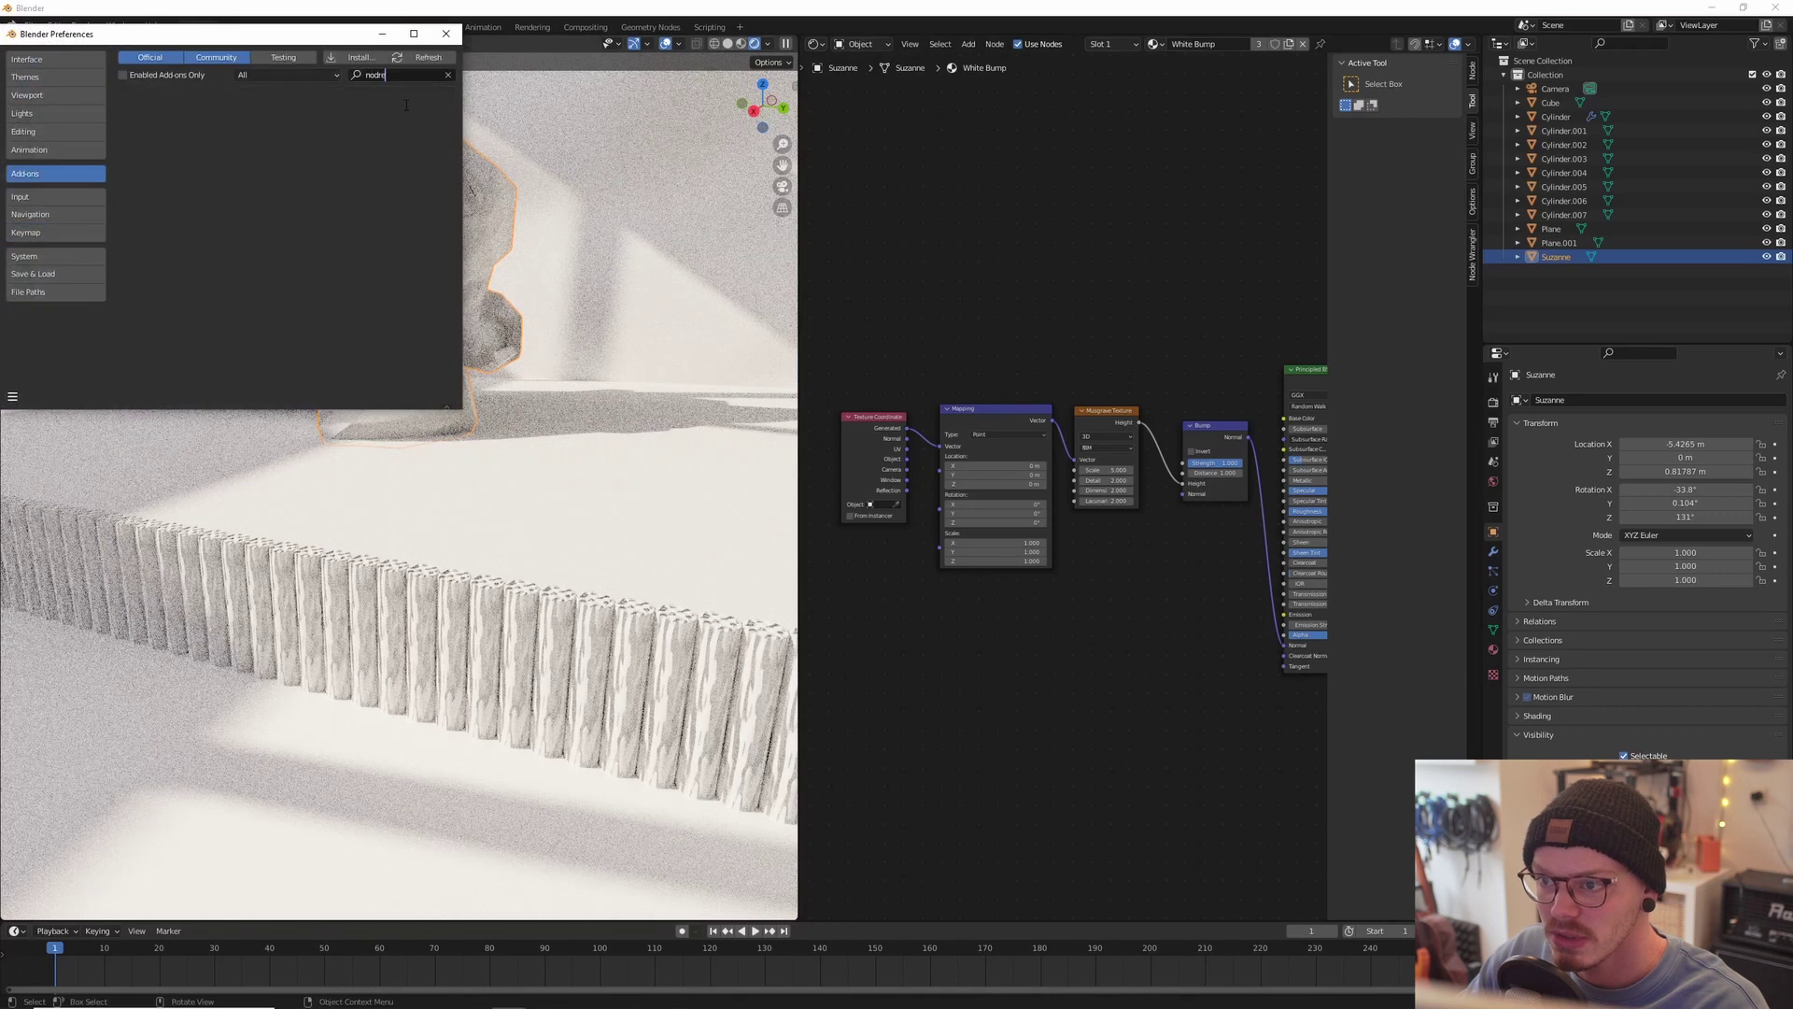
key(BackSpace)
key(BackSpace)
text(e)
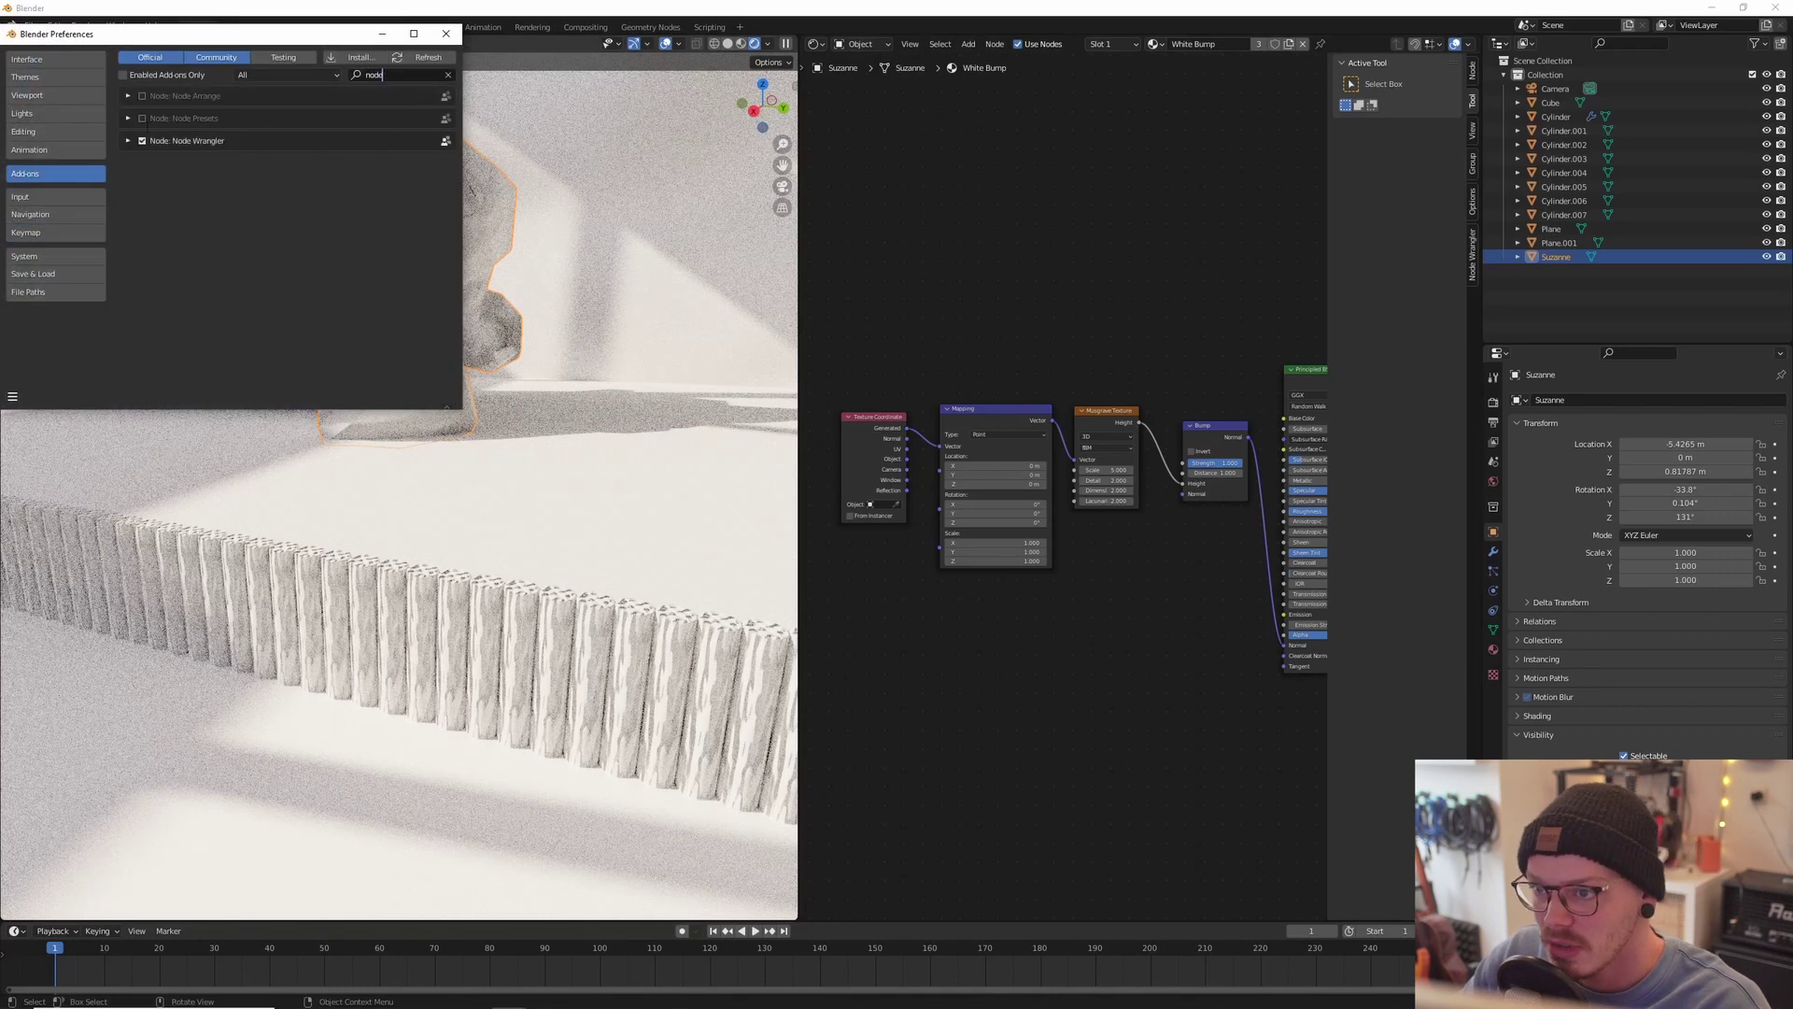
click(439, 35)
Step: Try adding a texture setup to the Principled BSDF node, and undo it
scroll(958, 353, up, 2)
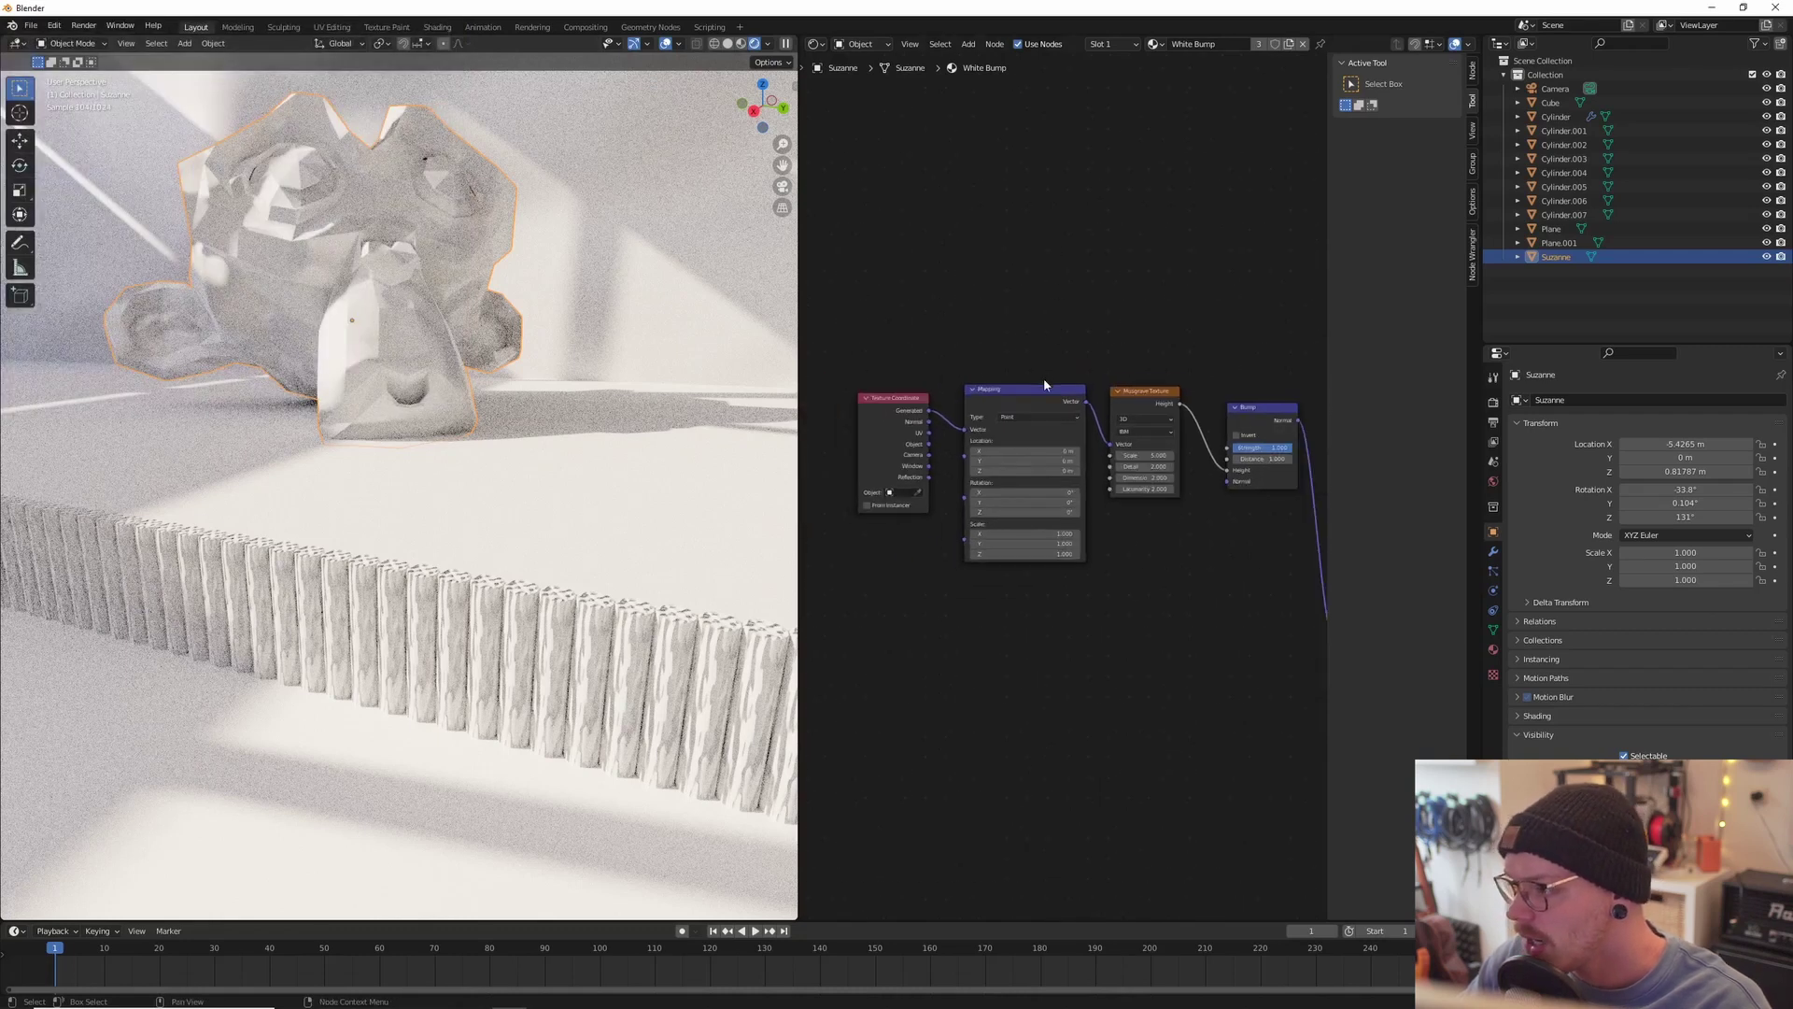
scroll(1044, 378, up, 1)
middle_drag(1308, 429, 1173, 430)
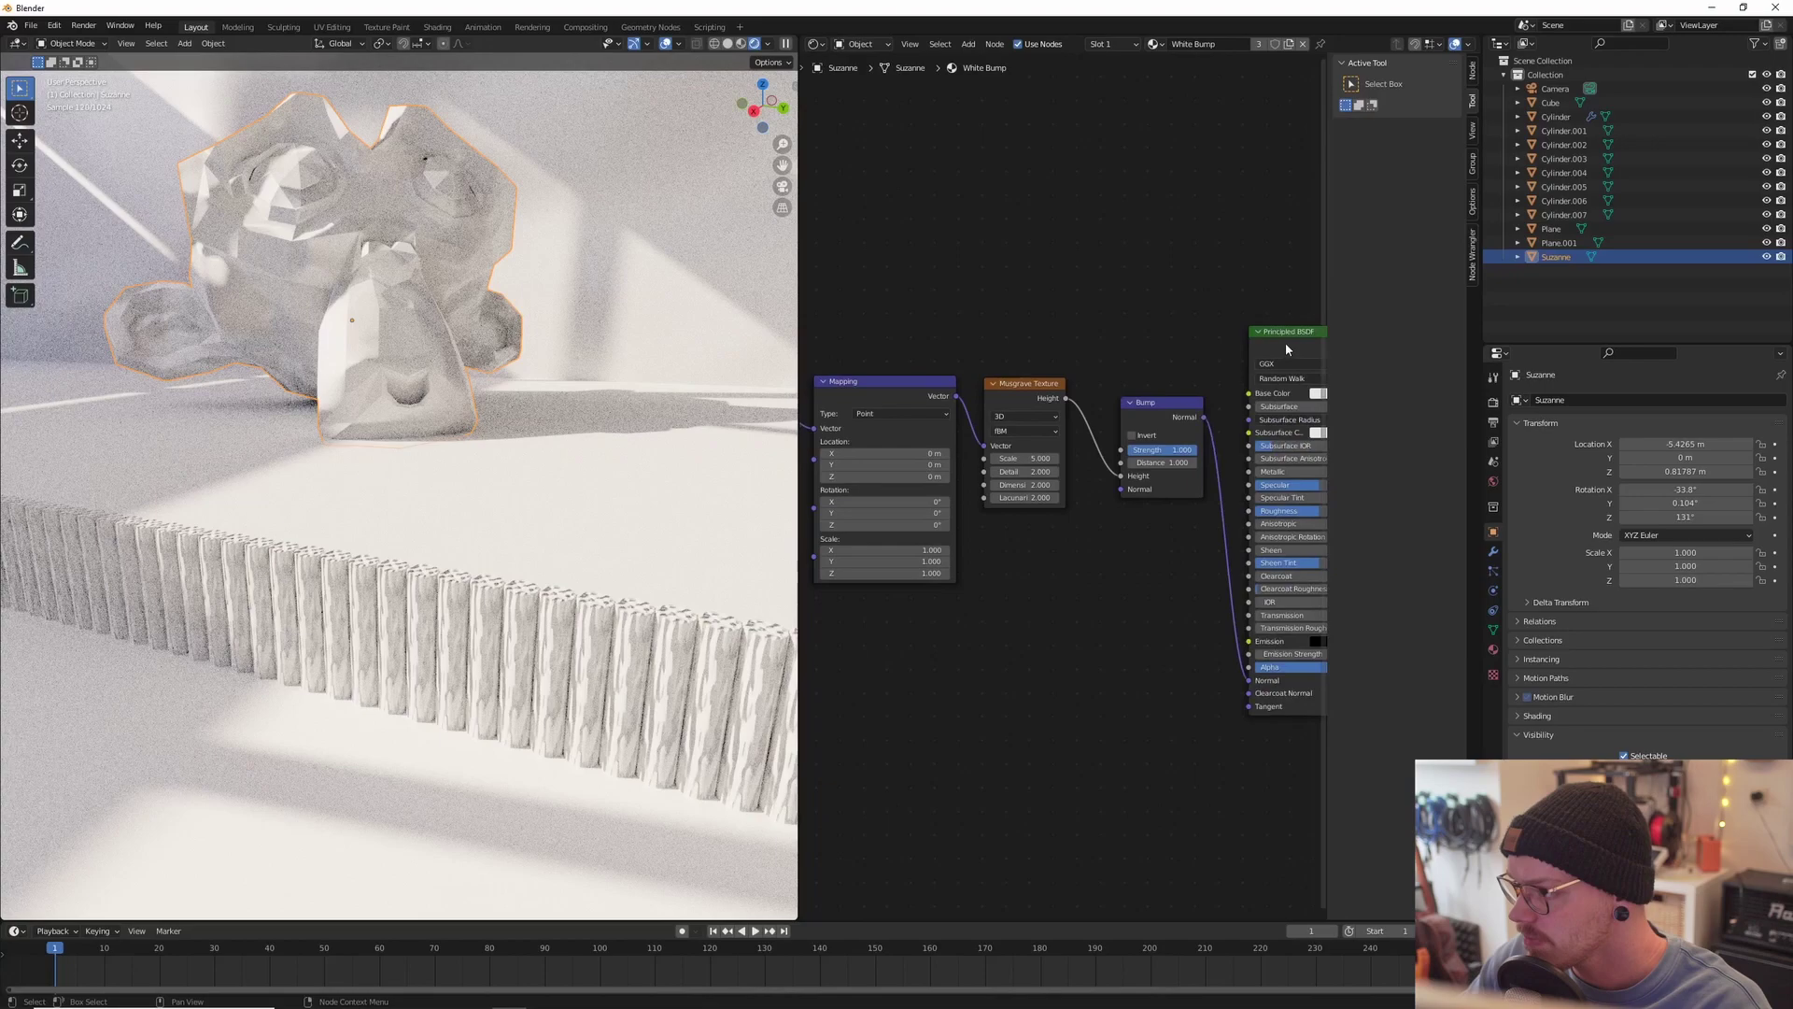
key(ctrl+t)
key(ctrl+z)
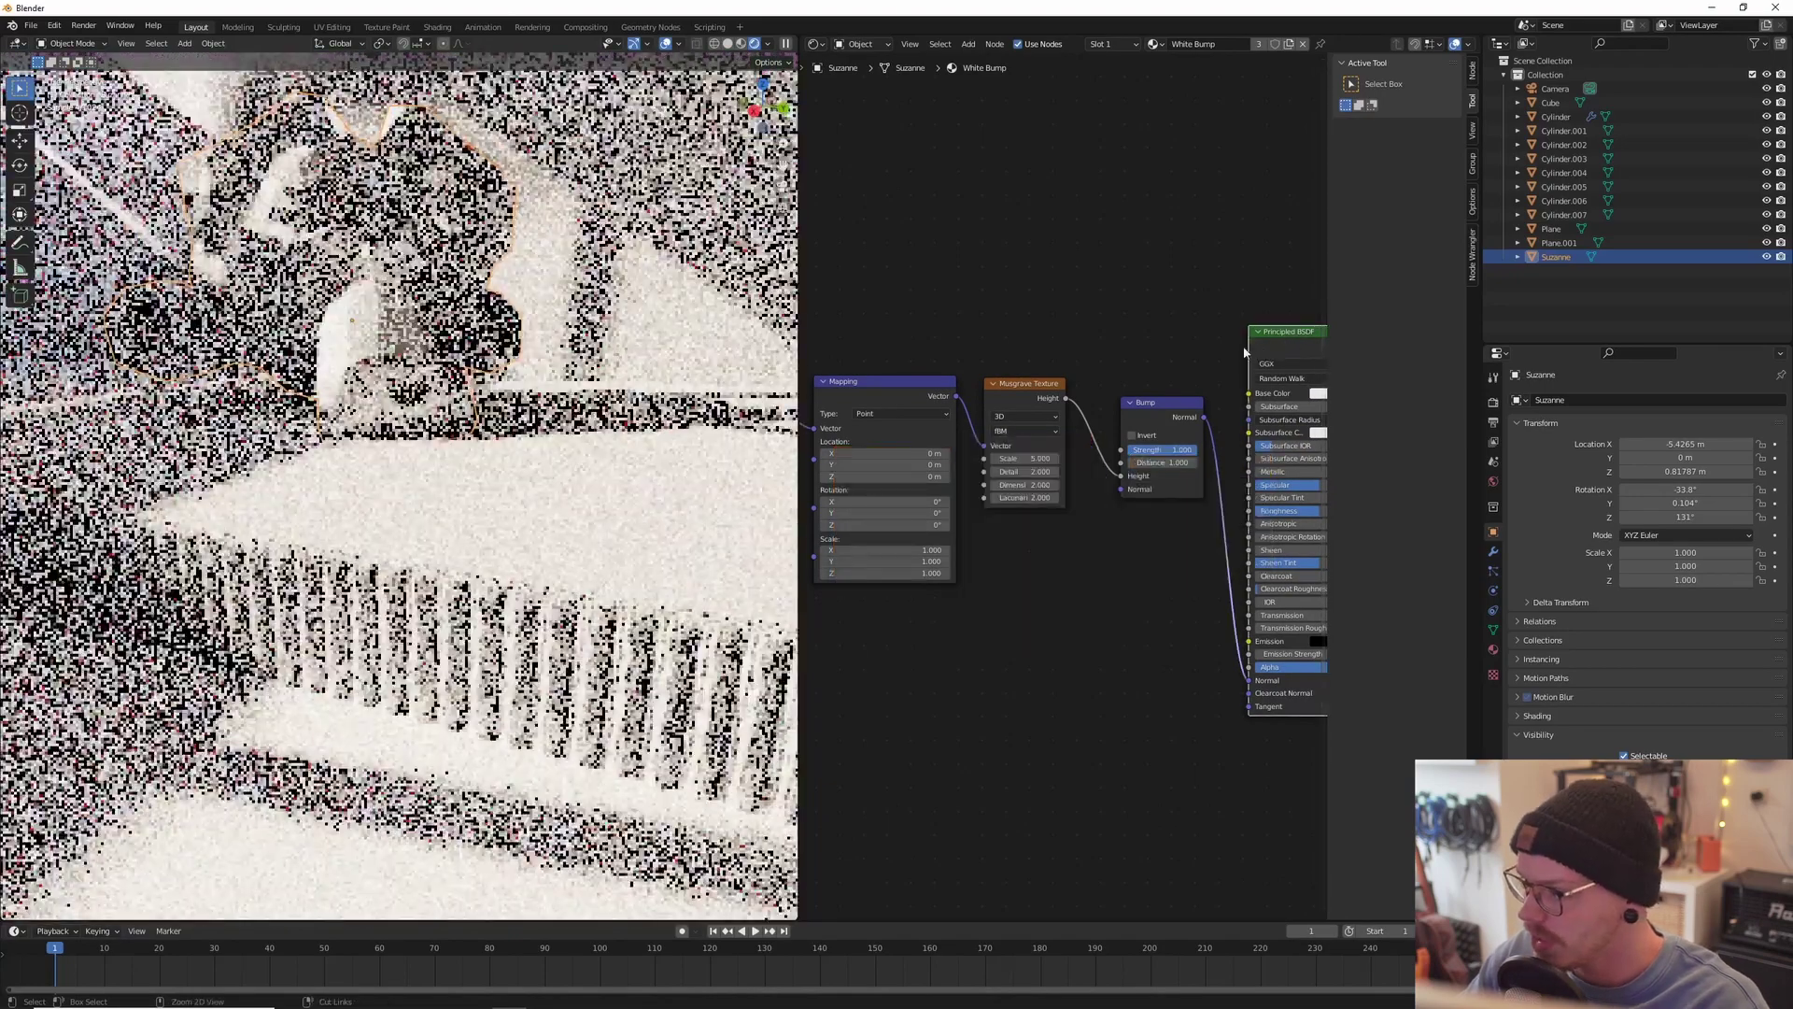
Step: Link the Musgrave Height to Base Color in place of the Bump's Normal connection, and show the 3D viewport in Material Preview
scroll(1265, 365, down, 3)
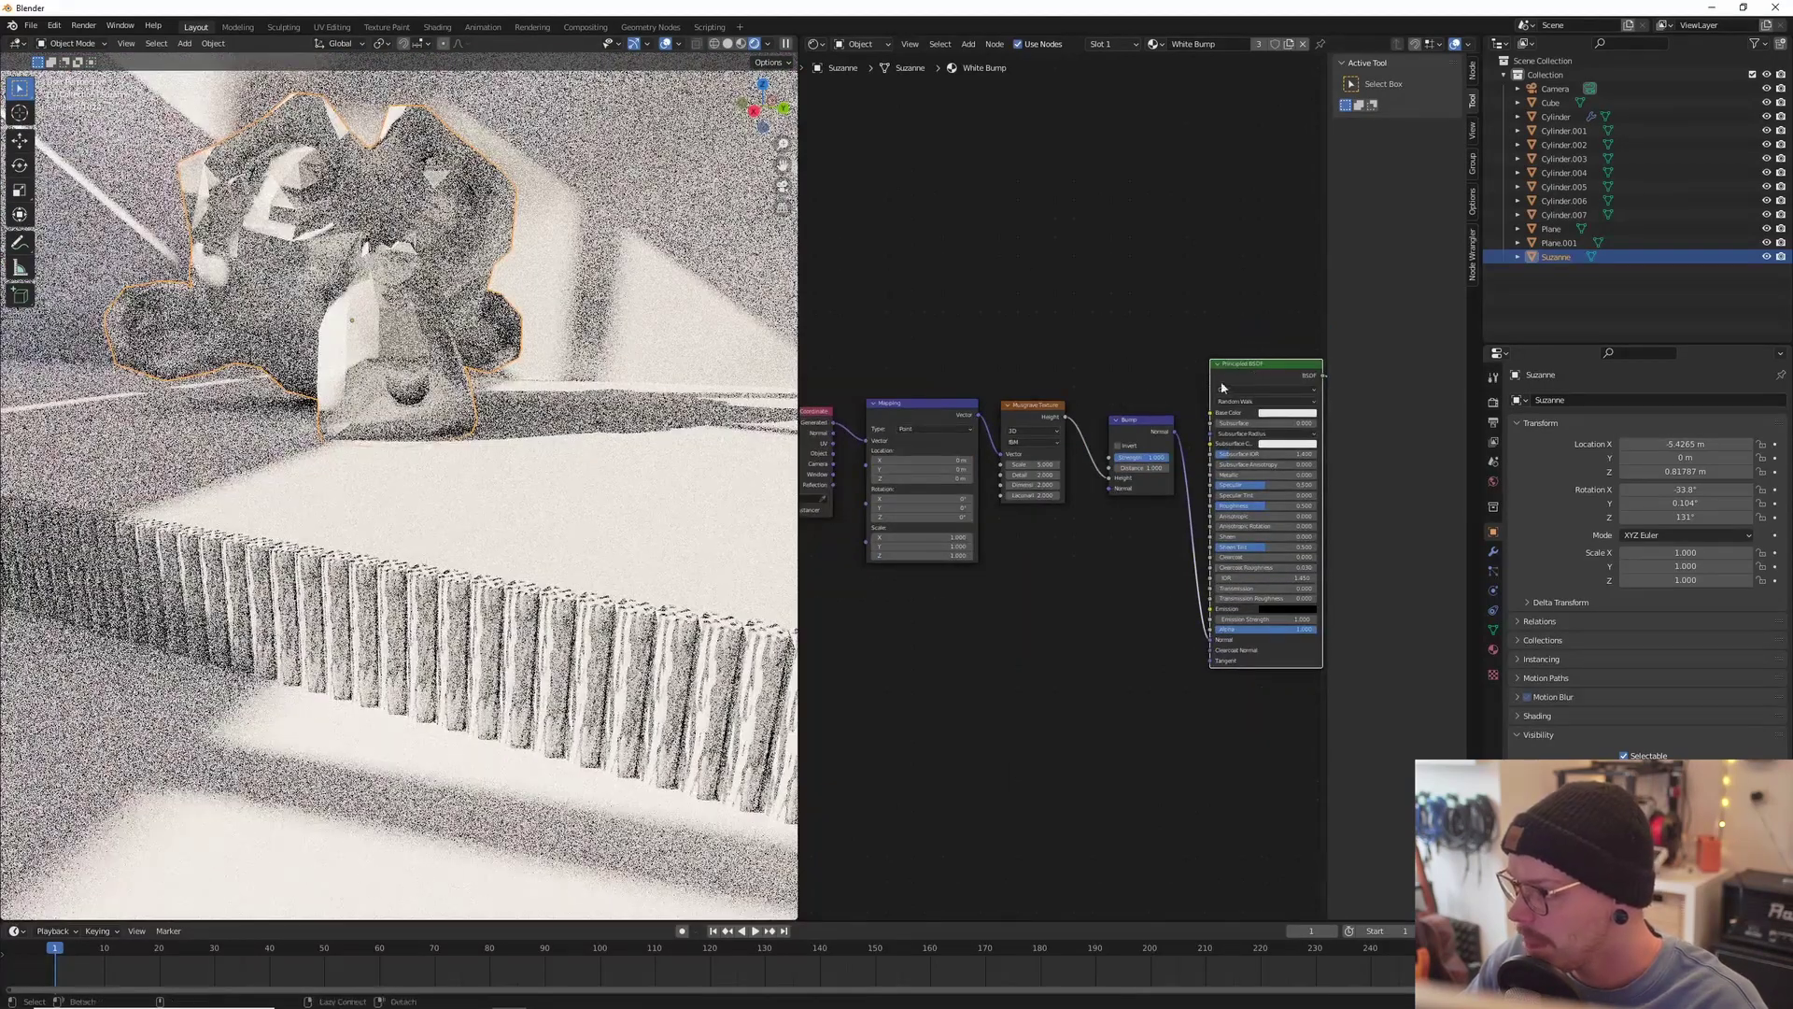
drag(1060, 423, 1095, 394)
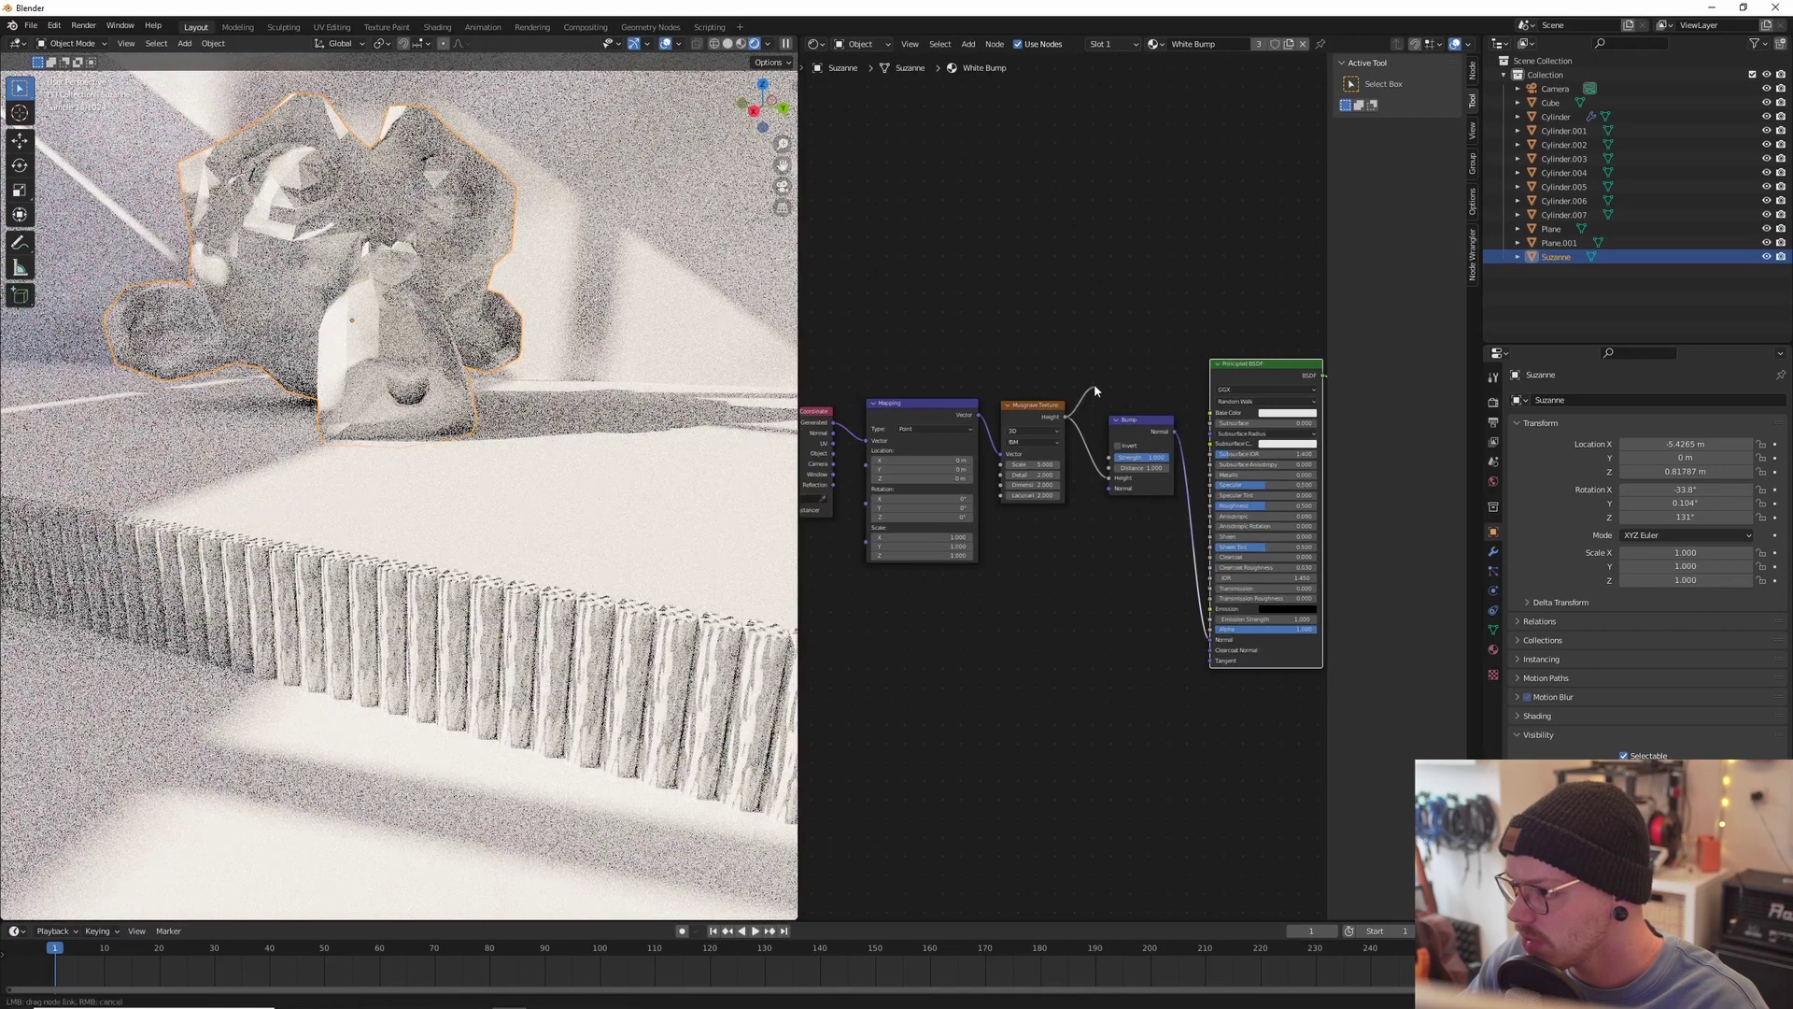
drag(1220, 414, 1173, 510)
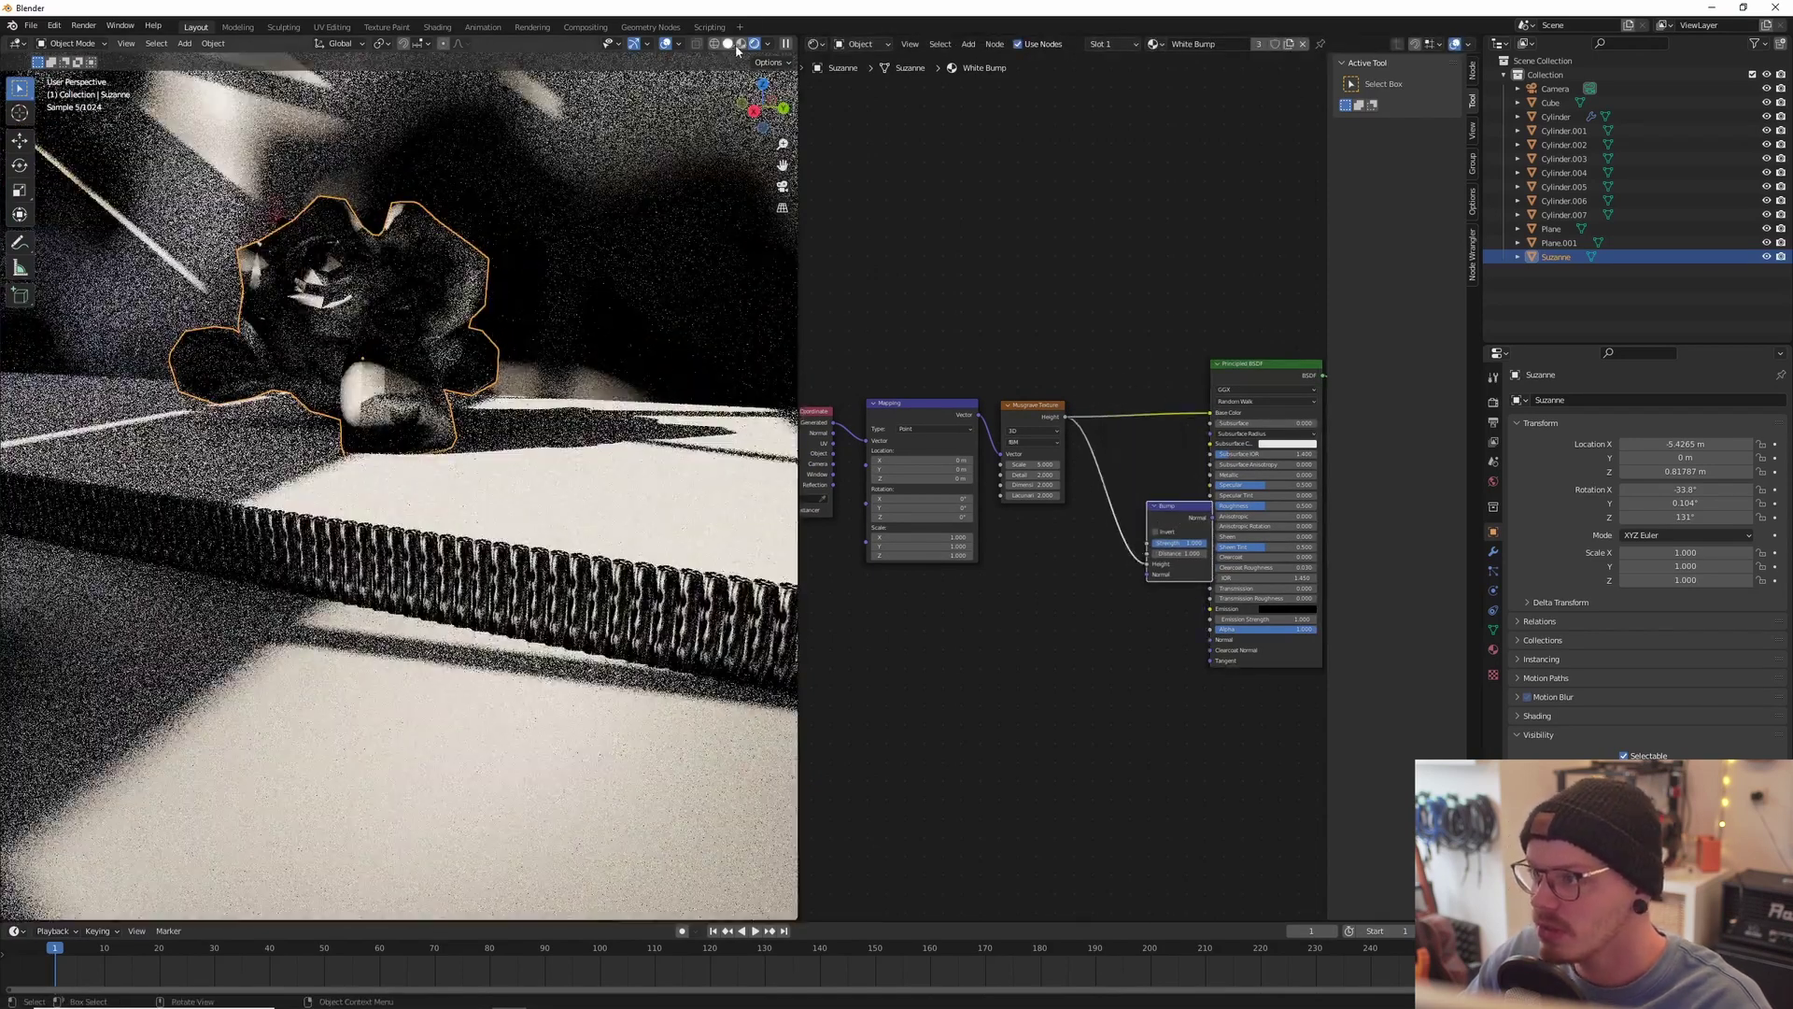
click(729, 44)
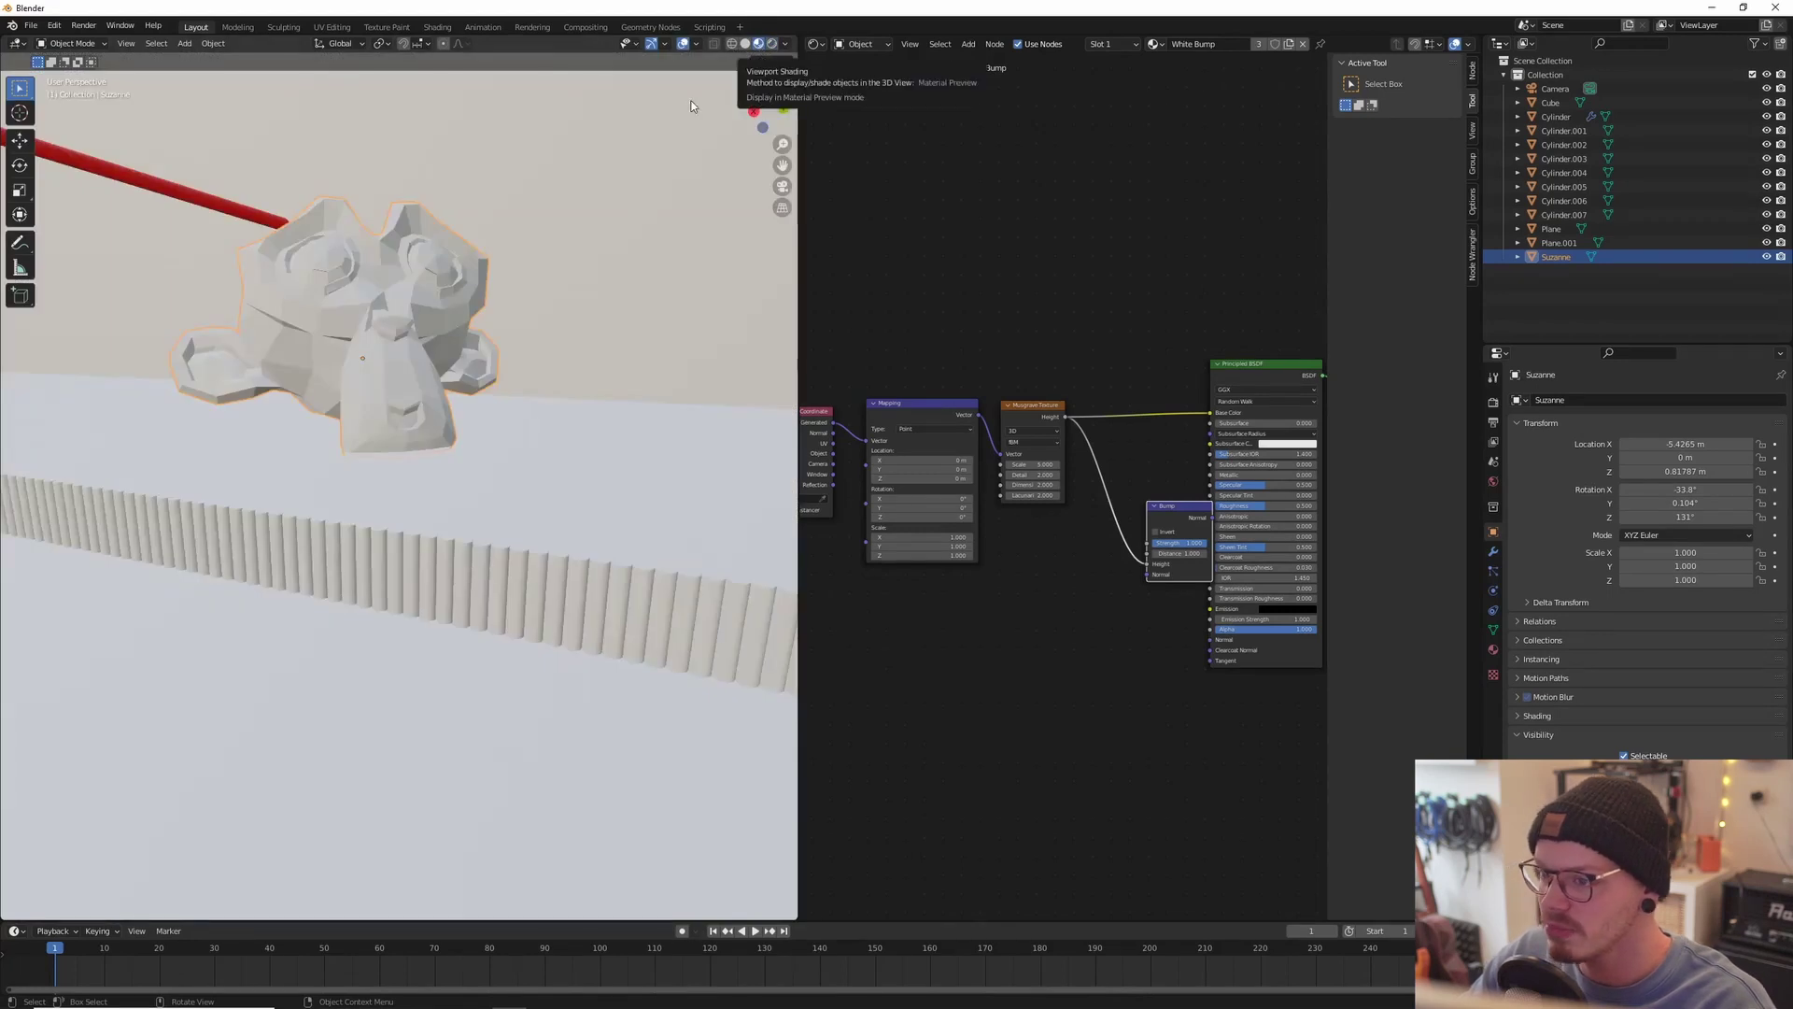
Step: Set the Musgrave Texture to scale 0.1, detail 1.92, dimension 9.73 and lacunarity 0.77
click(747, 53)
mouse_move(412, 300)
middle_down()
mouse_move(654, 299)
mouse_move(577, 300)
mouse_move(484, 336)
middle_up()
scroll(542, 352, up, 4)
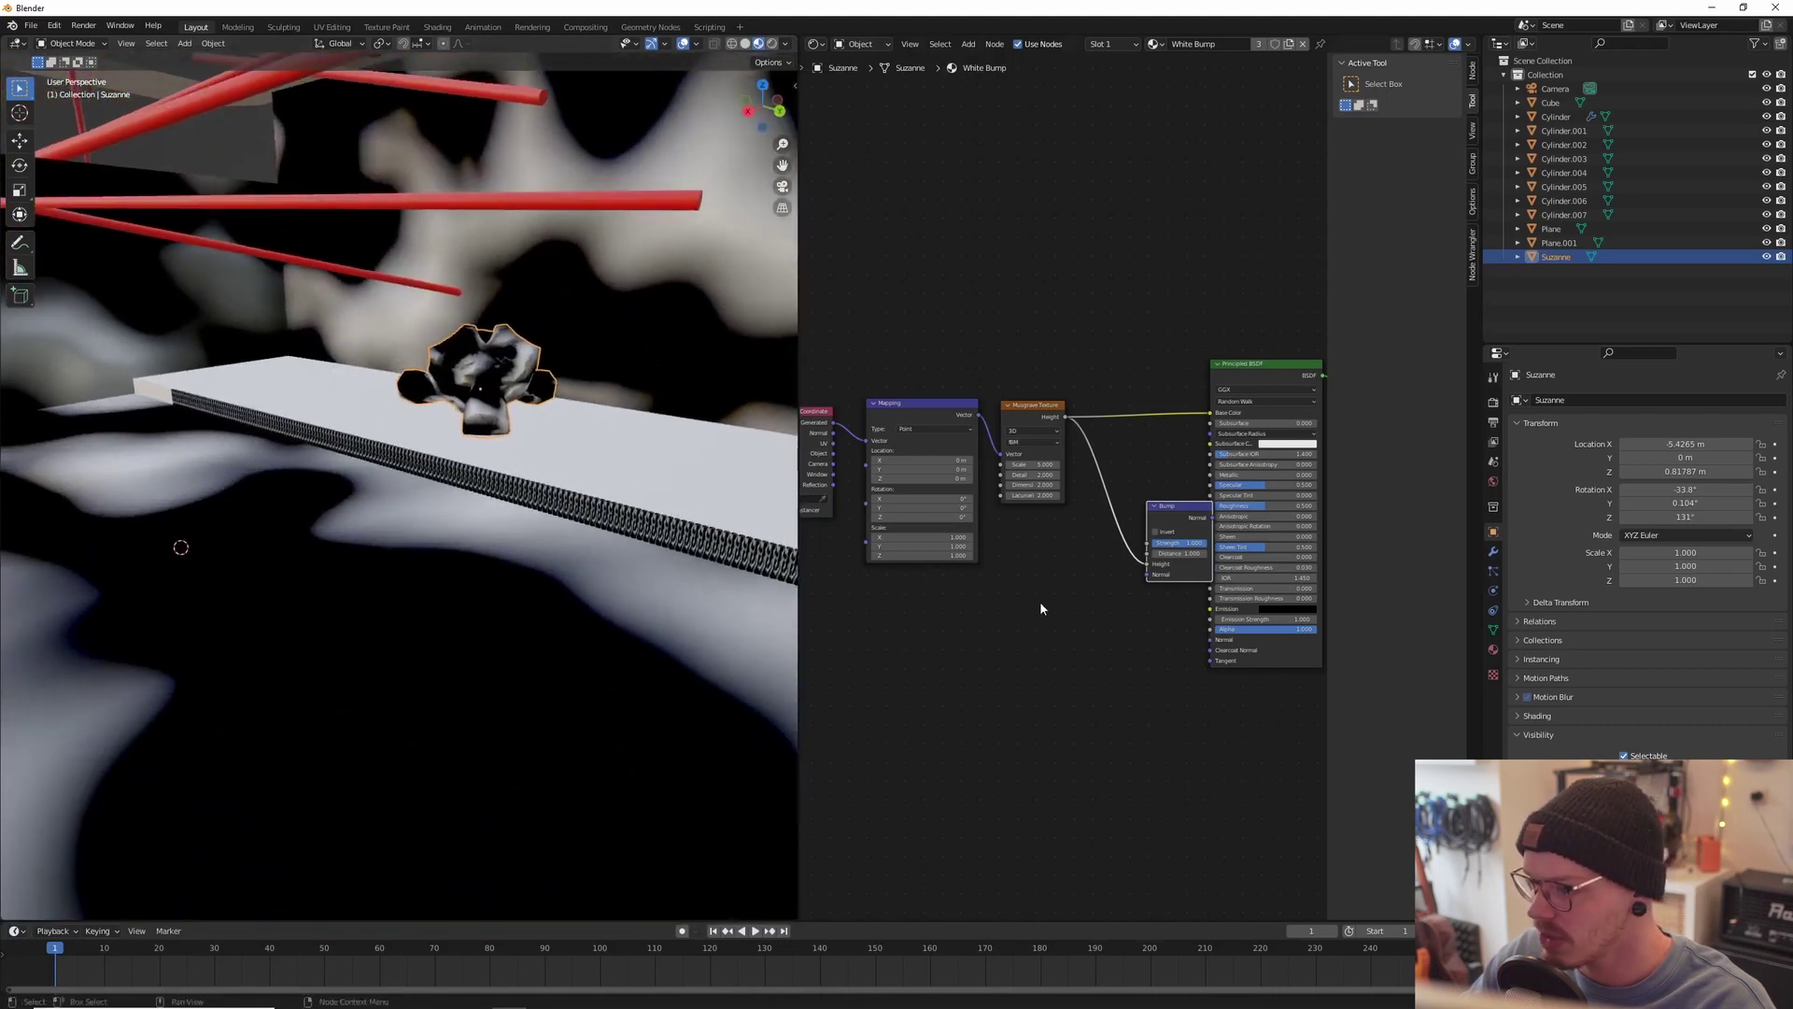
scroll(1028, 584, up, 5)
click(991, 422)
text(0.1)
key(Return)
mouse_move(994, 452)
mouse_down()
mouse_move(934, 452)
mouse_move(1037, 452)
mouse_move(990, 482)
mouse_move(1215, 482)
mouse_up()
mouse_move(1037, 482)
mouse_down()
mouse_move(980, 482)
mouse_move(962, 512)
mouse_move(1013, 513)
mouse_move(970, 512)
mouse_up()
drag(990, 451, 941, 451)
Step: Feed the Mapping node's Vector from the Texture Coordinate node's Object output
scroll(943, 417, down, 2)
middle_drag(894, 418, 1105, 435)
scroll(920, 462, up, 2)
middle_drag(873, 465, 1273, 451)
middle_drag(908, 375, 792, 416)
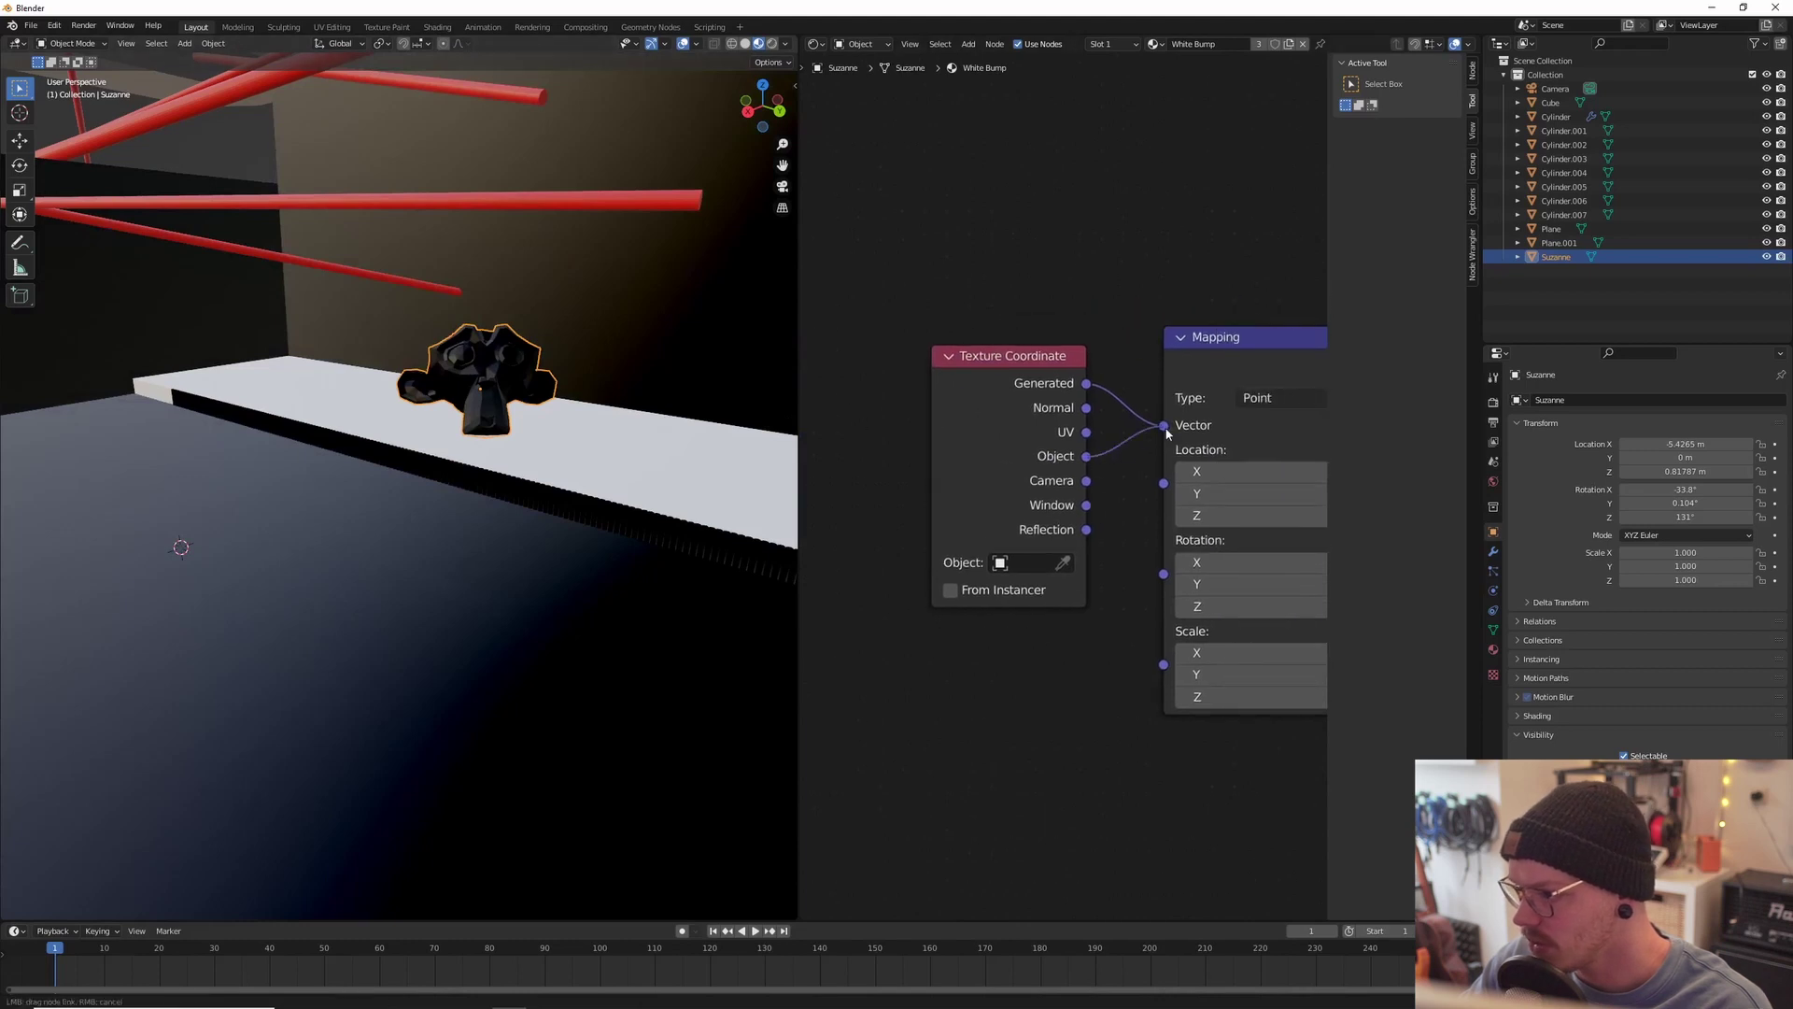
drag(1167, 432, 1088, 391)
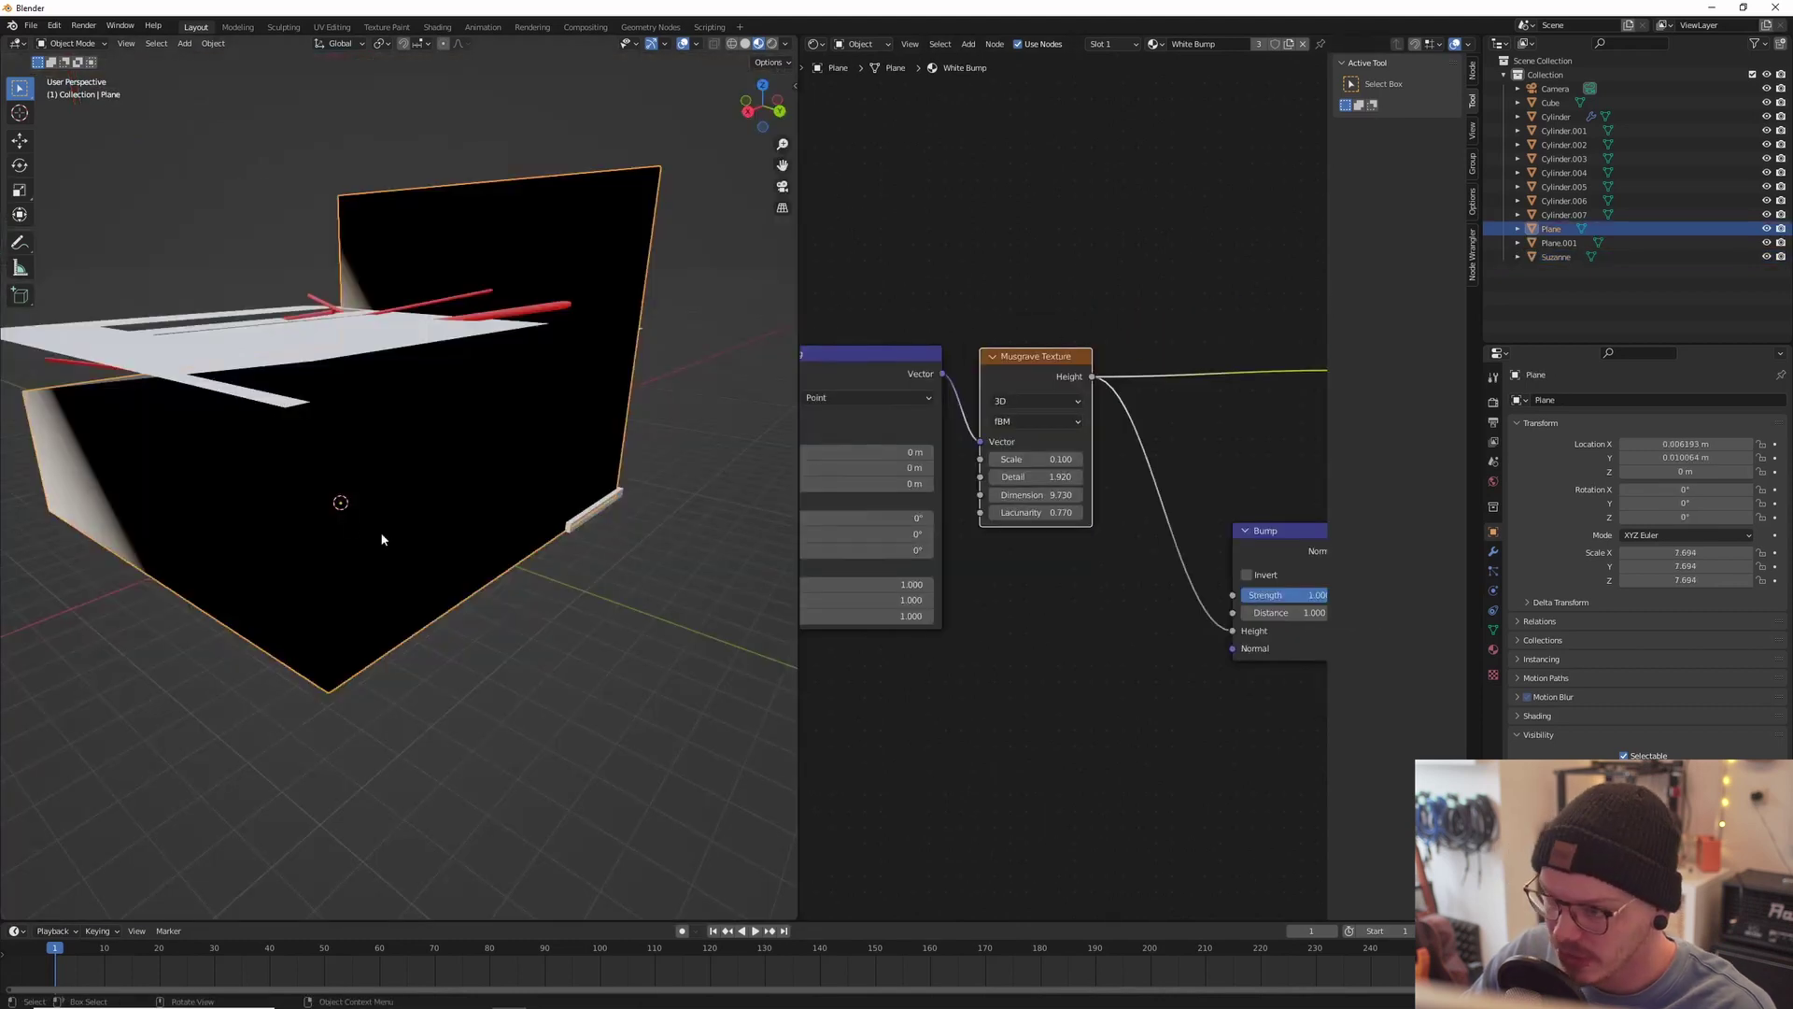
Step: Show the transform values in the 3D viewport and apply all transforms to the room's floor-and-wall plane
key(n)
middle_drag(497, 532, 383, 580)
middle_drag(530, 365, 404, 585)
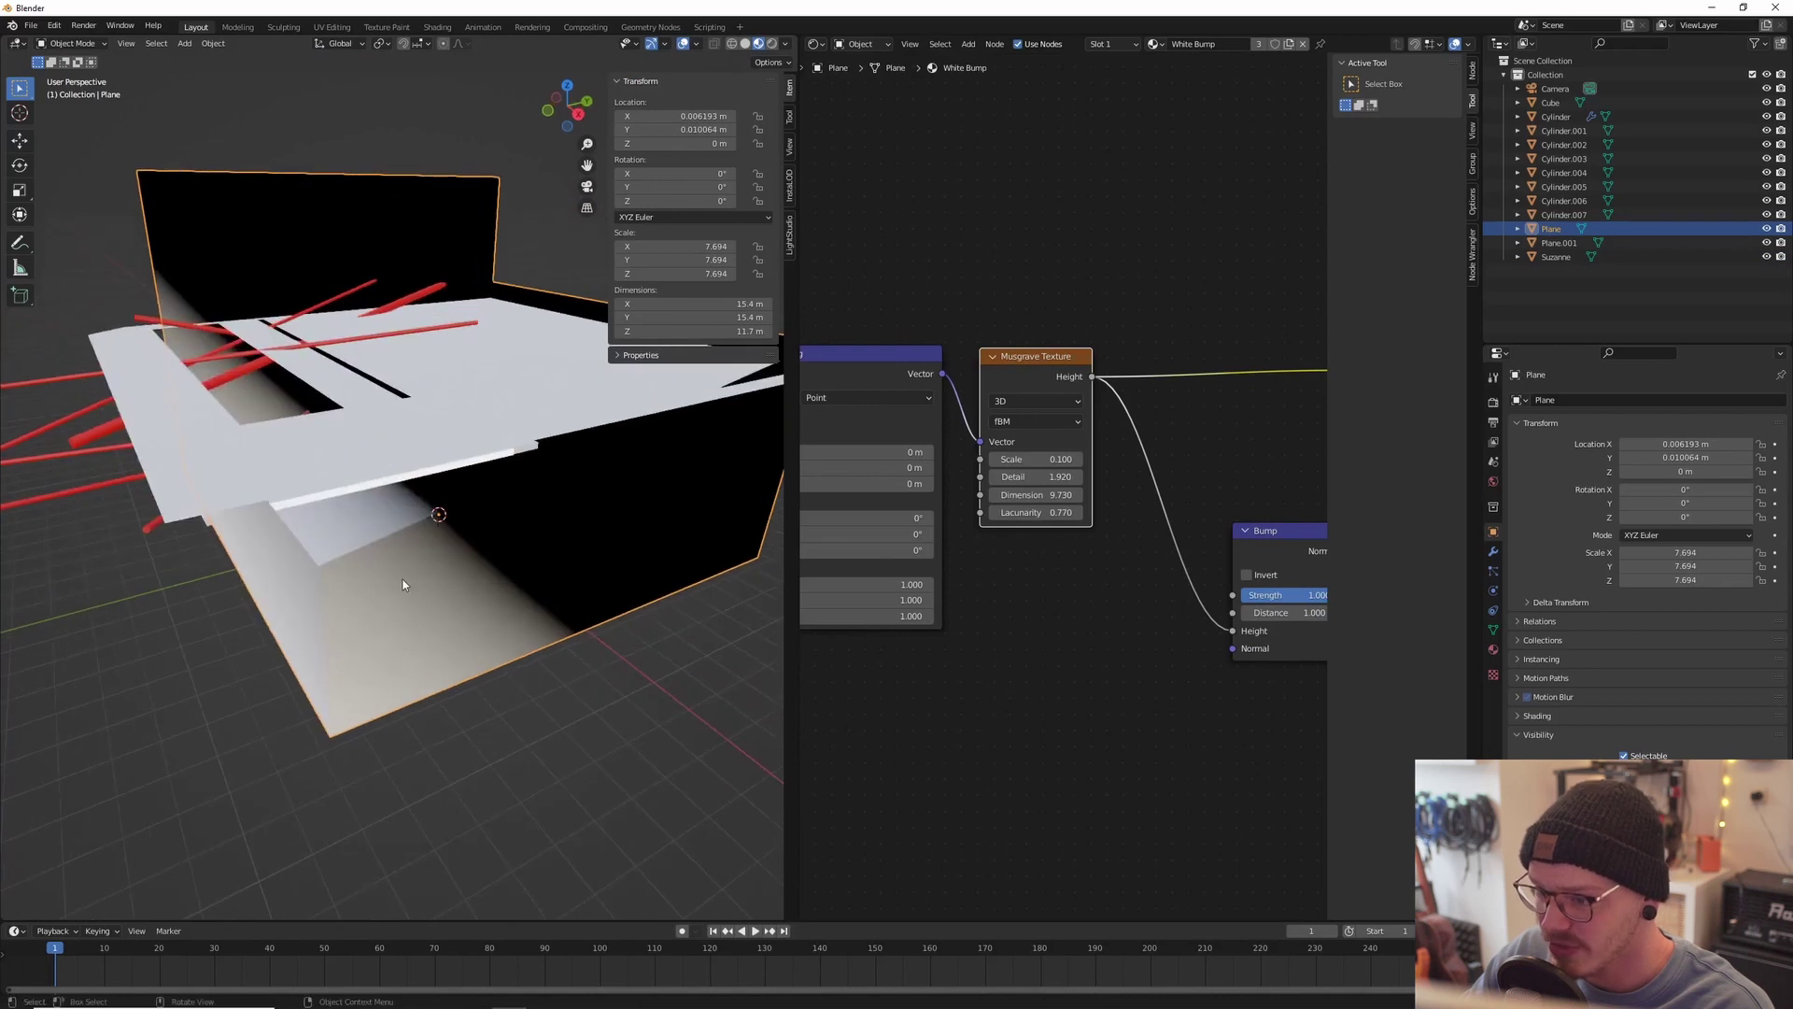
key(ctrl+a)
click(402, 583)
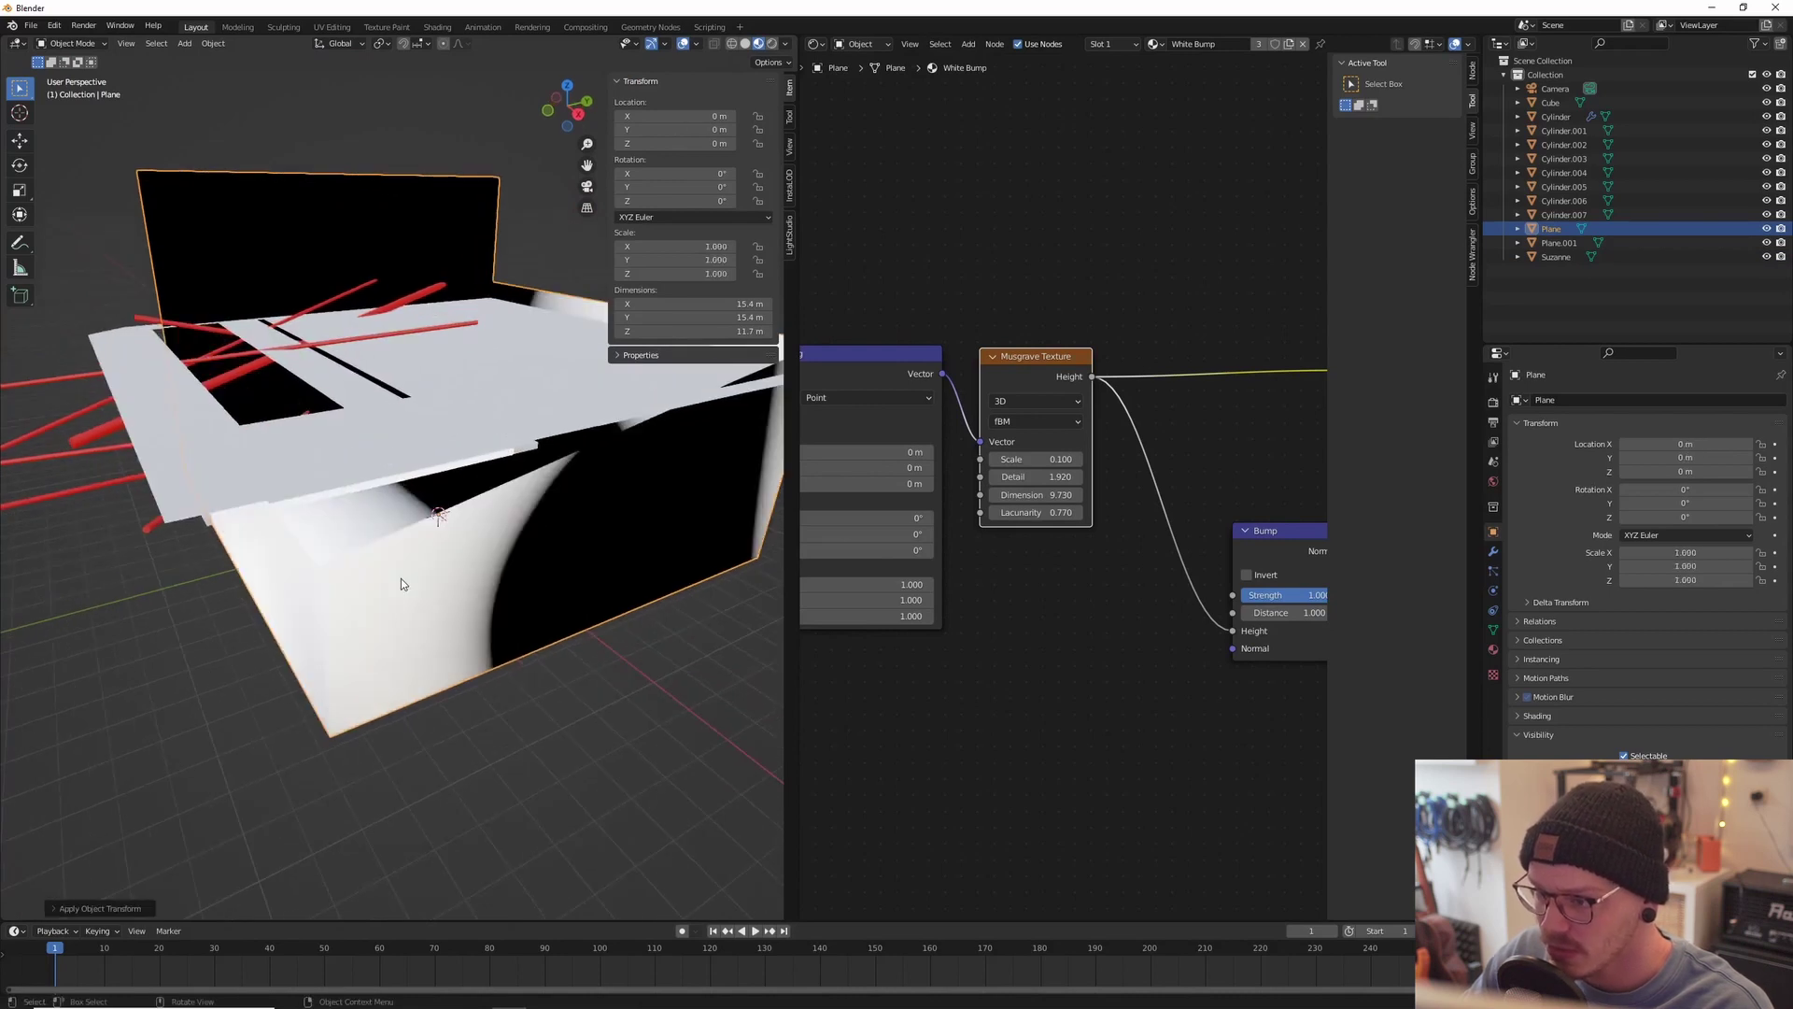
click(257, 487)
key(ctrl+a)
click(259, 478)
shift+click(245, 221)
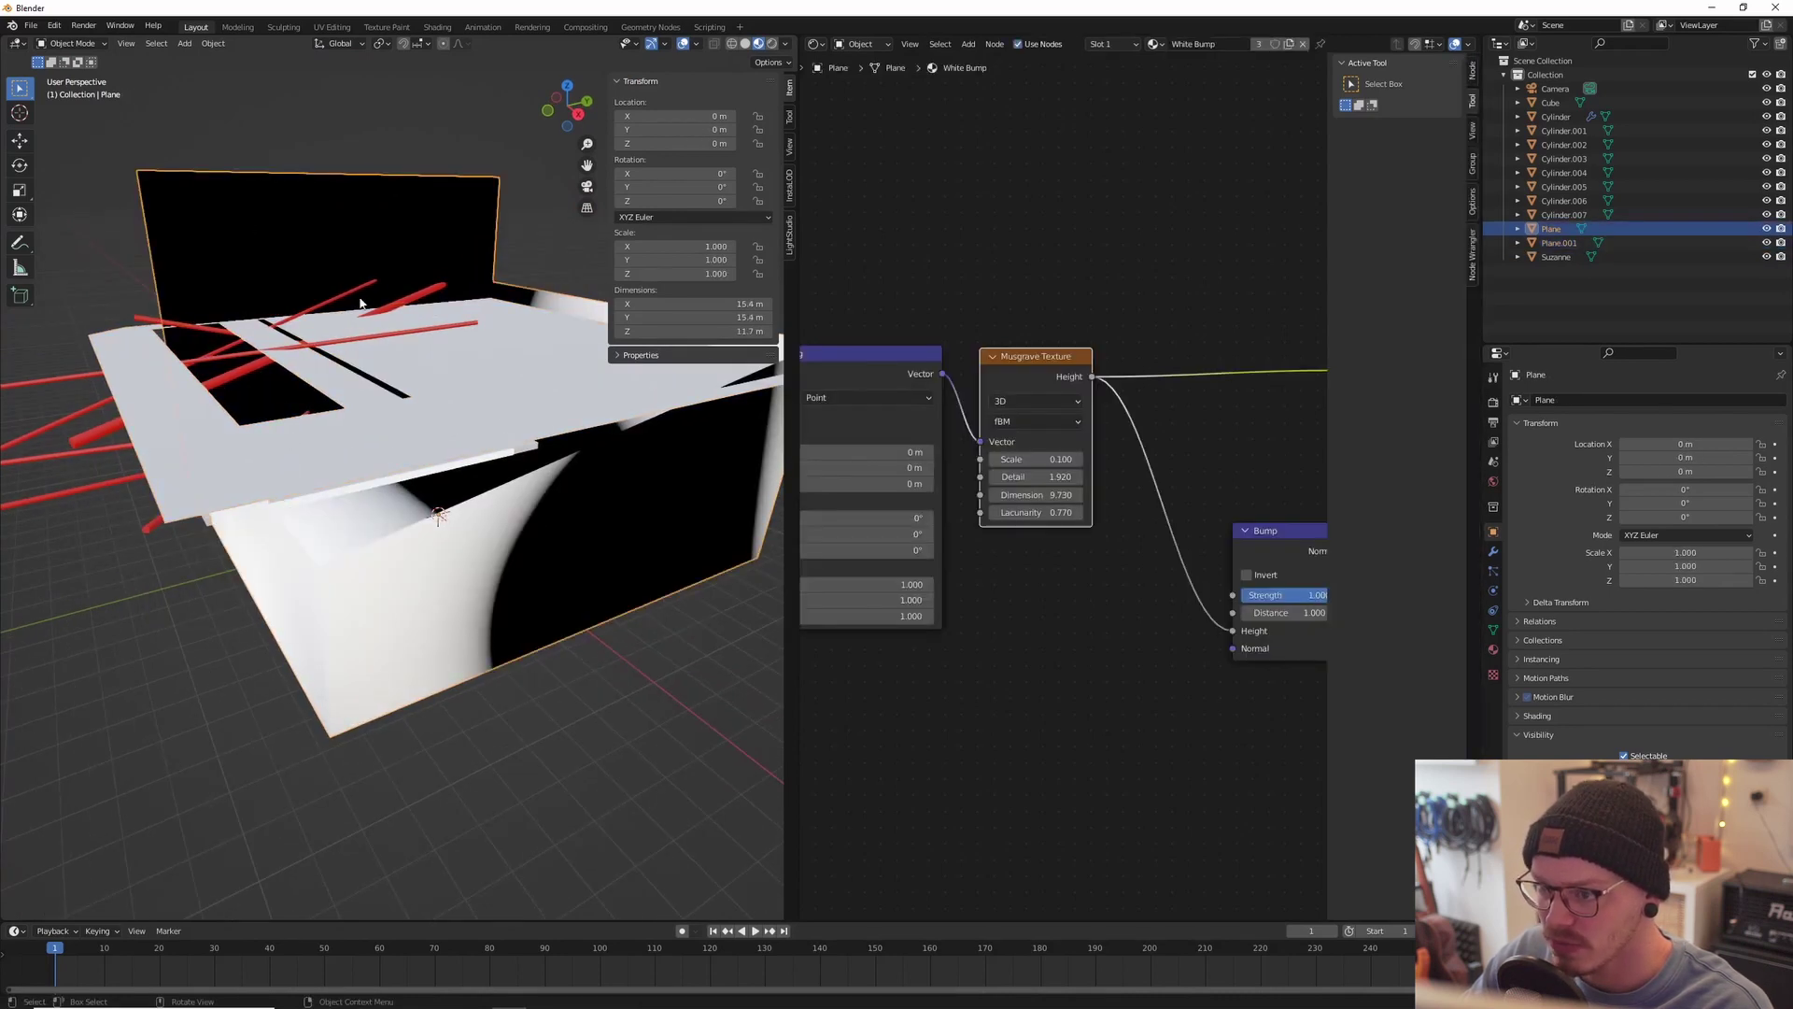
Step: Apply all transforms to the ribbed cylinder row along the platform edge and to the monkey head
middle_drag(342, 302, 349, 346)
scroll(349, 346, up, 5)
click(361, 472)
key(ctrl+a)
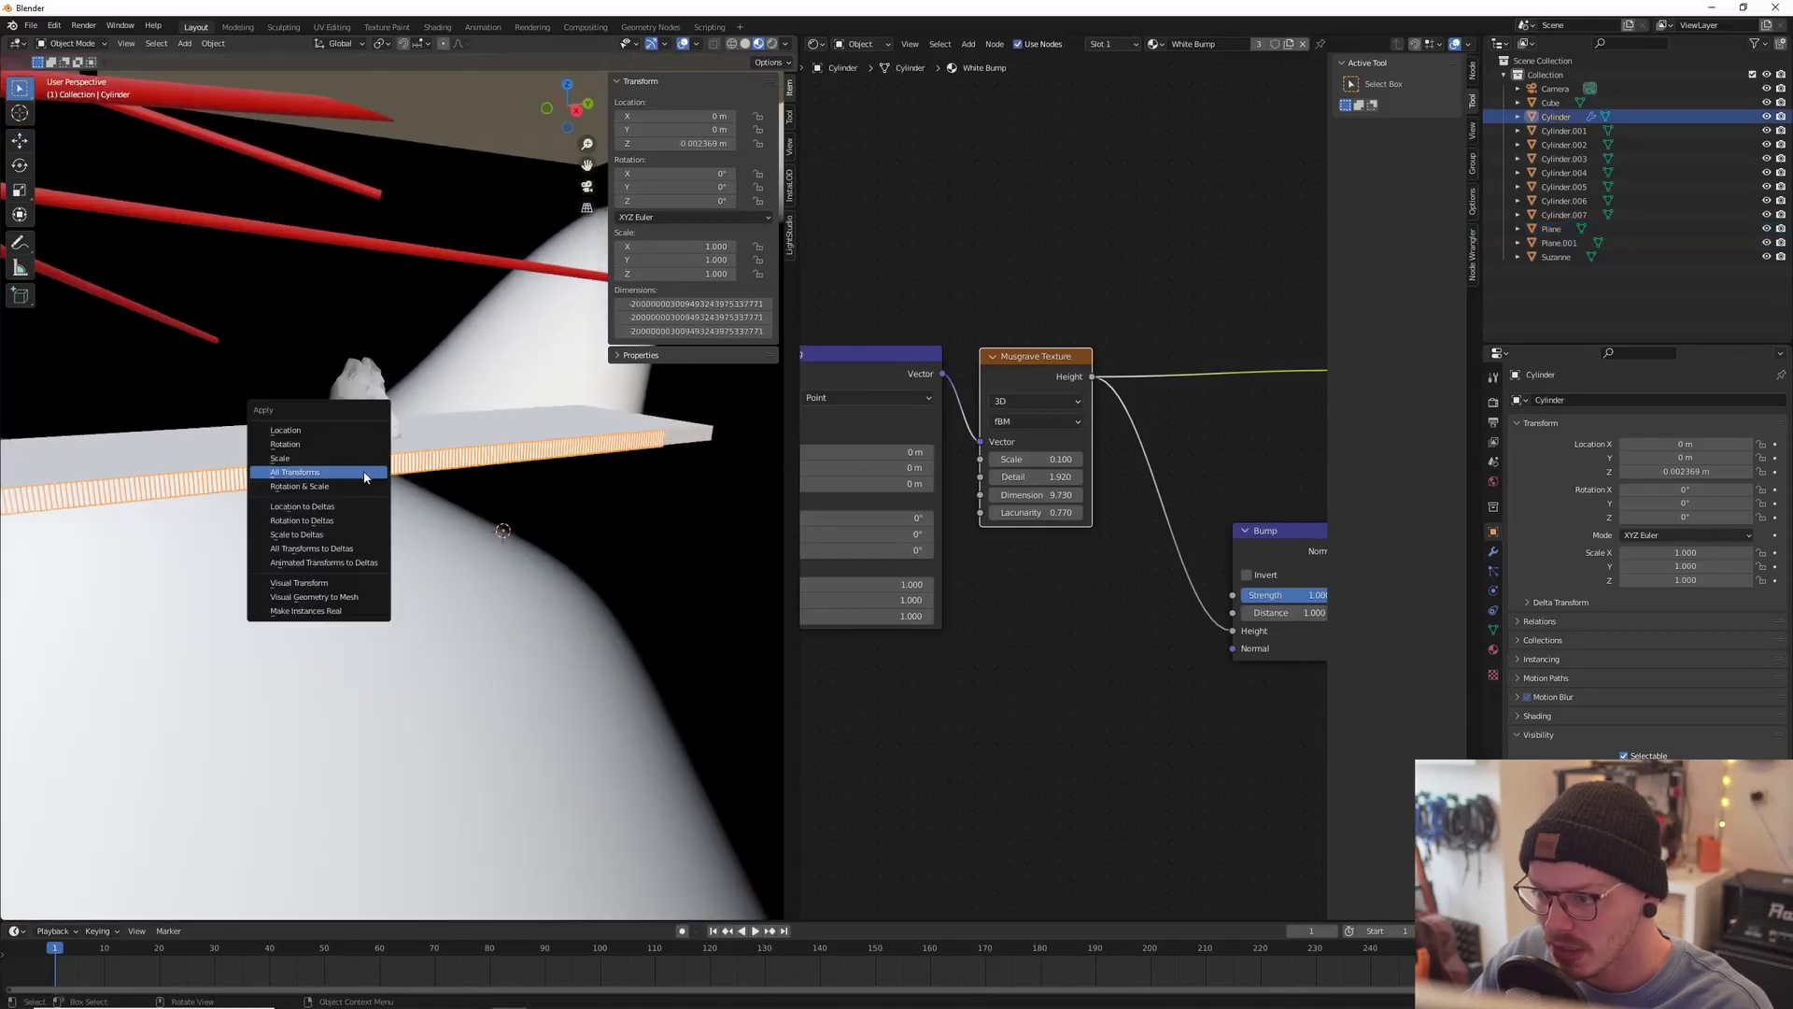
click(365, 476)
scroll(504, 456, down, 2)
scroll(504, 456, up, 6)
click(293, 338)
key(ctrl+a)
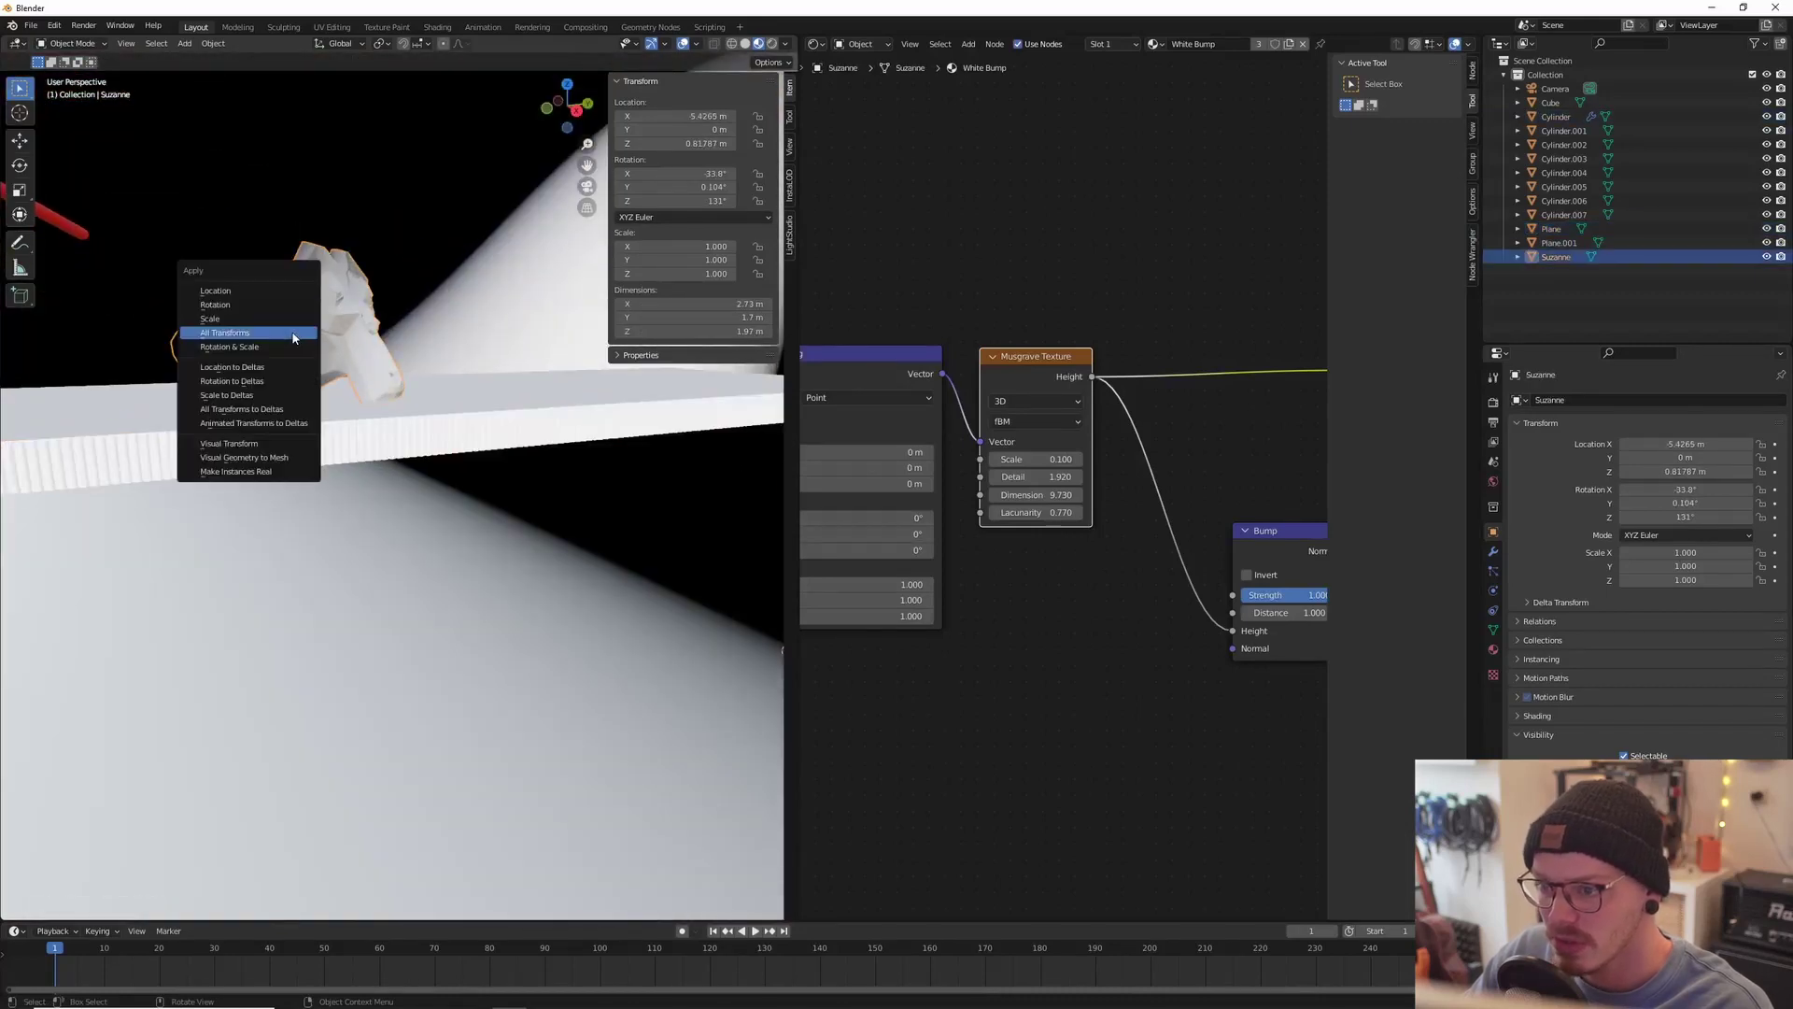
click(293, 334)
Step: Try a Musgrave Texture with scale 16.94, detail 1.4, dimension 16.08 and lacunarity 1.07
middle_drag(482, 374, 448, 411)
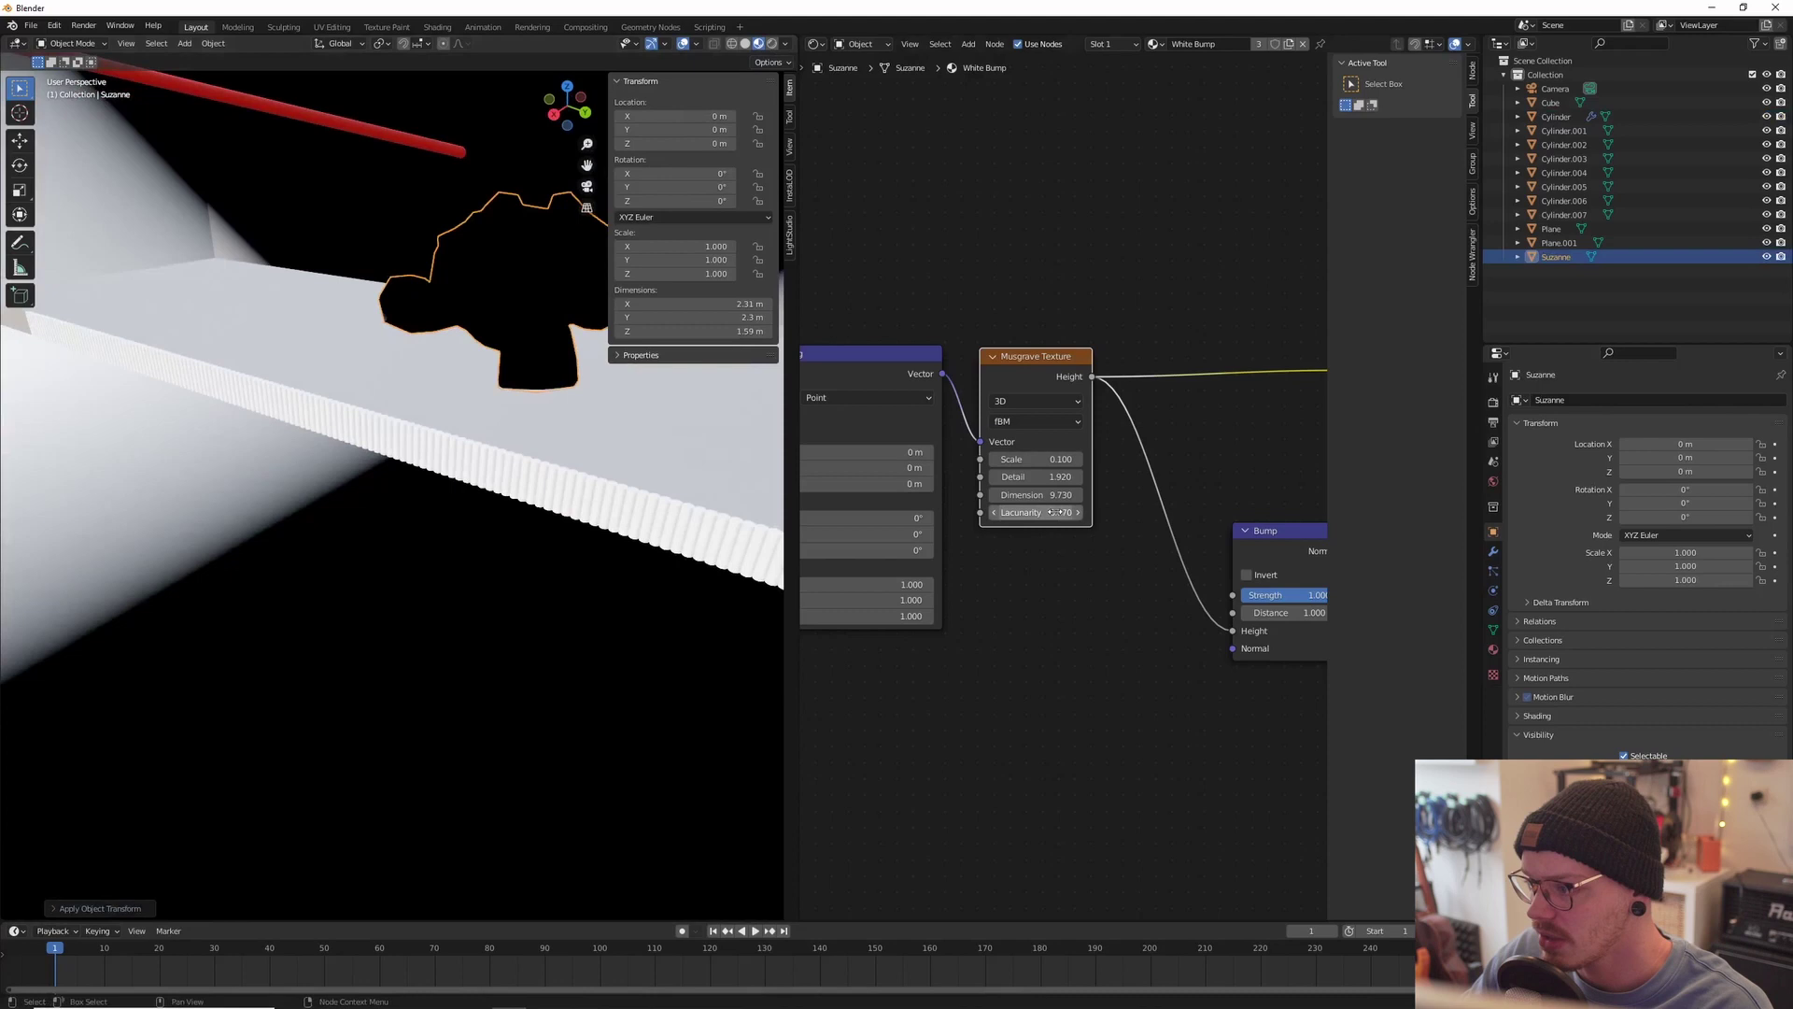
drag(1061, 458, 906, 458)
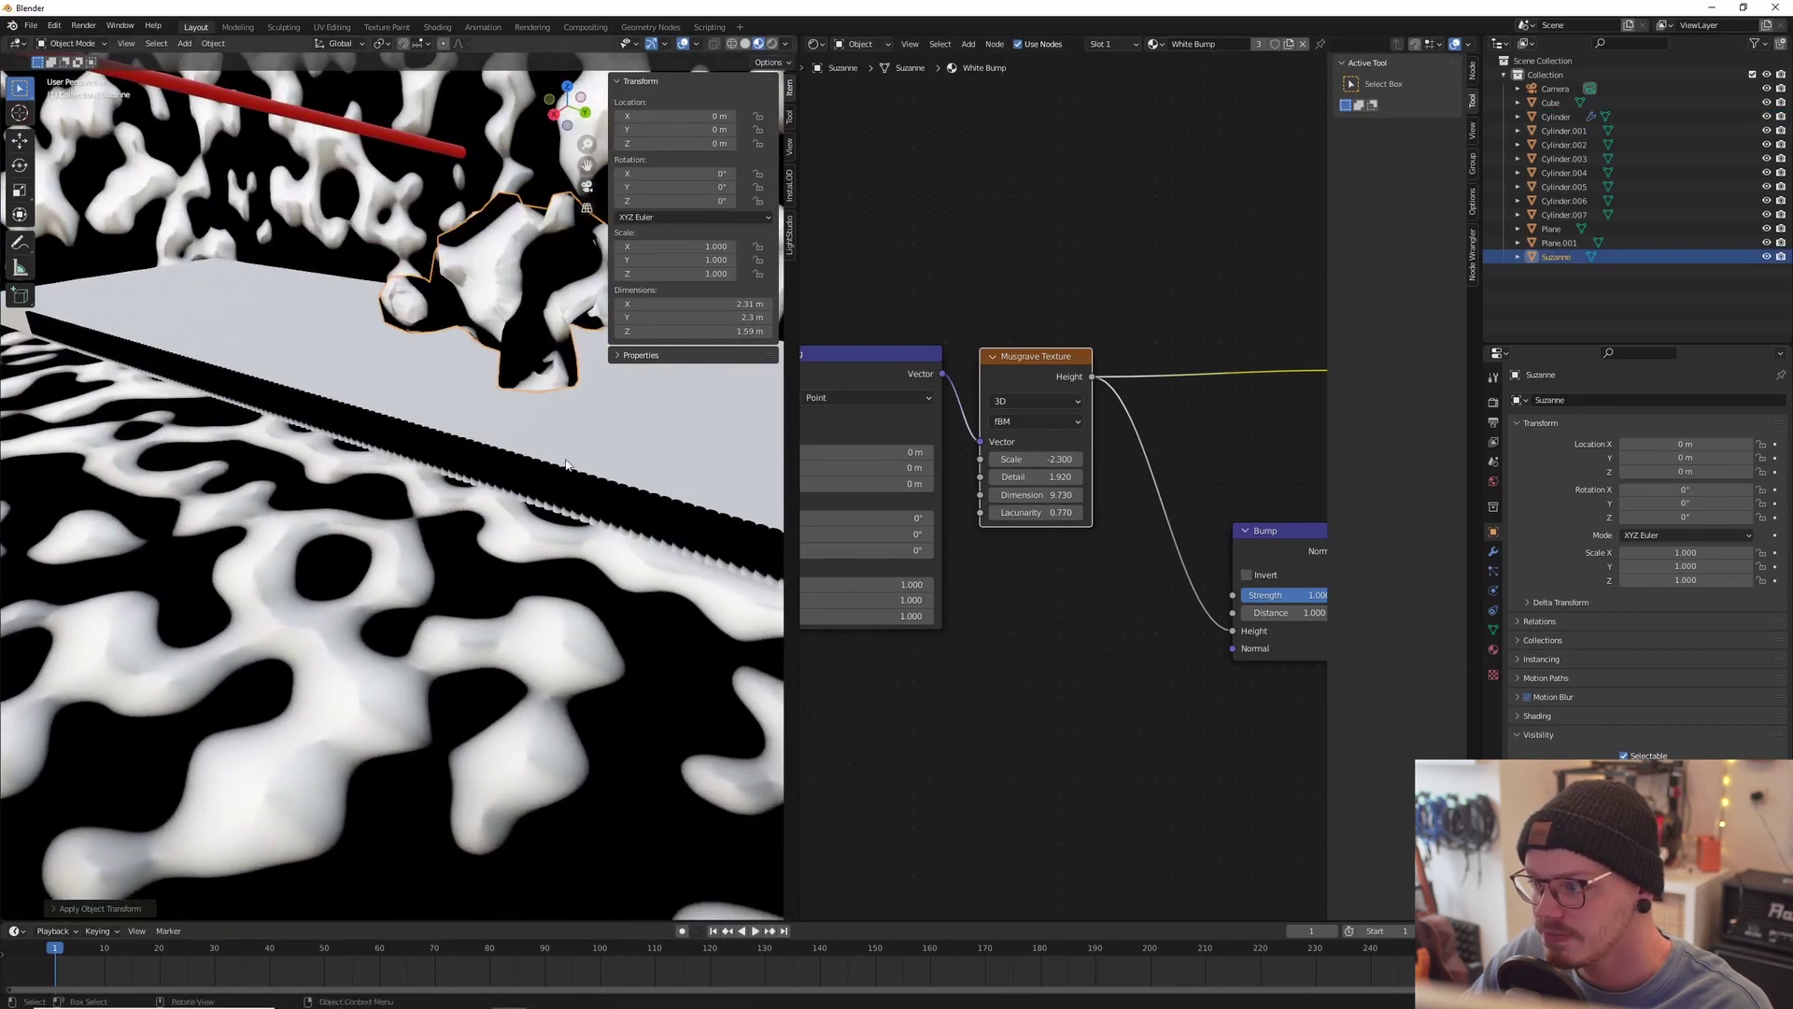
middle_drag(598, 495, 541, 472)
scroll(1062, 484, up, 2)
drag(1062, 455, 1053, 517)
scroll(1049, 552, up, 1)
drag(1009, 445, 1149, 445)
click(1007, 445)
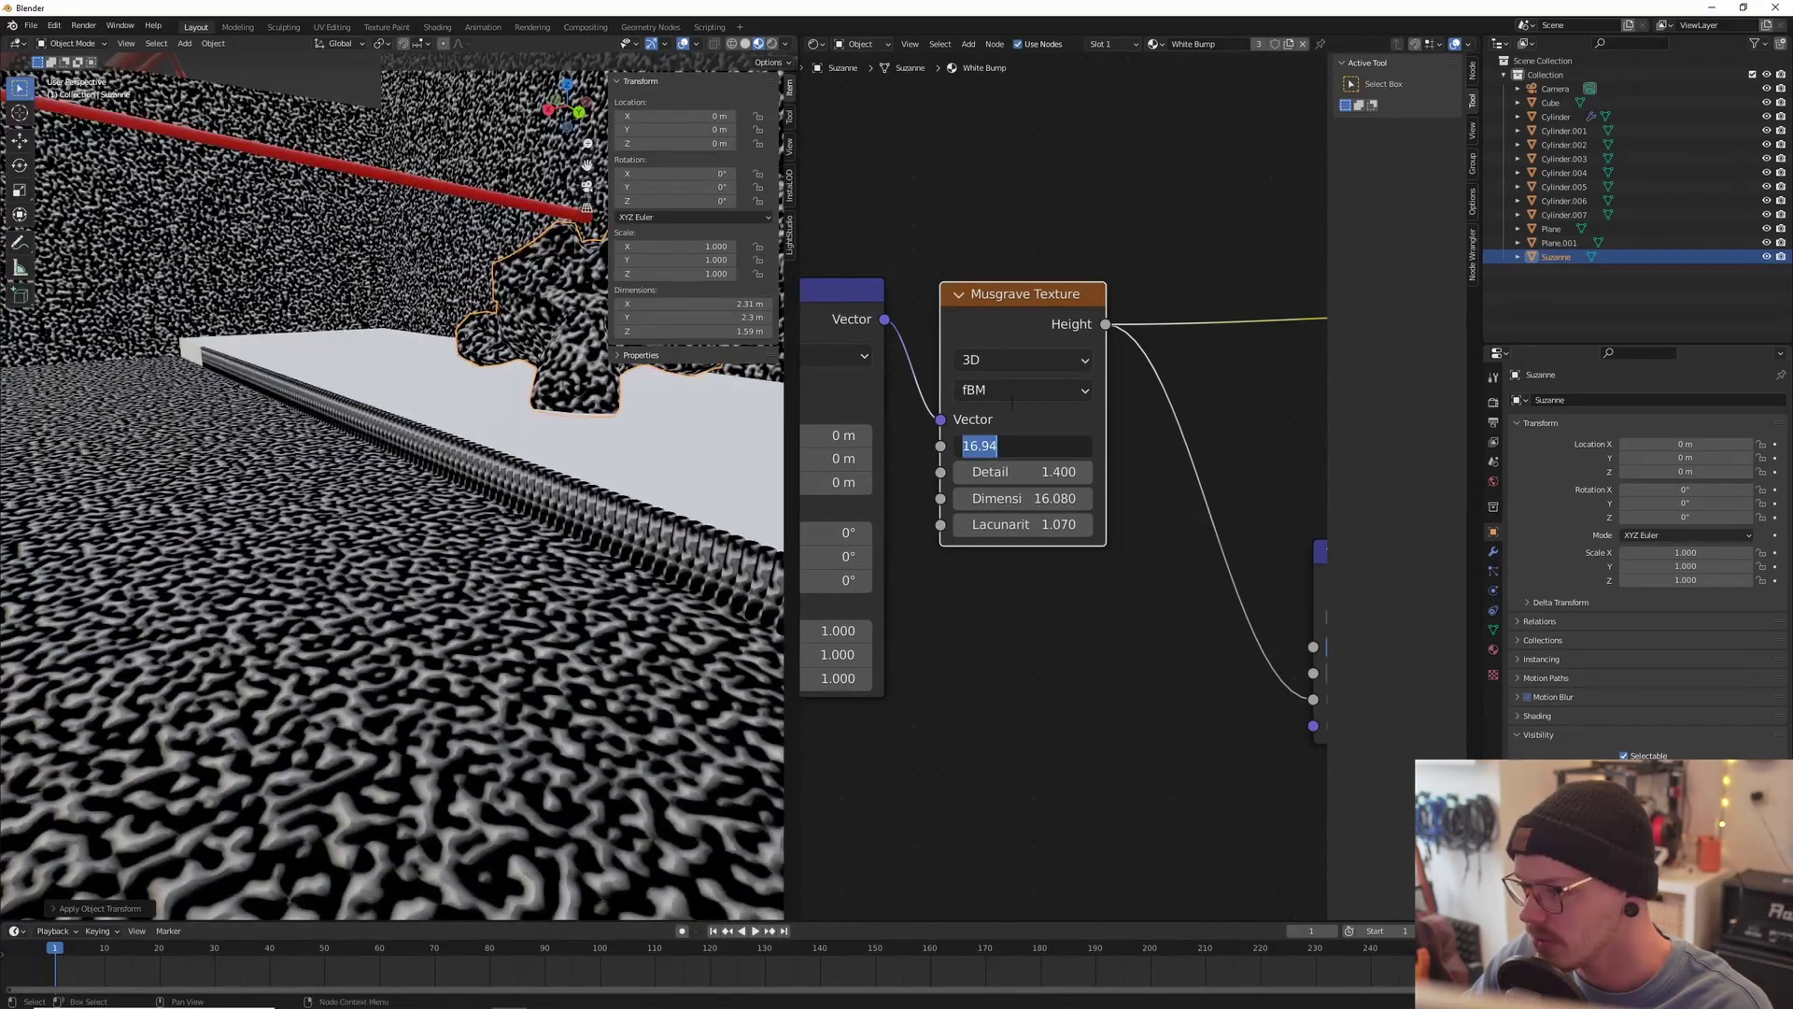
Step: Switch the Musgrave Texture type to Multifractal and reduce its scale to 16.38
click(1001, 394)
click(1004, 416)
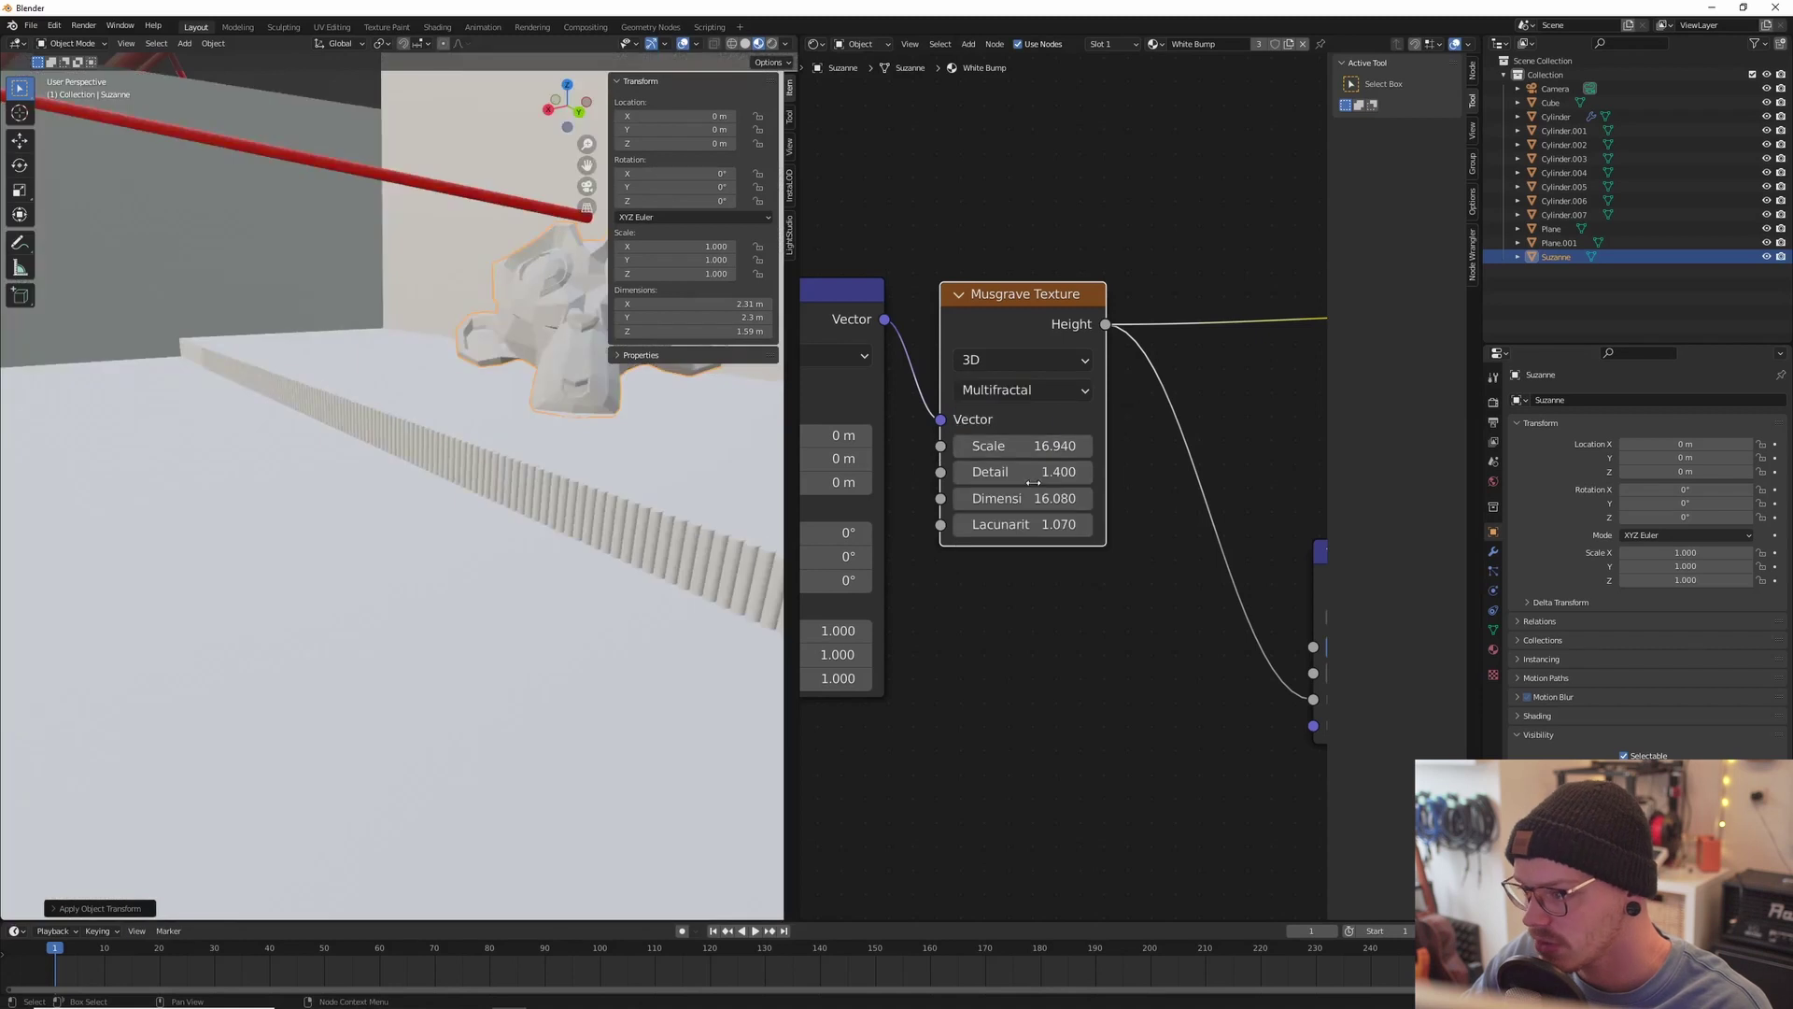
middle_drag(518, 524, 545, 530)
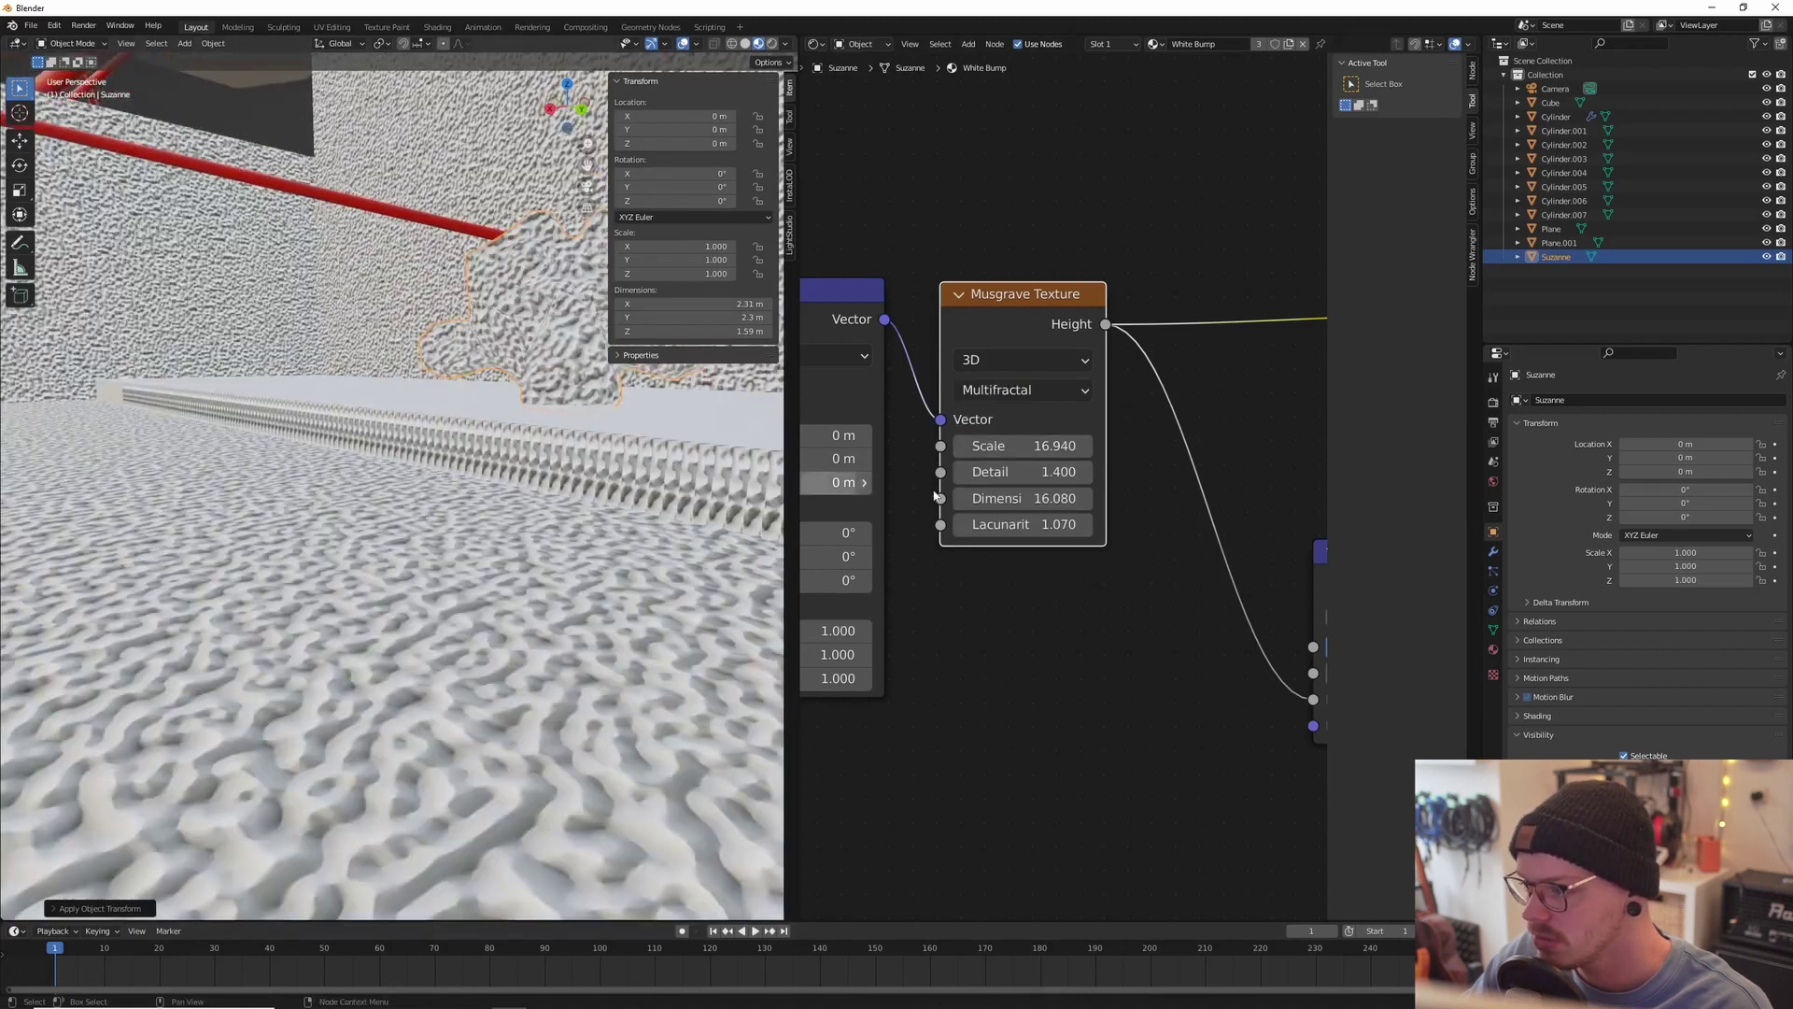
middle_drag(670, 493, 467, 598)
drag(1022, 446, 973, 446)
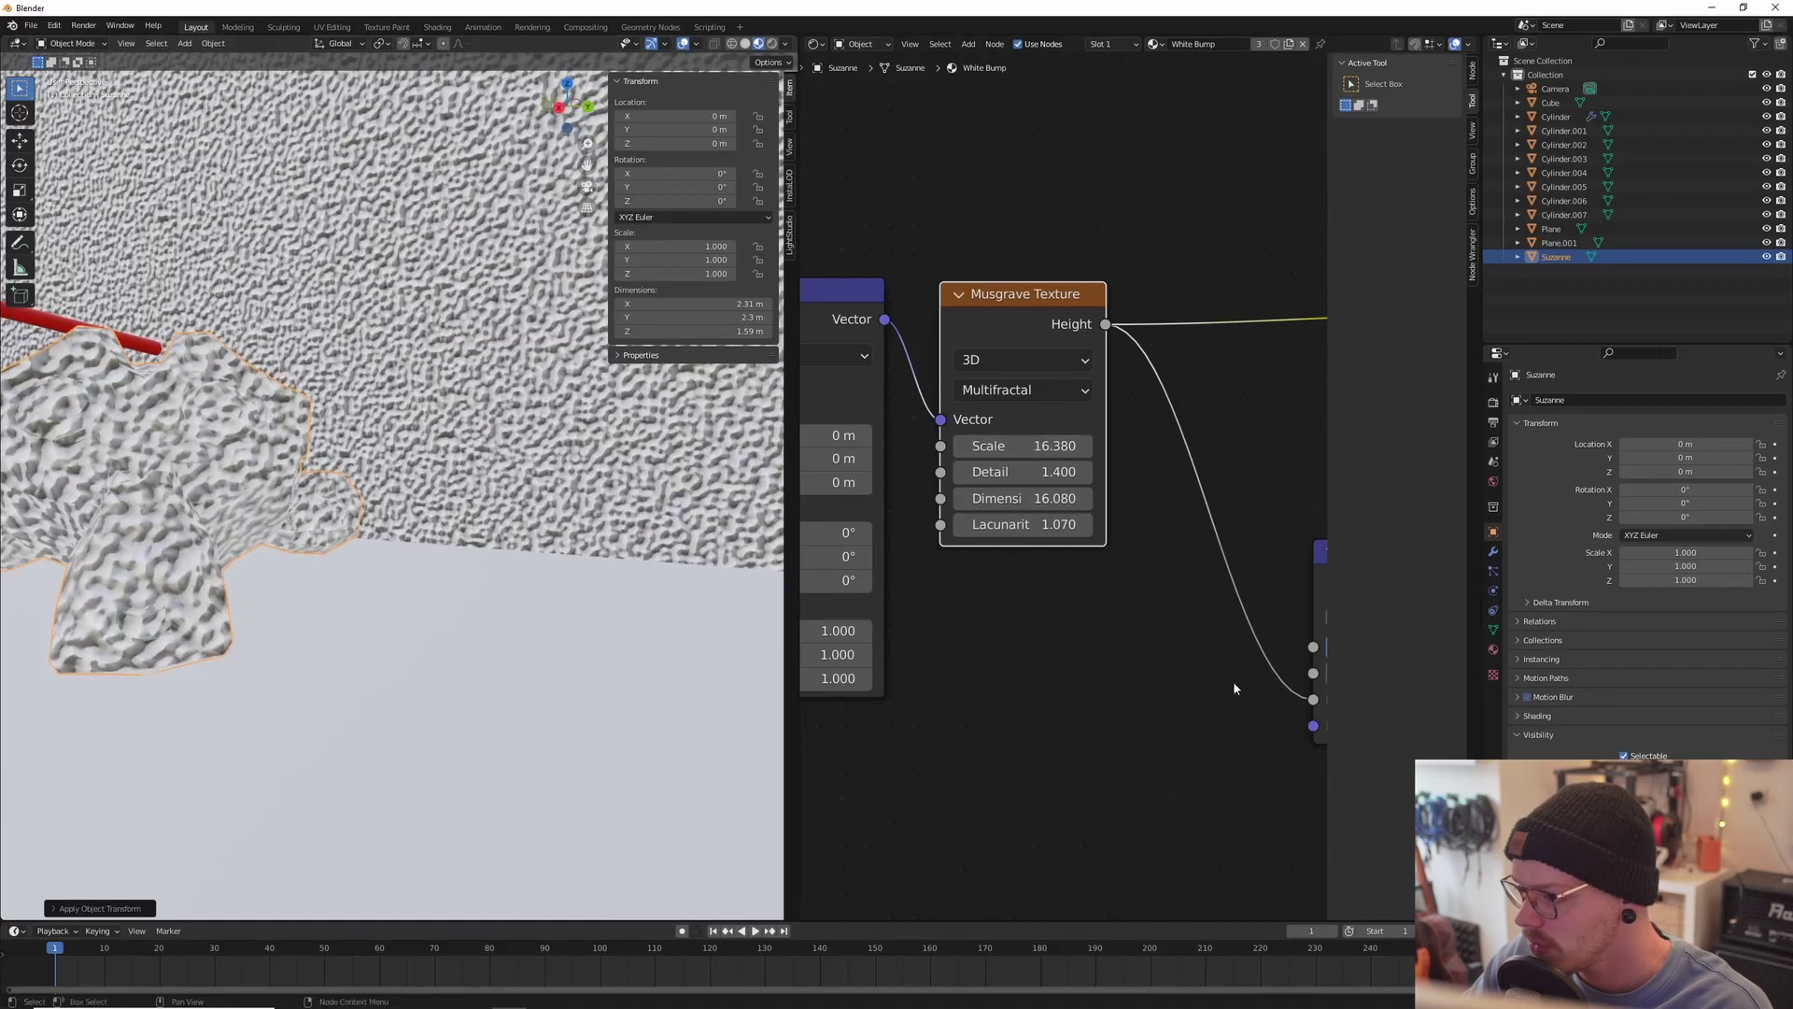
Step: Unlink the Musgrave Height from the Bump node and set the texture's scale to 0.87, dimension to 0.3 and lacunarity to 3.18
middle_drag(1182, 656, 1147, 618)
drag(1278, 663, 1210, 661)
middle_drag(945, 585, 1079, 641)
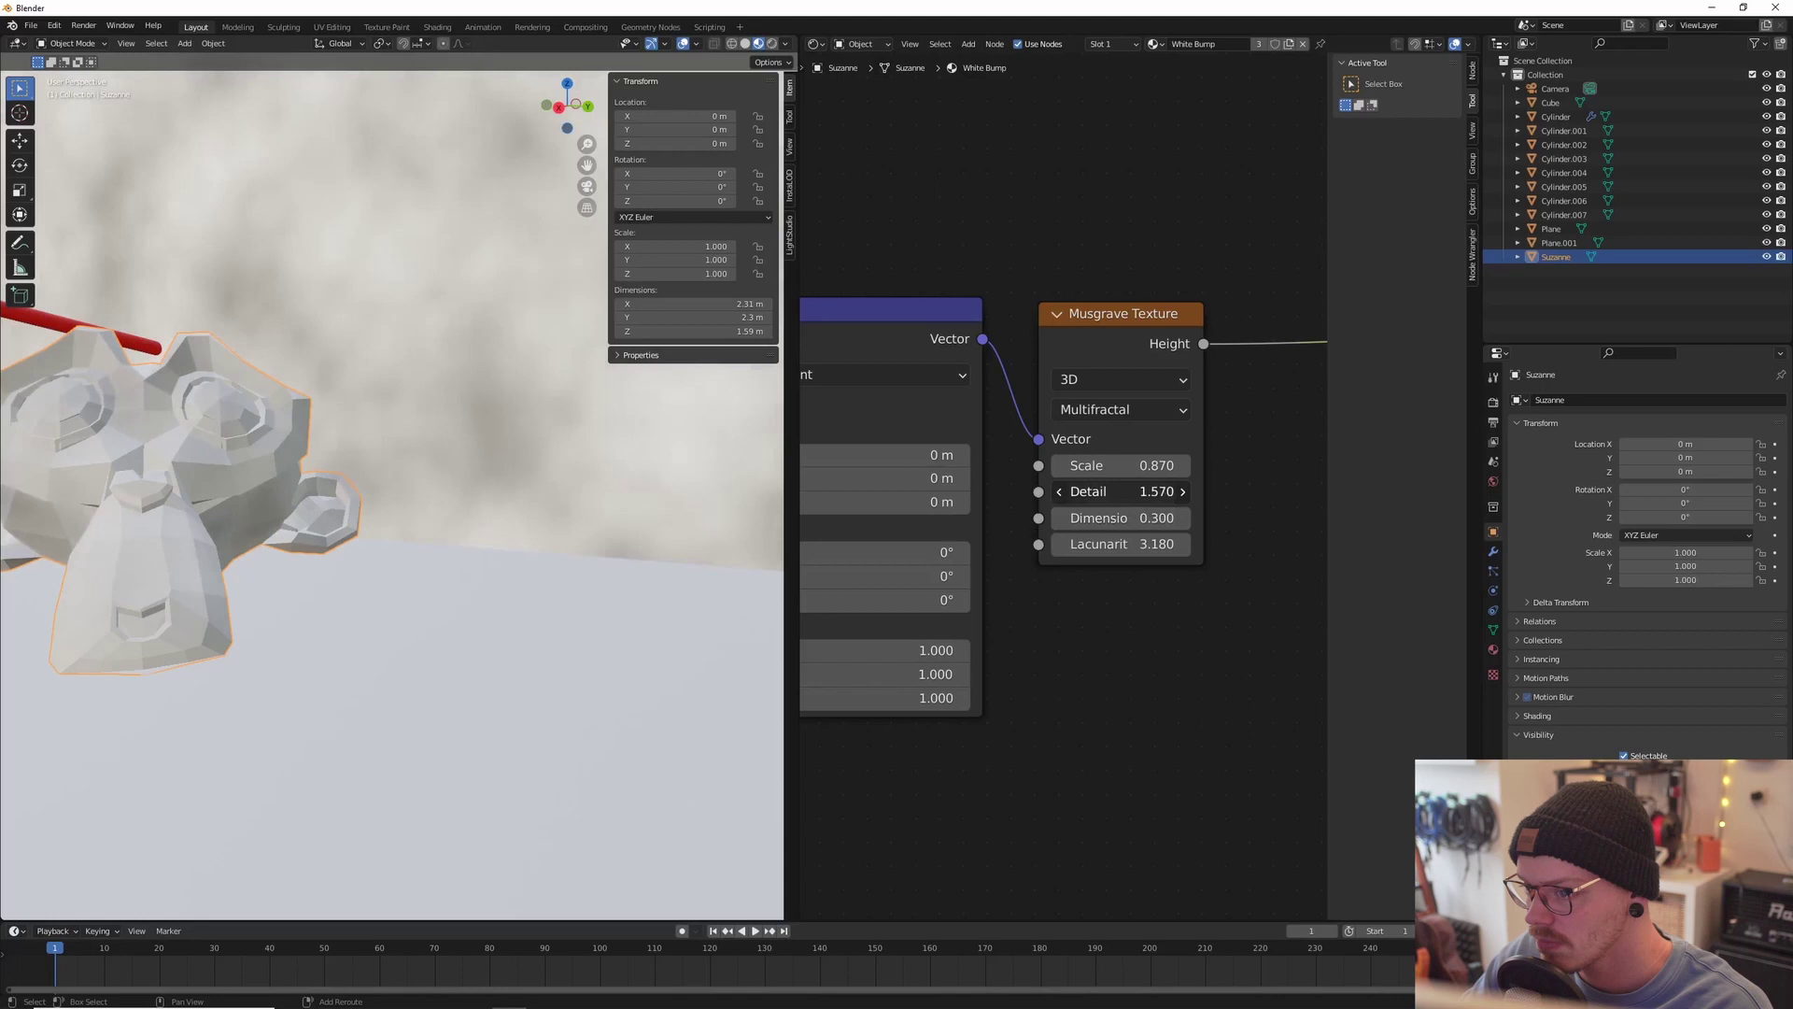
Step: Set the Musgrave Texture's detail to 8 and its scale to 0.02
drag(1121, 491, 1120, 491)
scroll(448, 411, down, 4)
middle_drag(393, 392, 486, 402)
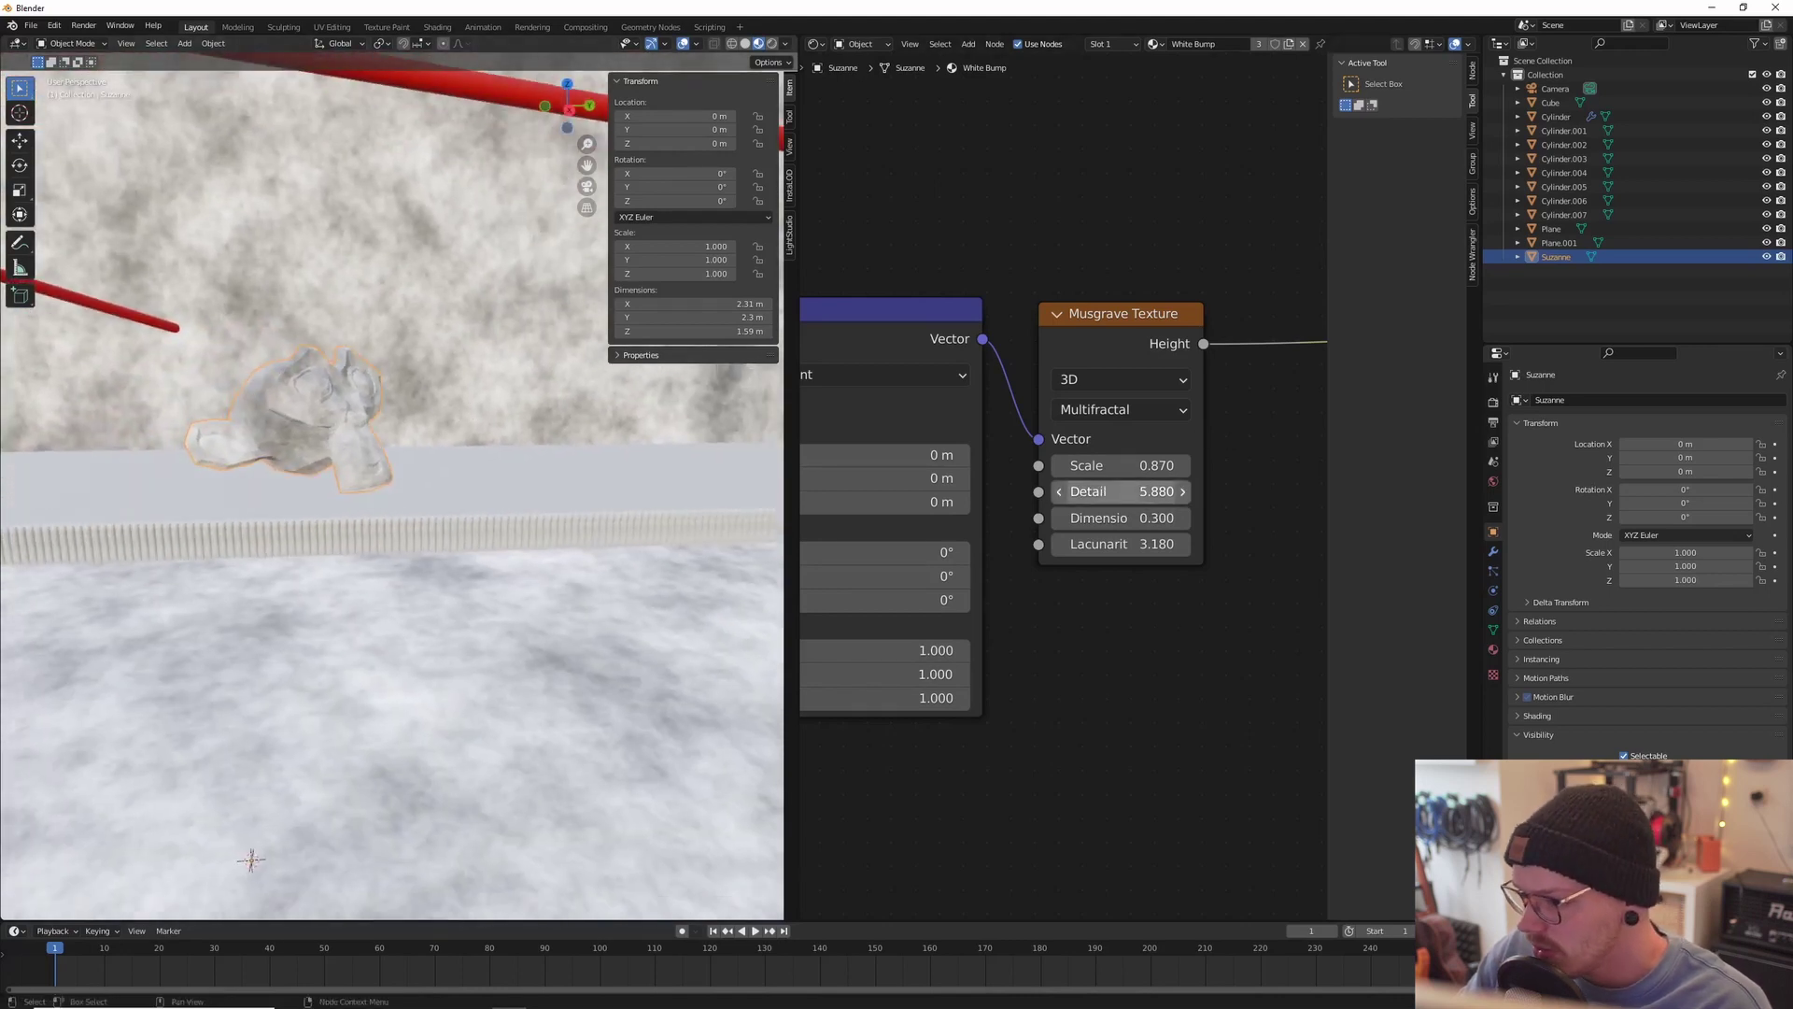
text(8)
key(Return)
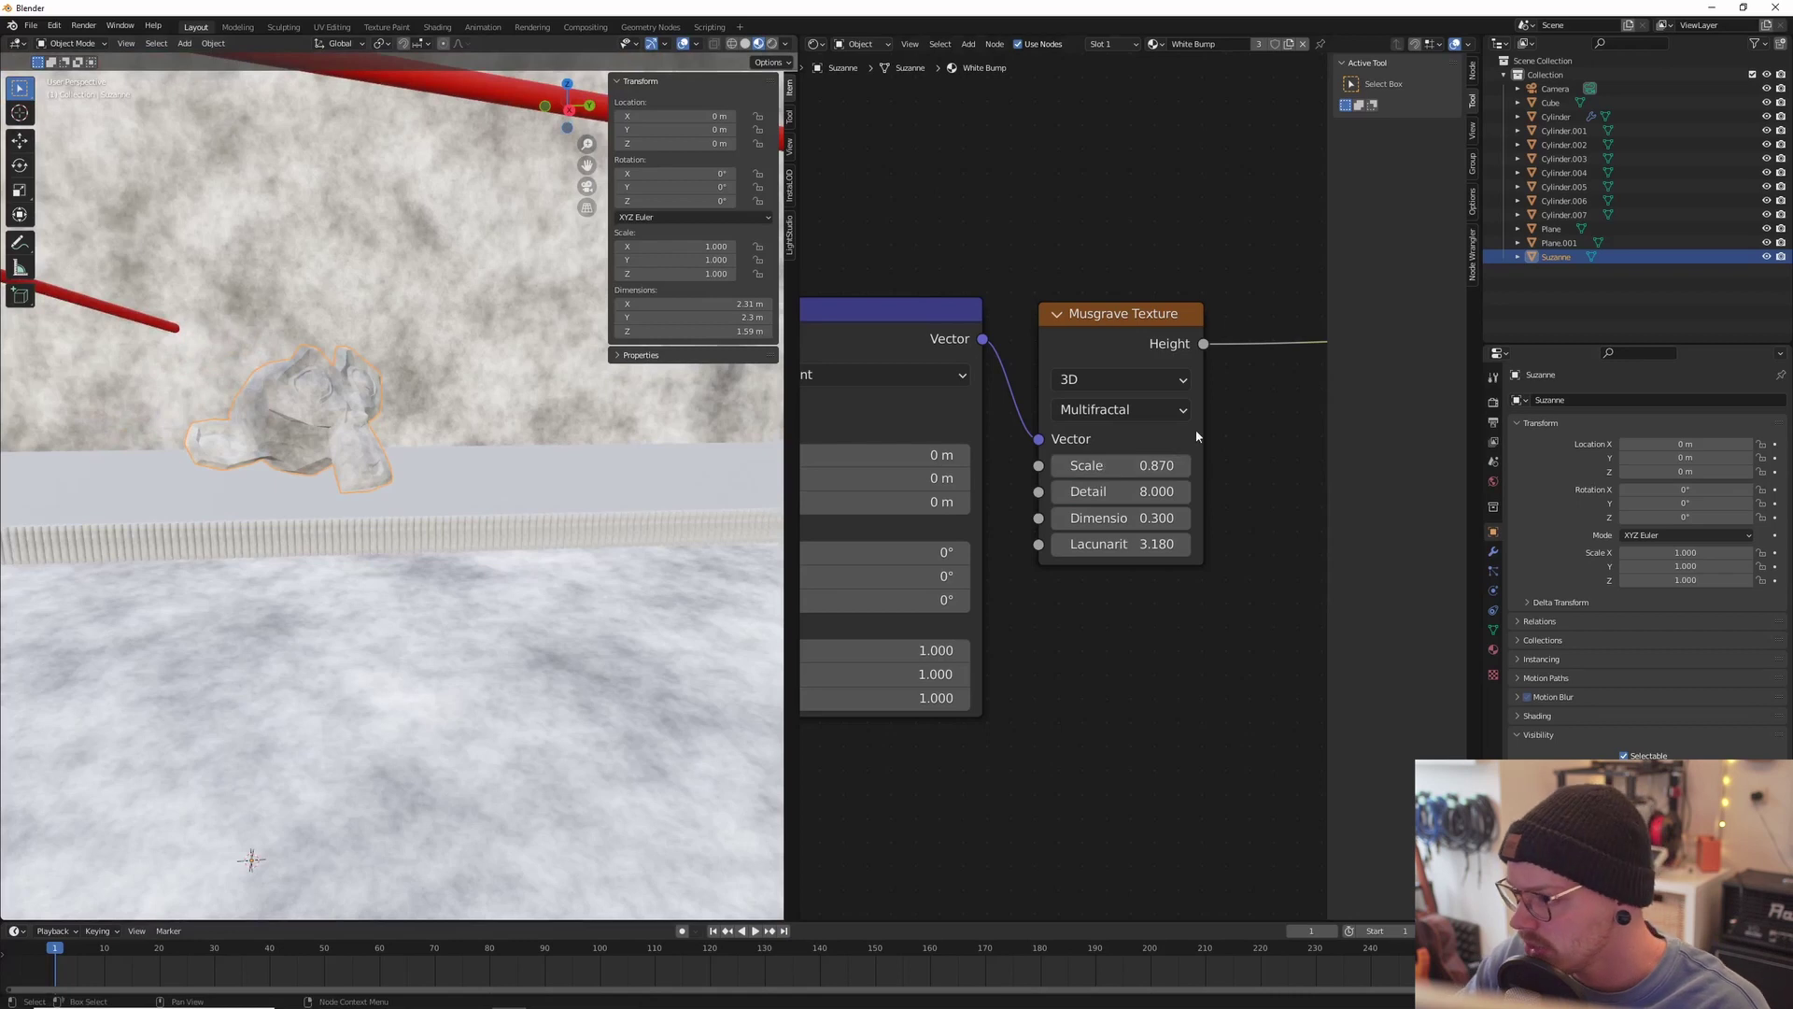
scroll(1190, 418, up, 3)
drag(1178, 464, 1100, 463)
Step: Insert a ColorRamp node on the link between the Musgrave Texture and the Principled BSDF's Base Color
middle_drag(502, 387, 402, 439)
scroll(1151, 603, down, 1)
scroll(1155, 561, down, 2)
middle_drag(1181, 516, 1013, 535)
key(shift+a)
click(1091, 439)
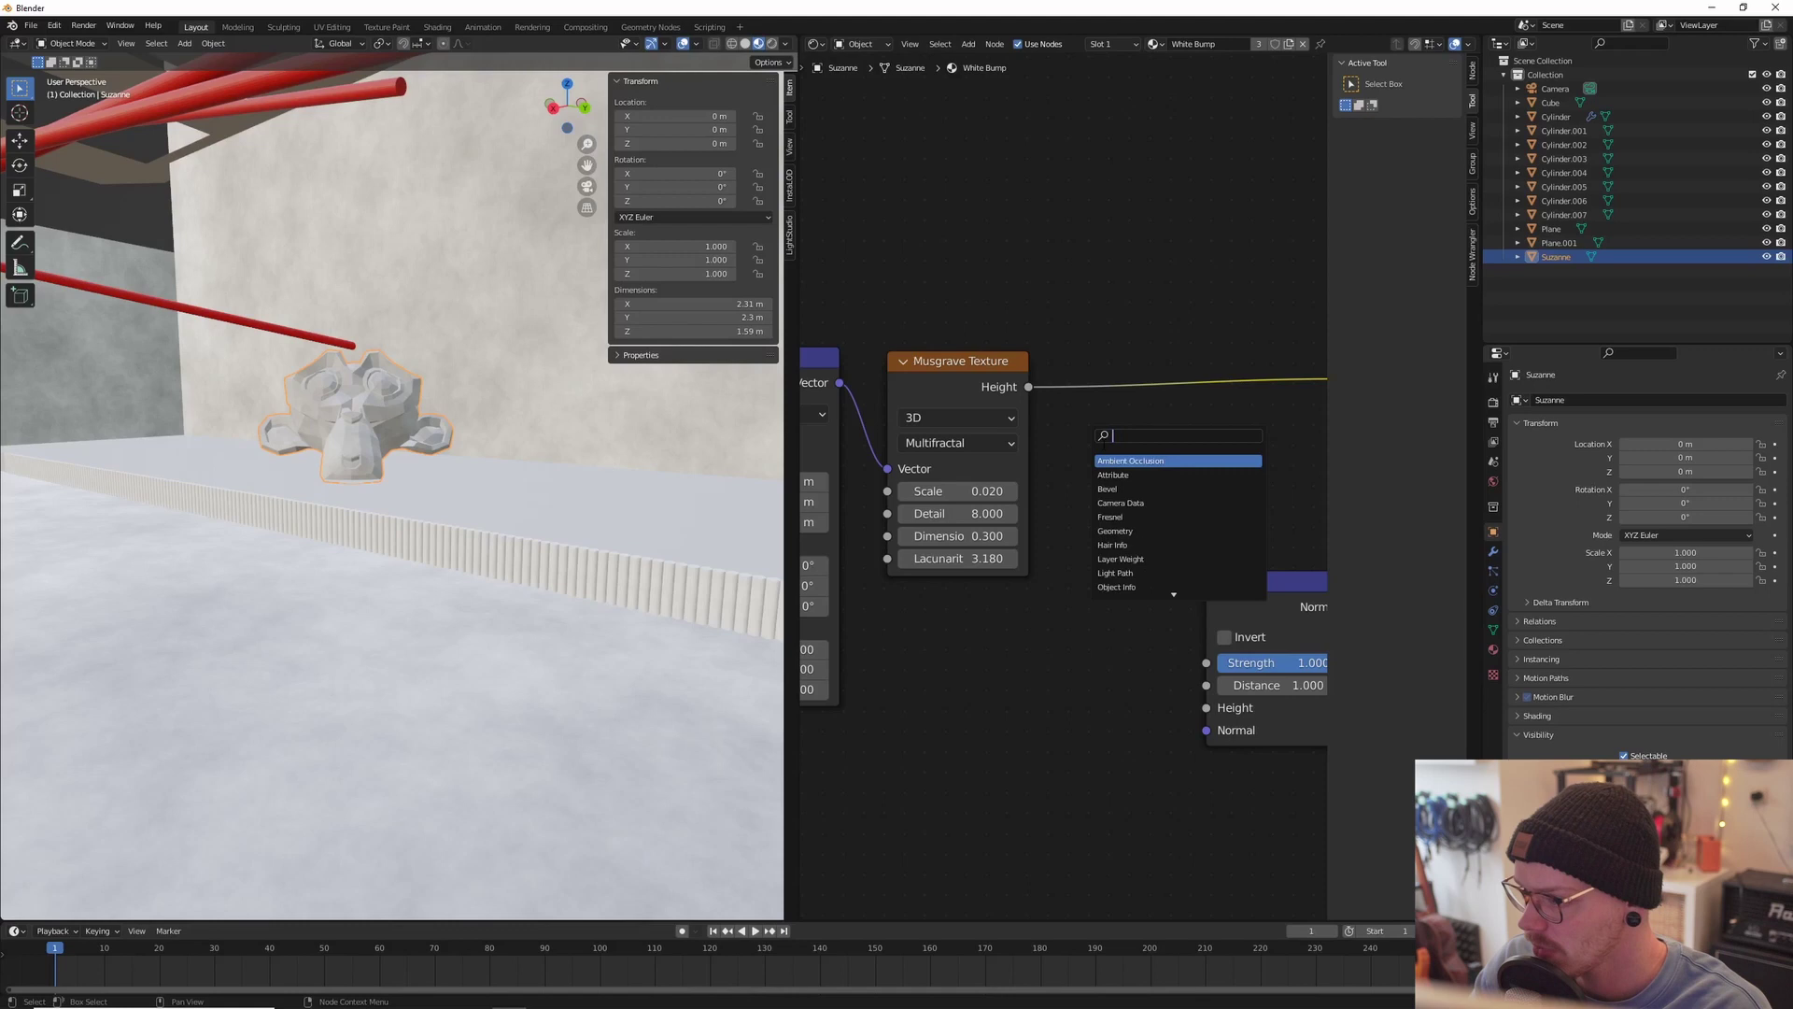
text(ramp)
key(Return)
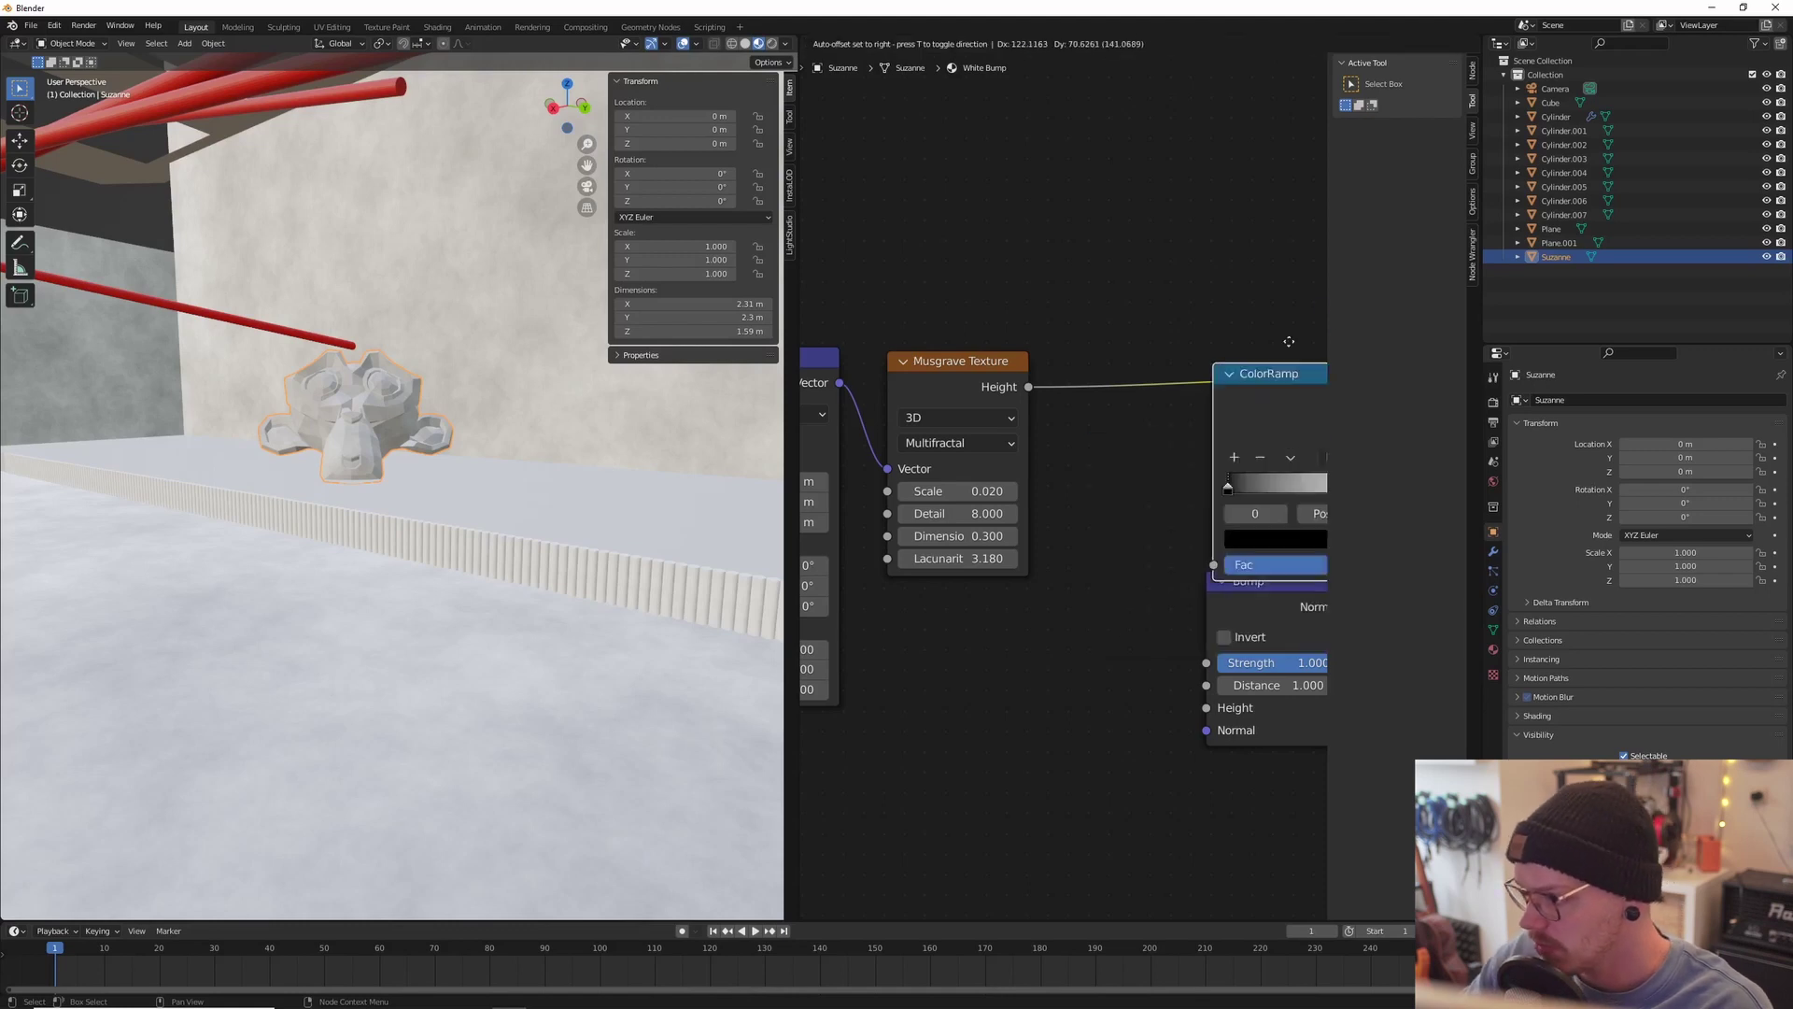
click(1137, 356)
Step: Move the ColorRamp's black stop to position 0.318 to increase the texture's contrast
middle_drag(1137, 355, 937, 258)
drag(932, 381, 1115, 385)
drag(999, 384, 958, 381)
scroll(1013, 286, down, 6)
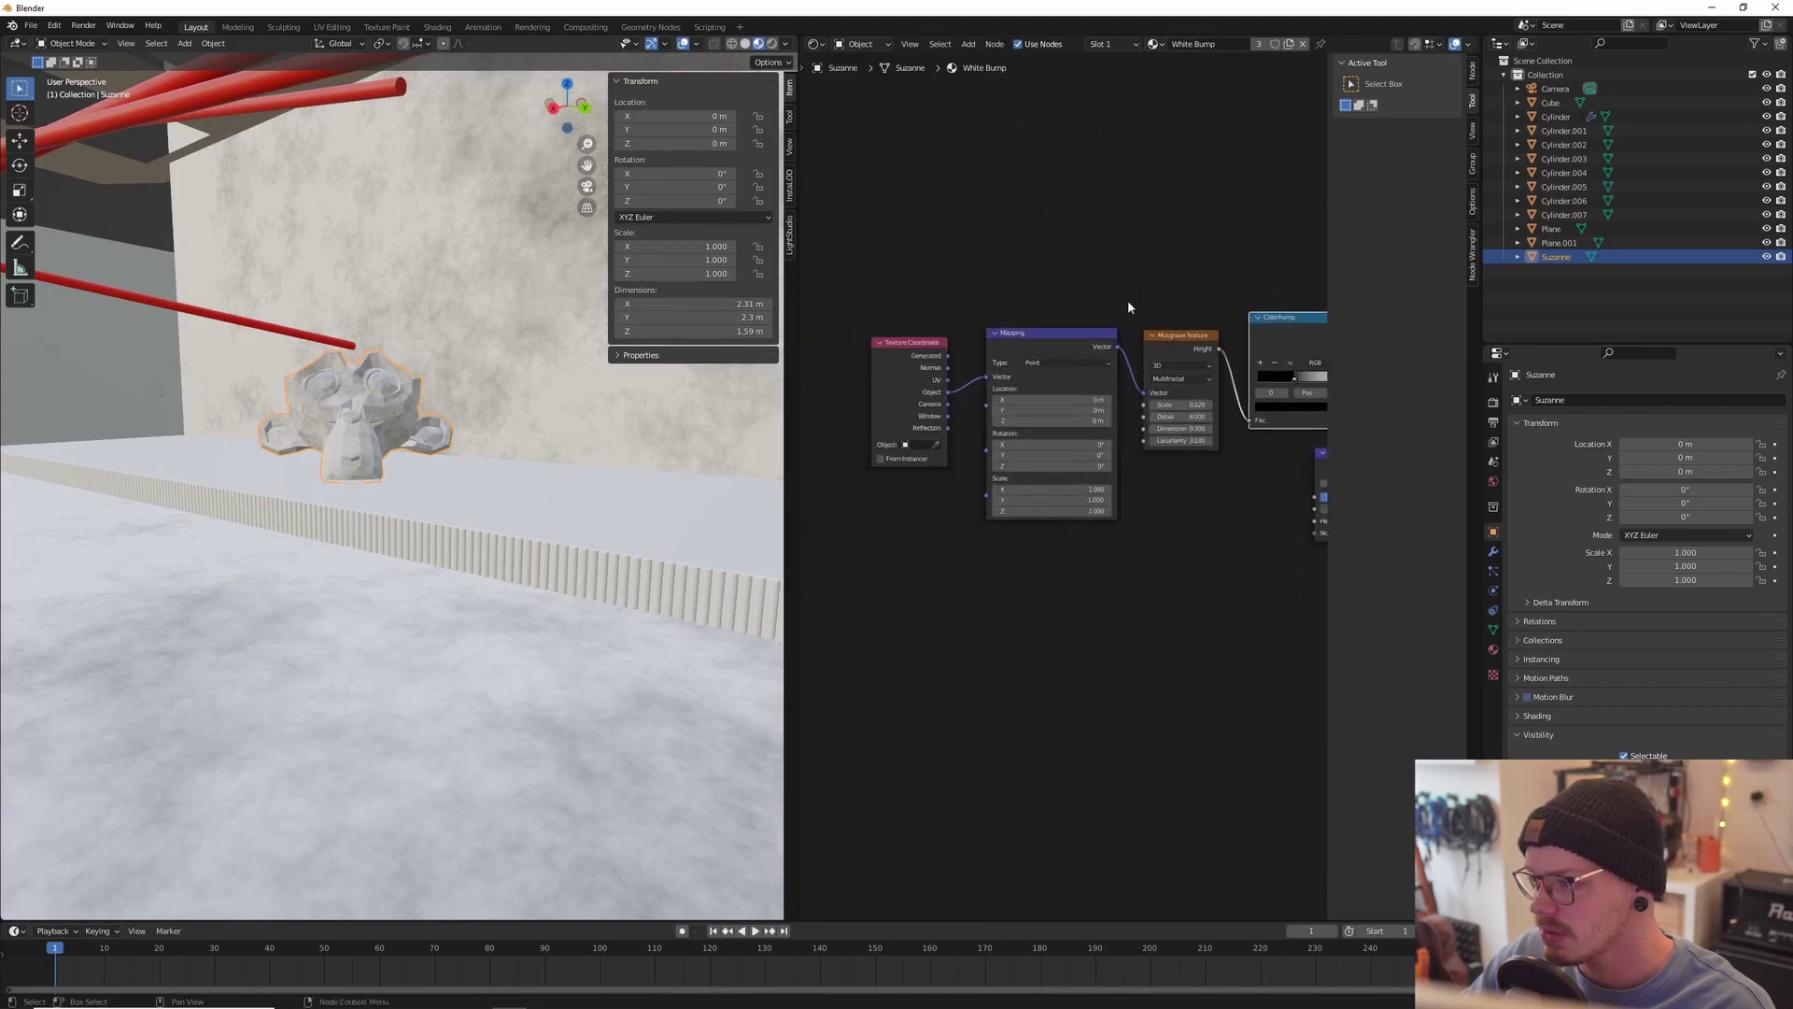
Step: Move the texture node chain away from the Bump and Principled BSDF nodes to make room
mouse_move(1243, 331)
mouse_down()
mouse_move(1063, 299)
mouse_move(1250, 332)
mouse_move(1240, 320)
mouse_up()
drag(900, 289, 1302, 395)
key(g)
click(1036, 366)
scroll(1039, 402, up, 3)
middle_drag(1242, 383, 1092, 383)
scroll(1000, 441, down, 3)
Step: Link the ColorRamp's Color output to the Bump node's Height
click(945, 399)
drag(1034, 333, 1238, 542)
scroll(1196, 549, up, 2)
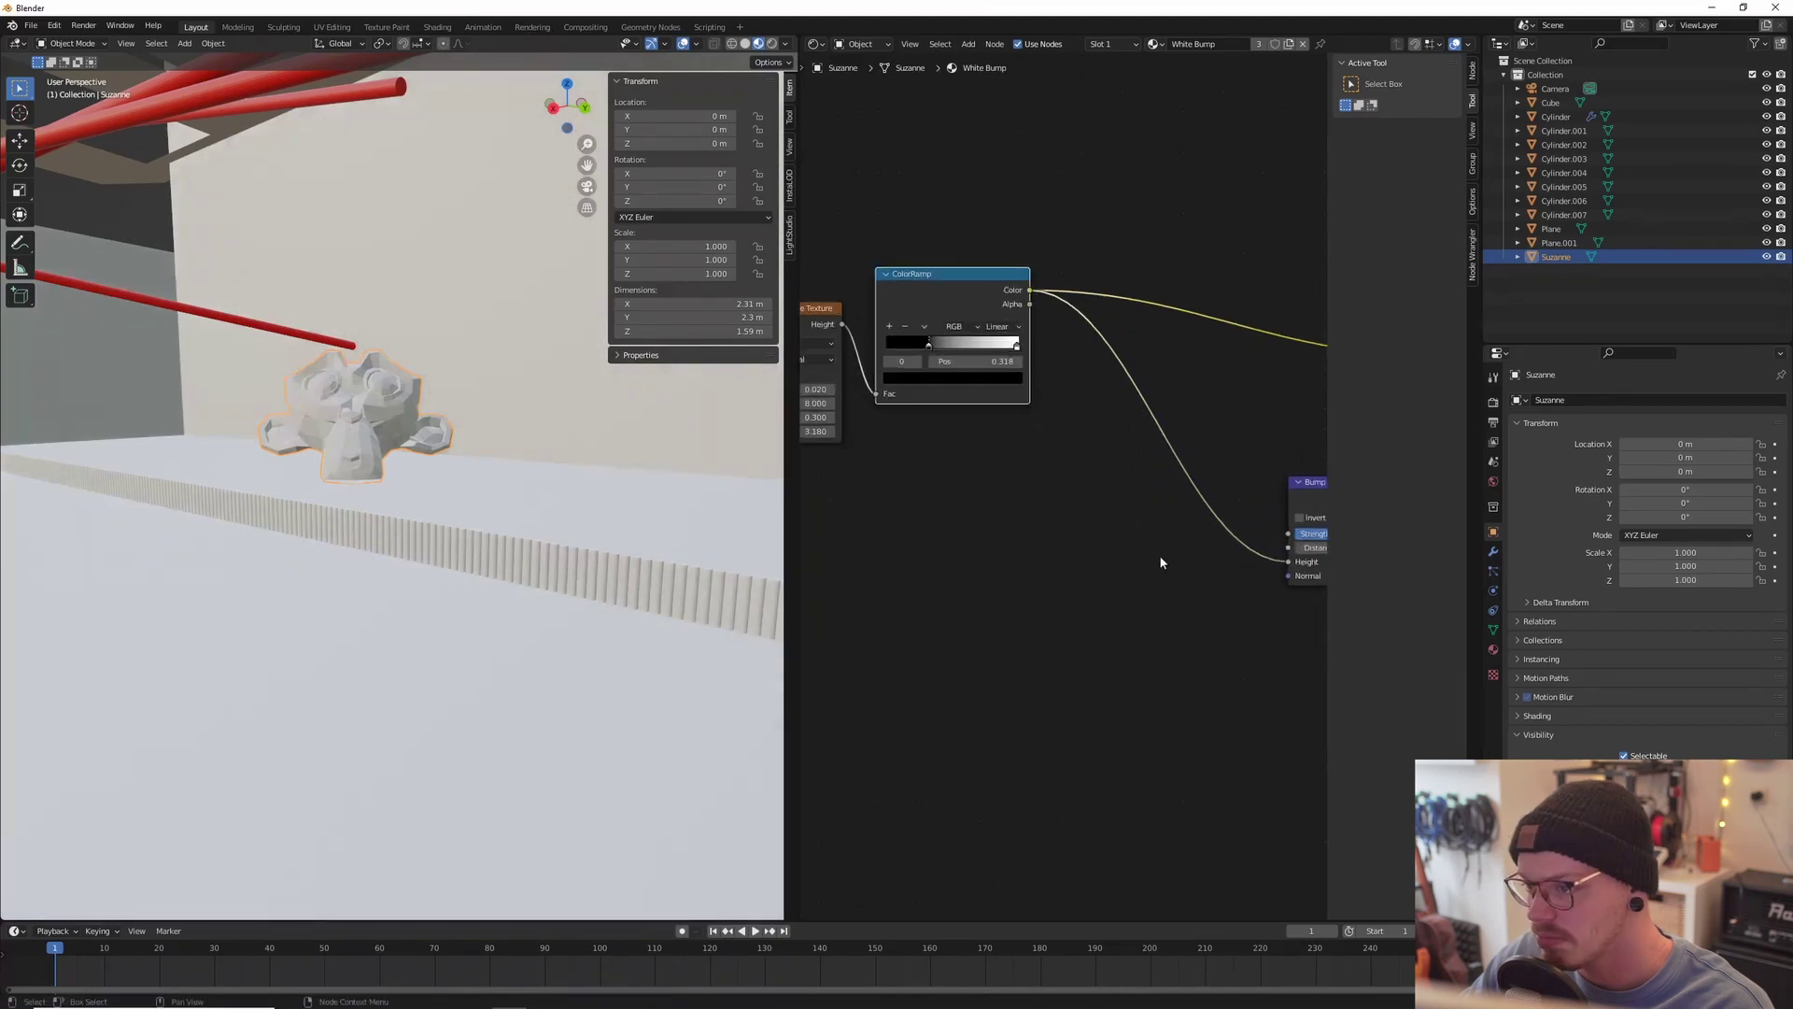
Step: Link the Bump's Normal output to the Principled BSDF's Normal and set the bump strength to 0.15
middle_drag(1159, 554, 1021, 536)
scroll(1121, 505, up, 3)
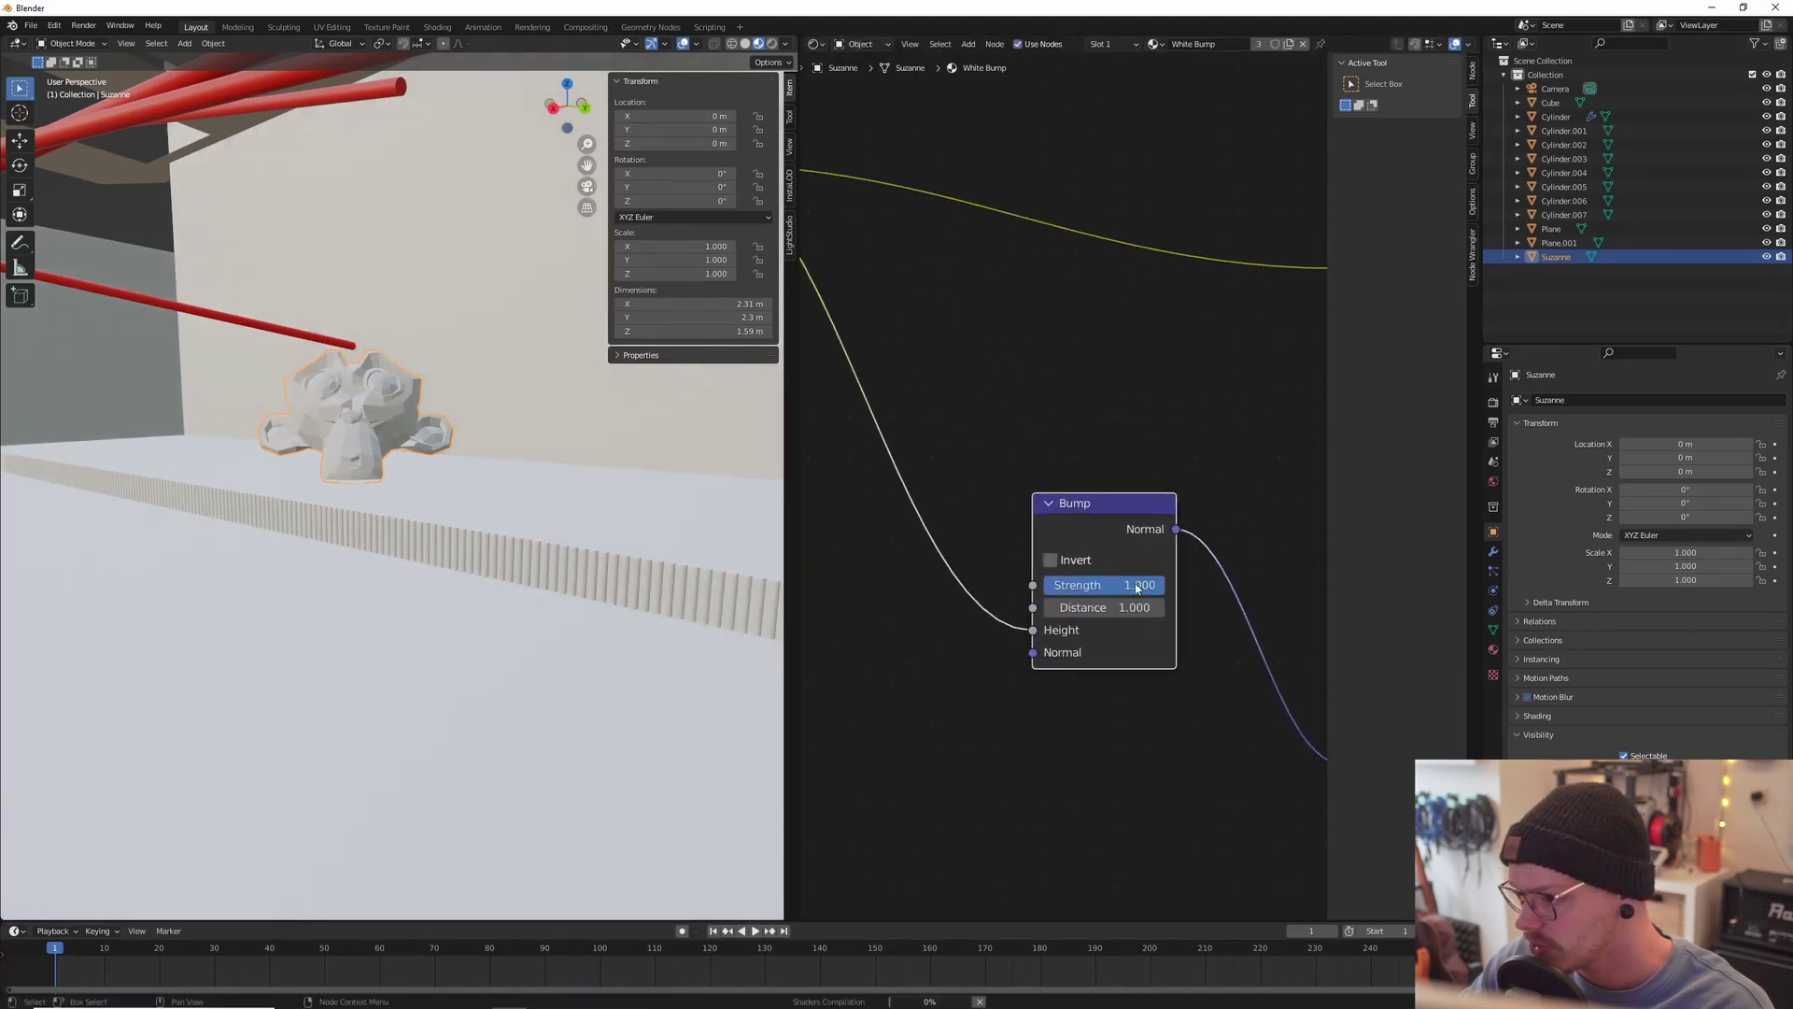
click(1117, 592)
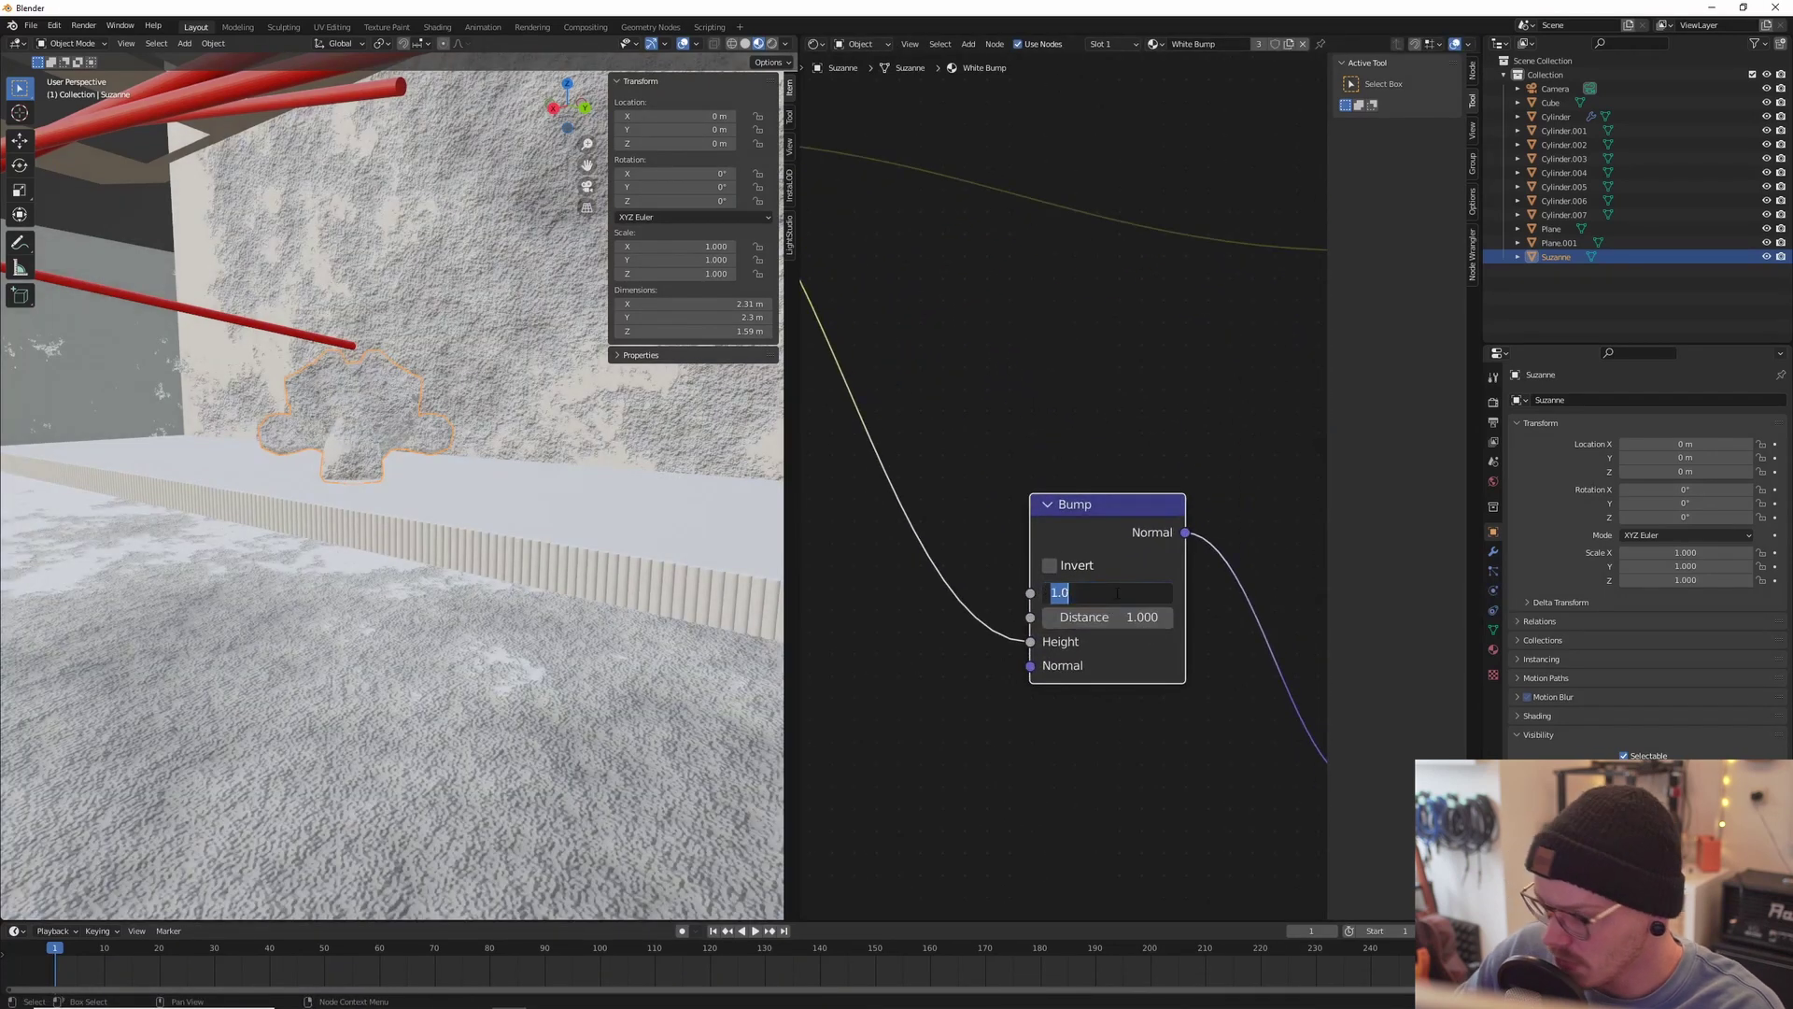
key(Return)
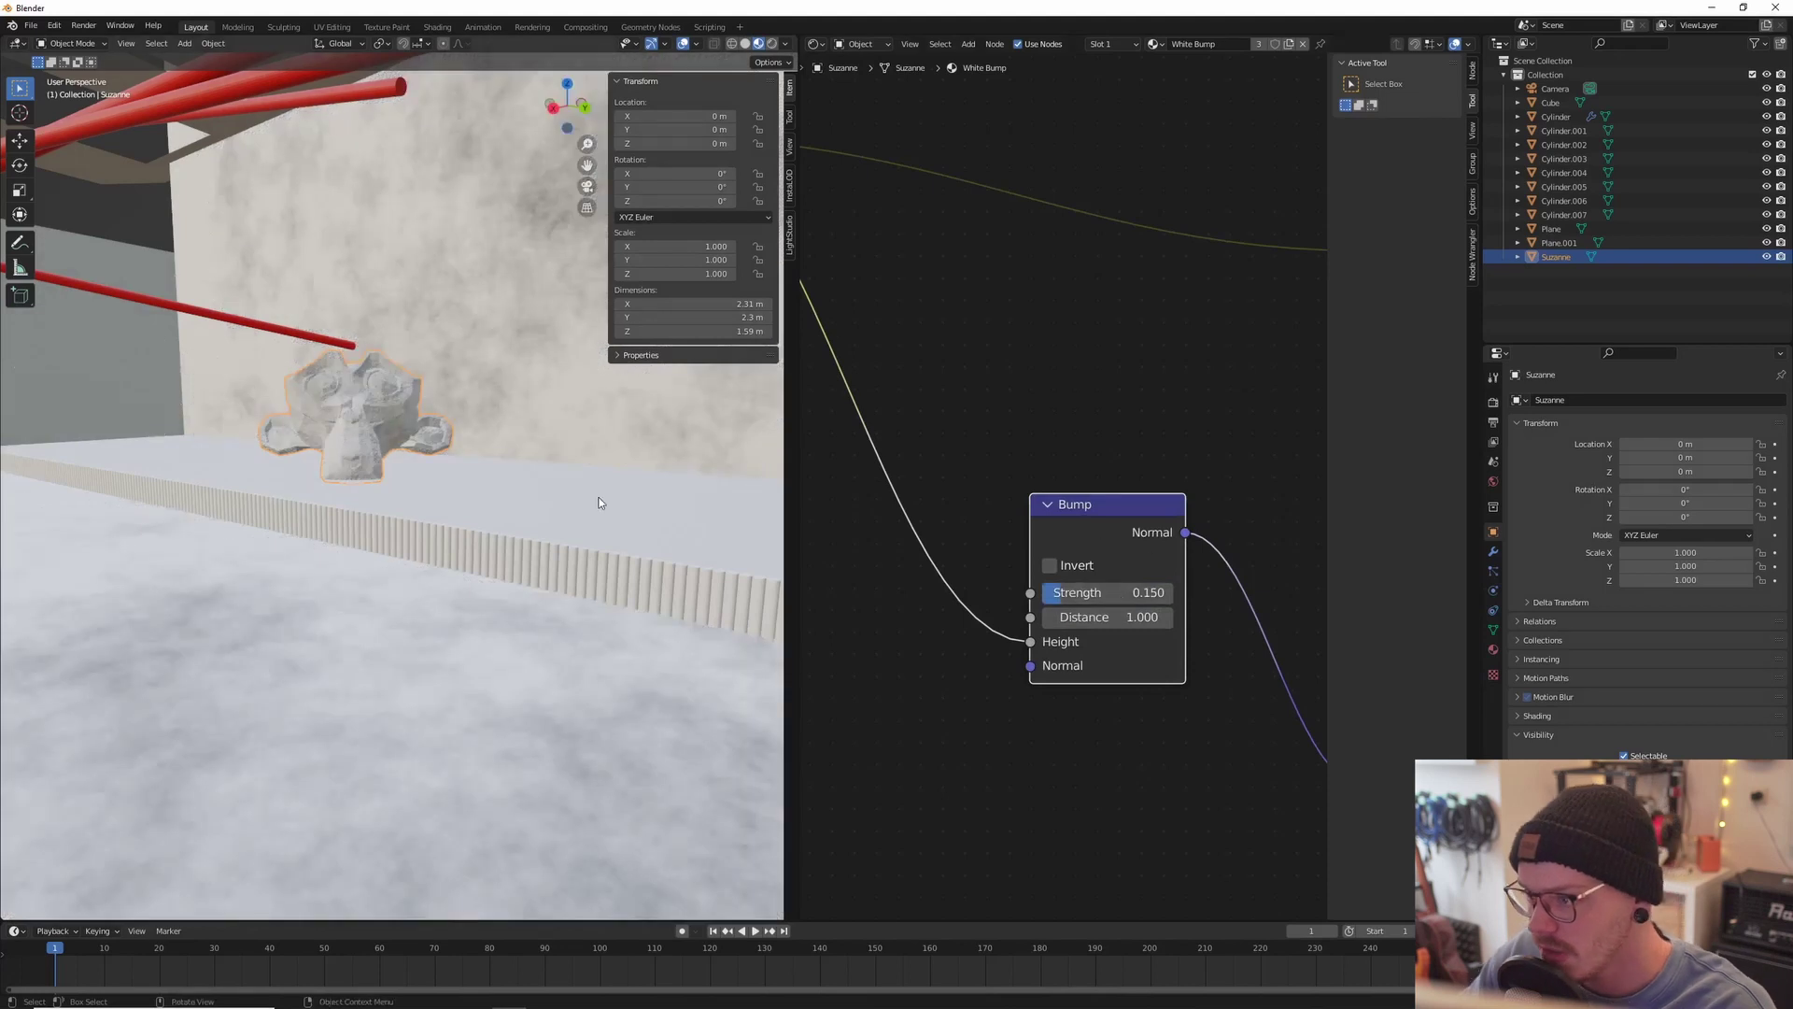
Step: Disconnect the ColorRamp from Base Color, set the Base Color to black and inspect the bump on the wall up close
scroll(1137, 381, down, 6)
middle_drag(1223, 334, 1114, 330)
scroll(1065, 495, up, 2)
drag(1132, 307, 1074, 322)
click(1270, 307)
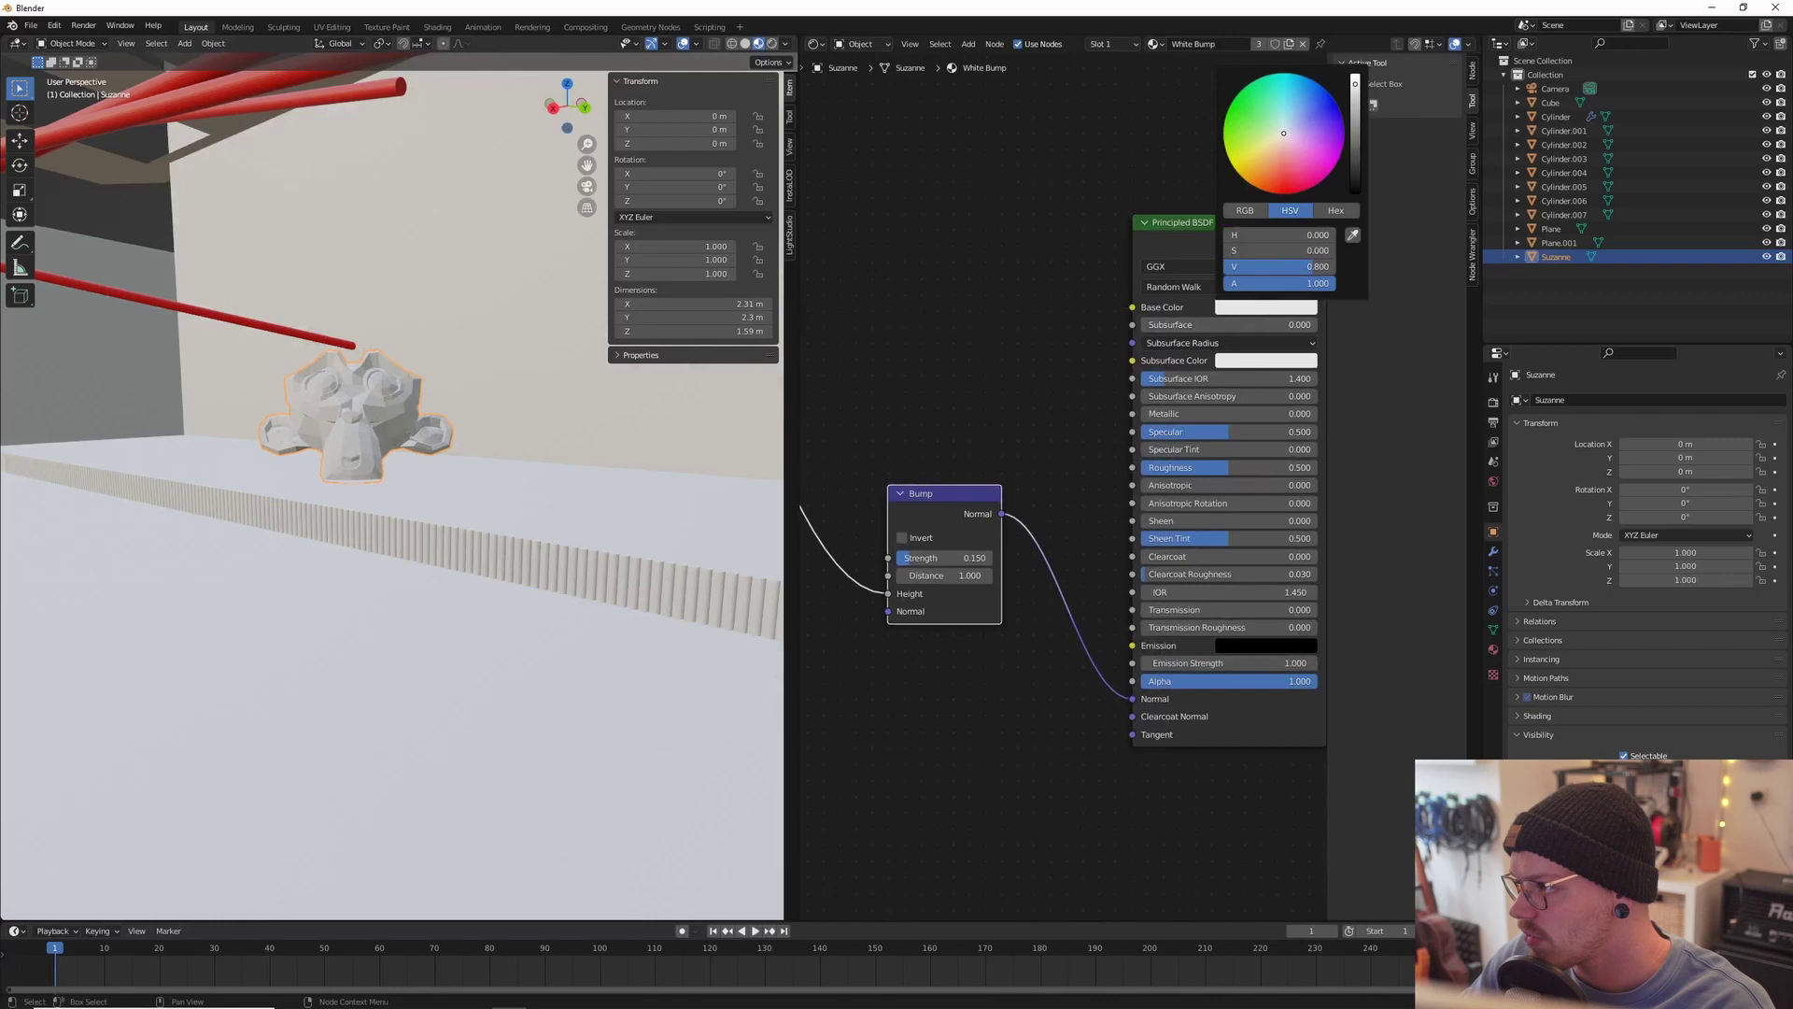
drag(1355, 89, 1347, 150)
scroll(350, 462, up, 5)
middle_drag(351, 469, 500, 435)
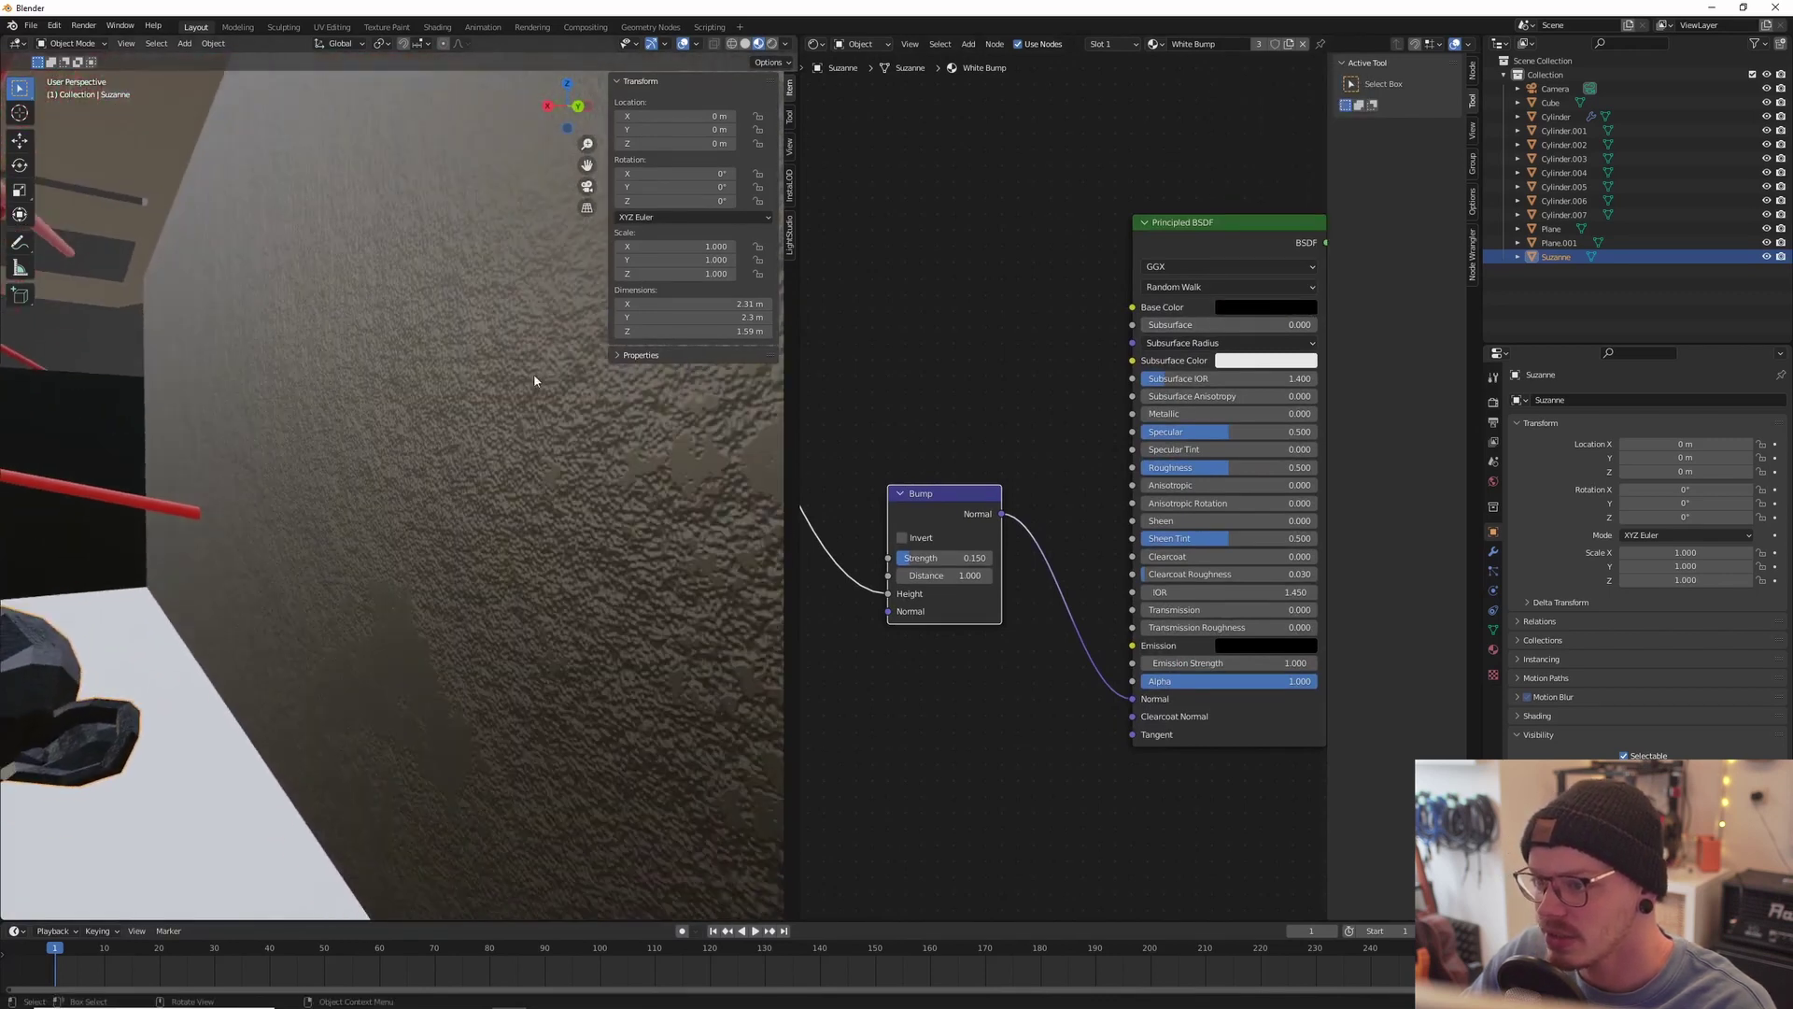
middle_drag(342, 411, 487, 517)
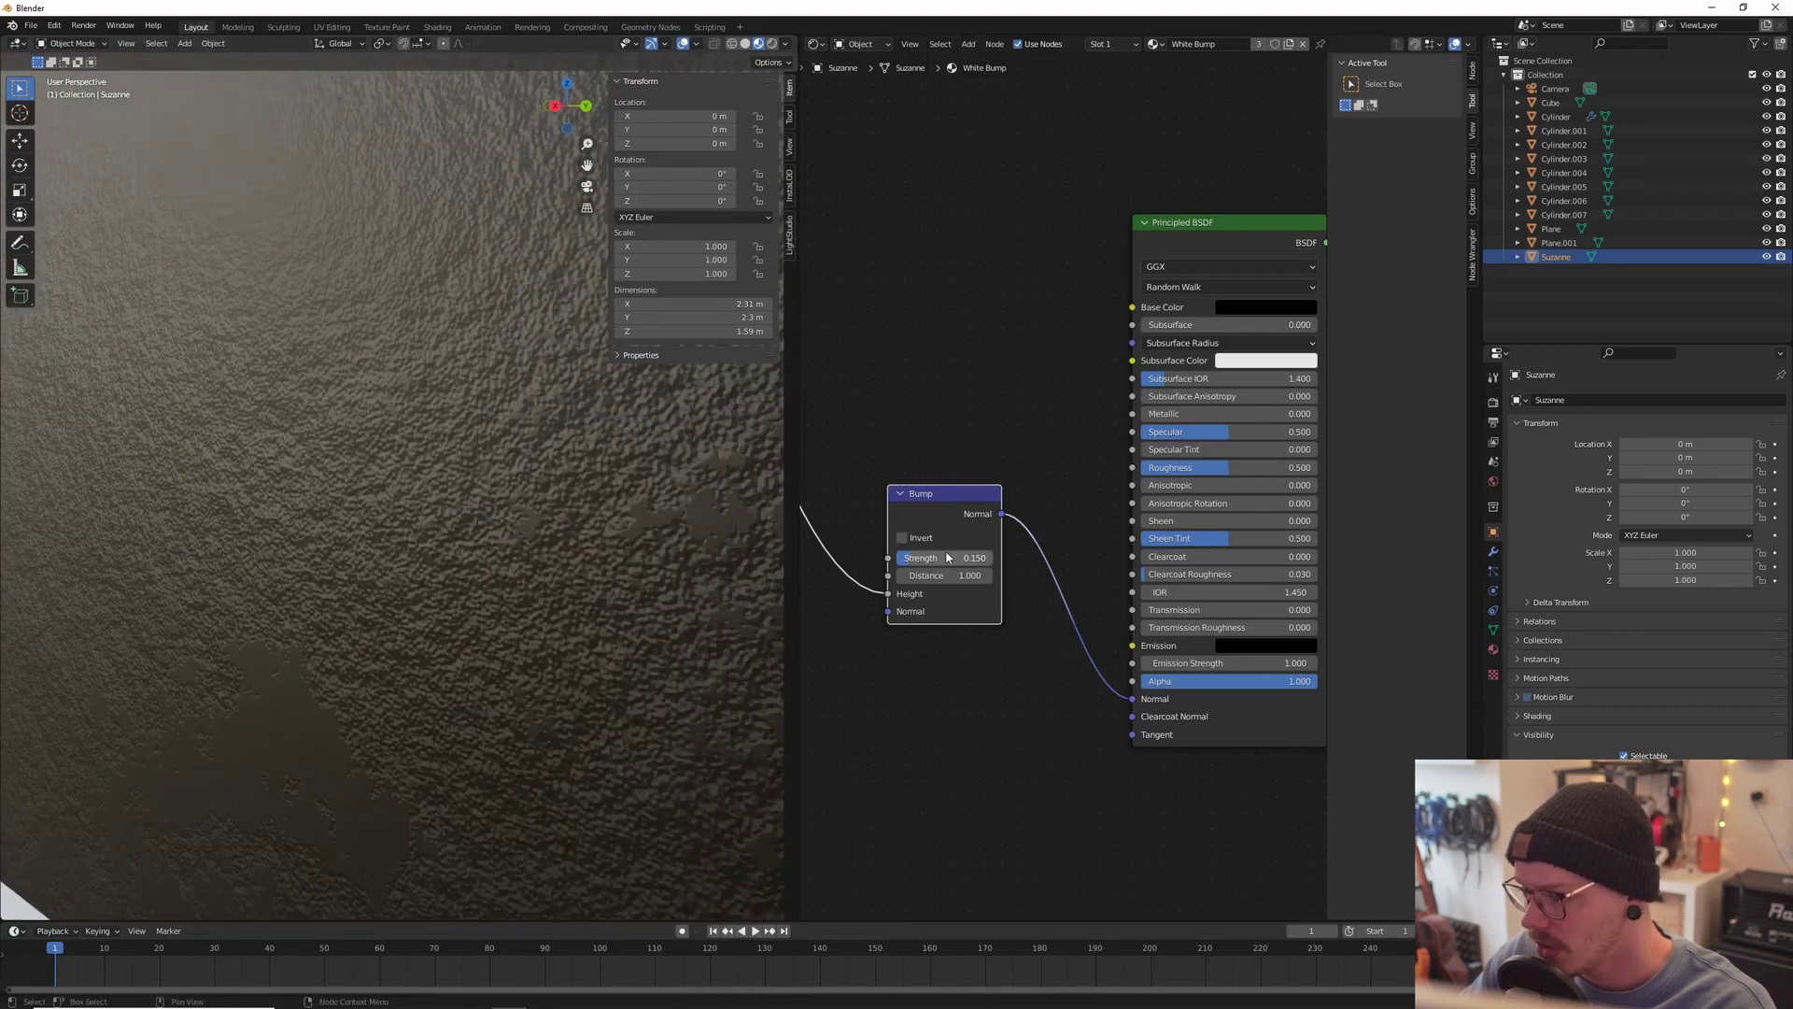
Step: Set the Musgrave Texture's detail to 10
scroll(944, 472, up, 2)
middle_drag(944, 472, 1160, 516)
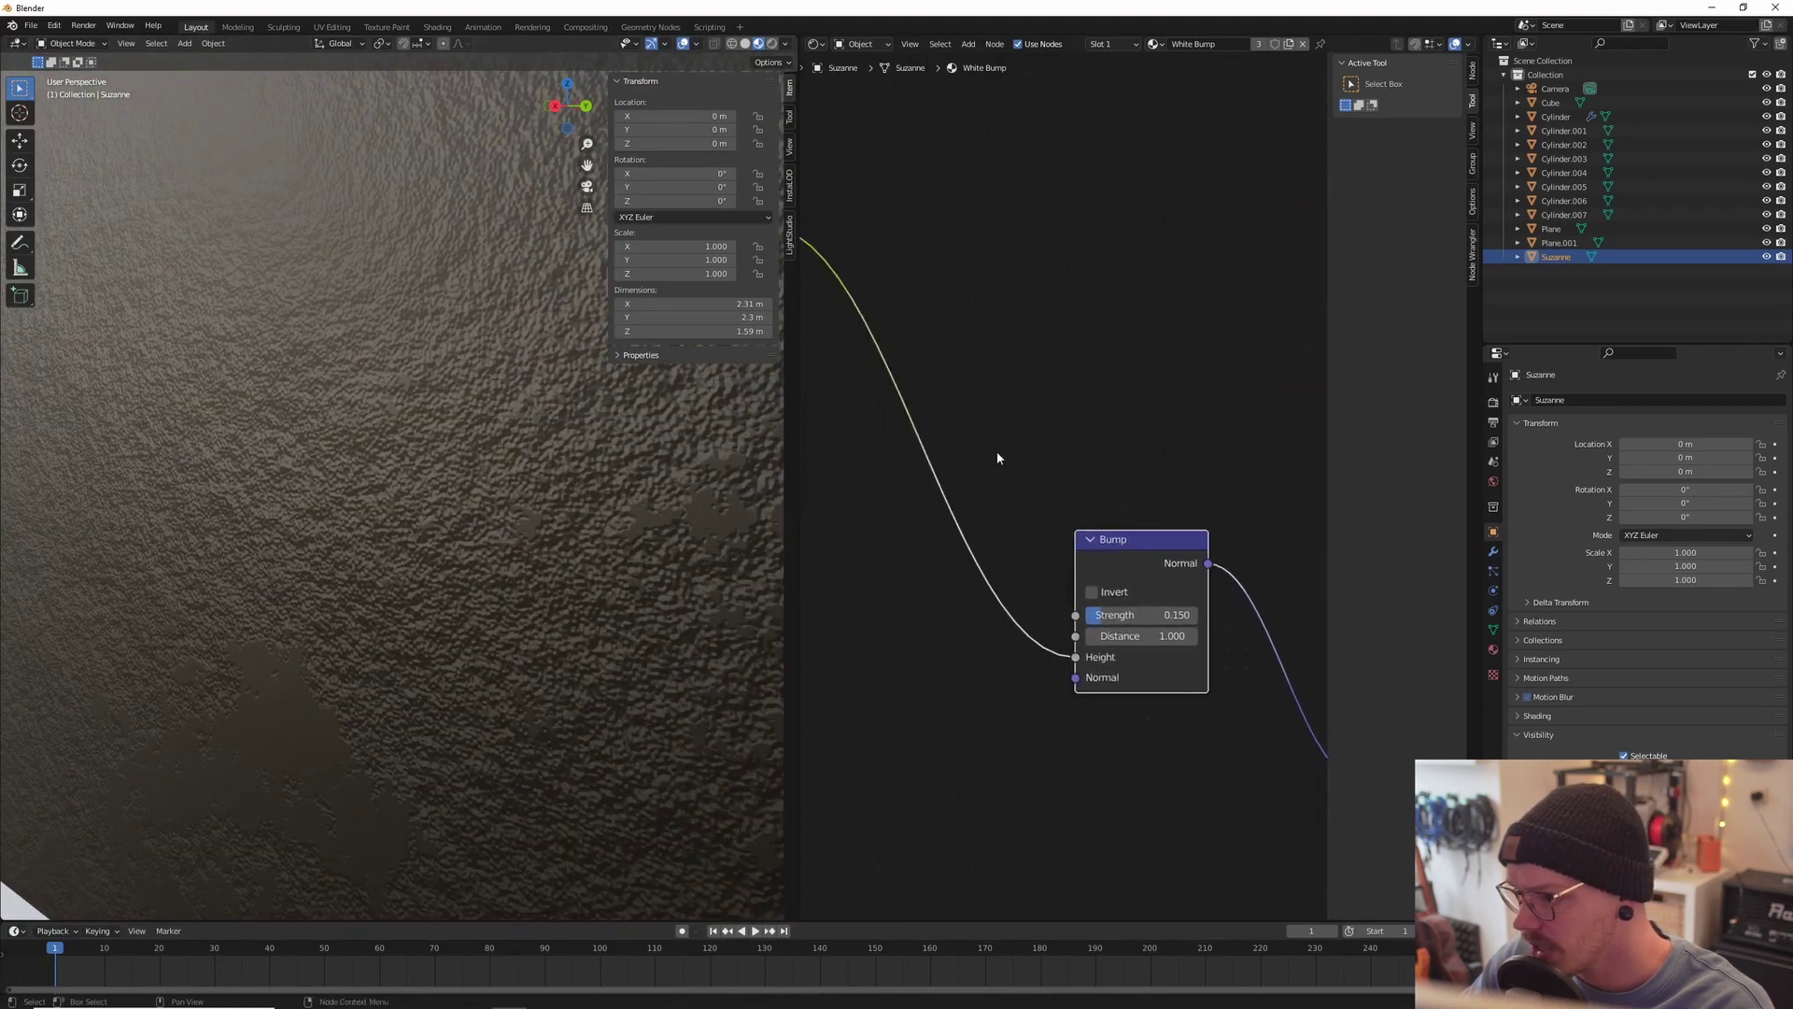
middle_drag(1000, 452, 1322, 569)
middle_drag(931, 541, 1194, 539)
scroll(1179, 557, up, 2)
drag(1131, 564, 1247, 564)
click(1166, 562)
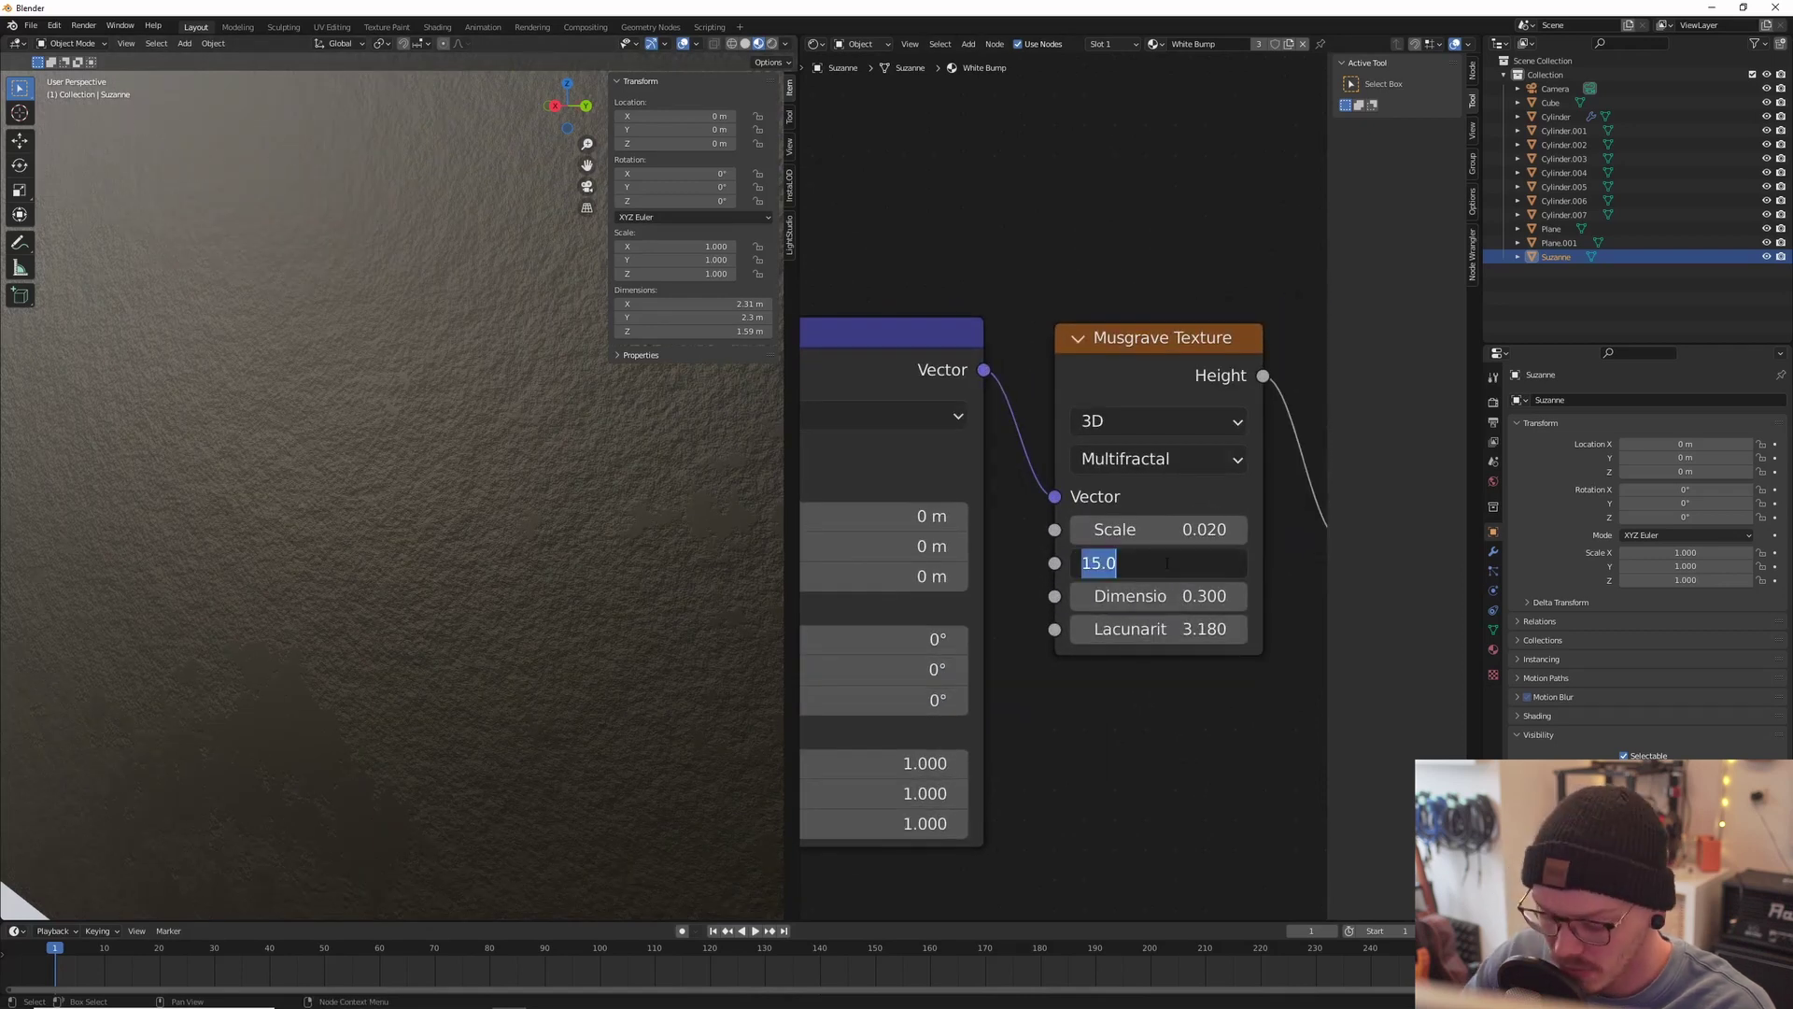
key(Return)
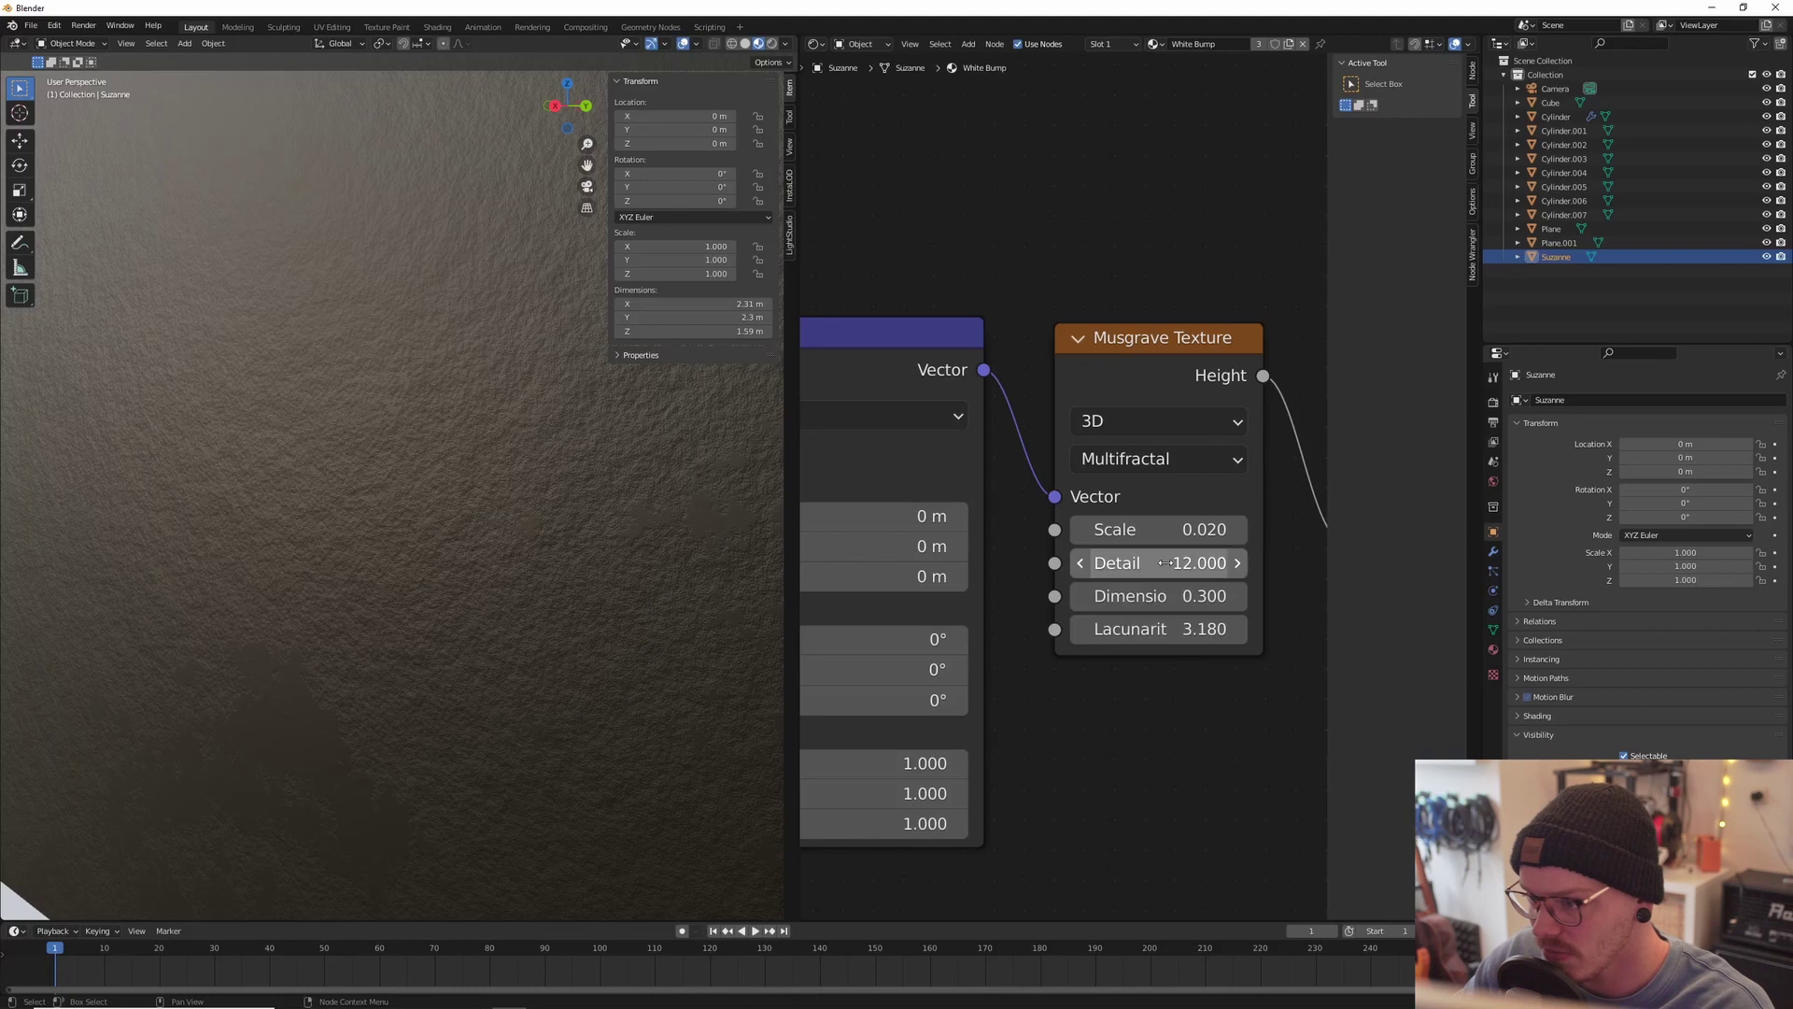
click(1194, 560)
text(10)
key(Return)
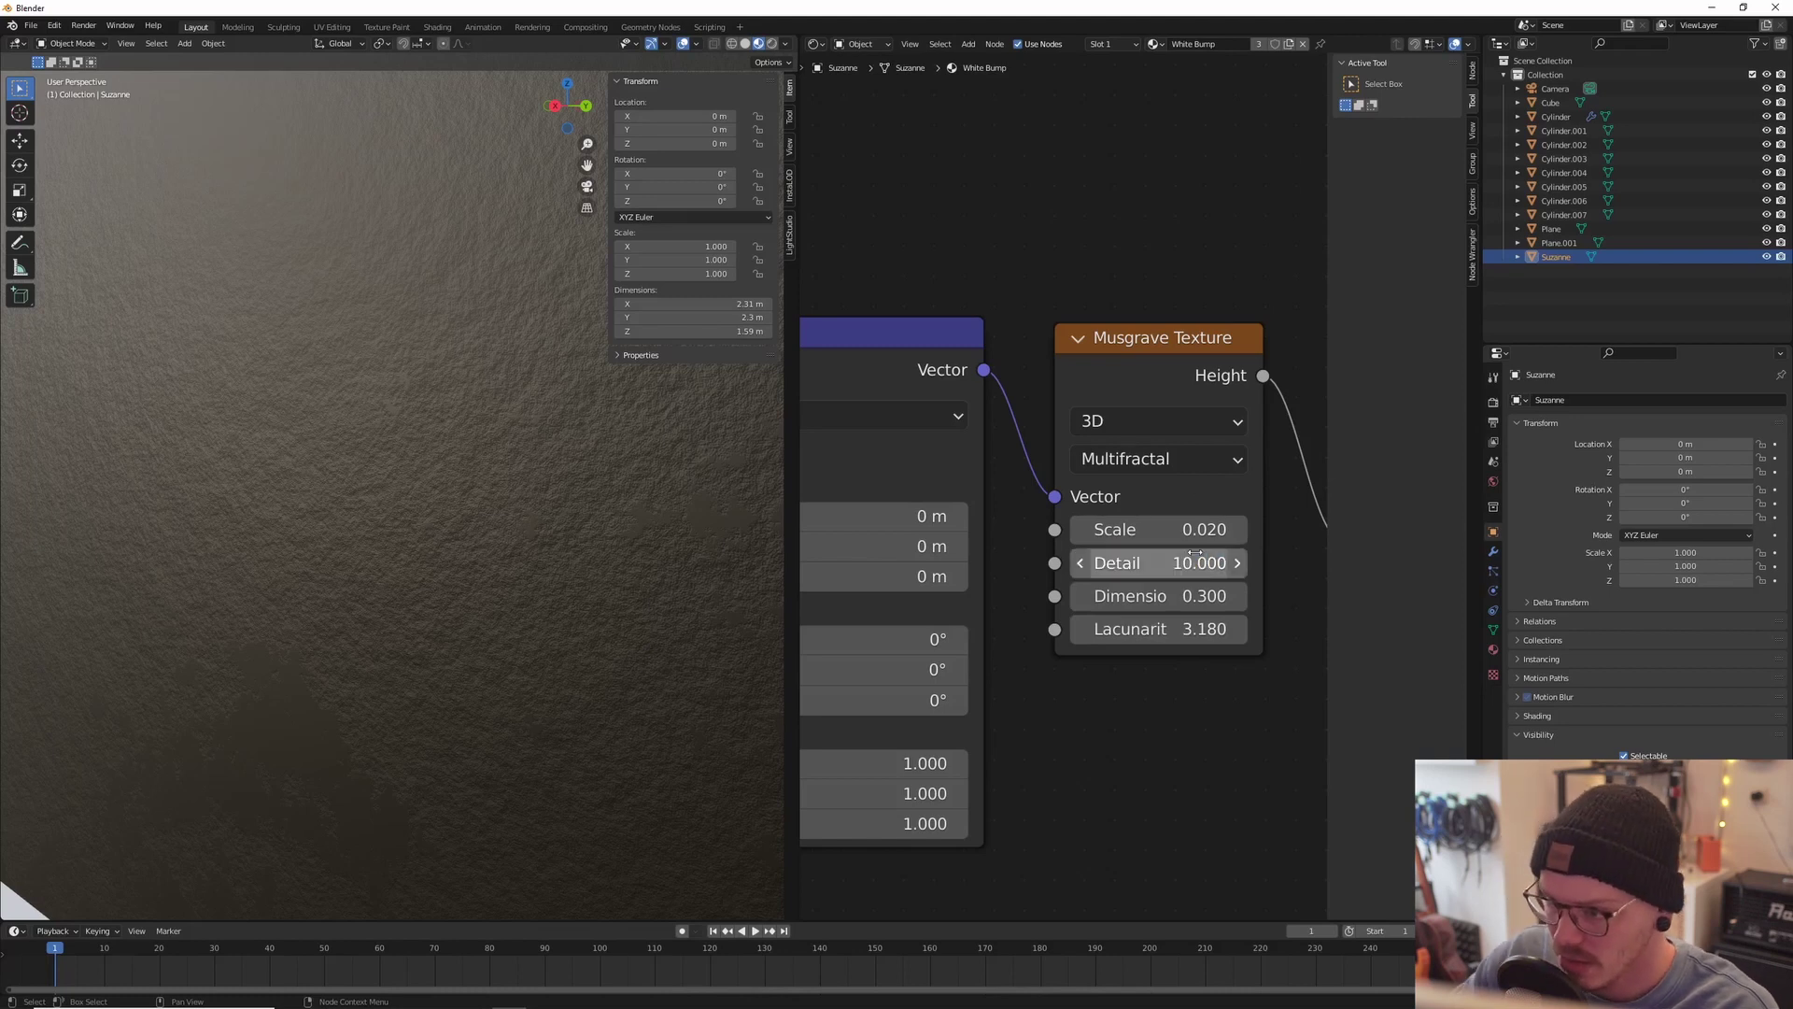
Step: Link the ColorRamp's Color output to the Principled BSDF's Roughness and check the reflections on the wall
scroll(1197, 552, down, 5)
middle_drag(1326, 485, 1236, 512)
scroll(1236, 509, up, 6)
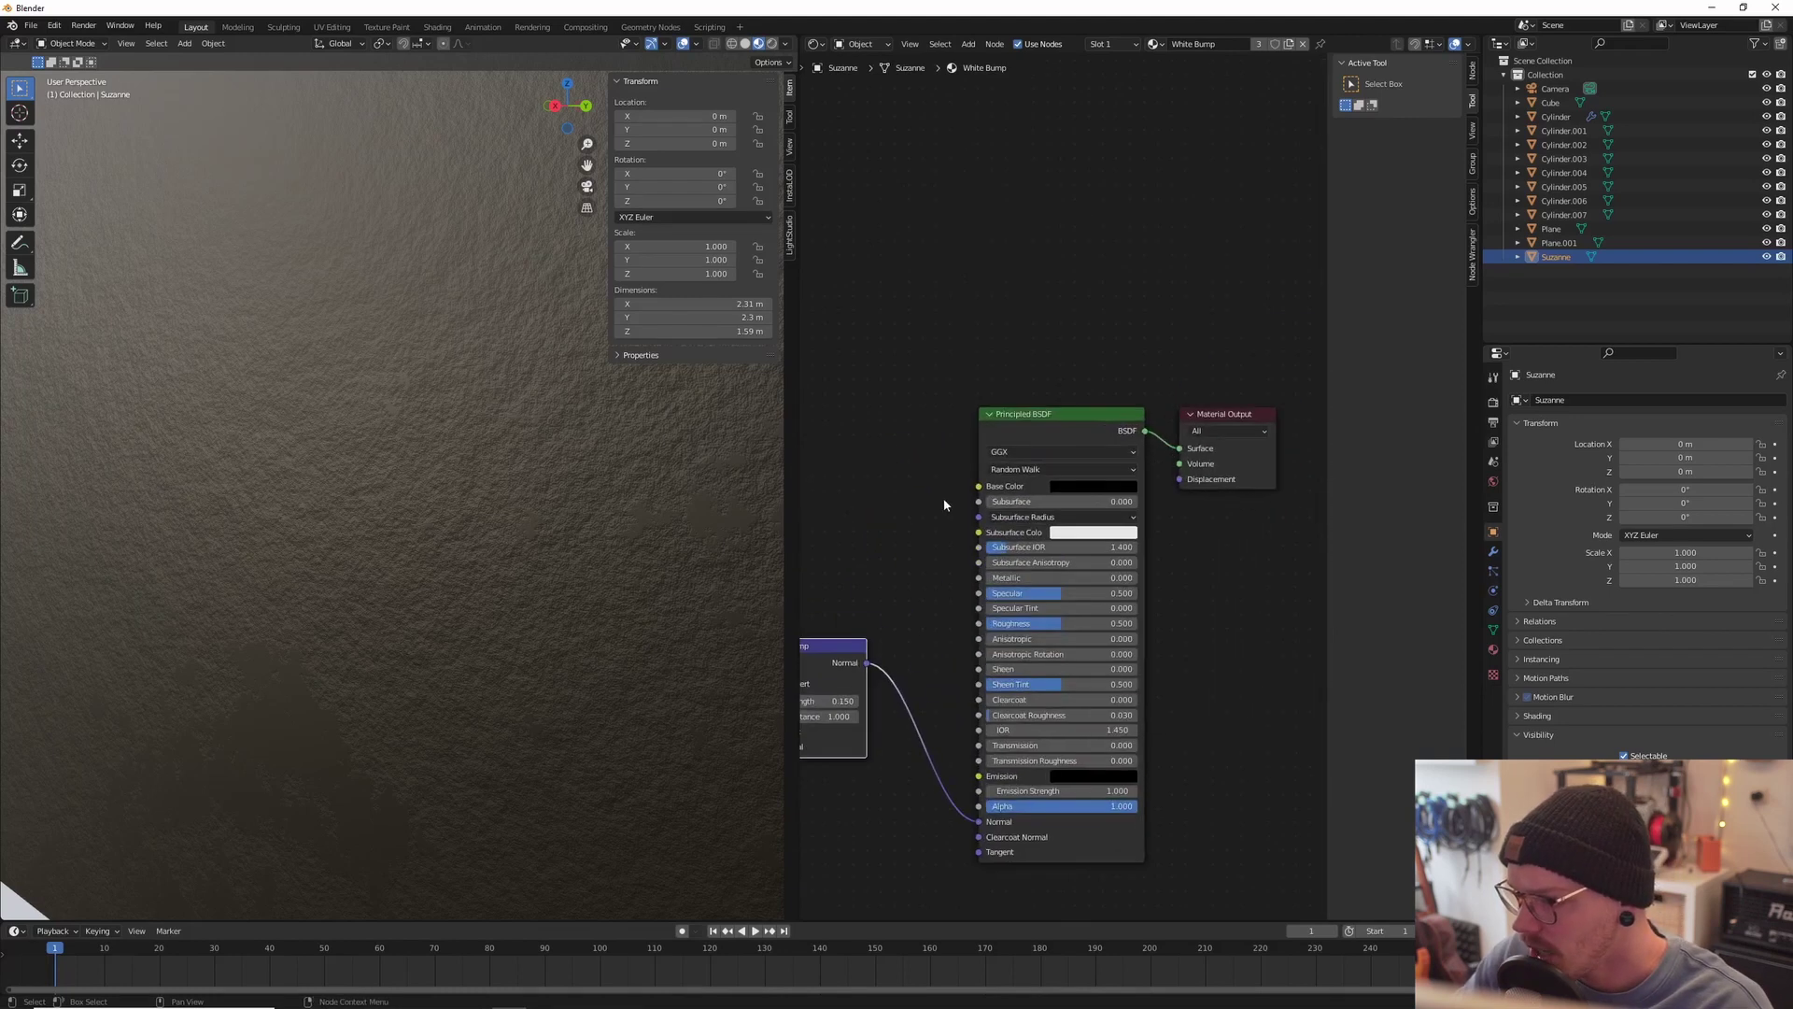
middle_drag(952, 504, 1257, 428)
middle_drag(907, 343, 943, 342)
scroll(1093, 376, down, 1)
middle_drag(1123, 384, 1056, 346)
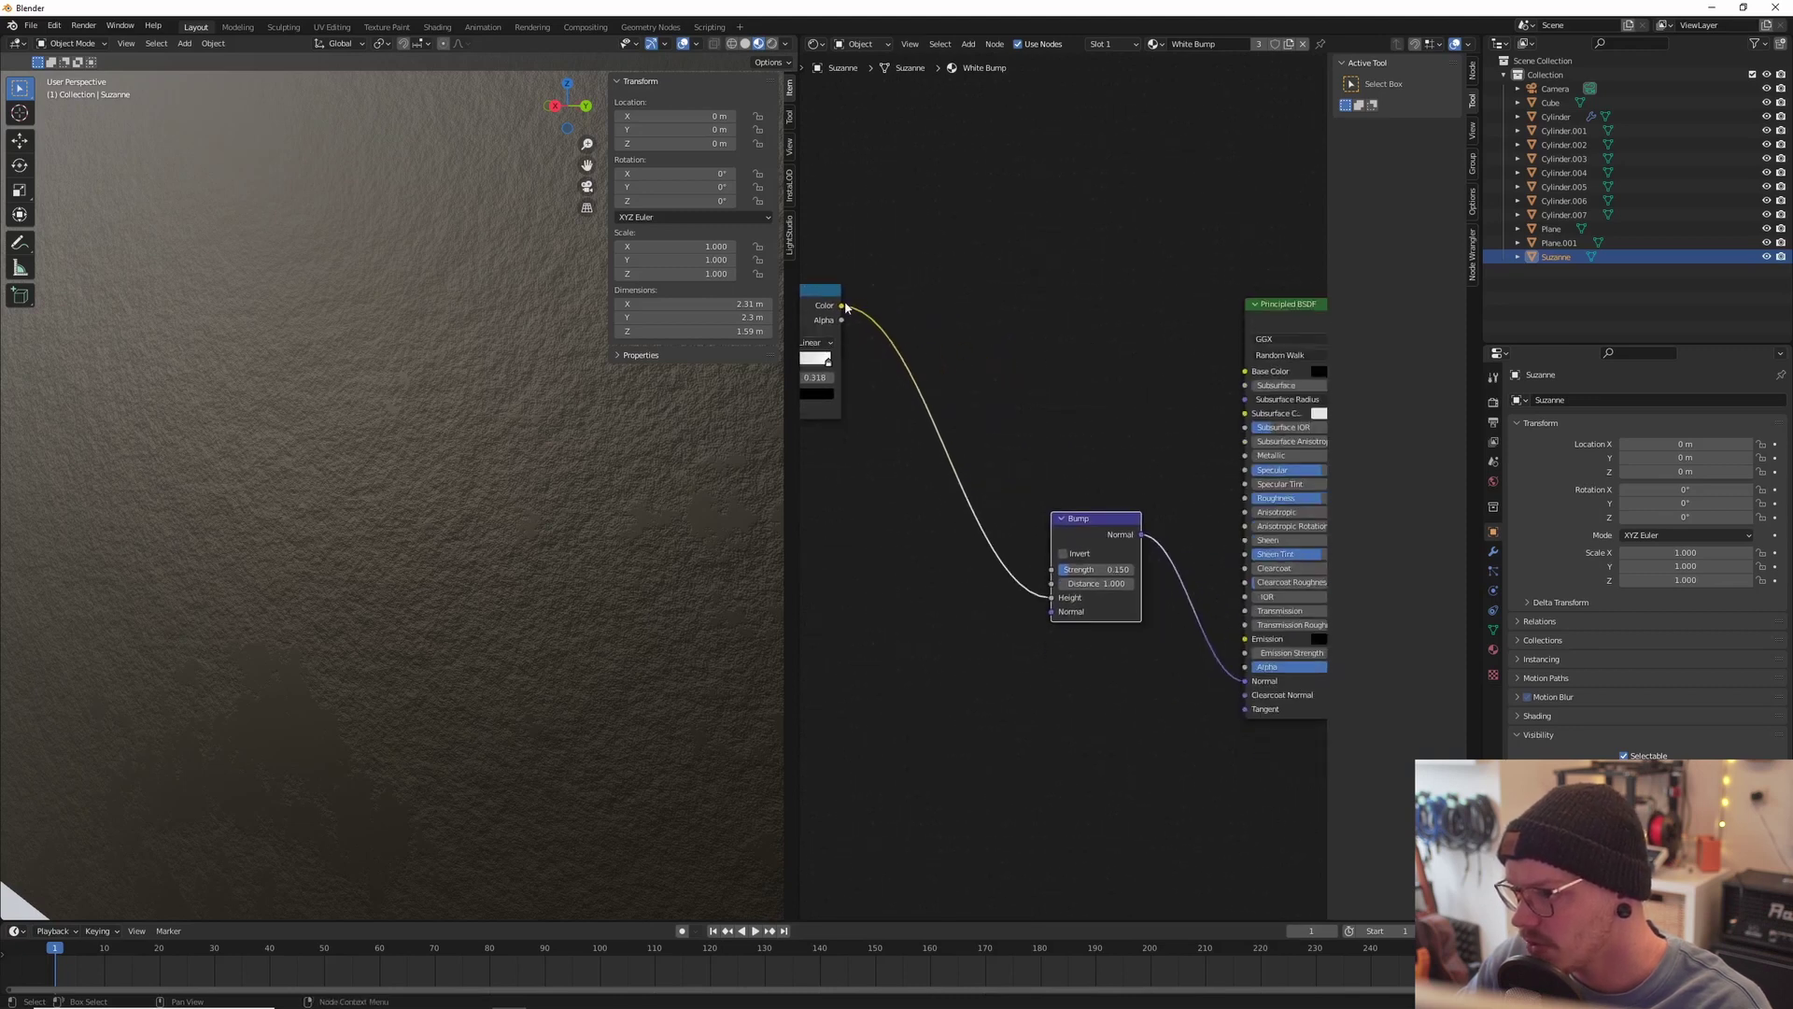
drag(1252, 502, 1250, 499)
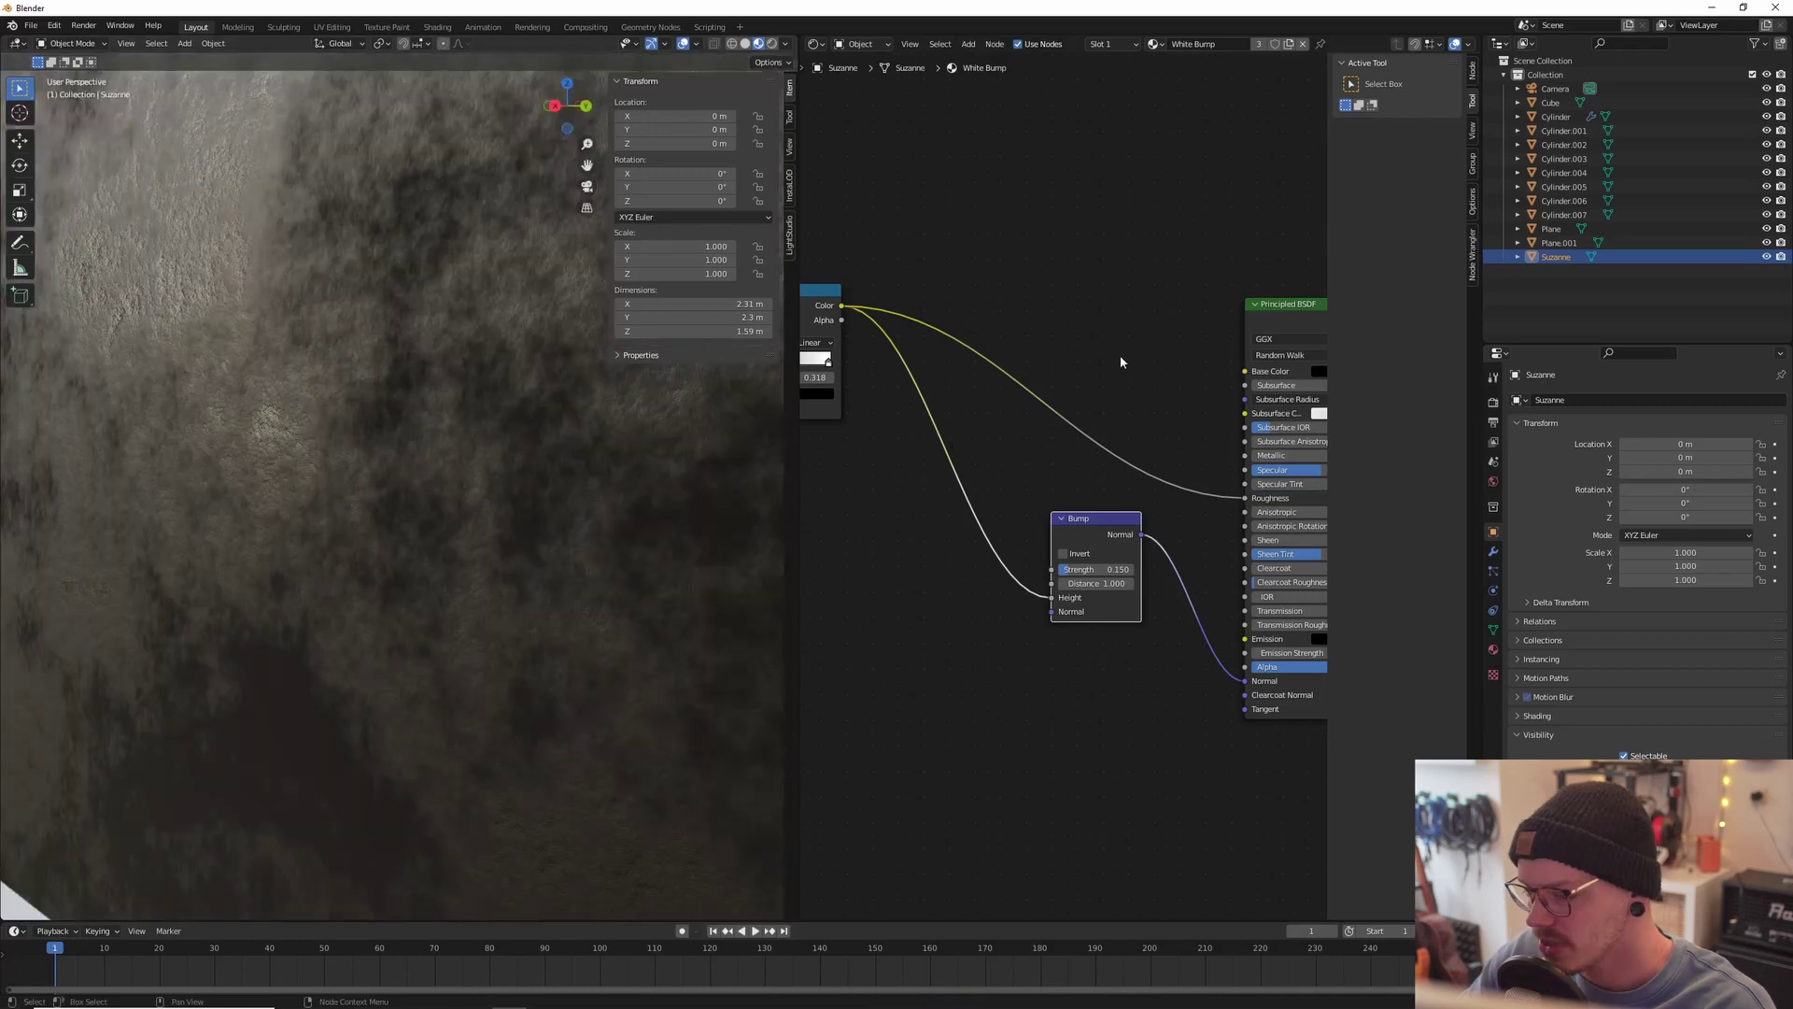
middle_drag(598, 374, 301, 262)
middle_drag(380, 342, 452, 424)
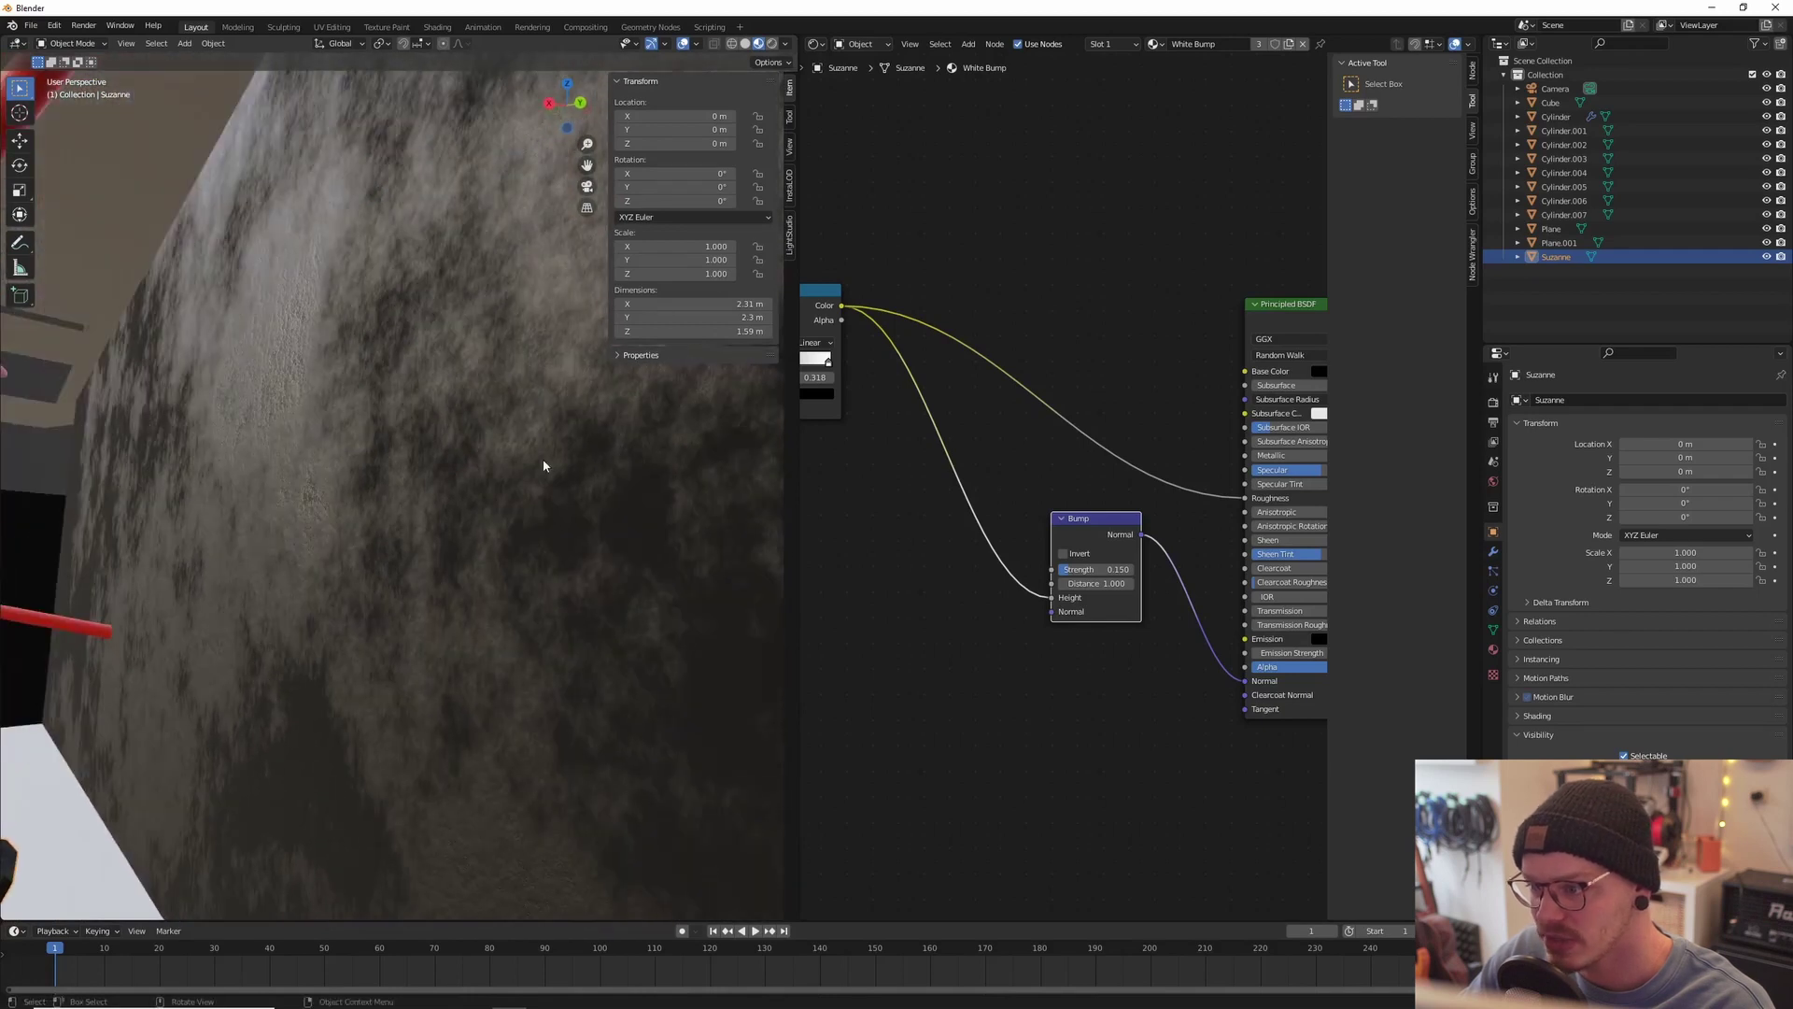
Step: Insert a Map Range node between the ColorRamp's Color output and the Principled BSDF's Roughness
middle_drag(303, 326, 281, 294)
scroll(1030, 434, up, 3)
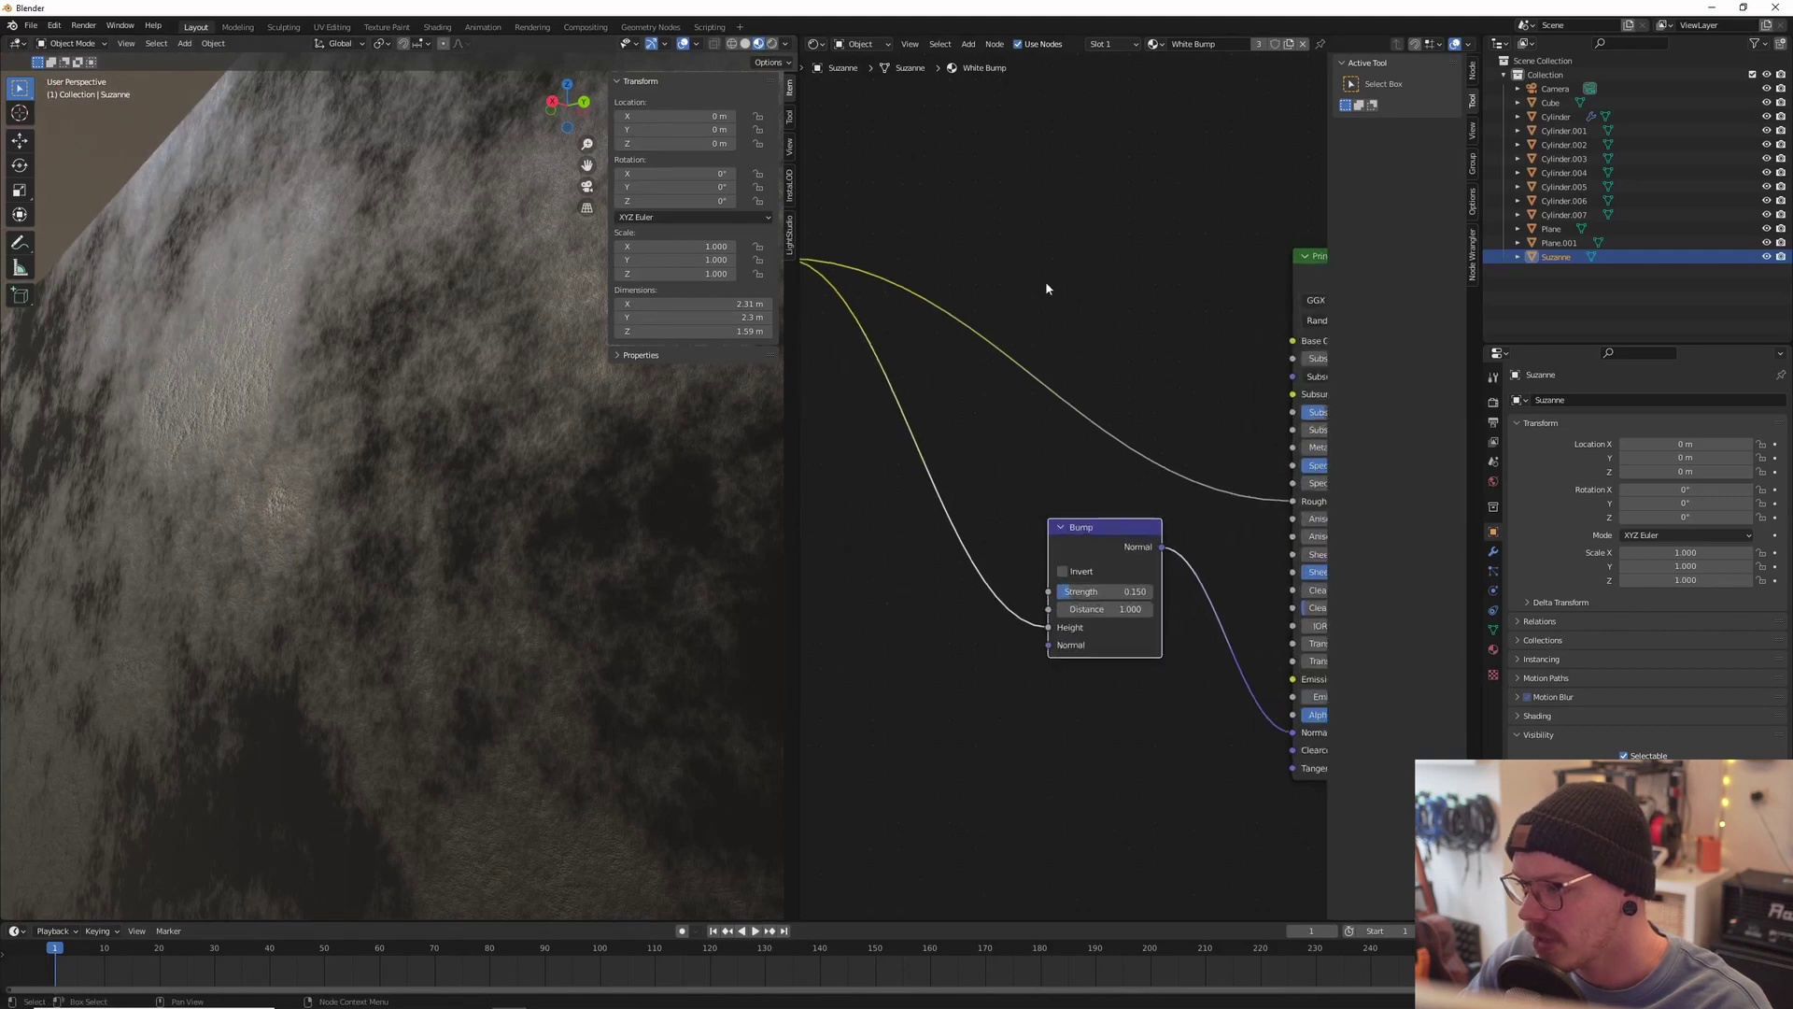
middle_drag(1041, 254, 1068, 299)
click(1068, 299)
key(shift+a)
click(1070, 300)
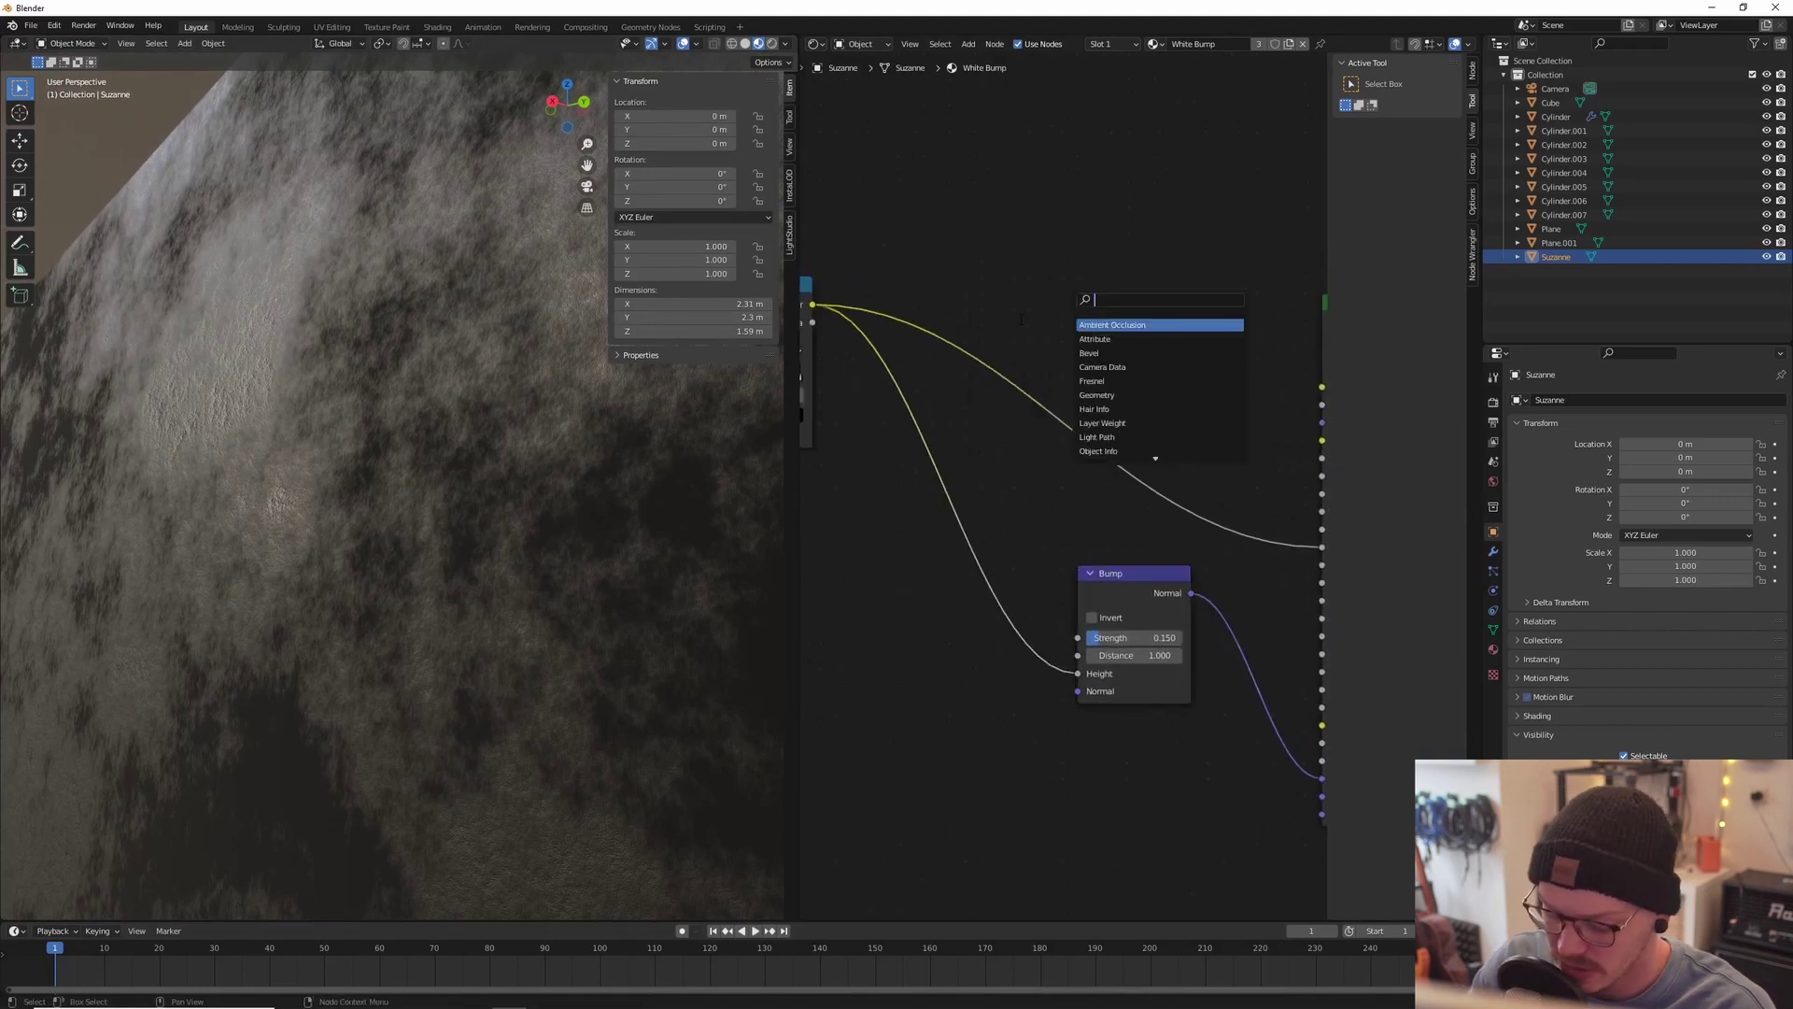
key(Return)
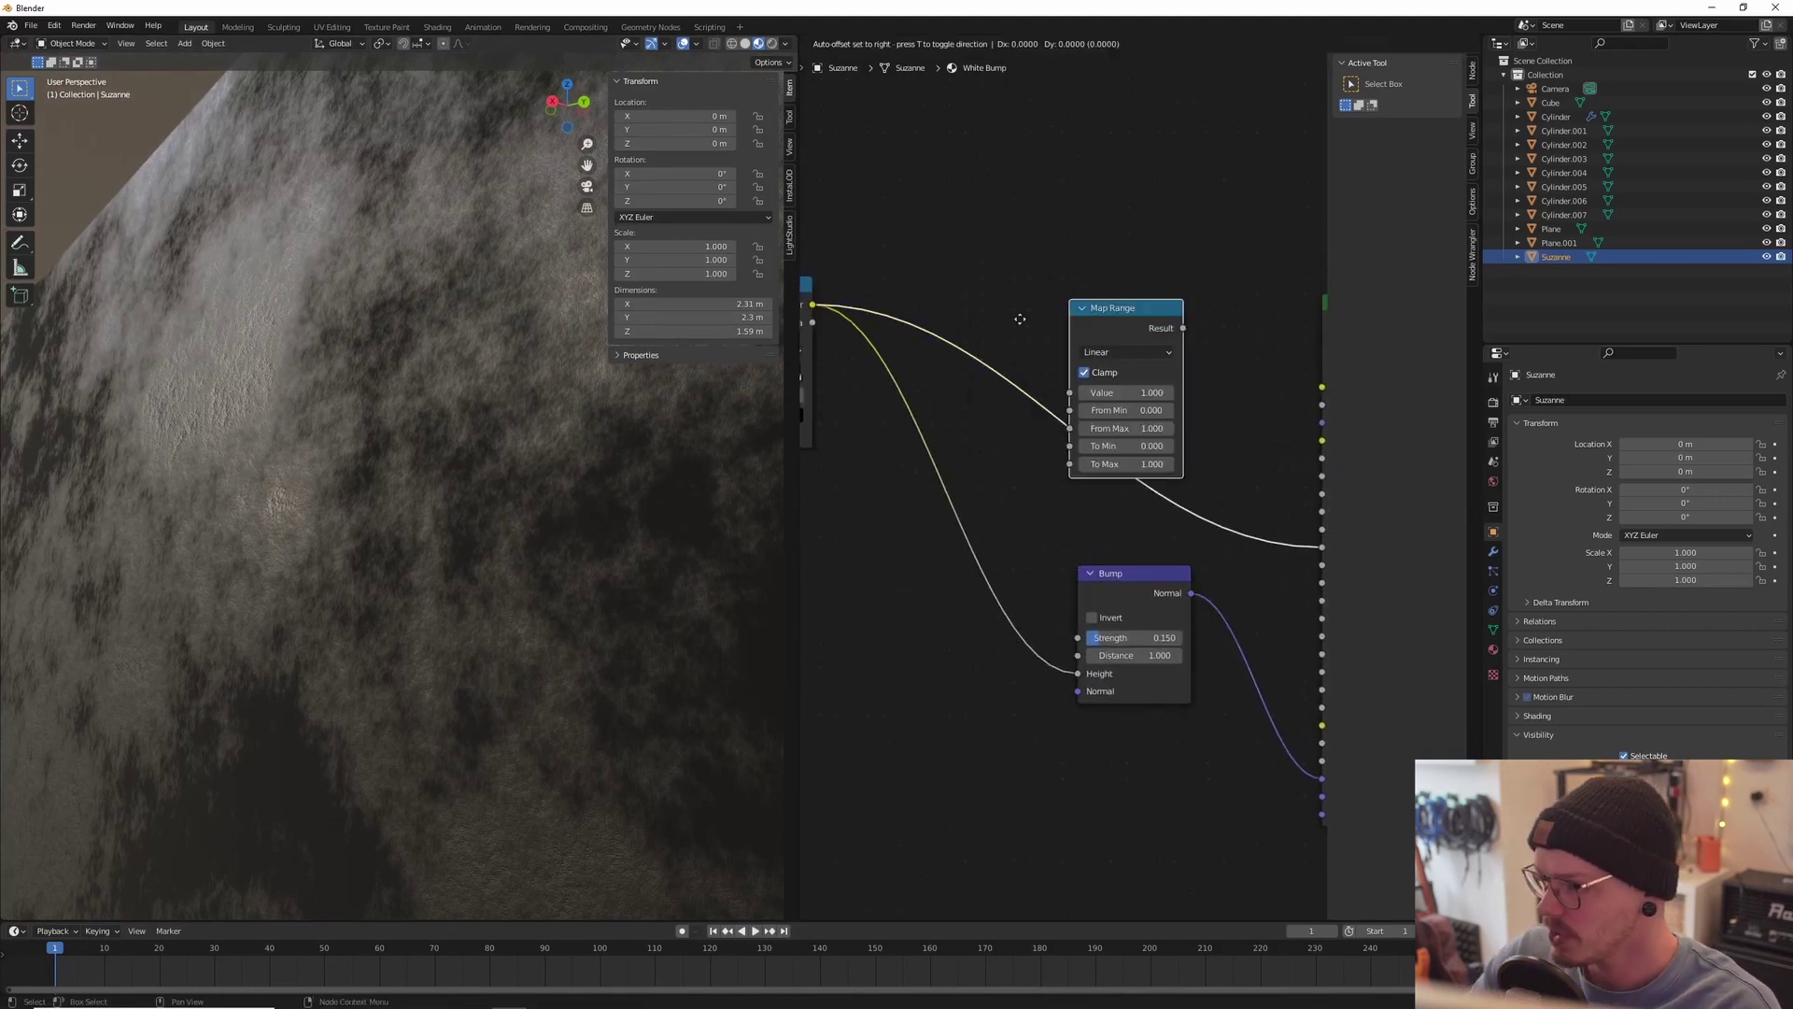
click(1044, 383)
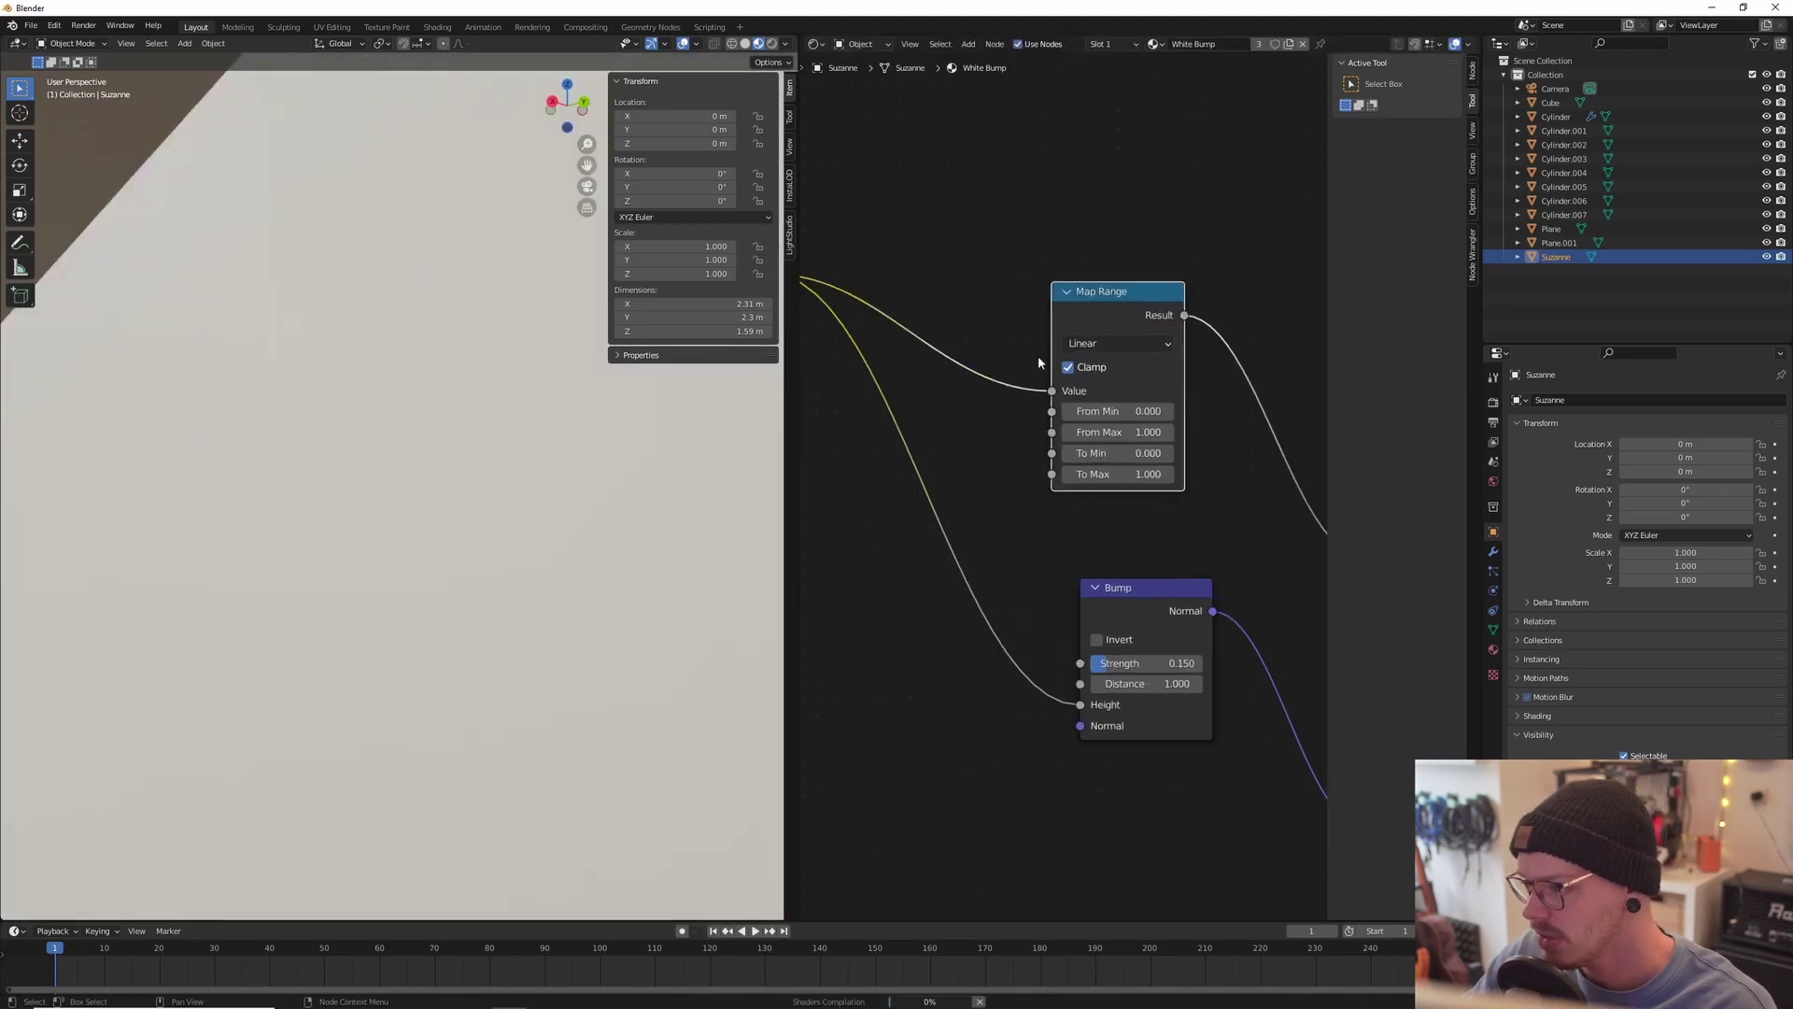
middle_drag(915, 345, 904, 365)
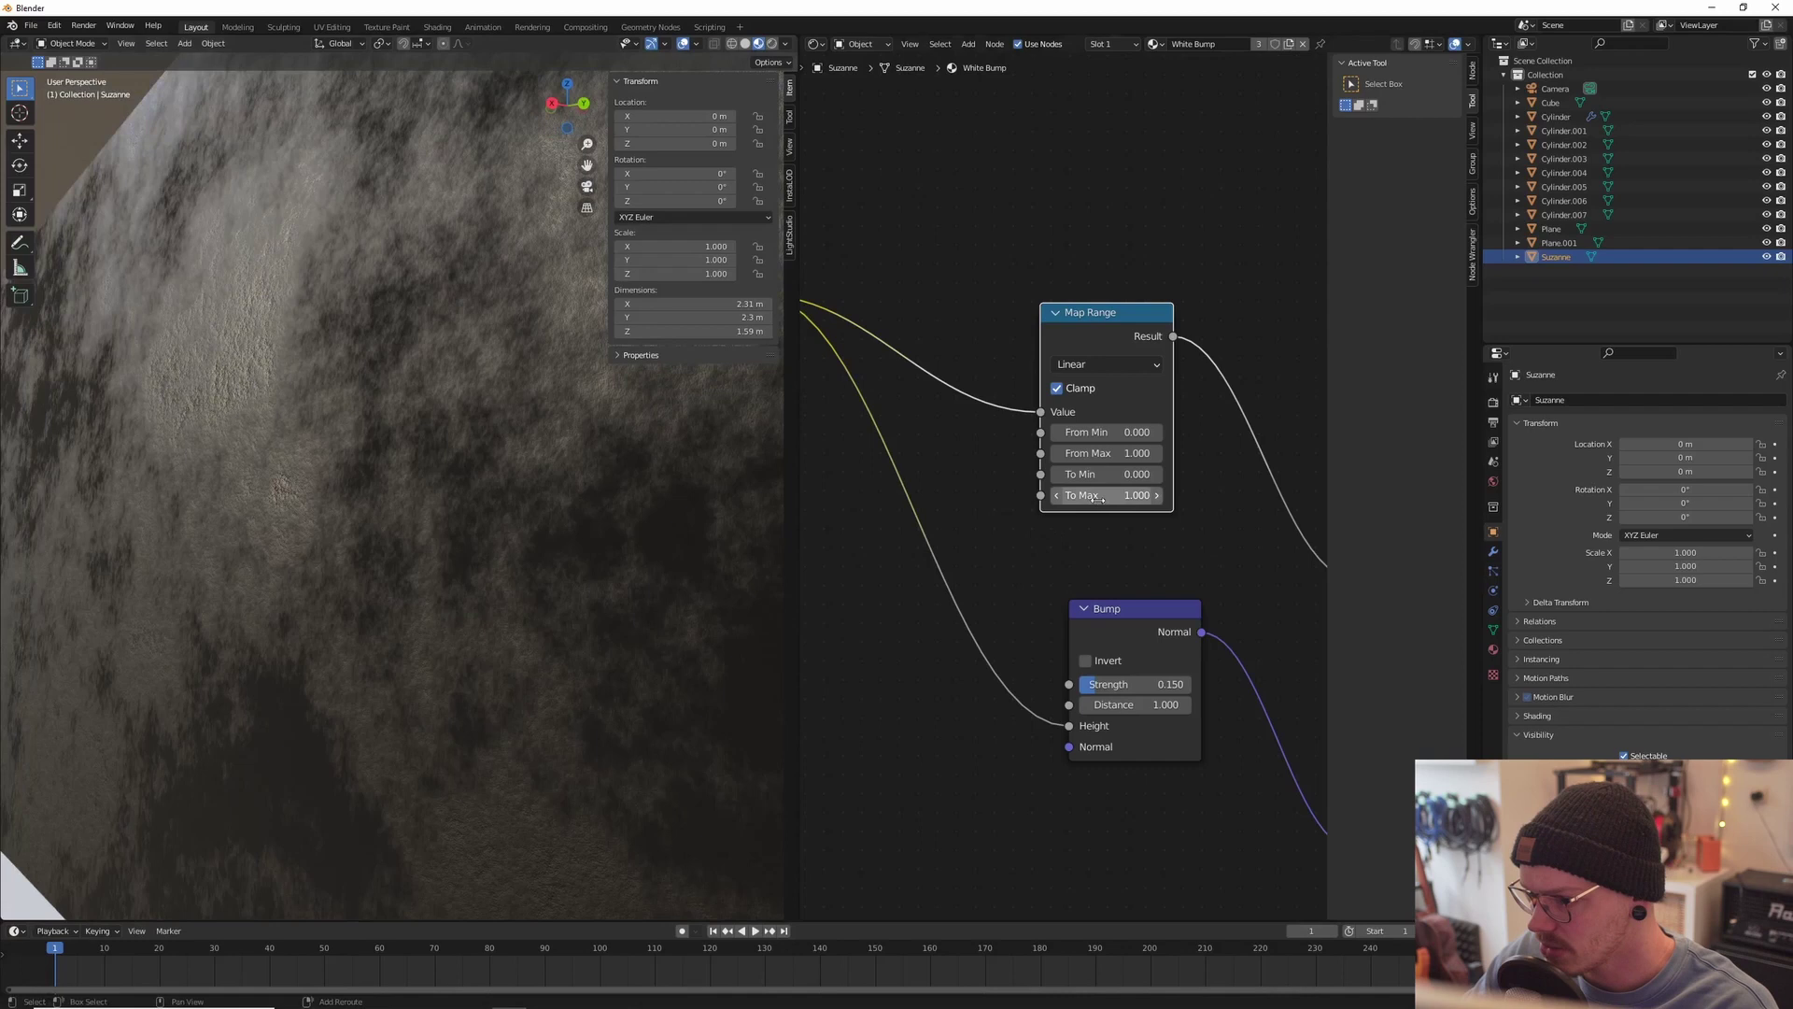
Step: Set the roughness Map Range's To Min to 0.45 and To Max to 0.61, checking the sheen on the wall
drag(1120, 495, 1093, 495)
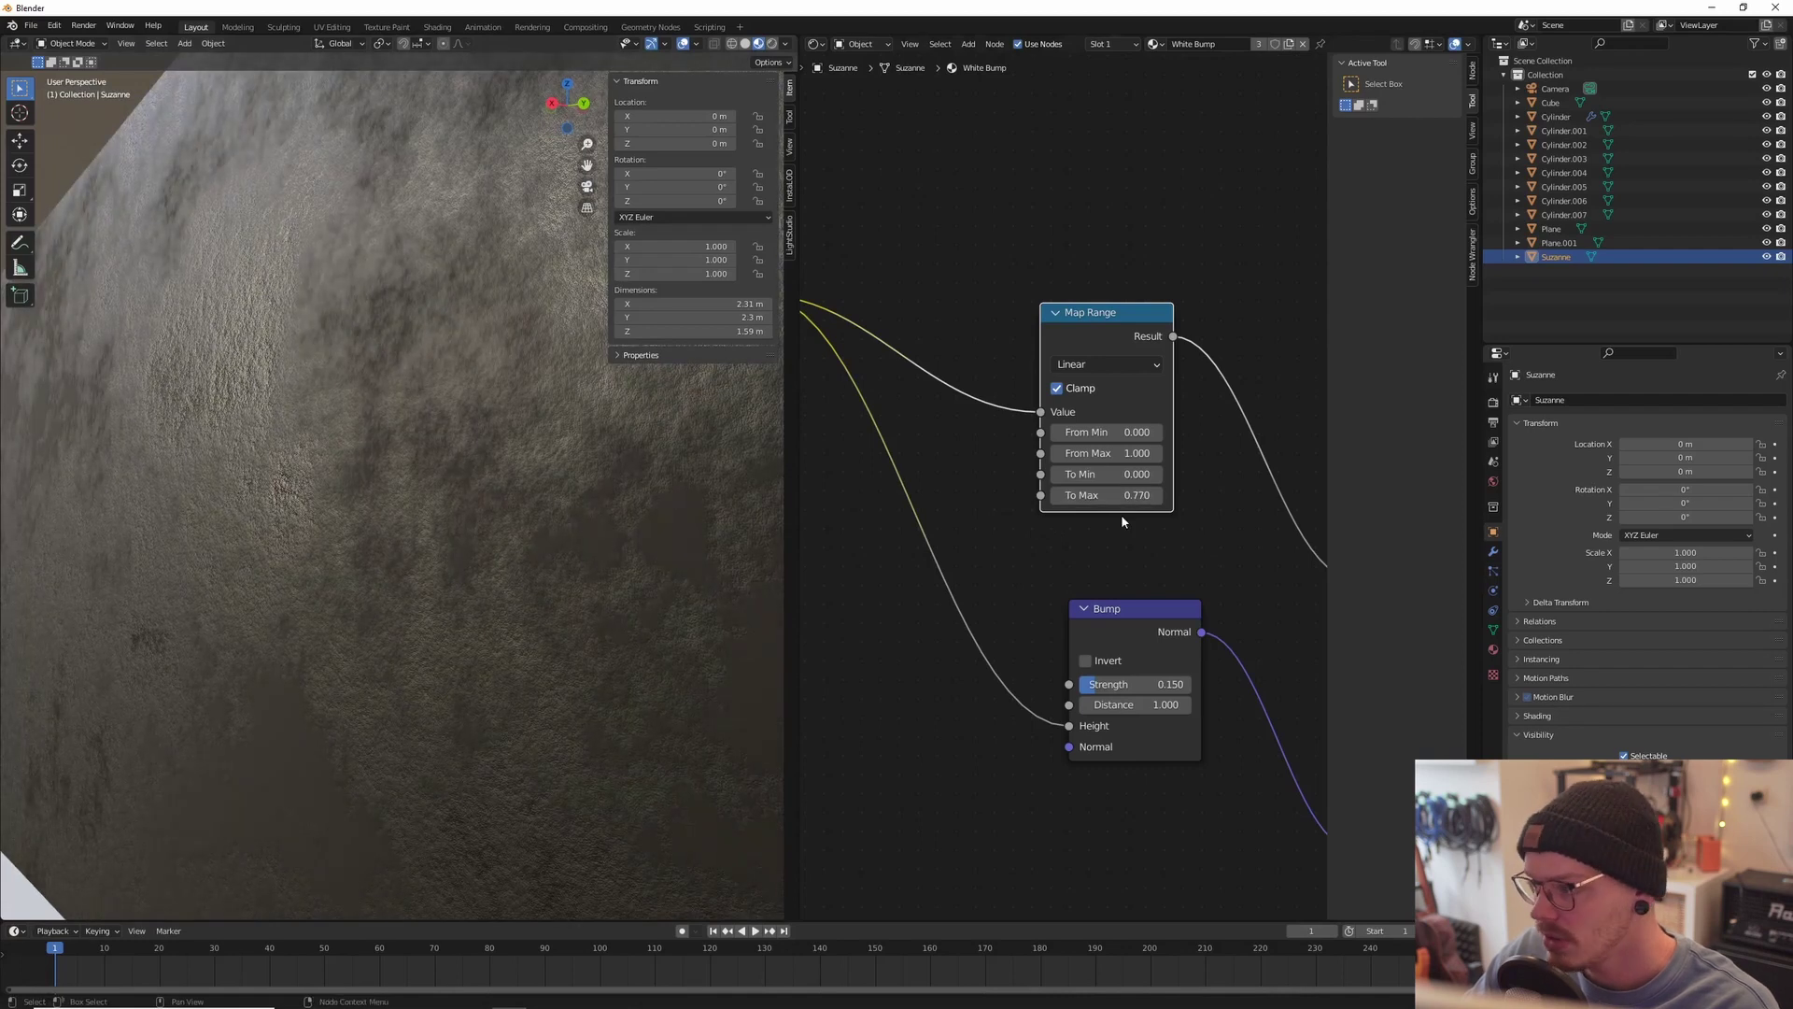
click(1113, 474)
text(0.18)
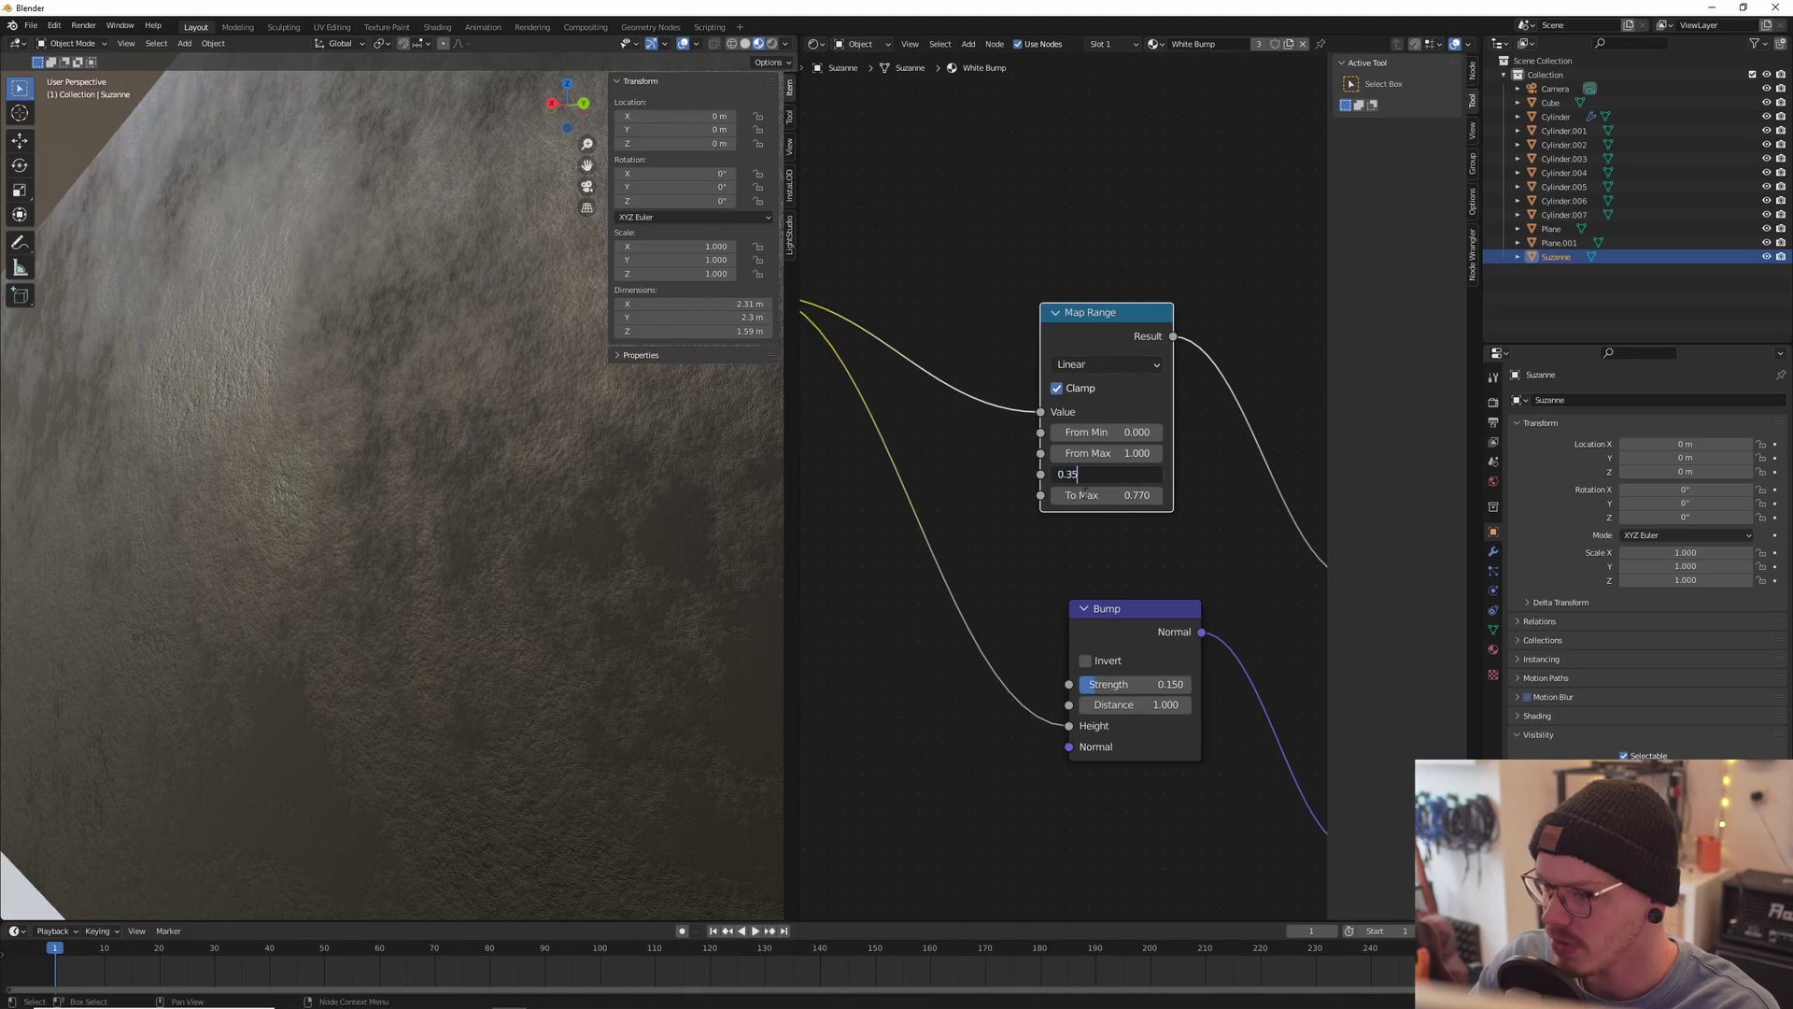
key(Return)
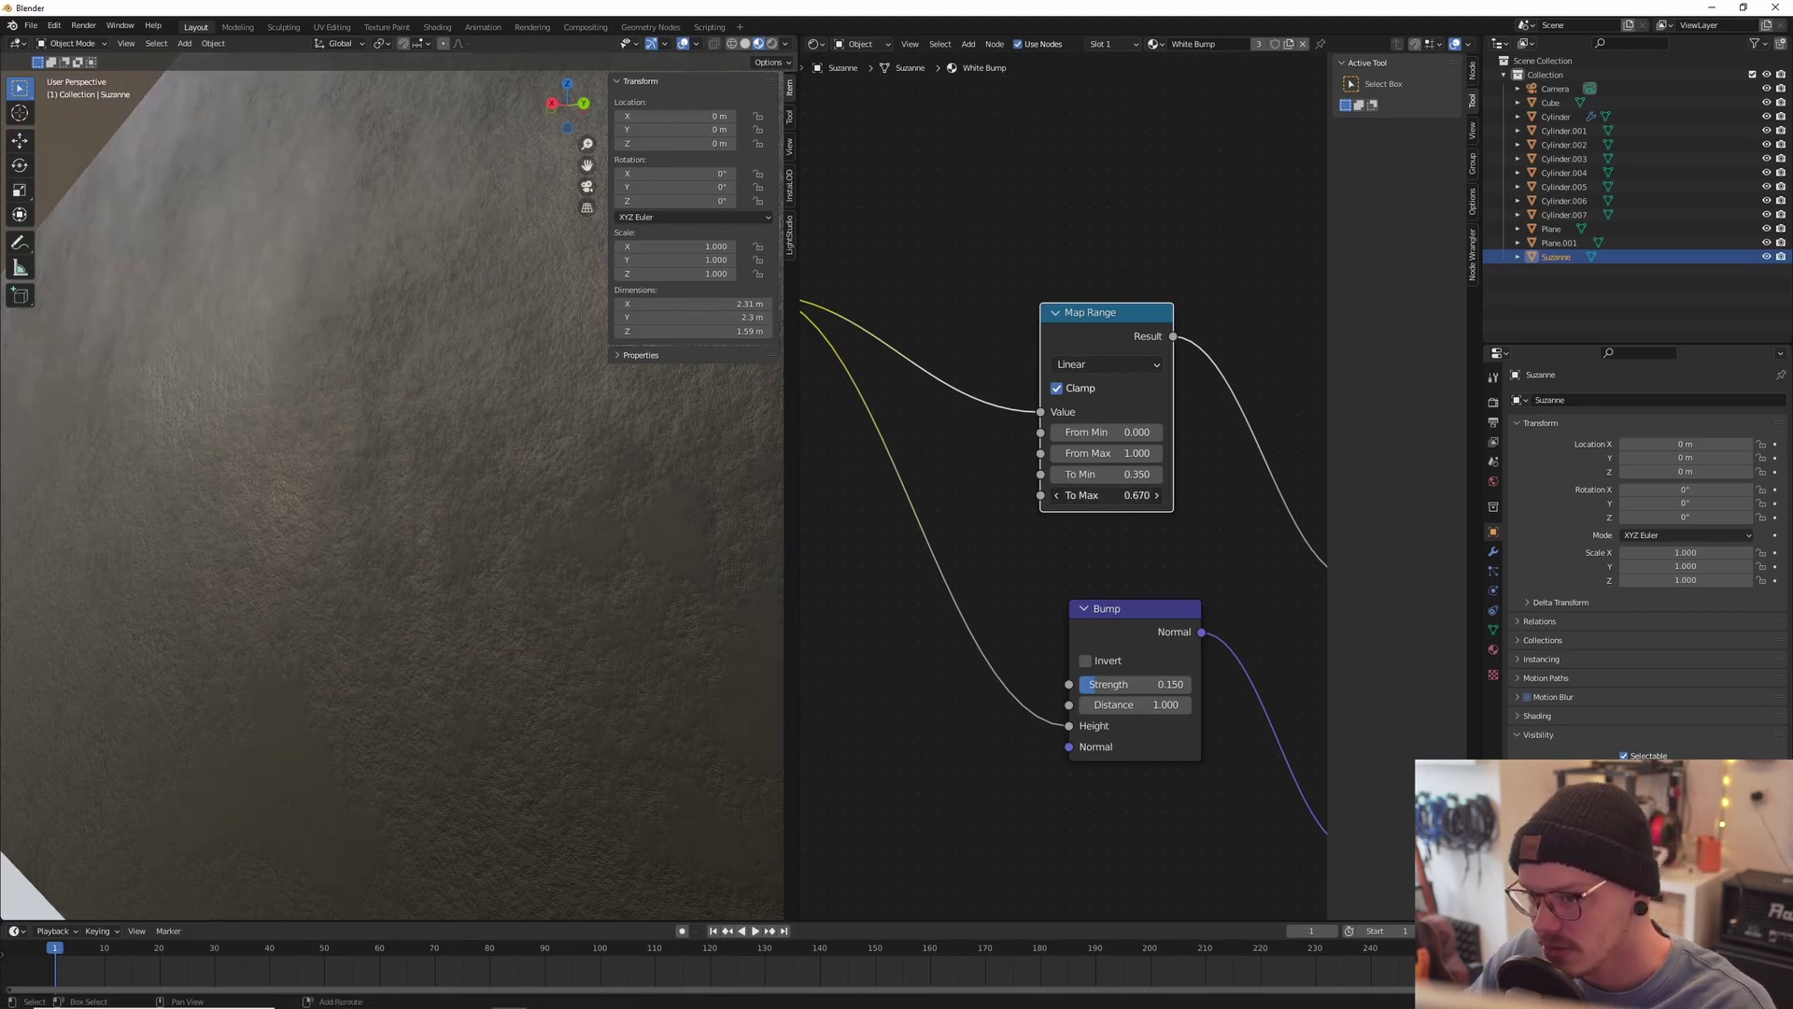
drag(1112, 495, 1093, 495)
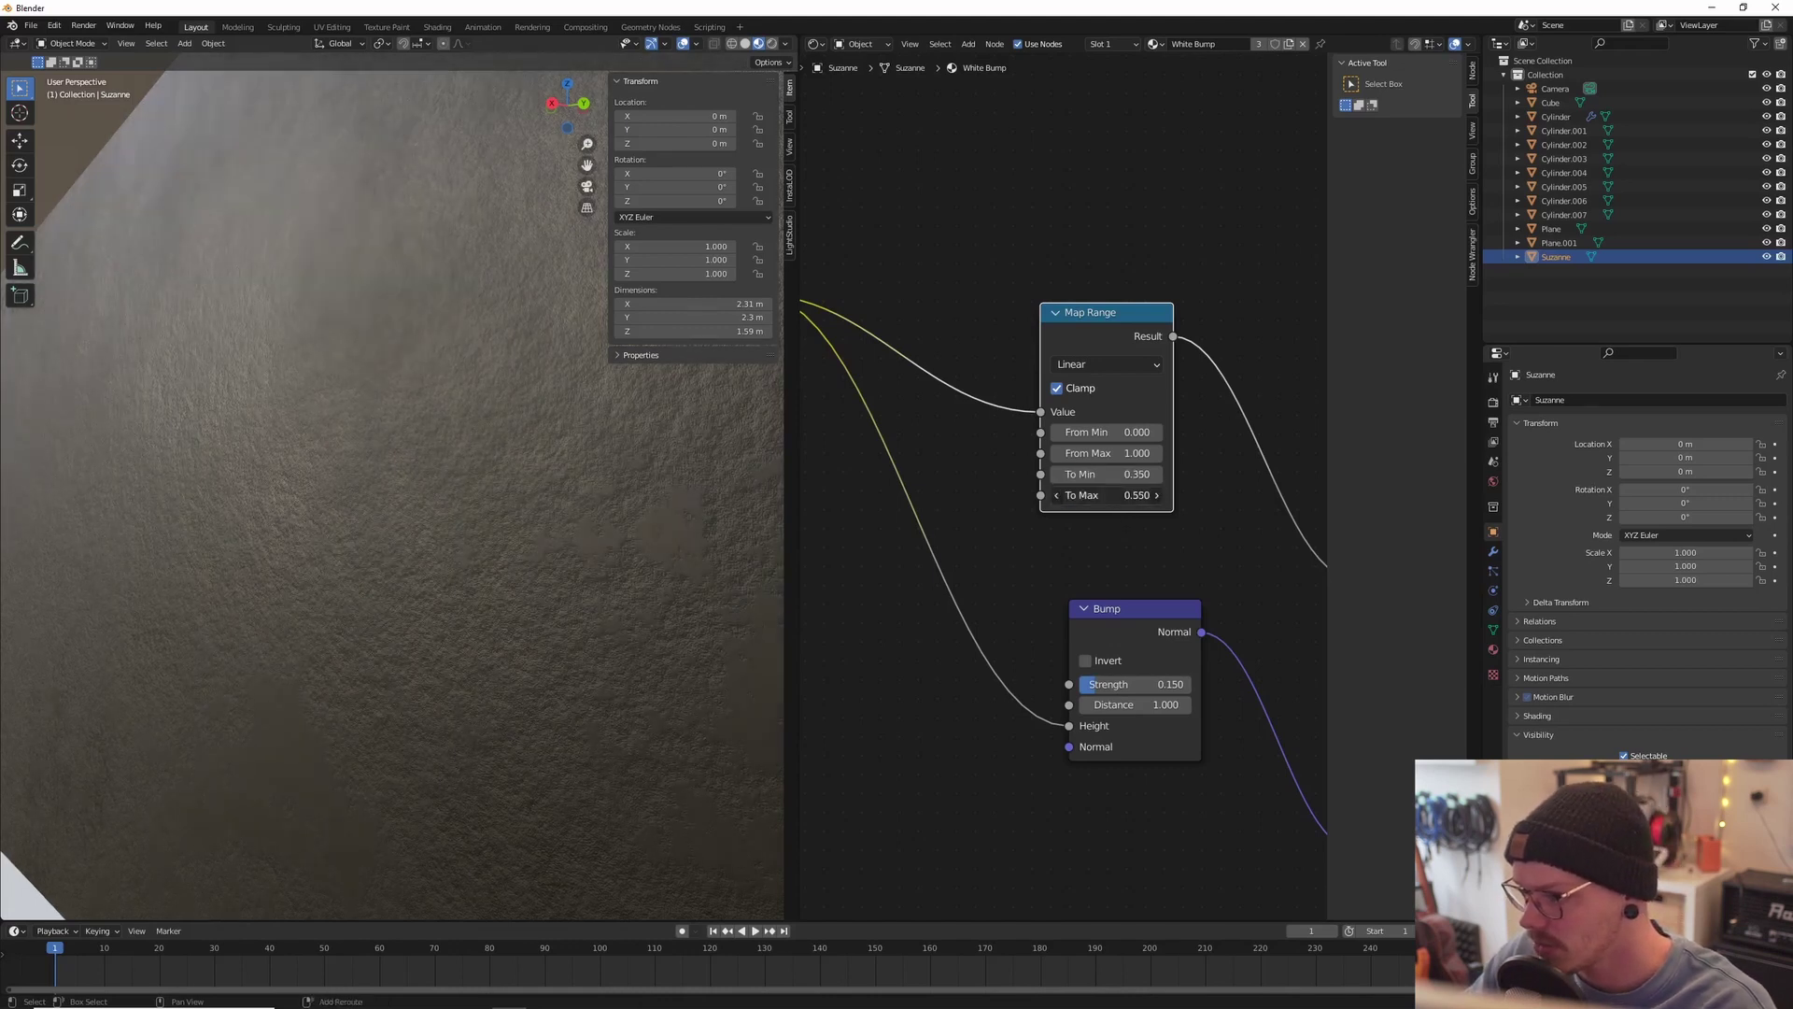
middle_drag(493, 523, 370, 474)
middle_drag(288, 450, 300, 462)
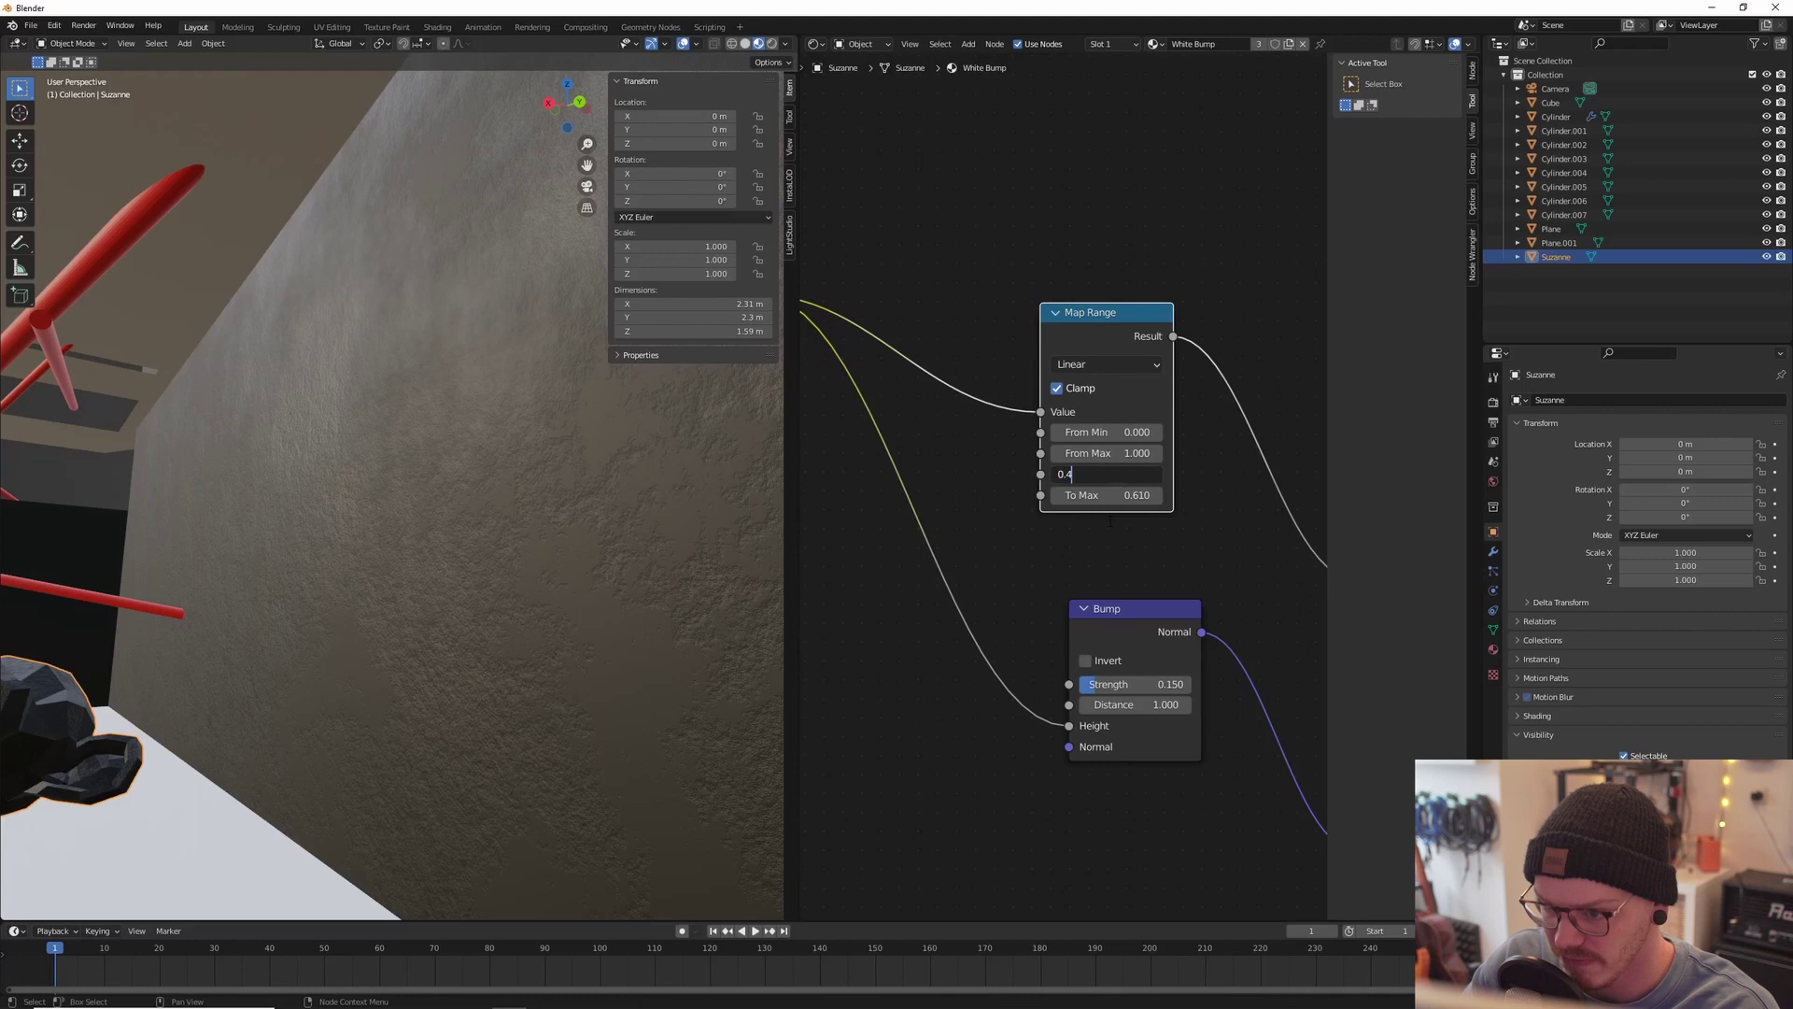
shift+drag(472, 576, 475, 573)
mouse_move(475, 573)
middle_down()
mouse_move(462, 542)
mouse_move(504, 565)
mouse_move(354, 568)
mouse_move(355, 620)
mouse_move(328, 538)
mouse_move(359, 517)
mouse_move(343, 525)
mouse_move(439, 538)
mouse_move(475, 564)
middle_up()
Step: View the scene through the camera in rendered shading, select the wall plane and hide the viewport sidebar
scroll(505, 565, down, 5)
scroll(439, 538, up, 6)
key(KP_0)
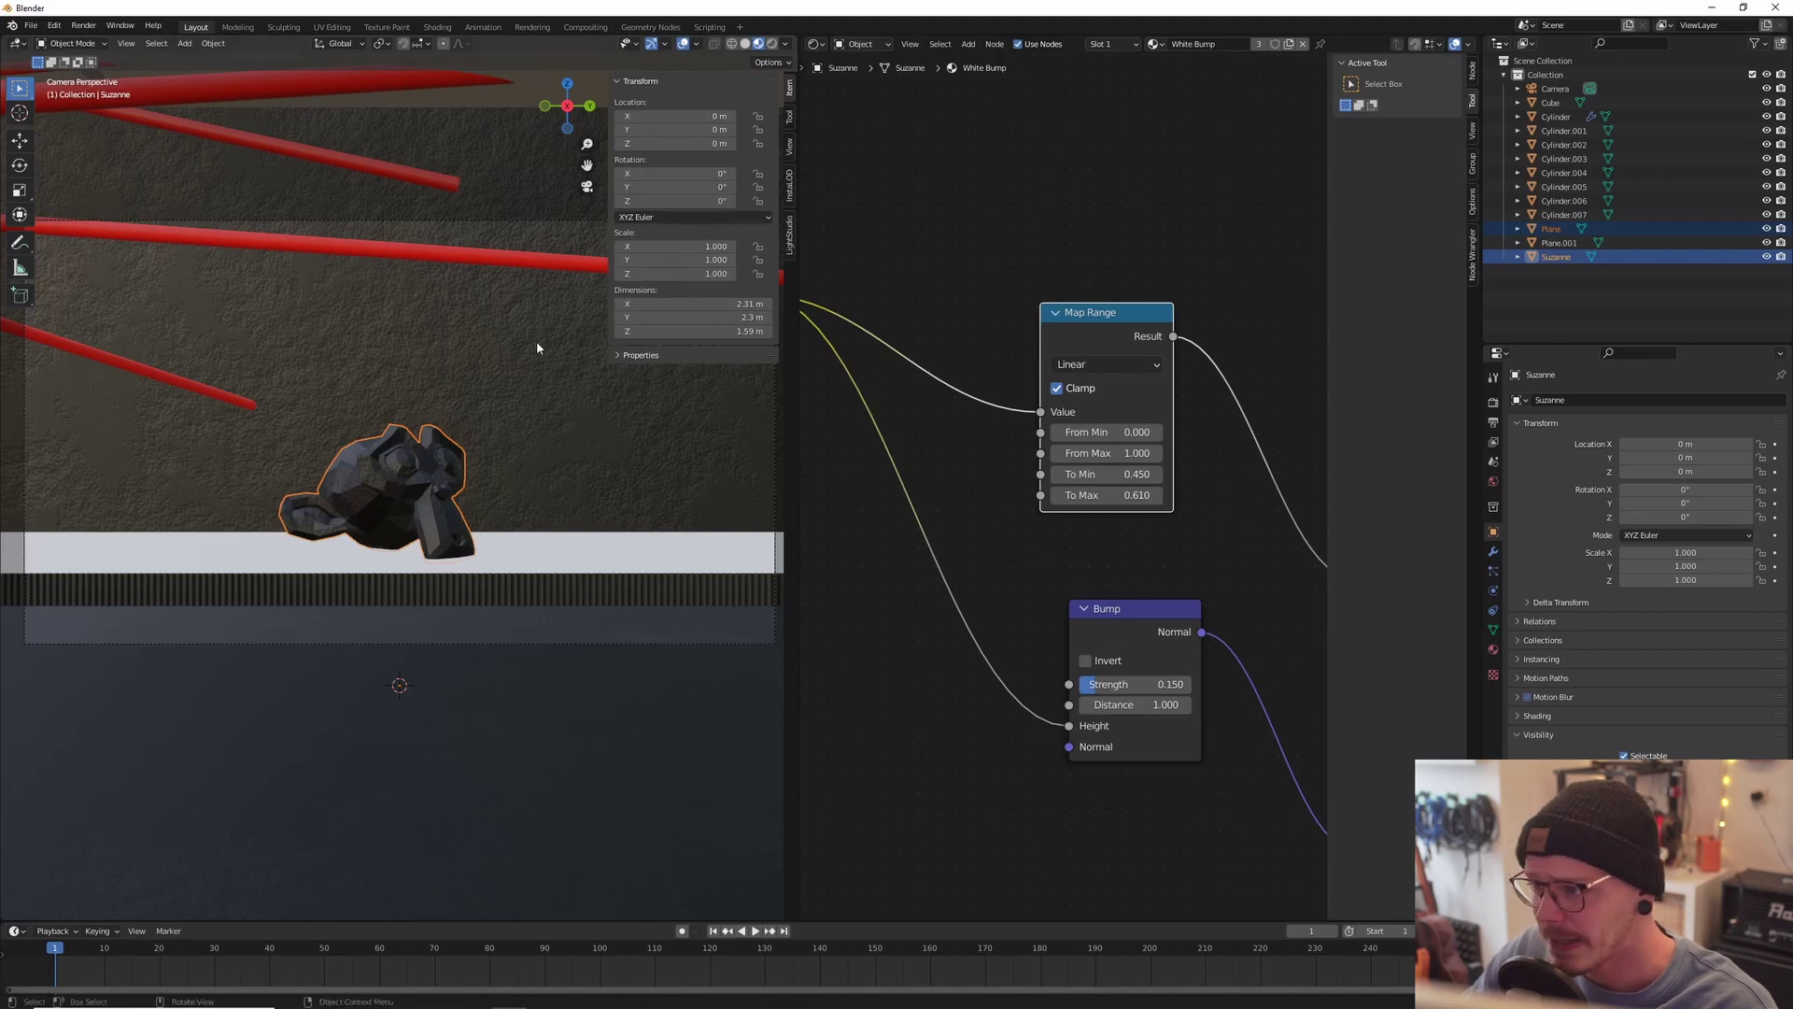
click(772, 45)
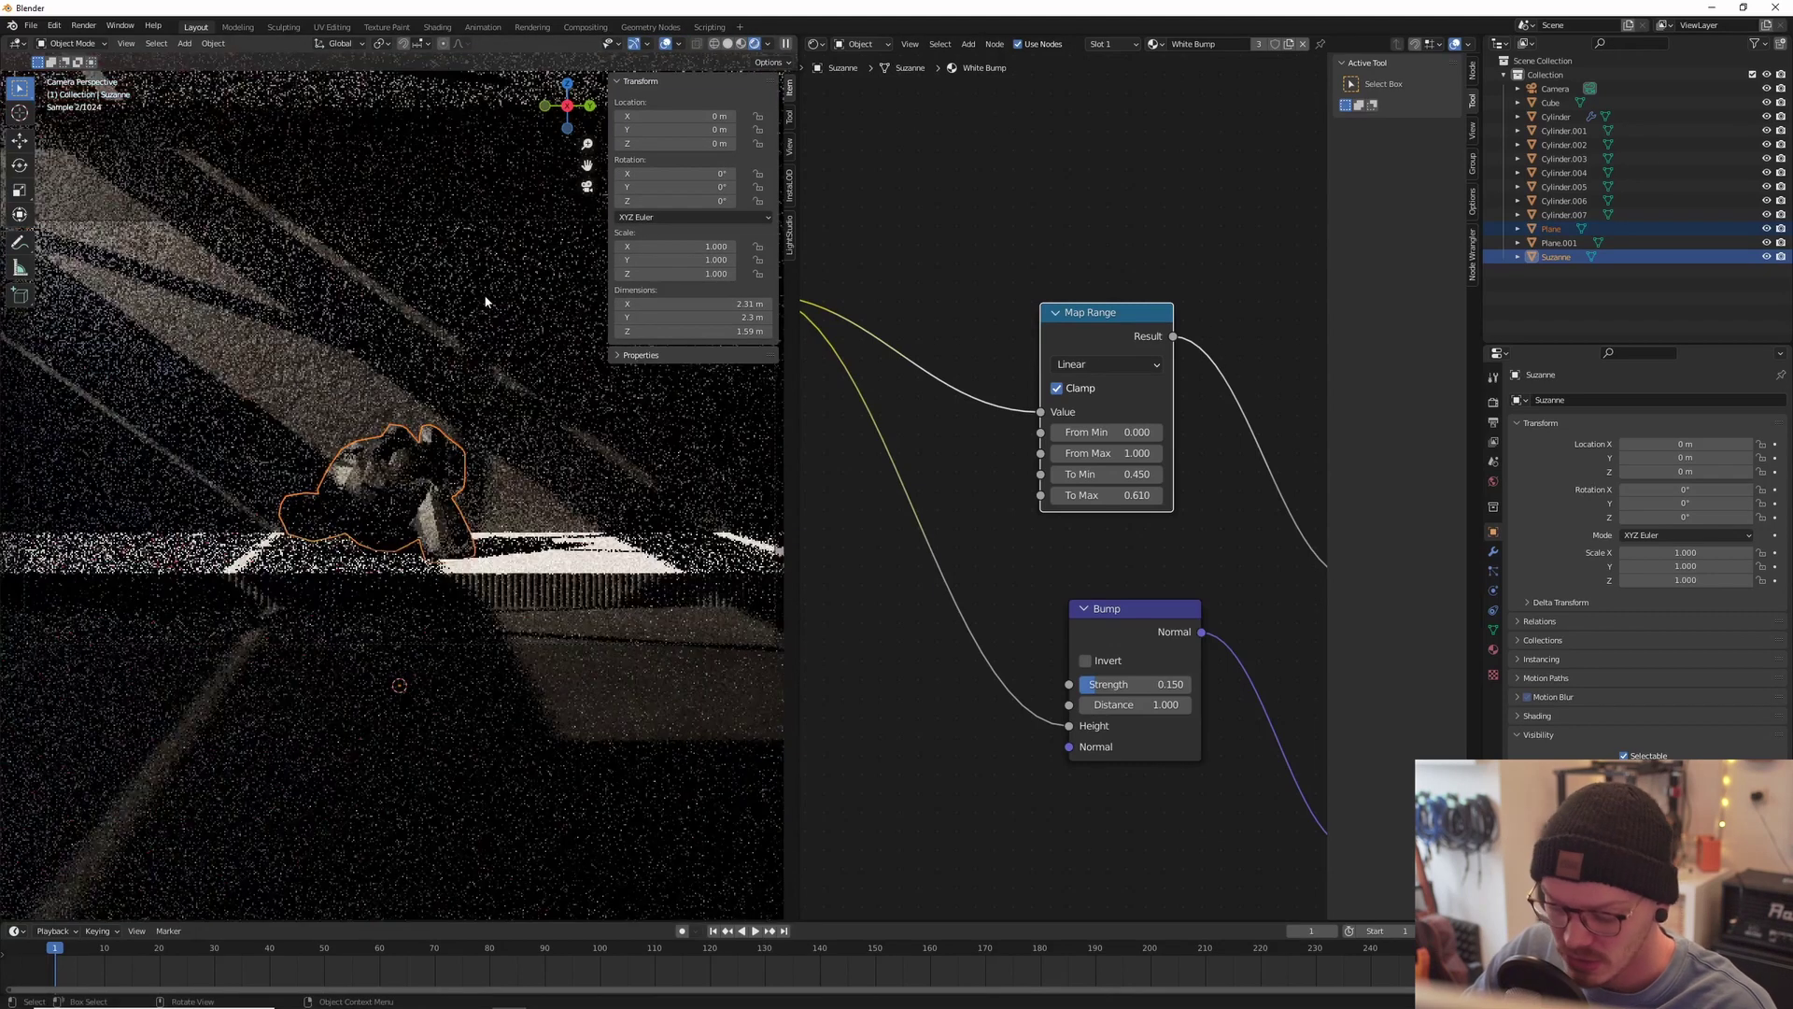
click(485, 301)
key(n)
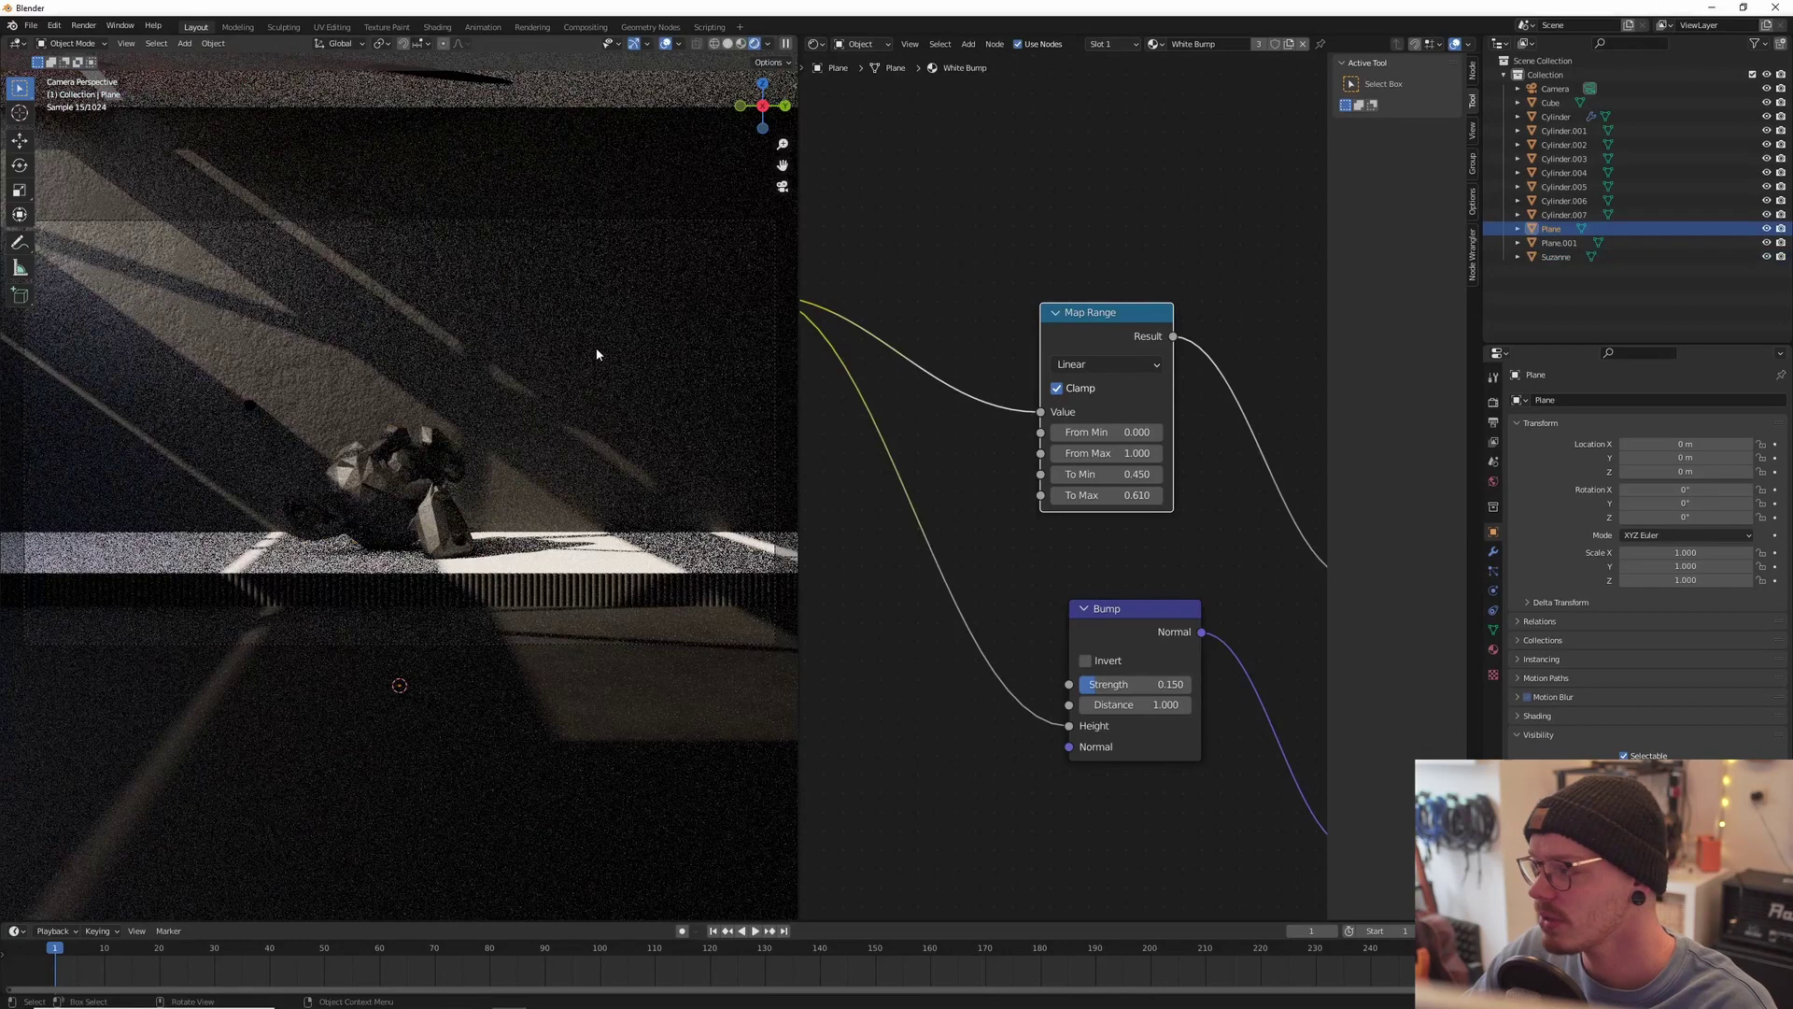
Step: Set the Principled BSDF's Base Color to white and inspect the ribbed ledge up close
scroll(1252, 353, down, 7)
middle_drag(1260, 359, 1106, 357)
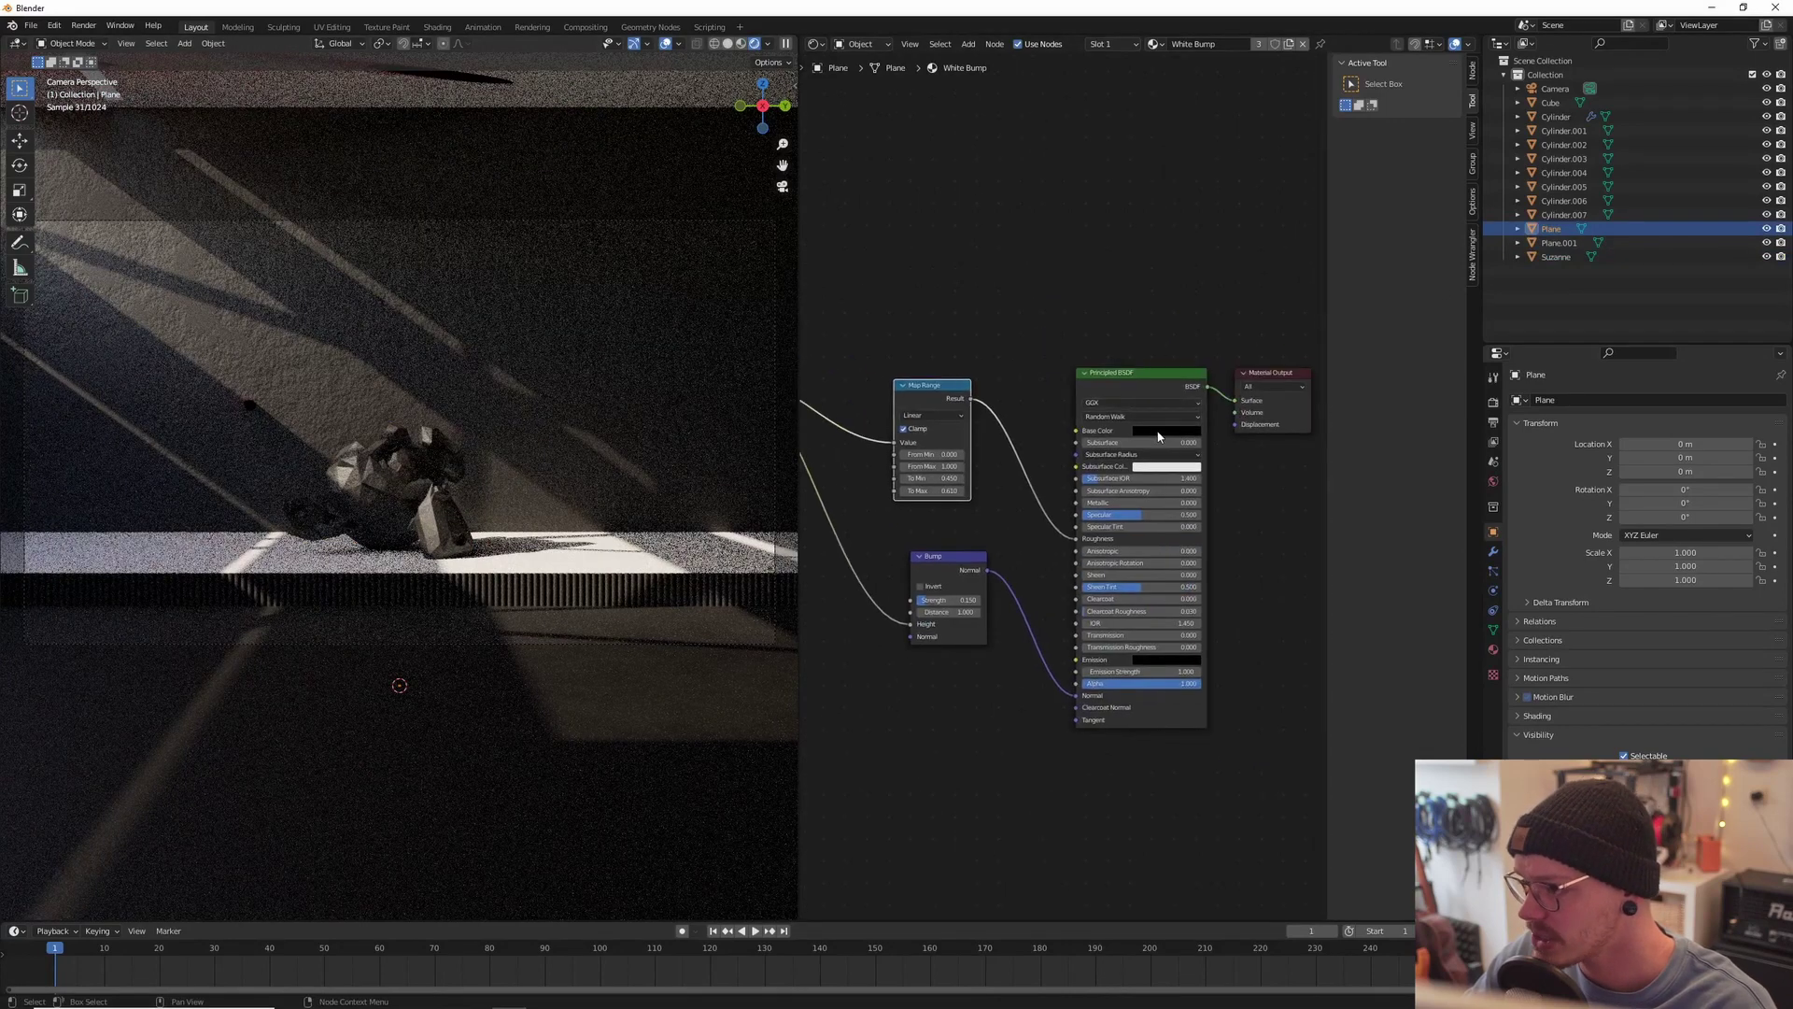
click(1156, 431)
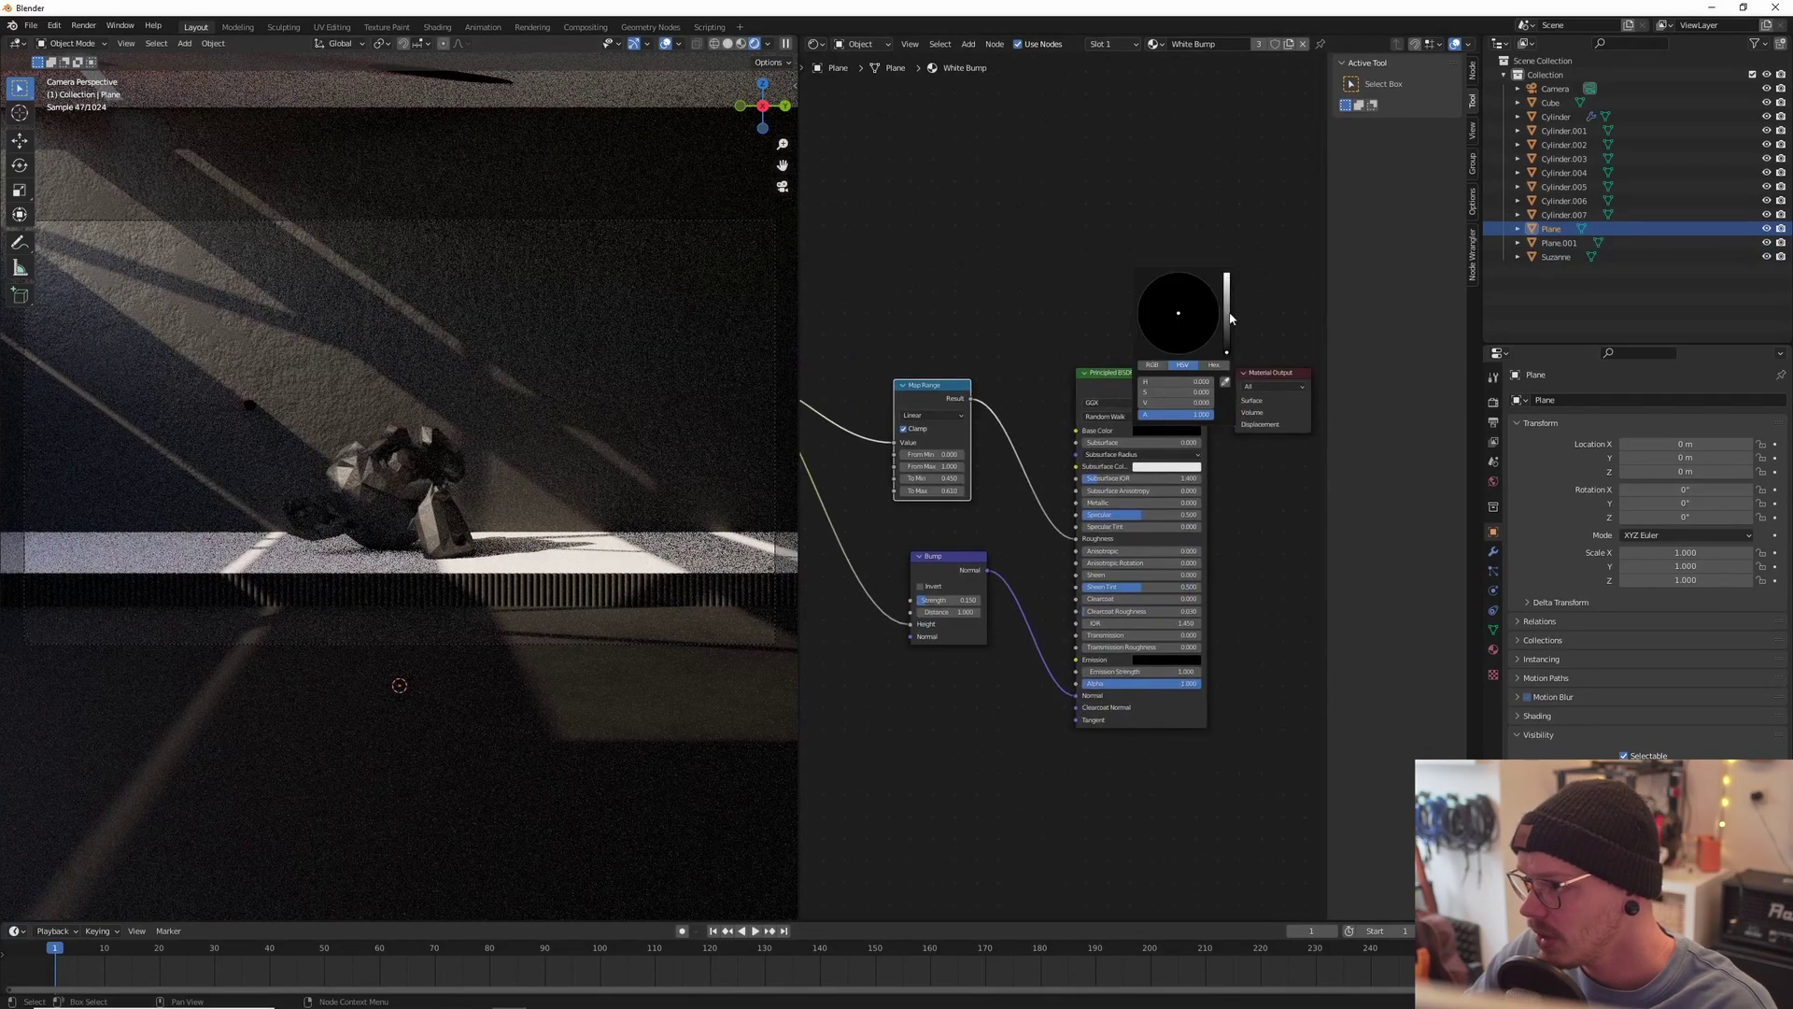
drag(1227, 314, 1227, 272)
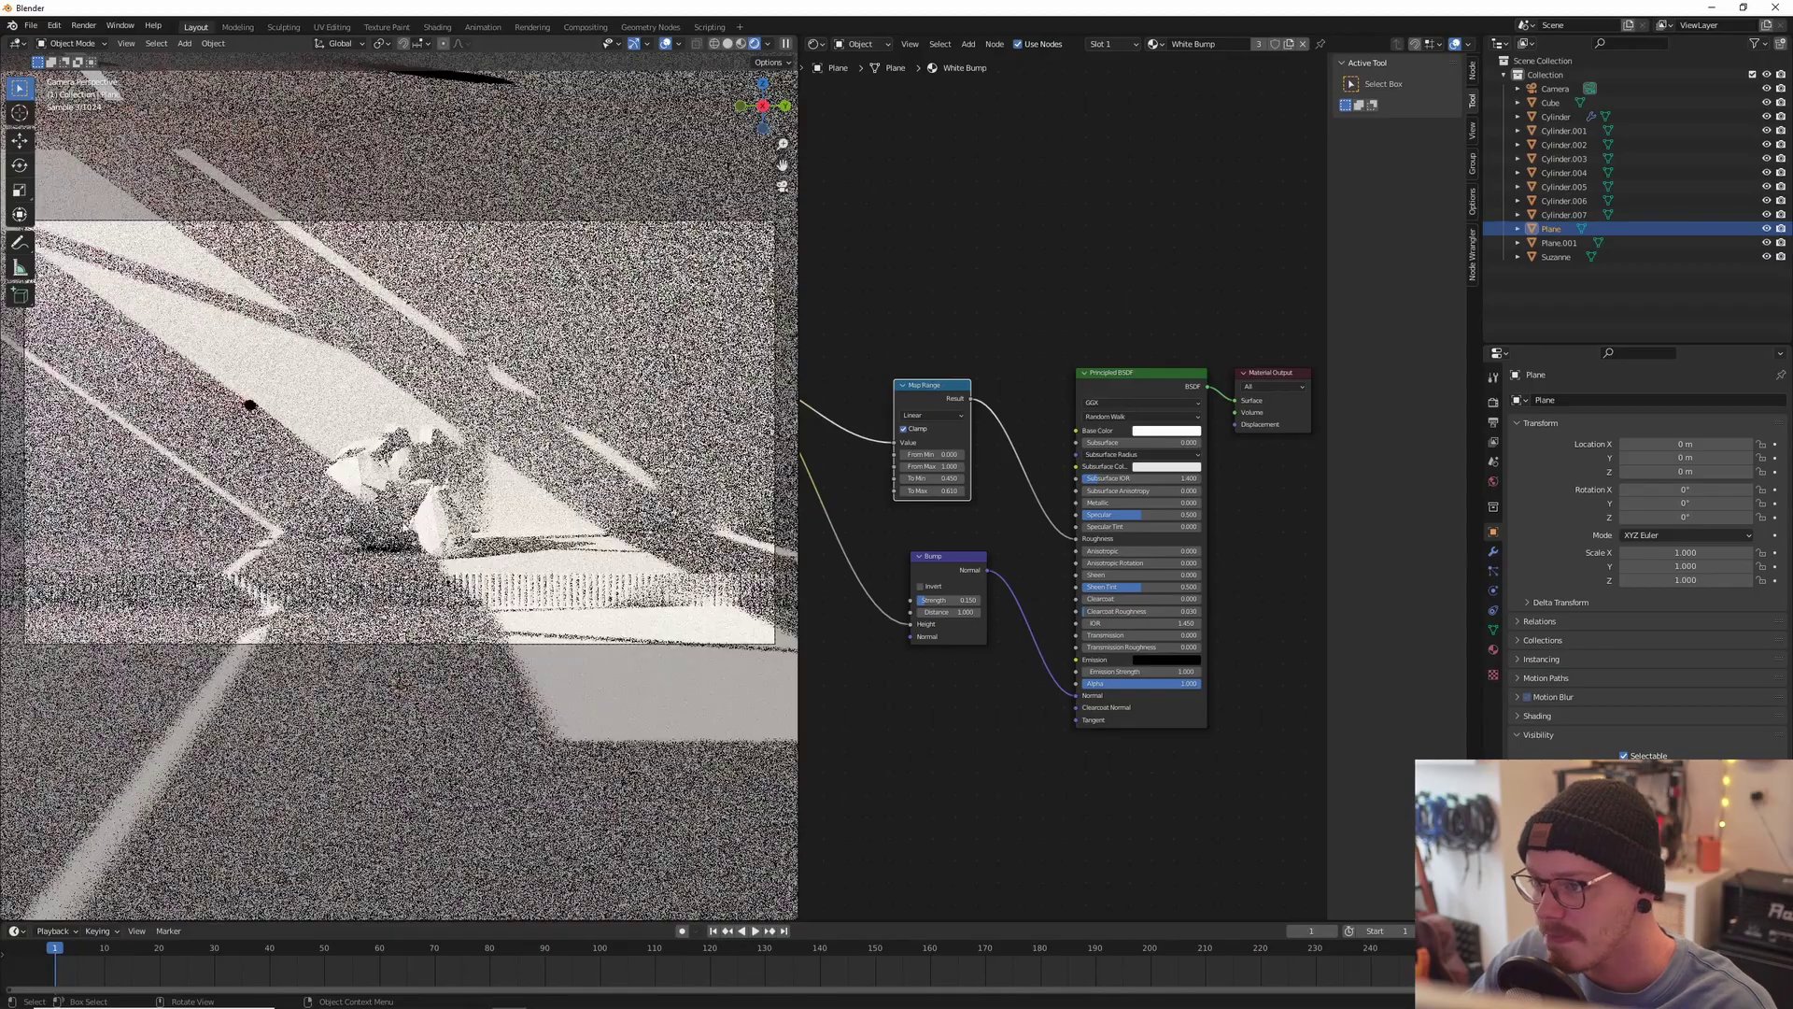
middle_drag(523, 598, 430, 612)
scroll(431, 612, up, 8)
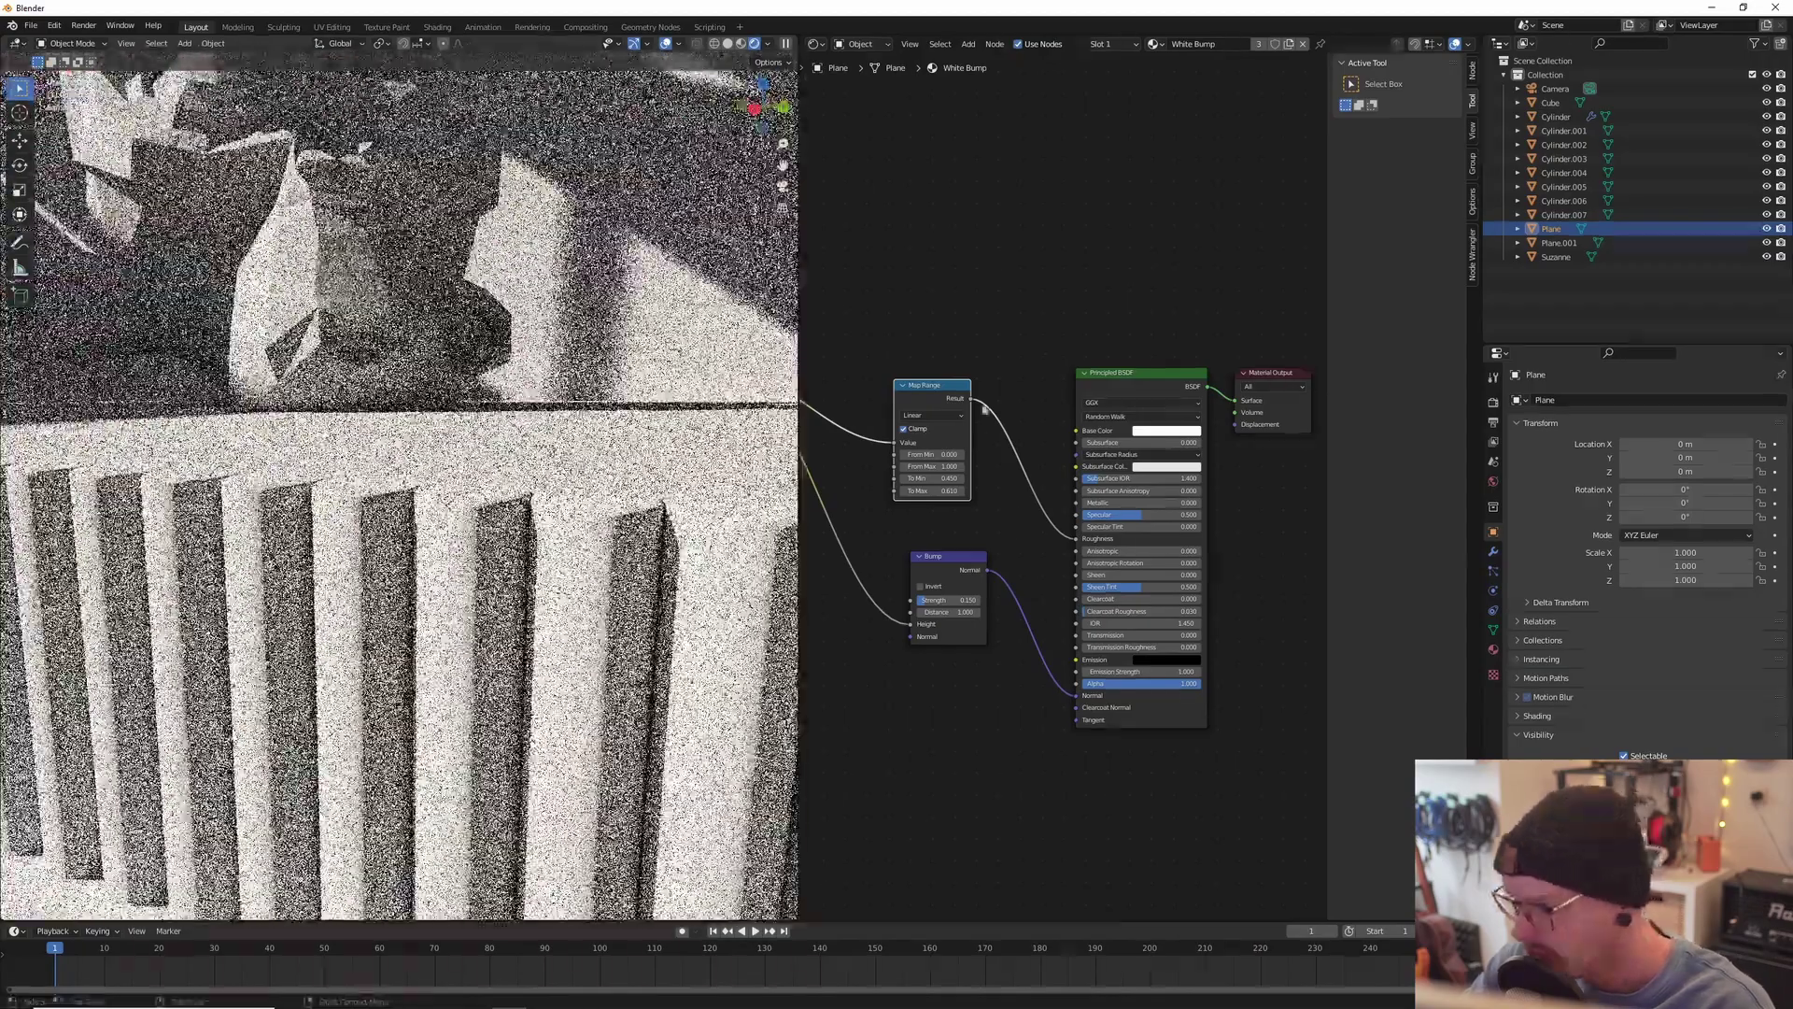
Step: Link the Map Range's Result to the Principled BSDF's Base Color and switch the viewport to material preview shading
scroll(1074, 495, up, 2)
middle_drag(942, 383, 1024, 470)
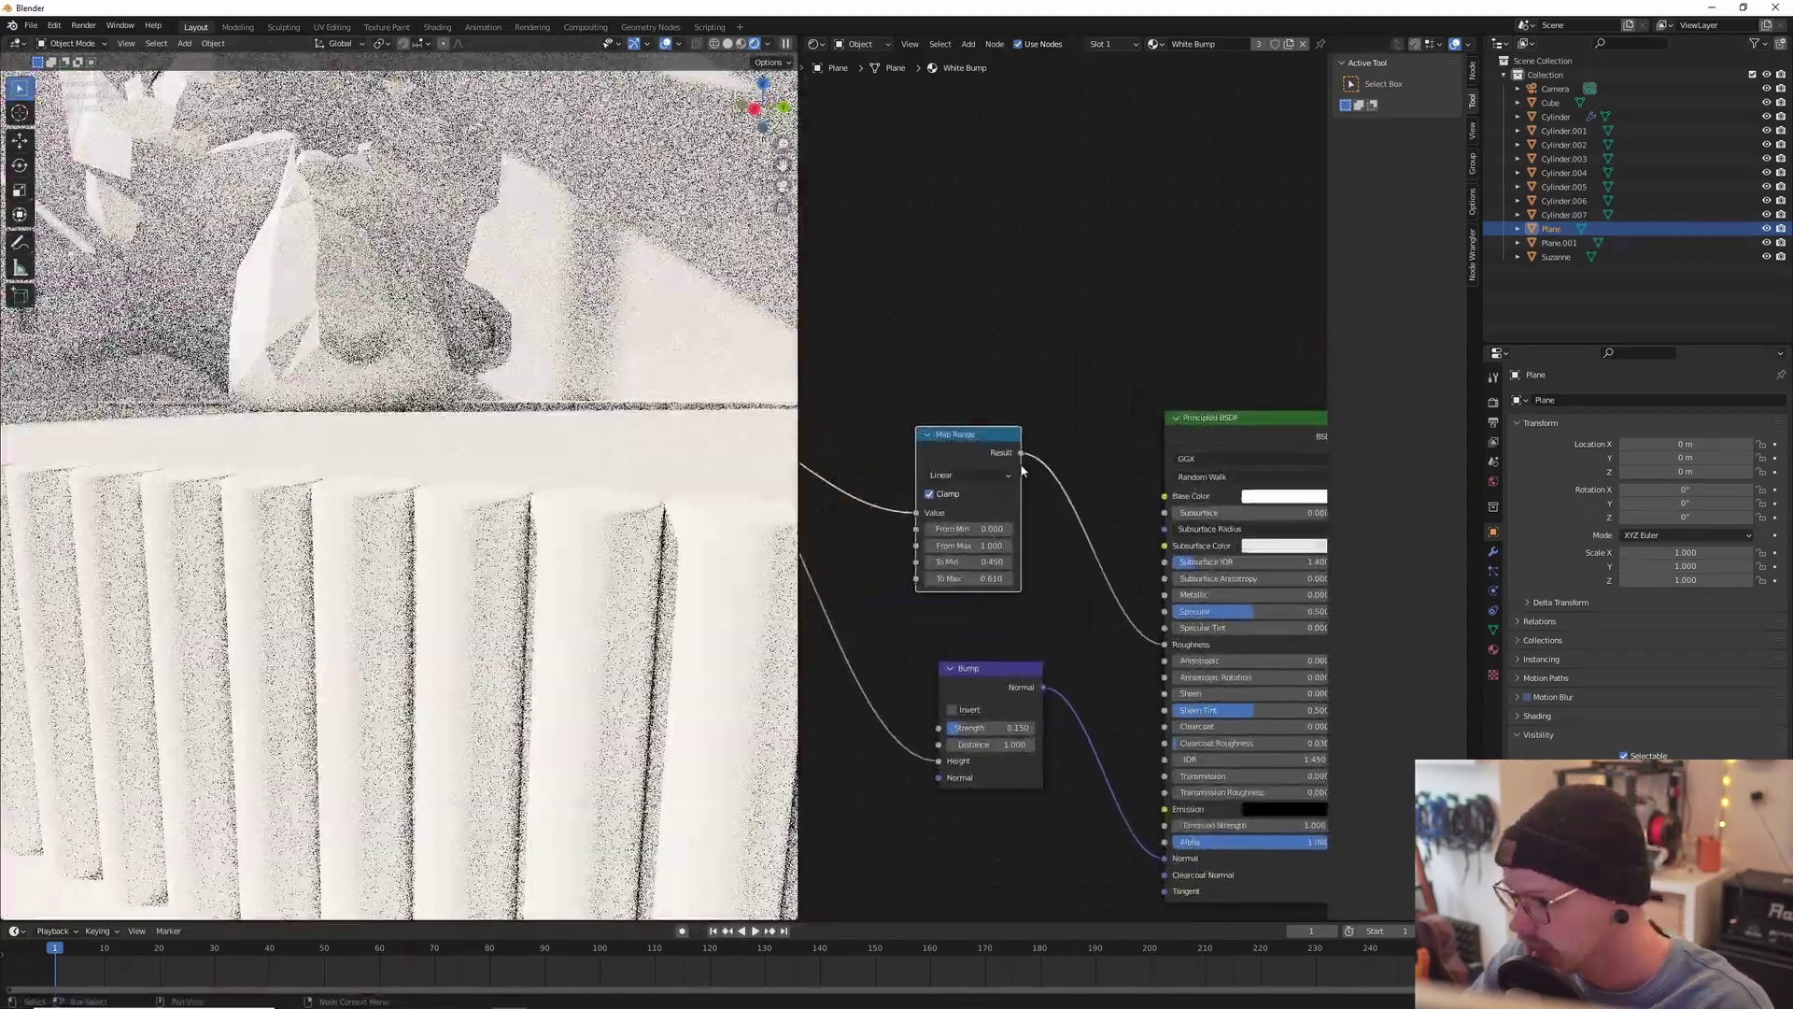
drag(1117, 484, 1165, 496)
scroll(542, 591, up, 5)
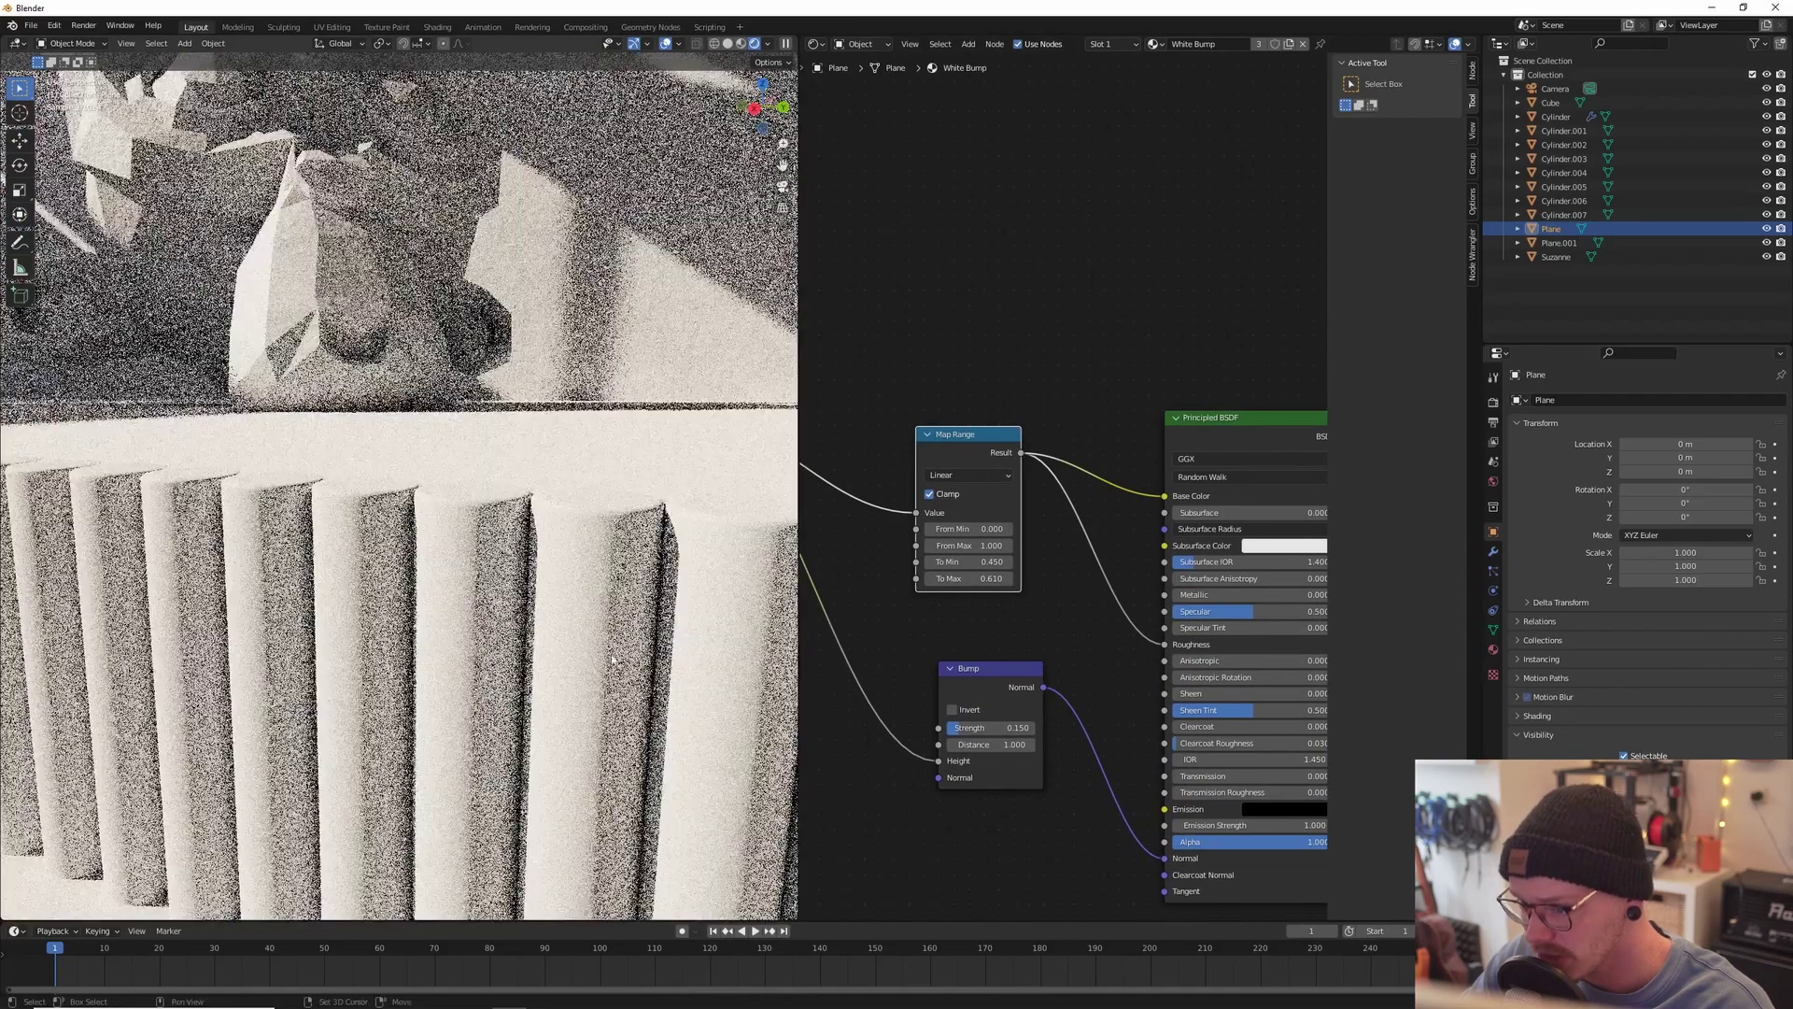
scroll(542, 590, up, 2)
scroll(572, 470, down, 2)
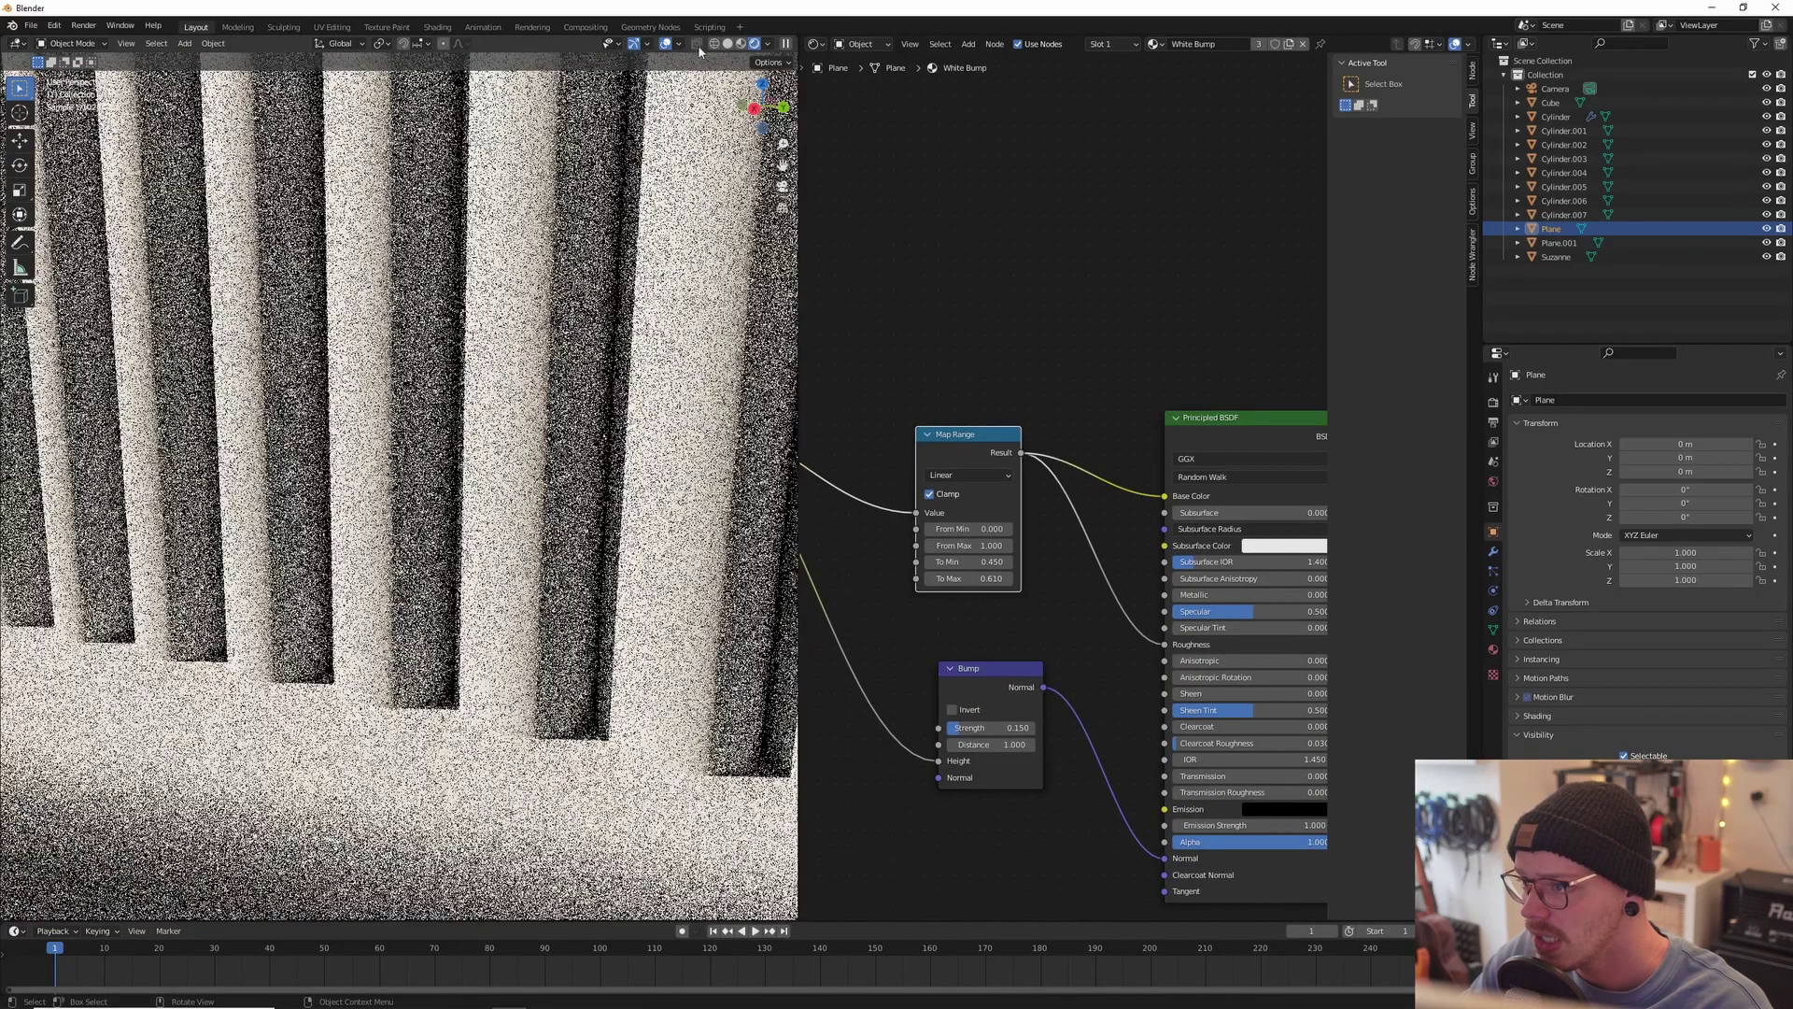
click(741, 45)
scroll(551, 405, down, 3)
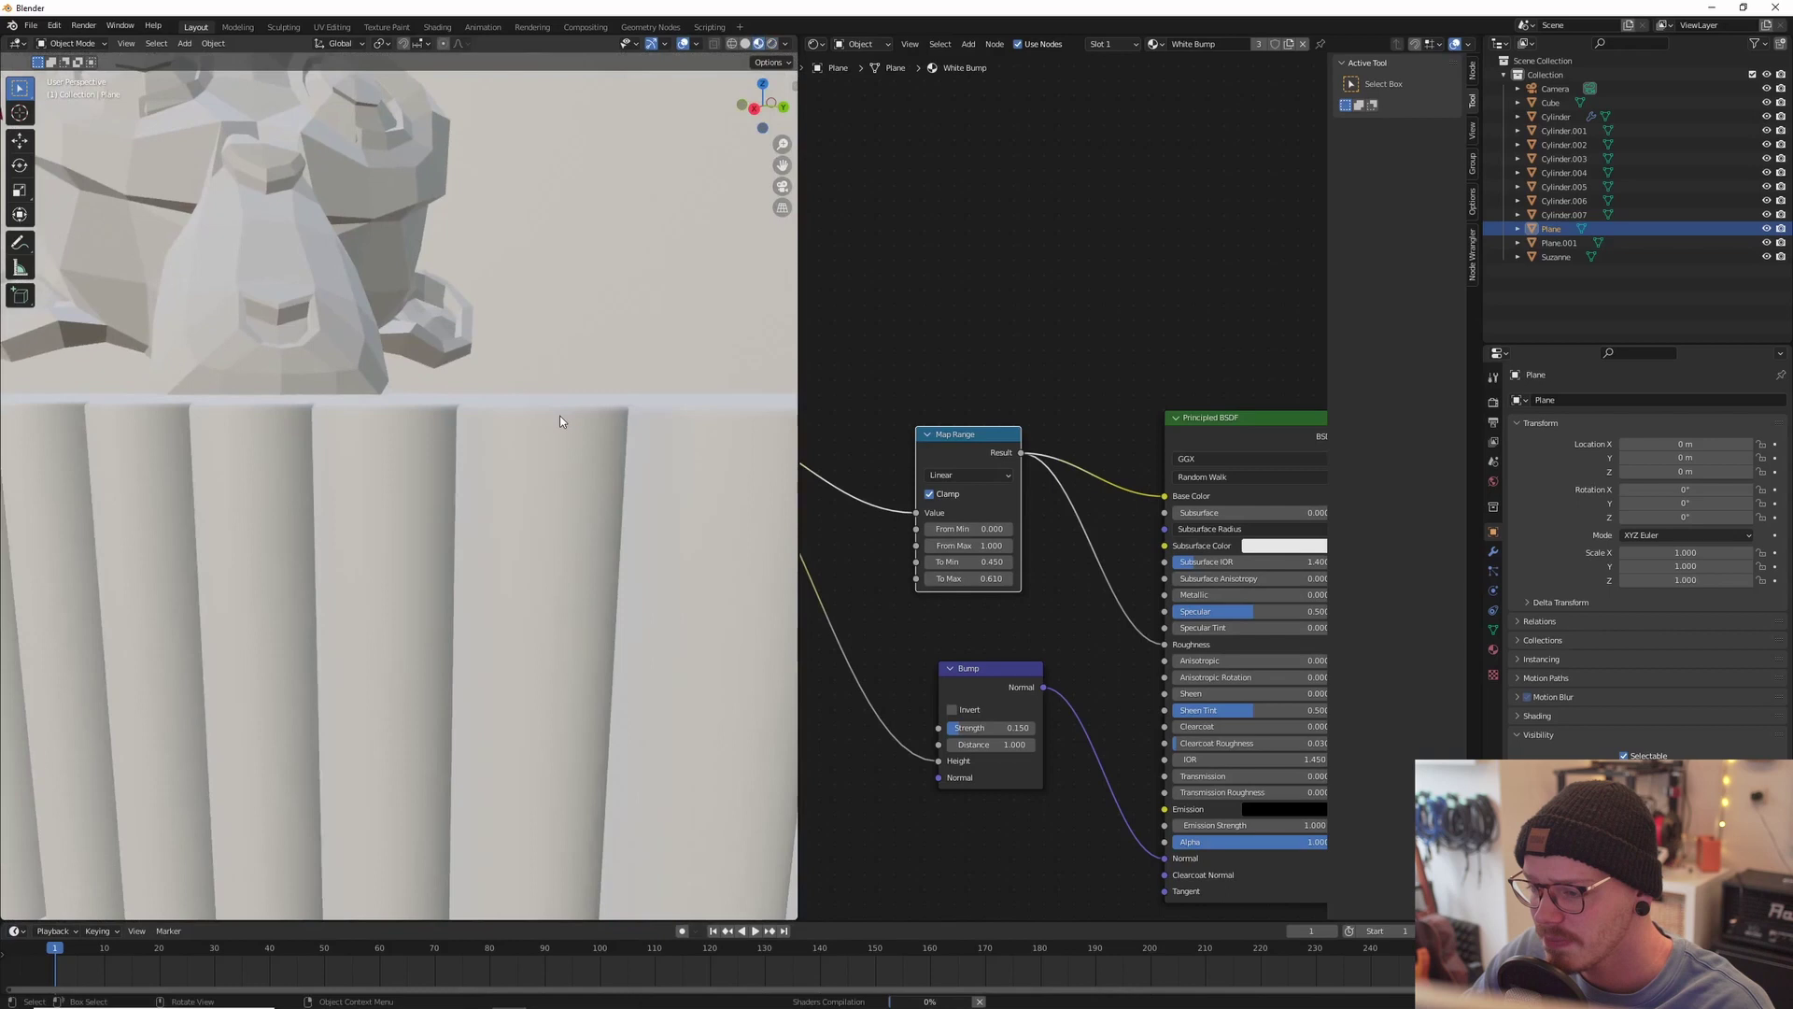
Step: Duplicate the Map Range node, feeding the copy from the ColorRamp's Color output and linking its Result to Base Color
drag(954, 437, 942, 475)
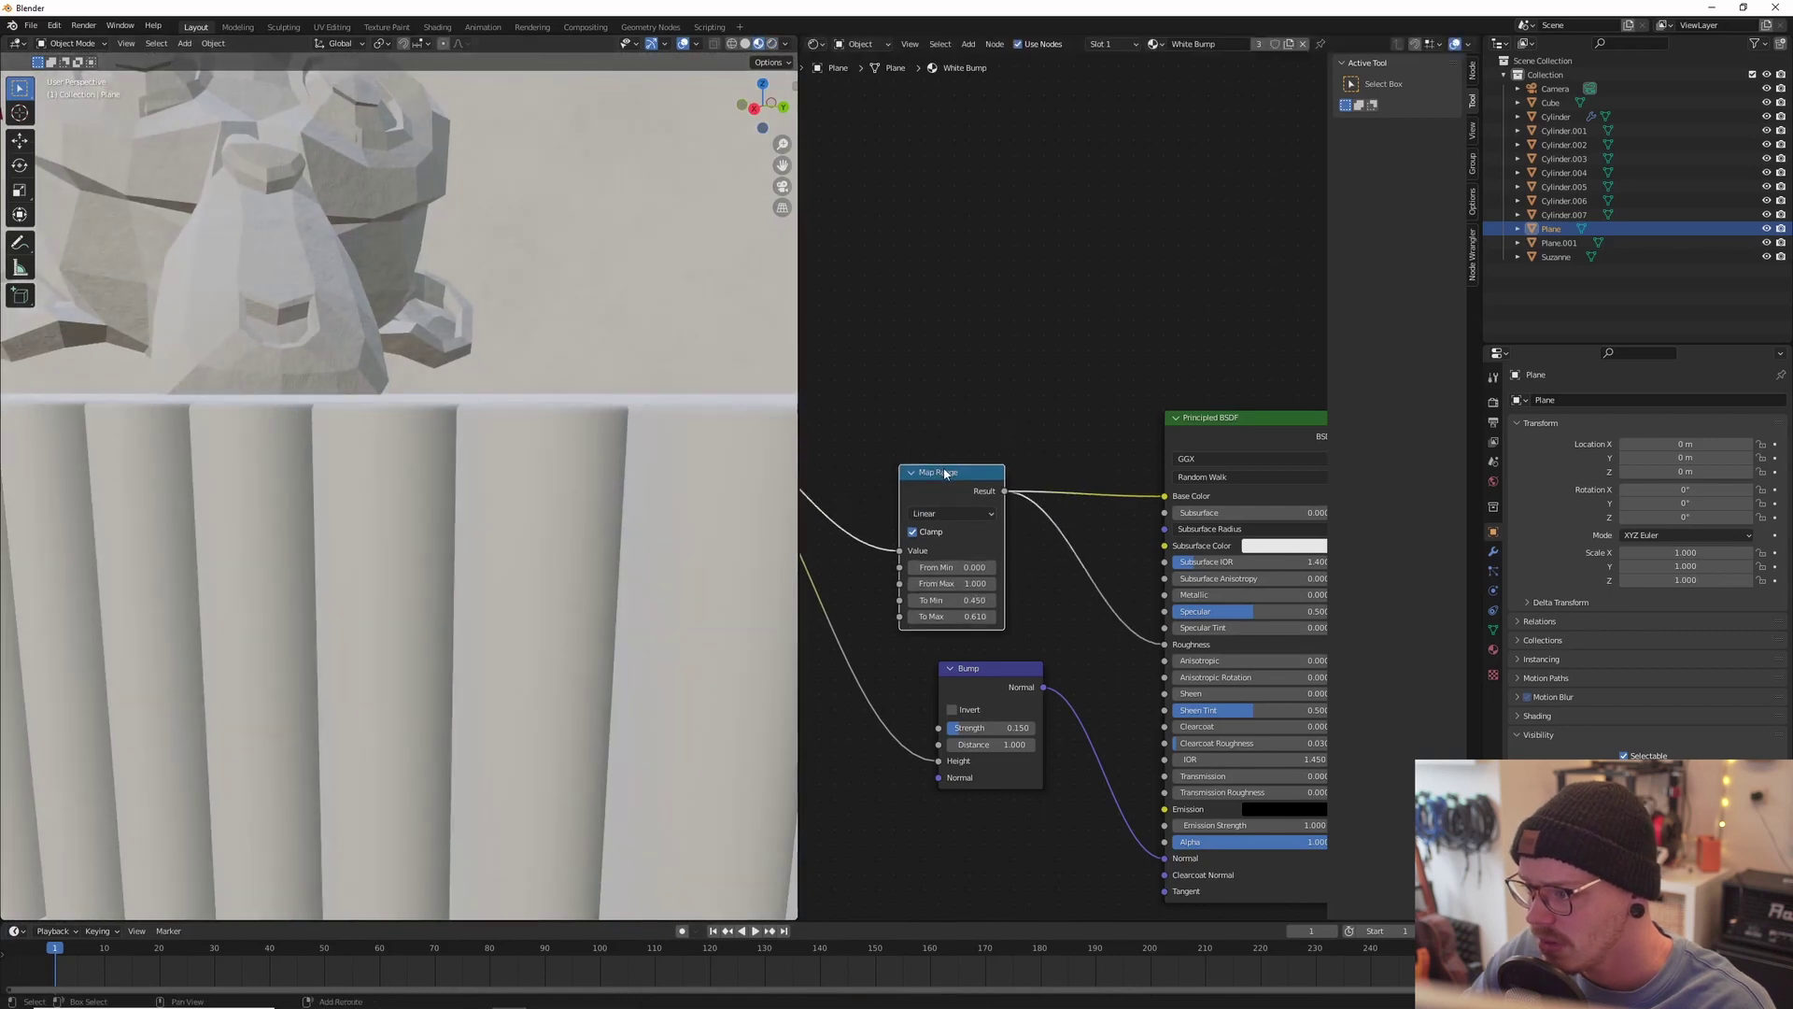
key(shift+d)
drag(1183, 529, 1182, 528)
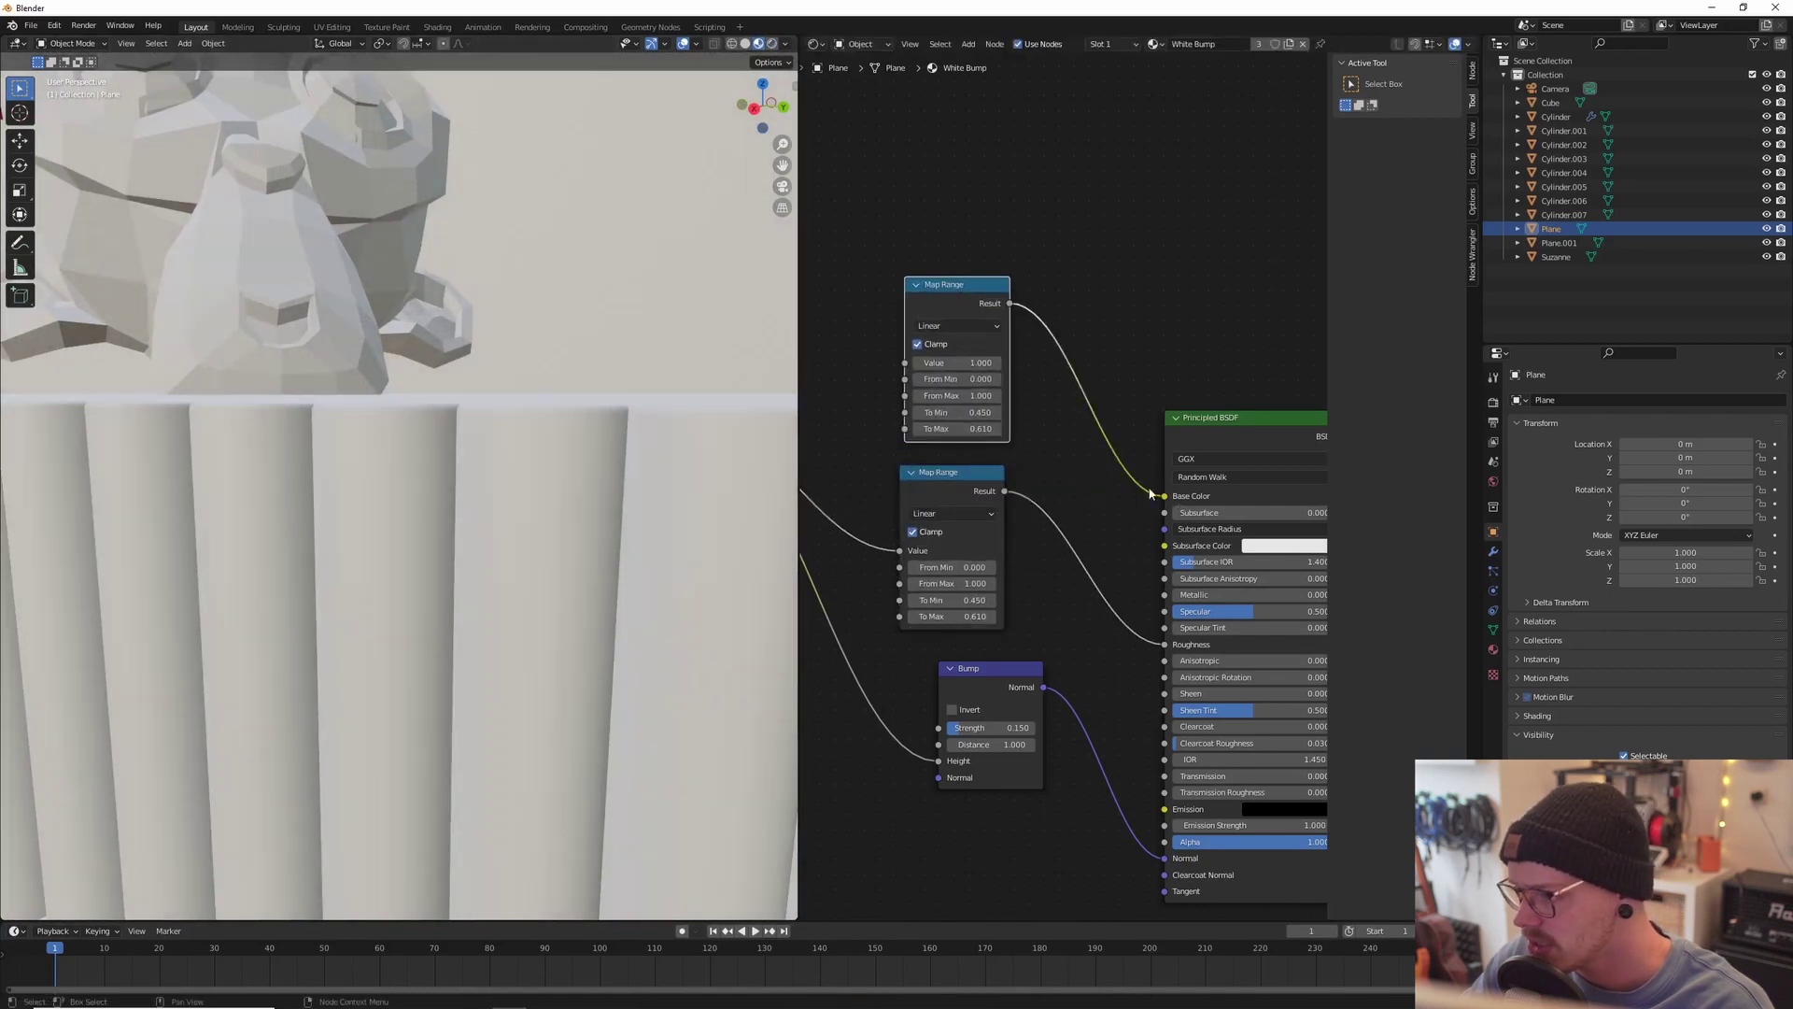
middle_drag(813, 403, 1042, 406)
drag(924, 423, 1090, 365)
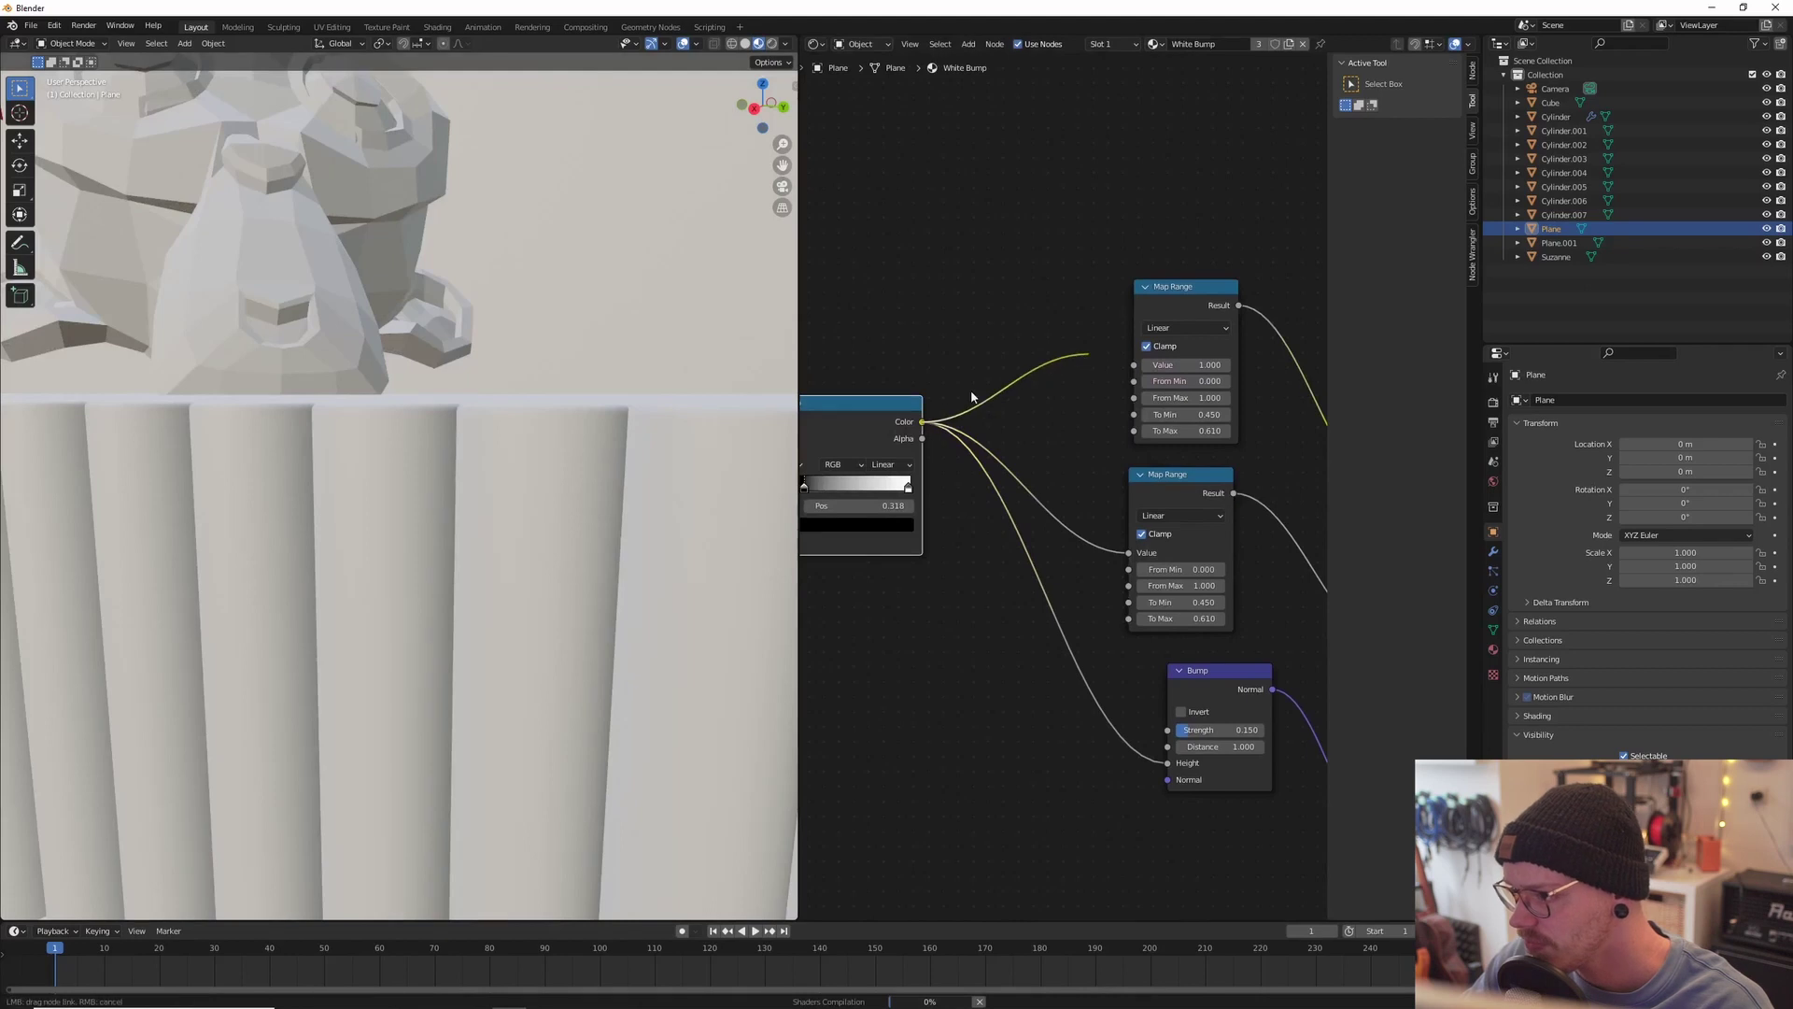
drag(937, 398, 1001, 337)
mouse_move(1001, 337)
middle_down()
mouse_move(1202, 357)
mouse_move(1252, 383)
mouse_move(1128, 428)
middle_up()
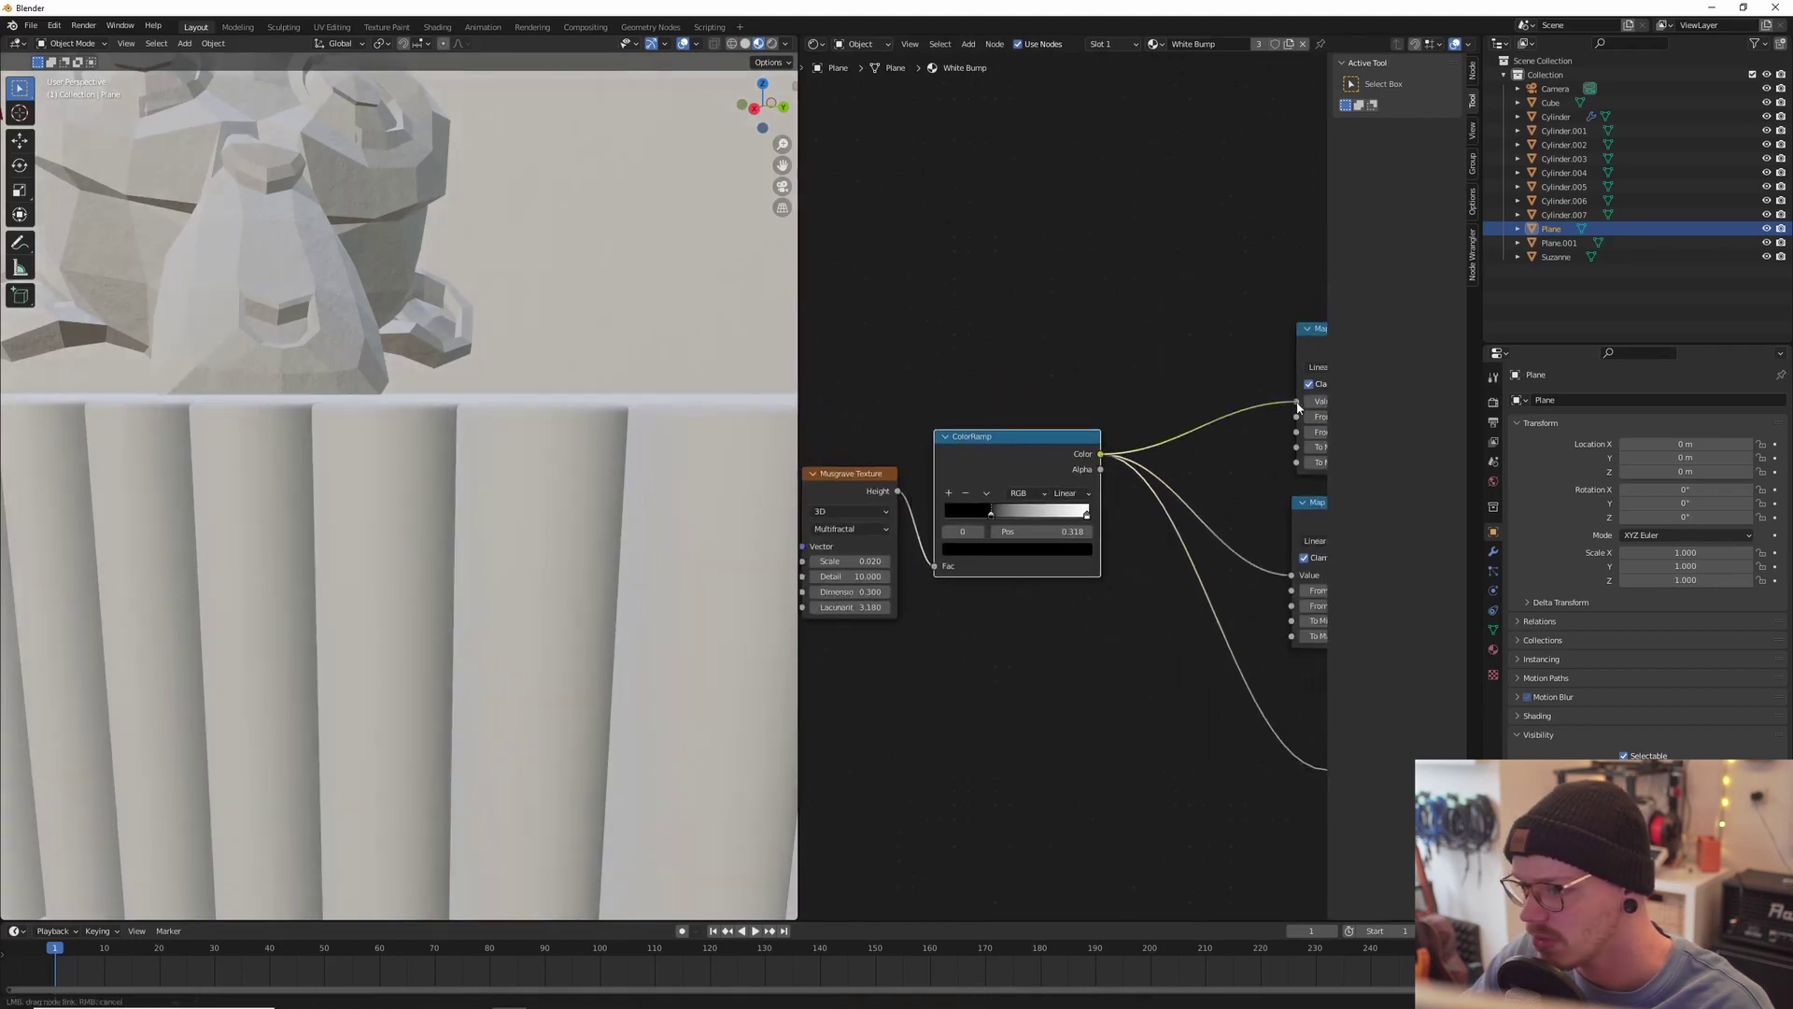
drag(1294, 404, 1295, 402)
Step: Set the Base Color Map Range's To Min to 1.95 and To Max to 0.51
middle_drag(1252, 437, 1108, 467)
scroll(1164, 478, up, 4)
middle_drag(1237, 482, 1081, 511)
mouse_move(1081, 511)
mouse_down()
mouse_move(1031, 511)
mouse_move(1154, 519)
mouse_move(1047, 519)
mouse_move(1102, 519)
mouse_up()
scroll(510, 529, down, 10)
shift+middle_drag(510, 529, 359, 513)
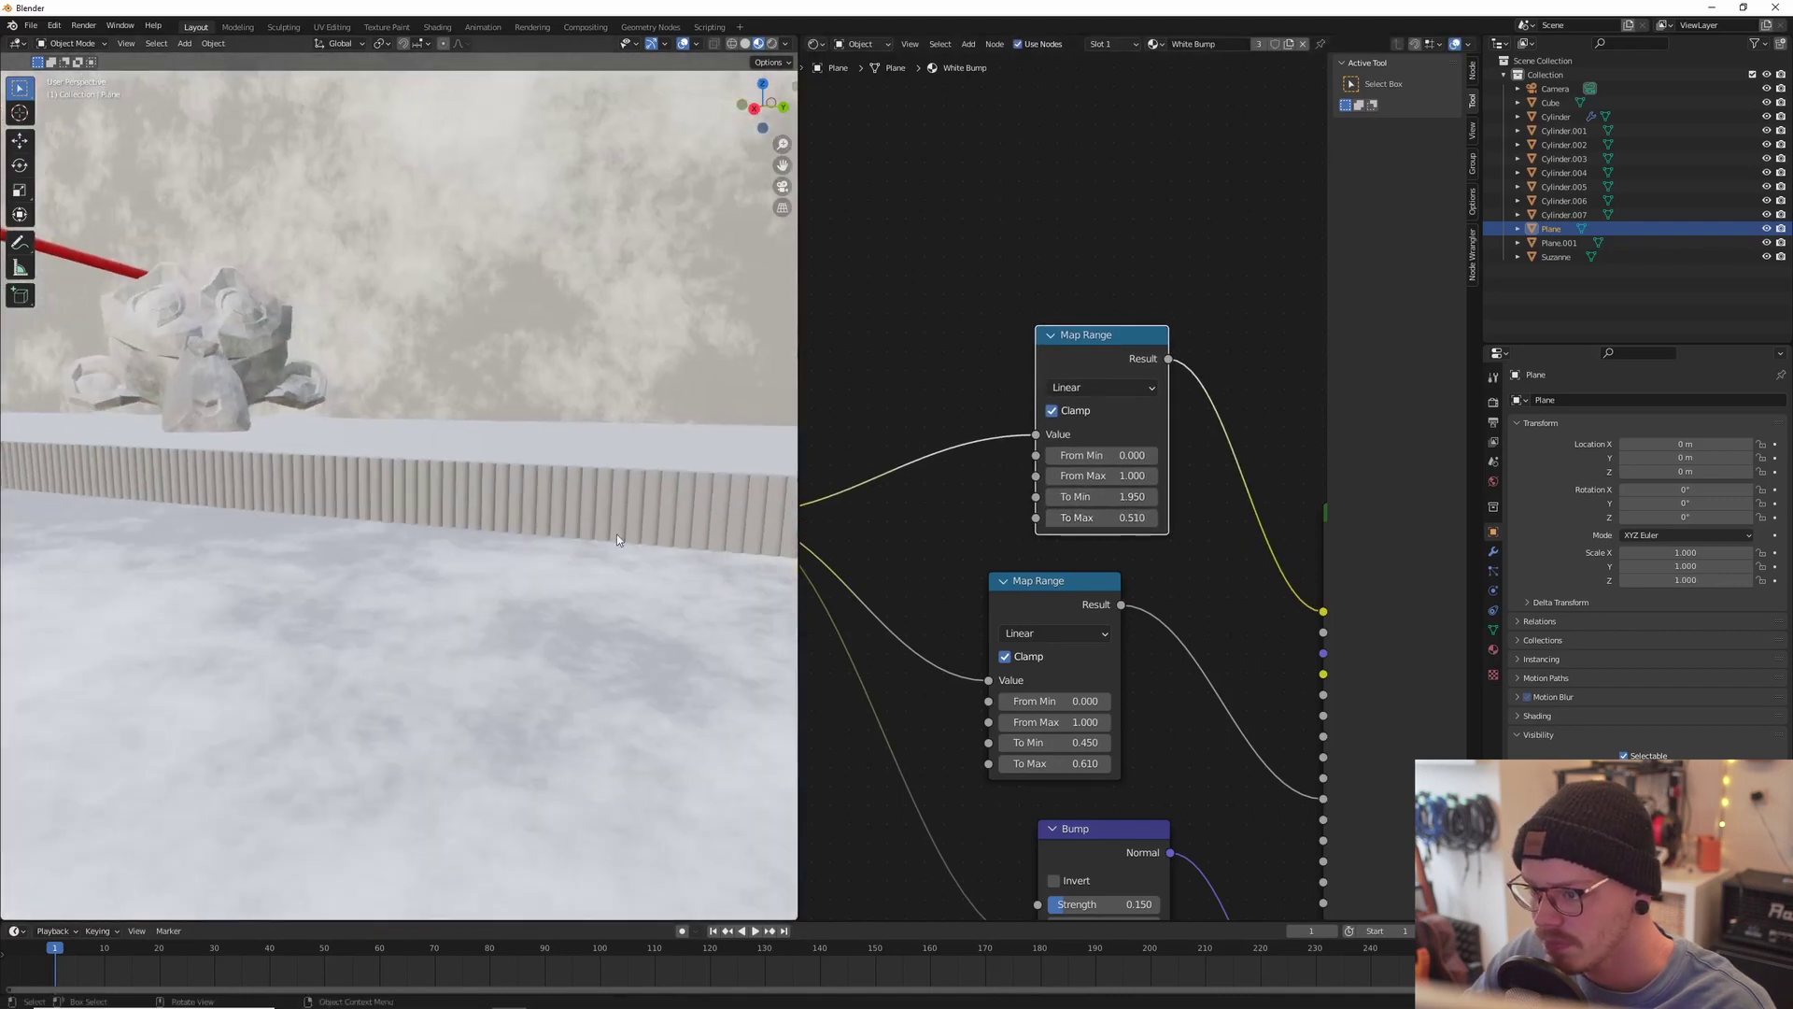
Step: Inspect the texture around the ledge, then select the row of cylinders and apply its object transform
scroll(544, 530, up, 15)
scroll(523, 521, down, 15)
alt+scroll(535, 510, down, 1)
scroll(523, 607, up, 5)
scroll(421, 579, down, 5)
scroll(514, 570, up, 5)
click(604, 553)
scroll(603, 552, up, 2)
key(ctrl+a)
click(575, 540)
shift+middle_drag(575, 503, 449, 474)
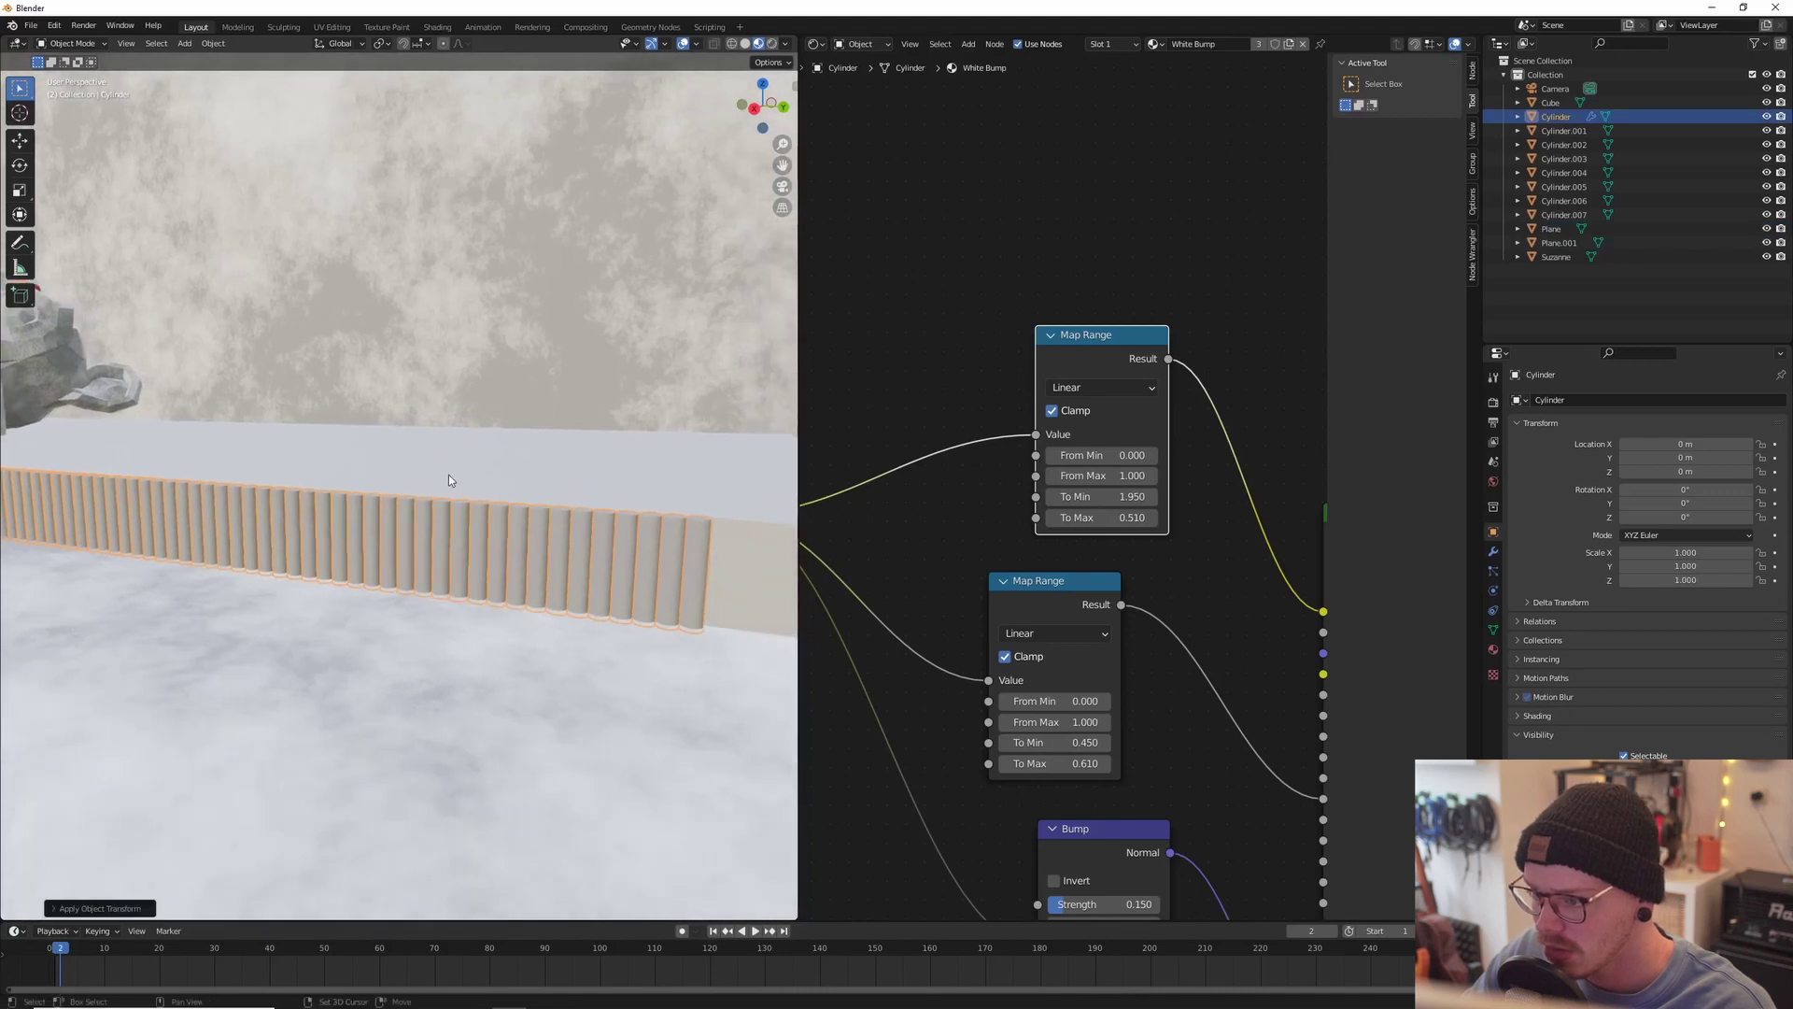
Step: Select the Cube ledge behind the cylinders and apply its object transform
scroll(523, 505, up, 3)
shift+middle_drag(603, 531, 445, 535)
scroll(598, 546, down, 3)
scroll(624, 553, up, 4)
shift+middle_drag(624, 553, 541, 557)
click(872, 425)
middle_drag(537, 258, 475, 529)
click(493, 506)
key(ctrl+a)
click(502, 496)
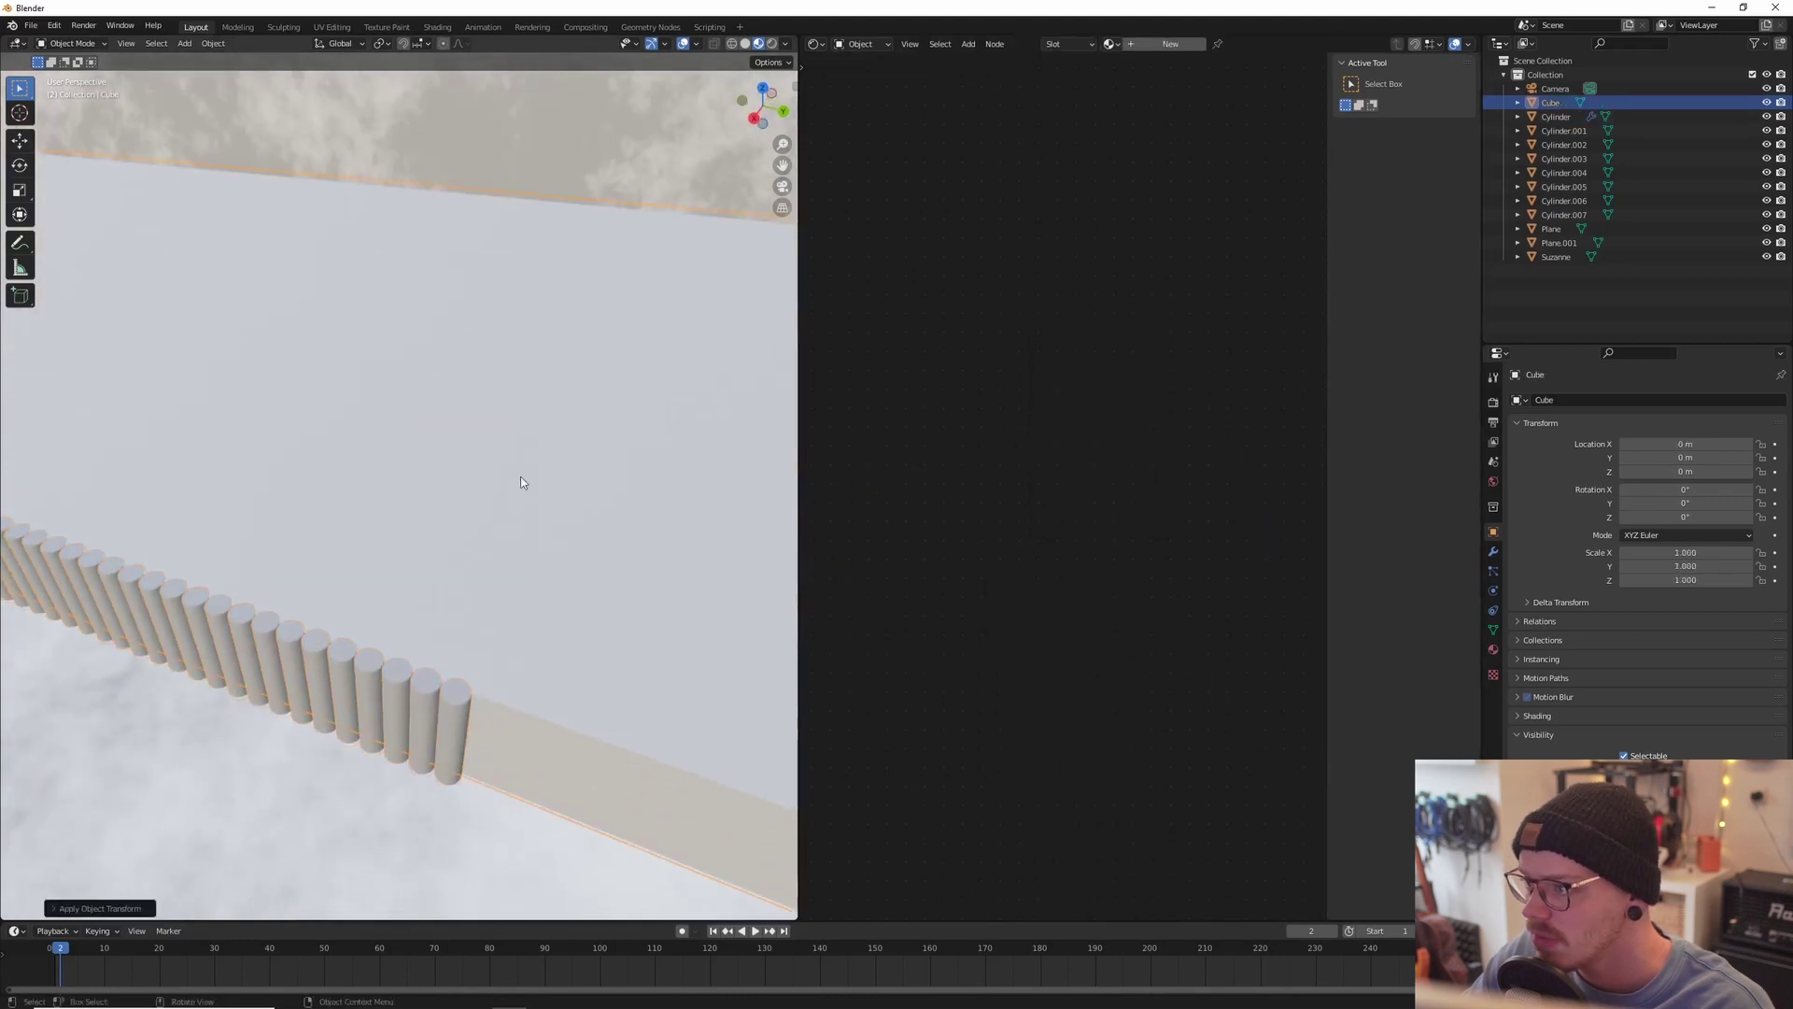
Step: Assign the White Bump material to the Cube ledge and check the texture on the cylinders and floor plane
click(1107, 45)
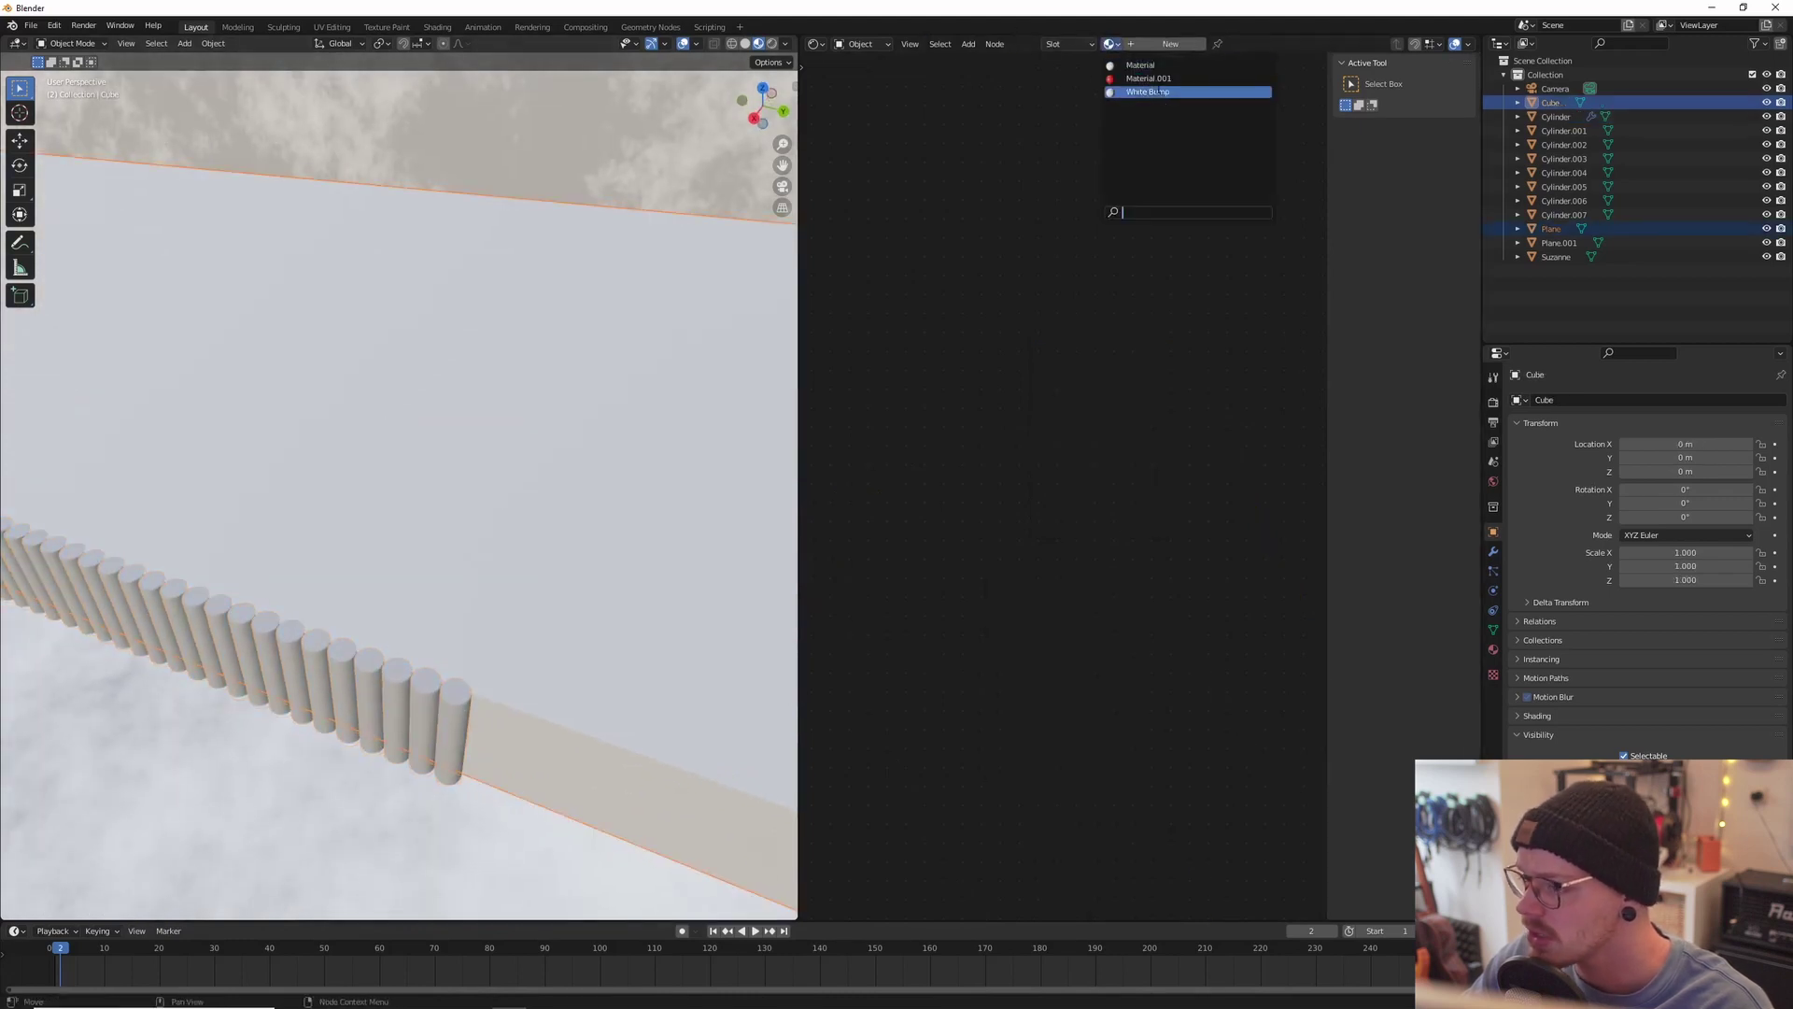
click(1168, 90)
click(415, 715)
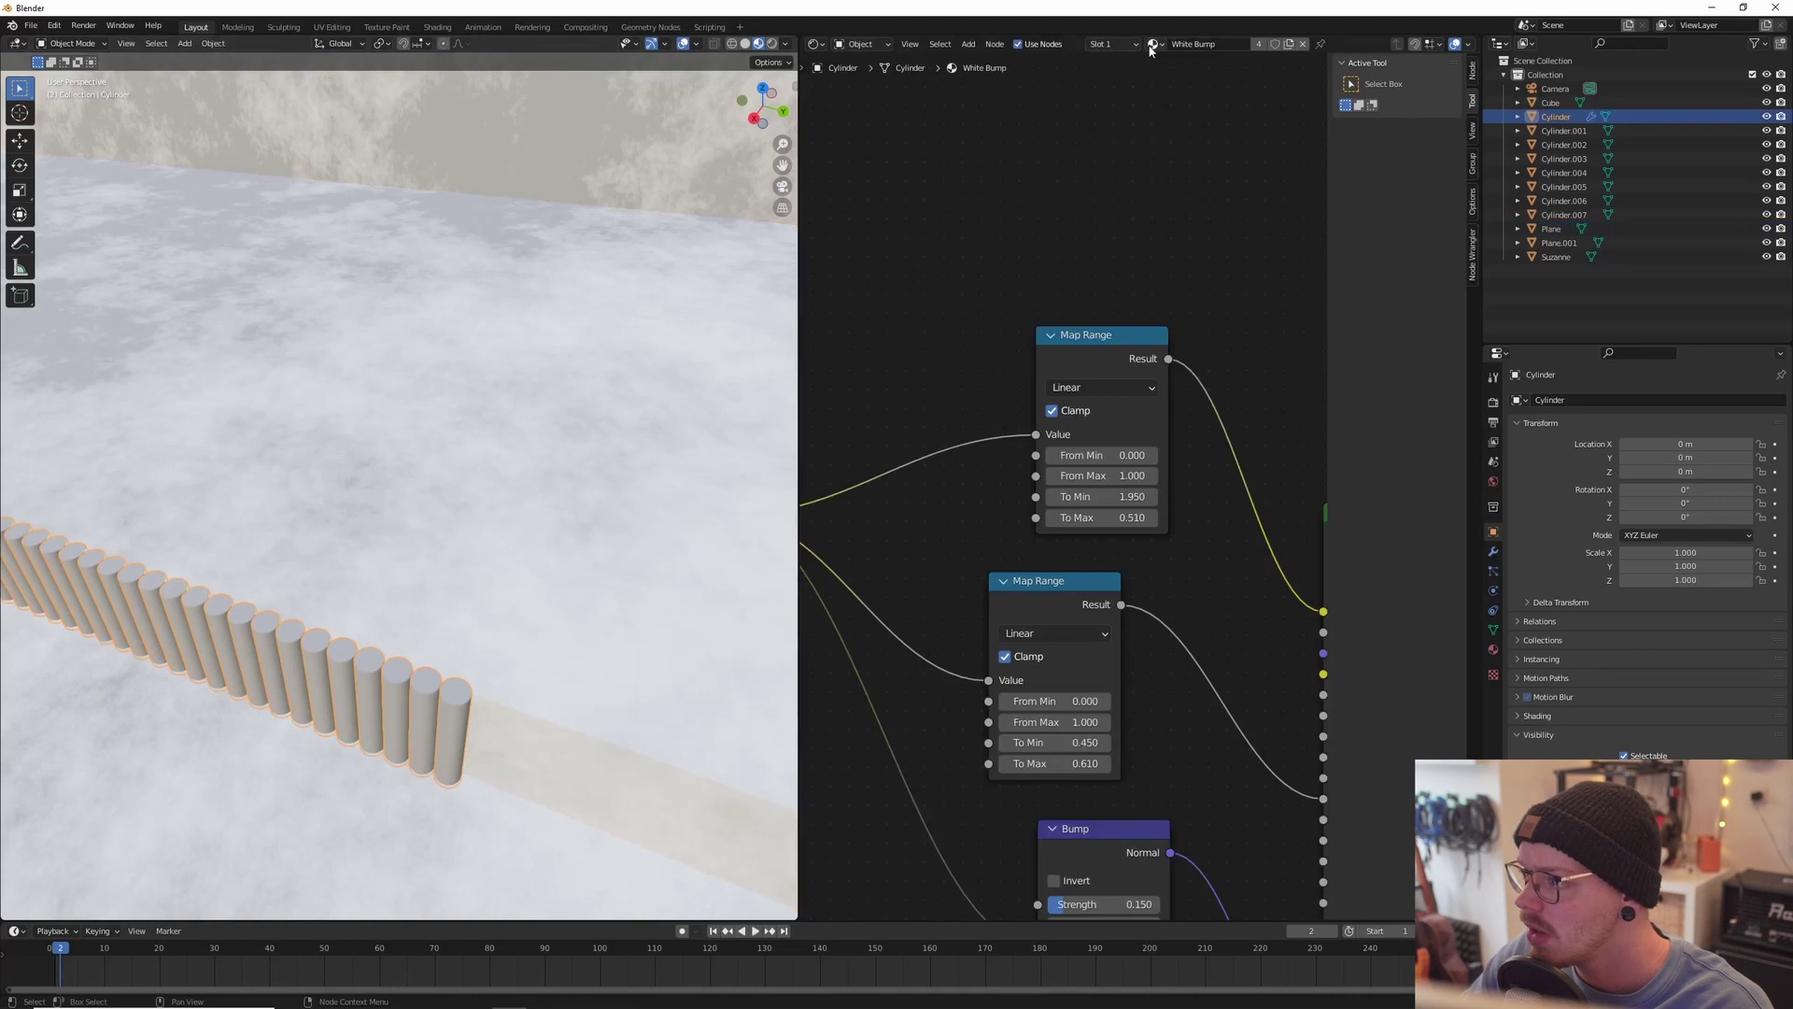
click(550, 434)
middle_drag(549, 434, 503, 401)
scroll(485, 445, up, 3)
click(503, 401)
scroll(549, 497, down, 1)
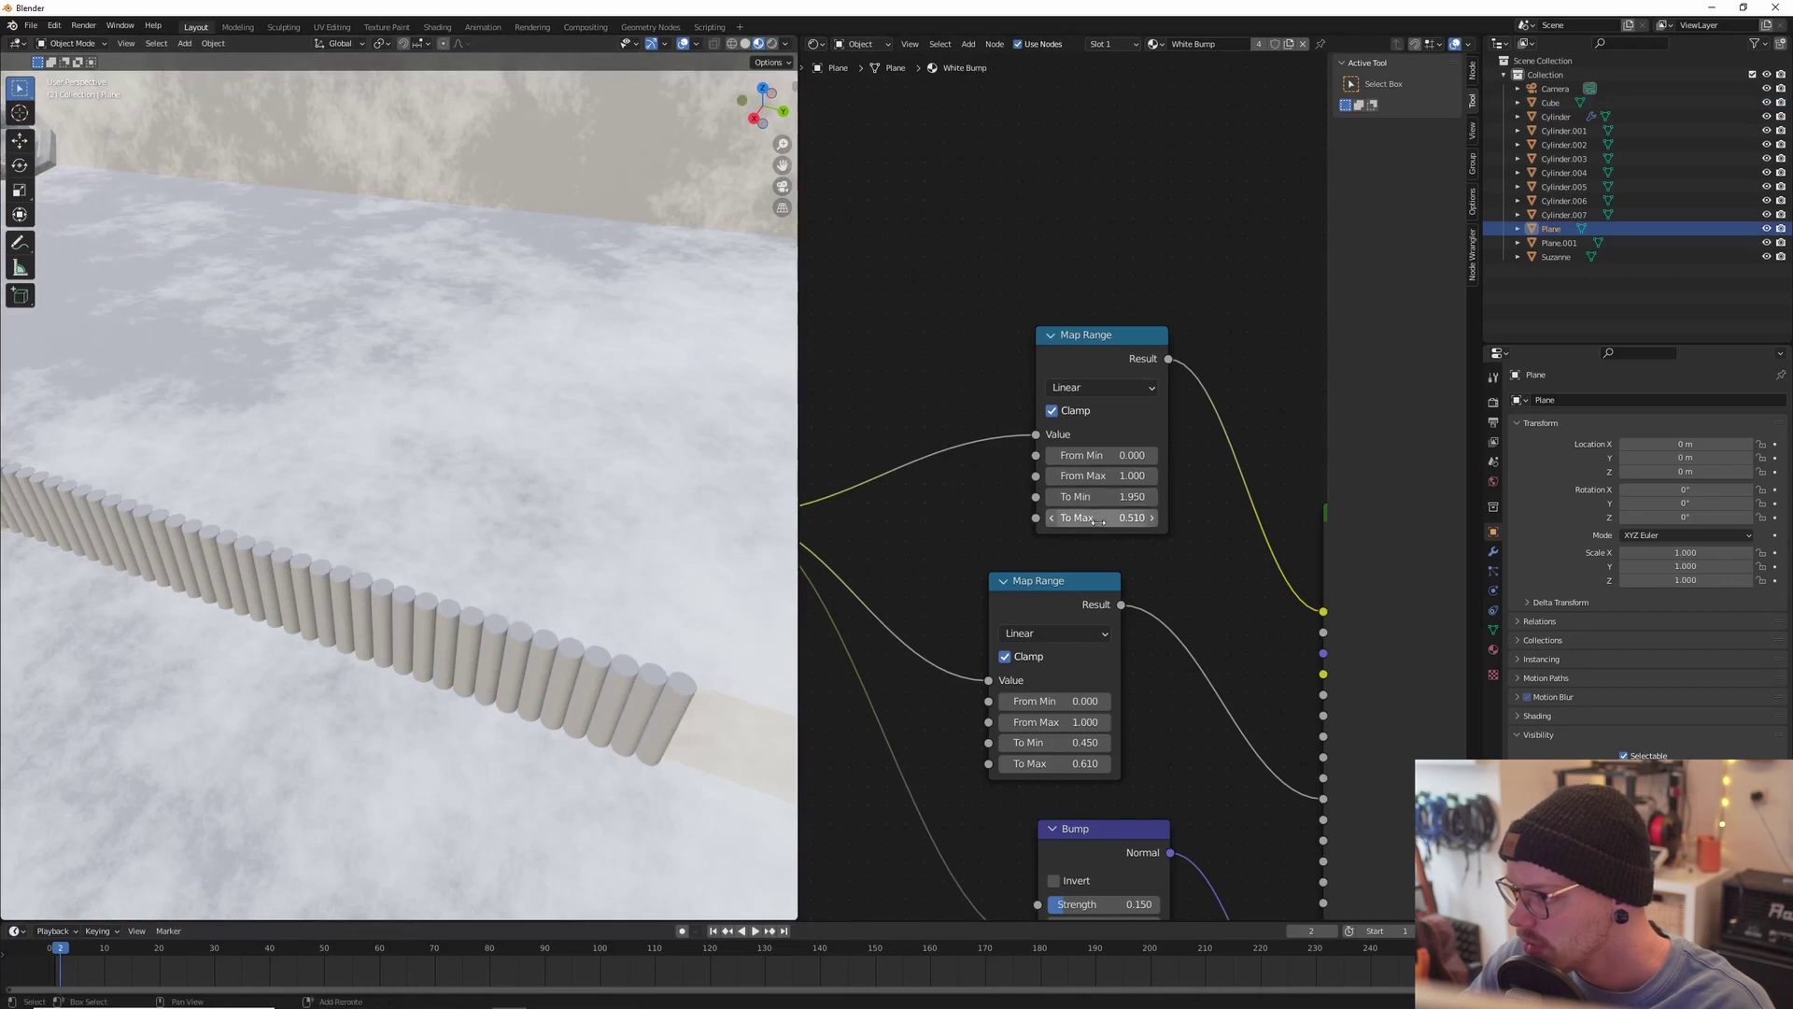
Step: Set the Base Color Map Range's To Min to 0.81 and To Max to 0.78
click(632, 462)
mouse_move(1101, 496)
mouse_down()
mouse_move(1056, 495)
mouse_move(1130, 518)
mouse_up()
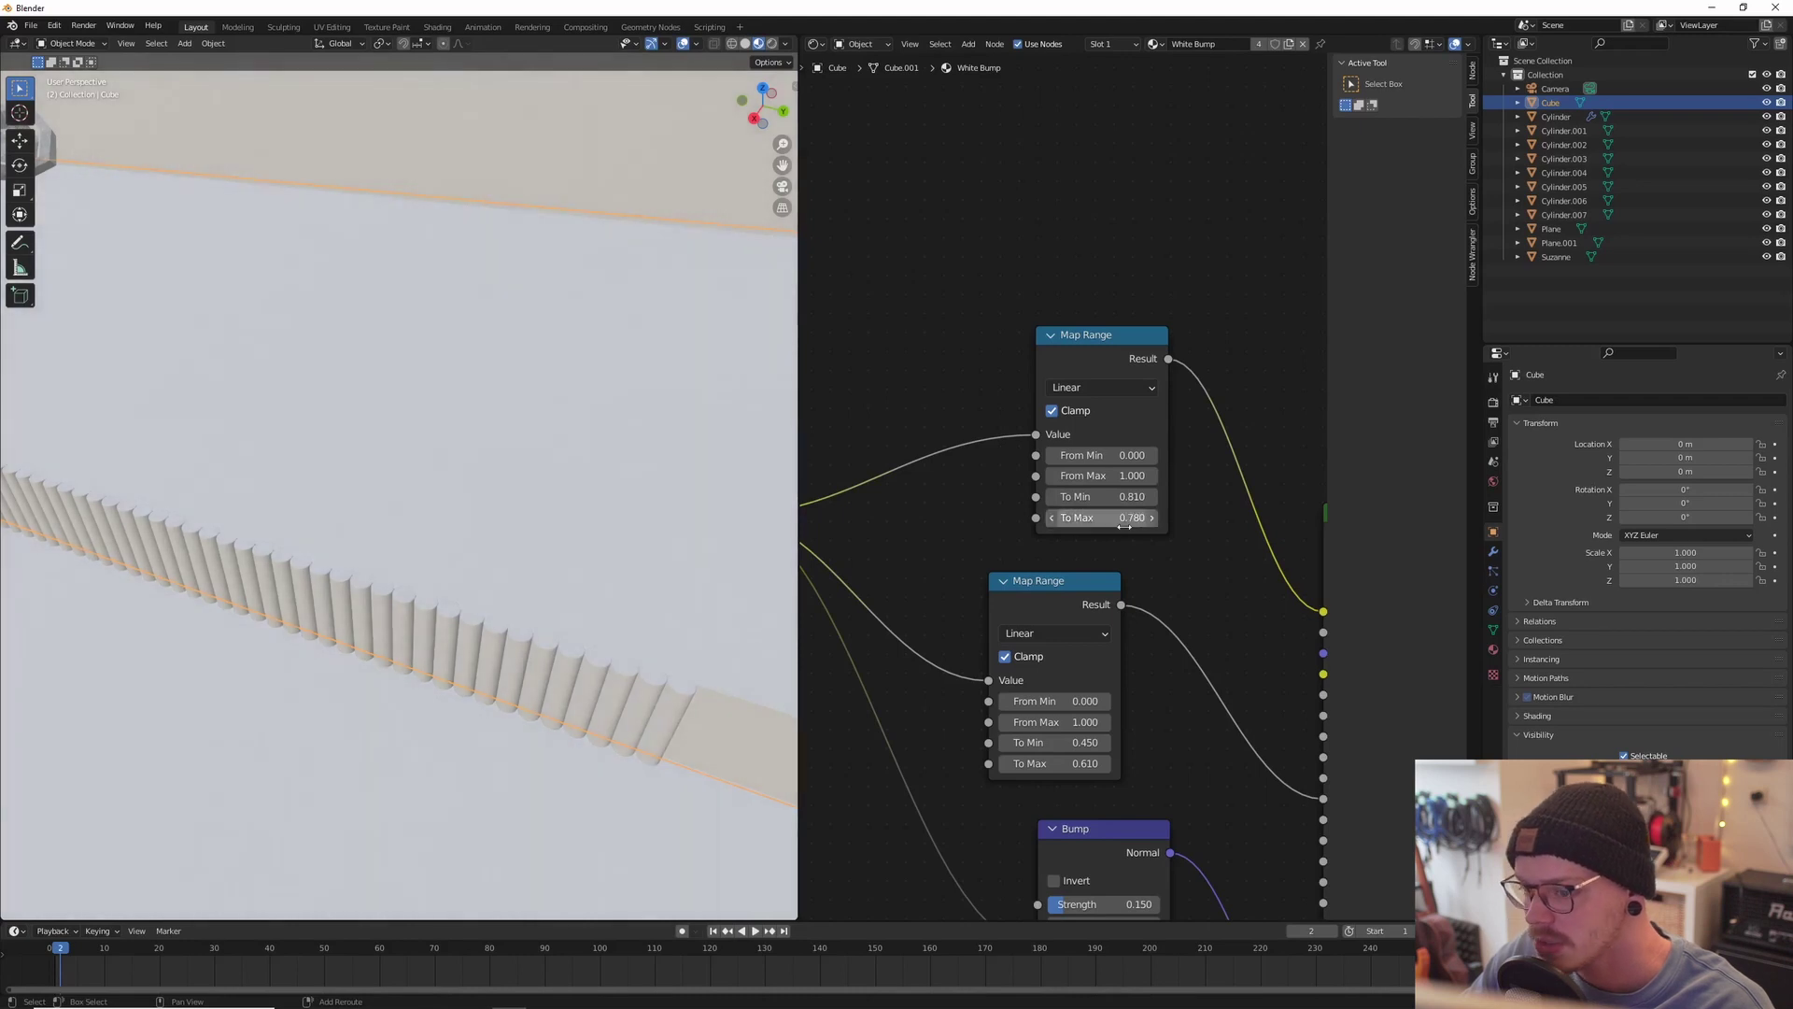
scroll(529, 497, down, 3)
middle_drag(654, 488, 709, 495)
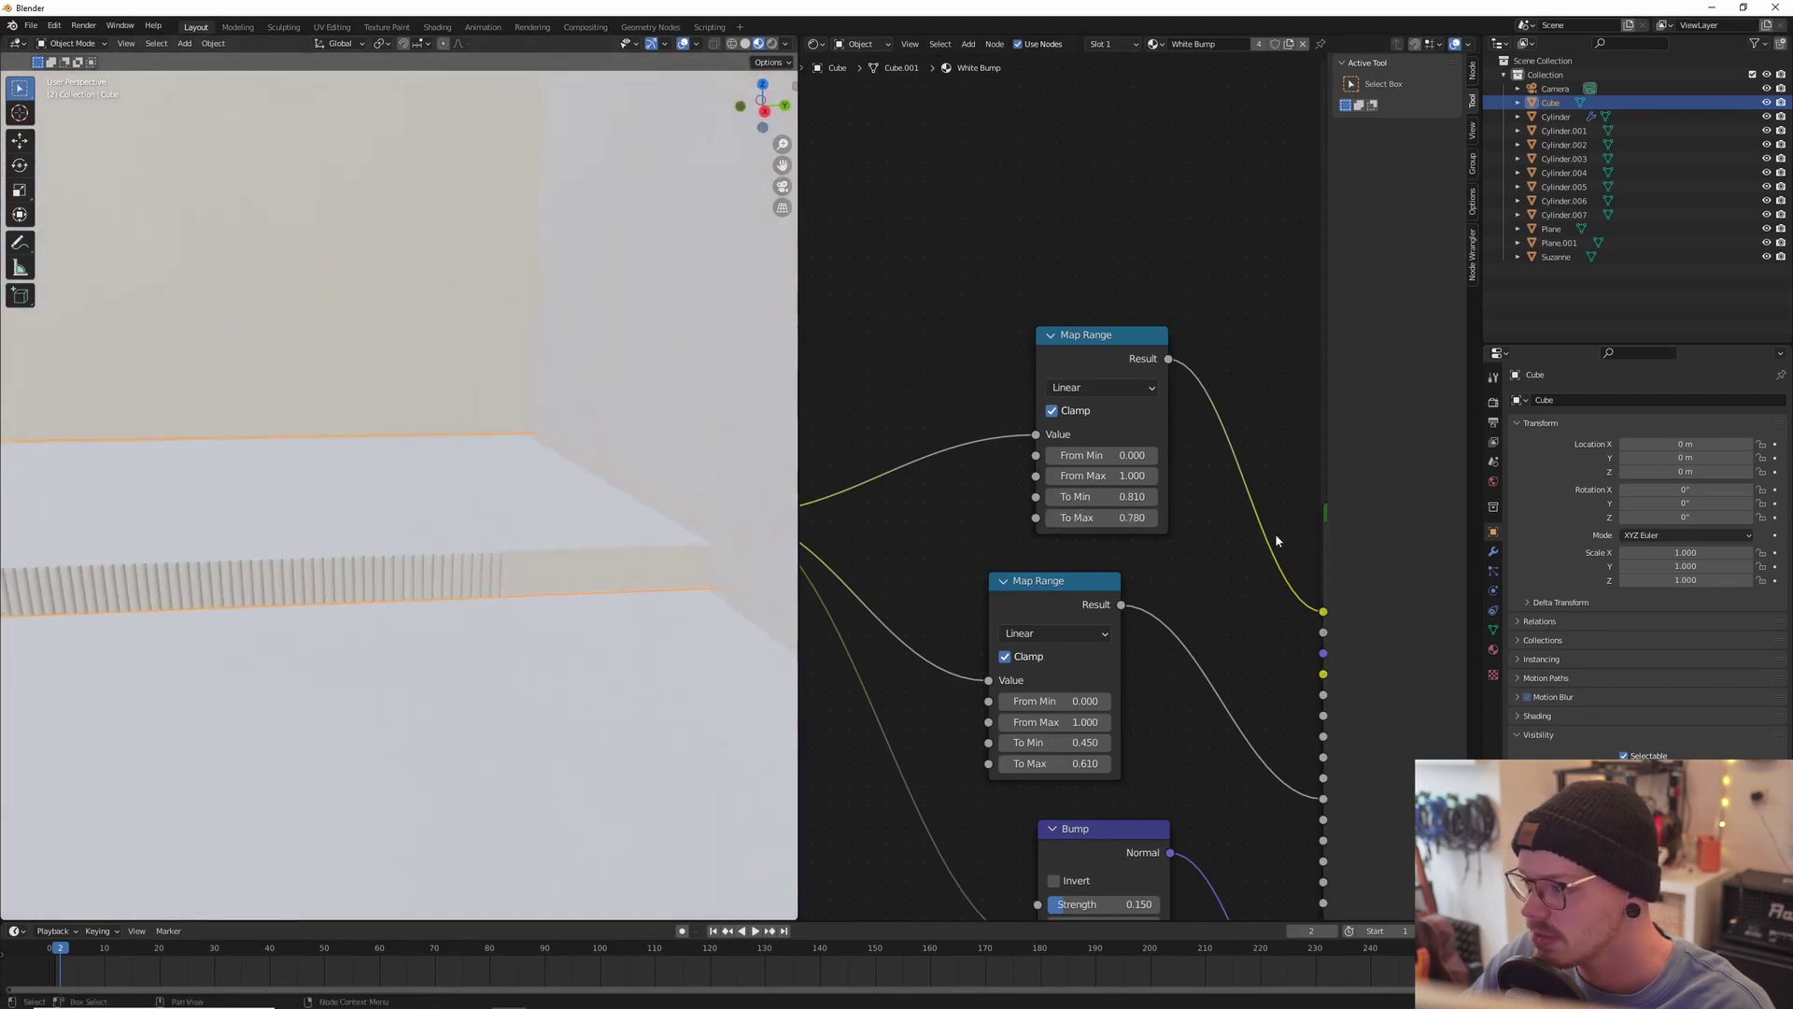
Step: Set the Base Color Map Range's To Max to 0.6 and view the scene through the camera in rendered shading
click(1108, 525)
text(0.6)
key(Return)
scroll(581, 493, down, 4)
mouse_move(449, 483)
middle_down()
mouse_move(156, 448)
mouse_move(433, 482)
middle_up()
scroll(434, 482, down, 5)
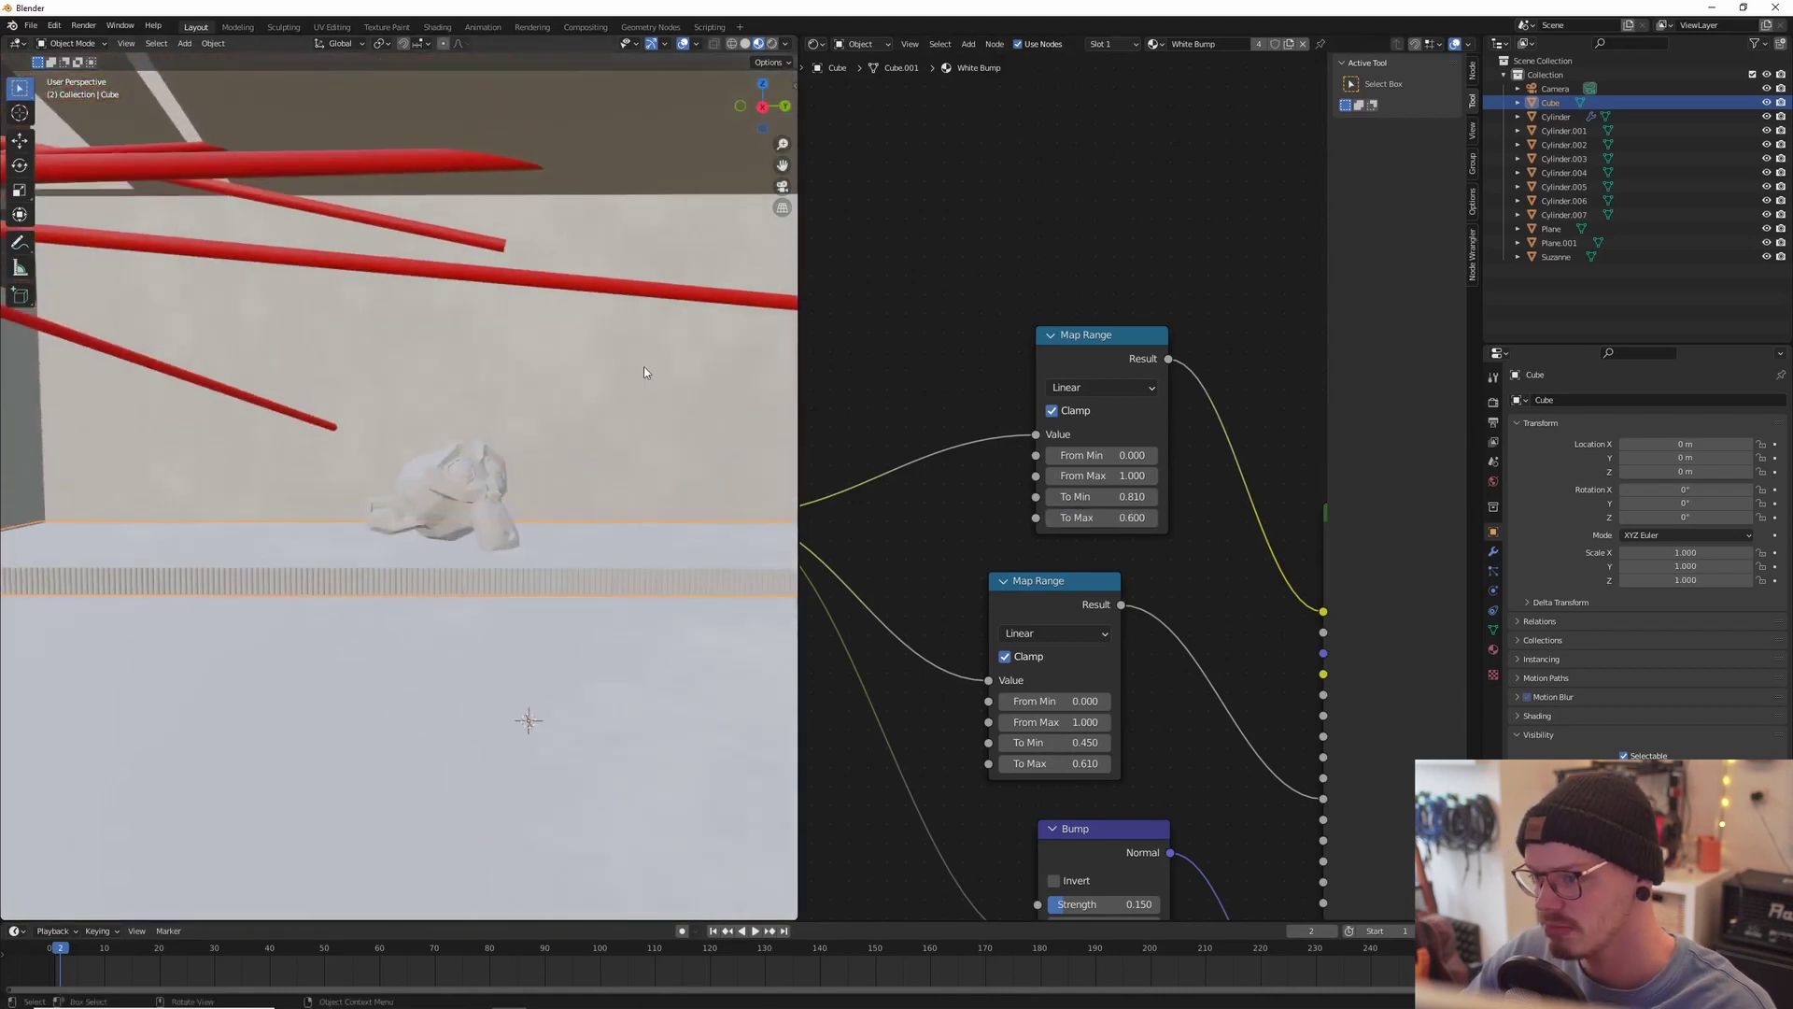
click(771, 44)
key(KP_0)
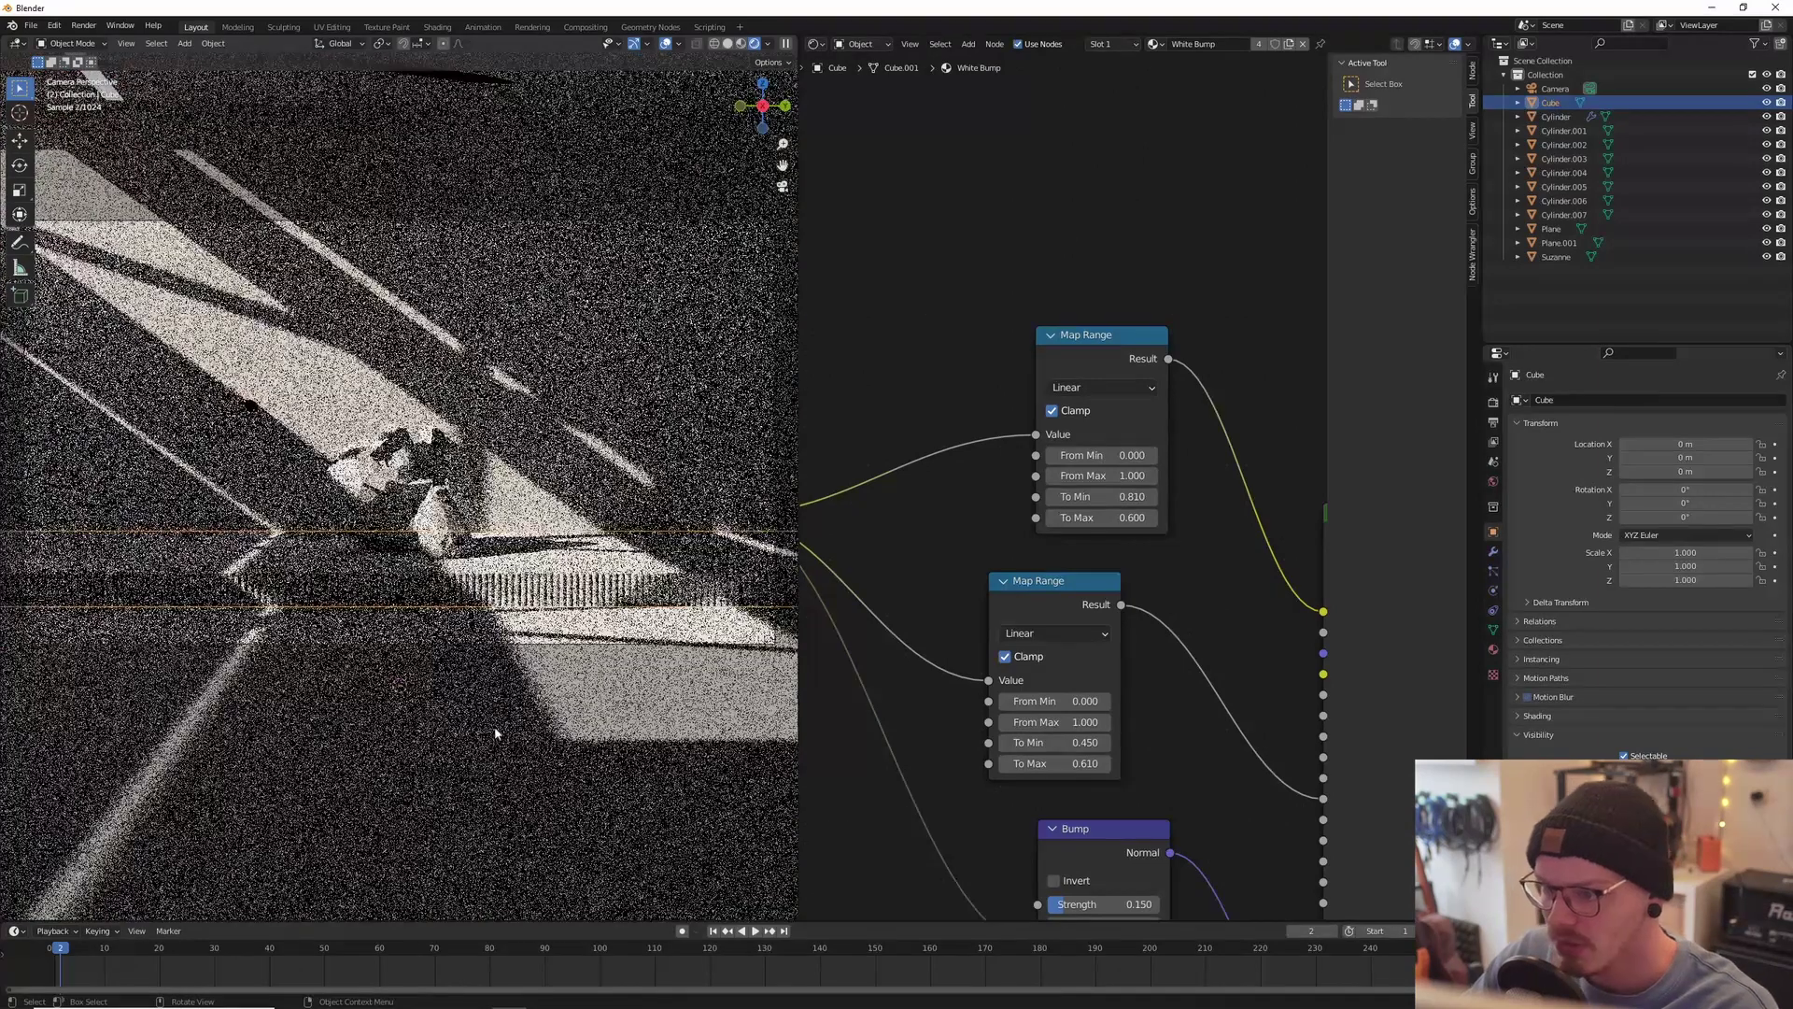
Step: Select the floor Plane and set the World Sky Texture's Sun Elevation to 60°
click(1550, 229)
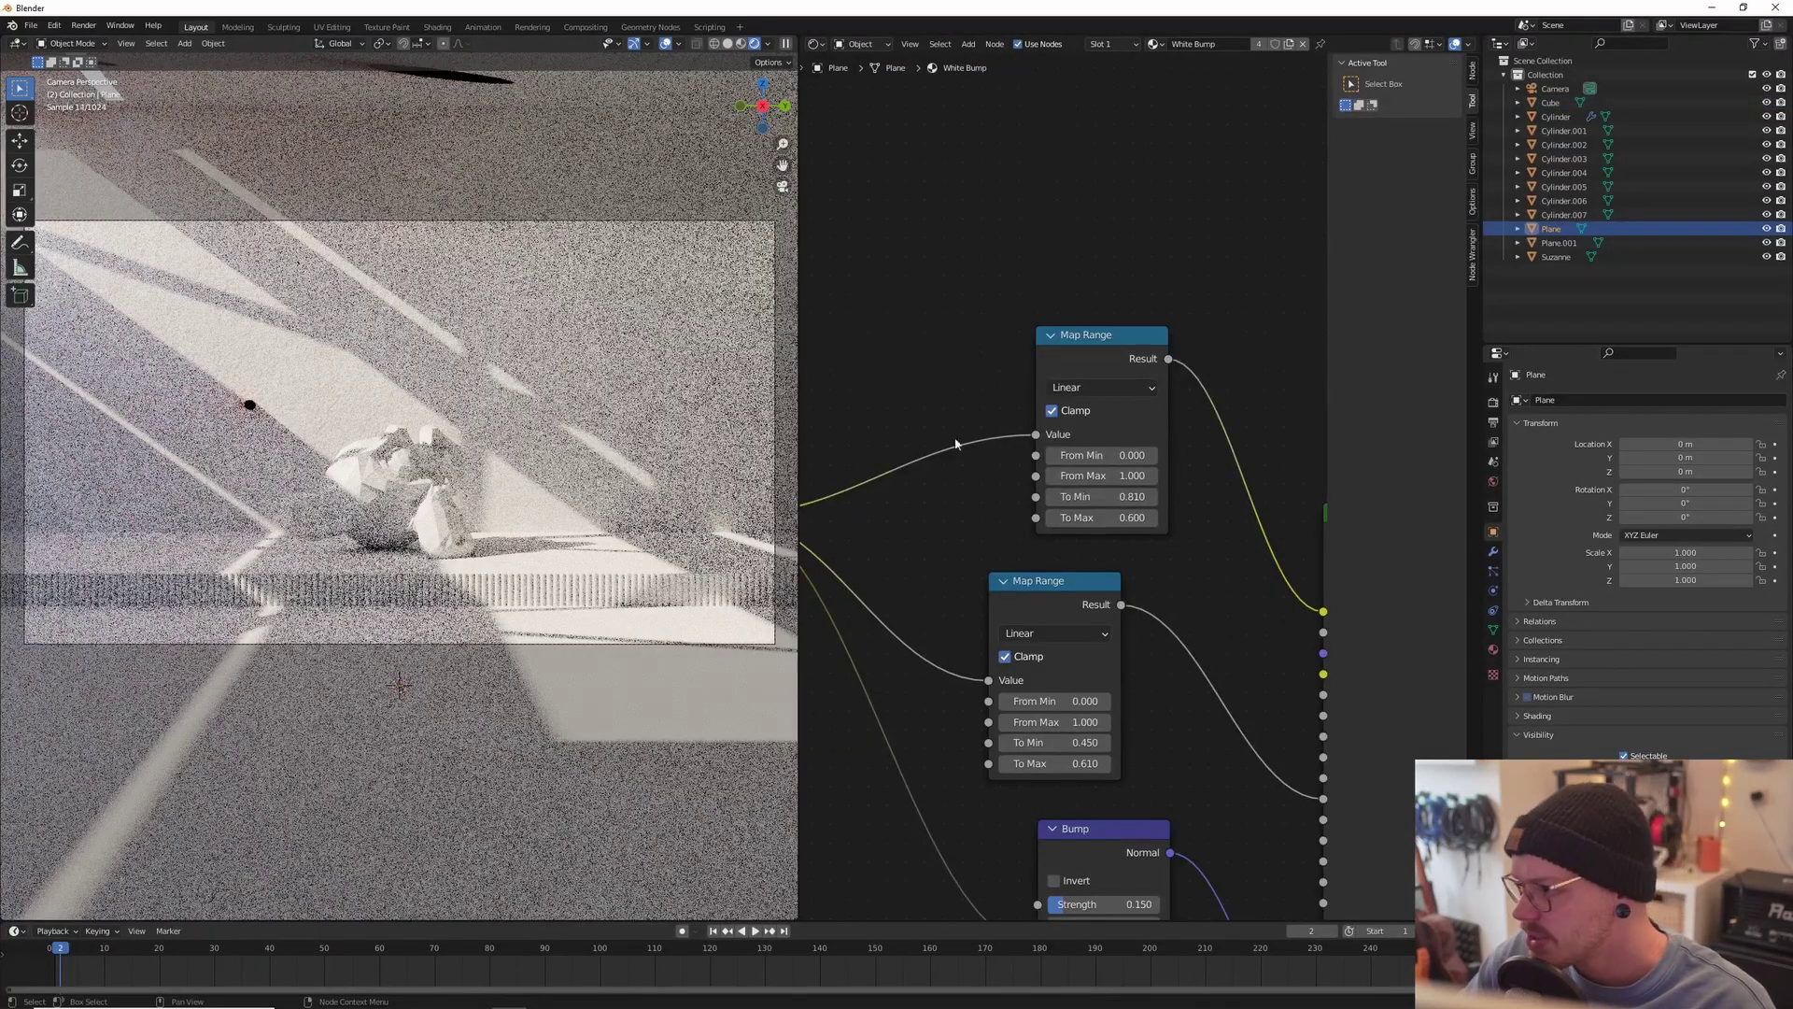
click(1494, 481)
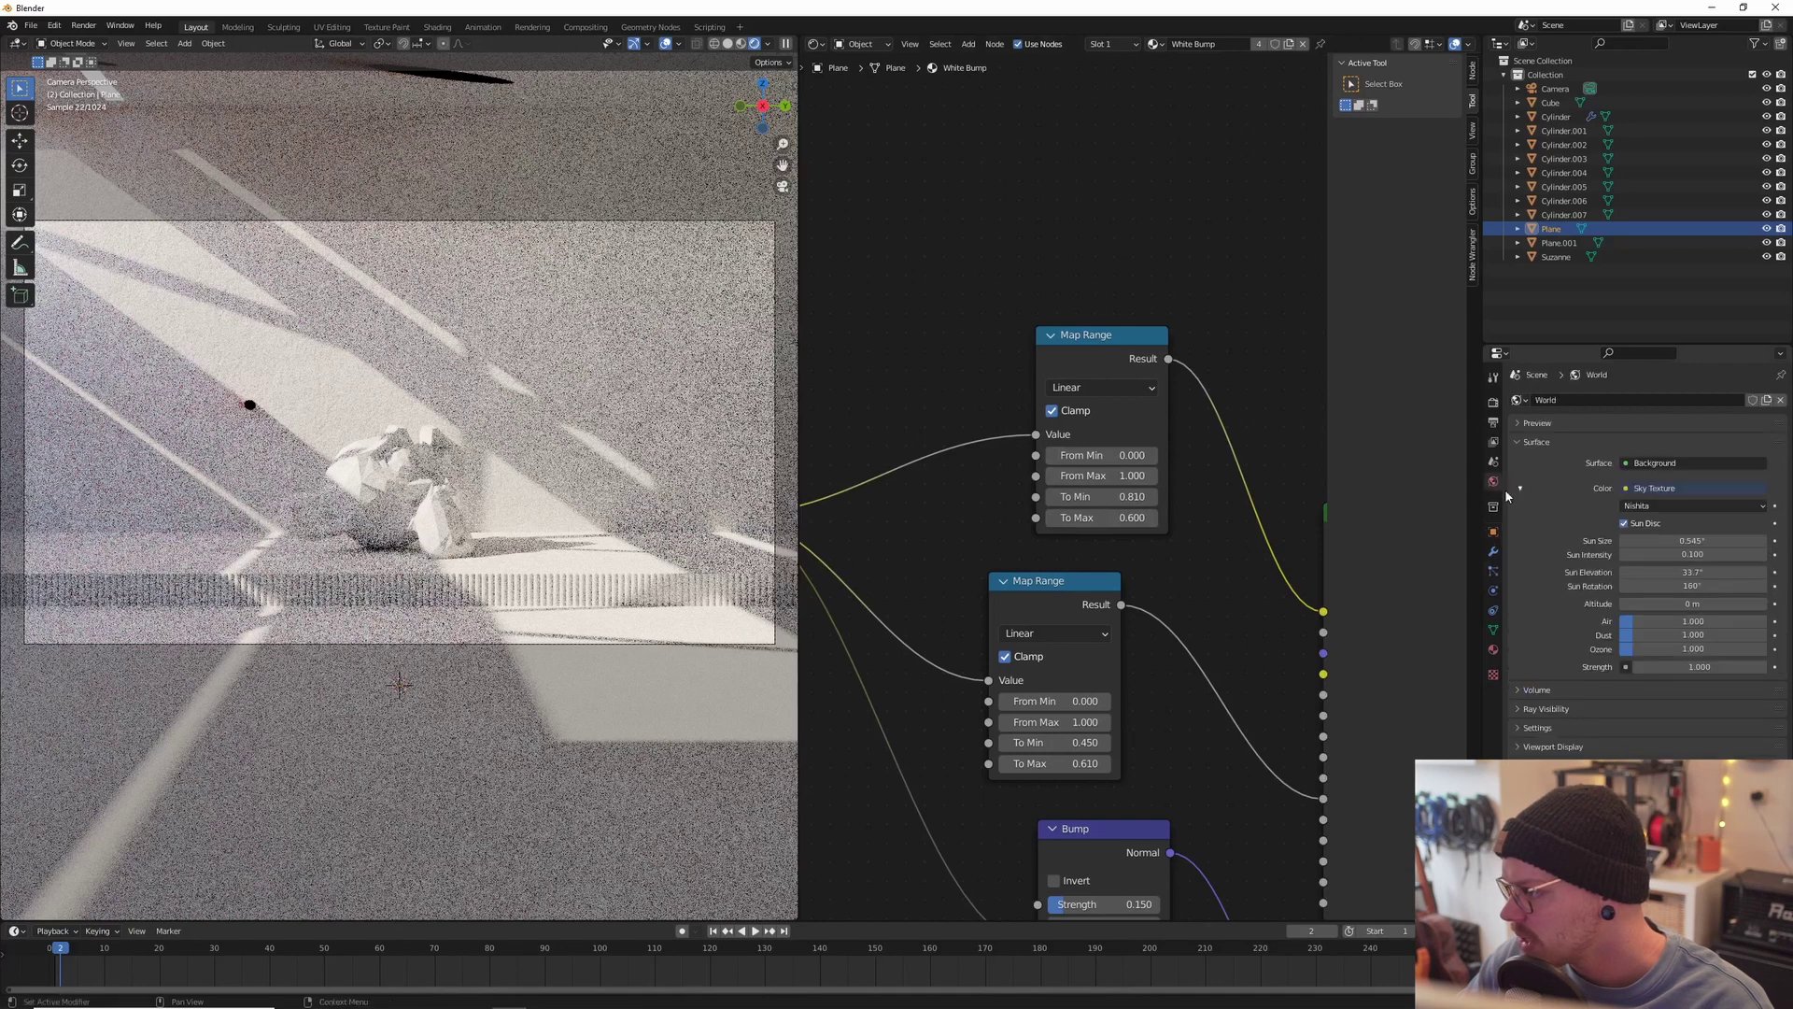
drag(1693, 571, 1718, 571)
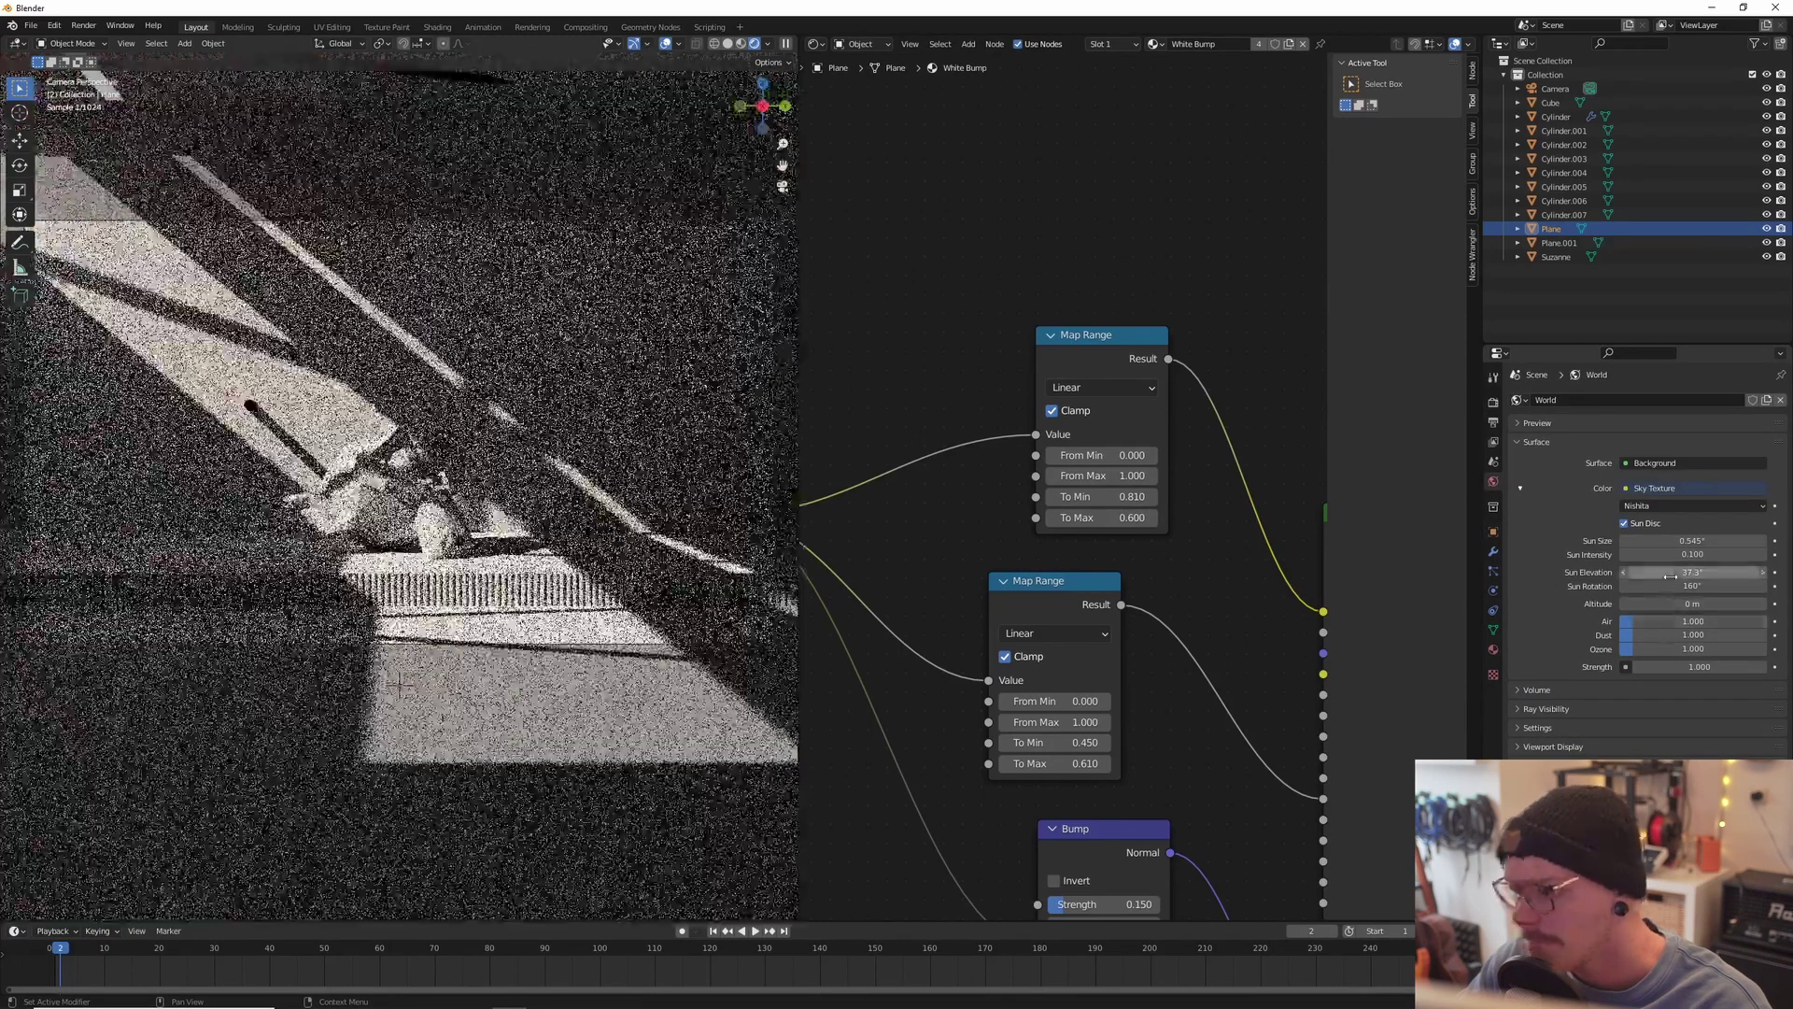
click(1676, 573)
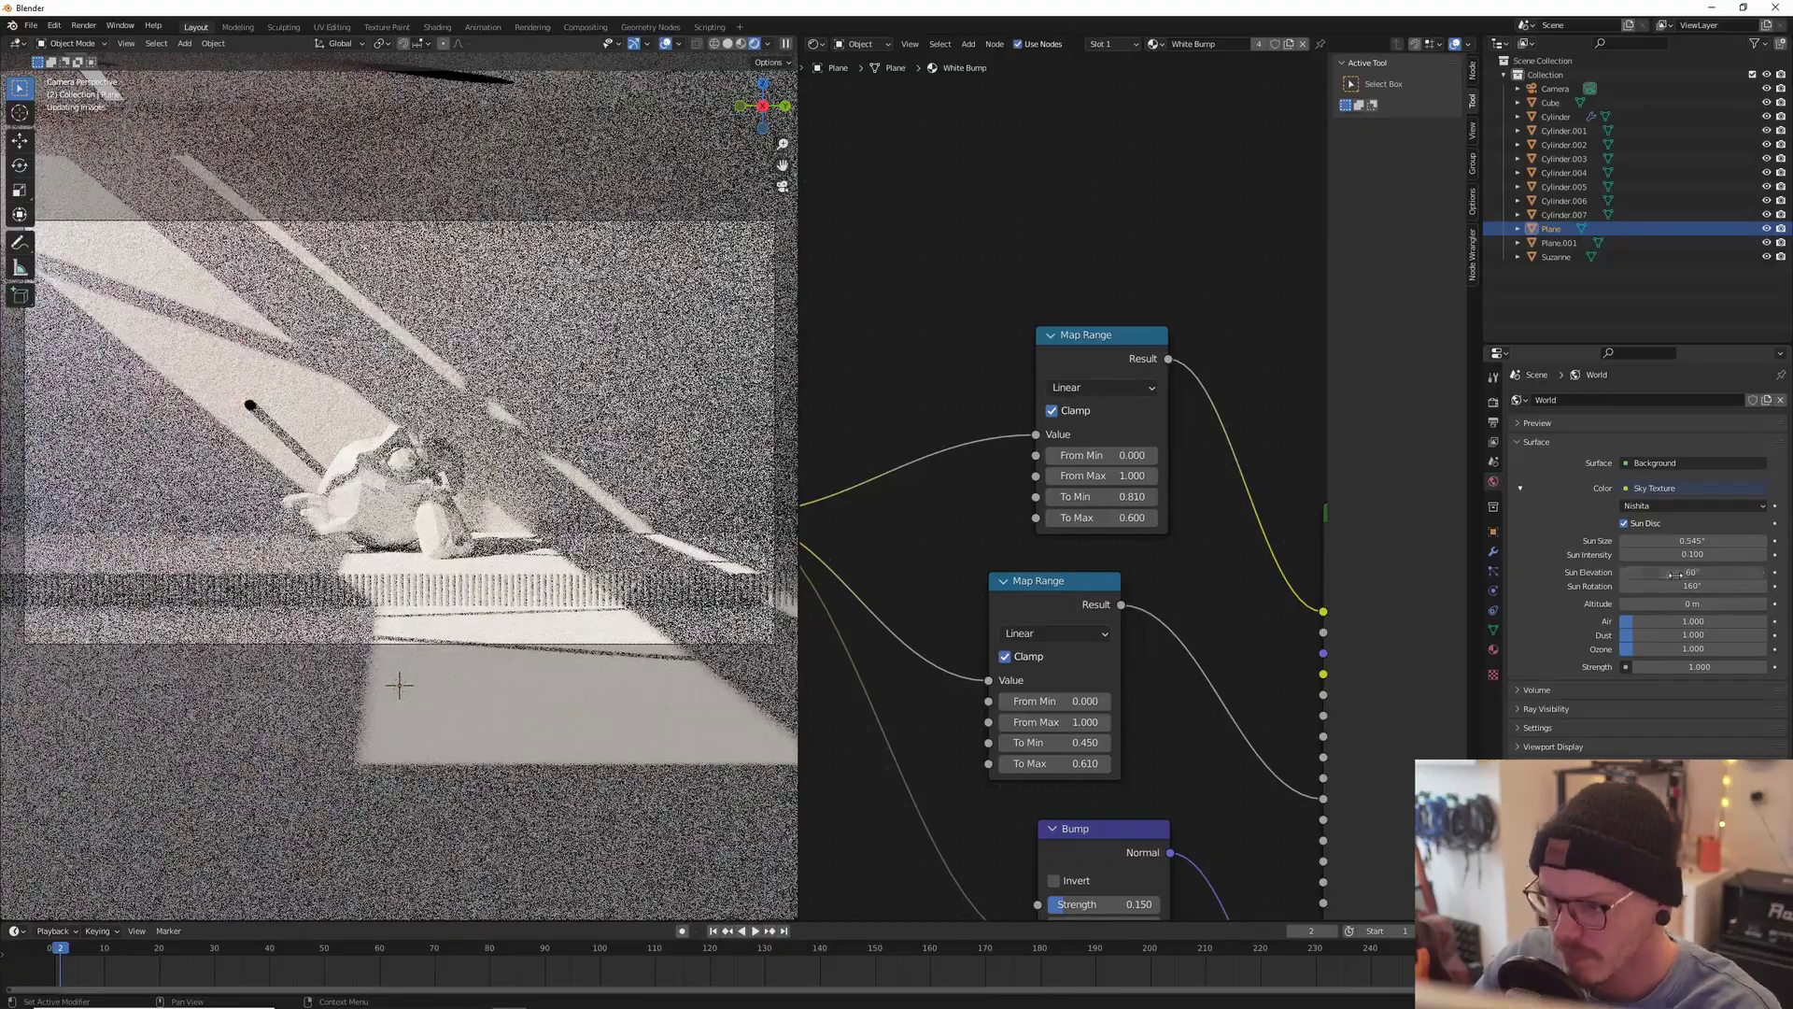
key(Return)
Step: Select the ceiling object Plane.001, change the shader editor area to a 3D Viewport and view the ceiling openings from above
click(578, 409)
scroll(578, 409, up, 4)
shift+middle_drag(578, 409, 706, 406)
scroll(400, 411, down, 4)
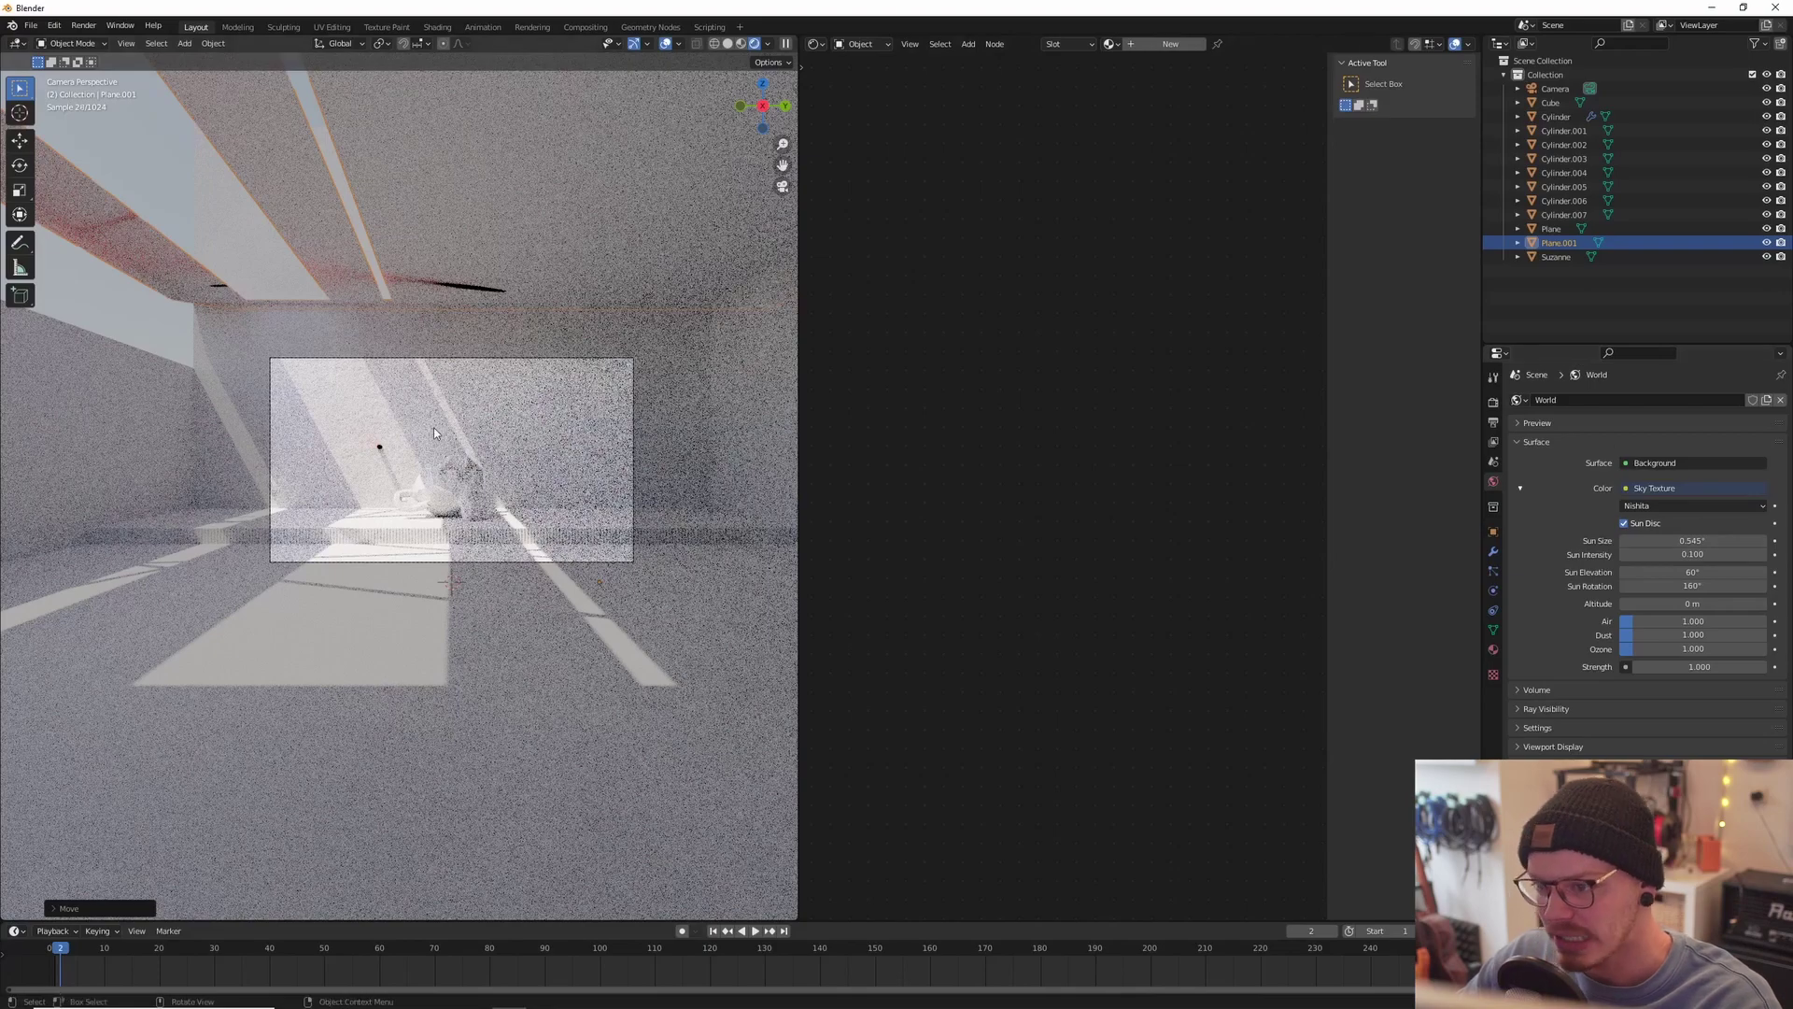
scroll(509, 505, up, 4)
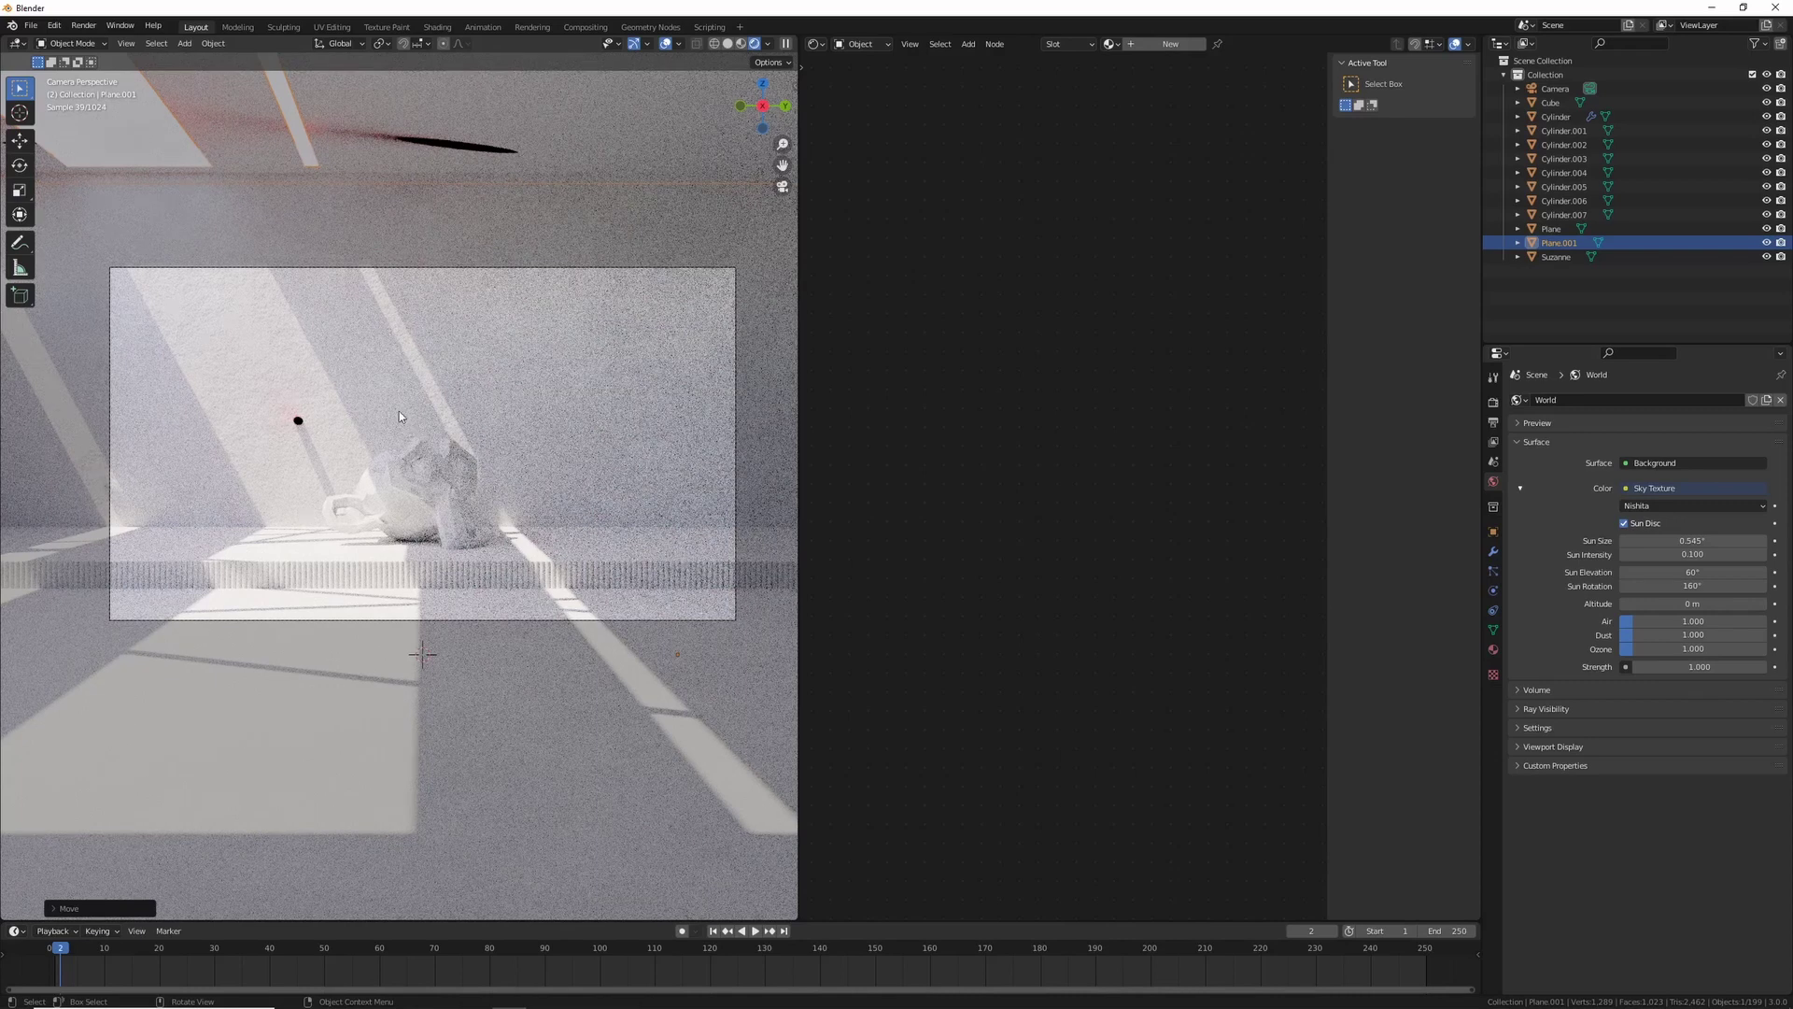
click(820, 44)
click(855, 85)
middle_drag(971, 345, 1003, 491)
scroll(1048, 360, down, 8)
scroll(1001, 485, up, 5)
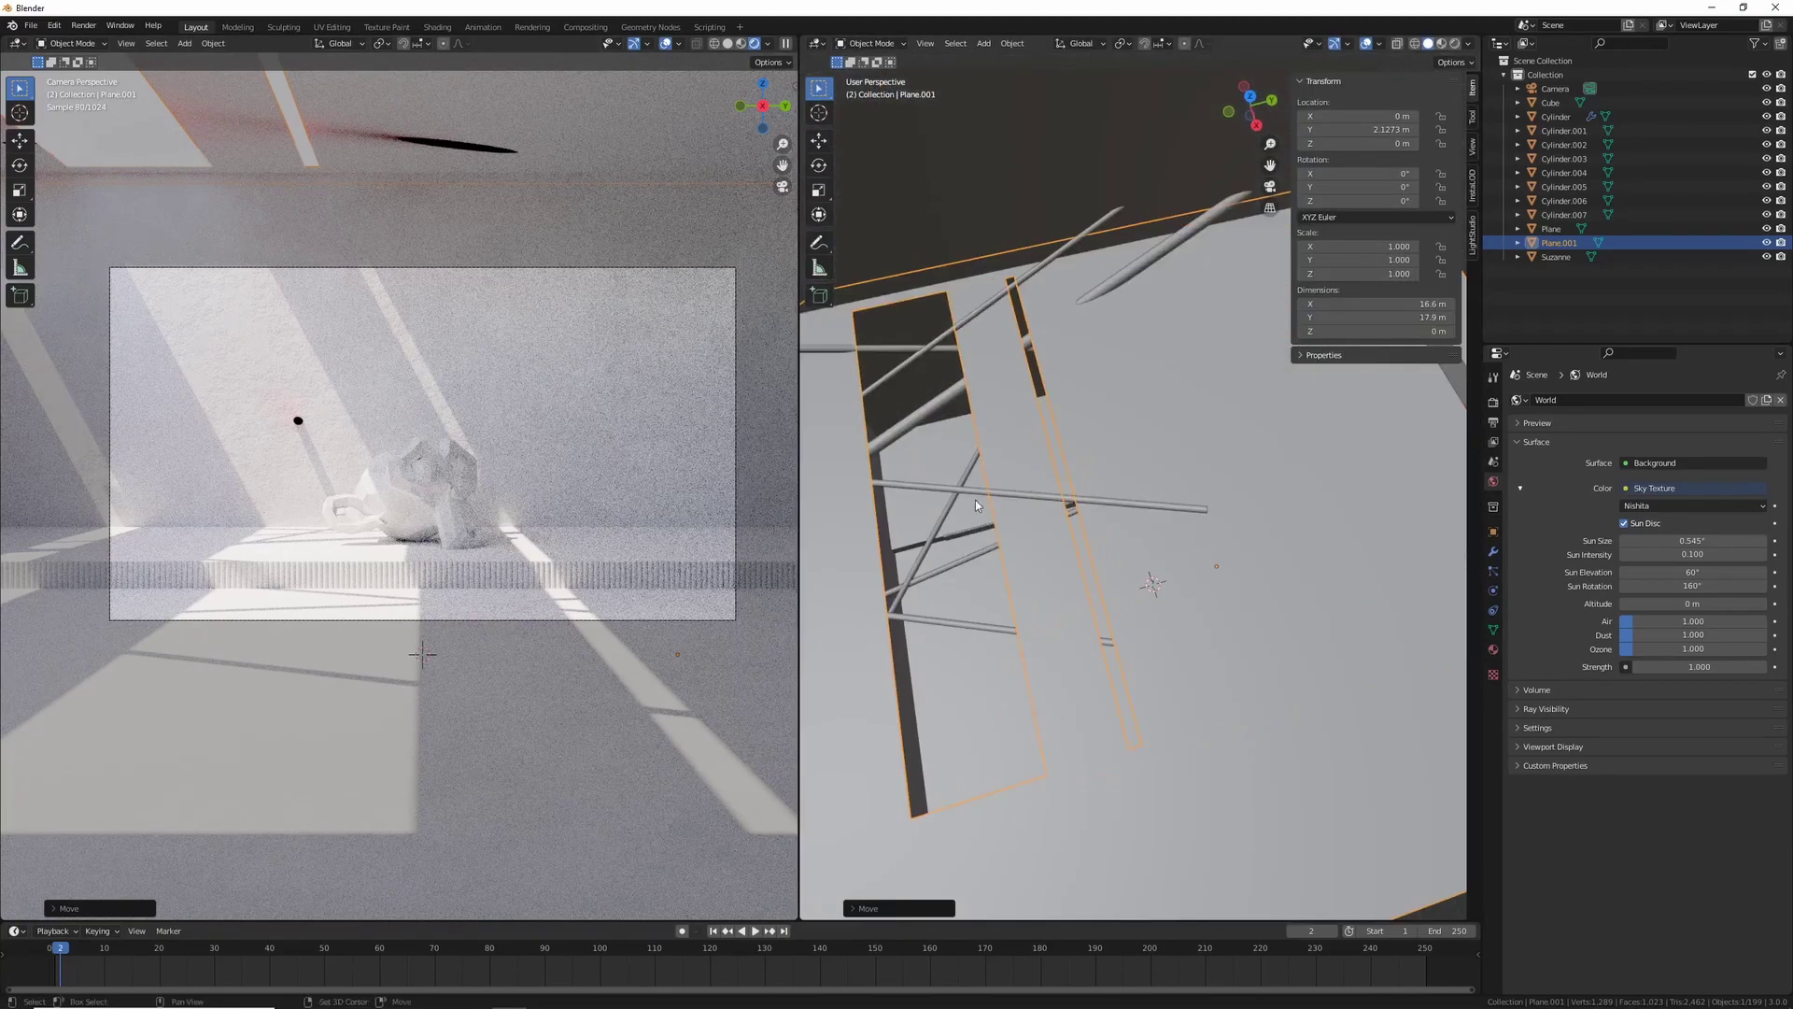
Step: In Plane.001's mesh, shift the edges of the ceiling openings about 2.7 m along the global Y axis and return to Object Mode
click(1226, 377)
key(Tab)
click(927, 409)
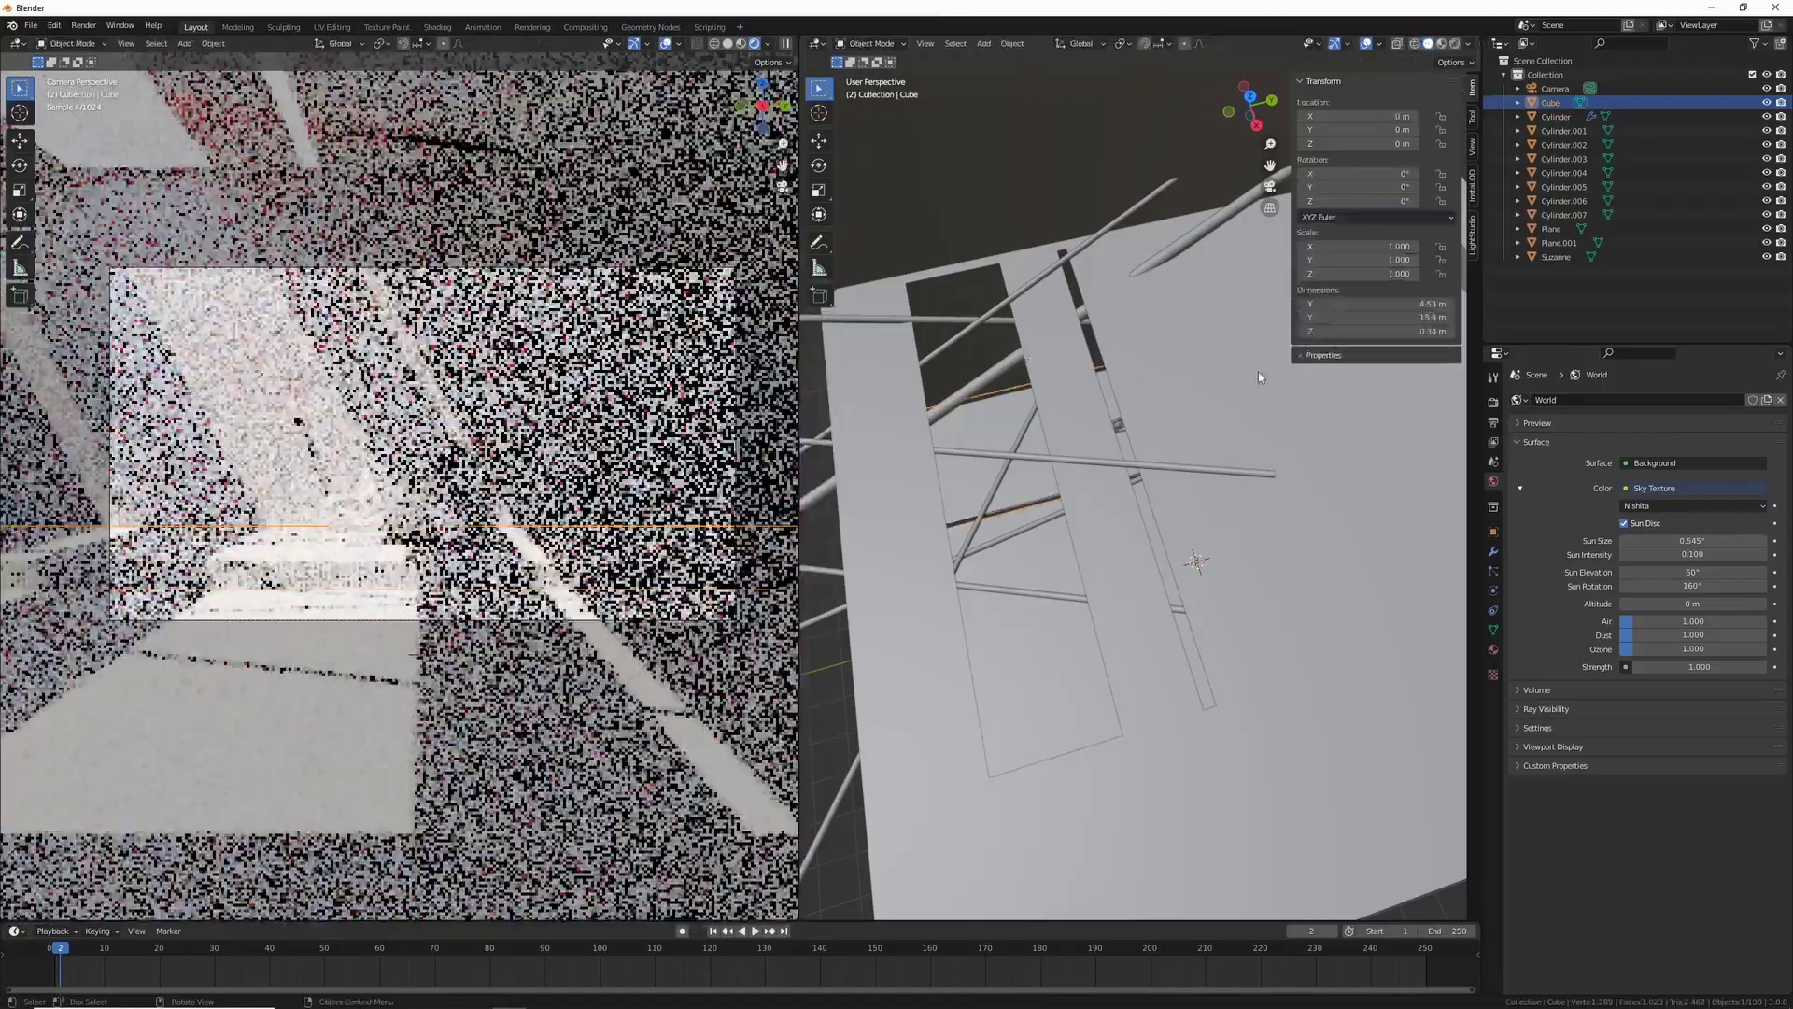
key(Tab)
click(1201, 367)
key(Tab)
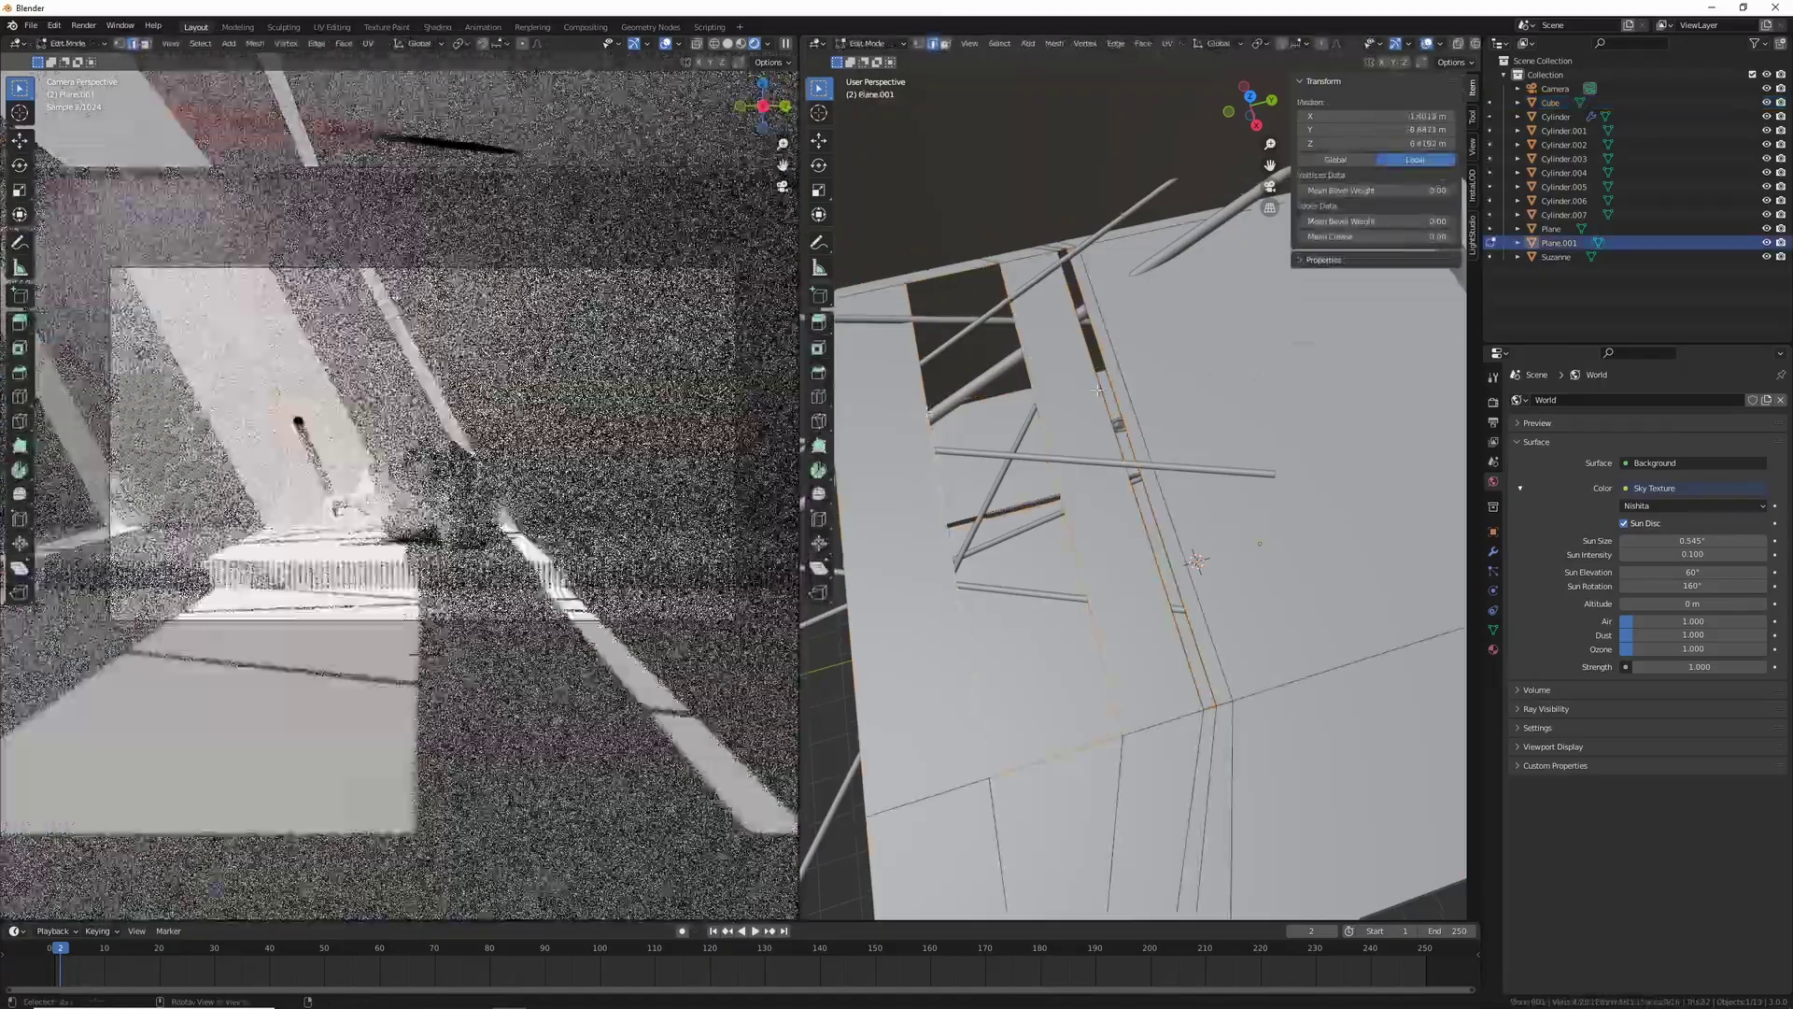
alt+click(1115, 400)
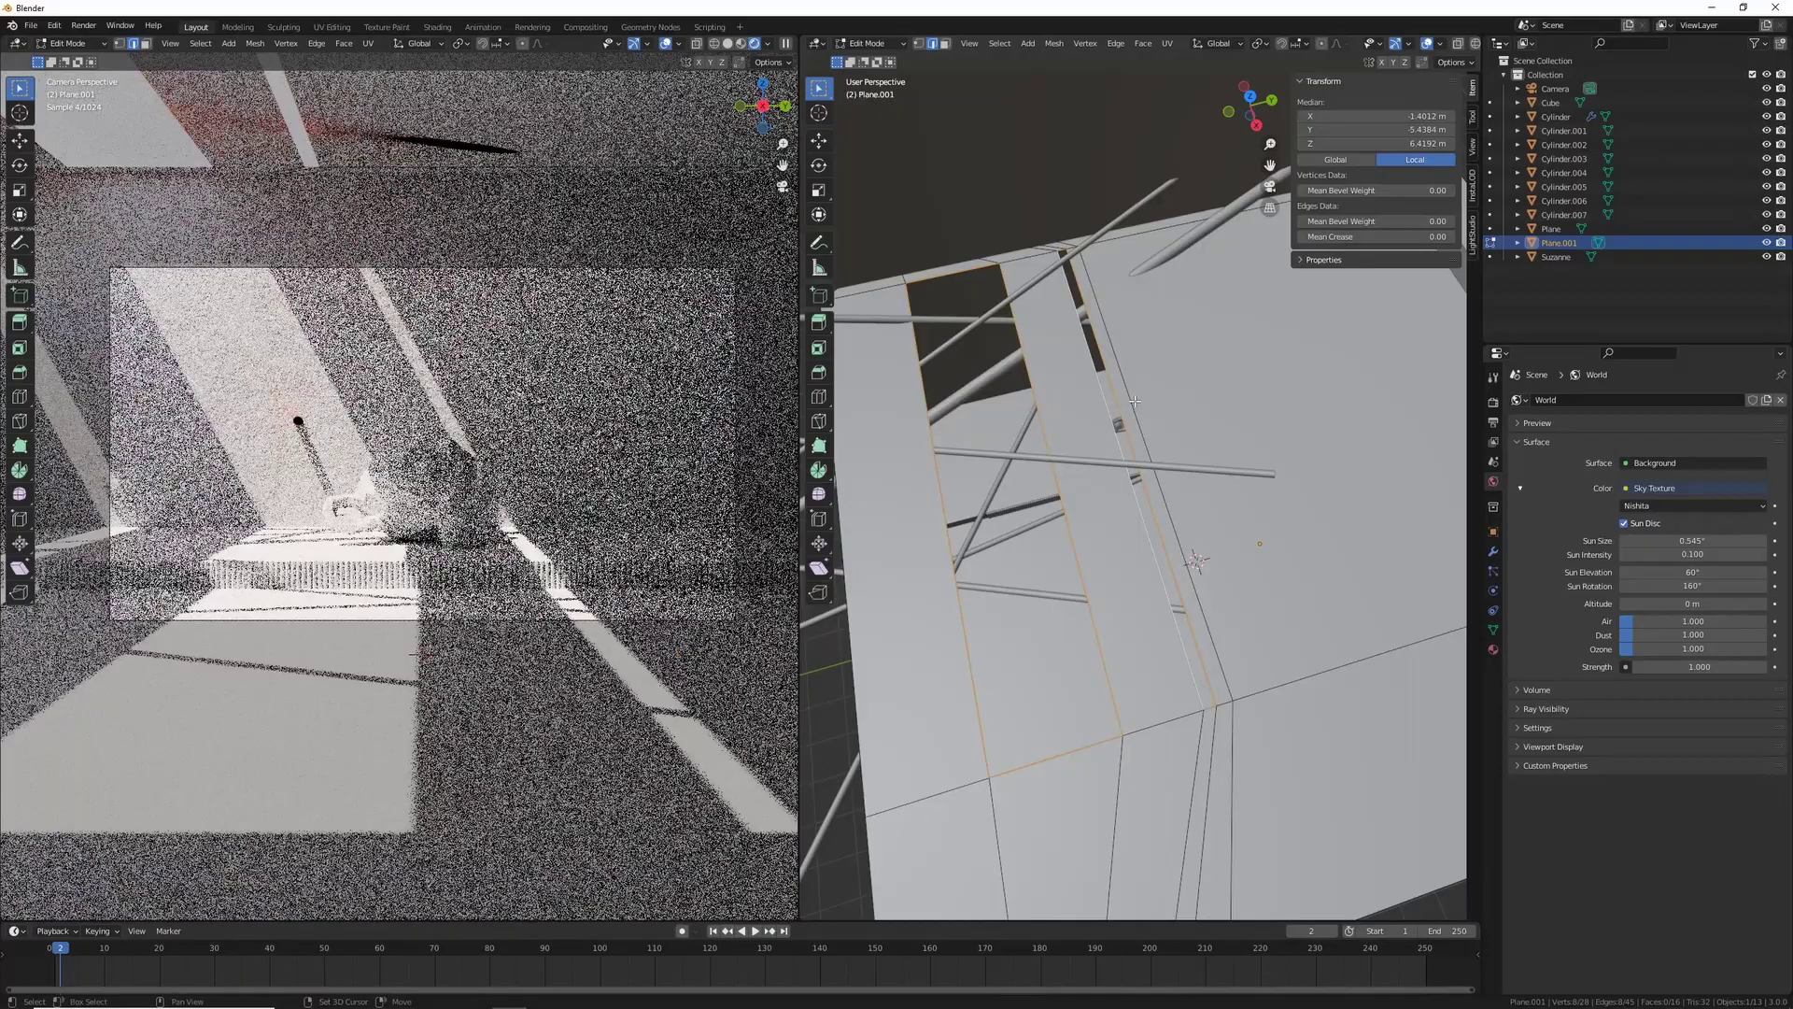
key(g)
key(y)
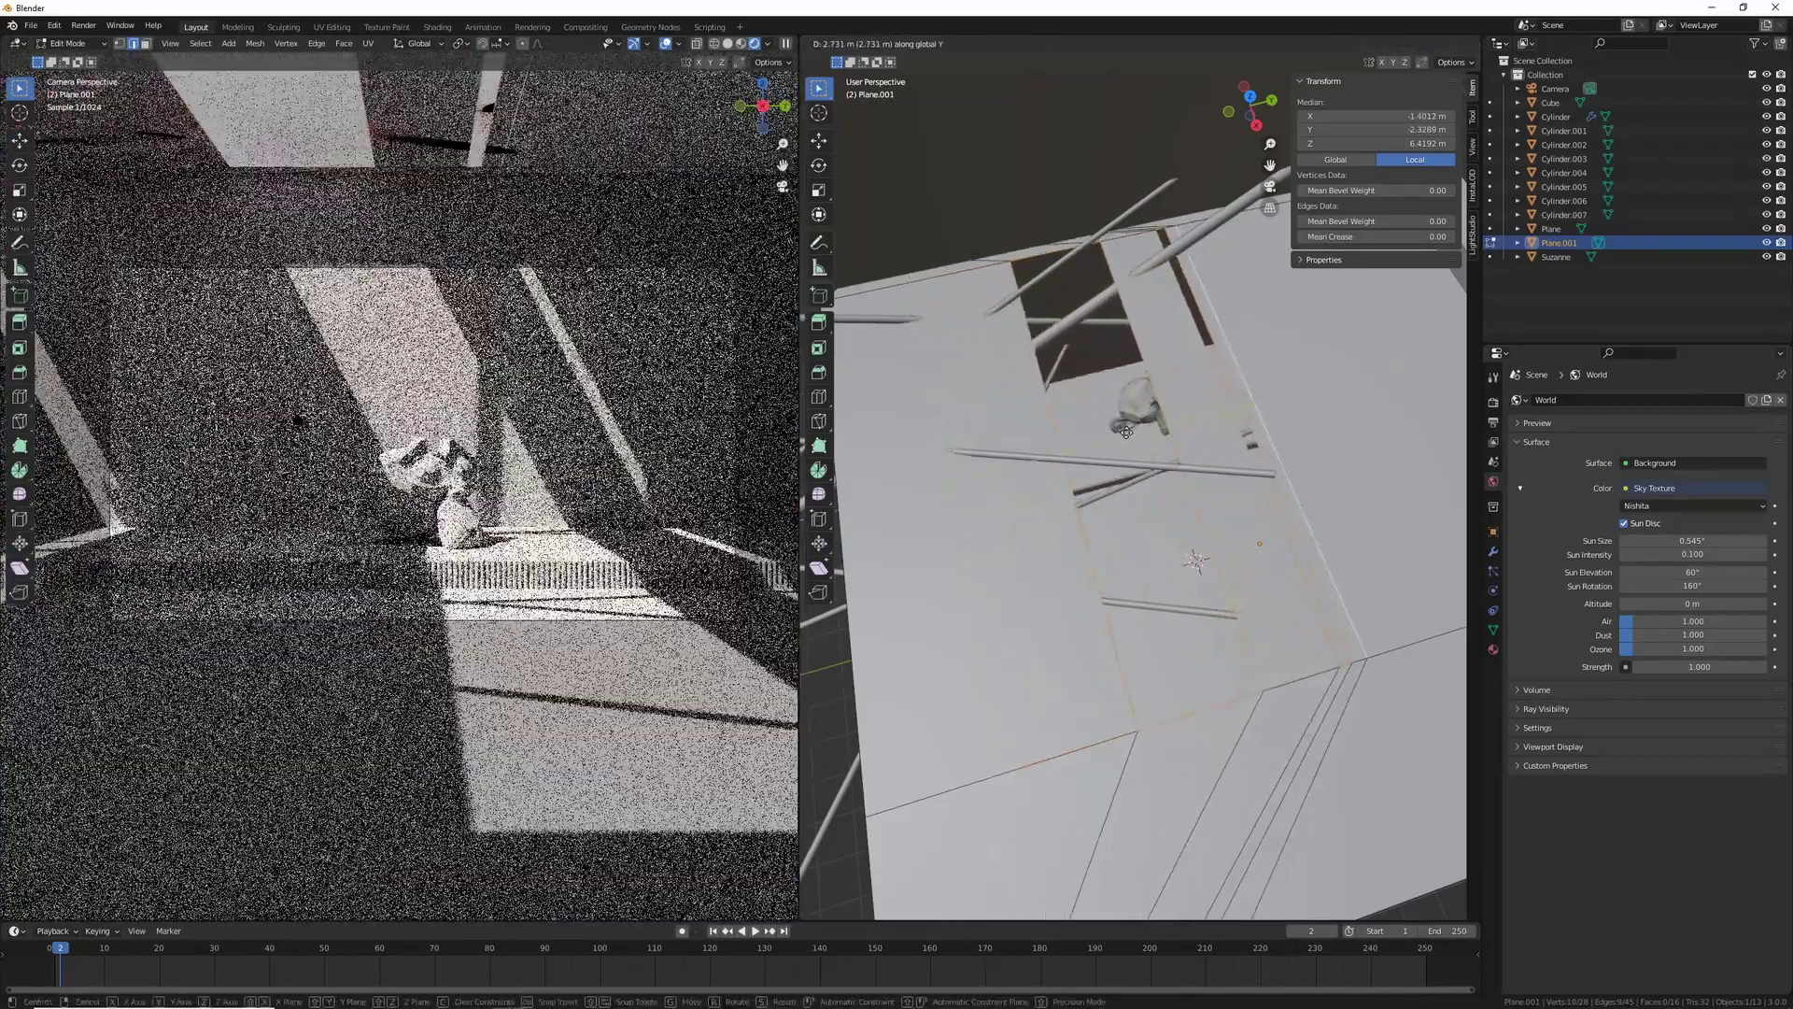
click(1109, 524)
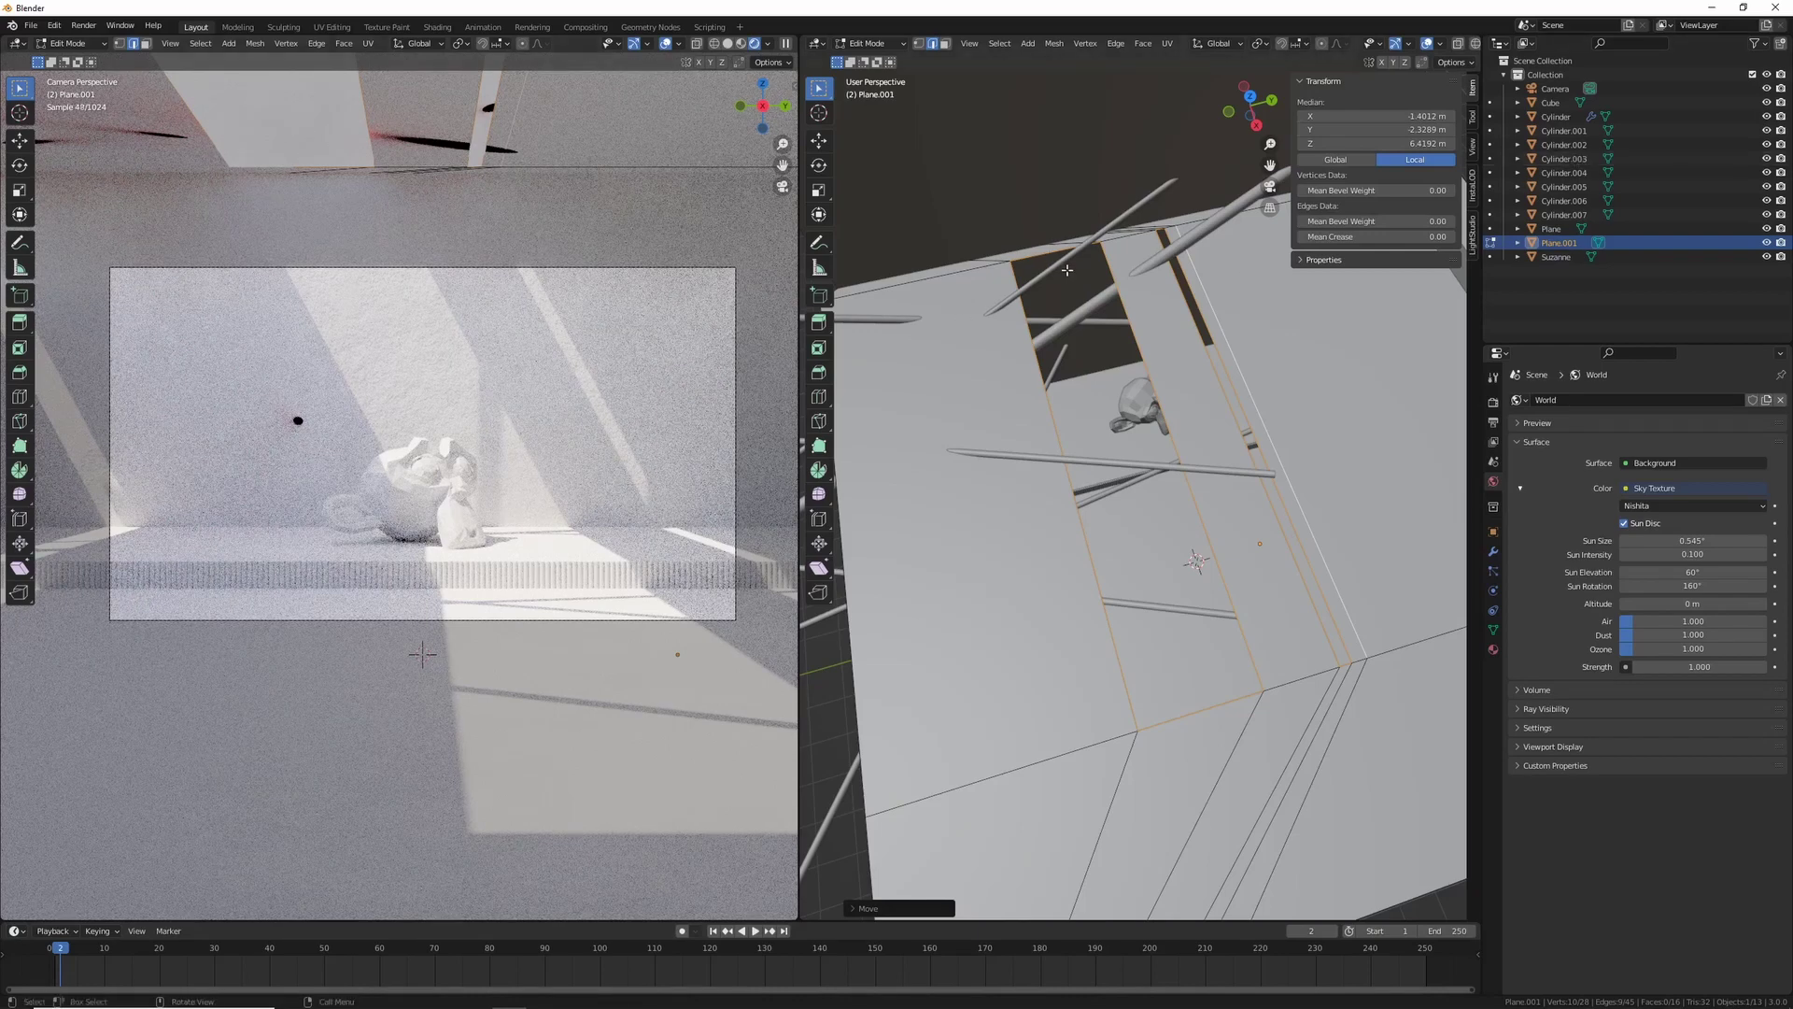
key(Tab)
Step: Select all the cylinders, from Cylinder through Cylinder.007, and move them into a new collection named Bars
click(1086, 314)
mouse_move(1086, 315)
middle_down()
mouse_move(1098, 265)
mouse_move(1091, 308)
middle_up()
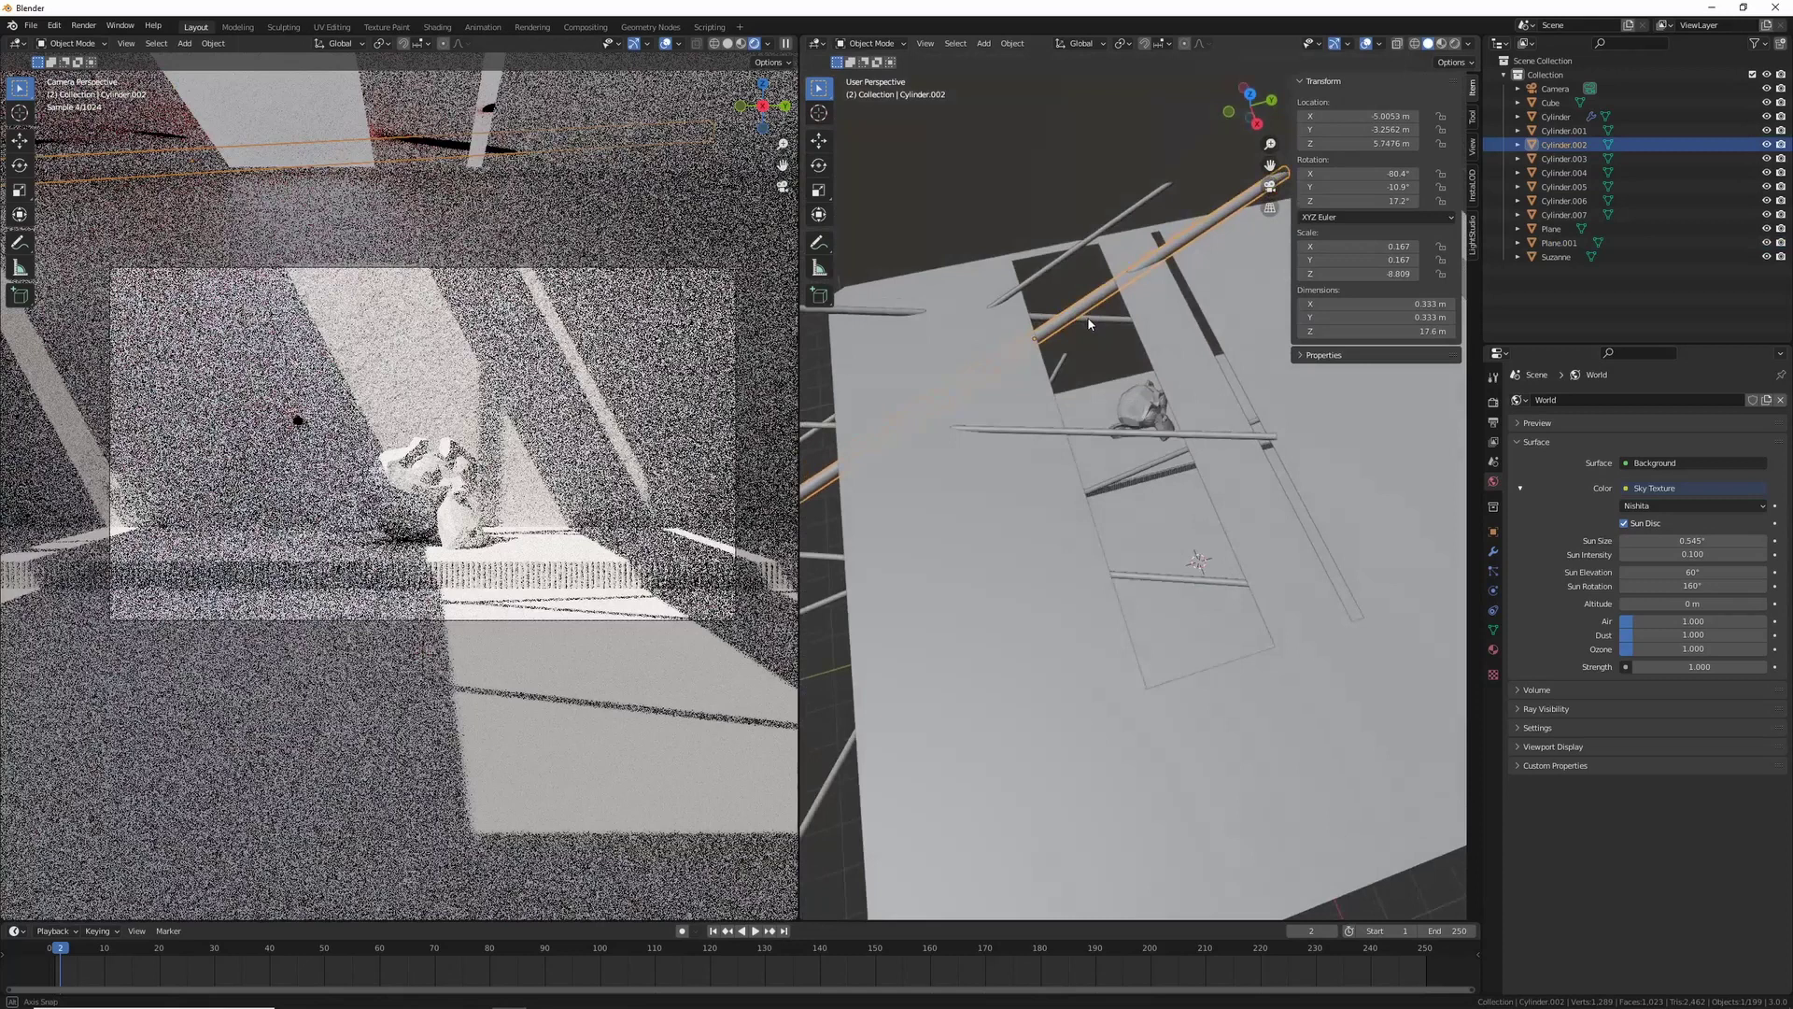
click(1574, 130)
click(1561, 117)
shift+click(1579, 215)
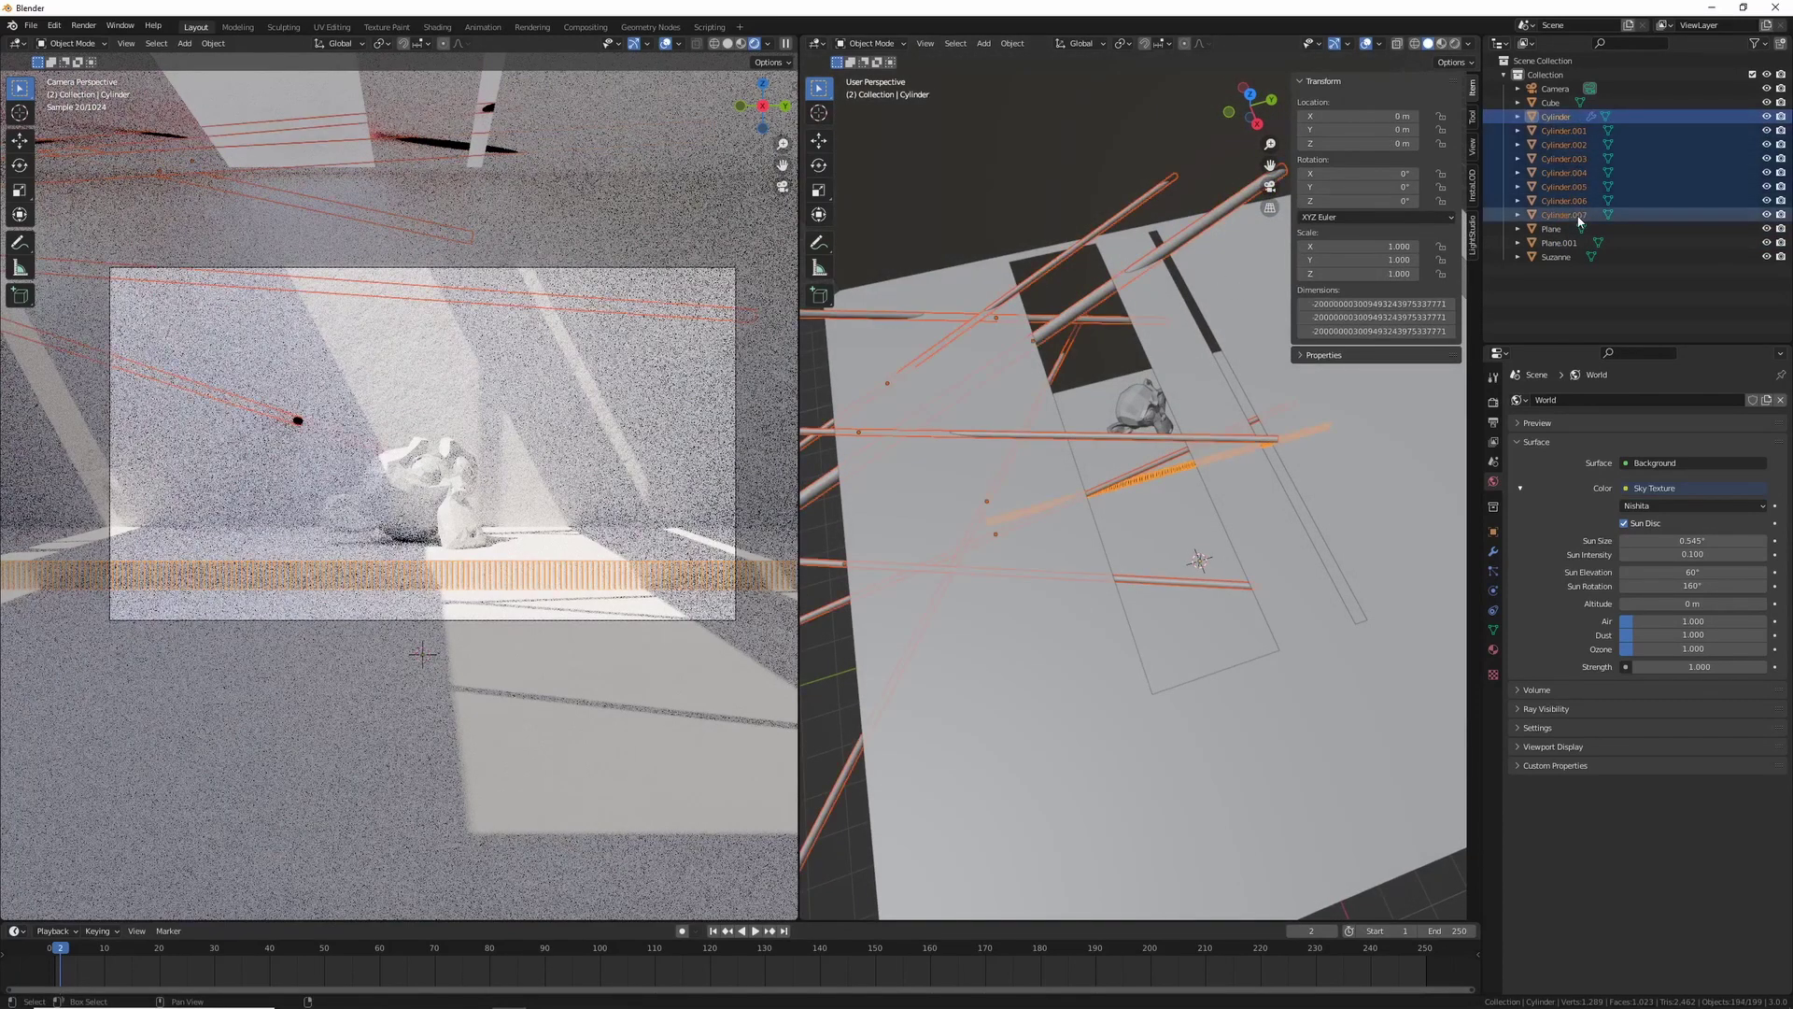
key(m)
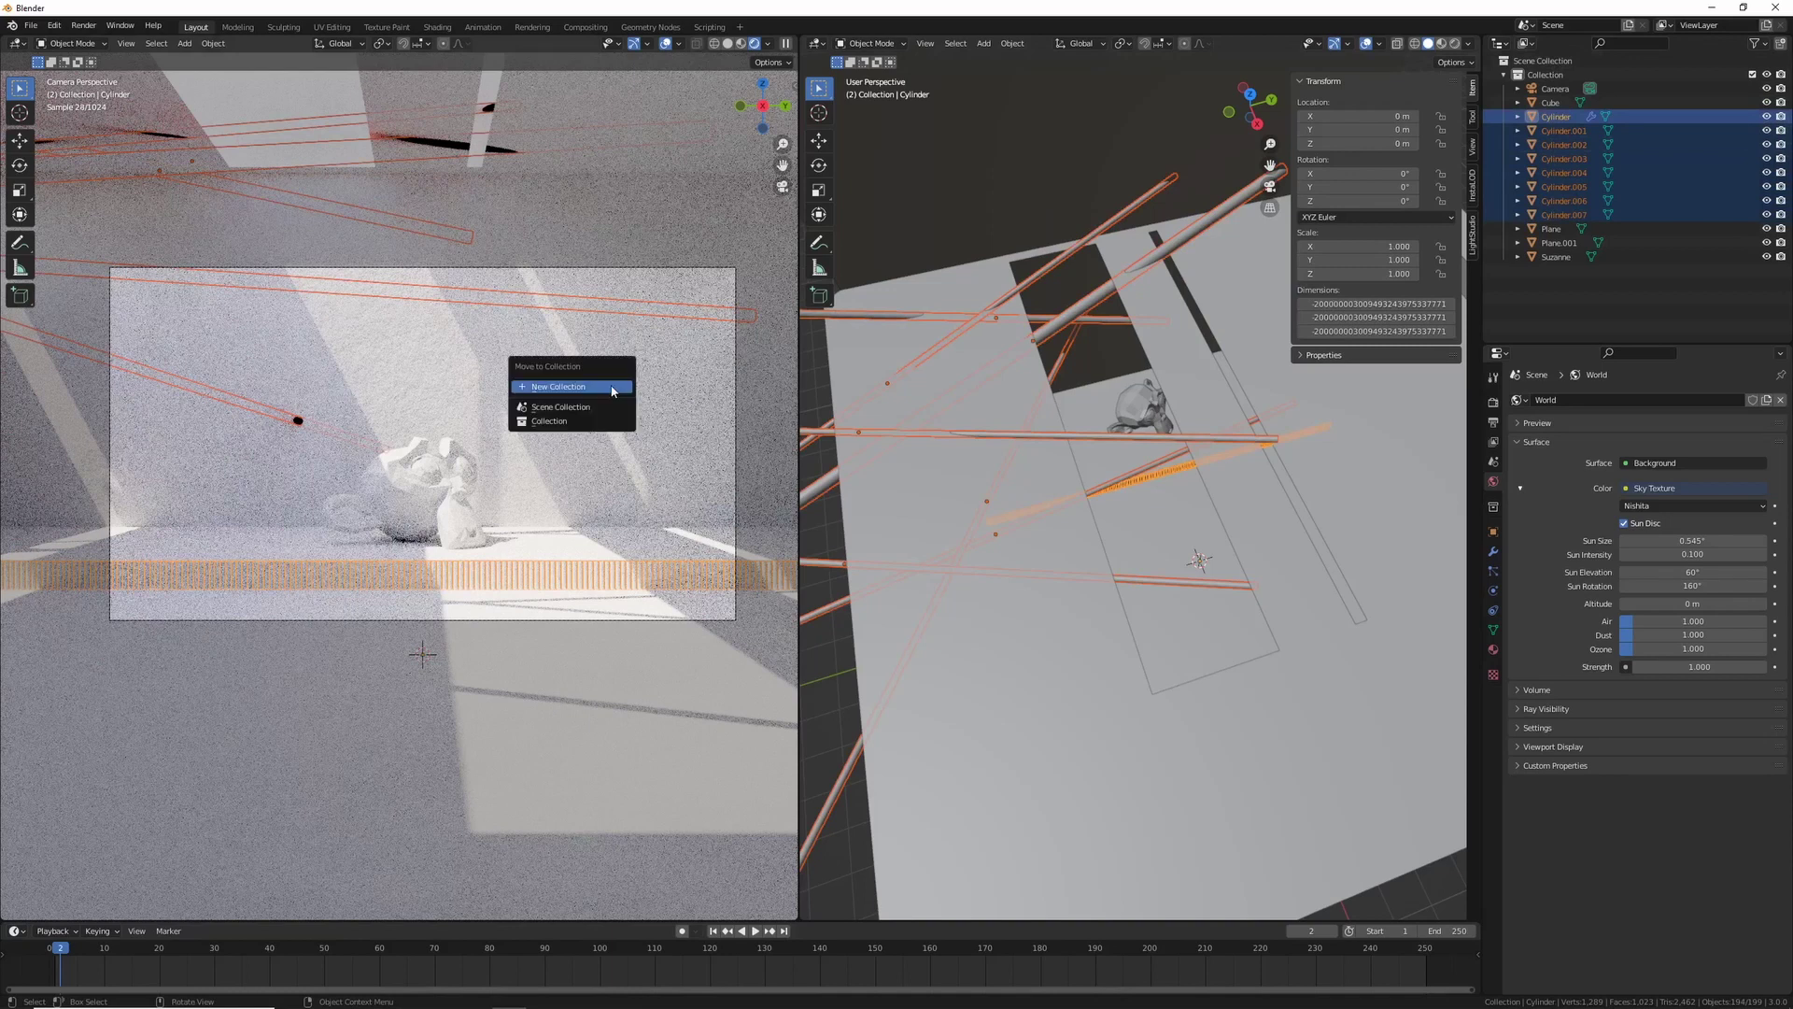
click(609, 384)
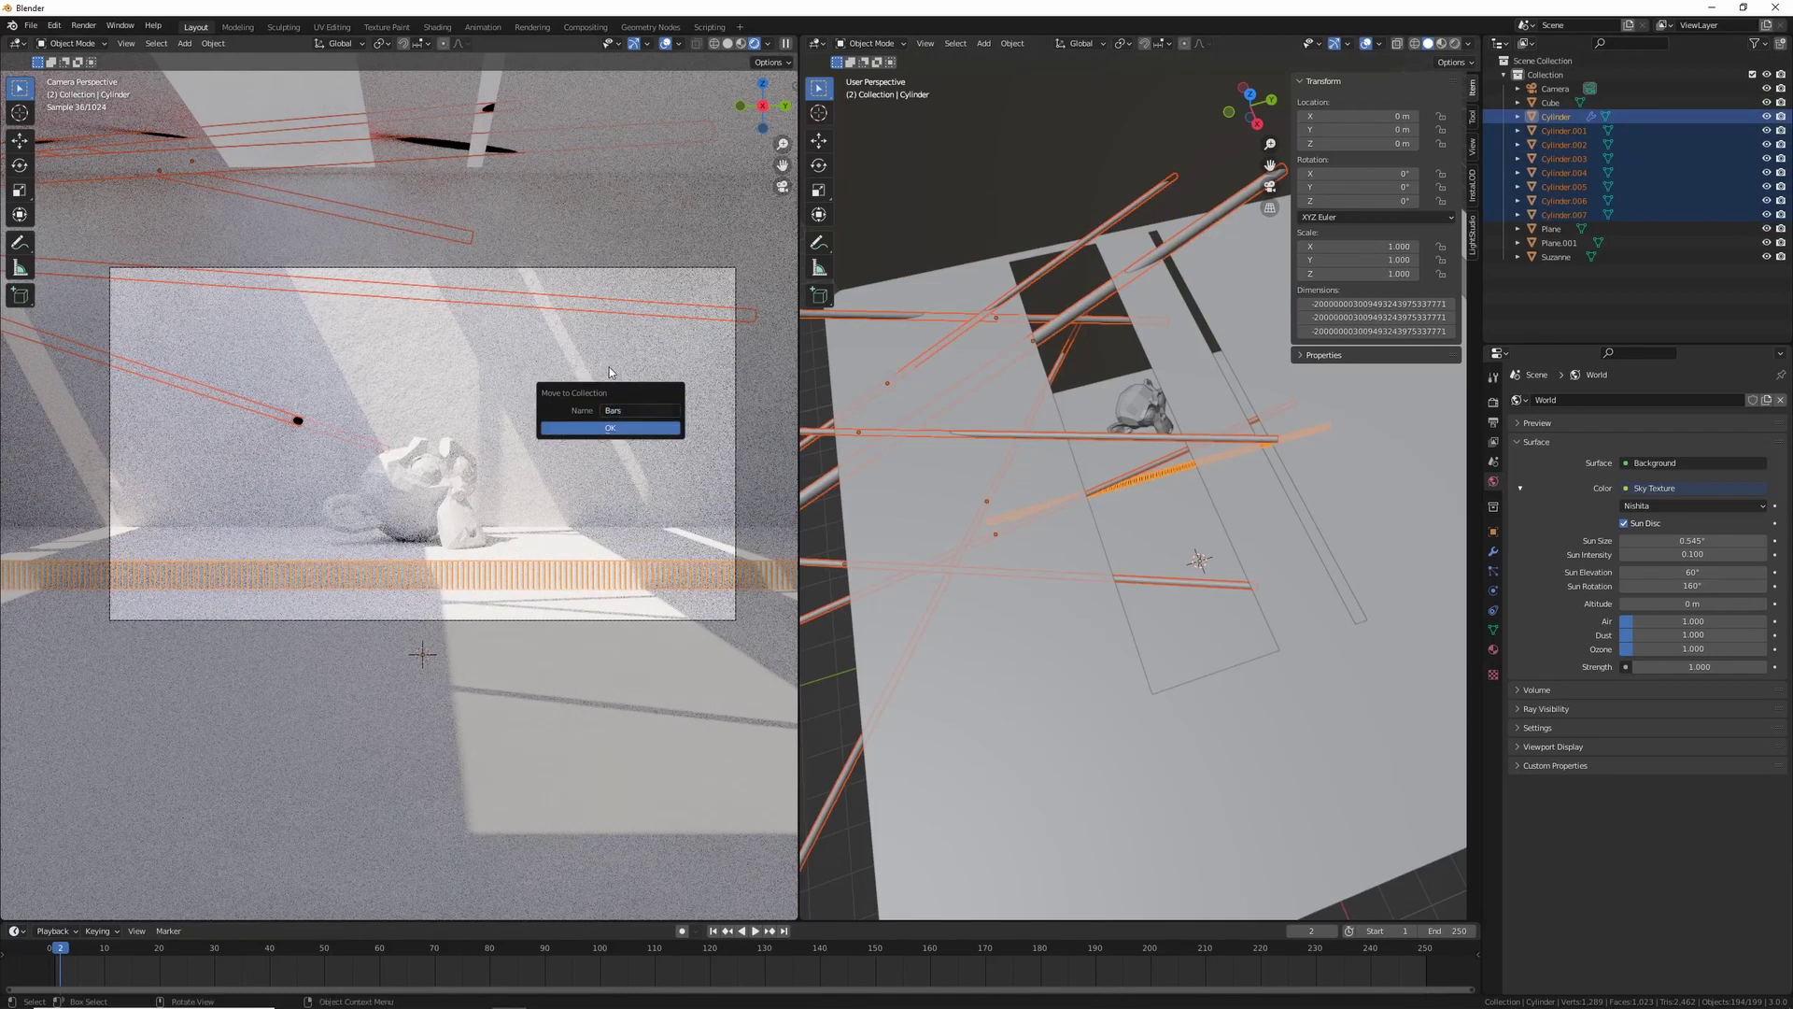
click(624, 430)
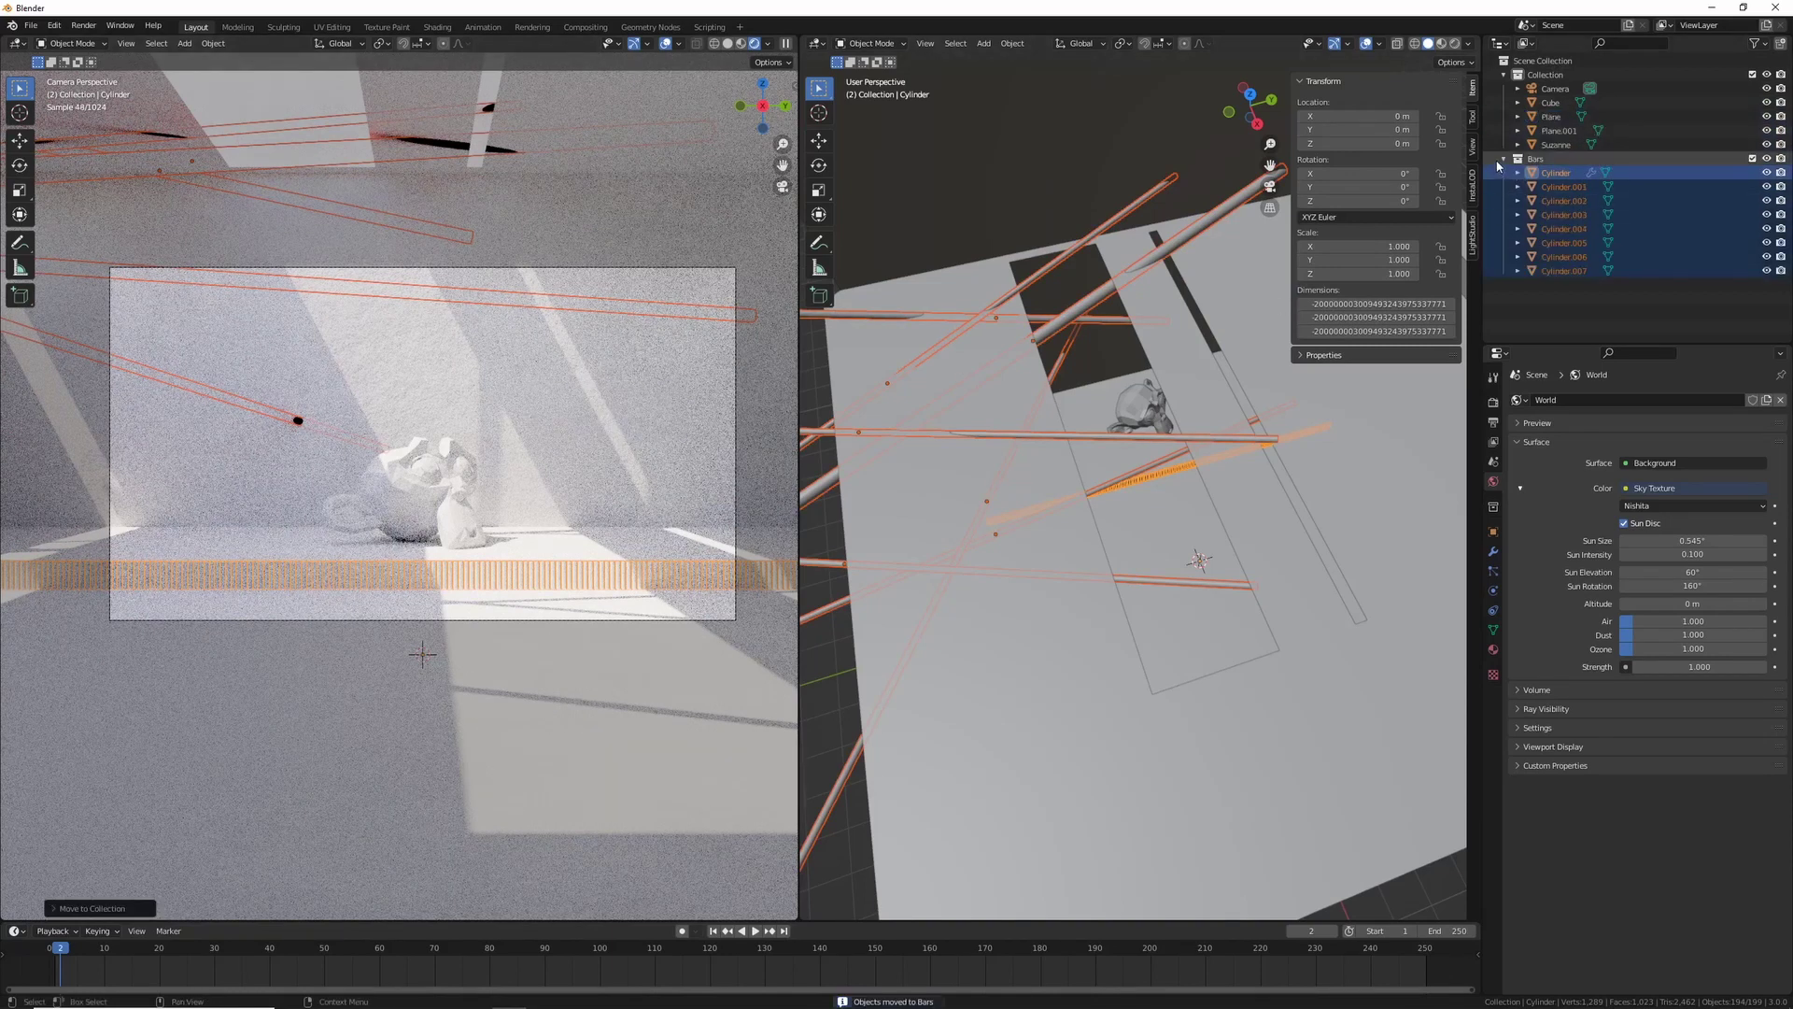
Step: Hide and restore the Bars collection to compare the shadows it casts in the render, and expand its contents
click(1752, 159)
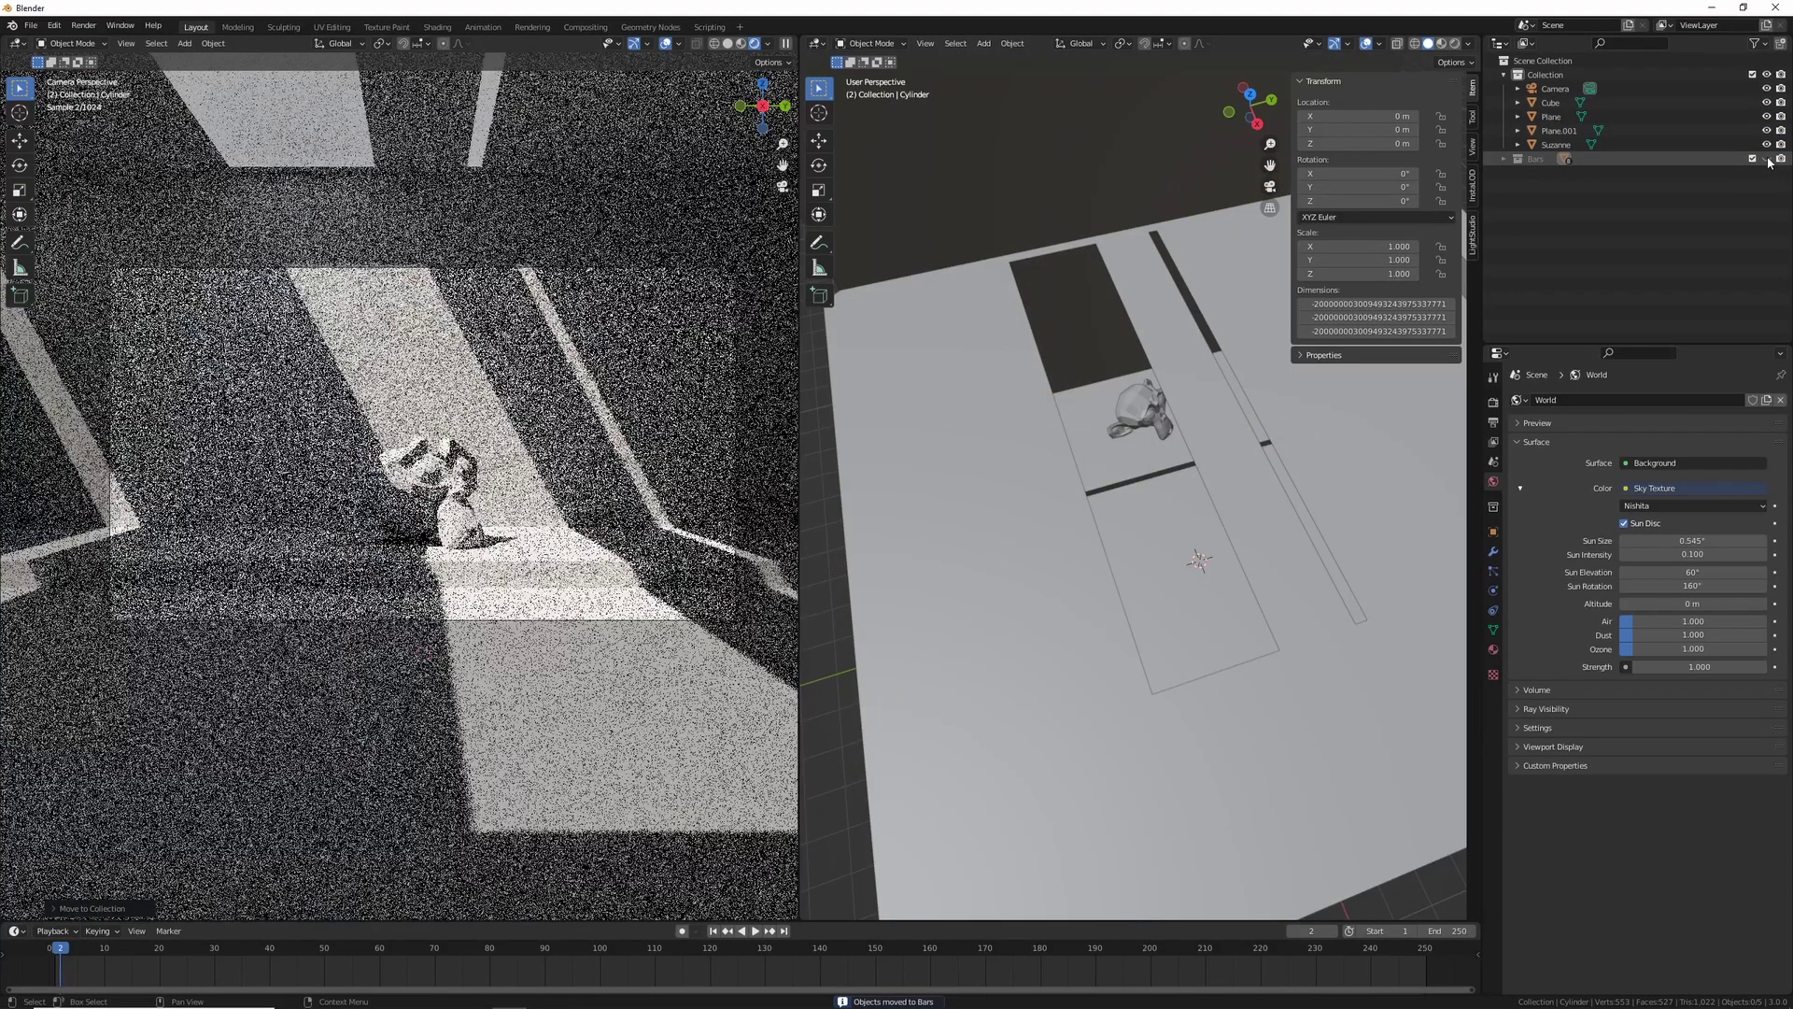
click(1752, 159)
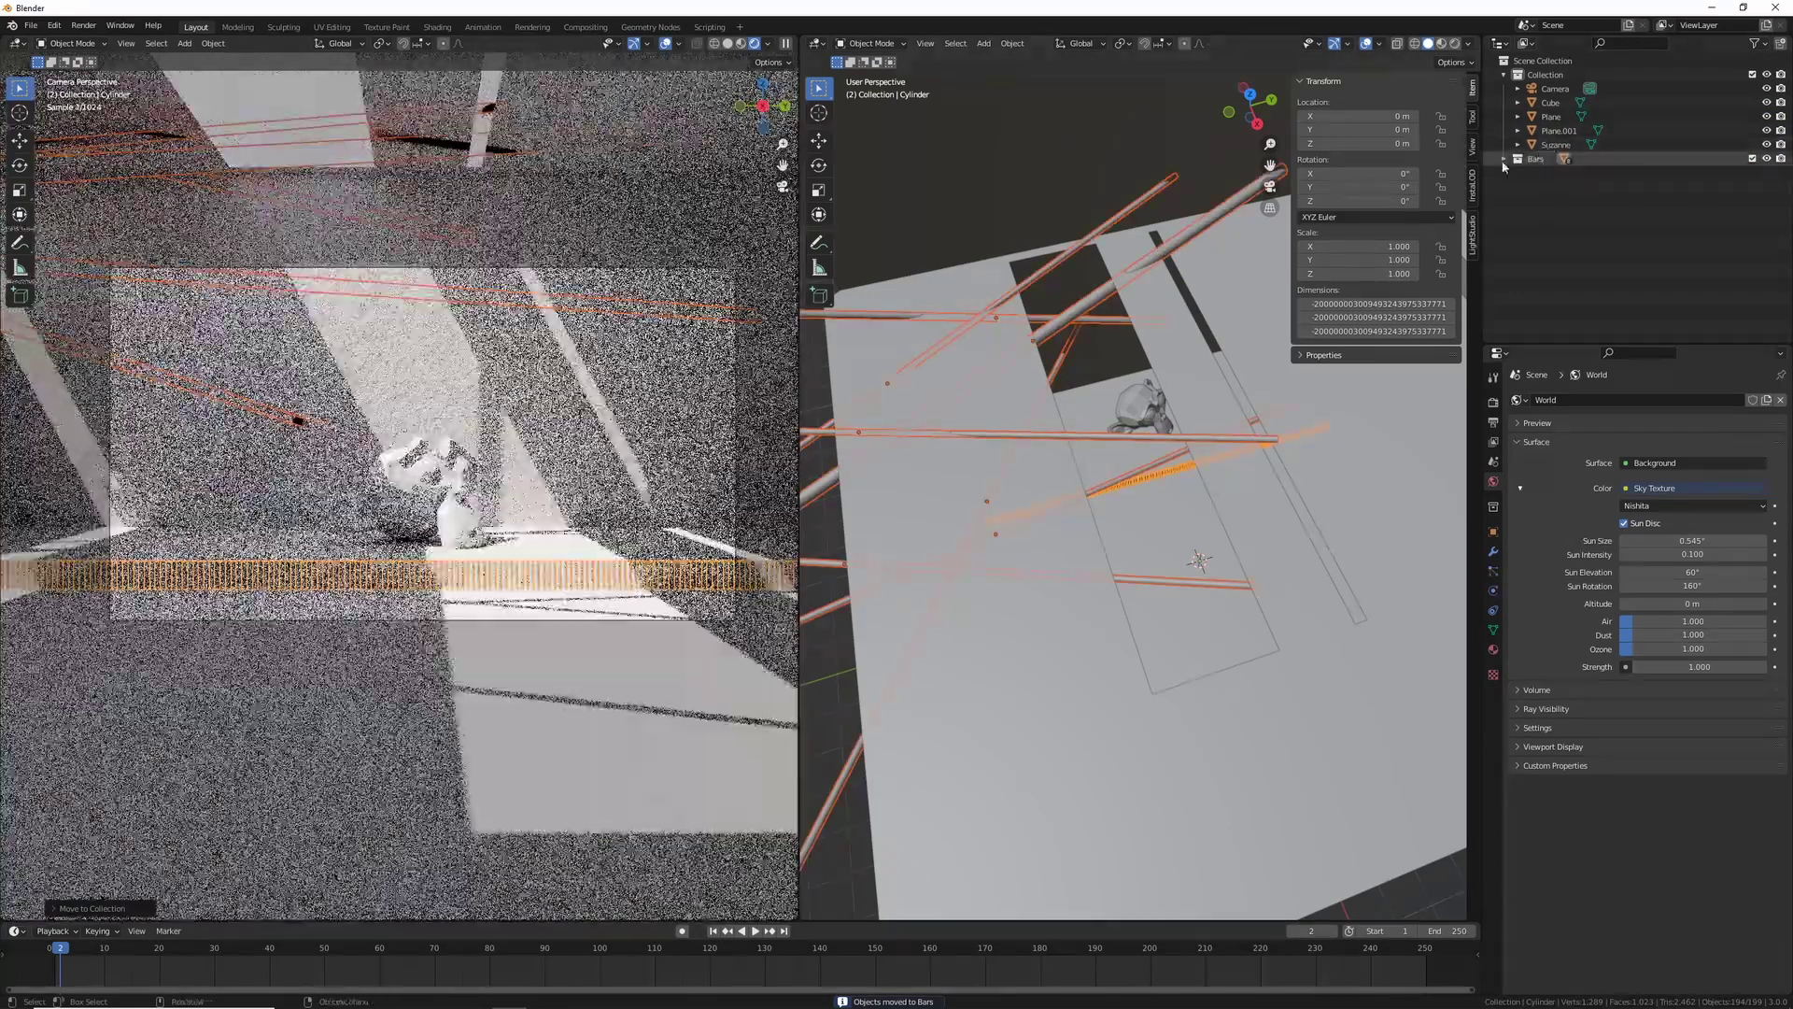
click(1504, 159)
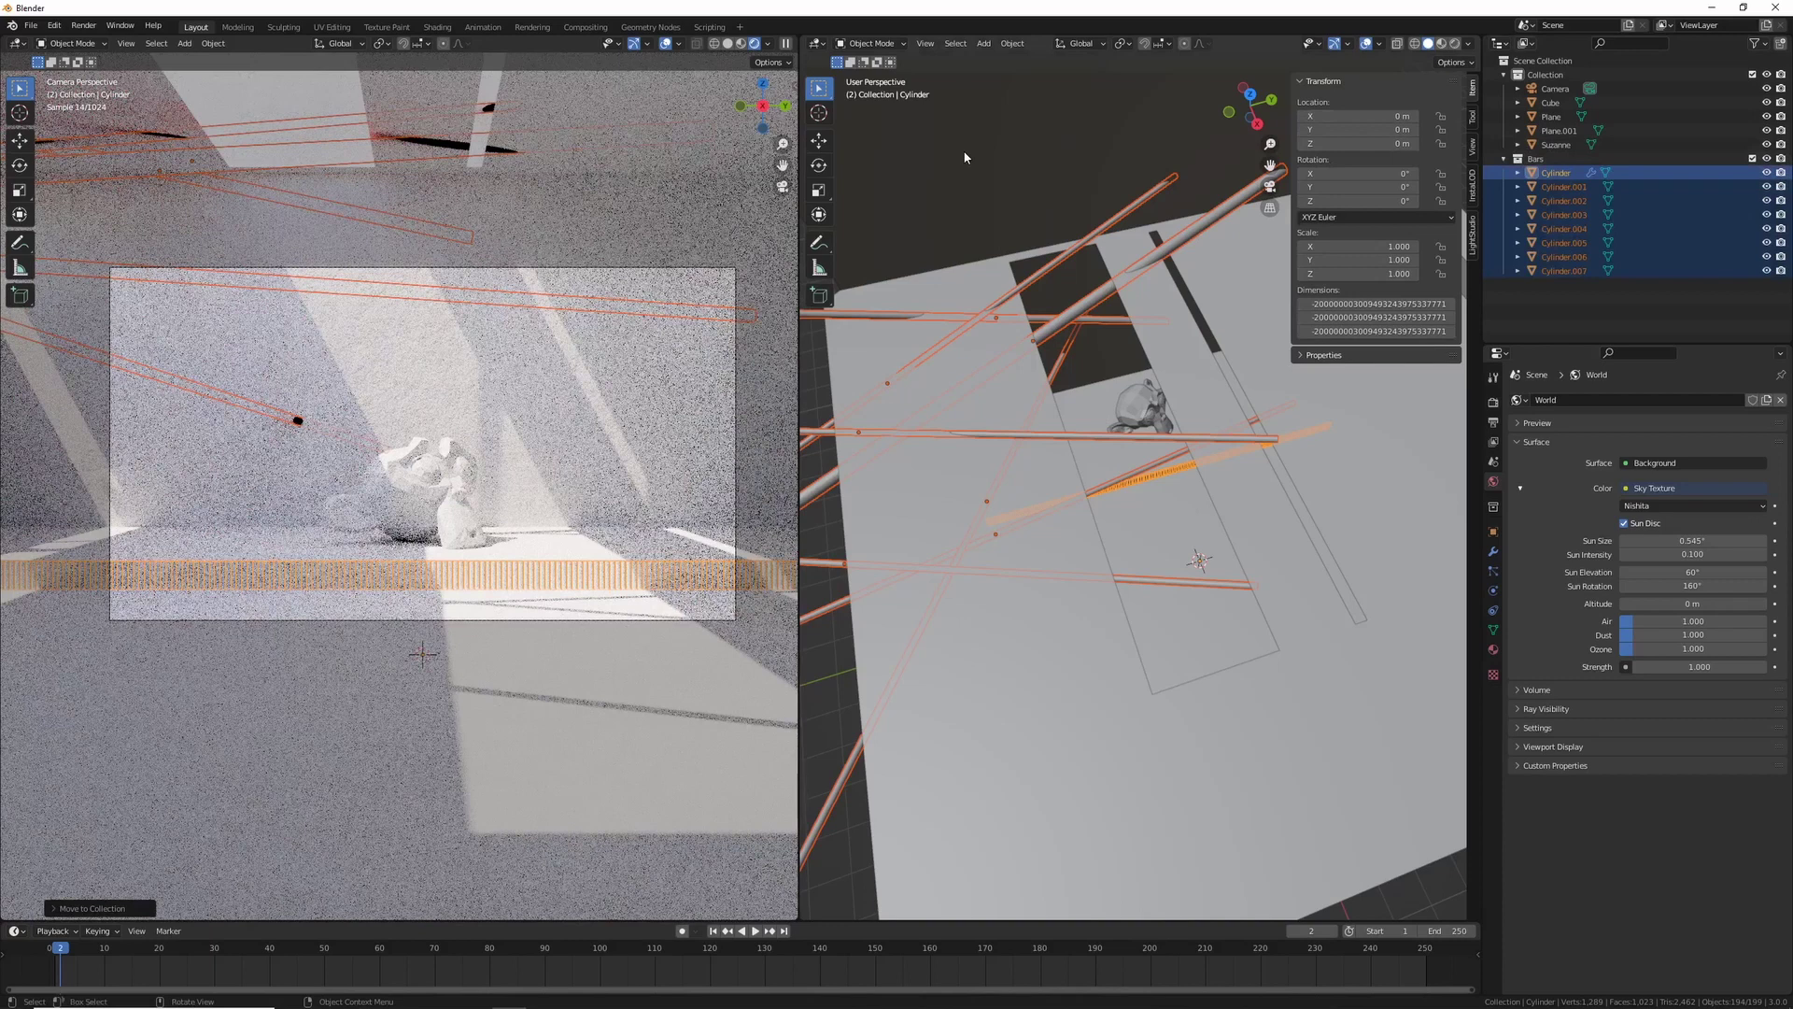
Step: Change the second viewport to the Shader Editor and duplicate the Cylinder's White Bump material as a new material named Glass
click(815, 44)
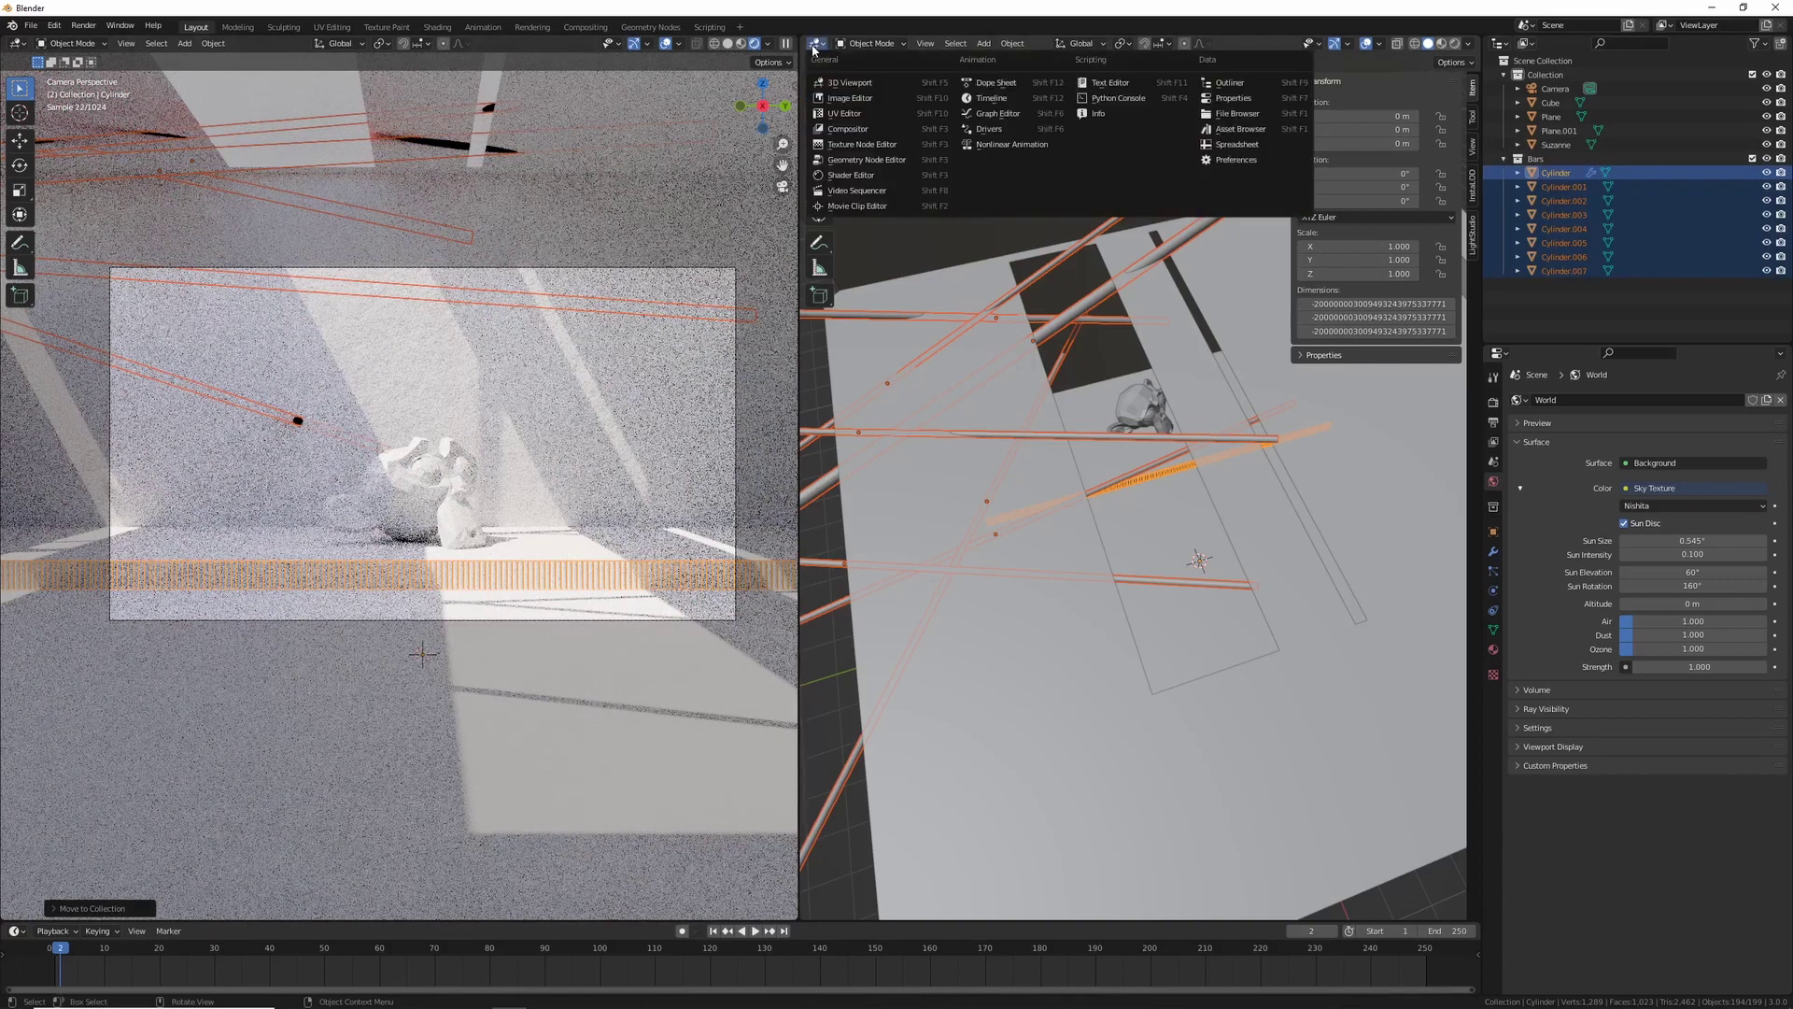
click(871, 175)
click(1164, 46)
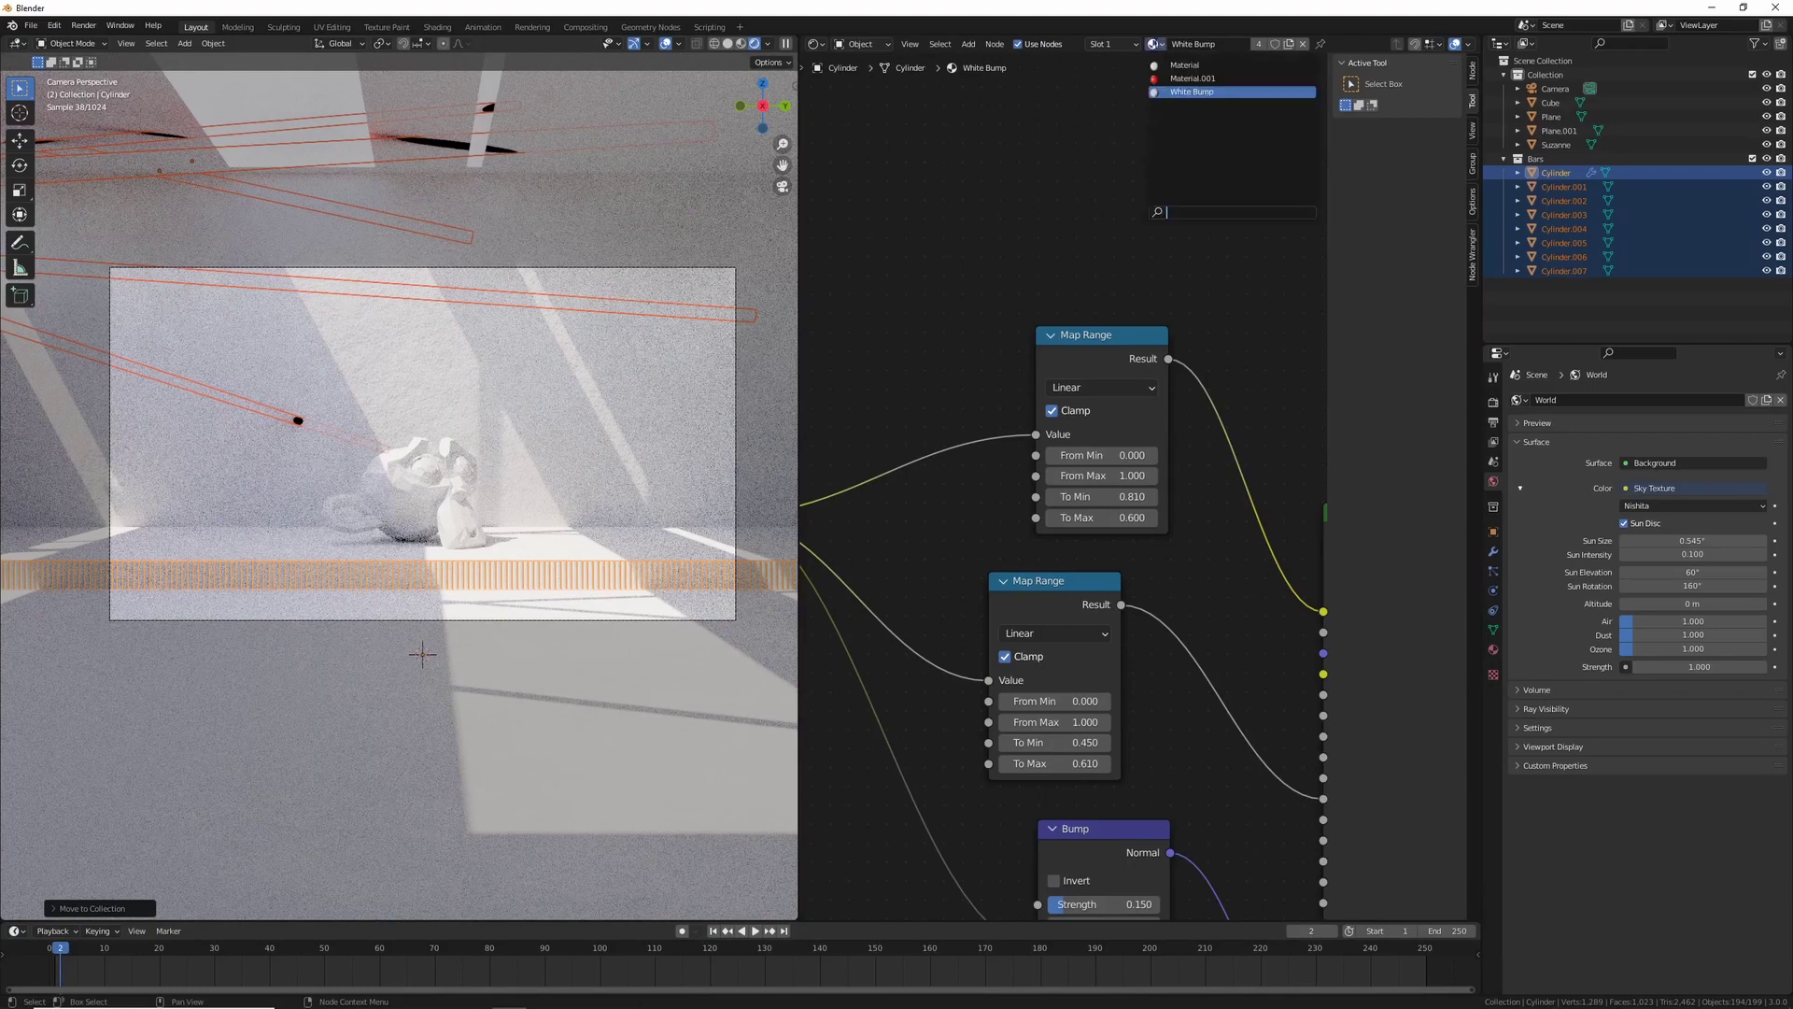
click(1289, 44)
double_click(1202, 44)
text(Go)
key(BackSpace)
text(lass)
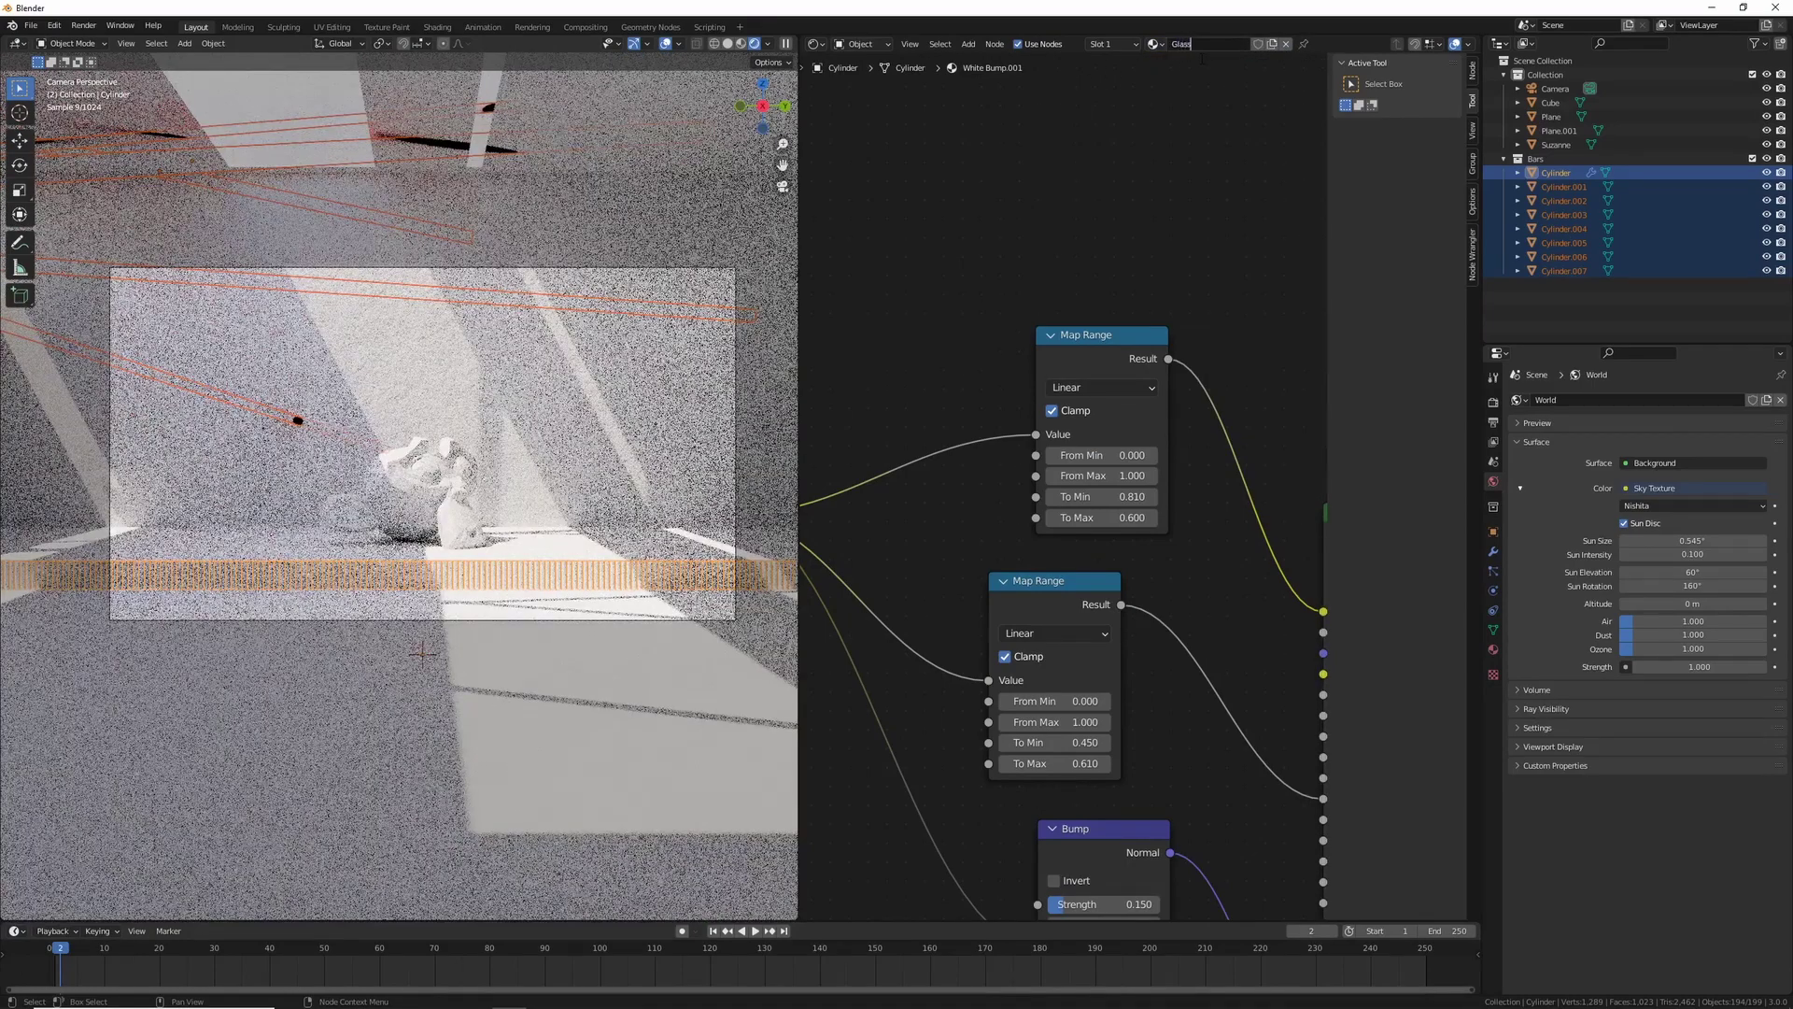
key(Return)
Step: Delete all nodes of the Glass material except the Material Output
scroll(1152, 276, down, 12)
drag(863, 392, 1111, 600)
key(x)
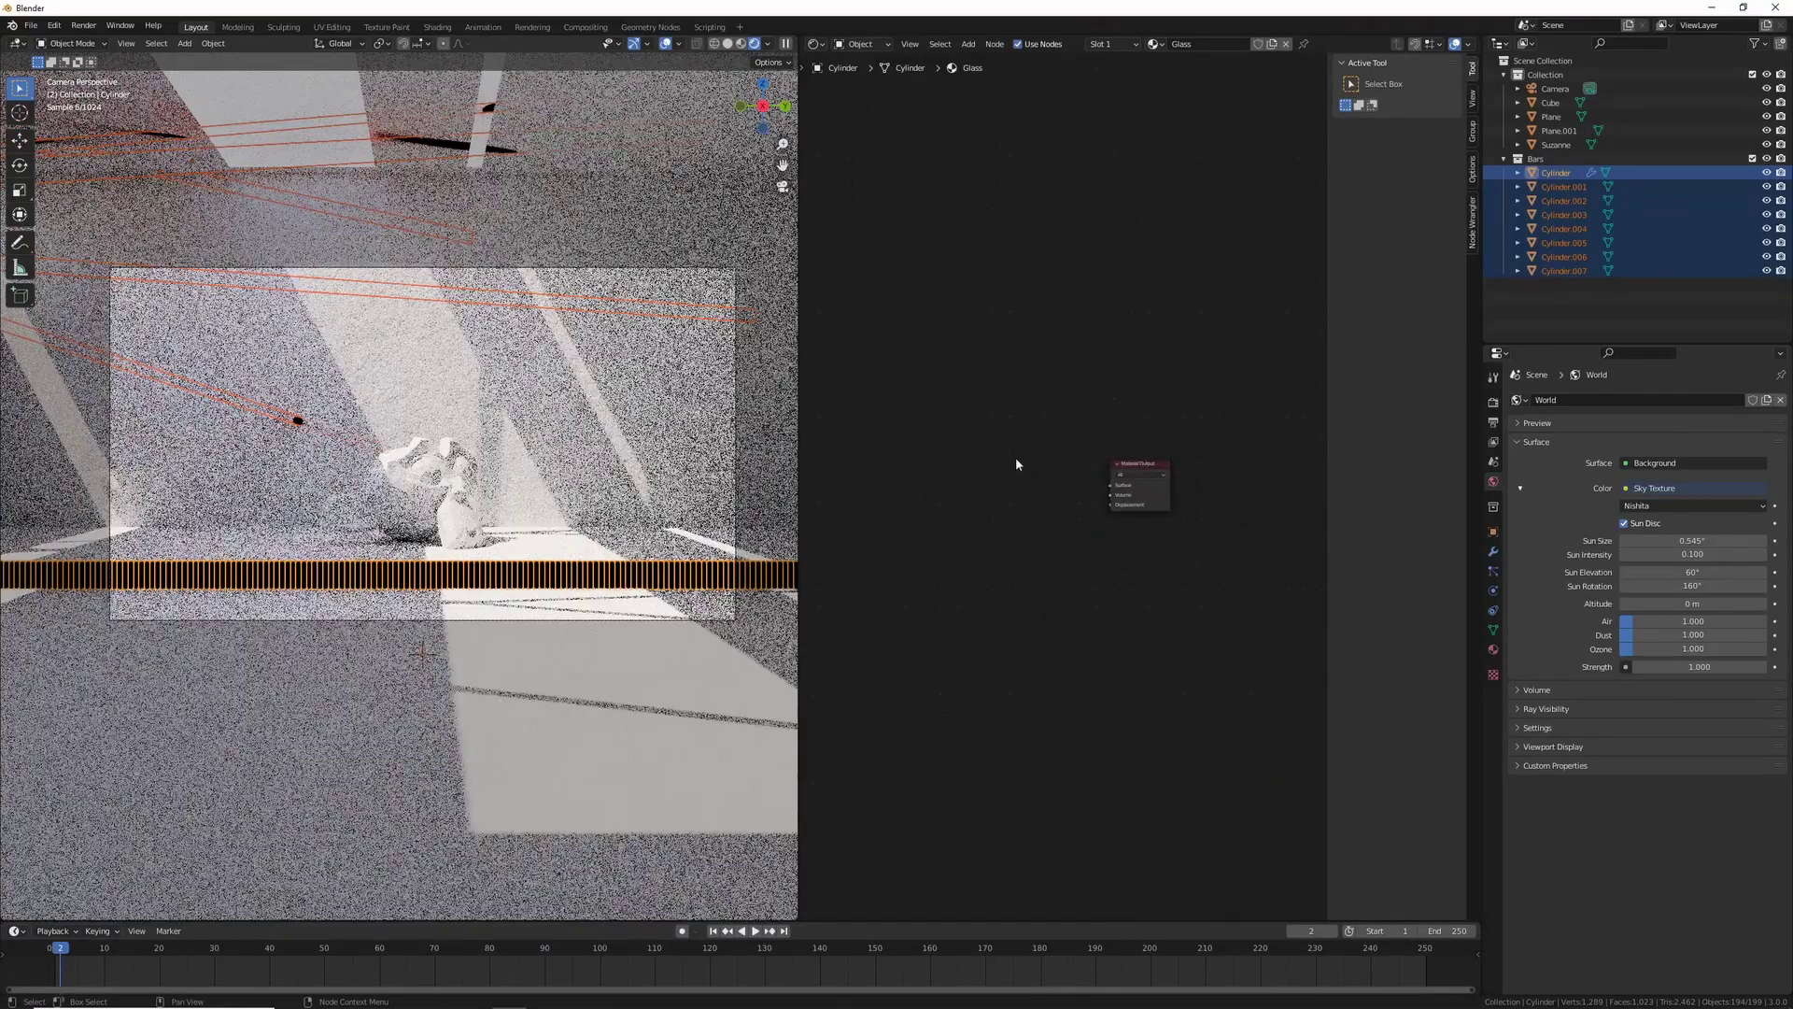
Step: Add a Glass BSDF node and connect its BSDF output to the Material Output's Surface
key(shift+a)
click(1016, 459)
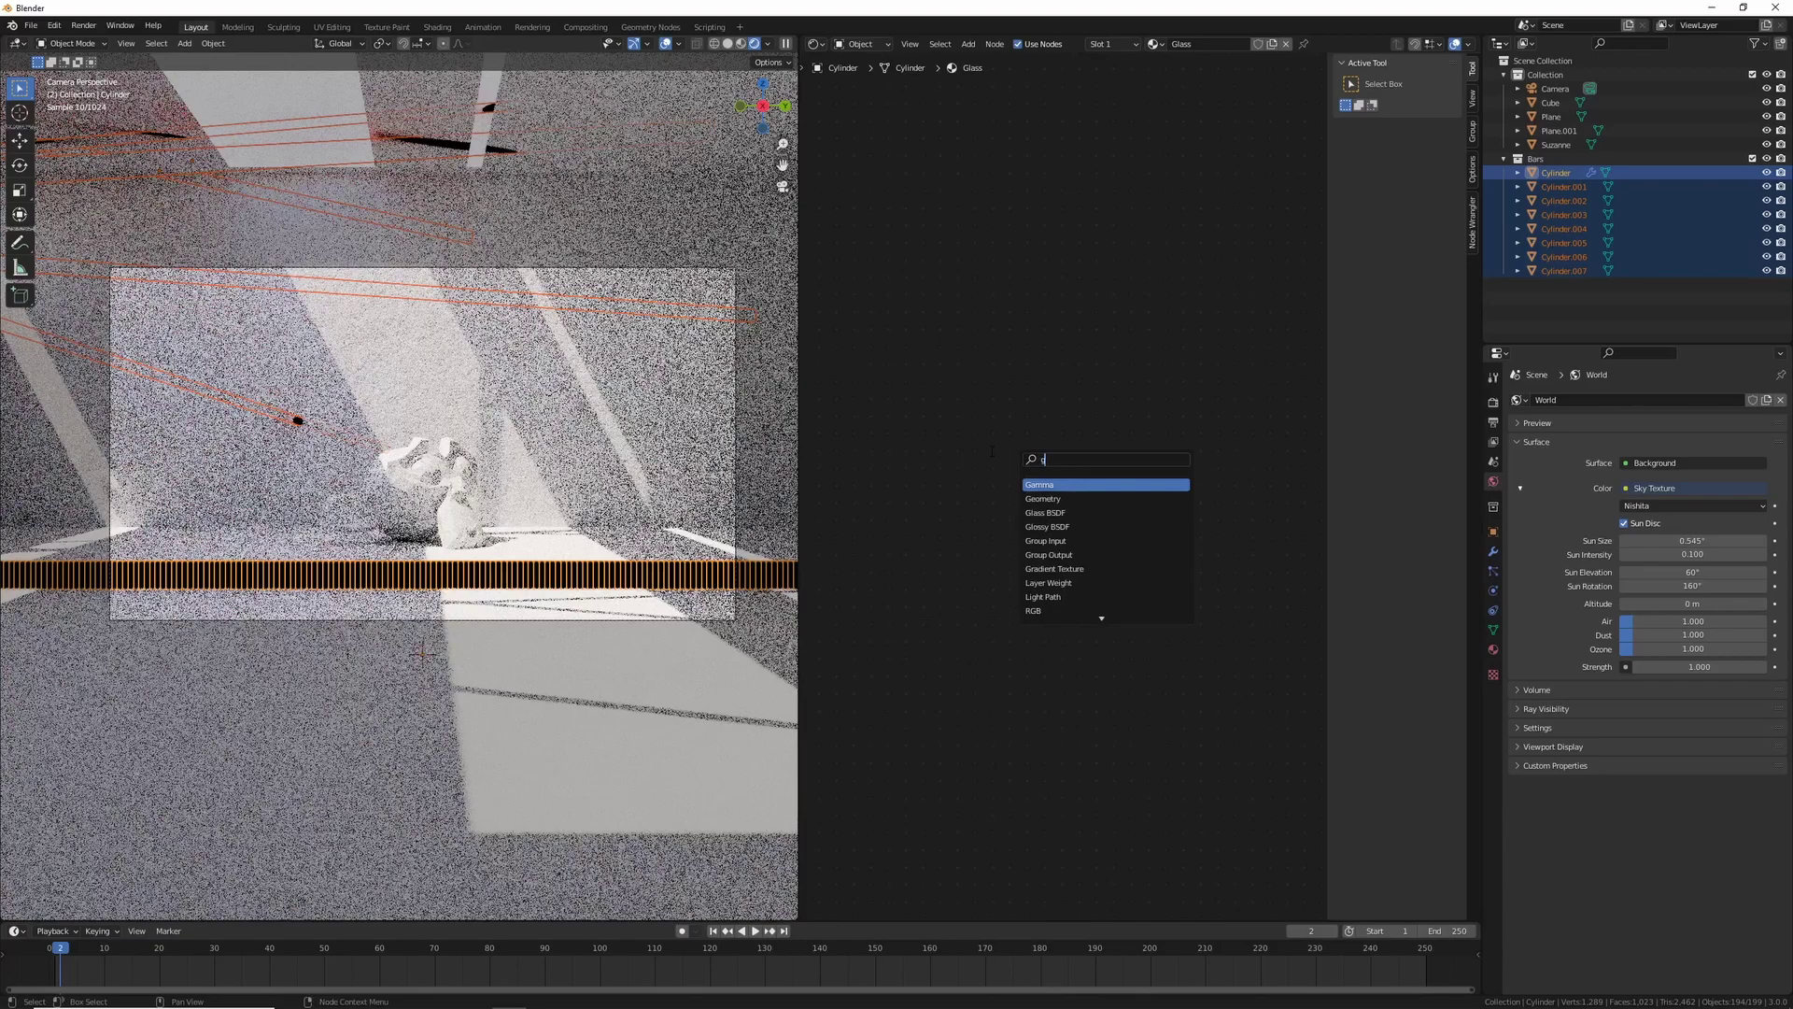
text(glass)
key(Return)
click(994, 454)
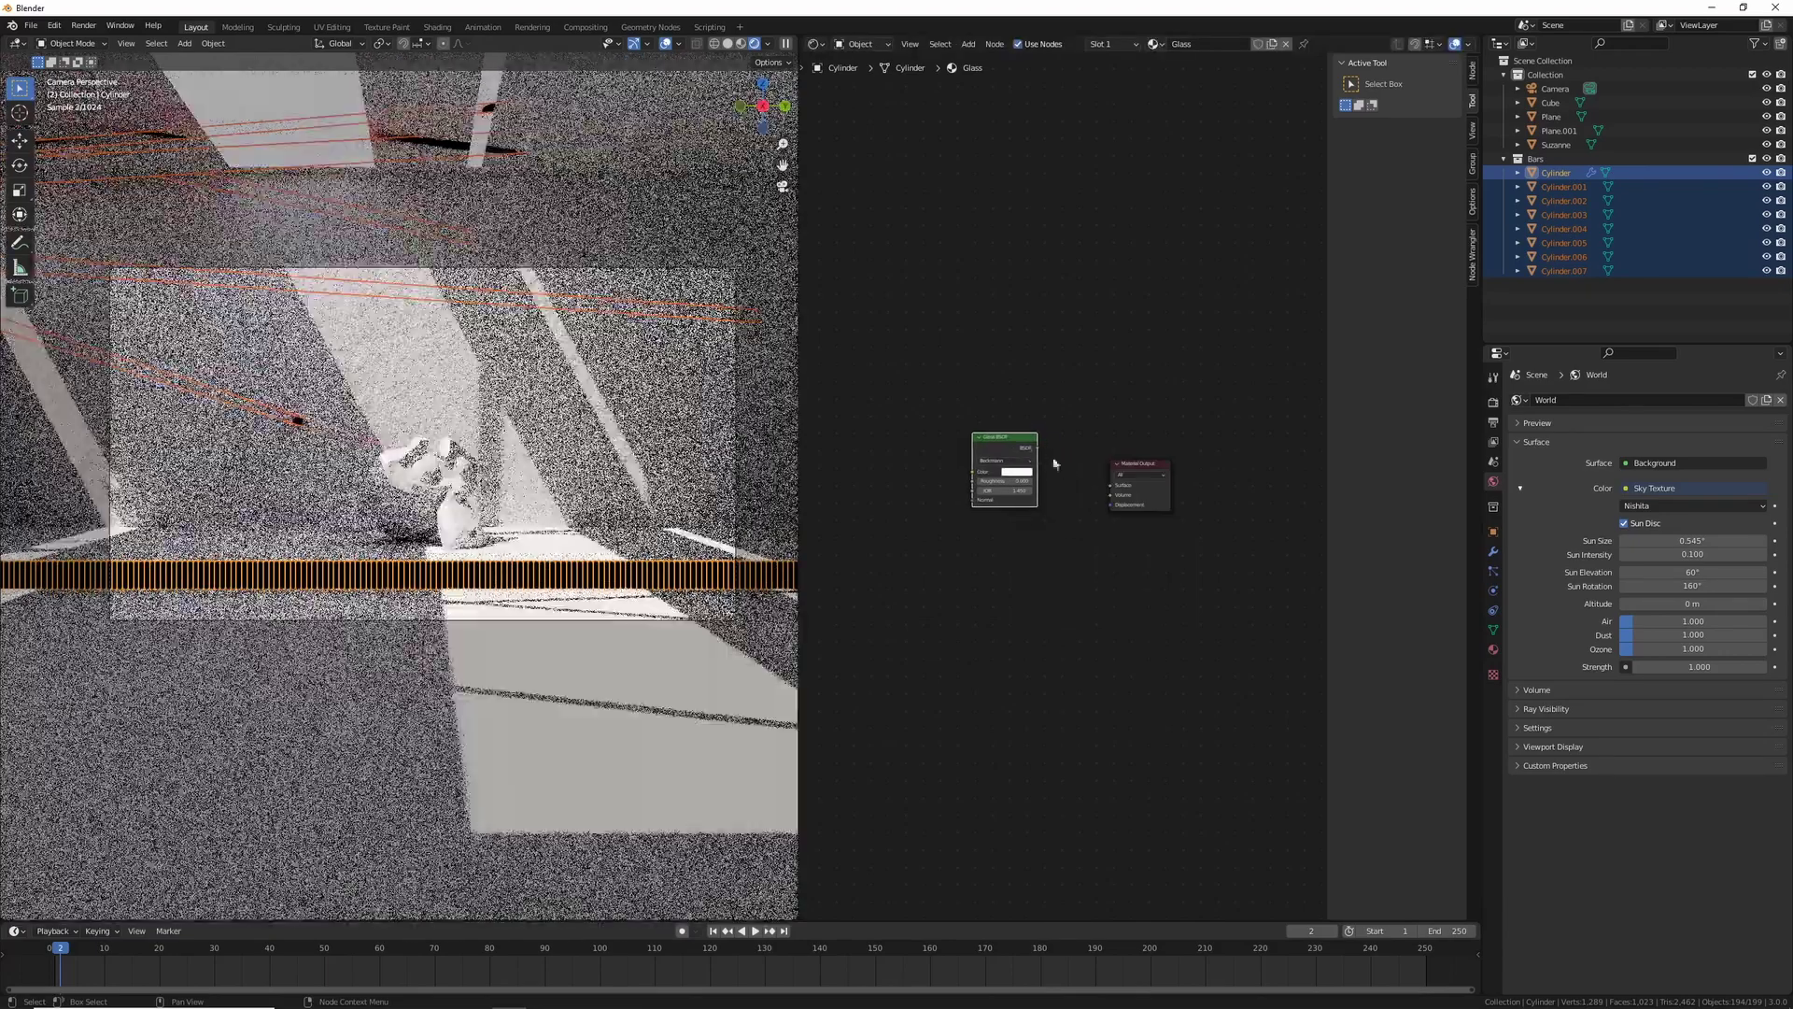
drag(1036, 447, 1111, 485)
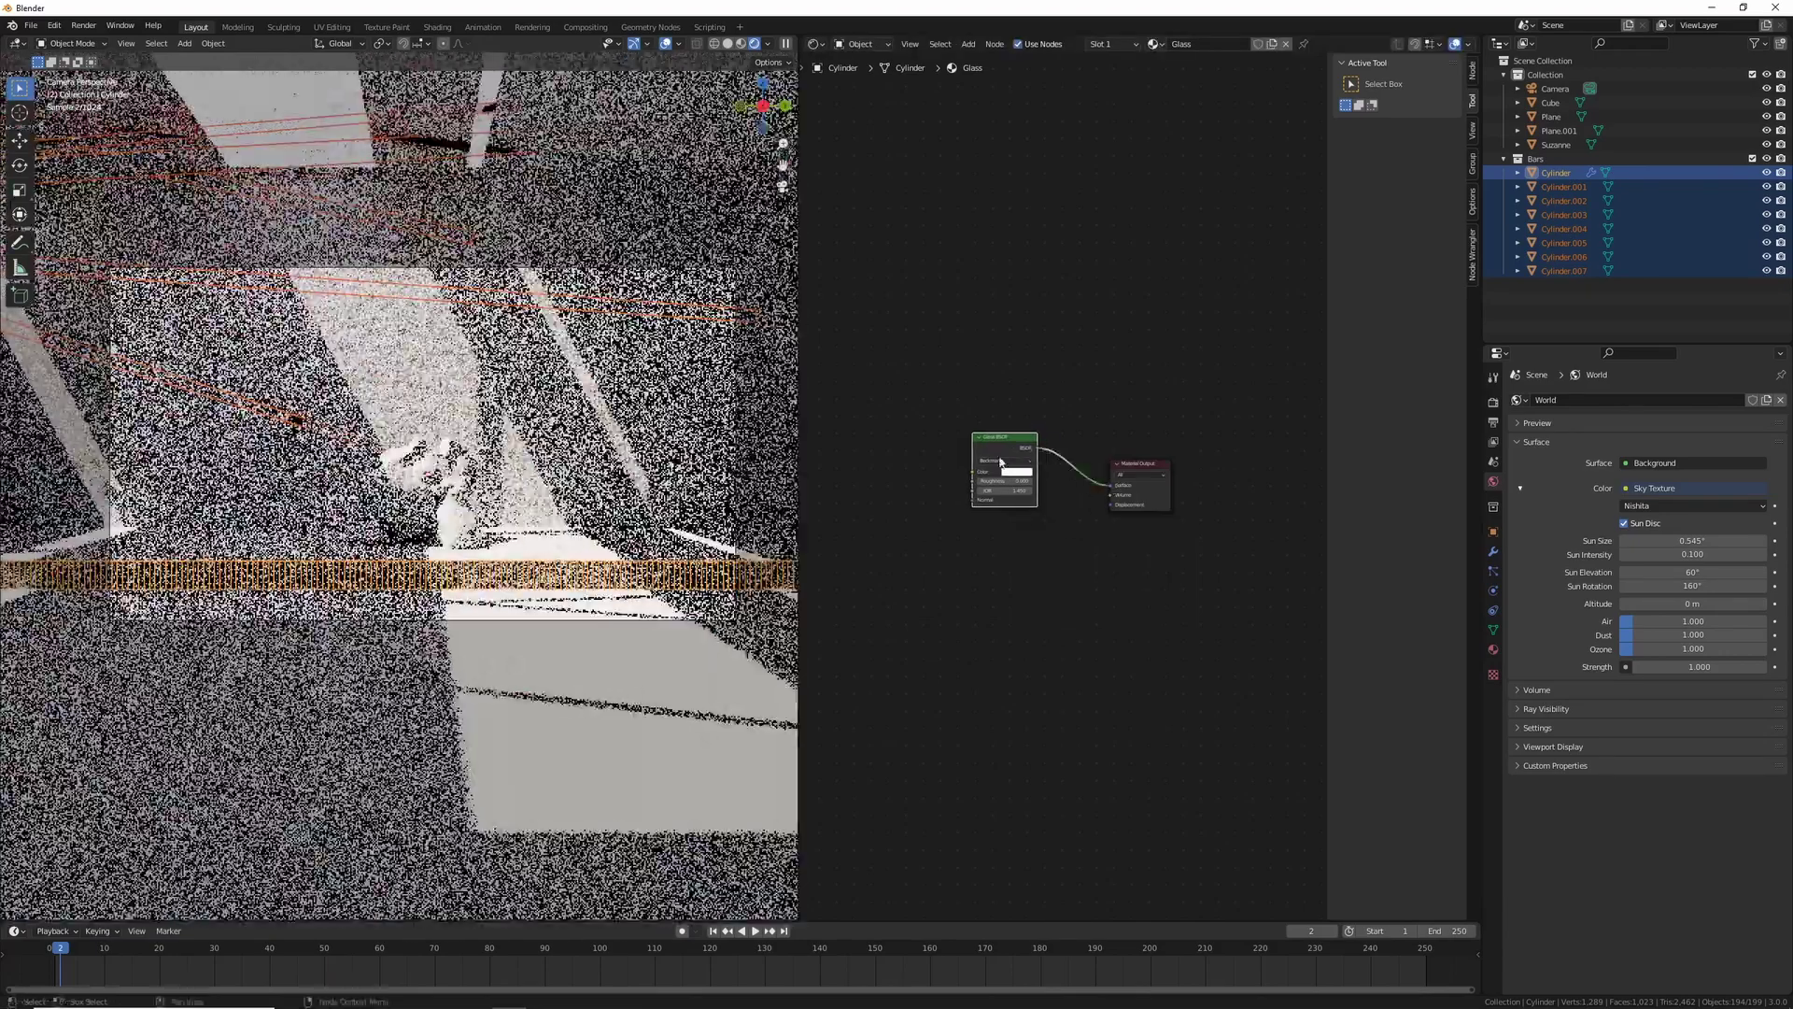
scroll(954, 553, up, 4)
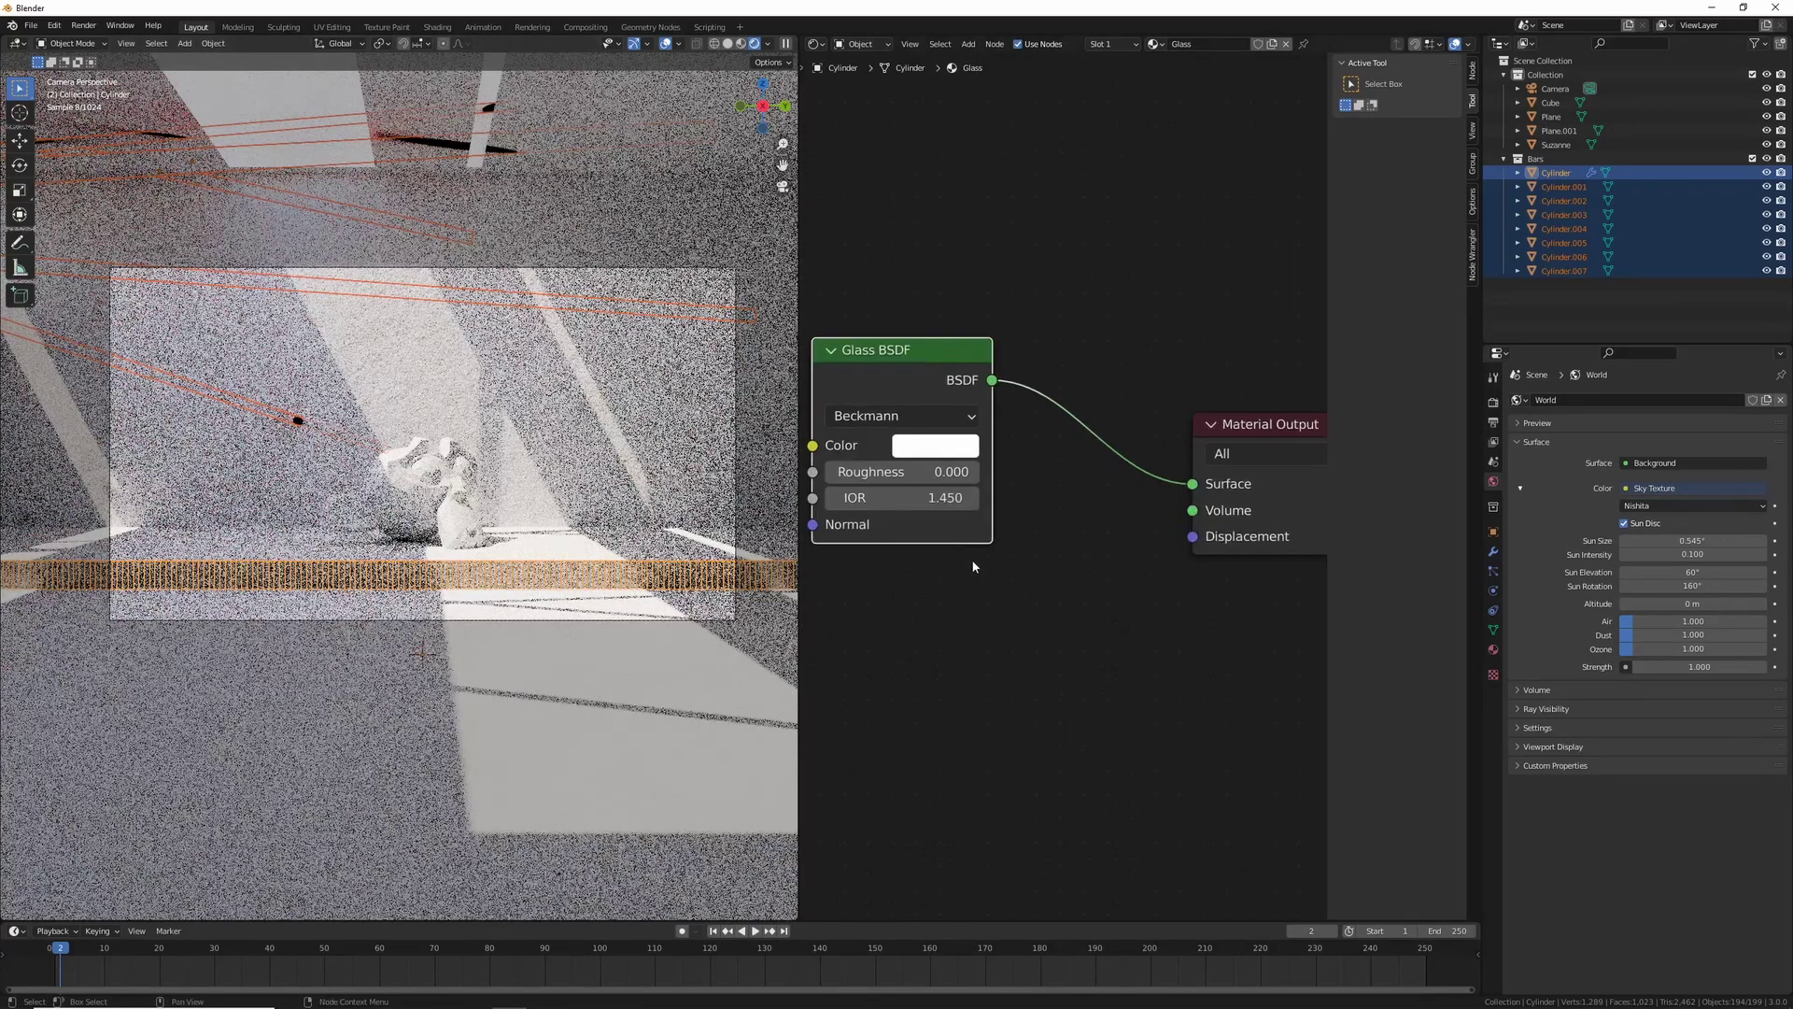
middle_drag(917, 566, 1006, 604)
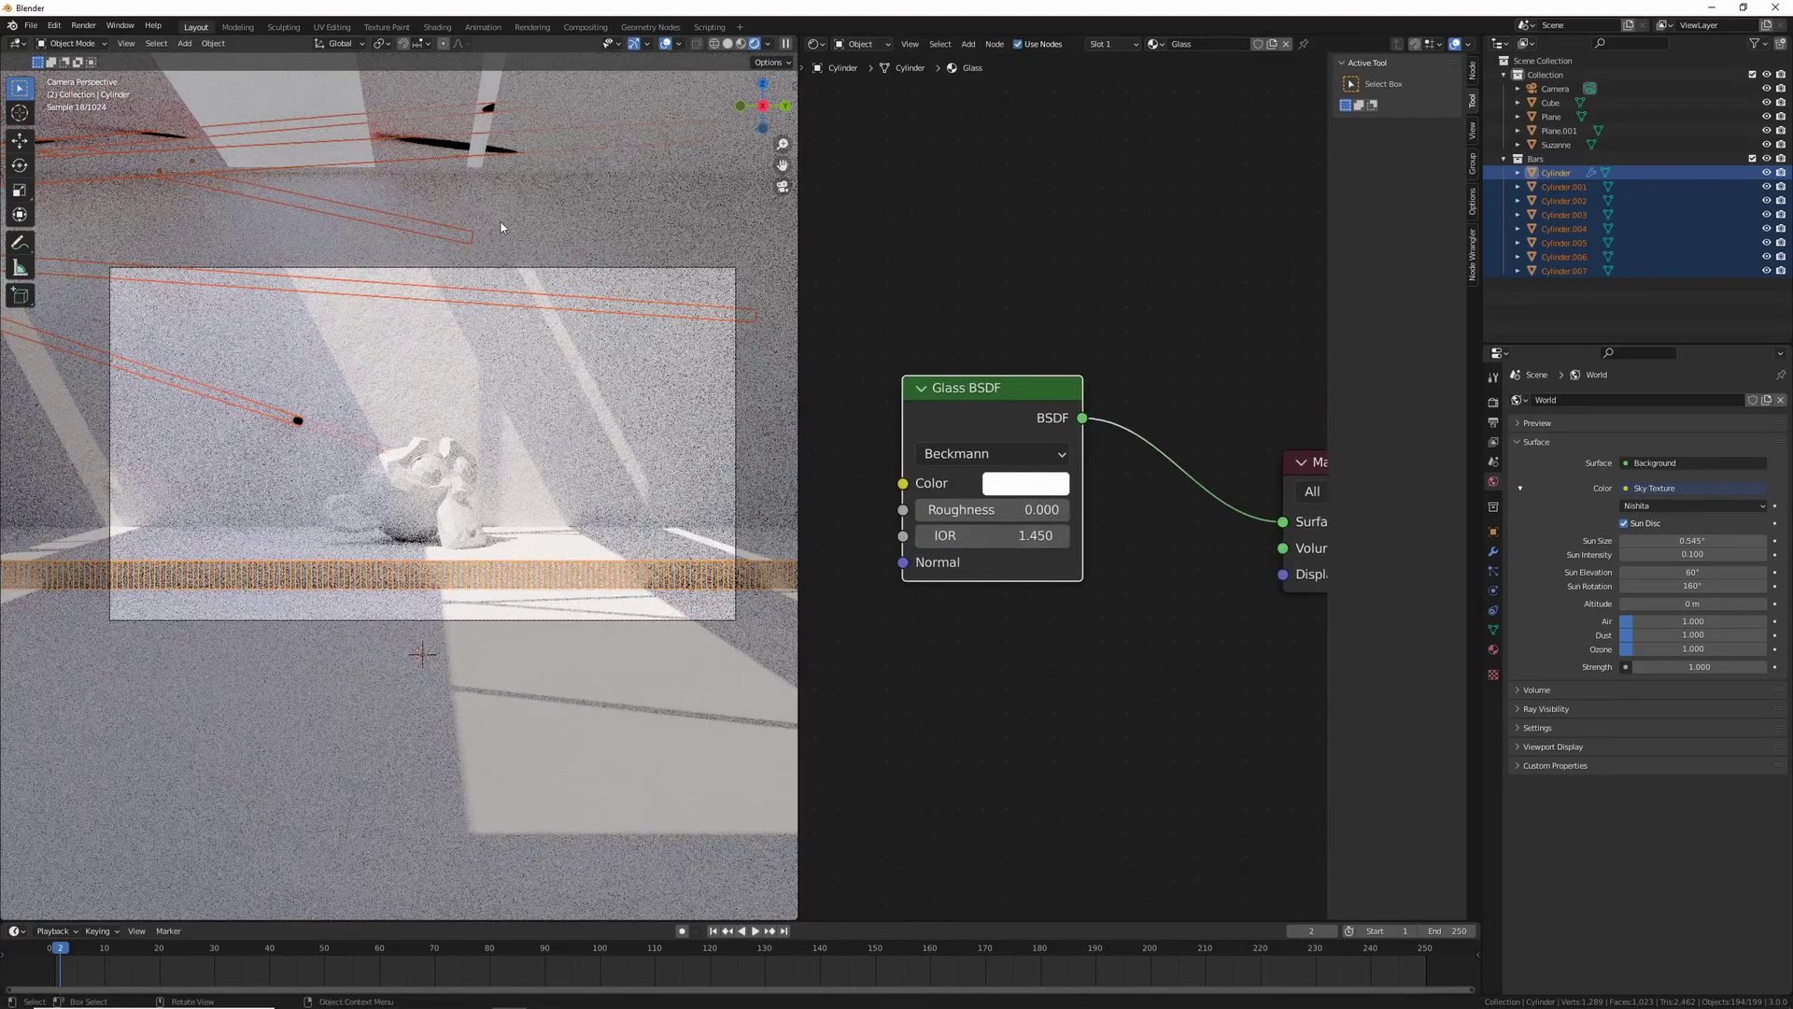
Step: Disable Camera, Diffuse, Glossy, Transmission and Volume Scatter in the Cylinder's Ray Visibility, keeping only Shadow enabled
click(1493, 532)
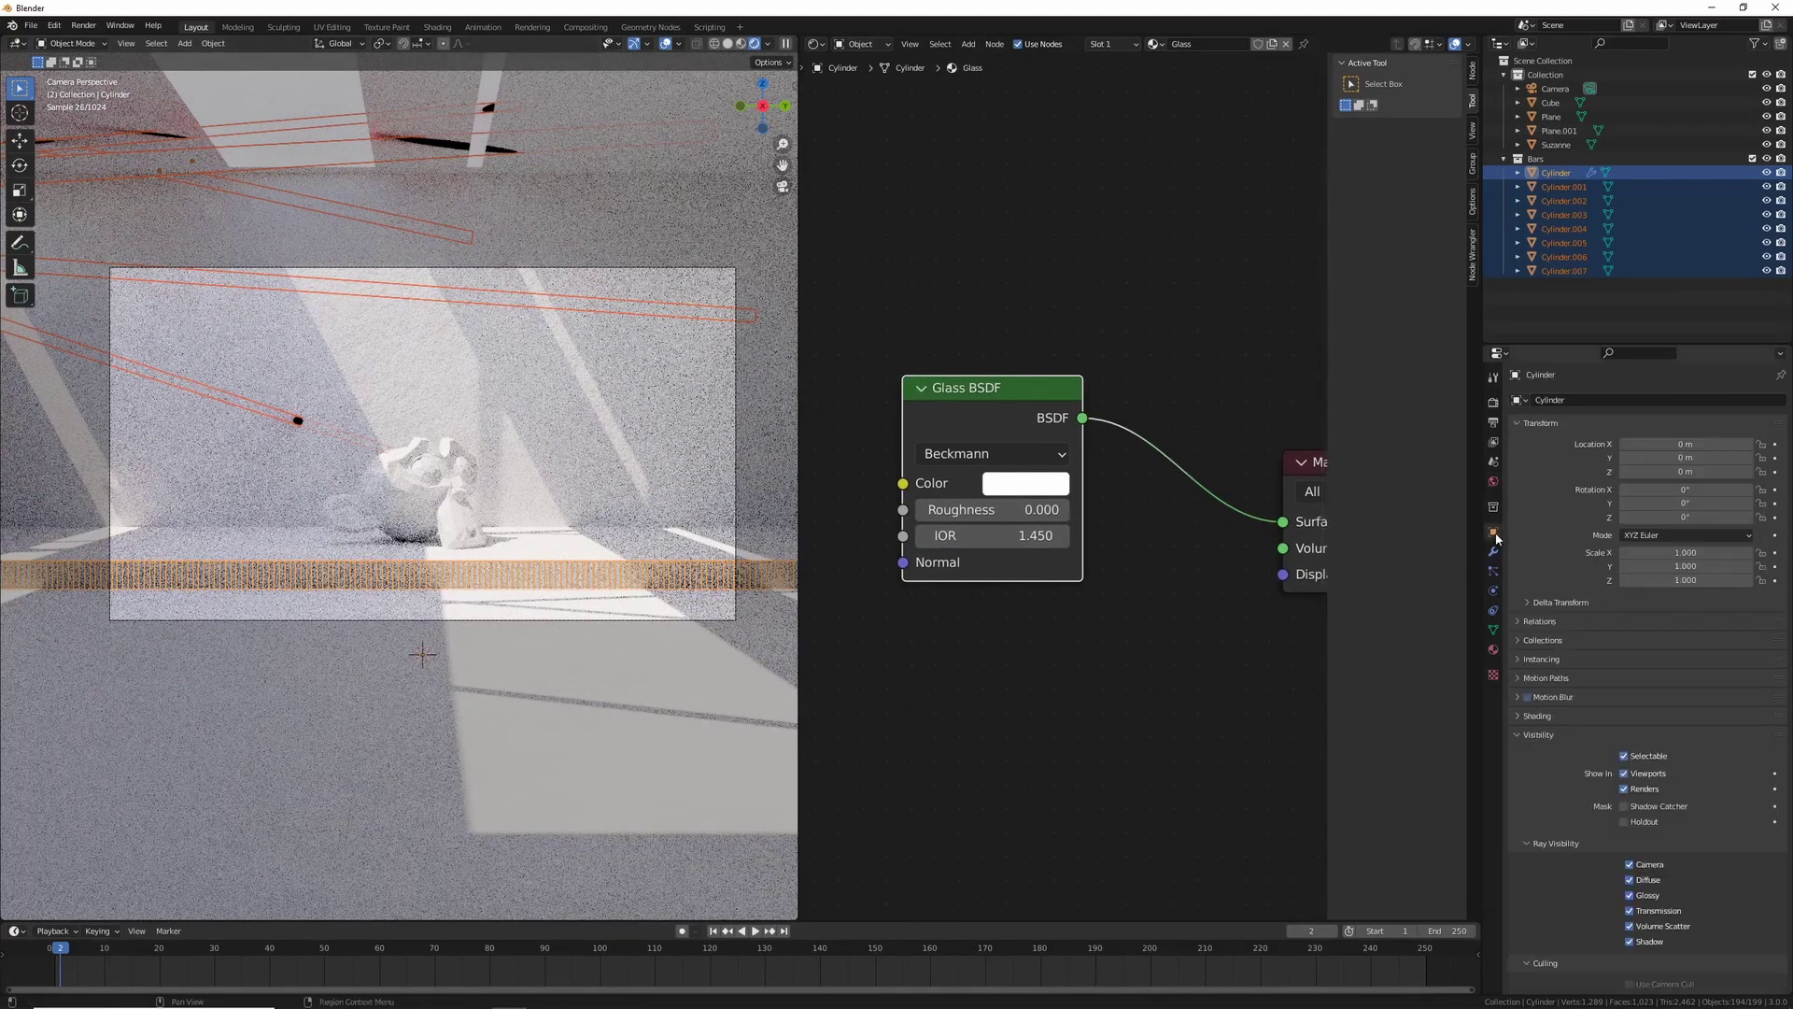
scroll(1625, 784, down, 2)
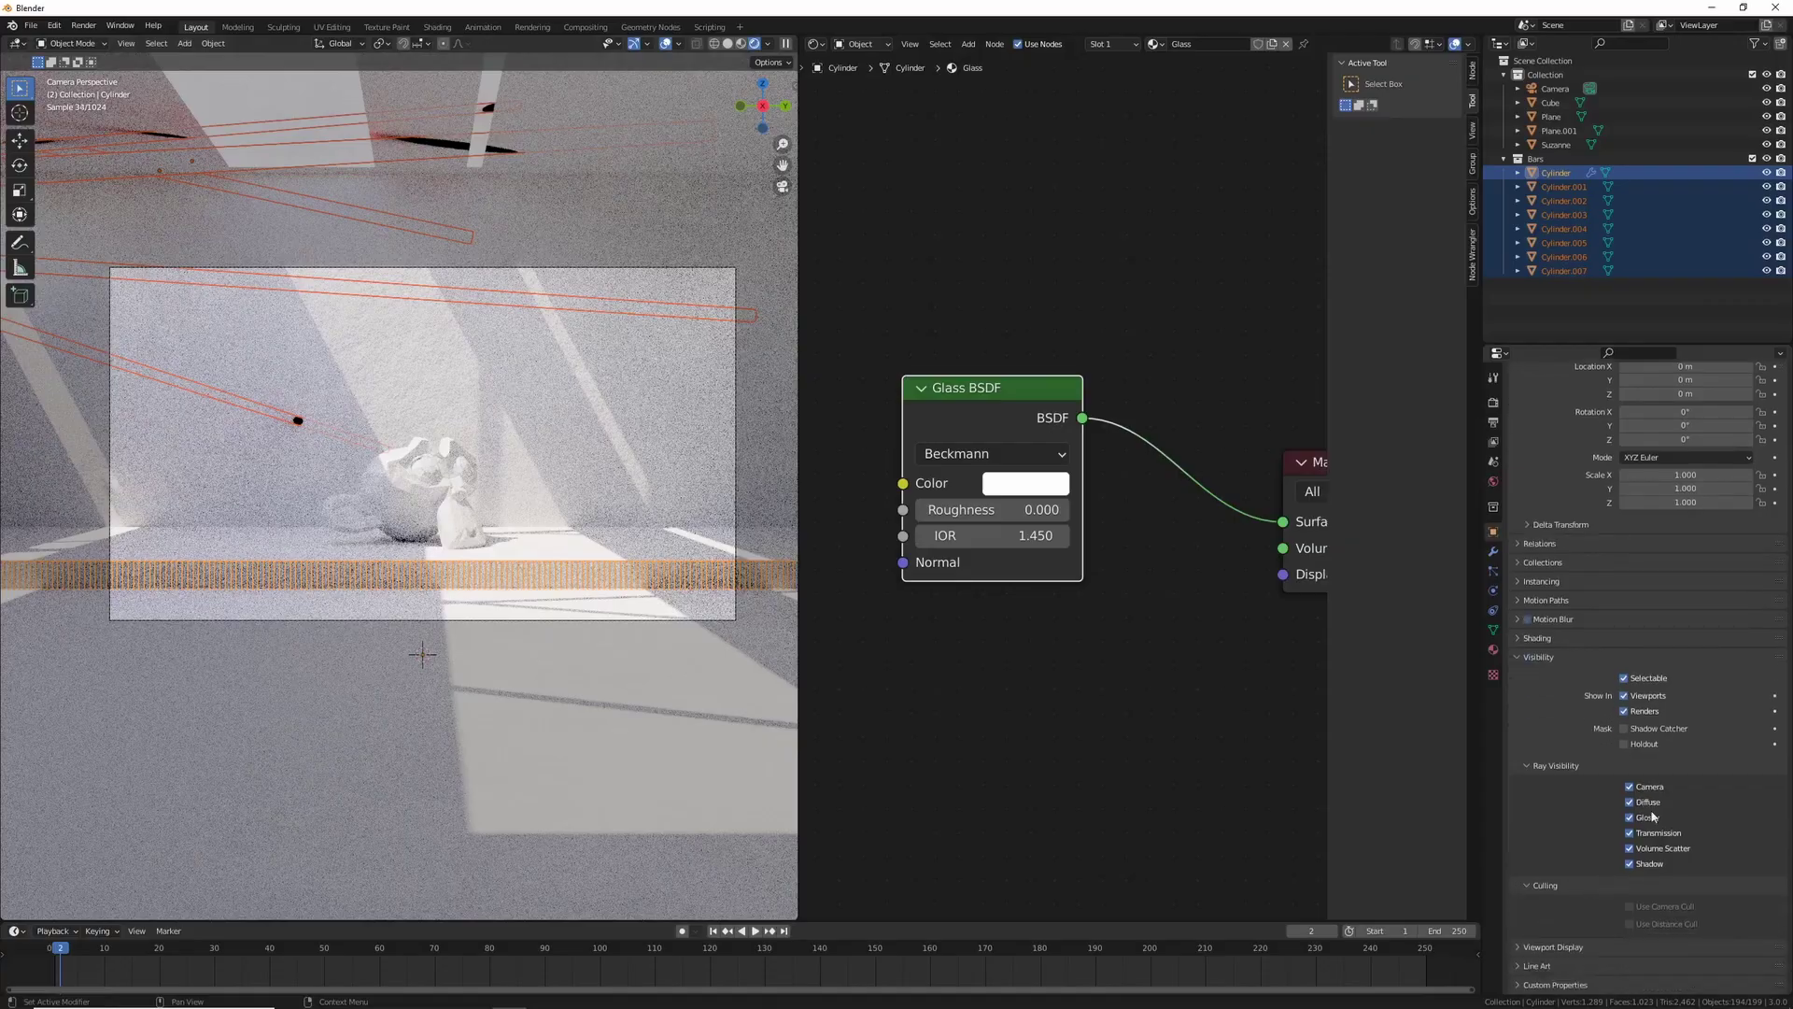
click(1629, 833)
click(1630, 818)
click(1630, 803)
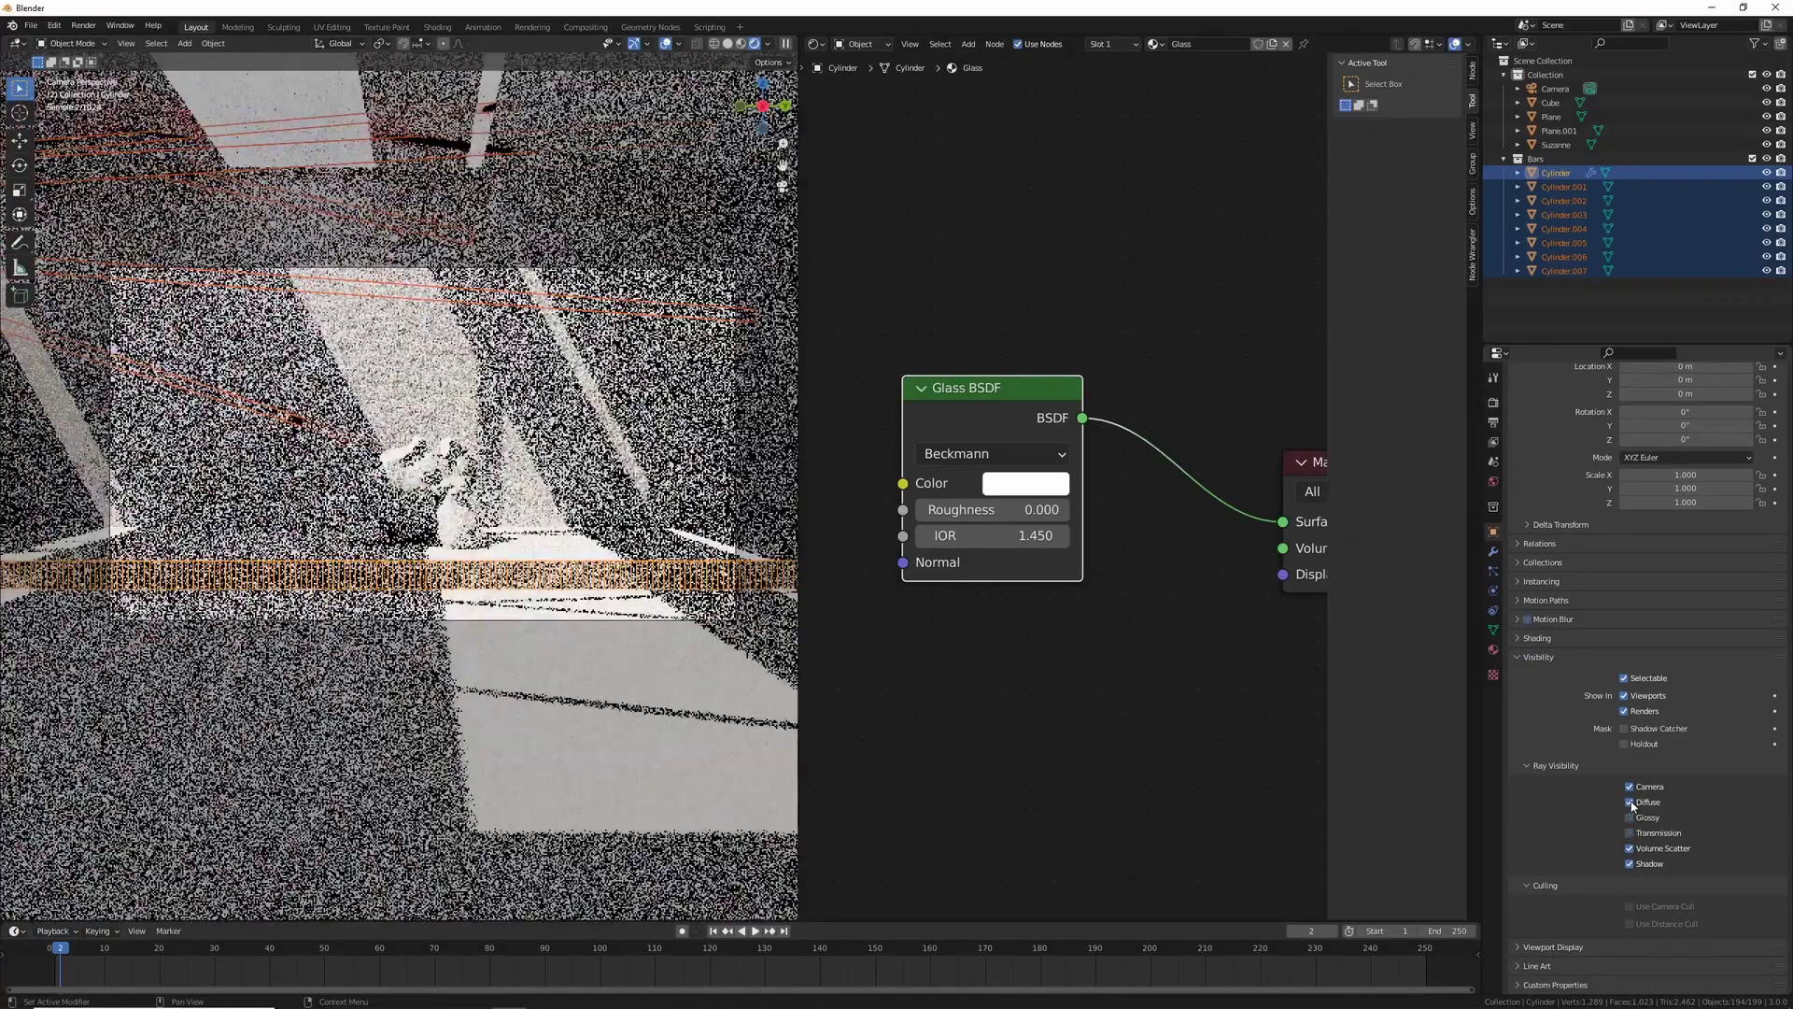
click(1631, 787)
click(1631, 848)
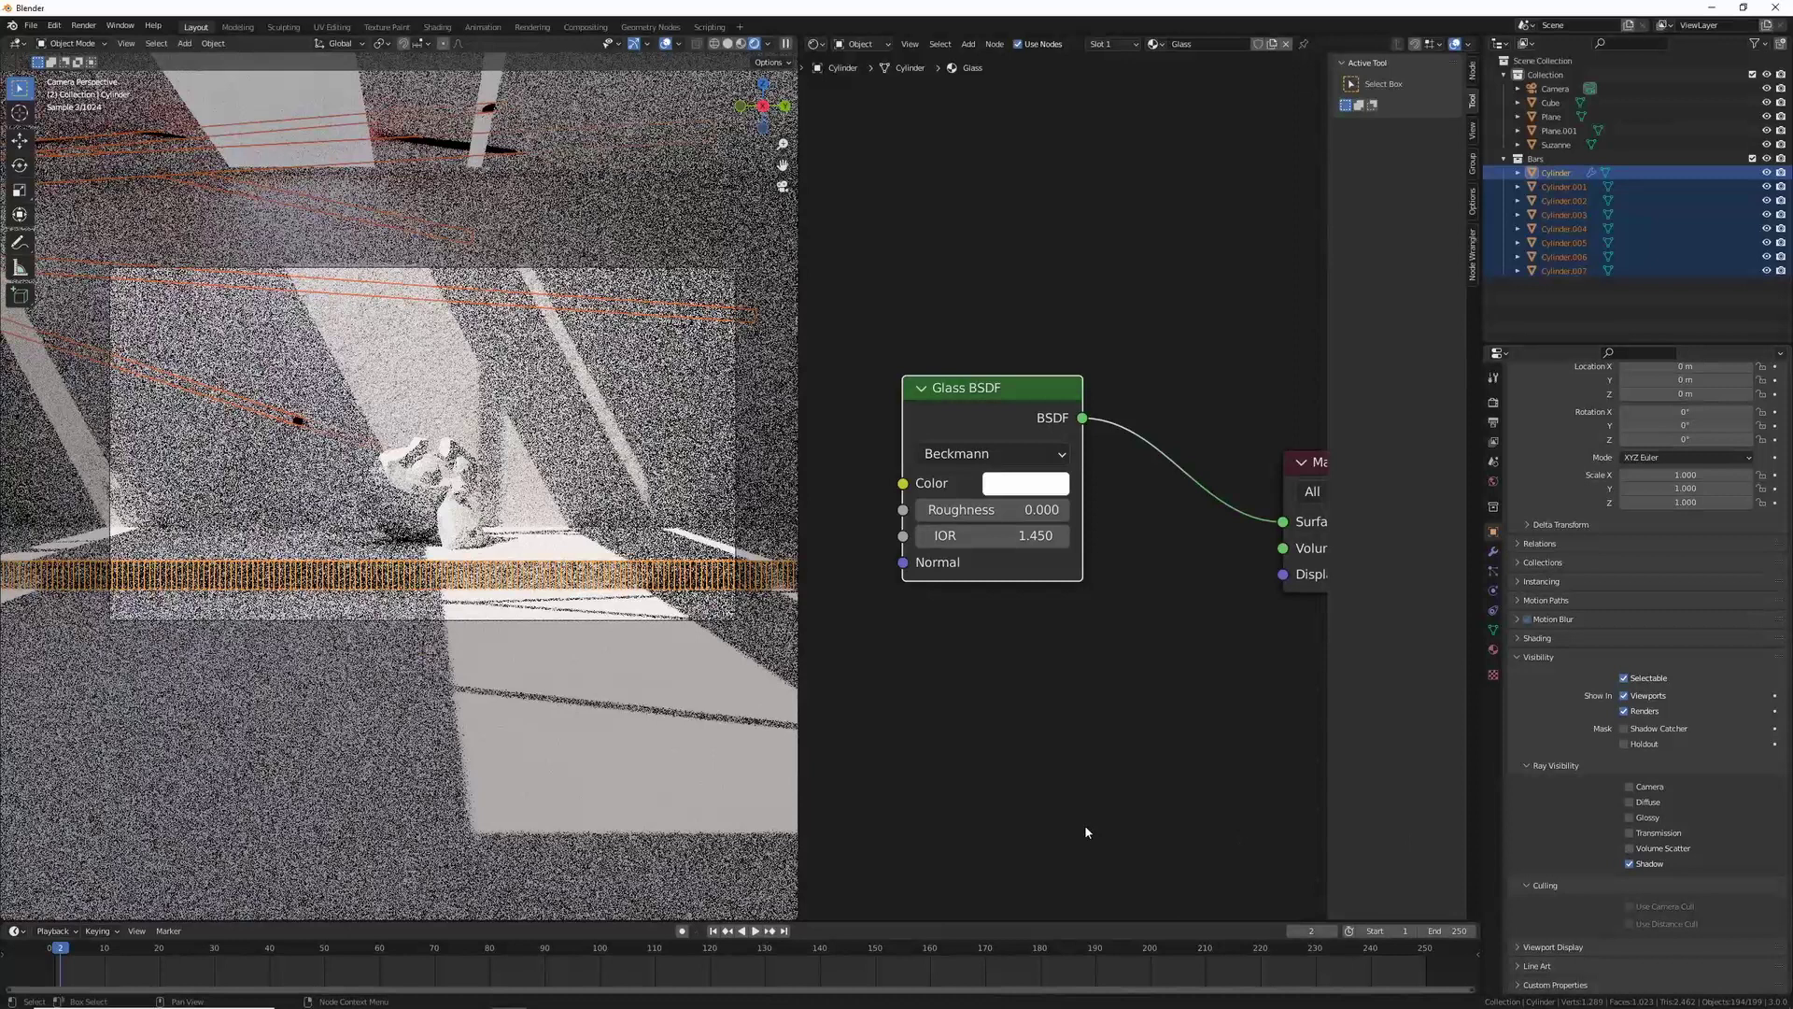
Step: Enable Camera in the Ray Visibility settings of the bar Cylinder.007
click(228, 407)
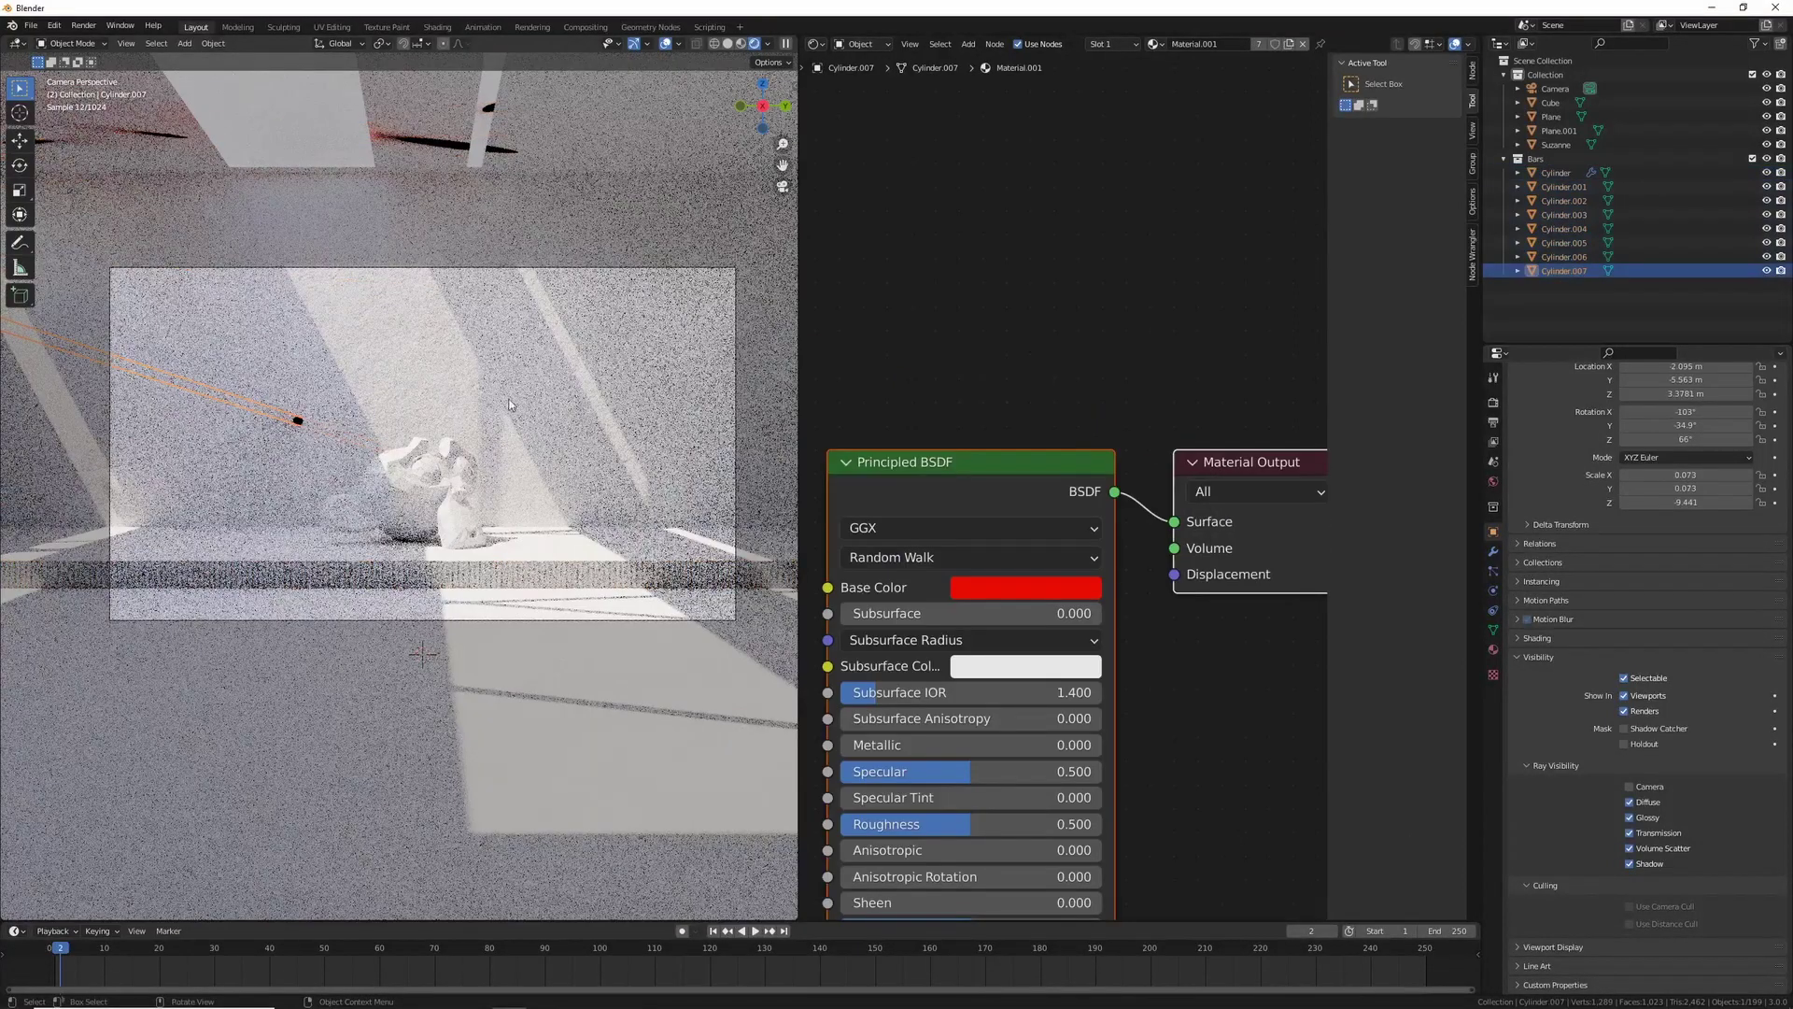
drag(603, 774, 586, 758)
click(273, 419)
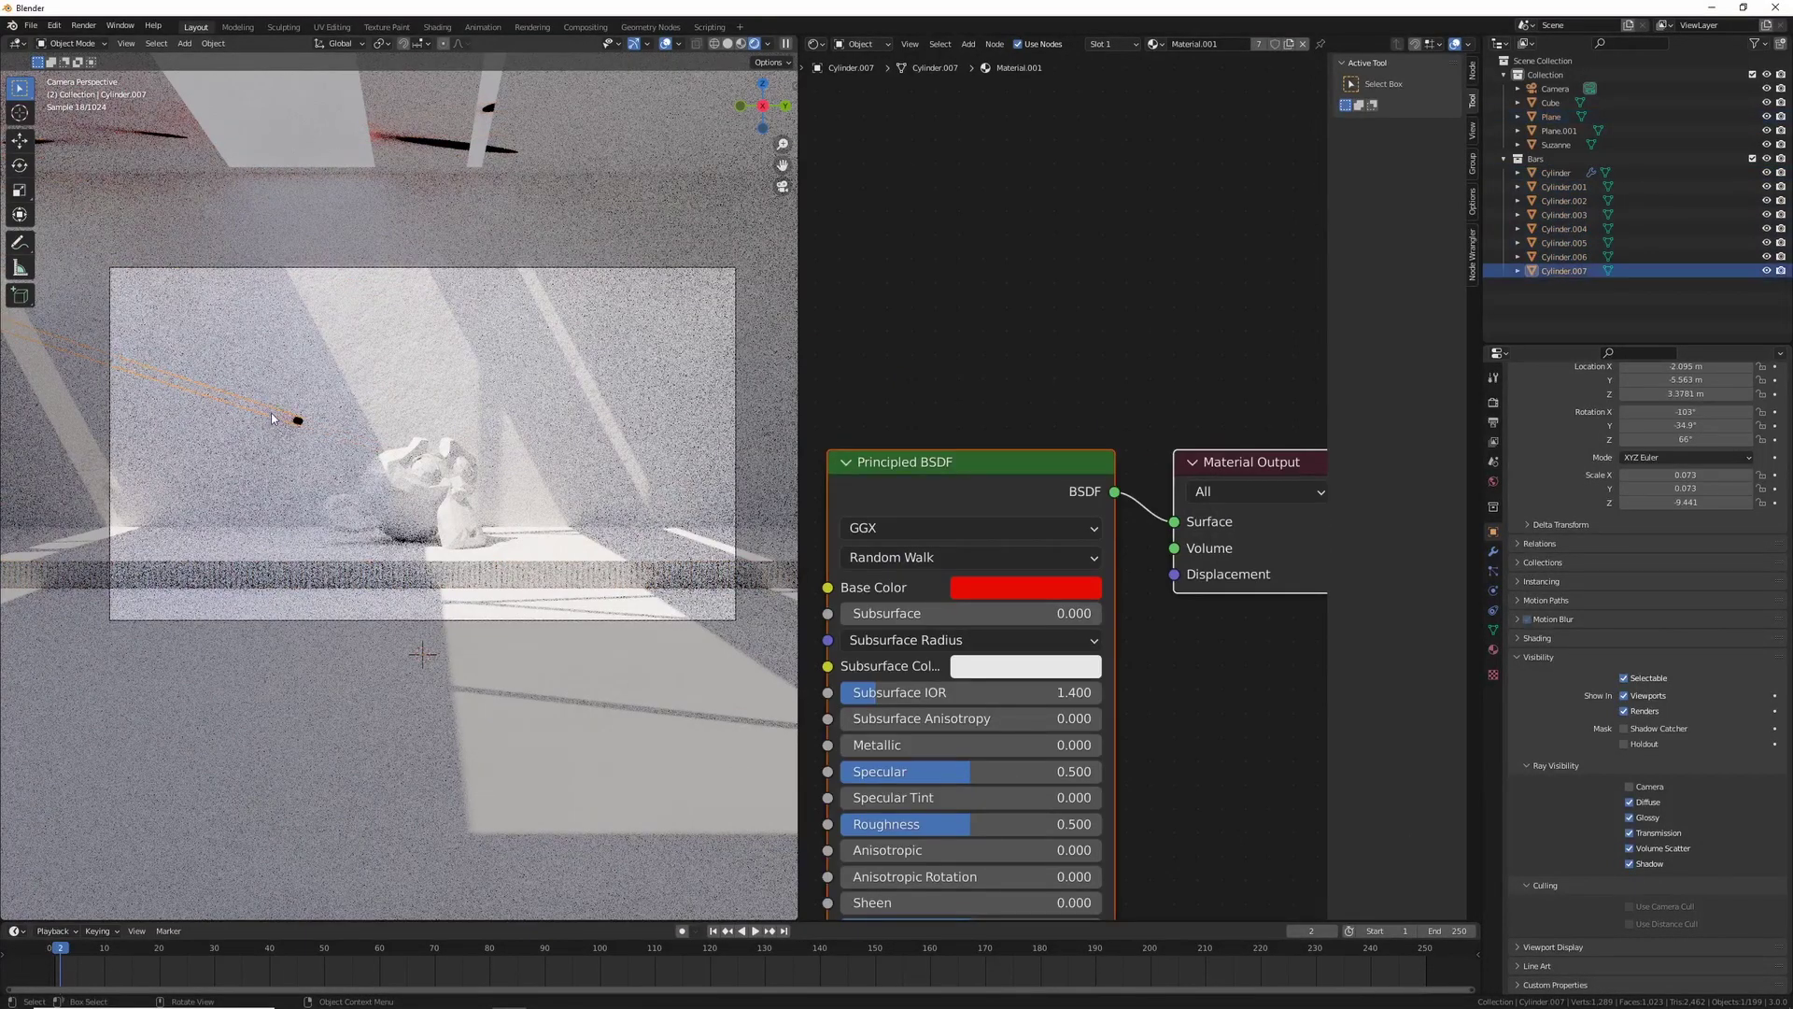
click(1629, 788)
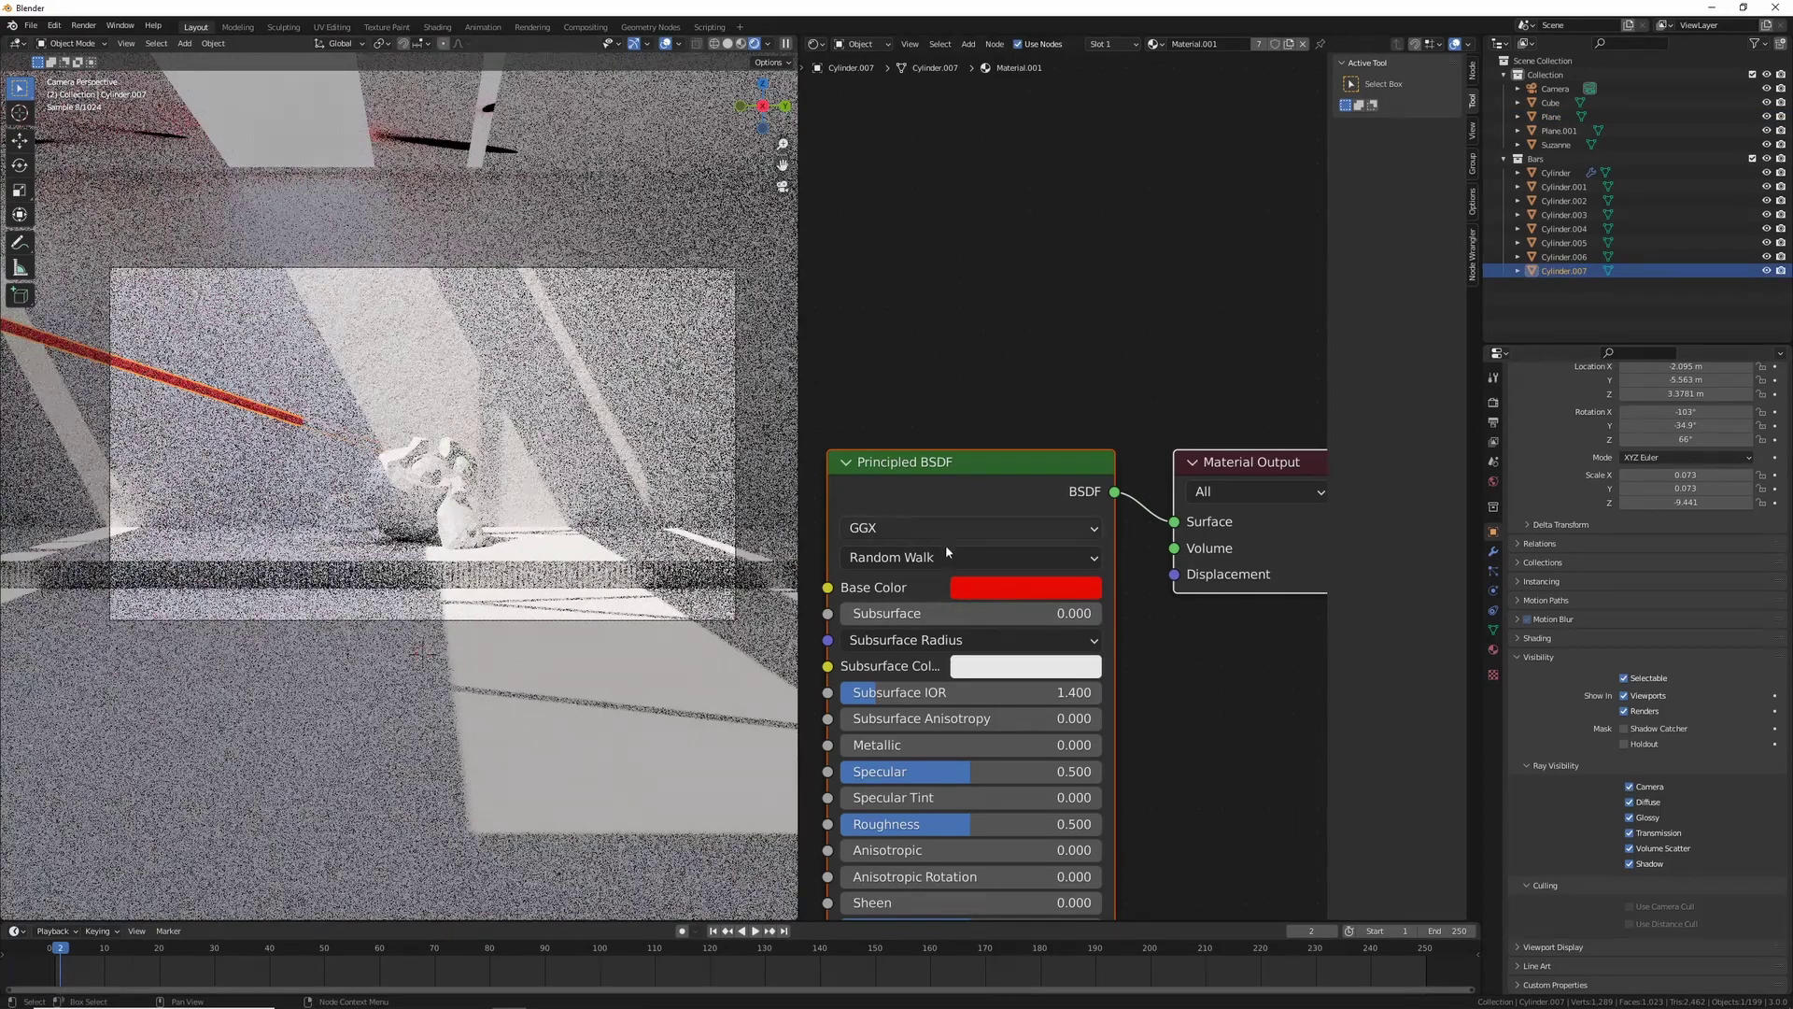
Step: Try to join all the cylinders in the Bars collection into a single object
click(1558, 261)
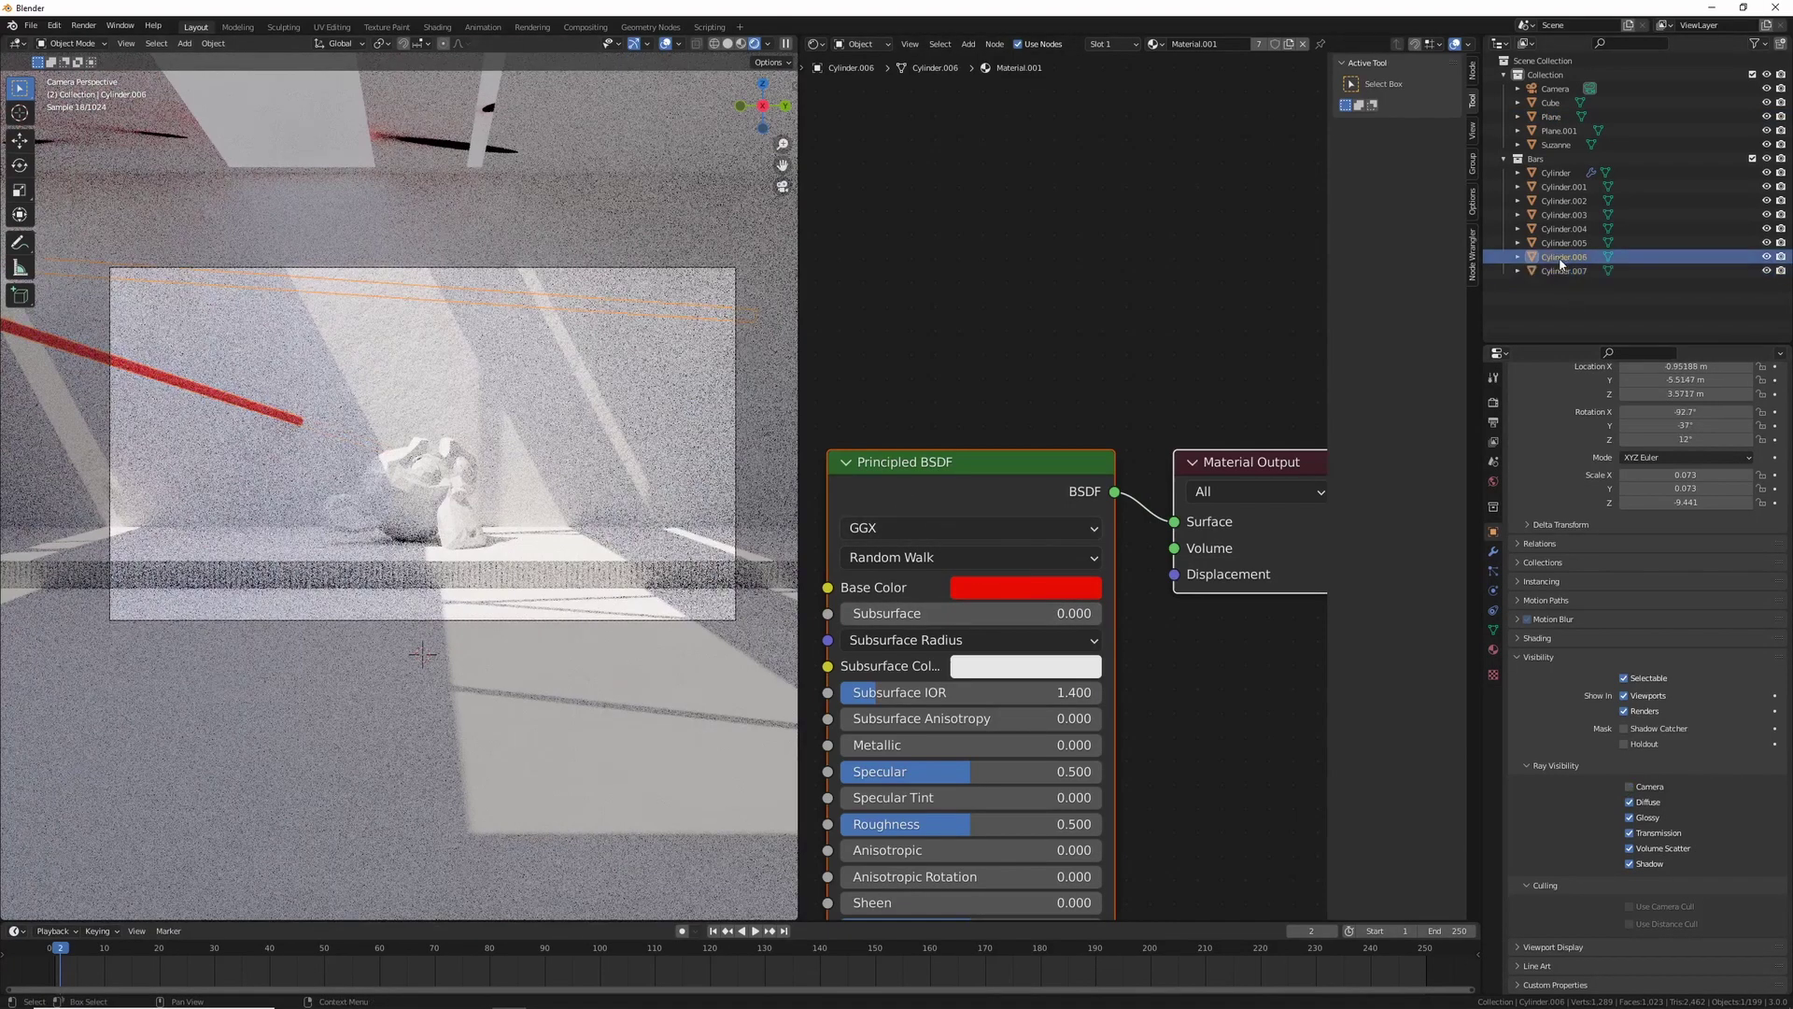
click(1558, 173)
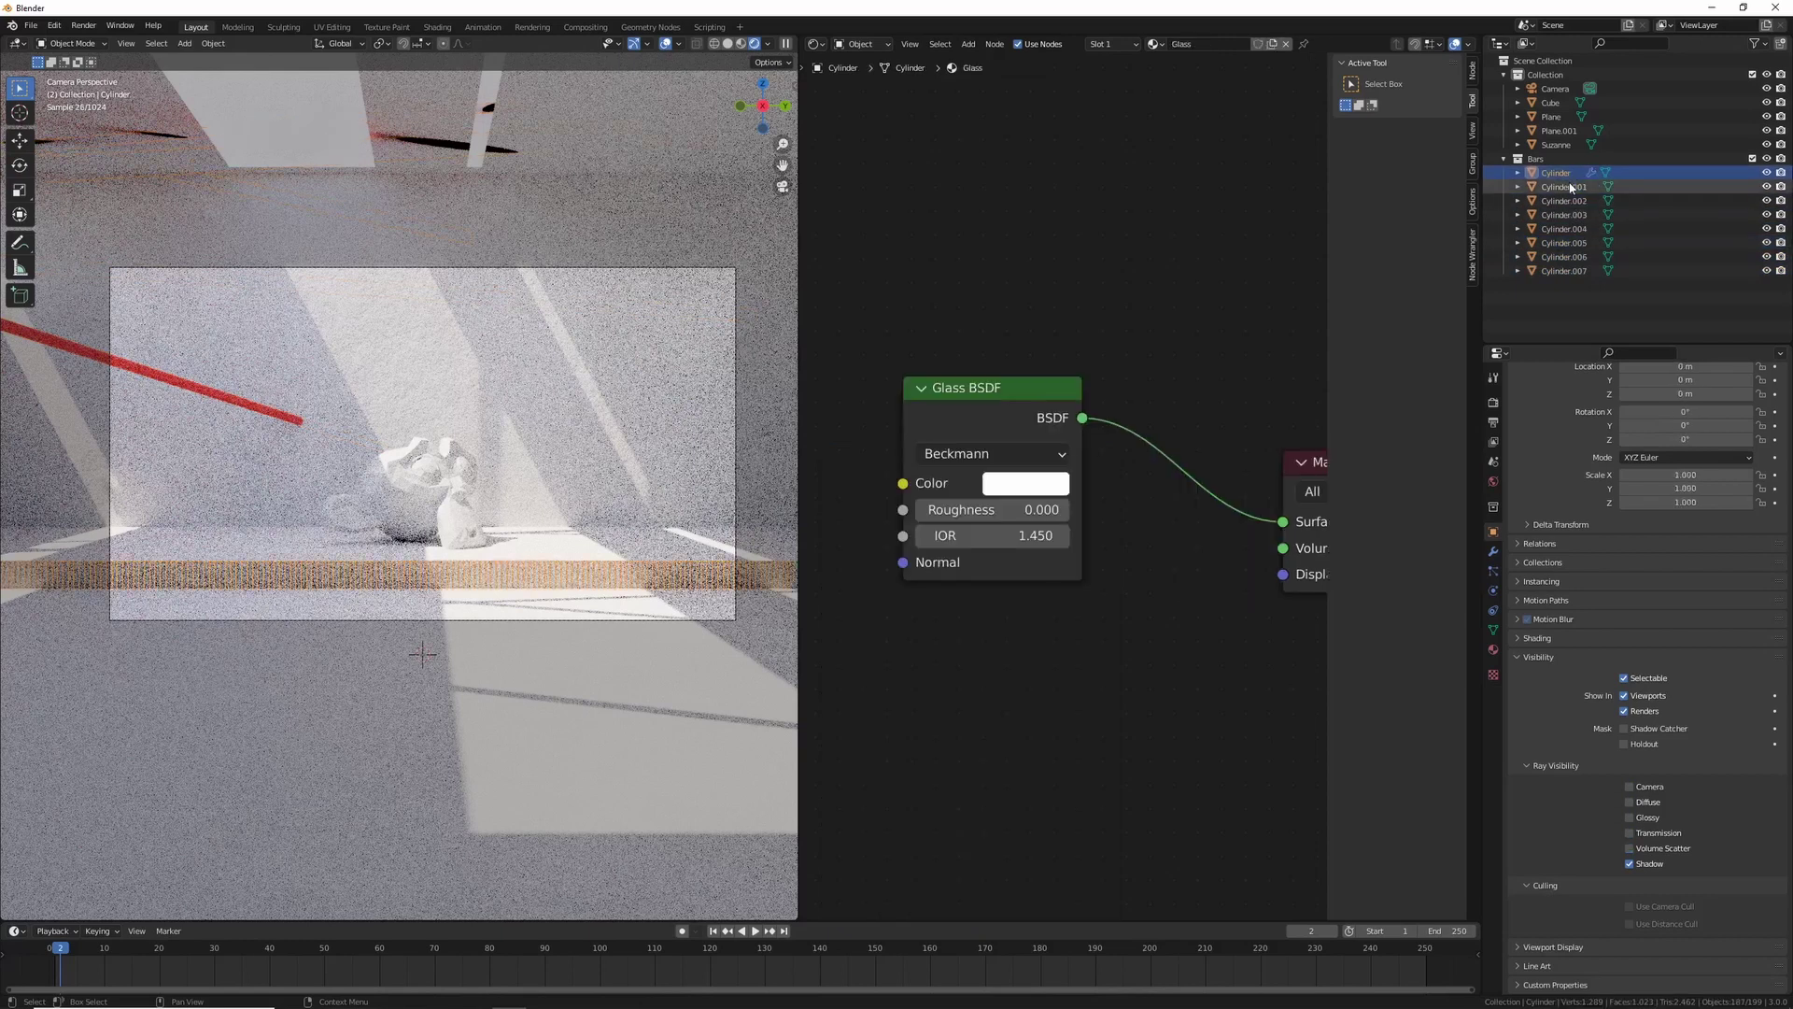
click(1564, 187)
shift+click(1569, 271)
click(1556, 174)
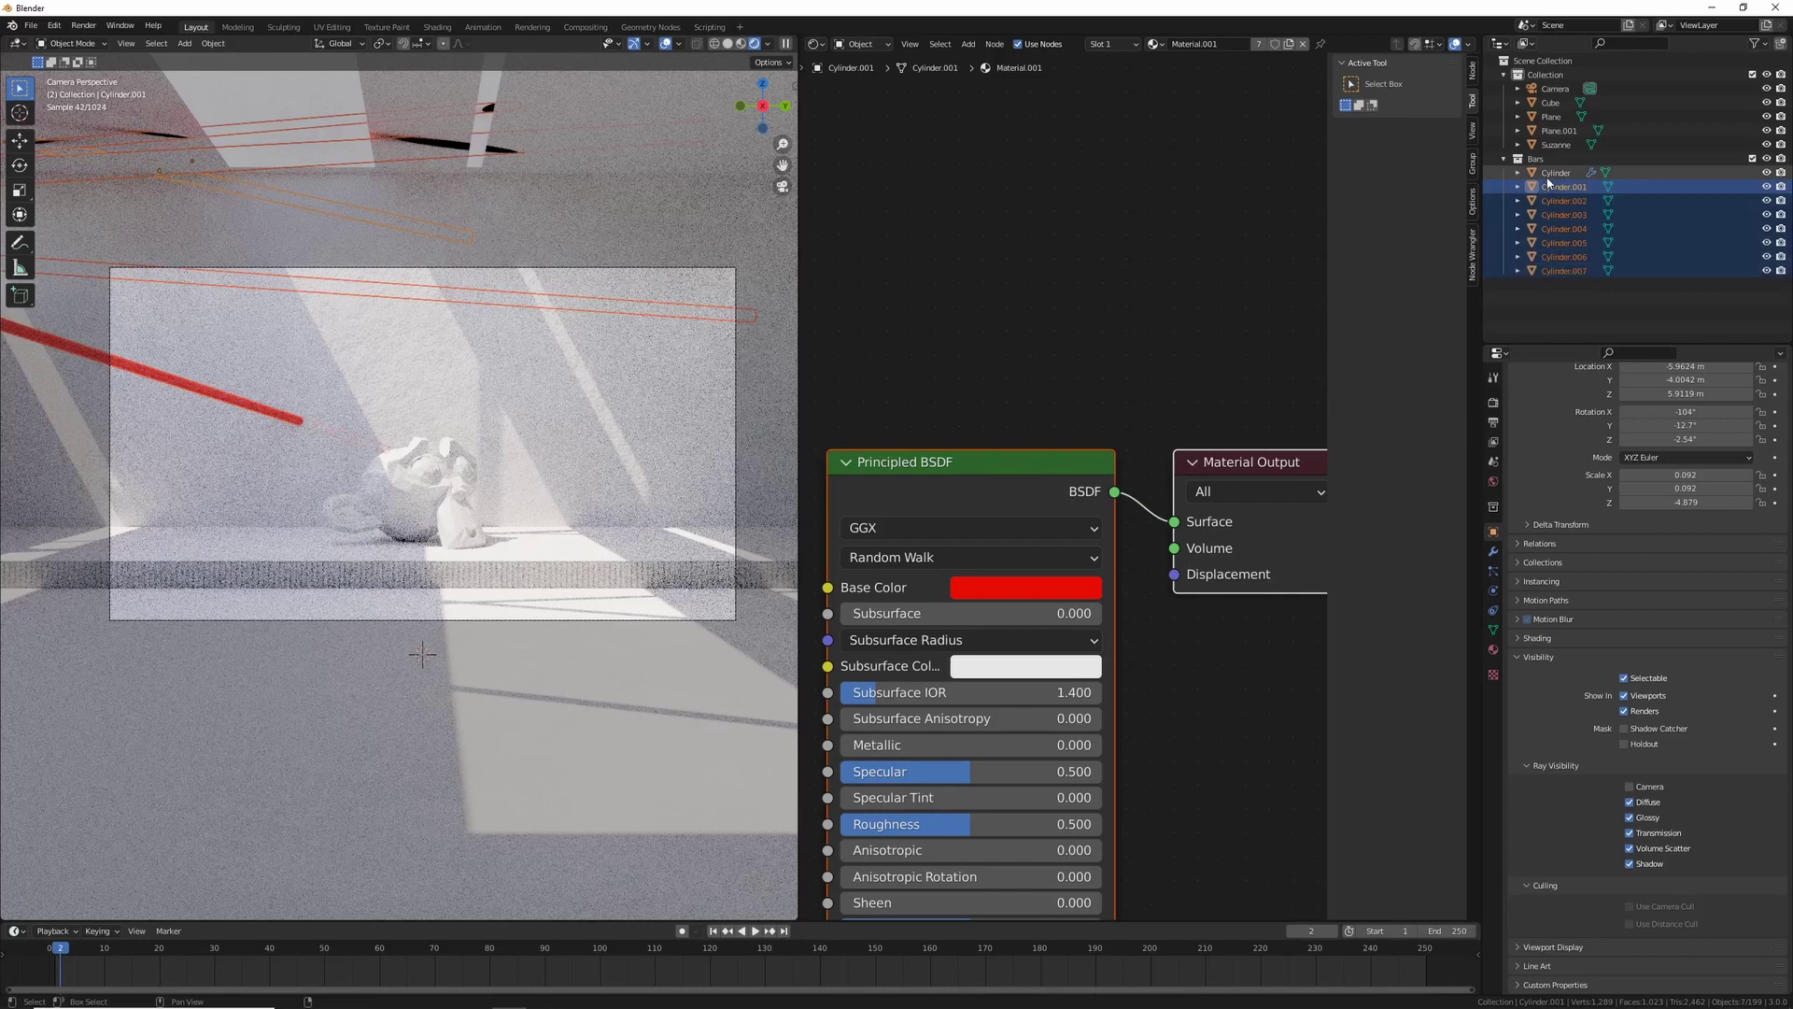
shift+click(1570, 270)
key(Delete)
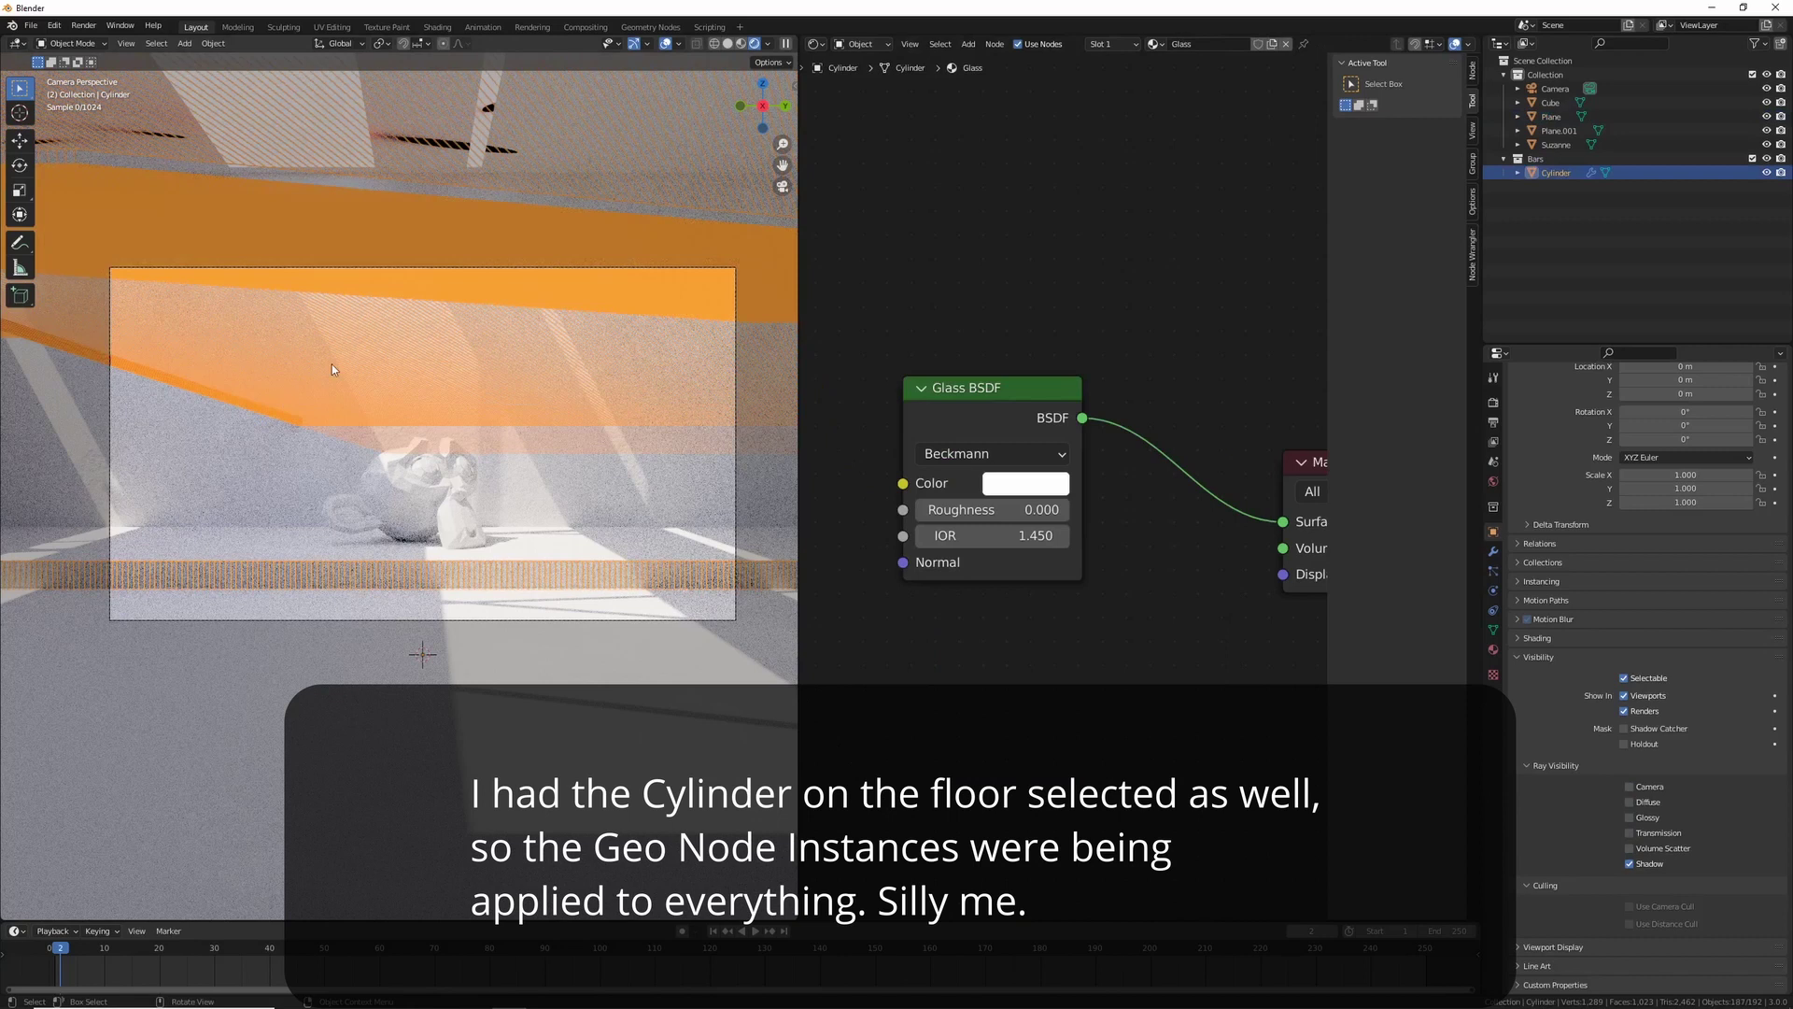
Step: Inspect the joined bars outside the camera view in Material Preview shading and undo the join
middle_drag(368, 371, 387, 449)
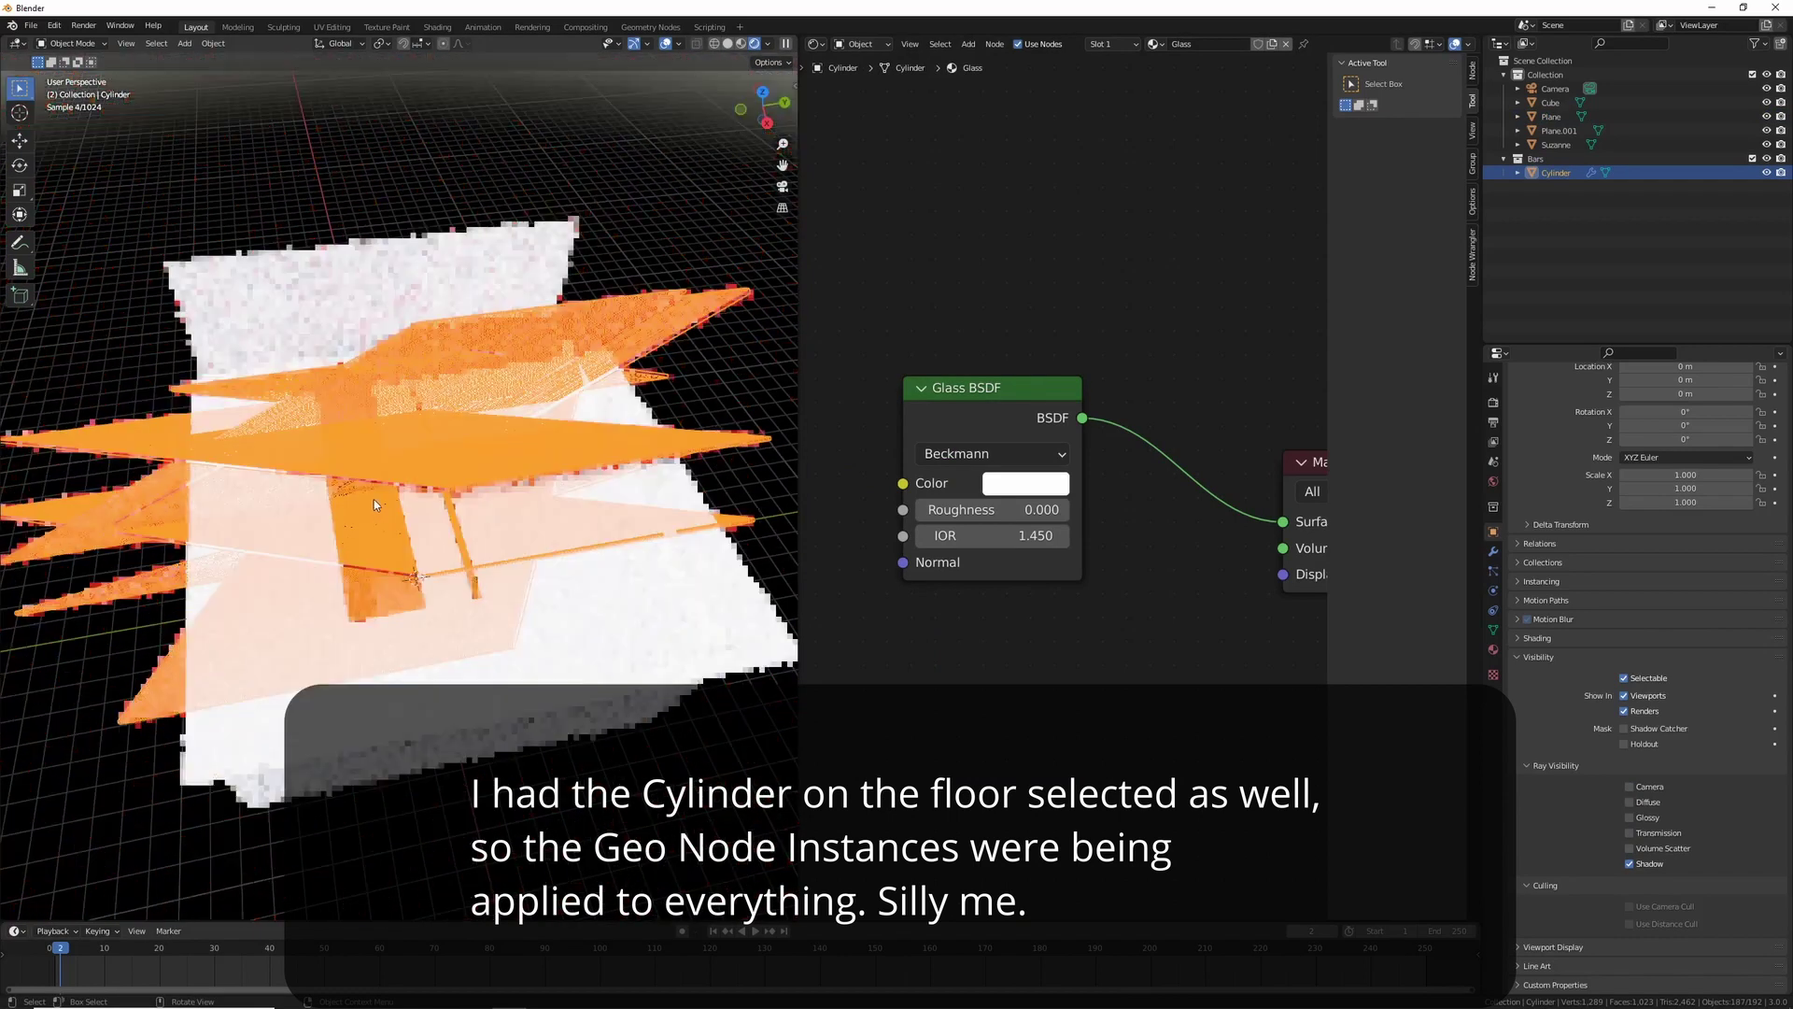
middle_drag(428, 485, 731, 163)
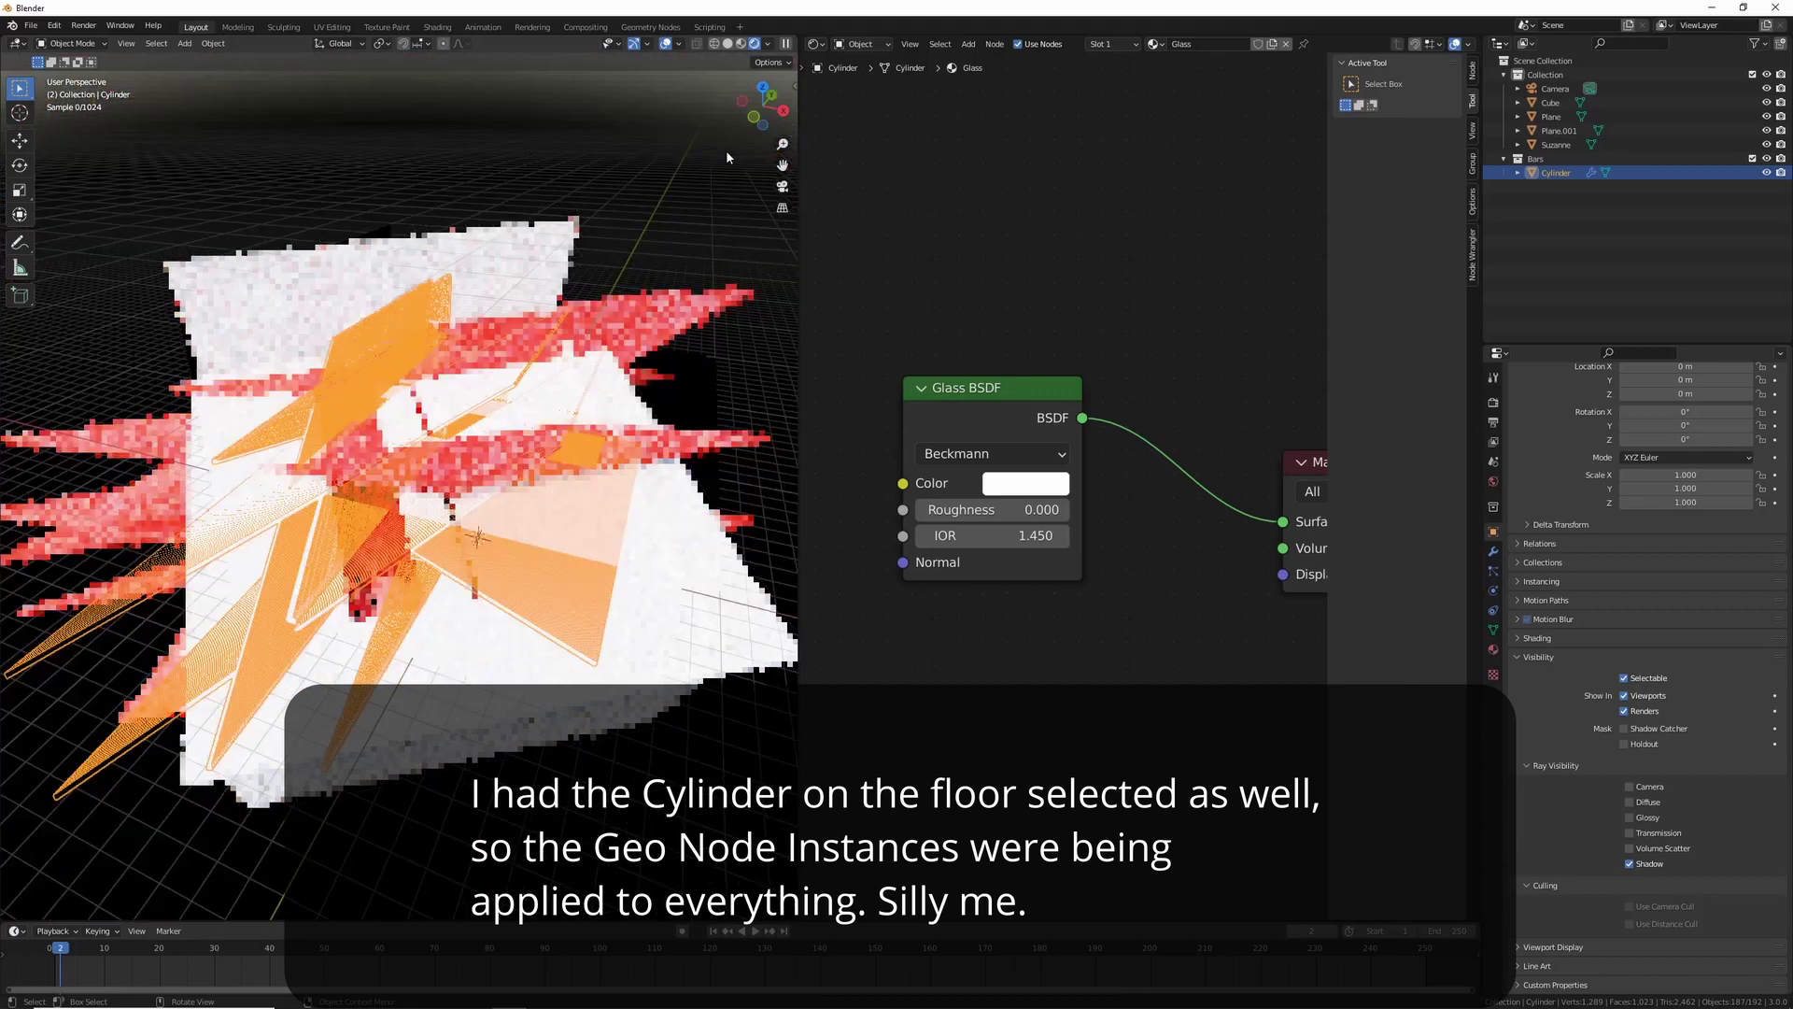
click(749, 49)
middle_drag(687, 336, 529, 454)
click(526, 456)
key(ctrl+z)
key(ctrl+z)
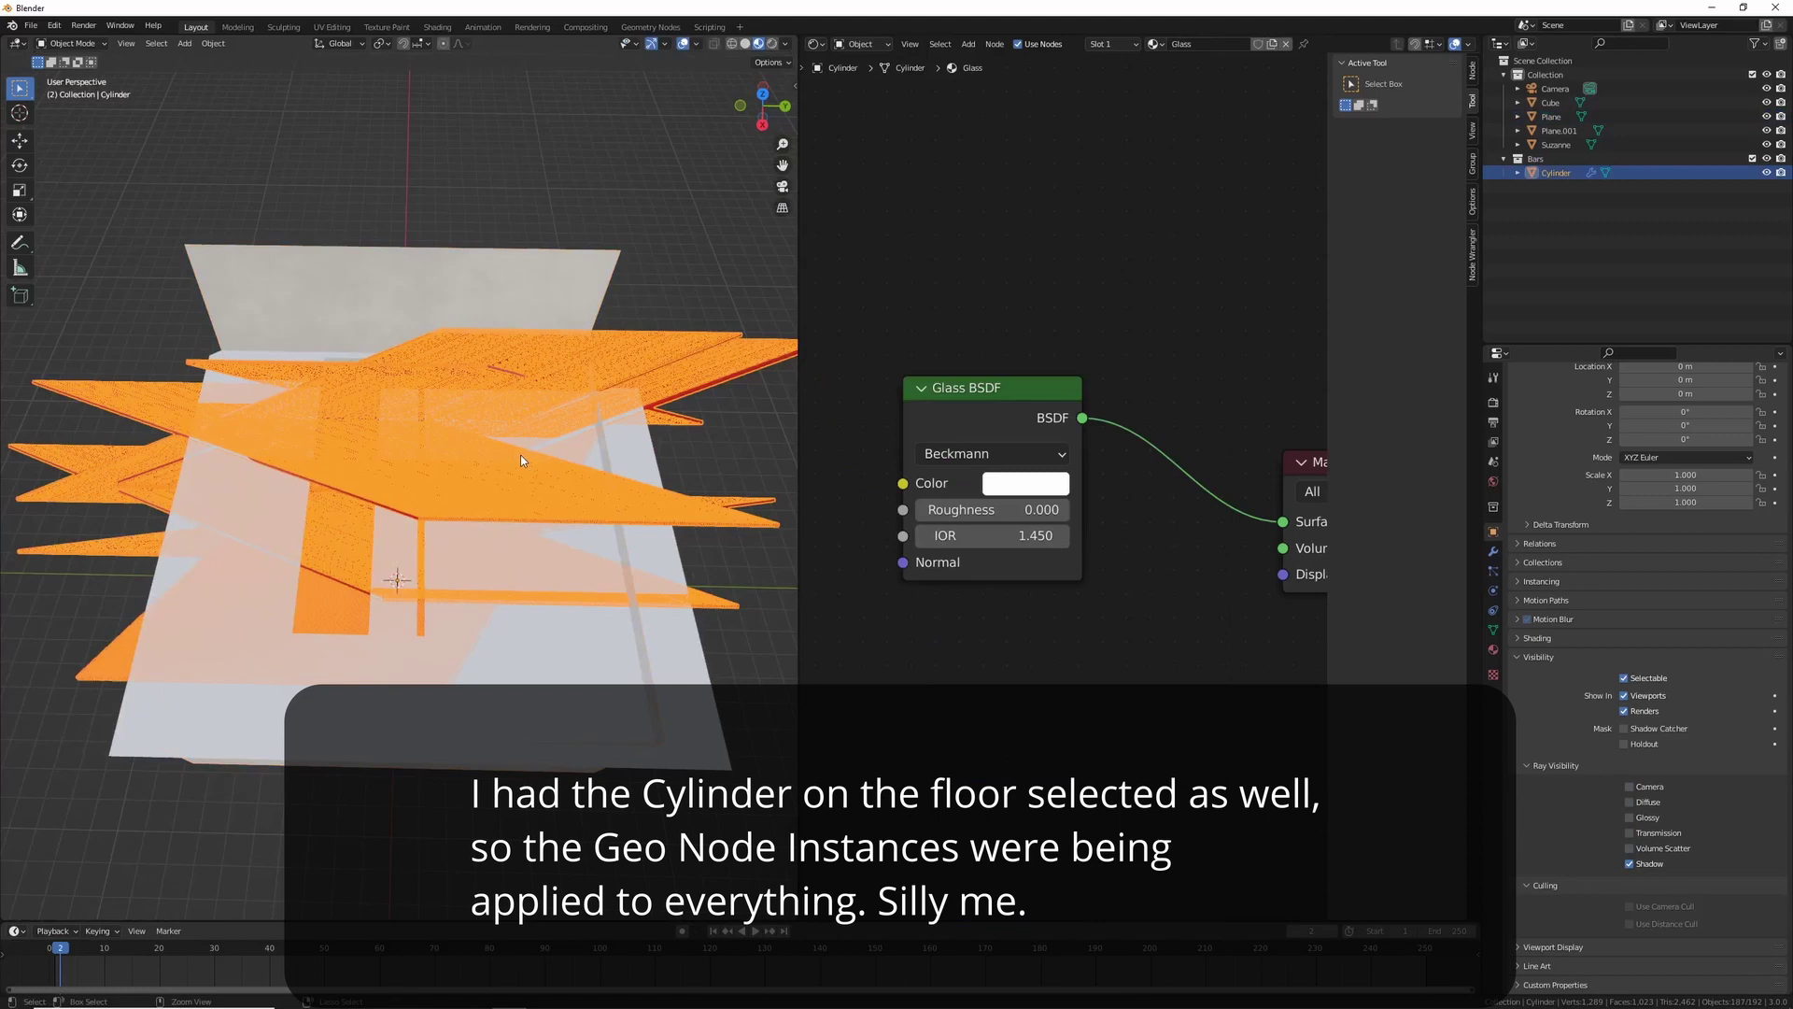
Step: Assign the existing Glass material to the bars Cylinder.001 through Cylinder.007 in place of their red material
scroll(514, 461, up, 2)
middle_drag(506, 458, 411, 336)
scroll(525, 418, up, 4)
click(383, 250)
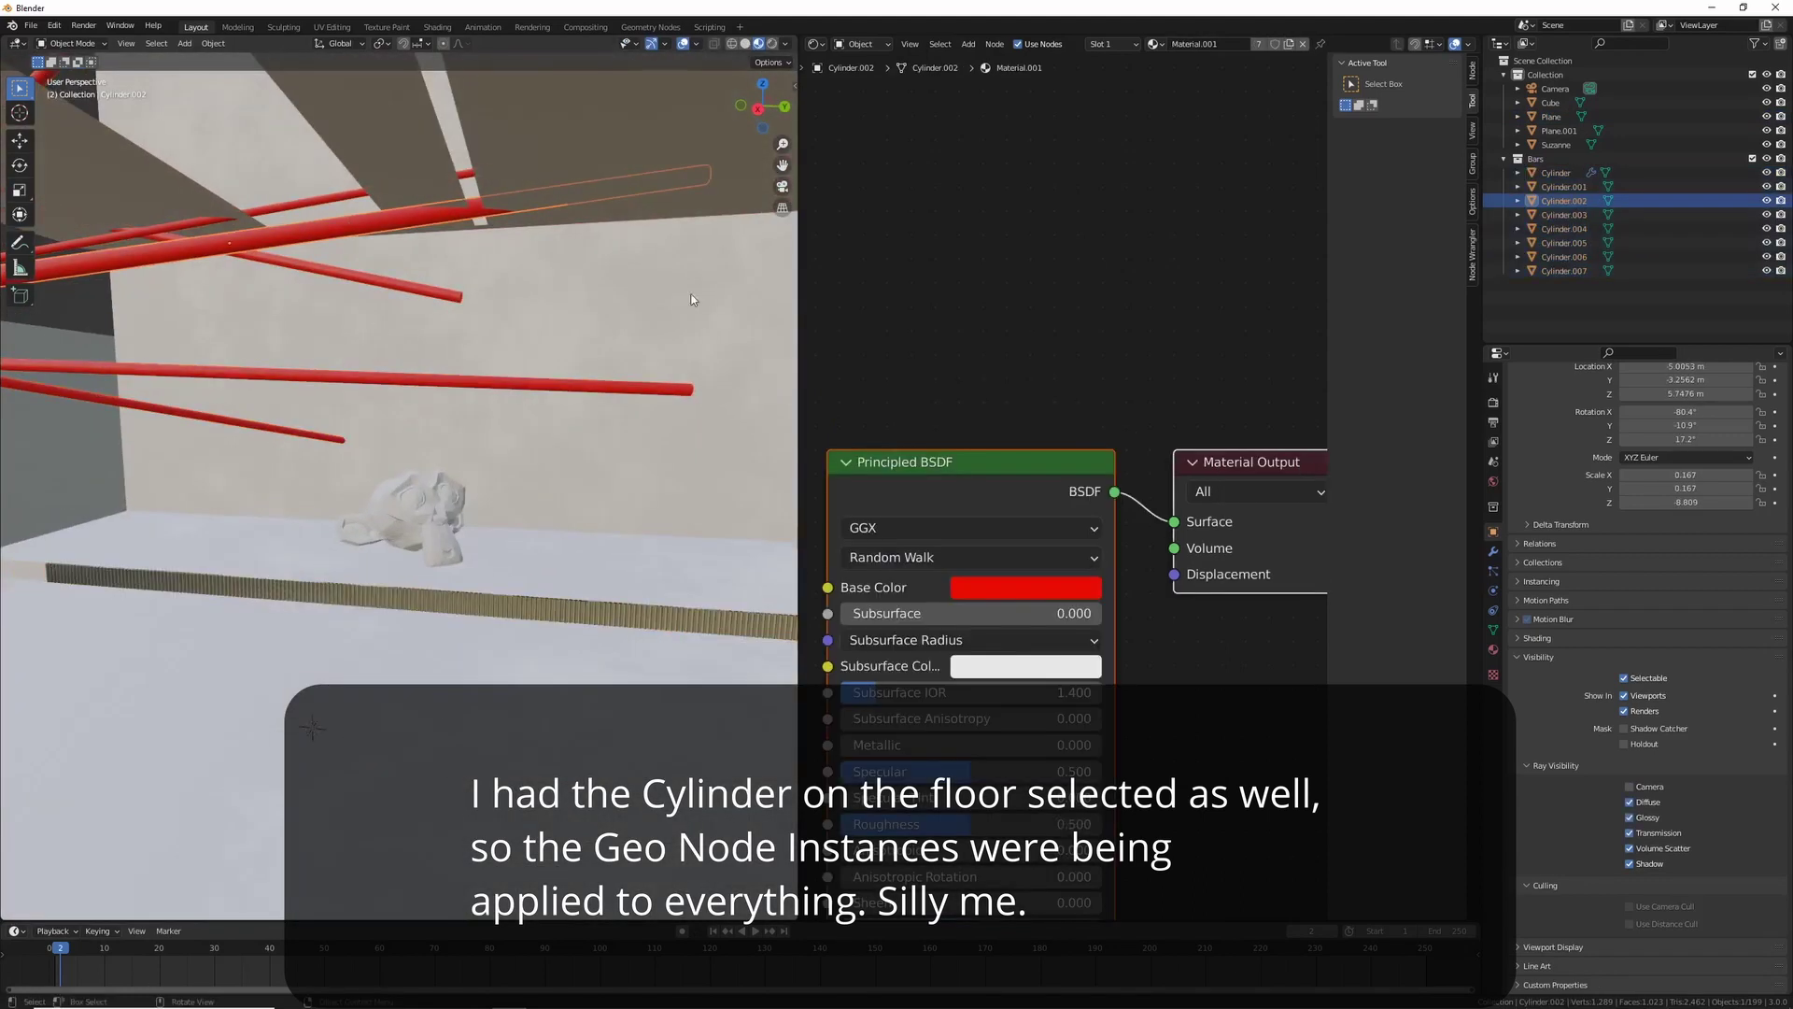
click(1561, 187)
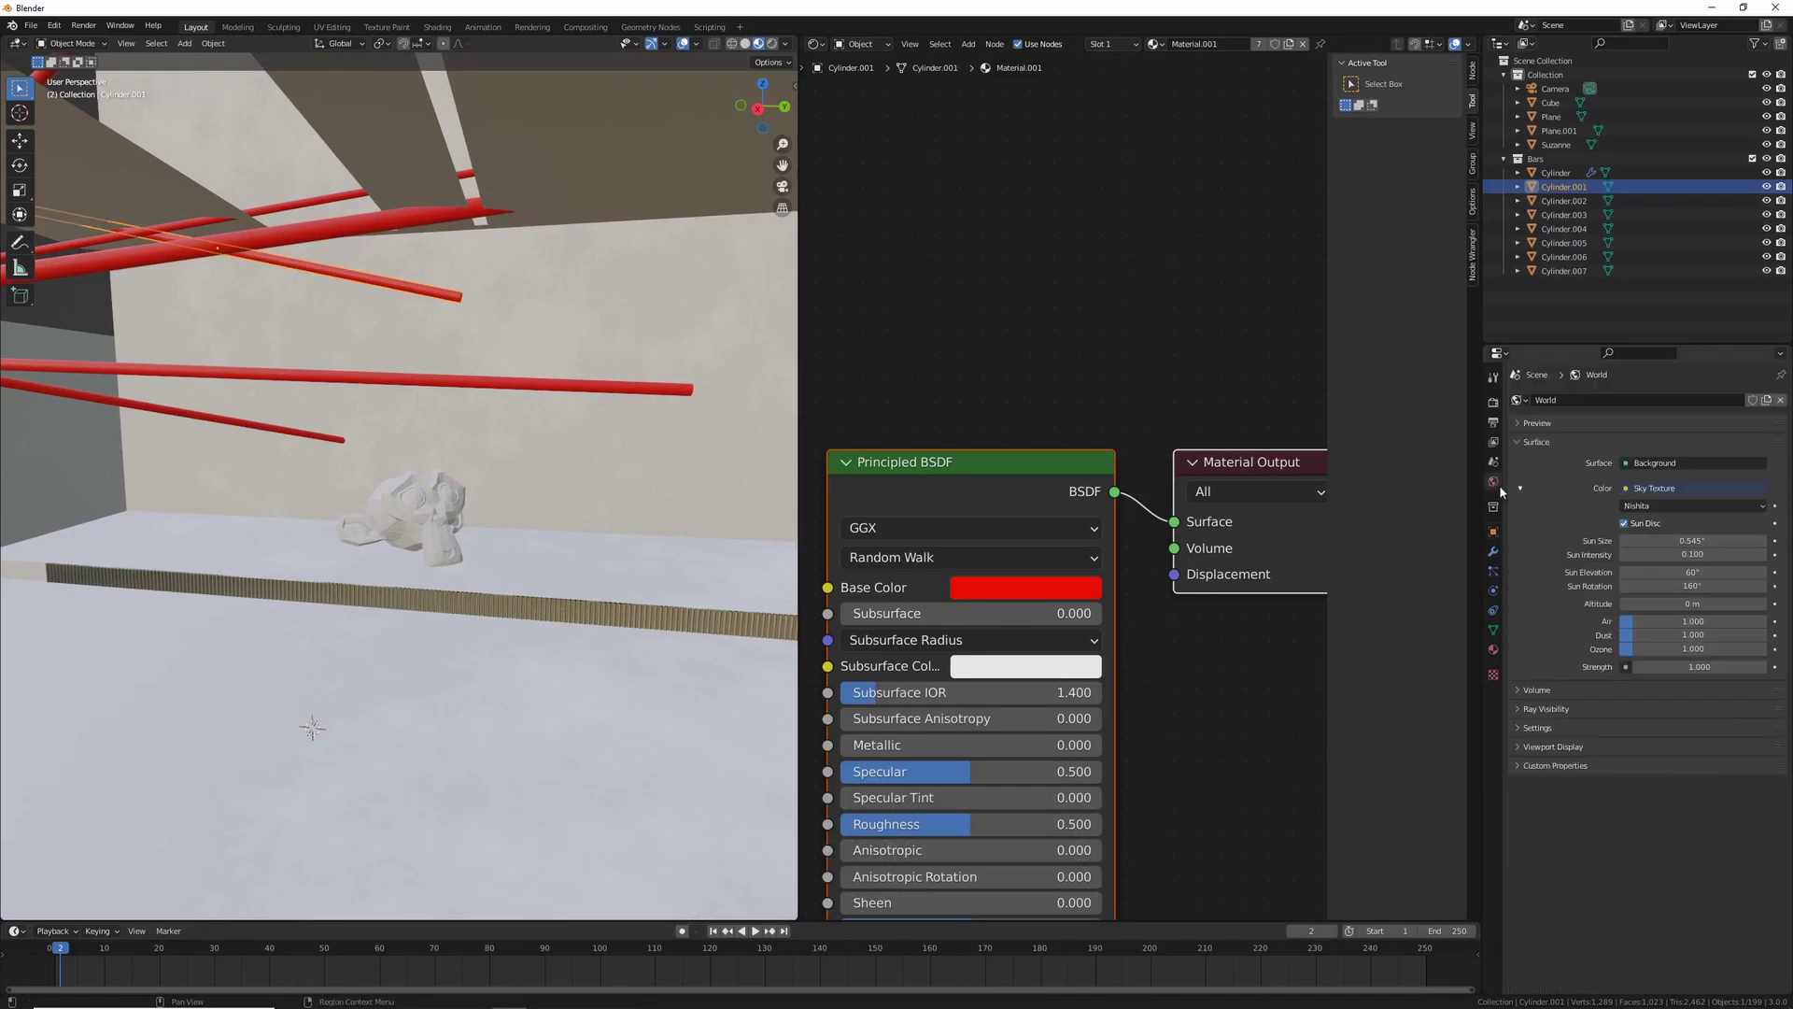
click(1493, 649)
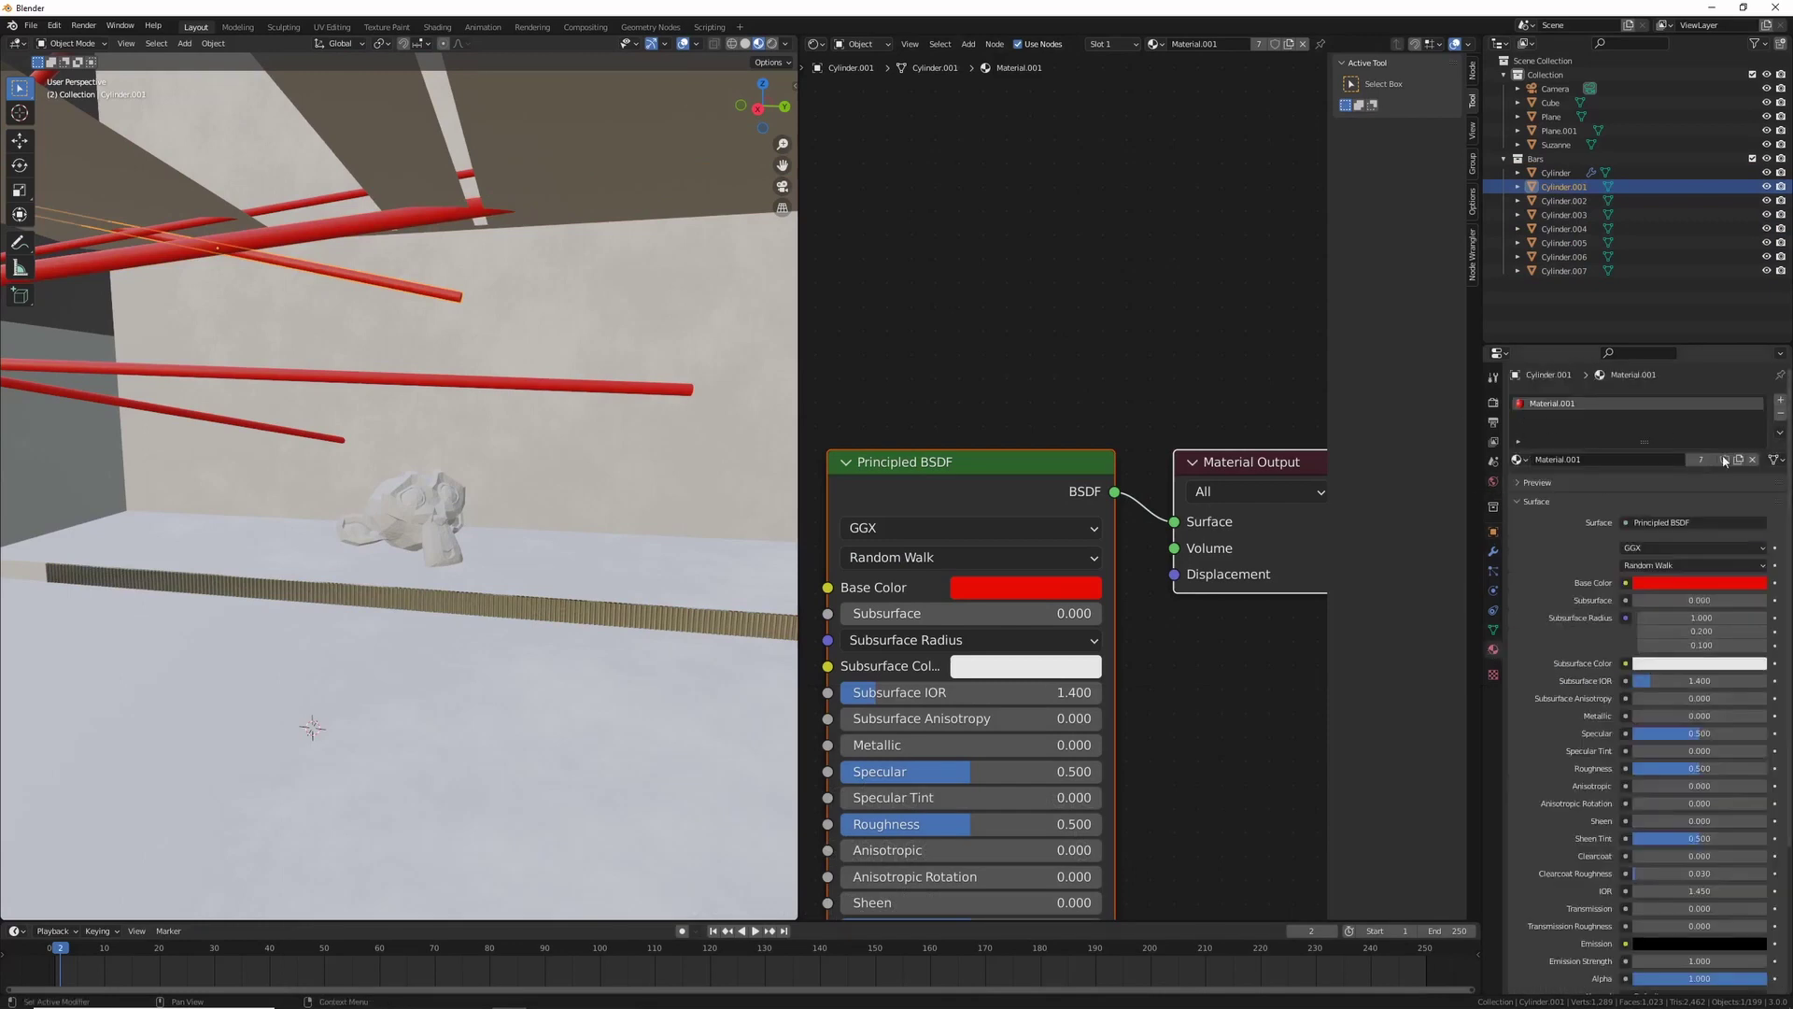
click(1518, 460)
click(1552, 488)
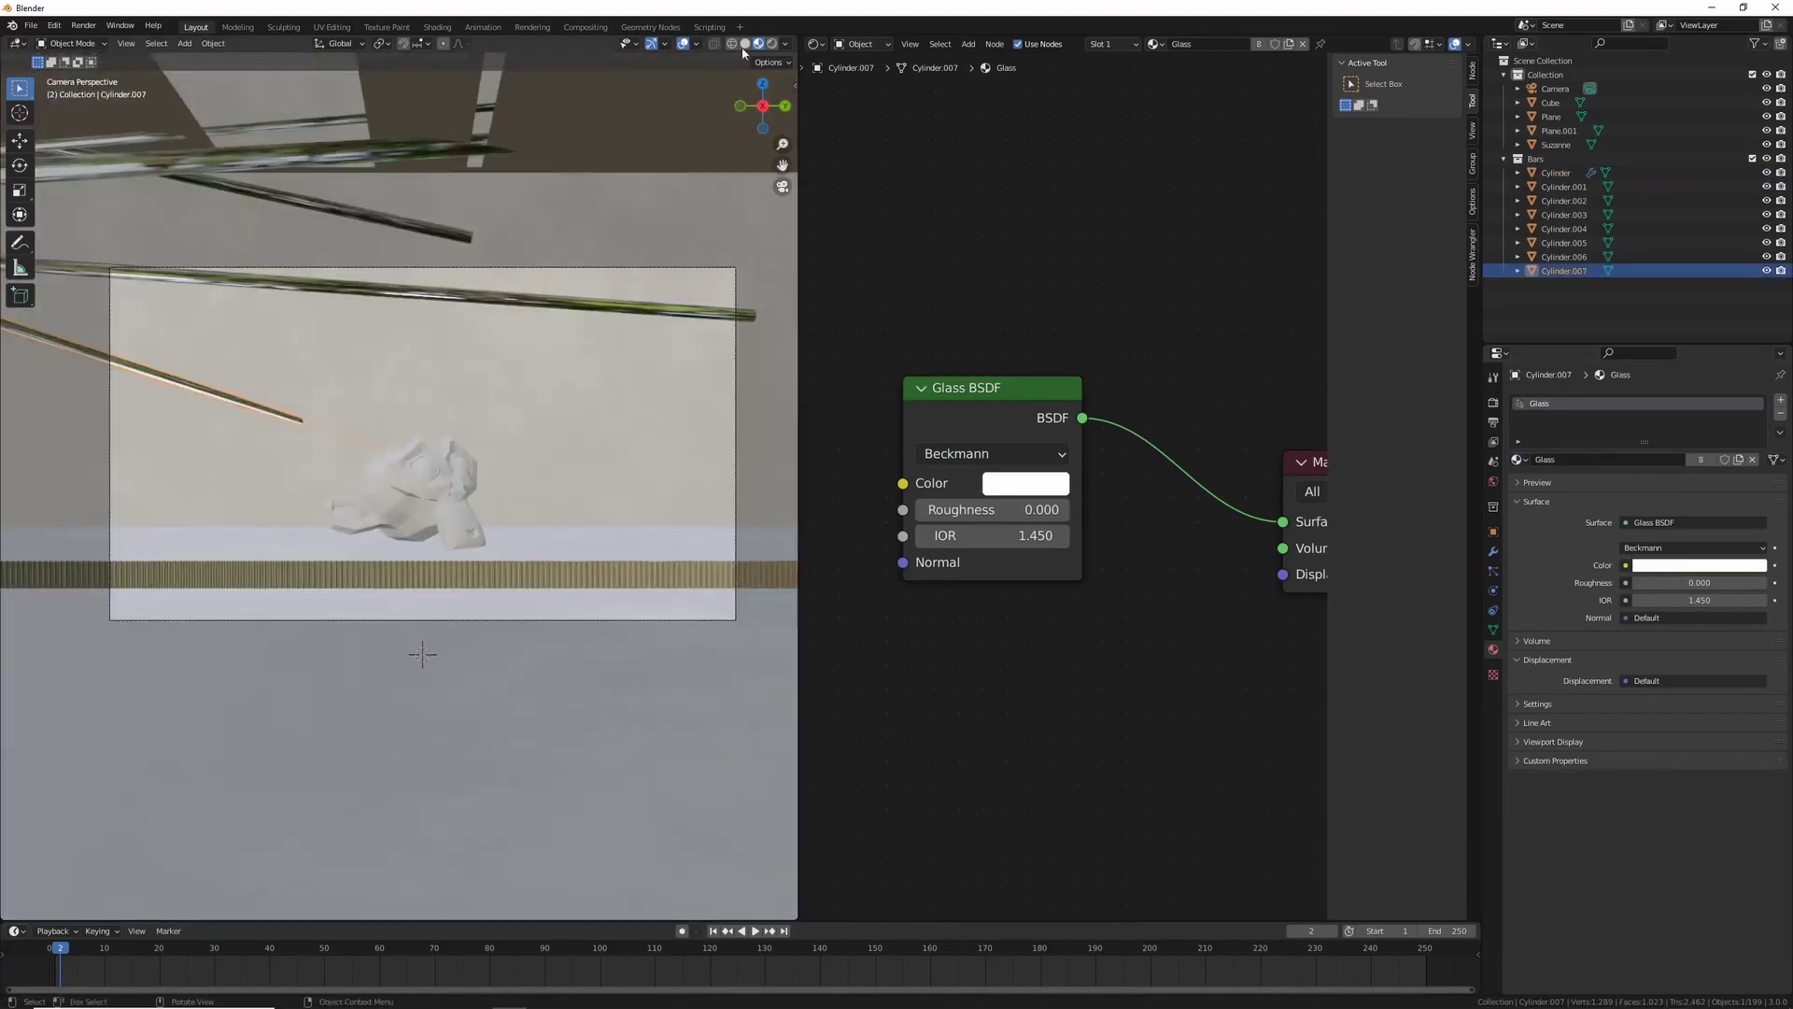
Step: Return the camera view to rendered shading and toggle Camera in the Ray Visibility of Cylinder.007
click(784, 44)
click(772, 44)
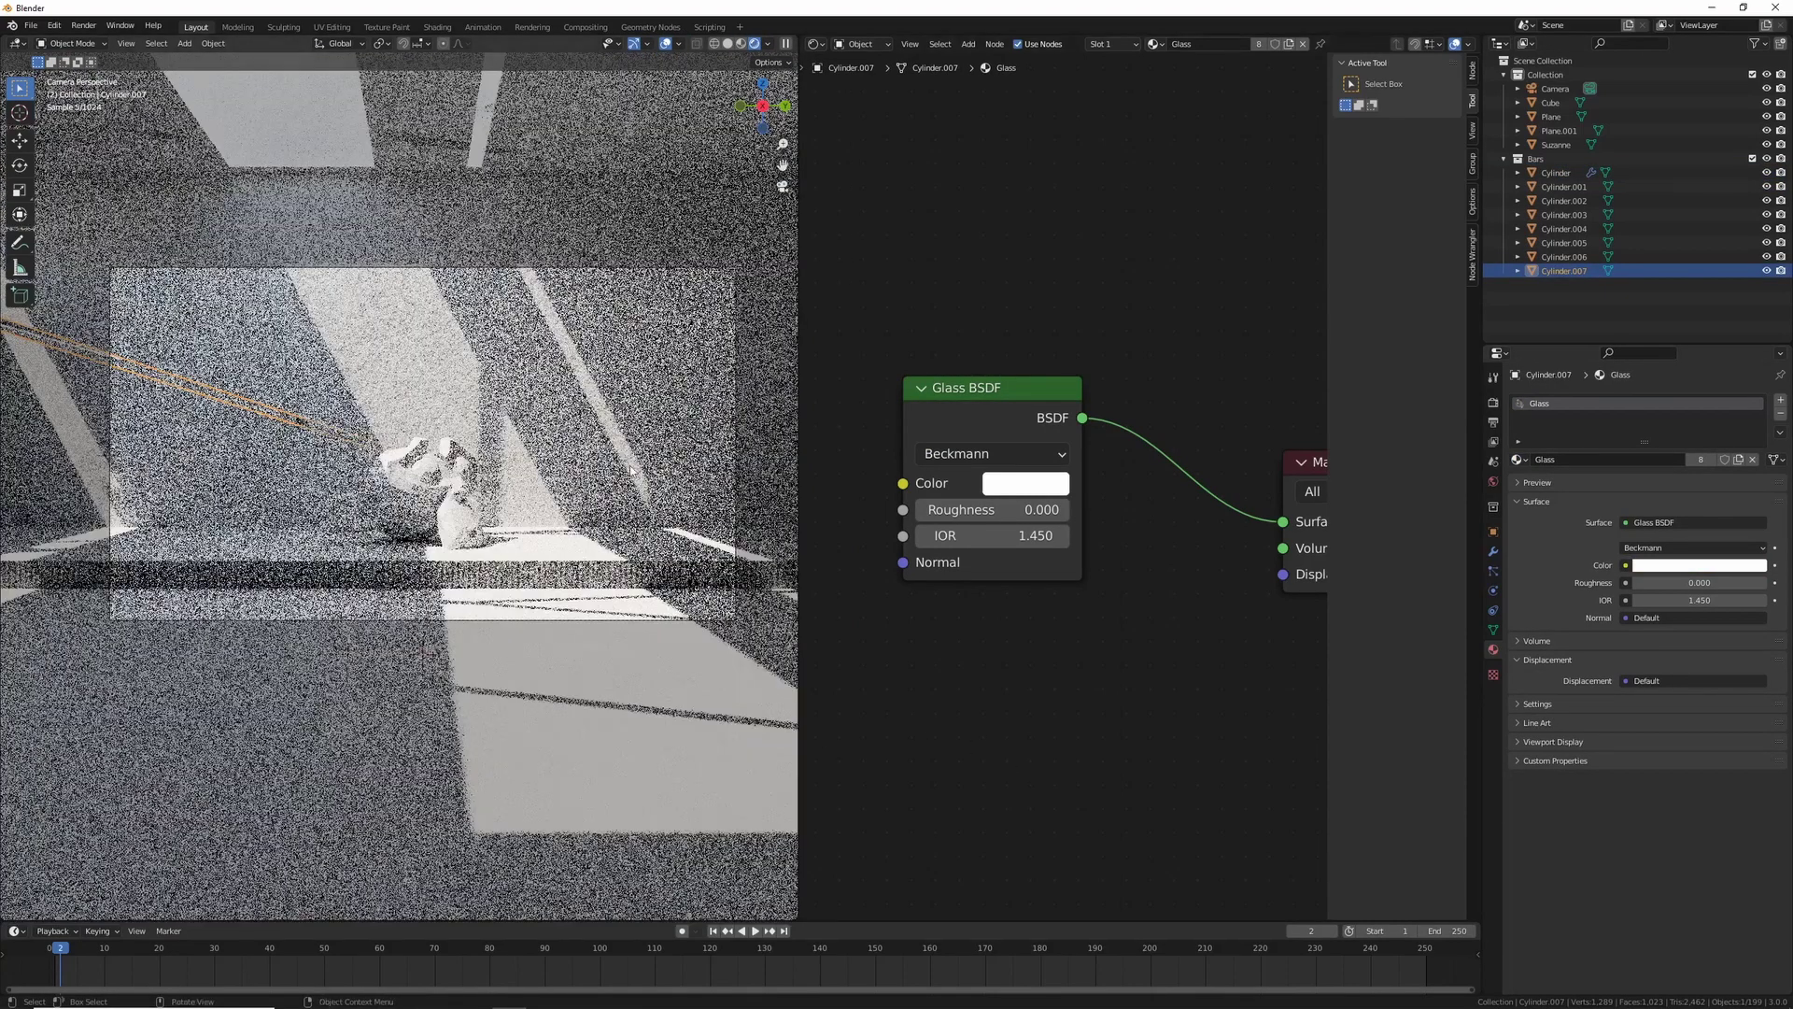
click(232, 403)
click(231, 402)
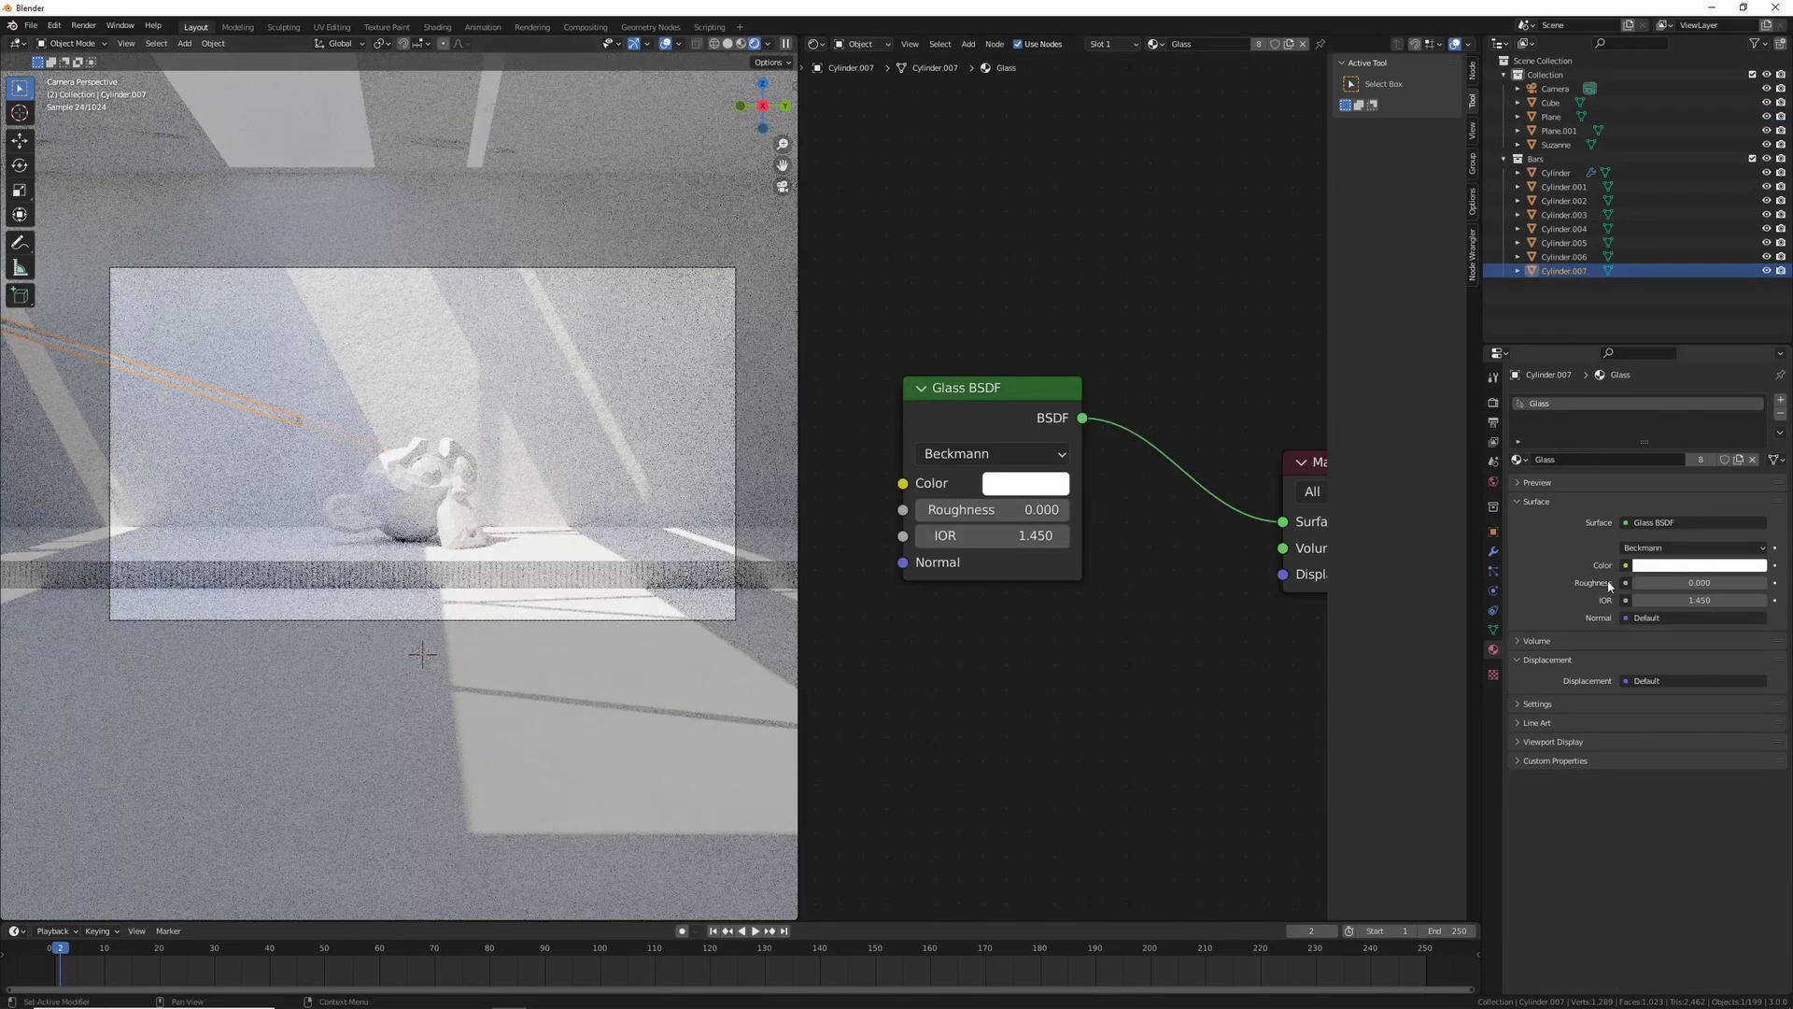
click(1492, 533)
click(1630, 865)
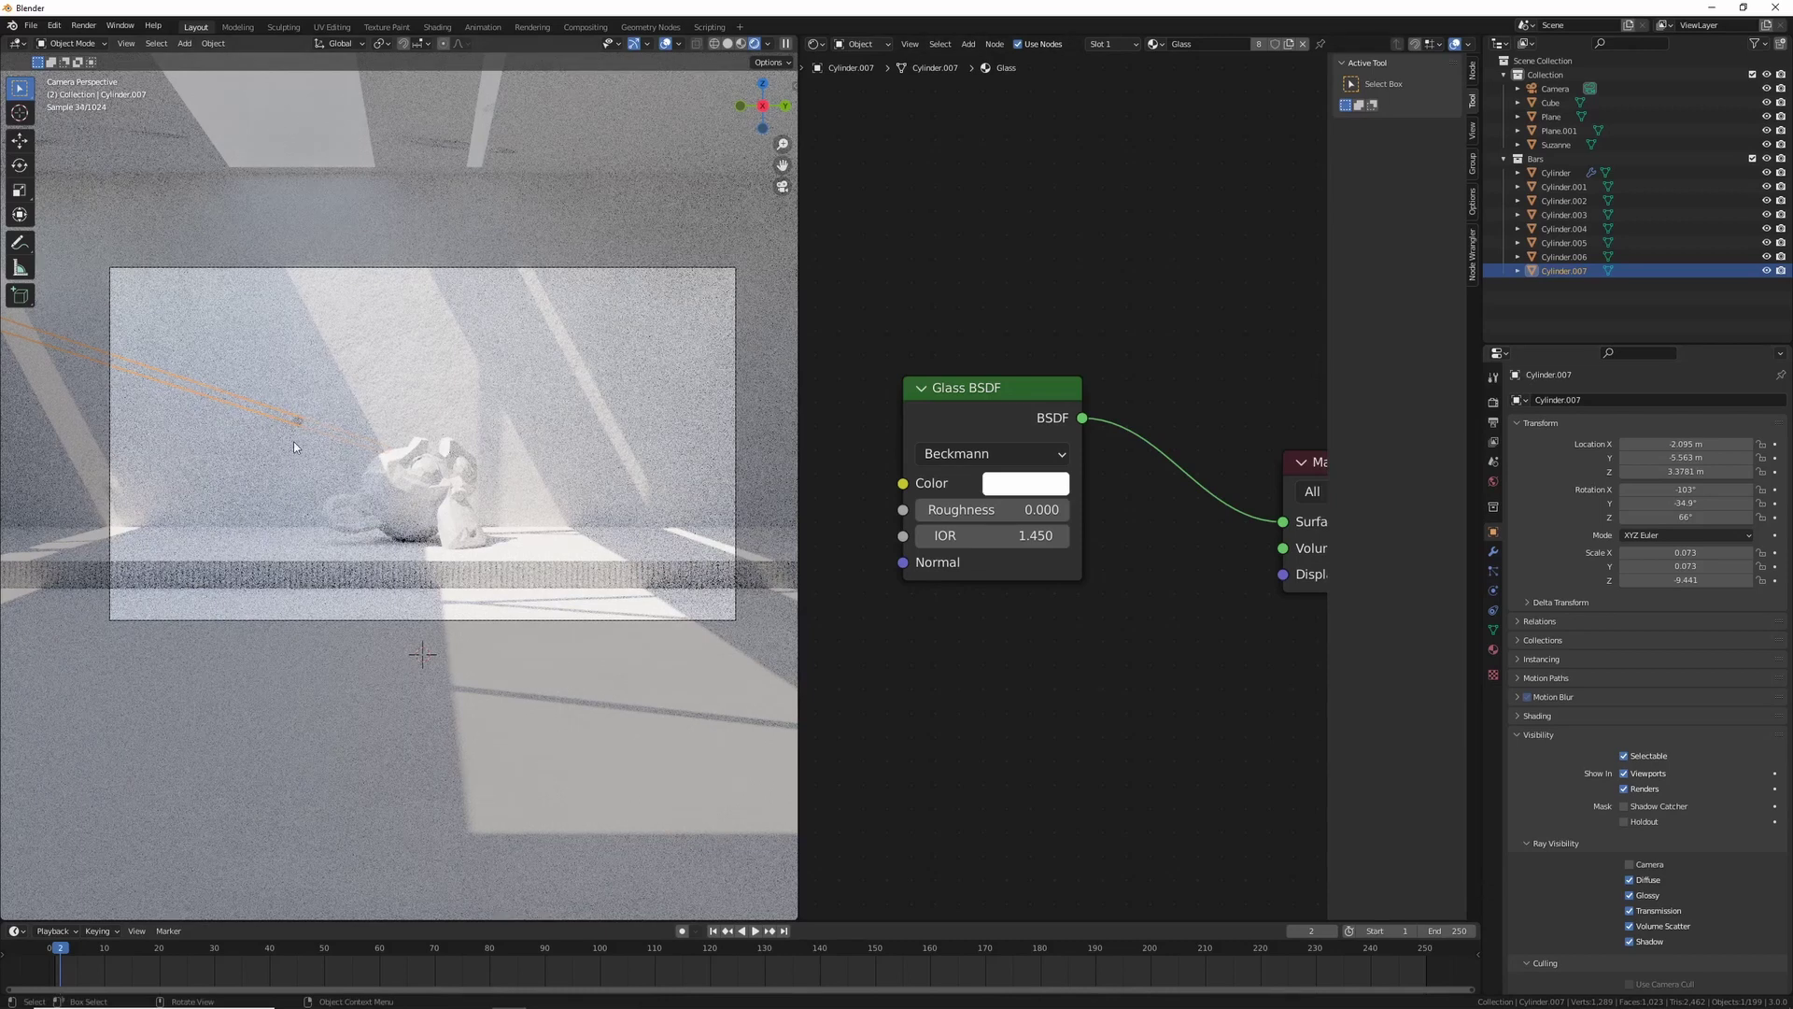
Step: Move Cylinder.007 up near the ceiling opening, to about Y -4.72 m and Z 6.49 m, and enable its Camera ray visibility
key(g)
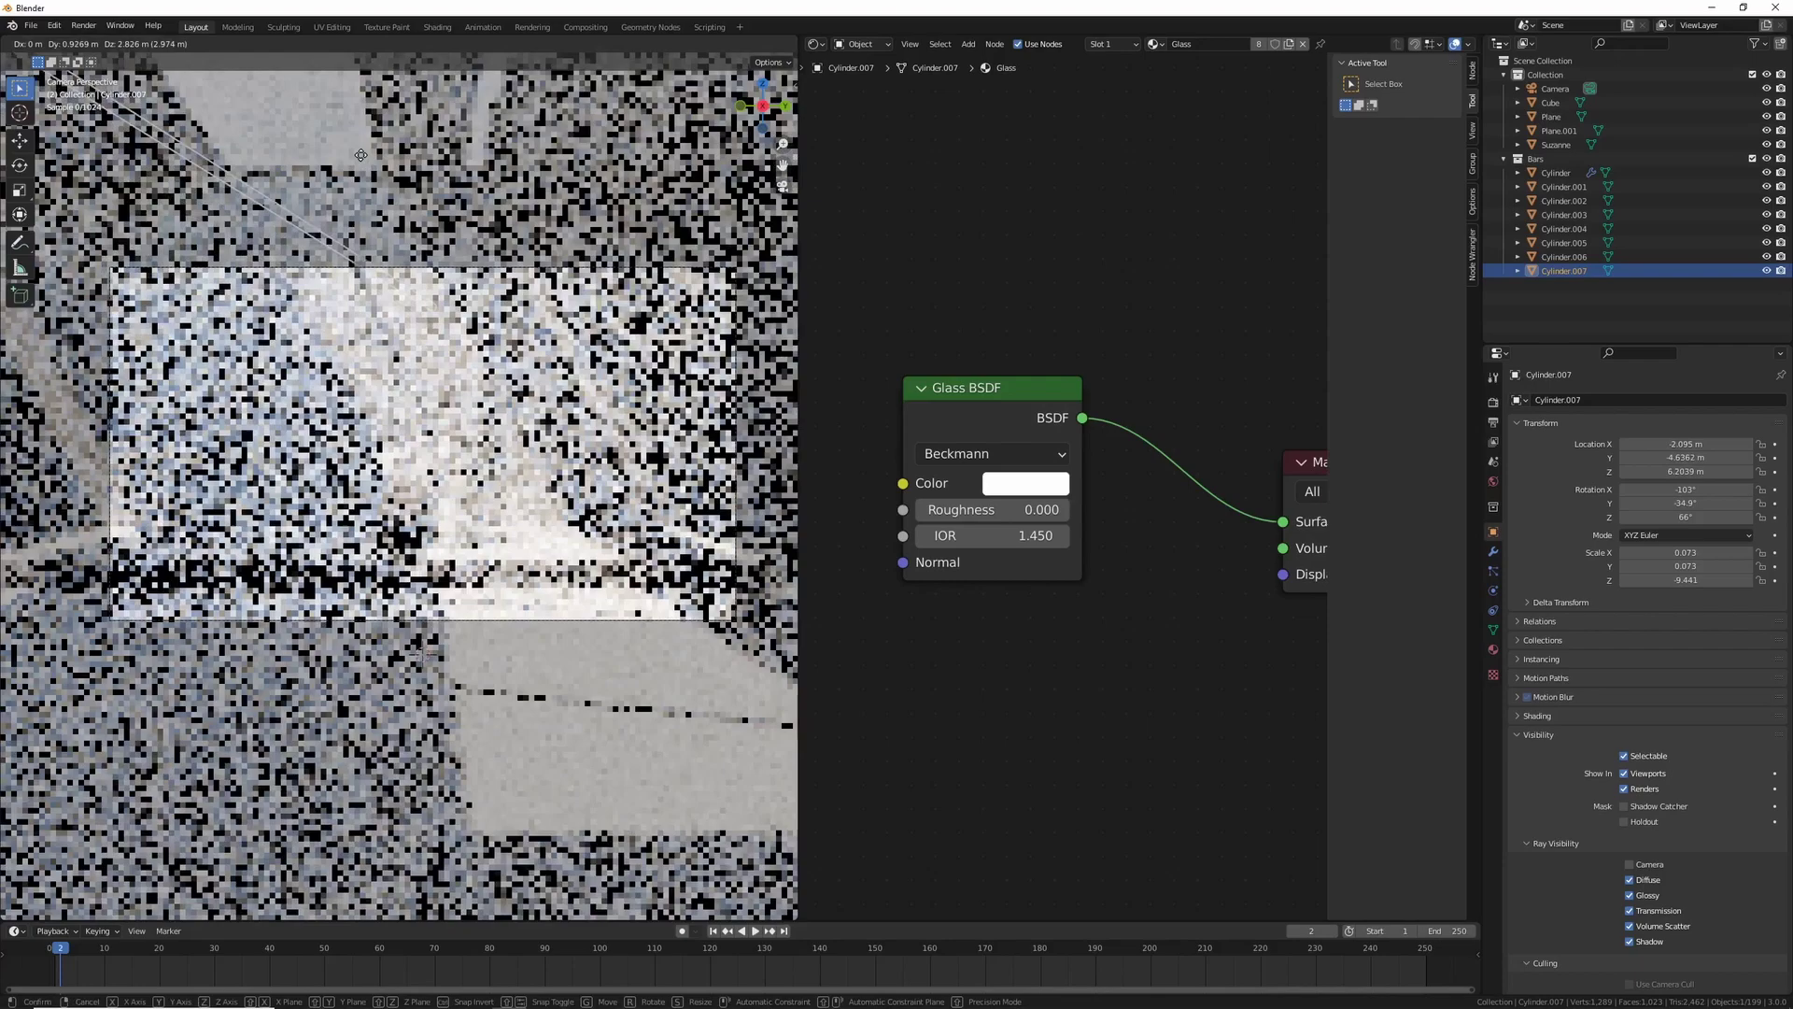
click(355, 136)
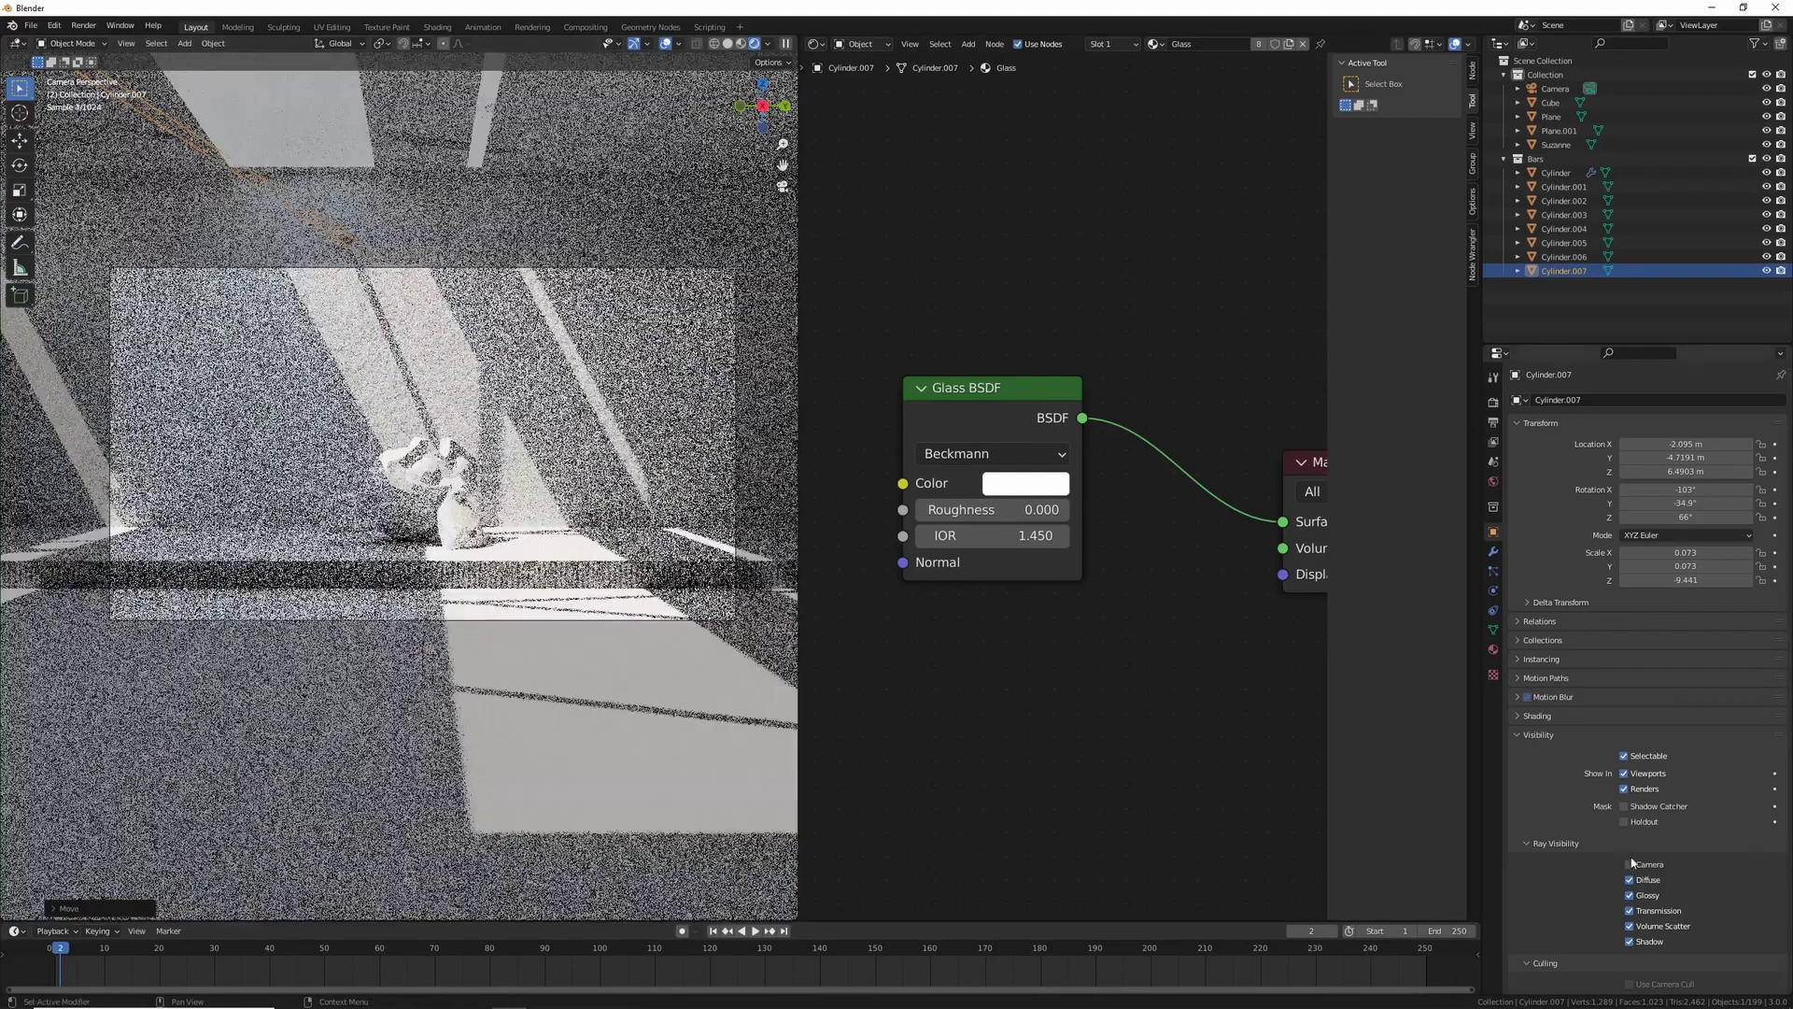
click(1631, 864)
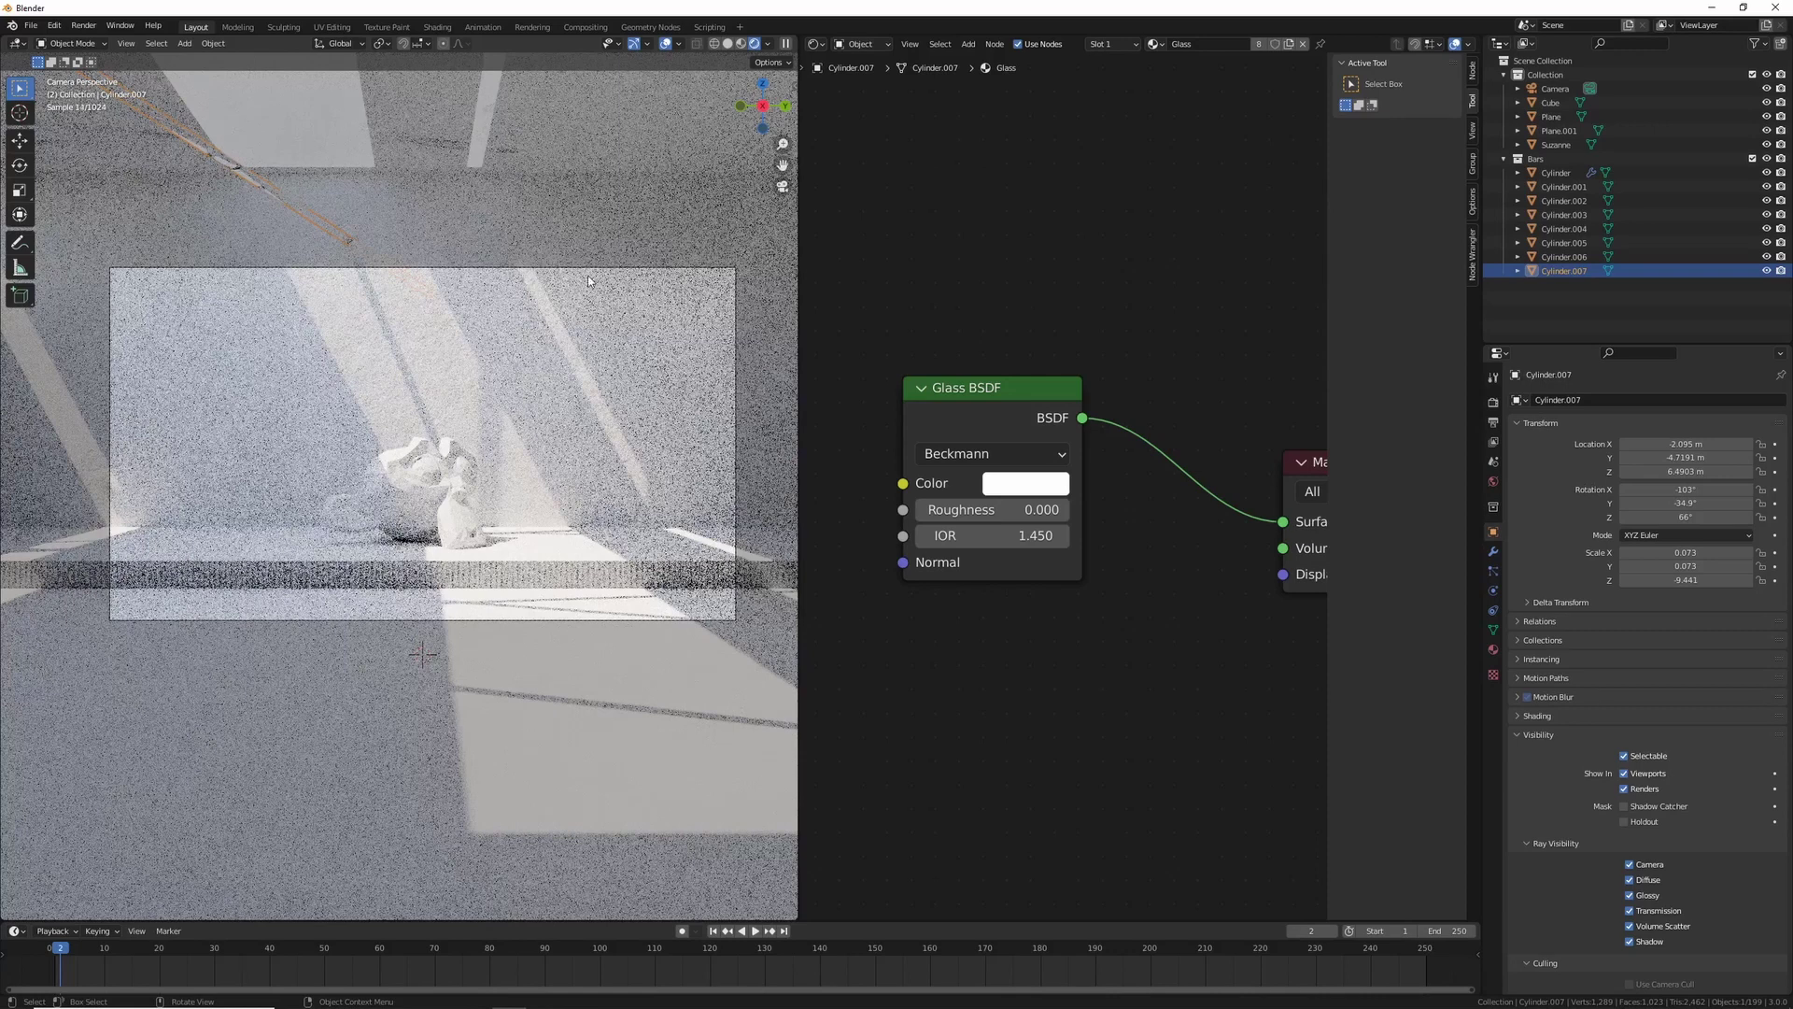
Step: Select all cylinders in the Bars collection, change the Shader Editor area to a 3D Viewport, and move the cylinders
shift+click(1569, 174)
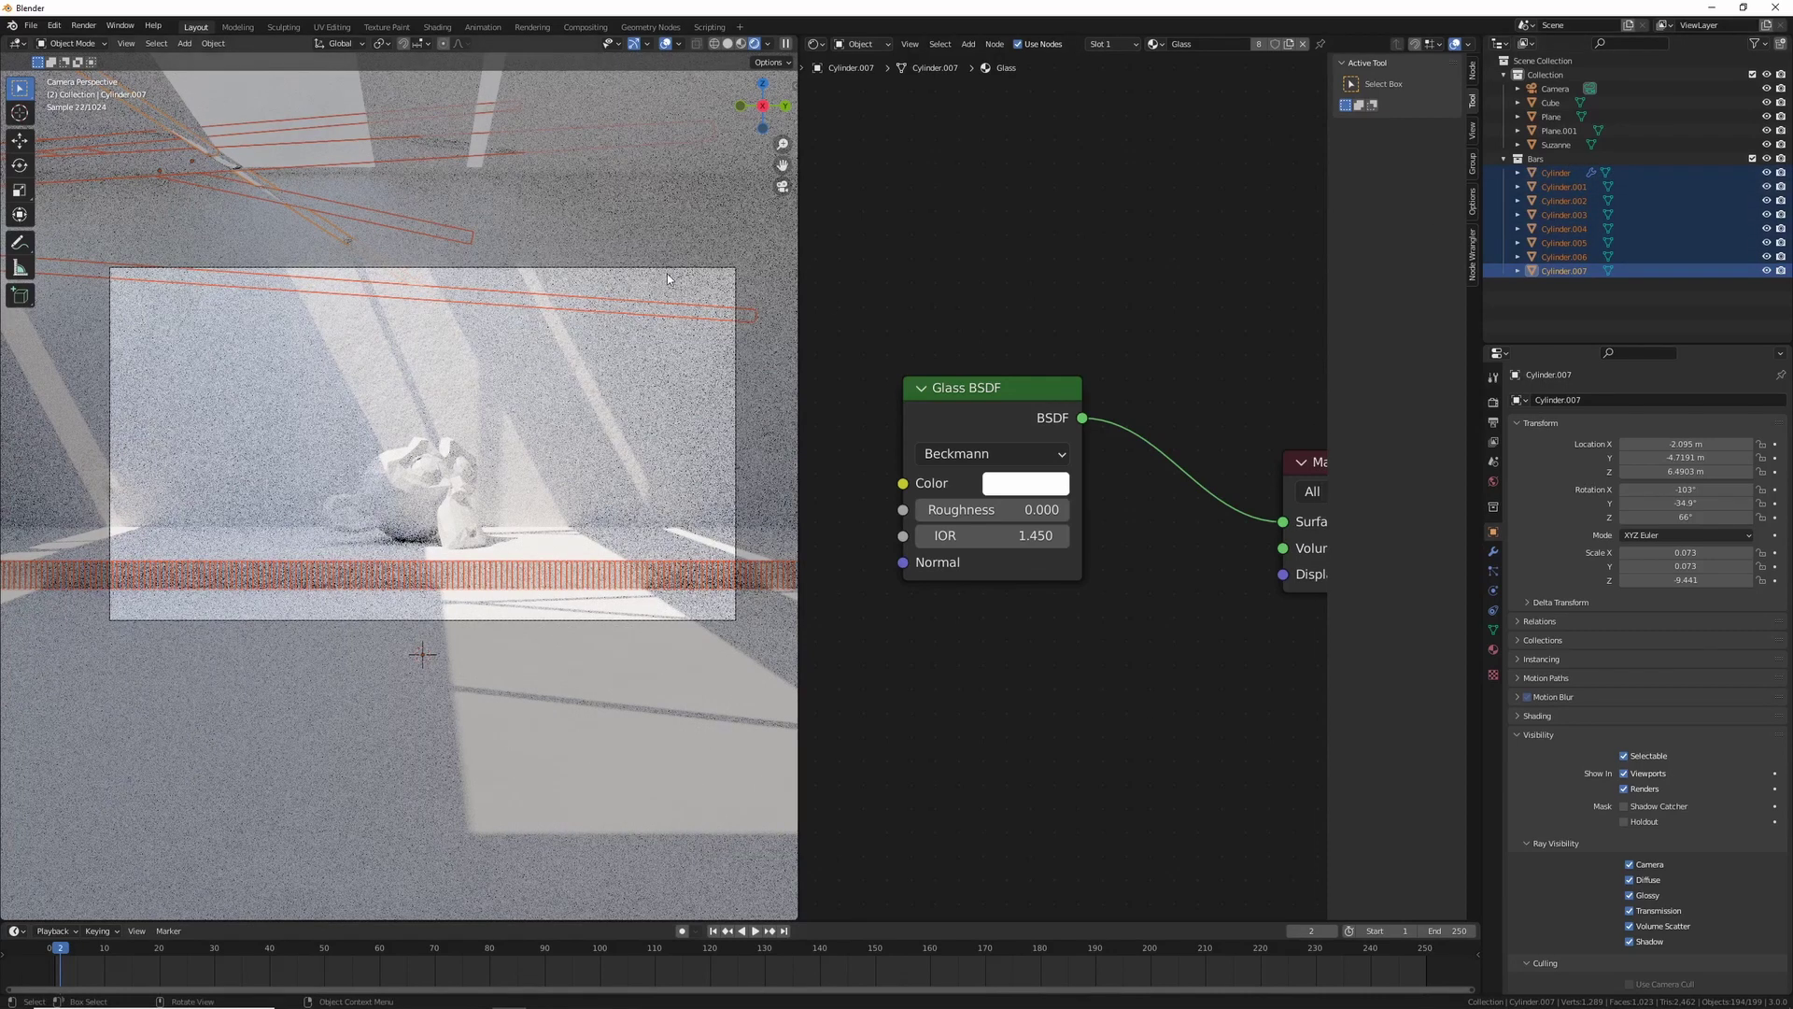
click(815, 44)
click(902, 82)
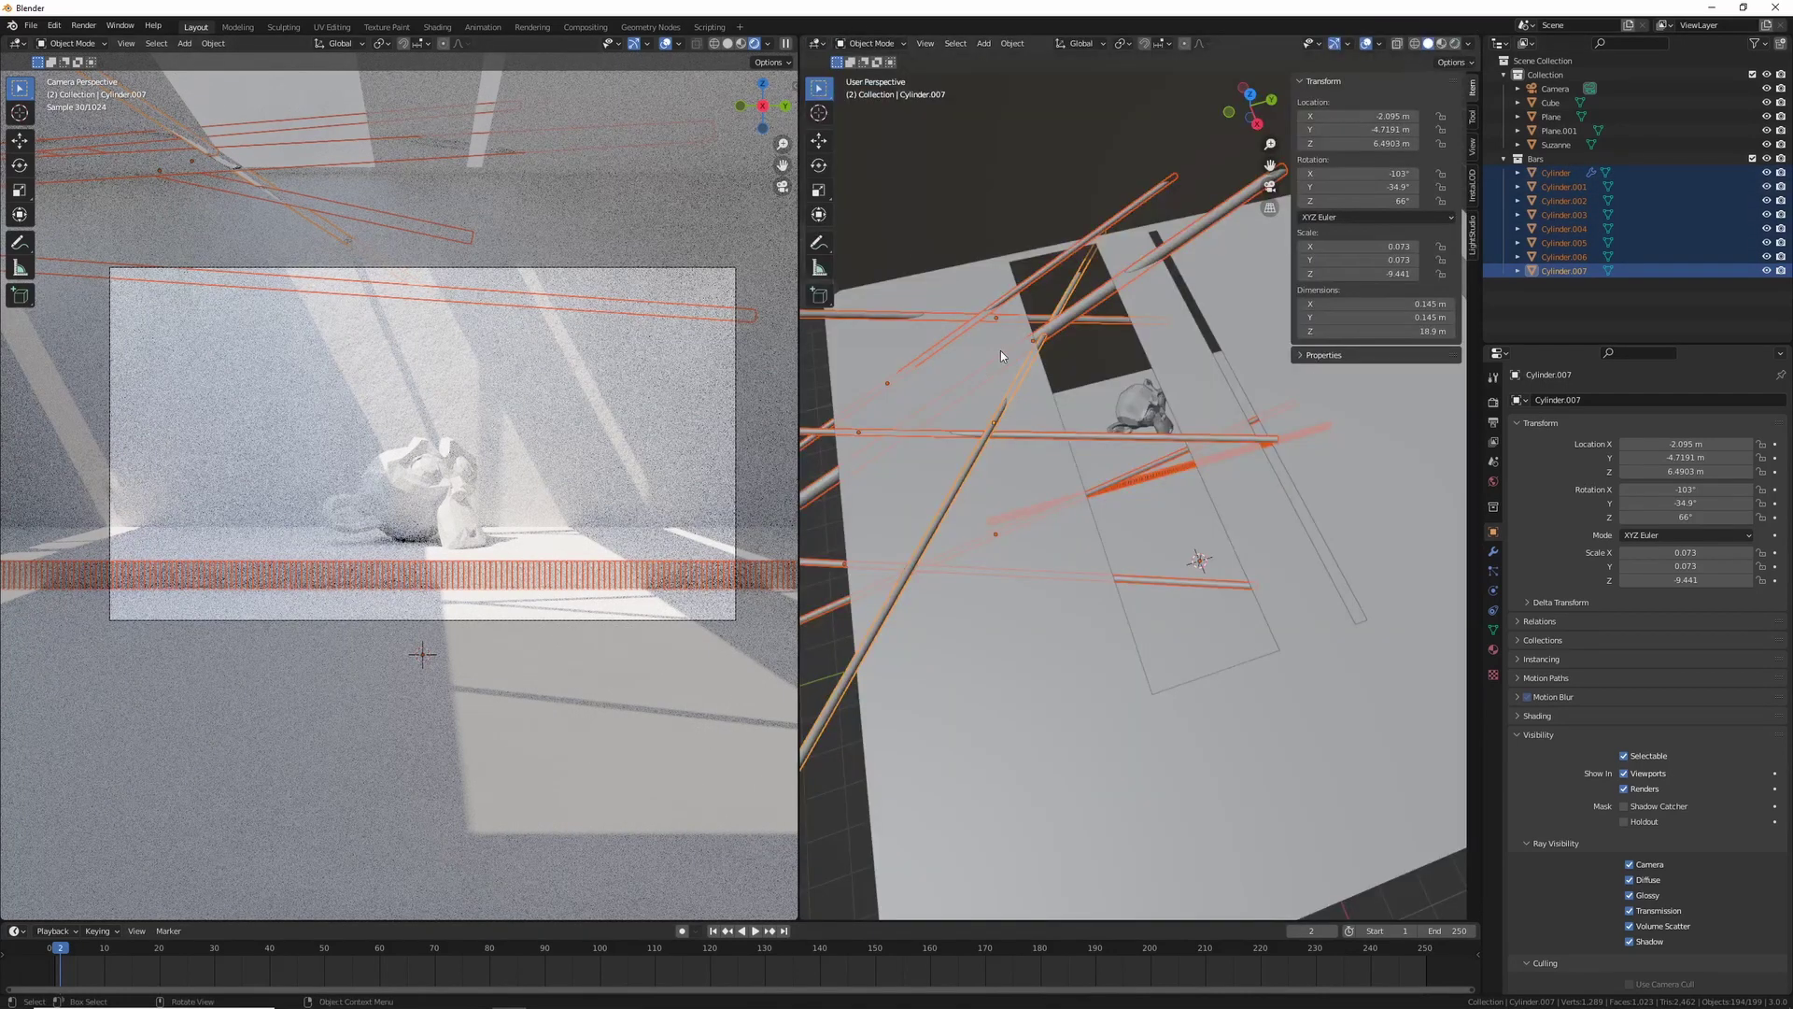
key(g)
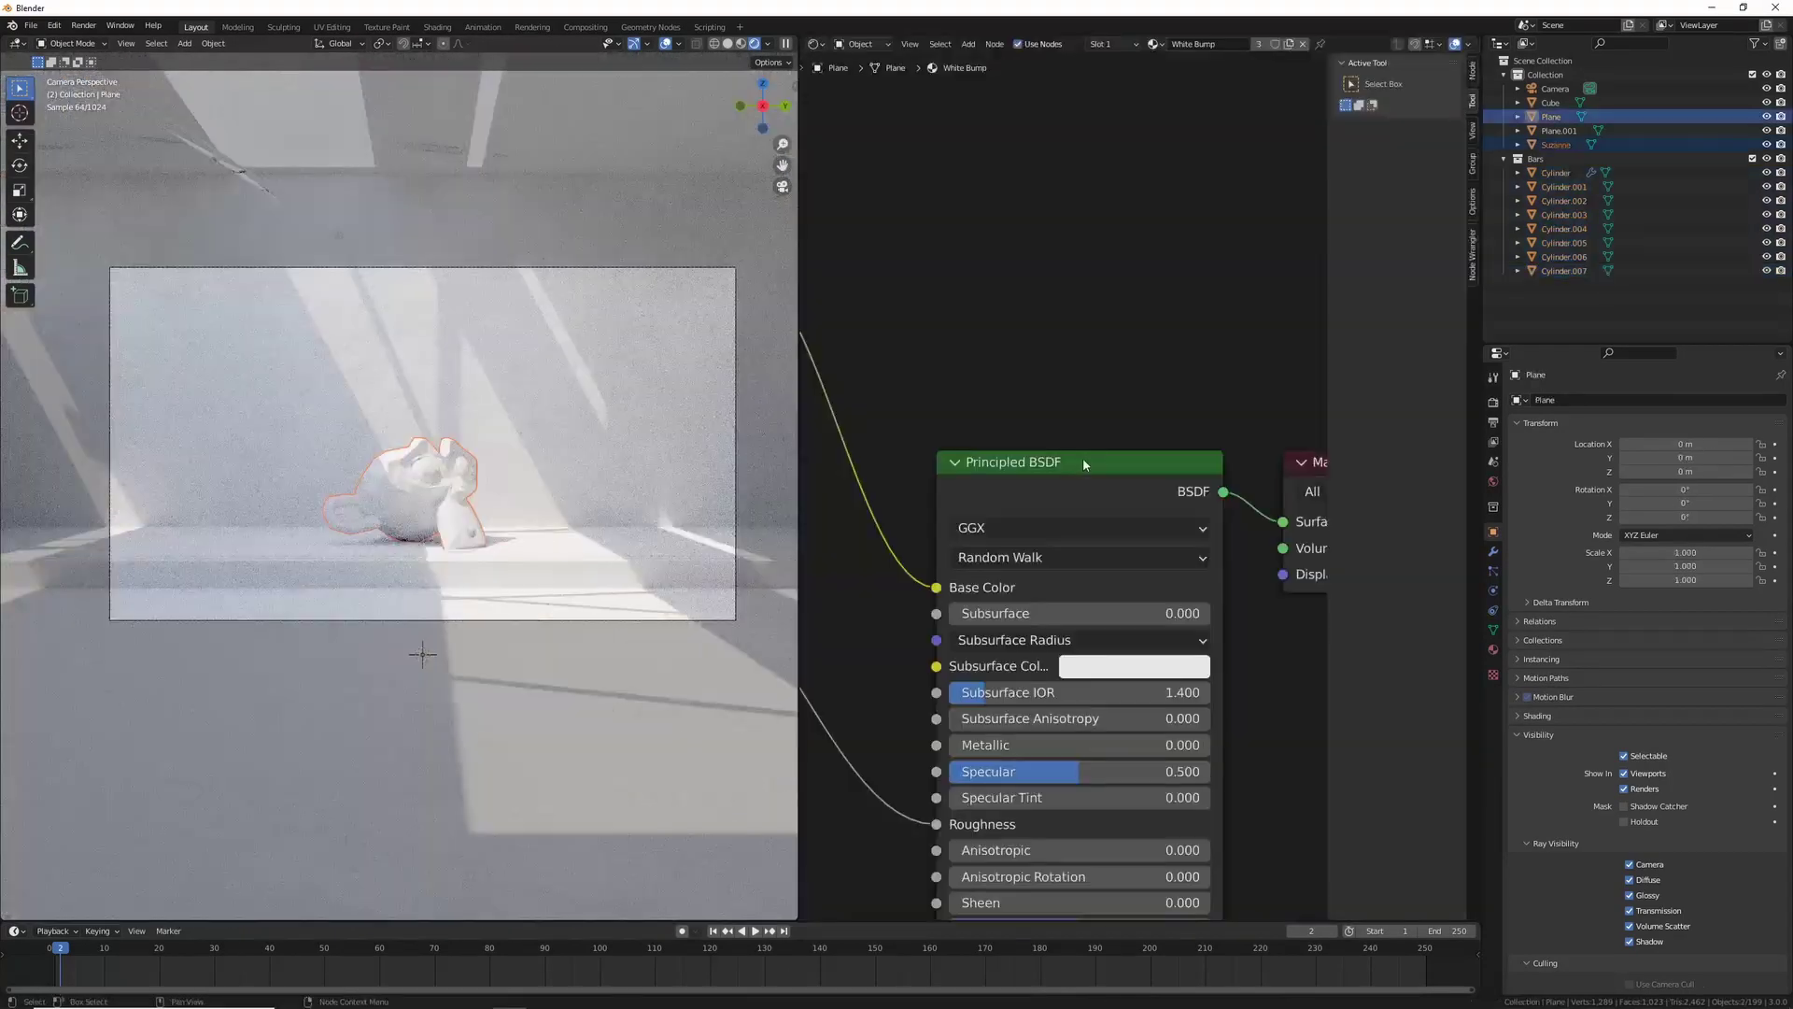
Step: Make a separate copy of Suzanne's White Bump material and name it Pink Bump
scroll(1065, 374, up, 1)
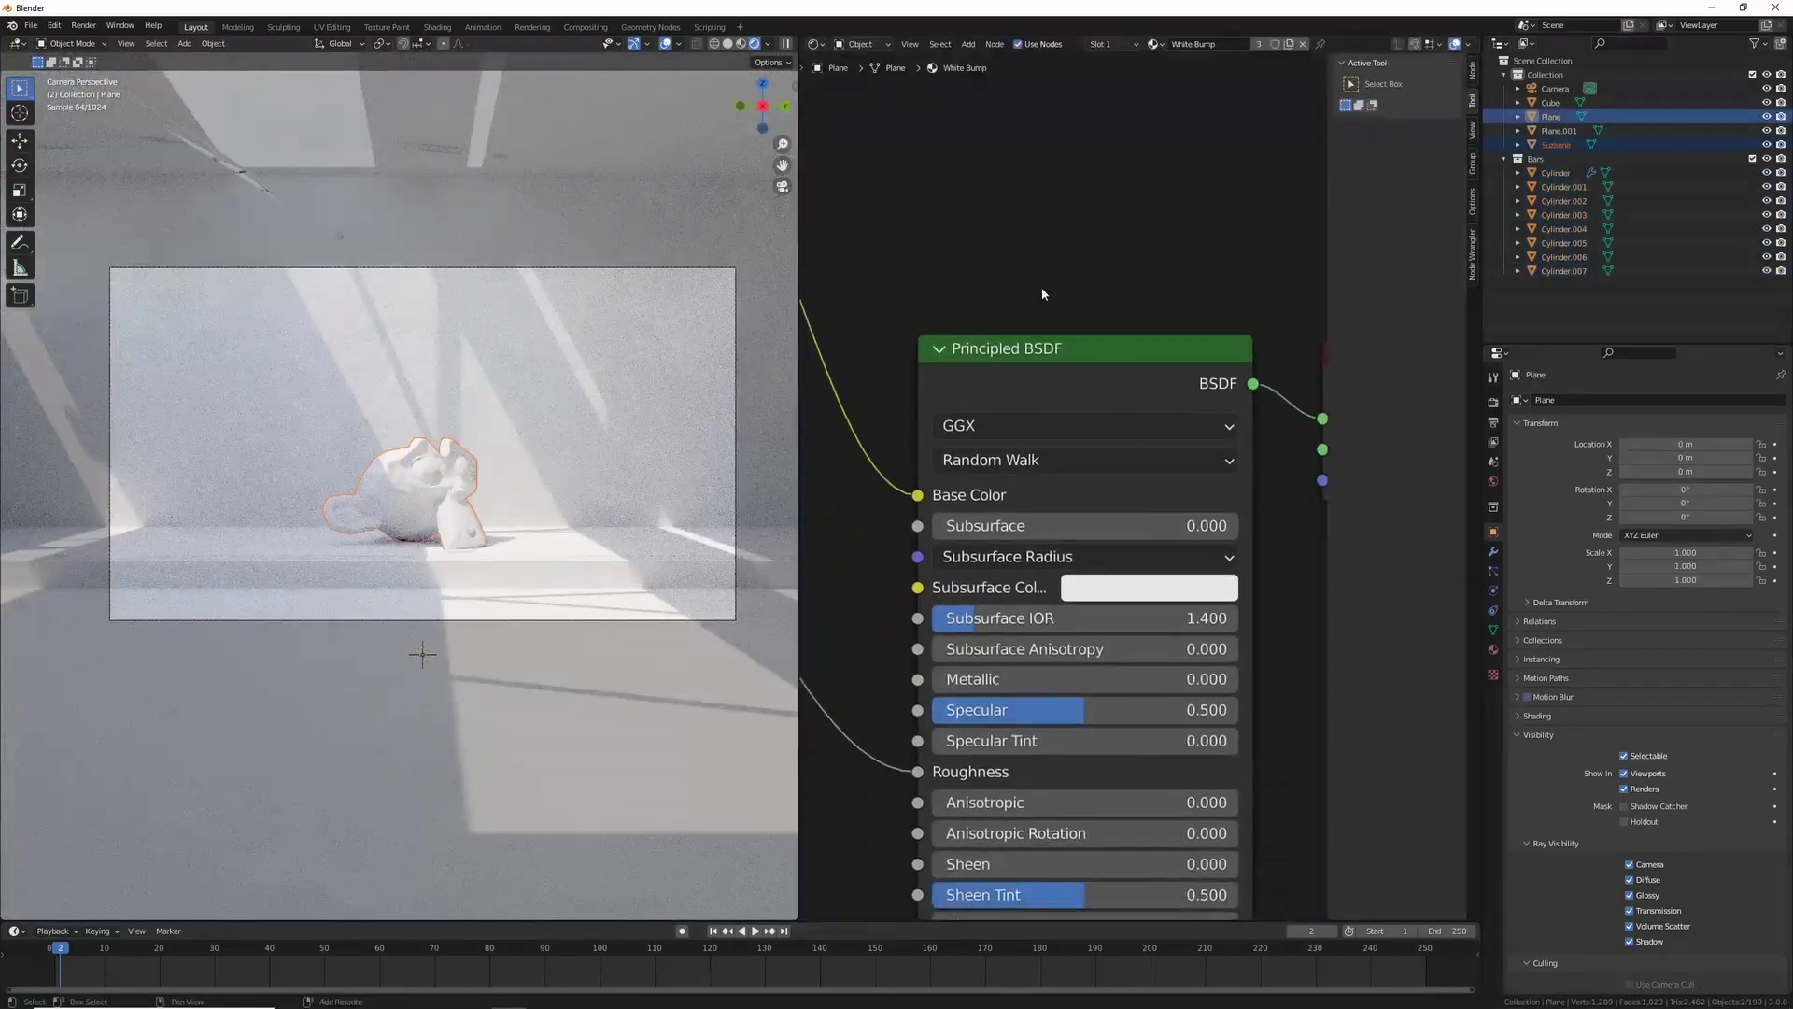
scroll(1043, 296, down, 3)
scroll(1047, 245, up, 1)
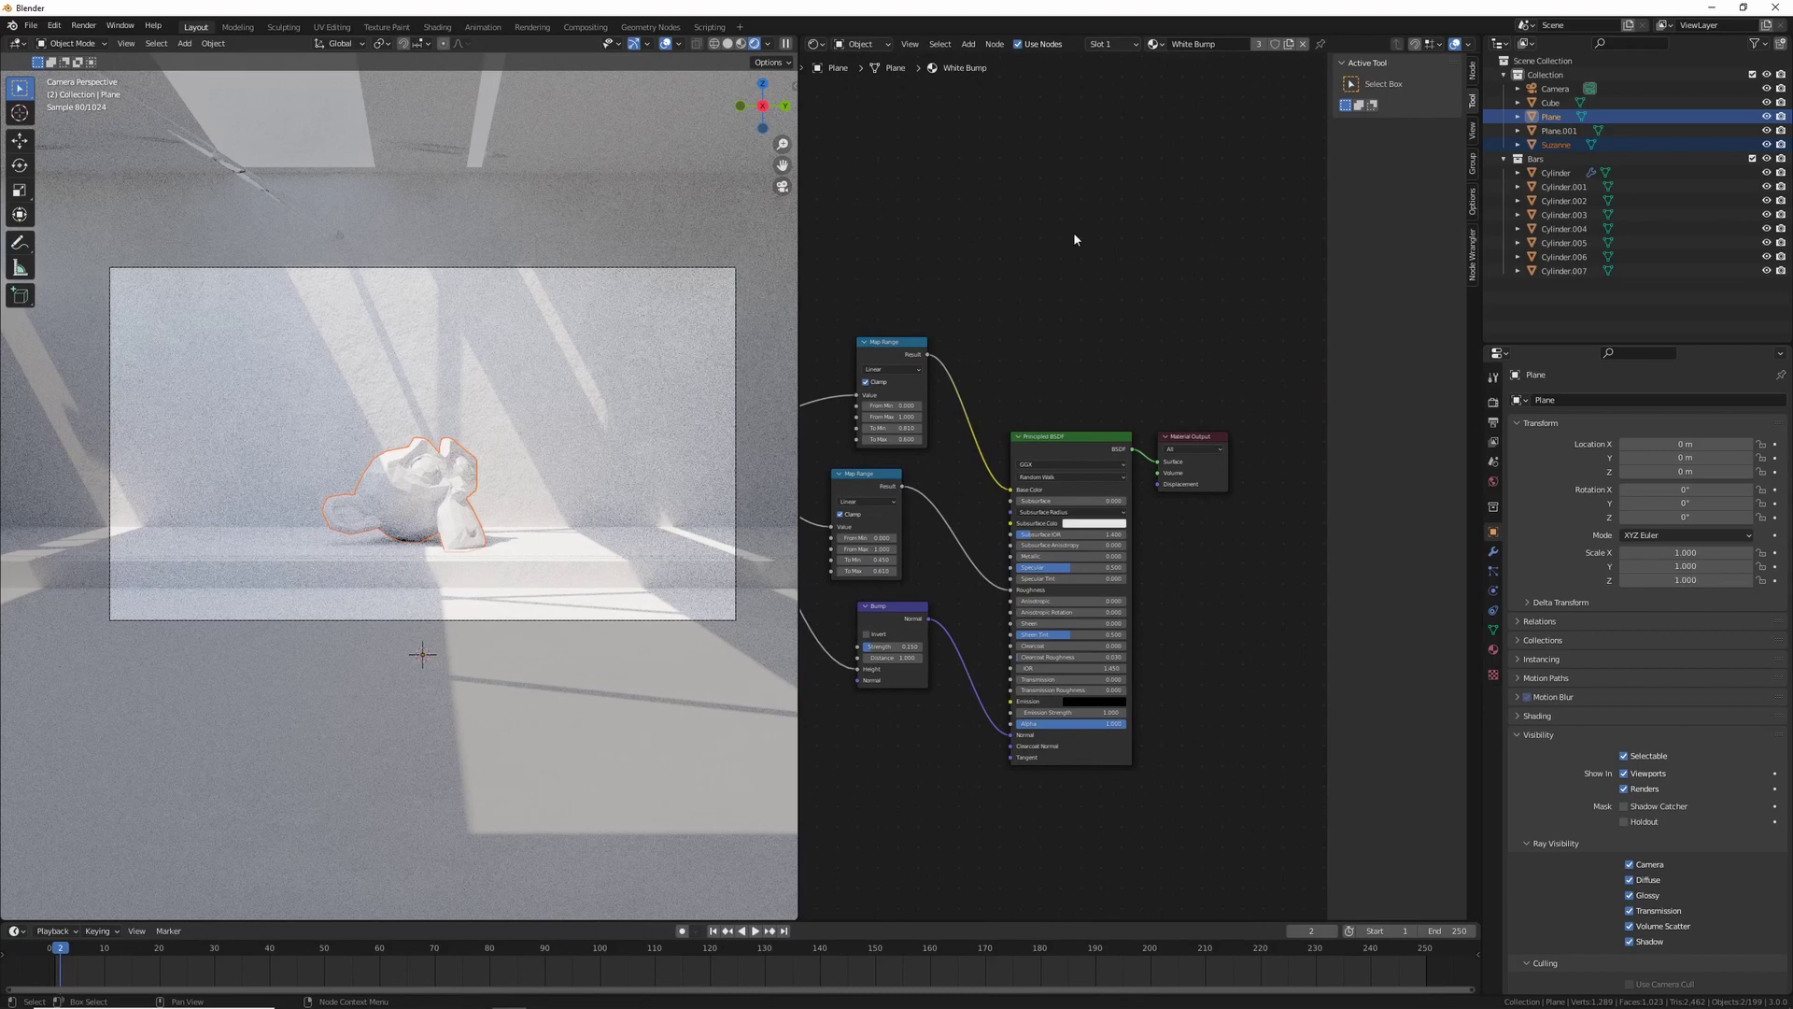
click(421, 509)
click(551, 392)
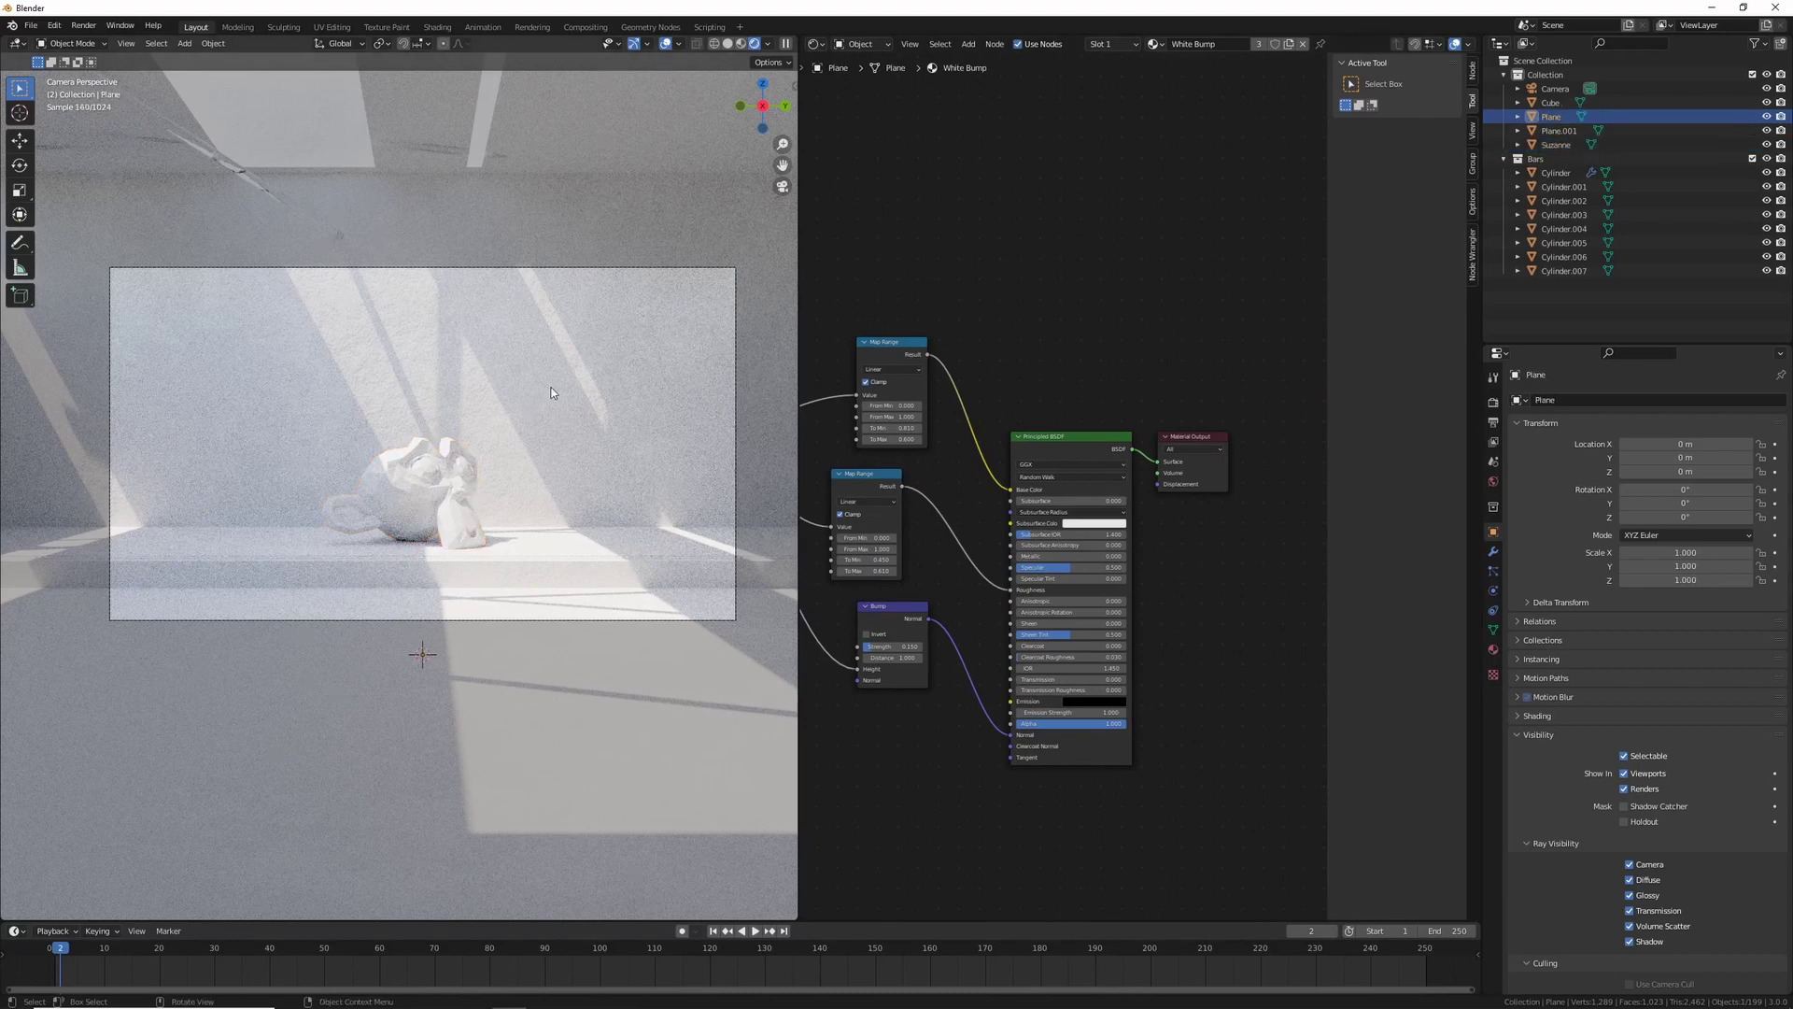
click(416, 487)
click(1289, 44)
double_click(1200, 44)
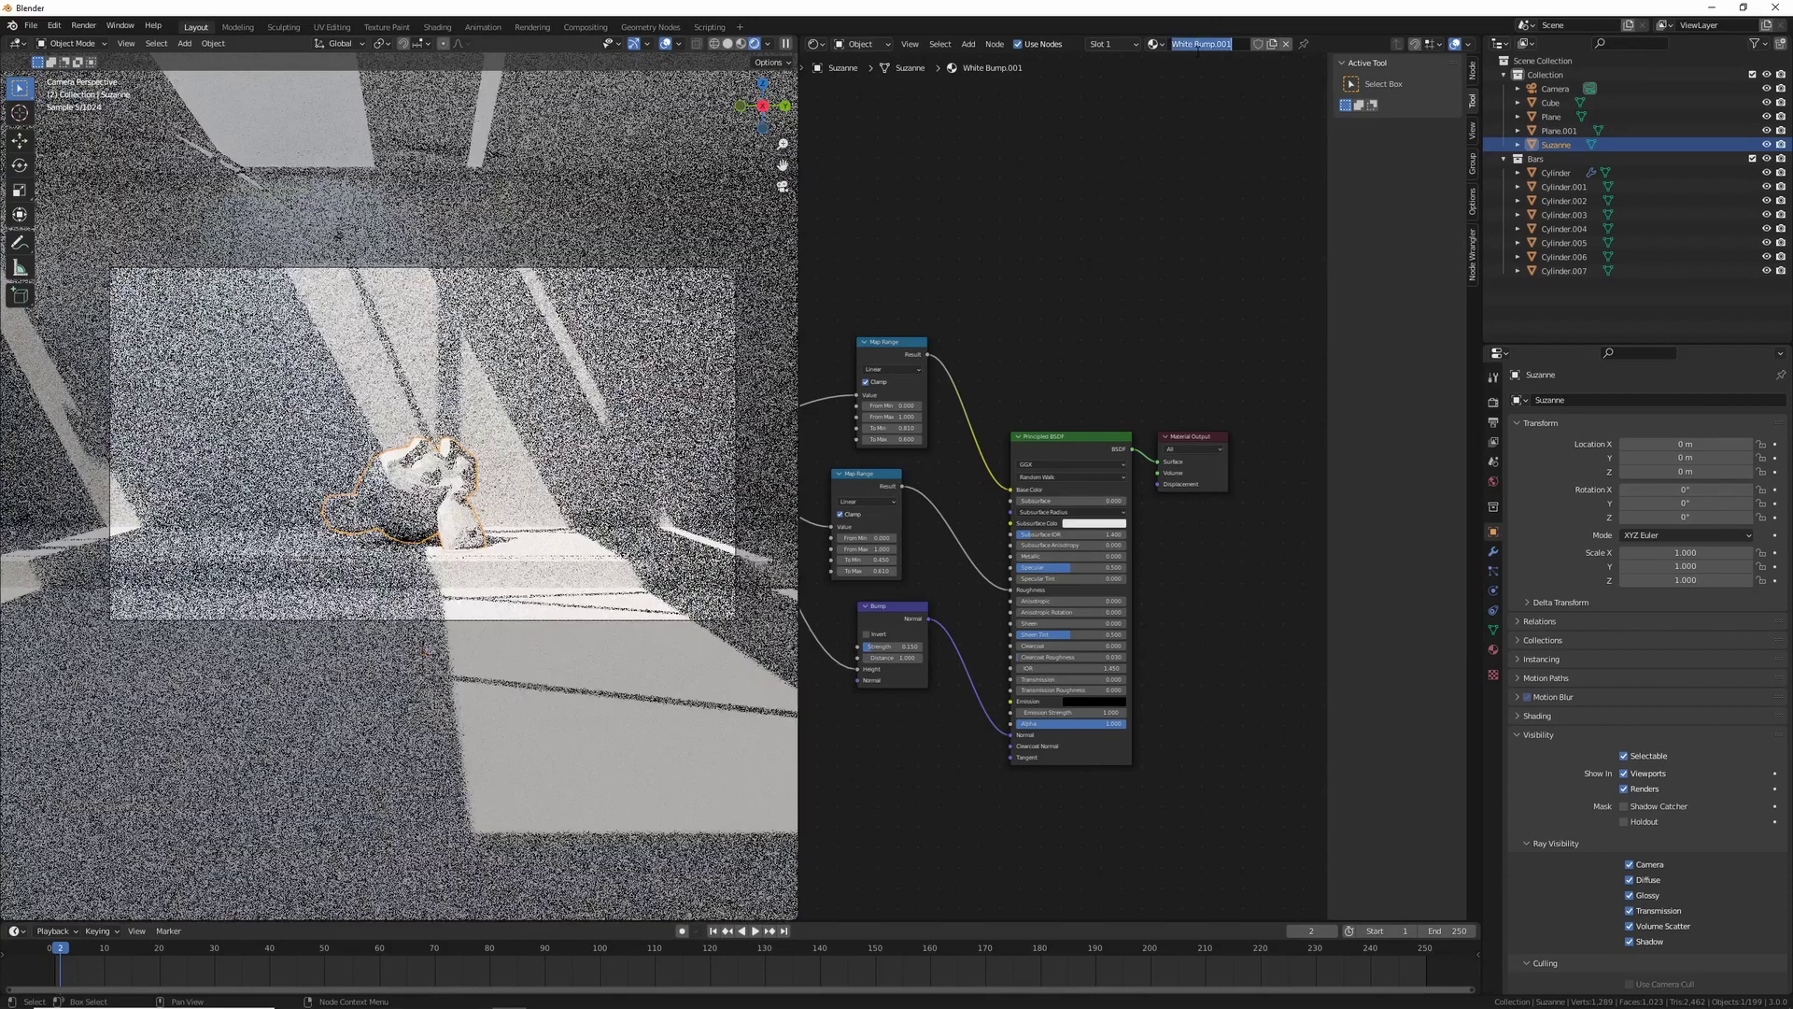
text(R)
text(ink Bump)
key(Return)
Step: Duplicate the ColorRamp node in the Pink Bump material and place the copy above the original
scroll(1049, 284, up, 4)
middle_drag(1047, 286, 1353, 211)
scroll(1208, 310, up, 3)
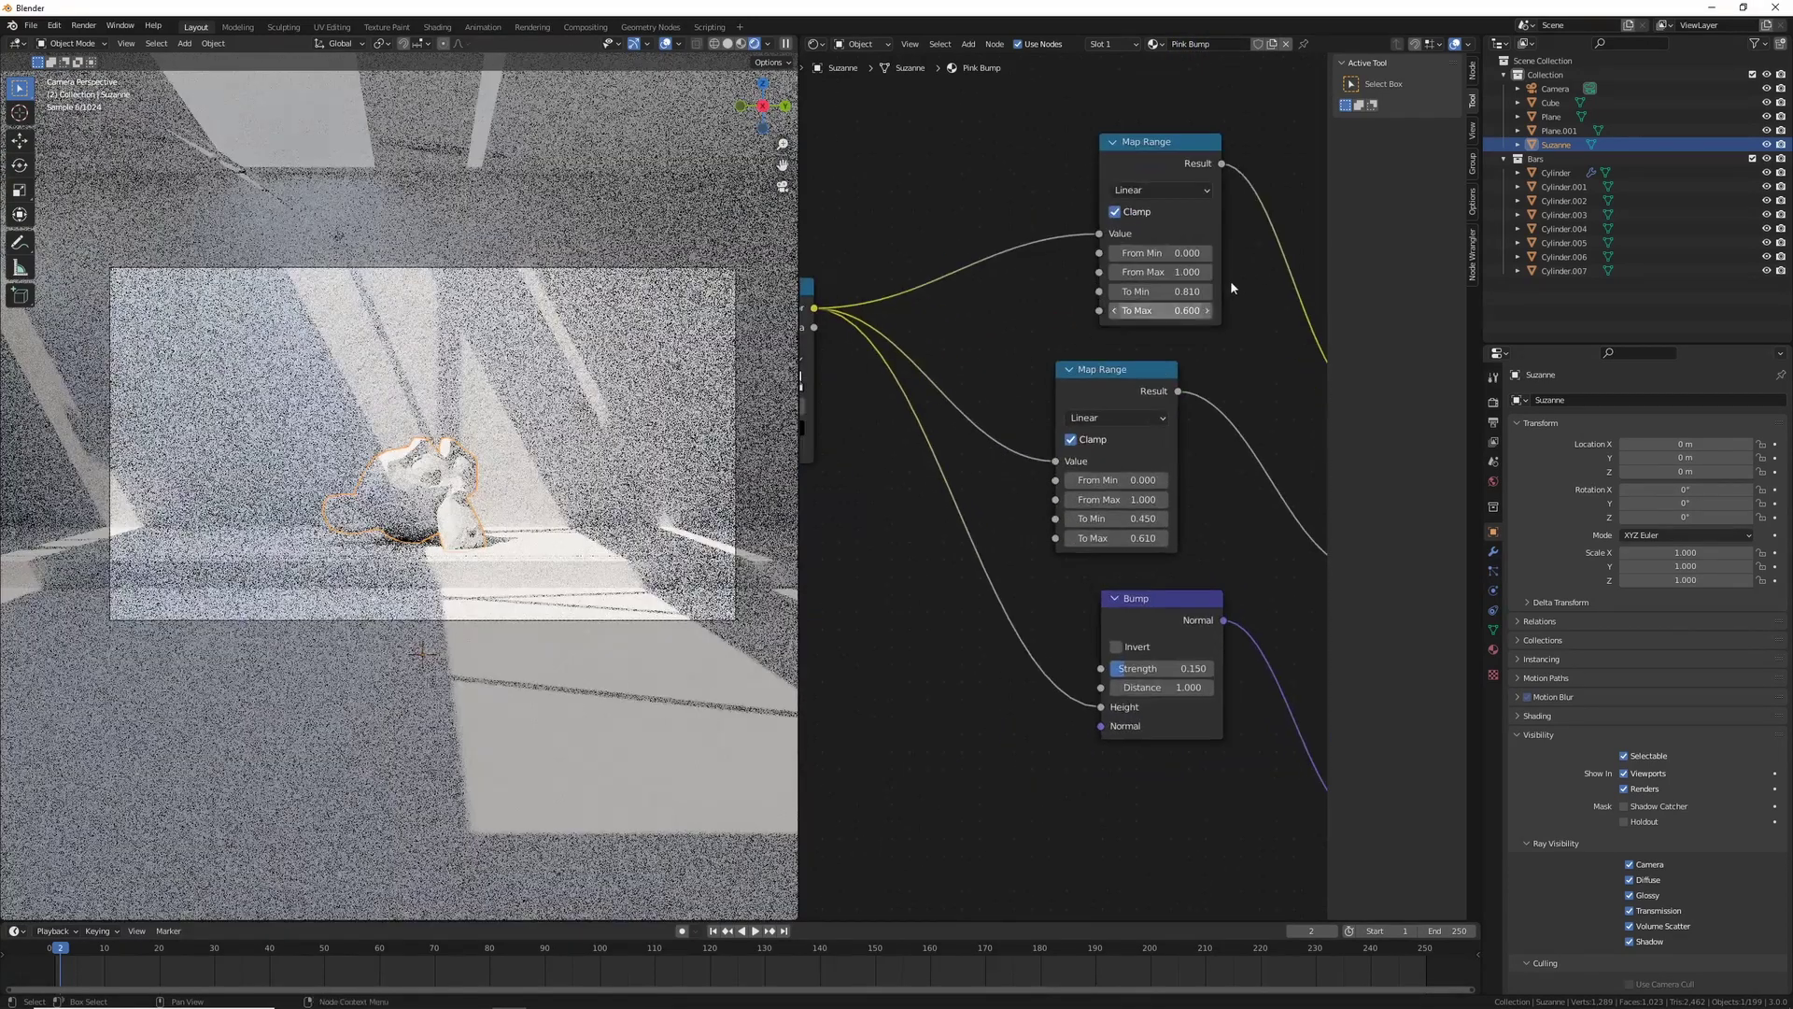
middle_drag(1208, 310, 1009, 426)
drag(997, 252, 937, 250)
middle_drag(937, 248, 1349, 238)
click(904, 397)
key(shift+d)
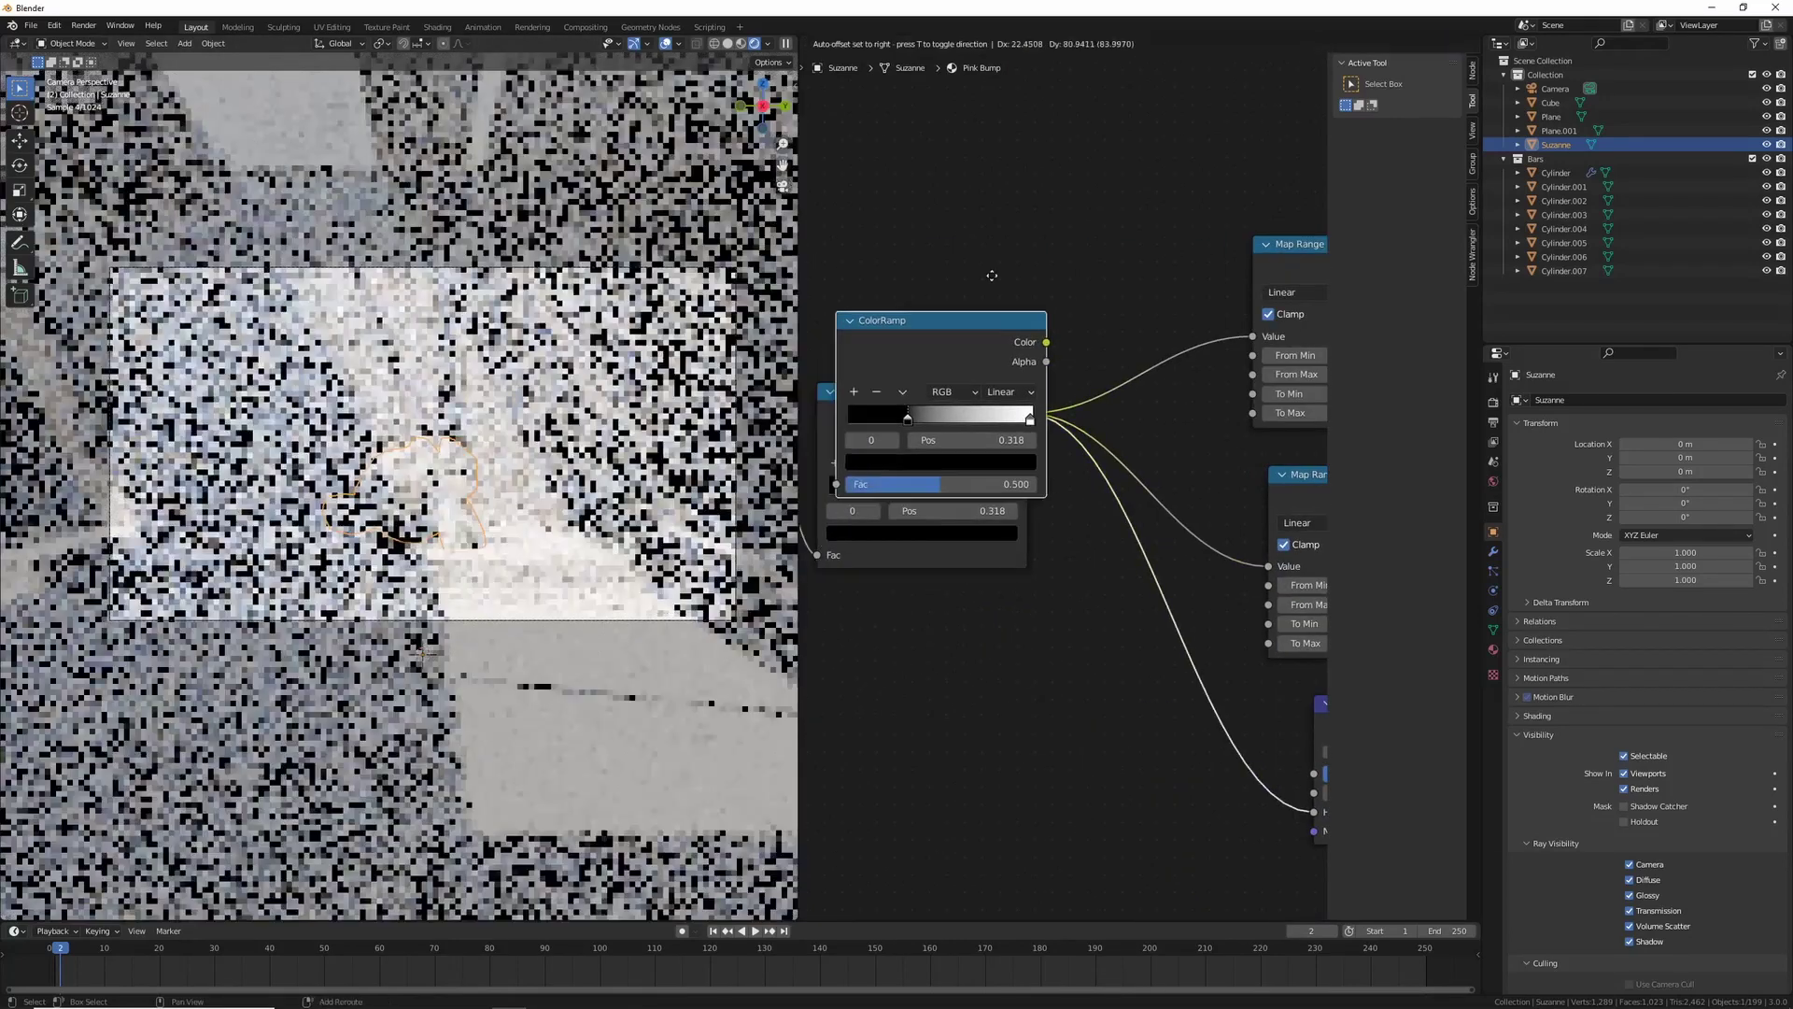
click(1029, 176)
Step: Link the original ColorRamp's input source to the copied ColorRamp's Fac and position the copy above the Map Range nodes
middle_drag(958, 284, 1176, 290)
drag(989, 465, 1116, 348)
middle_drag(1321, 210, 1024, 294)
scroll(1128, 301, down, 2)
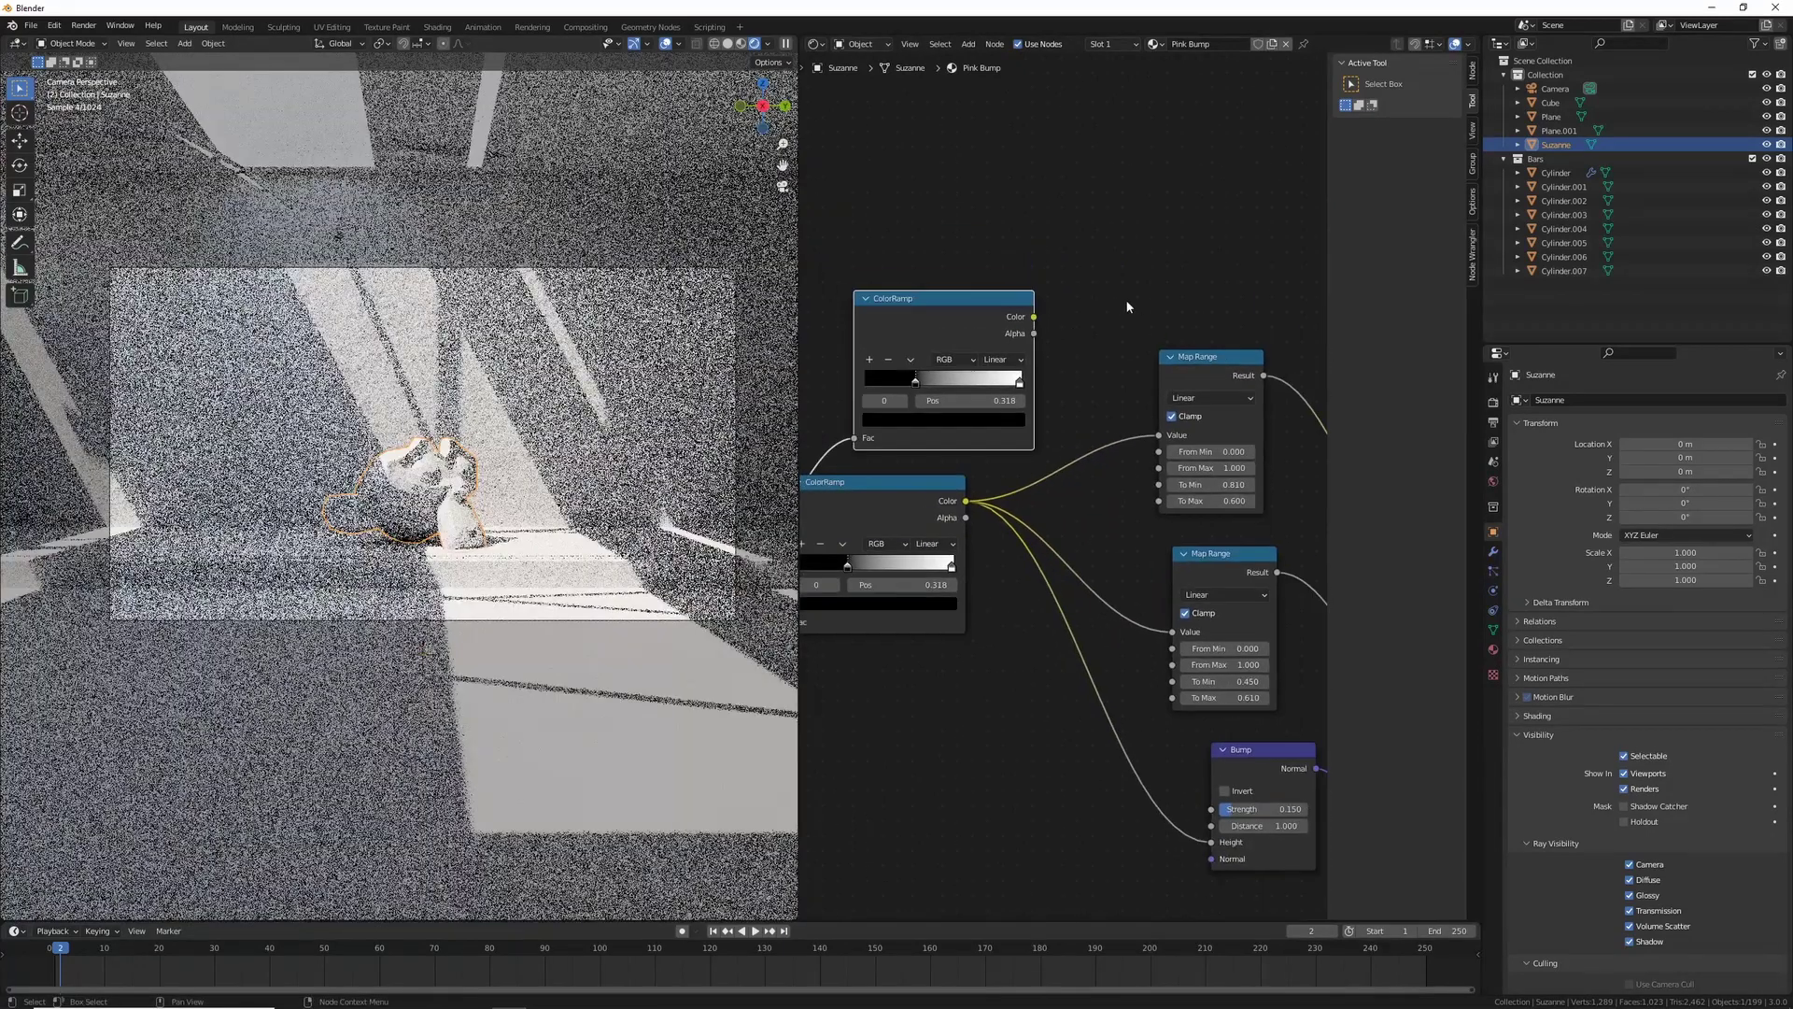
middle_drag(1156, 299, 1003, 283)
drag(834, 292, 1208, 171)
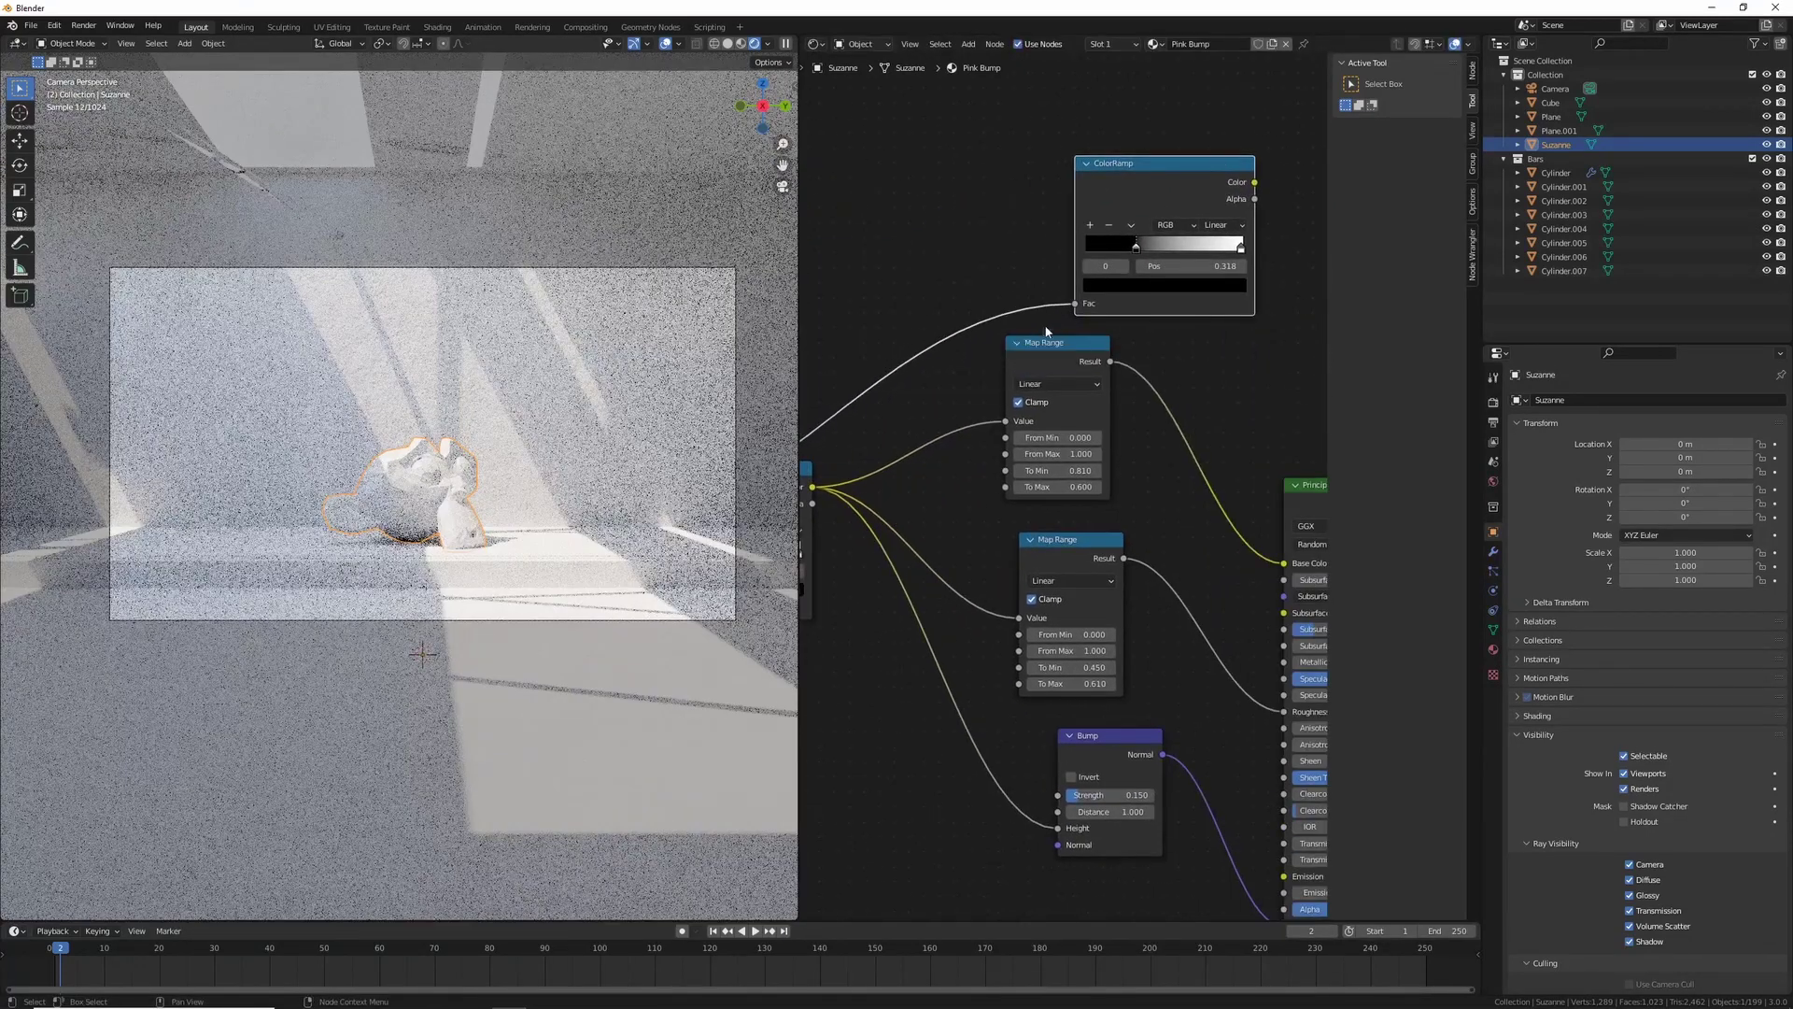
Step: Reroute the copied ColorRamp's Fac link into the upper Map Range's Value, and feed that node's Result through the ColorRamp into Base Color
drag(1076, 304, 1006, 422)
drag(1111, 361, 1075, 304)
drag(1254, 182, 1283, 563)
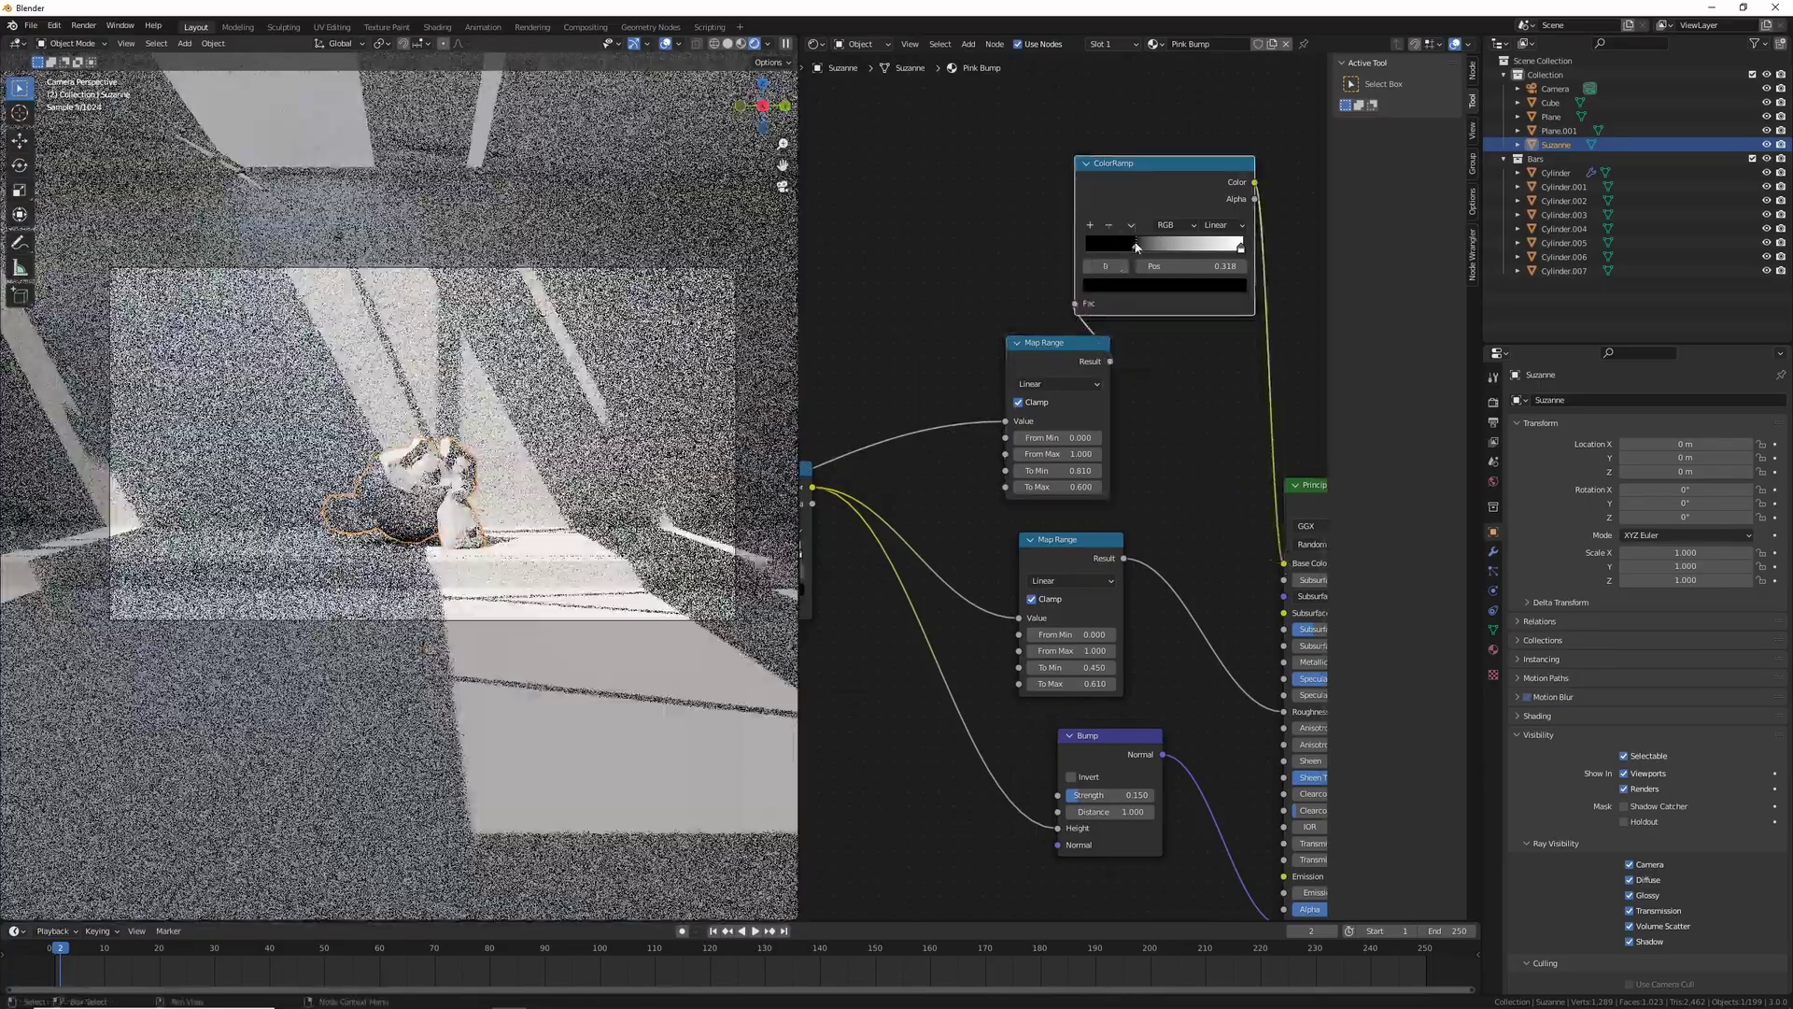
Step: Change the copied ColorRamp's black stop to a light pink with saturation about 0.552 and value 1.000
click(1158, 288)
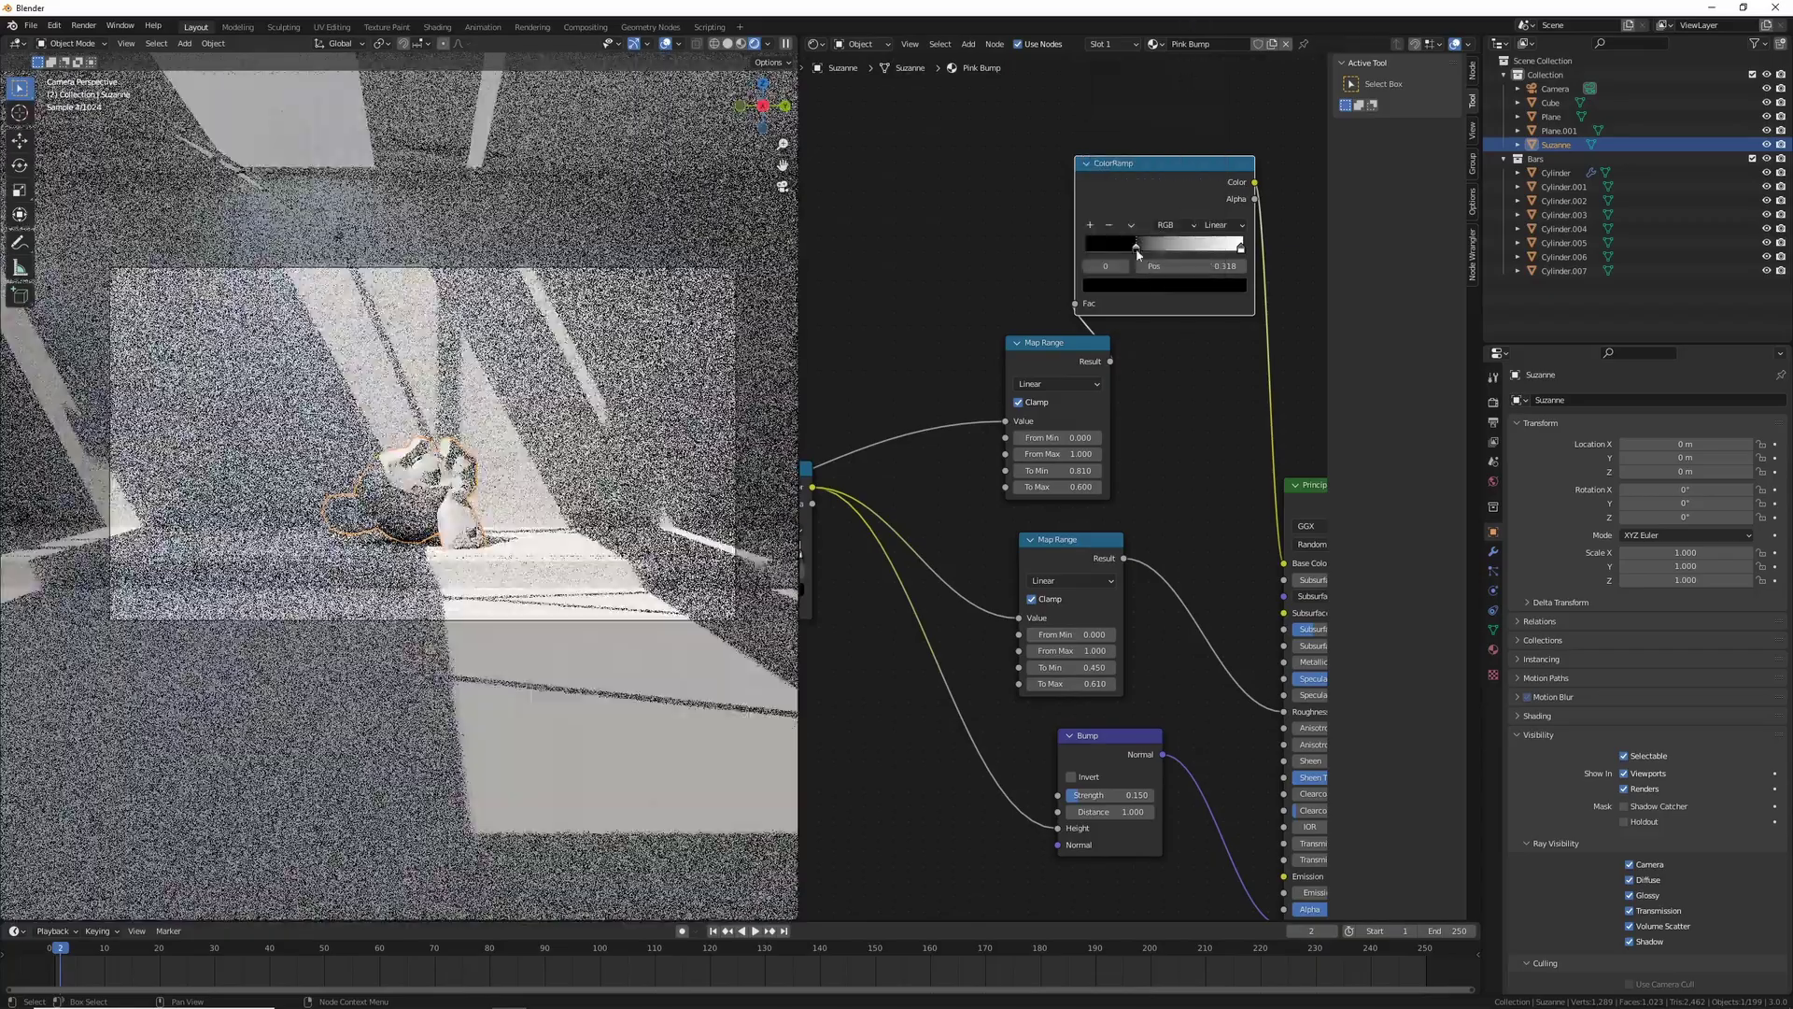
click(1151, 290)
drag(1211, 173, 1211, 73)
click(1159, 148)
mouse_move(598, 448)
middle_down()
mouse_move(523, 467)
mouse_move(579, 478)
middle_up()
scroll(560, 457, up, 5)
scroll(560, 458, down, 5)
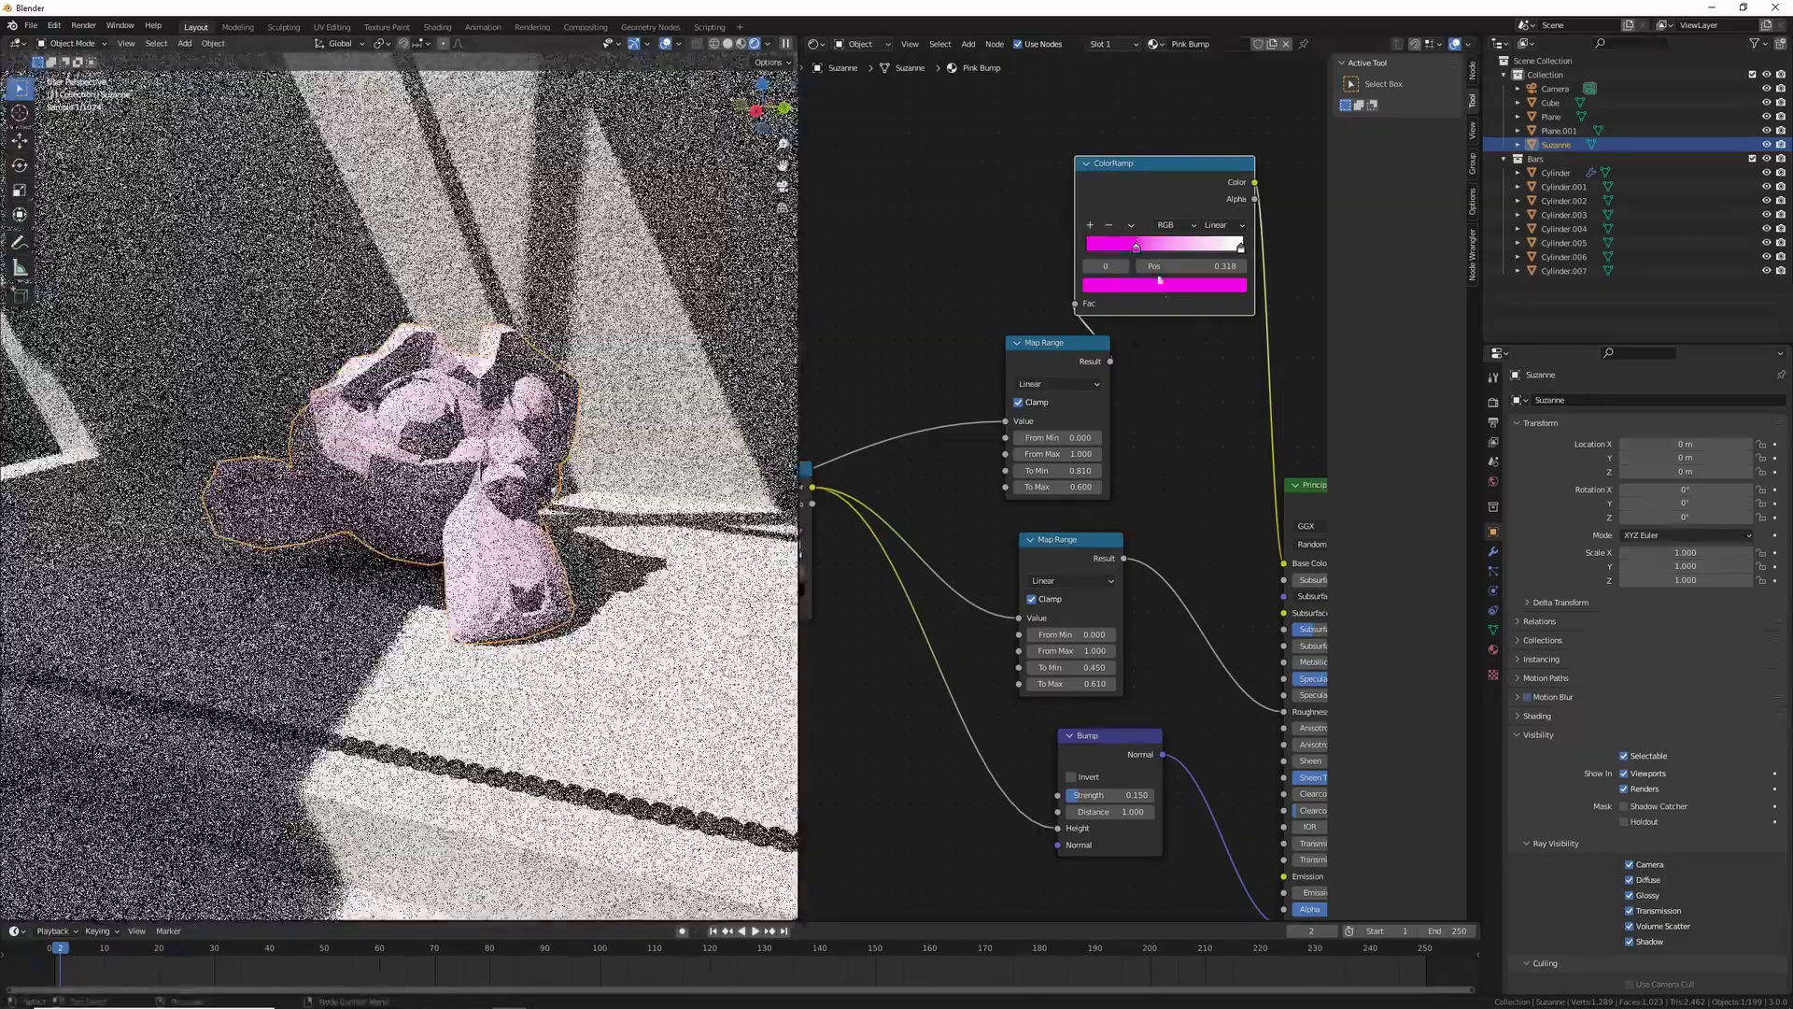
click(1160, 284)
drag(1182, 232, 1135, 232)
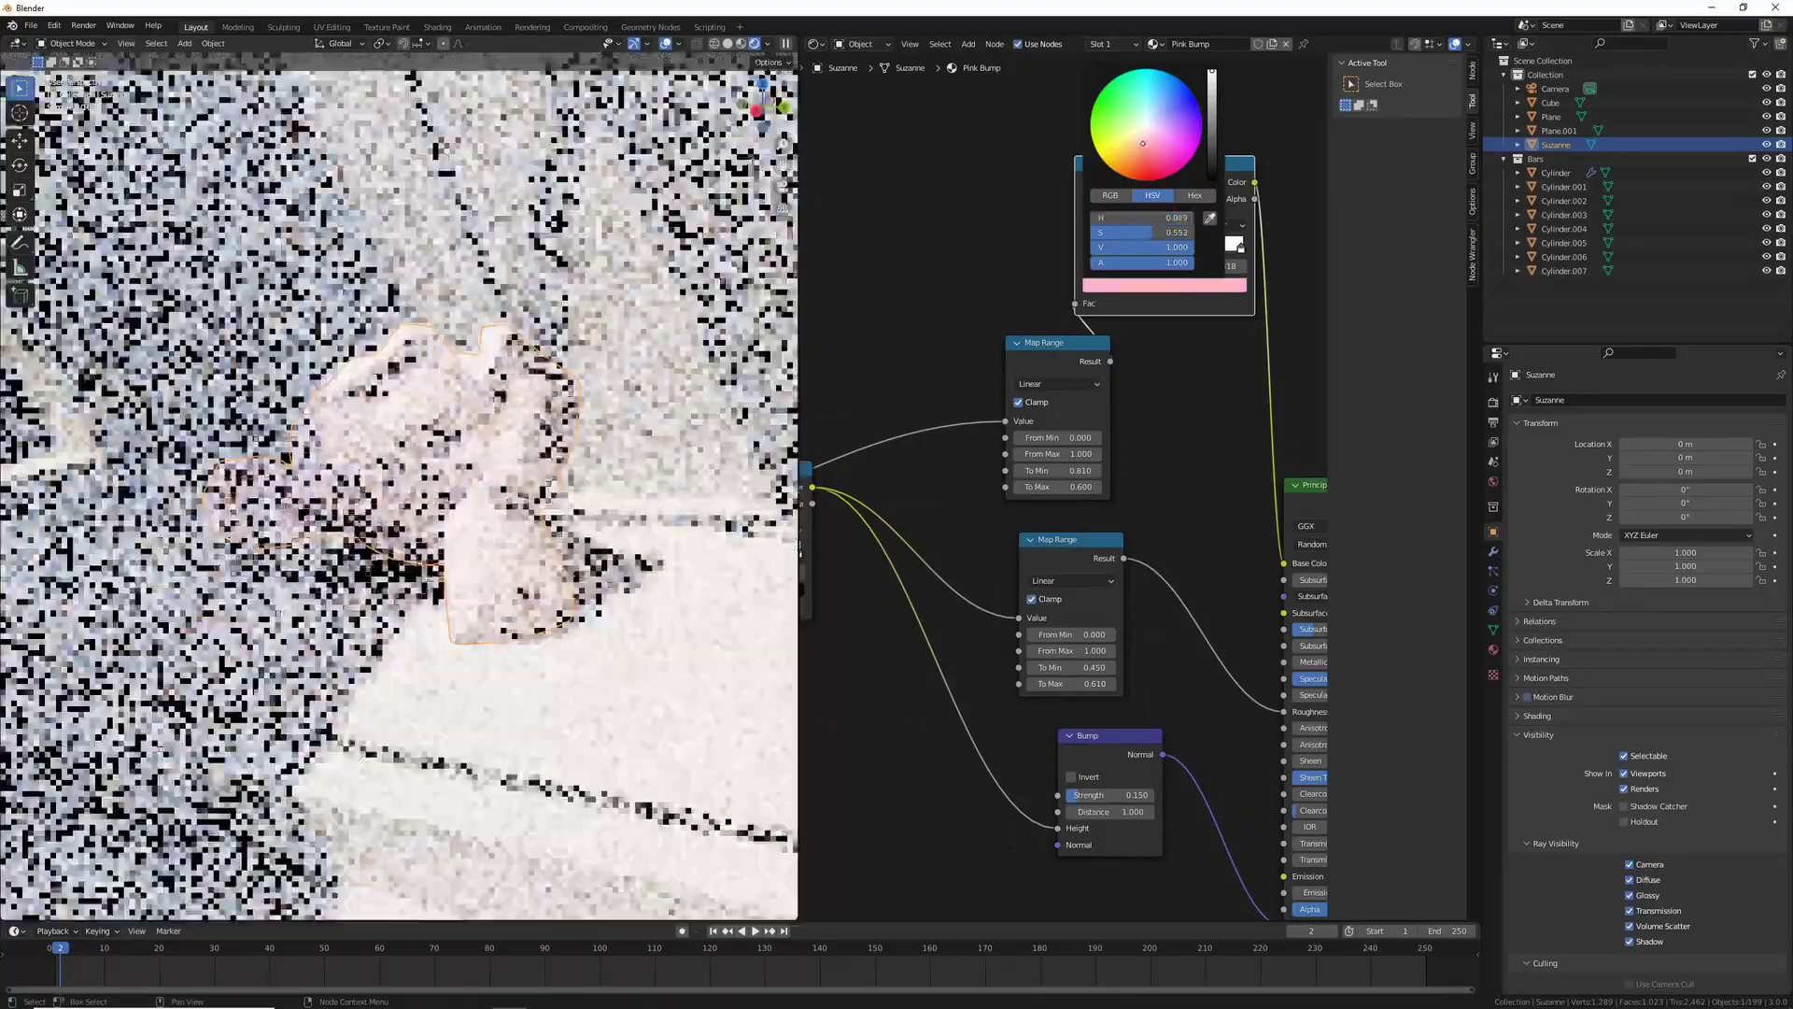
Step: Make the copied ColorRamp's first stop a more saturated pink and change its white stop to a pale pink
drag(1142, 143, 1149, 142)
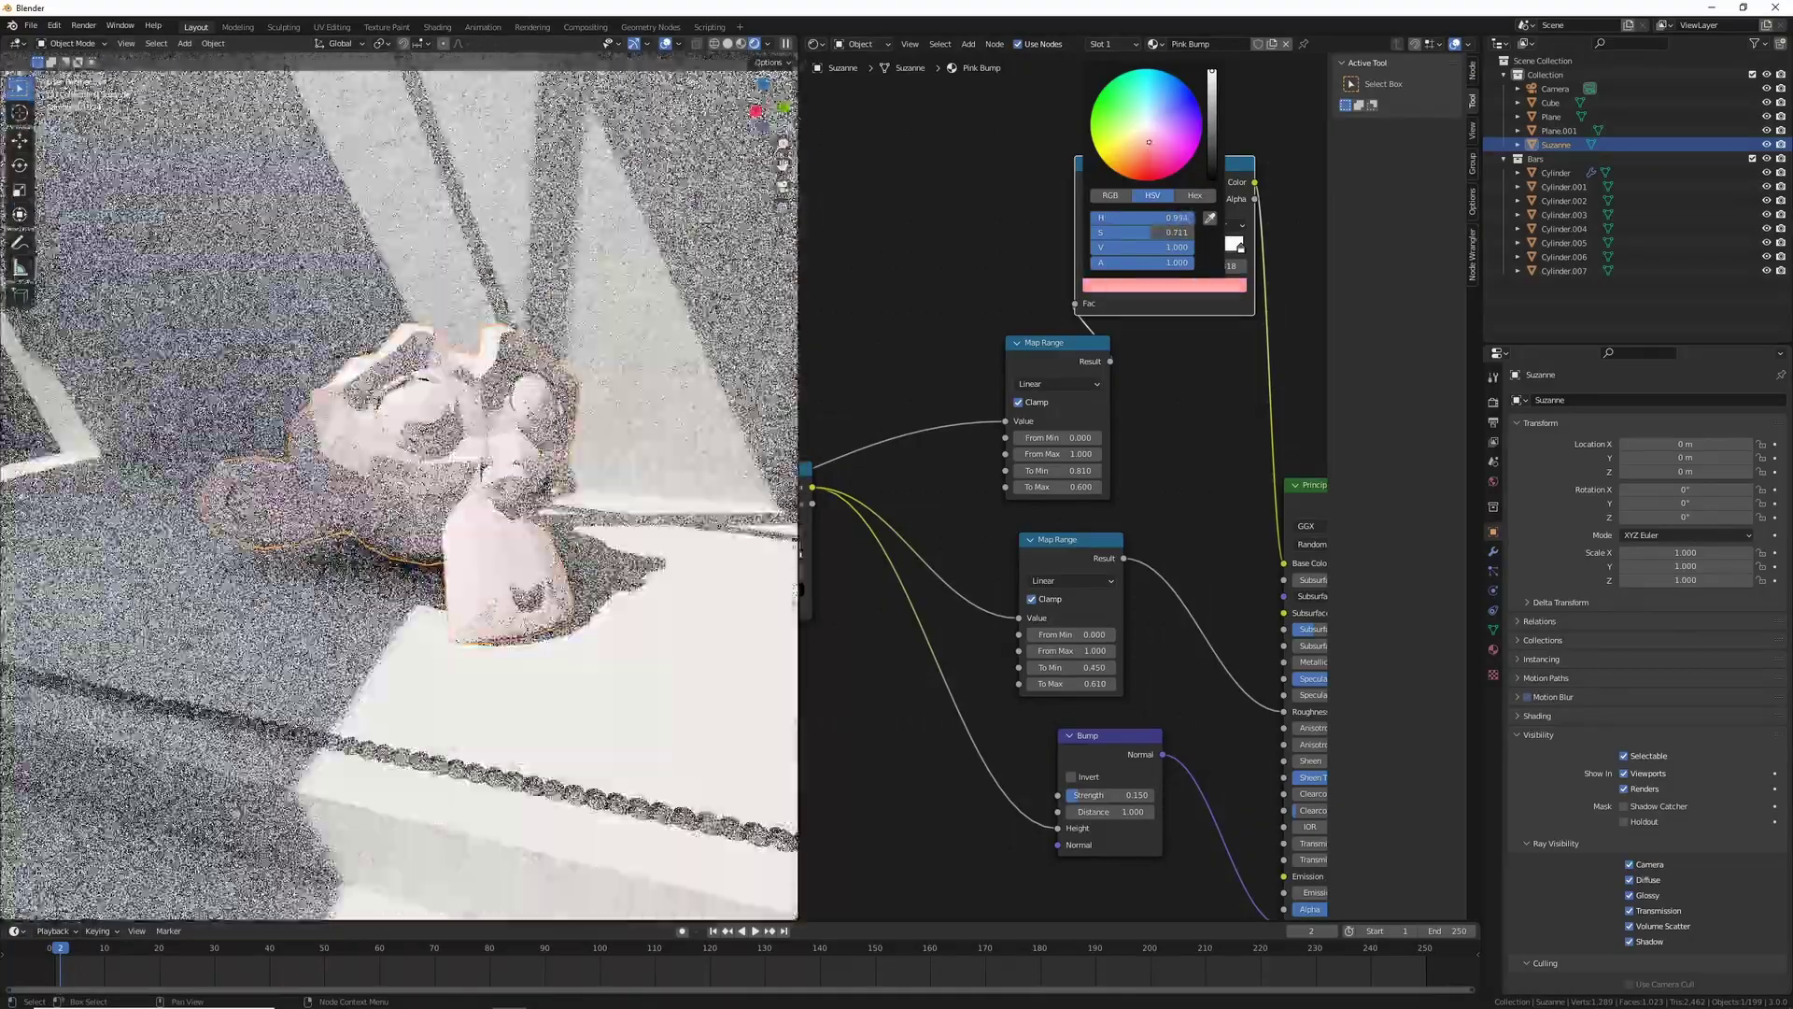
click(1241, 248)
click(1203, 287)
click(1145, 138)
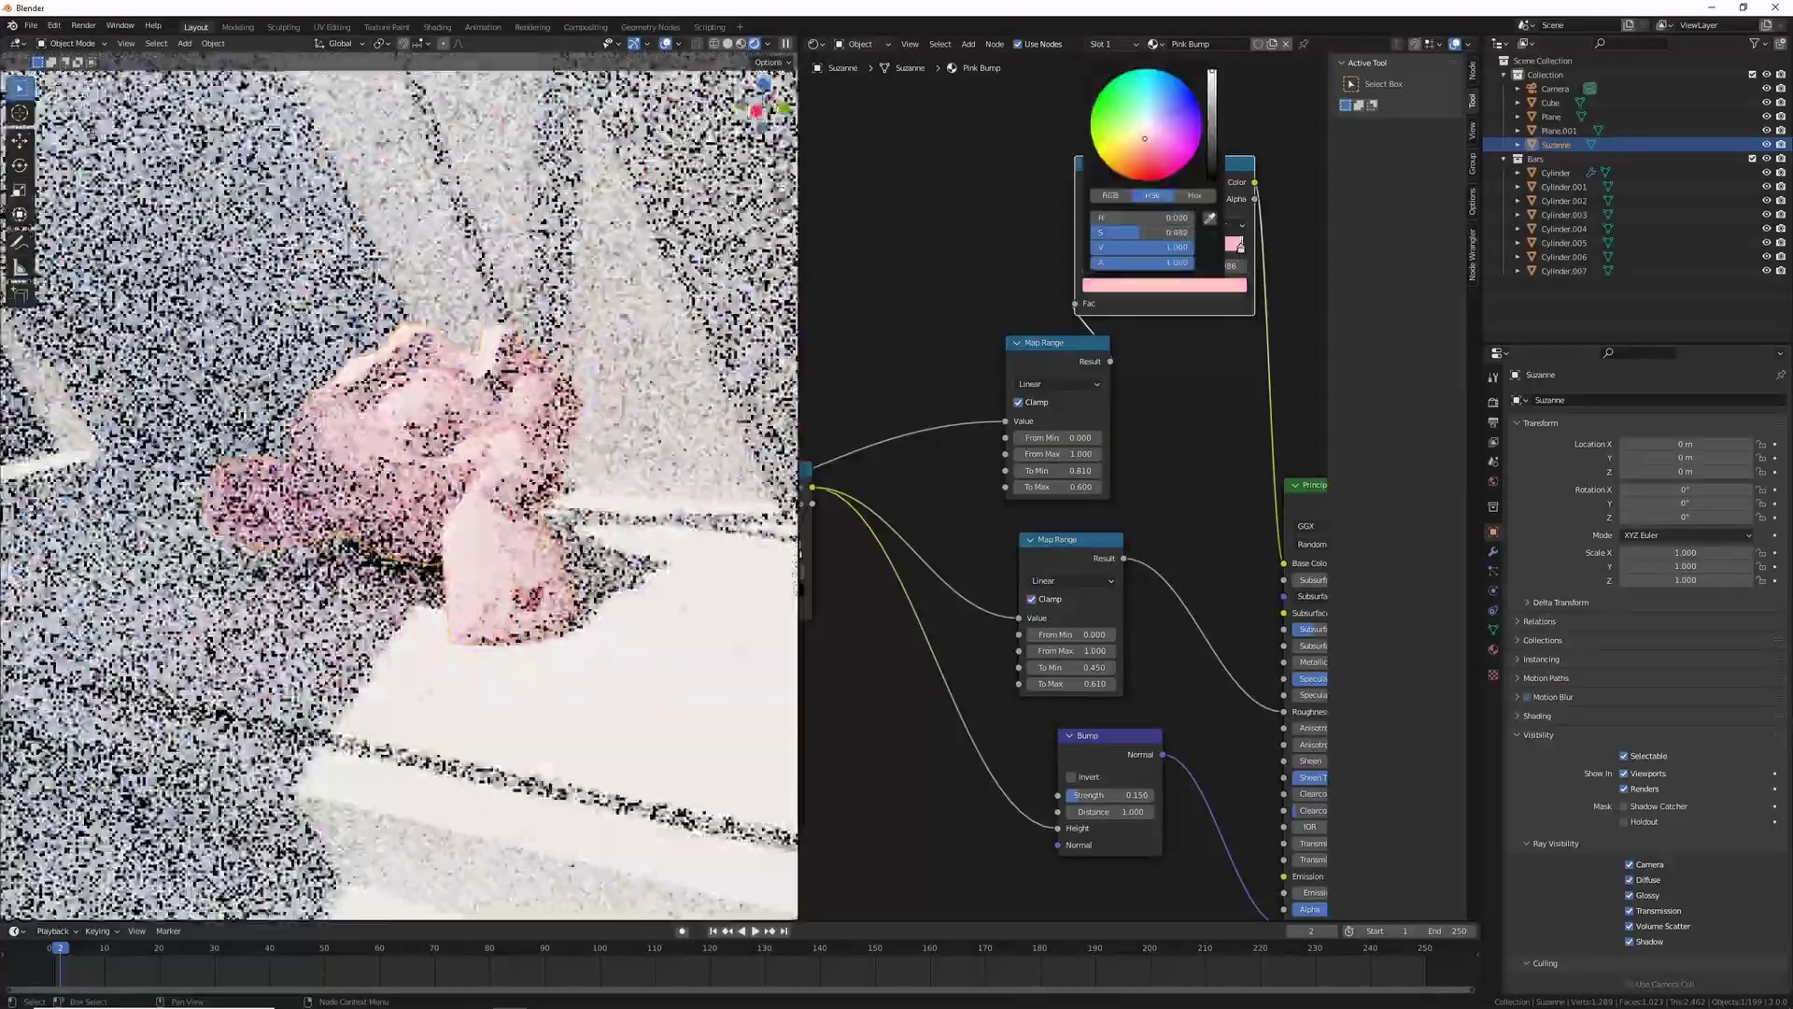
Step: Add a Subdivision Surface modifier to Suzanne and set its viewport level to 2
scroll(379, 434, up, 8)
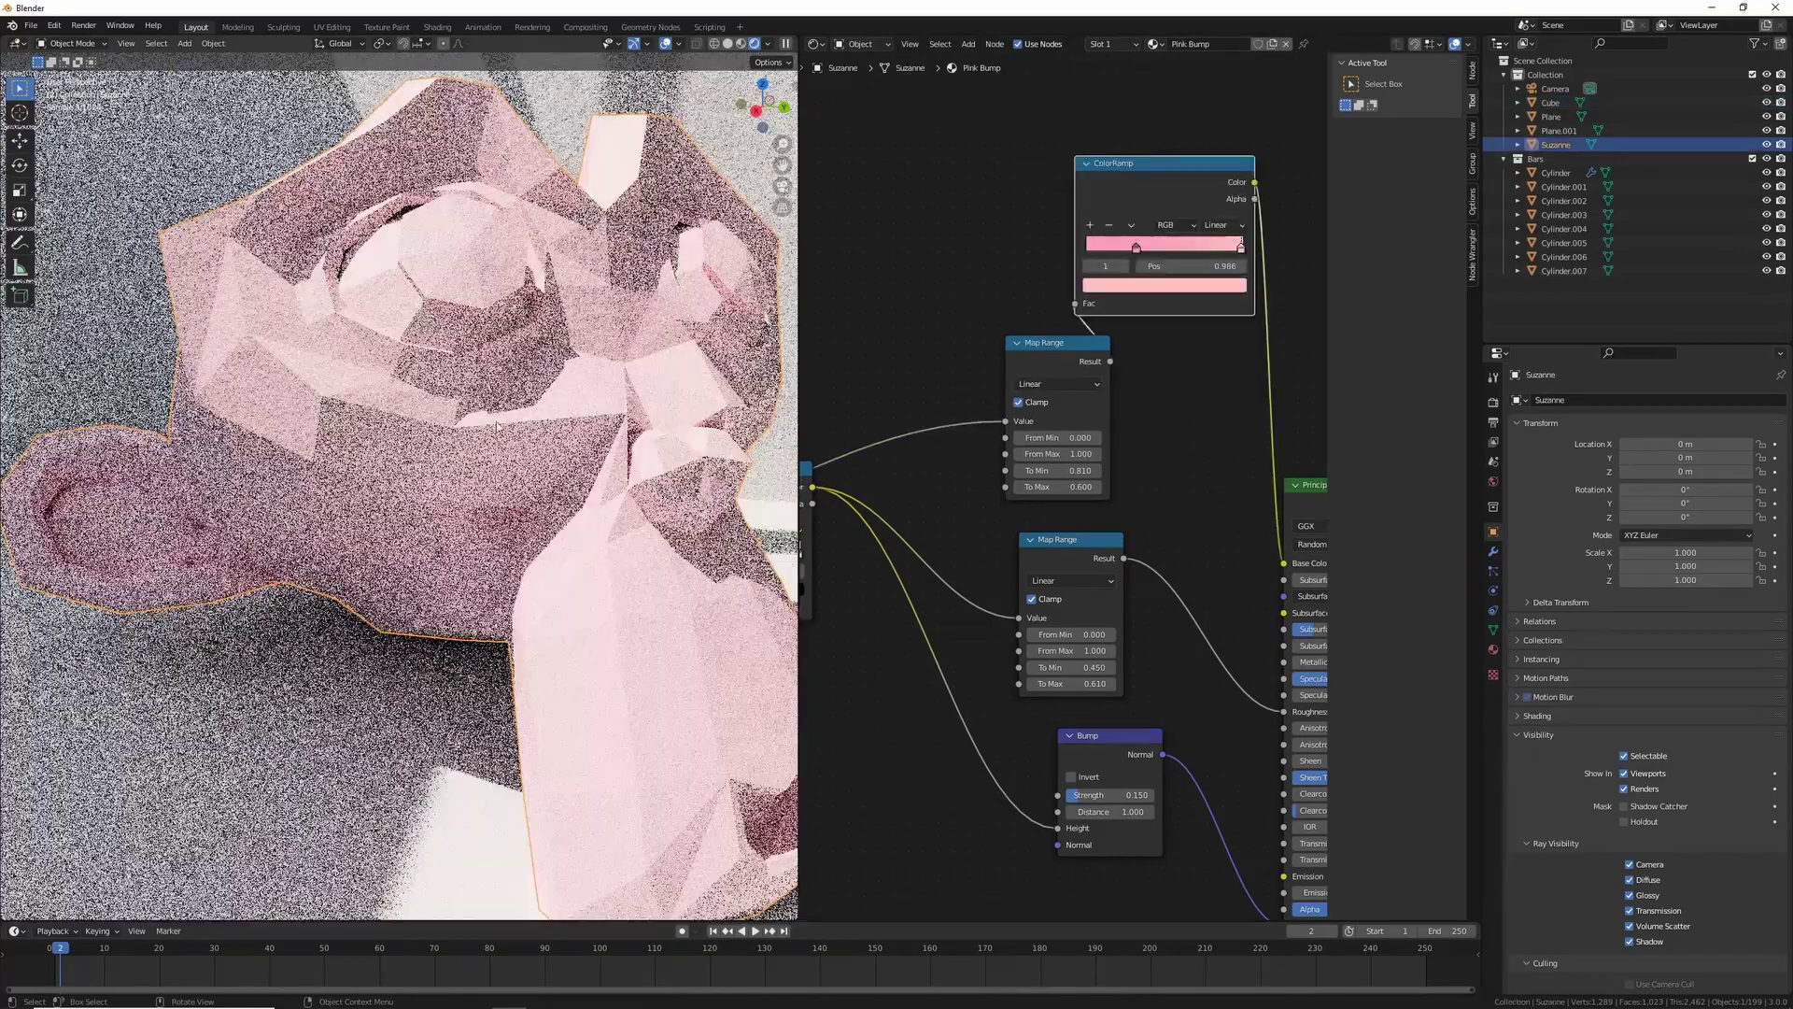
click(1494, 553)
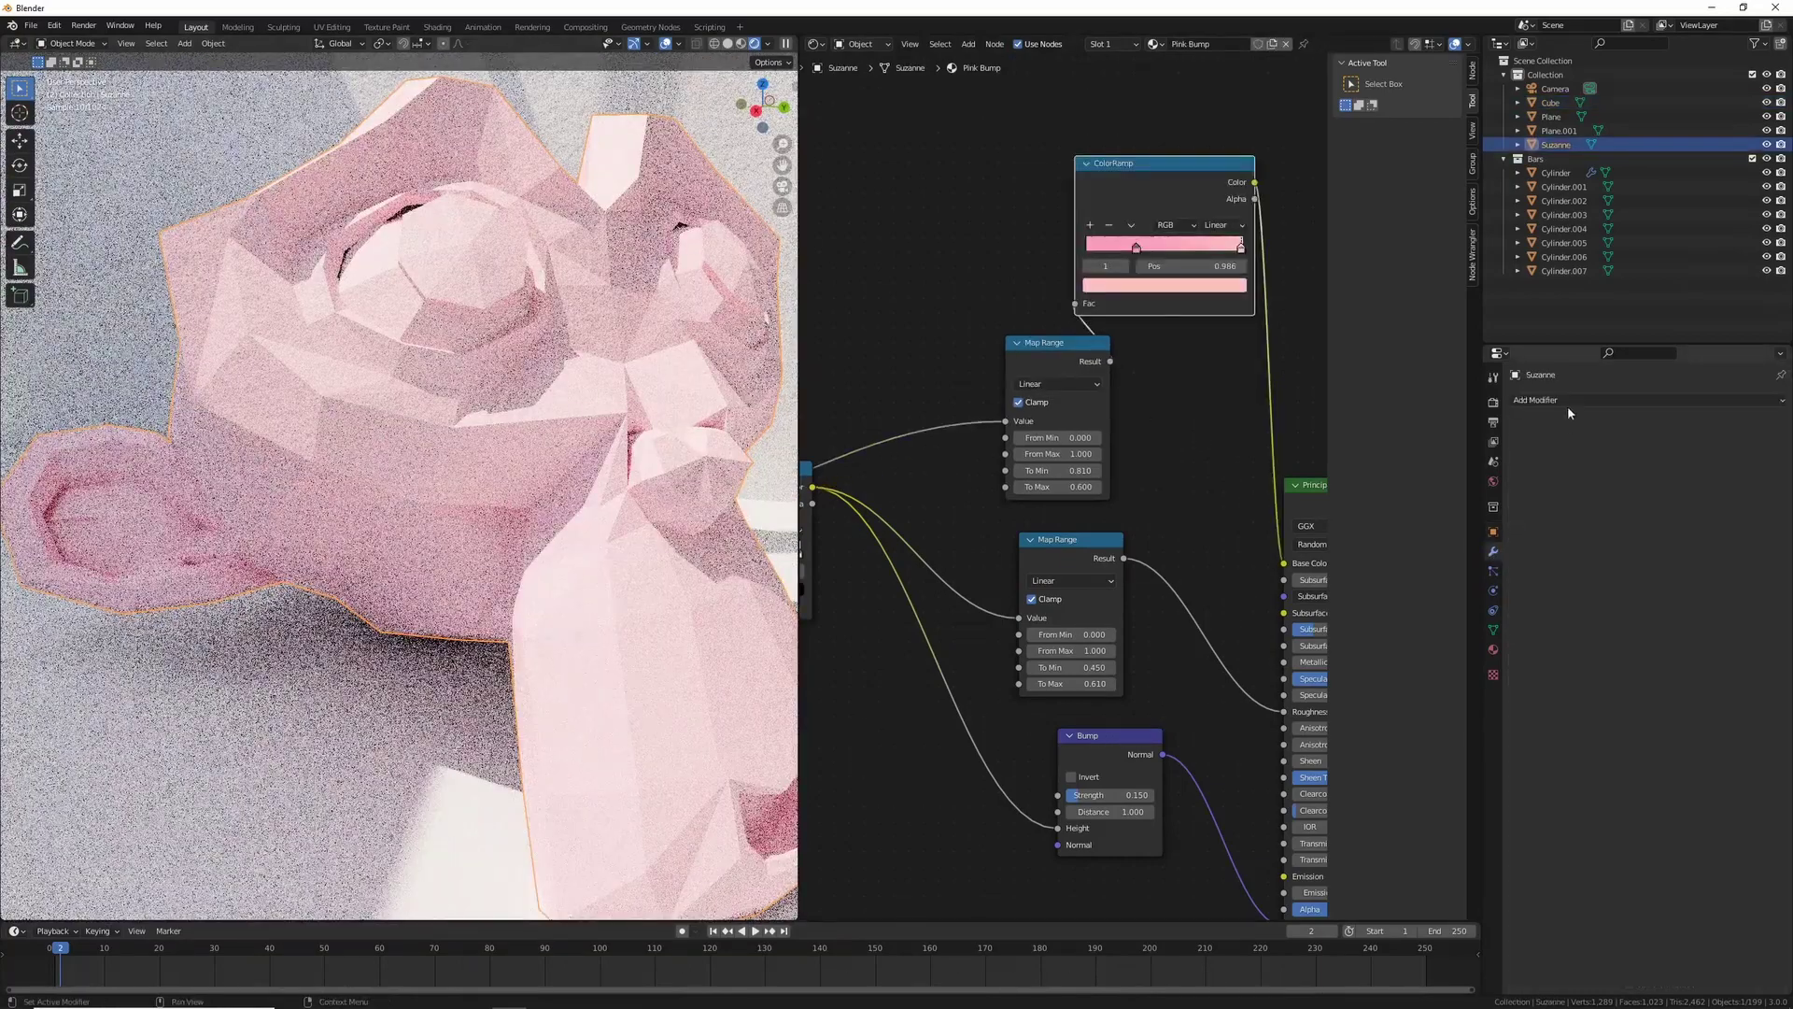
click(1647, 400)
click(1522, 663)
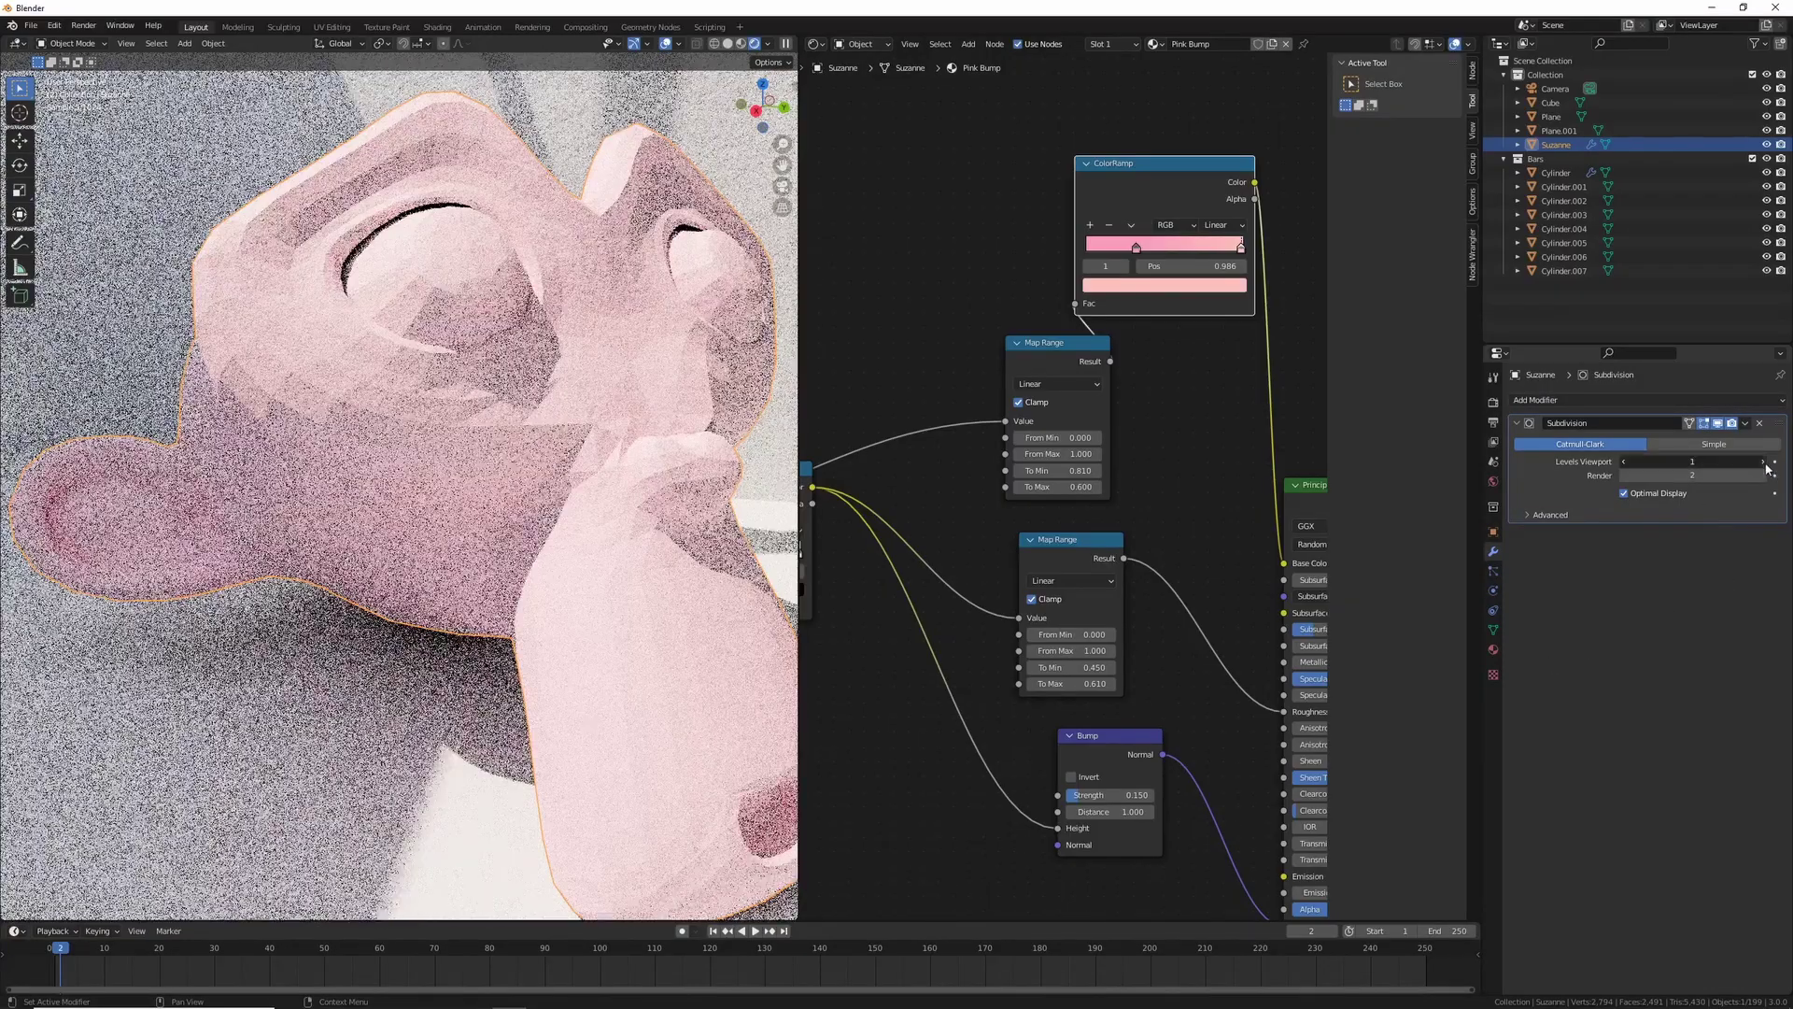
click(1763, 463)
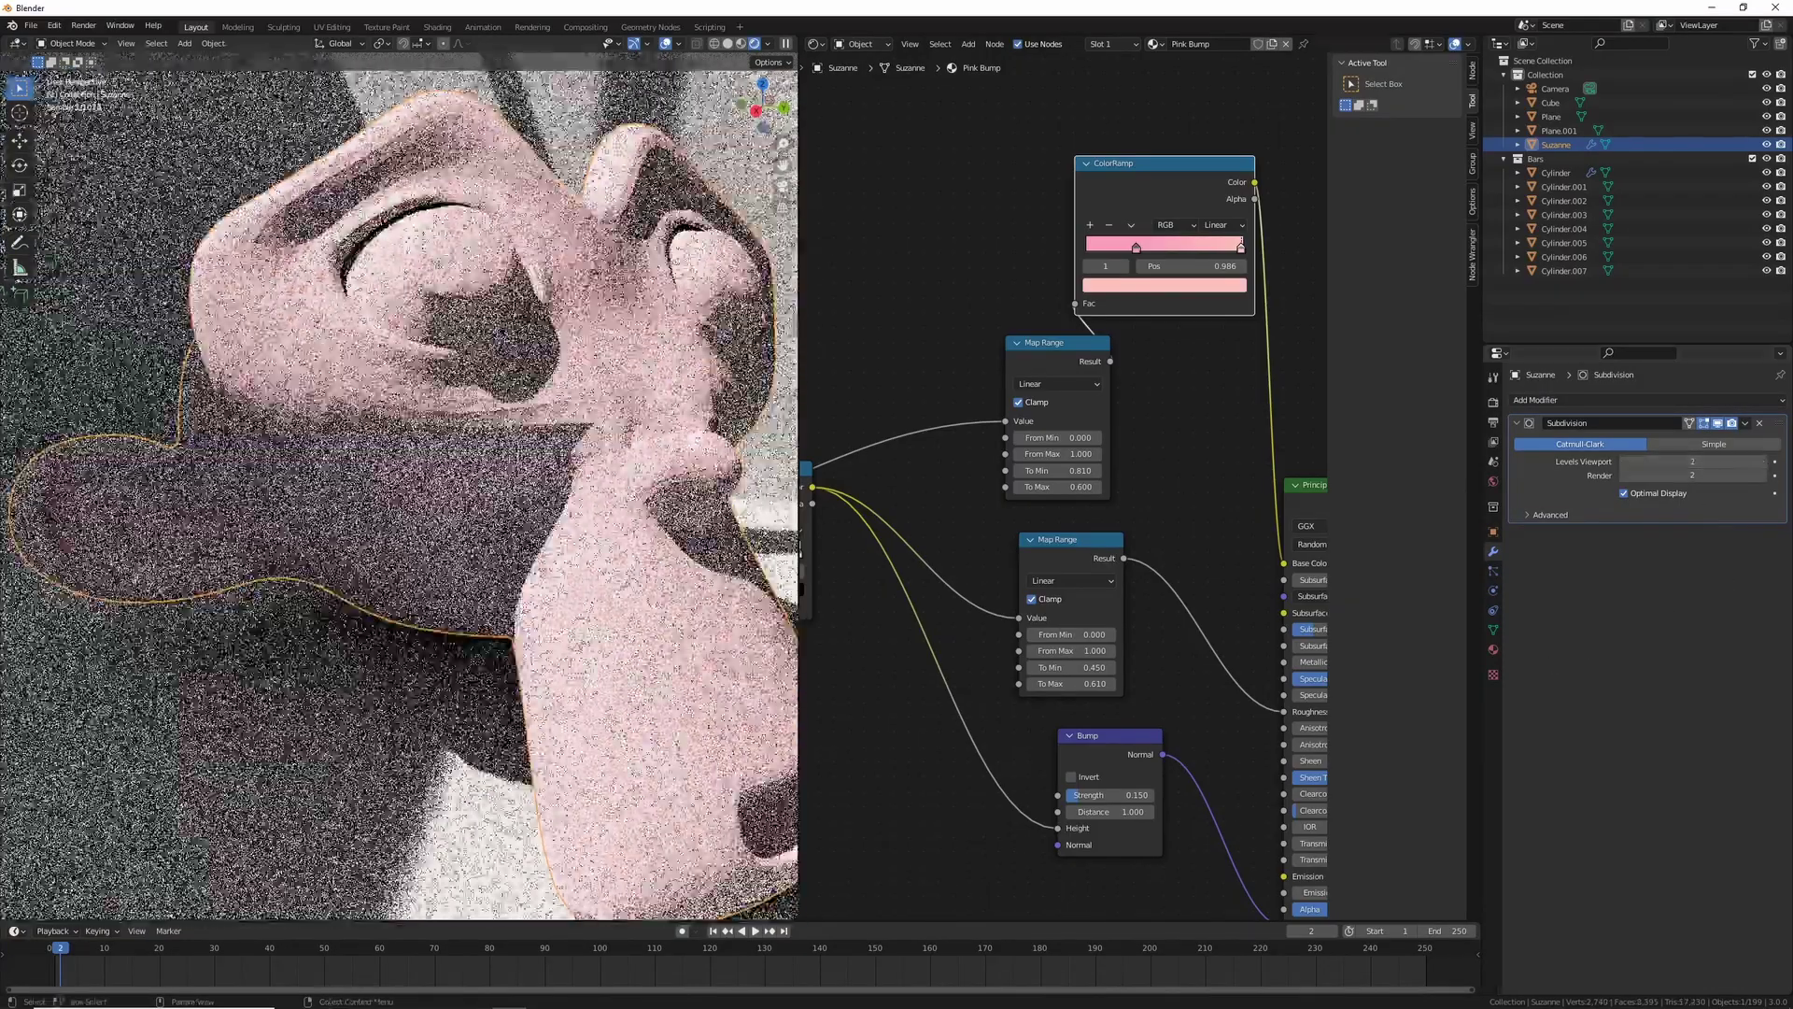
Step: Switch the viewport to Material Preview shading and reselect Suzanne
click(491, 465)
right_click(488, 462)
click(488, 462)
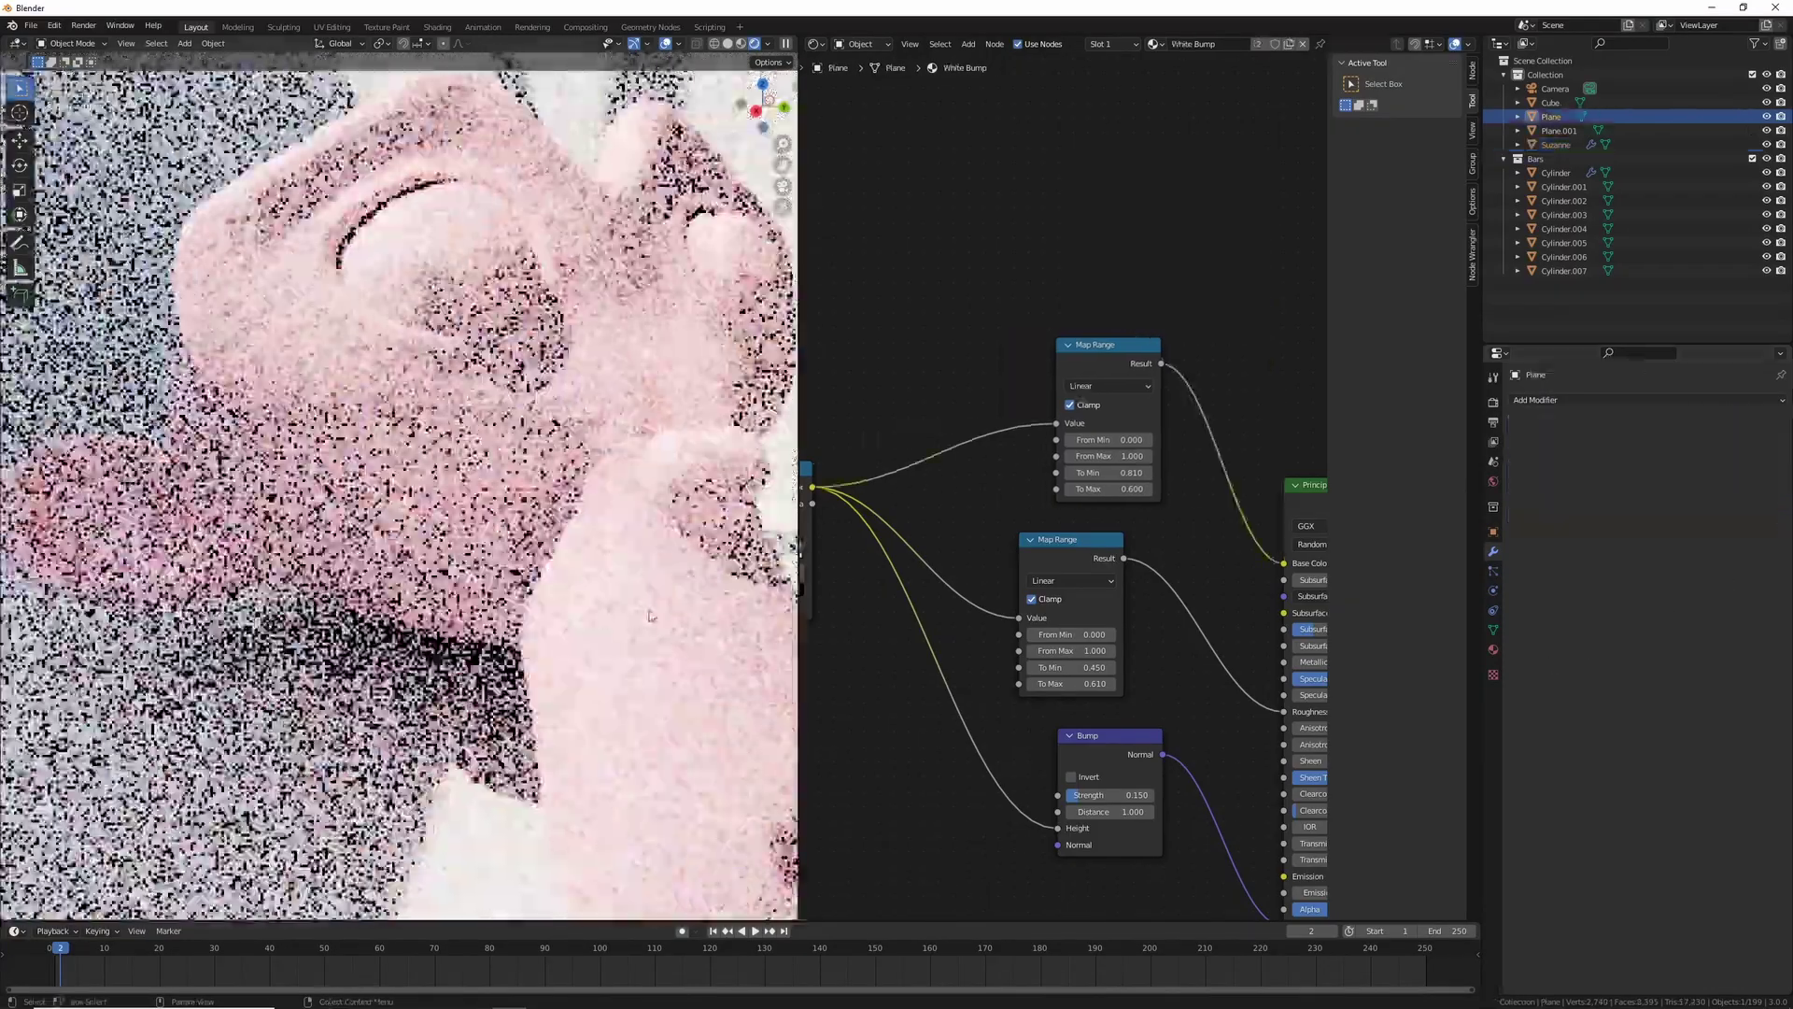
key(z)
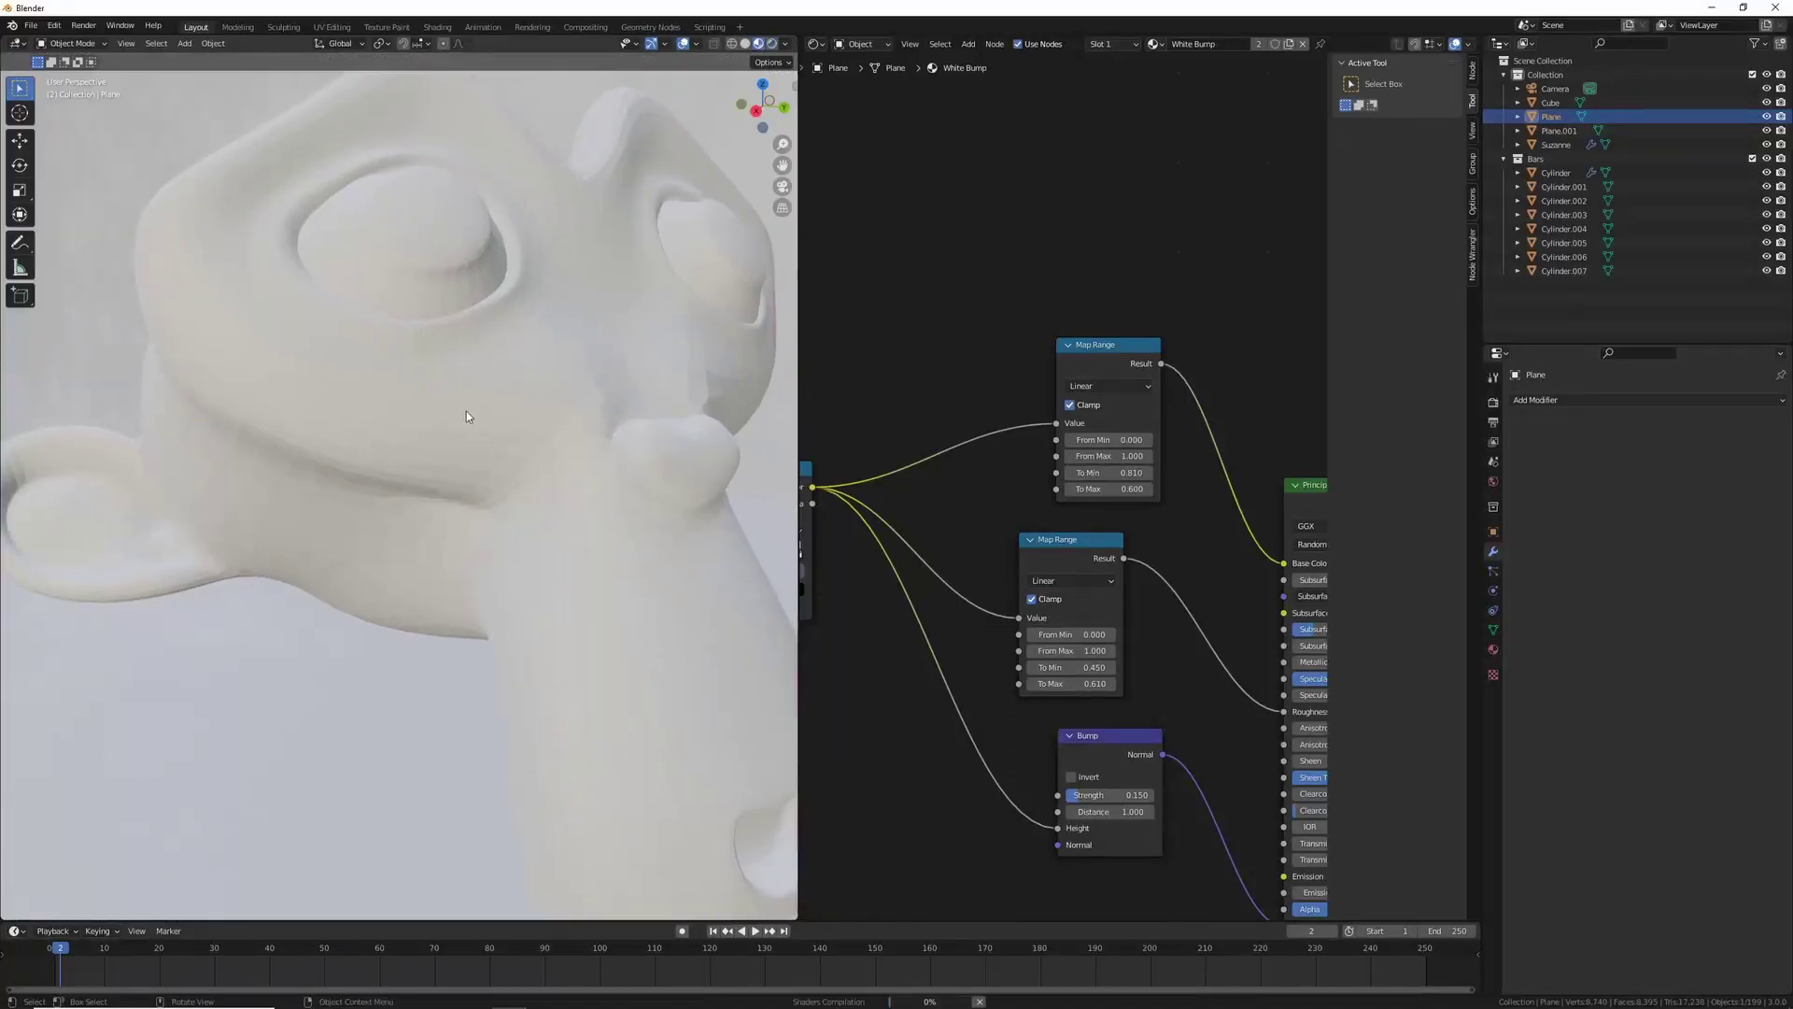
right_click(501, 396)
click(501, 396)
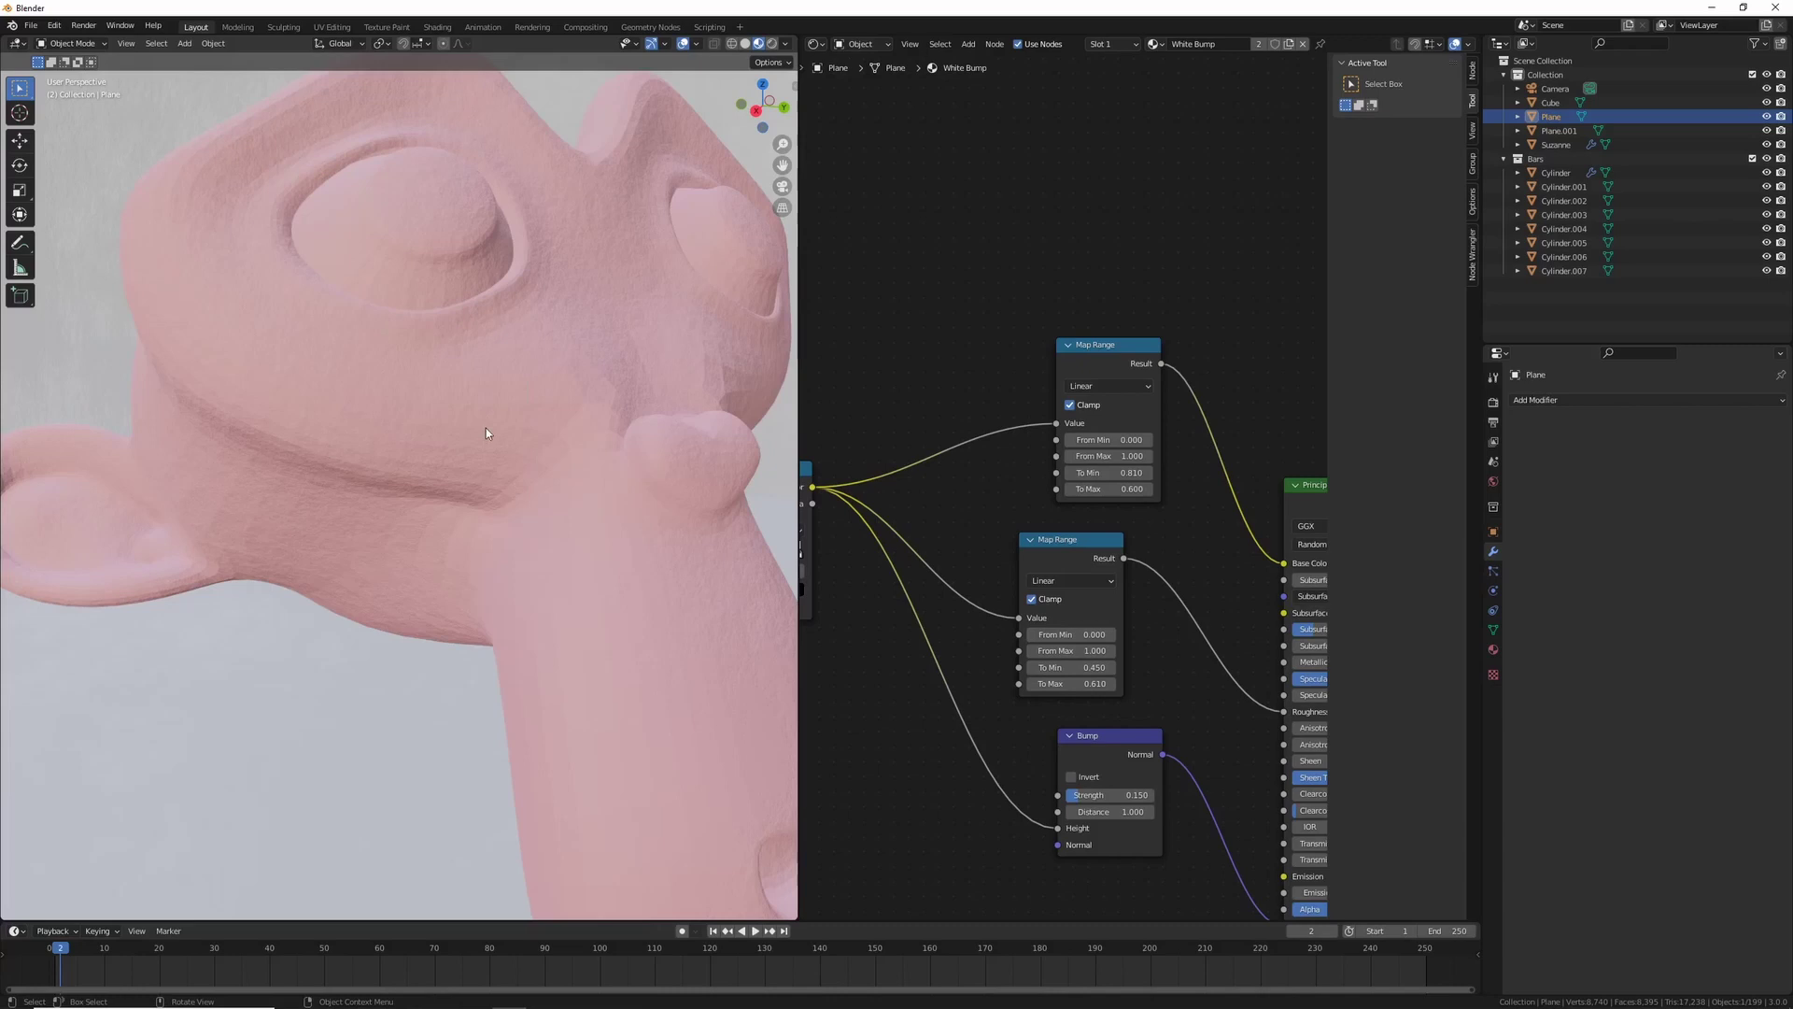
click(479, 436)
right_click(479, 436)
click(475, 433)
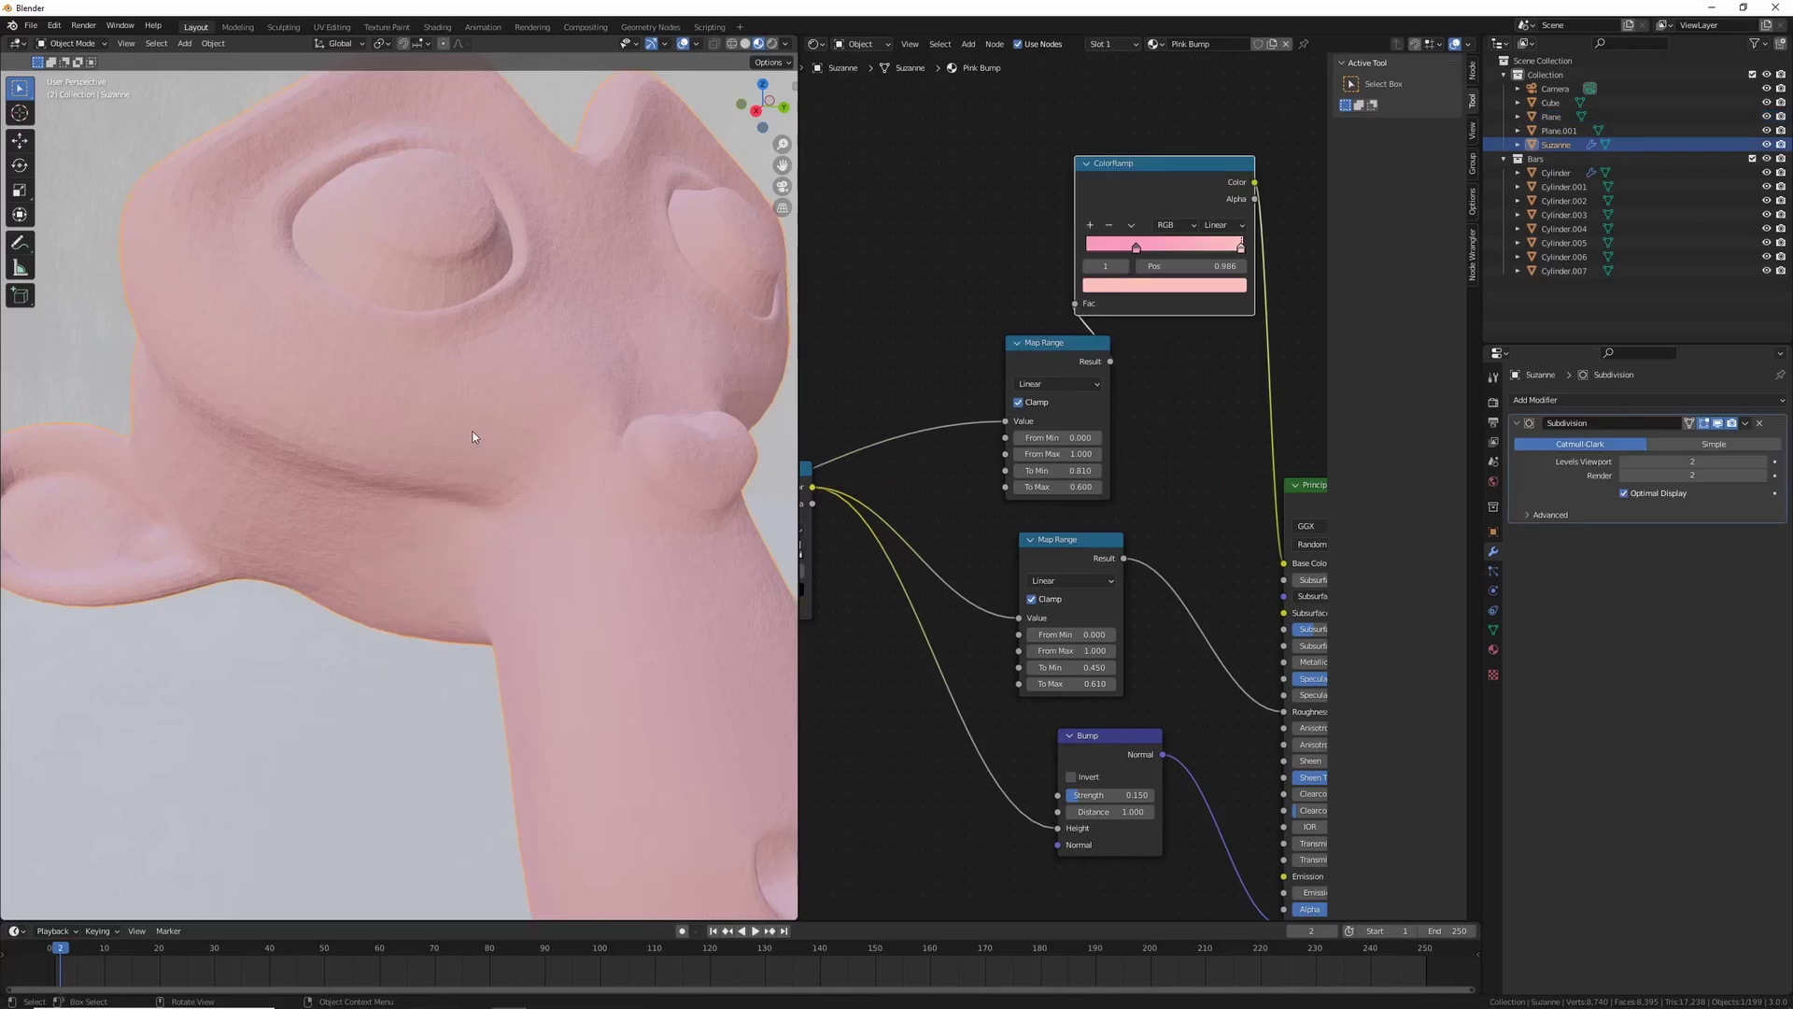
Step: Examine the scale of the bump texture on Suzanne's surface up close and from different angles
click(227, 748)
right_click(227, 748)
click(197, 764)
scroll(597, 536, down, 5)
click(604, 549)
scroll(599, 551, up, 5)
middle_drag(600, 551, 560, 491)
scroll(452, 464, down, 5)
scroll(338, 491, up, 3)
shift+middle_drag(338, 491, 33, 301)
click(289, 390)
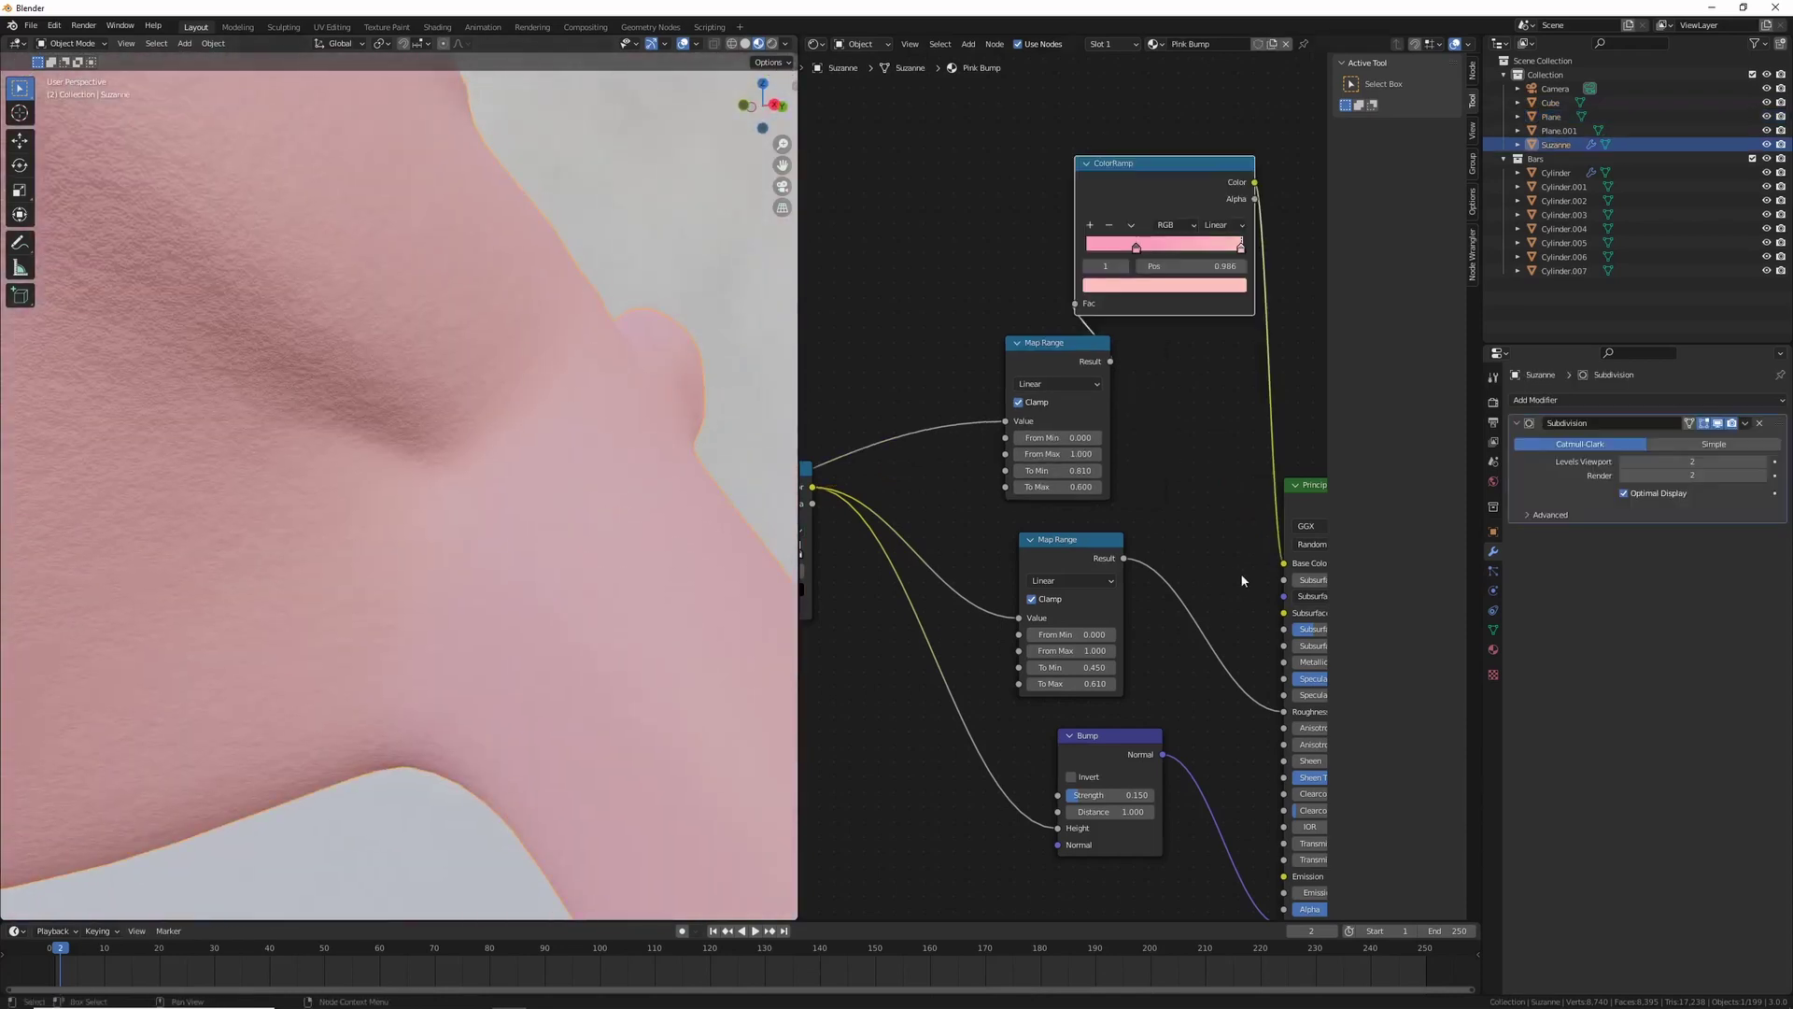
Step: Set the Musgrave Texture scale in the Pink Bump material to 0.010
scroll(1235, 573, down, 3)
middle_drag(1234, 574, 1020, 562)
scroll(1020, 561, up, 5)
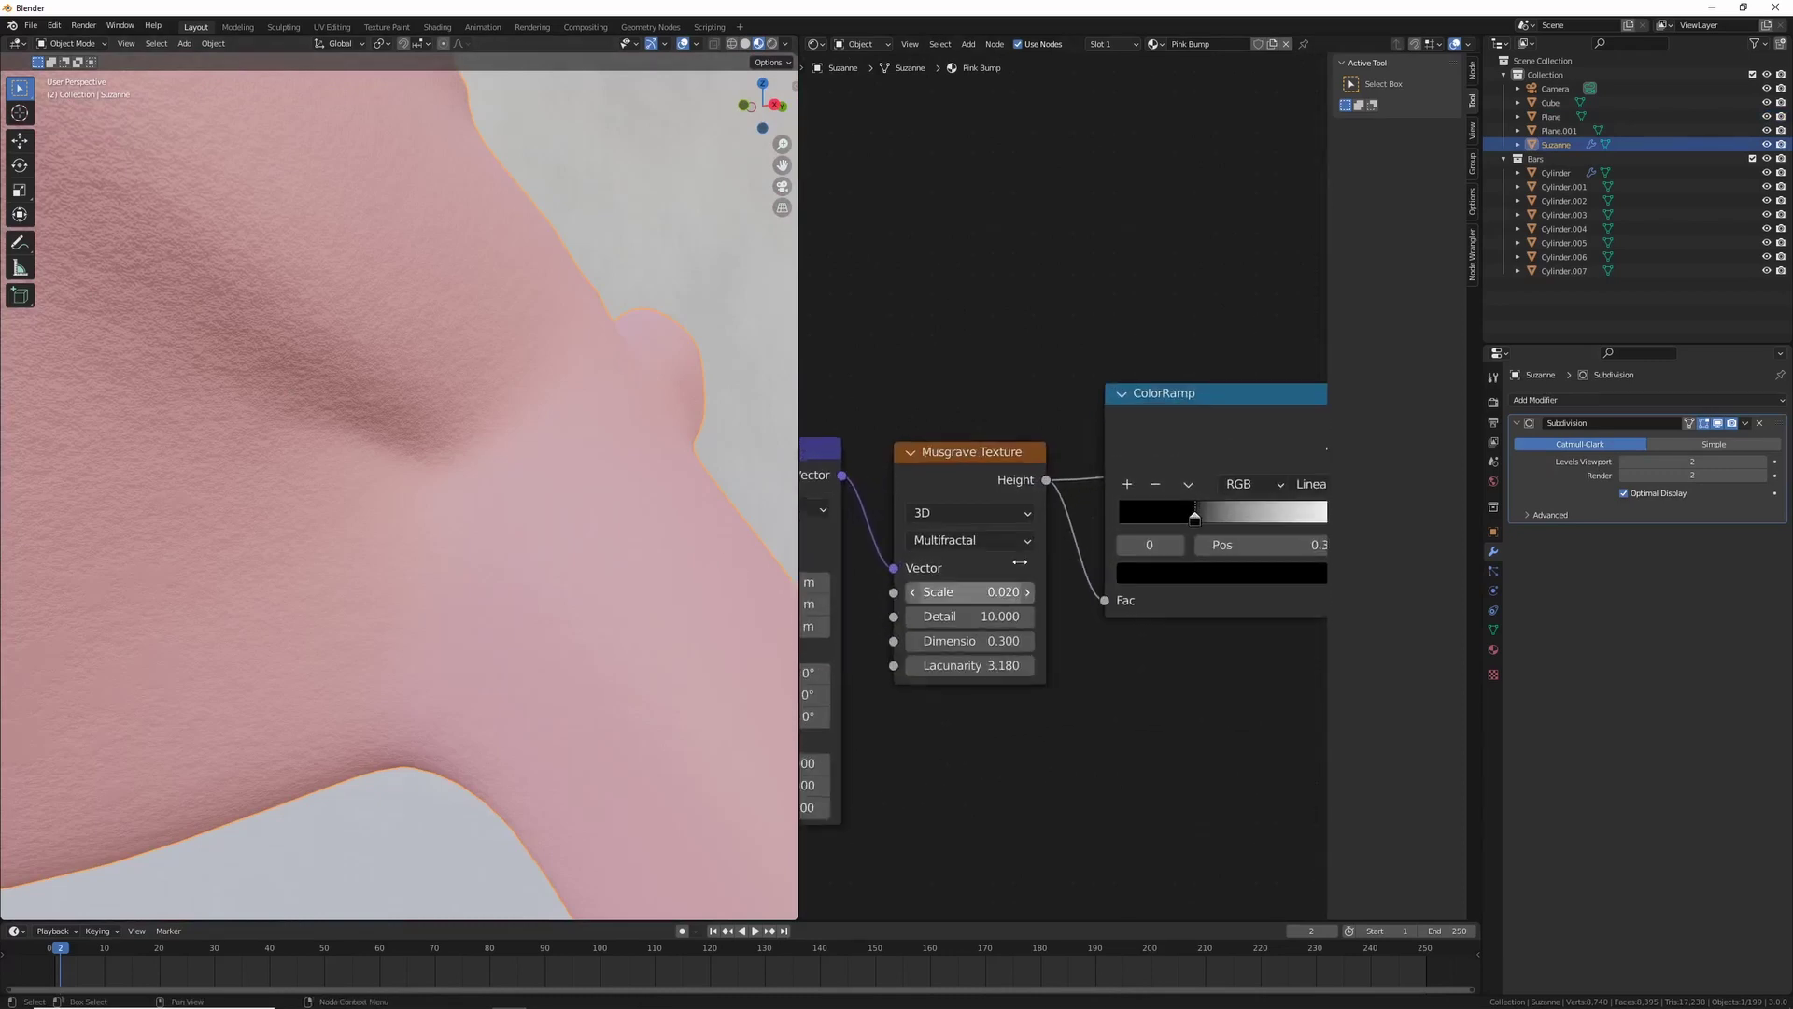
click(1013, 586)
text(0.01)
key(Return)
Step: Return the viewport to the camera view and set the render Max Samples to 256 in Cycles
scroll(508, 587, down, 6)
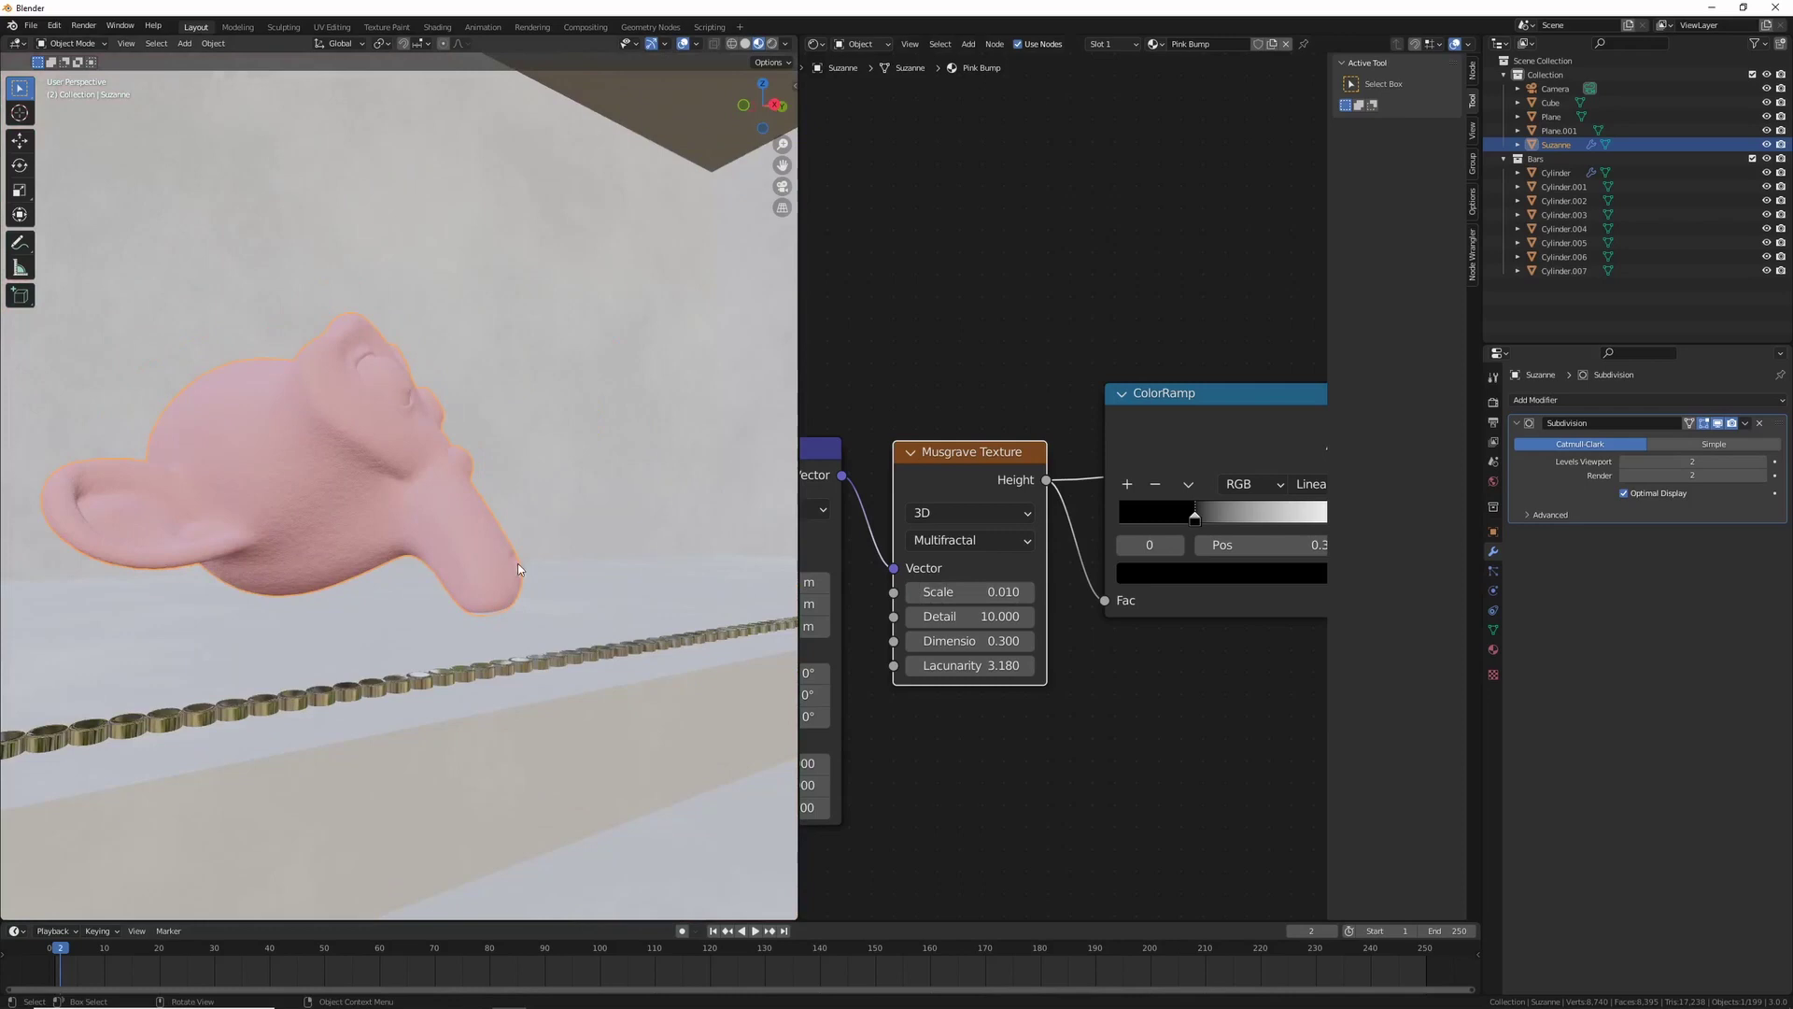
key(KP_0)
scroll(336, 295, down, 5)
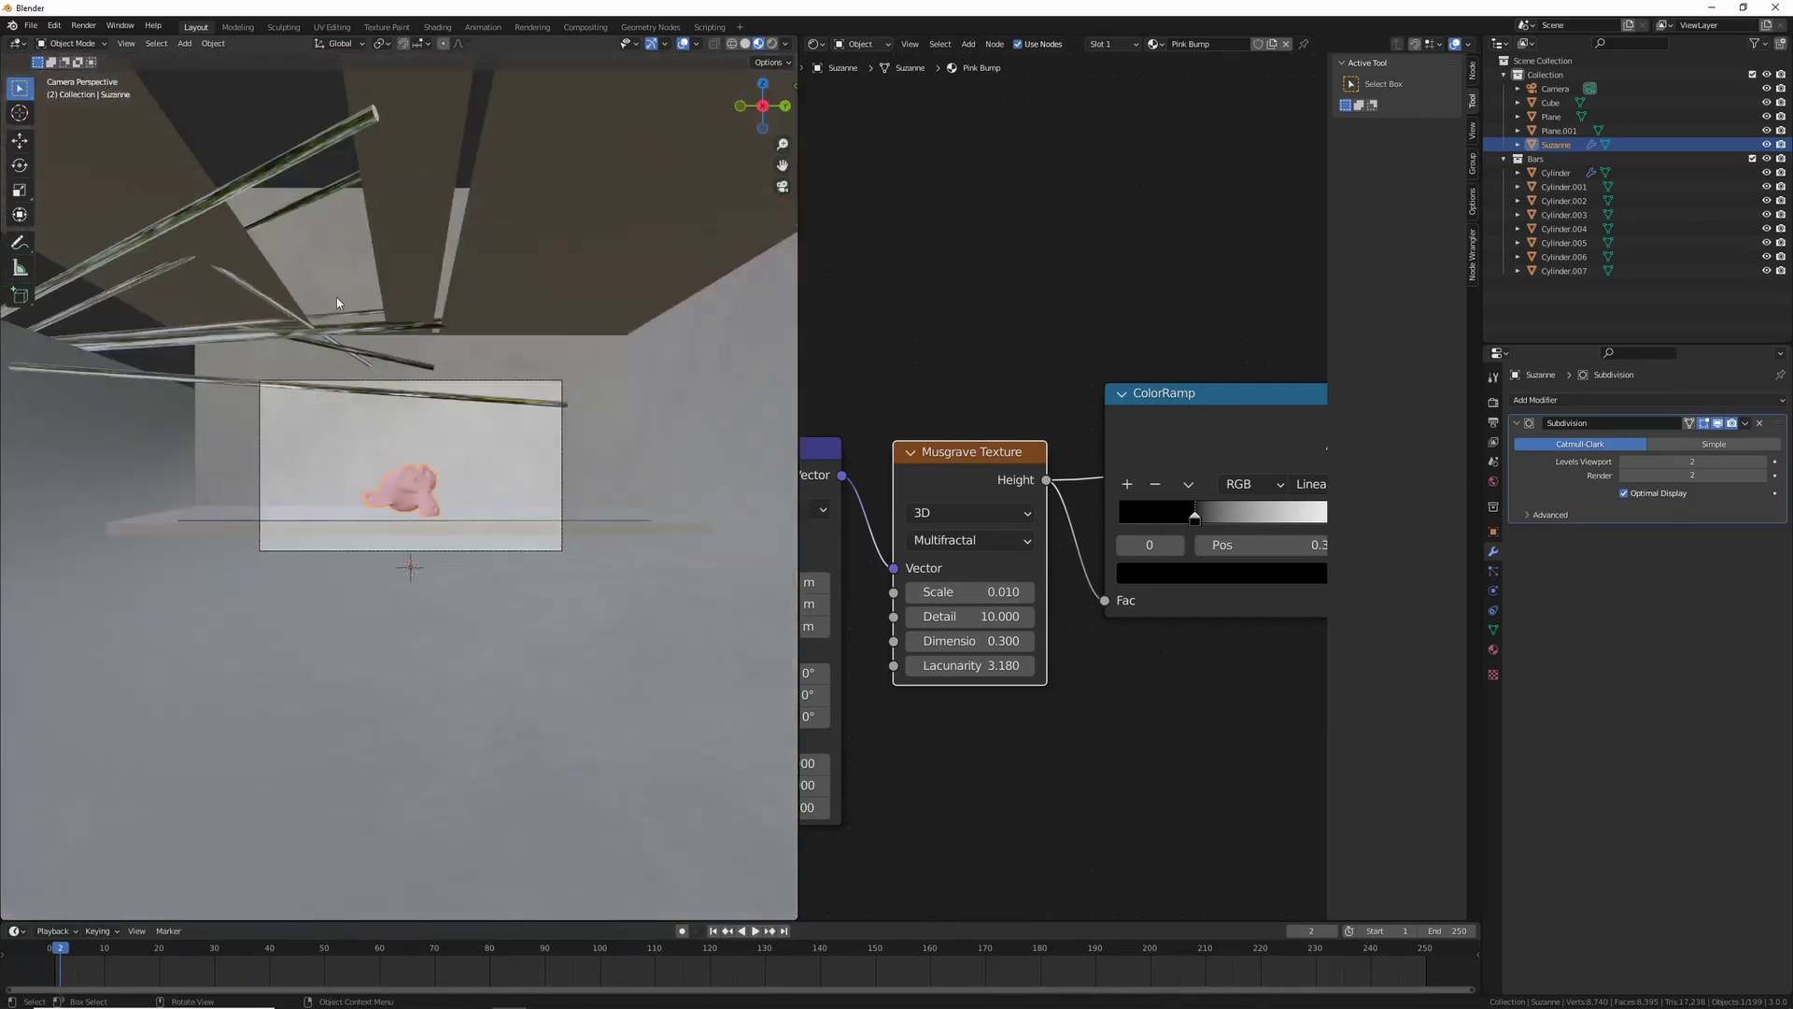
click(1493, 424)
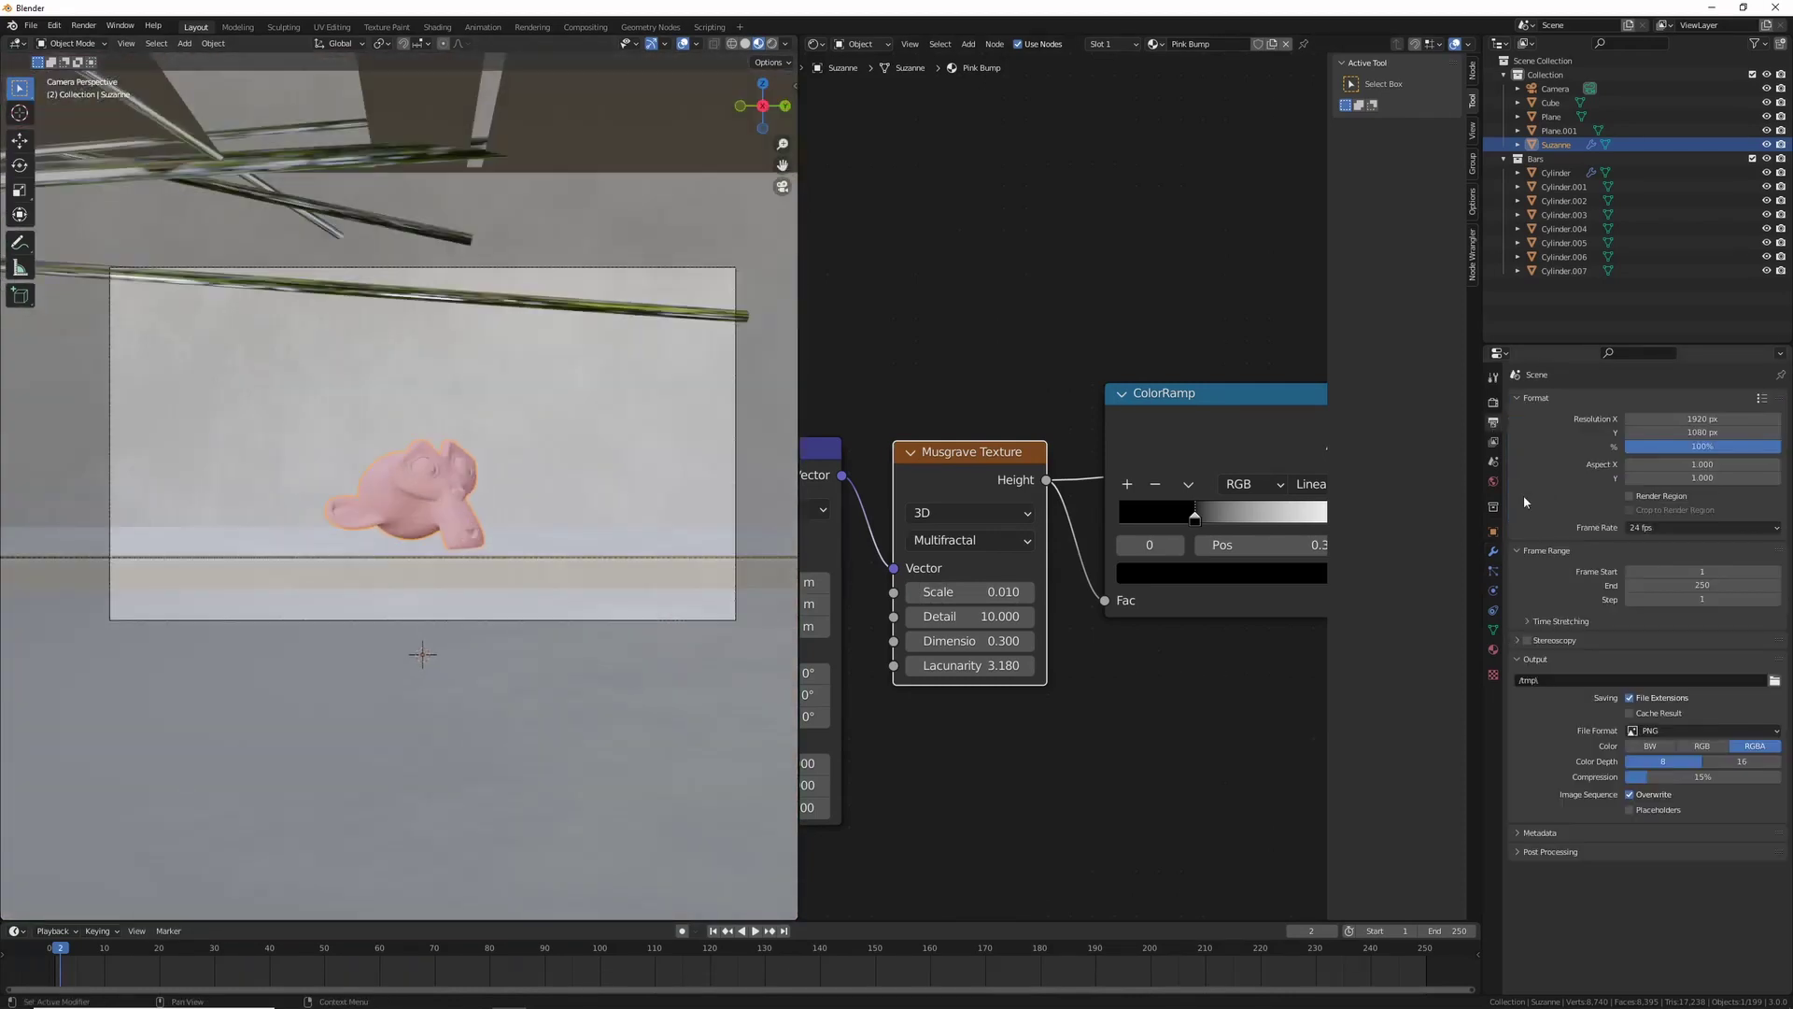
click(1494, 401)
click(1705, 606)
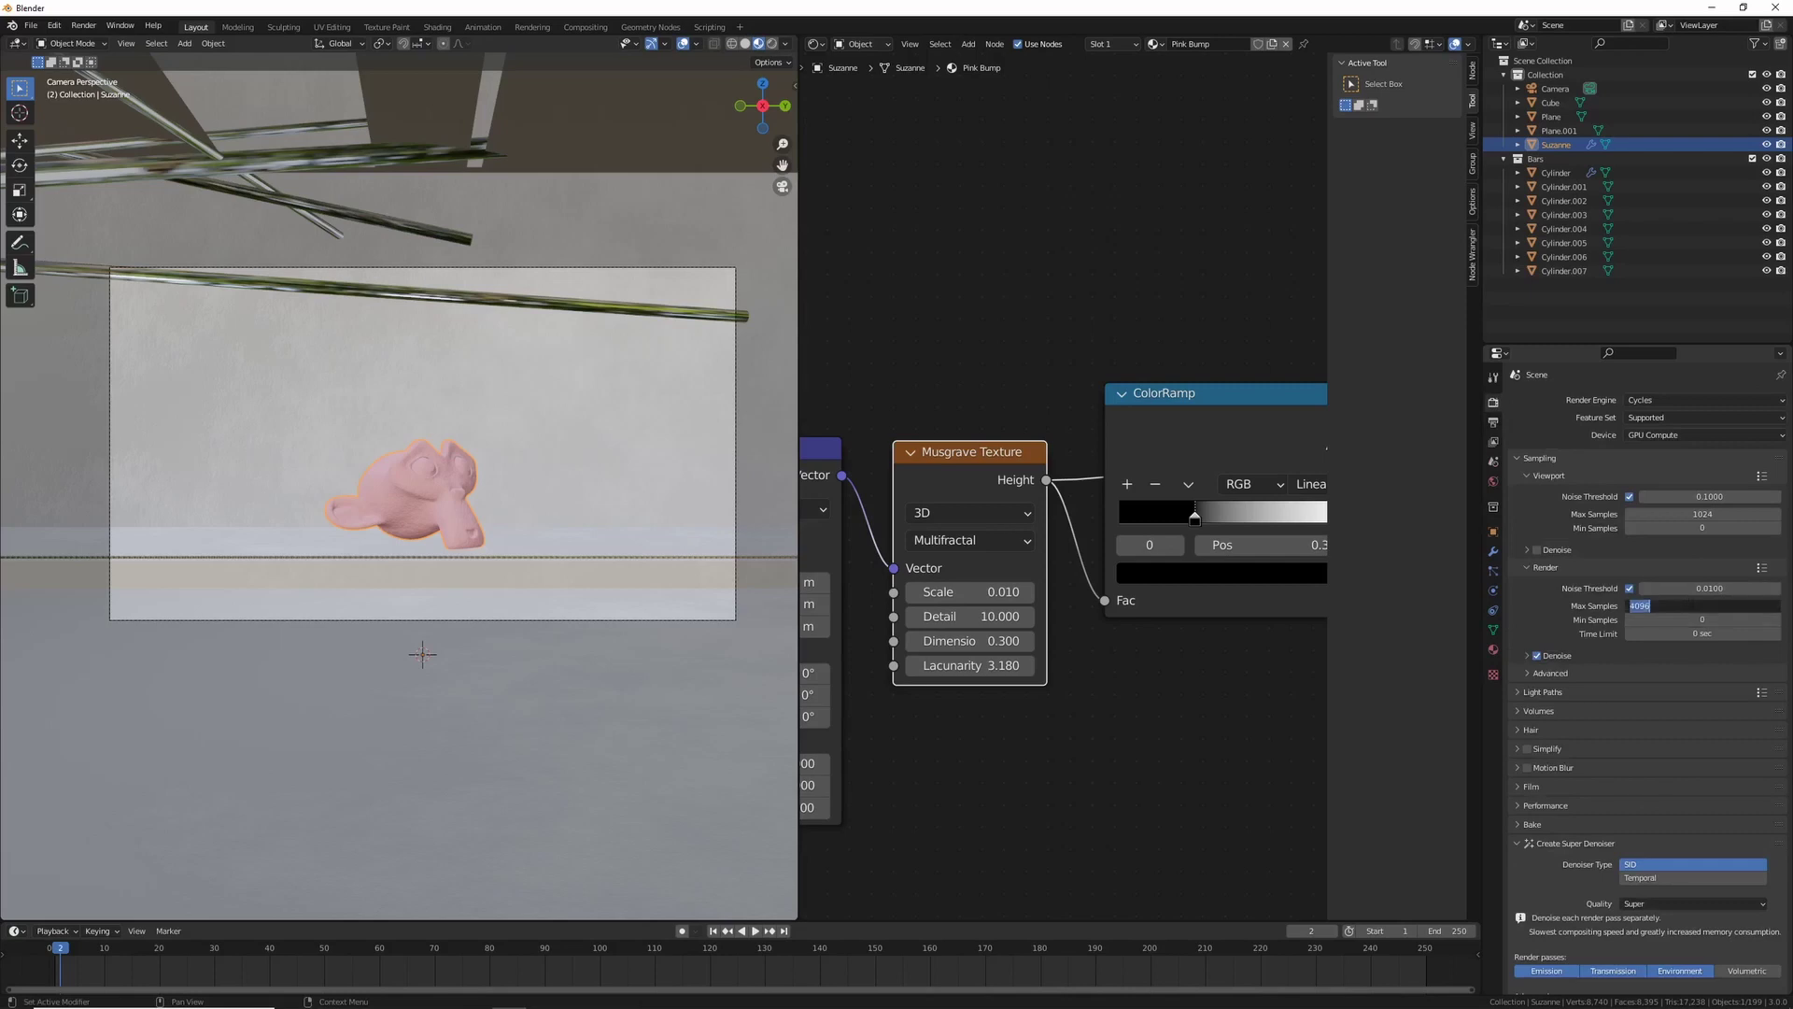
text(256)
key(Return)
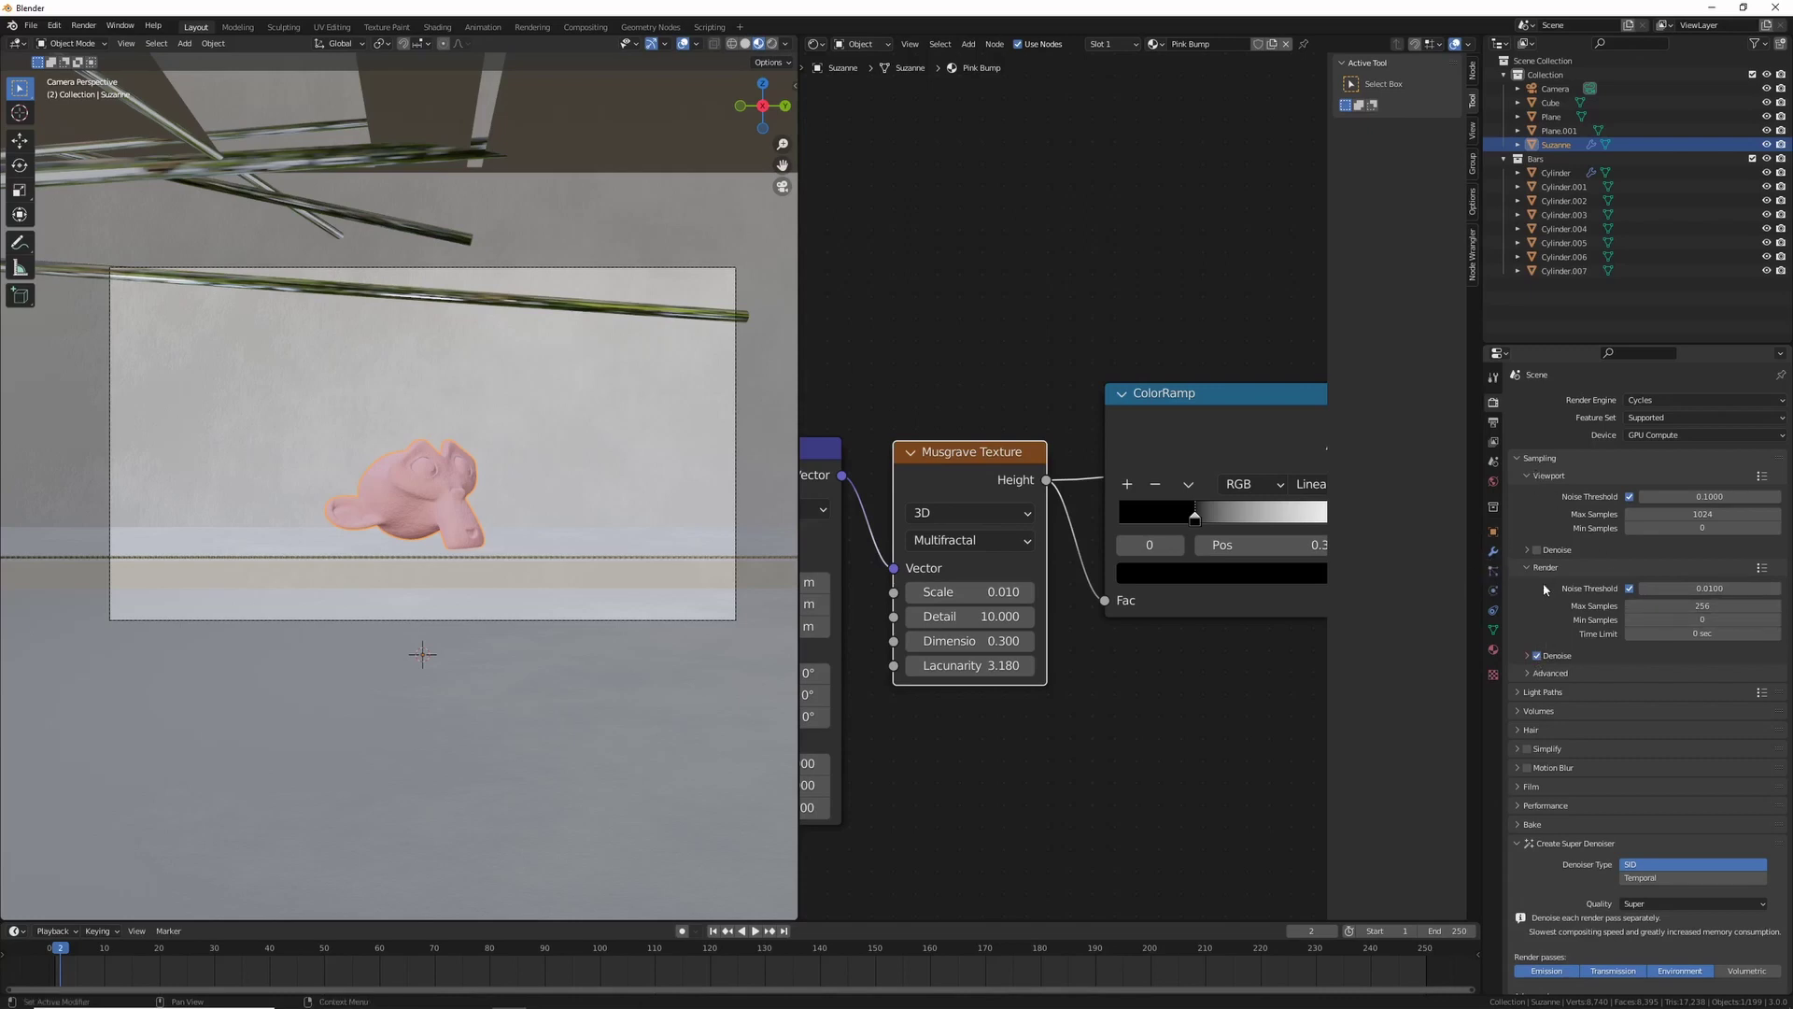
Step: Render the image in a maximized render window, check it, and return to the main Blender window
click(84, 26)
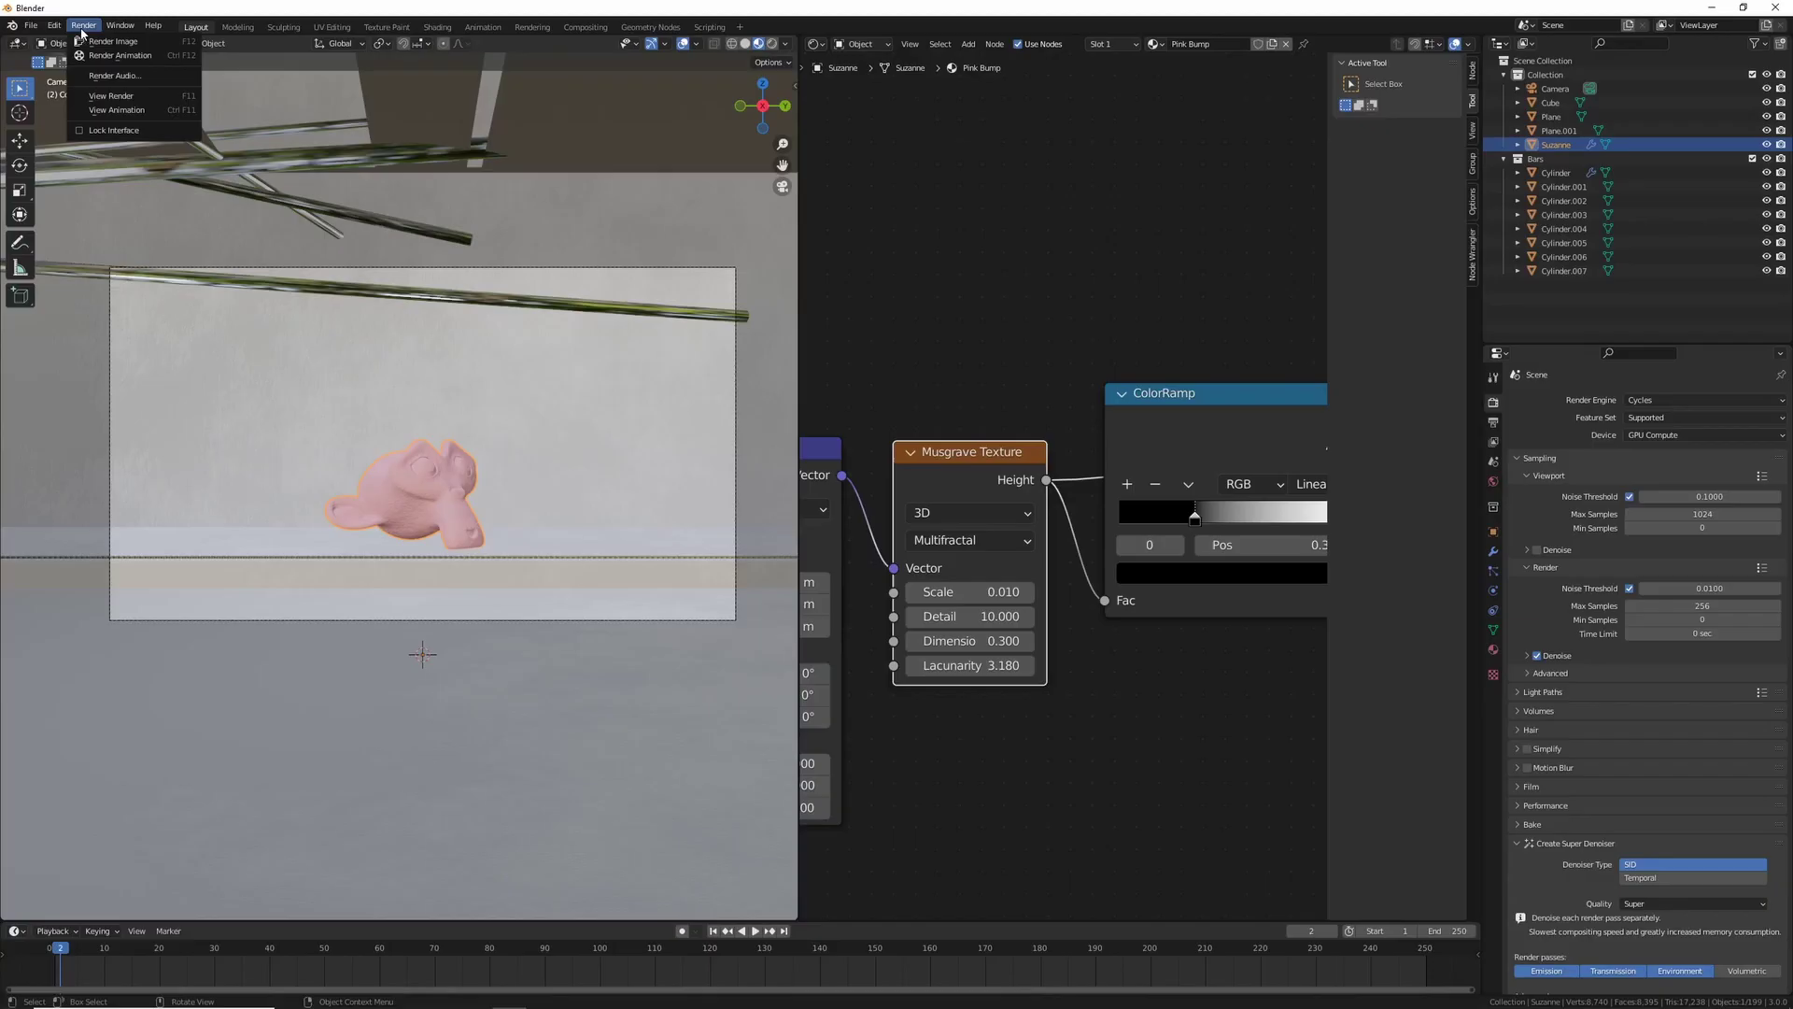
click(107, 43)
double_click(516, 16)
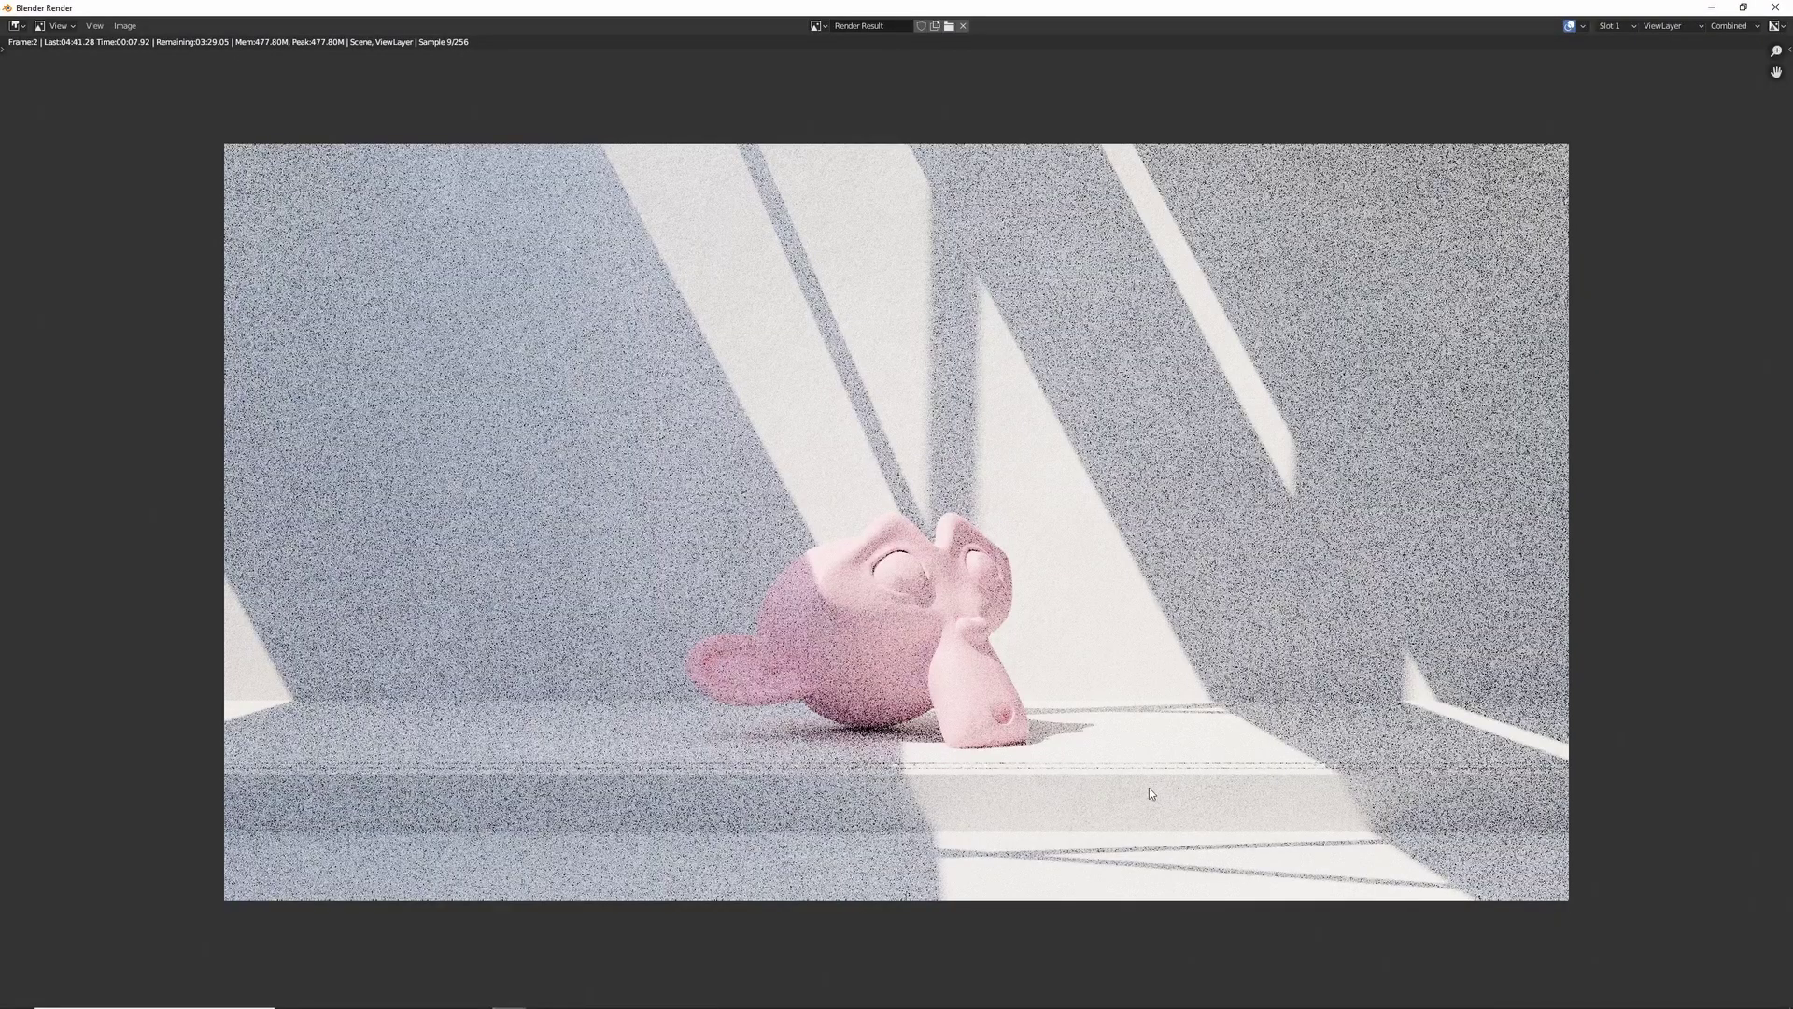
key(alt+Tab)
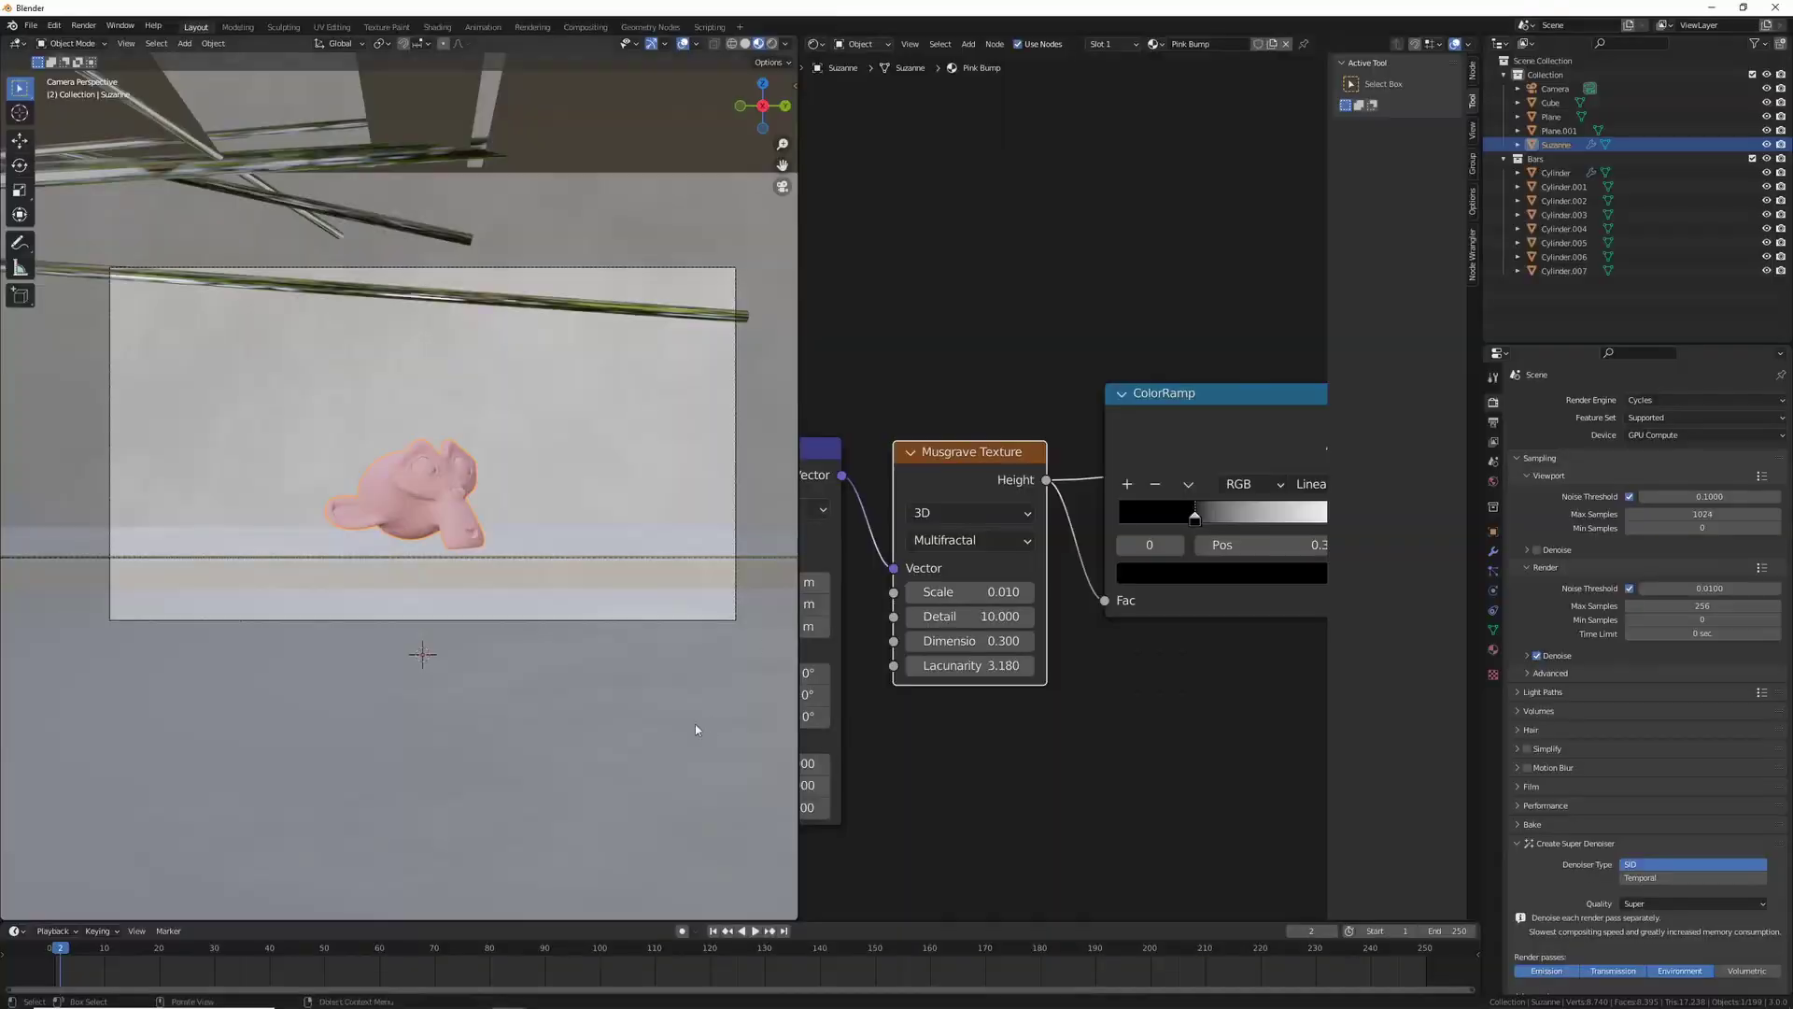
Step: Select the row of small cylinders below Suzanne and move it about 0.2 m along the global X axis
click(501, 566)
scroll(497, 566, up, 4)
middle_drag(474, 629, 443, 540)
scroll(430, 607, up, 4)
middle_drag(416, 665, 507, 577)
key(g)
key(x)
right_click(454, 627)
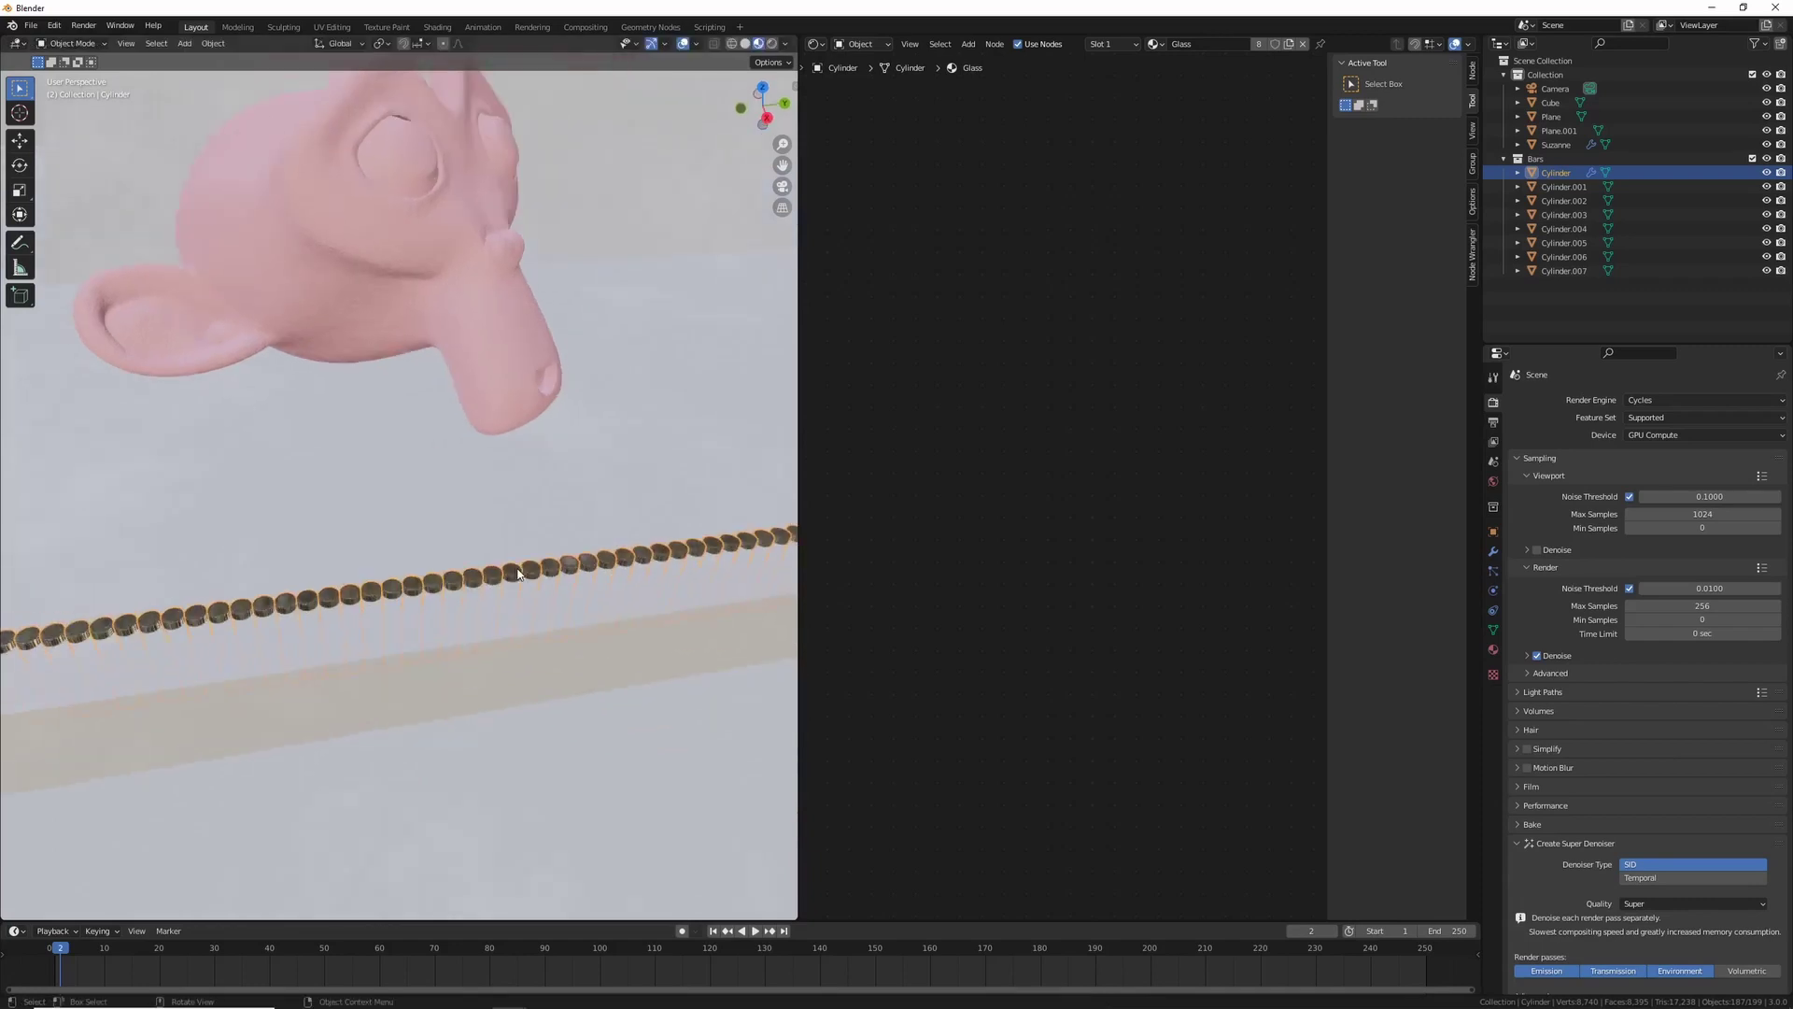
key(g)
key(x)
drag(448, 522, 597, 670)
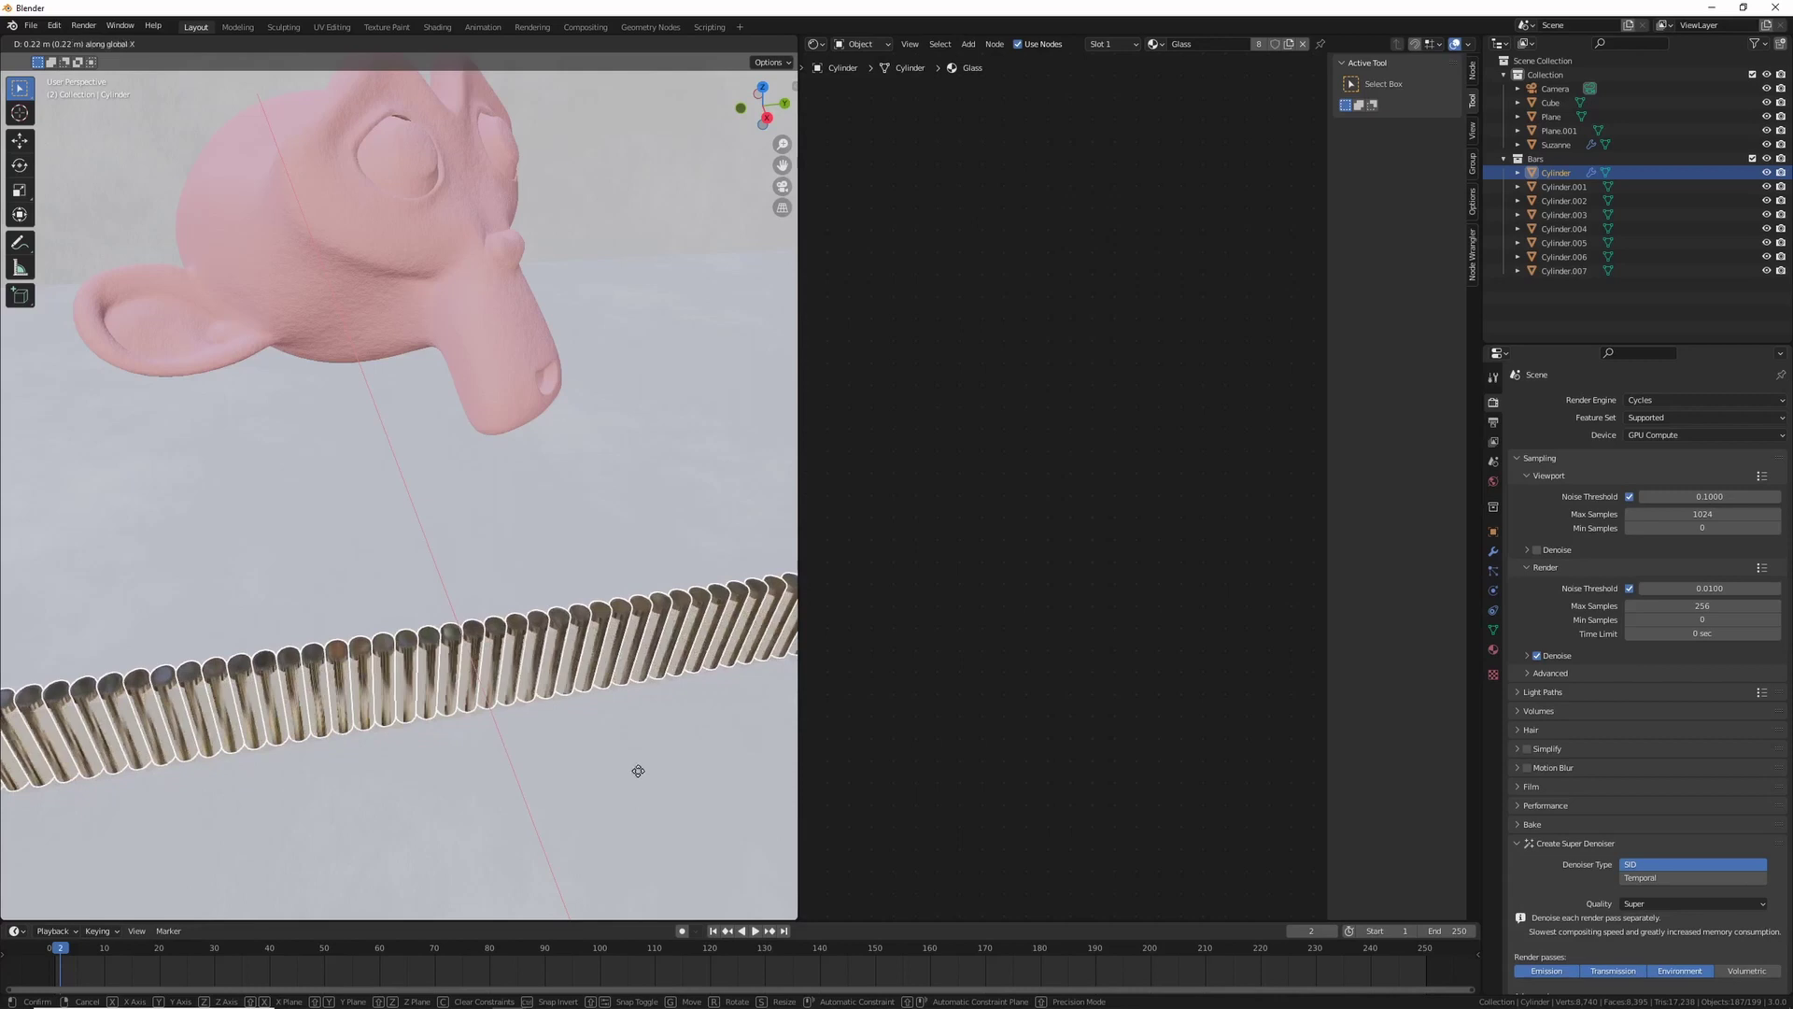
click(613, 725)
Step: Lower the row of small cylinders about 0.03 m along the global Z axis
middle_drag(613, 725, 698, 586)
key(g)
key(z)
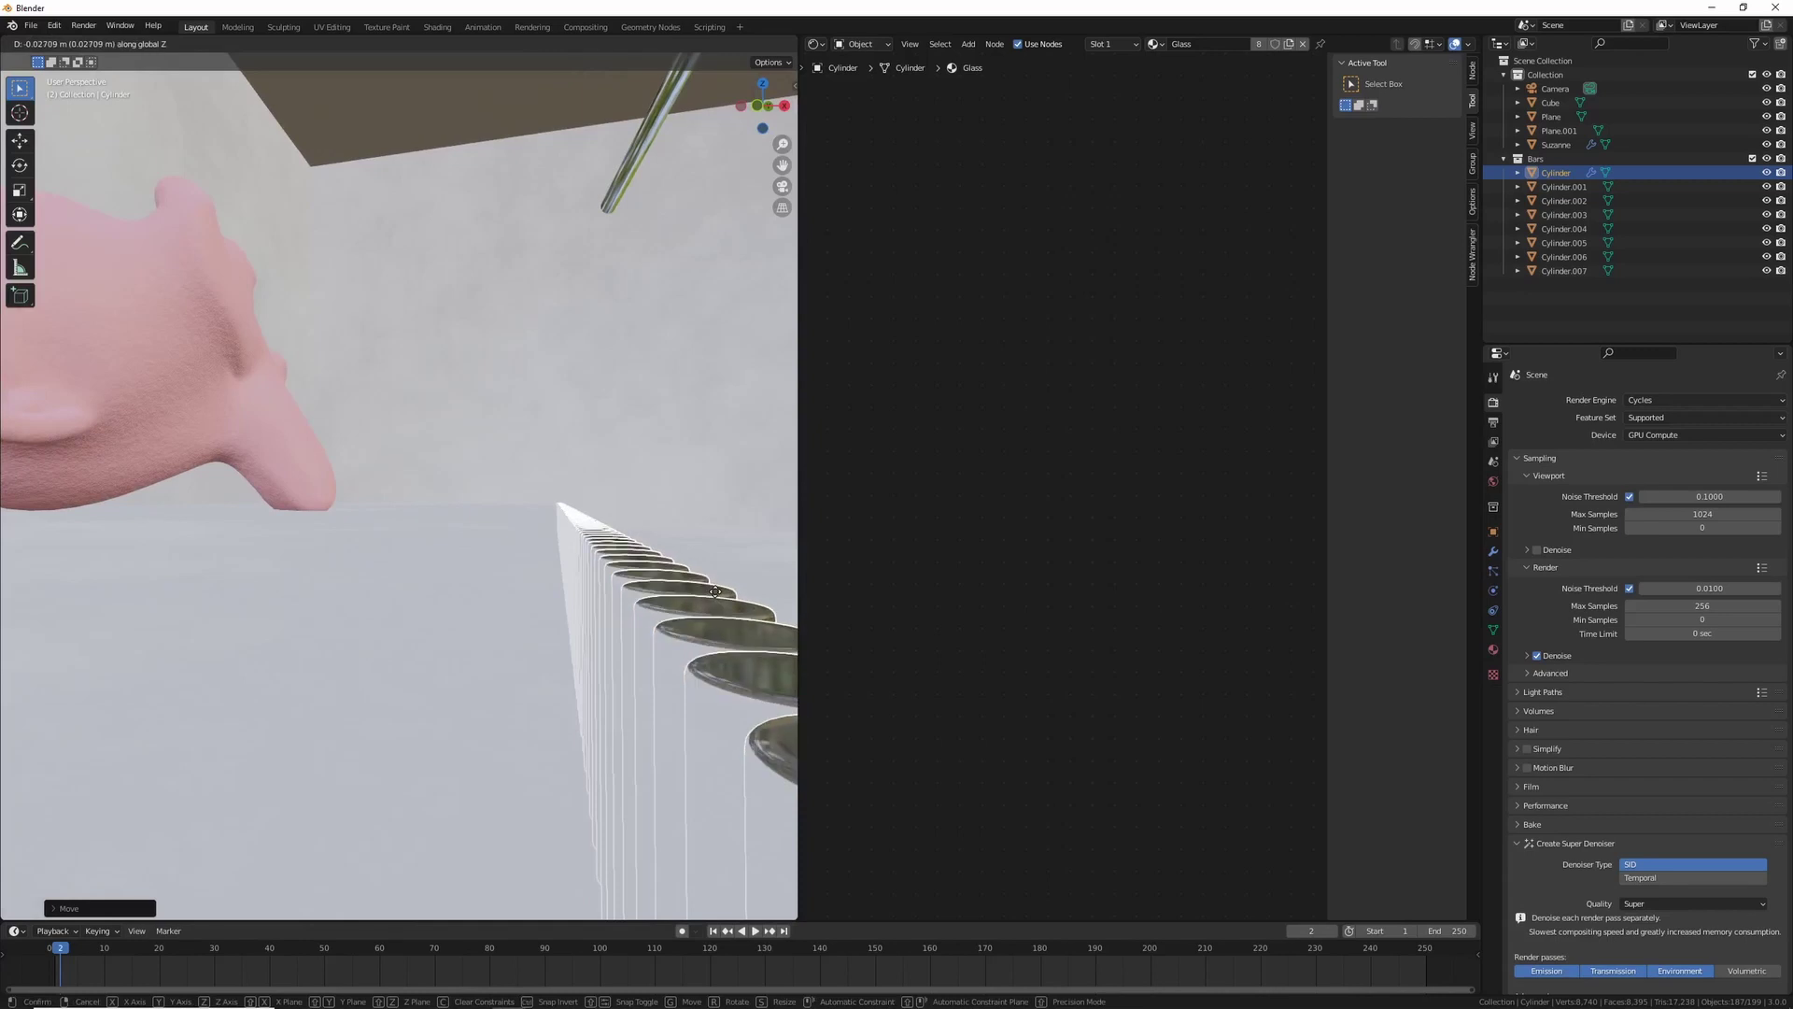
click(707, 585)
Step: Assign the existing White Bump material to the row of small cylinders in place of Glass
middle_drag(707, 586, 580, 606)
scroll(423, 557, up, 3)
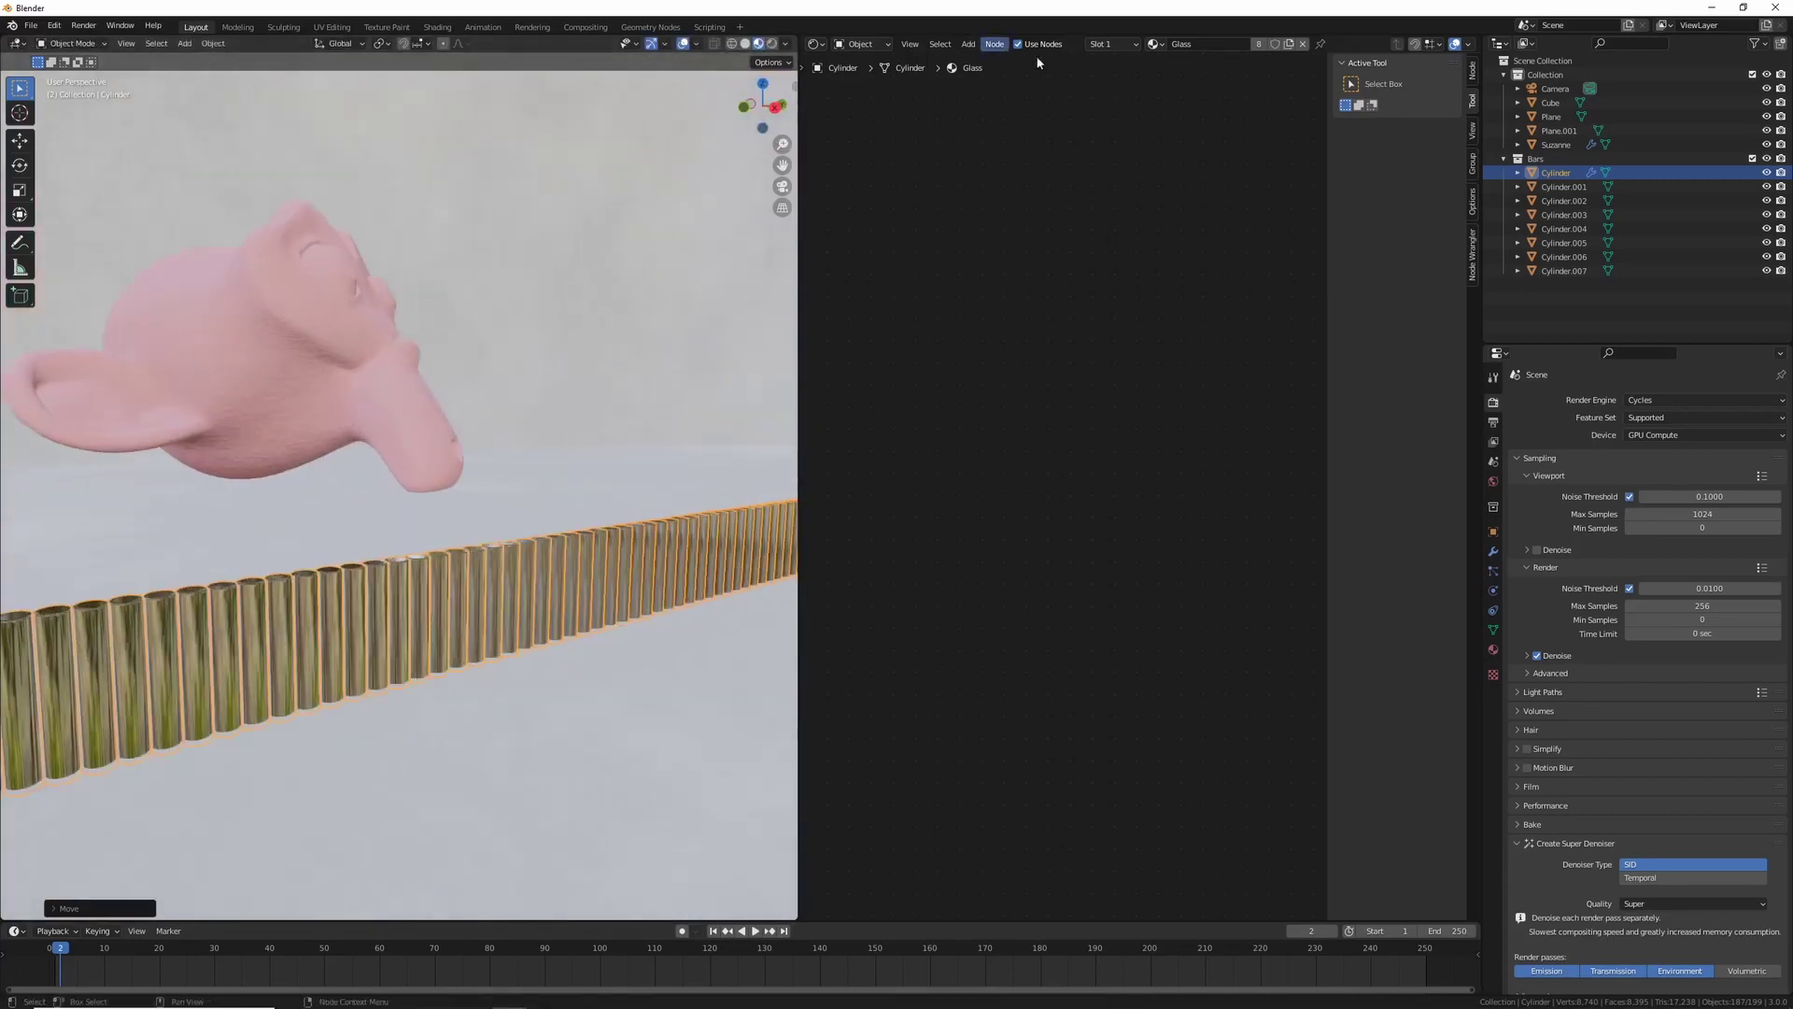
click(1154, 44)
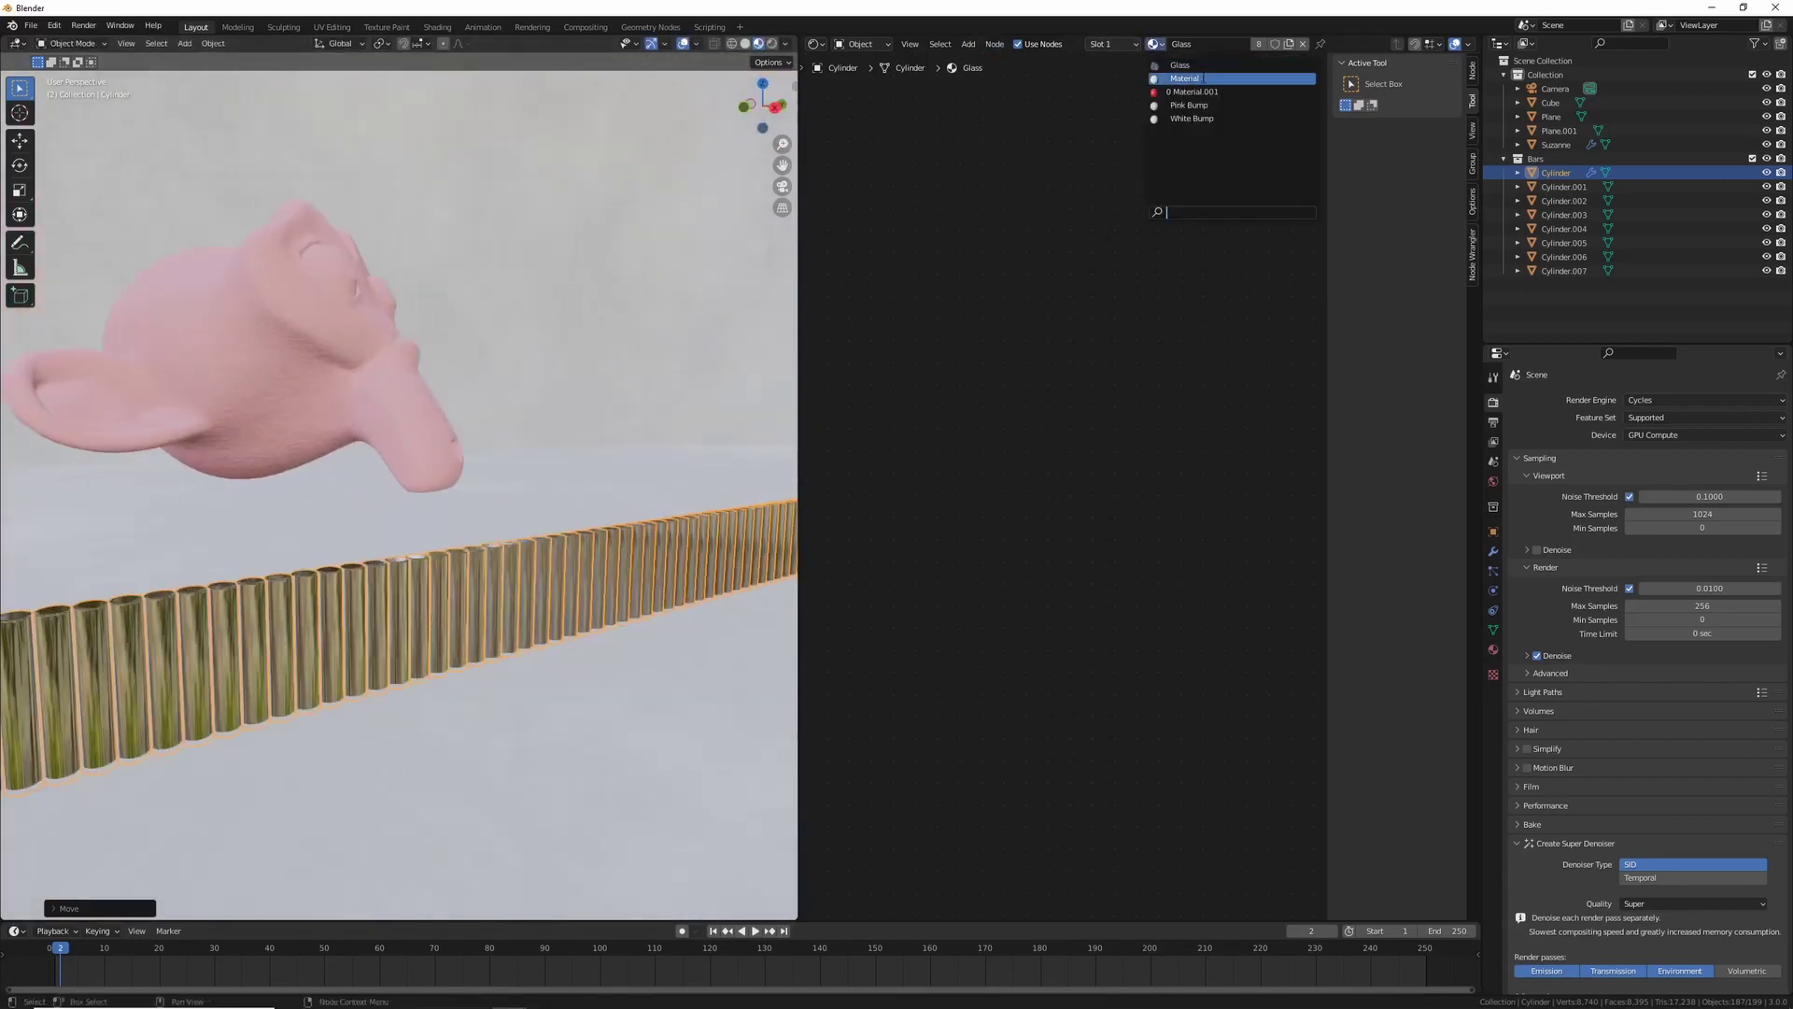
click(1192, 119)
scroll(439, 566, up, 6)
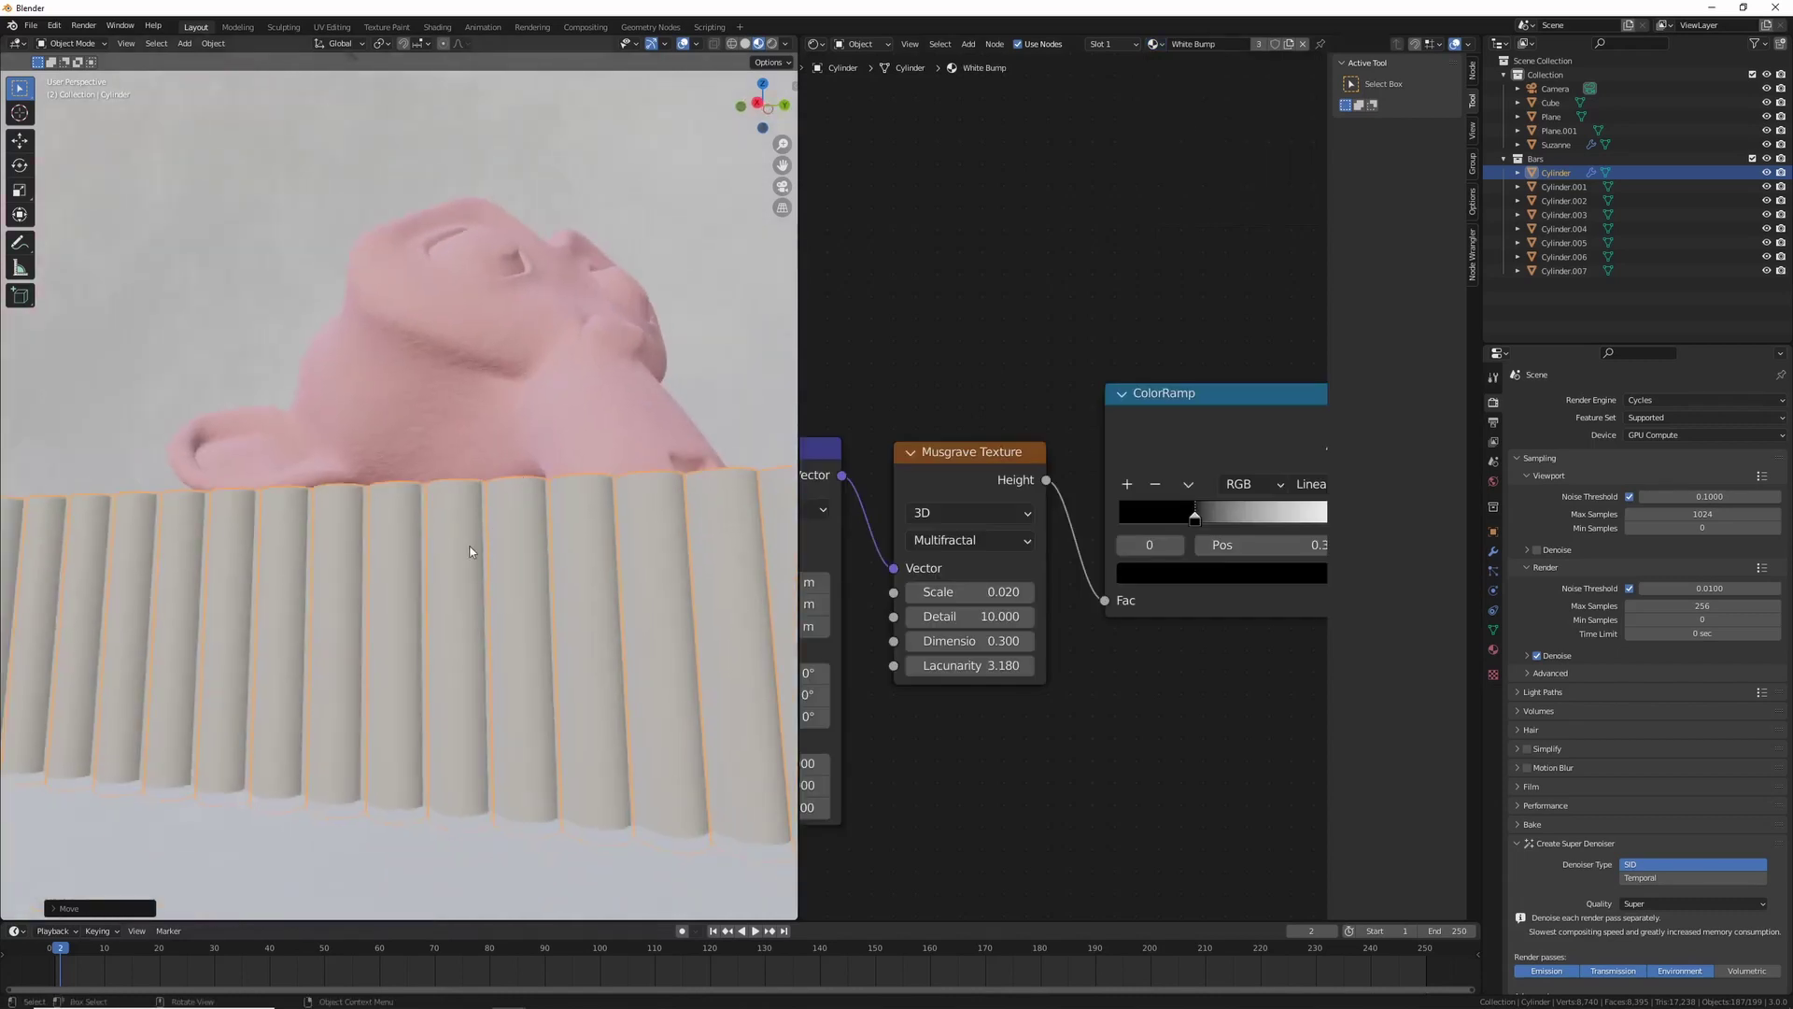
mouse_move(439, 566)
middle_down()
mouse_move(395, 562)
mouse_move(440, 583)
middle_up()
scroll(362, 557, down, 8)
Step: Render the camera view to check the cylinder row, then stop the render and return to the scene
key(KP_0)
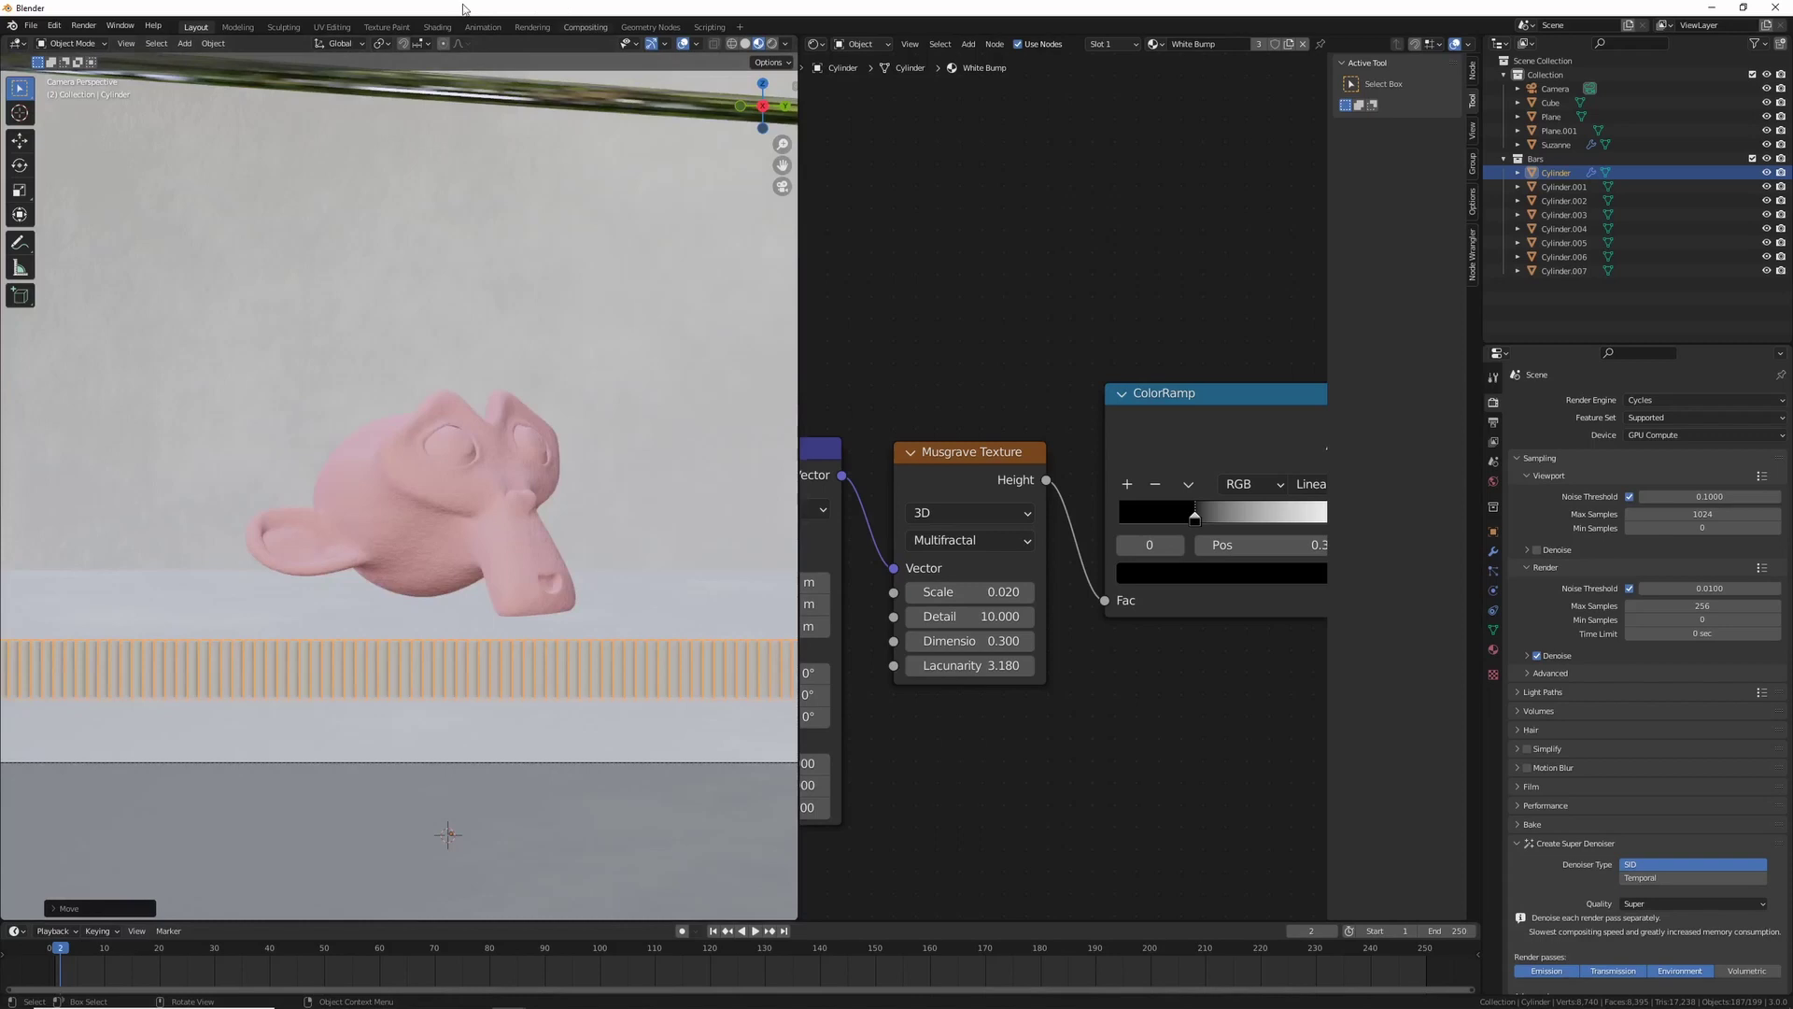
click(85, 28)
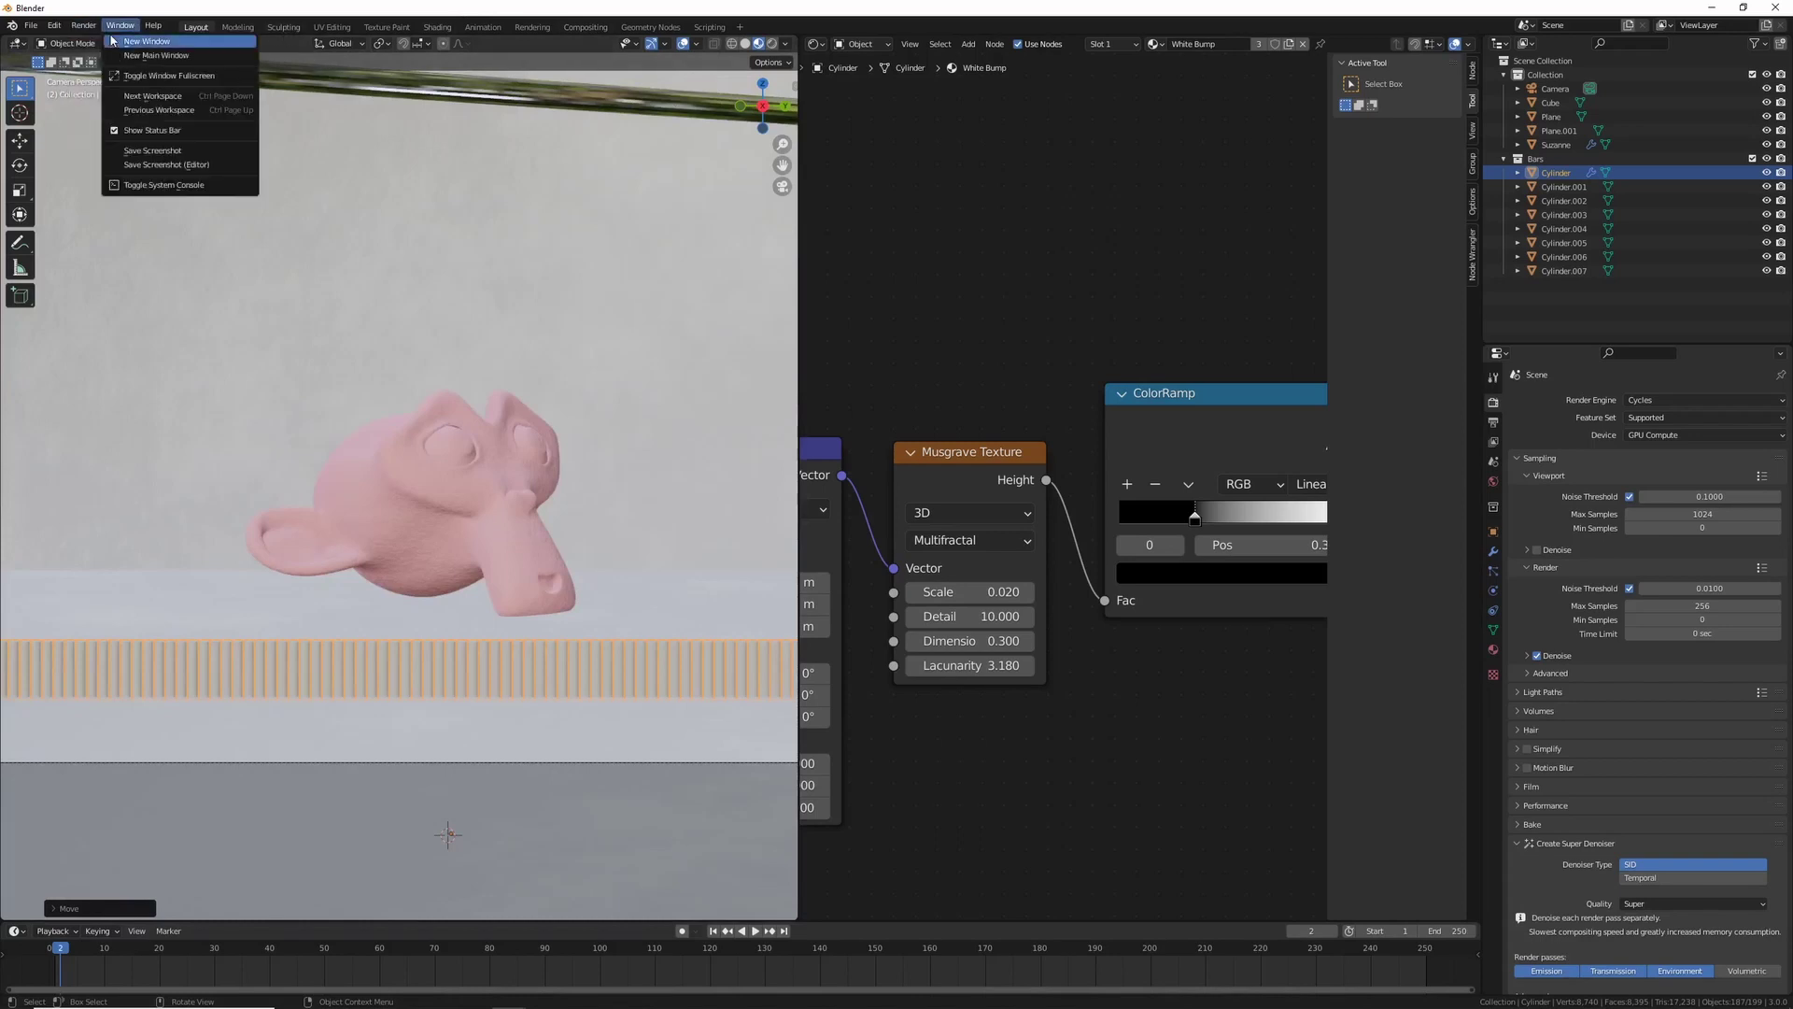
click(82, 28)
click(103, 44)
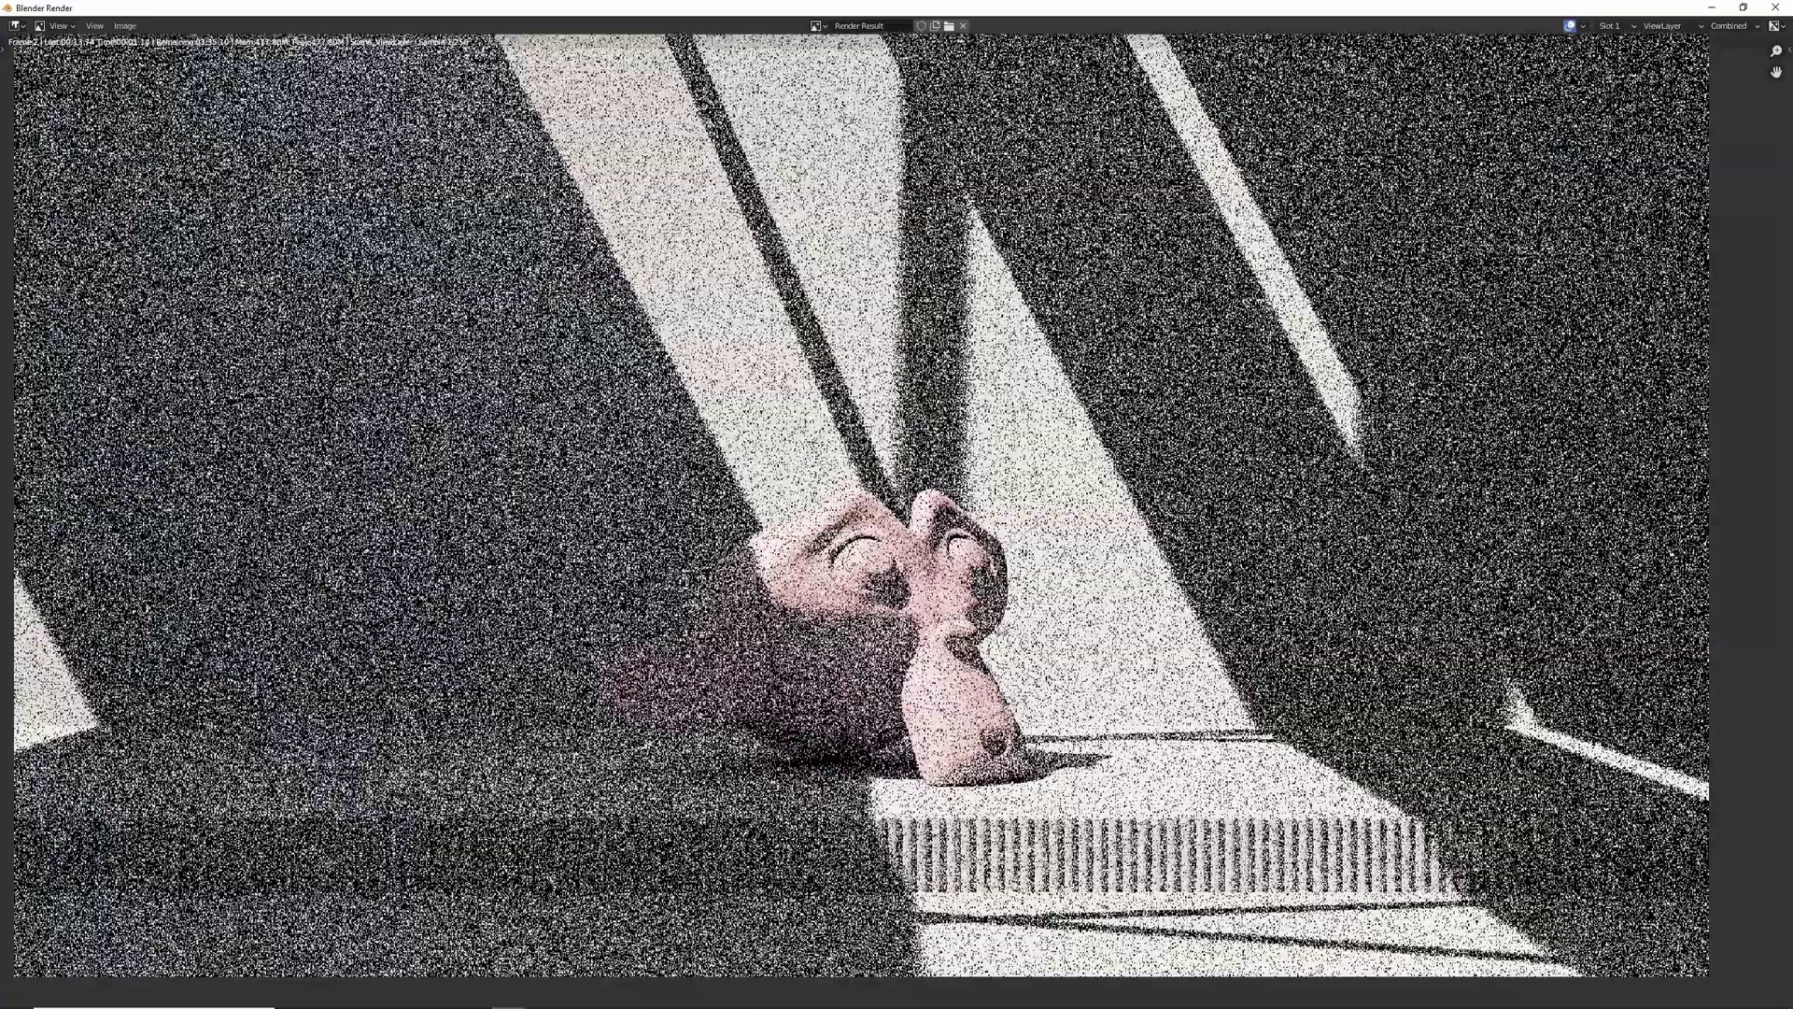
key(alt+Tab)
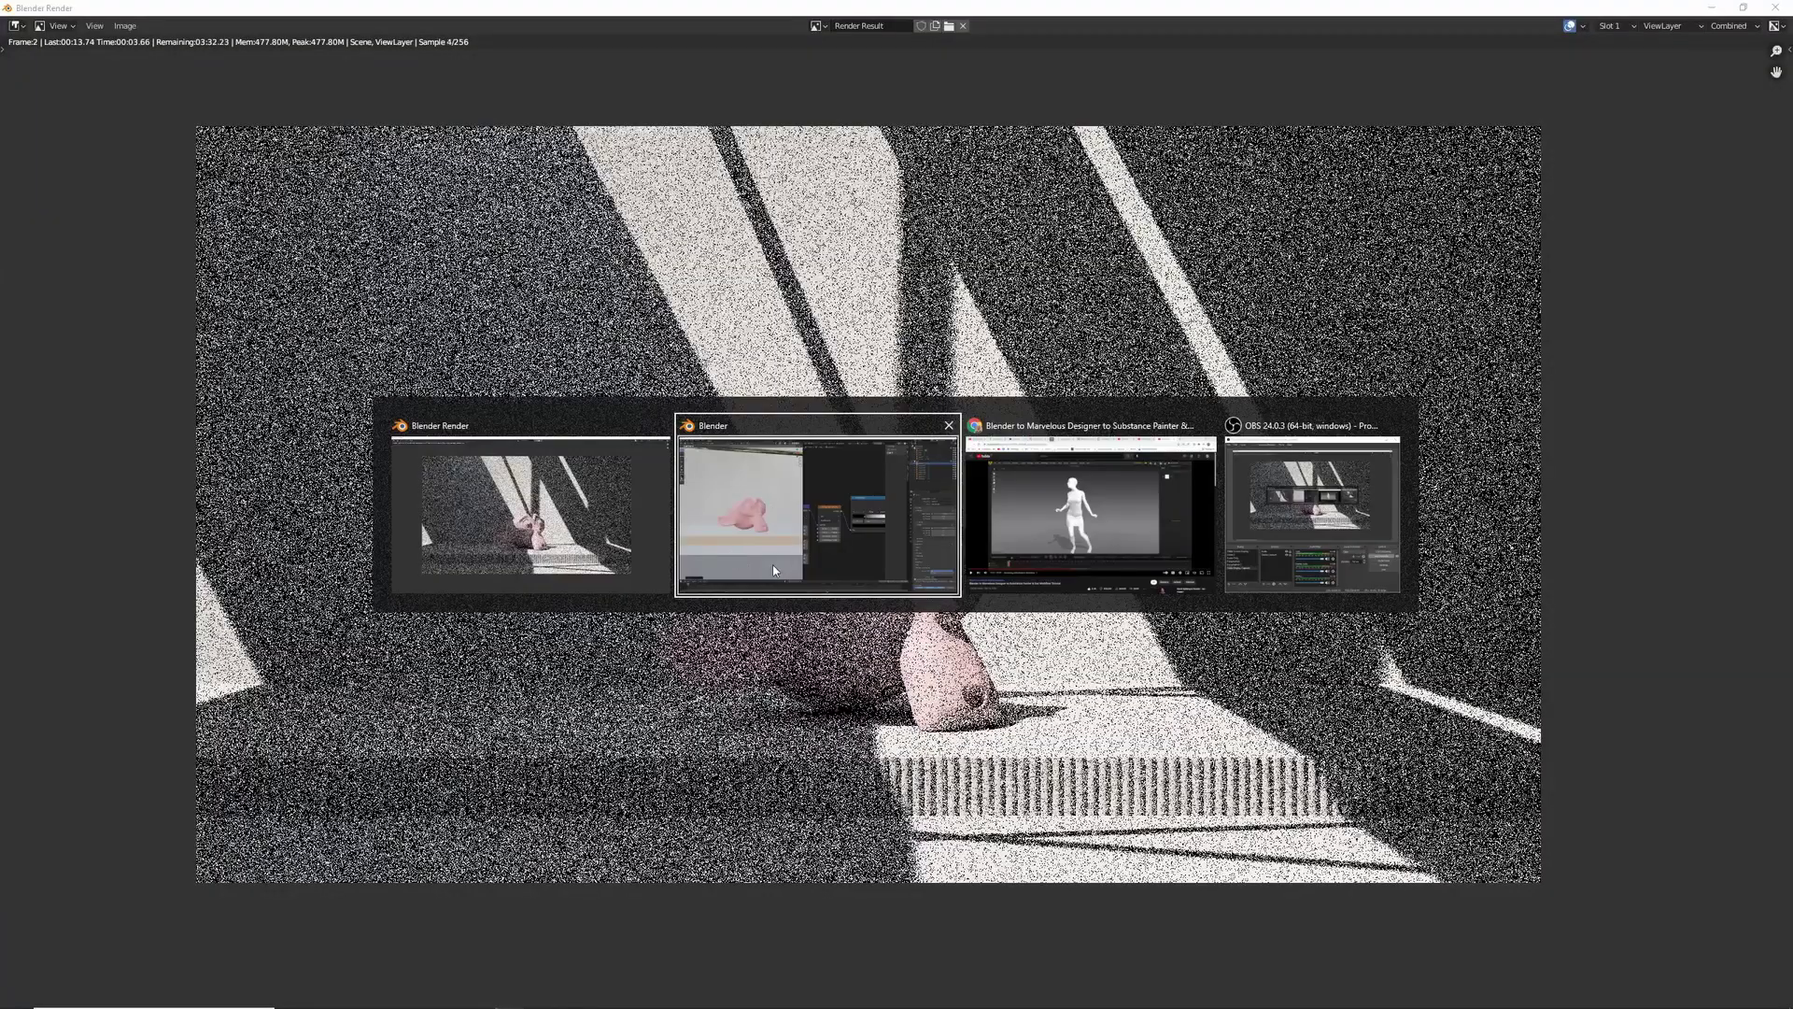
click(656, 528)
key(Escape)
key(alt+Tab)
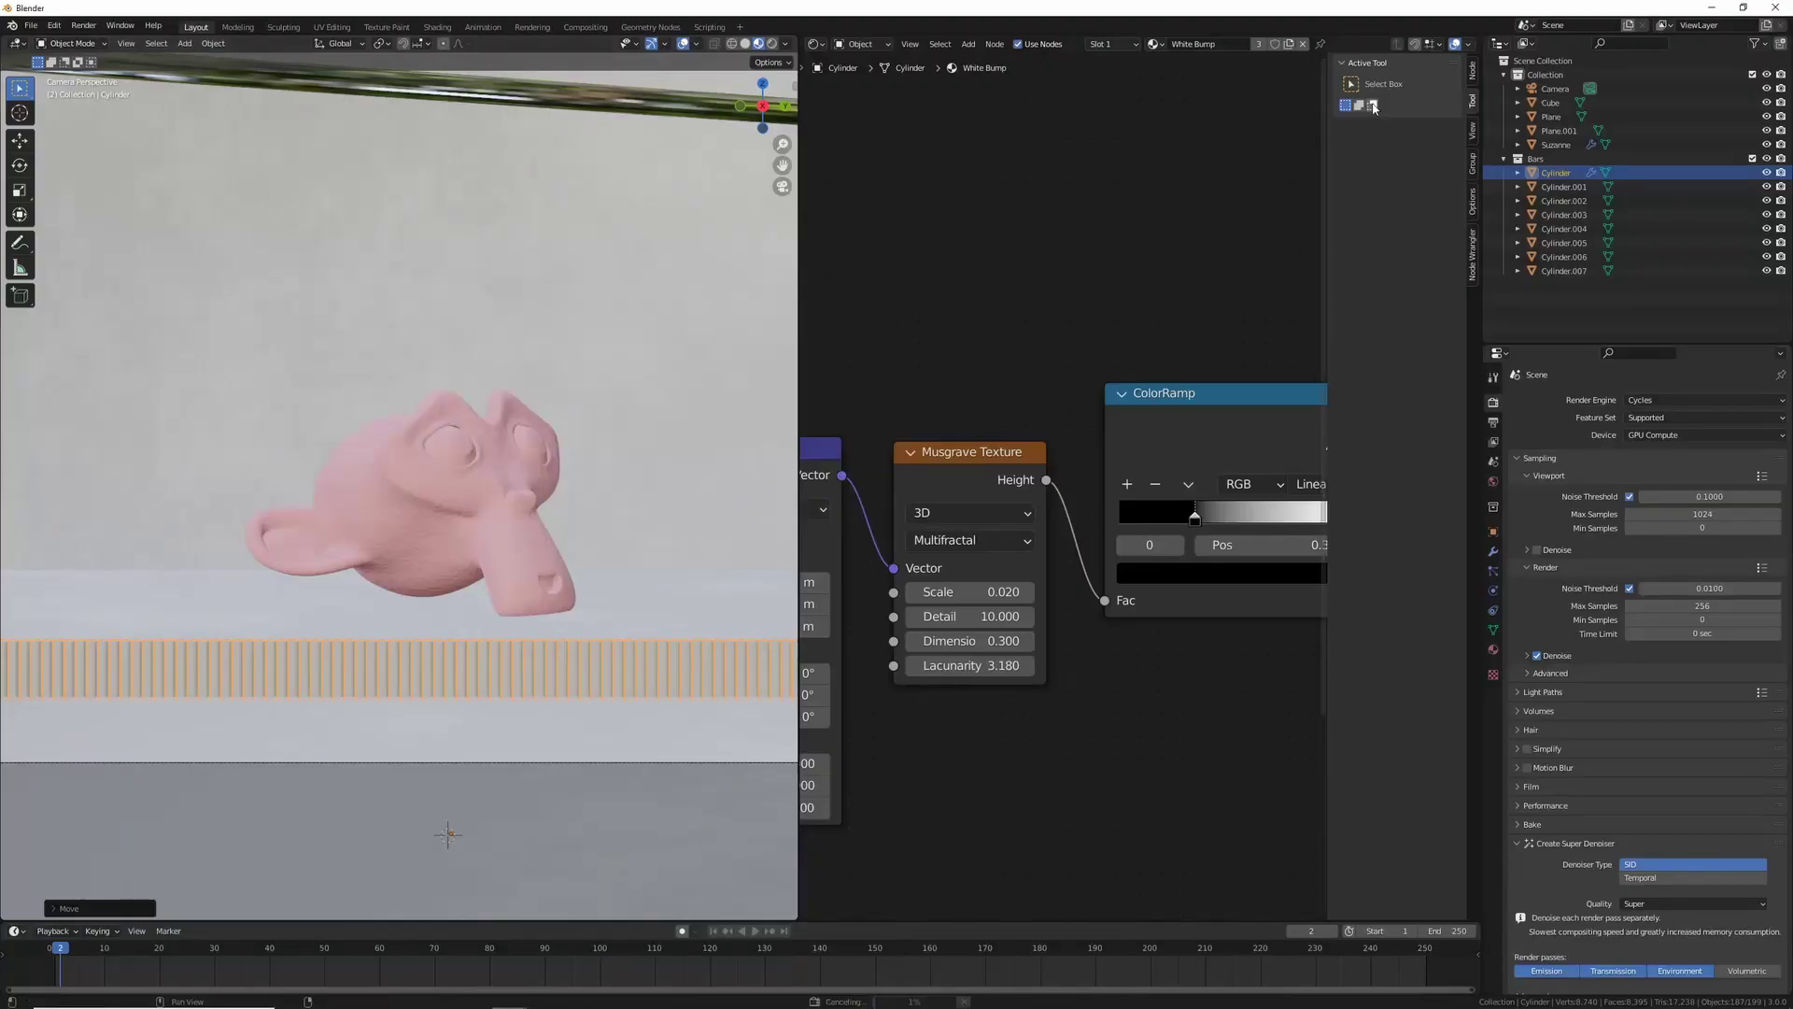
Step: Set the camera's Z location to 1.5 m and render the image again
click(1547, 91)
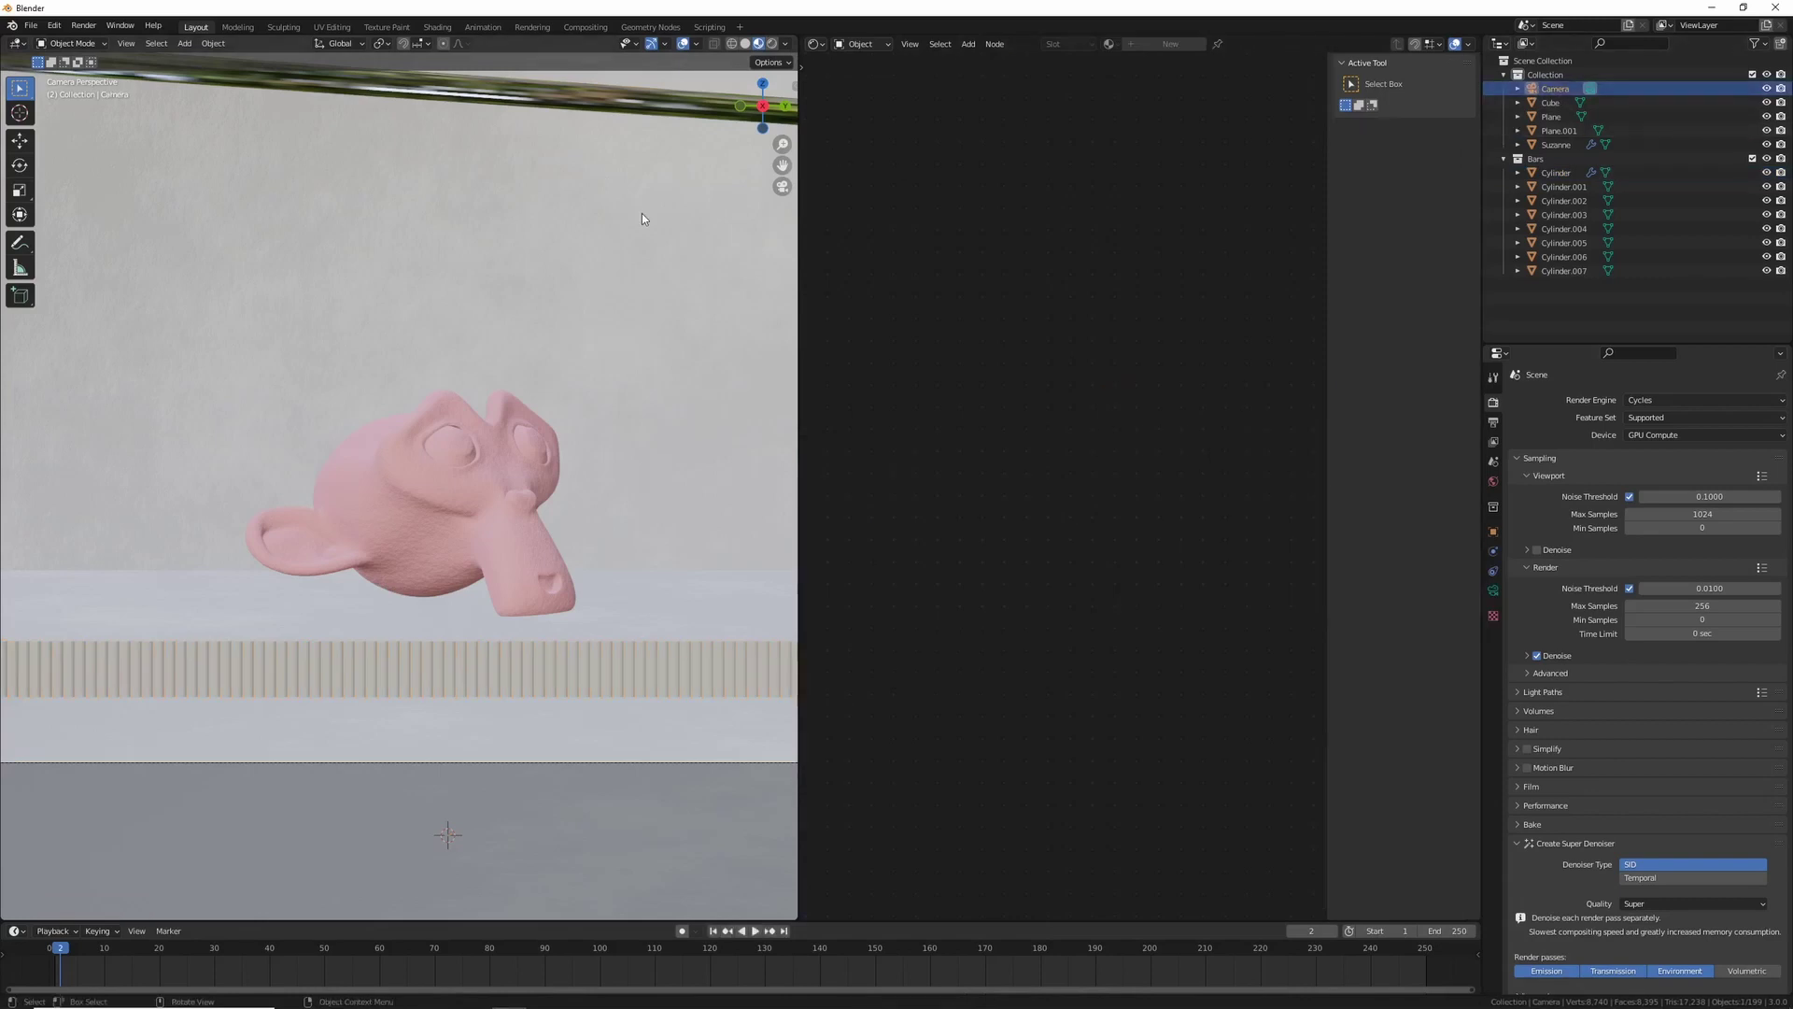
key(n)
click(706, 143)
text(1.5)
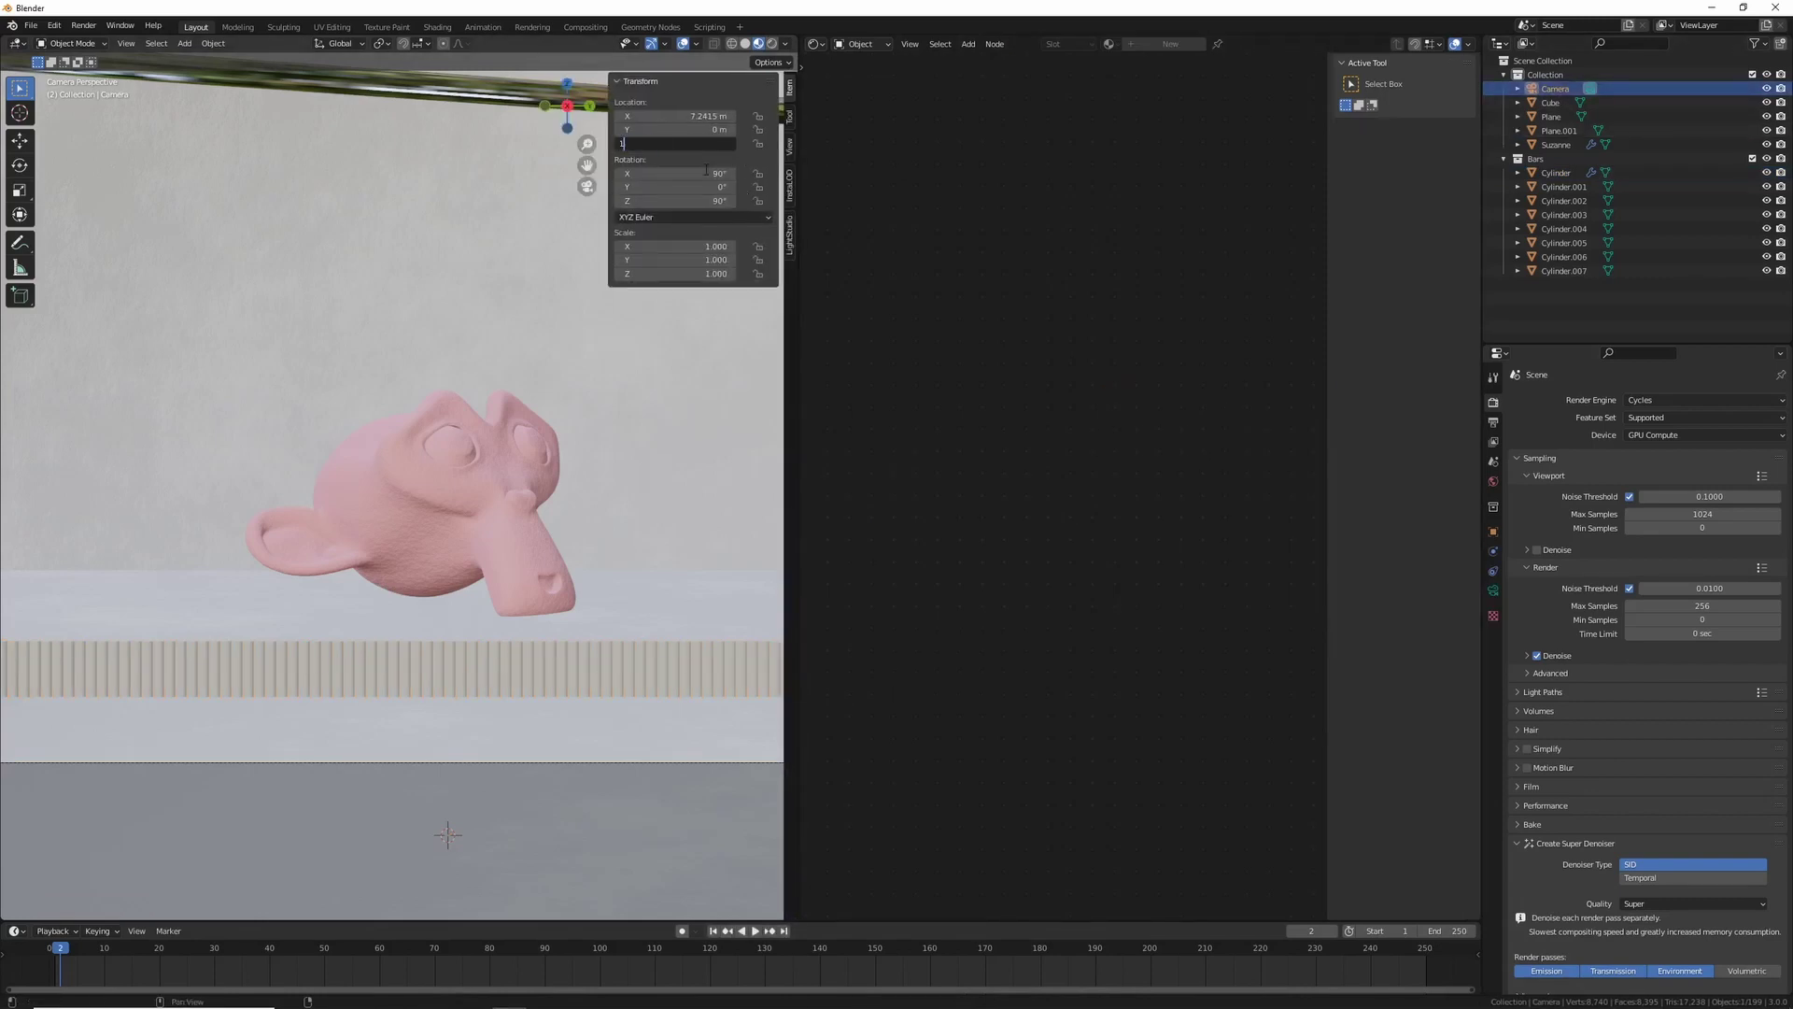
key(Return)
scroll(521, 427, down, 2)
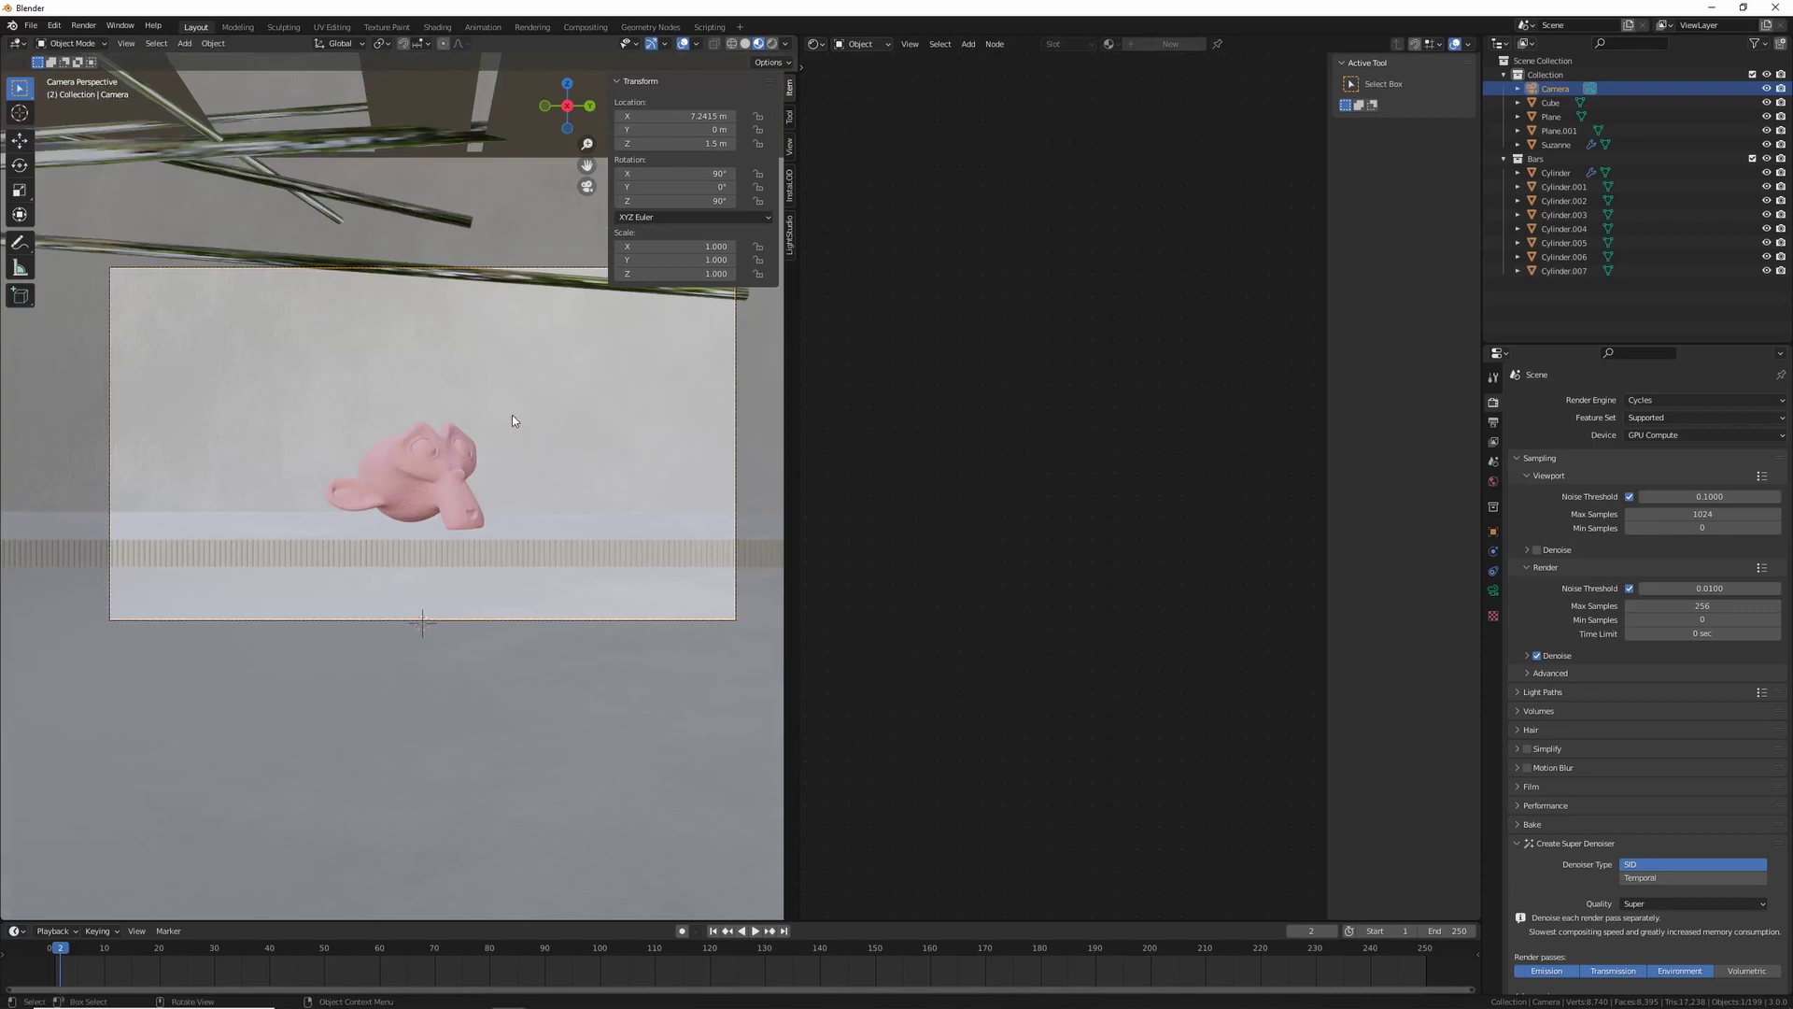
click(83, 26)
click(103, 40)
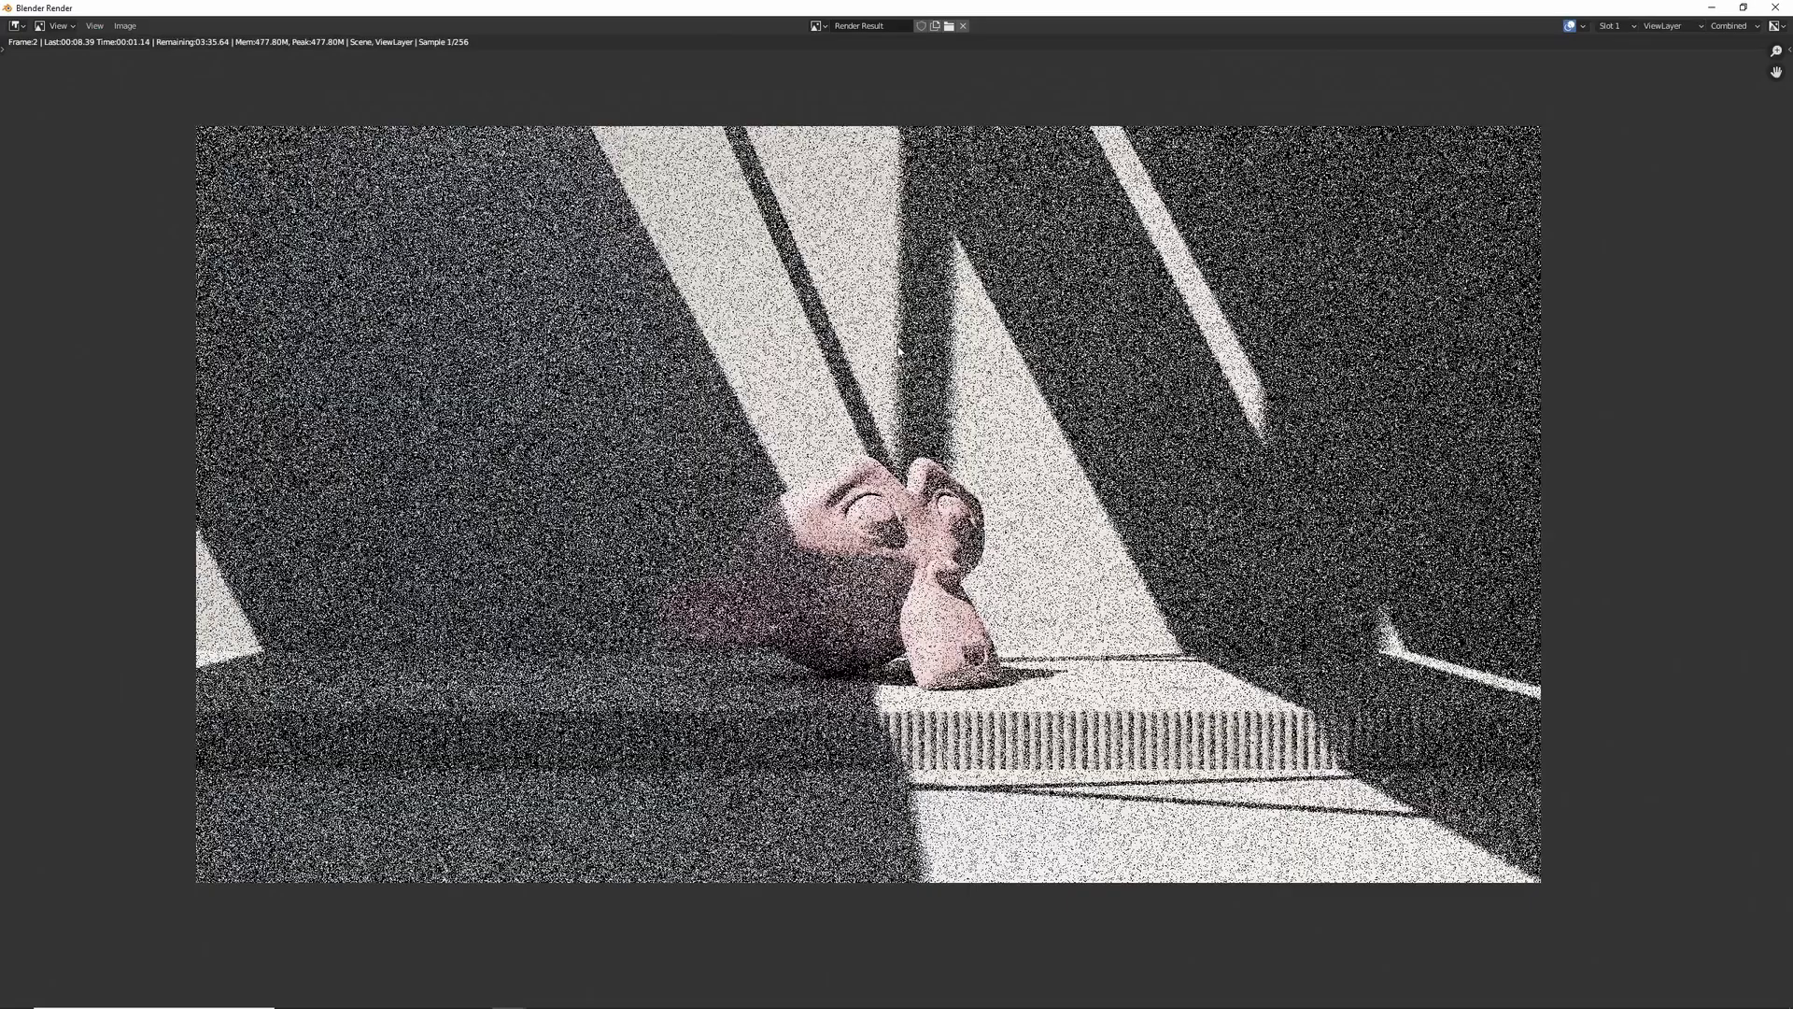